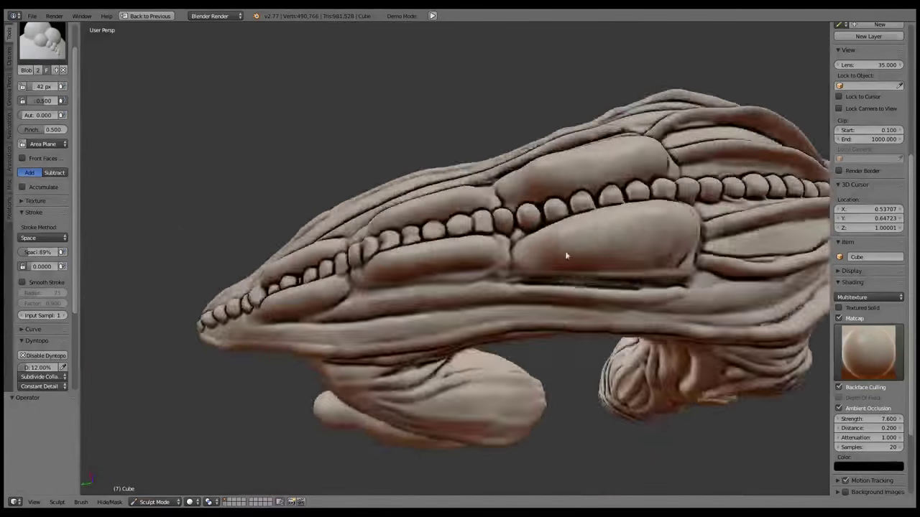
Choose a sculpt brush and turn the view slightly around the alien's head
click(42, 41)
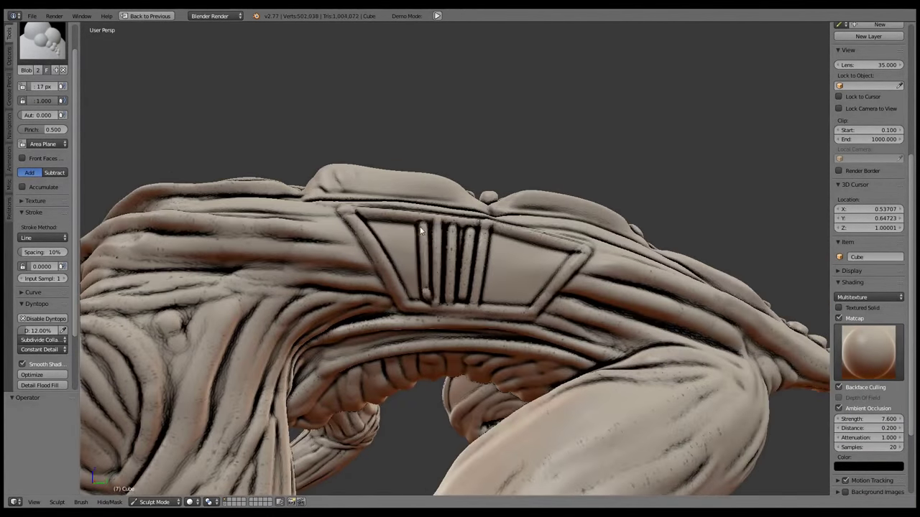
middle_drag(421, 230, 387, 219)
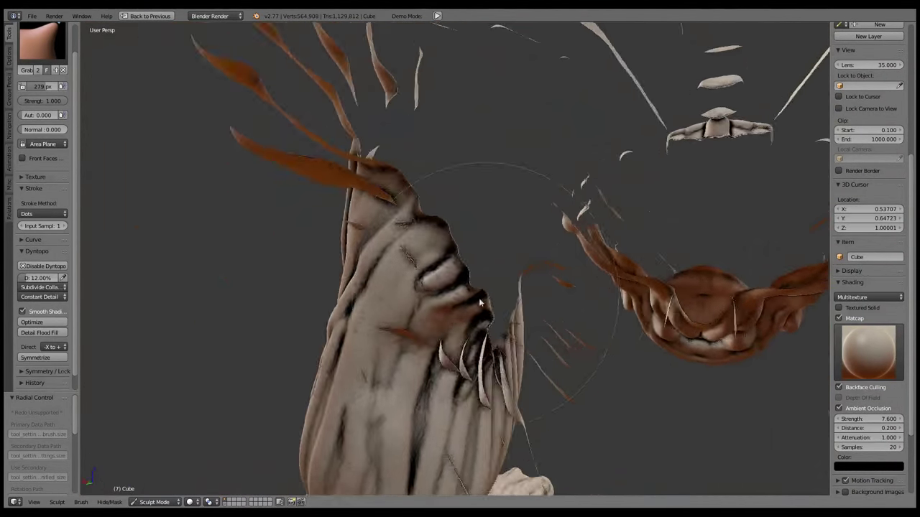
Orbit and zoom around the creature to inspect its underside, leg and arm up close
scroll(480, 303, down, 10)
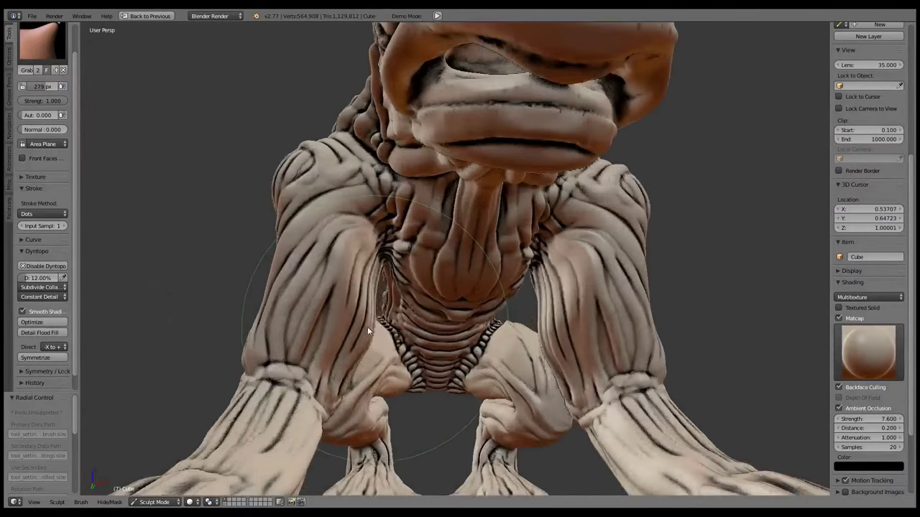
mouse_move(367, 330)
middle_down()
mouse_move(414, 211)
mouse_move(423, 261)
mouse_move(460, 137)
mouse_move(450, 242)
mouse_move(590, 336)
mouse_move(556, 248)
mouse_move(493, 155)
mouse_move(478, 190)
middle_up()
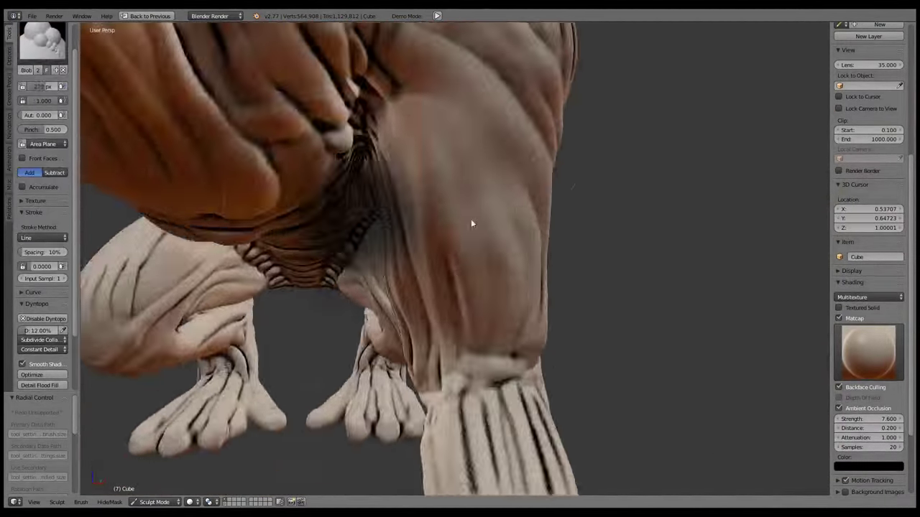
middle_drag(470, 218, 442, 284)
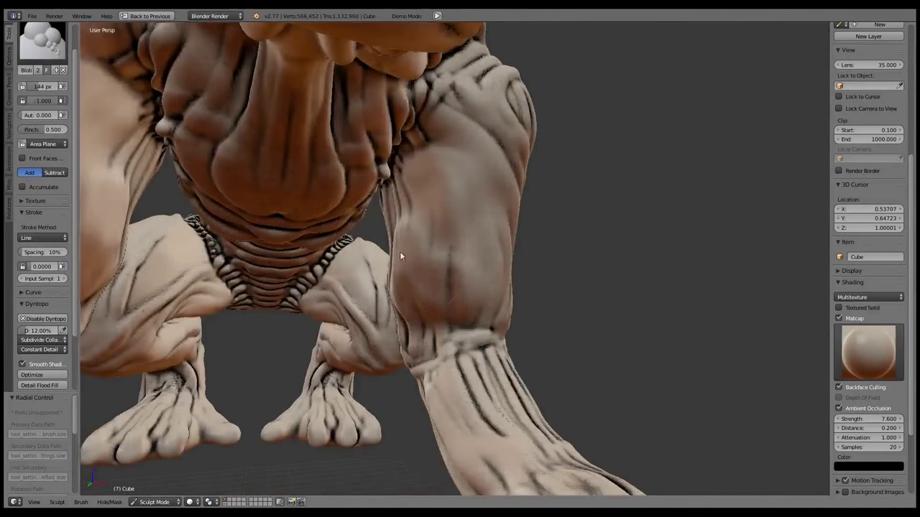
mouse_move(399, 251)
middle_down()
mouse_move(513, 220)
mouse_move(391, 199)
middle_up()
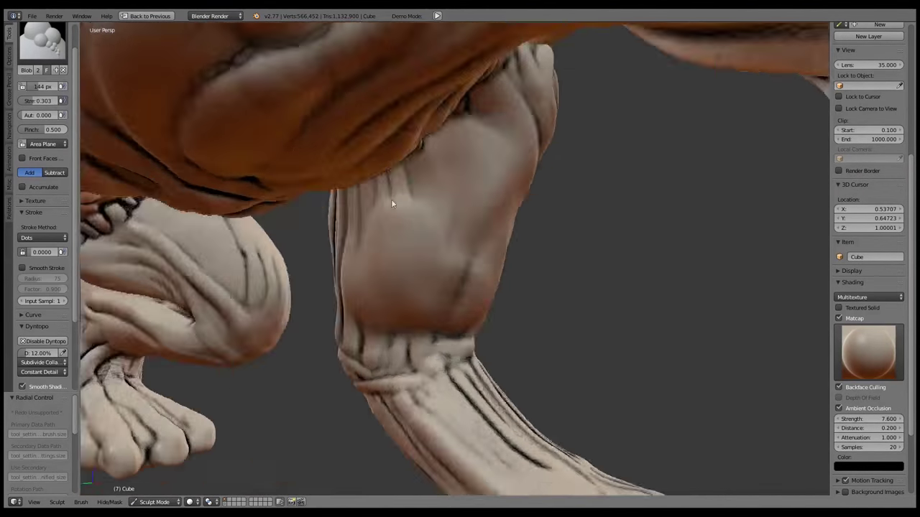
scroll(388, 197, up, 3)
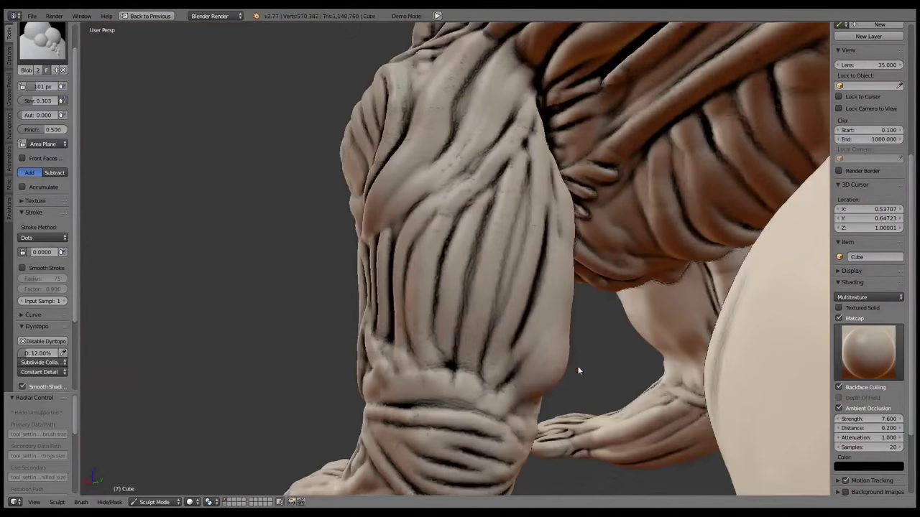
middle_drag(579, 371, 534, 269)
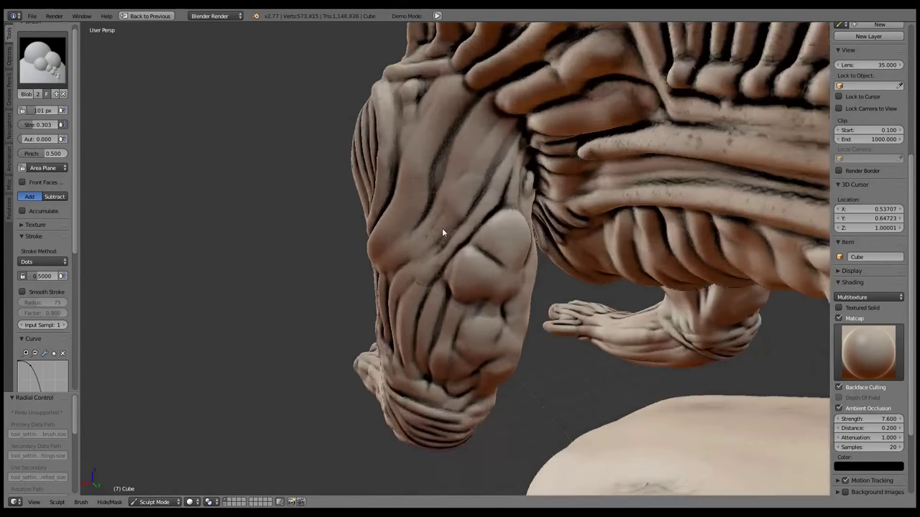
scroll(62, 291, down, 4)
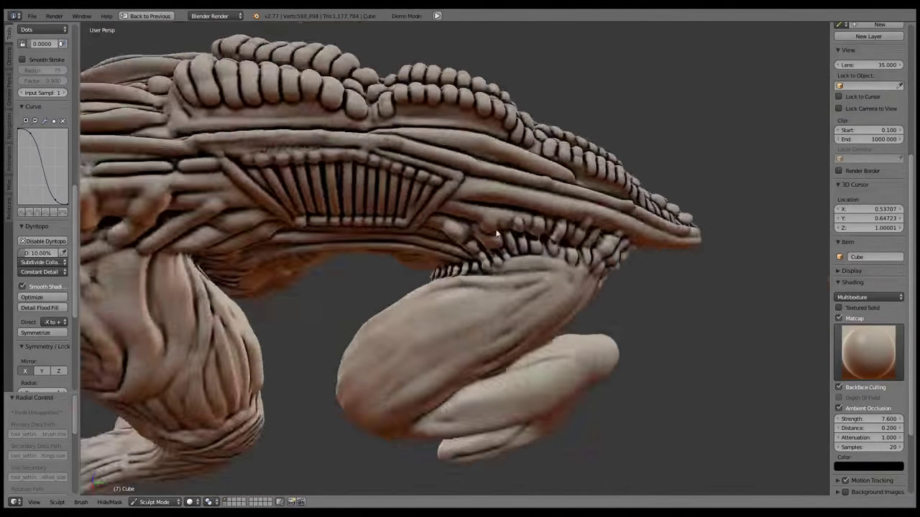
Bring up the sculpt brush picker to choose the Inflate/Deflate brush
click(41, 66)
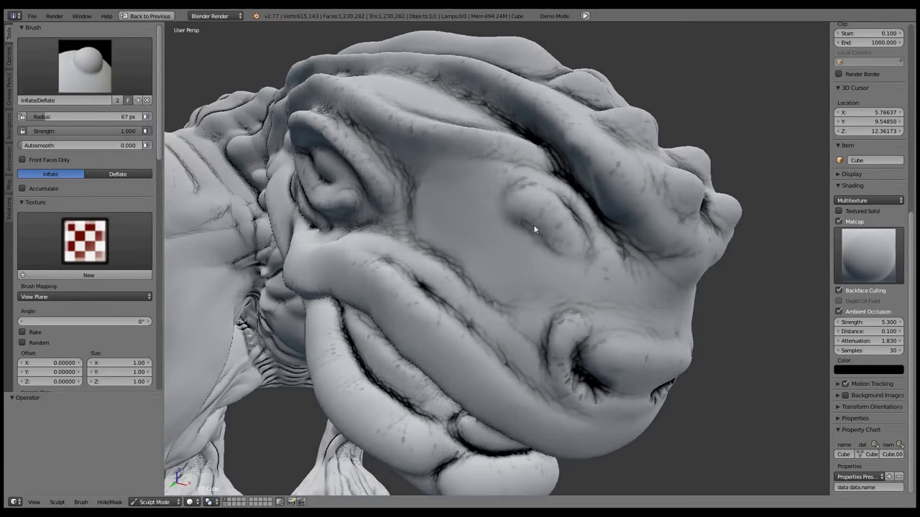
Sculpt the nostril and deepen its opening with repeated strokes
scroll(123, 133, down, 8)
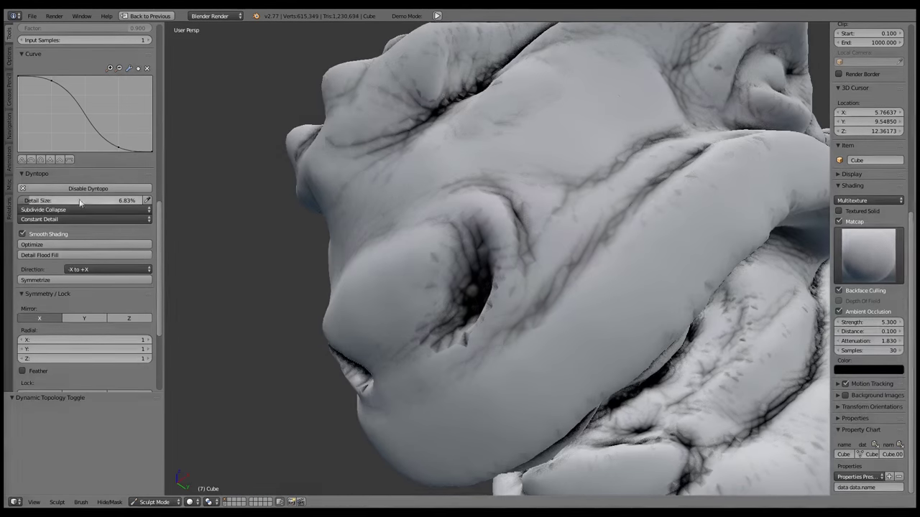
drag(470, 268, 442, 334)
middle_drag(442, 334, 467, 322)
mouse_move(466, 321)
mouse_down()
mouse_move(494, 273)
mouse_move(463, 298)
mouse_move(501, 290)
mouse_up()
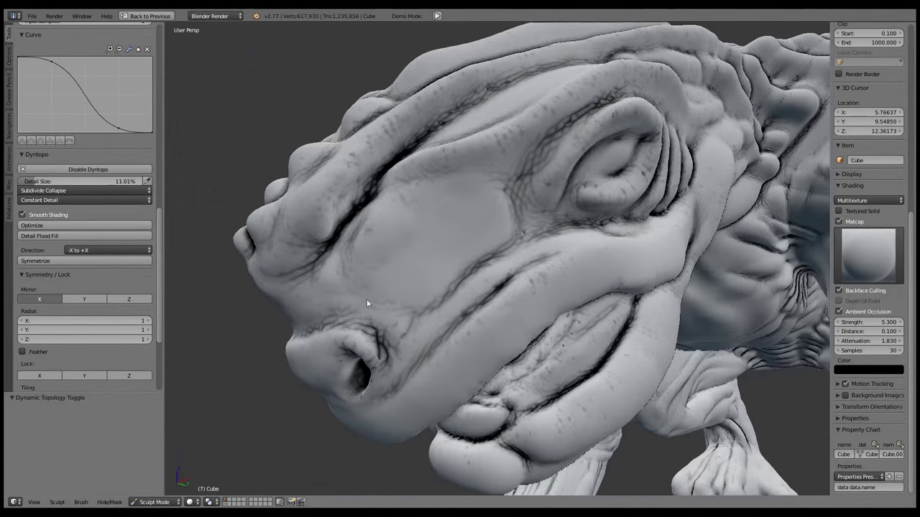
Resize the brush radius to 51 px
key(f)
middle_drag(367, 299, 403, 327)
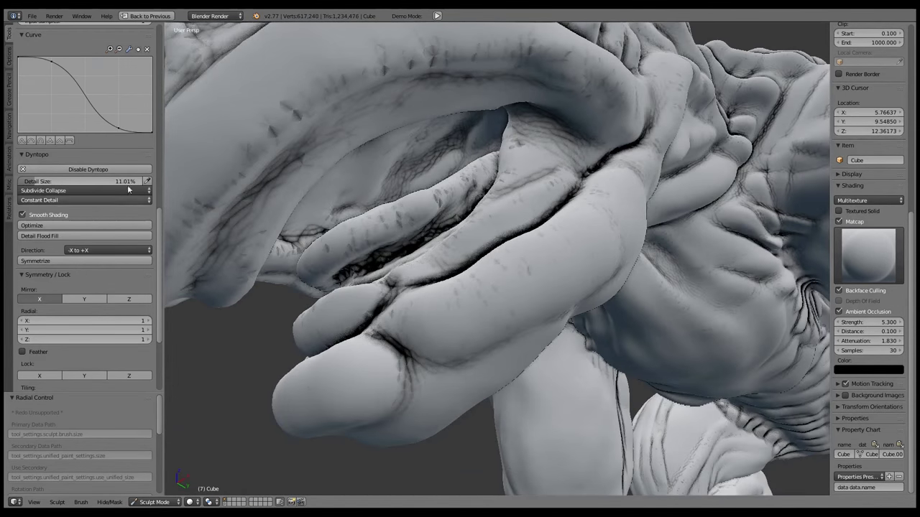
scroll(127, 185, up, 10)
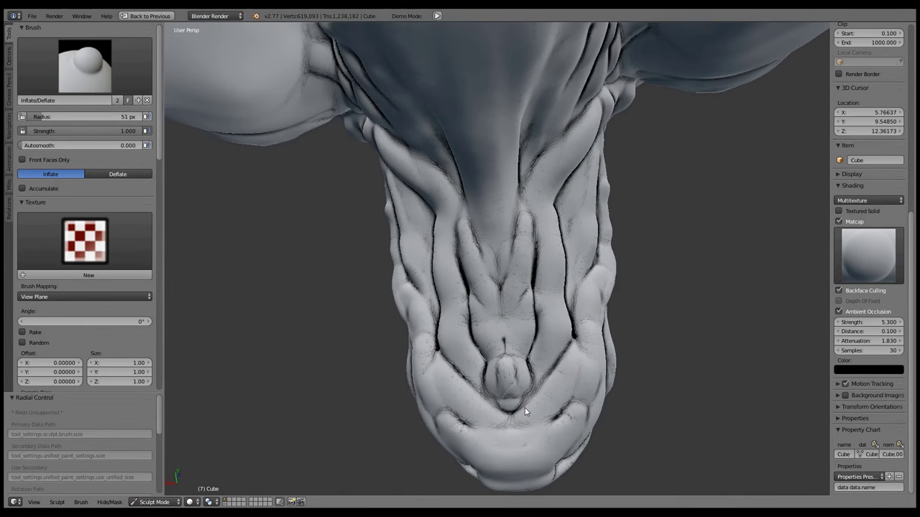
Set the brush stroke method, then switch to the Smooth and then the SculptDraw brush
key(e)
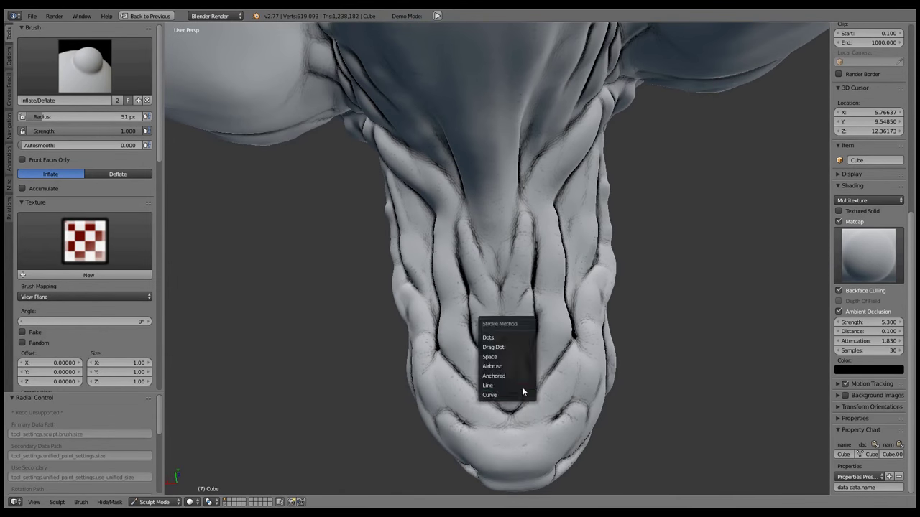
click(522, 386)
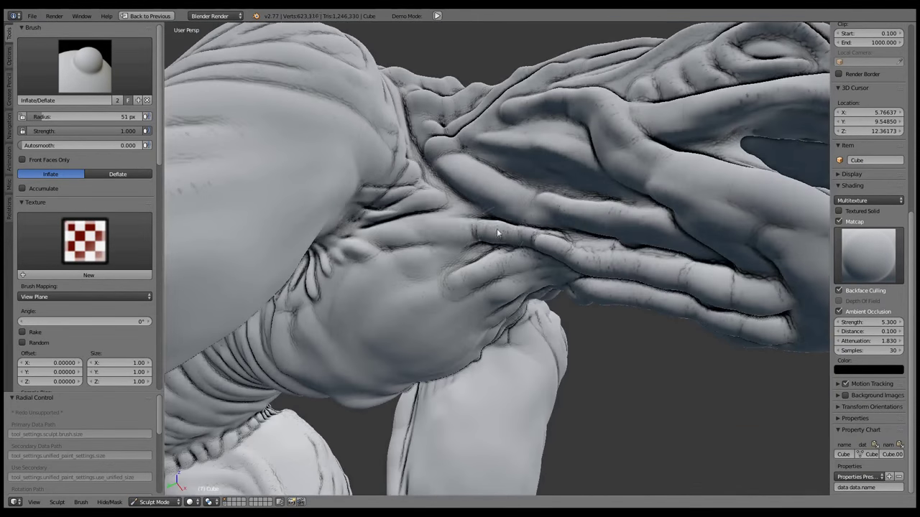
click(85, 65)
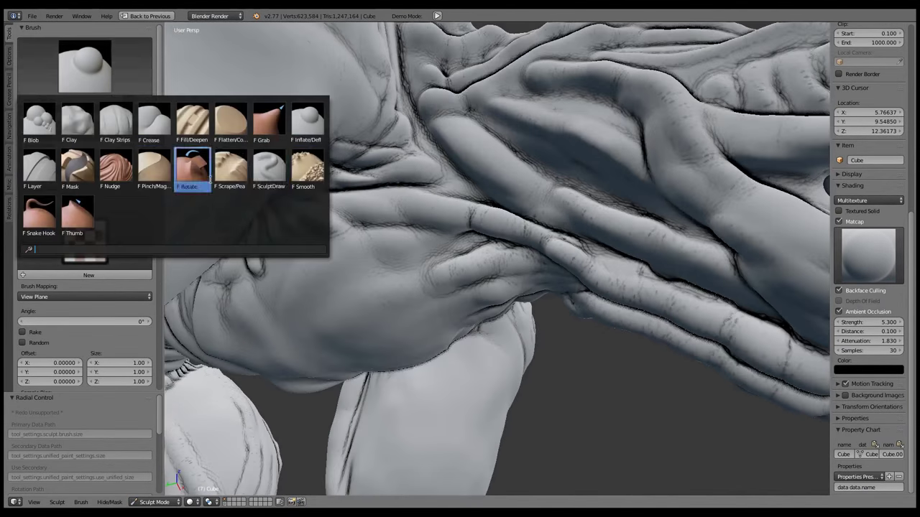
click(307, 168)
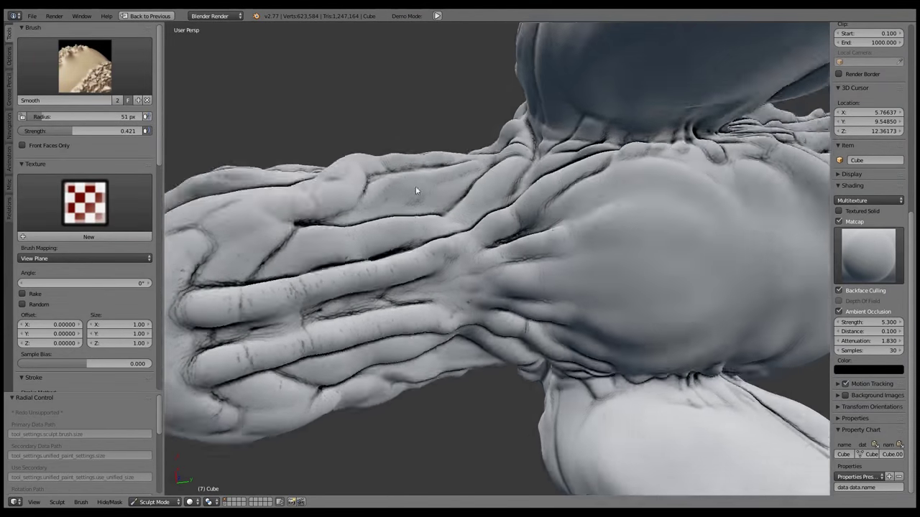
click(85, 65)
click(269, 169)
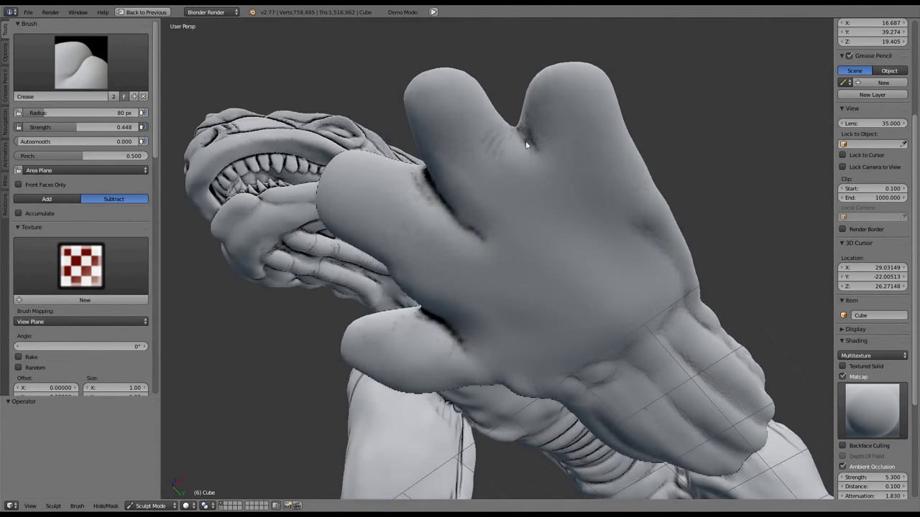
Raise the Dyntopo detail size to 10%
scroll(101, 223, down, 10)
drag(101, 224, 118, 224)
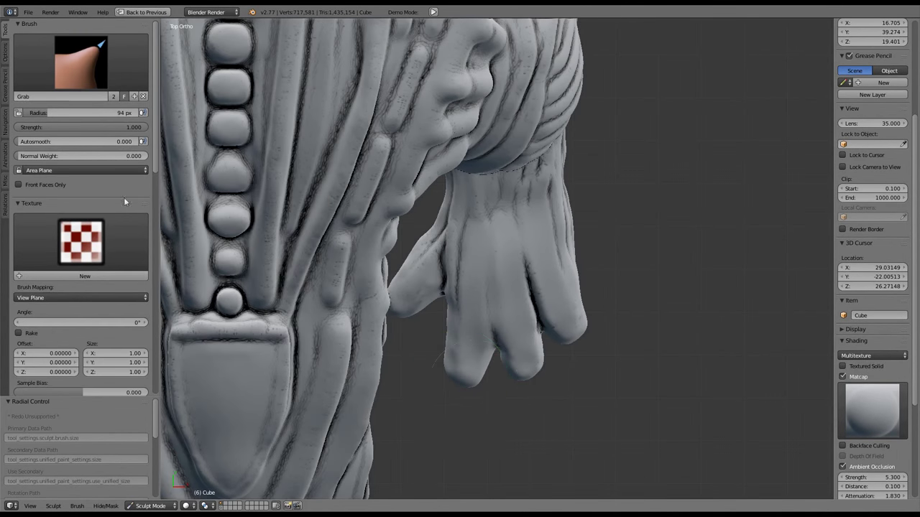
Enlarge the Grab brush radius and pull the fingers into longer shapes
mouse_move(460, 383)
mouse_down()
mouse_move(532, 392)
mouse_move(585, 366)
mouse_up()
key(f)
click(553, 297)
mouse_move(553, 296)
mouse_down()
mouse_move(582, 363)
mouse_move(528, 391)
mouse_move(489, 355)
mouse_up()
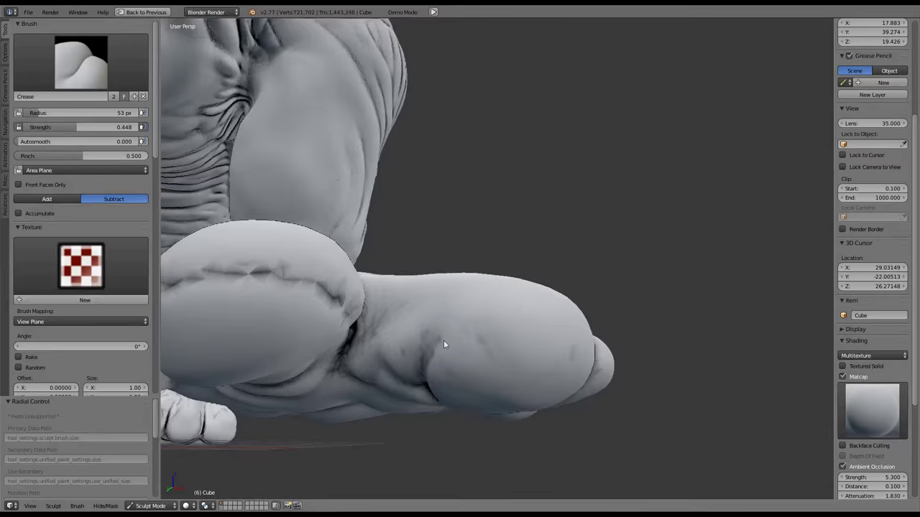
Orbit from the leg sculpt around to a close-up of the hand
mouse_move(444, 340)
middle_down()
mouse_move(554, 360)
mouse_move(402, 302)
middle_up()
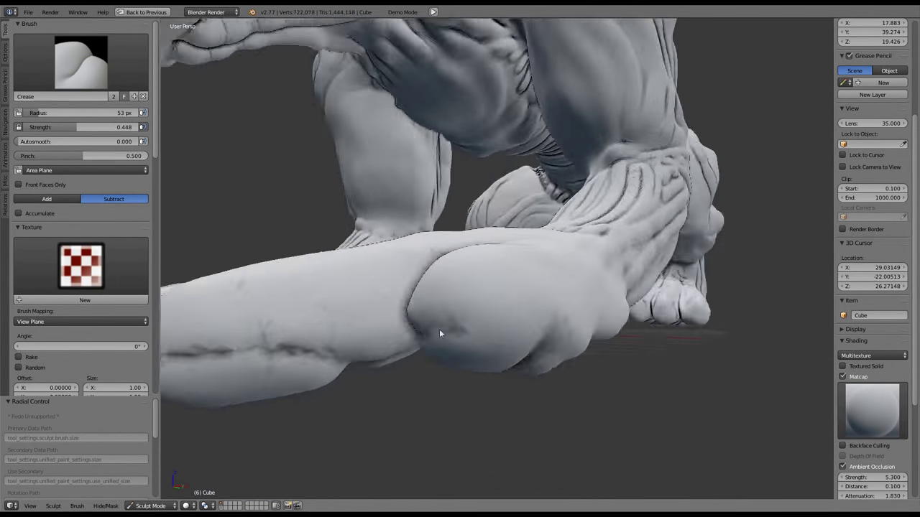
mouse_move(440, 332)
middle_down()
mouse_move(554, 273)
mouse_move(540, 304)
mouse_move(553, 188)
middle_up()
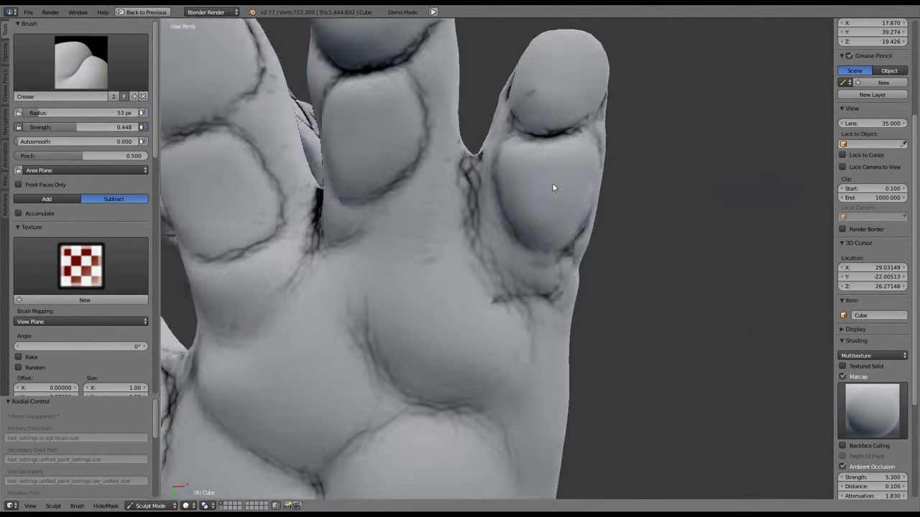
Orbit from the palm to the foot, then view the fingers from the side and above
scroll(553, 187, down, 5)
scroll(521, 251, up, 4)
mouse_move(422, 325)
middle_down()
mouse_move(401, 315)
mouse_move(521, 356)
mouse_move(599, 331)
mouse_move(566, 201)
mouse_move(386, 189)
mouse_move(470, 228)
mouse_move(413, 239)
middle_up()
mouse_move(561, 217)
middle_down()
mouse_move(560, 273)
mouse_move(612, 261)
mouse_move(563, 174)
mouse_move(529, 277)
mouse_move(486, 323)
mouse_move(575, 329)
mouse_move(474, 273)
mouse_move(401, 209)
mouse_move(508, 262)
mouse_move(483, 327)
mouse_move(467, 338)
middle_up()
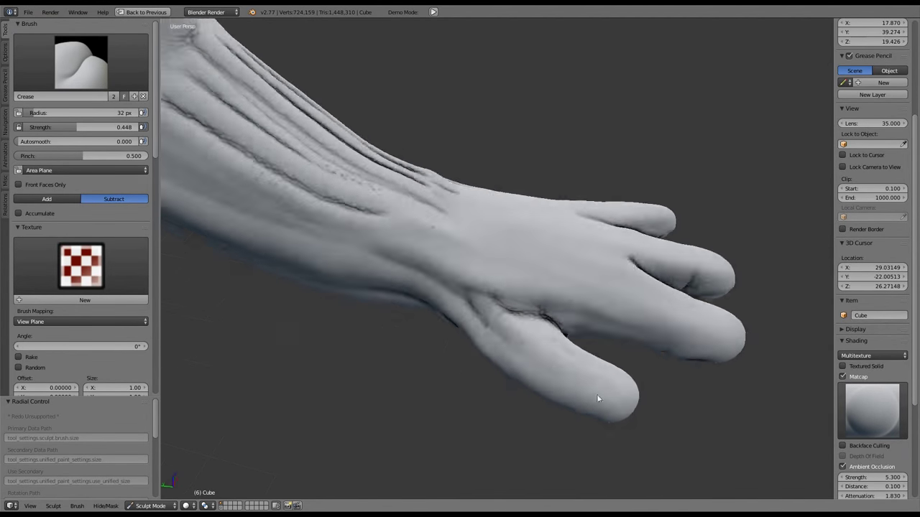
mouse_move(596, 394)
middle_down()
mouse_move(577, 273)
mouse_move(618, 216)
mouse_move(495, 280)
mouse_move(451, 366)
mouse_move(450, 240)
mouse_move(460, 187)
mouse_move(568, 224)
middle_up()
Zoom in on the upper arm and carve long crease lines along it and down the forearm
scroll(568, 224, up, 5)
middle_drag(515, 323, 491, 256)
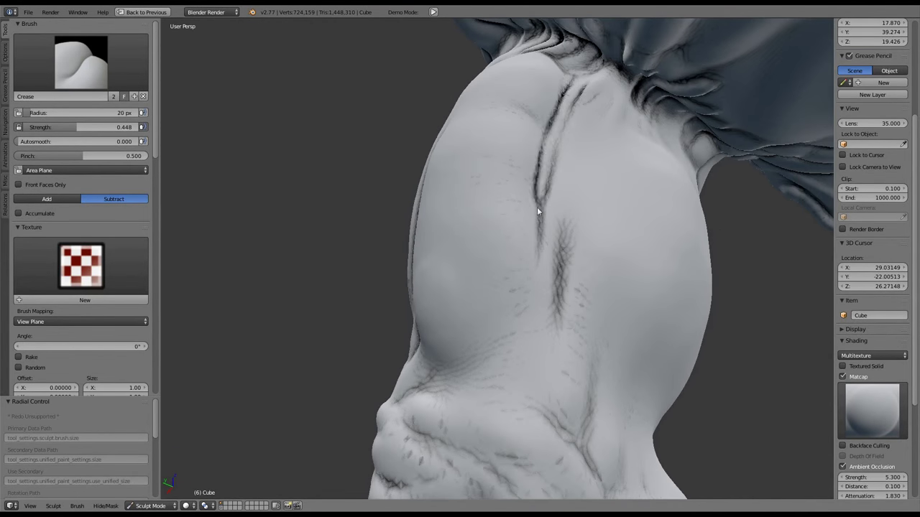
middle_drag(538, 209, 503, 345)
drag(503, 345, 581, 82)
middle_drag(582, 82, 553, 107)
drag(553, 108, 577, 366)
middle_drag(577, 366, 518, 316)
drag(517, 316, 496, 402)
mouse_move(495, 403)
middle_down()
mouse_move(523, 314)
mouse_move(482, 256)
mouse_move(455, 185)
middle_up()
mouse_move(454, 185)
mouse_down()
mouse_move(548, 337)
mouse_move(536, 385)
mouse_up()
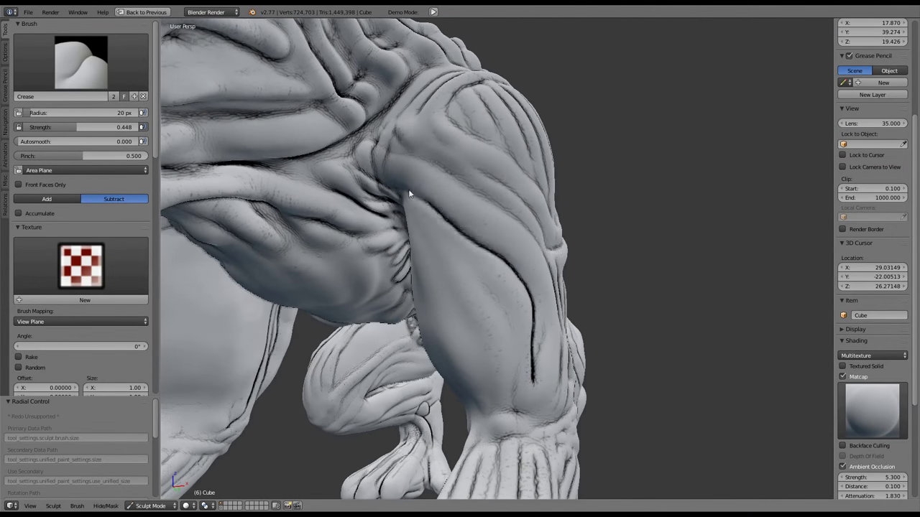
Add short creases and deepen muscle grooves on the arm, orbiting between strokes
middle_drag(409, 189, 503, 273)
drag(503, 273, 506, 366)
middle_drag(506, 367, 547, 282)
drag(547, 281, 538, 365)
middle_drag(537, 366, 503, 288)
drag(503, 288, 506, 370)
mouse_move(506, 370)
middle_down()
mouse_move(497, 368)
mouse_move(460, 273)
middle_up()
drag(460, 273, 499, 322)
Add short creases and deepen grooves on the upper arm from new angles
mouse_move(499, 323)
middle_down()
mouse_move(503, 302)
mouse_move(520, 292)
mouse_move(554, 191)
middle_up()
drag(554, 191, 581, 310)
middle_drag(581, 311, 345, 131)
drag(345, 131, 453, 210)
middle_drag(452, 210, 447, 201)
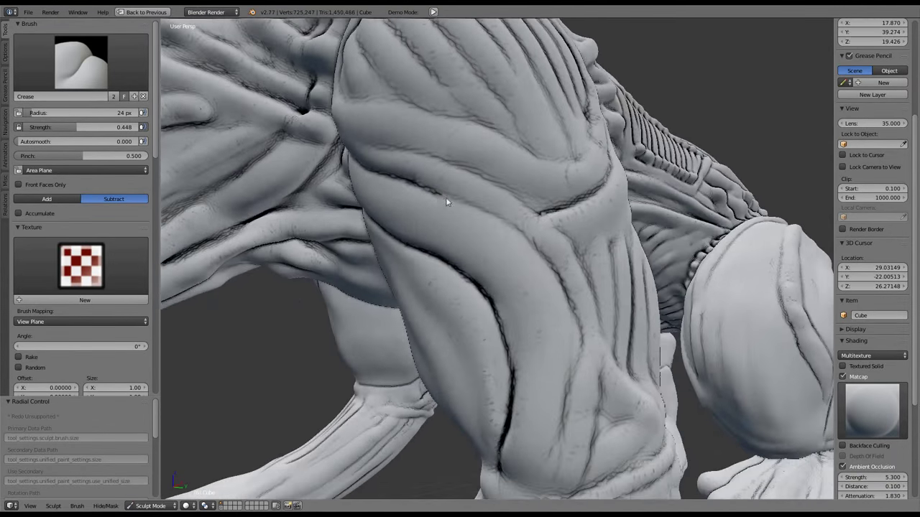
drag(448, 202, 552, 263)
mouse_move(552, 263)
middle_down()
mouse_move(532, 273)
mouse_move(512, 265)
mouse_move(470, 290)
middle_up()
Save the sculpt so far from the File menu
drag(475, 312, 520, 334)
scroll(495, 324, down, 5)
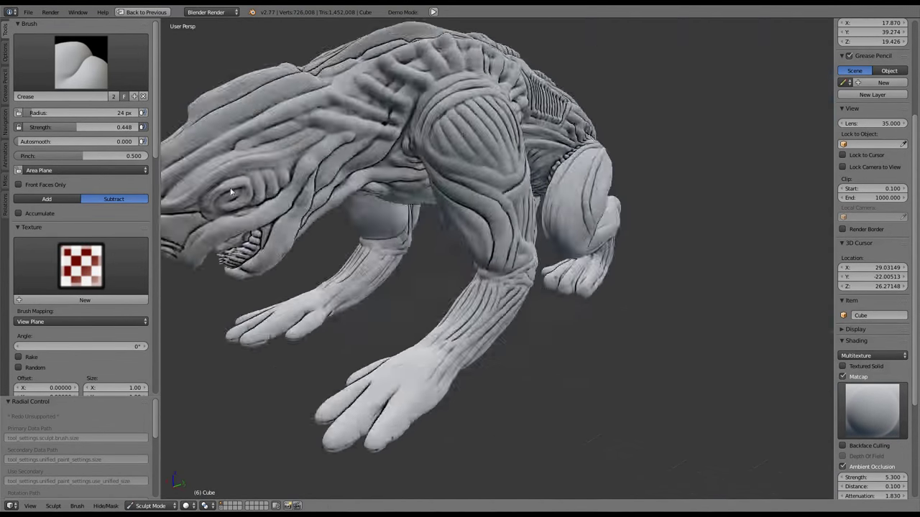
scroll(496, 287, up, 5)
scroll(88, 276, down, 6)
middle_drag(457, 276, 259, 165)
click(28, 13)
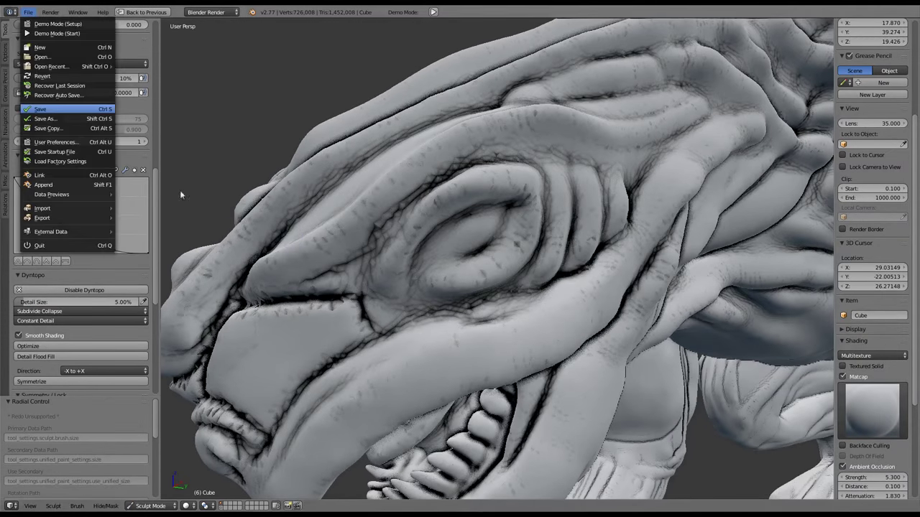
mouse_move(181, 194)
middle_down()
mouse_move(359, 216)
mouse_move(460, 259)
mouse_move(503, 215)
mouse_move(534, 133)
mouse_move(367, 205)
mouse_move(709, 127)
middle_up()
Deepen the grooves across the snout and darken the groove near the nostril
scroll(503, 251, up, 2)
drag(607, 237, 424, 362)
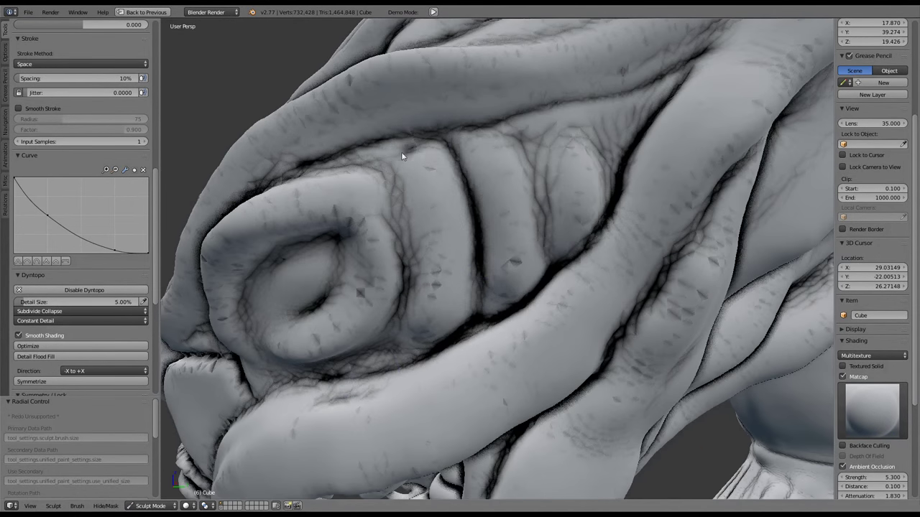
drag(402, 183, 399, 359)
middle_drag(400, 359, 412, 152)
drag(486, 166, 446, 317)
middle_drag(446, 316, 505, 172)
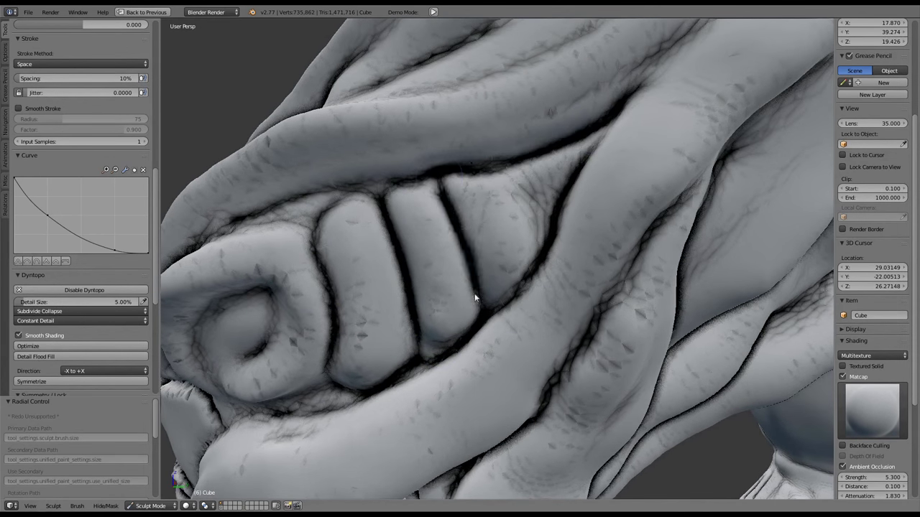
mouse_move(475, 297)
middle_down()
mouse_move(390, 319)
mouse_move(464, 242)
middle_up()
drag(464, 242, 574, 187)
mouse_move(575, 186)
middle_down()
mouse_move(509, 281)
mouse_move(388, 288)
middle_up()
drag(388, 287, 536, 323)
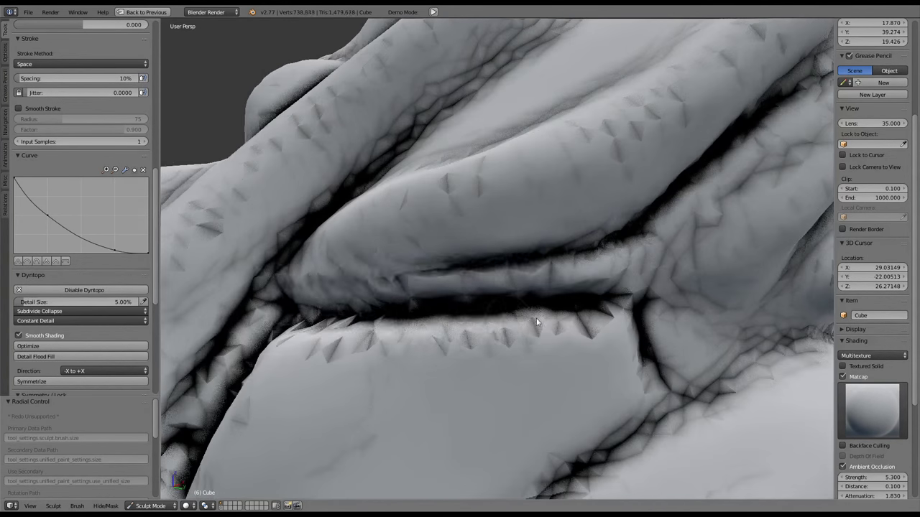
middle_drag(536, 323, 509, 229)
scroll(509, 229, down, 3)
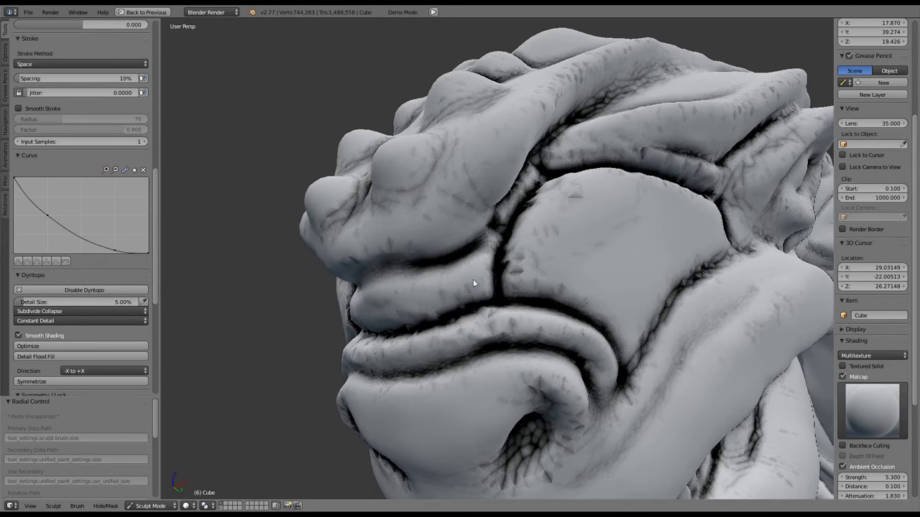
Darken the lower groove of the eye fold and add short strokes around it
middle_drag(474, 283, 556, 322)
scroll(596, 405, up, 3)
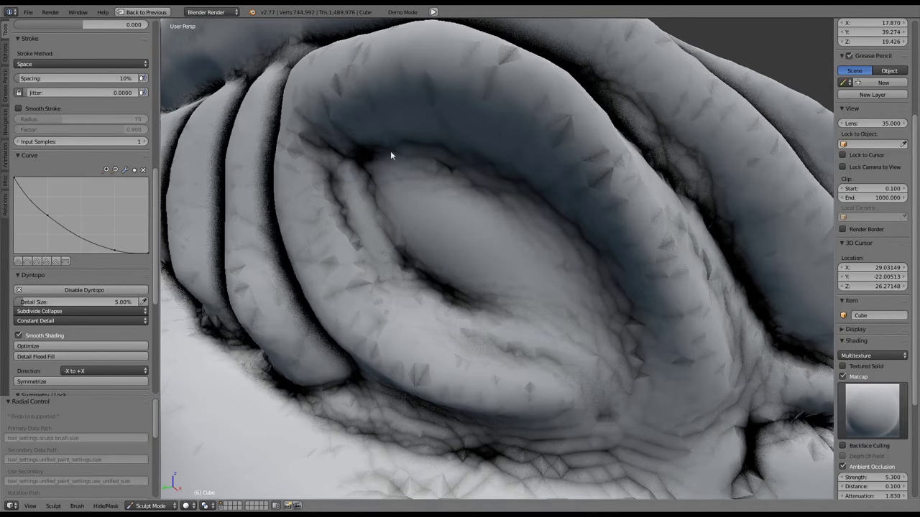
scroll(625, 275, down, 3)
mouse_move(366, 184)
middle_down()
mouse_move(625, 275)
mouse_move(526, 212)
mouse_move(467, 270)
middle_up()
scroll(468, 270, up, 3)
drag(468, 271, 548, 374)
mouse_move(548, 374)
middle_down()
mouse_move(559, 325)
mouse_move(492, 328)
mouse_move(468, 319)
middle_up()
scroll(608, 328, up, 3)
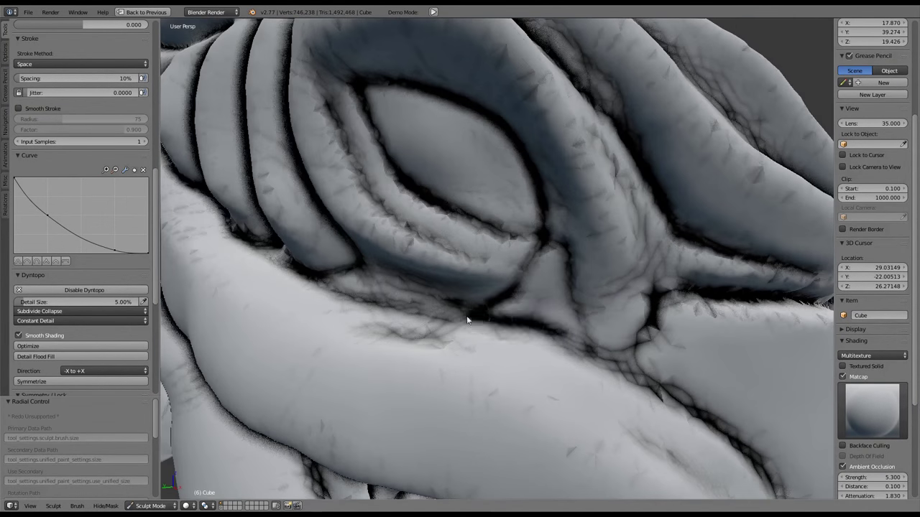
drag(468, 318, 549, 289)
mouse_move(549, 289)
middle_down()
mouse_move(575, 195)
mouse_move(473, 147)
mouse_move(610, 207)
mouse_move(513, 232)
mouse_move(460, 215)
middle_up()
Add detail to the side of the head, the front of the face and around the mouth
drag(460, 216, 431, 237)
mouse_move(431, 237)
middle_down()
mouse_move(388, 239)
mouse_move(481, 261)
mouse_move(421, 220)
middle_up()
scroll(421, 220, up, 2)
drag(421, 220, 426, 252)
mouse_move(427, 252)
middle_down()
mouse_move(465, 270)
mouse_move(454, 350)
mouse_move(531, 187)
mouse_move(538, 234)
middle_up()
drag(537, 234, 541, 243)
middle_drag(540, 243, 544, 271)
scroll(480, 258, up, 3)
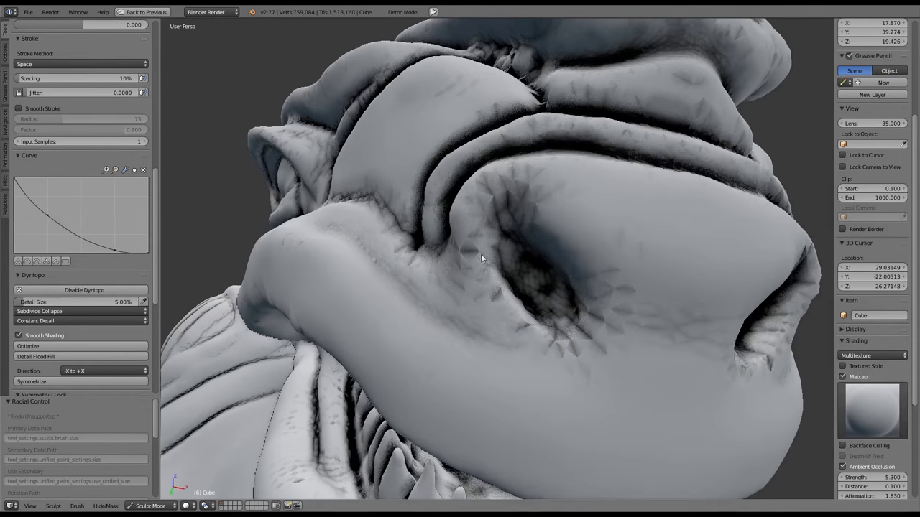
Refine the nostril shape, the area under the snout and the snout front
middle_drag(602, 287, 434, 314)
scroll(434, 314, up, 2)
drag(517, 248, 462, 332)
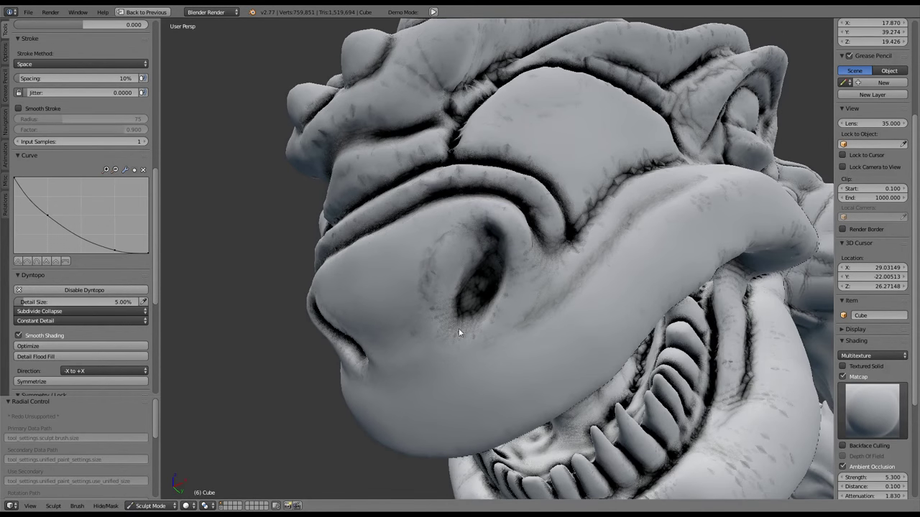
scroll(498, 268, up, 3)
middle_drag(498, 268, 561, 230)
drag(561, 230, 579, 236)
scroll(579, 236, down, 3)
middle_drag(579, 237, 596, 344)
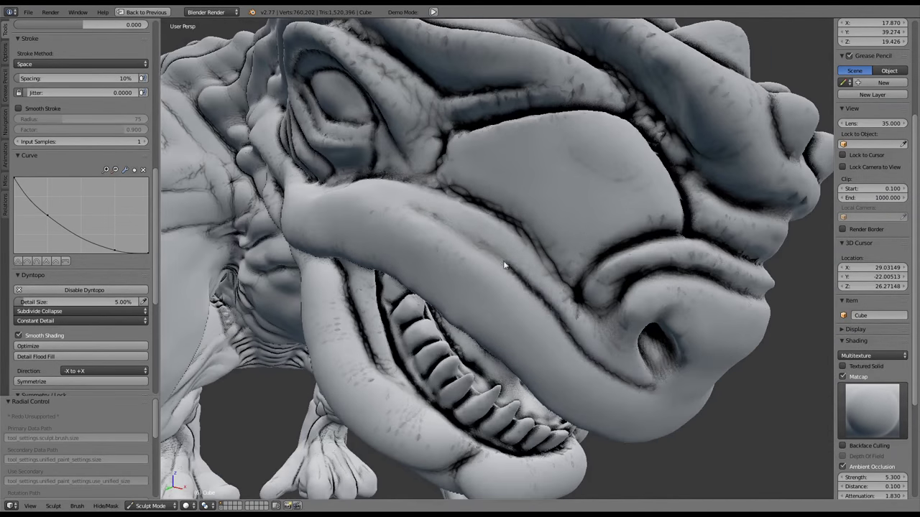
Darken the lip edge and crease the ridge around the eye
middle_drag(504, 266, 560, 296)
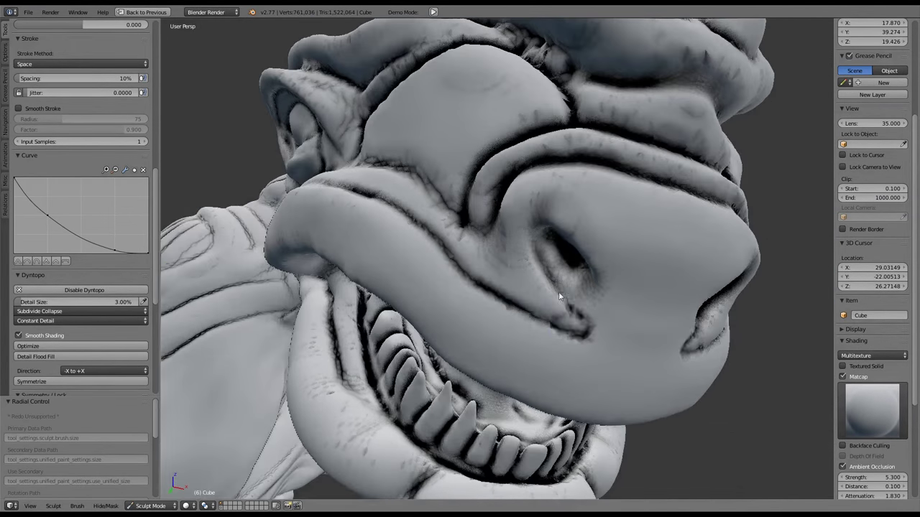
drag(502, 307, 557, 316)
mouse_move(557, 316)
middle_down()
mouse_move(584, 302)
mouse_move(570, 283)
mouse_move(542, 307)
mouse_move(492, 264)
mouse_move(428, 124)
middle_up()
middle_drag(560, 296, 482, 214)
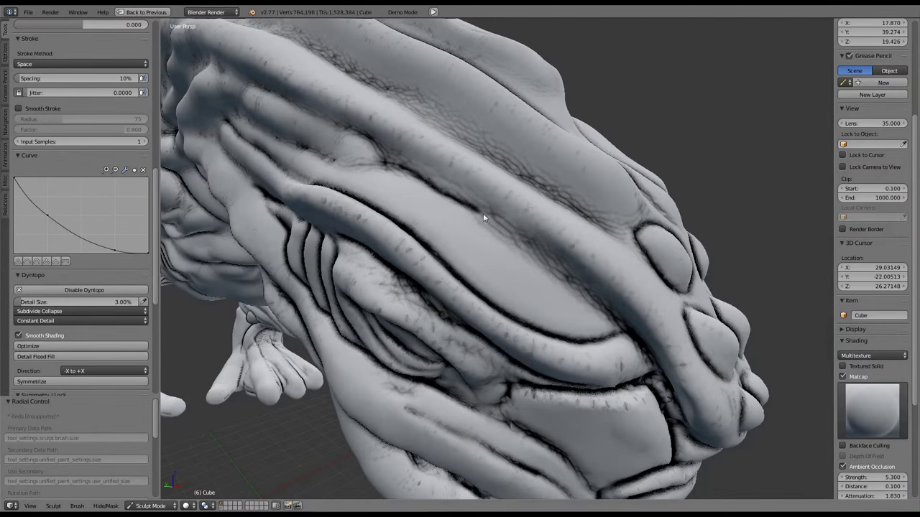
mouse_move(400, 175)
middle_down()
mouse_move(431, 208)
mouse_move(365, 251)
middle_up()
drag(365, 251, 369, 185)
middle_drag(368, 186, 432, 379)
drag(432, 379, 560, 288)
mouse_move(561, 288)
middle_down()
mouse_move(567, 278)
mouse_move(413, 176)
middle_up()
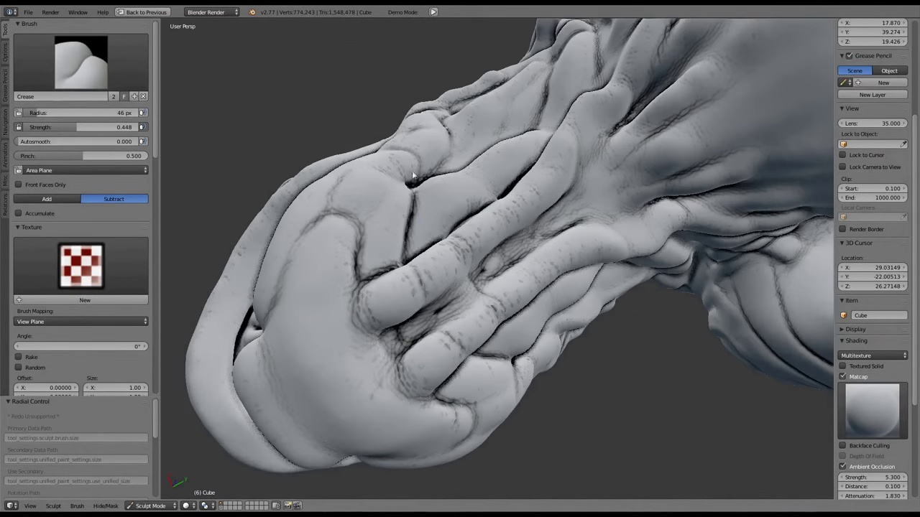
Outline fingernails on the clawed hand's fingers, undoing one botched outline
mouse_move(403, 273)
middle_down()
mouse_move(446, 259)
mouse_move(475, 302)
mouse_move(488, 280)
mouse_move(501, 290)
mouse_move(513, 351)
mouse_move(512, 261)
mouse_move(469, 365)
mouse_move(554, 298)
mouse_move(442, 227)
middle_up()
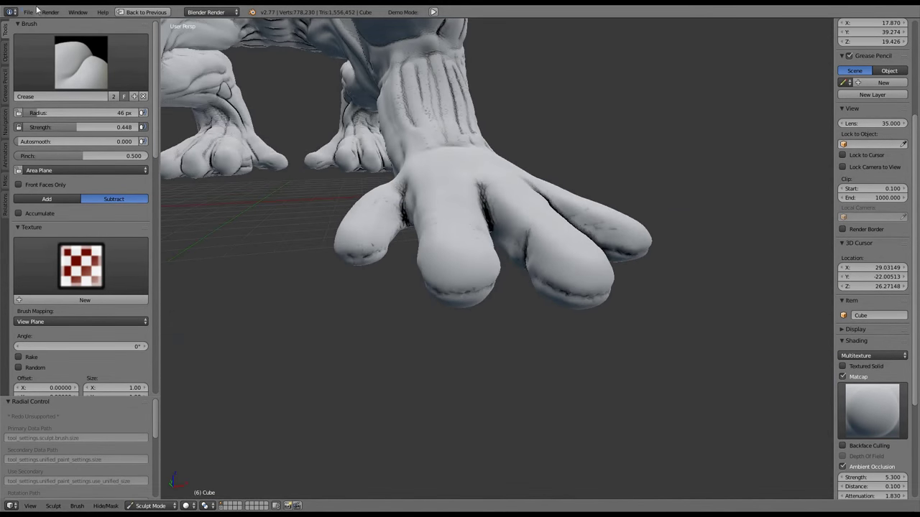
click(28, 12)
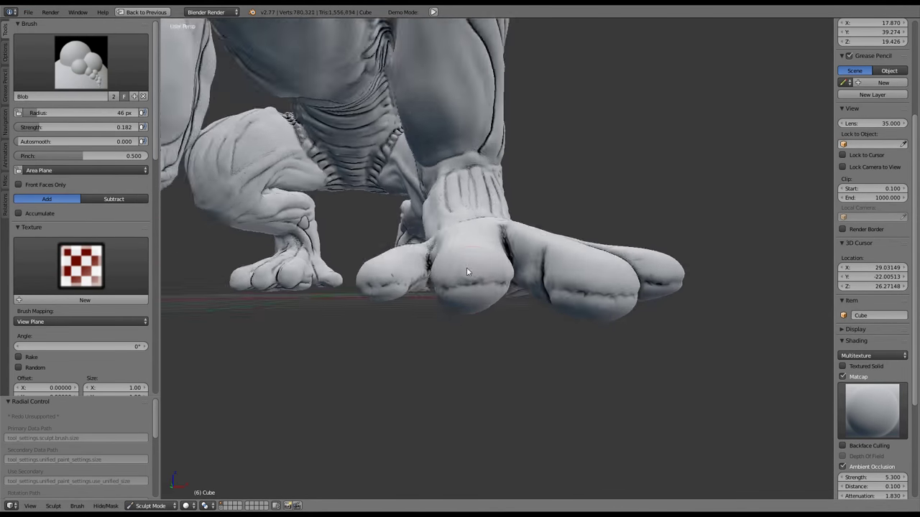
middle_drag(493, 282, 505, 297)
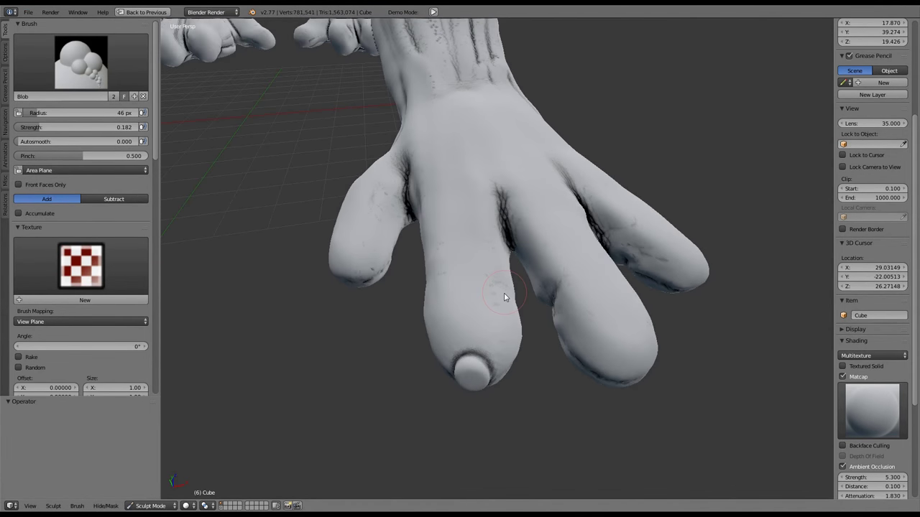
scroll(549, 376, down, 3)
scroll(550, 372, up, 4)
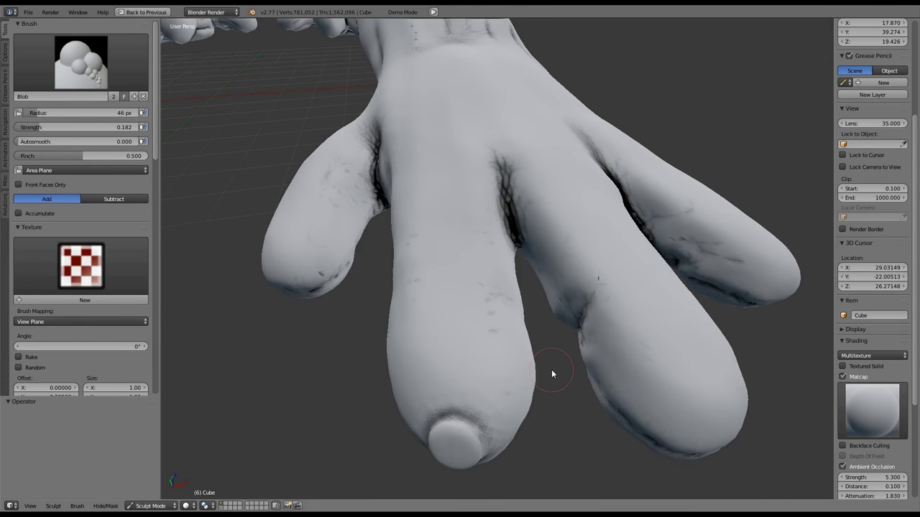
scroll(551, 369, down, 2)
scroll(417, 350, down, 2)
mouse_move(417, 350)
middle_down()
mouse_move(431, 267)
mouse_move(460, 284)
middle_up()
drag(467, 284, 481, 342)
scroll(457, 336, up, 2)
mouse_move(457, 335)
middle_down()
mouse_move(526, 346)
mouse_move(542, 305)
mouse_move(465, 283)
middle_up()
key(ctrl+z)
drag(465, 283, 462, 325)
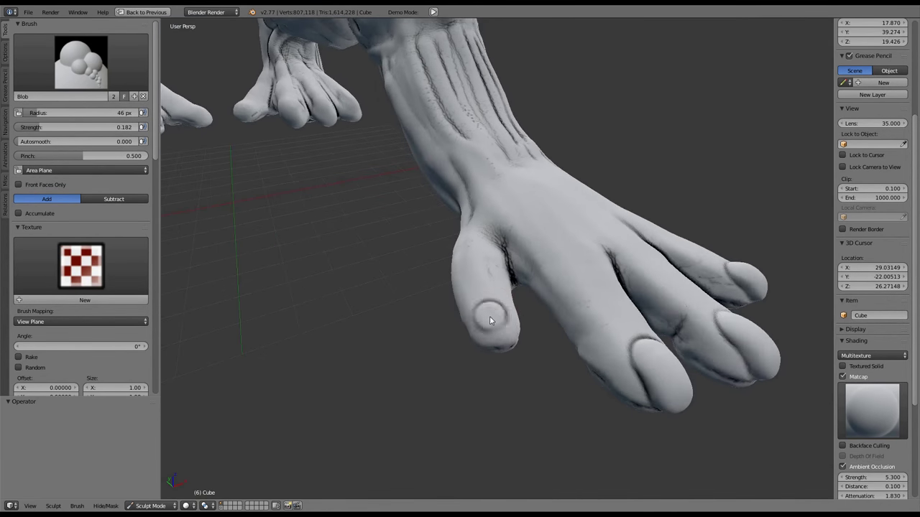
Carve nail grooves on the middle toe and the other toes
middle_drag(523, 306, 496, 248)
drag(496, 248, 501, 288)
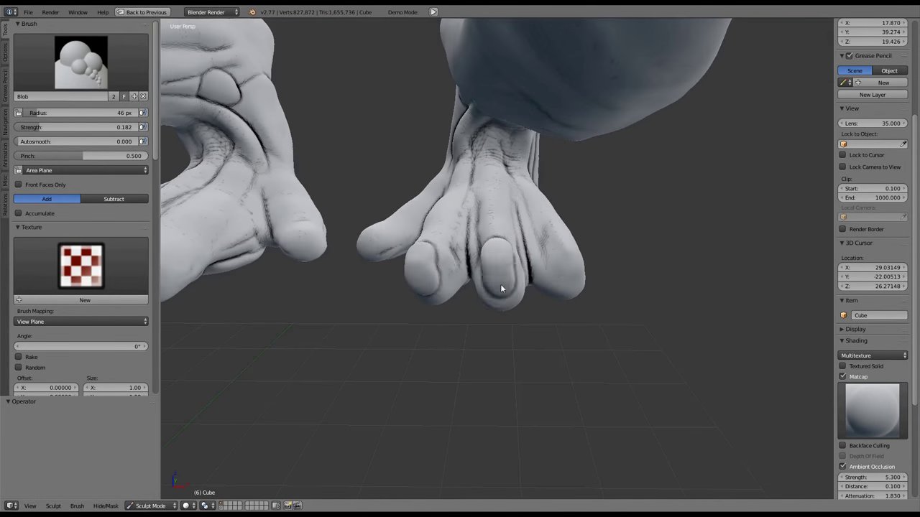
mouse_move(519, 277)
middle_down()
mouse_move(472, 308)
mouse_move(554, 261)
mouse_move(322, 235)
mouse_move(612, 276)
mouse_move(550, 275)
mouse_move(568, 231)
mouse_move(532, 219)
mouse_move(459, 252)
mouse_move(603, 245)
mouse_move(584, 267)
mouse_move(628, 279)
middle_up()
key(g)
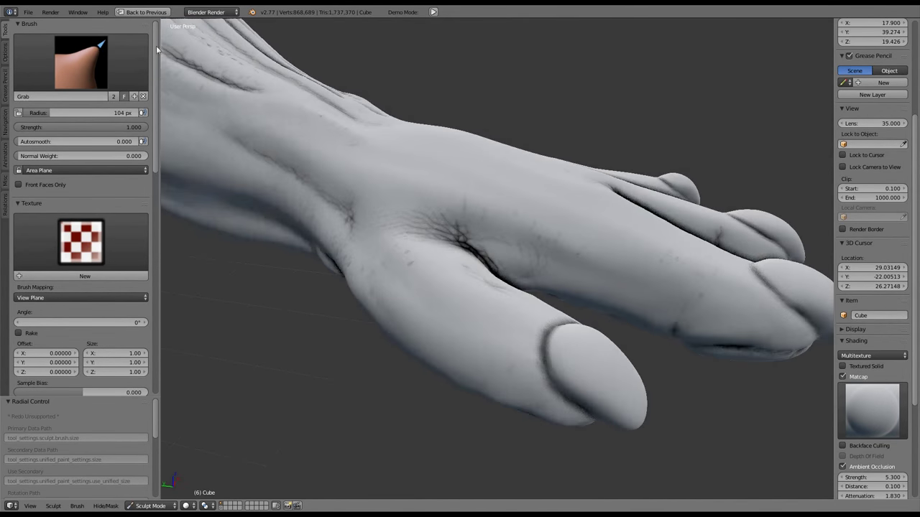
Switch to the Draw sculpt brush and enlarge its radius to about 77 px
click(81, 63)
click(35, 205)
scroll(379, 326, up, 2)
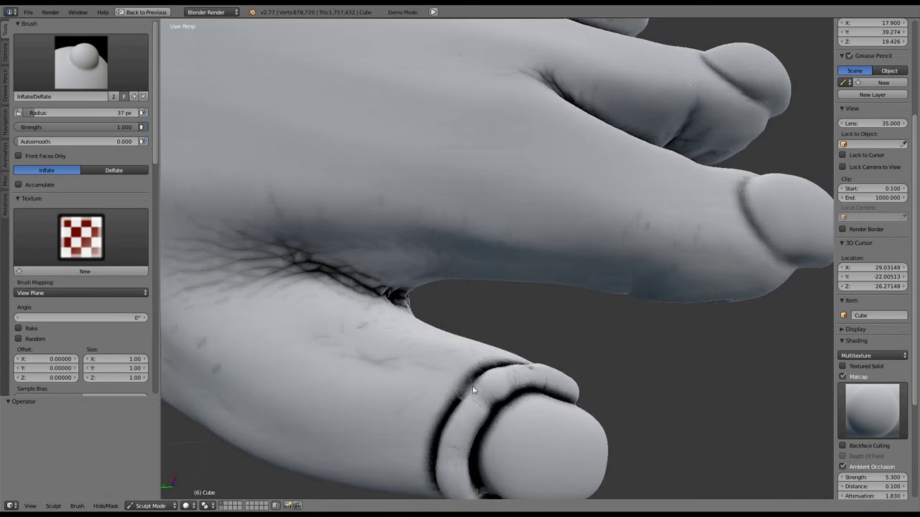
key(f)
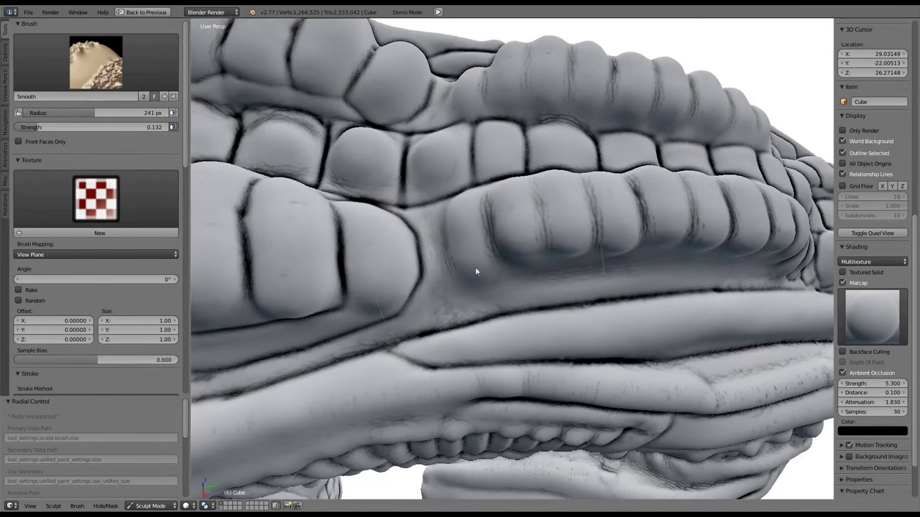
Pick the Crease brush, switch to Smooth, then return to Crease
click(96, 63)
click(149, 118)
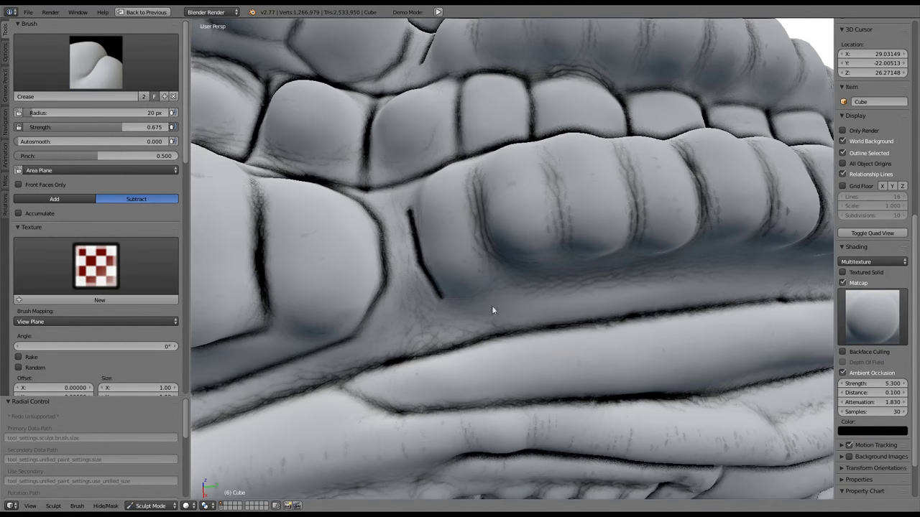
key(e)
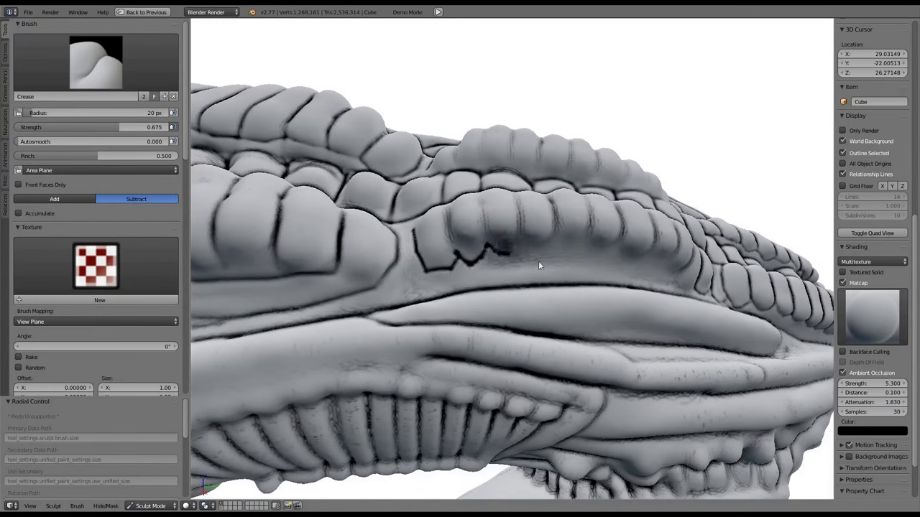
key(s)
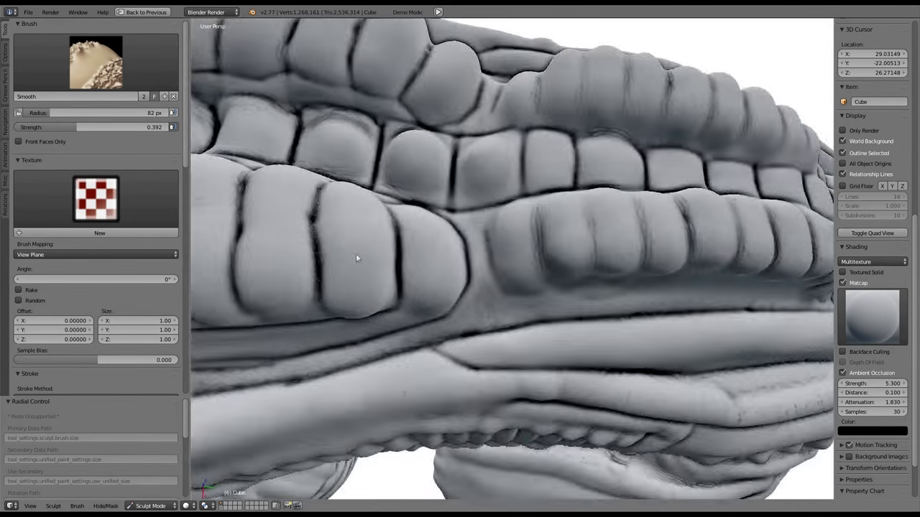
key(shift+c)
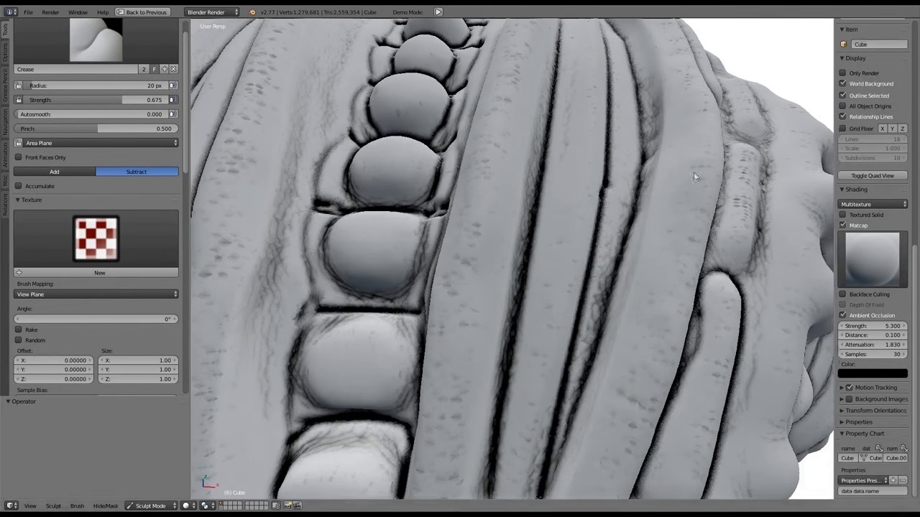
Resize the sculpt brush to about 51 px
mouse_move(693, 172)
middle_down()
mouse_move(377, 352)
mouse_move(558, 256)
mouse_move(311, 204)
middle_up()
key(f)
click(310, 204)
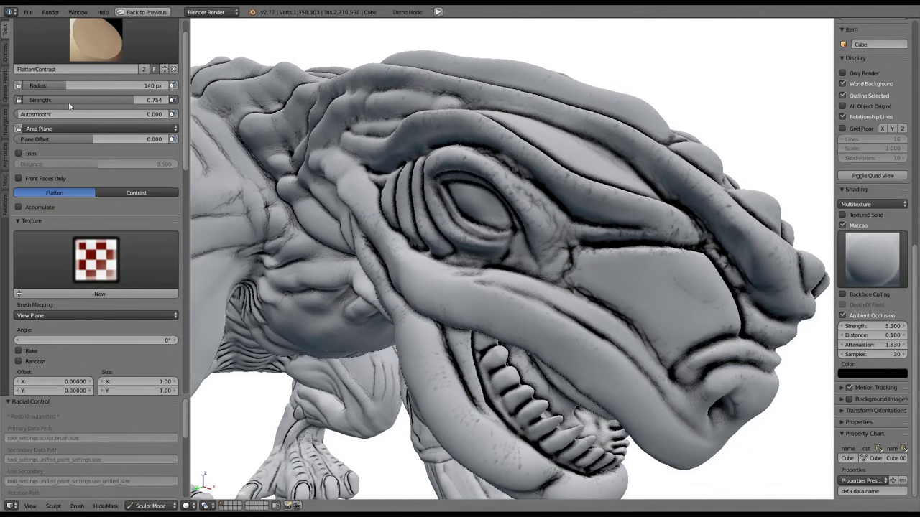
Zoom the view over the creature's snout and brow
scroll(69, 106, down, 10)
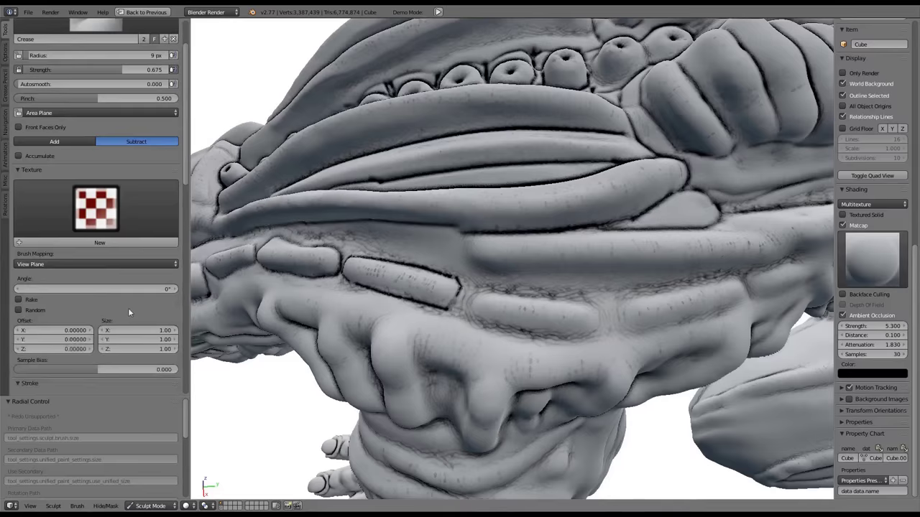
Orbit around the creature to inspect its ridged flank, back and forearm
scroll(129, 312, down, 10)
scroll(264, 470, up, 5)
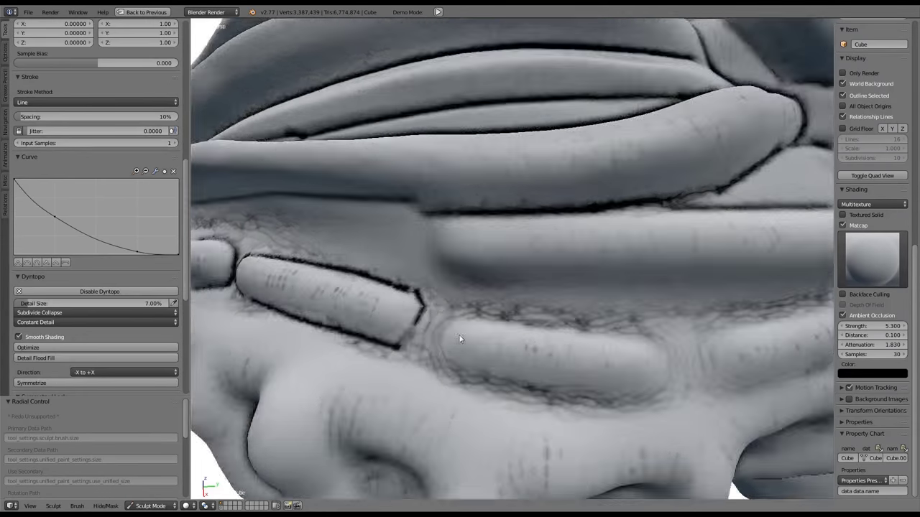
mouse_move(580, 363)
middle_down()
mouse_move(505, 319)
mouse_move(543, 359)
middle_up()
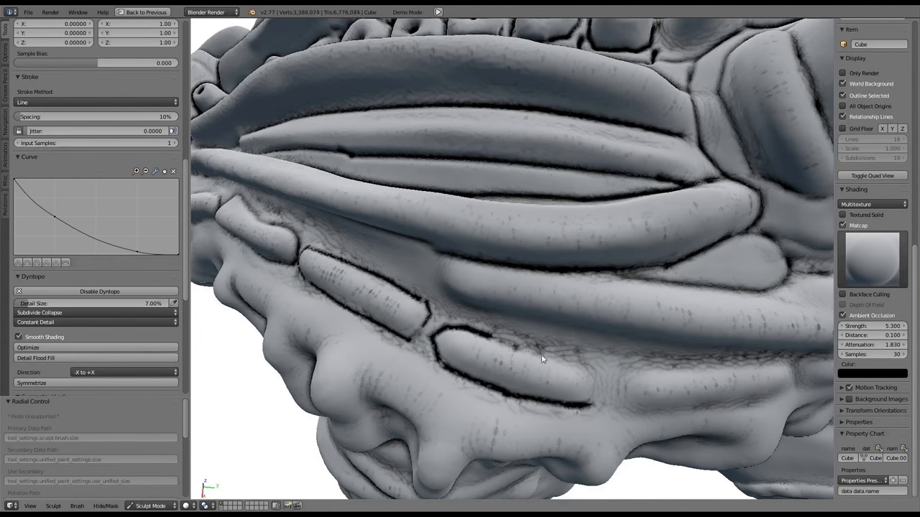
mouse_move(487, 345)
middle_down()
mouse_move(528, 309)
mouse_move(514, 338)
mouse_move(502, 332)
middle_up()
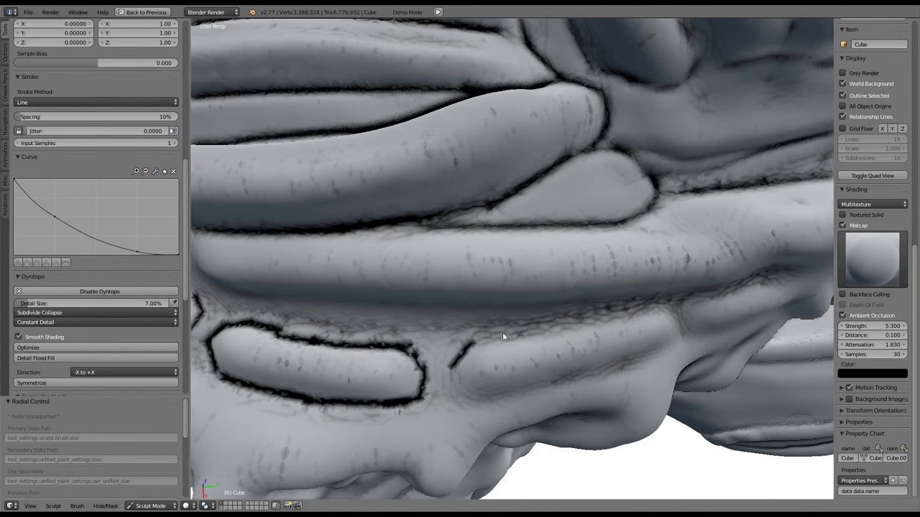
middle_drag(637, 314, 464, 307)
middle_drag(492, 256, 428, 258)
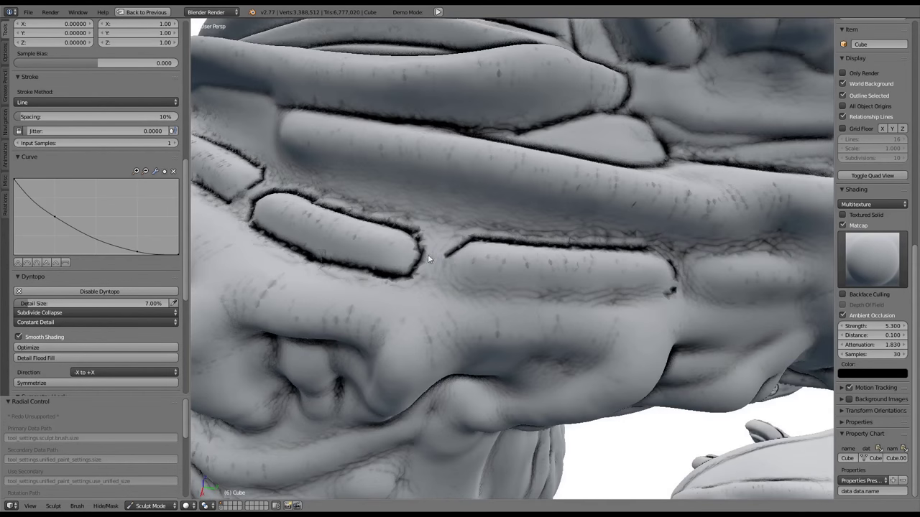
mouse_move(632, 300)
middle_down()
mouse_move(577, 230)
mouse_move(517, 258)
middle_up()
scroll(452, 285, up, 4)
mouse_move(607, 393)
middle_down()
mouse_move(628, 366)
mouse_move(578, 303)
mouse_move(569, 361)
mouse_move(529, 287)
mouse_move(495, 181)
middle_up()
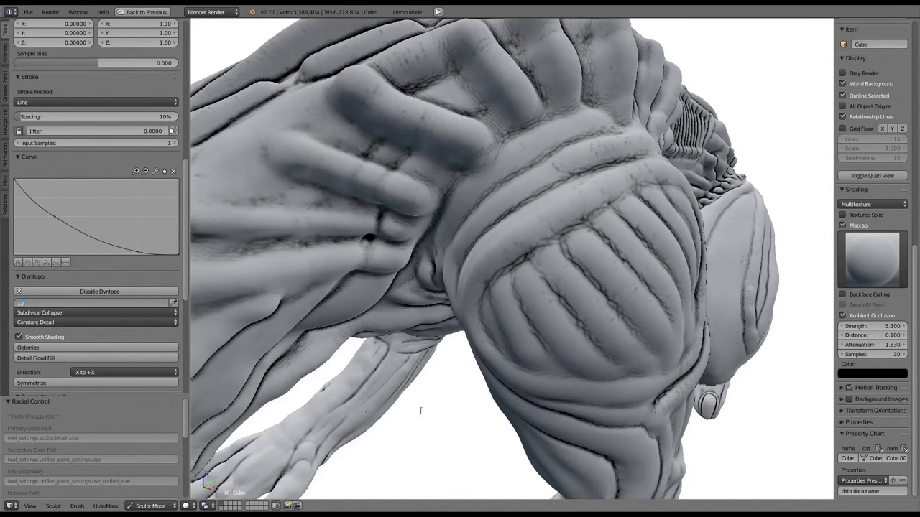
middle_drag(421, 411, 570, 232)
click(95, 61)
Use the Inflate/Deflate brush on the forearm, then switch to SculptDraw
click(31, 165)
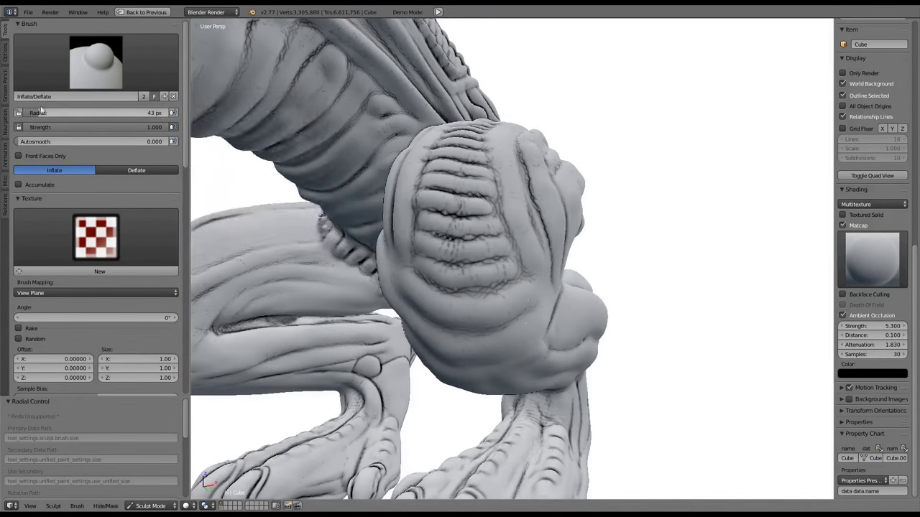
click(96, 63)
click(264, 164)
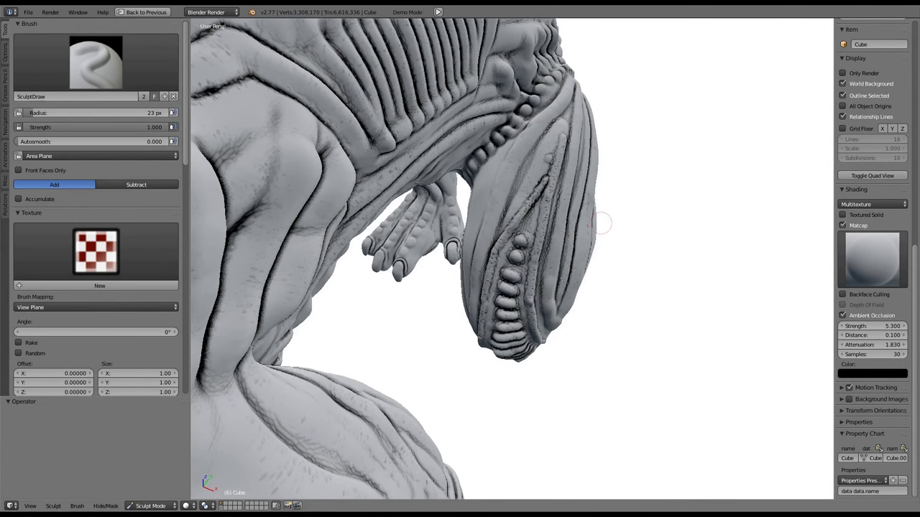
Orbit around the jaw, limb and back, ending on a close front view of the head
mouse_move(601, 223)
middle_down()
mouse_move(565, 186)
mouse_move(449, 316)
middle_up()
mouse_move(604, 162)
middle_down()
mouse_move(589, 206)
mouse_move(551, 240)
mouse_move(457, 257)
mouse_move(565, 230)
mouse_move(607, 140)
mouse_move(739, 98)
mouse_move(466, 206)
mouse_move(499, 267)
mouse_move(431, 257)
mouse_move(474, 287)
mouse_move(488, 317)
middle_up()
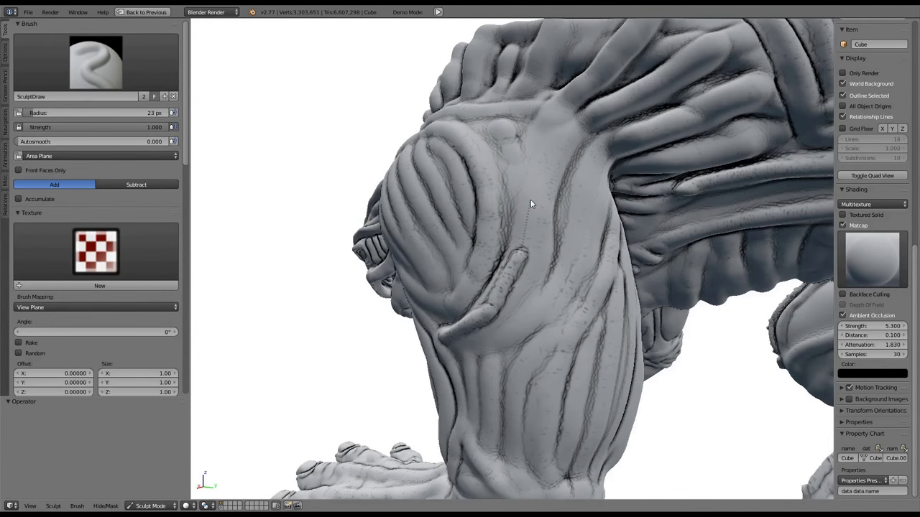
mouse_move(571, 94)
middle_down()
mouse_move(551, 248)
mouse_move(593, 200)
mouse_move(570, 161)
middle_up()
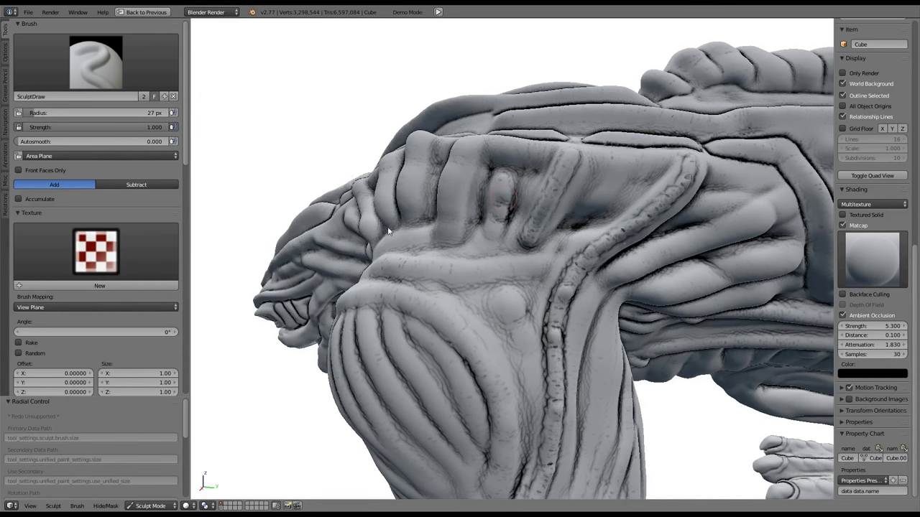
mouse_move(528, 229)
middle_down()
mouse_move(503, 269)
mouse_move(444, 272)
mouse_move(447, 310)
middle_up()
mouse_move(512, 284)
middle_down()
mouse_move(503, 273)
mouse_move(544, 281)
mouse_move(514, 257)
mouse_move(525, 291)
mouse_move(580, 265)
mouse_move(513, 302)
mouse_move(418, 280)
middle_up()
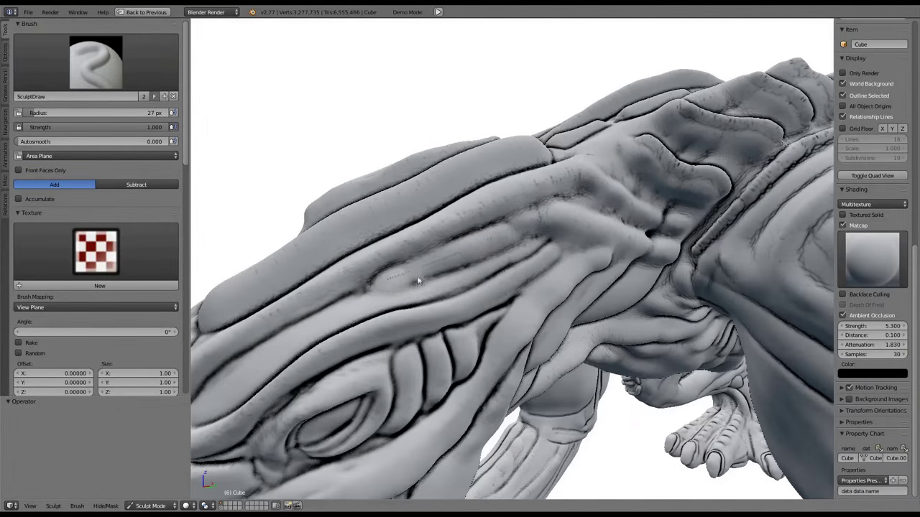
mouse_move(645, 250)
middle_down()
mouse_move(371, 255)
mouse_move(461, 213)
middle_up()
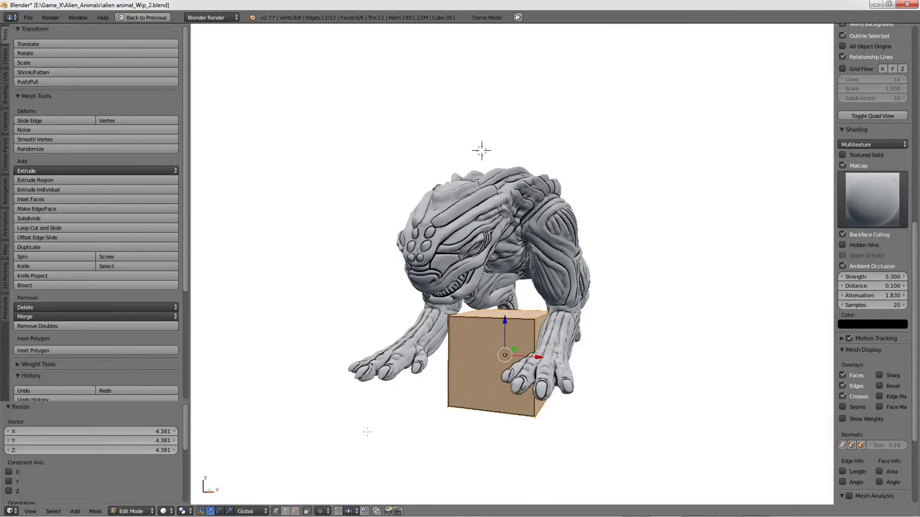
Add a Mirror modifier to the retopology cube and inspect it from a new angle
key(w)
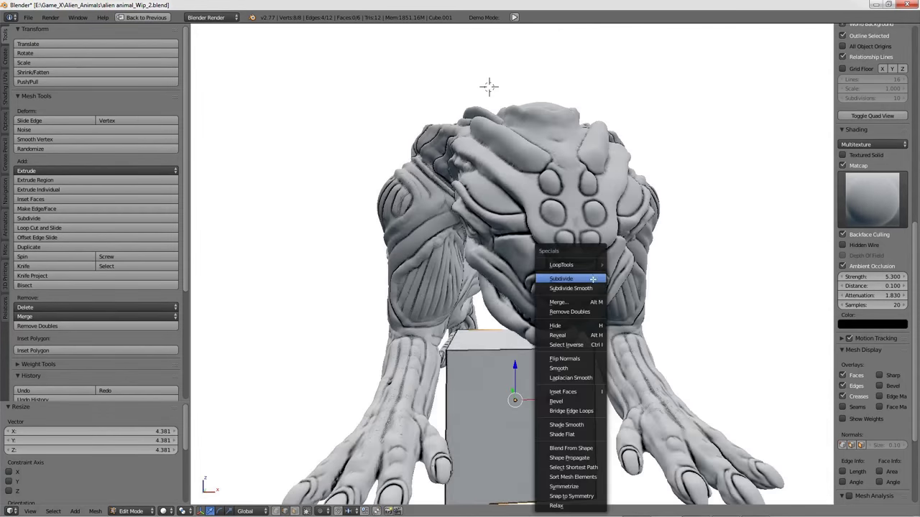
scroll(488, 353, down, 4)
middle_drag(488, 353, 304, 289)
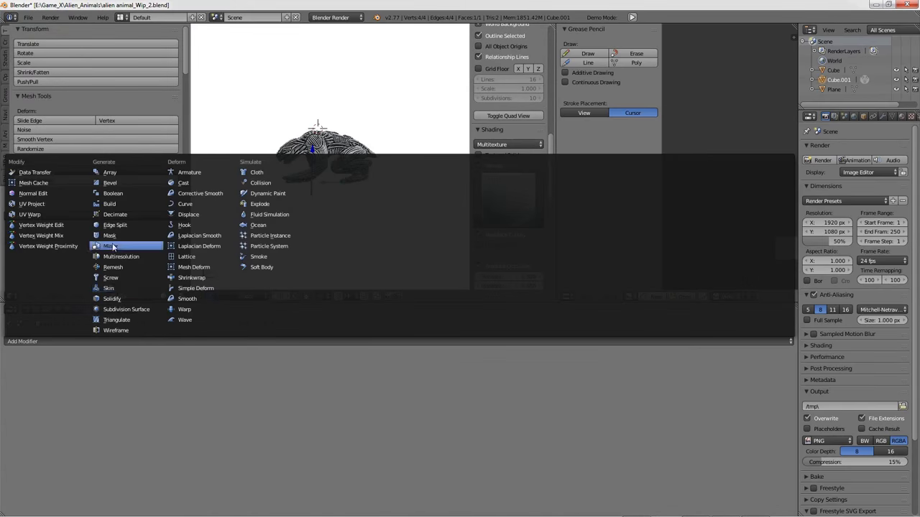
click(108, 246)
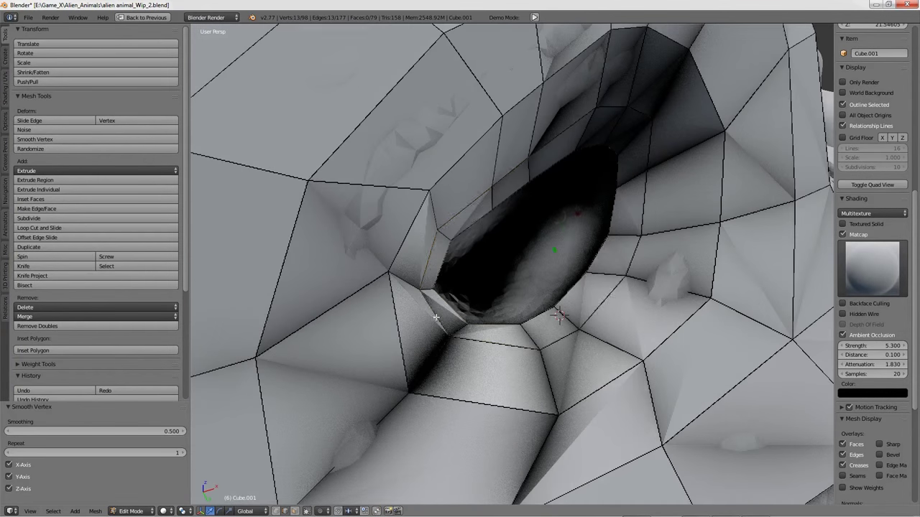
middle_drag(436, 317, 620, 233)
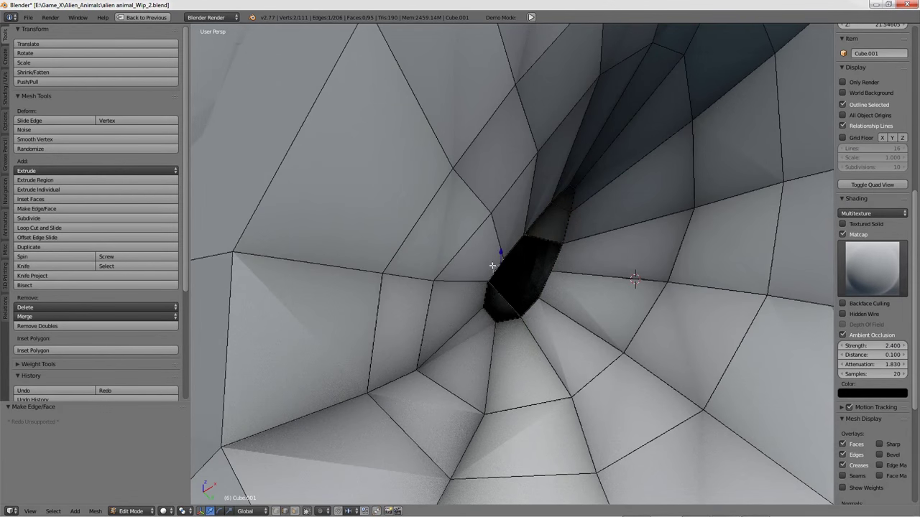
scroll(492, 266, down, 8)
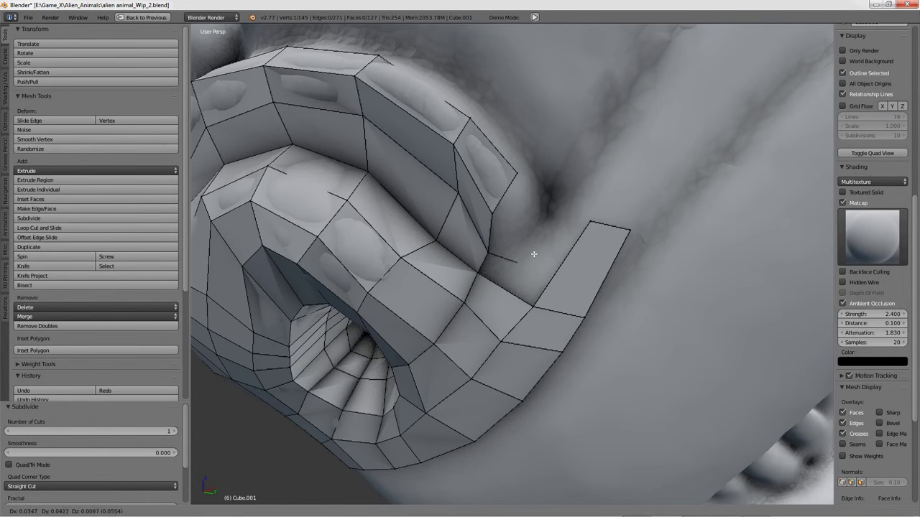
Rotate the selected edge and extrude it across the upper lip fold surface
mouse_move(534, 254)
middle_down()
mouse_move(558, 261)
mouse_move(597, 226)
mouse_move(582, 262)
mouse_move(520, 252)
middle_up()
key(r)
click(616, 212)
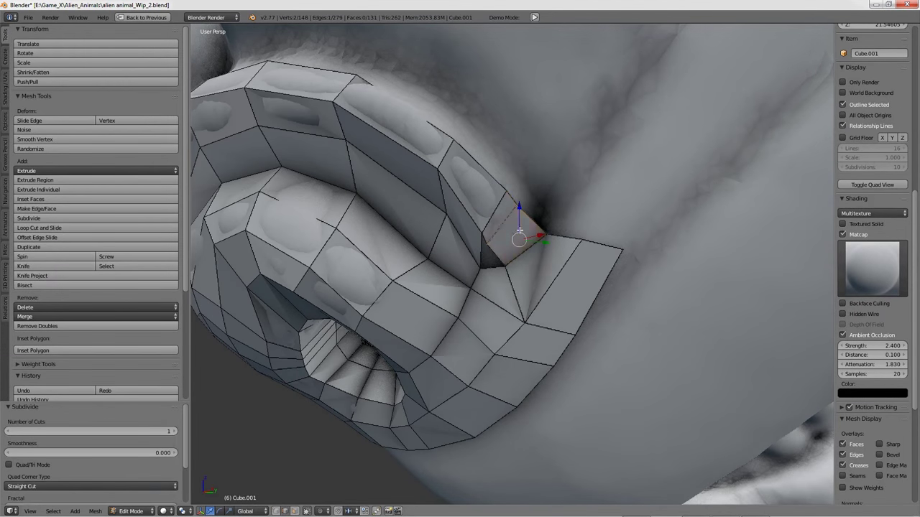
key(e)
click(517, 216)
middle_drag(518, 216, 585, 268)
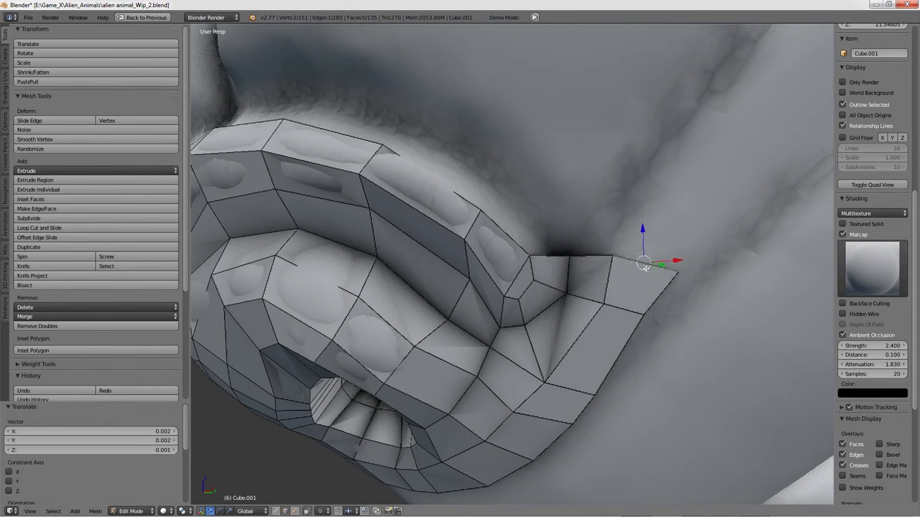
Extrude the lip edge further, then rotate and scale it into place
middle_drag(643, 266, 612, 137)
key(e)
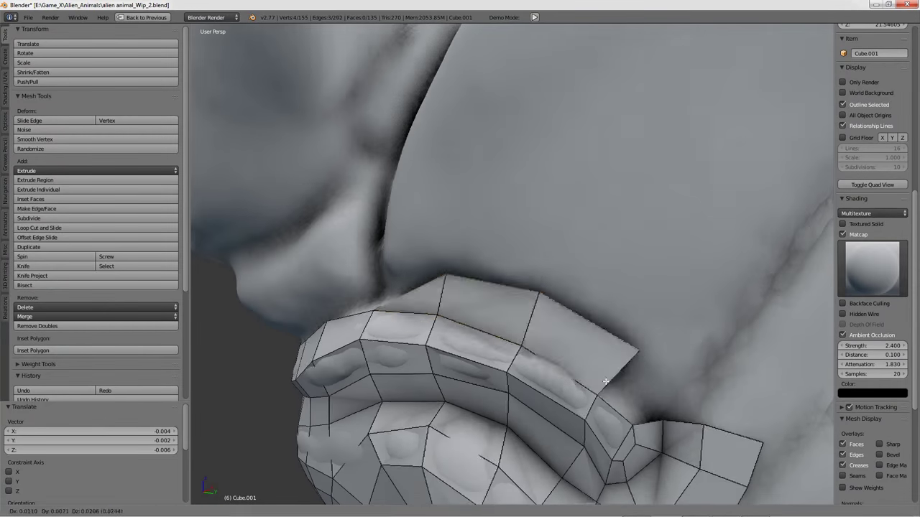
click(605, 381)
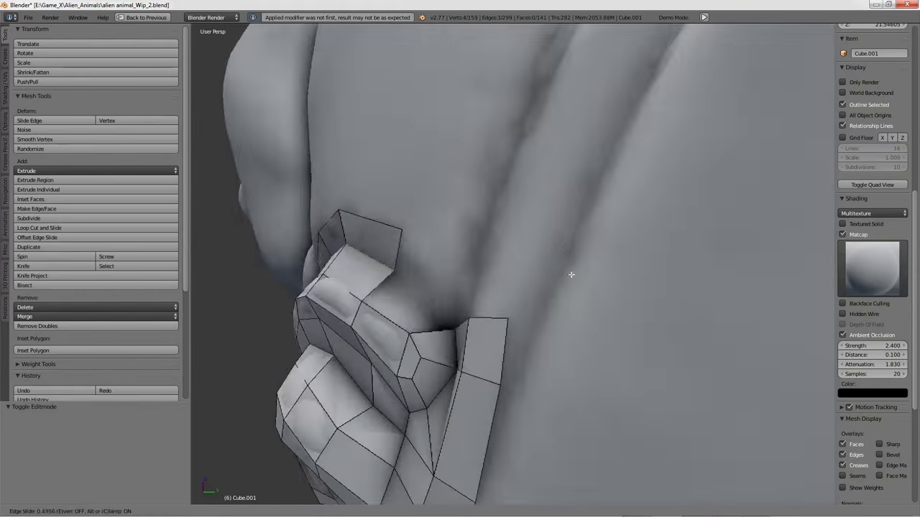
middle_drag(568, 269, 599, 122)
key(r)
click(610, 242)
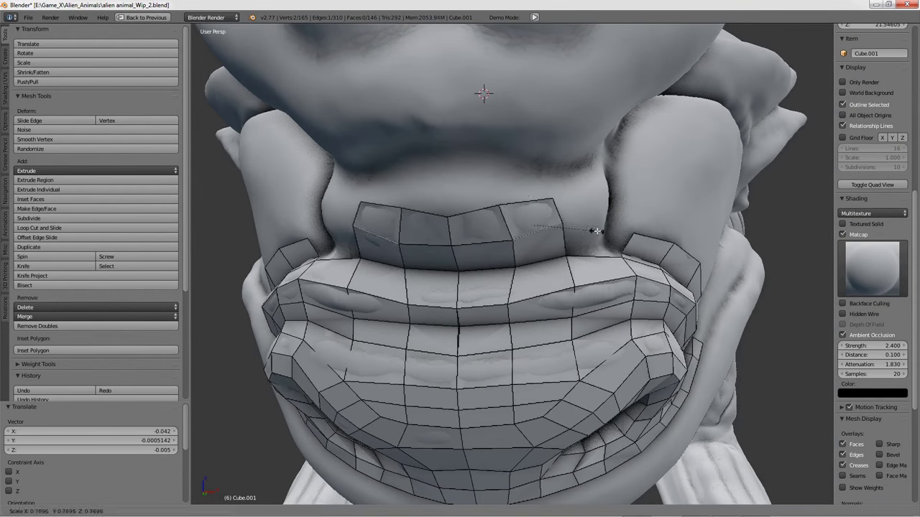
click(596, 231)
Extrude and reposition the next edges along the lip fold toward the mouth corner
middle_drag(596, 231, 565, 369)
key(e)
click(590, 225)
key(g)
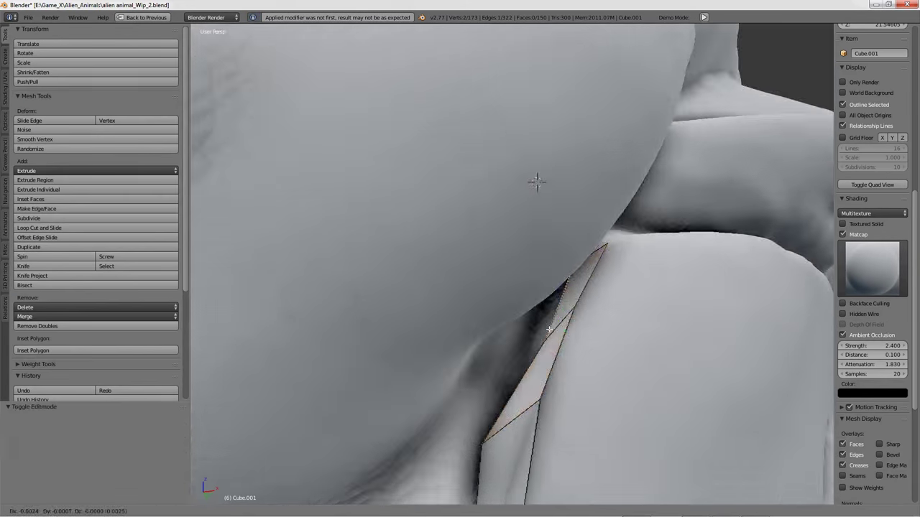
click(536, 181)
middle_drag(536, 182, 585, 304)
key(e)
click(678, 296)
Extrude more lip border edges and fill a face between them
key(e)
click(721, 256)
key(e)
middle_drag(720, 257, 549, 314)
click(671, 284)
key(f)
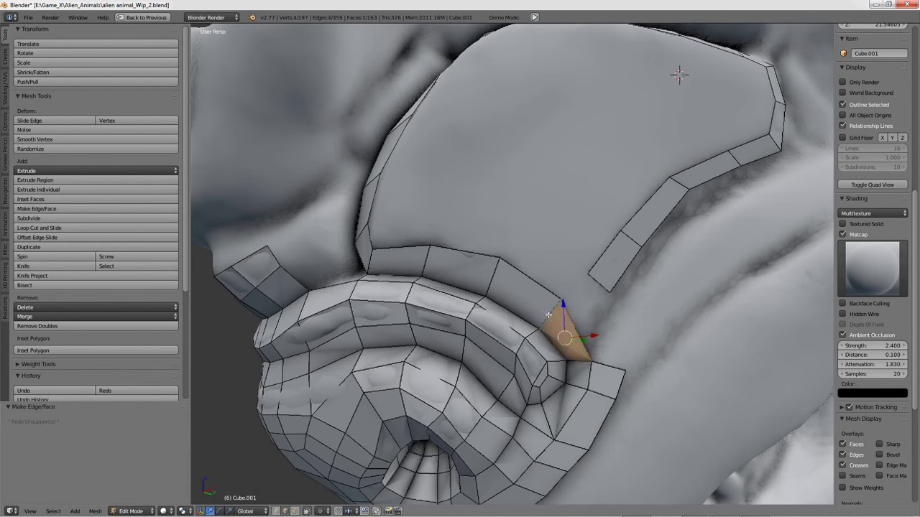
Refine the new lip vertices by moving, rotating and shrinking/fattening them along normals
key(g)
click(491, 335)
middle_drag(673, 354, 781, 379)
key(r)
click(507, 340)
key(alt+s)
key(g)
click(612, 327)
middle_drag(646, 351, 565, 266)
click(638, 330)
Extrude further edges and rotate them to follow the lip surface
key(e)
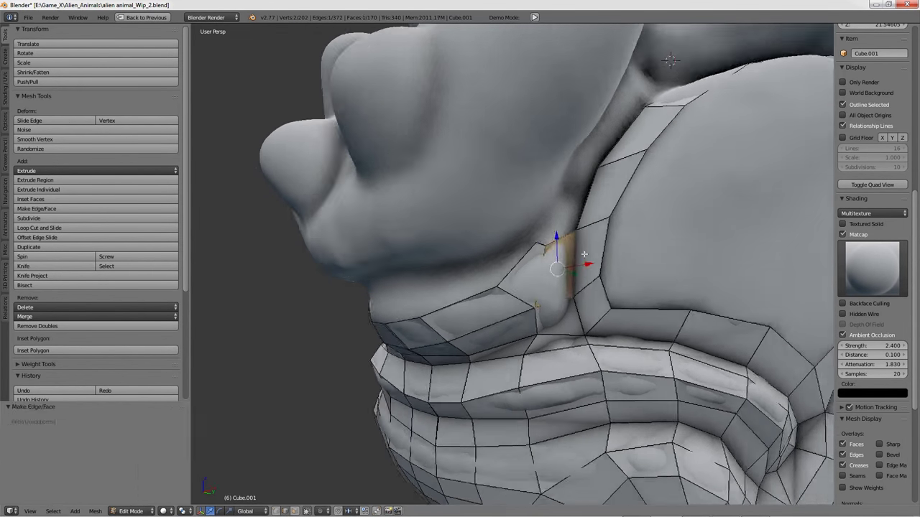
click(406, 276)
middle_drag(406, 276, 539, 207)
key(e)
click(538, 207)
key(r)
click(600, 265)
Extrude the last border edges and fill a face across the remaining gap
middle_drag(600, 265, 559, 139)
key(e)
click(435, 215)
key(e)
click(445, 319)
key(f)
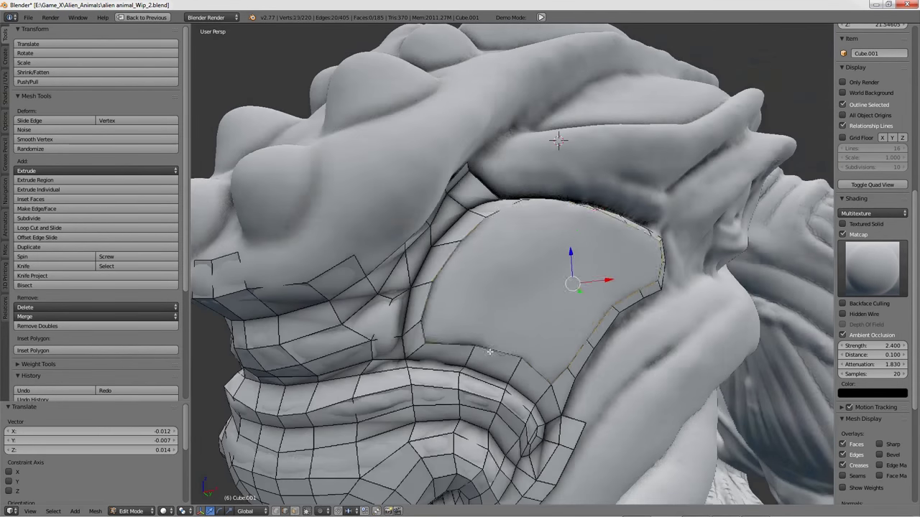
Grid Fill the closed lip loop and reposition one of its edges
key(ctrl+f)
click(568, 263)
middle_drag(398, 328, 466, 324)
right_click(465, 325)
key(g)
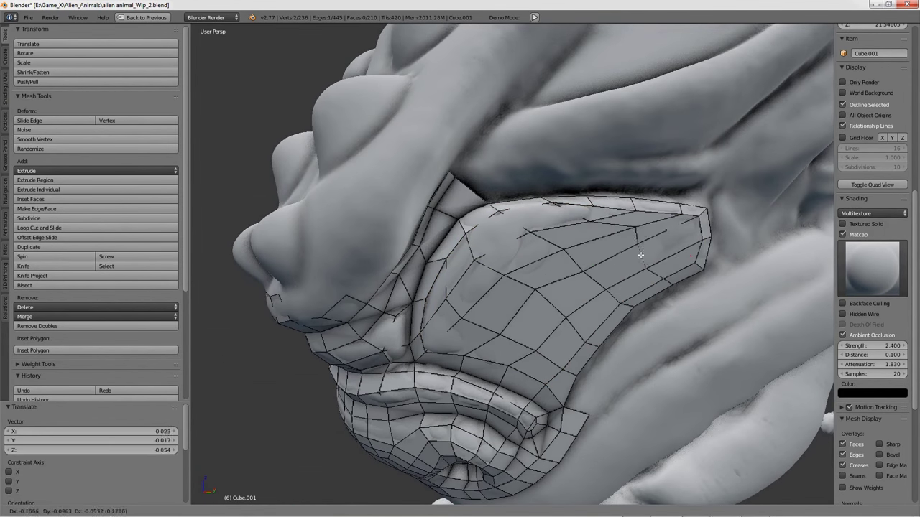
click(640, 255)
Scale and move the lip edge to tighten the new grid patch
scroll(640, 255, up, 3)
key(s)
click(532, 280)
middle_drag(575, 273, 596, 273)
key(g)
click(521, 281)
scroll(597, 273, down, 2)
Select the whole lip patch and relax it twice from the Specials menu
key(l)
key(w)
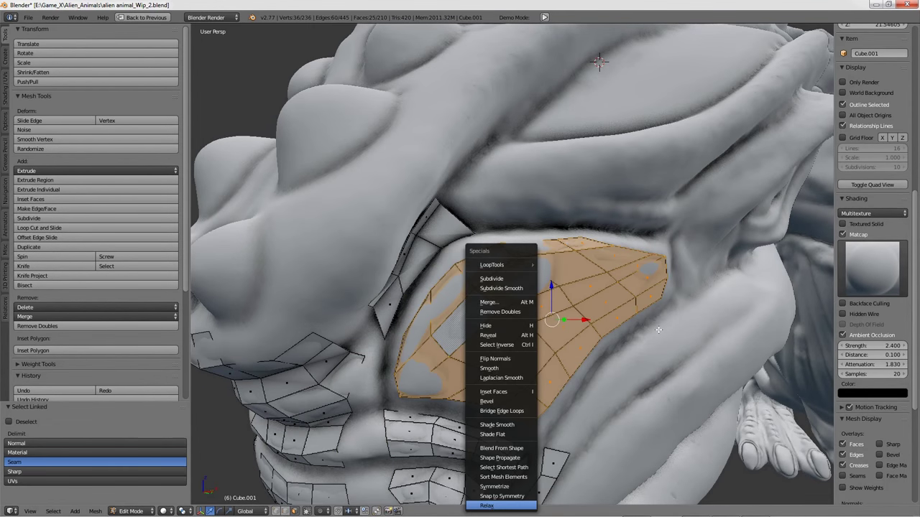
key(Return)
key(w)
middle_drag(598, 62, 488, 252)
Reveal hidden faces, reposition a jaw vertex, and connect vertices with a new edge
key(alt+h)
scroll(502, 323, down, 3)
scroll(488, 323, up, 4)
right_click(480, 327)
key(g)
click(484, 328)
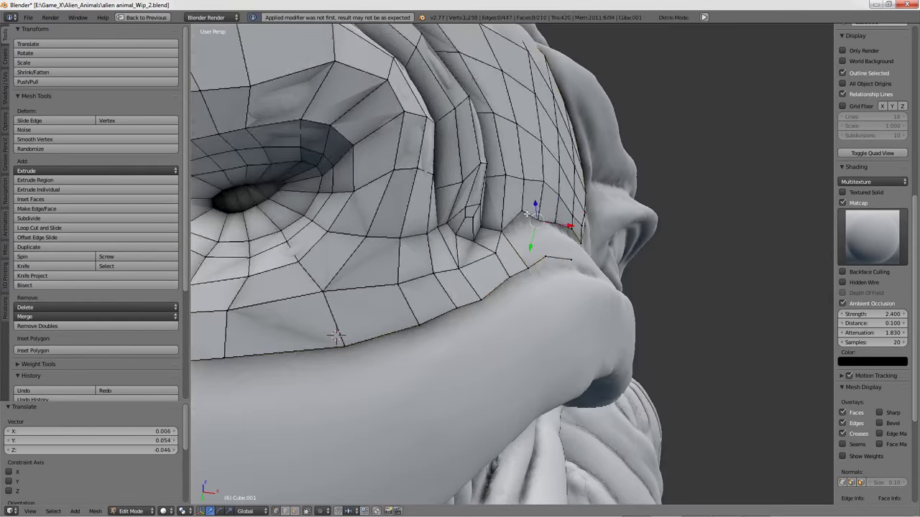
middle_drag(532, 208, 519, 276)
scroll(521, 262, up, 3)
key(f)
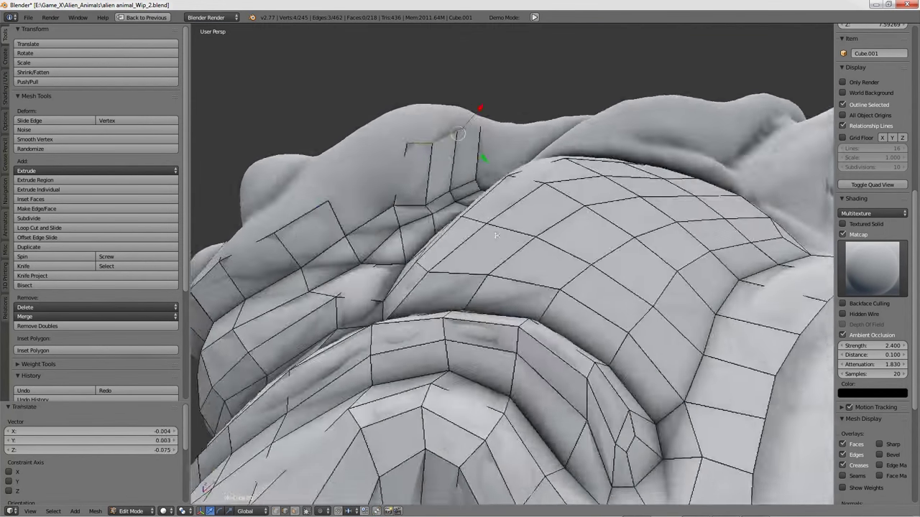
Fill faces on the nose strip, then extrude, scale and slide it in front view
key(f)
middle_drag(460, 230, 446, 213)
key(KP_1)
key(e)
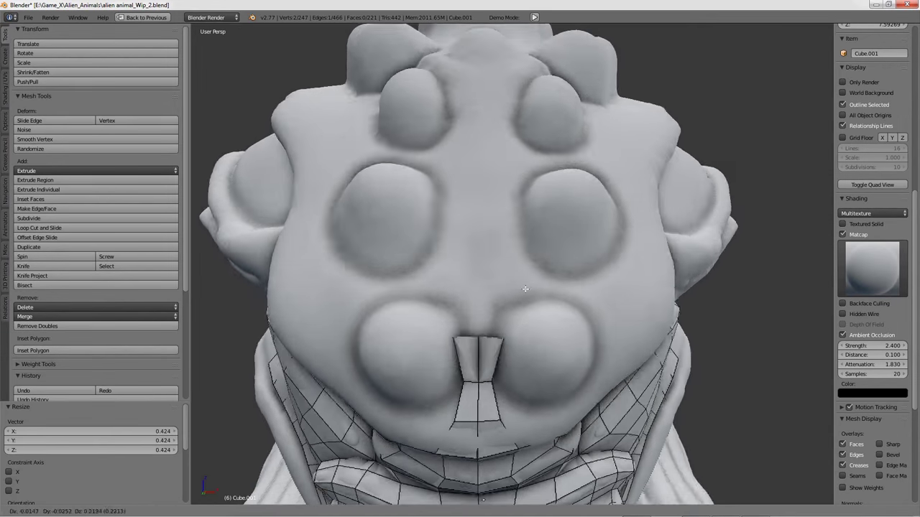
scroll(503, 324, up, 2)
key(s)
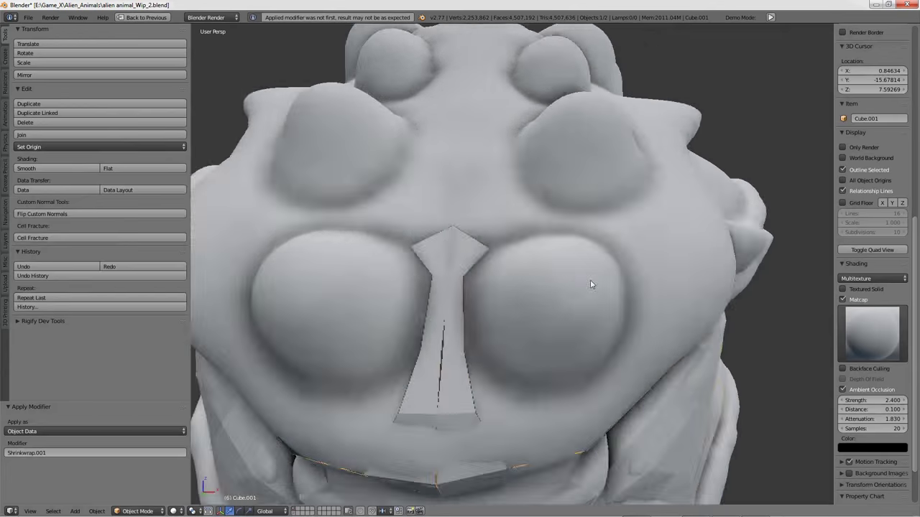
scroll(590, 280, down, 2)
key(g)
key(g)
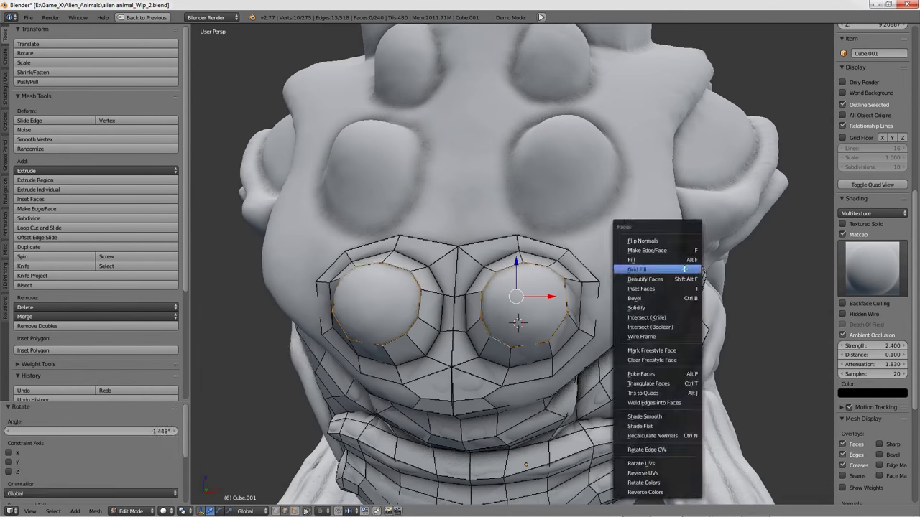
Build rings around both nostrils and fill a face in each nose cavity
key(w)
click(568, 232)
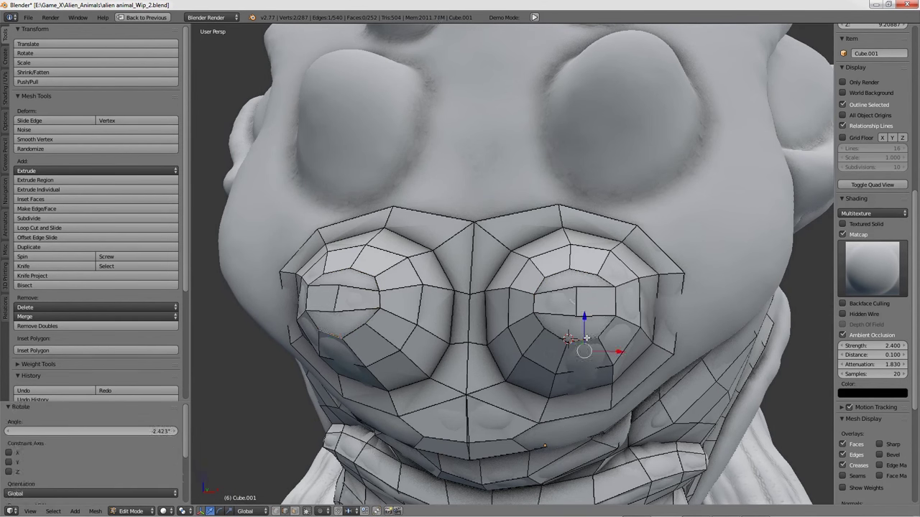
key(f)
key(w)
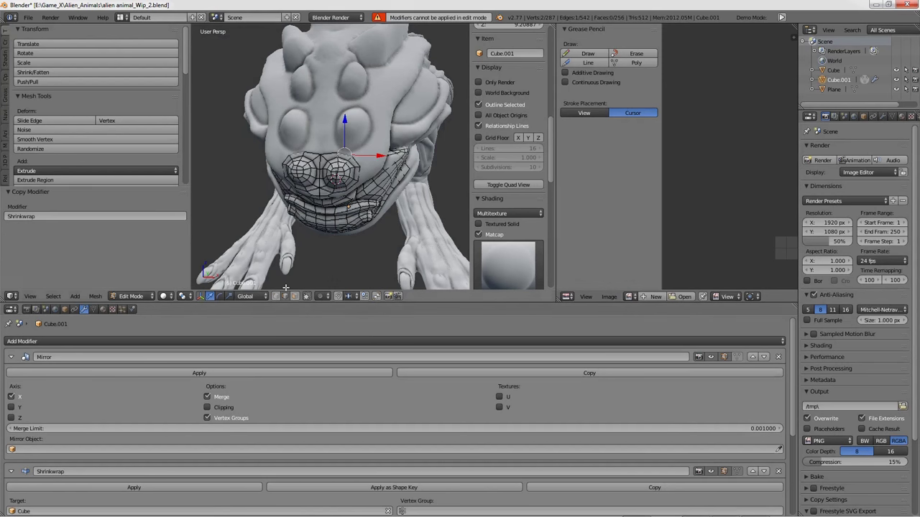
Save the file, extrude an edge between the brow bumps, and set orientation to Normal
click(28, 17)
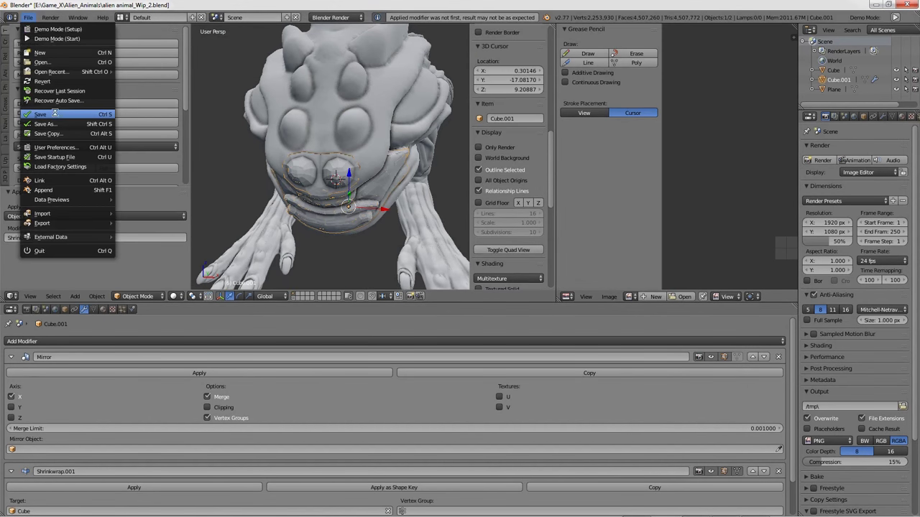
key(Escape)
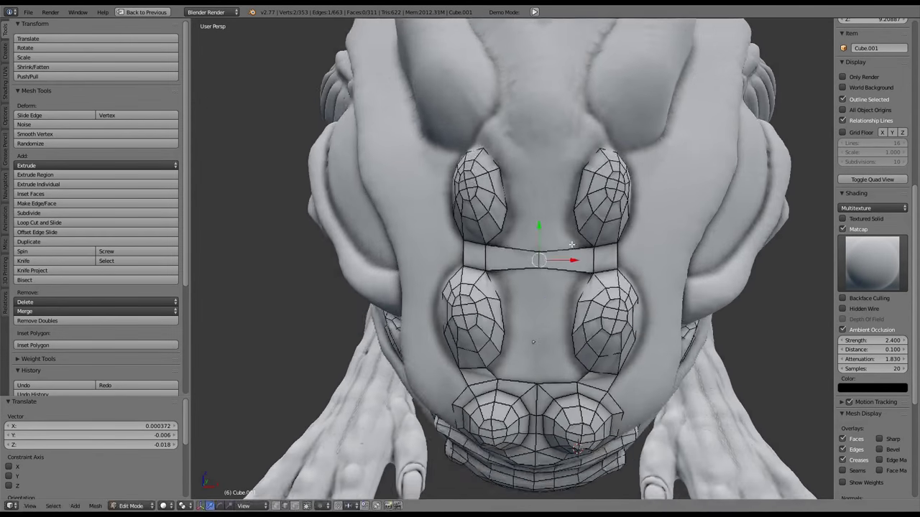
key(e)
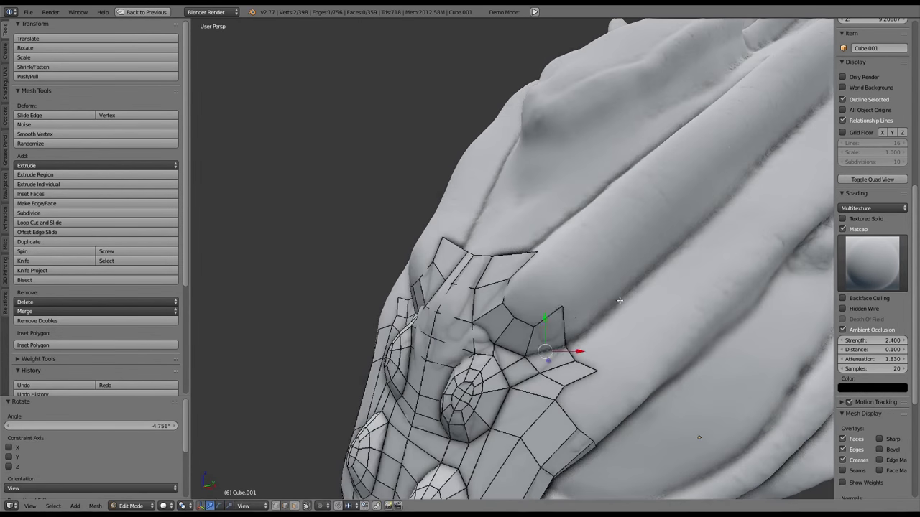
click(246, 474)
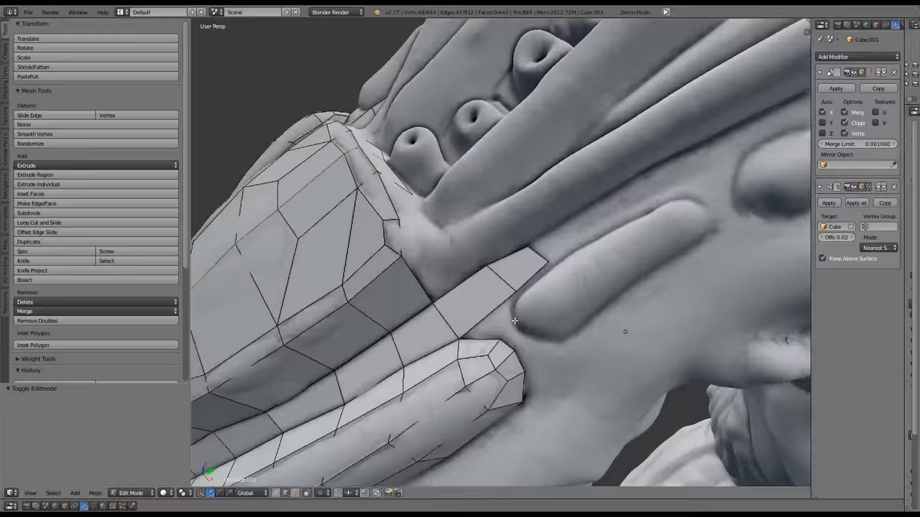
Extrude the finger's end face twice, rotating each new segment along the finger
middle_drag(514, 320, 546, 216)
key(e)
click(546, 215)
key(r)
click(557, 181)
middle_drag(558, 181, 503, 230)
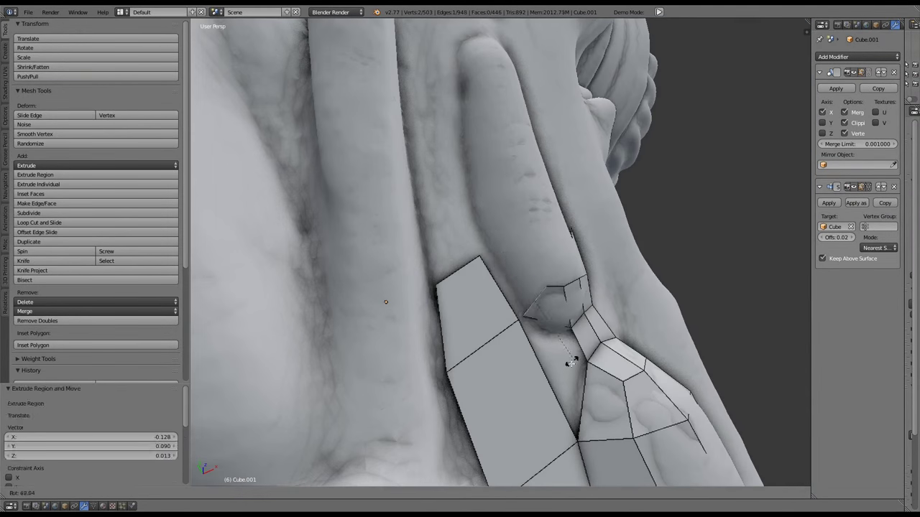
key(e)
click(499, 240)
Extrude another finger segment, nudge it into place, and fill a face between two edges
middle_drag(558, 214, 445, 381)
key(e)
click(549, 248)
key(g)
click(564, 325)
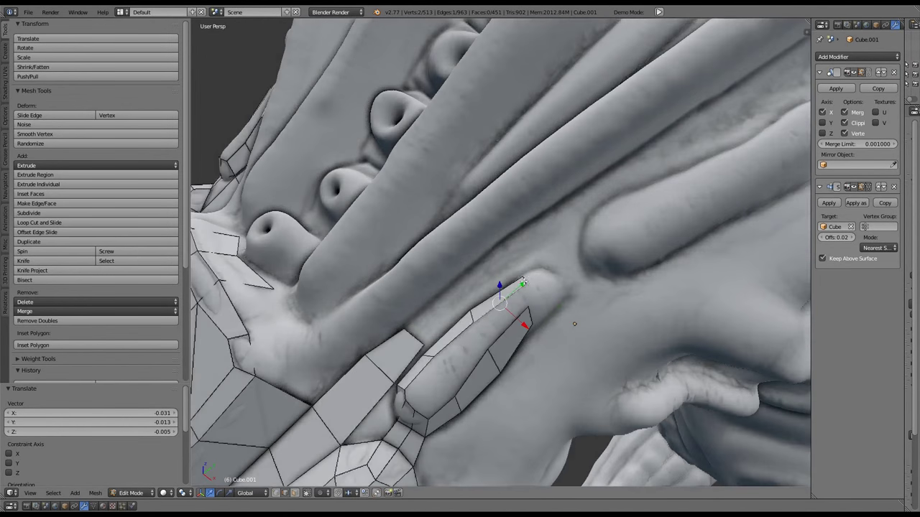
shift+right_click(434, 392)
key(f)
Extrude an edge, fill new faces on the finger, and scale the selection down slightly
middle_drag(464, 327, 554, 316)
right_click(471, 402)
key(e)
key(f)
key(ctrl+f)
key(f)
middle_drag(503, 337, 599, 328)
key(s)
click(557, 262)
Extrude an edge toward the fingertip and position its vertices on the surface
key(g)
click(597, 319)
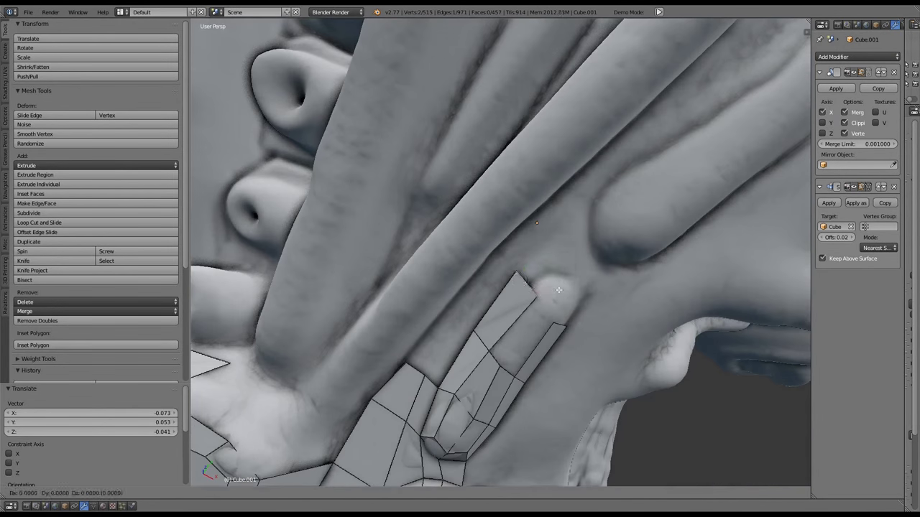
key(e)
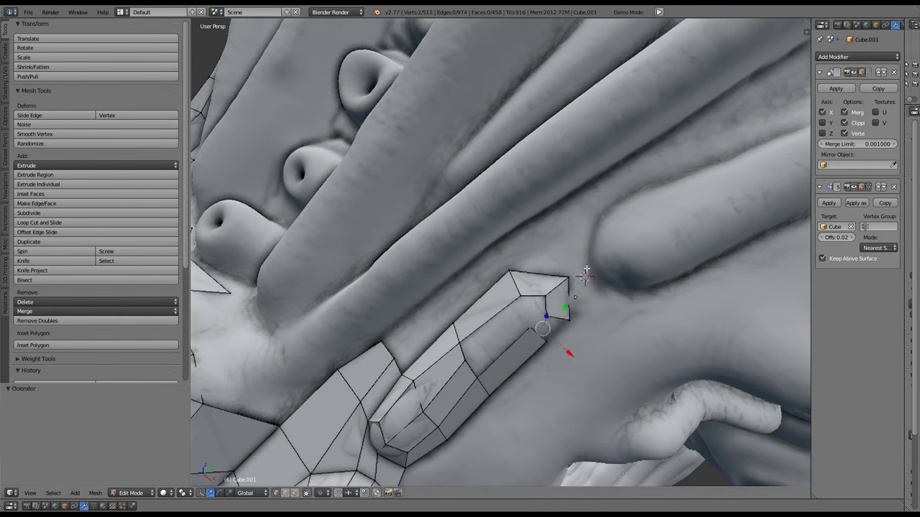
middle_drag(584, 276, 506, 258)
right_click(507, 259)
key(g)
click(561, 275)
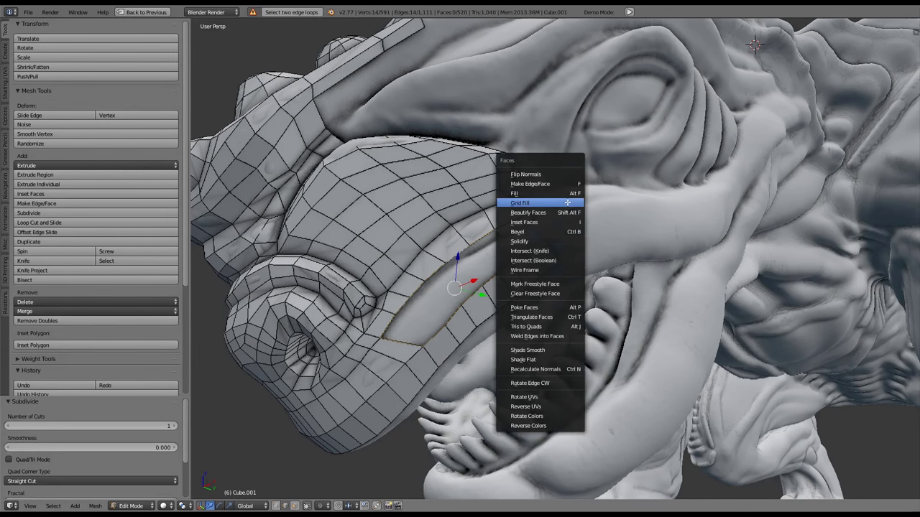
Grid Fill the snout's side gap between the two selected edge loops
click(568, 203)
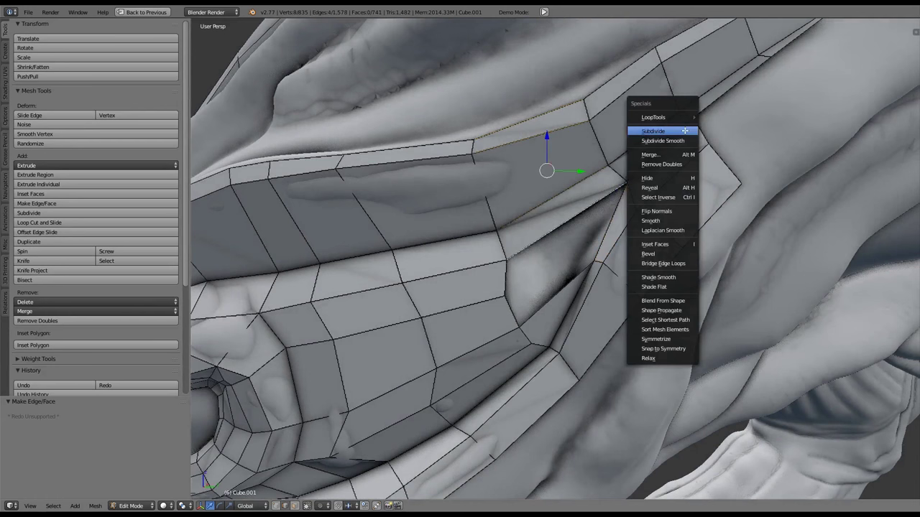
Subdivide the selected brow-ridge faces with W > Subdivide
click(685, 131)
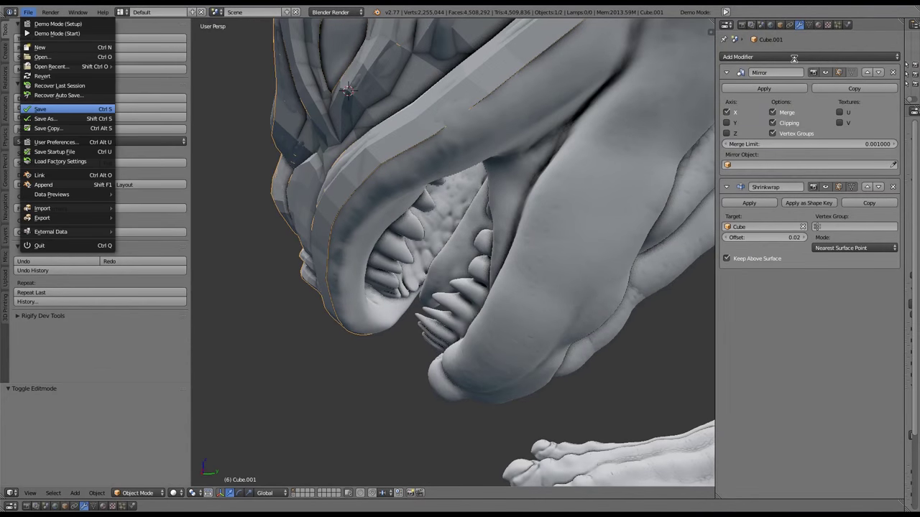
Add a Subdivision Surface modifier to the retopology head and save the file
click(793, 57)
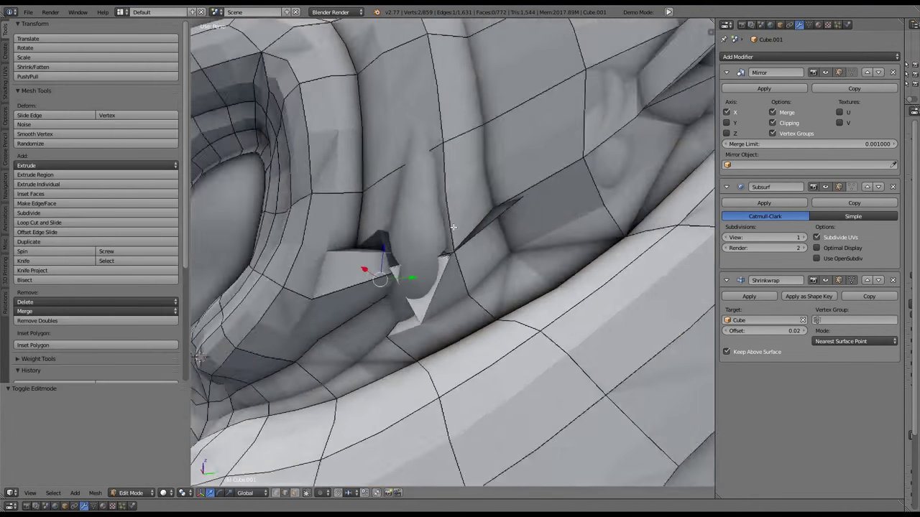
key(a)
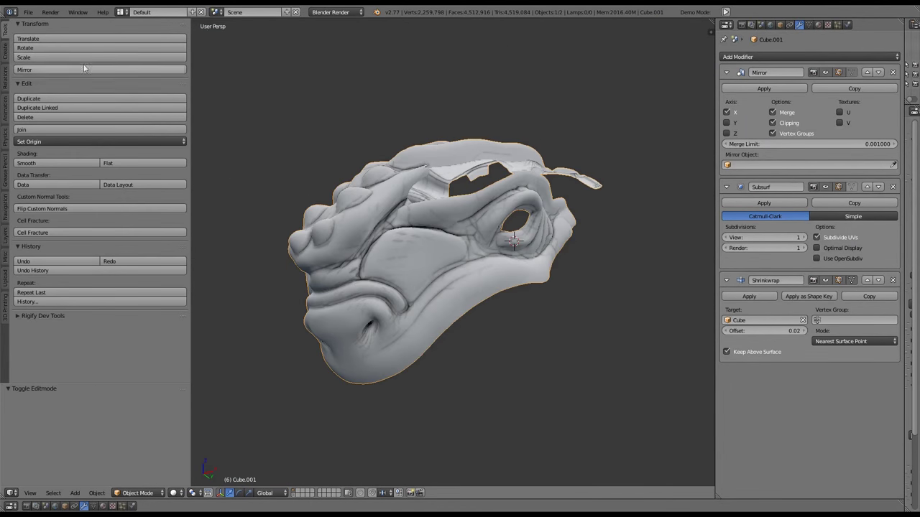
click(28, 13)
click(40, 109)
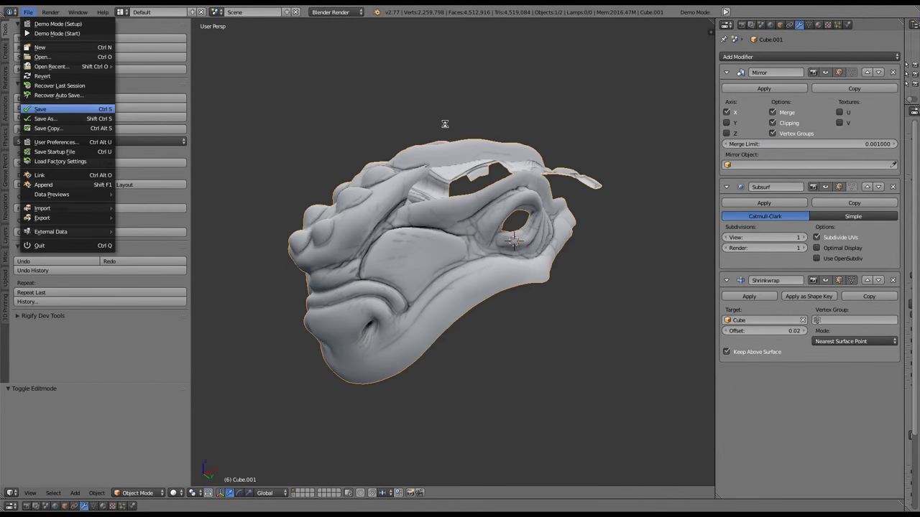
Unhide the alien body and reselect the retopology head for its material
key(alt+h)
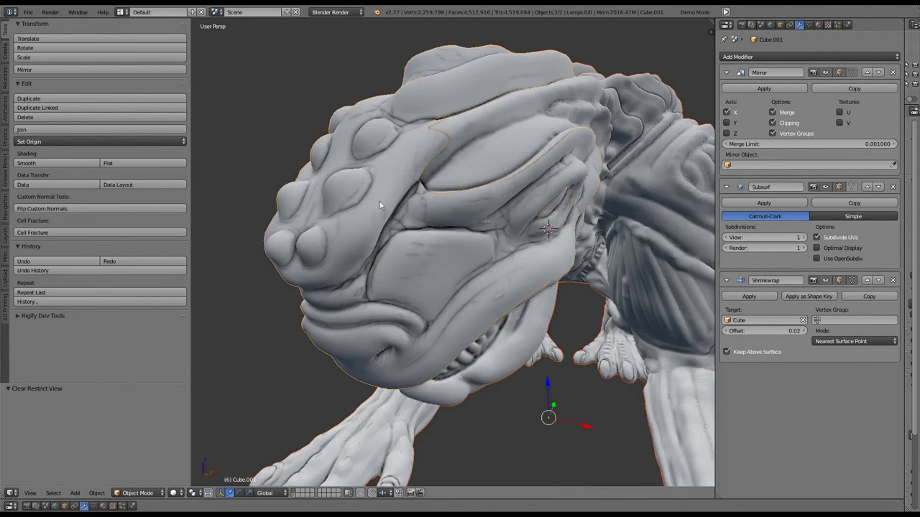
middle_drag(379, 213, 371, 225)
right_click(370, 224)
right_click(402, 237)
drag(460, 501, 431, 310)
Give the head a new red material and bring up the viewport display settings
click(226, 360)
click(530, 341)
click(557, 251)
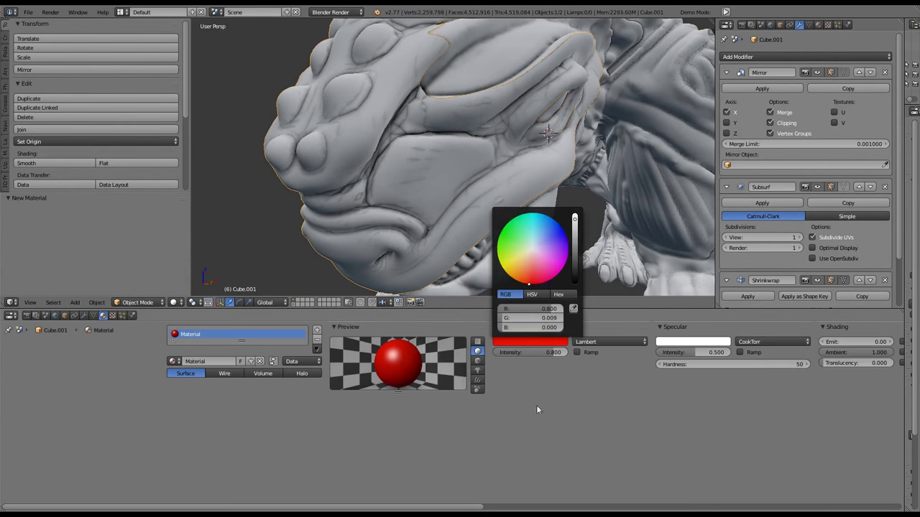
key(n)
scroll(382, 145, up, 3)
scroll(381, 144, up, 3)
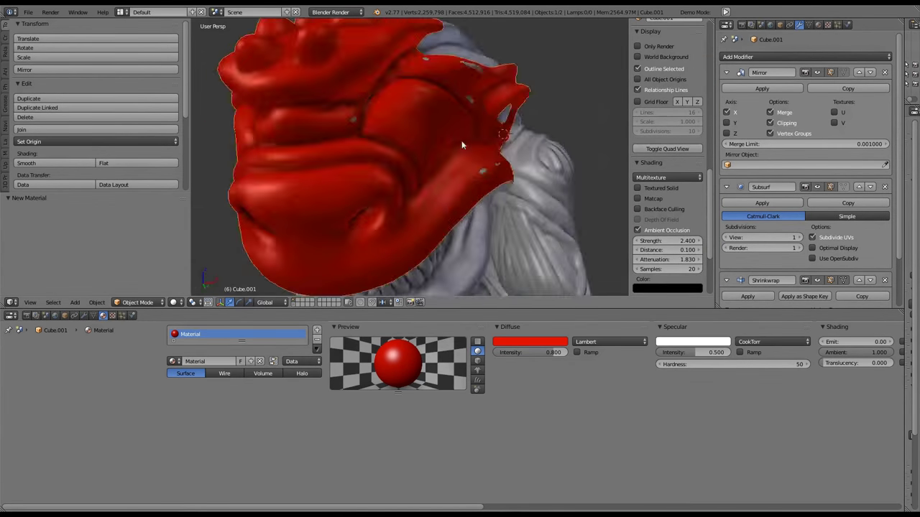
In Edit Mode, extrude the first edge into the gap beside the snout
key(Tab)
key(ctrl+Up)
scroll(461, 140, down, 3)
scroll(532, 191, up, 6)
middle_drag(418, 196, 460, 267)
scroll(522, 261, down, 3)
shift+right_drag(438, 348, 441, 348)
key(e)
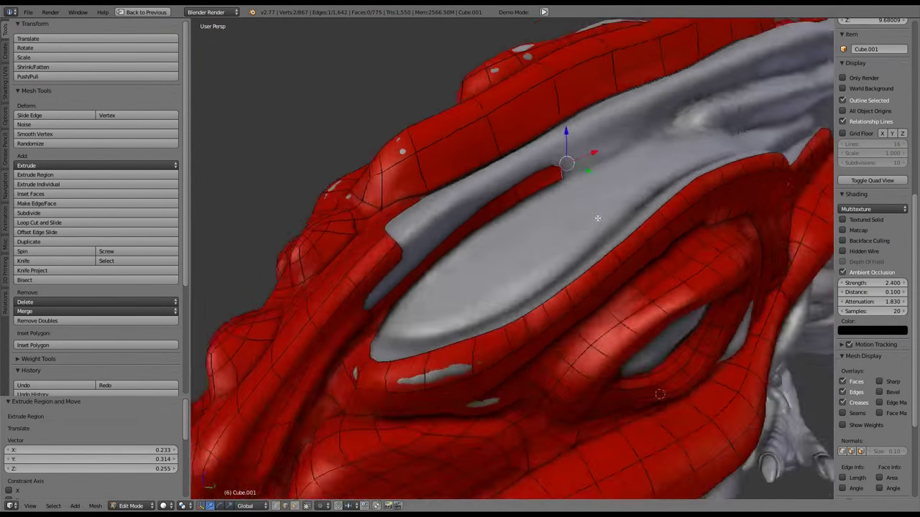
click(454, 347)
middle_drag(453, 347, 503, 373)
Extrude two more edges along the jaw and subdivide the selection
key(e)
click(559, 280)
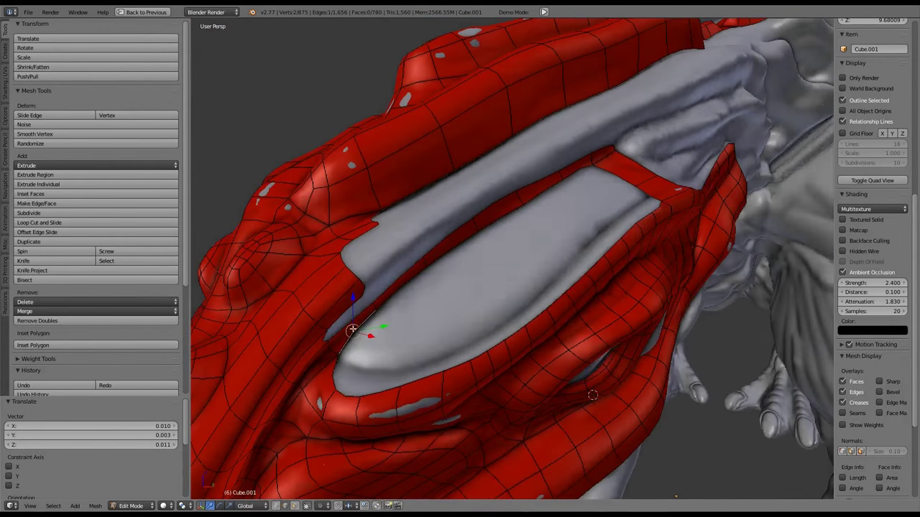
key(e)
click(501, 377)
key(w)
click(460, 330)
middle_drag(386, 363, 473, 405)
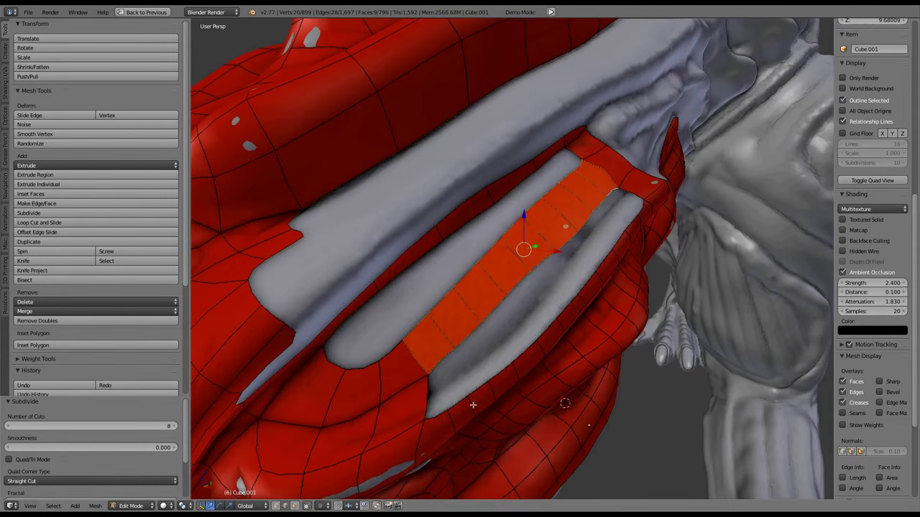
scroll(474, 342, down, 2)
key(w)
click(474, 342)
Nudge the gap vertices into place and fill a new face
middle_drag(474, 342, 451, 356)
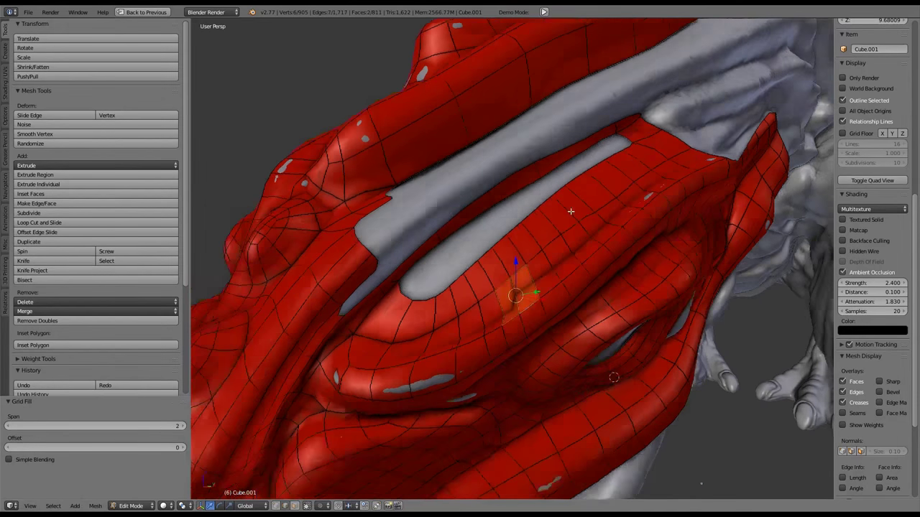
key(g)
click(486, 292)
middle_drag(570, 212, 473, 228)
key(f)
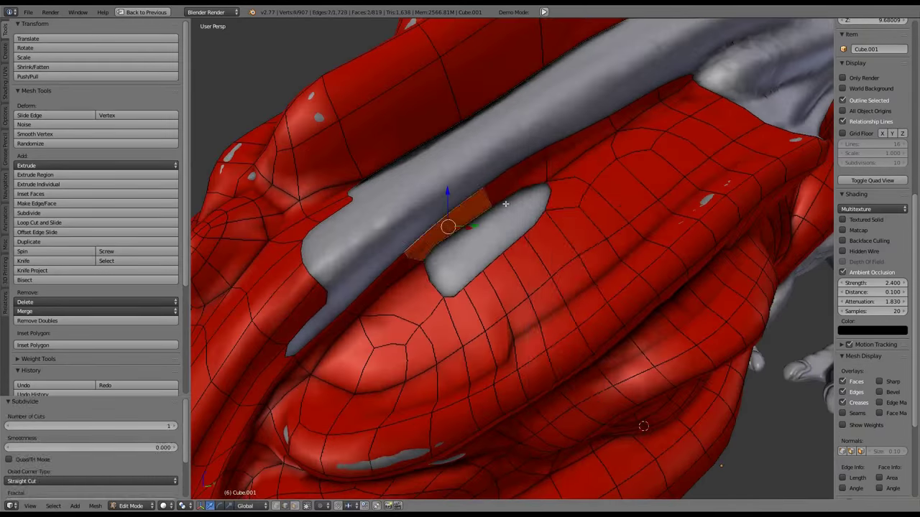
middle_drag(505, 205, 549, 245)
Scale the gap-edge vertices to fit and fill the opening with a triangle face
key(s)
click(550, 245)
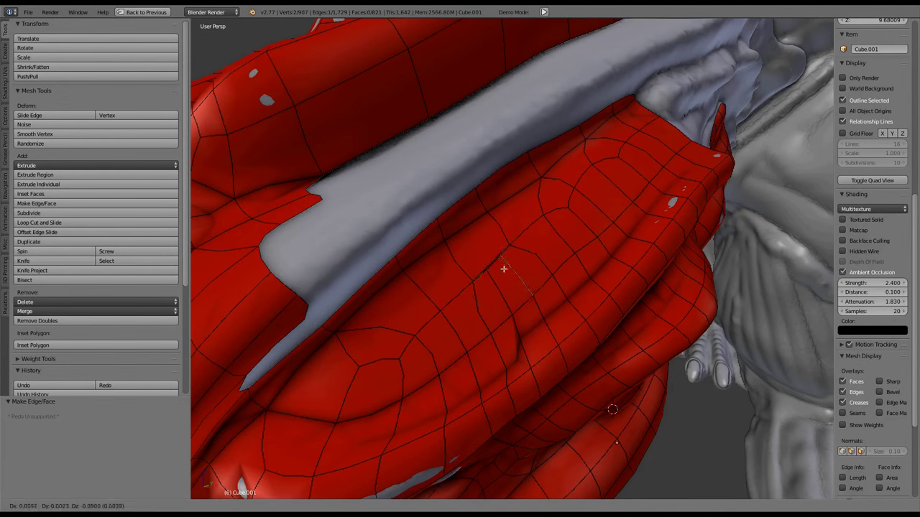
click(504, 268)
key(Tab)
key(Tab)
middle_drag(503, 269, 468, 260)
key(f)
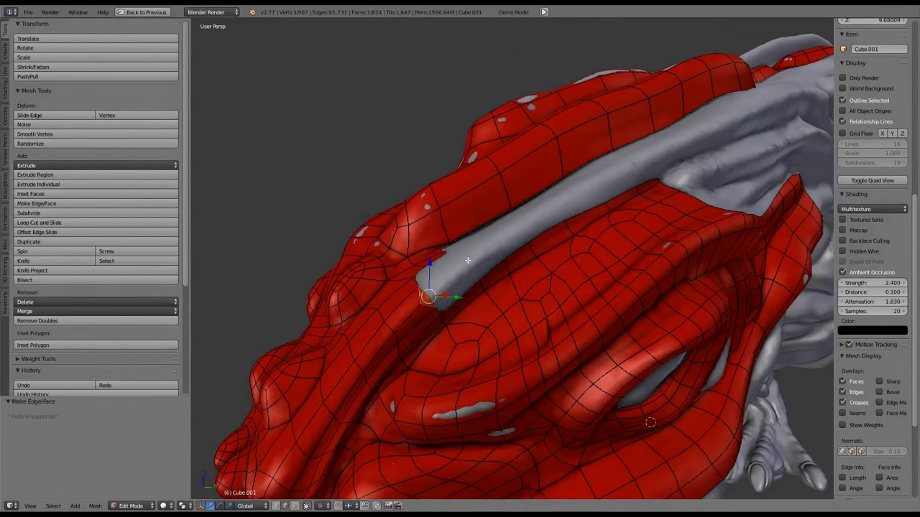
Move and rotate a new edge, then fill another face in the gap
click(646, 184)
middle_drag(646, 184, 622, 290)
key(g)
click(452, 385)
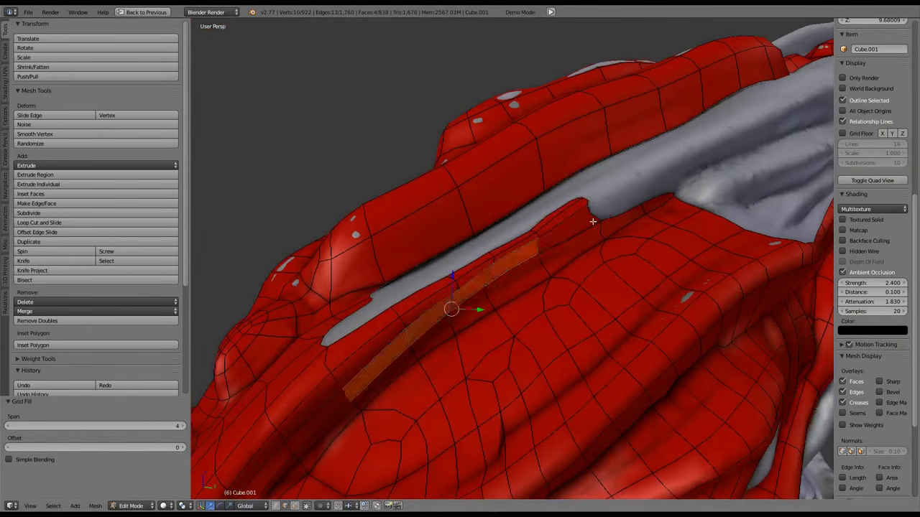
middle_drag(451, 385, 401, 291)
click(384, 314)
key(f)
Reposition and rotate the next edge, then fill a face between the edges
middle_drag(519, 213, 543, 200)
key(g)
click(467, 230)
key(r)
click(542, 201)
key(f)
Move the edge at the gap into place and fill another face
middle_drag(617, 221, 498, 322)
scroll(492, 183, down, 5)
scroll(492, 183, up, 5)
key(g)
click(497, 211)
key(f)
Extrude the border edge, fill it, and adjust the surrounding vertices
key(e)
click(503, 334)
key(f)
key(g)
click(455, 316)
Back in Object Mode, check the head's Mirror and Shrinkwrap modifiers
key(ctrl+Up)
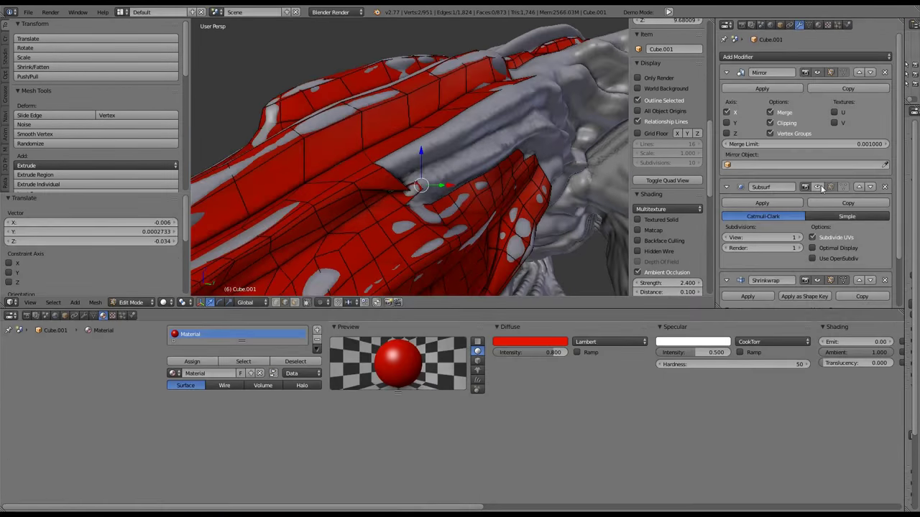
key(Tab)
key(ctrl+x)
click(358, 213)
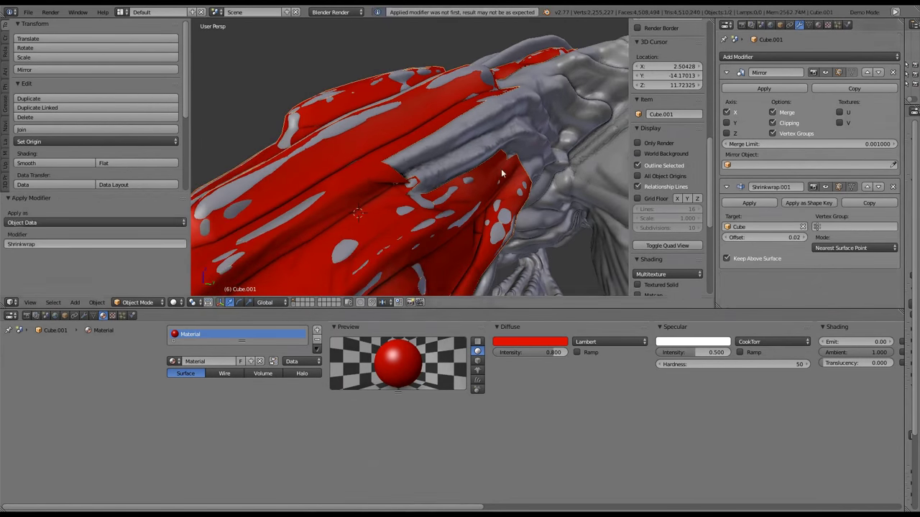
Return to Edit Mode, move vertices and fill a face across the gap
key(Tab)
key(ctrl+Up)
scroll(501, 173, up, 5)
key(g)
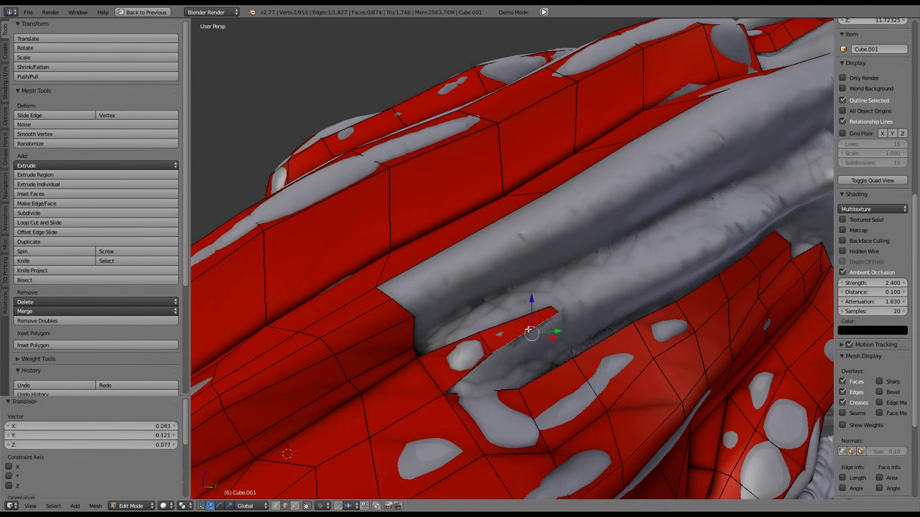
click(476, 311)
mouse_move(476, 311)
middle_down()
mouse_move(605, 192)
mouse_move(546, 266)
mouse_move(610, 249)
mouse_move(474, 302)
middle_up()
key(f)
Extrude, scale and rotate an edge toward the mouth corner
key(s)
click(478, 288)
key(e)
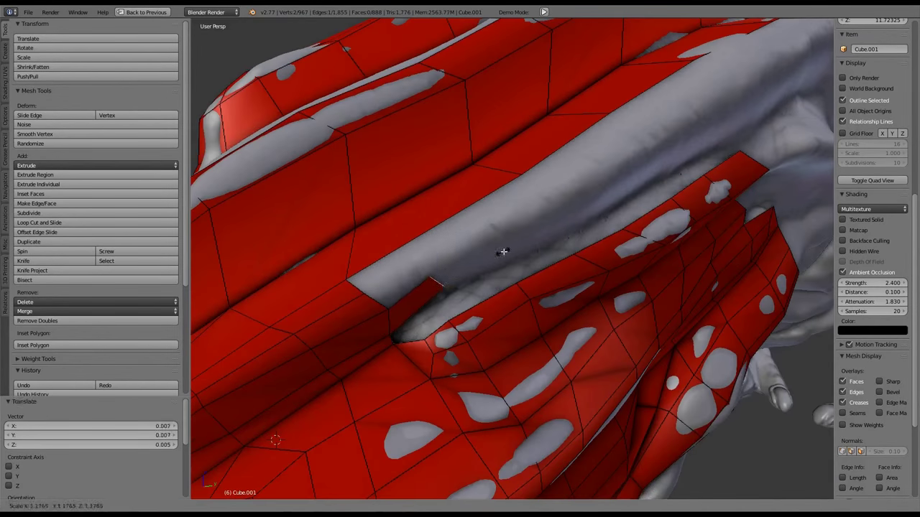
click(501, 252)
middle_drag(502, 252, 422, 340)
key(r)
click(506, 329)
middle_drag(506, 329, 444, 300)
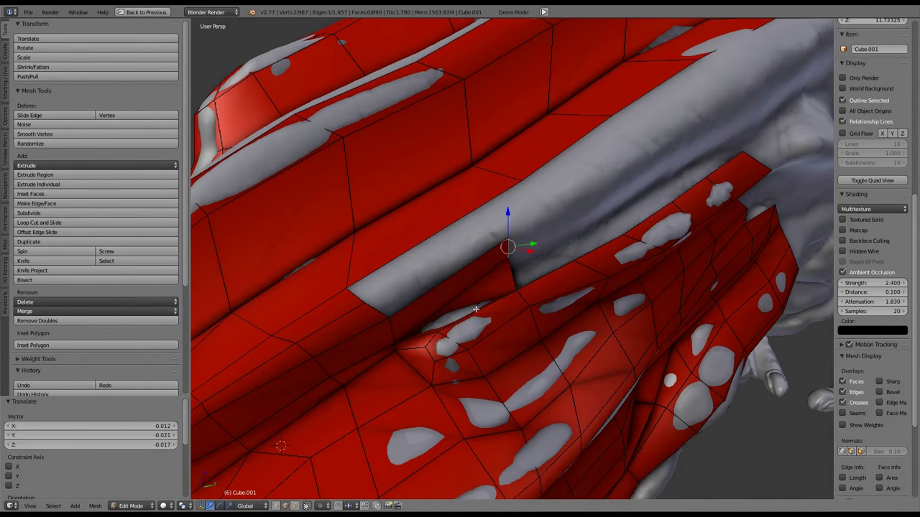
Rotate an edge, Grid Fill the open edge loop, and fill one more face
middle_drag(582, 272, 611, 205)
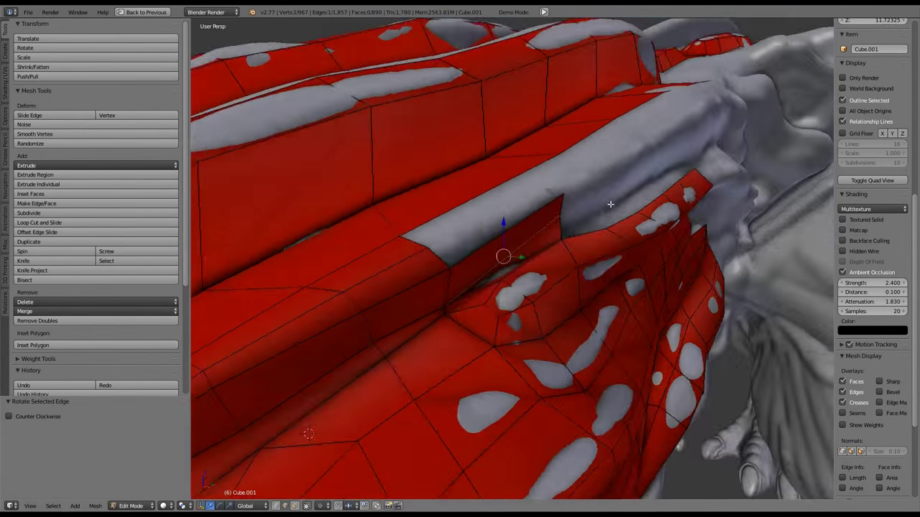
key(ctrl+e)
click(460, 244)
key(ctrl+f)
middle_drag(460, 244, 611, 227)
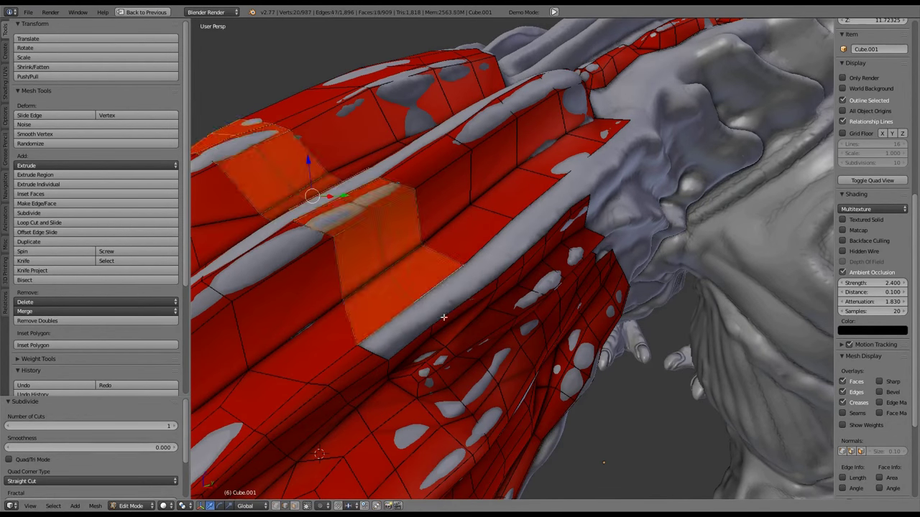
scroll(412, 213, up, 5)
key(f)
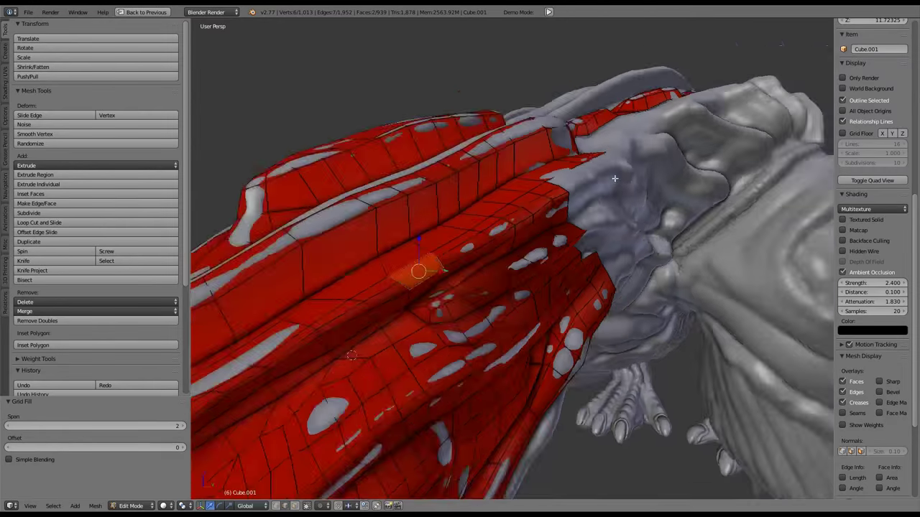
Orbit around the snout and cheek to inspect the remaining gaps
right_drag(615, 178, 611, 183)
middle_drag(611, 183, 509, 234)
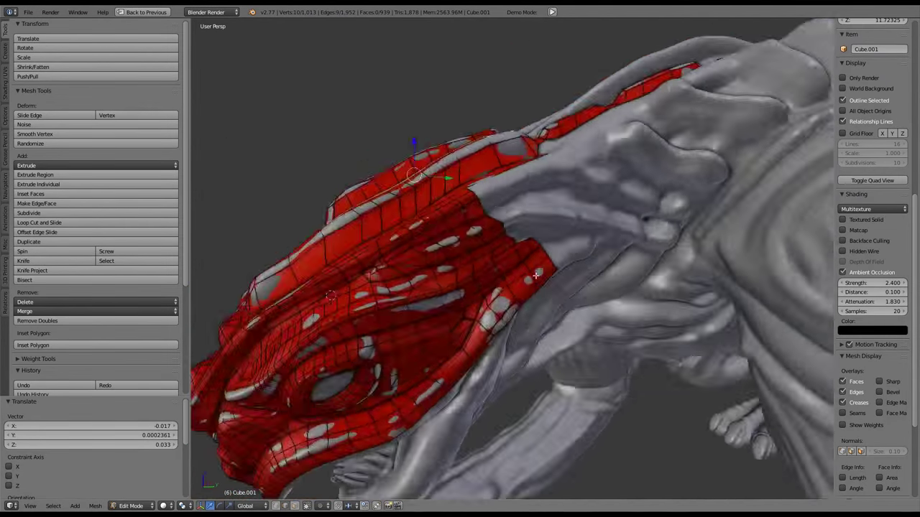
middle_drag(536, 275, 664, 367)
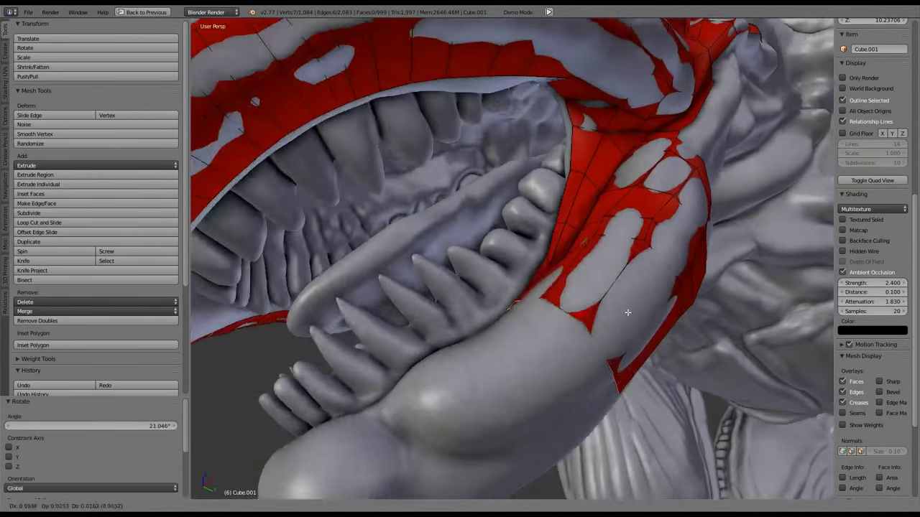
middle_drag(627, 313, 513, 359)
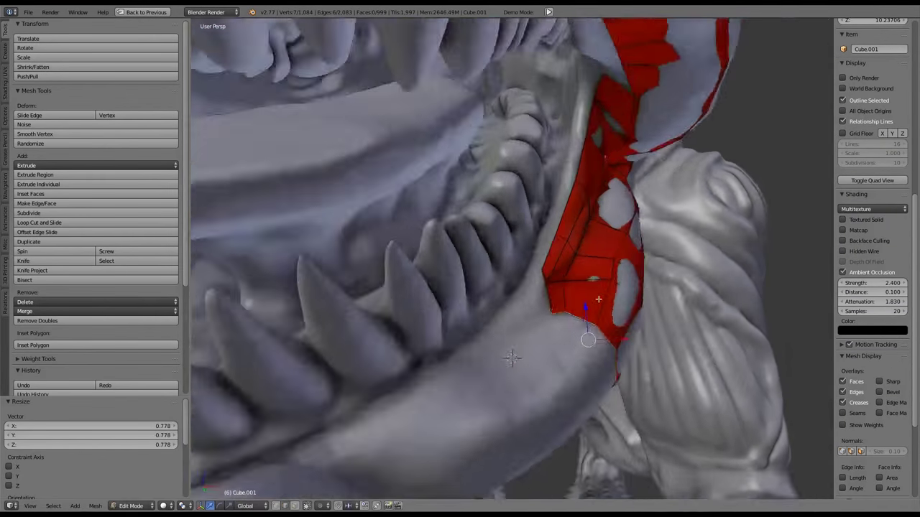
Extrude a cheek edge, then scale and rotate the new strip to follow the jaw
scroll(396, 304, up, 4)
key(e)
click(615, 412)
middle_drag(614, 411, 642, 299)
key(s)
click(641, 319)
key(r)
click(605, 351)
key(g)
key(r)
click(698, 365)
Move, scale and subdivide the end edge of the jaw strip near the tongue
middle_drag(698, 364, 594, 278)
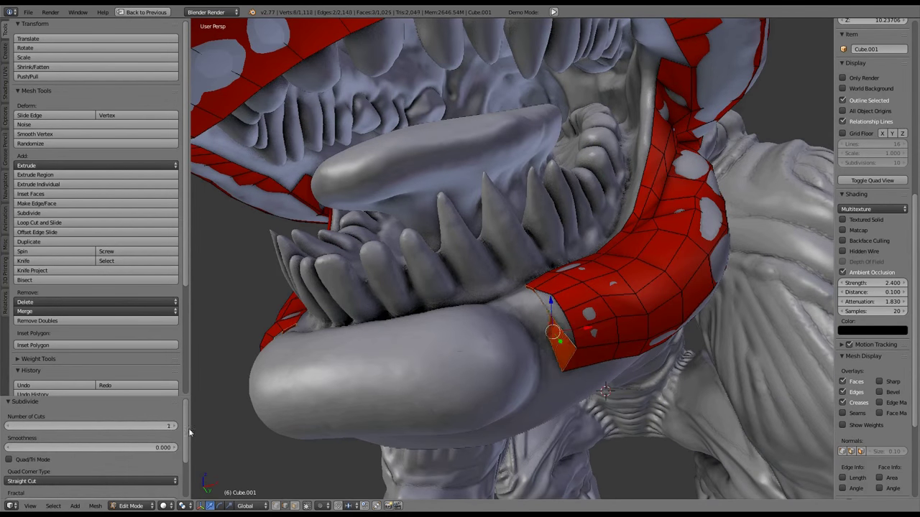
key(g)
click(583, 312)
middle_drag(583, 312, 651, 401)
key(s)
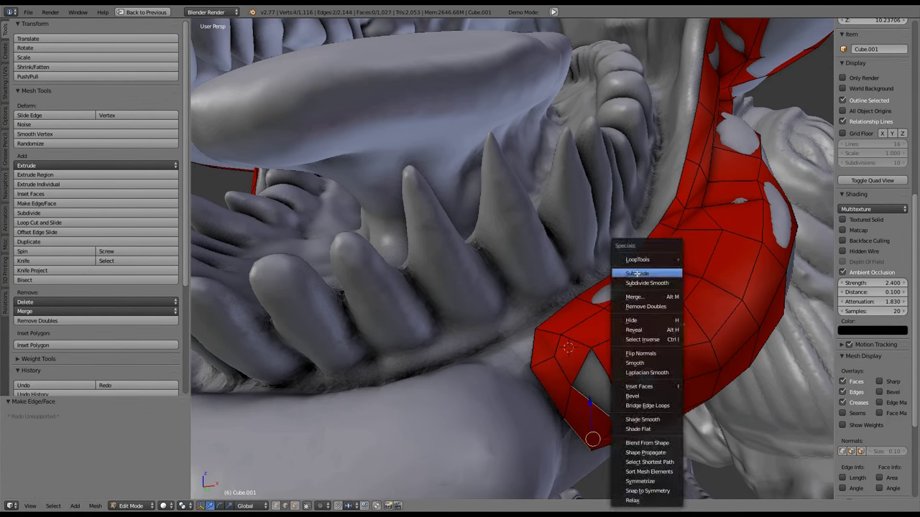
click(636, 274)
middle_drag(637, 274, 621, 430)
click(536, 329)
middle_drag(536, 329, 654, 355)
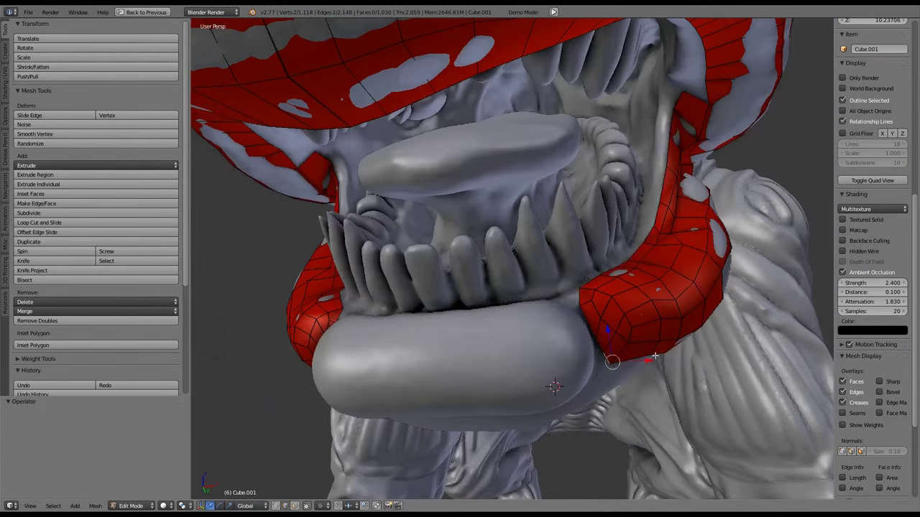
Extrude faces beside the tongue and Grid Fill the opening there
key(e)
click(568, 302)
middle_drag(567, 302, 546, 316)
scroll(481, 294, up, 2)
key(s)
click(614, 339)
key(e)
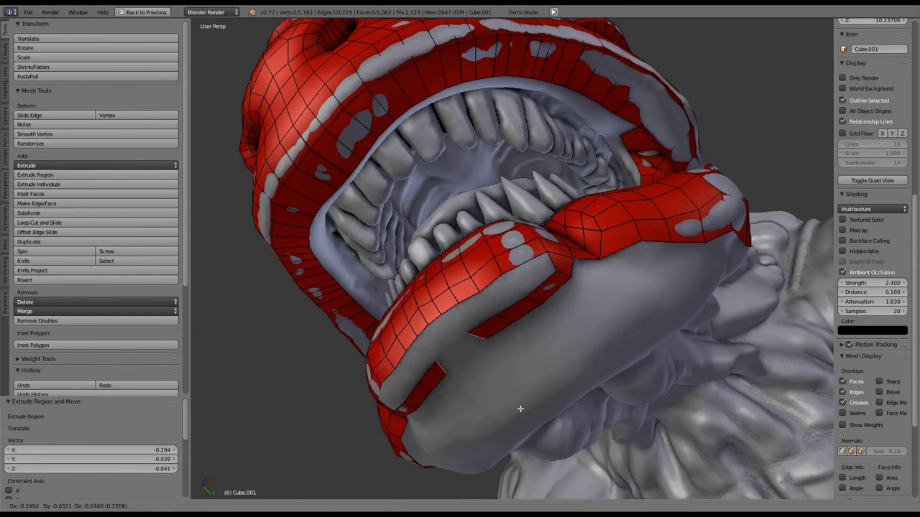
click(521, 409)
key(ctrl+f)
middle_drag(520, 409, 481, 294)
Rotate and move the vertices at the mouth gap to close it up
key(r)
click(632, 288)
key(g)
click(693, 295)
middle_drag(591, 188, 613, 236)
key(r)
click(536, 306)
Extrude a mouth edge and rotate and scale the new faces to fit the lip
key(w)
key(Escape)
key(e)
click(618, 240)
key(r)
middle_drag(526, 246, 600, 179)
key(g)
click(600, 180)
click(572, 214)
Move vertices onto the lip, fill a face between them with F, and scale the selection down
middle_drag(572, 214, 547, 257)
key(s)
click(547, 257)
key(g)
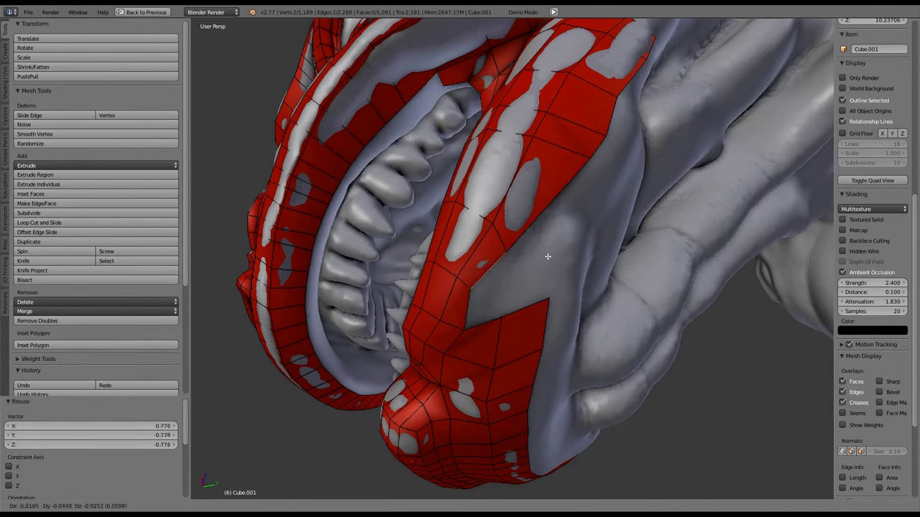
key(f)
middle_drag(534, 210, 594, 221)
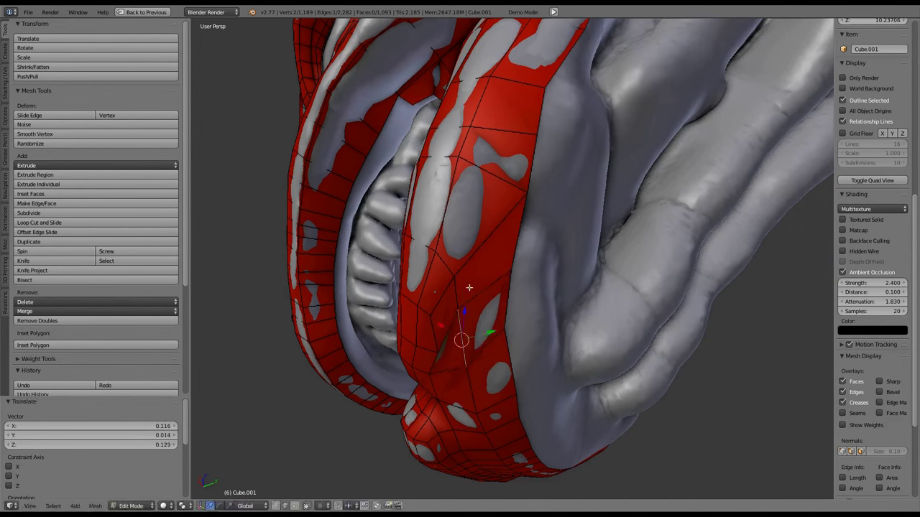
middle_drag(469, 287, 488, 296)
key(g)
click(488, 296)
key(s)
click(556, 230)
middle_drag(556, 230, 740, 170)
Shortest-path select the upper lip edges and shrink them inward with Alt+S
ctrl+right_click(740, 170)
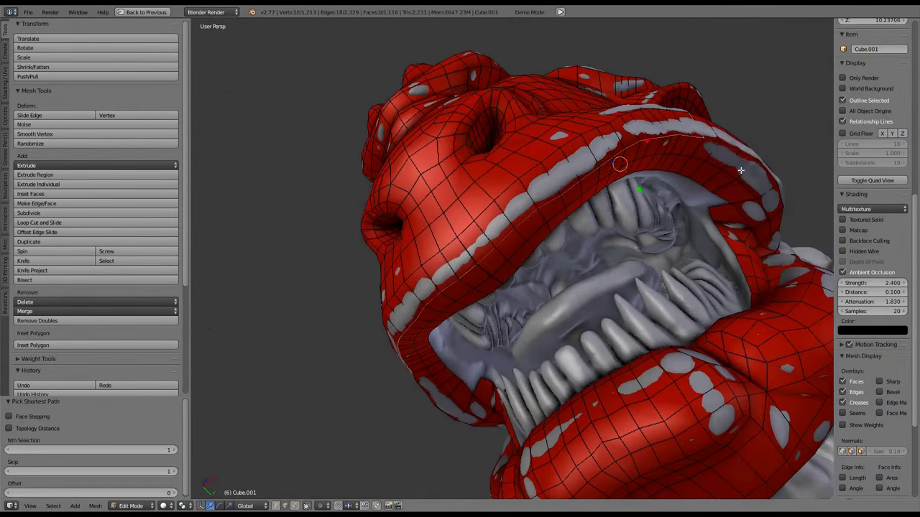
middle_drag(584, 264, 537, 143)
key(alt+s)
click(608, 278)
click(522, 174)
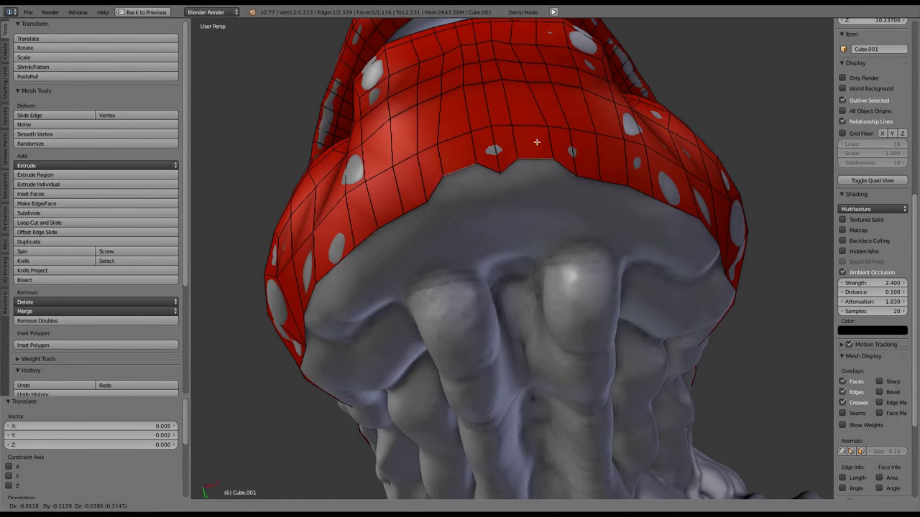
Extrude and slide the chin edge, then delete the stray vertices
click(531, 180)
middle_drag(531, 181, 436, 422)
key(e)
click(543, 184)
click(546, 194)
key(Tab)
key(Tab)
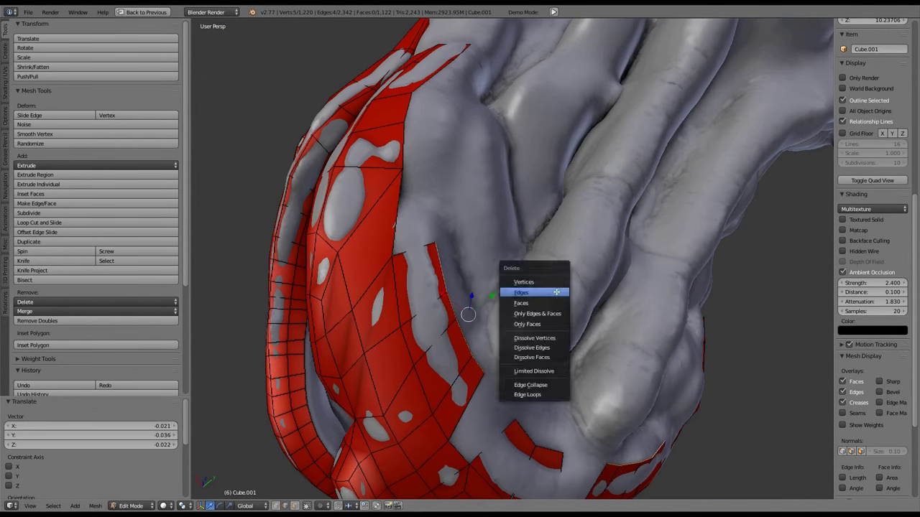
click(556, 282)
middle_drag(556, 282, 510, 341)
Extrude and rotate new edges and vertices across the chin underside
middle_drag(462, 313, 550, 170)
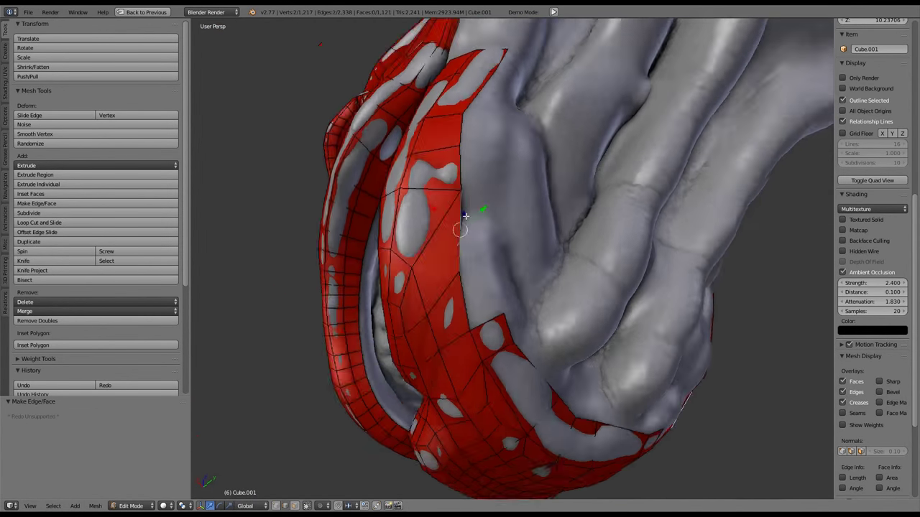
key(e)
click(550, 170)
key(r)
mouse_move(505, 342)
middle_down()
mouse_move(554, 175)
mouse_move(380, 206)
mouse_move(524, 81)
mouse_move(703, 283)
mouse_move(621, 310)
mouse_move(618, 241)
mouse_move(733, 245)
mouse_move(573, 183)
mouse_move(488, 296)
middle_up()
key(e)
click(554, 175)
key(r)
click(524, 82)
Fill a face between the new vertices and move them sideways along X
key(g)
key(f)
key(g)
key(x)
click(646, 215)
key(g)
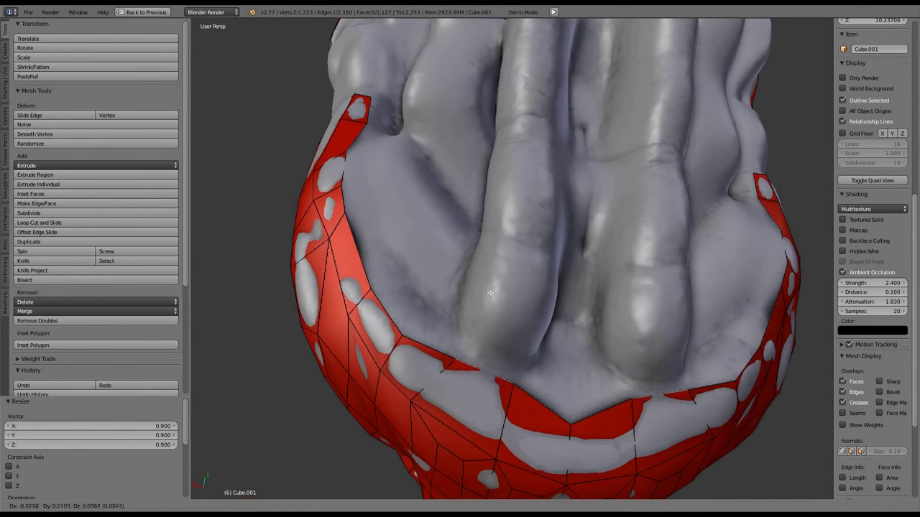
Extrude an edge between the chin folds and scale it down to 0.740
middle_drag(550, 291, 597, 250)
key(e)
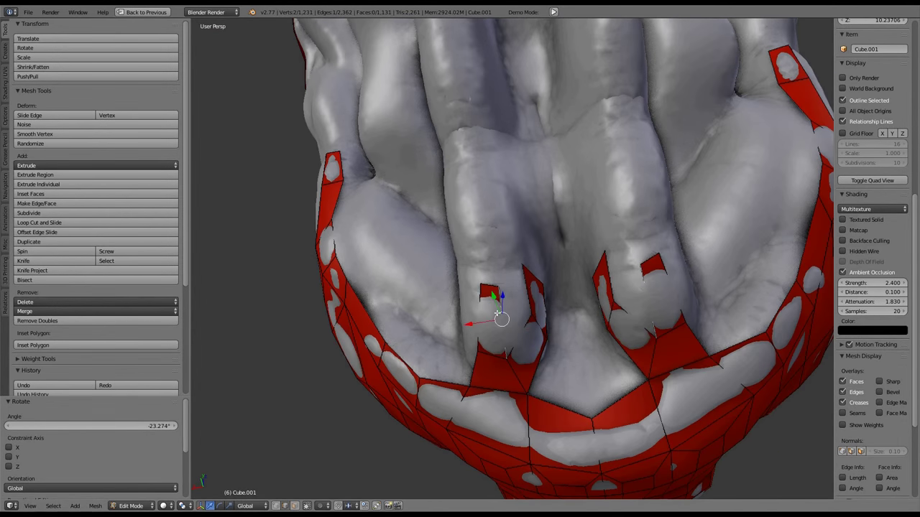
mouse_move(606, 321)
middle_down()
mouse_move(602, 191)
mouse_move(529, 304)
mouse_move(581, 251)
mouse_move(548, 350)
mouse_move(493, 281)
mouse_move(567, 256)
mouse_move(601, 212)
middle_up()
click(548, 349)
key(s)
click(567, 256)
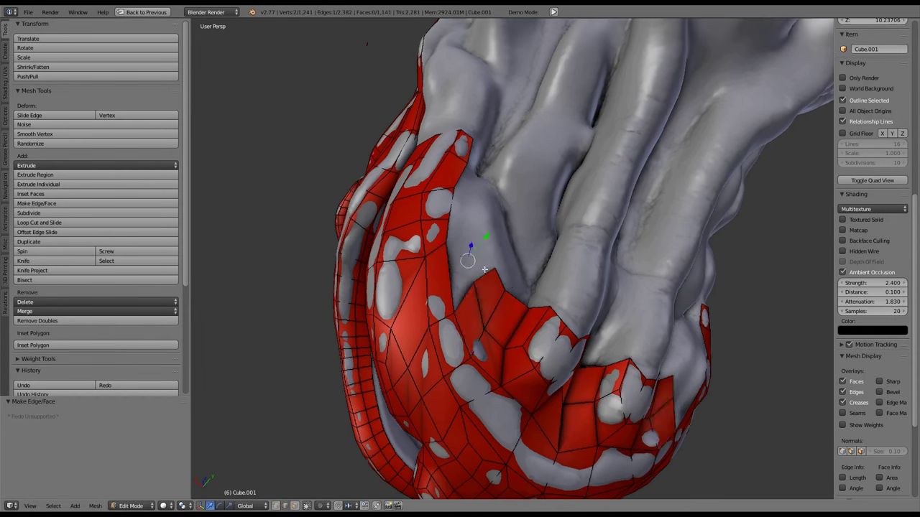
Inspect the chin underside and fill the remaining face in the chin gap
middle_drag(484, 269, 452, 257)
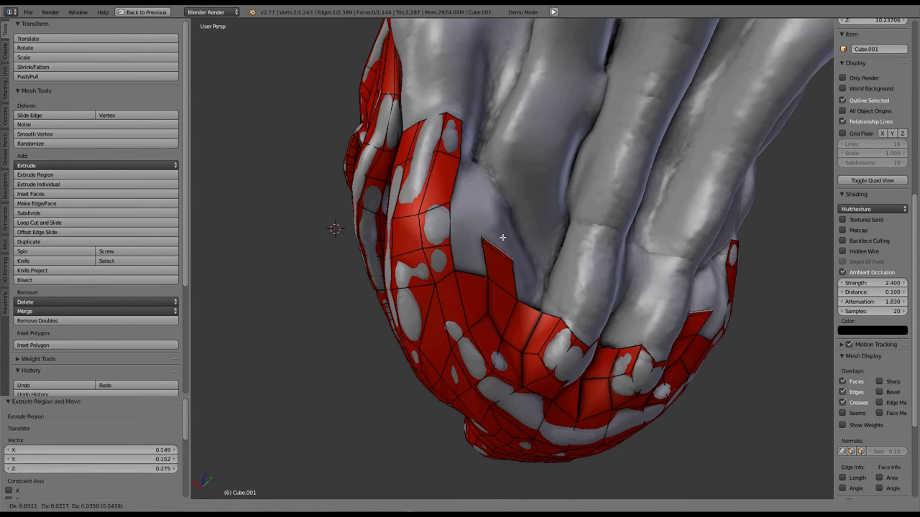
middle_drag(500, 249, 460, 309)
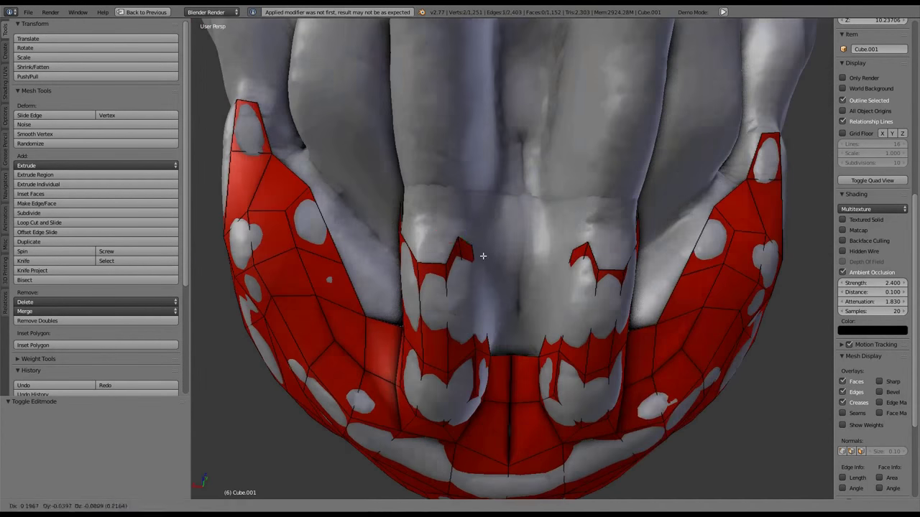
middle_drag(486, 255, 431, 287)
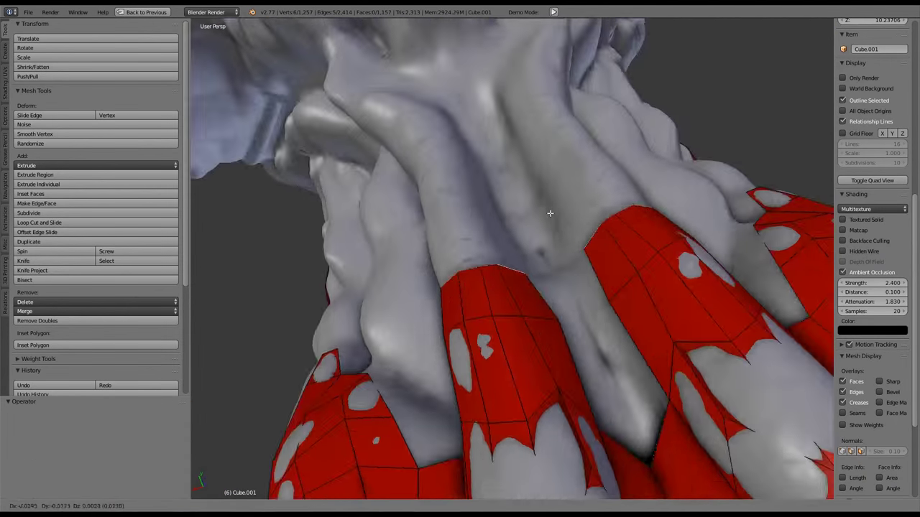
middle_drag(431, 252, 424, 237)
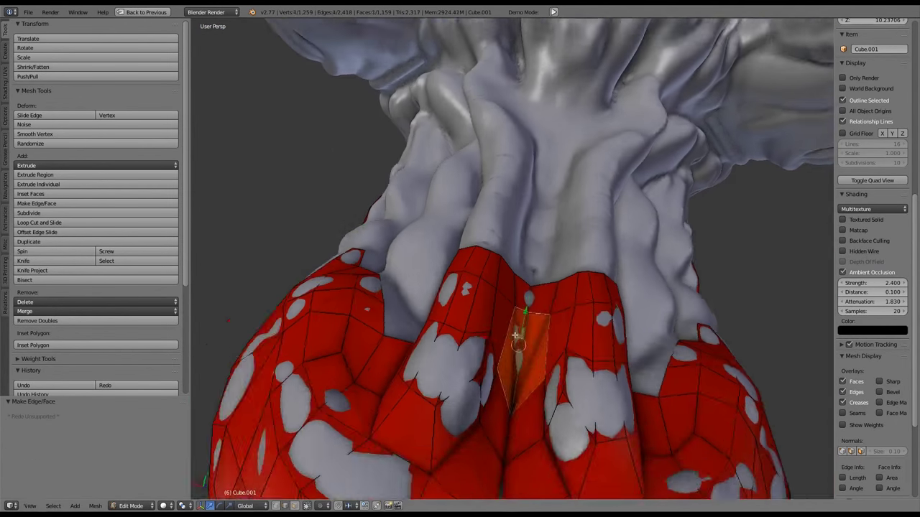
key(g)
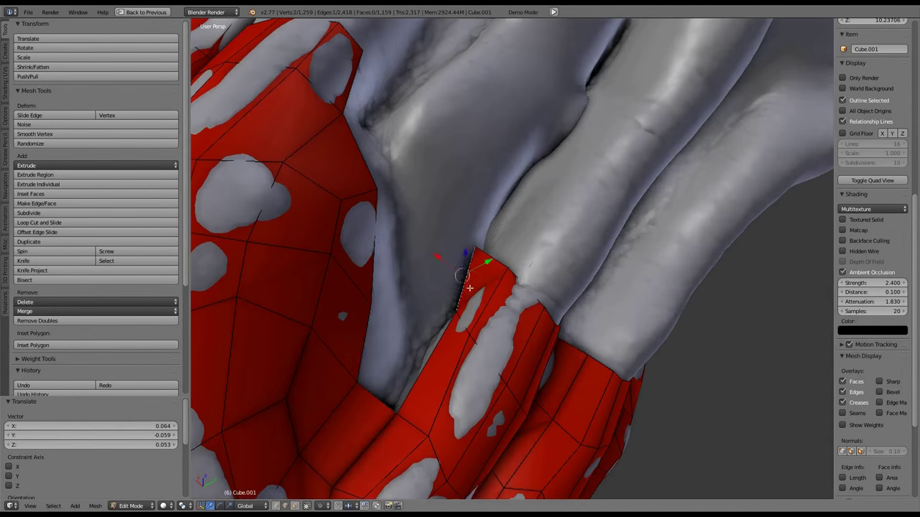
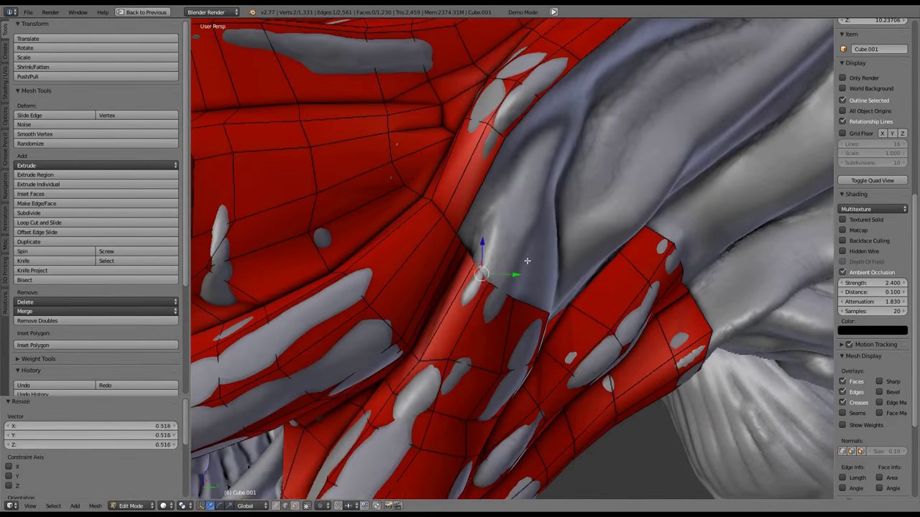
Extrude the neck border edge into a new face on the retopology mesh
key(e)
click(562, 177)
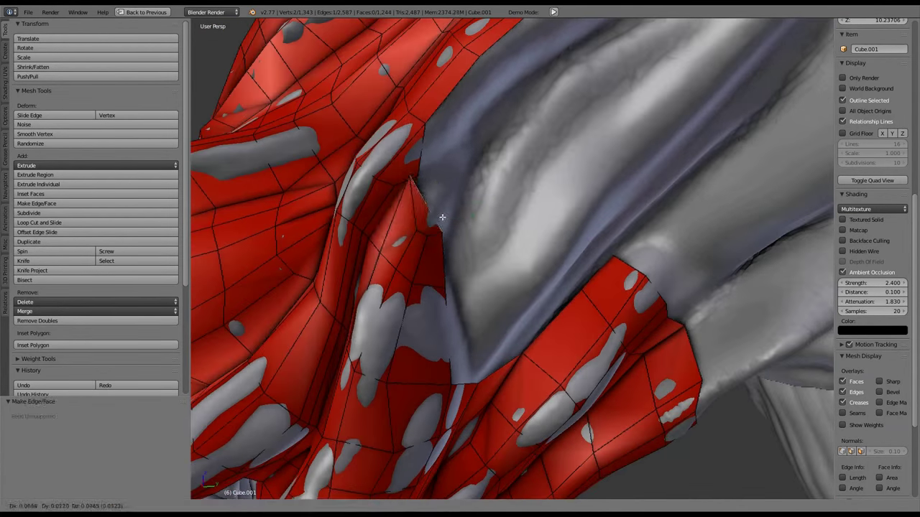
click(441, 217)
middle_drag(442, 217, 512, 174)
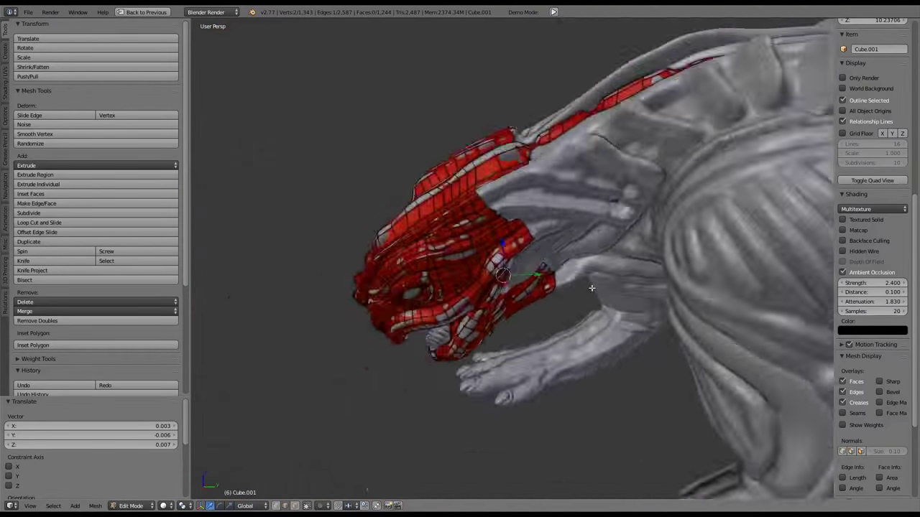
middle_drag(592, 288, 444, 225)
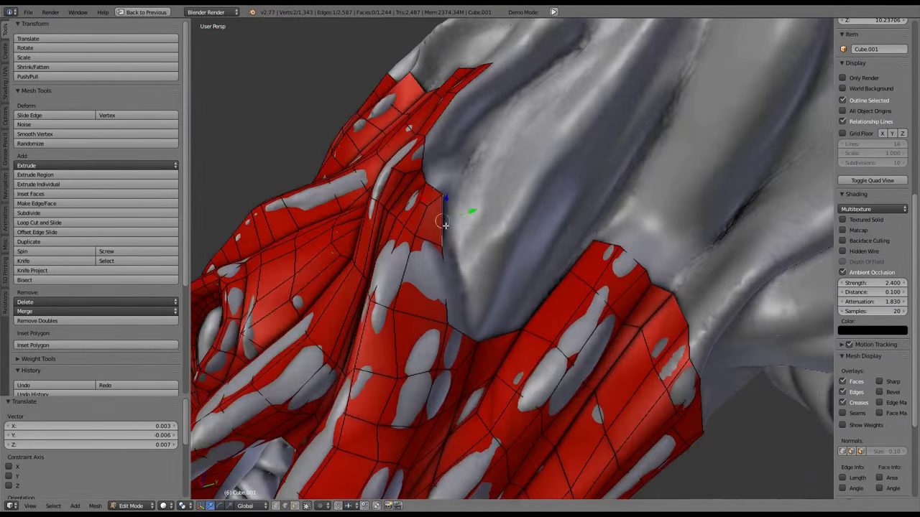
Extrude another edge, fill the gap, and shrink the new faces onto the sculpt
key(e)
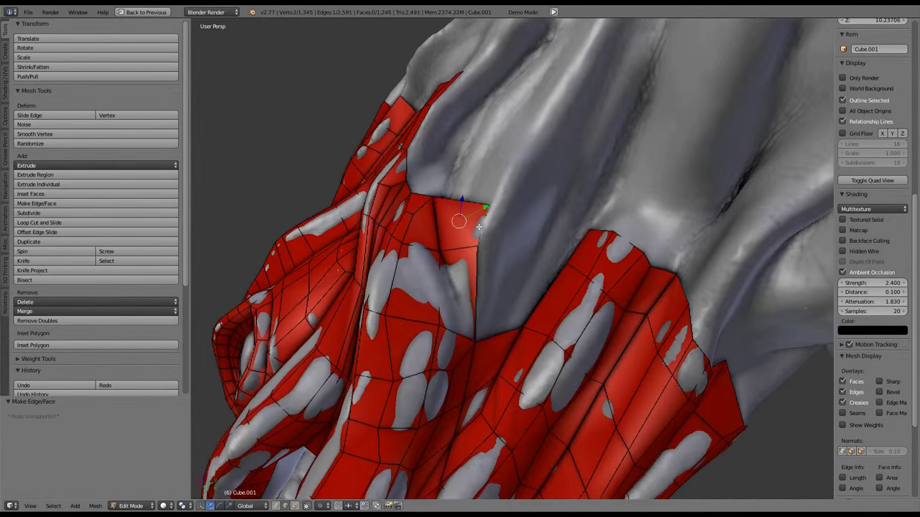
click(547, 241)
middle_drag(547, 241, 401, 298)
key(f)
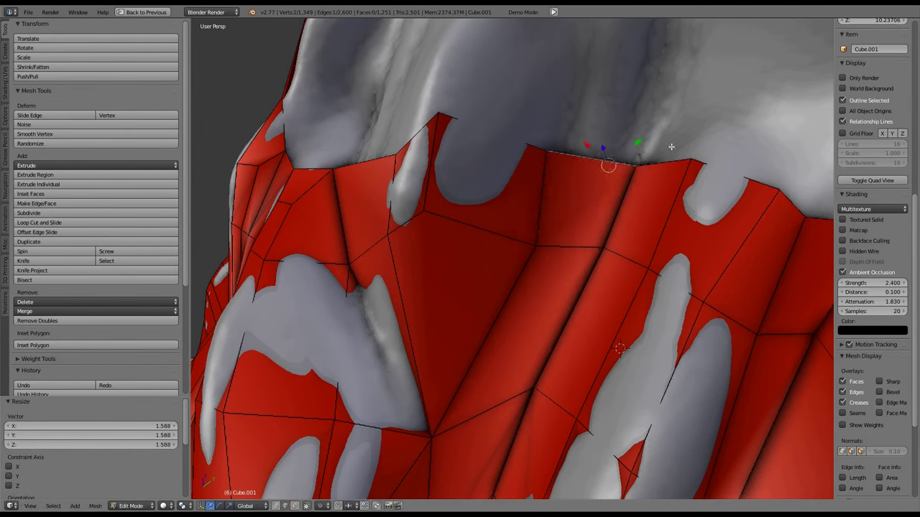
middle_drag(671, 146, 648, 150)
key(alt+s)
click(559, 194)
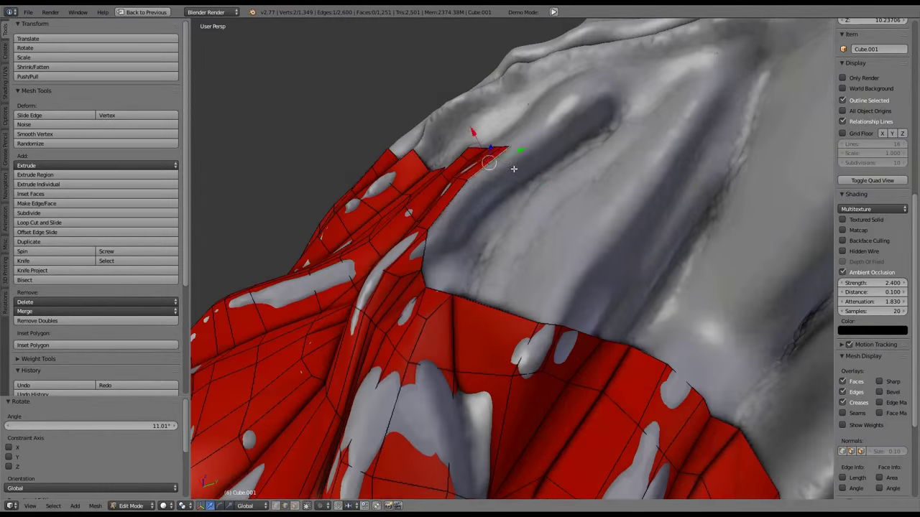
Extrude further edges along the neck and fill the remaining gap with a face
key(e)
middle_drag(513, 168, 440, 237)
key(e)
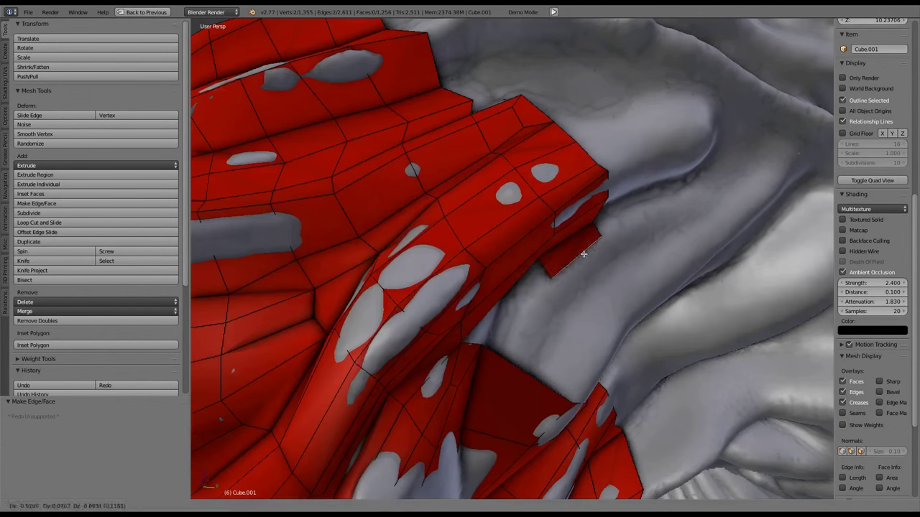
click(584, 254)
middle_drag(583, 254, 546, 283)
key(f)
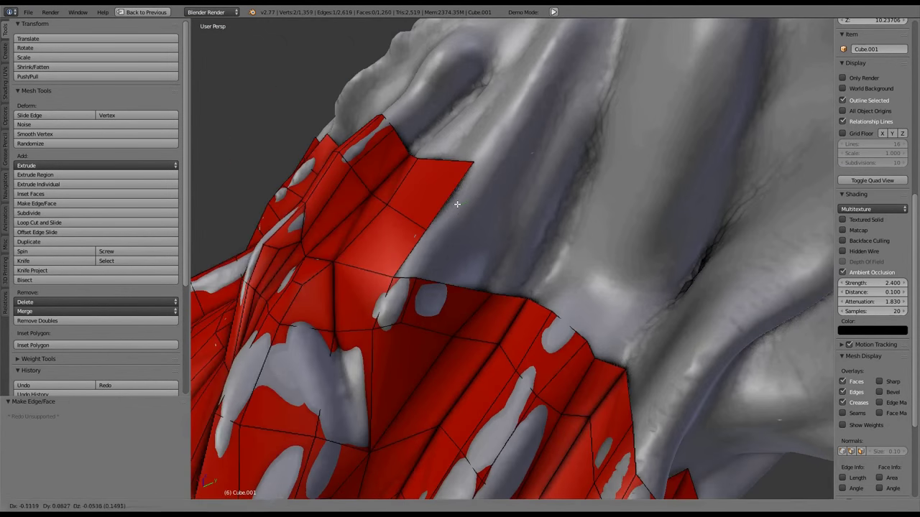
click(457, 204)
middle_drag(457, 204, 489, 220)
Rotate an edge to follow the surface, subdivide it, then extrude and fill a face
key(r)
click(529, 254)
middle_drag(529, 255, 551, 204)
key(w)
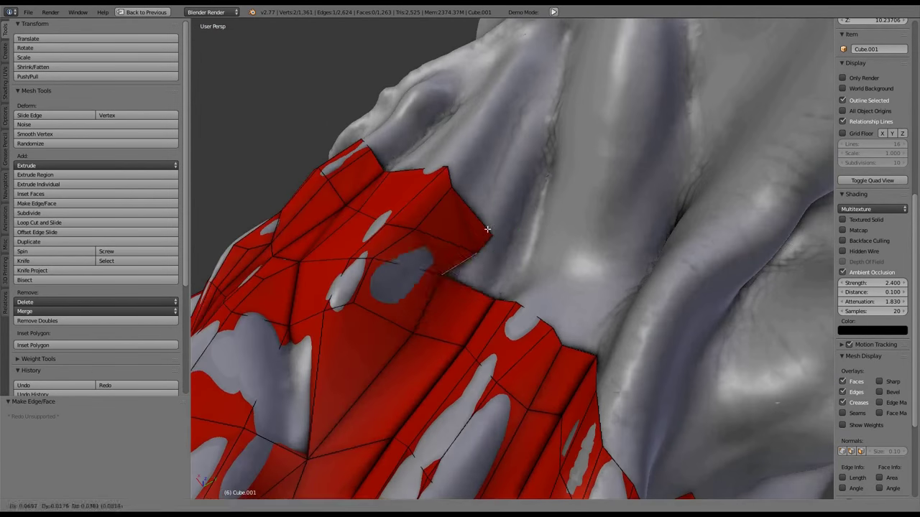
click(487, 228)
middle_drag(488, 229, 568, 287)
key(e)
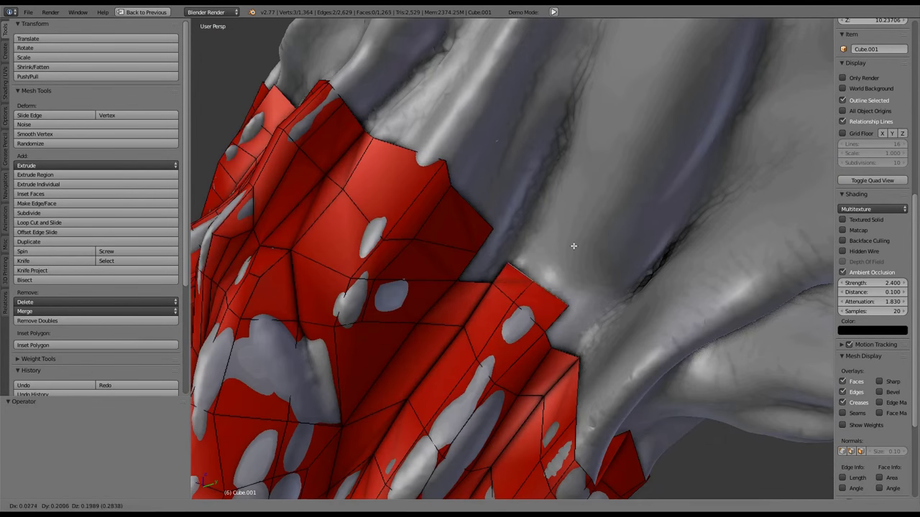
click(574, 246)
middle_drag(573, 246, 579, 211)
key(f)
Extrude an edge over the shoulder, scaling and moving it into place
key(e)
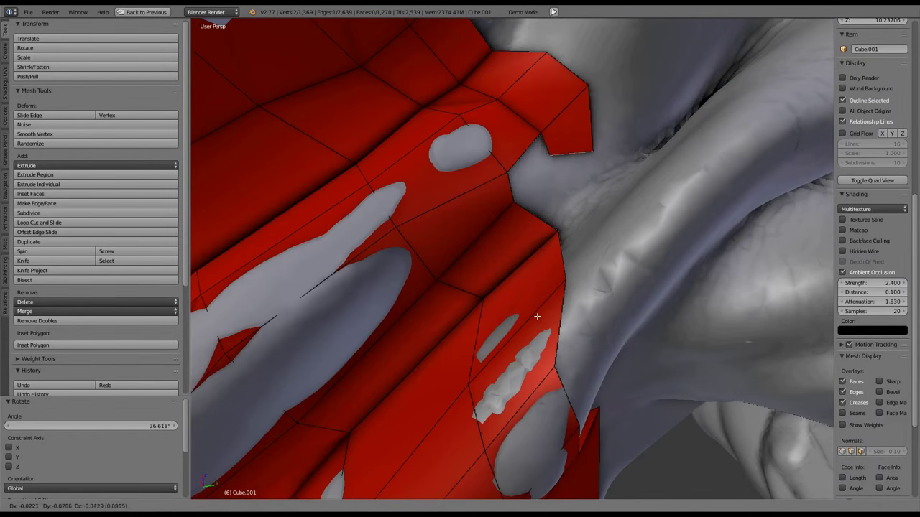
click(536, 316)
middle_drag(537, 317, 495, 231)
scroll(496, 231, up, 3)
key(s)
click(510, 241)
key(g)
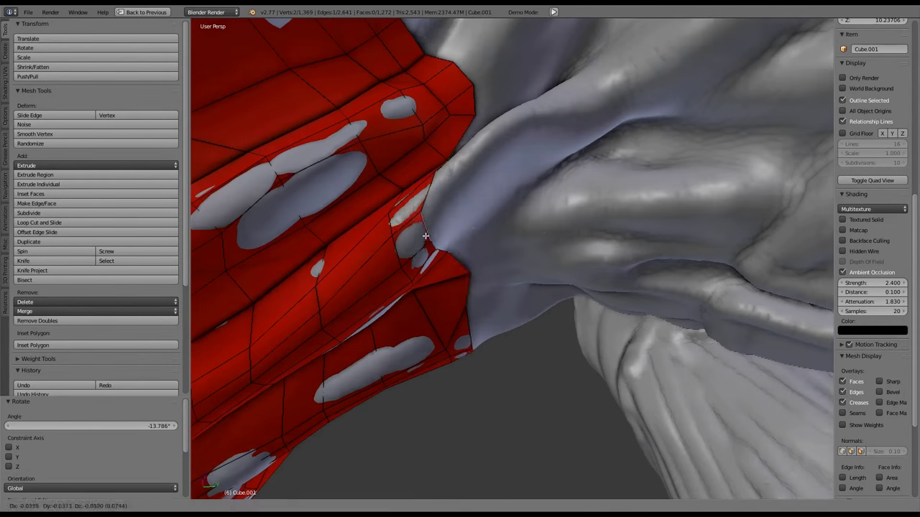
click(426, 235)
scroll(476, 290, down, 4)
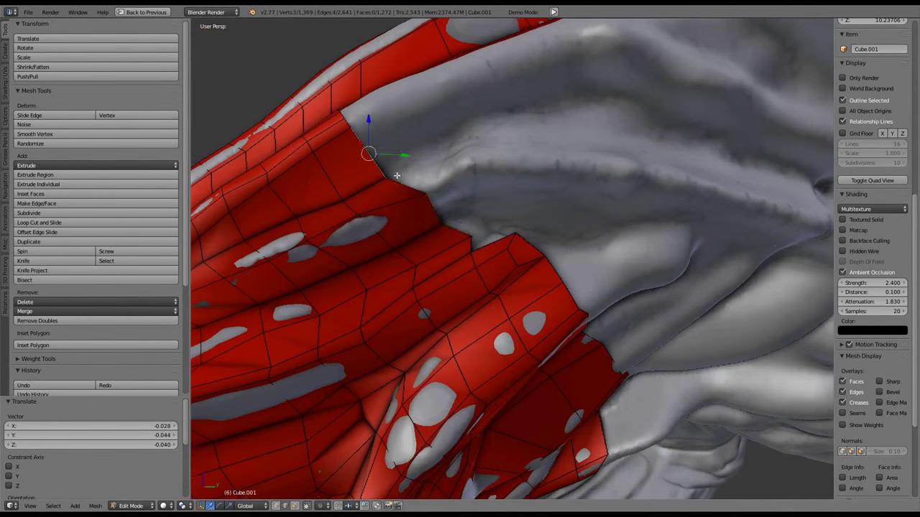
Extrude the edge loop down the foreleg and push it onto the sculpt surface
key(e)
click(521, 195)
middle_drag(522, 195, 584, 272)
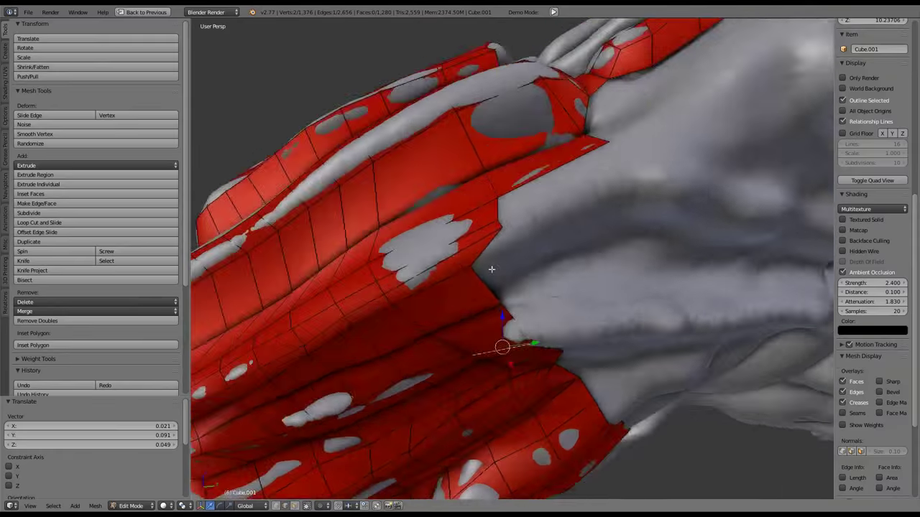
middle_drag(492, 269, 486, 280)
key(alt+s)
click(482, 286)
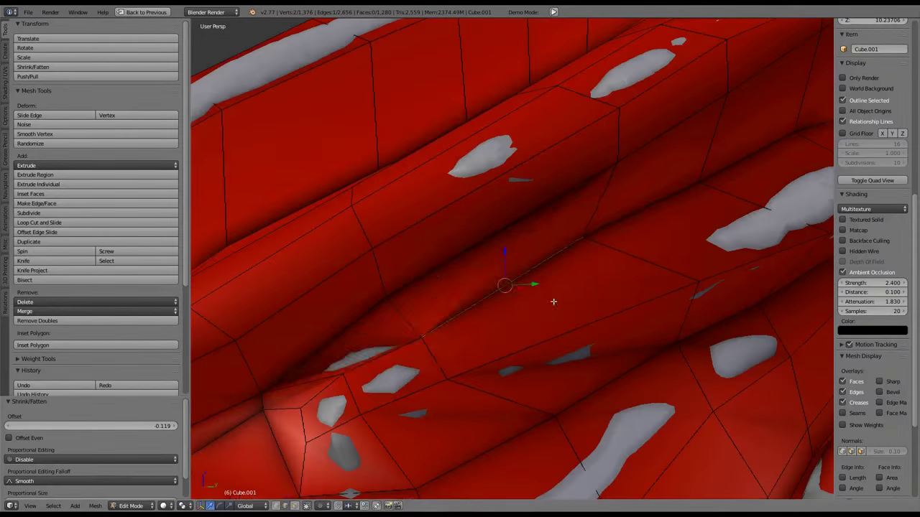
key(g)
click(553, 302)
middle_drag(554, 302, 580, 291)
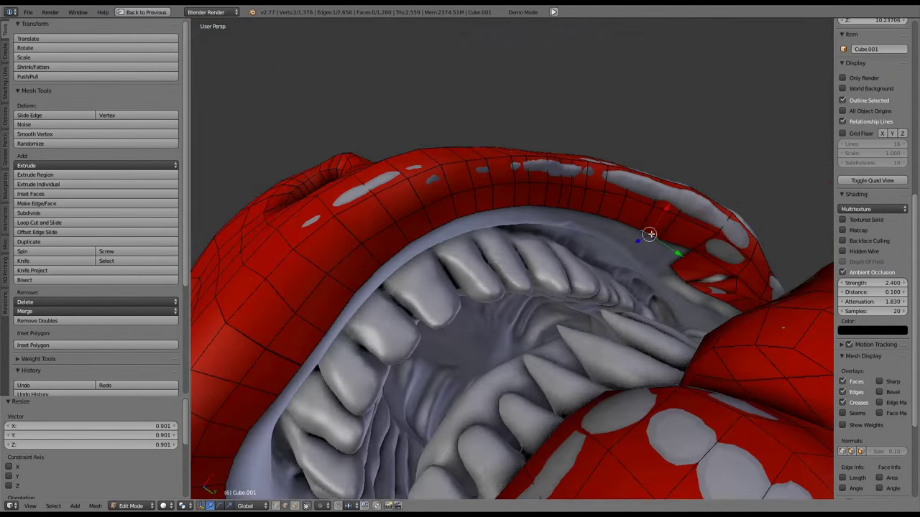
Move the lip edge under the jaw and fill a new face at the lip
middle_drag(649, 234, 402, 205)
key(g)
click(391, 200)
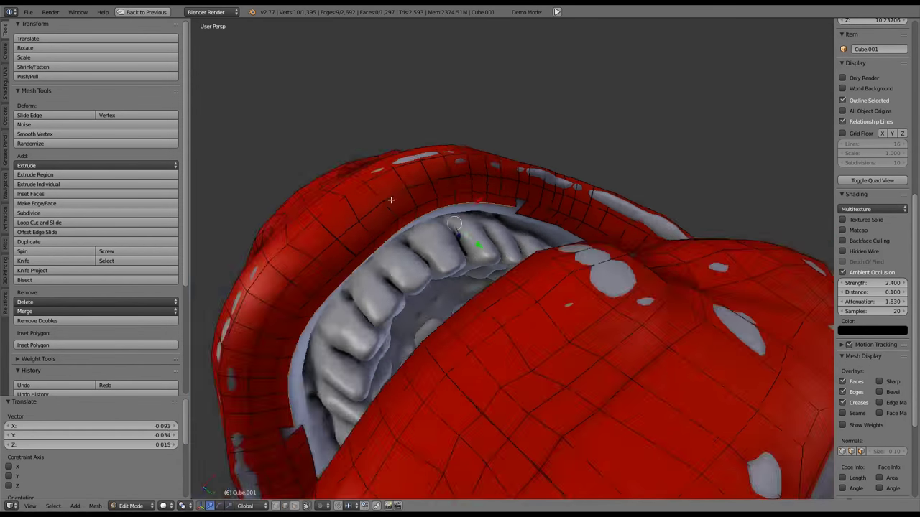
middle_drag(490, 256, 532, 316)
key(f)
Reposition the lip edge along the surface and rotate it to follow the lip
key(g)
click(503, 287)
key(g)
click(514, 295)
middle_drag(616, 311, 382, 419)
key(r)
click(631, 280)
middle_drag(631, 279, 604, 222)
Scale the lip edge down and extrude it further
key(s)
click(606, 410)
key(e)
click(605, 410)
key(e)
click(554, 206)
Extrude several more strips along the lip, scaling the last one
key(e)
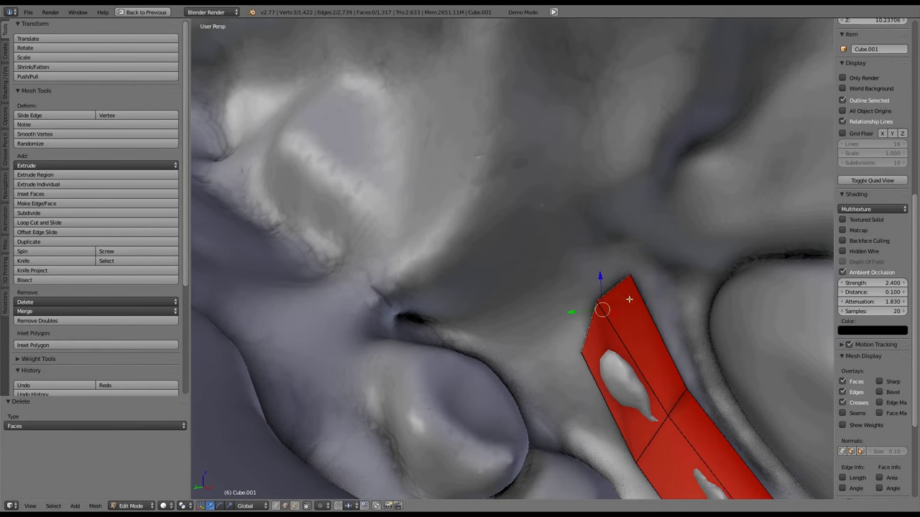
key(e)
click(604, 306)
middle_drag(603, 306, 524, 298)
key(e)
click(616, 195)
key(e)
click(715, 207)
key(s)
click(719, 206)
Extrude the edge deeper into the creature's mouth
key(e)
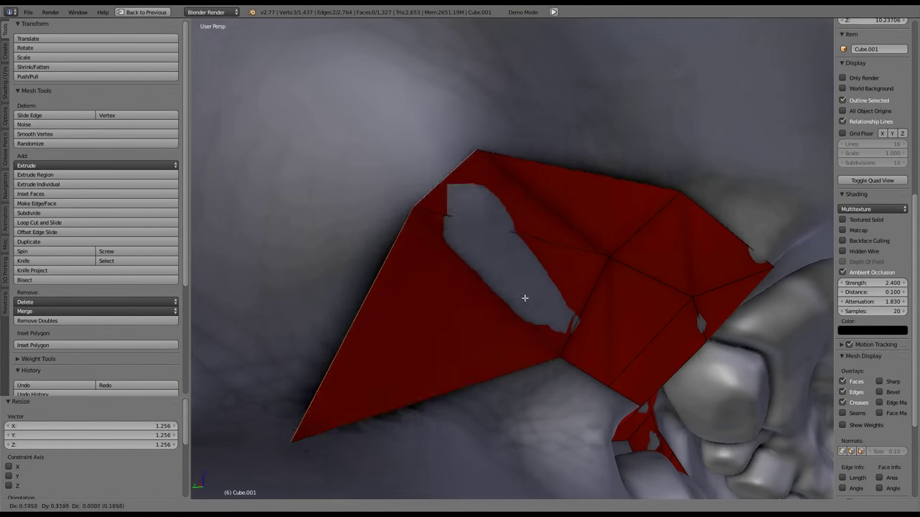
click(524, 298)
scroll(607, 269, down, 8)
scroll(437, 162, up, 10)
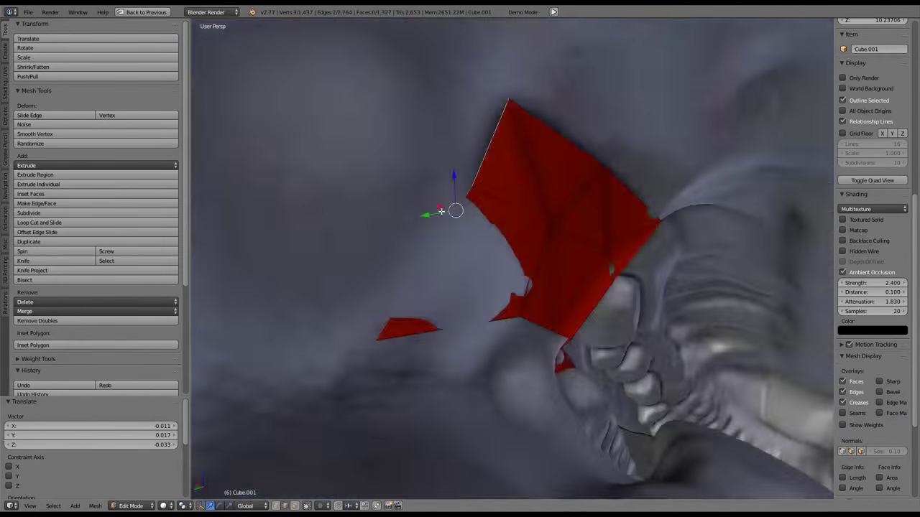
middle_drag(441, 212, 534, 220)
scroll(522, 226, up, 3)
key(e)
click(731, 188)
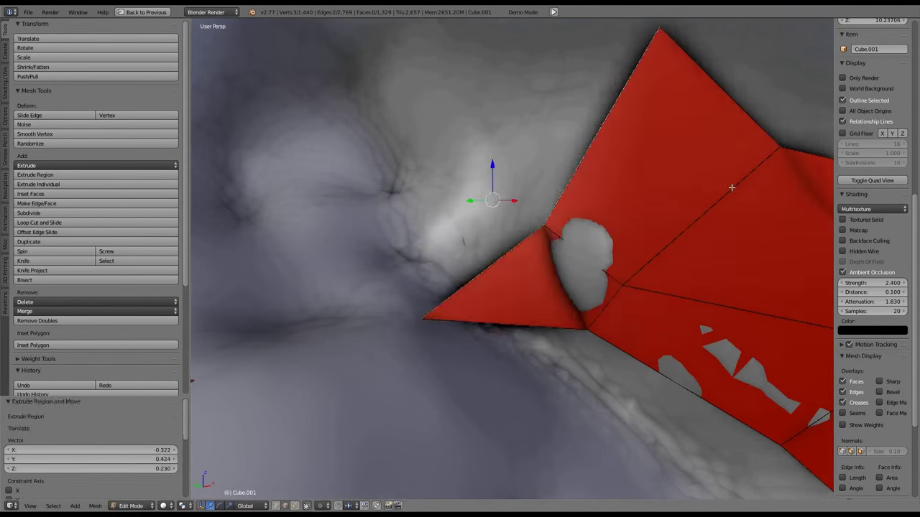
Extrude and scale another edge inside the mouth, then subdivide the strip
middle_drag(731, 187, 503, 287)
key(e)
click(647, 201)
key(s)
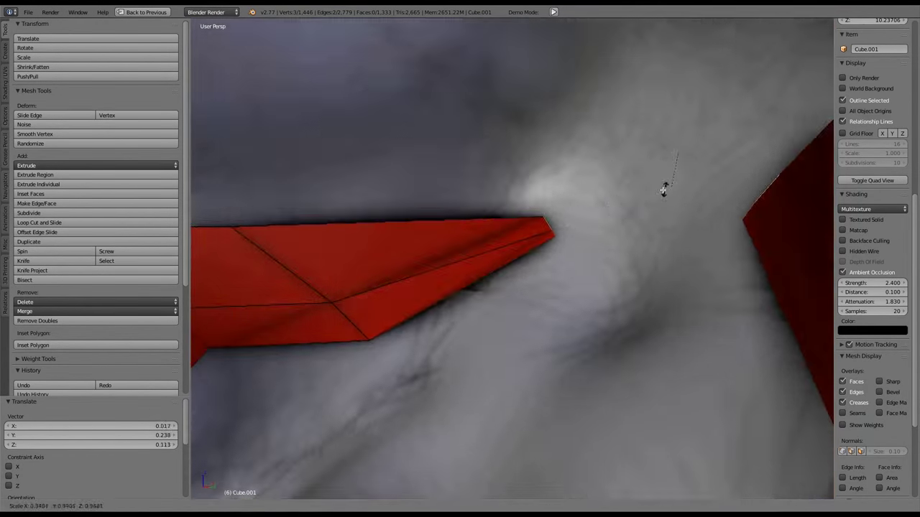
click(663, 190)
middle_drag(663, 190, 629, 192)
key(w)
click(609, 223)
Extrude a single edge across the channel between the red walls and fill the gap
right_drag(630, 192, 631, 190)
middle_drag(536, 283, 462, 238)
key(e)
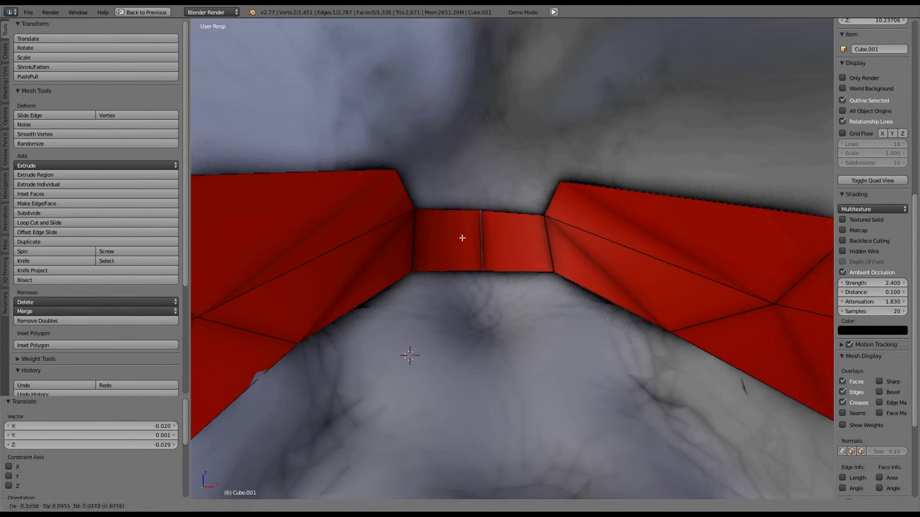
click(528, 222)
middle_drag(527, 222, 622, 290)
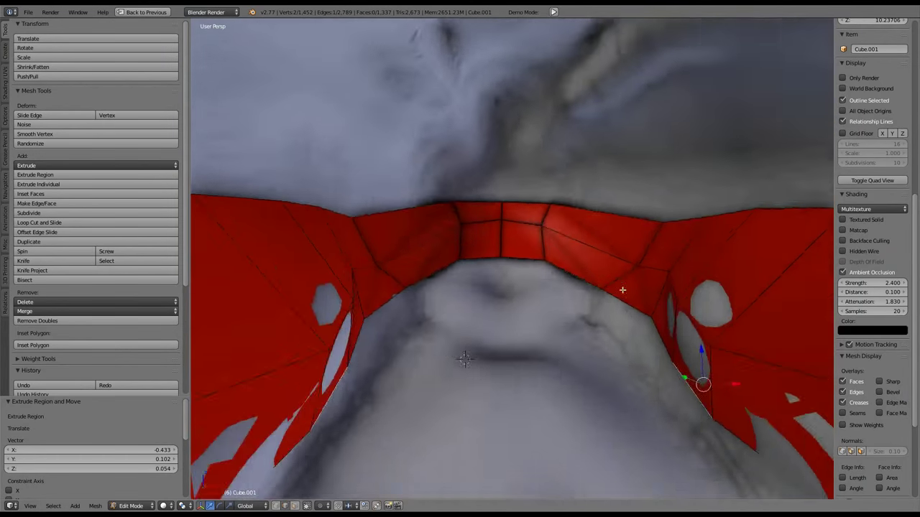
click(620, 331)
middle_drag(620, 330, 500, 143)
key(f)
Extrude an edge upward, rotate it into line, fill the middle strip and fit vertices
key(e)
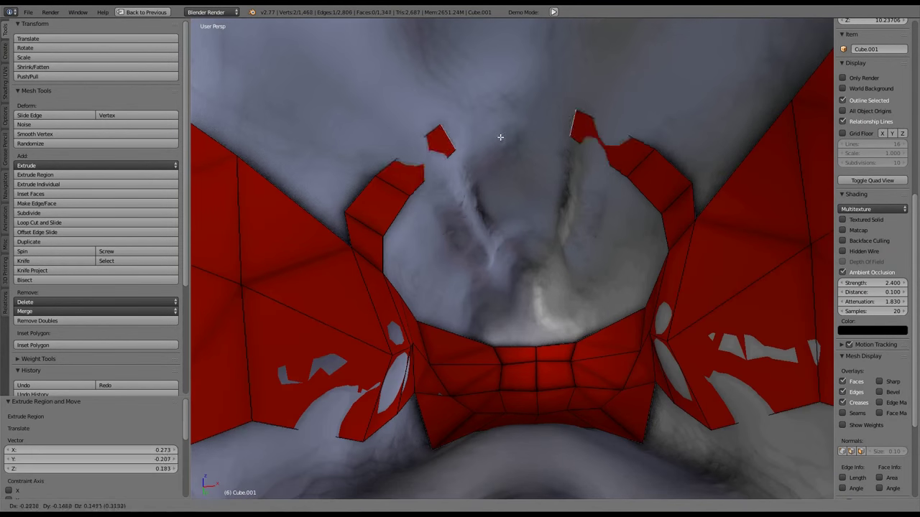
click(568, 79)
key(r)
click(557, 350)
key(f)
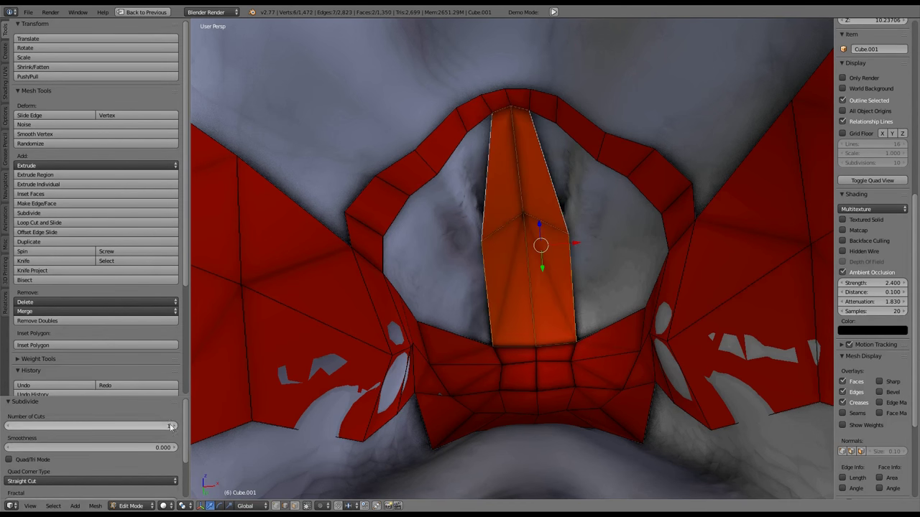
middle_drag(554, 340, 602, 205)
key(g)
click(602, 205)
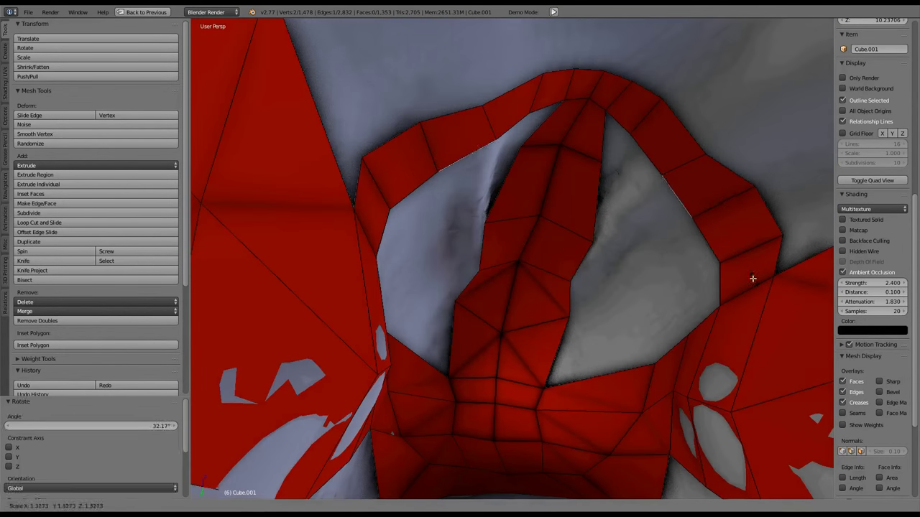
Fill faces at the top, smooth the vertices, disable ambient occlusion, and undo an unwanted fill
key(f)
key(w)
click(706, 206)
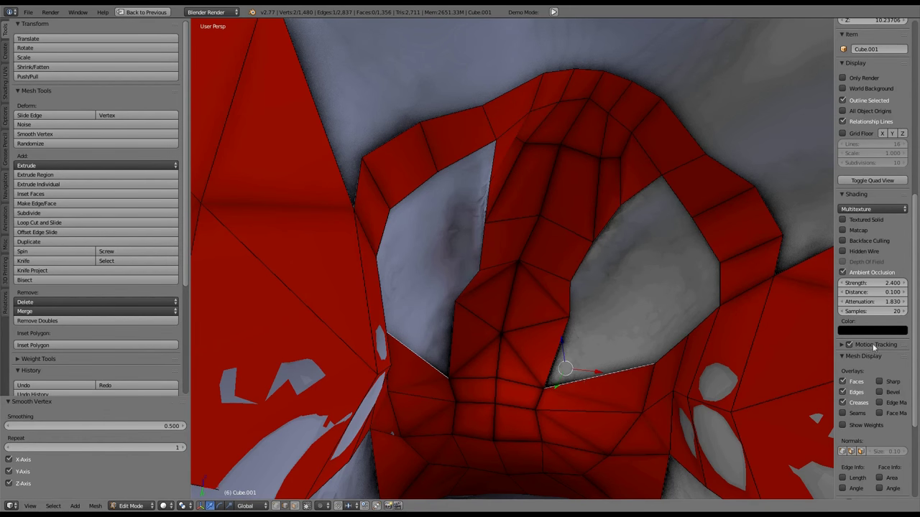
click(842, 273)
key(ctrl+f)
click(689, 142)
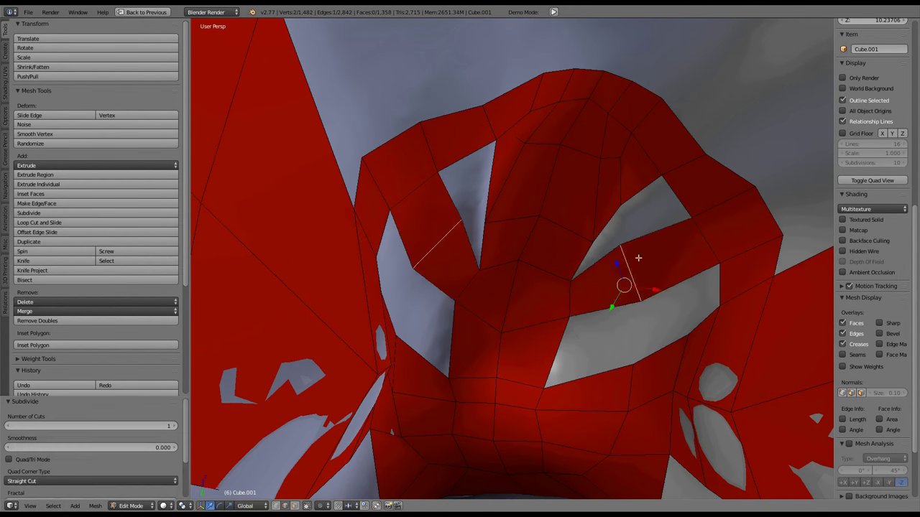
key(ctrl+z)
middle_drag(725, 274, 706, 172)
Slide the mid-mesh edge along its neighbours and scale it
key(g)
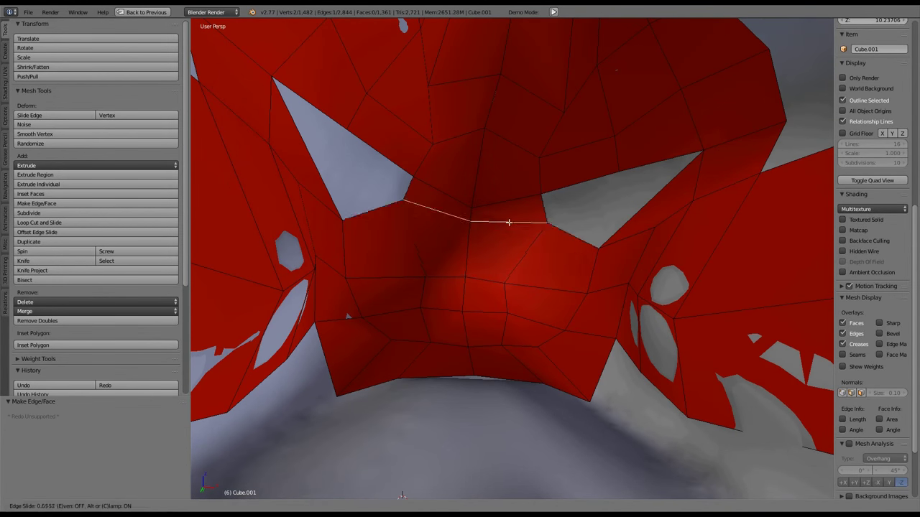
click(615, 187)
scroll(616, 187, down, 3)
key(s)
scroll(560, 133, up, 3)
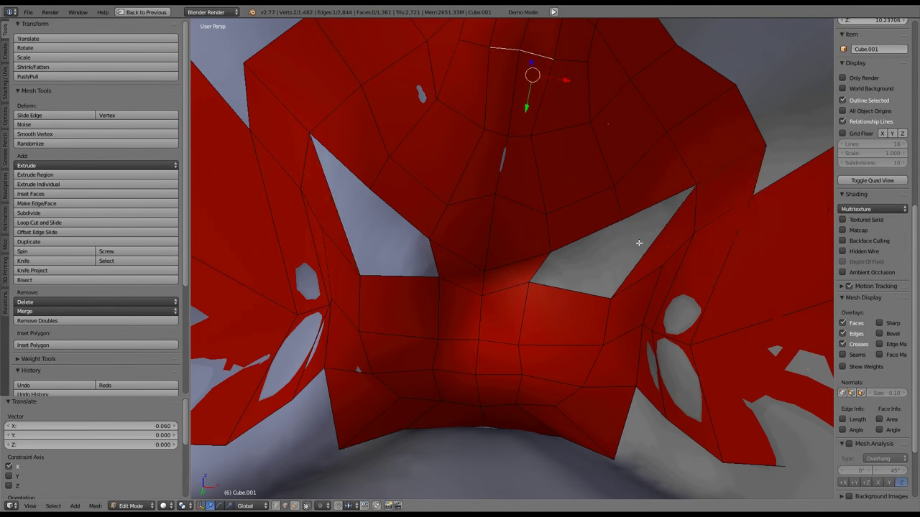
Extrude and shrink the V-shaped edge, then fill the face across its gap
key(e)
click(514, 293)
middle_drag(513, 293, 577, 207)
key(s)
click(646, 176)
key(f)
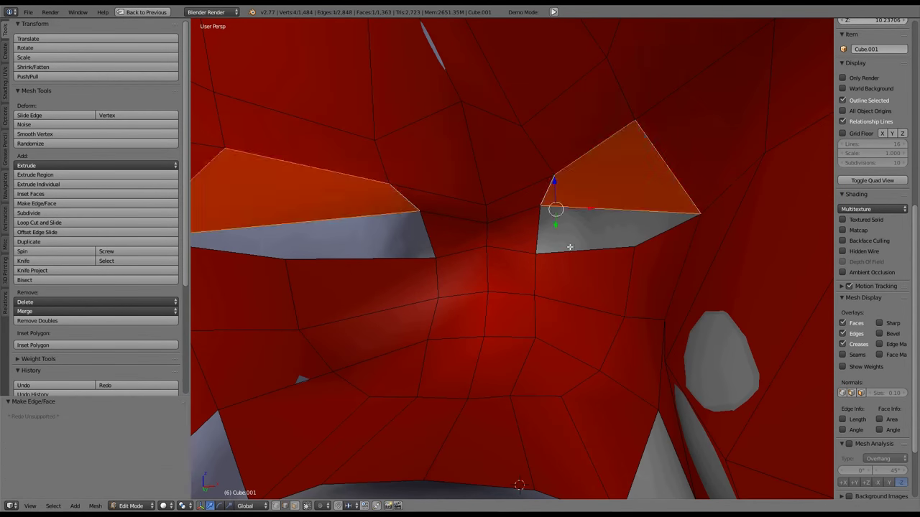
middle_drag(646, 176, 420, 233)
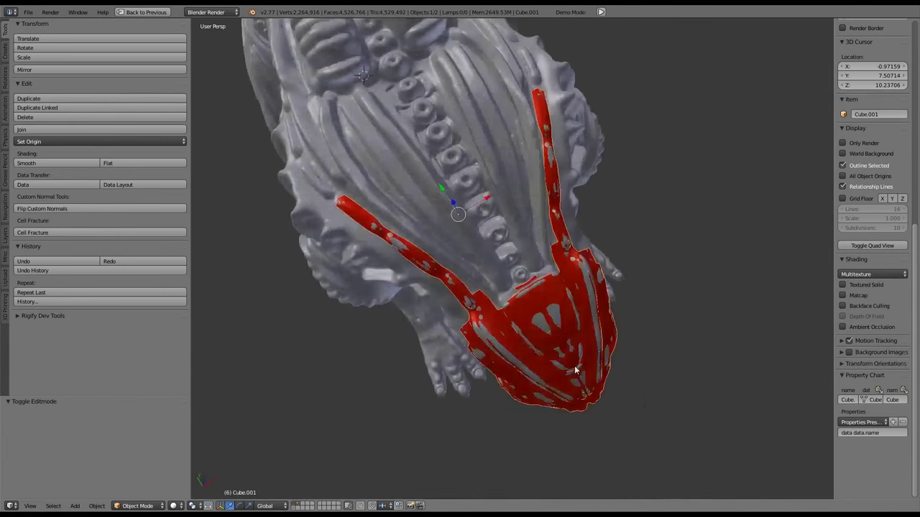
Open the Save As browser from the File menu and cancel back to the model
click(28, 12)
click(51, 115)
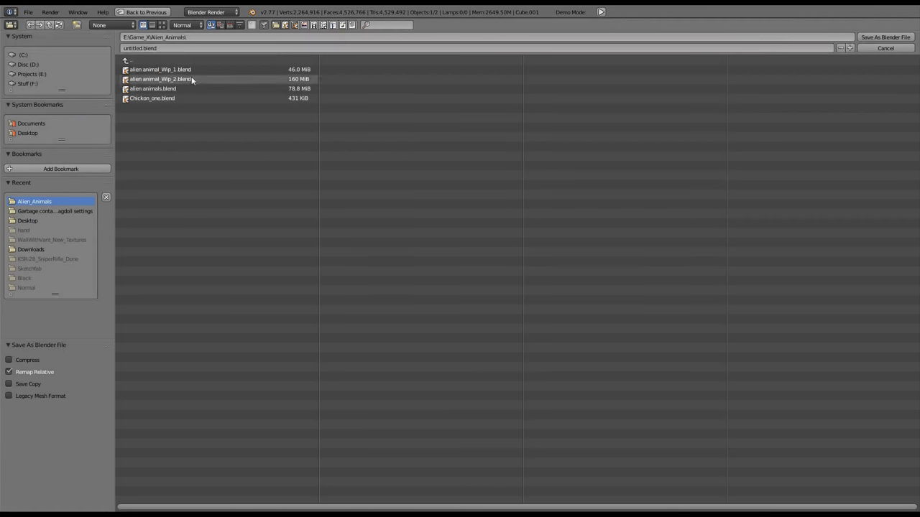
key(Return)
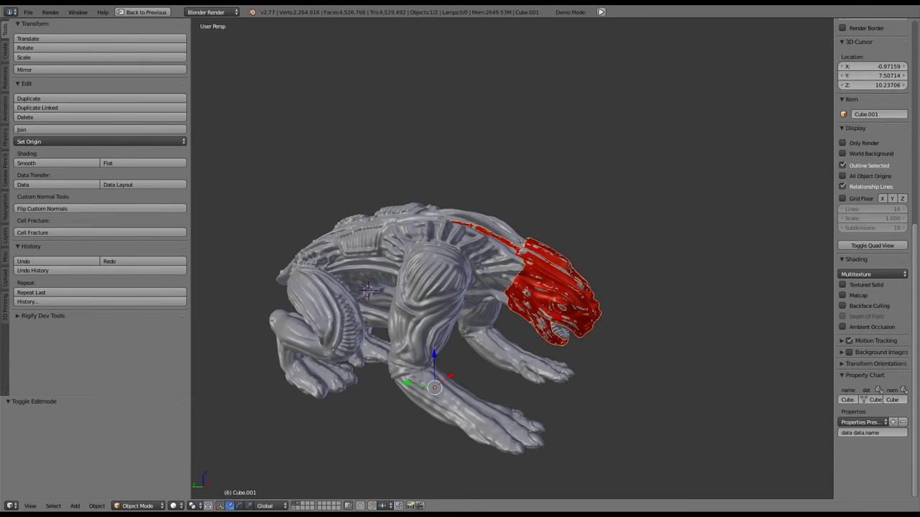
Restore the normal window layout and orbit around the head
middle_drag(459, 287, 552, 385)
key(ctrl+Up)
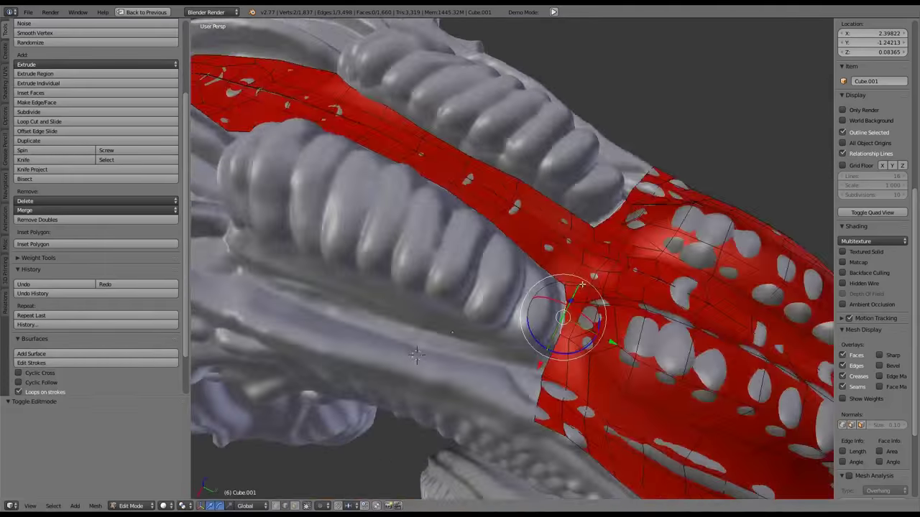
middle_drag(503, 287, 460, 323)
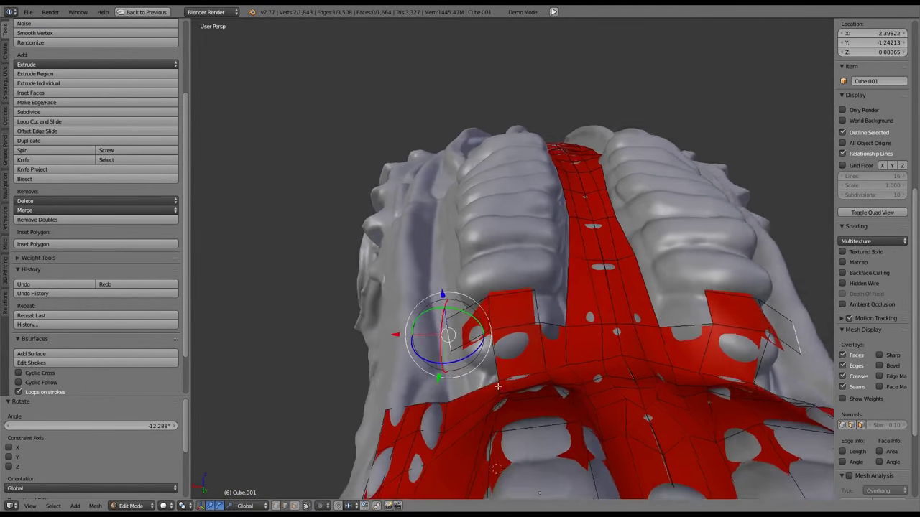
Rotate and reposition the extruded block on the creature's back
key(r)
click(489, 288)
key(g)
click(499, 265)
middle_drag(499, 265, 540, 290)
Extrude an edge down the back, fill a face and scale it up slightly
key(e)
click(506, 337)
key(f)
key(s)
click(594, 243)
Extrude the strip along the side and settle the faces onto the body surface
key(e)
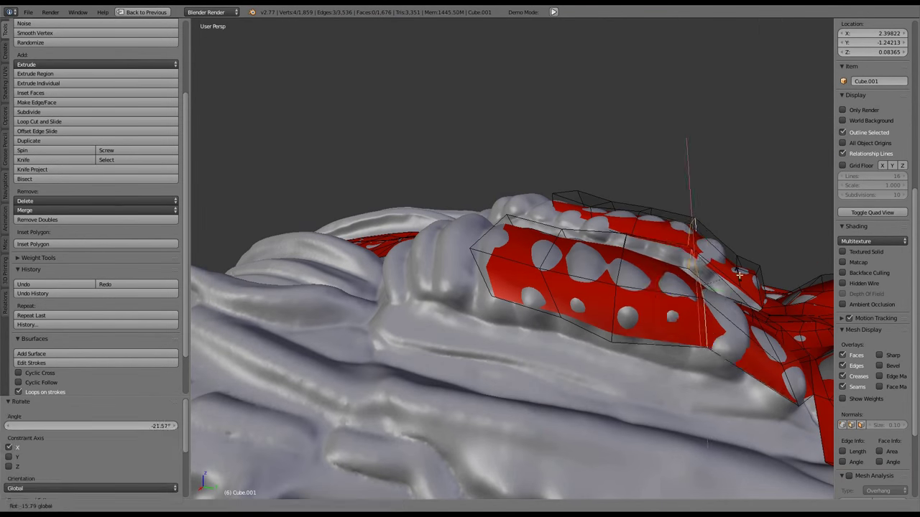
click(738, 274)
middle_drag(739, 274, 599, 339)
key(alt+s)
click(524, 287)
Extrude two scaled-down sections along the side and grid-fill the hole
key(e)
key(s)
click(585, 271)
key(e)
click(523, 340)
key(ctrl+f)
Fill a face between the edges and rotate it to follow the body
key(f)
key(g)
key(r)
click(413, 260)
middle_drag(490, 286, 488, 261)
Extrude the region further left twice, fill a face and rotate it to follow the body
key(e)
click(546, 287)
key(e)
click(547, 302)
key(f)
key(r)
click(574, 281)
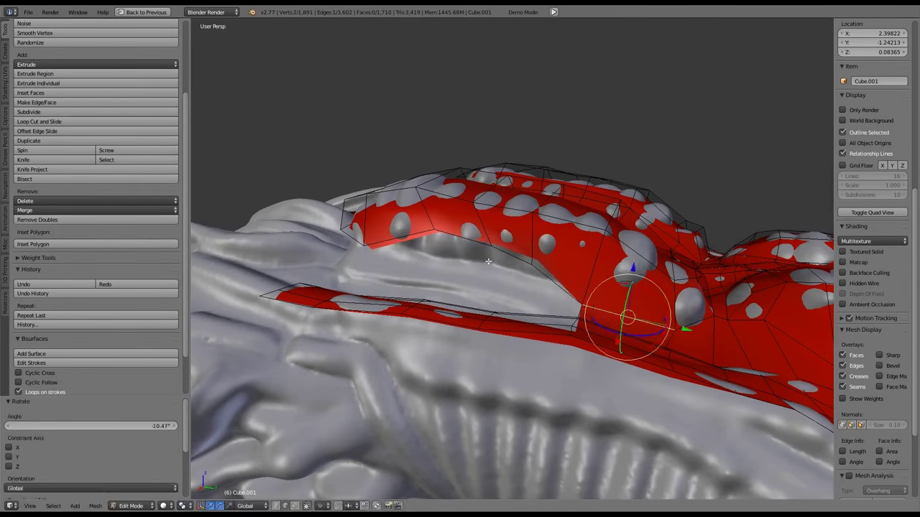
Select a path of vertices along the strip's edge and move them into place
middle_drag(477, 189, 374, 251)
ctrl+right_click(374, 251)
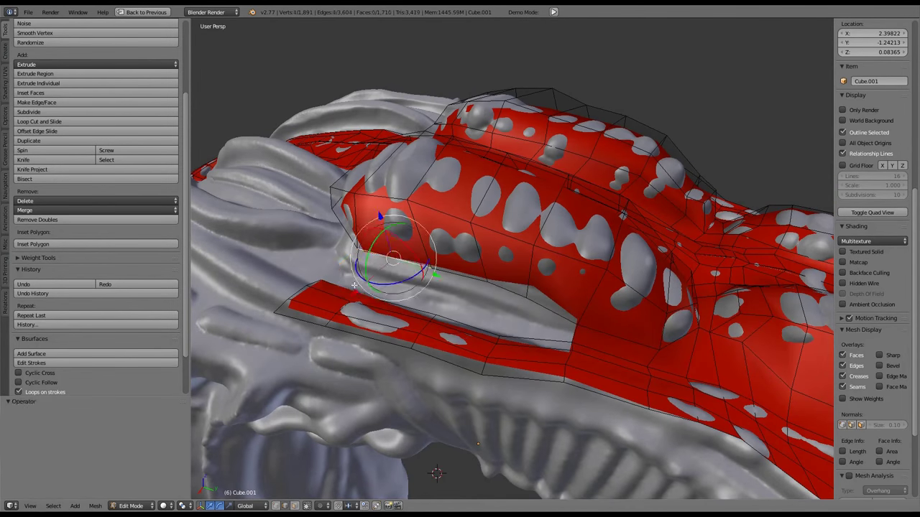
middle_drag(355, 285, 527, 316)
middle_drag(545, 409, 431, 287)
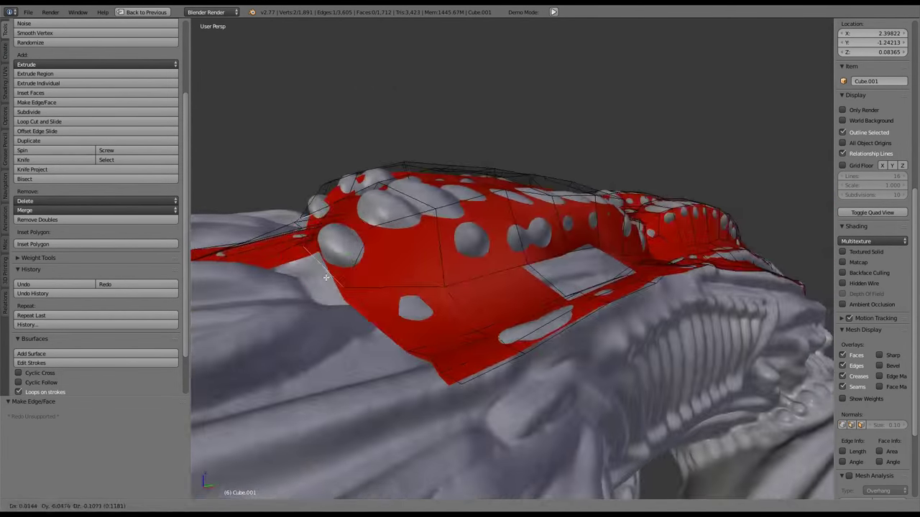
right_click(390, 206)
key(g)
click(403, 215)
Grid-fill the gap between the edge loops on the flank, reaching 1,720 faces
middle_drag(402, 215, 618, 208)
key(w)
click(632, 309)
click(632, 277)
middle_drag(632, 277, 598, 234)
Extrude a region of the strip toward the front of the back
click(599, 189)
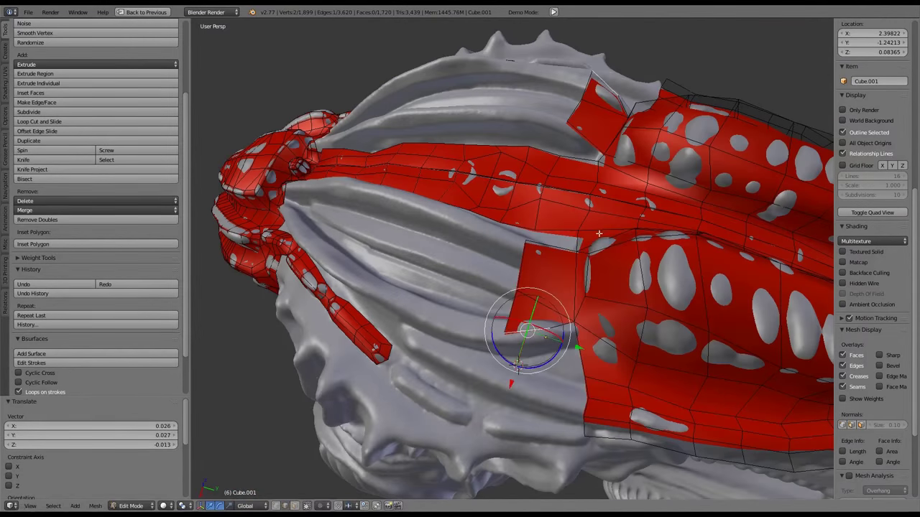
key(e)
click(587, 358)
middle_drag(587, 358, 714, 251)
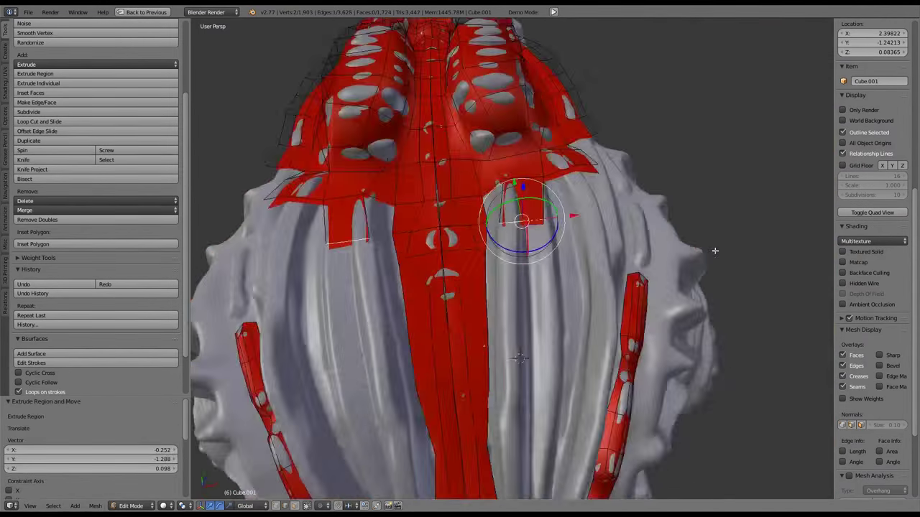
click(625, 337)
middle_drag(625, 337, 643, 410)
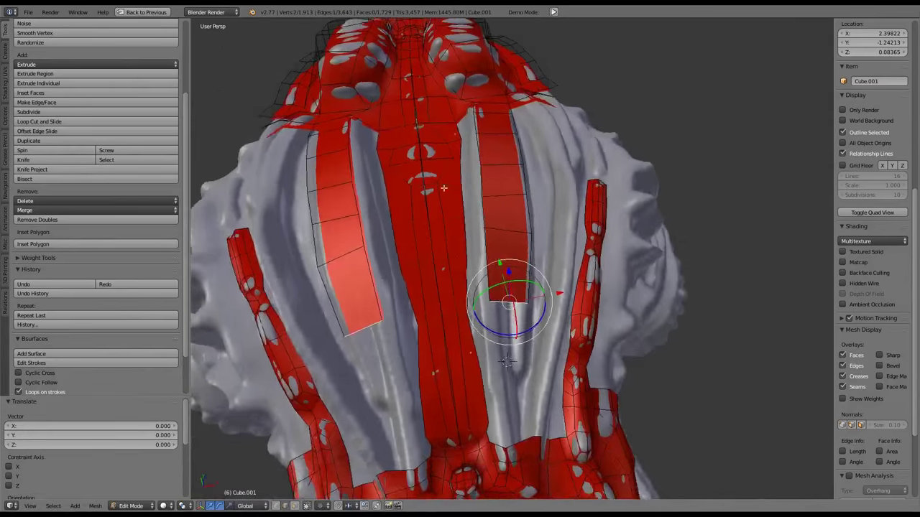
middle_drag(443, 188, 531, 274)
Rotate, extrude and scale down the strip's edge across the back
key(r)
click(590, 202)
key(e)
click(543, 216)
middle_drag(474, 299, 493, 380)
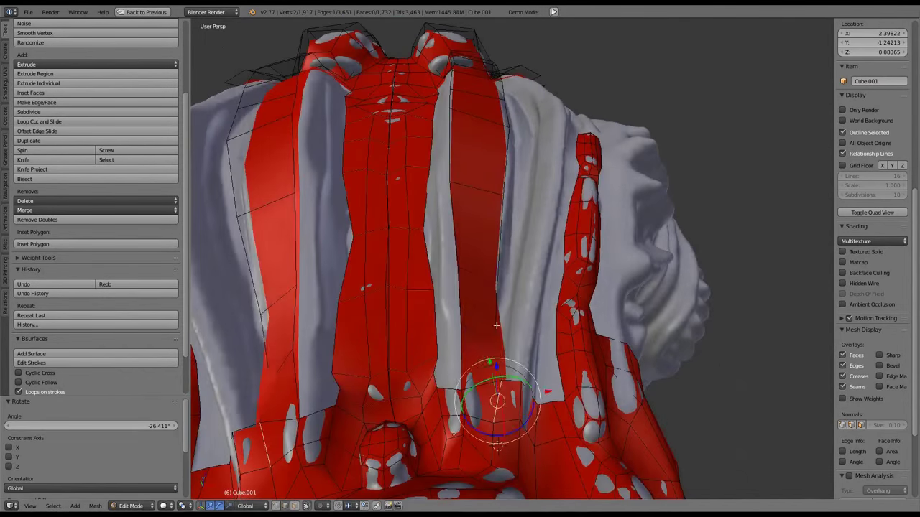
key(s)
click(482, 298)
Attempt to bridge the edge loops and extrude the selected faces
key(w)
click(611, 338)
middle_drag(457, 209, 564, 371)
key(e)
middle_drag(532, 304, 560, 245)
Rotate and move the new piece, then collapse its selected vertices with Merge > Collapse
key(r)
click(668, 266)
key(g)
click(647, 288)
key(alt+m)
click(702, 216)
Rotate and move a new edge into place and fill a face between the edges
key(r)
click(546, 259)
key(g)
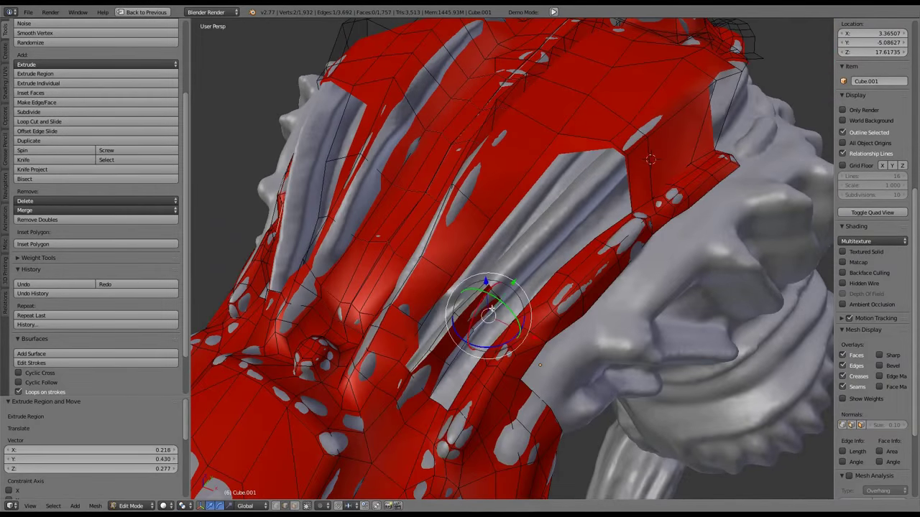
middle_drag(539, 365, 487, 407)
key(f)
middle_drag(603, 300, 535, 310)
key(Escape)
Collapse the vertices together and shrink the piece onto the shoulder
key(alt+m)
click(536, 311)
click(603, 308)
middle_drag(603, 308, 550, 339)
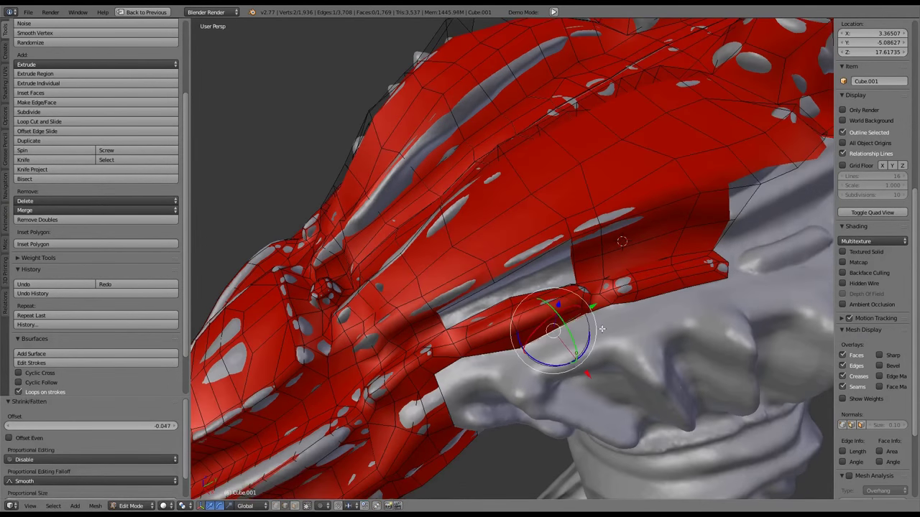
drag(550, 338, 645, 266)
Grid-fill the hole on the shoulder and push the new faces onto the body
key(ctrl+f)
click(655, 249)
middle_drag(655, 250, 452, 204)
key(alt+s)
click(632, 228)
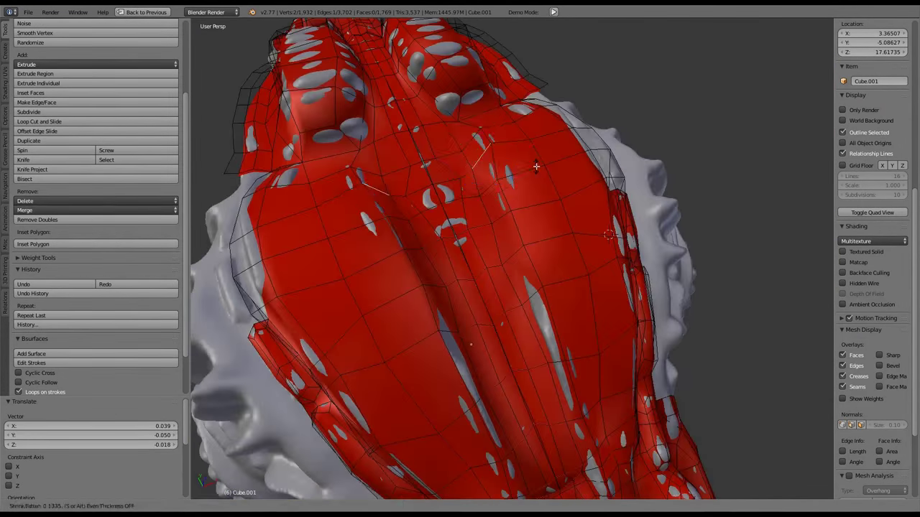
click(536, 167)
middle_drag(536, 167, 430, 288)
Resize and move the selection, then shrink it onto the body surface
middle_drag(530, 299, 493, 263)
key(s)
click(523, 328)
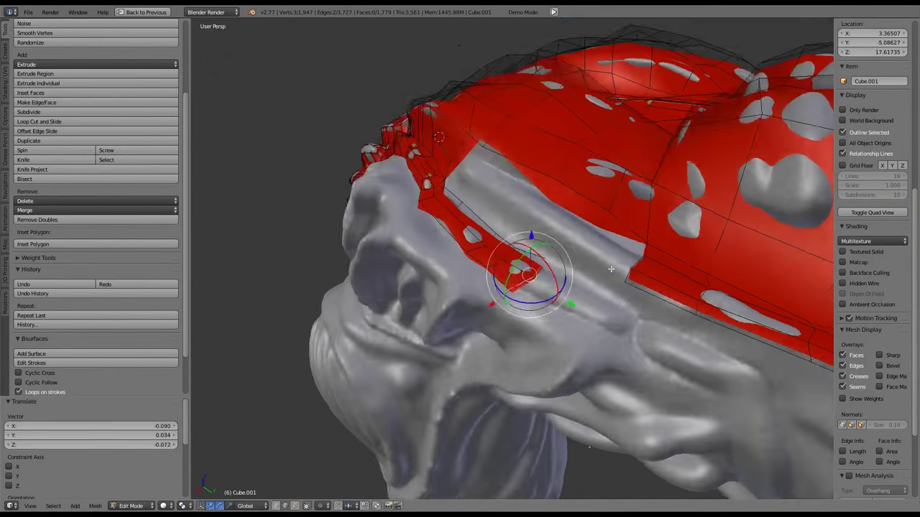
middle_drag(523, 328, 663, 299)
key(g)
key(alt+s)
click(586, 323)
middle_drag(585, 323, 505, 358)
Extrude another region and move and rotate its new edge into place
key(e)
click(463, 245)
key(g)
click(568, 267)
key(r)
click(560, 386)
Fill two faces at the gaps near the head, bringing the mesh to 1,796 faces
key(f)
middle_drag(485, 325, 505, 336)
key(f)
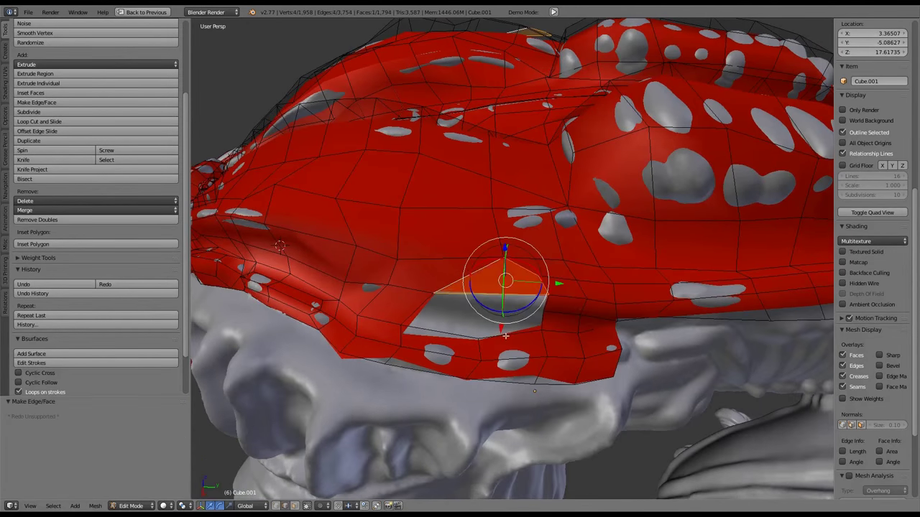
key(g)
click(554, 306)
middle_drag(553, 306, 608, 329)
Extrude the selected border along the snout's lower edge, scaling and repositioning the new faces
middle_drag(455, 269, 486, 207)
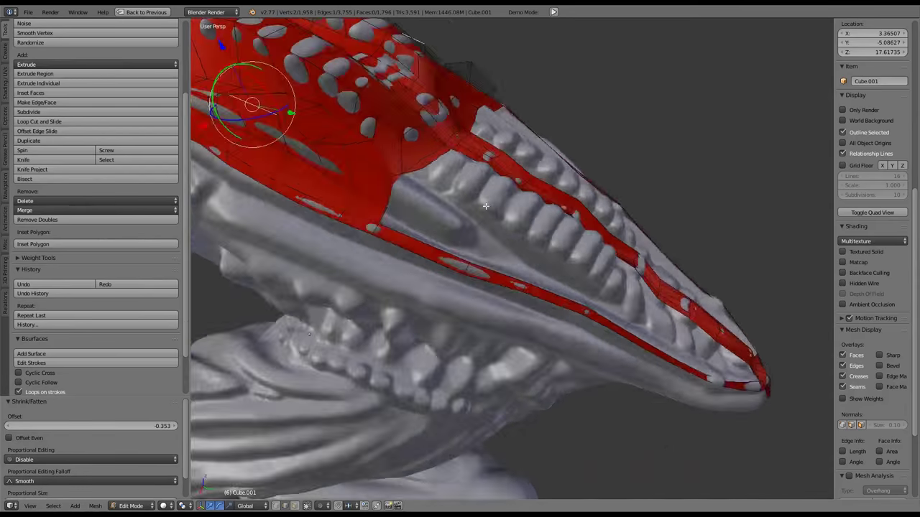
middle_drag(390, 178, 523, 265)
key(g)
click(525, 202)
key(e)
key(s)
click(446, 233)
key(e)
middle_drag(447, 233, 668, 196)
key(s)
click(457, 219)
key(g)
click(467, 212)
Extrude further edges toward the snout tip and fill the open gap with faces
middle_drag(540, 278, 559, 242)
click(558, 242)
key(e)
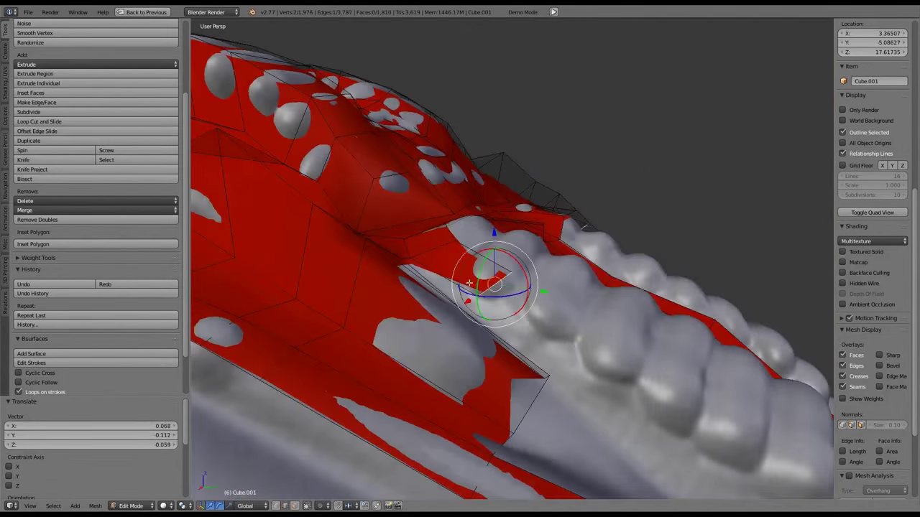
key(g)
click(515, 315)
middle_drag(514, 315, 554, 360)
key(e)
click(571, 275)
key(ctrl+f)
key(e)
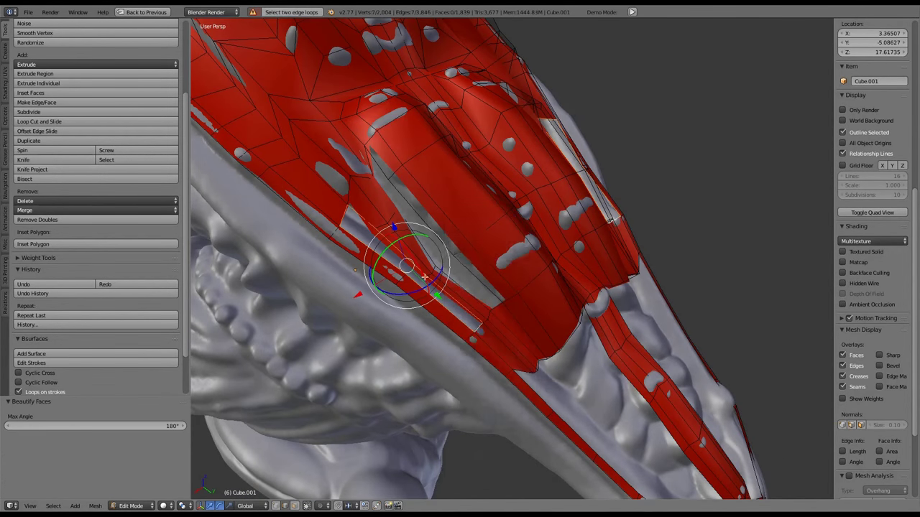
key(ctrl+f)
Scale and reposition the new faces so they sit against the sculpt surface
middle_drag(423, 276, 337, 181)
click(568, 193)
key(s)
click(455, 249)
middle_drag(454, 249, 368, 309)
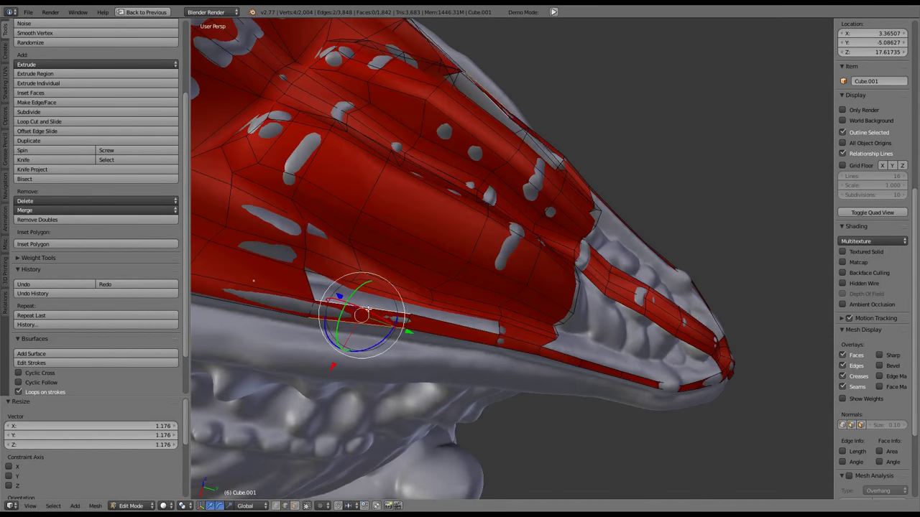
key(Escape)
middle_drag(600, 236, 561, 338)
key(g)
click(460, 338)
Bevel the selected edges and rescale the selection to fit the snout
key(ctrl+b)
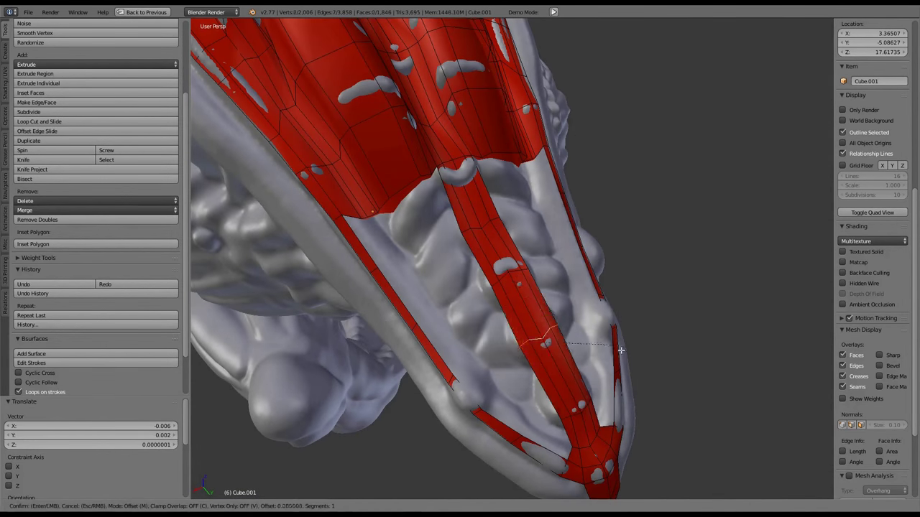
key(s)
click(646, 388)
middle_drag(647, 388, 625, 390)
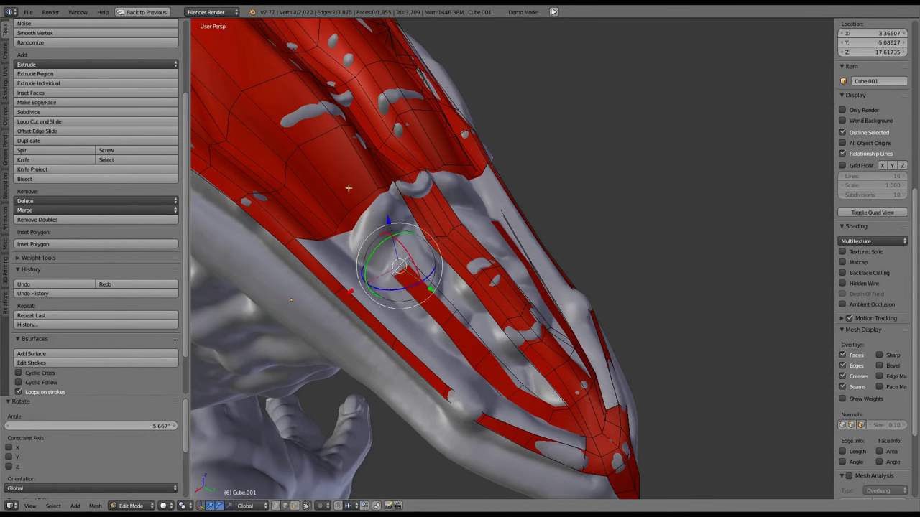
middle_drag(349, 187, 431, 208)
key(s)
click(455, 215)
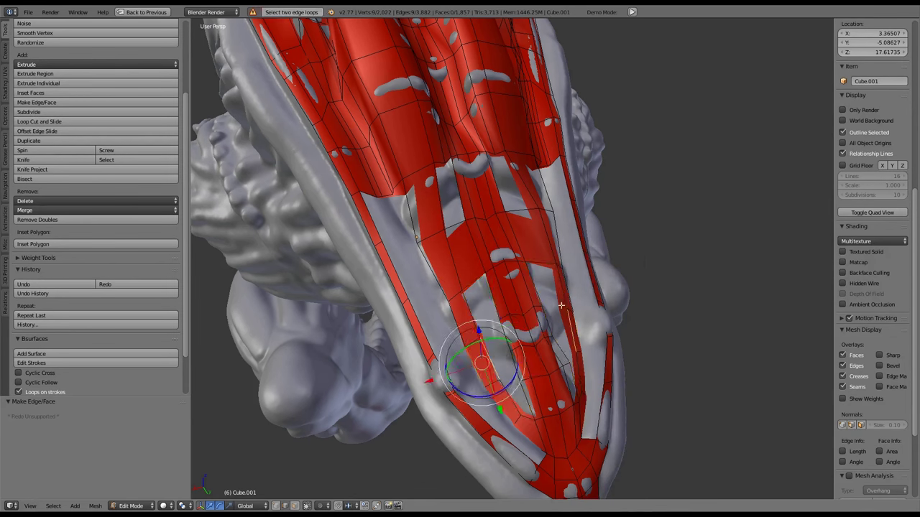
Extrude two more edges at the snout tip and add a face to the strip edge
middle_drag(561, 306, 610, 296)
key(w)
middle_drag(437, 225, 503, 403)
right_drag(503, 403, 509, 410)
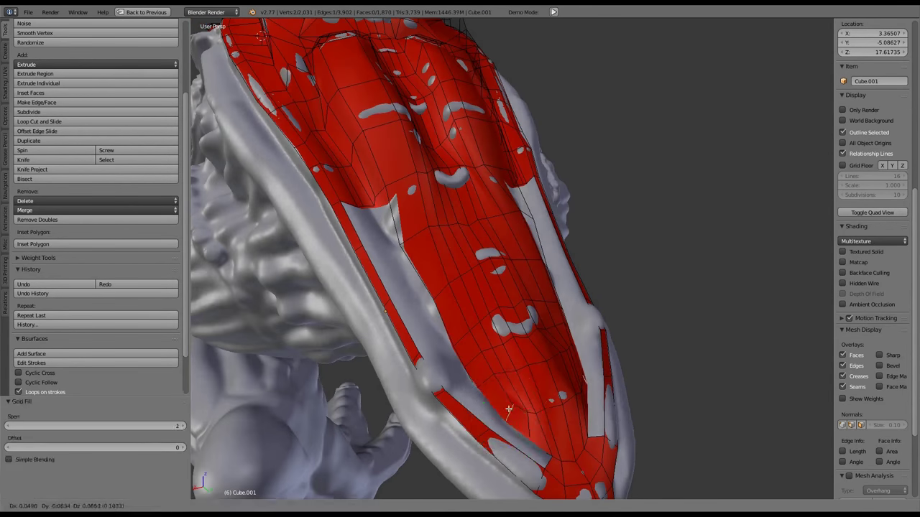
middle_drag(582, 351, 532, 359)
scroll(503, 323, up, 3)
key(e)
click(410, 287)
key(e)
click(552, 378)
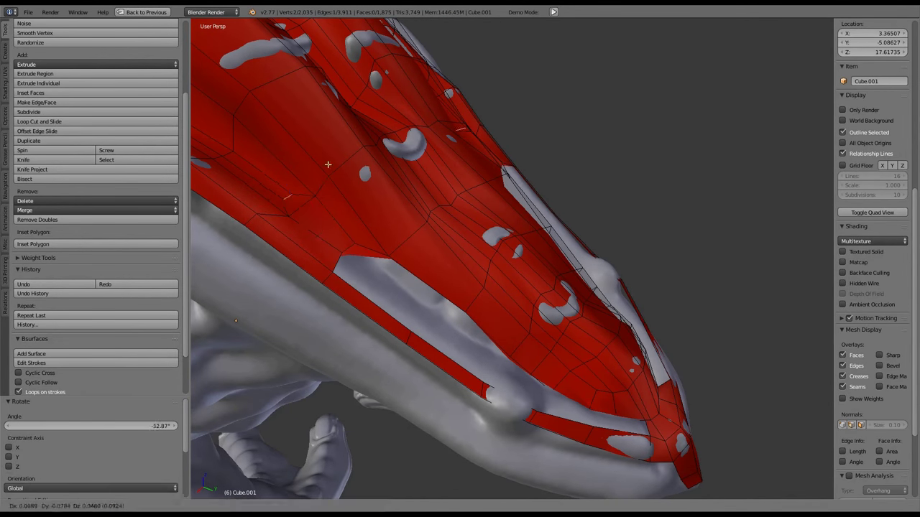
middle_drag(648, 279, 726, 248)
key(w)
click(755, 324)
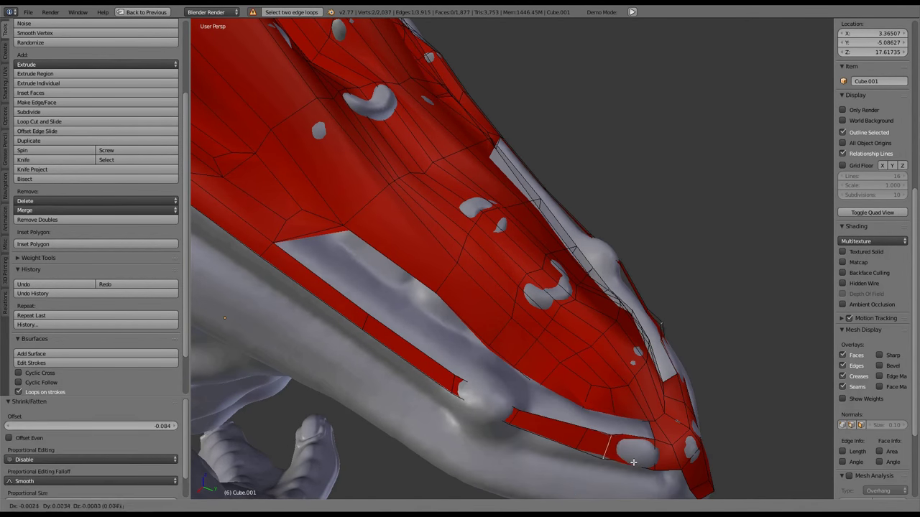
Undo the stray Grid Fill and move the edge-loop vertices back along the limb outline
alt+right_click(476, 398)
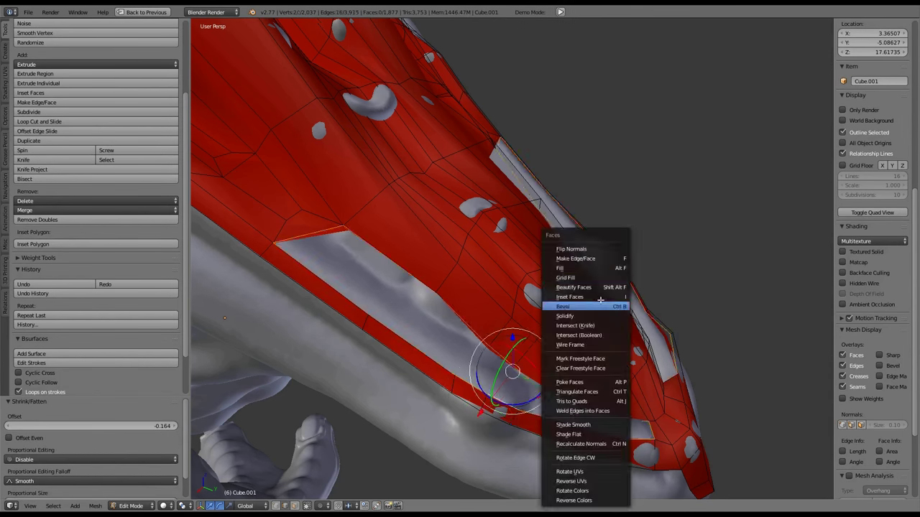
key(ctrl+z)
key(ctrl+z)
key(ctrl+z)
middle_drag(515, 376, 478, 368)
click(480, 411)
middle_drag(480, 410, 603, 355)
scroll(604, 356, up, 3)
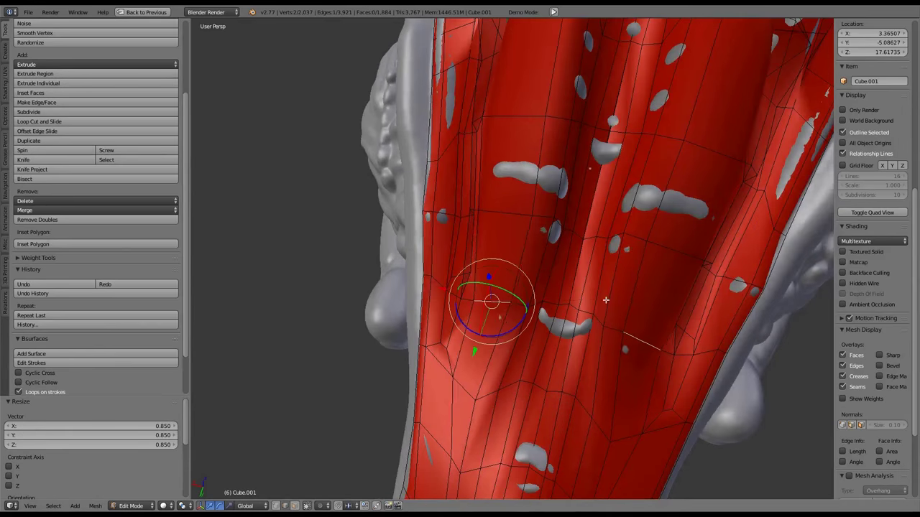
Rotate, move and scale the selected rim vertices along the back to fit the sculpt
middle_drag(606, 301, 535, 345)
key(g)
click(523, 198)
key(r)
click(523, 199)
ctrl+click(536, 345)
key(g)
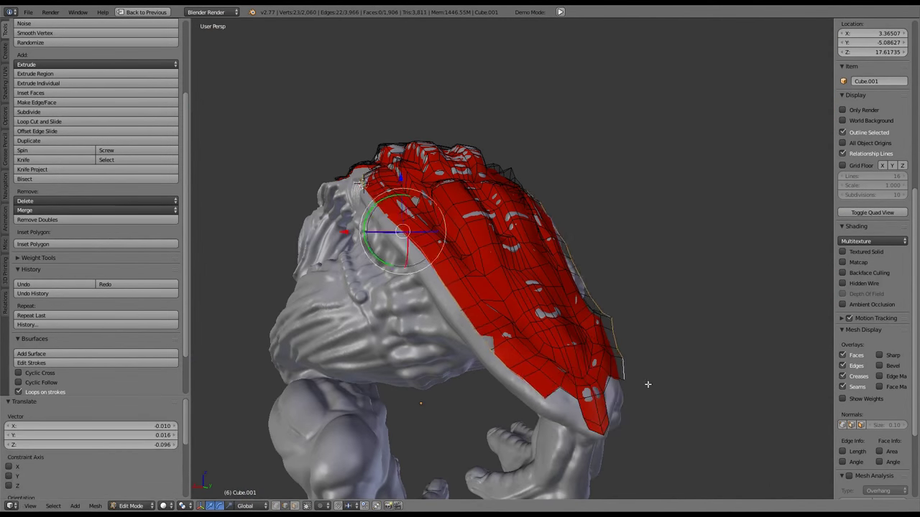
middle_drag(647, 385, 456, 302)
key(s)
click(546, 323)
Close the opening on the creature's side with a new face, an extrusion and Grid Fill
key(f)
key(e)
key(ctrl+f)
click(549, 269)
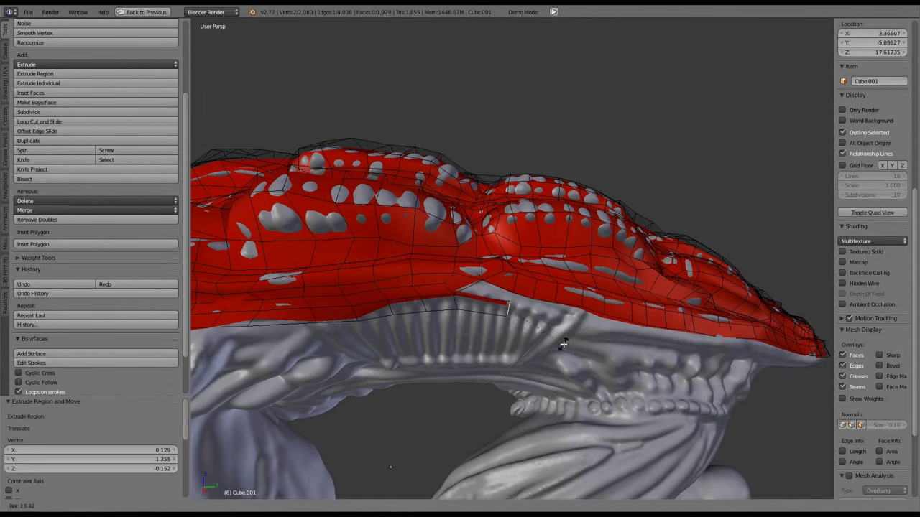
click(563, 344)
middle_drag(563, 344, 564, 279)
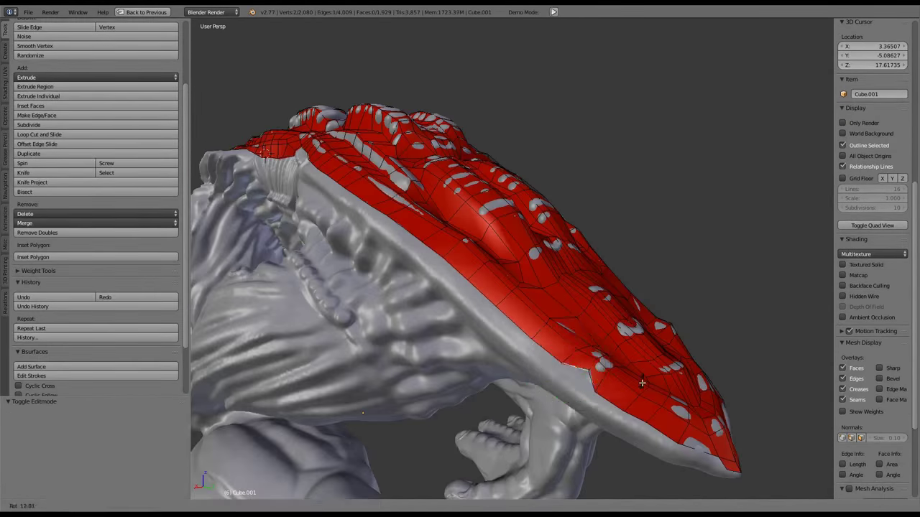
Extend a new strip under the ridge and fill a face between its vertices
middle_drag(642, 382, 600, 342)
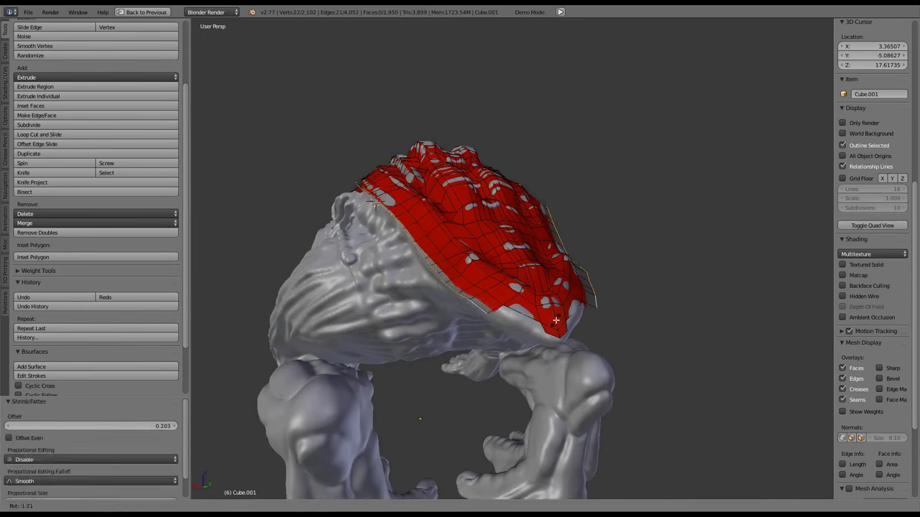
key(g)
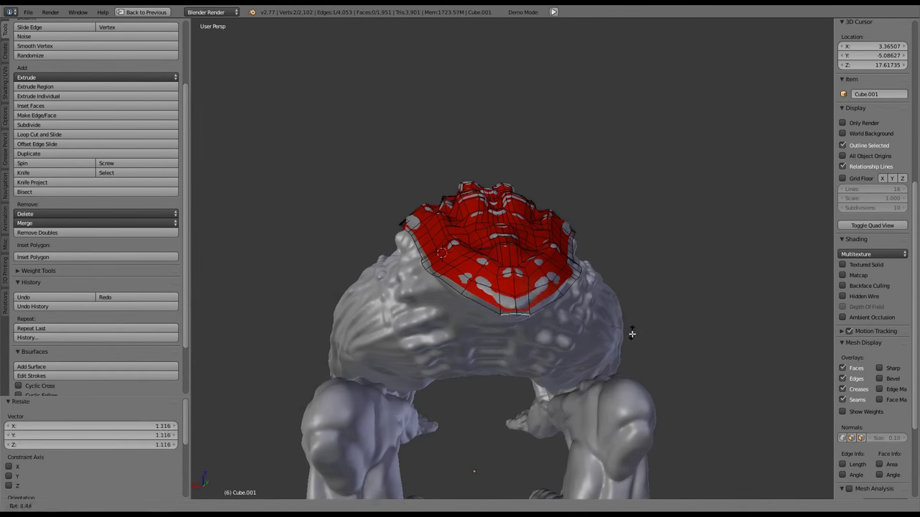
middle_drag(568, 337, 596, 335)
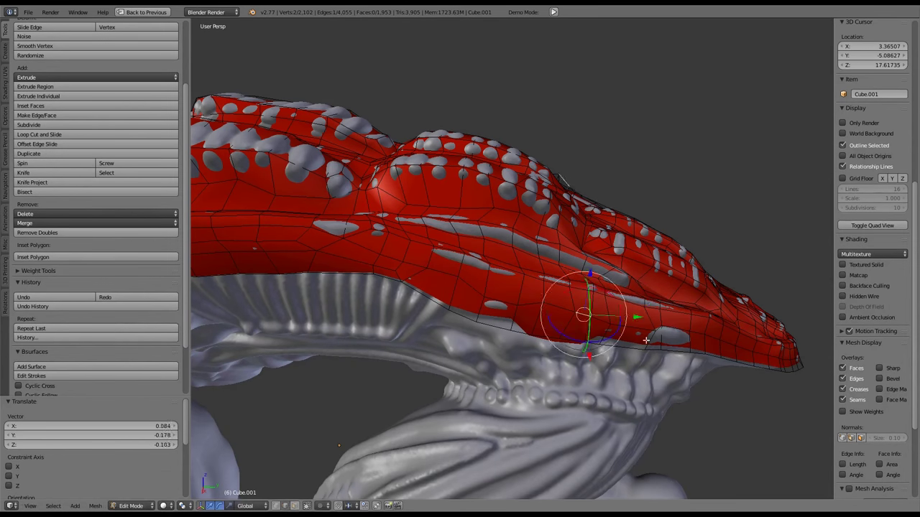
middle_drag(646, 340, 575, 316)
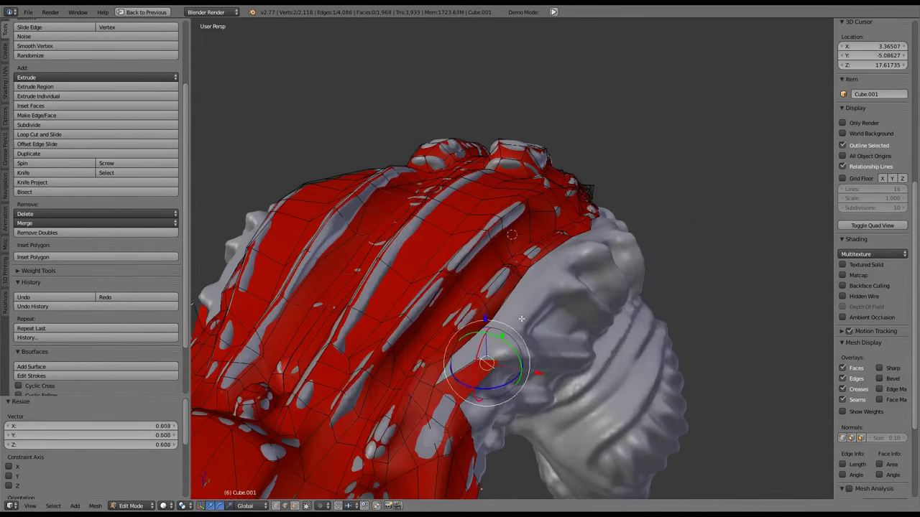
key(f)
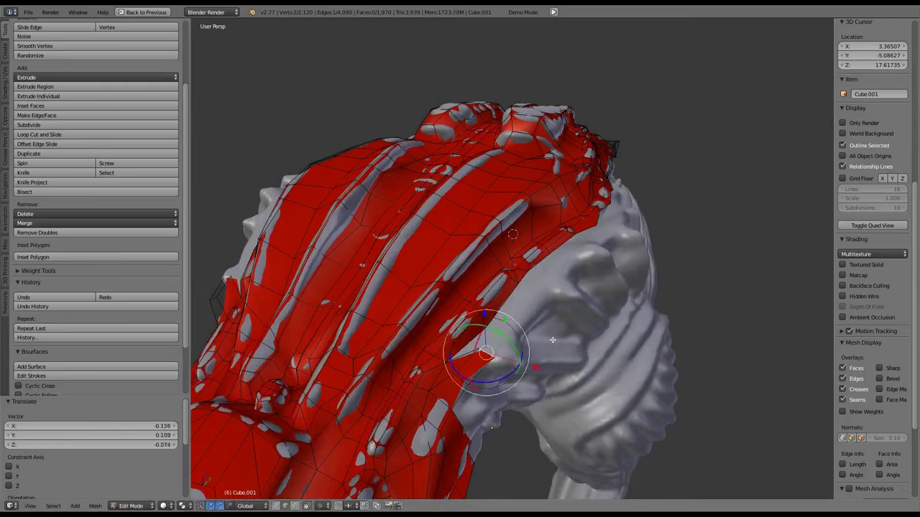
middle_drag(552, 339, 589, 295)
Extrude and rotate an edge strip at the shoulder, fill the side gap, and shrink it onto the sculpt
key(e)
click(592, 283)
key(r)
click(591, 286)
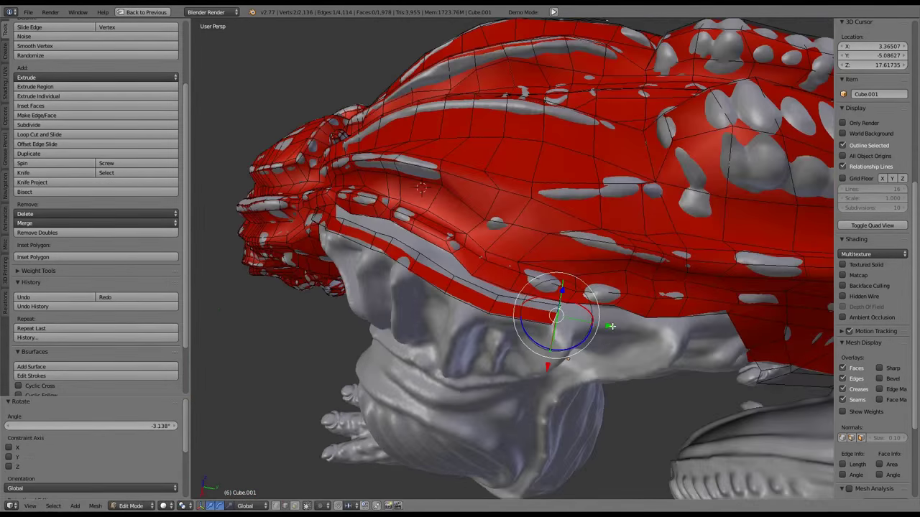
middle_drag(611, 326, 546, 259)
key(f)
key(alt+s)
click(499, 248)
Extrude two more rows of faces over the top of the hind leg, scaling the new edge
key(e)
click(681, 215)
click(648, 267)
middle_drag(648, 266, 651, 300)
middle_drag(579, 237, 625, 316)
key(e)
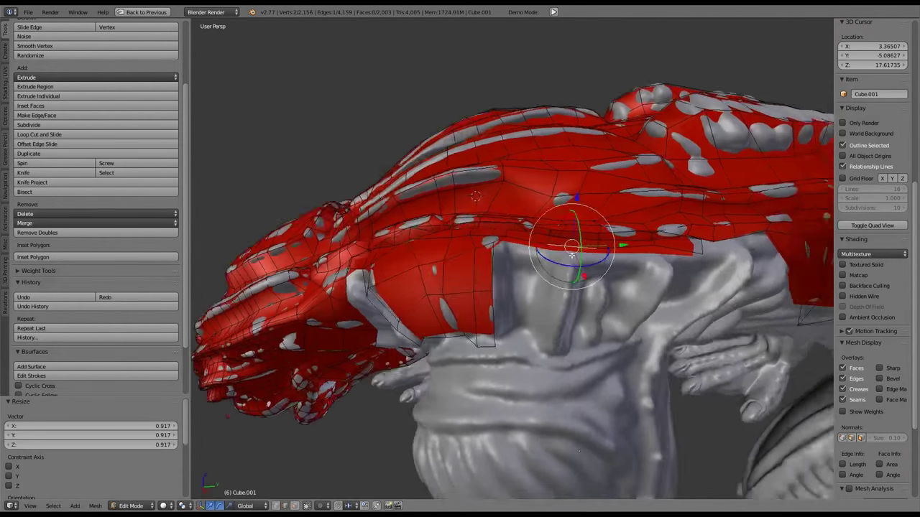
key(e)
key(s)
click(582, 273)
middle_drag(582, 273, 596, 295)
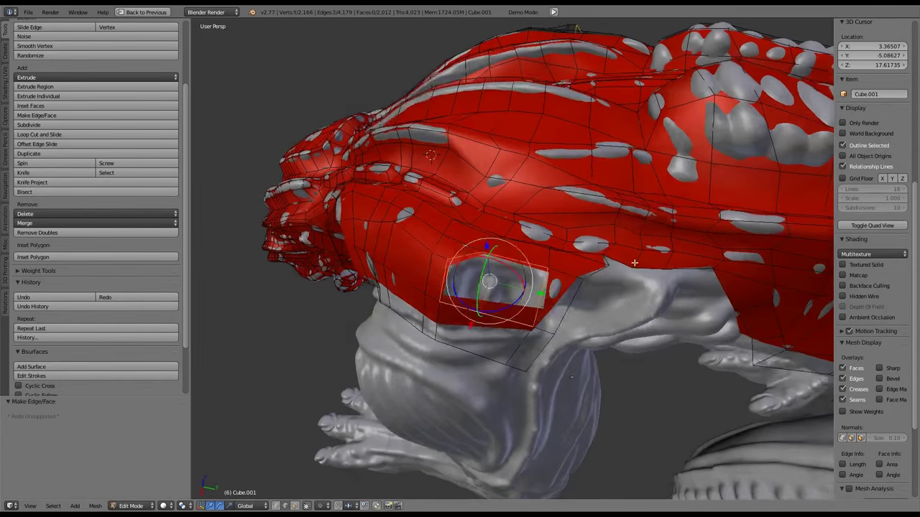
Extrude faces down the side of the leg and push them onto the surface with Alt+S
middle_drag(635, 263, 470, 243)
key(e)
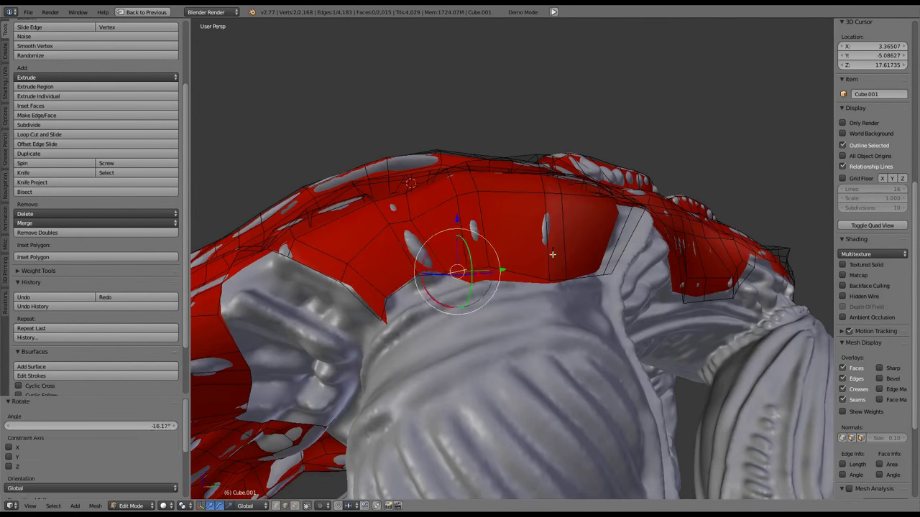
middle_drag(553, 255, 567, 289)
key(e)
click(571, 291)
key(alt+s)
click(576, 292)
key(s)
click(576, 293)
key(e)
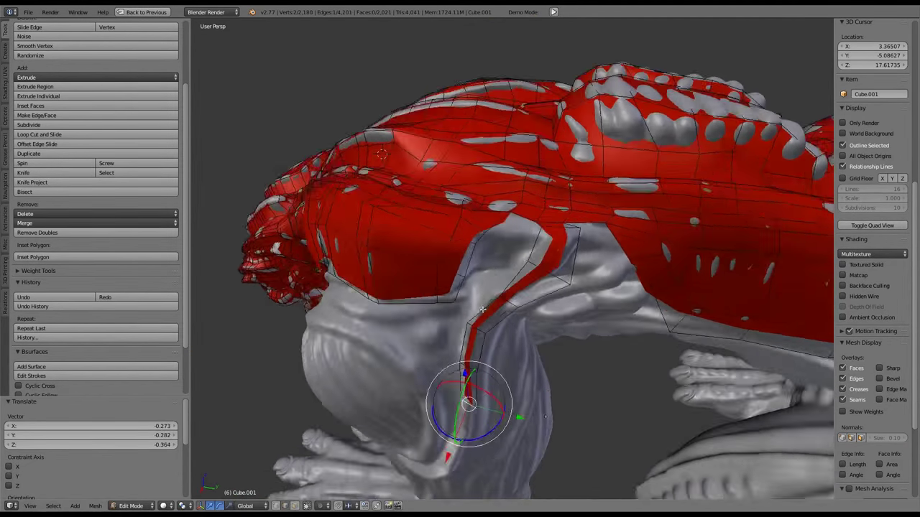
Extrude and scale down another edge of the hind-leg strip, then toggle Tab to preview the retopology
middle_drag(482, 310, 503, 208)
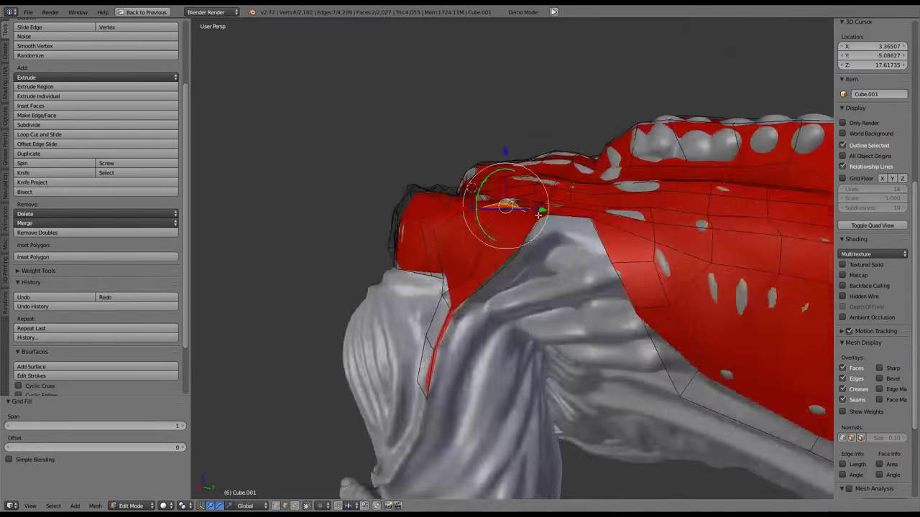
key(e)
key(s)
click(552, 249)
middle_drag(553, 248, 574, 276)
key(Tab)
key(Tab)
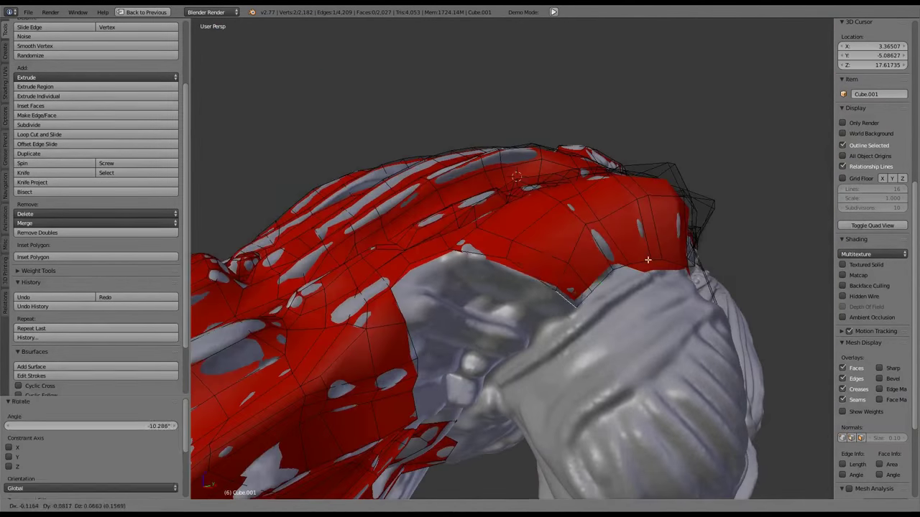
key(Tab)
key(Tab)
Fill a face in the gap and extrude the strip's edge further down the leg
middle_drag(464, 237, 530, 401)
key(f)
key(e)
click(468, 347)
click(475, 354)
Extrude the border edges again and drag a single edge onto the leg surface
key(e)
click(519, 357)
click(530, 400)
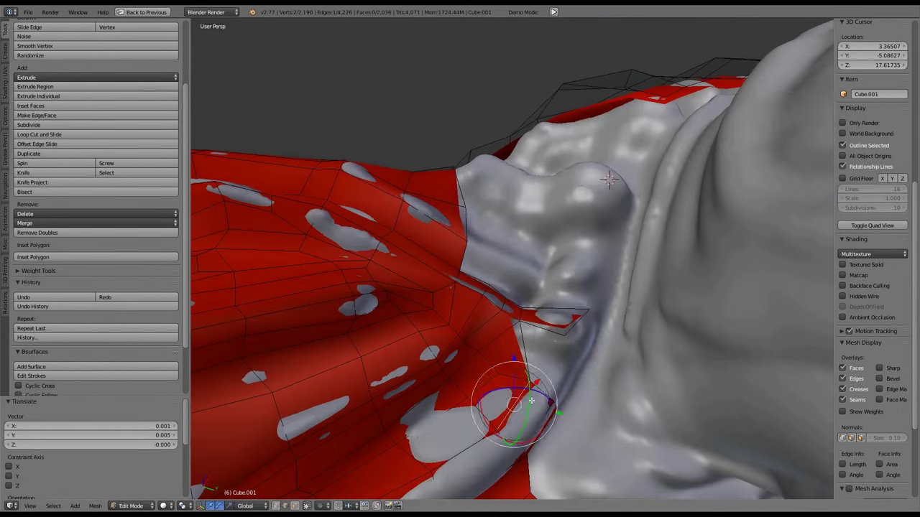
right_drag(541, 390, 566, 317)
middle_drag(555, 304, 559, 284)
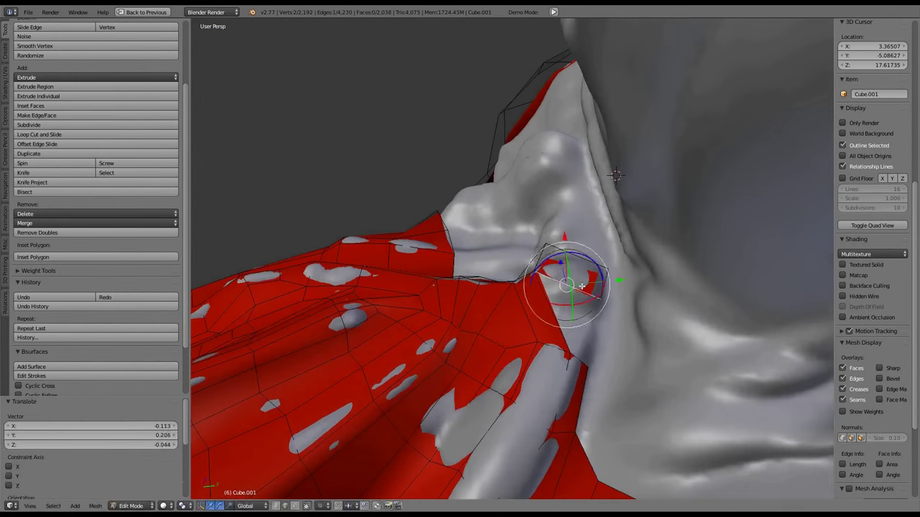
Extrude a new edge down toward the ankle, then scale a neighbouring edge up slightly
key(e)
click(640, 343)
middle_drag(640, 343, 446, 373)
right_click(438, 364)
key(s)
click(384, 438)
middle_drag(385, 439, 551, 369)
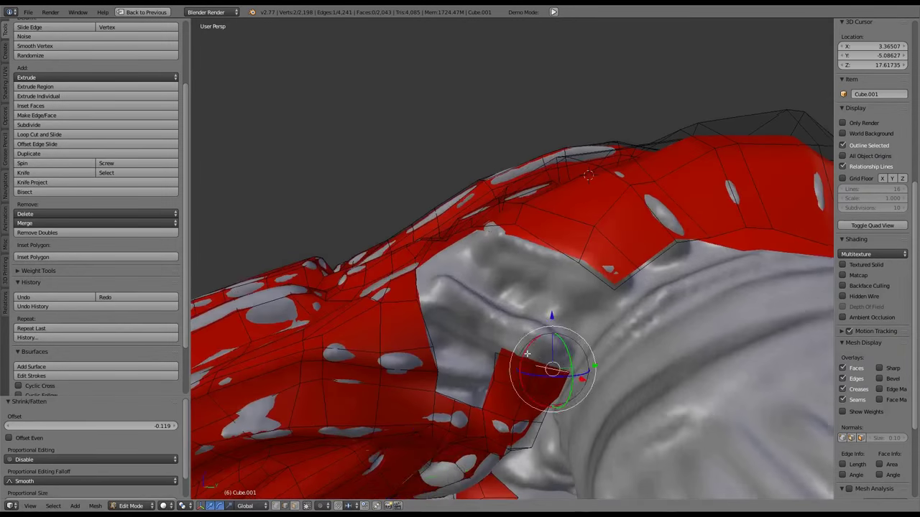
Extrude another edge and bridge the selected vertices into a new face
key(e)
middle_drag(554, 265, 465, 289)
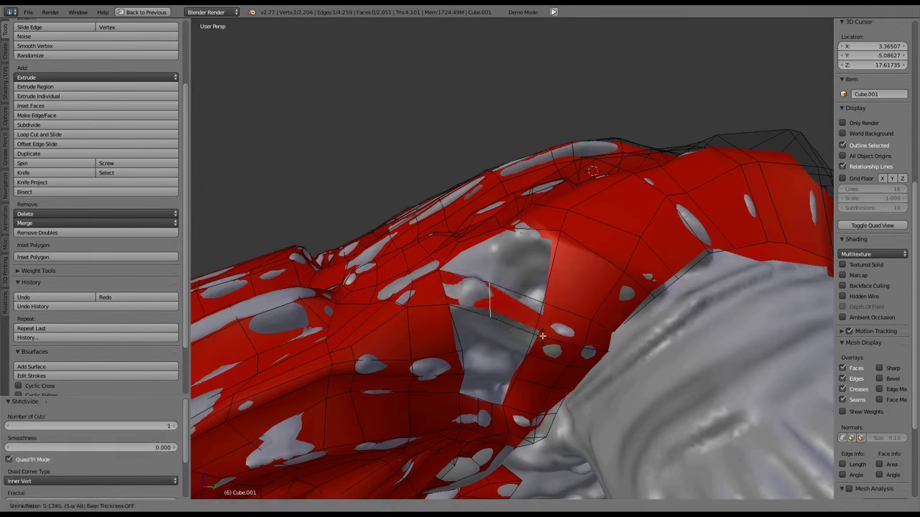
click(593, 242)
key(ctrl+b)
click(575, 255)
middle_drag(575, 255, 525, 314)
click(584, 256)
Subdivide the strip's edges and slide the new vertices onto the leg surface, then check the result
middle_drag(575, 293, 468, 215)
key(w)
click(507, 320)
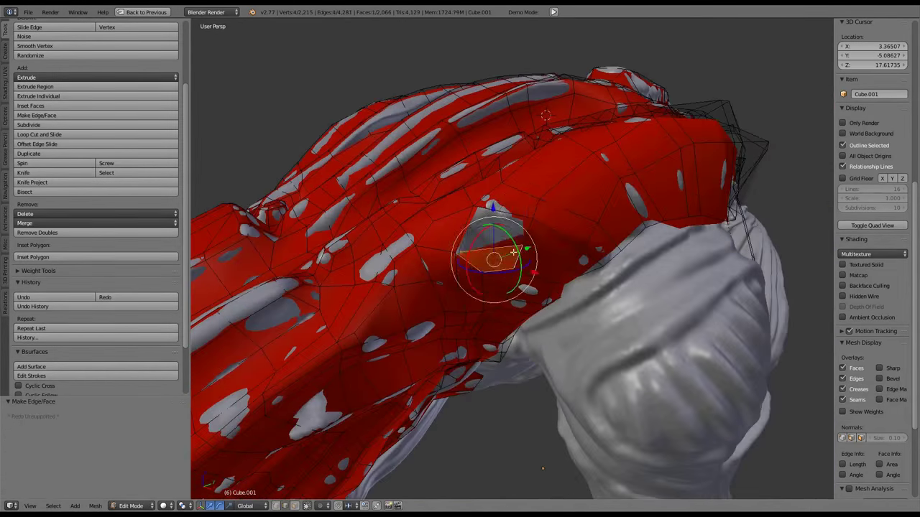
key(g)
click(514, 253)
middle_drag(514, 253, 554, 214)
key(Tab)
key(Tab)
Extrude a narrow strip of new faces into the crease beside the leg, rotating them to follow it
key(w)
key(Escape)
key(e)
click(537, 206)
key(e)
click(553, 213)
key(r)
click(571, 221)
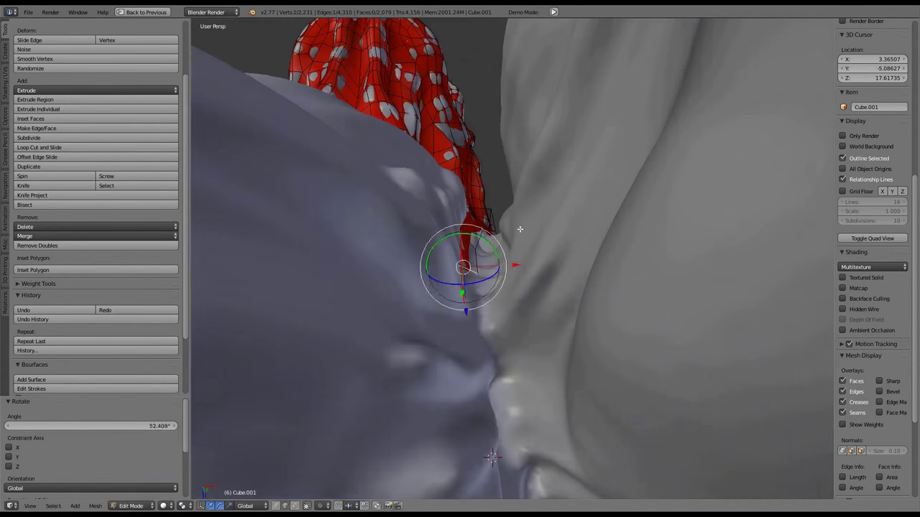
Extrude the red mesh edges down the flank, rotating the new faces to follow the leg
key(e)
click(495, 343)
middle_drag(494, 342, 432, 279)
key(e)
middle_drag(518, 351, 426, 215)
key(e)
key(r)
click(426, 215)
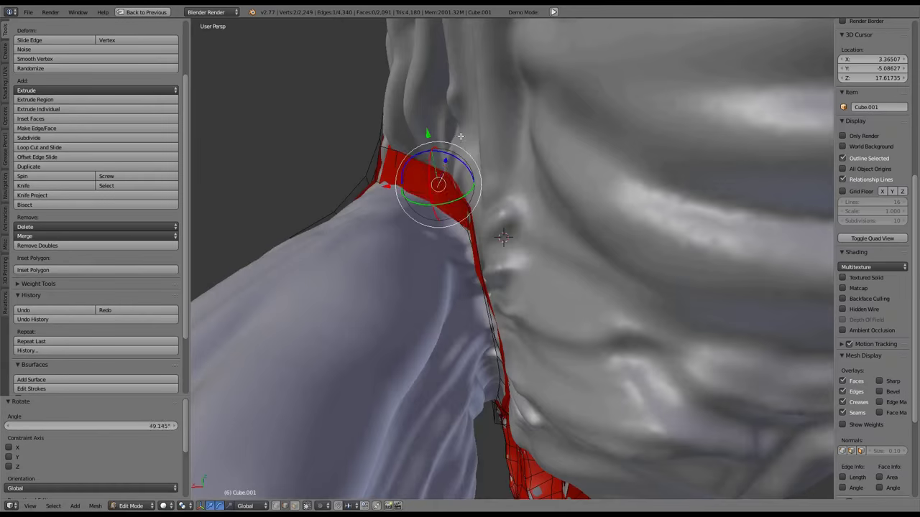
Rotate the flank faces back into line and extrude one more face around the leg
key(r)
click(503, 237)
middle_drag(503, 237, 535, 239)
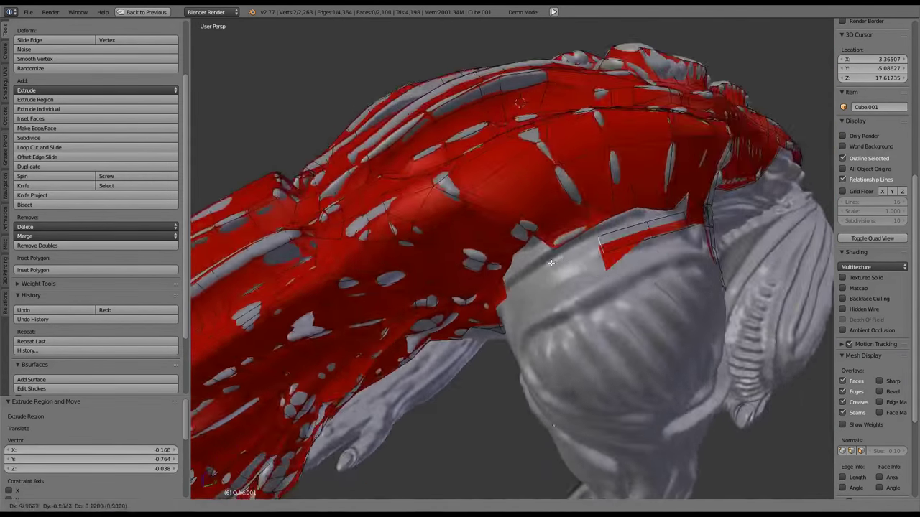
click(550, 263)
middle_drag(550, 263, 589, 267)
key(e)
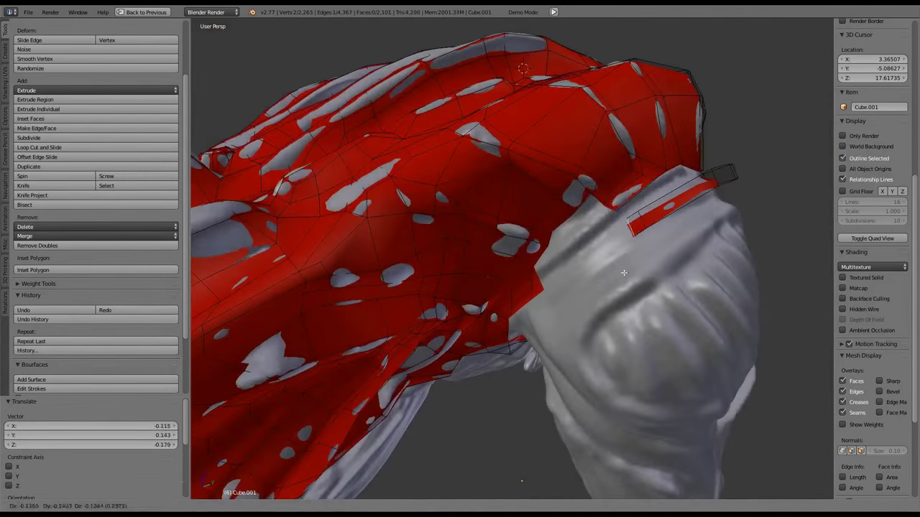
click(651, 189)
middle_drag(651, 189, 673, 296)
Subdivide the selected edges, fill faces between them and delete the unwanted vertices
key(w)
click(618, 230)
key(f)
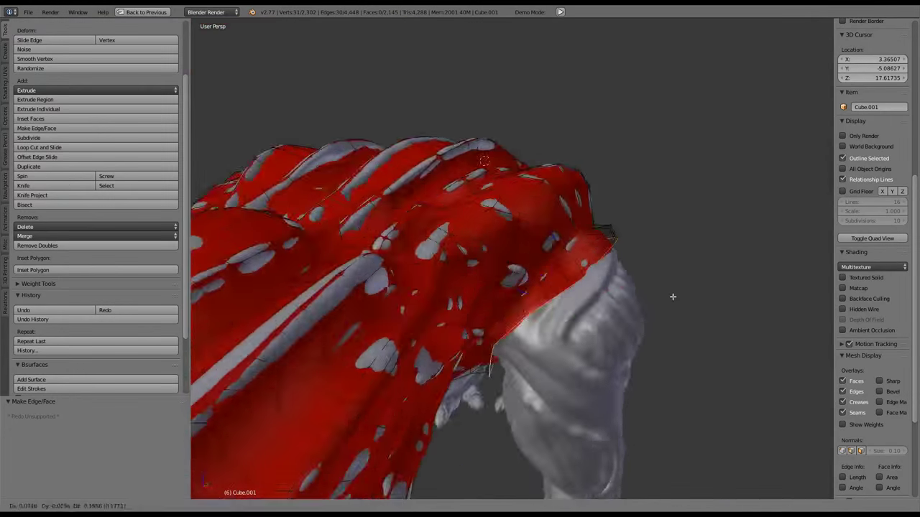
key(x)
click(585, 273)
middle_drag(586, 273, 565, 346)
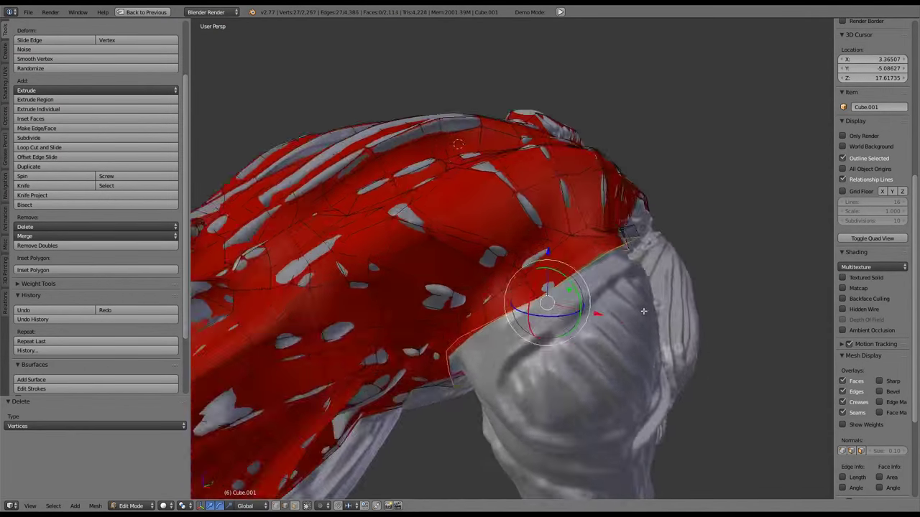
Extrude the border of the flank patch and move its vertices into place
key(e)
click(643, 311)
middle_drag(643, 311, 694, 355)
key(w)
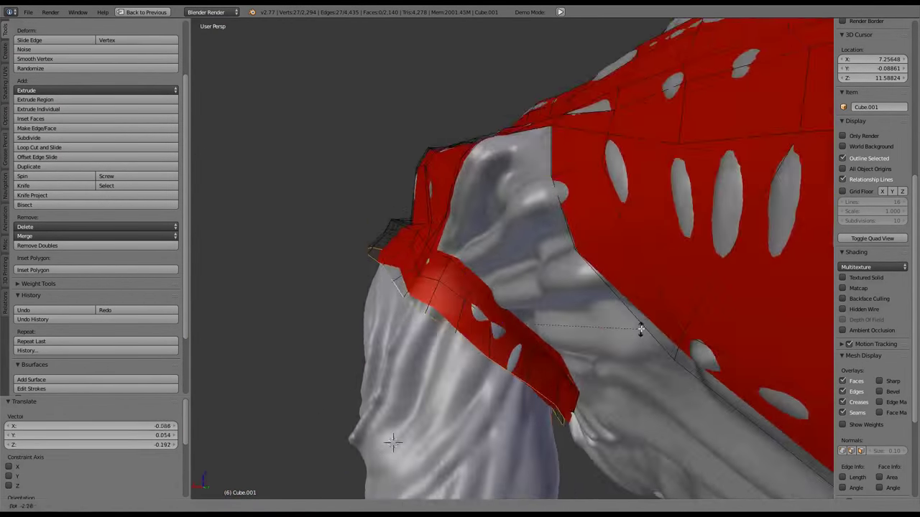
click(640, 329)
middle_drag(640, 330, 627, 229)
key(g)
click(615, 346)
Move and rotate the selected edge so it follows the creature's surface
key(Tab)
key(Tab)
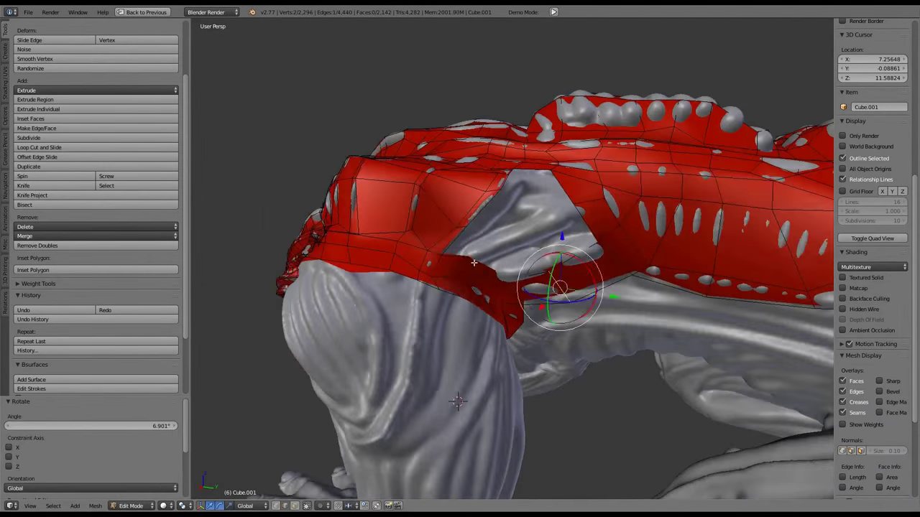
middle_drag(473, 264, 580, 325)
key(g)
click(580, 324)
key(r)
middle_drag(509, 314, 503, 255)
Fill a new face between the selected vertices, then rotate and scale it to fit the surface
key(f)
key(r)
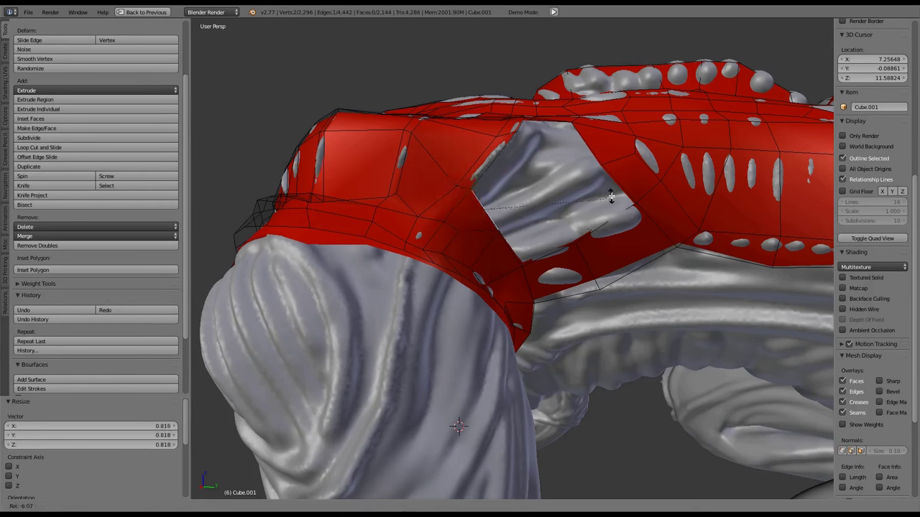
click(611, 196)
middle_drag(611, 196, 544, 184)
key(s)
click(493, 165)
scroll(501, 264, up, 3)
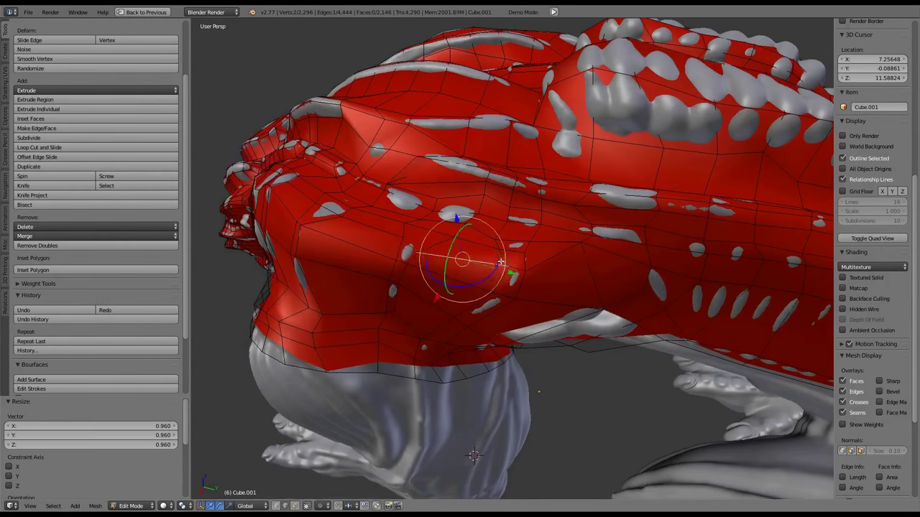
key(s)
click(503, 263)
middle_drag(503, 263, 597, 243)
Reposition the selected vertices and rotate the edge to fix the mesh flow on the flank
key(ctrl+e)
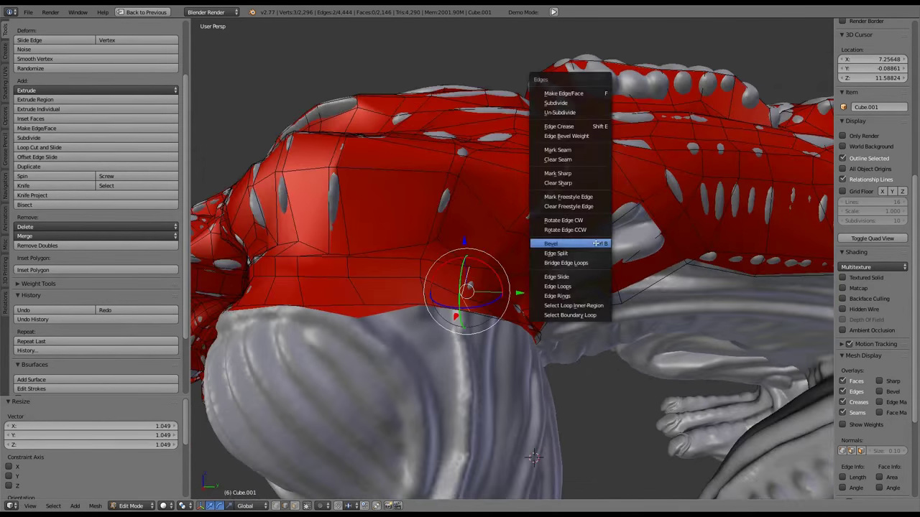
key(Escape)
middle_drag(542, 226, 437, 236)
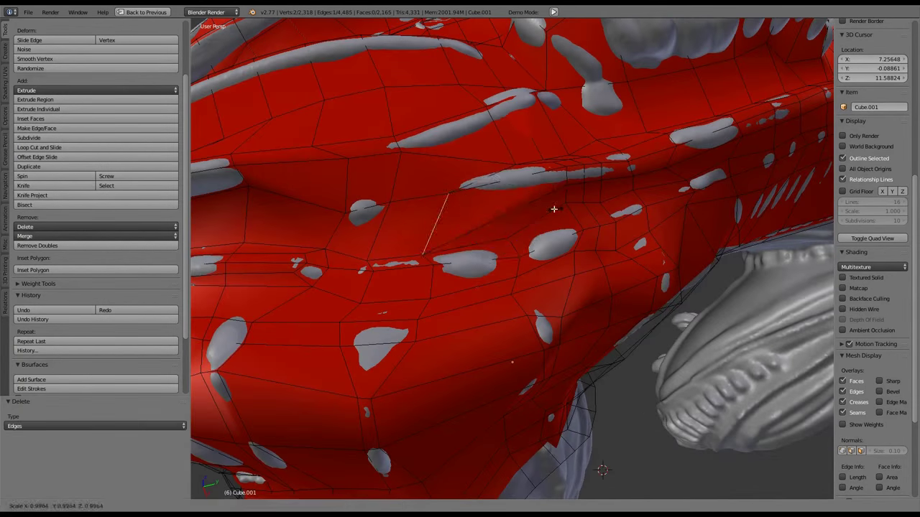
key(Escape)
middle_drag(553, 209, 474, 239)
key(g)
click(474, 240)
middle_drag(431, 261, 568, 283)
click(663, 229)
middle_drag(662, 229, 573, 232)
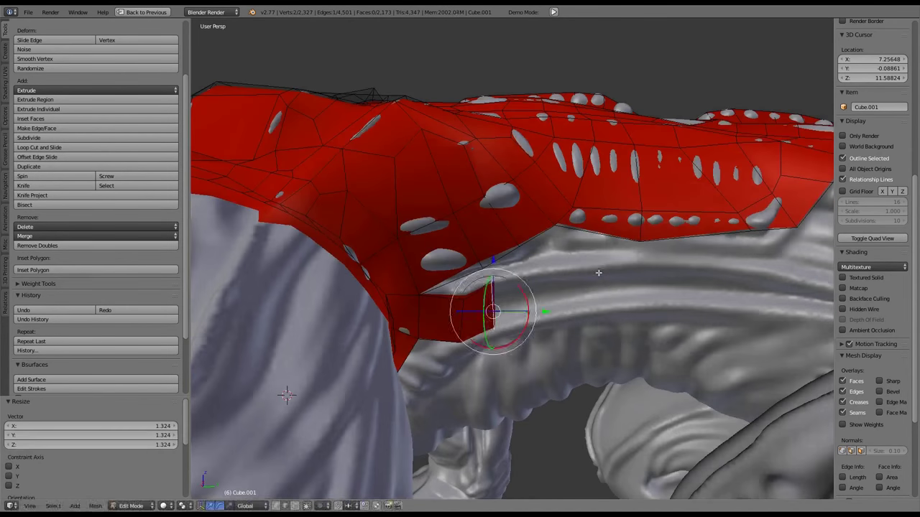
Start a red strip on the underside with extruded faces pushed onto the body with Shrink/Fatten
middle_drag(598, 272, 555, 271)
key(f)
key(e)
click(514, 289)
click(654, 288)
middle_drag(653, 288, 510, 366)
key(e)
click(545, 336)
middle_drag(546, 335, 596, 309)
key(alt+s)
click(605, 307)
Extrude two more rows along the underside strip, fill the gap and adjust its edge
key(e)
click(569, 246)
key(e)
click(597, 188)
key(f)
key(g)
click(613, 349)
middle_drag(614, 348, 550, 220)
key(s)
click(497, 232)
Extend the strip with scaled edges and fill a red face across the remaining gap
key(s)
click(558, 247)
key(s)
click(550, 220)
key(e)
click(620, 291)
middle_drag(620, 291, 608, 164)
key(s)
click(444, 202)
key(f)
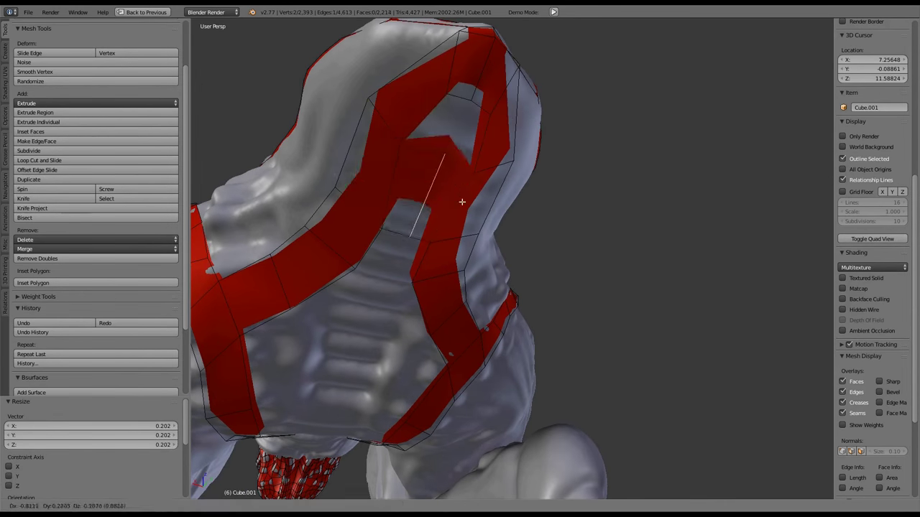
Extrude a patch of faces across the chest between the forelegs and smooth it
middle_drag(456, 202, 437, 155)
drag(293, 189, 302, 196)
middle_drag(302, 196, 306, 371)
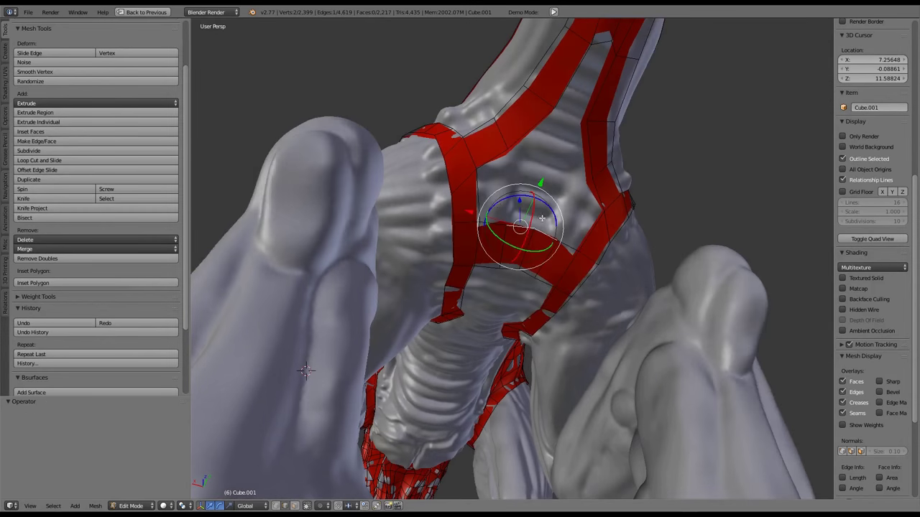
middle_drag(632, 212, 546, 122)
key(e)
click(535, 169)
key(e)
click(518, 144)
key(g)
click(548, 117)
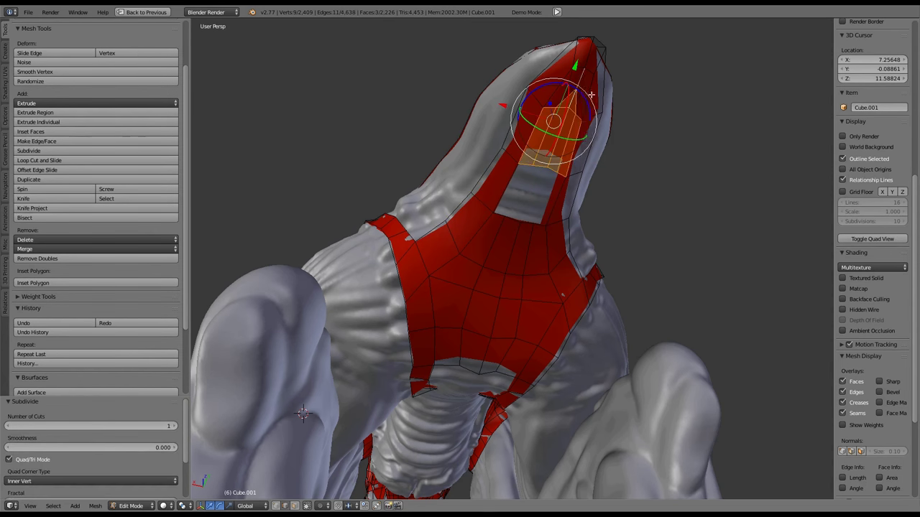
key(w)
click(618, 194)
middle_drag(550, 145, 564, 202)
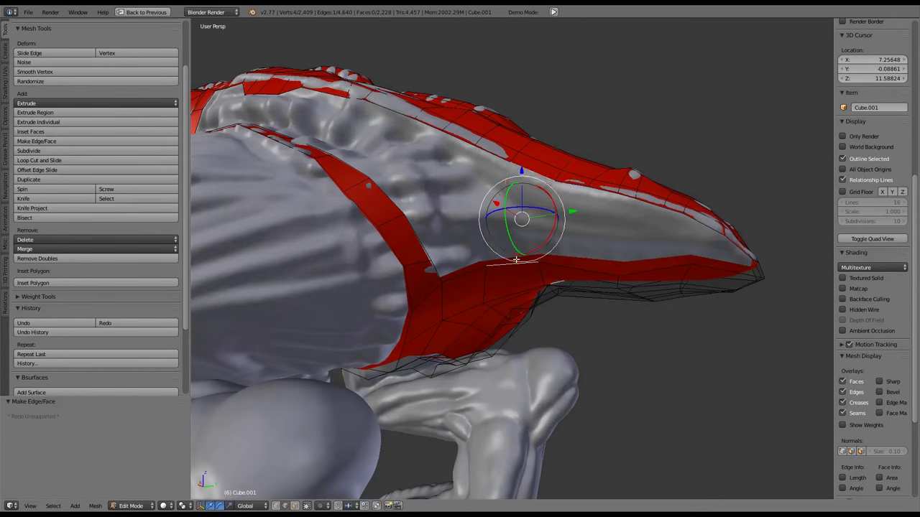
Scale the selected border down and fill a face, pushing it onto the creature's surface
key(s)
click(555, 291)
scroll(556, 291, down, 1)
key(f)
middle_drag(555, 291, 567, 212)
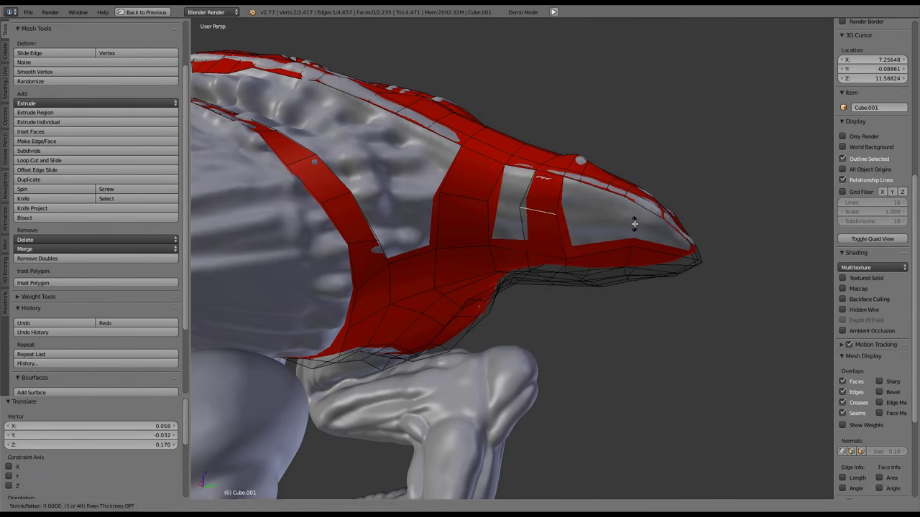
click(635, 224)
Fill the hole on the snout and reposition the neighbouring snout vertices
middle_drag(635, 223, 574, 208)
key(ctrl+e)
click(582, 70)
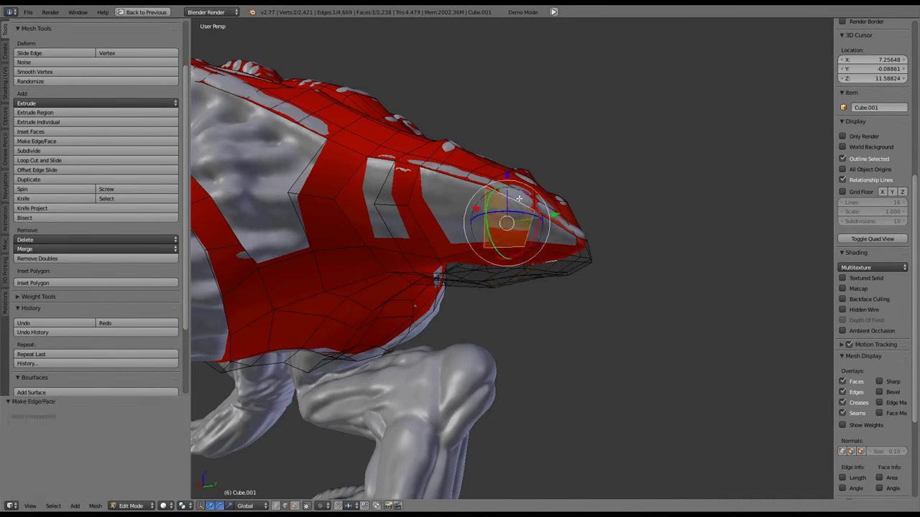
middle_drag(519, 198, 524, 257)
right_click(610, 217)
key(g)
click(523, 257)
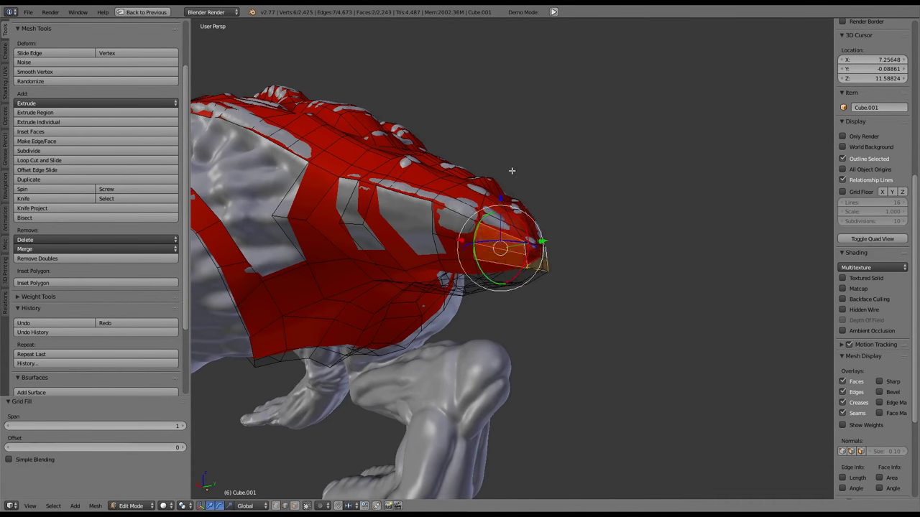
Grid-fill the remaining snout hole and subdivide edges at the mid-body gap
middle_drag(511, 171, 558, 215)
key(ctrl+f)
click(625, 180)
right_click(479, 198)
key(w)
click(479, 197)
Shrink an upper-body edge onto the surface and fill faces across the mid-body gap
right_click(558, 216)
key(alt+s)
click(559, 216)
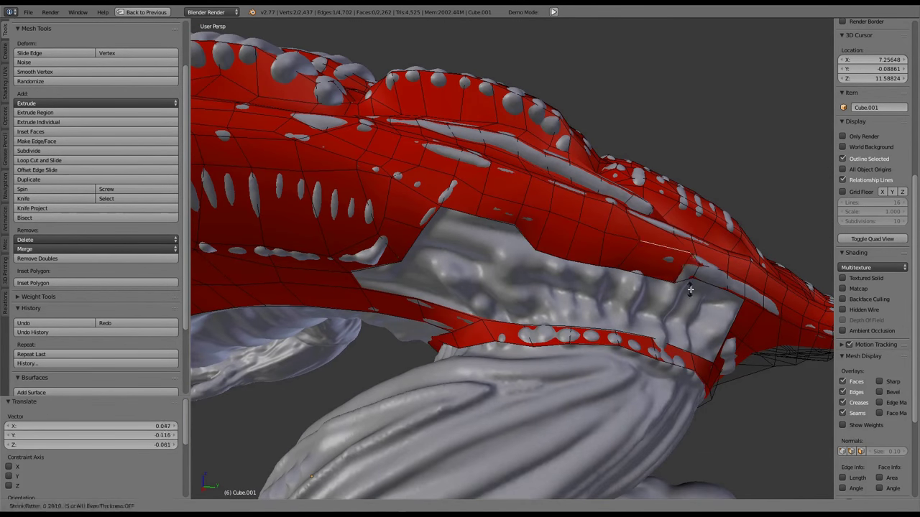
click(747, 310)
middle_drag(747, 310, 545, 232)
key(f)
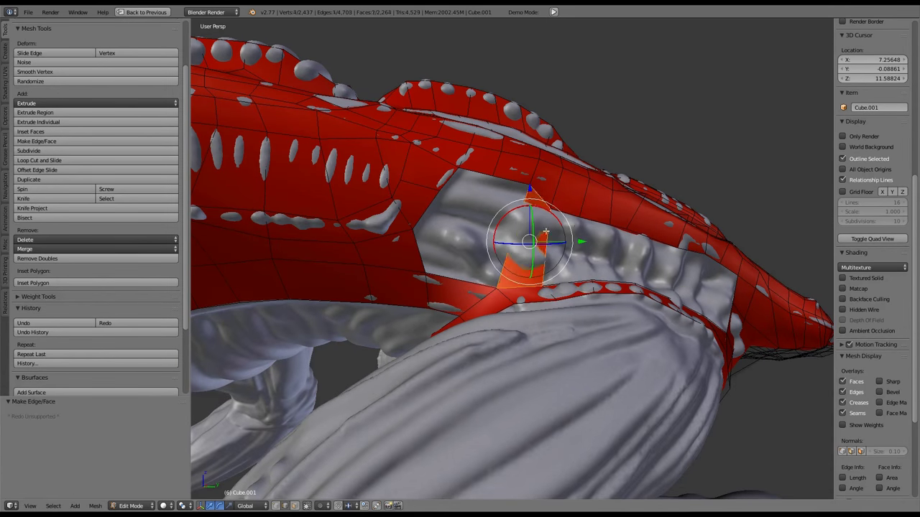
Bevel an edge into a face, grid-fill the hole border and shrink the new faces onto the body
key(ctrl+b)
click(562, 210)
click(648, 150)
middle_drag(649, 149, 585, 266)
key(ctrl+f)
key(Escape)
key(alt+s)
click(431, 204)
Move two vertices at the gap edge, fill new faces and push them onto the surface
middle_drag(431, 205, 546, 216)
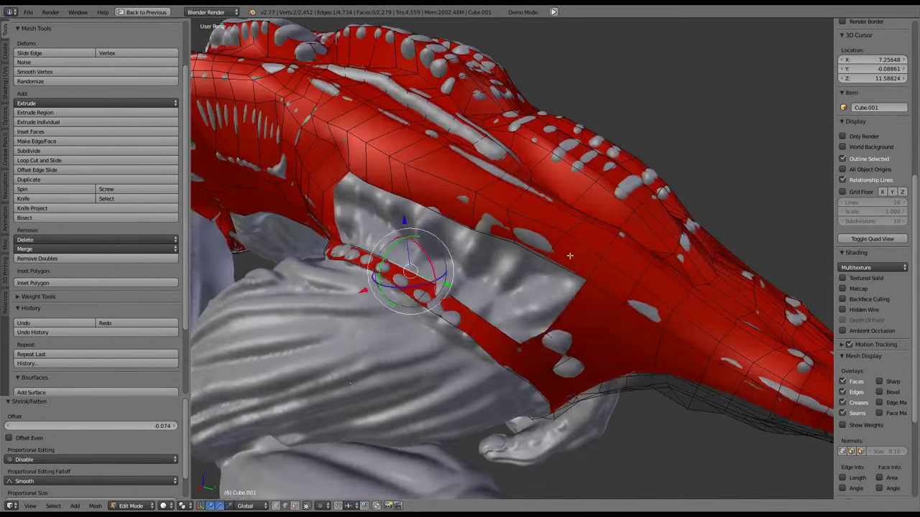
right_click(554, 241)
key(g)
middle_drag(571, 252, 511, 237)
key(ctrl+f)
key(alt+s)
click(511, 237)
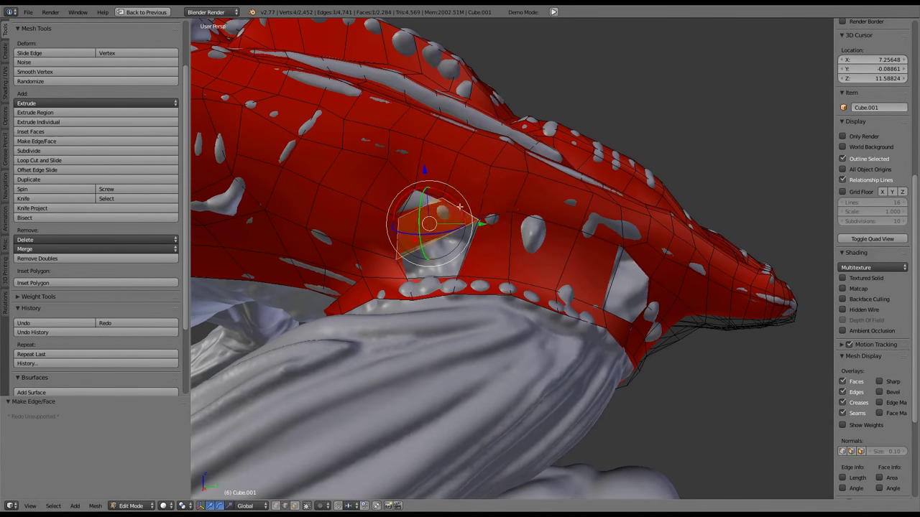
Fill faces across the flank hole, smooth them, and shrink the added face onto the body
key(f)
middle_drag(460, 208, 668, 252)
key(w)
click(463, 212)
key(f)
key(alt+s)
click(598, 290)
key(s)
Shrink a strip of faces along the ridge onto the creature's surface
alt+right_click(508, 289)
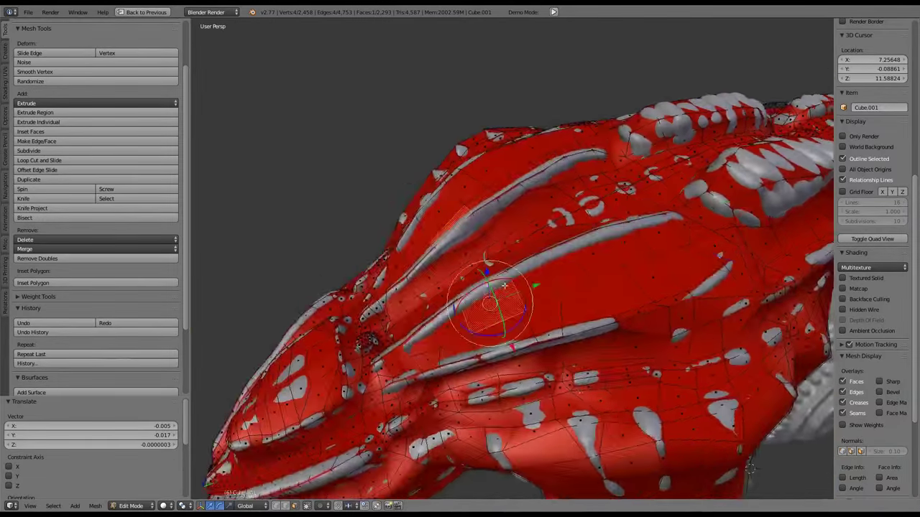
alt+right_click(668, 251)
key(alt+s)
click(719, 239)
middle_drag(720, 239, 697, 318)
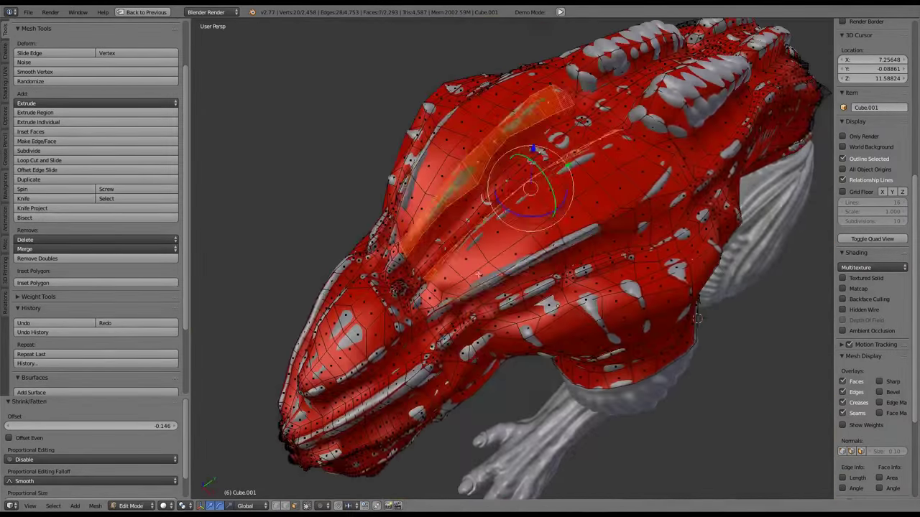
click(647, 251)
middle_drag(647, 251, 593, 192)
middle_drag(546, 253, 695, 191)
Snap a single vertex onto the surface, move it, then extrude the region and subdivide its edges
key(Tab)
key(Tab)
key(alt+s)
click(726, 288)
key(g)
key(e)
click(740, 152)
Subdivide the selected edges beside the hind leg, then undo and retry the fill
key(w)
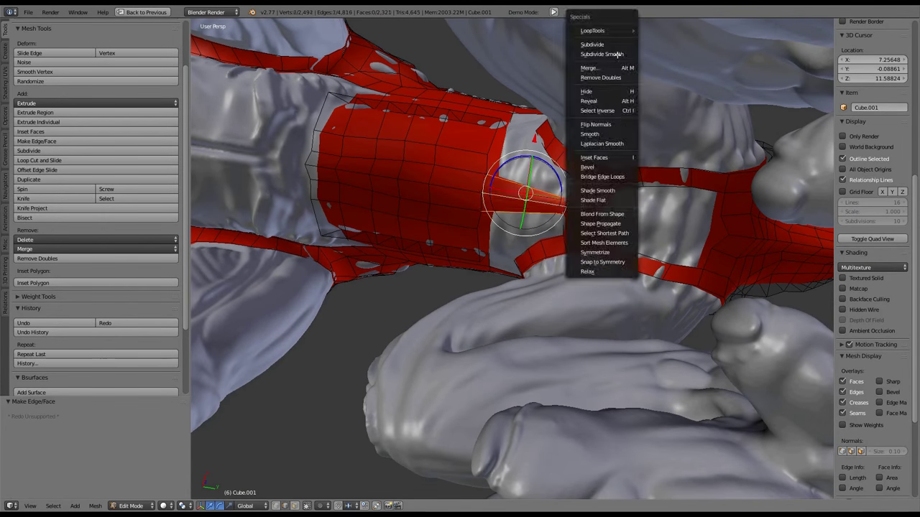
click(596, 43)
middle_drag(626, 238, 715, 197)
key(ctrl+z)
key(w)
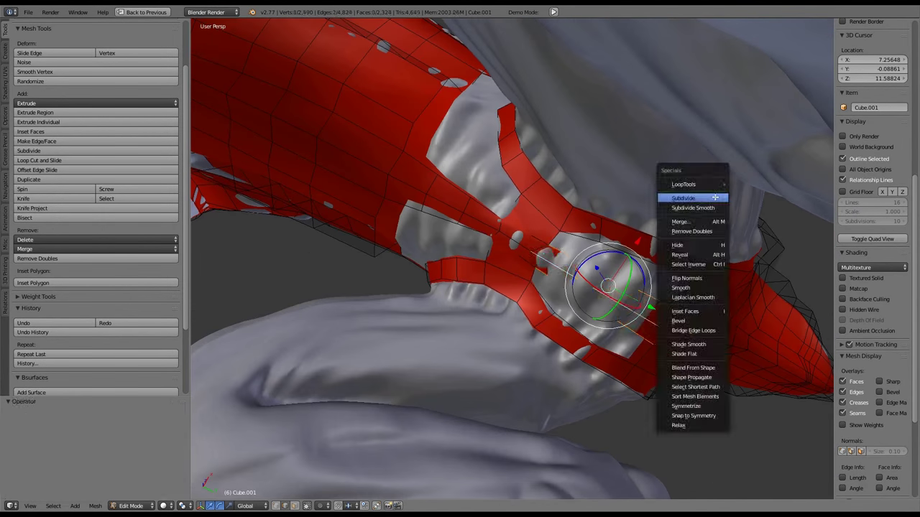
key(ctrl+z)
middle_drag(671, 267, 702, 237)
Smooth the selected vertices around the hip gap
key(f)
key(w)
key(Escape)
key(w)
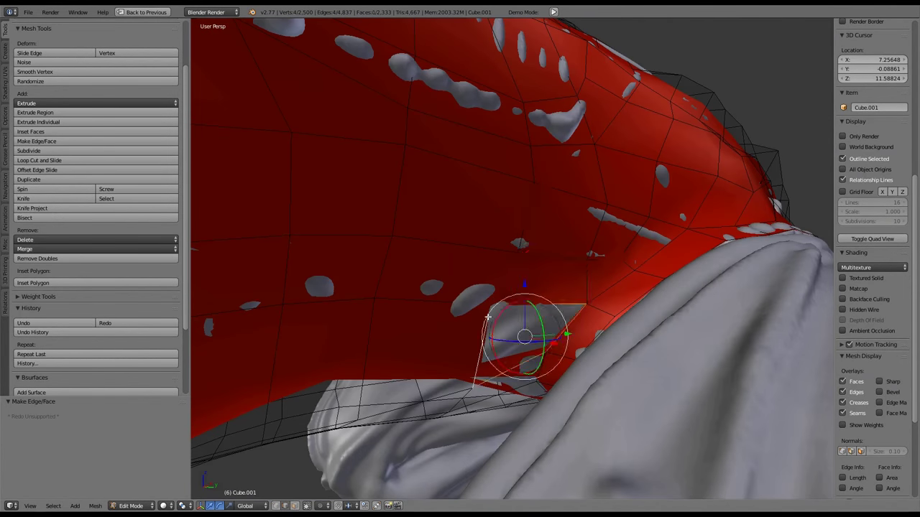
key(w)
click(503, 302)
middle_drag(503, 301, 595, 172)
middle_drag(582, 205, 606, 185)
Extrude the selected region in place and fill a face between the chosen vertices
key(e)
right_click(724, 122)
key(f)
key(f)
key(ctrl+e)
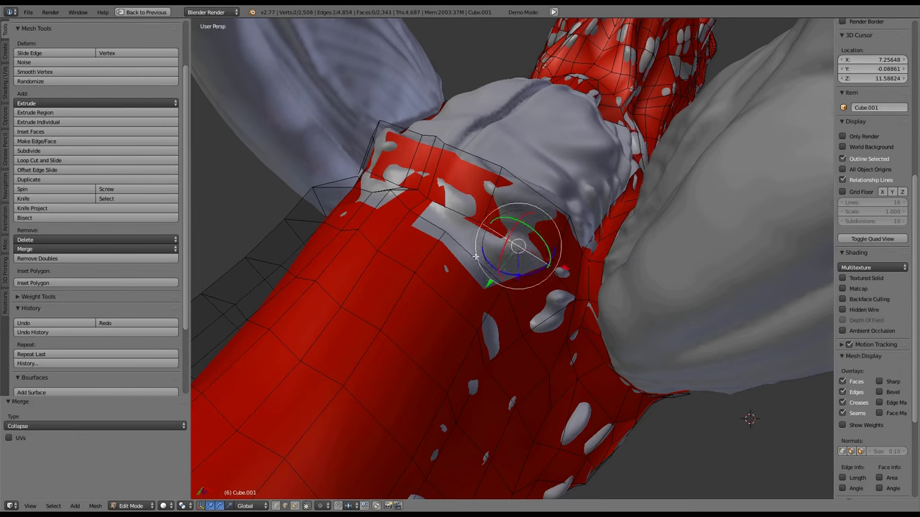
middle_drag(476, 255, 504, 265)
Extrude faces downward, fill the gap, and shrink them onto the chest surface
key(e)
key(f)
key(alt+s)
click(431, 235)
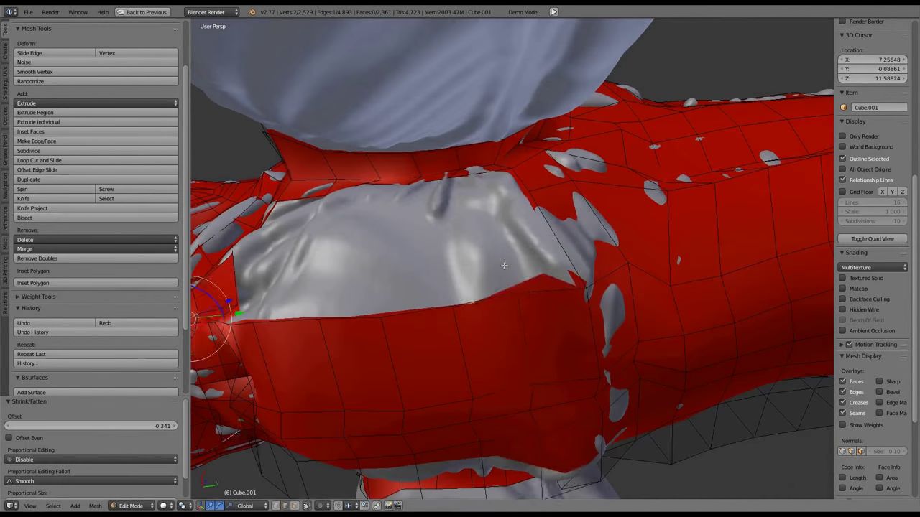
click(464, 332)
middle_drag(463, 332, 544, 185)
Extrude the selected edge into a new face and rotate it to follow the body
key(e)
click(532, 297)
key(r)
right_drag(545, 185, 546, 188)
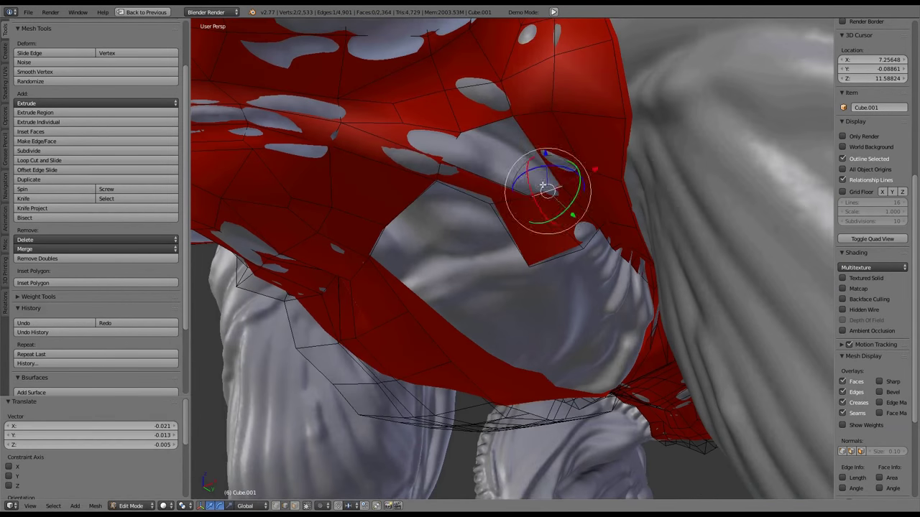
middle_drag(483, 165, 561, 215)
right_drag(561, 216, 563, 218)
middle_drag(563, 217, 398, 230)
Fill another face across the hip gap and scale the selection down
key(f)
middle_drag(541, 203, 464, 175)
middle_drag(515, 141, 675, 338)
key(g)
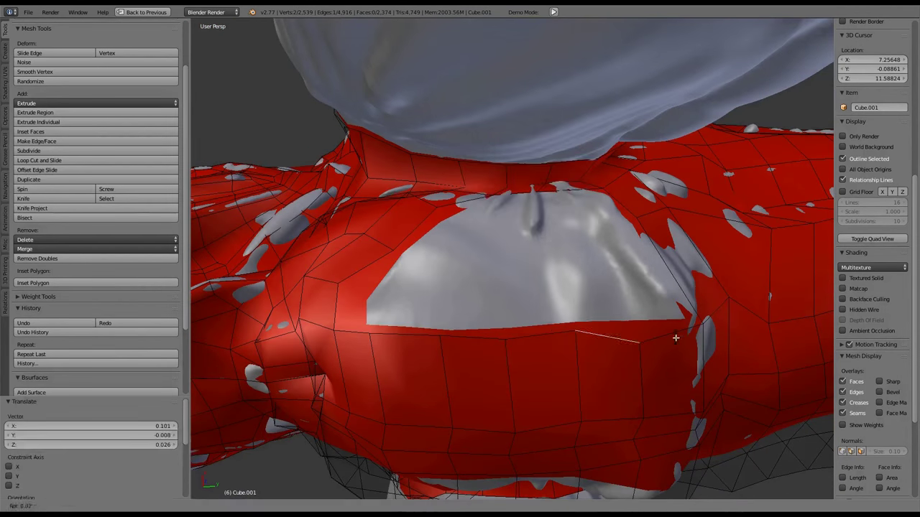
right_click(603, 280)
middle_drag(604, 281, 517, 241)
key(s)
click(517, 240)
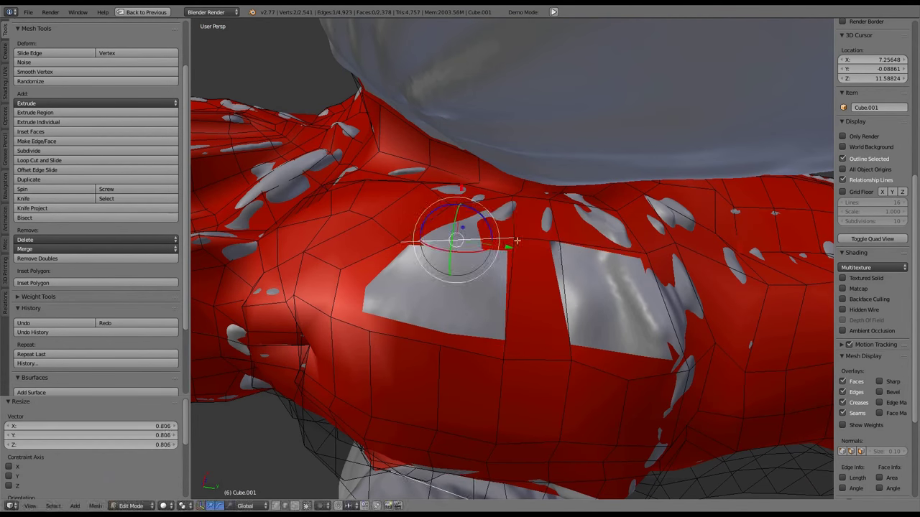
Rotate the selected face into alignment and scale it
middle_drag(681, 253, 556, 151)
key(r)
click(574, 216)
middle_drag(645, 256, 587, 237)
key(s)
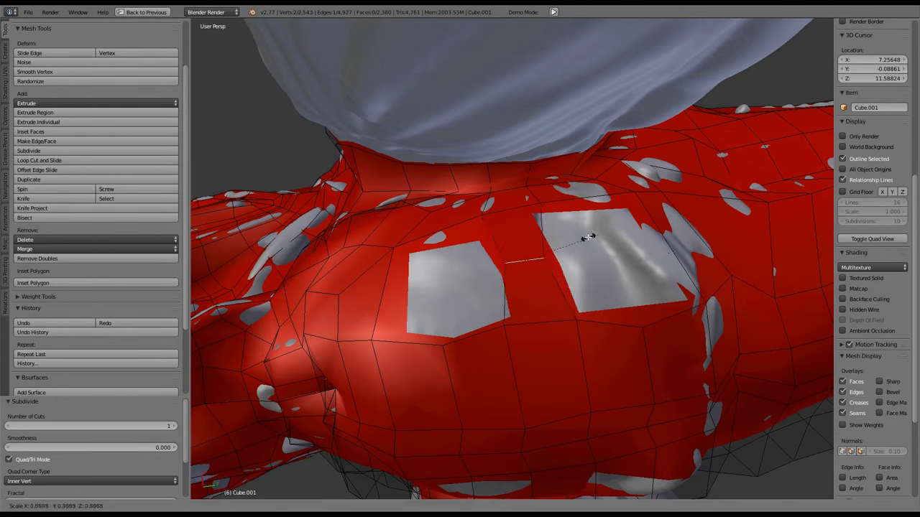
middle_drag(493, 296, 596, 241)
Subdivide the selected edges and move the new vertices into place
key(w)
click(597, 302)
middle_drag(596, 302, 645, 265)
key(g)
click(632, 273)
click(669, 208)
middle_drag(669, 208, 496, 274)
Nudge the selection slightly to tighten the patch over the hip
key(Tab)
key(Tab)
scroll(573, 175, down, 5)
scroll(610, 137, up, 3)
key(g)
click(399, 367)
scroll(532, 273, down, 4)
key(Tab)
key(Tab)
scroll(547, 180, up, 4)
Move the selection along the X axis and pick two vertices on the edge toward the foreleg shoulder
key(g)
key(x)
click(407, 341)
key(g)
click(495, 274)
scroll(573, 223, down, 3)
middle_drag(574, 222, 610, 345)
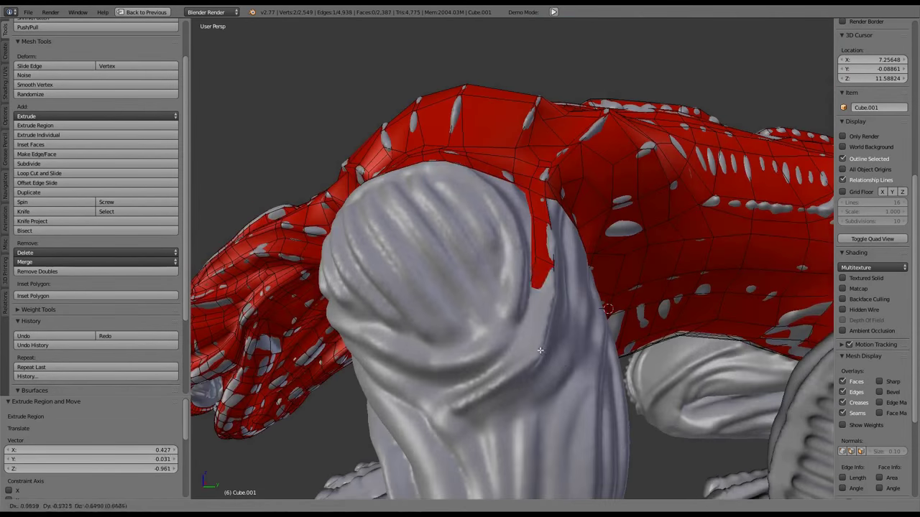
Extrude and scale a new edge from the hip border of the red mesh
key(e)
click(618, 374)
scroll(618, 373, up, 2)
key(s)
middle_drag(592, 317, 675, 280)
Move and rotate the new red strip so it follows the leg
key(e)
click(675, 265)
key(r)
click(632, 259)
middle_drag(632, 259, 615, 274)
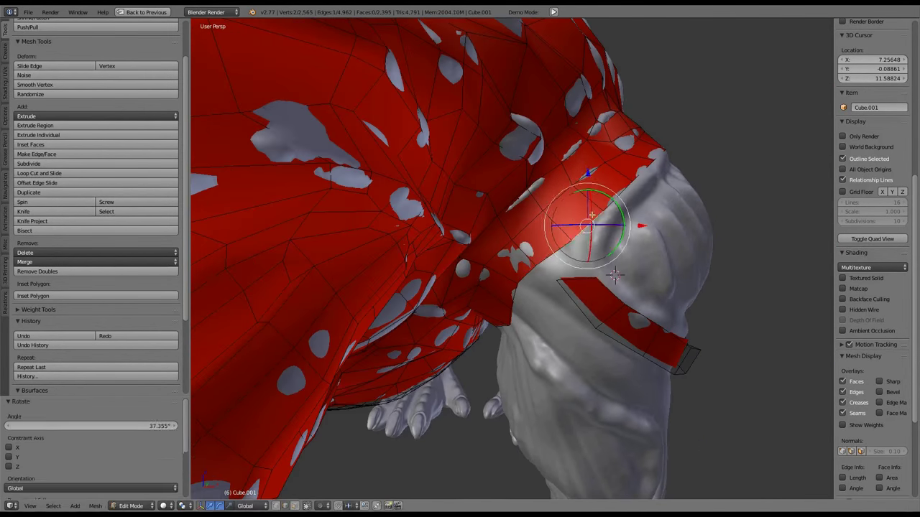
click(673, 219)
middle_drag(673, 220, 667, 215)
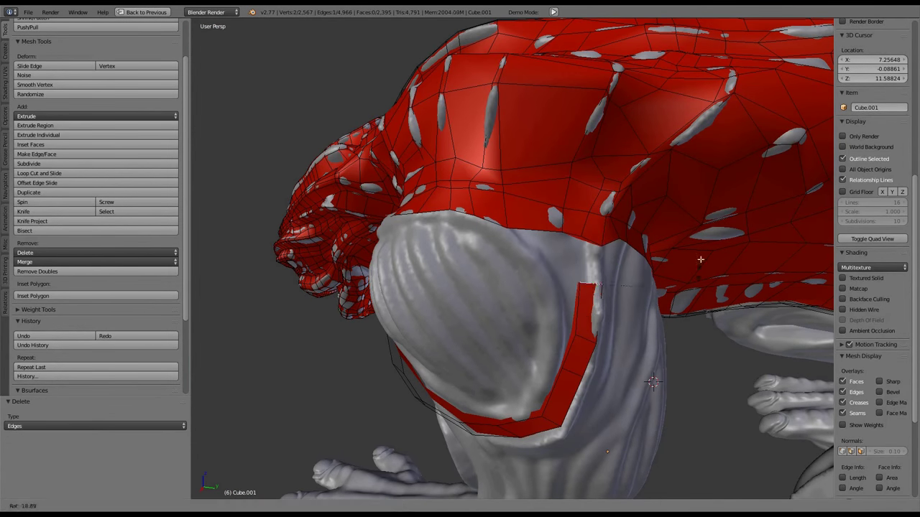
Rotate the new vertices onto the surface and fill the first hip gap with a face
middle_drag(566, 260, 496, 309)
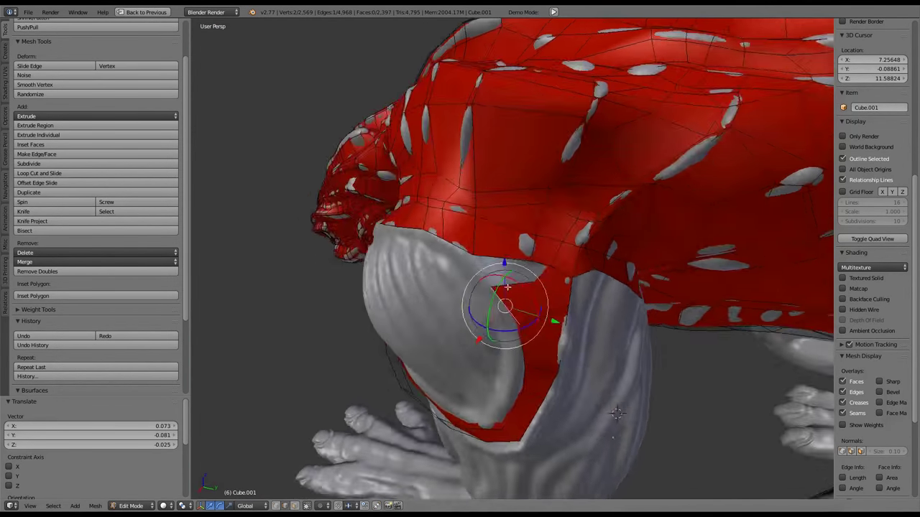
key(r)
click(580, 271)
middle_drag(579, 271, 532, 274)
key(e)
key(alt+s)
click(639, 245)
key(f)
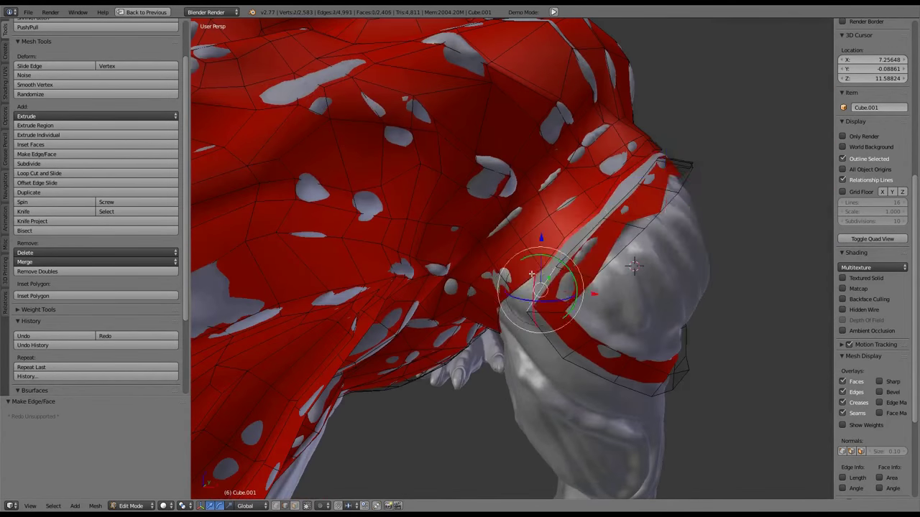
Extrude and slightly scale new edges along the hip border
middle_drag(707, 98, 648, 229)
key(e)
key(s)
click(600, 247)
click(631, 237)
key(e)
click(639, 232)
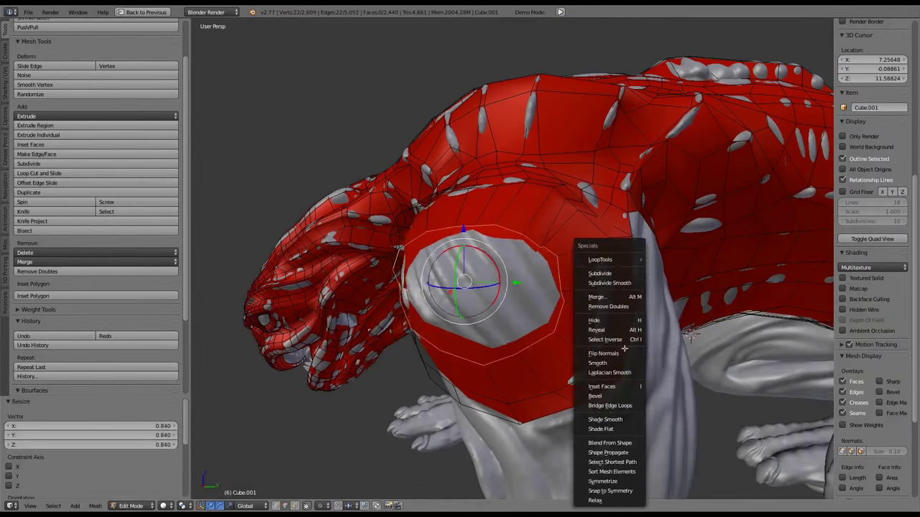
Flip the new faces' normals, shrink and smooth vertices onto the sculpt, and fill the gap
click(602, 353)
middle_drag(602, 352, 678, 198)
key(alt+s)
click(702, 209)
key(w)
click(582, 219)
key(f)
Add a loop cut across the hip faces and fill the remaining hole
key(w)
key(ctrl+r)
click(511, 268)
middle_drag(554, 250, 513, 225)
key(f)
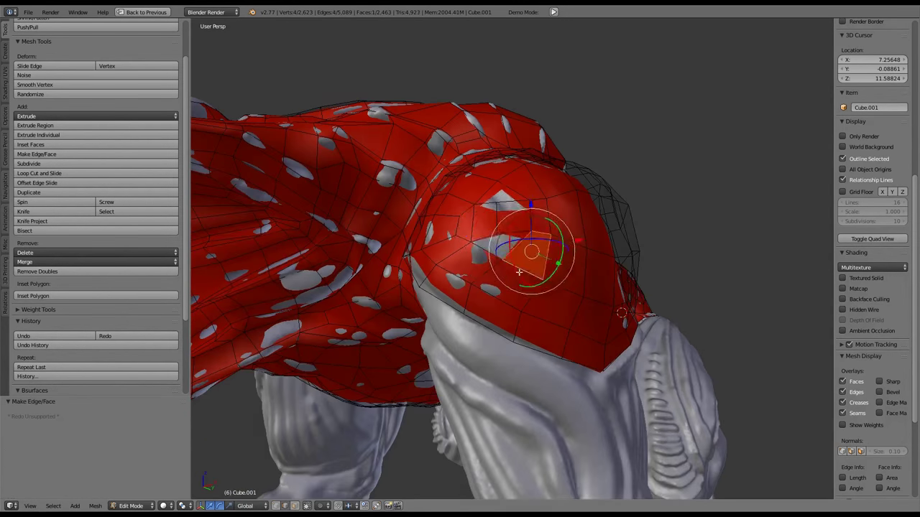
Shrink the back vertices onto the sculpt and extrude a strip down the thigh
middle_drag(602, 204, 514, 215)
key(alt+s)
click(518, 224)
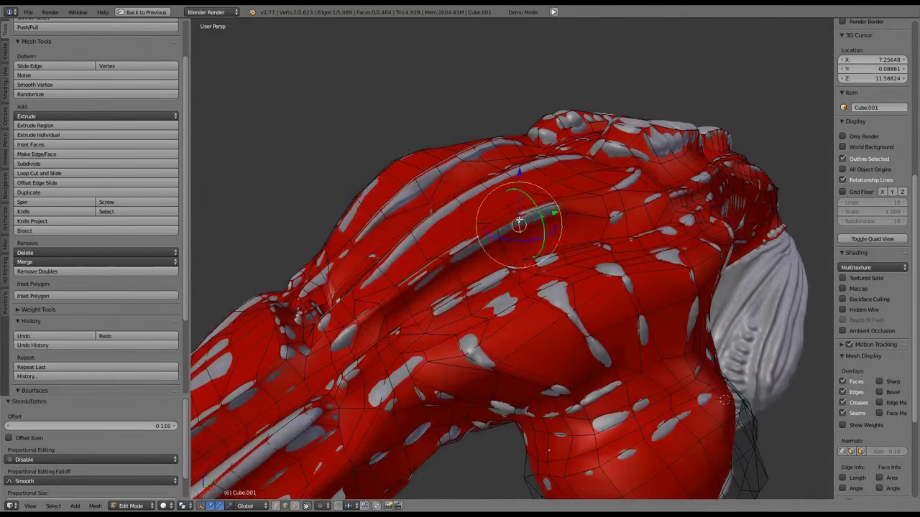
middle_drag(475, 262, 616, 358)
key(s)
click(503, 248)
key(e)
click(520, 201)
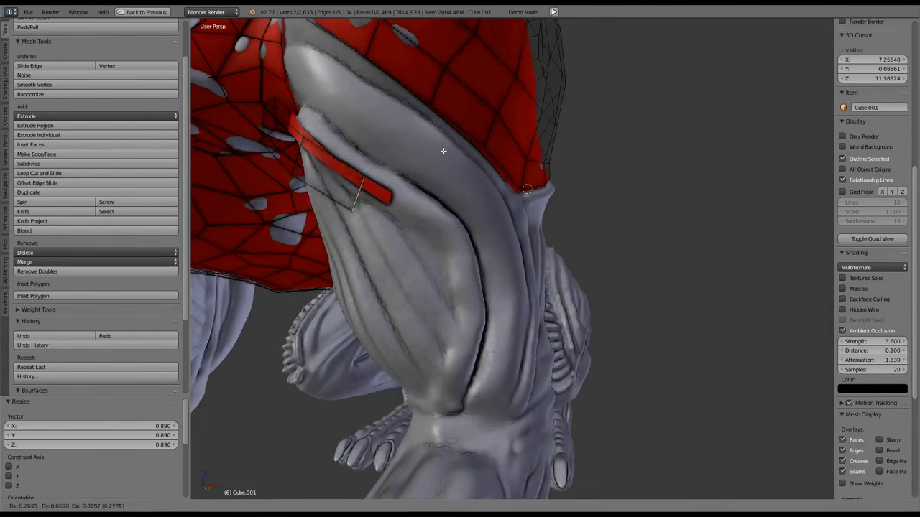
Extend the thigh strip further down and rotate its end edge around the leg
click(443, 151)
middle_drag(443, 151, 486, 273)
key(e)
click(503, 194)
key(e)
click(538, 242)
key(r)
click(534, 230)
middle_drag(534, 230, 517, 244)
key(g)
click(506, 233)
click(506, 231)
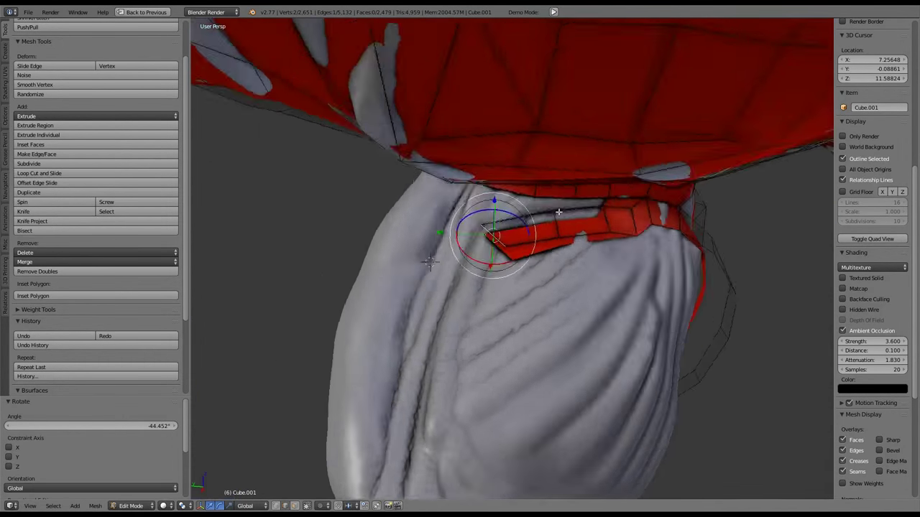
Extrude and angle two more strip segments around the thigh
key(e)
click(503, 302)
key(r)
click(518, 287)
middle_drag(517, 287, 590, 246)
click(565, 328)
key(e)
click(503, 309)
middle_drag(503, 309, 413, 286)
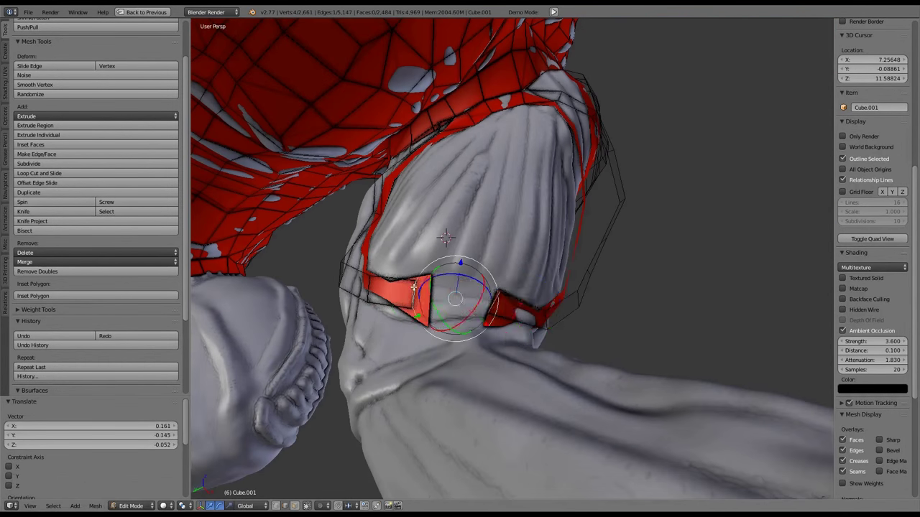
click(558, 334)
Select the band edge by shortest path and apply Smooth Vertex to it
ctrl+right_click(589, 179)
middle_drag(589, 180, 527, 101)
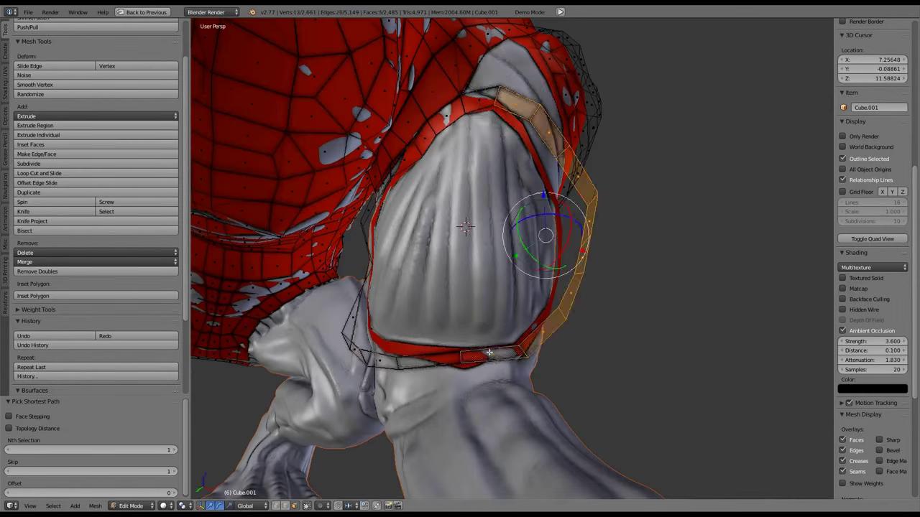
middle_drag(489, 352, 431, 216)
ctrl+right_click(391, 186)
key(w)
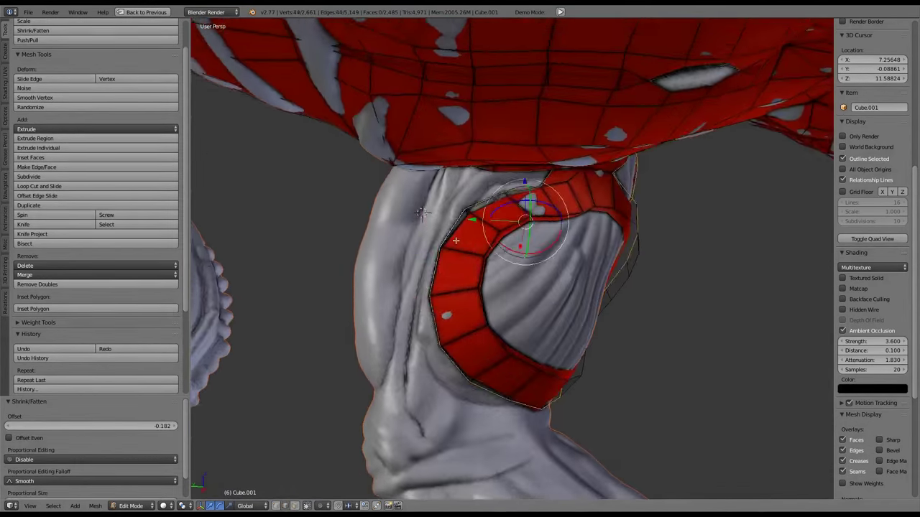
key(w)
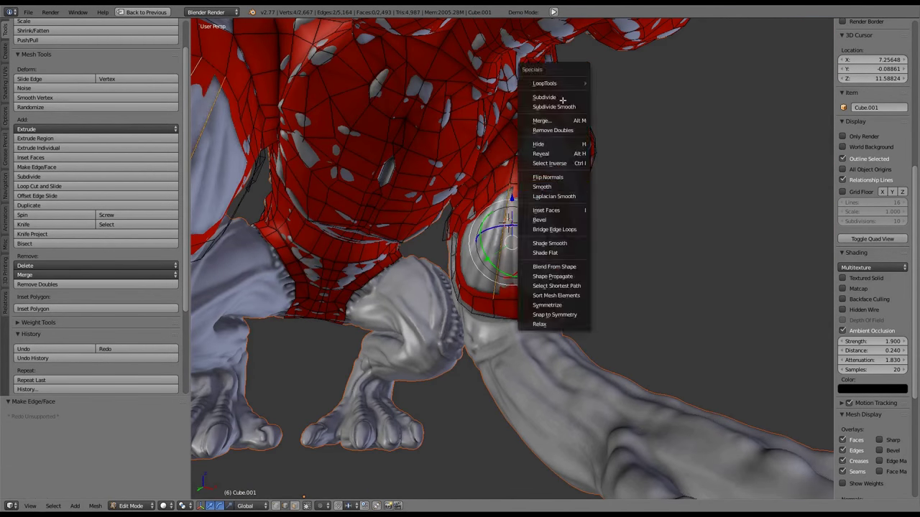
click(562, 100)
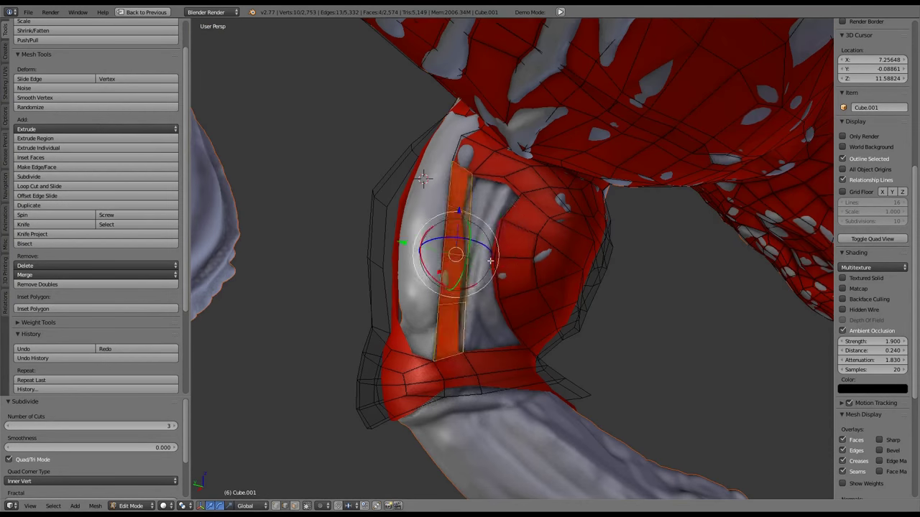
Grid-fill the leg openings, make a face and subdivide the selected strip
click(536, 196)
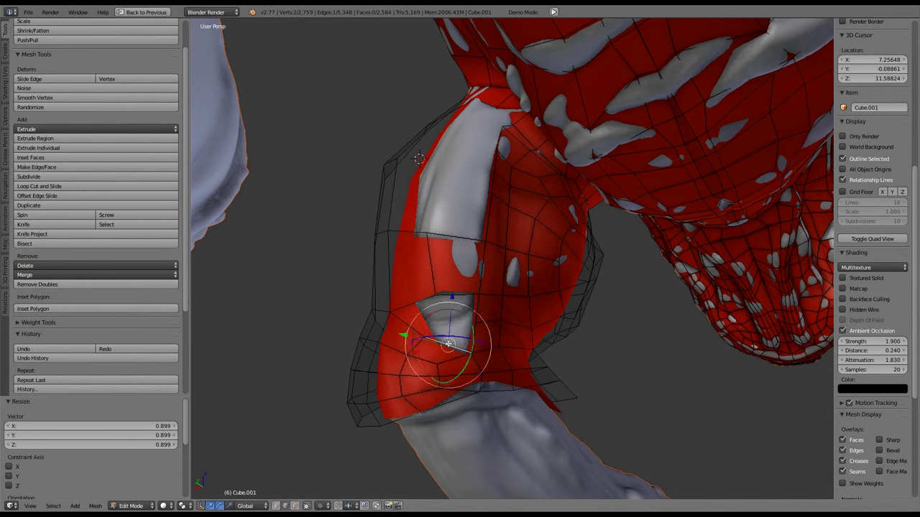
key(f)
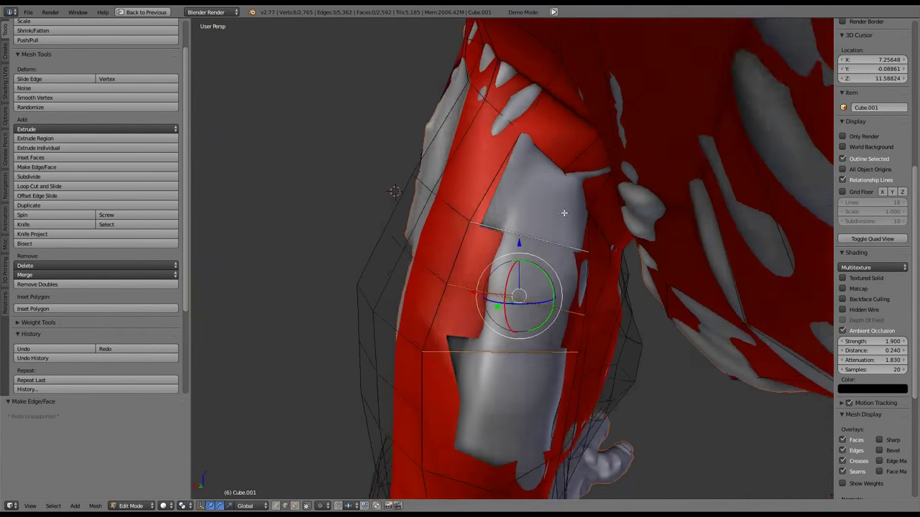
click(29, 176)
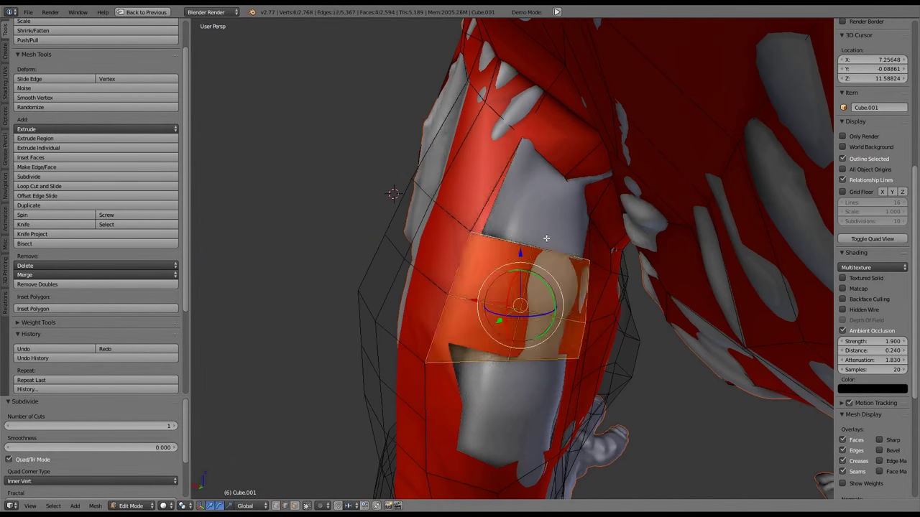
click(476, 281)
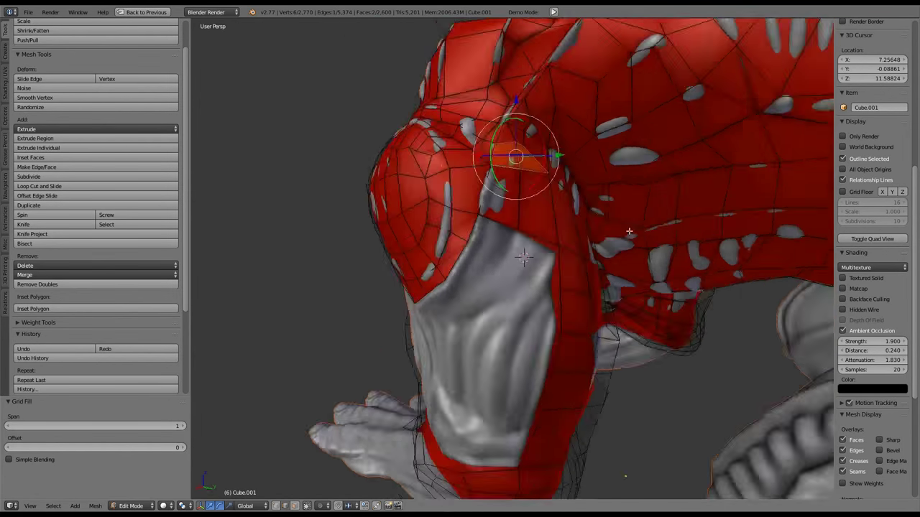
key(Tab)
key(Tab)
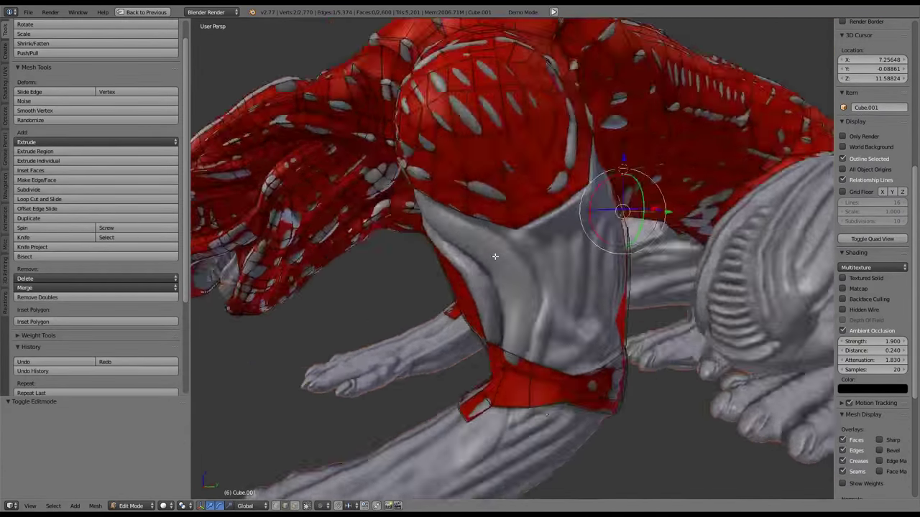
Move and rotate vertices and grid-fill the next openings on the leg
key(g)
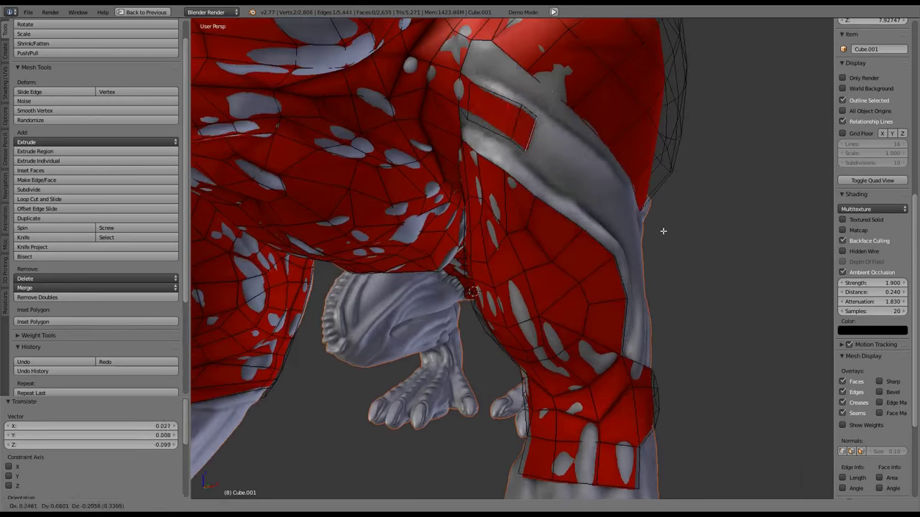
click(663, 231)
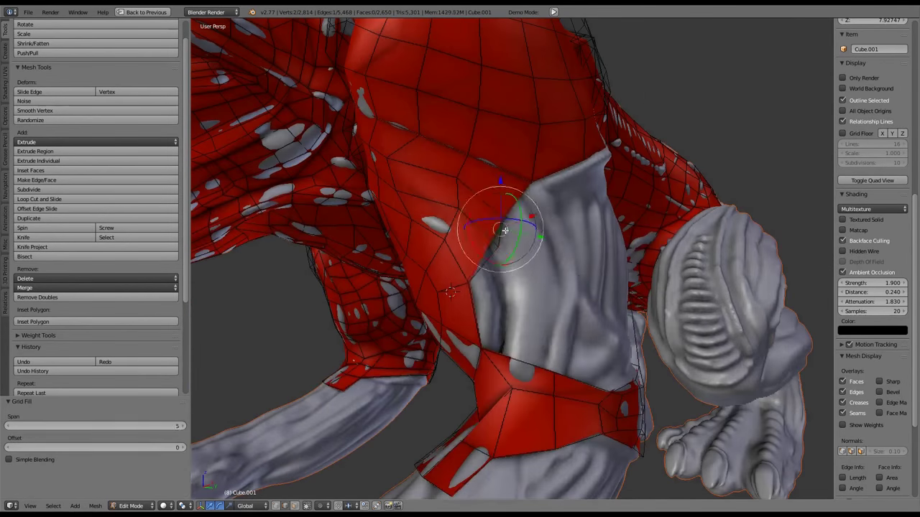
key(ctrl+f)
click(604, 237)
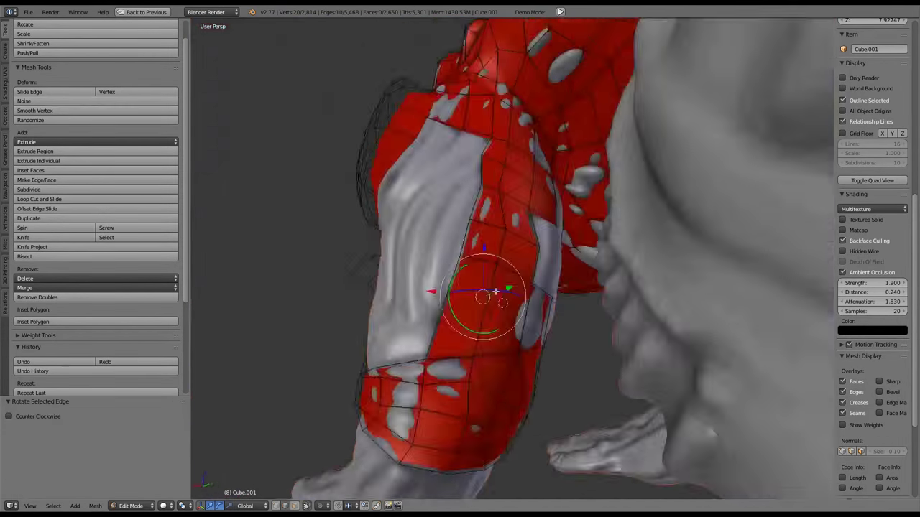
key(r)
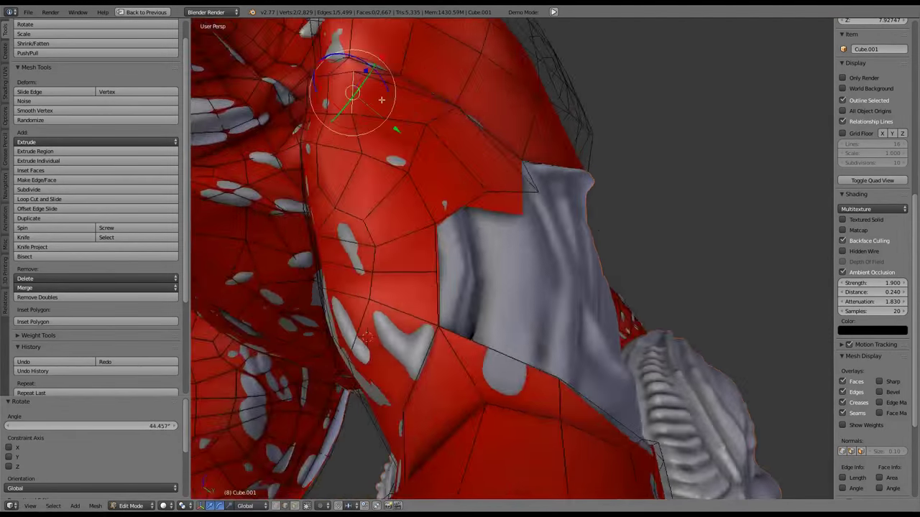
key(ctrl+f)
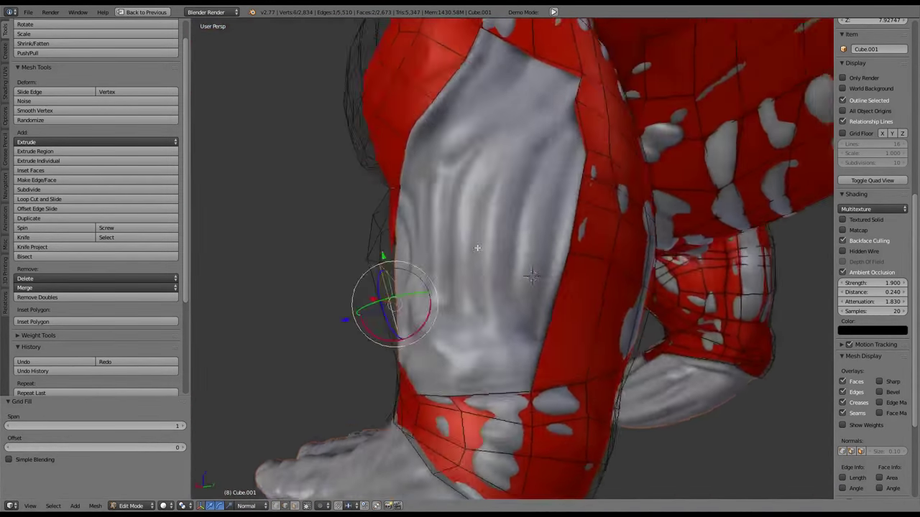
Slide, scale and shrink leg vertices onto the sculpt, fill a face and subdivide it
ctrl+click(505, 250)
key(g)
key(g)
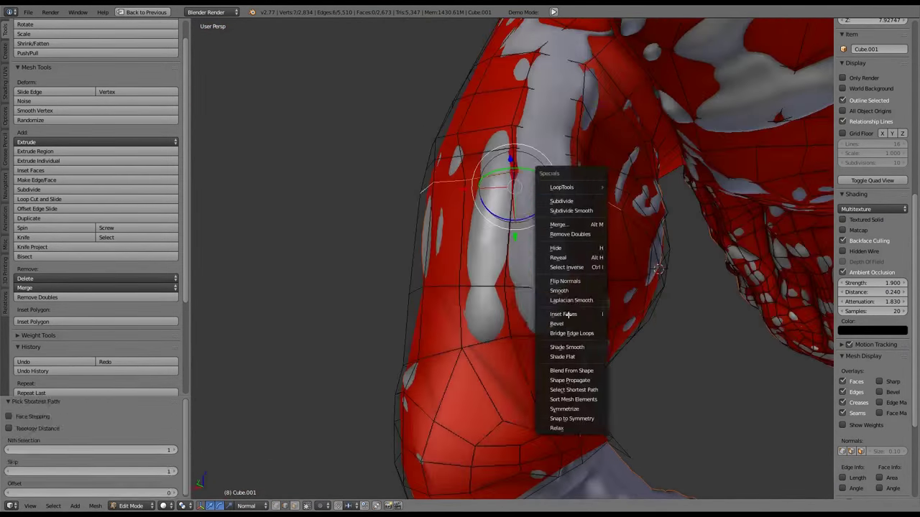
key(s)
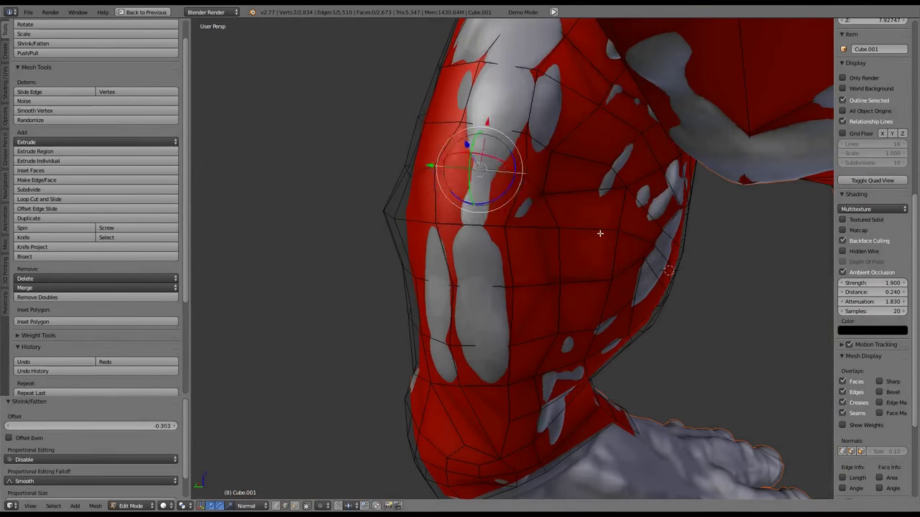
key(alt+s)
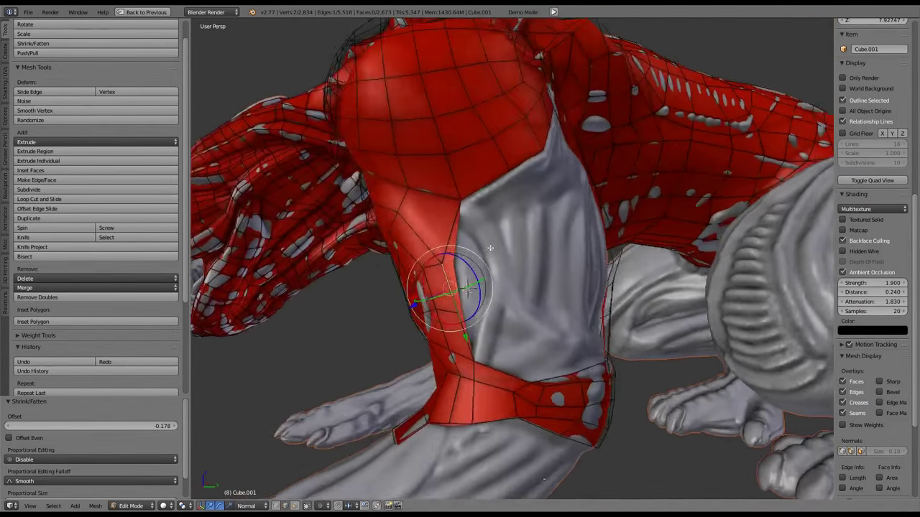
key(f)
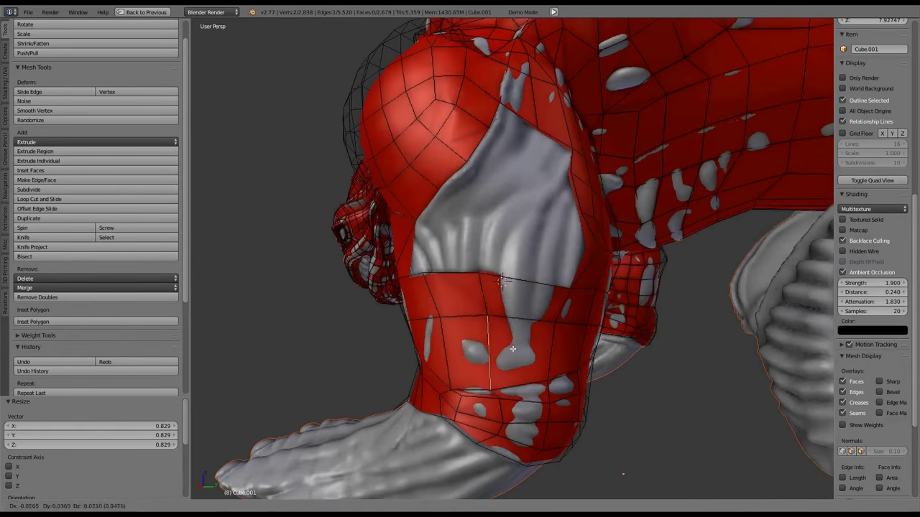
key(r)
key(r)
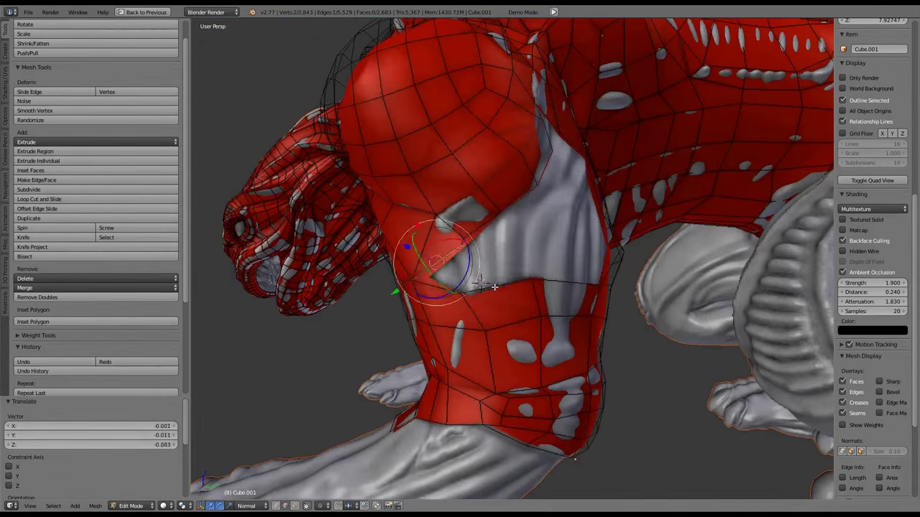
key(w)
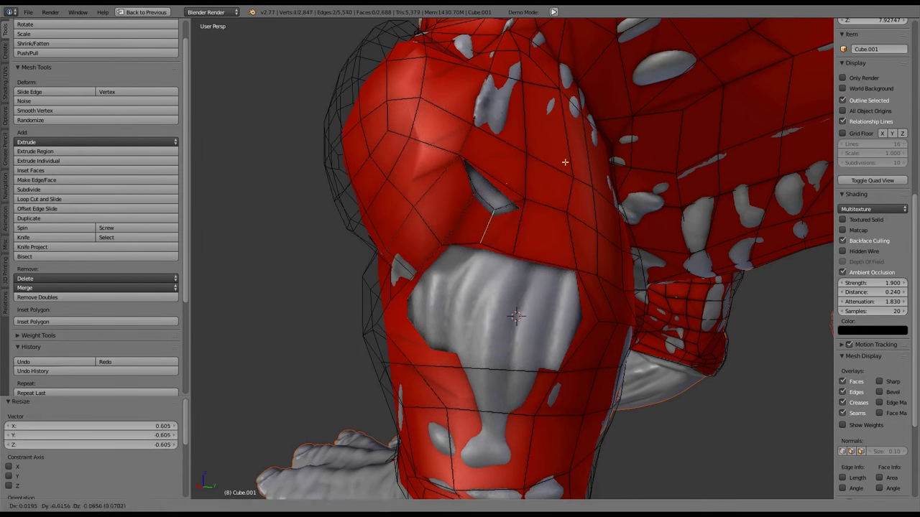
Close the knee gaps with faces, mark the knee ring as a seam, then smooth and shrink it
key(f)
key(e)
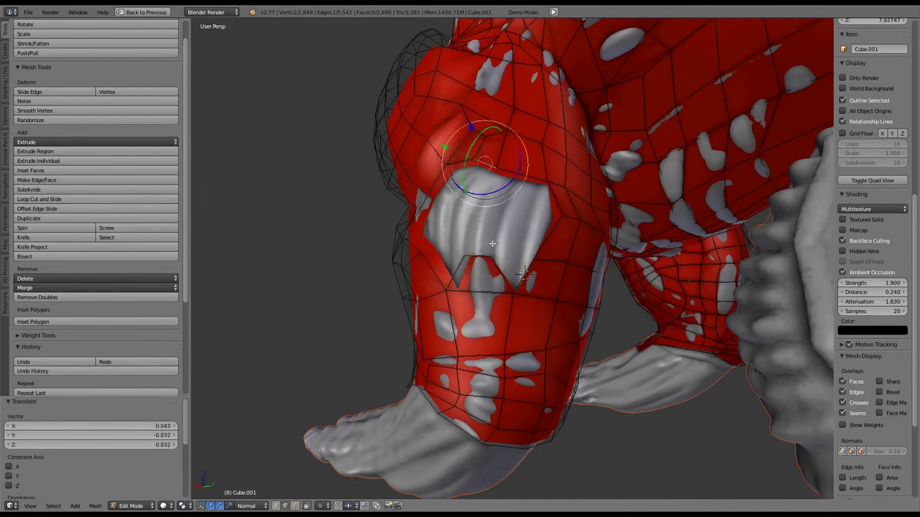
key(w)
key(f)
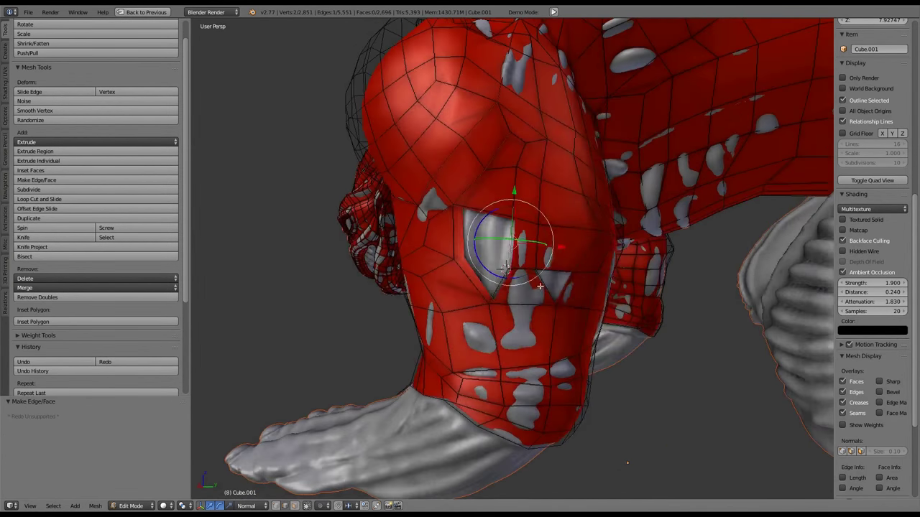
key(f)
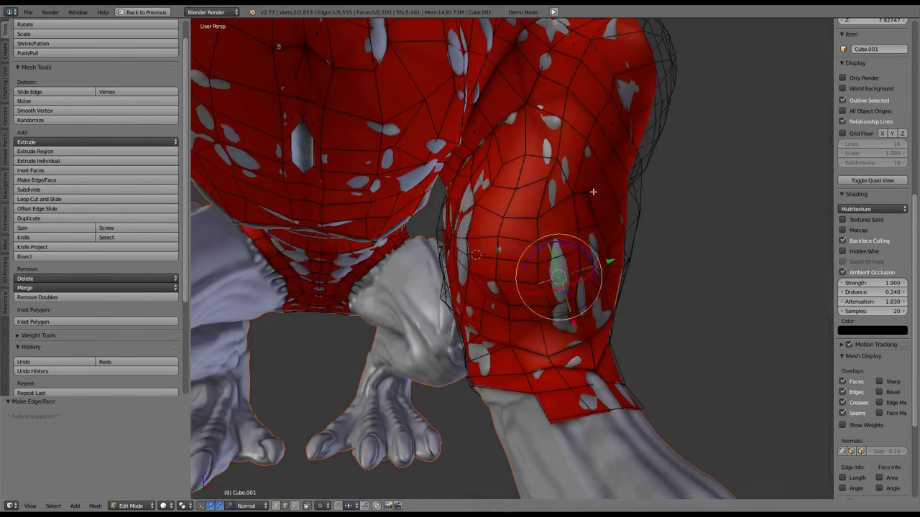
key(ctrl+e)
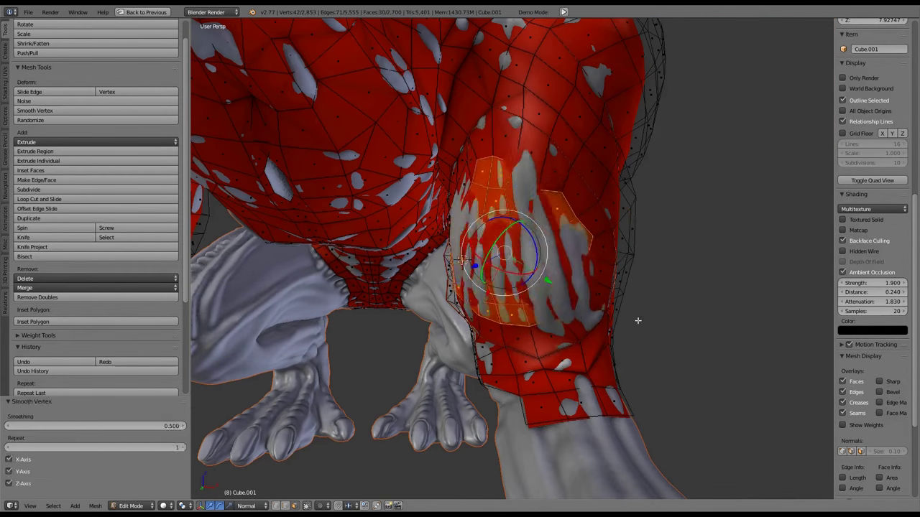
key(w)
key(alt+s)
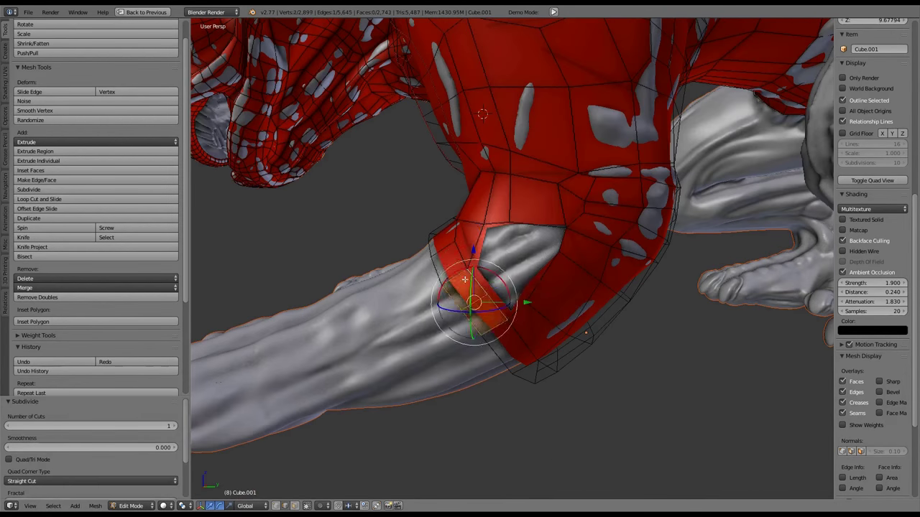
Scale, bevel and shrink the leg loop into a ring around the ankle
key(s)
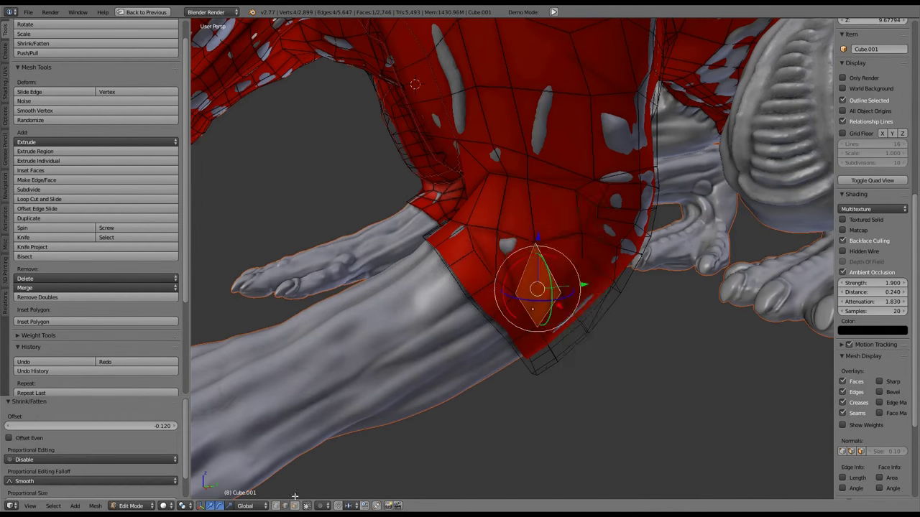
key(ctrl+b)
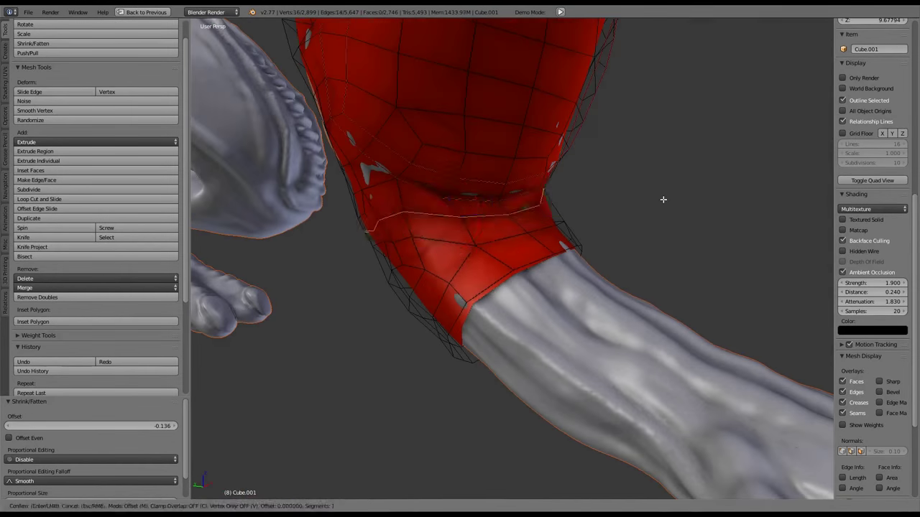
key(alt+s)
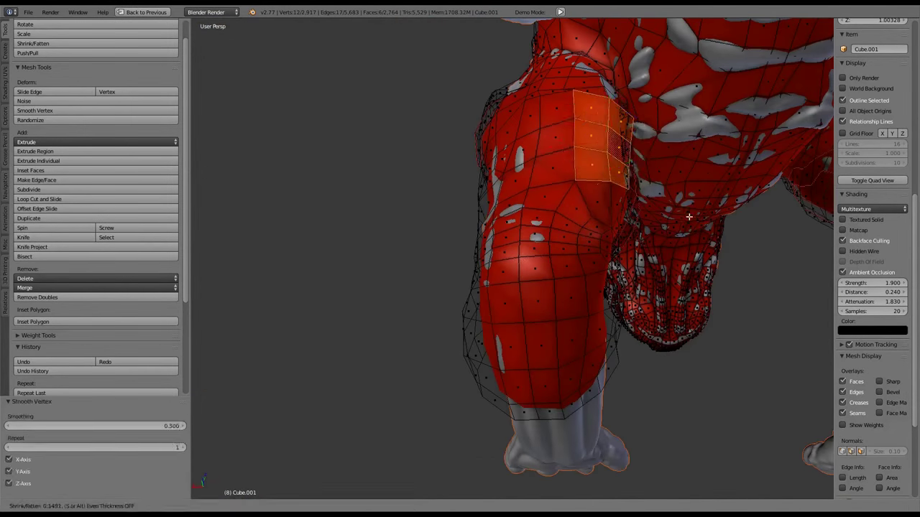
key(Tab)
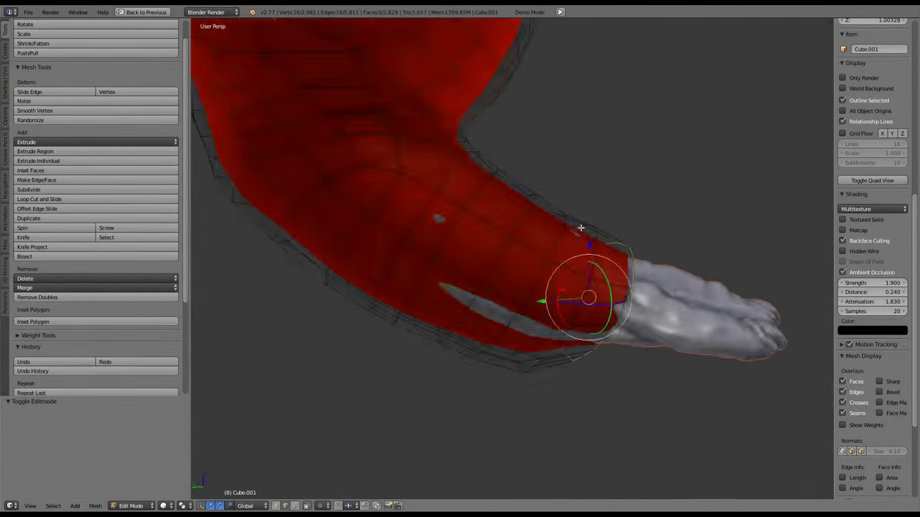
key(r)
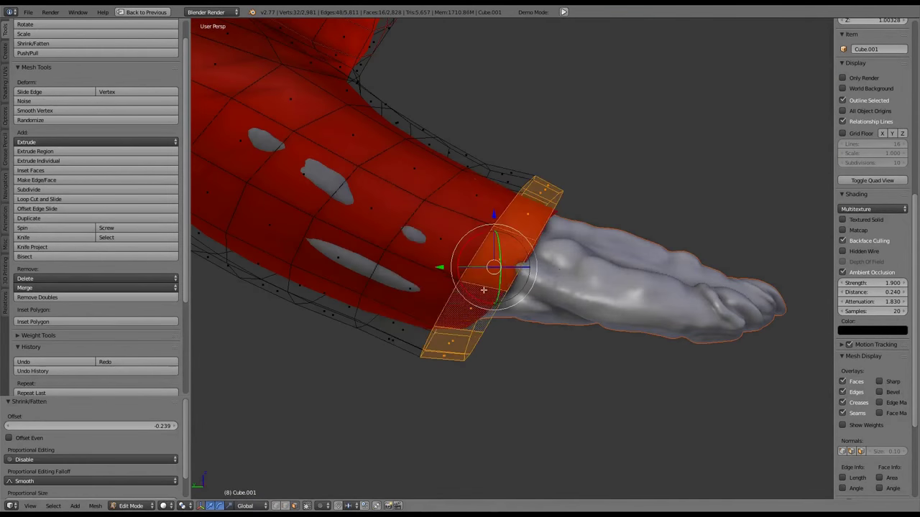
key(Tab)
key(Tab)
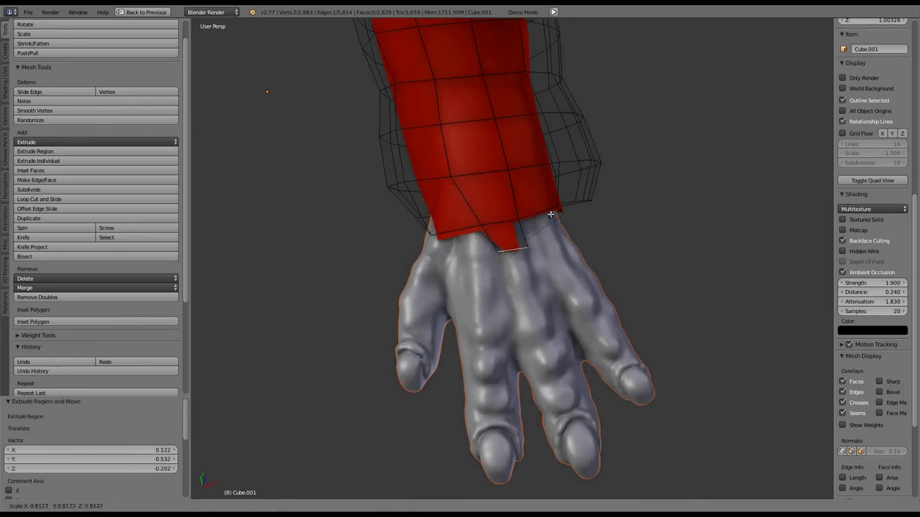
click(550, 214)
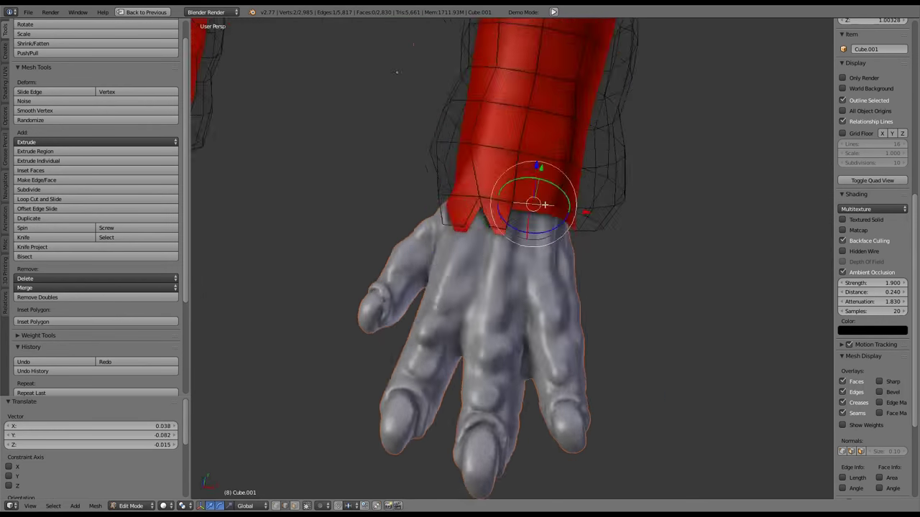
key(Tab)
key(Tab)
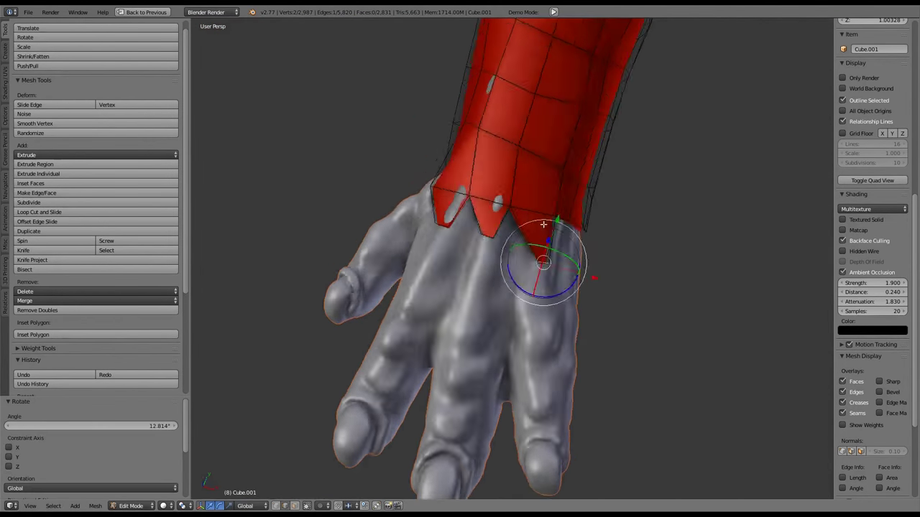
Extrude a strip of faces down the first toe, scaling its end
key(e)
click(579, 325)
middle_drag(580, 325, 510, 131)
key(s)
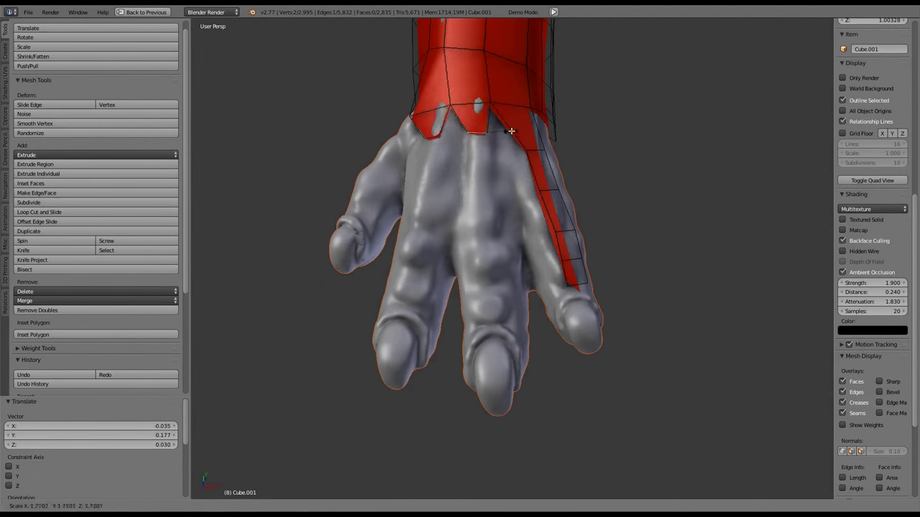
middle_drag(525, 216, 546, 194)
key(e)
click(513, 141)
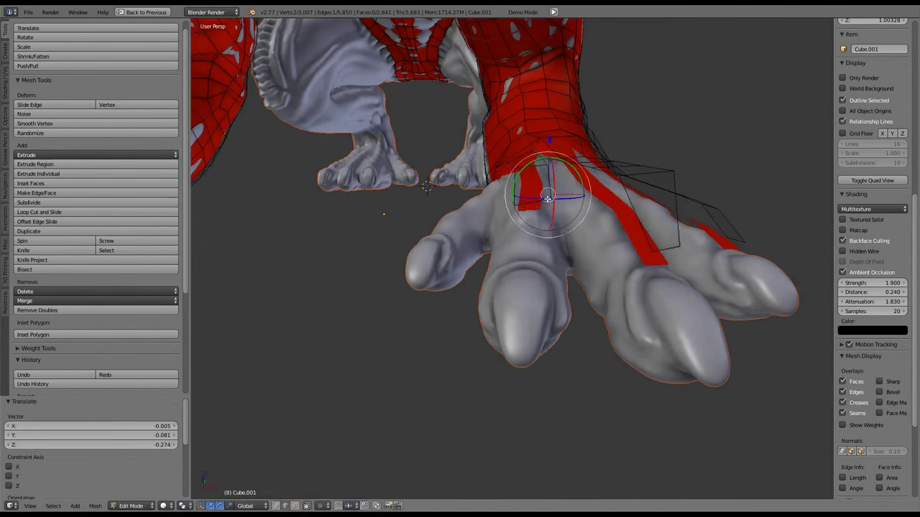
key(e)
click(536, 282)
Extrude and rotate the next toe strip, undoing to readjust its end
key(e)
right_click(626, 263)
middle_drag(626, 263, 472, 318)
shift+right_click(456, 274)
key(e)
click(567, 220)
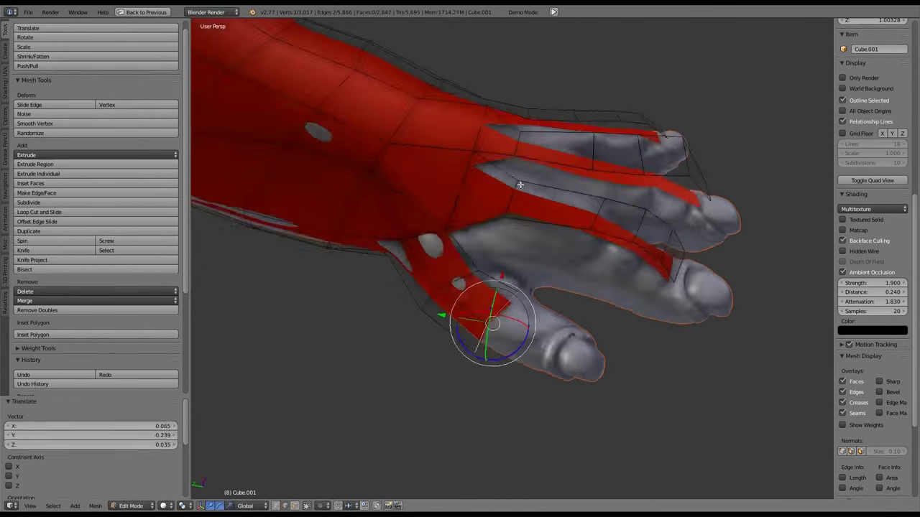
key(r)
click(478, 209)
middle_drag(478, 208, 530, 264)
key(ctrl+z)
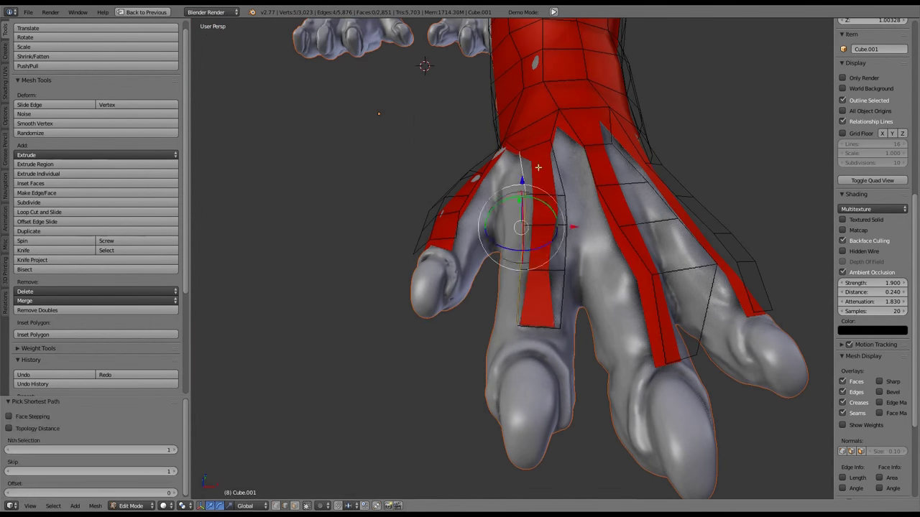
Select the connected toe strip, reposition it on the sculpt and enlarge its edges
key(ctrl+l)
middle_drag(537, 167, 483, 249)
key(g)
click(521, 176)
key(ctrl+z)
key(ctrl+z)
key(s)
click(574, 184)
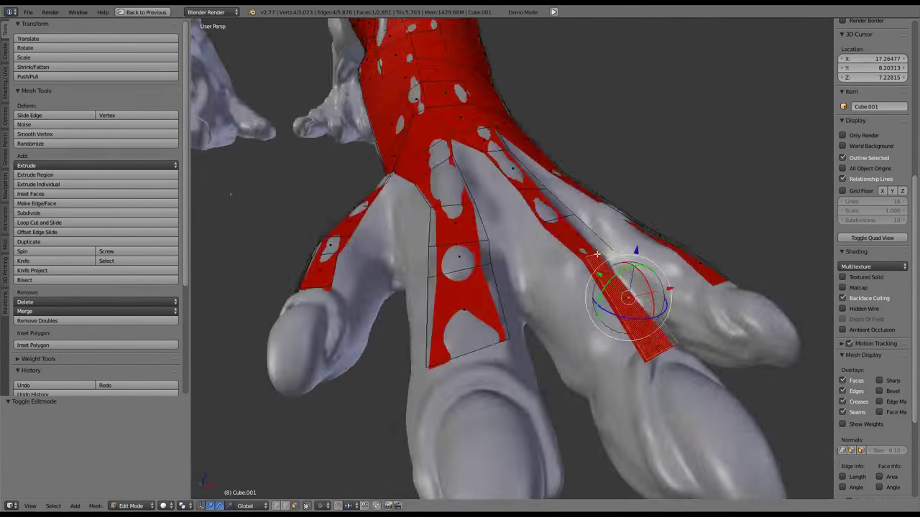
Collapse stray vertices, duplicate the ring band onto the next toe, and extrude from the thin strip
middle_drag(460, 215, 498, 216)
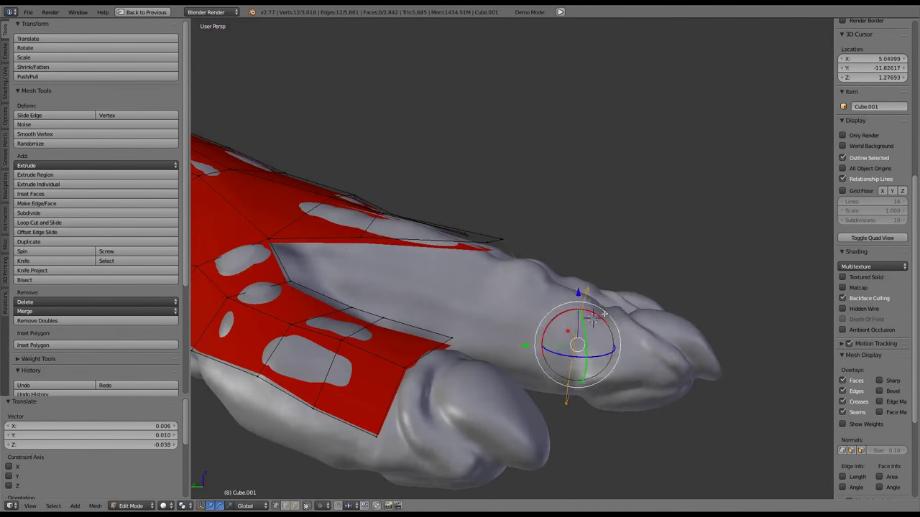
click(657, 244)
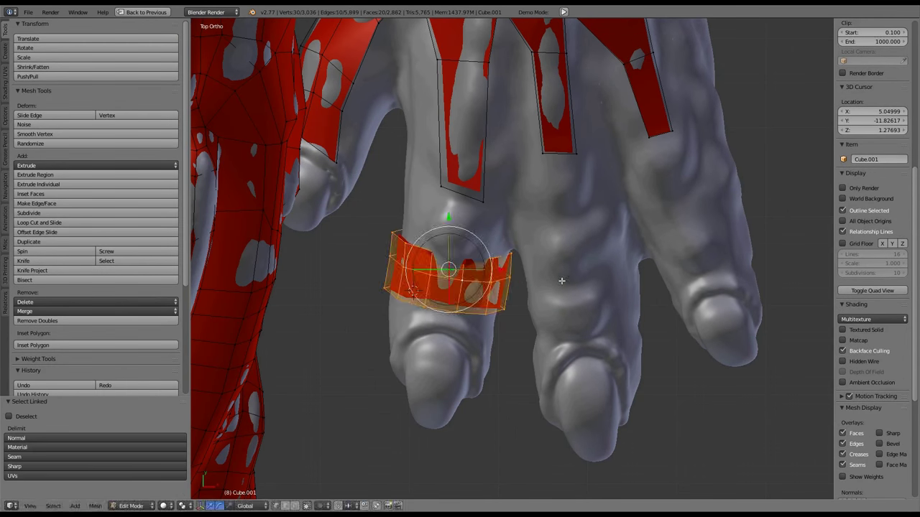
key(shift+d)
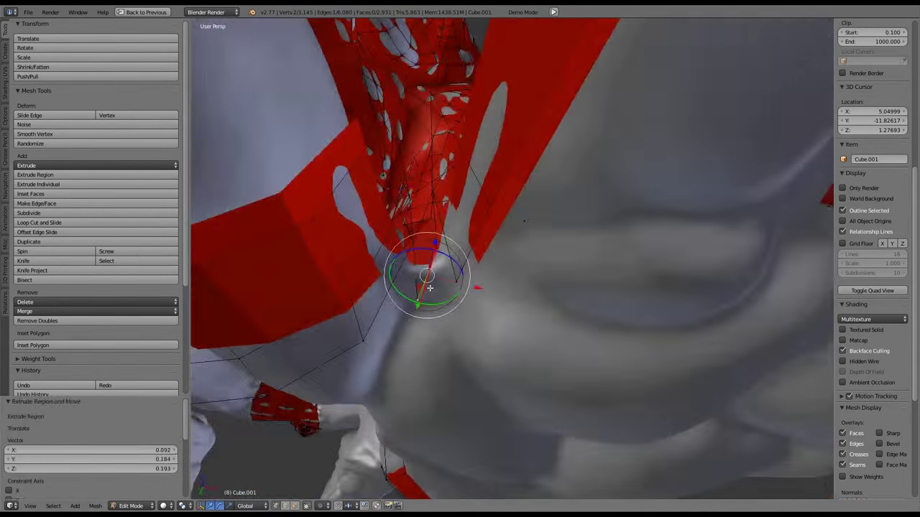
key(e)
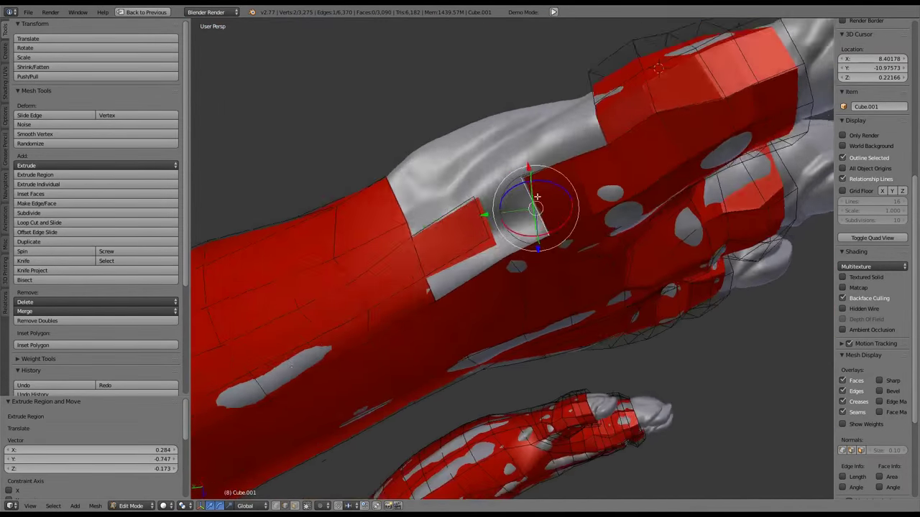
Bring up the delete options to remove stray faces on the foot
key(x)
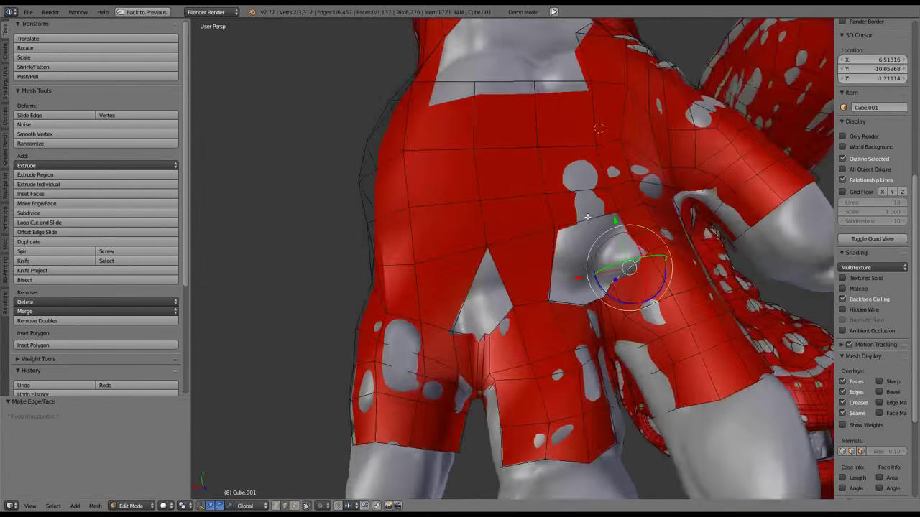
Patch the remaining holes by moving vertices into place, bevelling edges and deleting stray geometry
key(g)
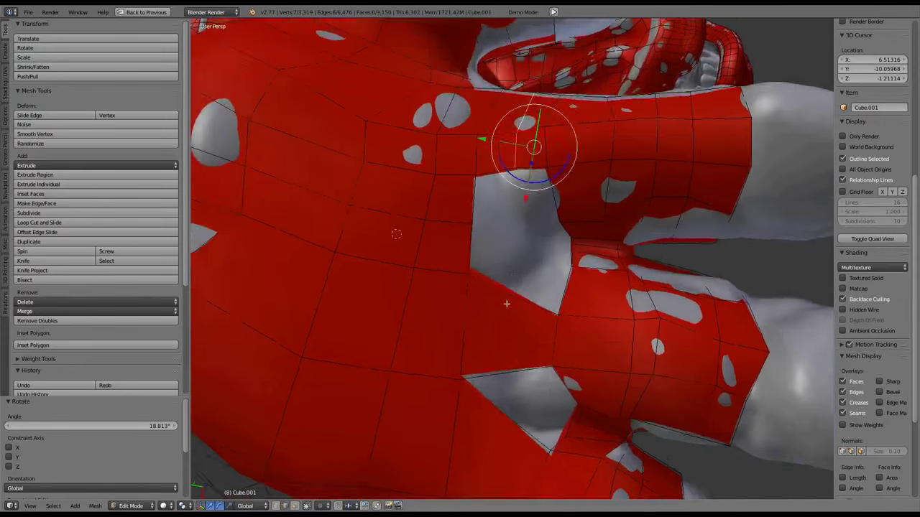
key(g)
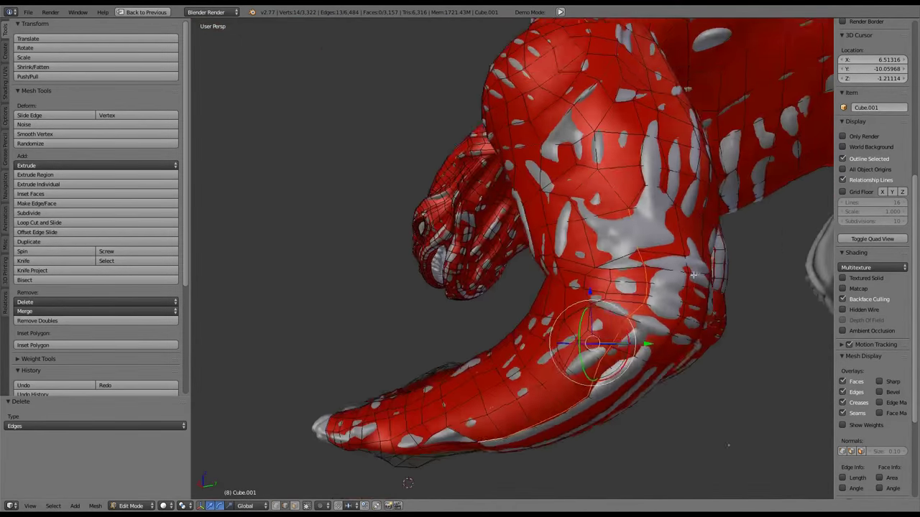
key(ctrl+b)
key(x)
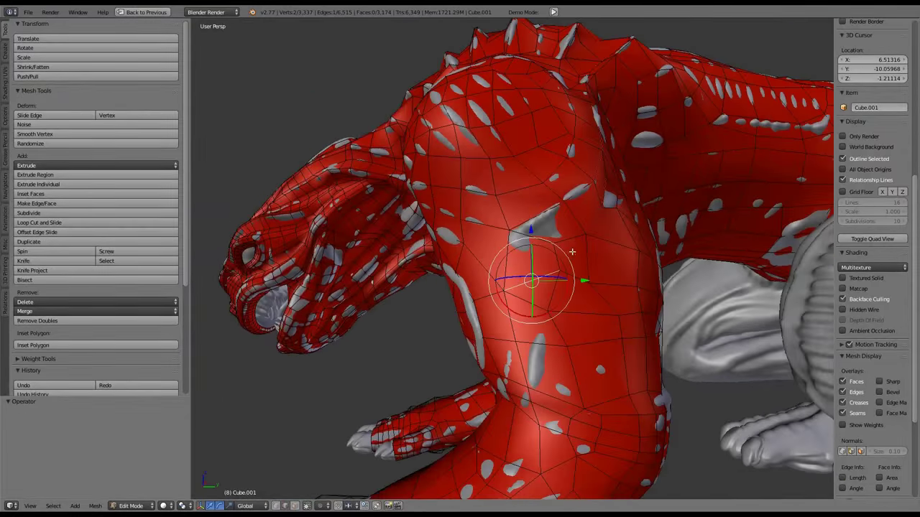
Subdivide the selected edges on the chest and shoulder and fill a new face
middle_drag(580, 279, 540, 245)
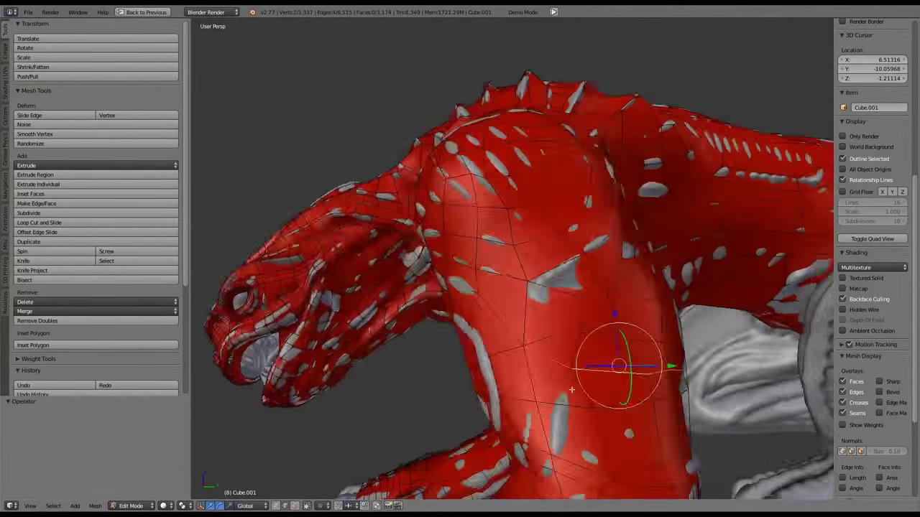
middle_drag(572, 390, 572, 258)
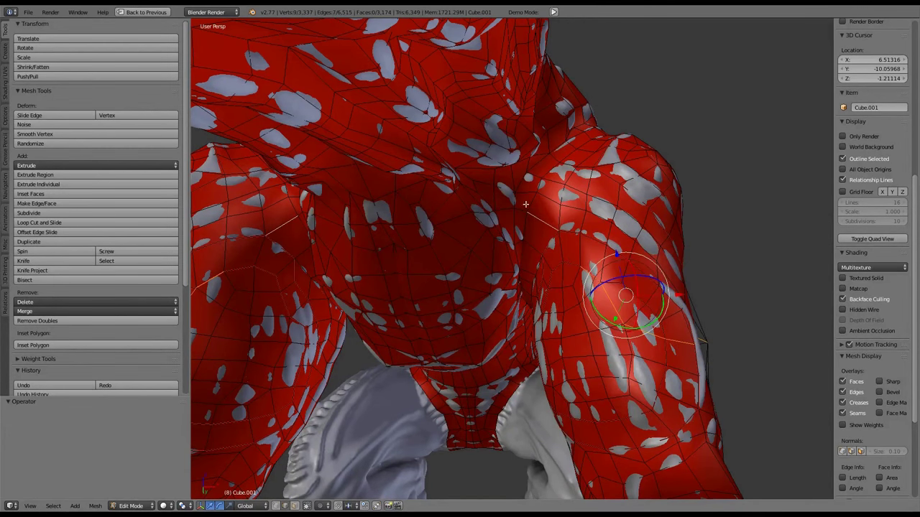
middle_drag(449, 222, 576, 222)
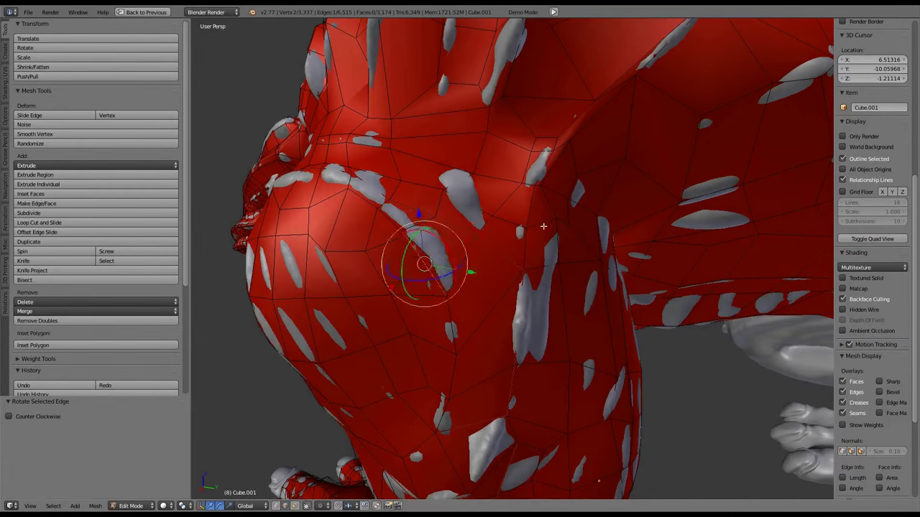
middle_drag(543, 226, 352, 178)
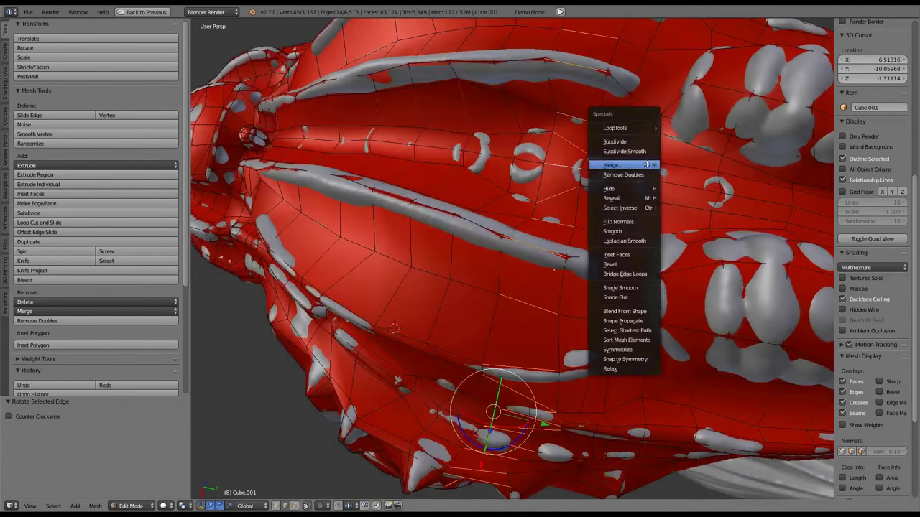
click(615, 141)
middle_drag(614, 142, 565, 244)
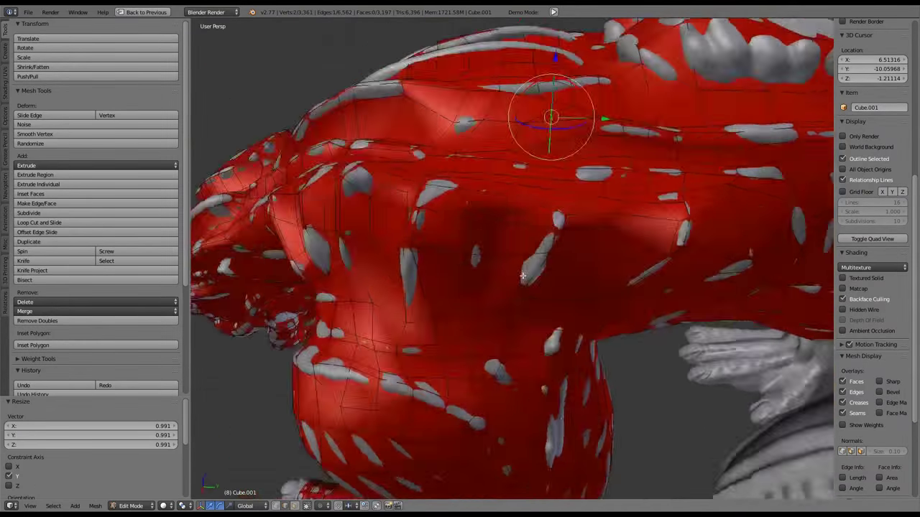
key(f)
middle_drag(523, 276, 549, 273)
Collapse the selected vertices and shrink the extruded shoulder face onto the surface
click(600, 193)
middle_drag(600, 193, 507, 247)
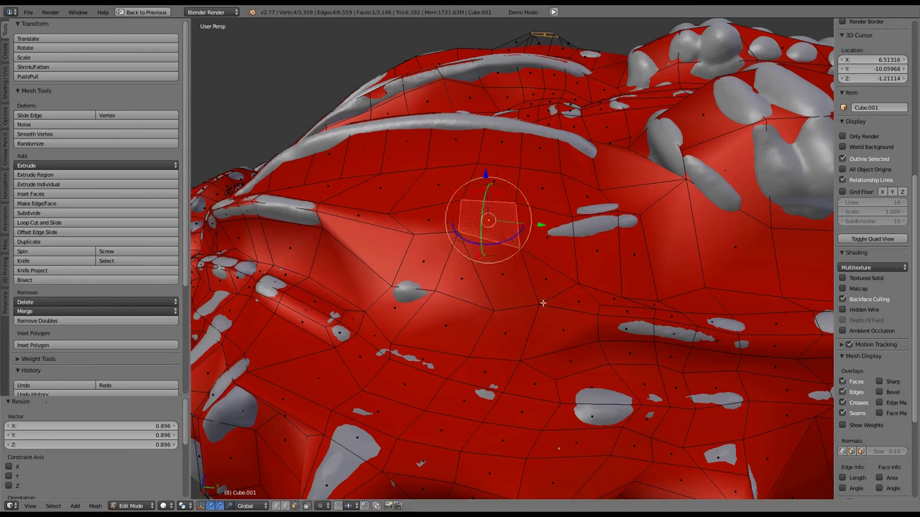
key(s)
click(595, 285)
middle_drag(595, 285, 403, 245)
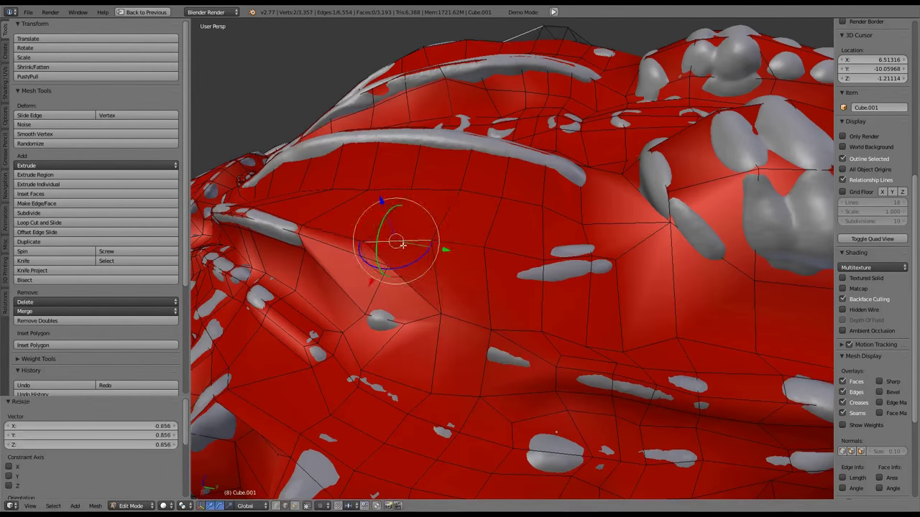
click(699, 287)
scroll(700, 287, down, 5)
middle_drag(699, 288, 459, 281)
scroll(459, 280, up, 5)
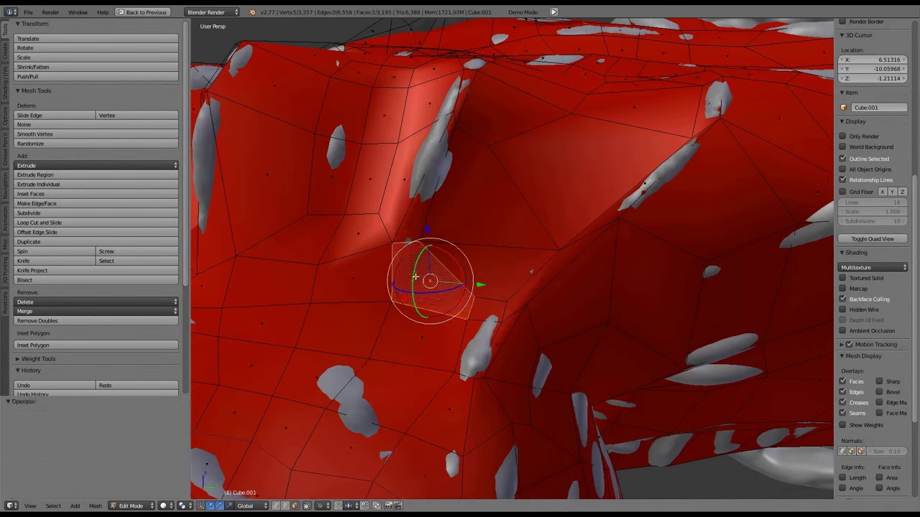
scroll(469, 272, down, 3)
Scale and move the face, fill the shoulder gap, and Shrink/Fatten it onto the sculpt
key(s)
click(559, 166)
scroll(559, 166, up, 3)
key(g)
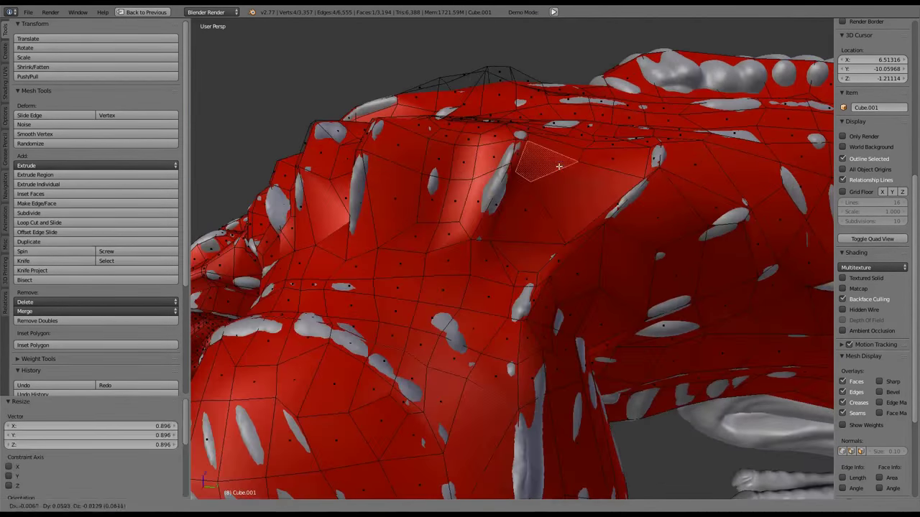
middle_drag(505, 260, 567, 309)
key(f)
key(alt+s)
click(509, 287)
scroll(508, 287, down, 5)
scroll(513, 263, up, 5)
Shrink/Fatten the faces again, rotate vertices, and extrude the strip's edge down the arm
key(alt+s)
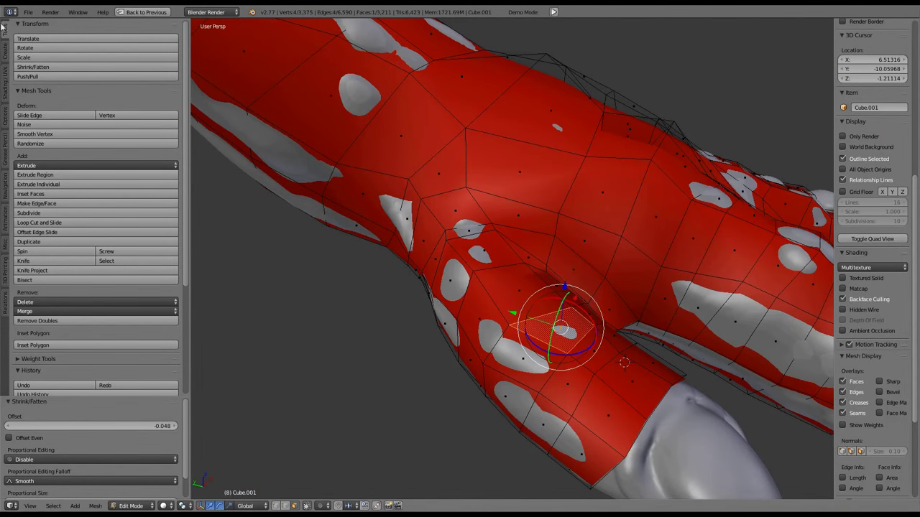
scroll(658, 244, down, 4)
middle_drag(659, 244, 431, 260)
key(r)
click(589, 230)
scroll(589, 288, down, 4)
scroll(589, 287, up, 4)
key(e)
click(581, 330)
Fill the last face, hide the retopology layer and put the creature into Sculpt Mode
key(f)
key(Tab)
scroll(566, 311, down, 5)
key(1)
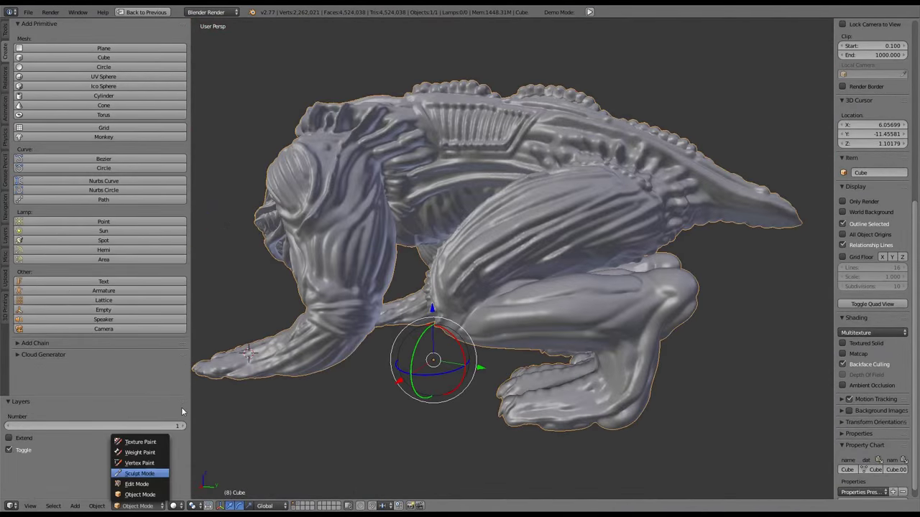
key(Return)
scroll(183, 405, down, 10)
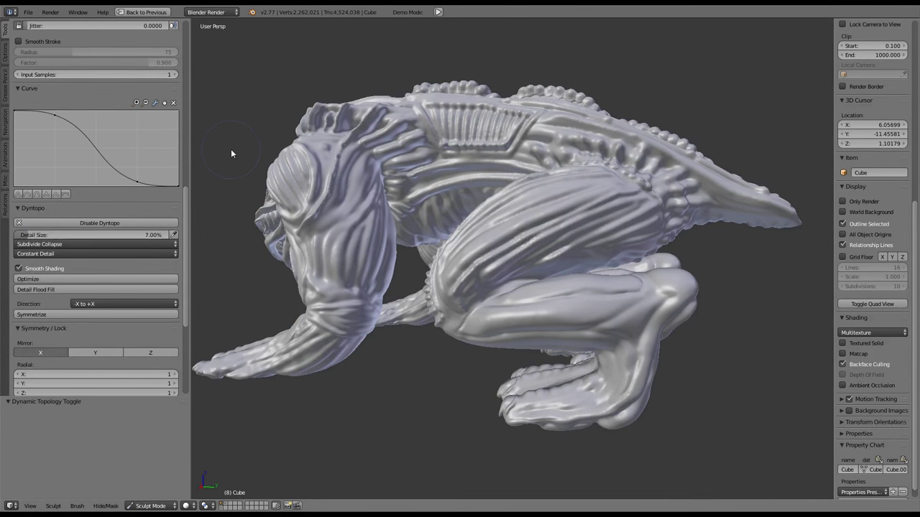
scroll(94, 179, up, 10)
Pull finger-like spikes up between the webs with the Snake Hook brush
click(96, 63)
click(265, 118)
scroll(507, 302, up, 8)
drag(507, 305, 495, 237)
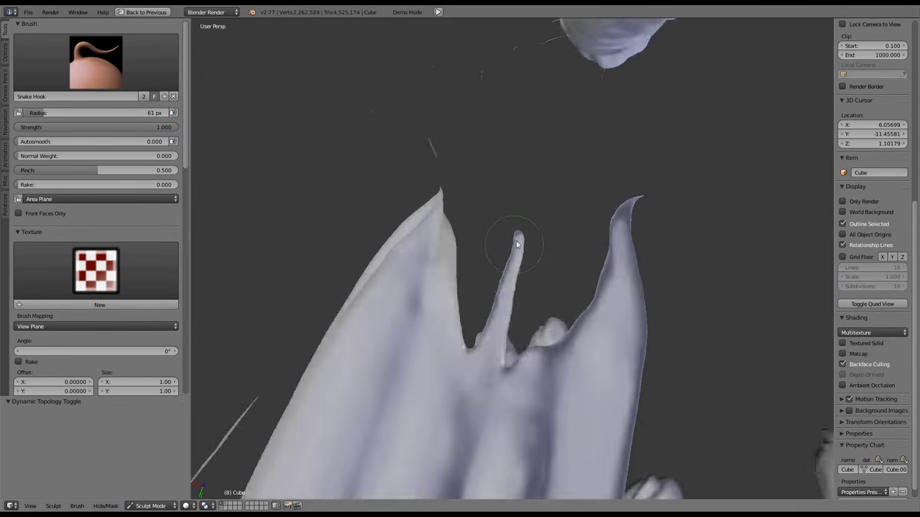
middle_drag(496, 237, 475, 359)
drag(475, 359, 482, 345)
mouse_move(502, 256)
middle_down()
mouse_move(599, 273)
mouse_move(505, 308)
mouse_move(460, 232)
mouse_move(482, 305)
mouse_move(456, 240)
mouse_move(288, 179)
middle_up()
In orthographic view, stretch the finger spike further out with Snake Hook
key(KP_5)
key(s)
key(k)
middle_drag(431, 216, 530, 252)
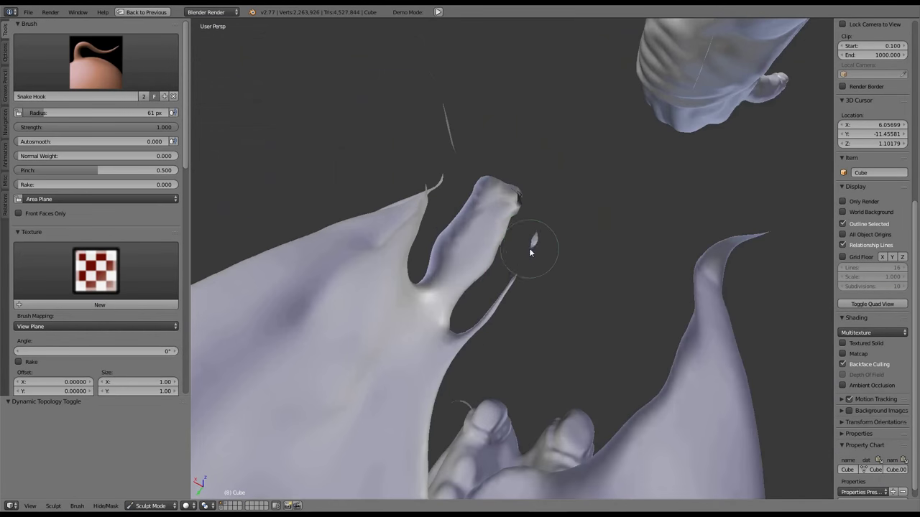
middle_drag(465, 341, 487, 232)
drag(488, 267, 485, 309)
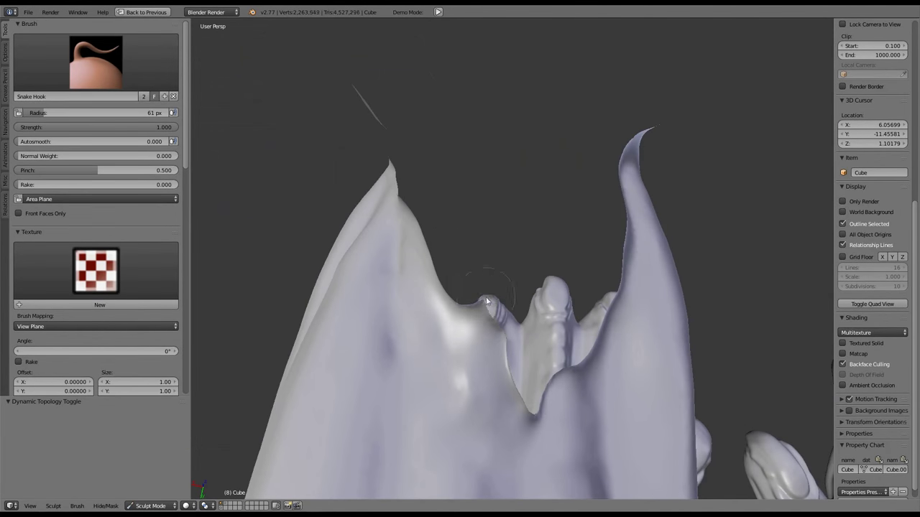
scroll(485, 309, up, 5)
Work the finger surface with the Crease and Flatten/Contrast brushes, resizing the brush
click(95, 62)
click(153, 113)
mouse_move(511, 281)
middle_down()
mouse_move(569, 307)
mouse_move(492, 269)
mouse_move(478, 286)
mouse_move(563, 352)
mouse_move(539, 335)
mouse_move(525, 288)
mouse_move(599, 304)
mouse_move(546, 309)
middle_up()
click(96, 63)
click(244, 162)
key(f)
click(545, 308)
mouse_move(503, 274)
middle_down()
mouse_move(521, 300)
mouse_move(441, 294)
mouse_move(690, 259)
mouse_move(560, 300)
mouse_move(560, 251)
mouse_move(546, 237)
middle_up()
Shape the folded hand surface with the Thumb and Flatten/Contrast brushes
click(111, 72)
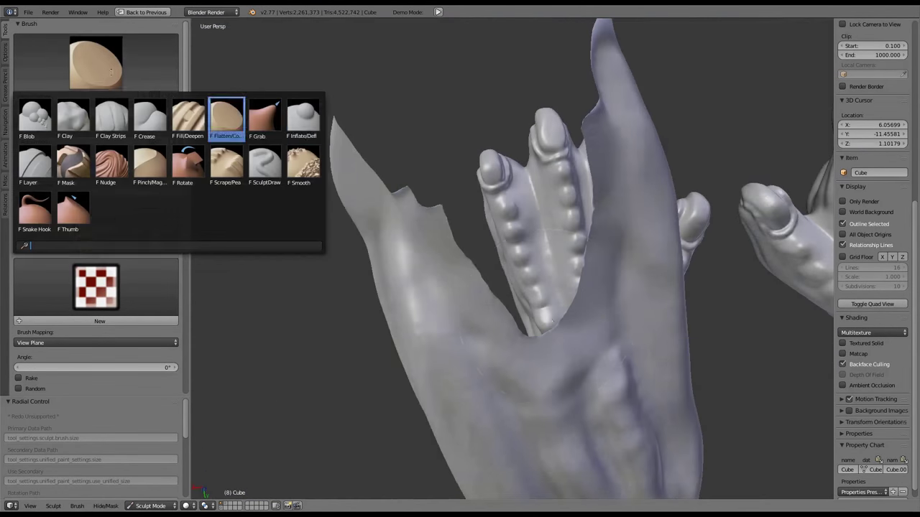
click(73, 209)
mouse_move(503, 273)
middle_down()
mouse_move(553, 262)
mouse_move(557, 342)
mouse_move(495, 308)
middle_up()
mouse_move(559, 366)
middle_down()
mouse_move(584, 409)
mouse_move(607, 313)
middle_up()
mouse_move(546, 213)
middle_down()
mouse_move(530, 269)
mouse_move(493, 294)
mouse_move(538, 371)
mouse_move(383, 286)
mouse_move(469, 301)
mouse_move(403, 307)
mouse_move(590, 271)
mouse_move(507, 273)
mouse_move(635, 319)
mouse_move(512, 297)
mouse_move(502, 278)
mouse_move(350, 280)
mouse_move(474, 302)
mouse_move(602, 208)
middle_up()
key(shift+t)
Pull the leg surface above the clawed feet outward with a 183 px Snake Hook brush
click(96, 62)
click(35, 205)
middle_drag(402, 302, 449, 307)
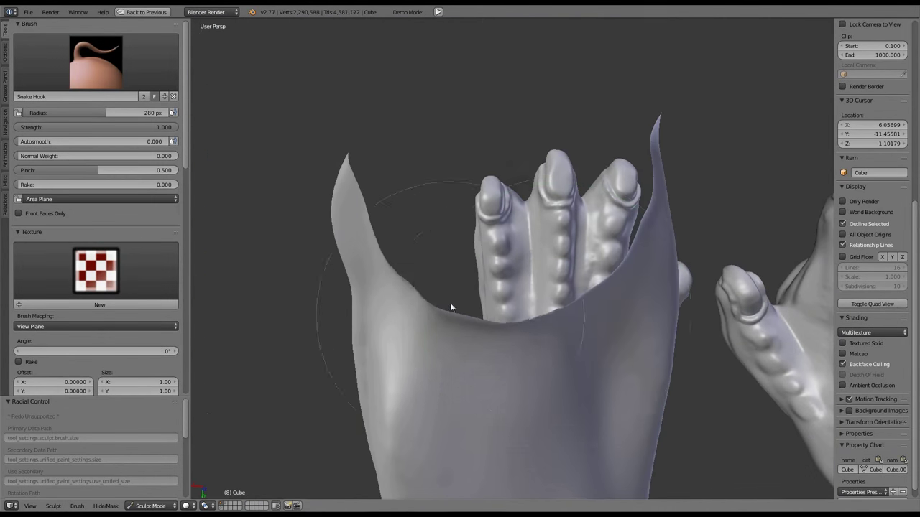
mouse_move(496, 267)
middle_down()
mouse_move(525, 179)
mouse_move(437, 334)
mouse_move(425, 308)
mouse_move(528, 248)
mouse_move(437, 260)
mouse_move(661, 243)
middle_up()
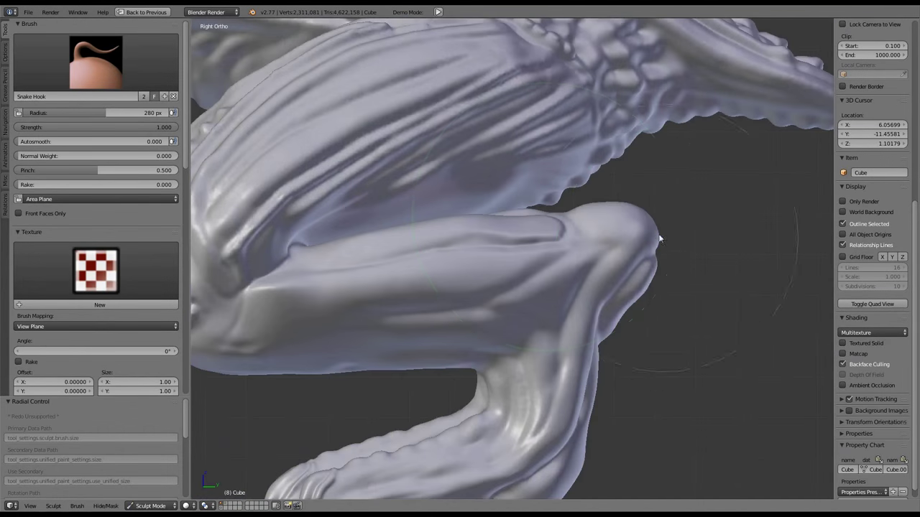
drag(661, 242, 546, 231)
click(546, 231)
mouse_move(545, 231)
middle_down()
mouse_move(517, 239)
mouse_move(554, 233)
mouse_move(480, 251)
mouse_move(509, 217)
mouse_move(584, 266)
mouse_move(553, 287)
mouse_move(550, 270)
mouse_move(582, 280)
mouse_move(558, 251)
mouse_move(594, 314)
mouse_move(448, 334)
mouse_move(482, 281)
mouse_move(583, 242)
mouse_move(539, 221)
mouse_move(480, 250)
mouse_move(534, 265)
mouse_move(487, 285)
mouse_move(436, 256)
mouse_move(599, 254)
mouse_move(591, 242)
middle_up()
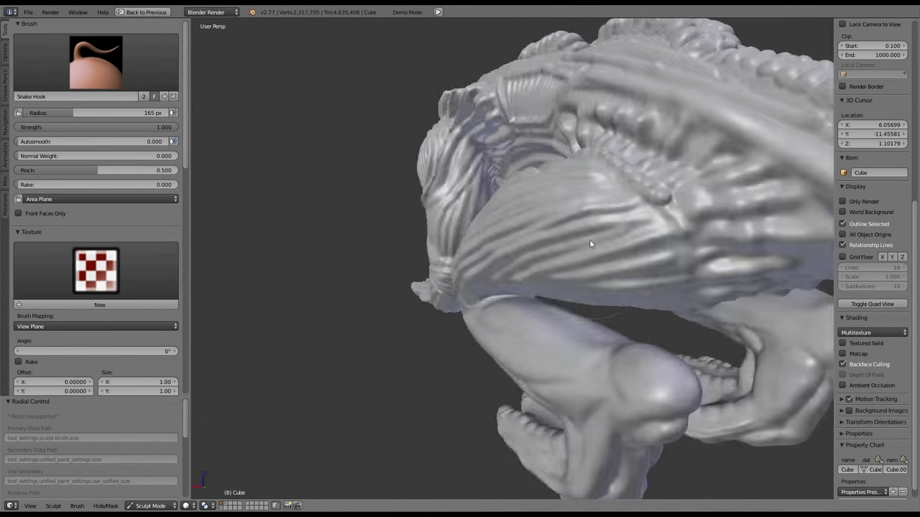
From the back view, reshape the limb with a 349 px brush, then return to Object Mode
key(ctrl+KP_1)
scroll(561, 251, up, 4)
mouse_move(564, 374)
middle_down()
mouse_move(443, 226)
mouse_move(527, 211)
mouse_move(491, 248)
mouse_move(548, 161)
mouse_move(604, 277)
mouse_move(569, 301)
mouse_move(572, 207)
mouse_move(456, 222)
mouse_move(668, 176)
mouse_move(596, 212)
mouse_move(493, 212)
mouse_move(640, 262)
mouse_move(633, 257)
mouse_move(671, 263)
middle_up()
key(f)
click(674, 264)
mouse_move(557, 224)
mouse_down()
mouse_move(500, 195)
mouse_move(476, 205)
mouse_up()
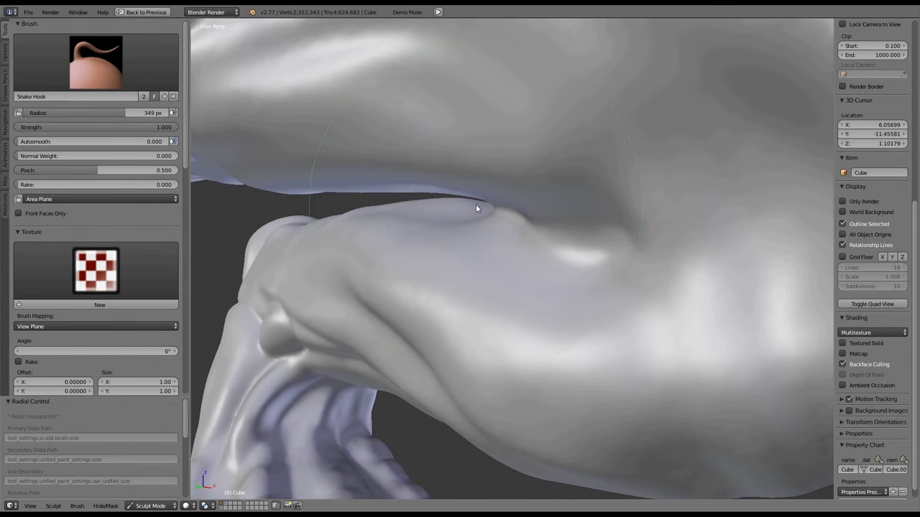
middle_drag(302, 184, 384, 151)
click(151, 505)
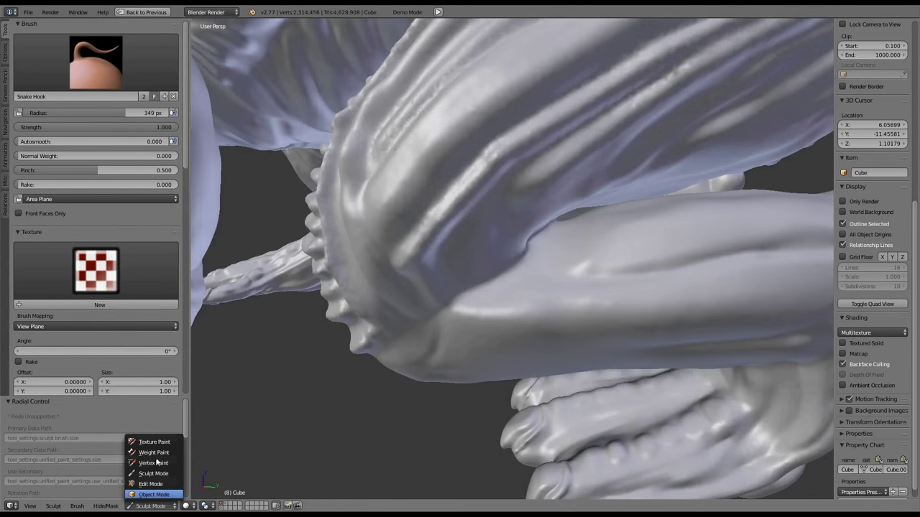
click(154, 495)
Select the red Cube.001 retopology object and enter Edit Mode on it
scroll(290, 330, down, 3)
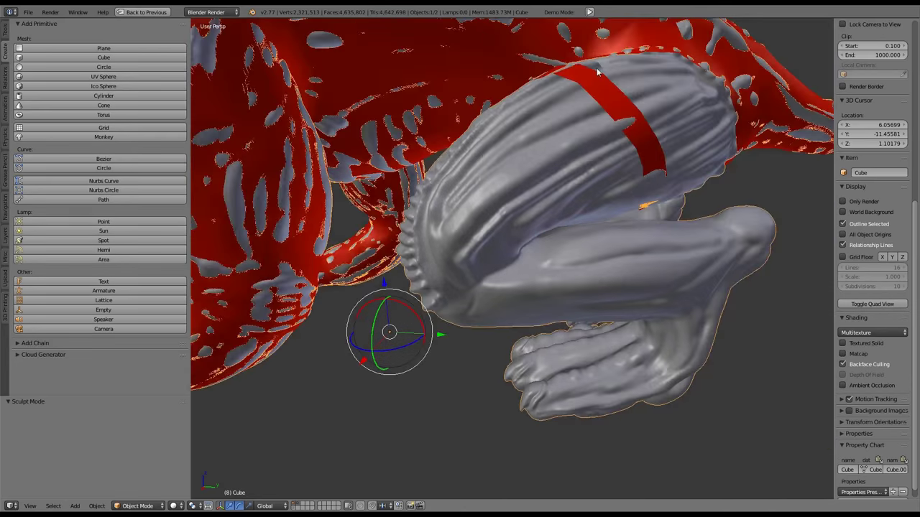
right_click(474, 277)
key(Tab)
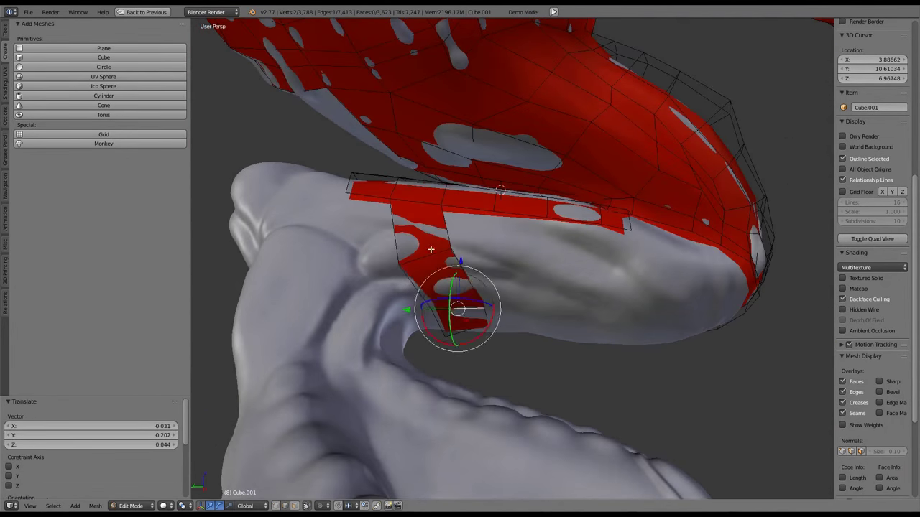
Move the new thigh vertices, rotate an edge and fill a face in the gap
key(g)
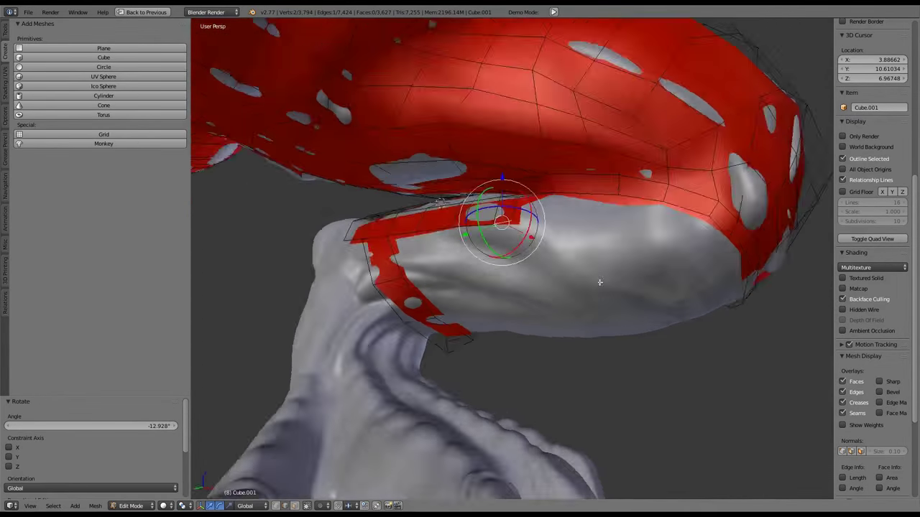
middle_drag(600, 283, 464, 235)
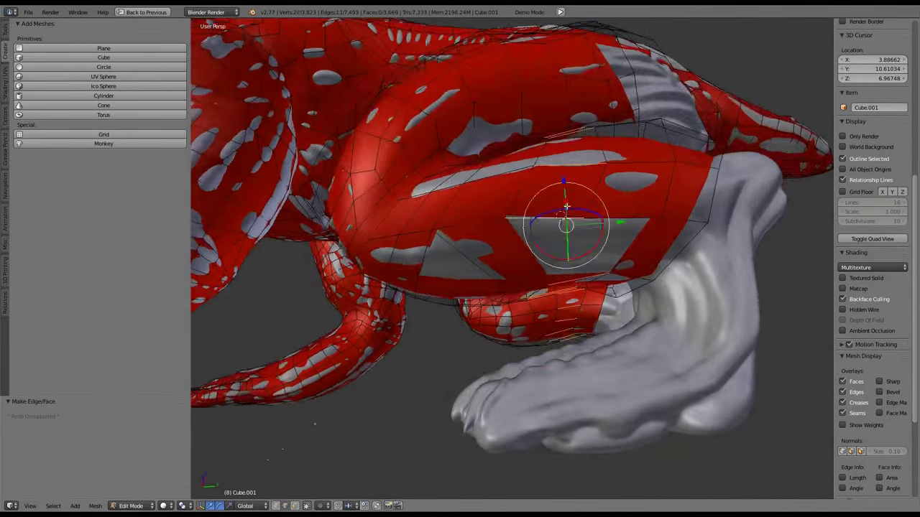
key(ctrl+e)
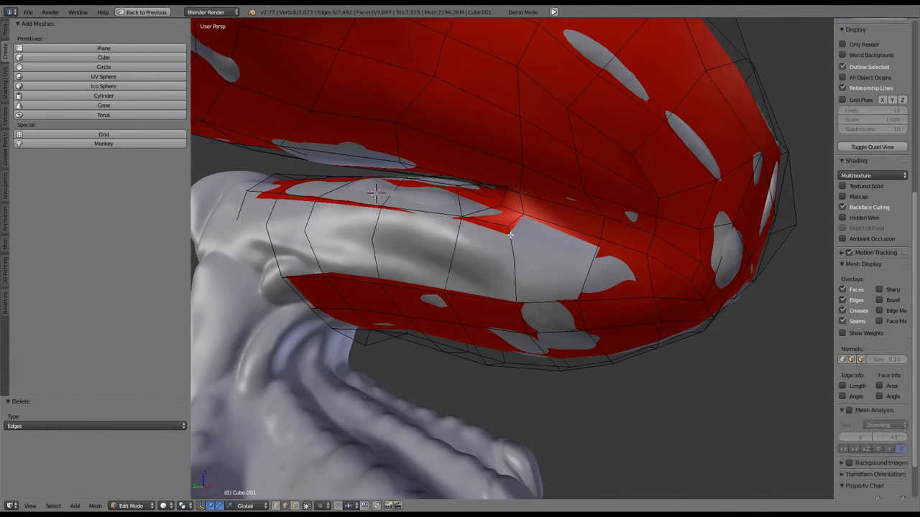
key(f)
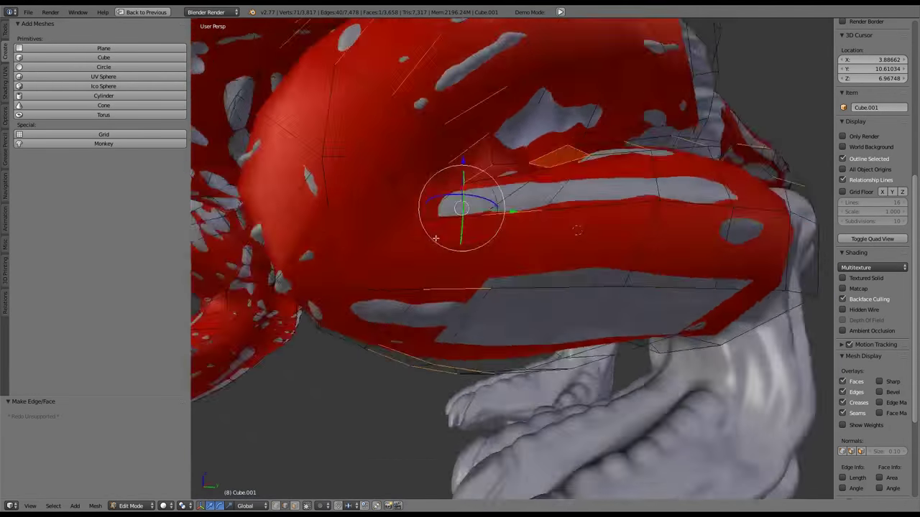
key(g)
key(g)
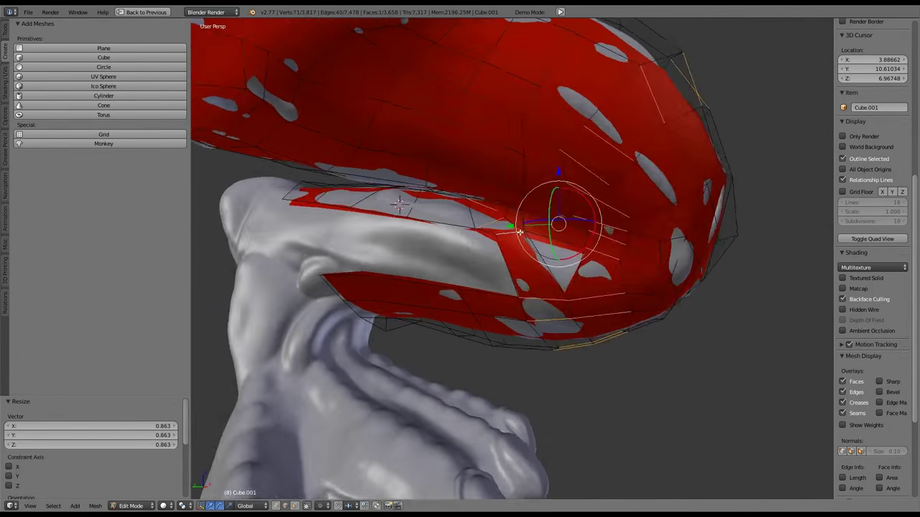
middle_drag(519, 232, 514, 257)
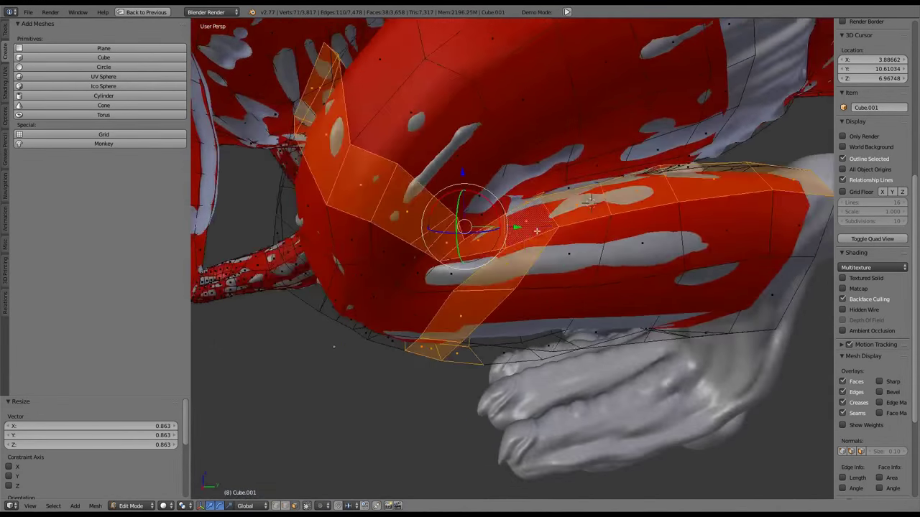
Shrink/Fatten the faces onto the sculpt, delete stray edges, adjust two vertices and subdivide
key(alt+s)
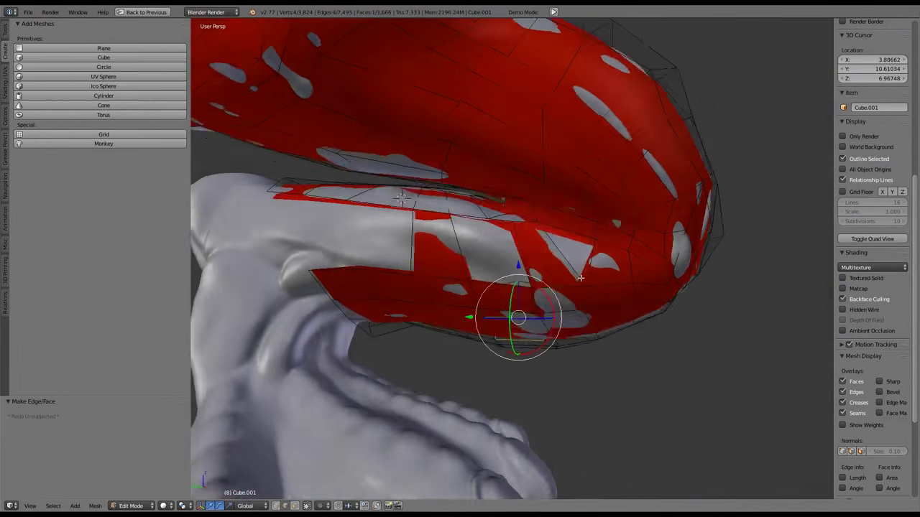
key(x)
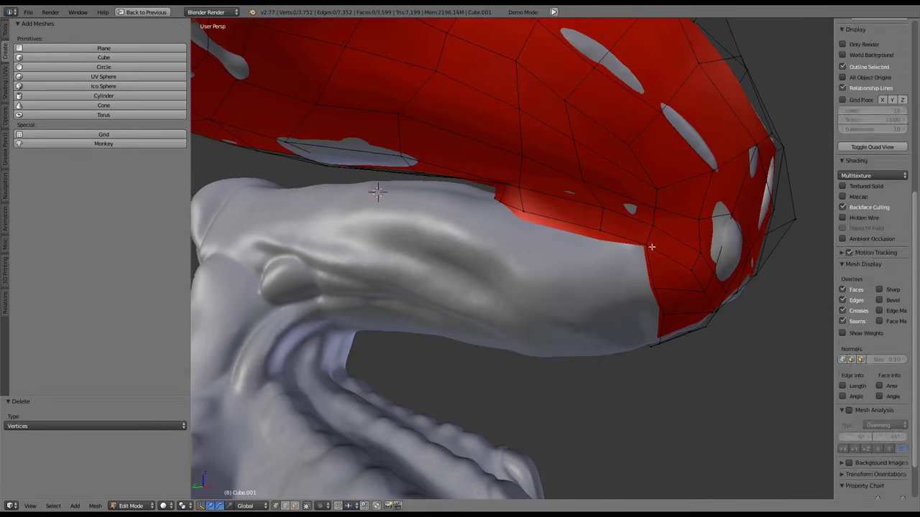
middle_drag(651, 246, 618, 250)
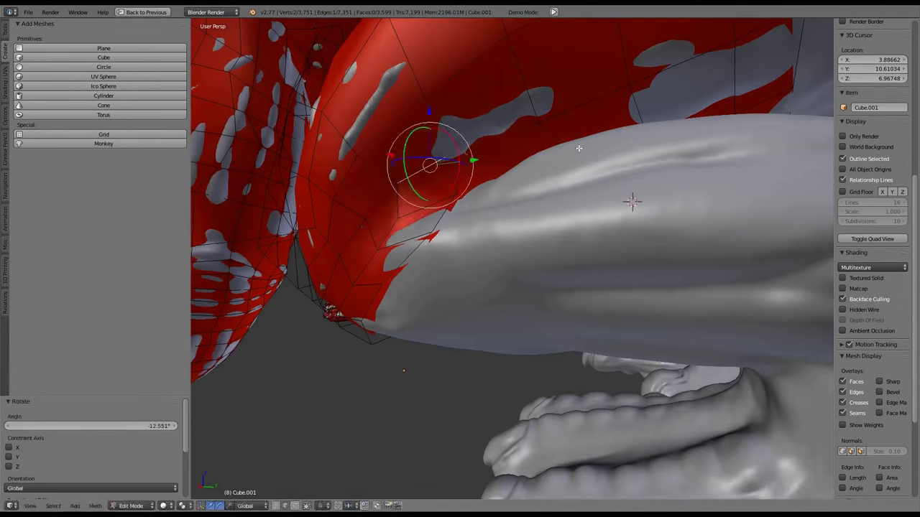
key(g)
click(529, 267)
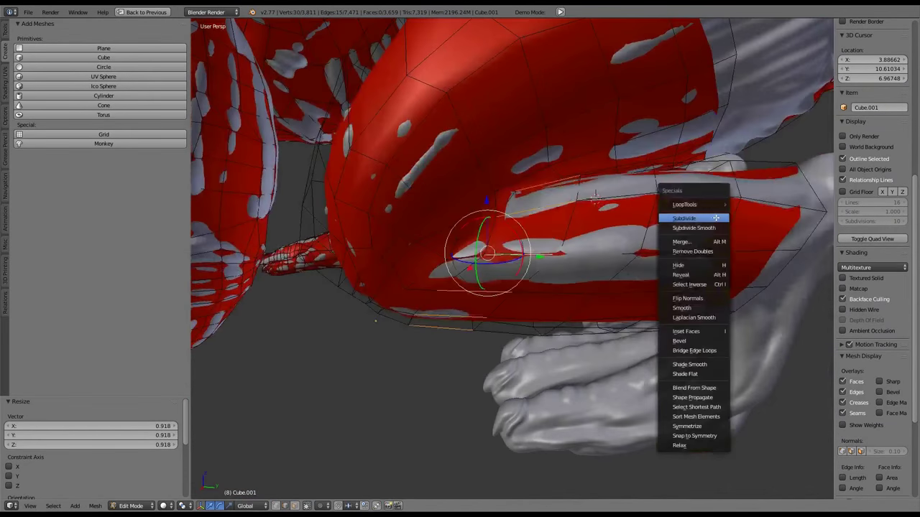
click(716, 217)
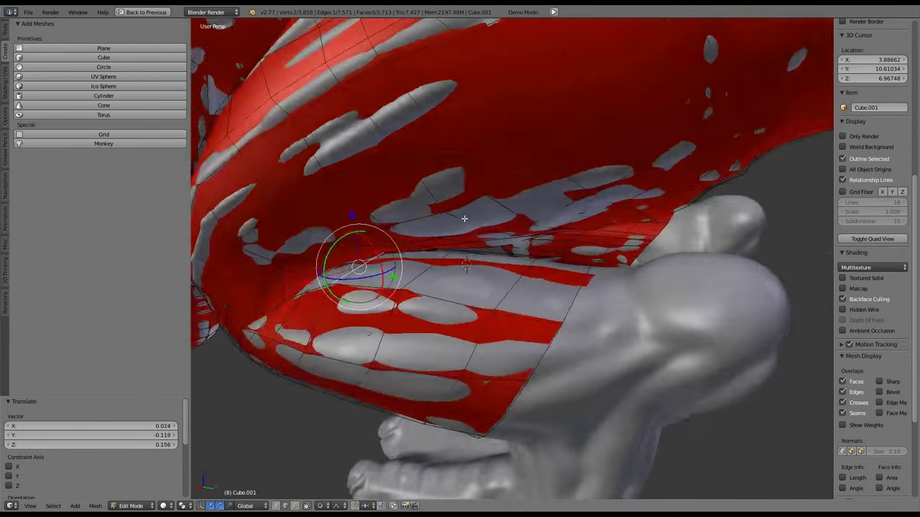
Extrude the leg edge toward the ankle, scale the new ring down and smooth its vertices
middle_drag(464, 218, 532, 316)
key(e)
click(565, 342)
middle_drag(565, 342, 602, 355)
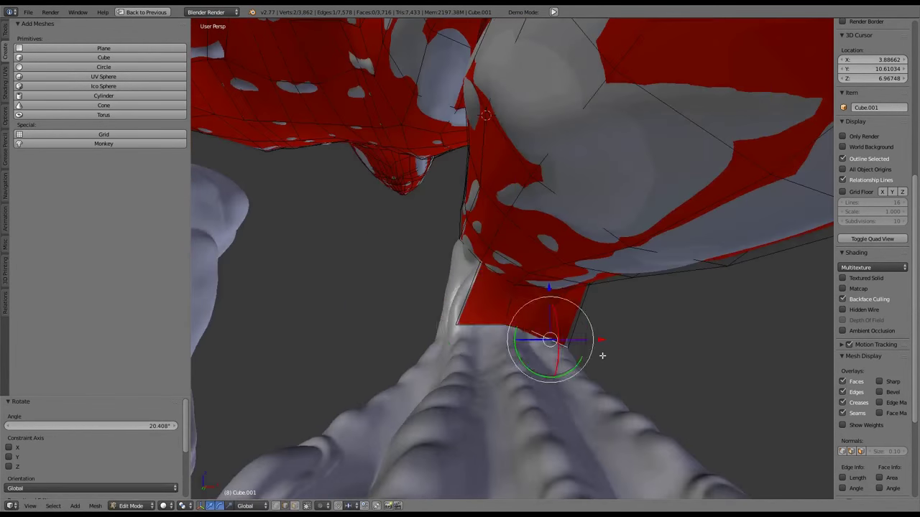
middle_drag(582, 263, 636, 166)
key(e)
key(s)
click(642, 315)
key(w)
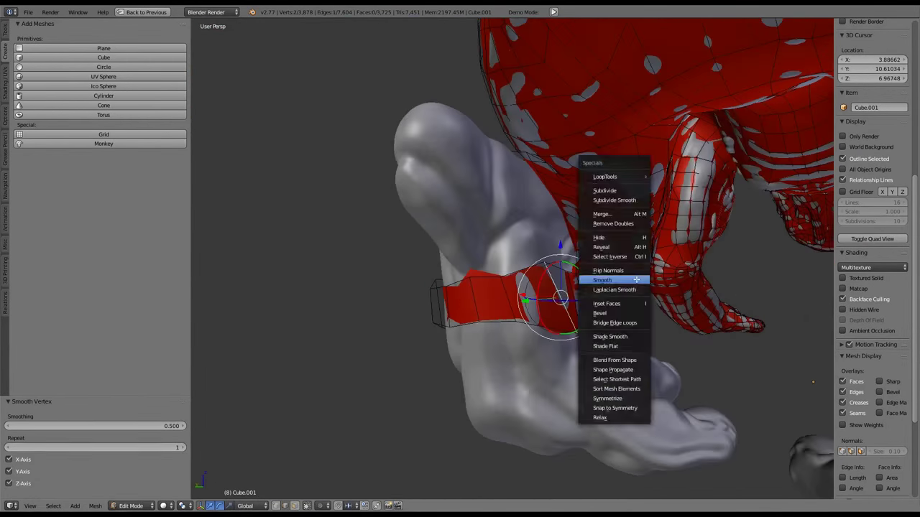
click(597, 280)
click(598, 285)
Rotate and reposition the new edge ring around the lower leg
middle_drag(597, 285, 349, 211)
scroll(581, 242, up, 5)
scroll(583, 247, down, 5)
key(r)
click(575, 227)
key(g)
click(548, 251)
key(s)
key(Escape)
scroll(369, 251, down, 3)
scroll(349, 211, up, 3)
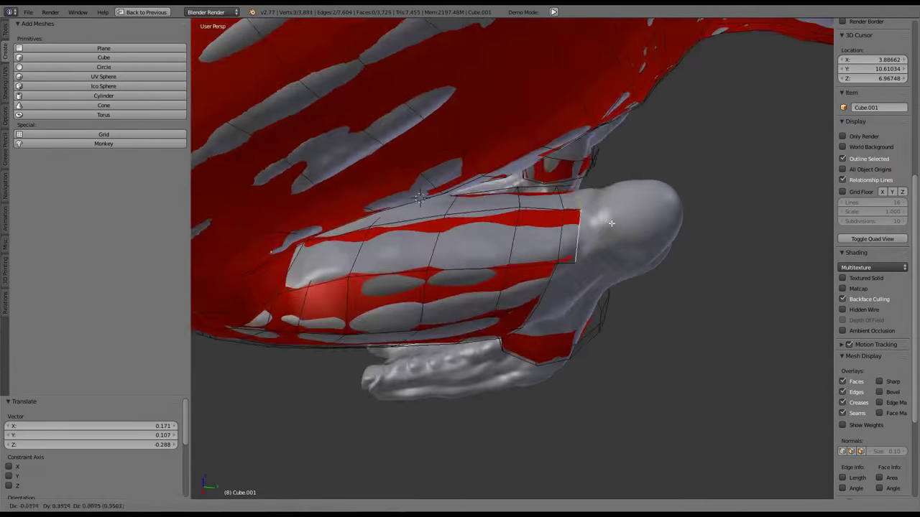
Extrude two more rows of faces down the leg and bevel an edge to split it
key(e)
key(e)
click(694, 213)
middle_drag(694, 214, 671, 249)
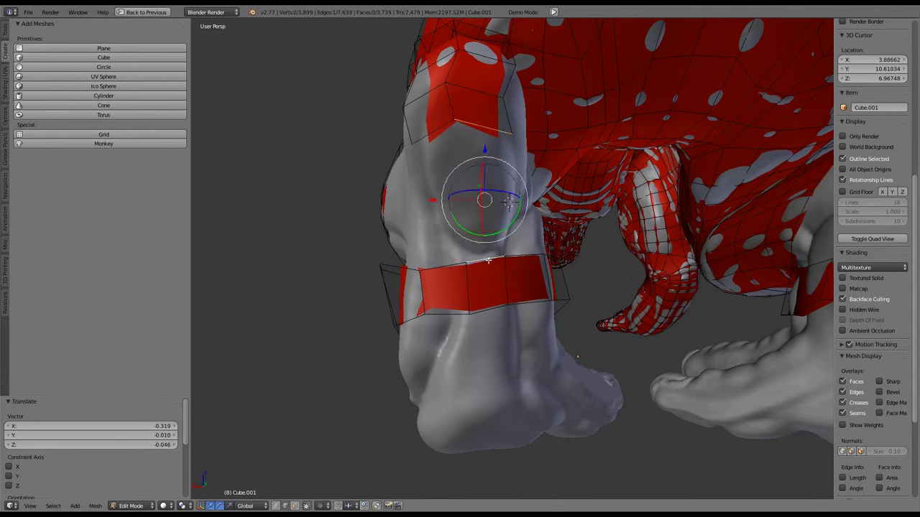
middle_drag(631, 54, 513, 205)
key(e)
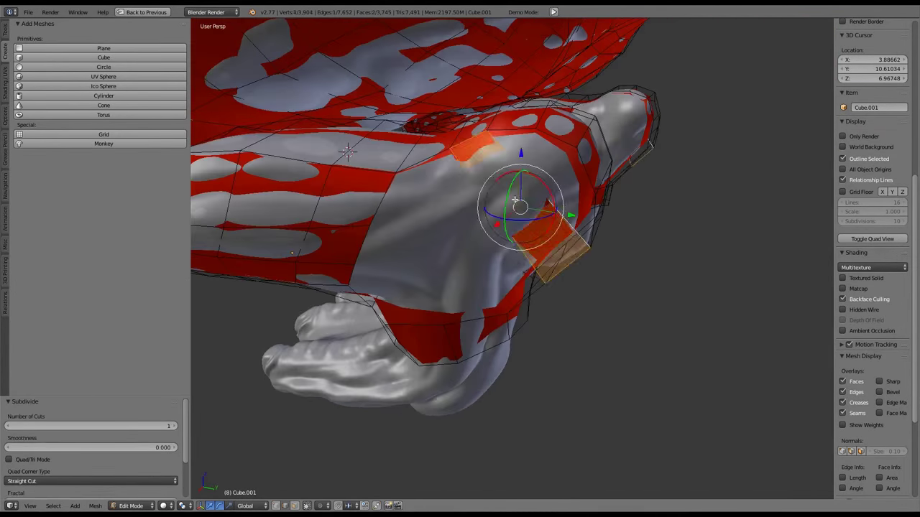
click(581, 216)
middle_drag(581, 215, 446, 213)
key(ctrl+b)
click(731, 201)
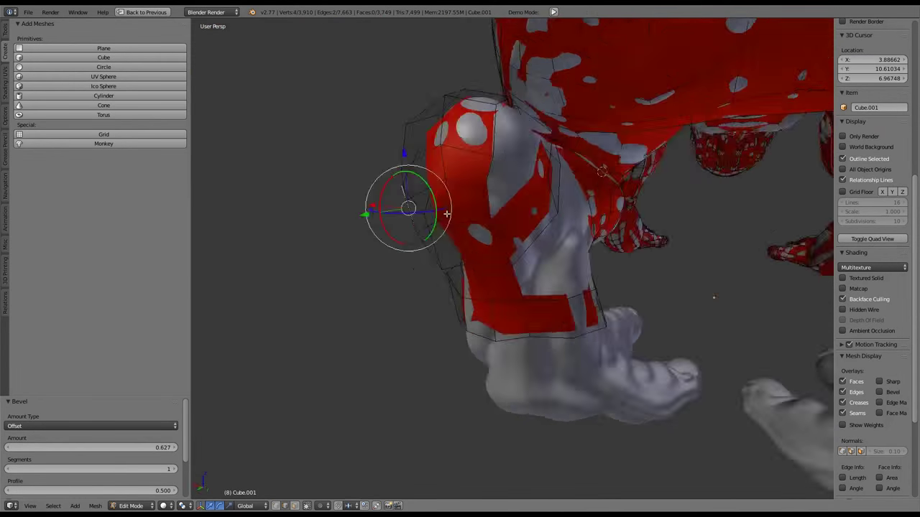
middle_drag(491, 253, 513, 224)
Fill the gaps in the leg mesh with F faces and a Grid Fill
key(f)
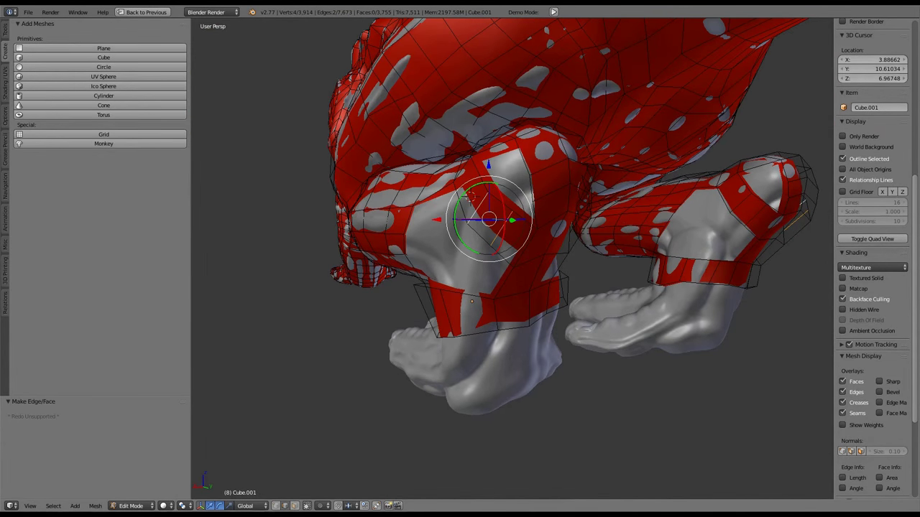
scroll(472, 301, up, 3)
middle_drag(472, 300, 384, 238)
right_click(384, 238)
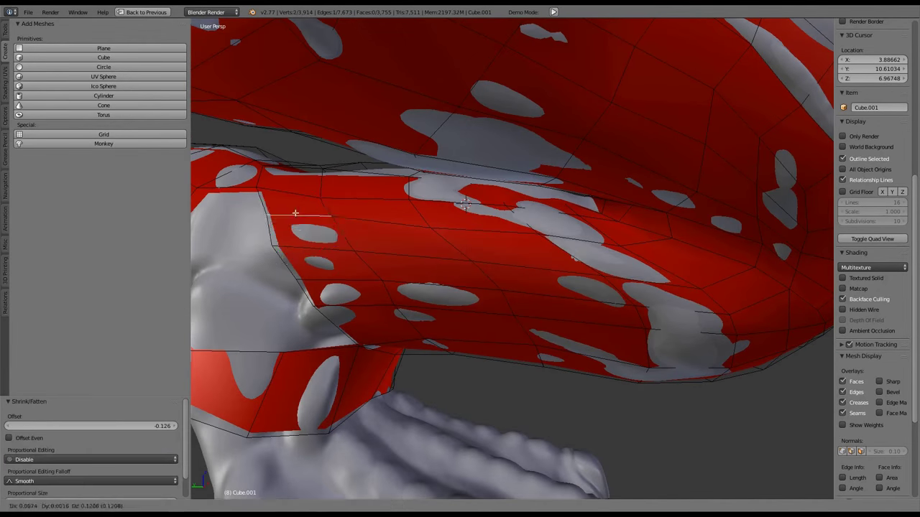
click(295, 214)
scroll(296, 213, down, 3)
middle_drag(295, 213, 564, 216)
shift+right_click(577, 319)
key(f)
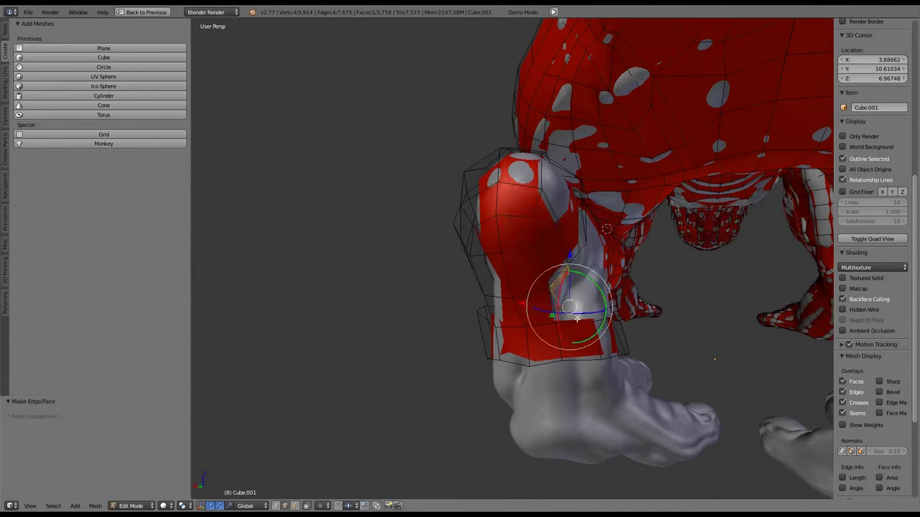
key(ctrl+f)
middle_drag(577, 319, 575, 256)
Add vertices further down the leg, subdivide edges and build faces between them
key(e)
click(623, 266)
key(w)
click(583, 288)
middle_drag(584, 287, 611, 338)
key(f)
key(g)
click(679, 370)
middle_drag(680, 369, 503, 273)
key(w)
click(469, 266)
key(f)
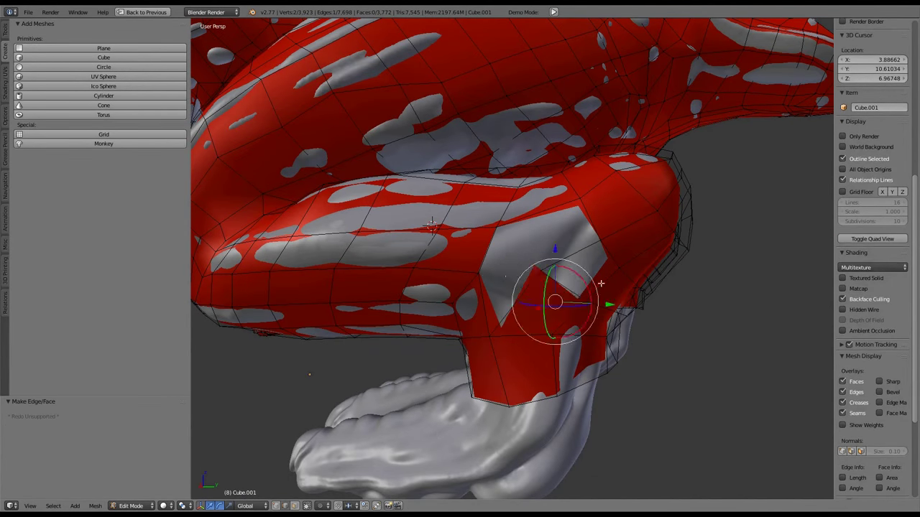
Scale the faces tighter, delete an unwanted edge and fill the hexagonal hole
middle_drag(601, 283, 481, 212)
key(s)
click(499, 241)
key(f)
key(s)
click(482, 213)
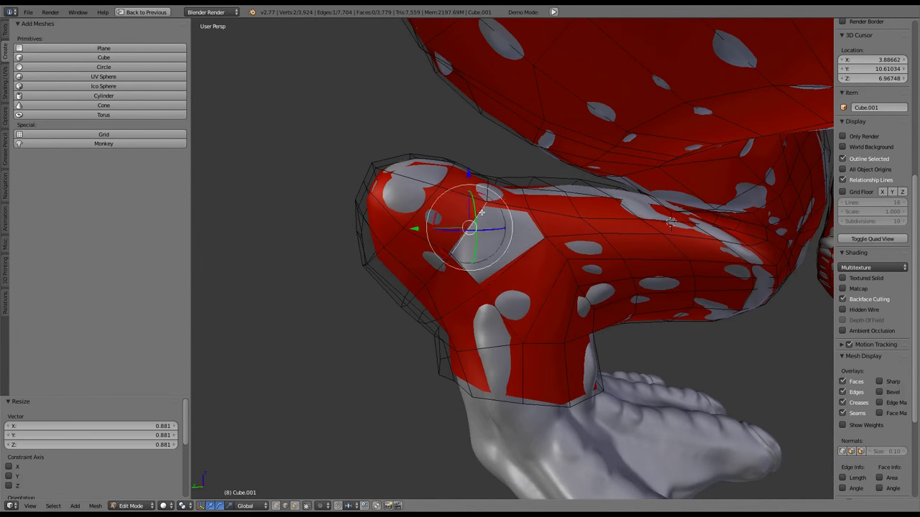
key(x)
click(520, 342)
right_click(520, 360)
key(ctrl+b)
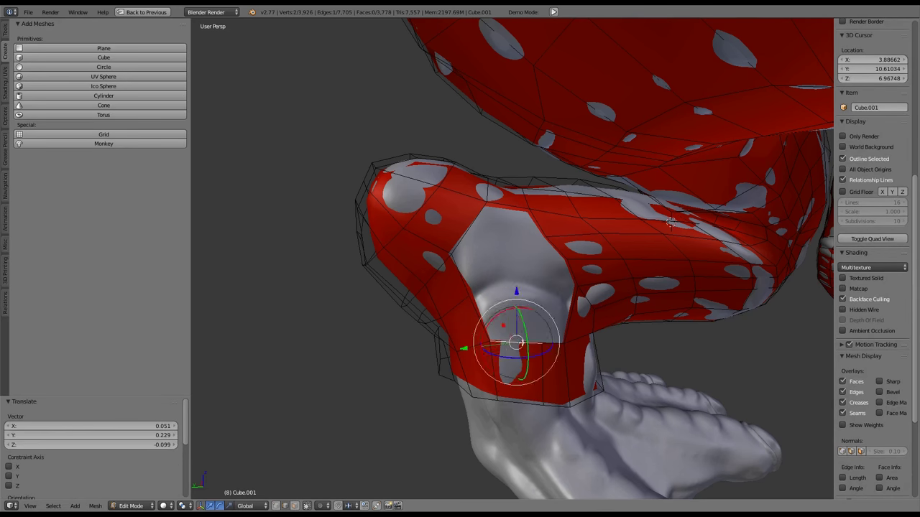
middle_drag(545, 294, 580, 289)
key(f)
Select the ankle edge loop, slide it along the leg and Shrink/Fatten it onto the surface
key(ctrl+e)
click(618, 287)
key(g)
click(568, 288)
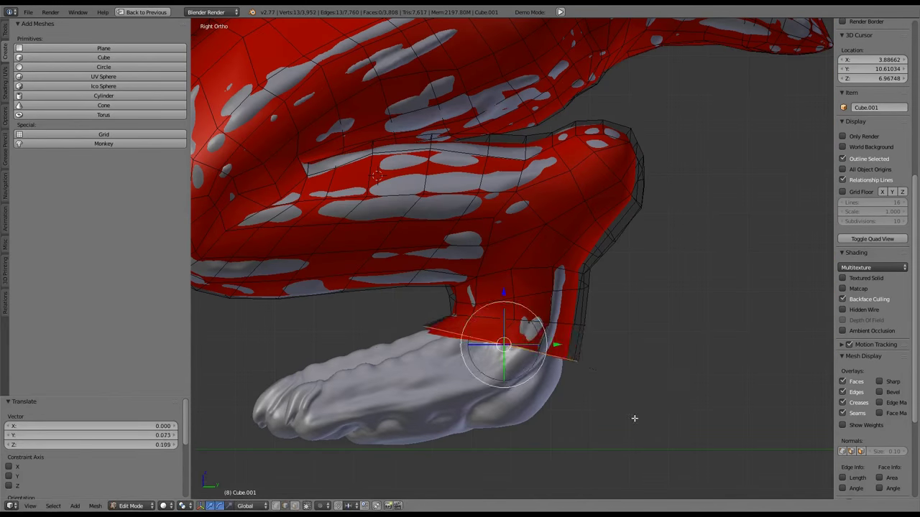
middle_drag(633, 418, 547, 345)
key(Tab)
key(Tab)
key(g)
key(g)
click(531, 396)
middle_drag(531, 395, 486, 162)
key(alt+s)
click(556, 211)
Select the whole ankle loop and scale it down to fit the leg
key(g)
click(486, 162)
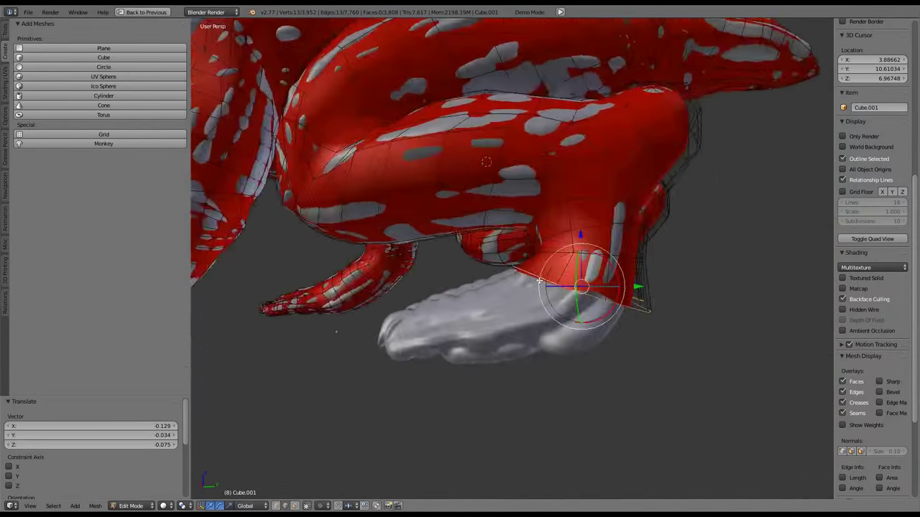
key(s)
click(645, 429)
middle_drag(646, 430, 390, 323)
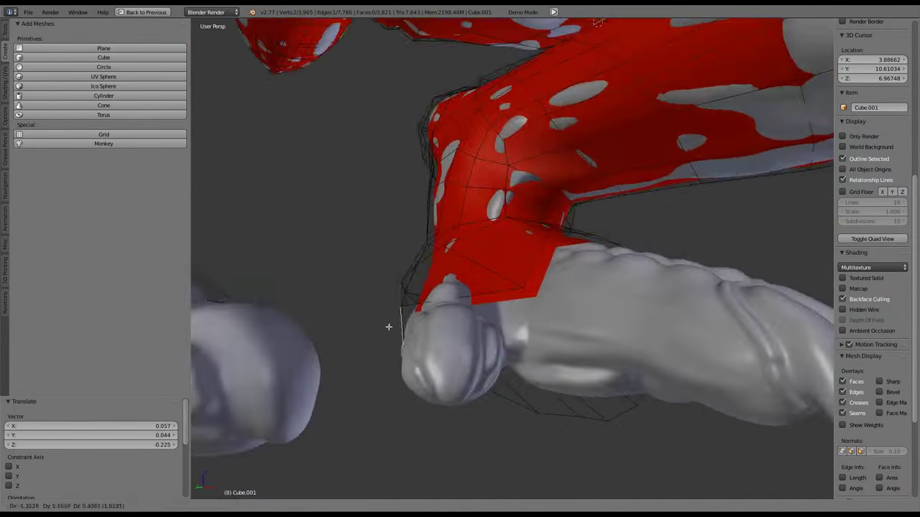
Rotate one ankle edge into alignment and extrude the ankle loop toward the foot
right_click(432, 316)
key(g)
key(r)
click(616, 211)
middle_drag(616, 211, 458, 408)
key(KP_5)
key(KP_5)
key(r)
click(458, 408)
middle_drag(685, 342, 503, 309)
key(e)
click(511, 320)
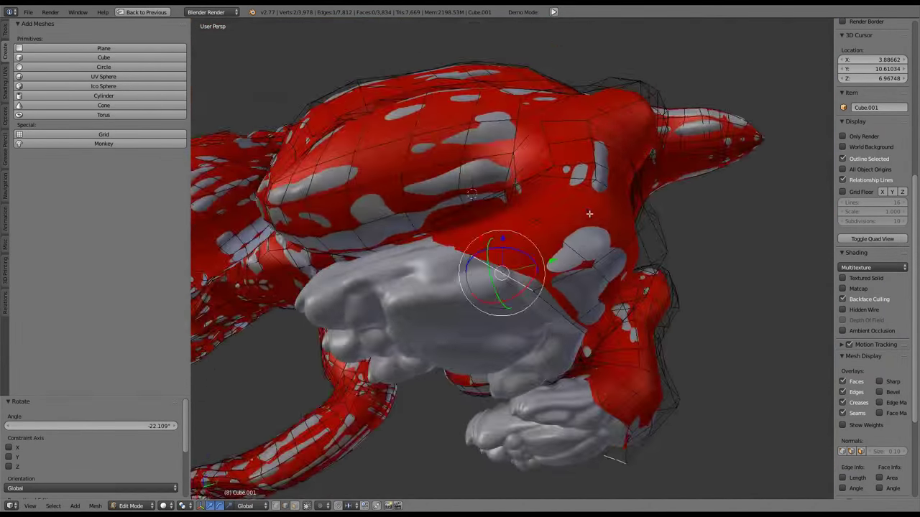
Move and rotate the new extruded ring from the ankle onto the foot, then preview it
key(g)
click(589, 214)
middle_drag(589, 213, 709, 238)
scroll(708, 238, up, 3)
click(578, 363)
key(Tab)
key(Tab)
scroll(469, 294, down, 5)
middle_drag(469, 294, 499, 235)
scroll(499, 235, up, 5)
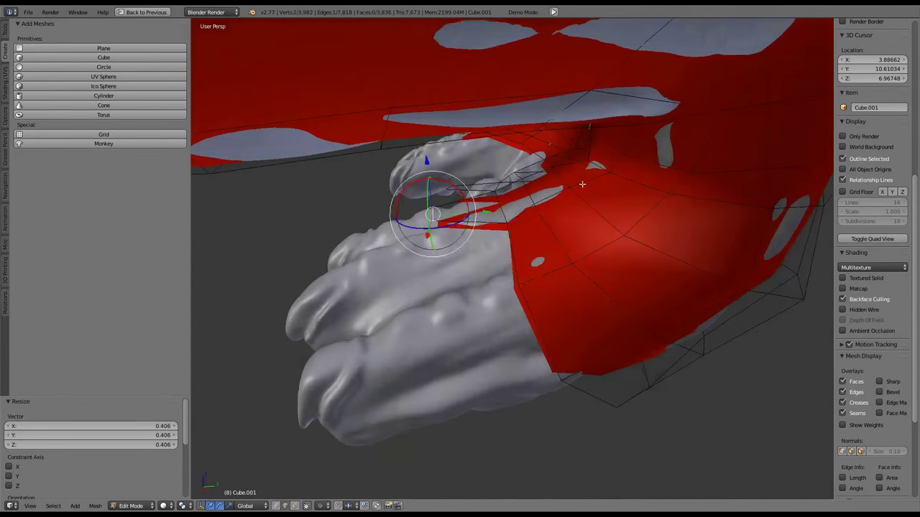
Extrude the edges above the toes downward and shrink the new faces onto the foot
key(e)
click(649, 333)
middle_drag(582, 184, 618, 273)
key(alt+s)
click(642, 281)
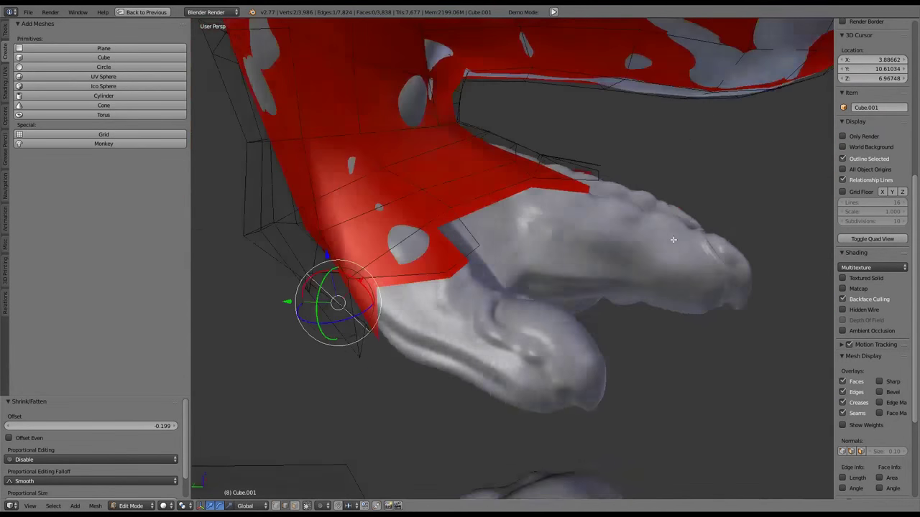
middle_drag(673, 239, 563, 197)
key(g)
click(562, 196)
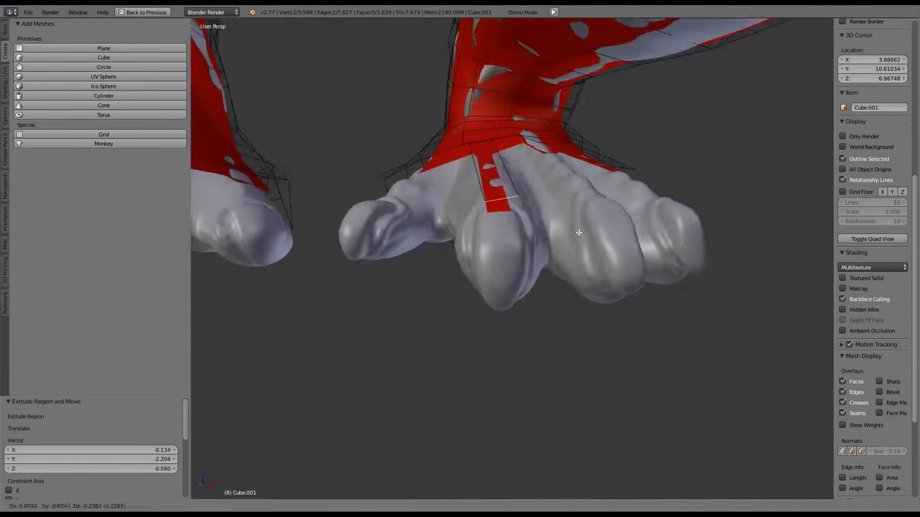
middle_drag(579, 232, 690, 323)
Extrude a strip from the toe base, rotating it along the toe and fattening it onto the surface
key(e)
click(690, 324)
key(r)
click(697, 331)
middle_drag(588, 231, 528, 203)
key(e)
click(518, 320)
key(alt+s)
click(549, 264)
Extend the toe strip further, moving and rotating each new segment to follow the toe
key(e)
click(607, 302)
key(g)
click(519, 345)
key(e)
key(r)
click(550, 220)
key(r)
click(473, 273)
key(Tab)
key(Tab)
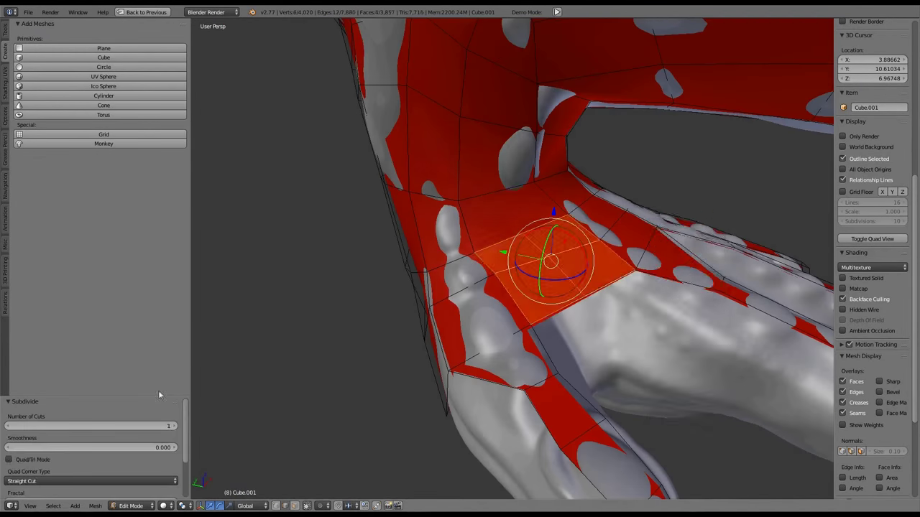
Rotate an edge to re-flow the faces and smooth the vertices between the legs
key(ctrl+e)
click(528, 203)
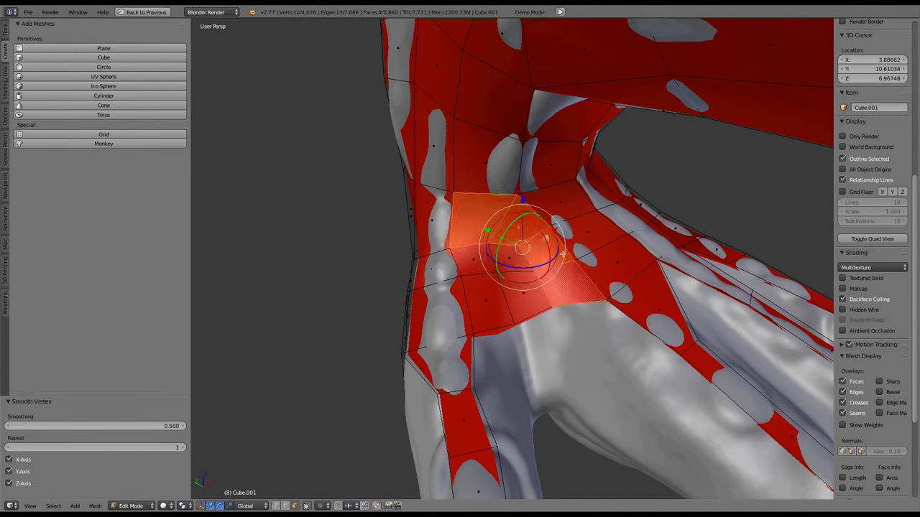
middle_drag(563, 254, 473, 246)
key(w)
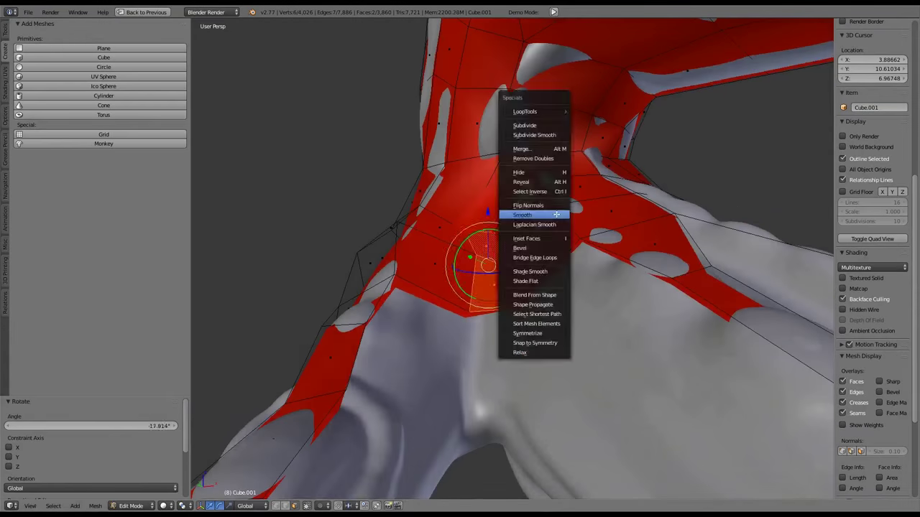
click(556, 215)
middle_drag(556, 215, 542, 289)
key(alt+s)
right_click(345, 263)
middle_drag(484, 329, 647, 252)
right_click(648, 355)
Subdivide the toe faces and shrink the toe strips down onto the foot surface
key(w)
click(611, 108)
key(alt+s)
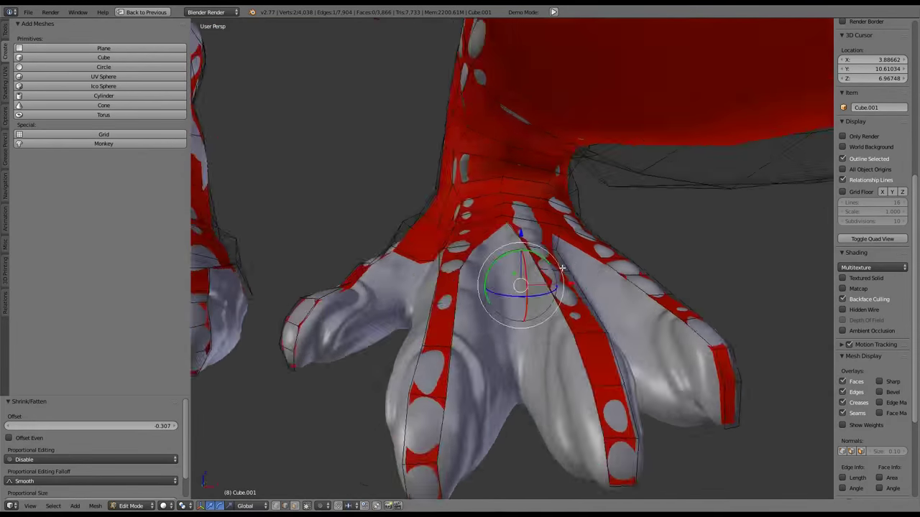
middle_drag(561, 267, 507, 268)
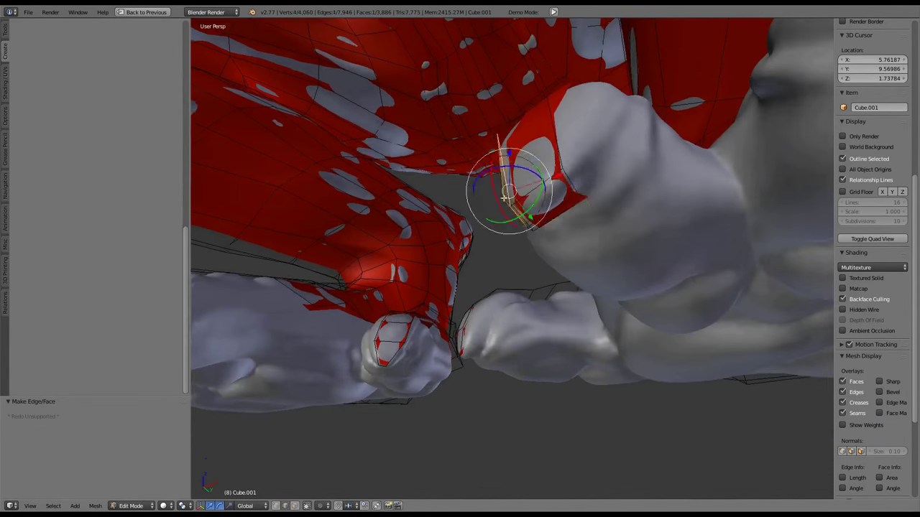
middle_drag(505, 196, 702, 269)
Shrink and scale the toe-tip ring, then subdivide the toe edges
key(alt+s)
click(561, 215)
key(s)
click(643, 234)
middle_drag(643, 234, 548, 270)
key(w)
key(Return)
Rotate and move the toe-tip vertices so they follow the toe's direction
key(r)
click(575, 237)
middle_drag(574, 237, 617, 174)
key(g)
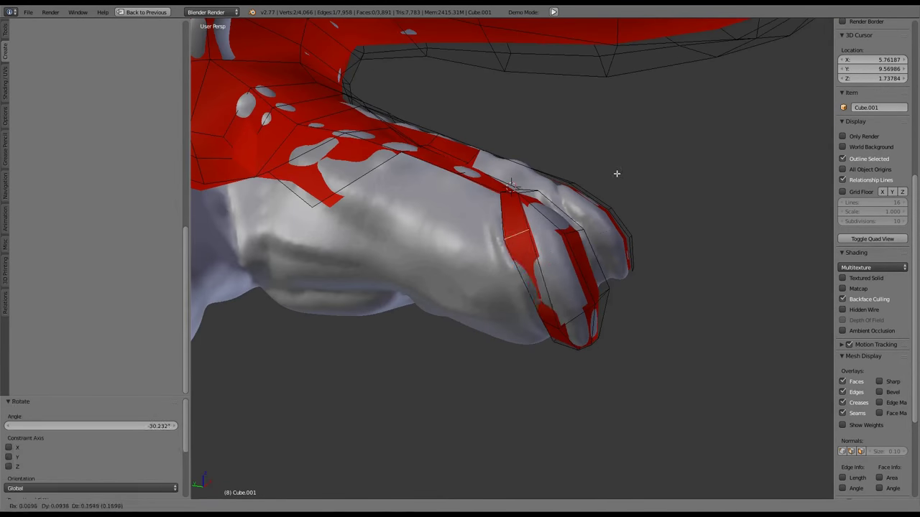
key(r)
click(629, 246)
middle_drag(629, 247, 665, 342)
Select the face strip on the toe and grow it along the toe for deletion
key(ctrl+e)
click(640, 269)
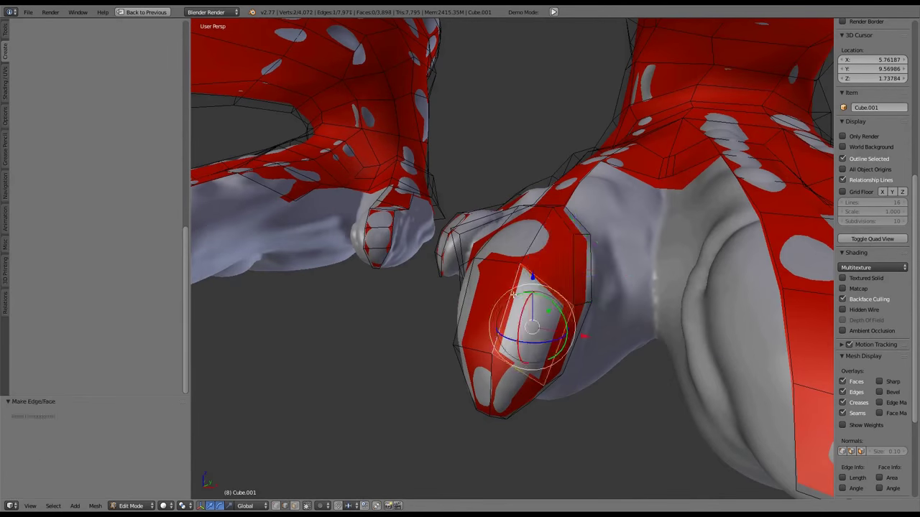
middle_drag(640, 269, 605, 393)
key(ctrl+KP_Add)
key(x)
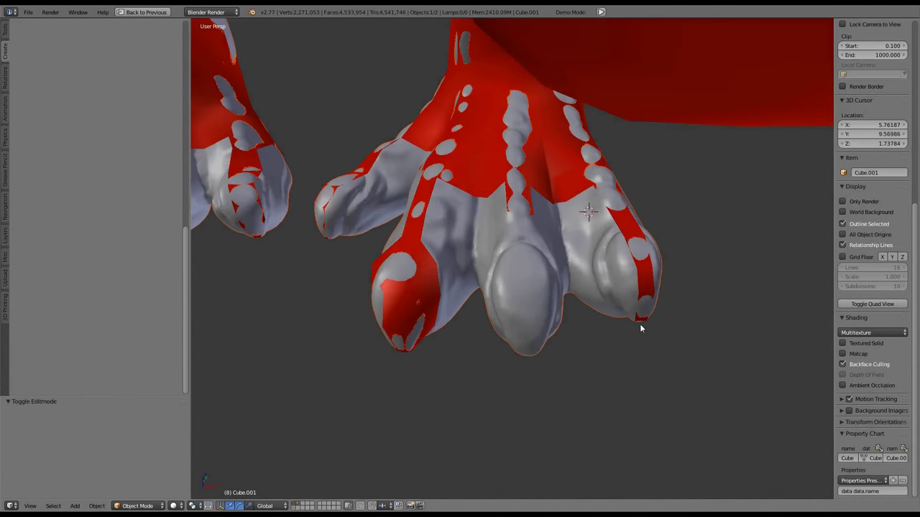
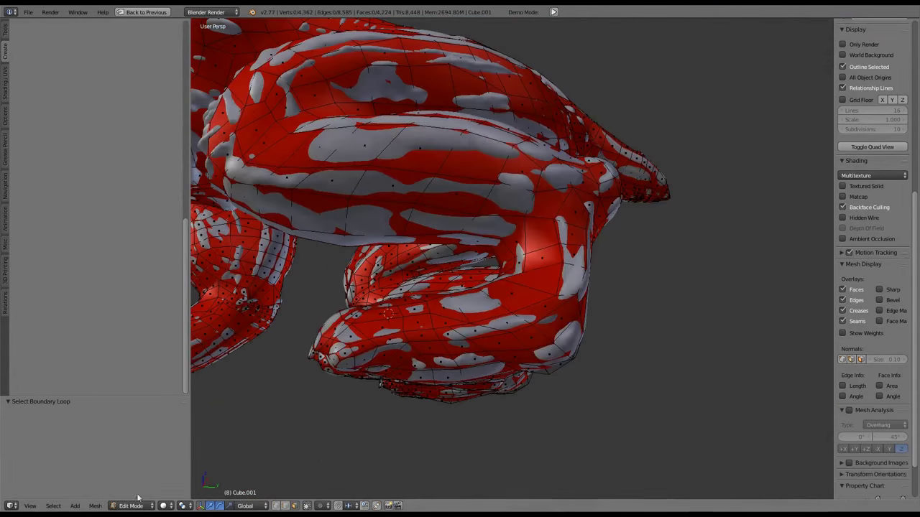
Open the Select All by Trait options and orbit the view around the creature's body
click(53, 506)
mouse_move(82, 388)
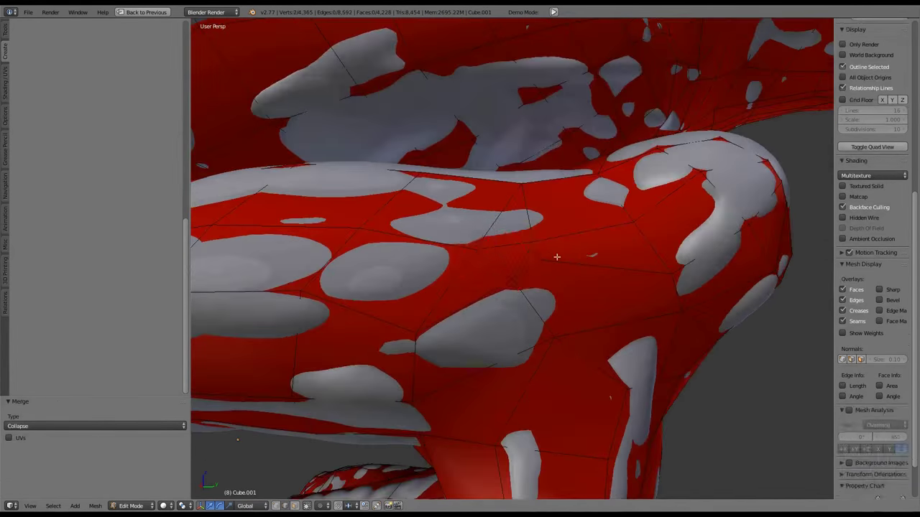
middle_drag(585, 275, 653, 213)
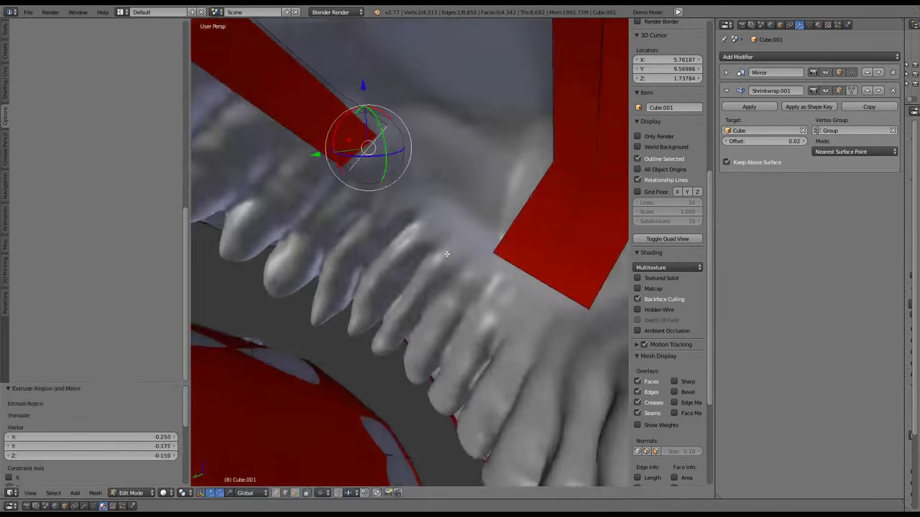
Subdivide the new edges, then add a vertex near the tooth and join the vertices into a face on the tooth
click(522, 153)
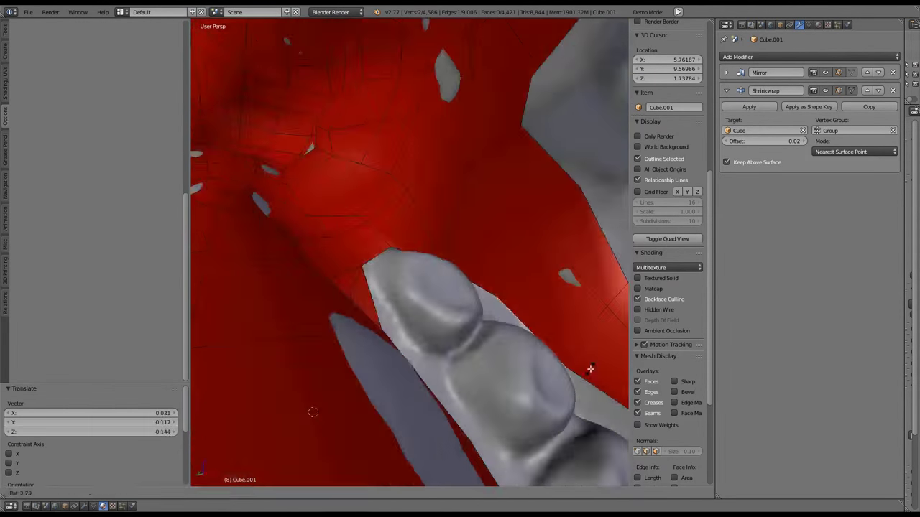
middle_drag(394, 345, 431, 323)
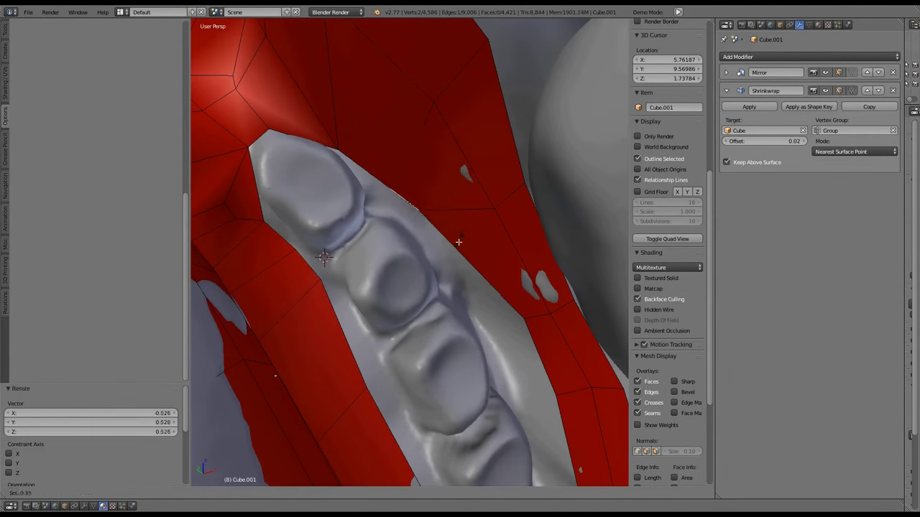
shift+right_click(411, 189)
key(f)
middle_drag(411, 189, 445, 273)
key(g)
click(409, 271)
Nudge the vertices beside the tooth, subdivide the edges, and move the new vertices into place
key(g)
click(482, 277)
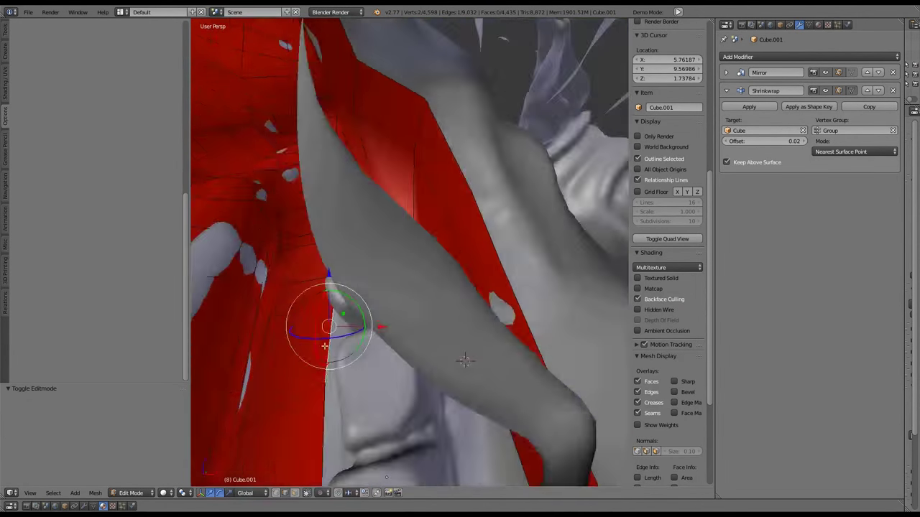
middle_drag(465, 360, 527, 239)
key(g)
click(430, 260)
key(w)
click(496, 197)
key(g)
click(526, 239)
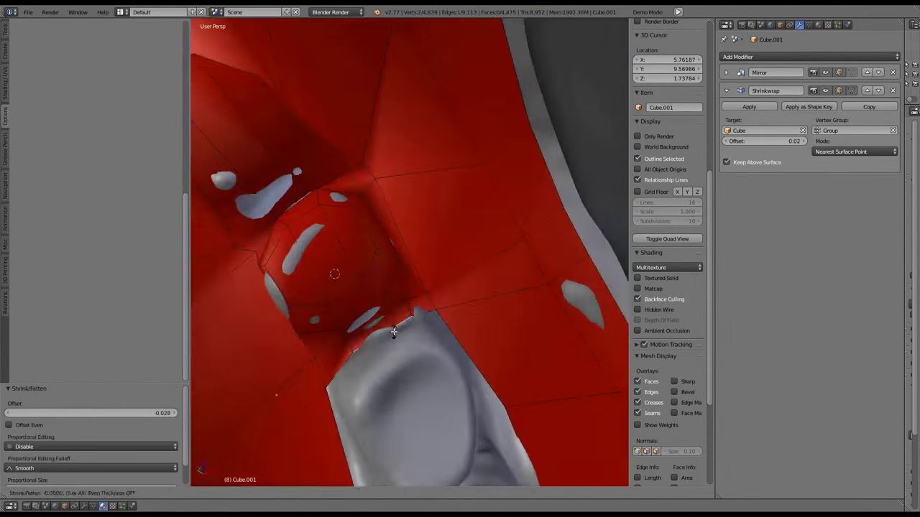
Select an edge beside the tooth, offset the faces along their normals, and subdivide the edge
right_click(394, 331)
middle_drag(394, 331, 345, 237)
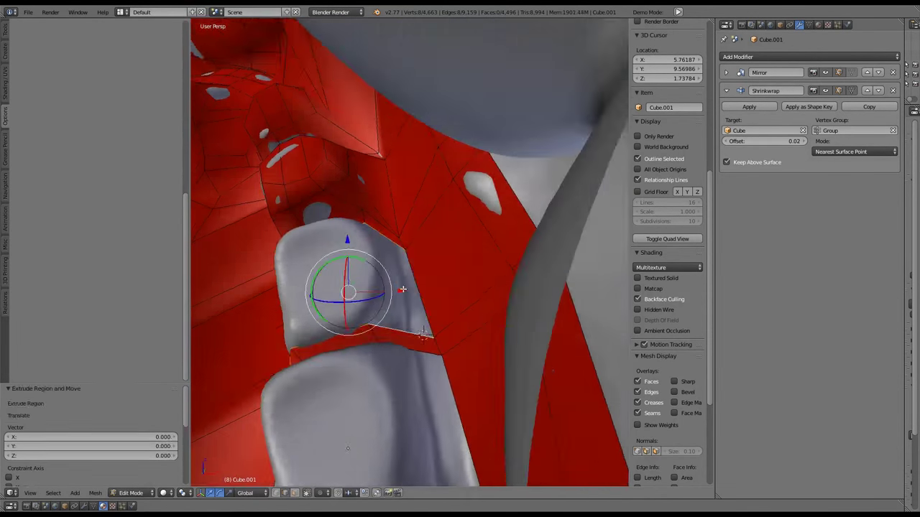
middle_drag(403, 290, 496, 386)
right_click(496, 386)
key(alt+s)
click(534, 427)
key(w)
middle_drag(534, 426, 561, 266)
click(467, 266)
Slide an edge near the tooth along the surface and scale the new vertices down twice
right_click(561, 266)
key(g)
key(g)
middle_drag(461, 289, 584, 313)
key(s)
click(508, 310)
key(w)
key(Escape)
key(s)
click(415, 308)
Pull the faces inward along their normals, scale the selection below half, and return to Object Mode
key(alt+s)
click(495, 394)
key(s)
click(560, 338)
middle_drag(398, 164, 288, 374)
key(Tab)
Select the high-detail Cube, enter Sculpt Mode with dynamic topology on, and maximise the view
click(137, 492)
click(133, 459)
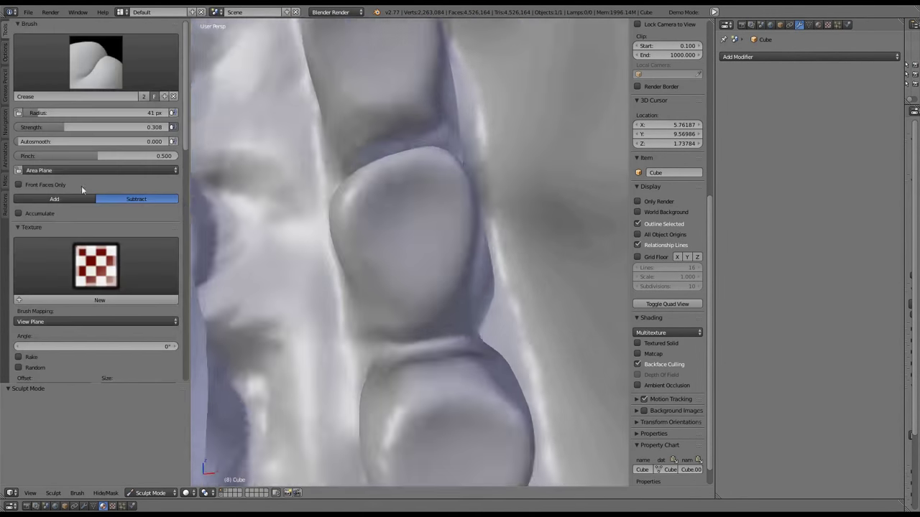
mouse_move(81, 185)
middle_down()
mouse_move(419, 302)
mouse_move(416, 186)
mouse_move(511, 341)
mouse_move(444, 294)
mouse_move(402, 298)
middle_up()
scroll(129, 303, down, 10)
key(ctrl+d)
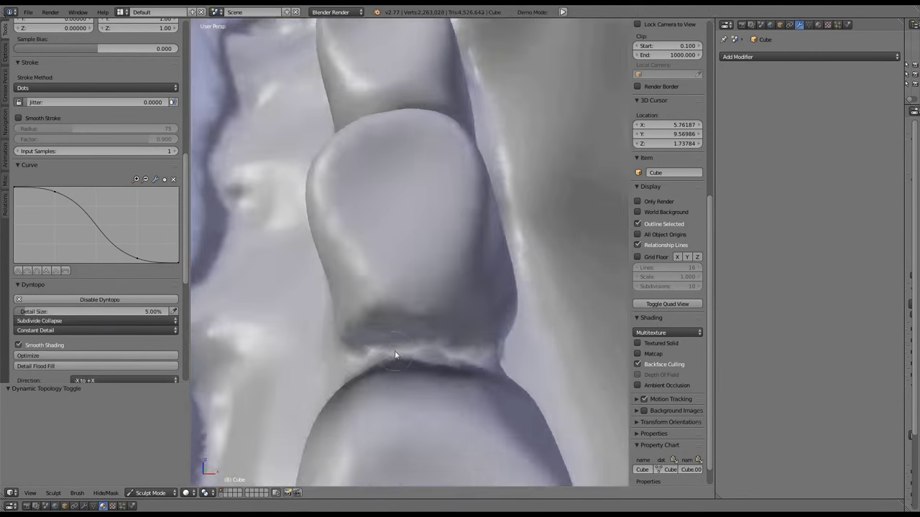
key(ctrl+Up)
mouse_move(395, 350)
middle_down()
mouse_move(604, 260)
mouse_move(550, 349)
mouse_move(601, 373)
mouse_move(489, 403)
mouse_move(633, 283)
mouse_move(608, 327)
mouse_move(516, 273)
mouse_move(606, 324)
mouse_move(544, 290)
middle_up()
scroll(108, 215, up, 10)
Sculpt the gaps between the teeth, checking the wireframe and lowering the detail size to 1.00%
click(133, 321)
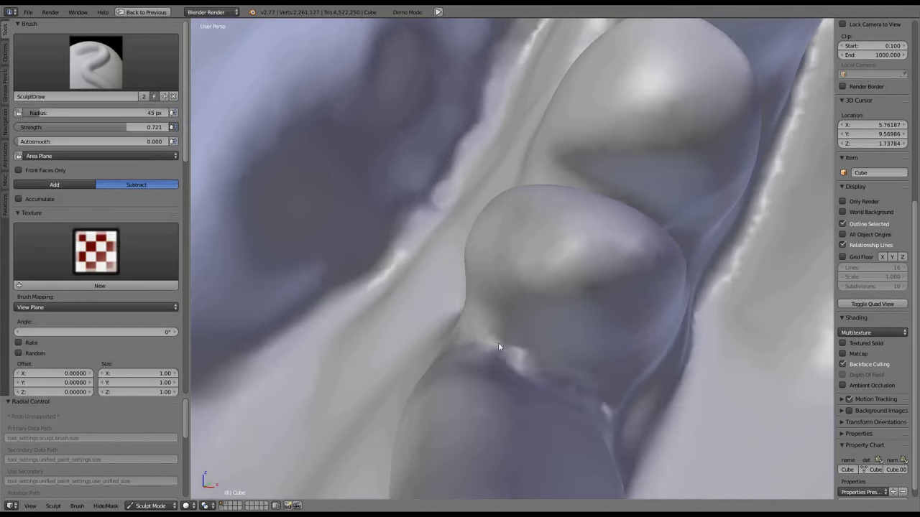
mouse_move(498, 342)
middle_down()
mouse_move(368, 282)
mouse_move(455, 308)
mouse_move(572, 273)
mouse_move(503, 130)
mouse_move(616, 232)
mouse_move(462, 200)
mouse_move(580, 328)
mouse_move(522, 349)
mouse_move(431, 302)
middle_up()
scroll(108, 215, down, 12)
mouse_move(202, 203)
middle_down()
mouse_move(525, 352)
mouse_move(447, 281)
mouse_move(531, 369)
mouse_move(512, 232)
mouse_move(483, 267)
mouse_move(506, 309)
mouse_move(556, 259)
mouse_move(441, 209)
mouse_move(534, 252)
mouse_move(493, 294)
mouse_move(515, 240)
mouse_move(319, 215)
middle_up()
key(z)
scroll(319, 216, up, 3)
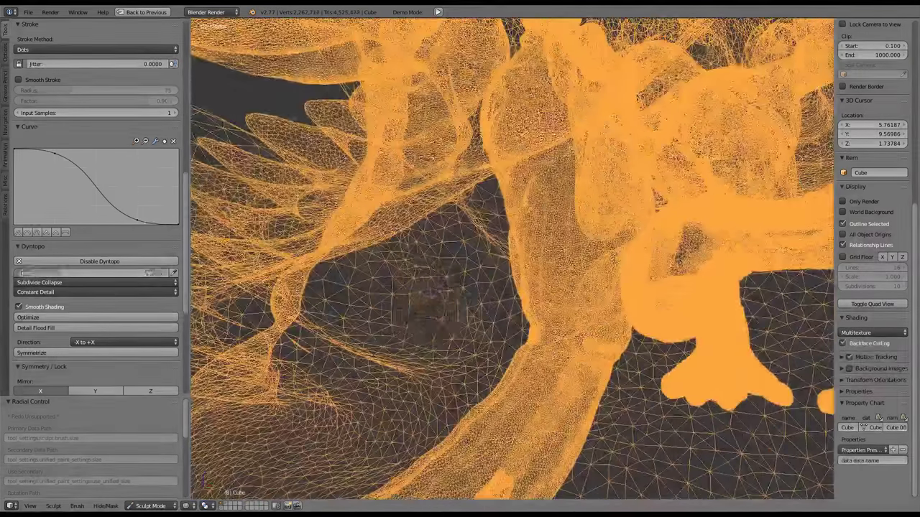
mouse_move(143, 273)
mouse_down()
mouse_move(120, 276)
mouse_move(140, 273)
mouse_up()
key(z)
mouse_move(323, 259)
middle_down()
mouse_move(421, 242)
mouse_move(550, 353)
mouse_move(534, 302)
mouse_move(453, 162)
mouse_move(534, 281)
mouse_move(554, 283)
mouse_move(509, 233)
mouse_move(542, 266)
mouse_move(513, 238)
mouse_move(534, 271)
mouse_move(520, 229)
mouse_move(444, 148)
mouse_move(522, 263)
mouse_move(431, 262)
mouse_move(453, 368)
mouse_move(587, 256)
mouse_move(541, 291)
mouse_move(561, 250)
mouse_move(398, 382)
mouse_move(579, 382)
mouse_move(561, 230)
mouse_move(499, 267)
mouse_move(499, 237)
mouse_move(505, 380)
mouse_move(507, 238)
mouse_move(519, 211)
middle_up()
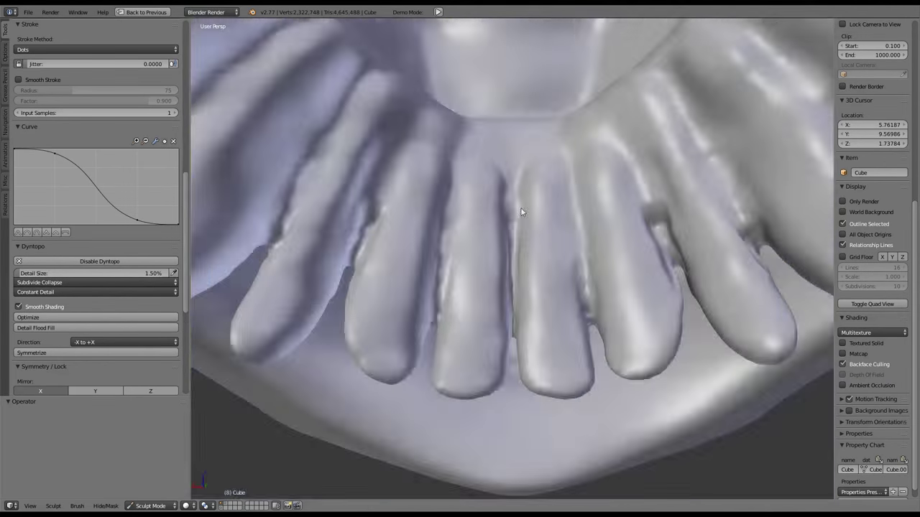
Flatten the surfaces between the teeth with the Flatten/Contrast brush, then return to Object Mode
click(95, 61)
click(267, 113)
mouse_move(547, 288)
middle_down()
mouse_move(514, 255)
mouse_move(532, 207)
mouse_move(554, 226)
mouse_move(568, 148)
mouse_move(562, 161)
mouse_move(613, 215)
mouse_move(501, 274)
mouse_move(663, 205)
mouse_move(544, 200)
mouse_move(479, 225)
mouse_move(435, 326)
mouse_move(511, 200)
mouse_move(509, 318)
mouse_move(550, 294)
mouse_move(503, 405)
mouse_move(493, 383)
mouse_move(386, 449)
mouse_move(182, 191)
mouse_move(569, 287)
mouse_move(599, 139)
mouse_move(523, 284)
mouse_move(580, 273)
mouse_move(365, 238)
mouse_move(683, 232)
mouse_move(519, 311)
mouse_move(595, 369)
mouse_move(527, 176)
mouse_move(513, 199)
mouse_move(564, 314)
middle_up()
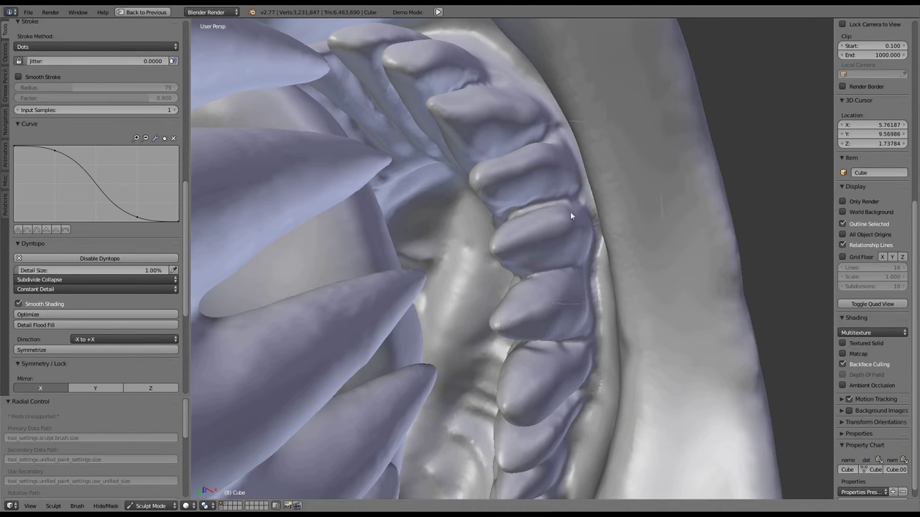
middle_drag(571, 214, 496, 21)
click(151, 506)
click(153, 495)
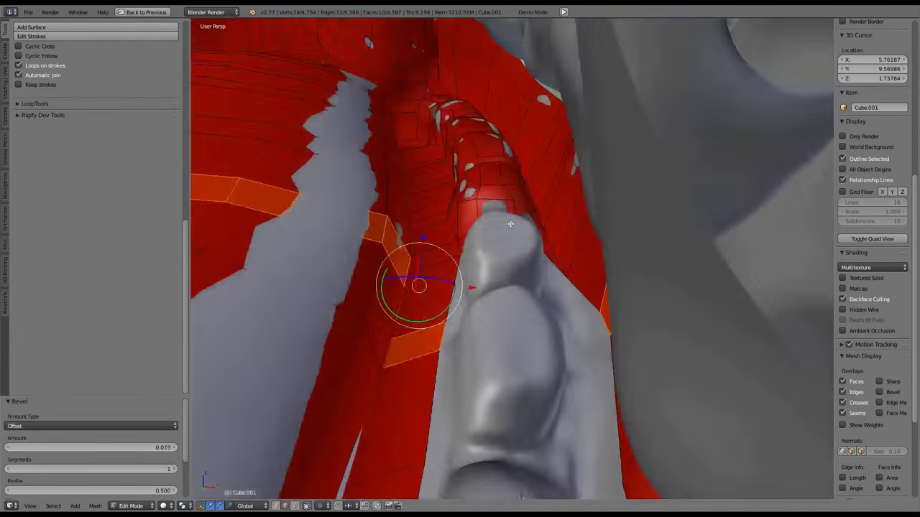
Smooth the selected vertices, scale them along Y, and remove duplicate vertices
key(w)
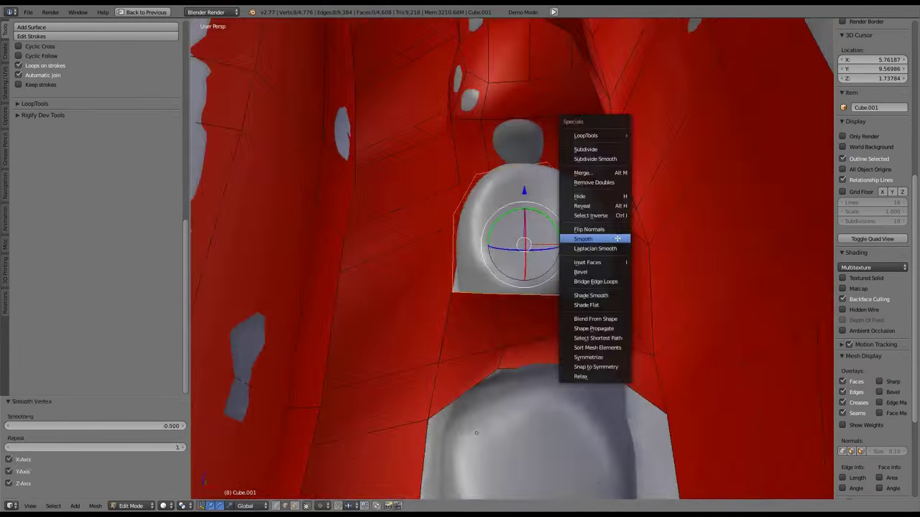
click(596, 236)
key(s)
key(y)
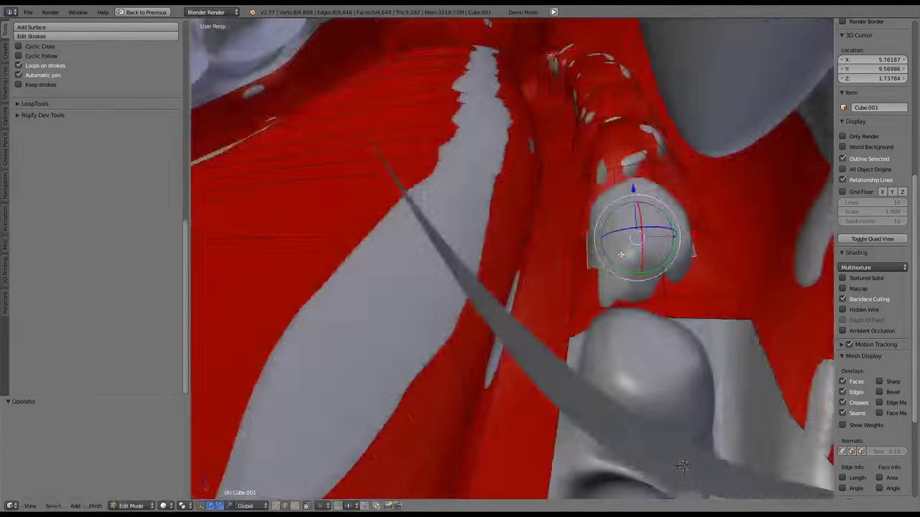
key(w)
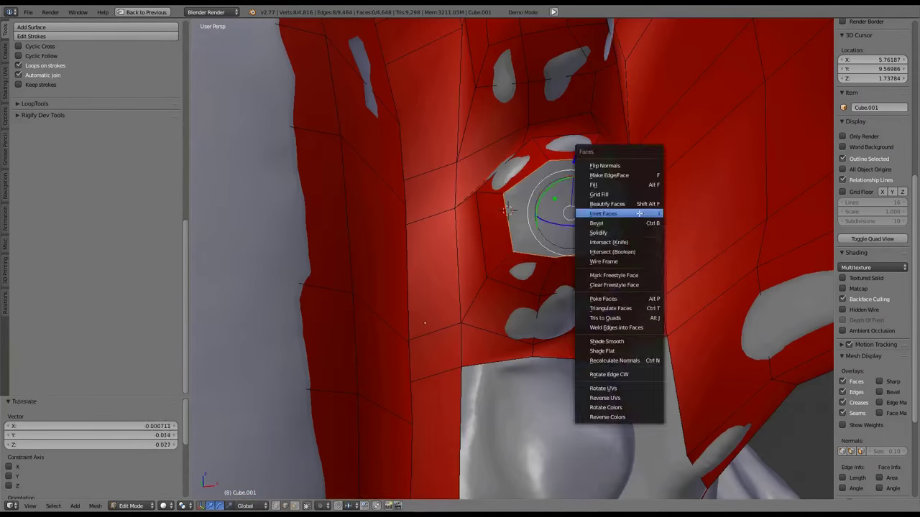
click(611, 208)
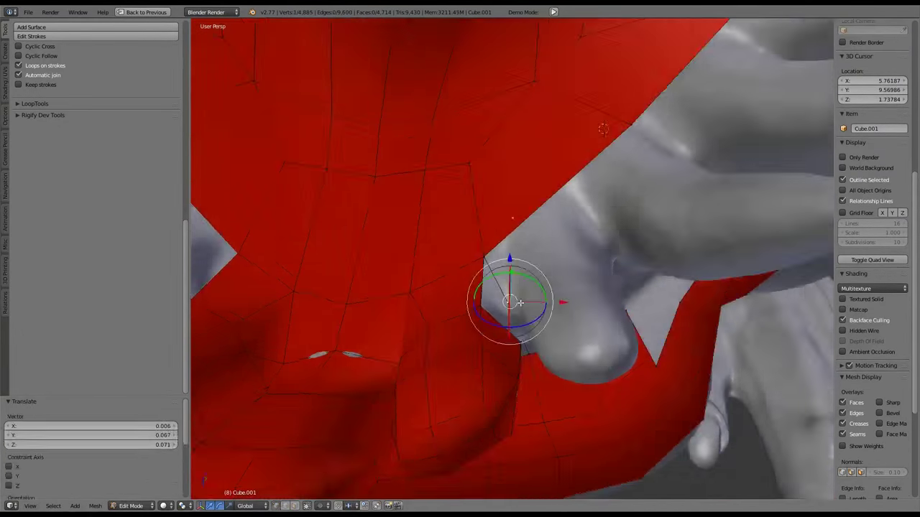
key(Tab)
key(Tab)
Extrude the red strip along the tooth and move the new geometry into place
middle_drag(519, 303, 490, 235)
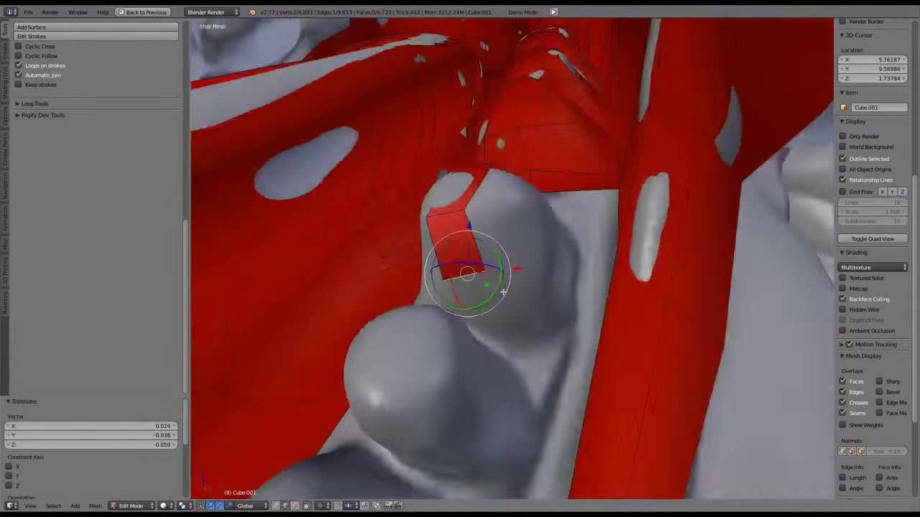
middle_drag(502, 292, 581, 178)
key(e)
click(410, 386)
middle_drag(410, 386, 488, 301)
key(e)
click(694, 375)
Enlarge the selection around the tooth, offset it along the normals, and fill a new face
key(e)
key(s)
click(546, 309)
key(alt+s)
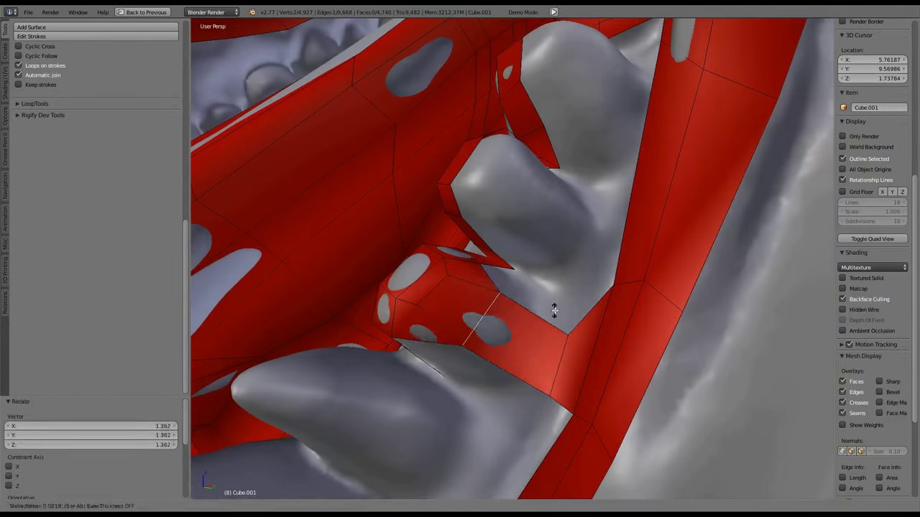
click(554, 310)
middle_drag(554, 309, 478, 230)
key(f)
key(e)
click(625, 306)
Extrude the edge around the tooth, select along the shortest path, and fill faces across the gap
key(e)
click(580, 296)
ctrl+click(478, 230)
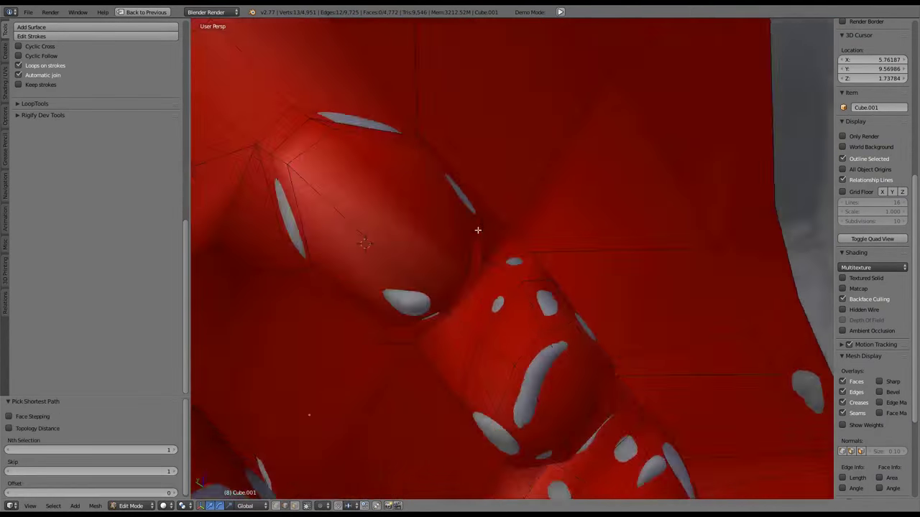
middle_drag(631, 387, 521, 280)
key(f)
key(alt+s)
key(f)
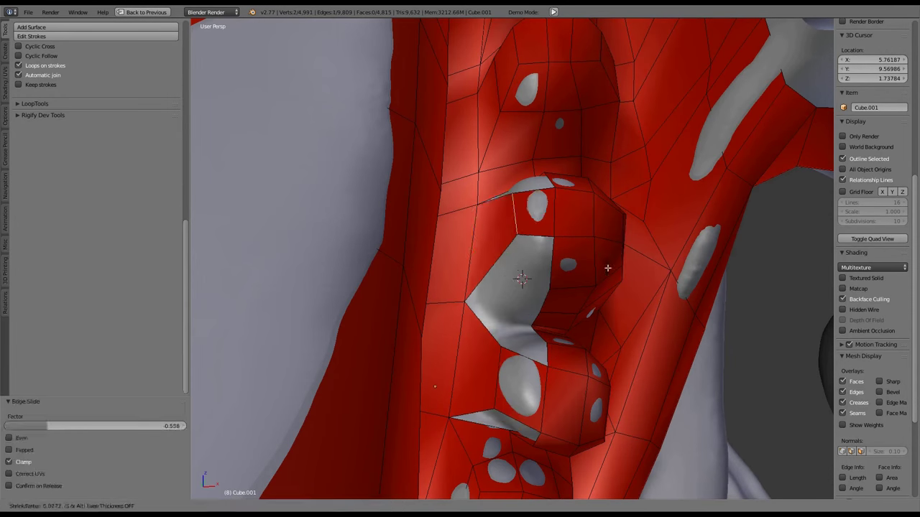
middle_drag(566, 227, 524, 273)
key(f)
key(f)
Grow the selection and cap the tooth tip with faces after undoing a grid fill attempt
key(ctrl+KP_Add)
key(ctrl+KP_Add)
middle_drag(488, 397, 670, 239)
key(ctrl+f)
middle_drag(614, 291, 517, 317)
key(ctrl+z)
key(ctrl+alt+z)
click(709, 97)
Rotate and move the tooth cap, subdivide its edges, and scale it to about 0.7
key(ctrl+z)
key(r)
click(513, 286)
key(g)
click(513, 286)
key(ctrl+alt+z)
click(654, 76)
key(s)
click(402, 302)
Reposition the selected vertices beside the tooth and undo the stray edges
key(g)
click(610, 205)
key(g)
click(610, 206)
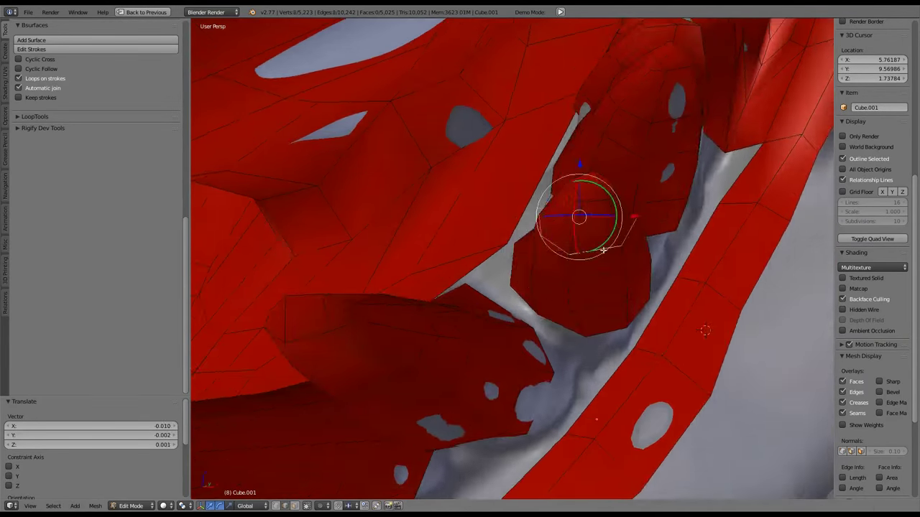
middle_drag(603, 250, 608, 322)
key(ctrl+z)
click(523, 285)
middle_drag(522, 285, 528, 204)
Fill new faces from the selected vertices, then move and rotate them to fit the tooth
key(f)
middle_drag(614, 285, 690, 284)
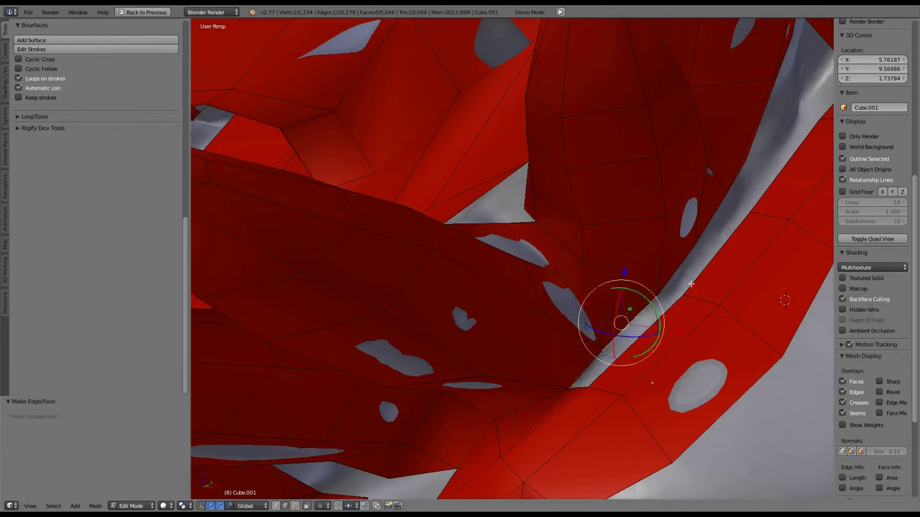
click(651, 230)
middle_drag(652, 230, 526, 326)
key(f)
key(g)
click(554, 250)
key(r)
click(575, 266)
click(630, 296)
Subdivide the faces, rotate a part slightly, and merge selected vertices at their centre
key(w)
key(r)
click(526, 351)
key(alt+m)
click(527, 326)
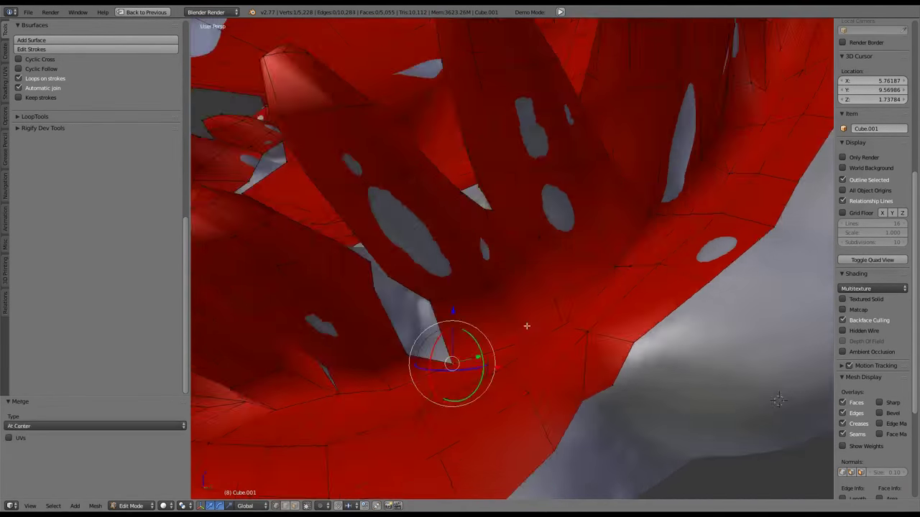
middle_drag(355, 319, 586, 296)
Move two vertices into place and fill a face between them
key(g)
click(586, 351)
key(w)
click(615, 205)
key(g)
click(602, 385)
key(f)
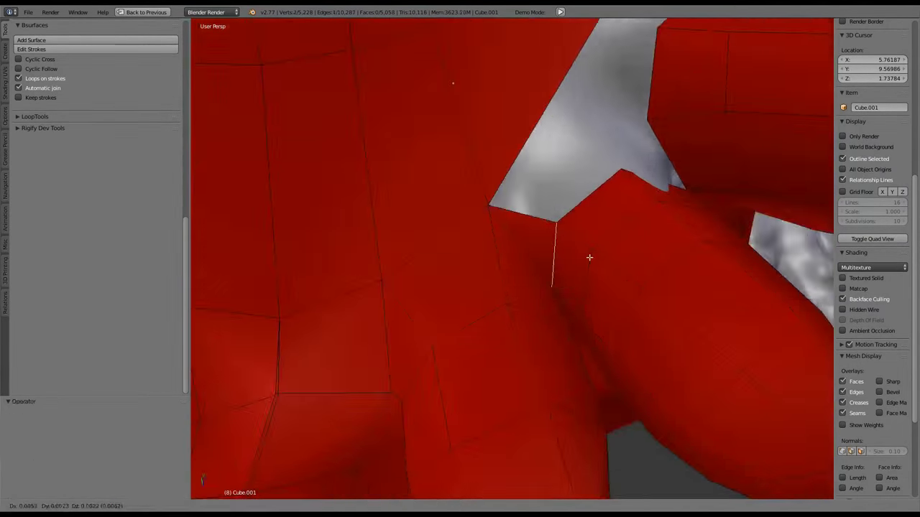
key(Escape)
middle_drag(589, 257, 758, 185)
Shift the strip and slide its edge along the tooth surface
key(g)
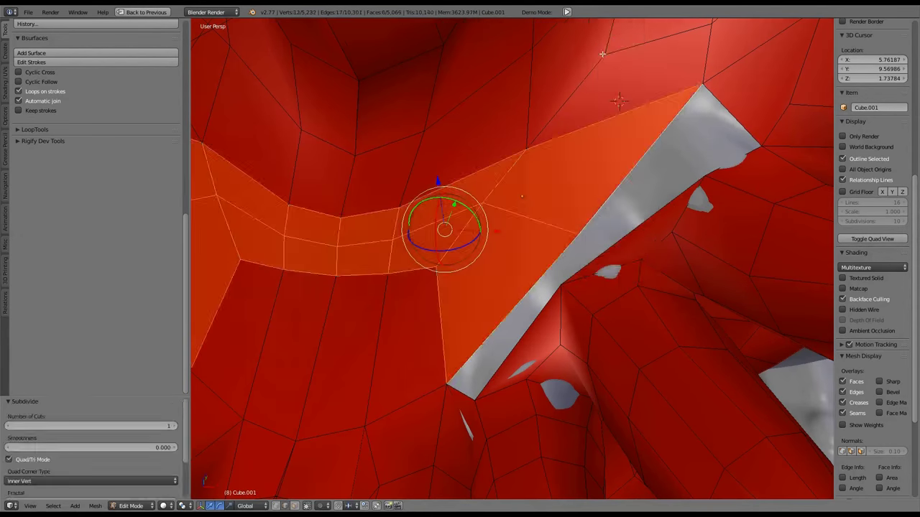
key(ctrl+e)
click(664, 316)
middle_drag(554, 304, 431, 287)
key(g)
click(537, 312)
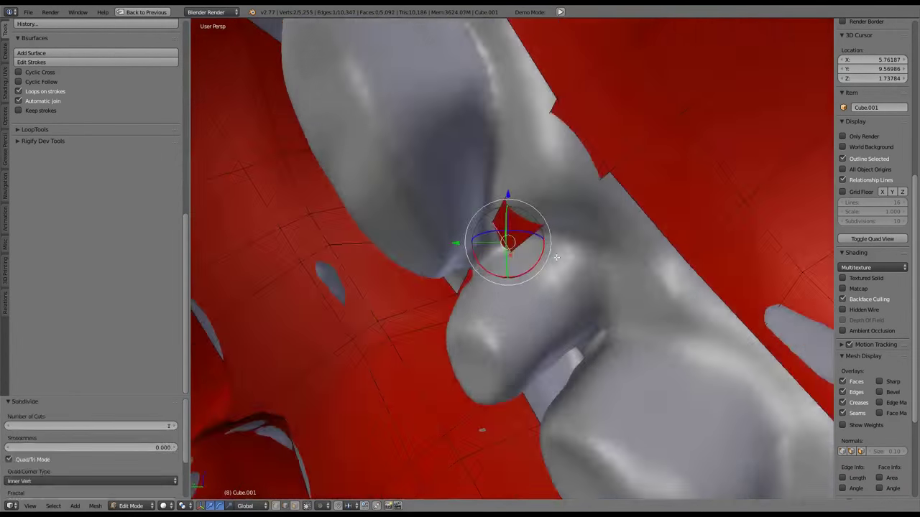
Bevel the edge, scale the bevelled part down, bevel again and shrink the faces inward
key(ctrl+b)
click(410, 281)
middle_drag(450, 192, 618, 230)
key(s)
click(617, 210)
key(ctrl+b)
click(628, 225)
key(Escape)
middle_drag(578, 303, 543, 332)
key(alt+s)
click(539, 335)
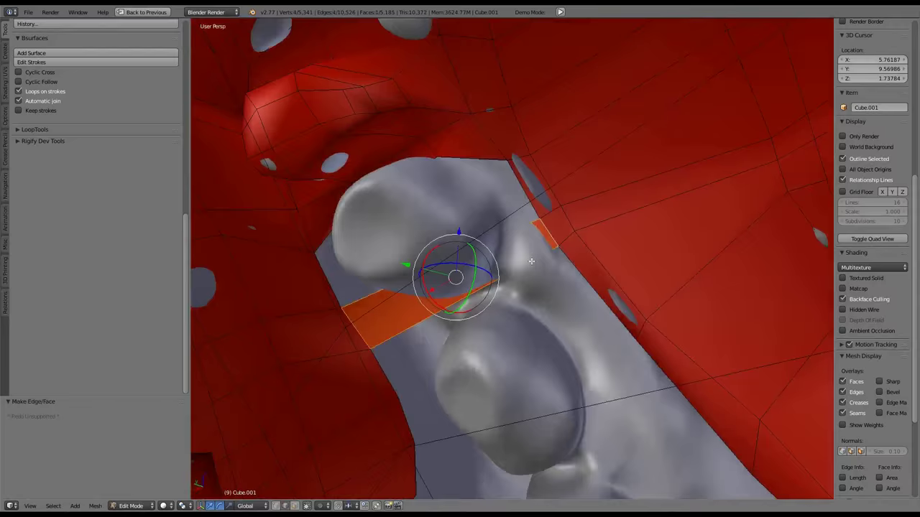
Extend the edges into a new ring and shrink it around the tooth
middle_drag(531, 262, 540, 361)
key(g)
click(516, 279)
key(s)
click(553, 237)
key(s)
click(586, 198)
key(g)
click(540, 360)
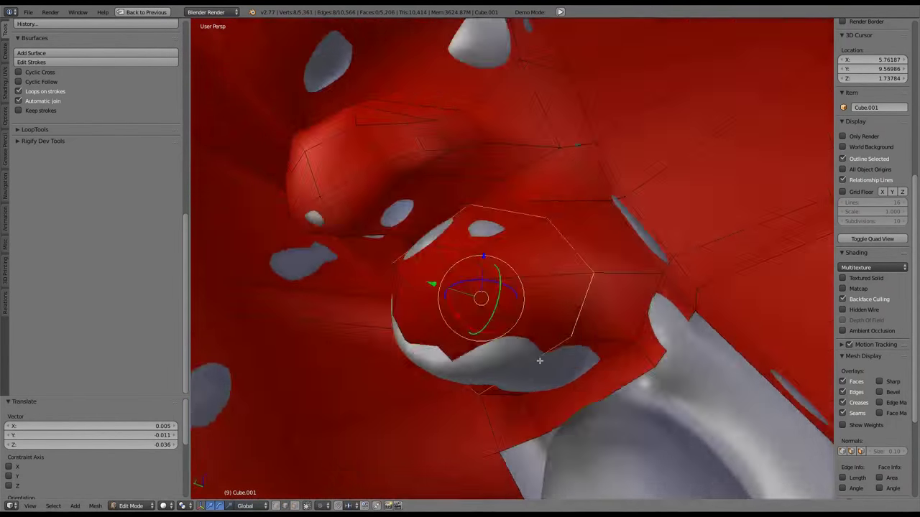
middle_drag(491, 209, 584, 188)
Extend another edge loop and rotate and move the new faces to follow the tooth
key(w)
click(583, 188)
key(g)
click(211, 243)
middle_drag(211, 243, 637, 165)
key(r)
click(493, 342)
key(g)
click(607, 224)
Subdivide the edges around the tooth, offset the faces along their normals and shrink the ring
key(w)
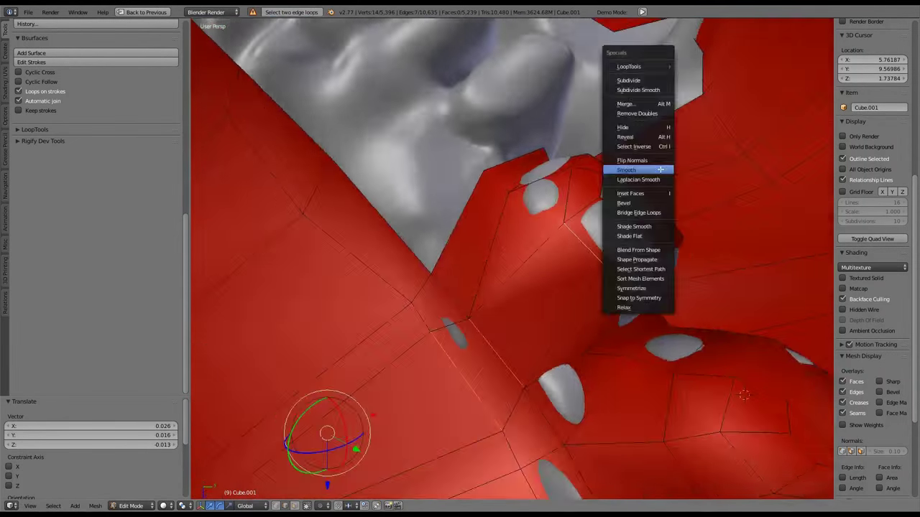
click(633, 68)
middle_drag(632, 67, 596, 185)
key(alt+s)
click(591, 386)
middle_drag(591, 386, 462, 311)
key(s)
click(435, 254)
middle_drag(435, 254, 593, 285)
Slide the edge loop along the tooth and push the neighbouring faces inward
key(g)
key(g)
click(313, 207)
middle_drag(441, 315, 509, 235)
key(alt+s)
click(607, 197)
key(e)
click(584, 205)
click(587, 178)
Subdivide the edges again and merge the stray vertices together
key(w)
click(564, 207)
key(w)
key(w)
key(ctrl+z)
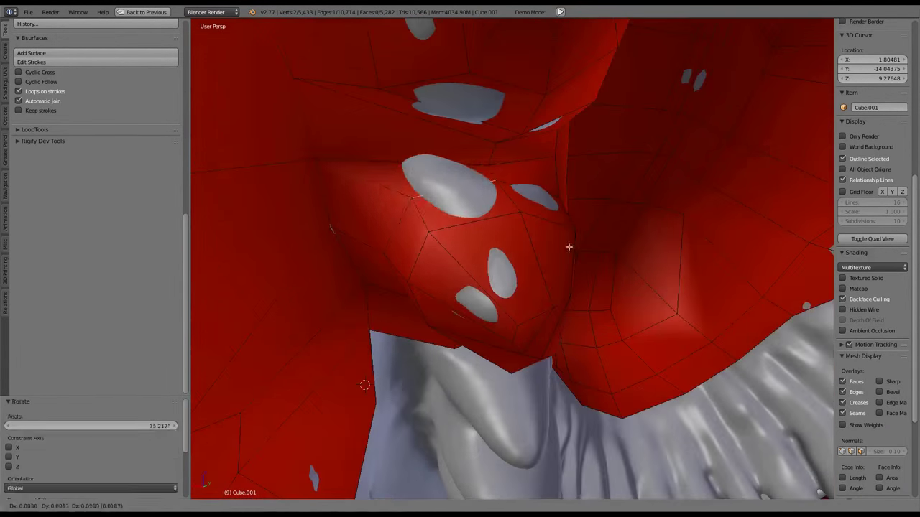
middle_drag(568, 247, 630, 288)
key(ctrl+shift+z)
click(567, 235)
Fill the opening with a face and a quad grid, then reposition its vertices
alt+click(460, 288)
key(f)
key(ctrl+f)
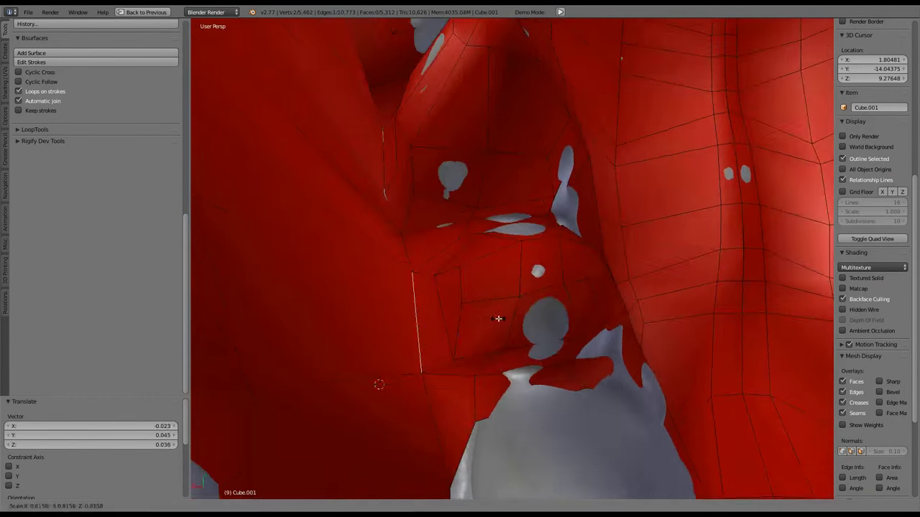
click(498, 318)
middle_drag(498, 318, 629, 335)
key(g)
click(537, 171)
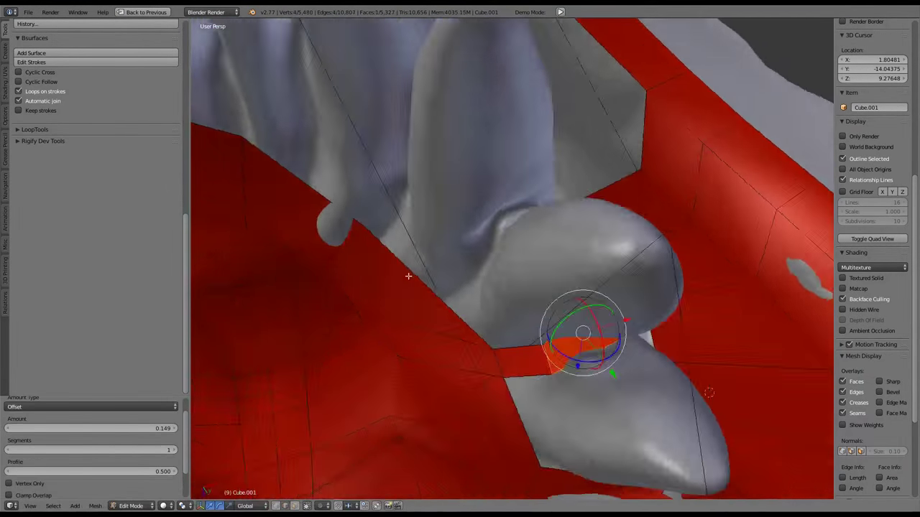
Rotate and nudge the faces around the next tooth into place
middle_drag(408, 276, 606, 237)
key(r)
click(580, 273)
key(ctrl+f)
key(g)
click(552, 347)
middle_drag(551, 346, 495, 303)
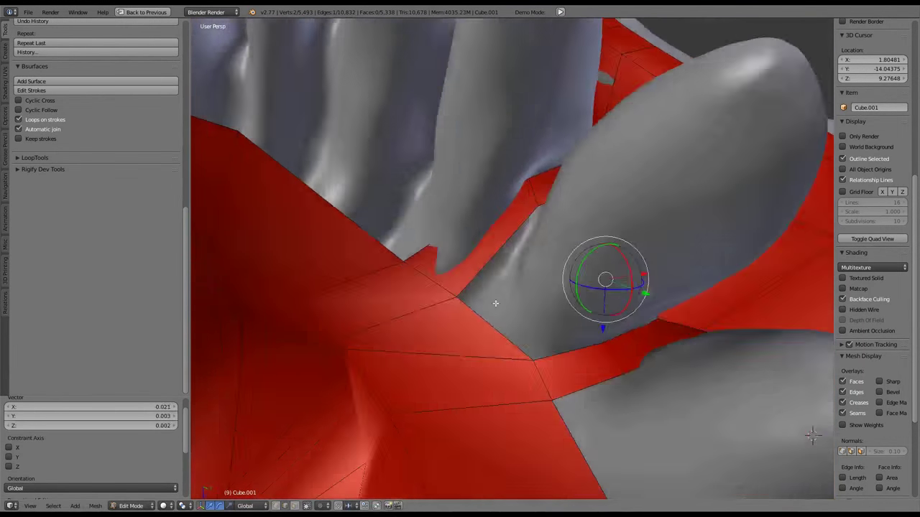
middle_drag(642, 288, 600, 267)
Extrude and scale two edges inside the mouth to form new faces
key(w)
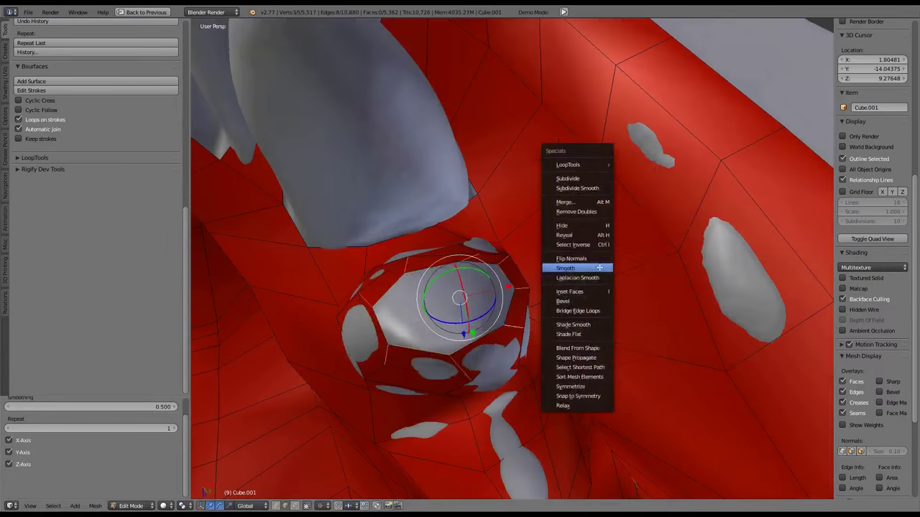
mouse_move(546, 319)
middle_down()
mouse_move(503, 302)
mouse_move(545, 342)
mouse_move(538, 323)
middle_up()
key(alt+s)
click(545, 342)
key(s)
click(550, 249)
middle_drag(550, 249, 513, 267)
key(e)
click(585, 292)
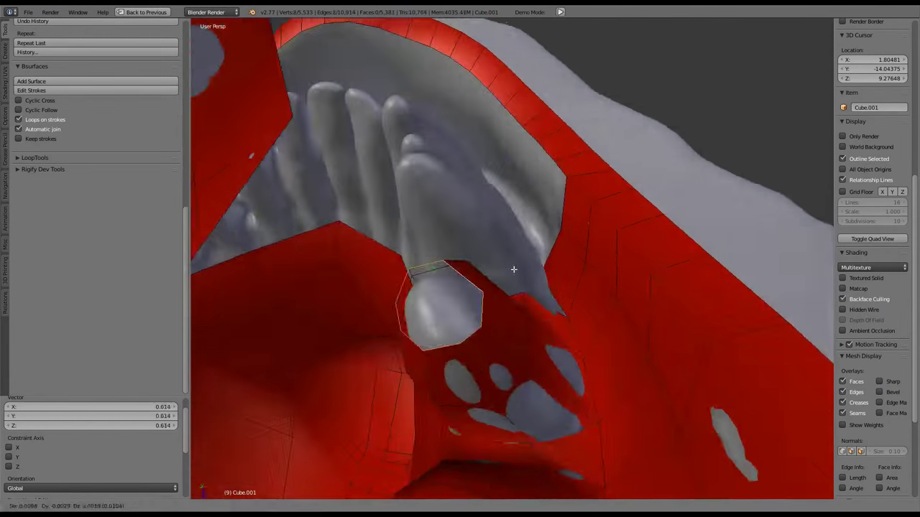
key(s)
click(659, 245)
Extrude the next edge loop twice and scale the new ring
middle_drag(659, 245, 474, 266)
key(e)
click(473, 267)
middle_drag(366, 191, 661, 147)
key(e)
click(551, 299)
key(s)
click(660, 261)
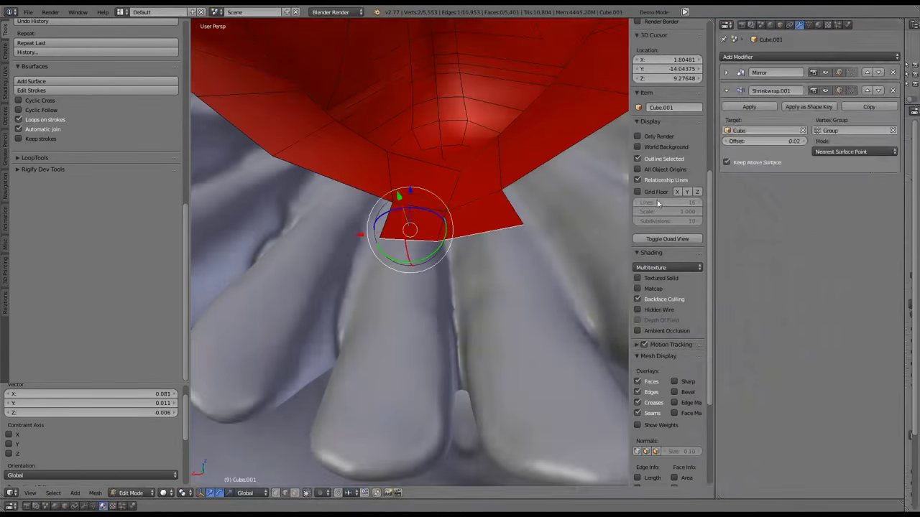
Extrude a strip between the front teeth and bridge the gap with a face
key(ctrl+Up)
middle_drag(657, 204, 681, 297)
key(s)
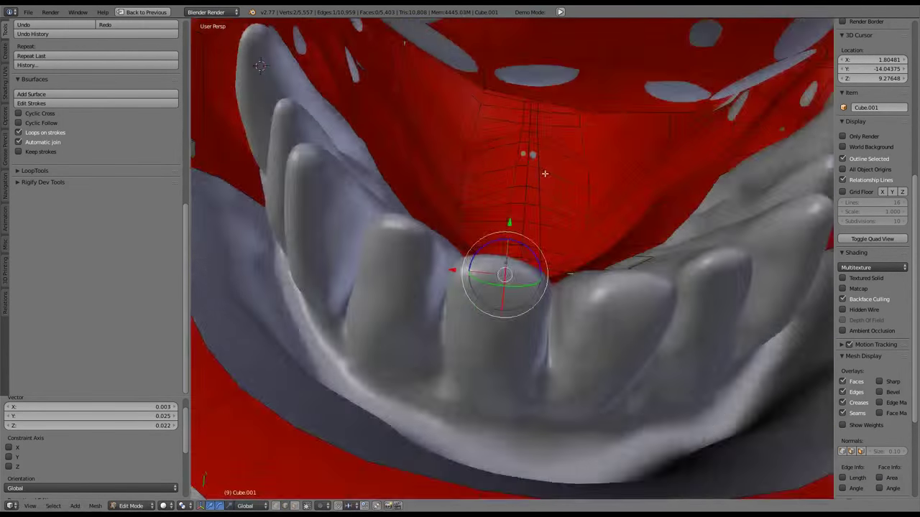
middle_drag(545, 173, 355, 256)
key(e)
click(520, 294)
middle_drag(419, 240, 515, 221)
key(f)
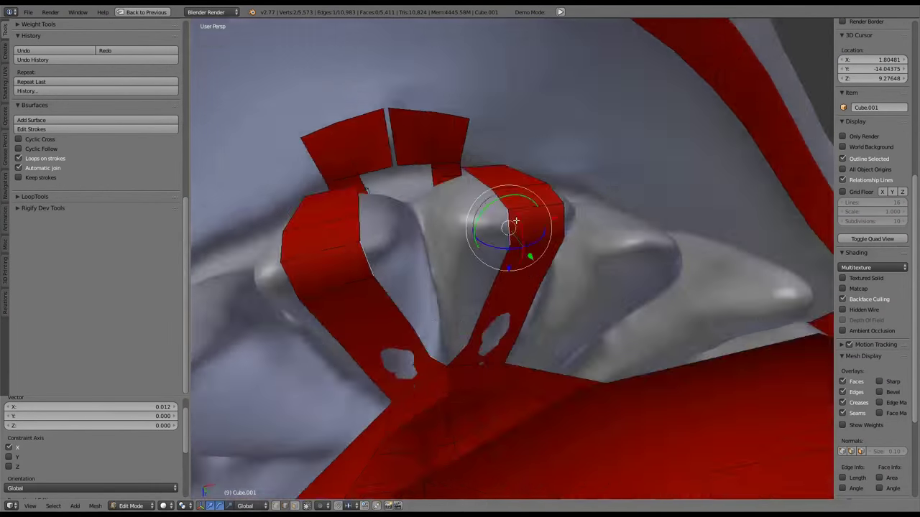
click(573, 227)
middle_drag(573, 227, 647, 237)
Extrude more edges into the next opening and move them into place
key(e)
click(459, 187)
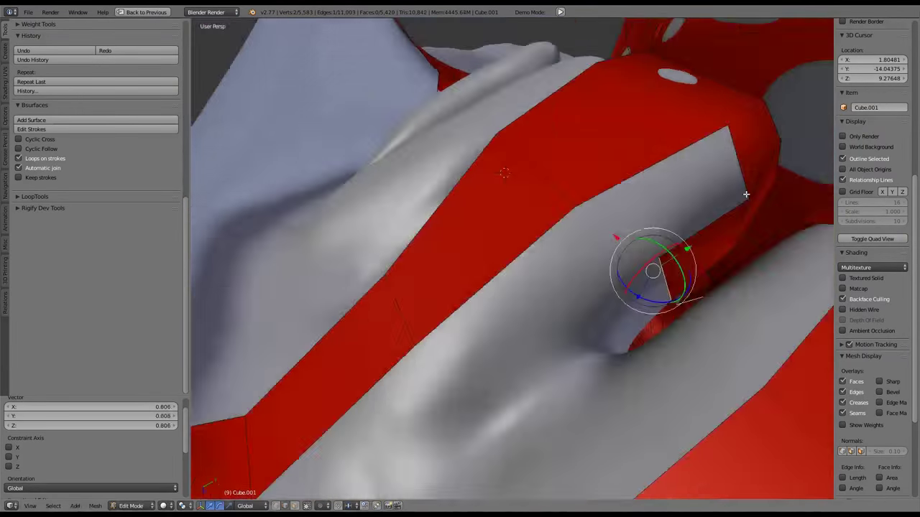
key(e)
click(674, 189)
middle_drag(673, 189, 430, 193)
key(e)
click(465, 258)
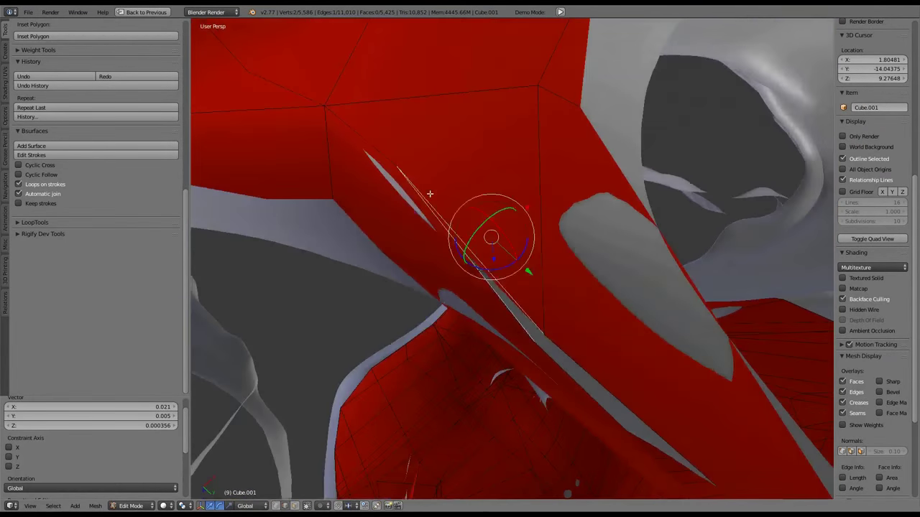
middle_drag(426, 264, 573, 48)
key(e)
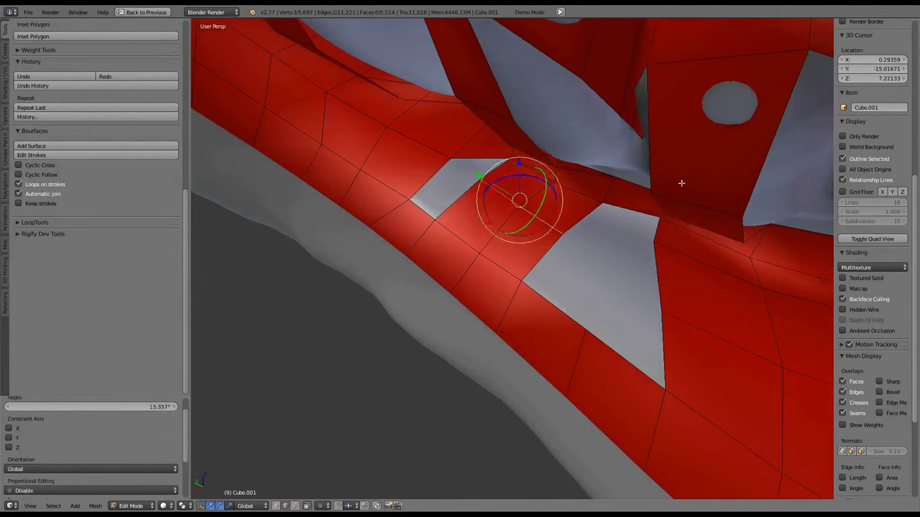
Apply edge operations to the remaining edges and merge away duplicate vertices
middle_drag(489, 193, 507, 190)
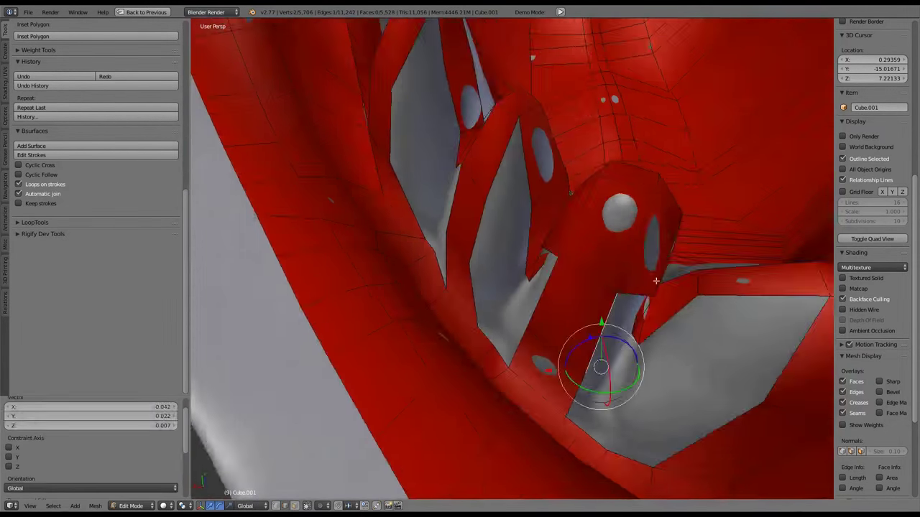
key(ctrl+e)
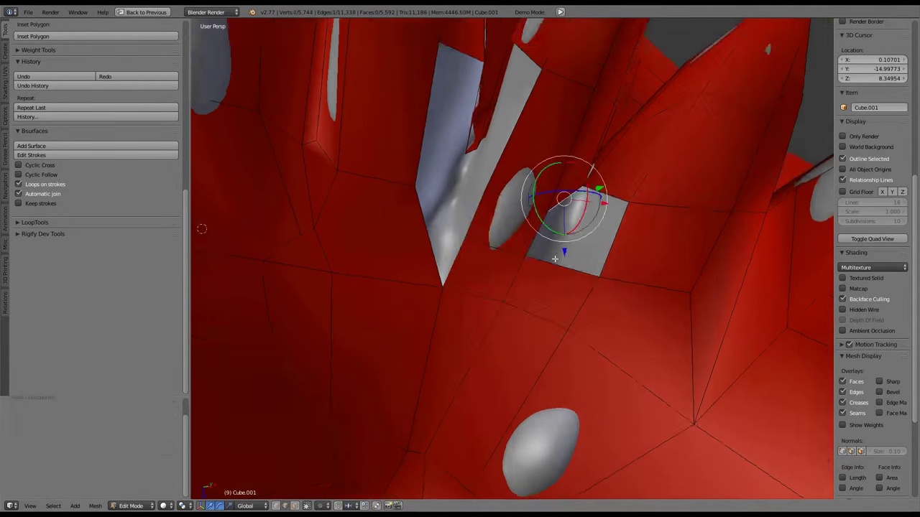
middle_drag(554, 259, 629, 202)
key(w)
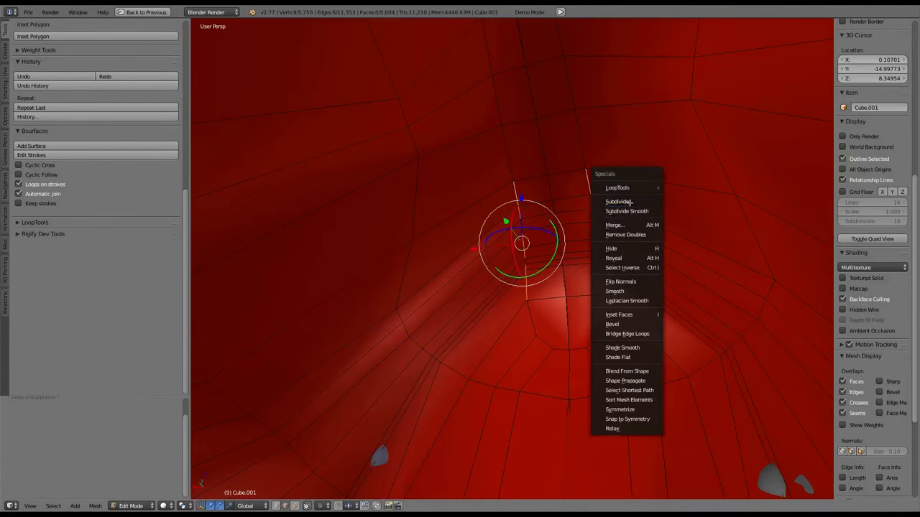
middle_drag(649, 241, 507, 13)
key(w)
click(626, 263)
Select the connected mesh, restore the layout, and return to Object Mode with subdivision level 3
key(ctrl+l)
key(ctrl+Up)
key(Tab)
key(ctrl+3)
Add two Smooth and two Subdivision Surface modifiers to Cube.001, alternating them
key(a)
key(a)
scroll(410, 287, down, 3)
middle_drag(448, 74, 403, 179)
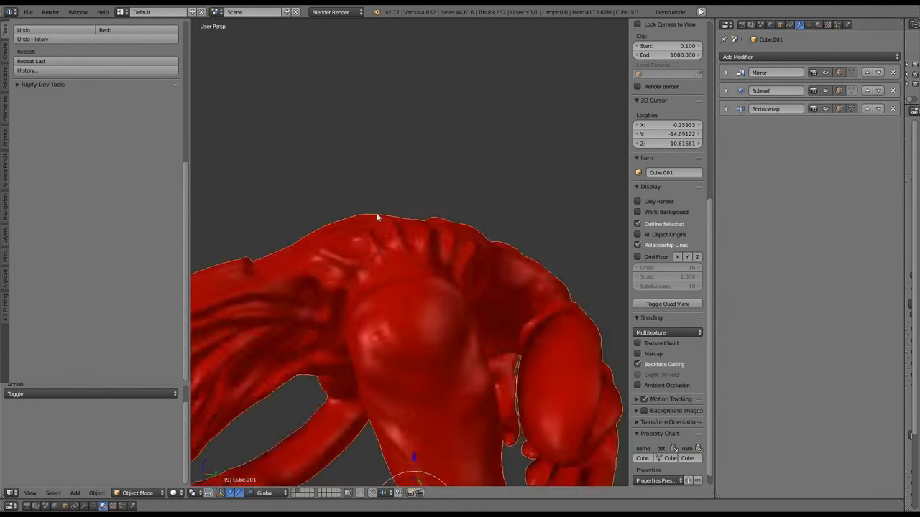
click(809, 57)
click(786, 206)
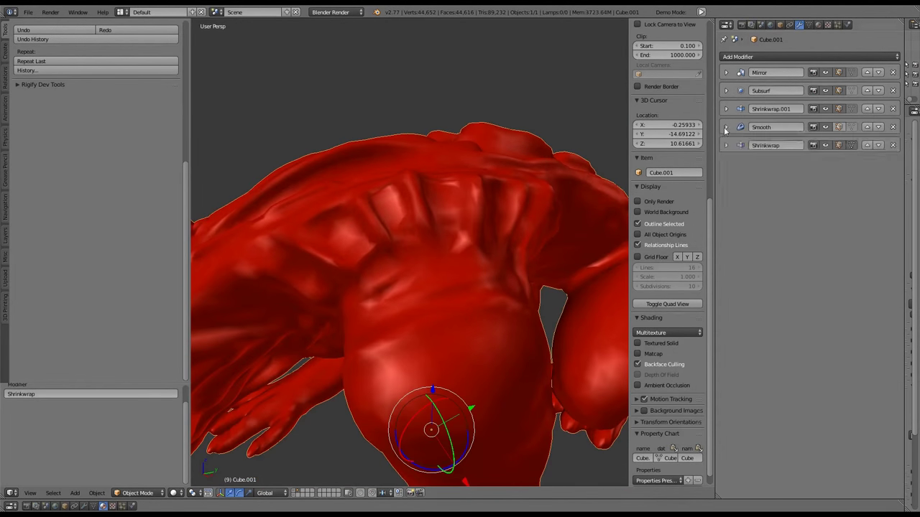
click(809, 57)
click(718, 217)
middle_drag(429, 199, 431, 273)
click(809, 56)
click(787, 206)
click(809, 56)
click(718, 211)
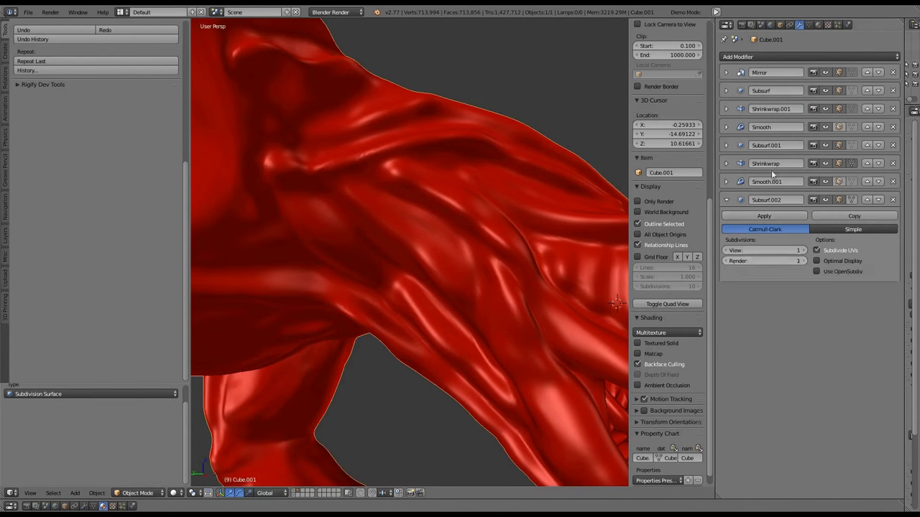
Add a Shrinkwrap modifier and move Shrinkwrap.002 below Subsurf.002
scroll(424, 177, down, 5)
middle_drag(424, 176, 338, 149)
click(809, 56)
click(786, 180)
click(726, 199)
click(866, 218)
click(878, 200)
Append one more Smooth and one more Subdivision Surface modifier at the end of the stack
scroll(338, 150, up, 5)
click(809, 56)
click(786, 206)
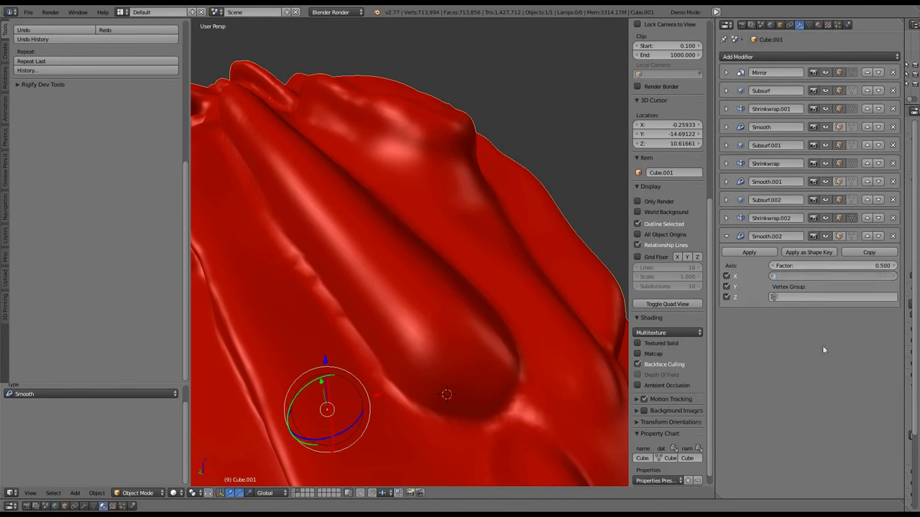
click(728, 236)
middle_drag(460, 273, 432, 183)
click(809, 57)
click(722, 215)
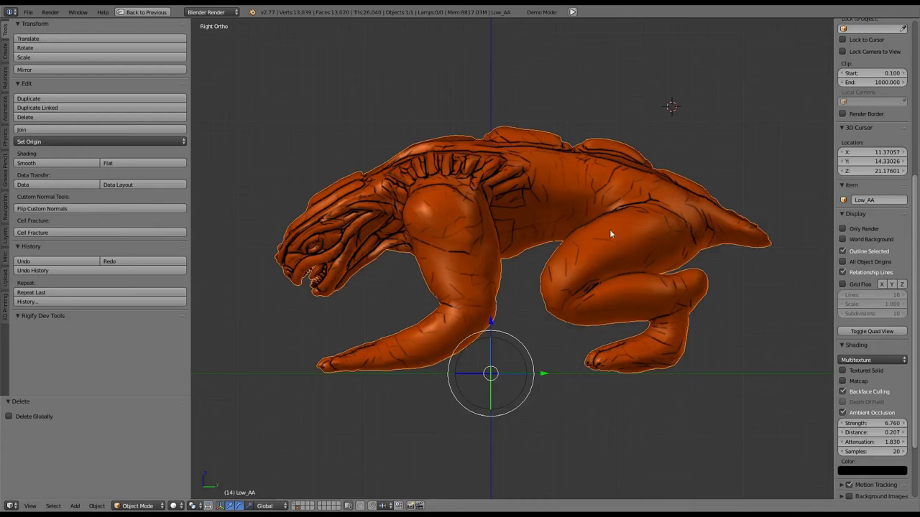
Add a single-bone armature and enter Edit Mode on its bones
key(shift+a)
mouse_move(648, 218)
click(722, 218)
key(Tab)
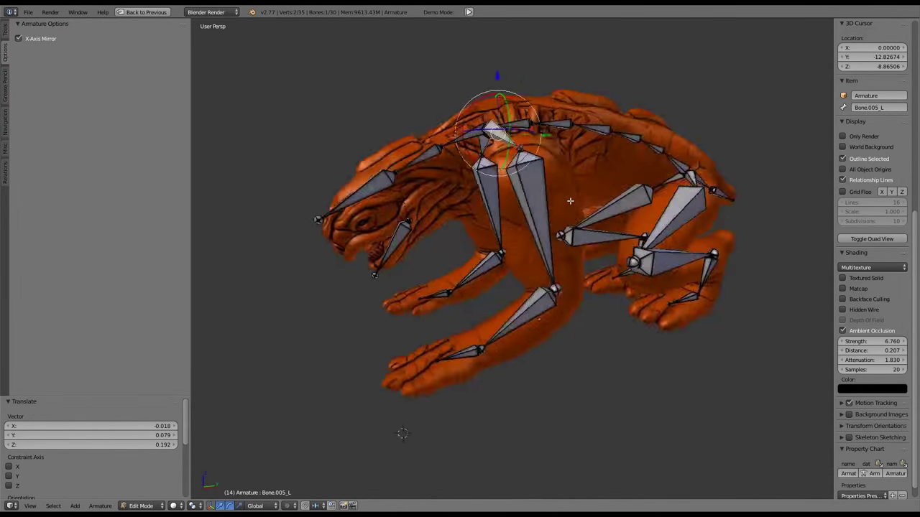
In right side view, thicken the bones and duplicate one below the jaw
key(KP_3)
key(ctrl+space)
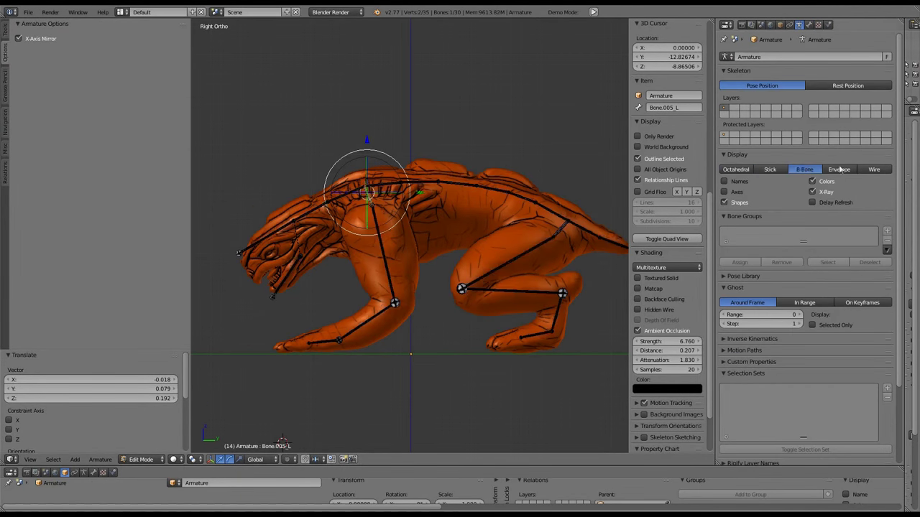
click(256, 411)
scroll(257, 411, up, 1)
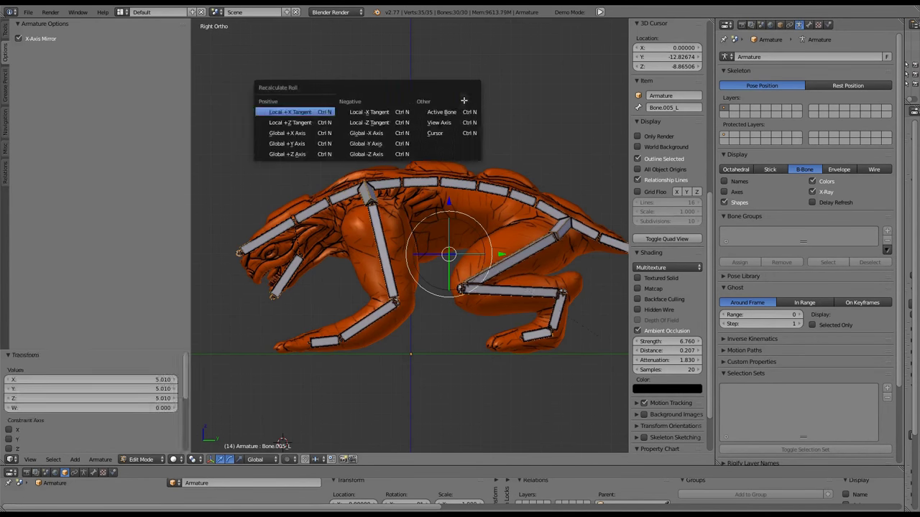
key(s)
click(471, 300)
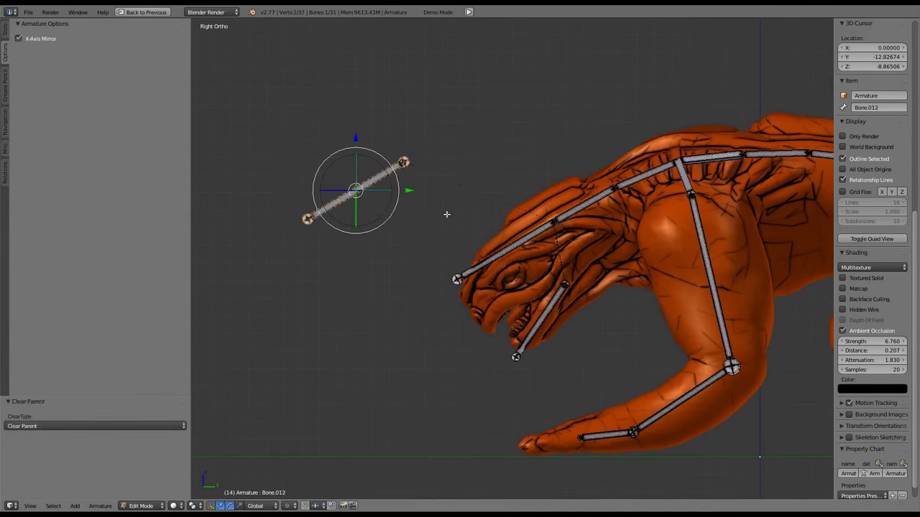
key(shift+d)
click(467, 351)
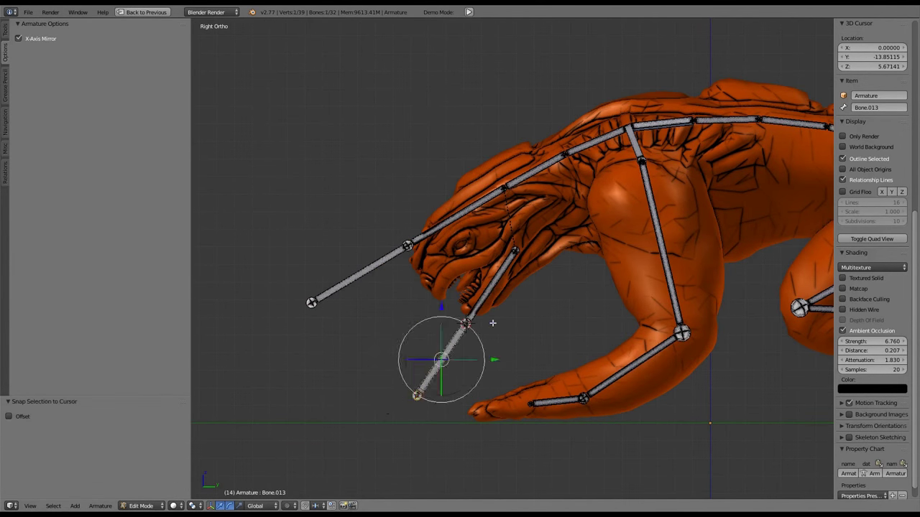
scroll(457, 266, down, 3)
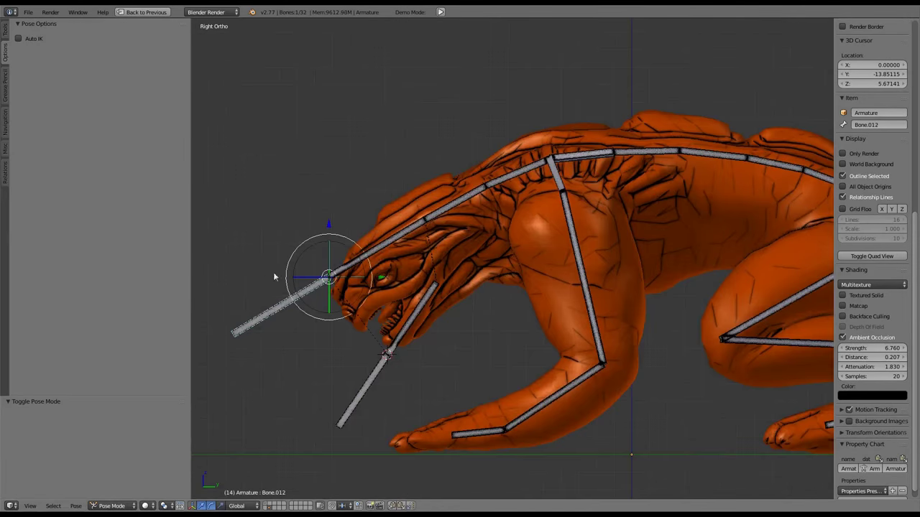
key(shift+i)
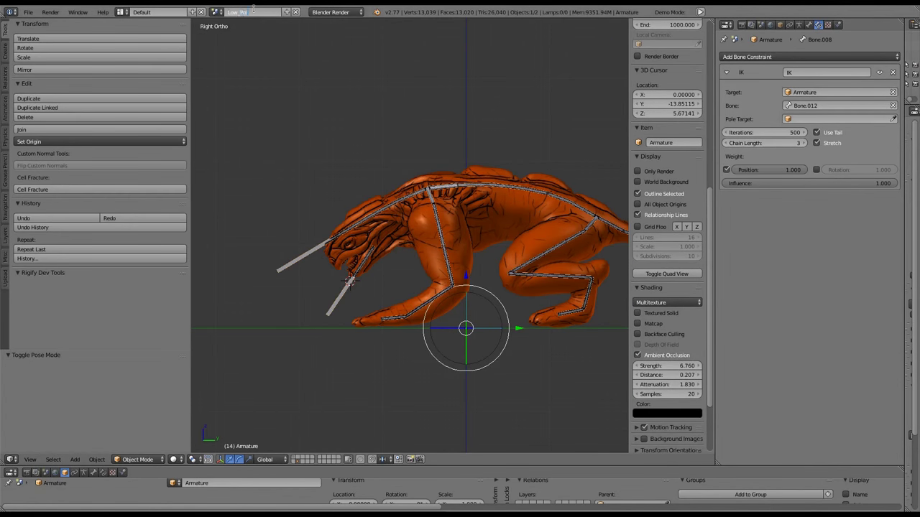
Switch scenes, link the creature objects to the scene, and move it to another layer
click(275, 31)
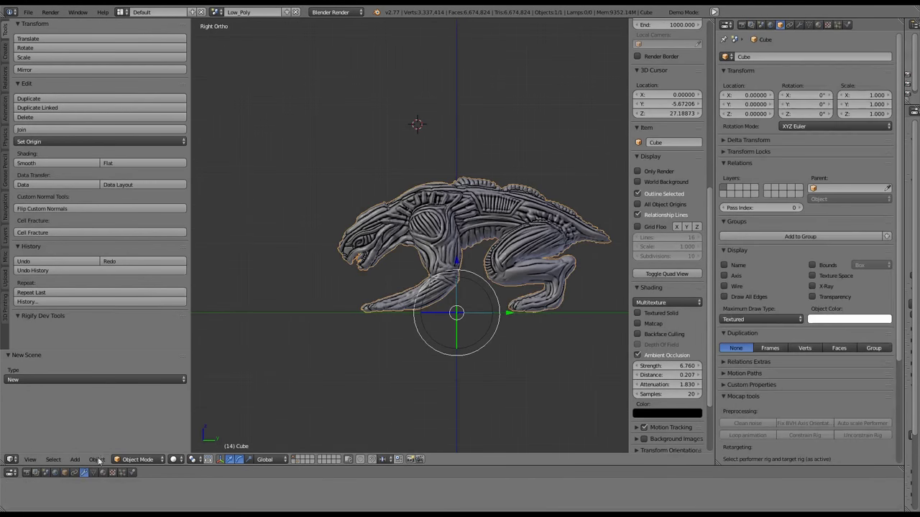
click(96, 459)
mouse_move(115, 310)
mouse_move(219, 310)
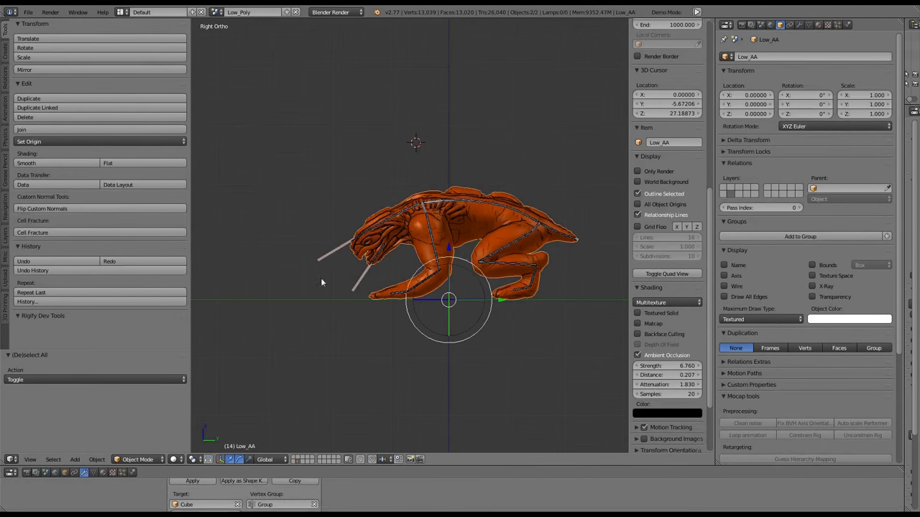
key(m)
click(425, 275)
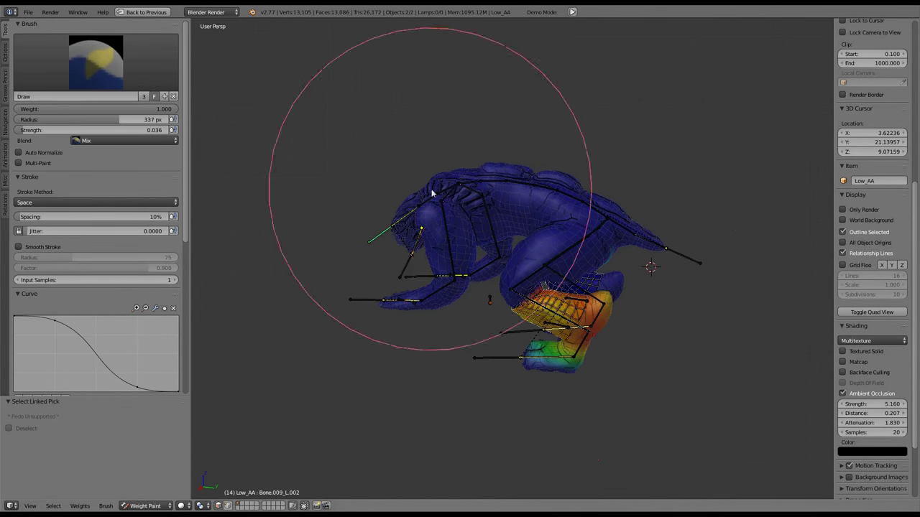
Inspect the left leg's weights on the ankle, Bone.009_L, root, foot and shin bones
middle_drag(432, 192, 600, 318)
right_click(600, 317)
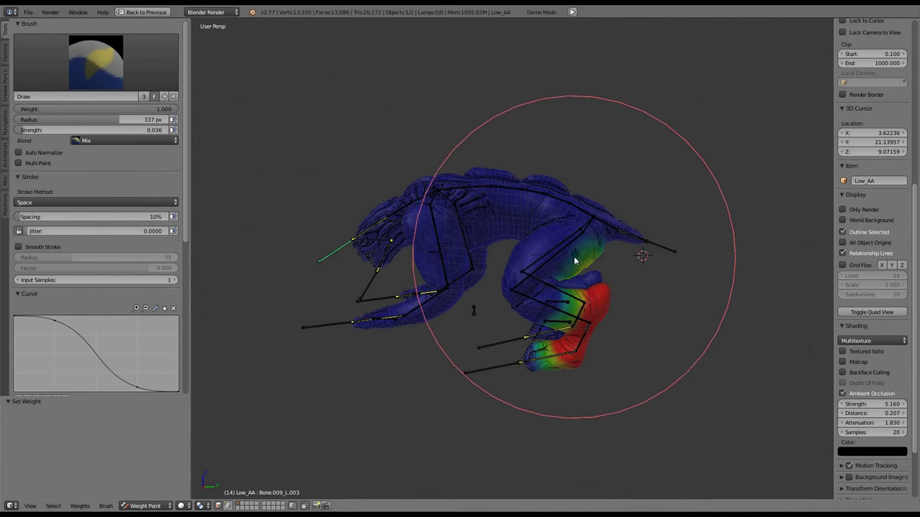
mouse_move(591, 211)
middle_down()
mouse_move(620, 182)
mouse_move(524, 277)
mouse_move(591, 312)
mouse_move(574, 298)
middle_up()
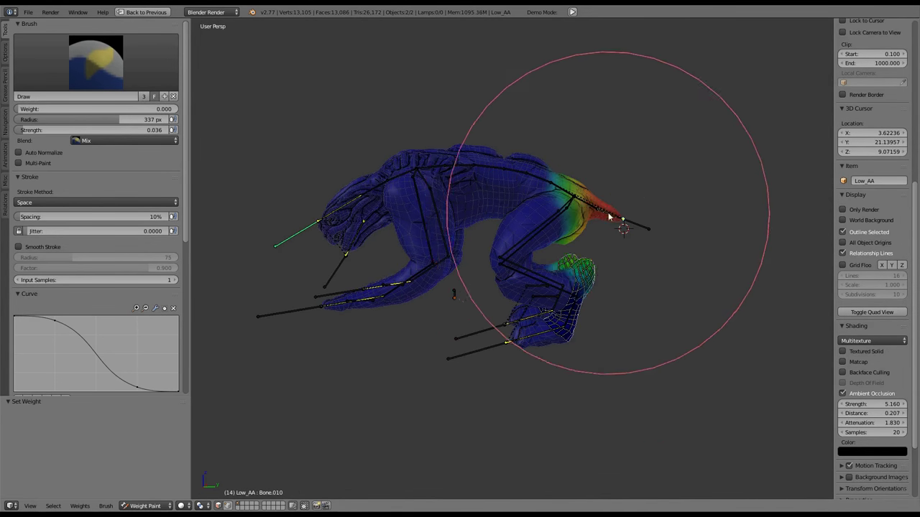
right_click(582, 201)
middle_drag(561, 189, 542, 316)
right_click(552, 163)
right_click(541, 320)
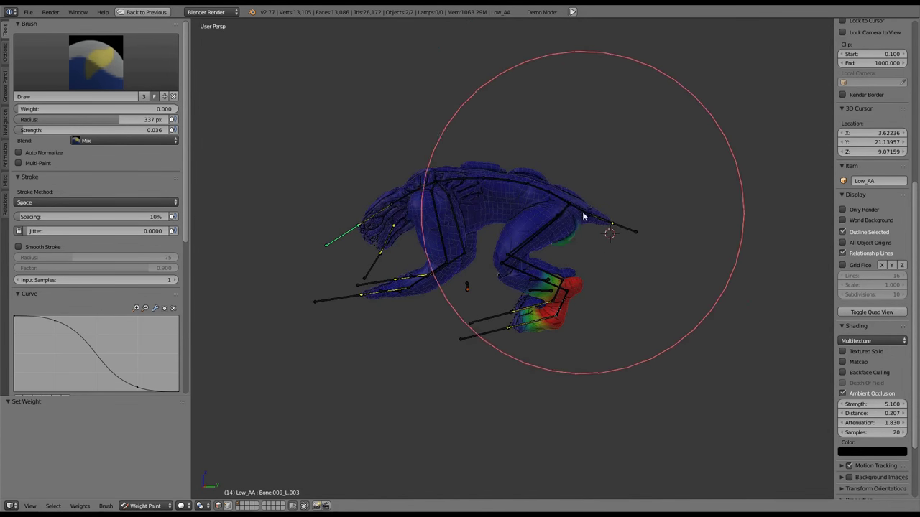
right_click(567, 246)
Compare weights on the thigh, foot, shoulder Bone.005_L.002 and tail bones
scroll(529, 257, up, 2)
right_click(530, 257)
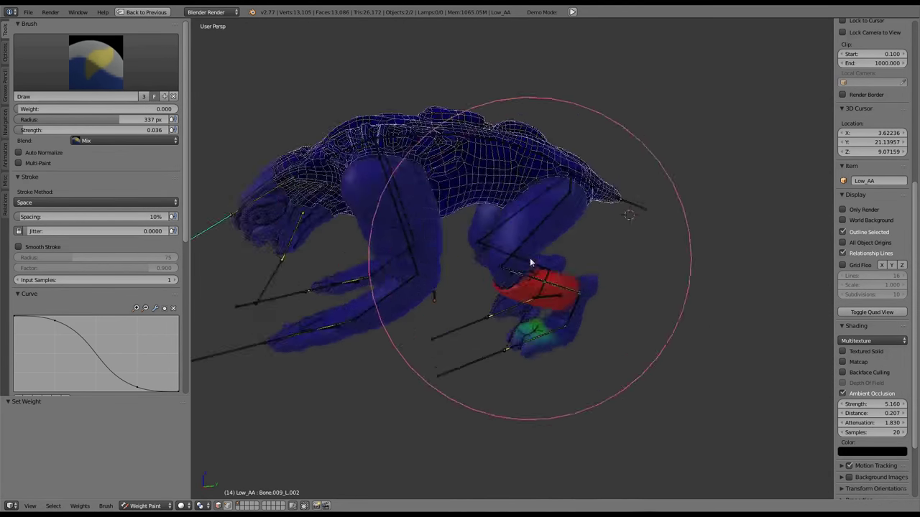
scroll(538, 228, up, 2)
right_click(539, 228)
scroll(568, 273, down, 2)
right_click(631, 304)
right_click(409, 281)
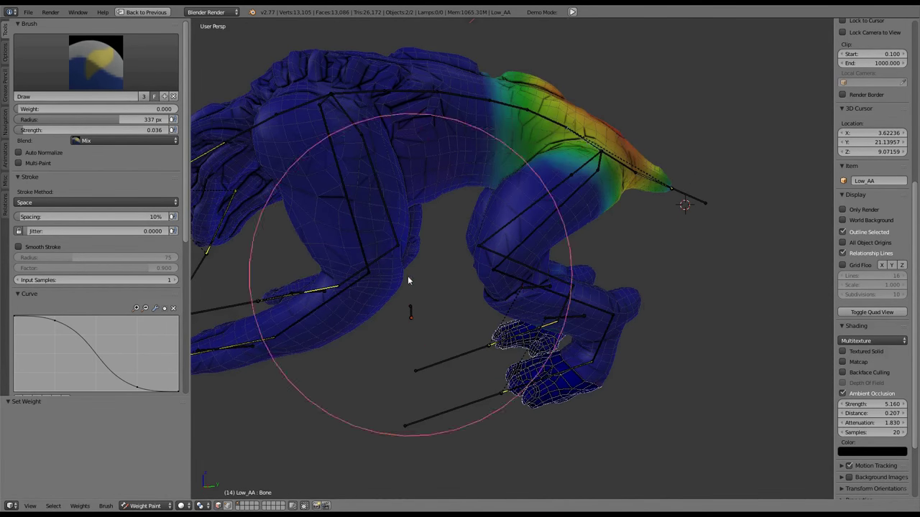
scroll(357, 232, up, 2)
right_click(357, 231)
right_click(575, 385)
right_click(563, 391)
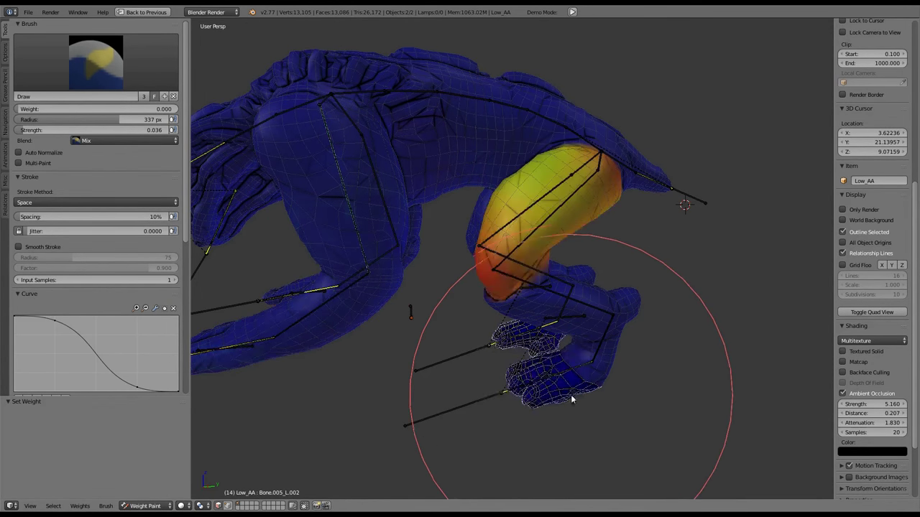
Make the thigh's vertex group active and set the paint weight to 0.435 in side view
right_click(561, 392)
shift+click(560, 395)
key(KP_3)
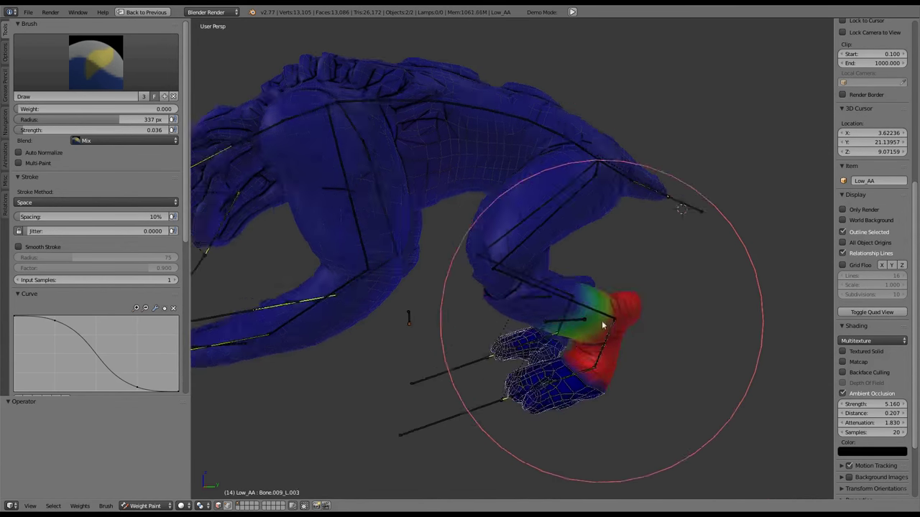
scroll(529, 291, up, 2)
right_click(529, 291)
scroll(542, 230, up, 3)
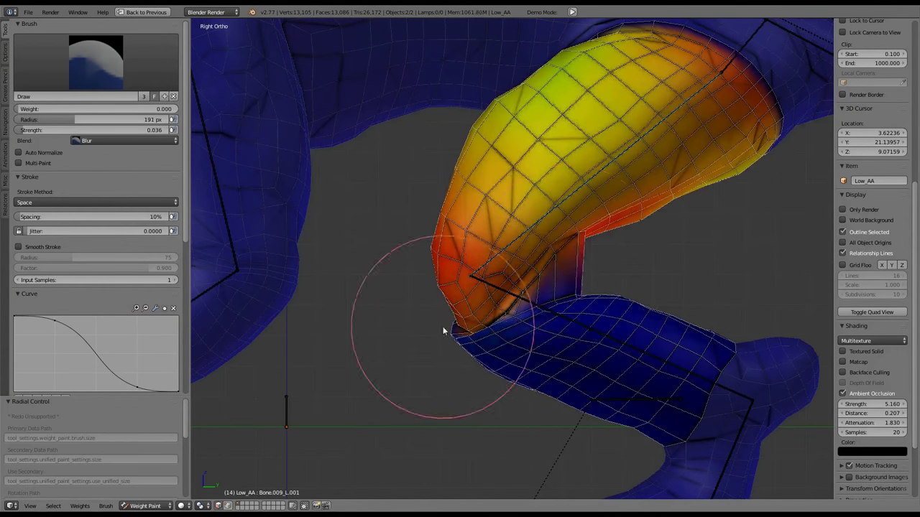
right_click(486, 322)
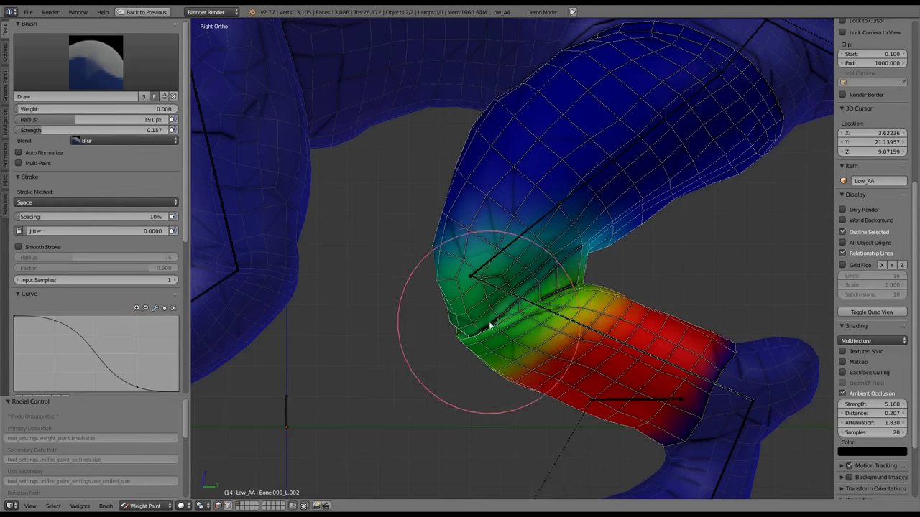
scroll(517, 242, down, 1)
ctrl+click(495, 312)
Set the paint weight to 1.000 while switching between the thigh and shin bones
right_click(531, 270)
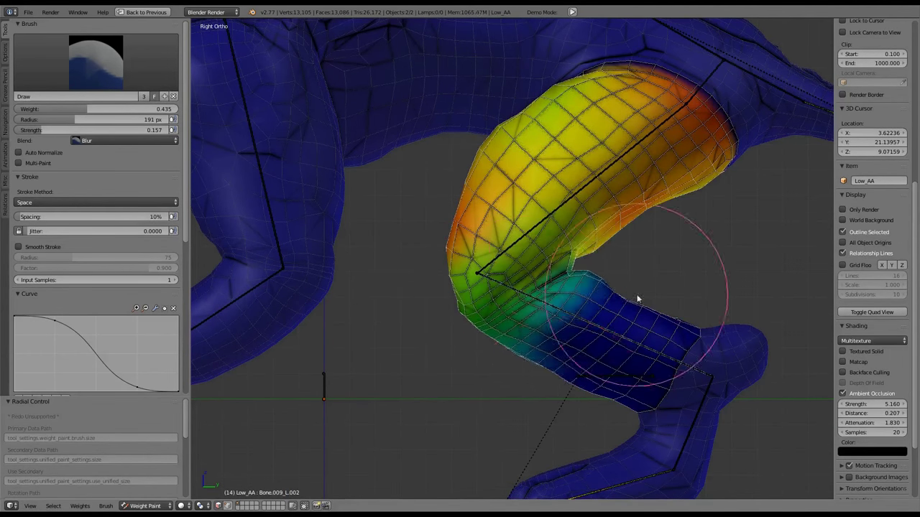
scroll(544, 205, down, 1)
right_click(570, 312)
right_click(534, 281)
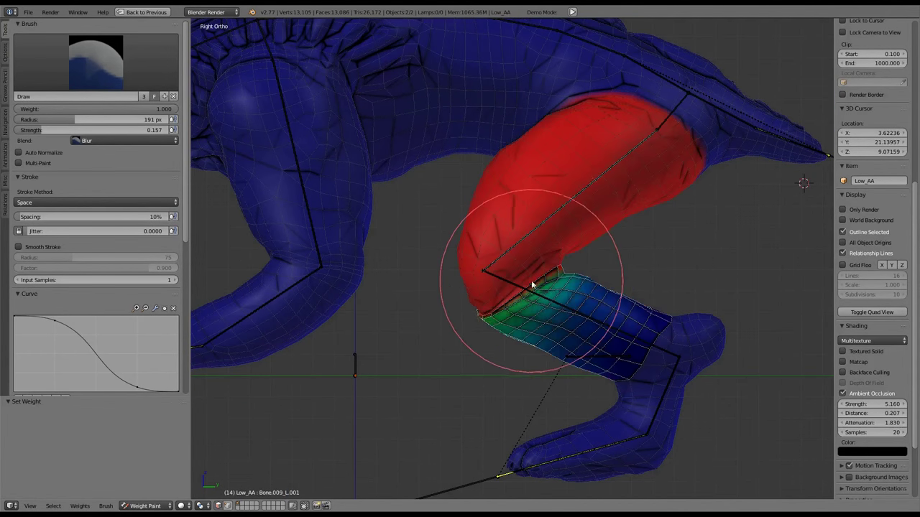
ctrl+click(573, 233)
right_click(532, 268)
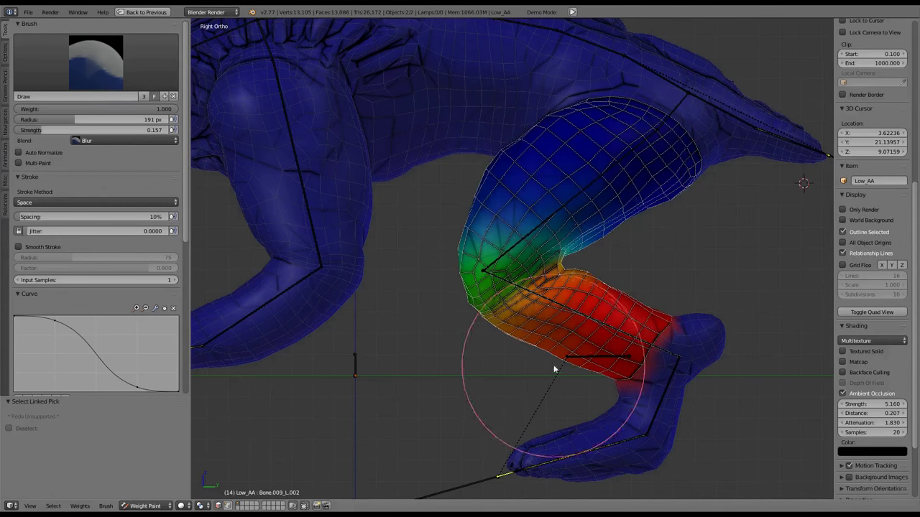
Review the ankle Bone.009_L.003, foot Bone.009_L.004 and thigh weights from the side view
middle_drag(462, 214, 508, 185)
key(KP_3)
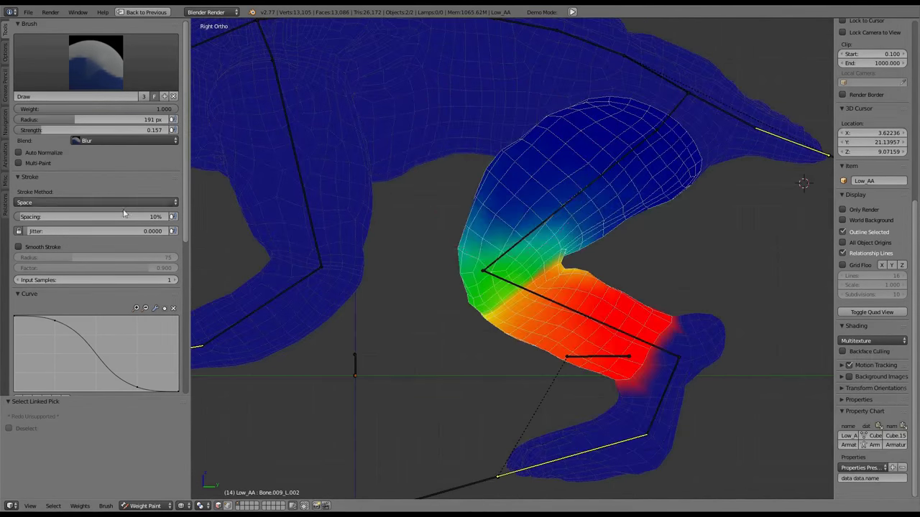
right_click(533, 282)
right_click(658, 349)
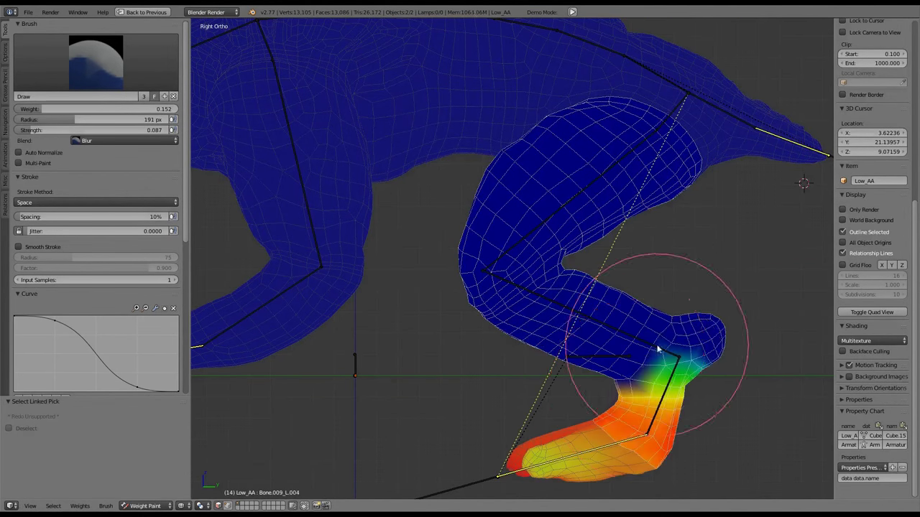
right_click(530, 266)
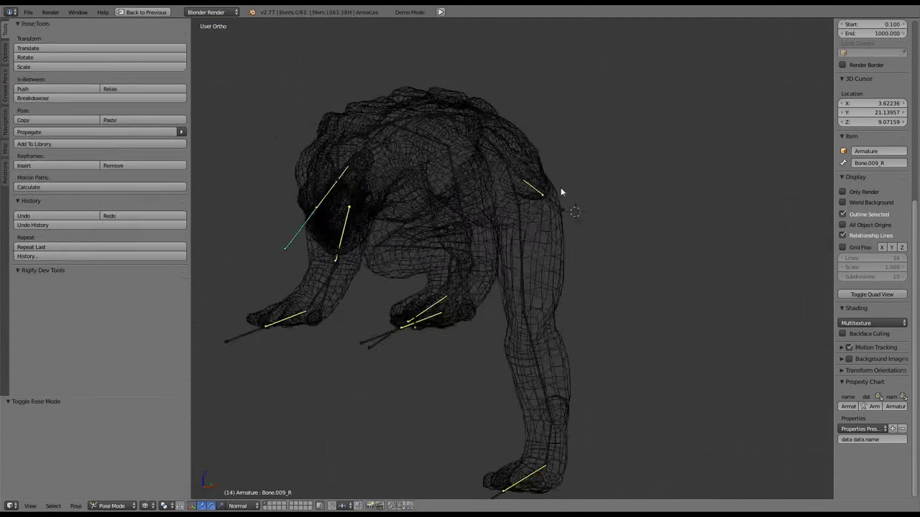
Swing the right leg bone Bone.009_R.005 back, then switch the creature into Weight Paint mode
key(KP_3)
right_click(460, 326)
key(g)
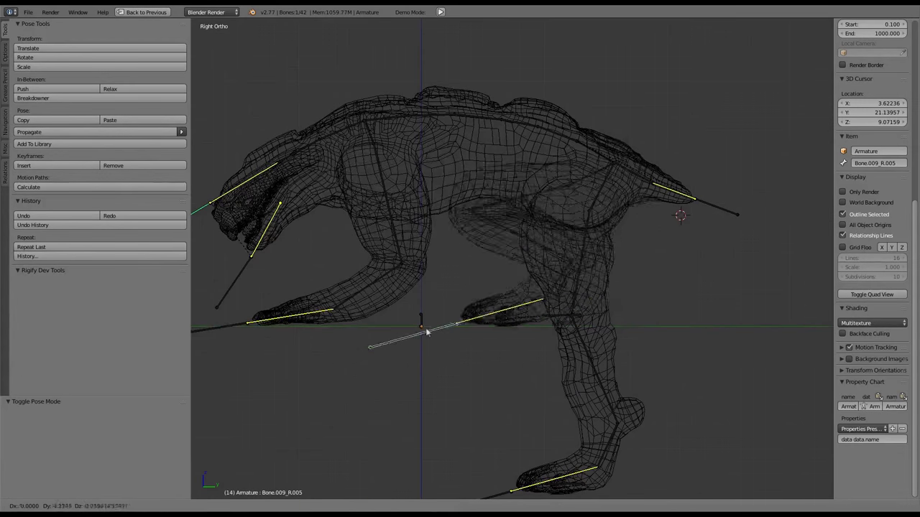
click(711, 361)
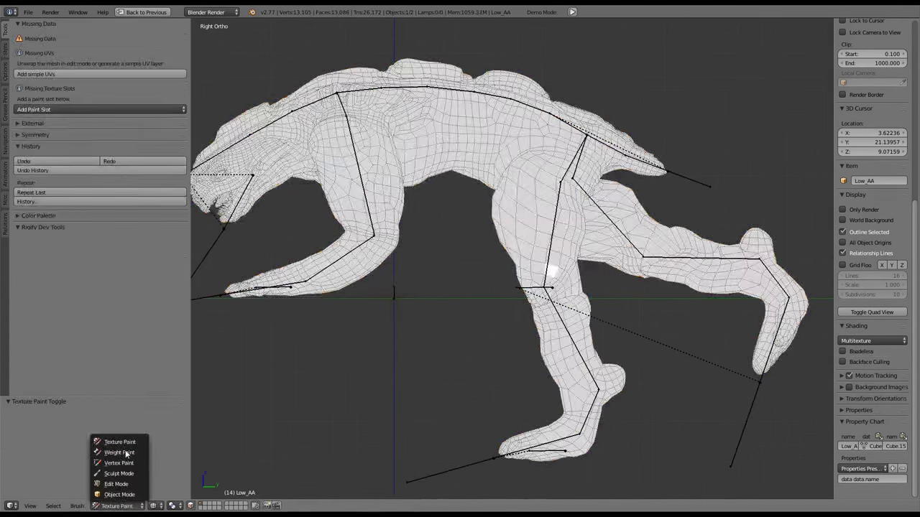
click(127, 454)
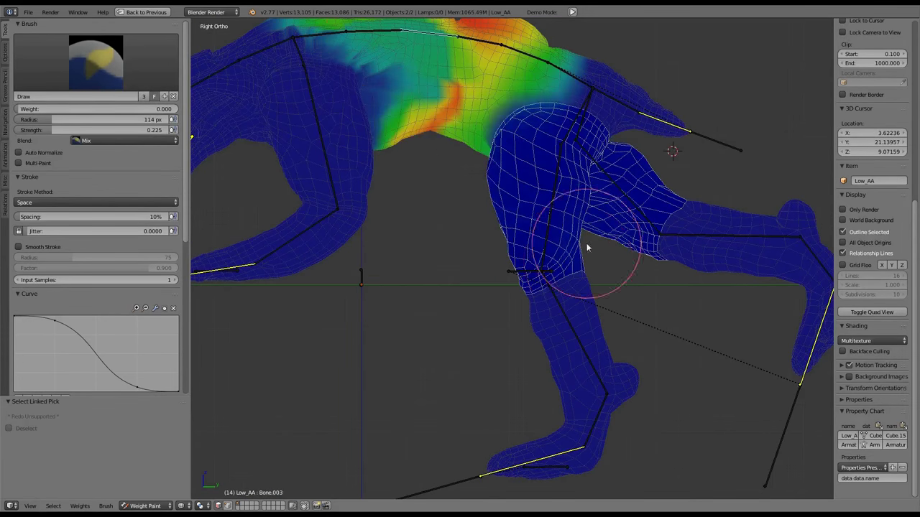
Set the brush Blend to Blur while checking Bone.010, thigh, shoulder and root weights
ctrl+right_click(674, 128)
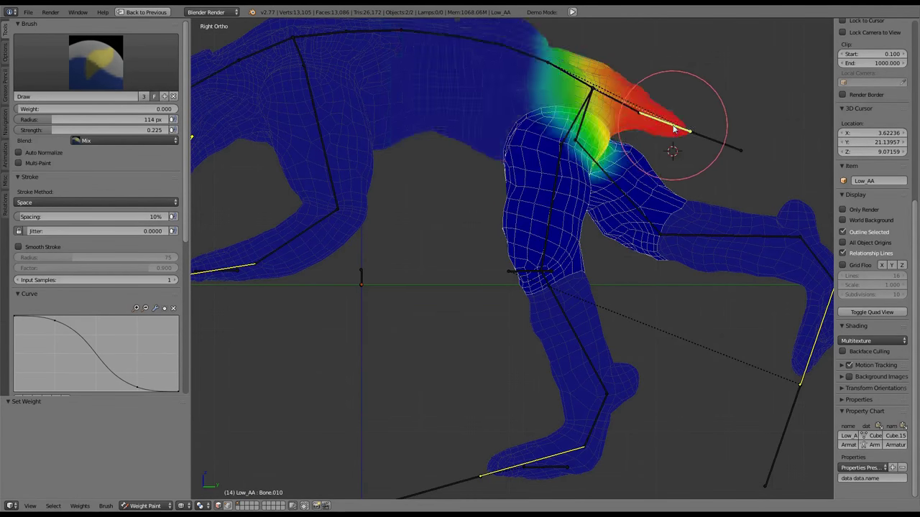
ctrl+right_click(557, 208)
ctrl+right_click(582, 115)
click(125, 140)
click(93, 79)
ctrl+right_click(568, 72)
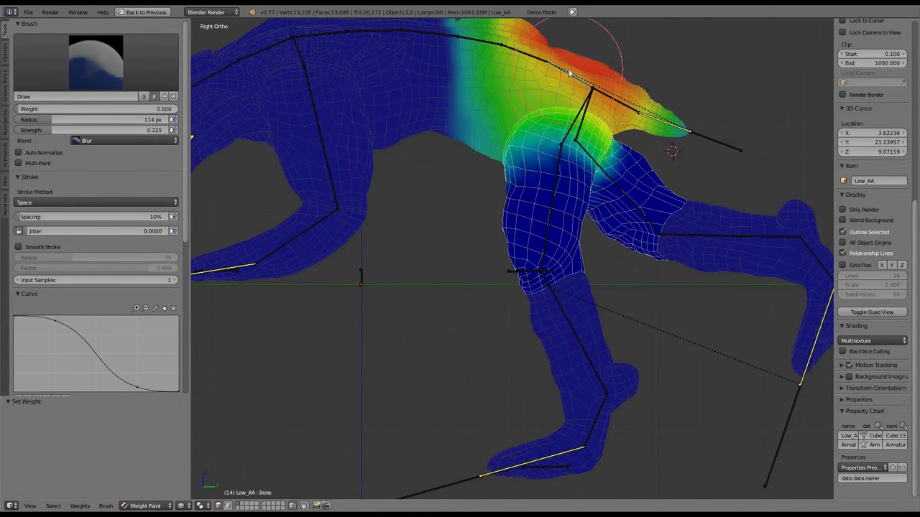
middle_drag(546, 144, 535, 167)
key(KP_3)
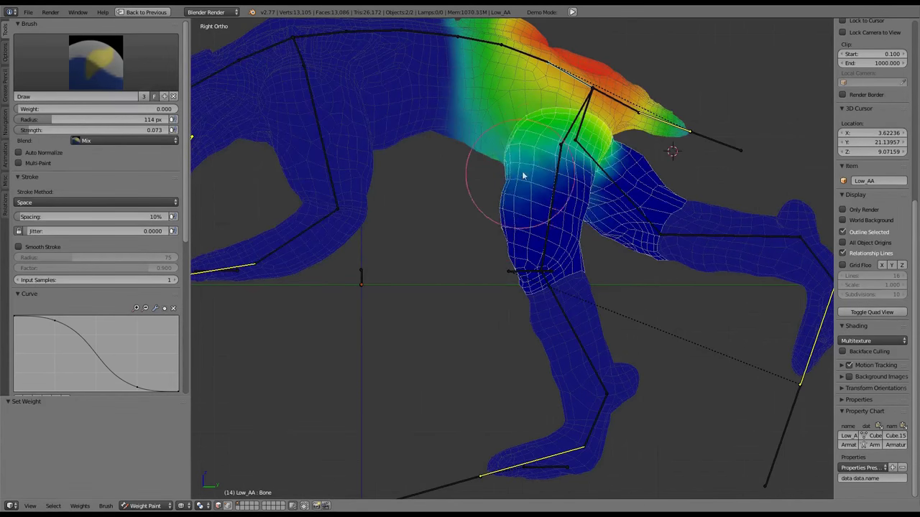
scroll(515, 119, down, 3)
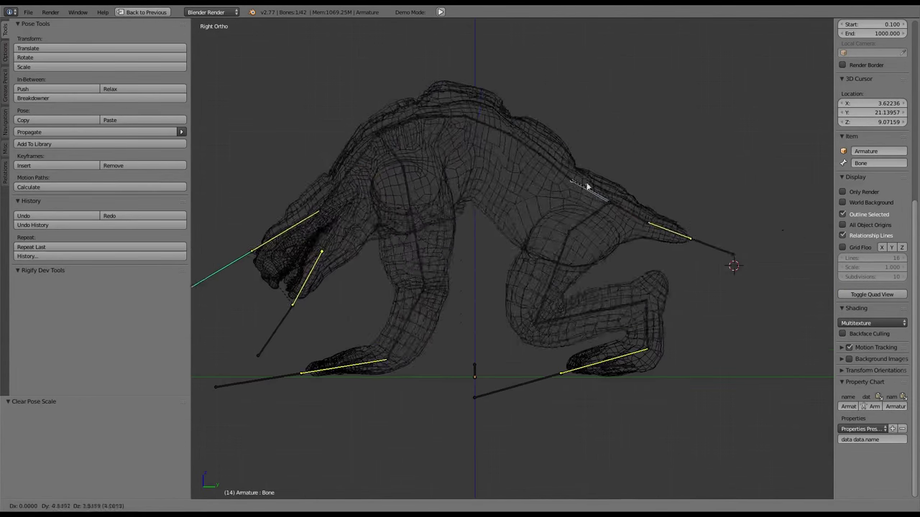
Rotate the head bone and move the root Bone to test the deformation
mouse_move(586, 187)
middle_down()
mouse_move(464, 335)
mouse_move(524, 299)
mouse_move(431, 288)
middle_up()
click(147, 506)
click(162, 462)
key(KP_3)
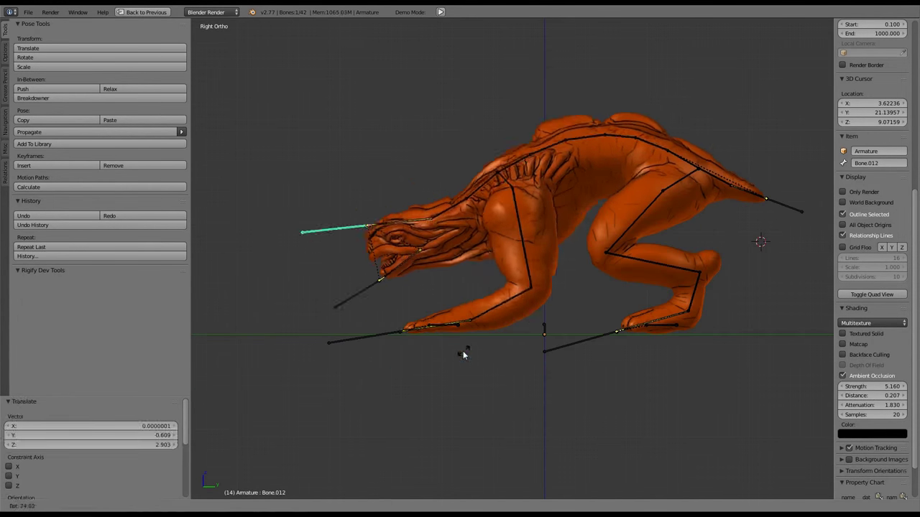
key(r)
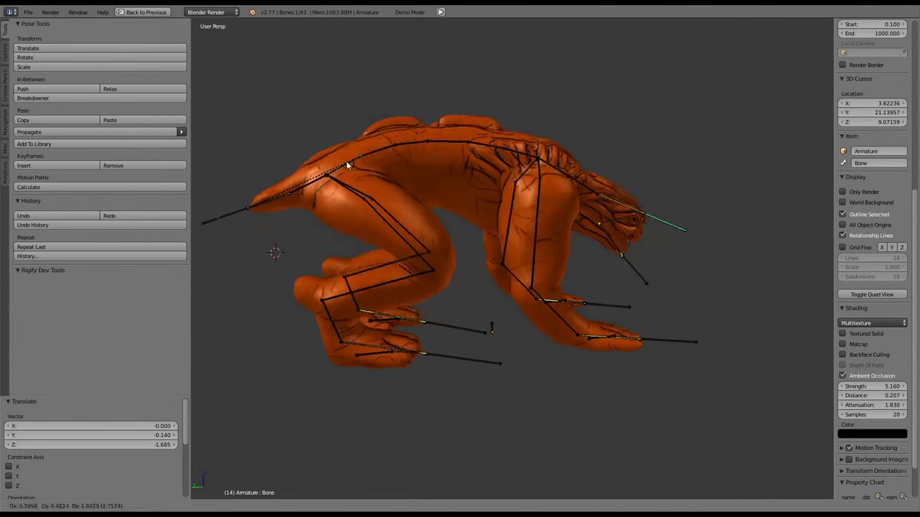
right_click(347, 161)
scroll(346, 161, down, 1)
key(g)
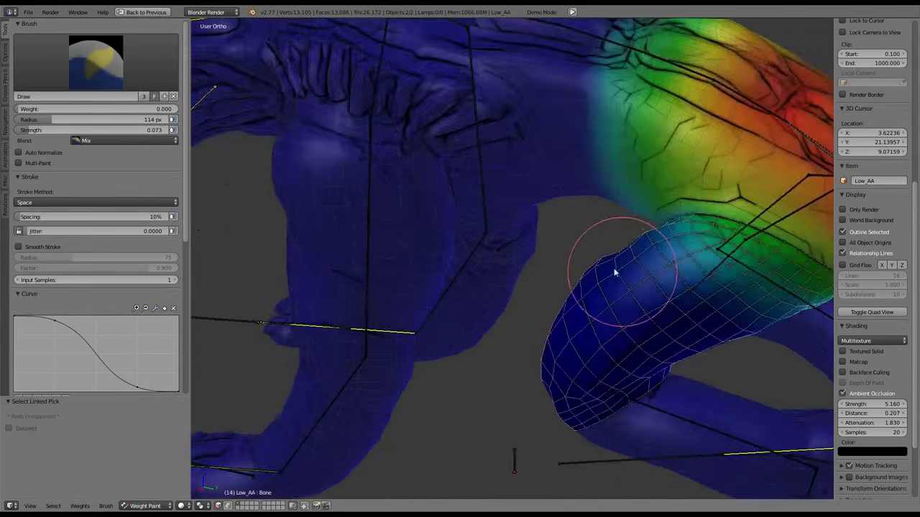
Sample the leg's vertex groups and make Bone.009_L.002 the group being painted
middle_drag(614, 272, 614, 305)
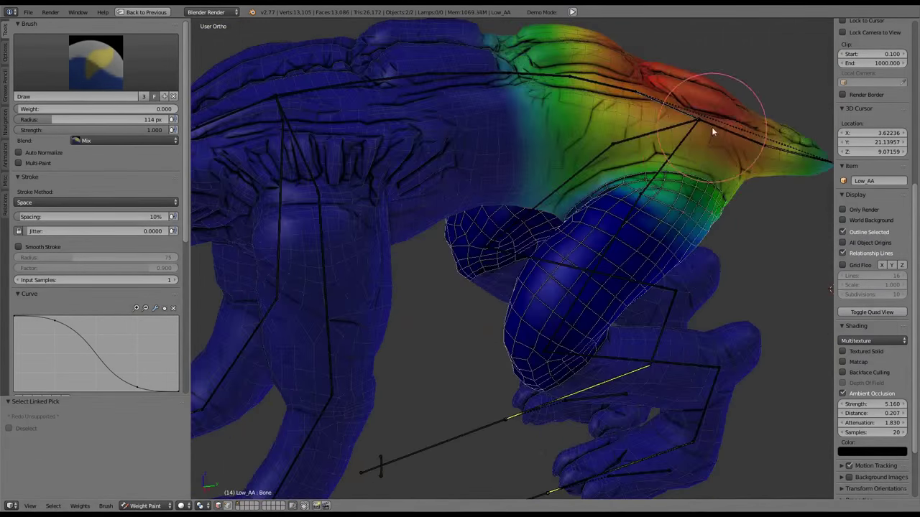
middle_drag(711, 127, 686, 193)
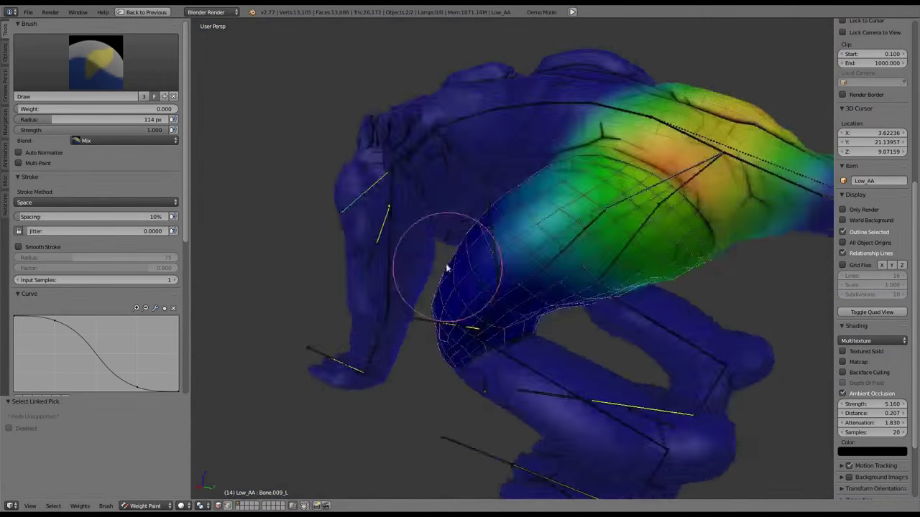
middle_drag(446, 268, 579, 242)
key(KP_3)
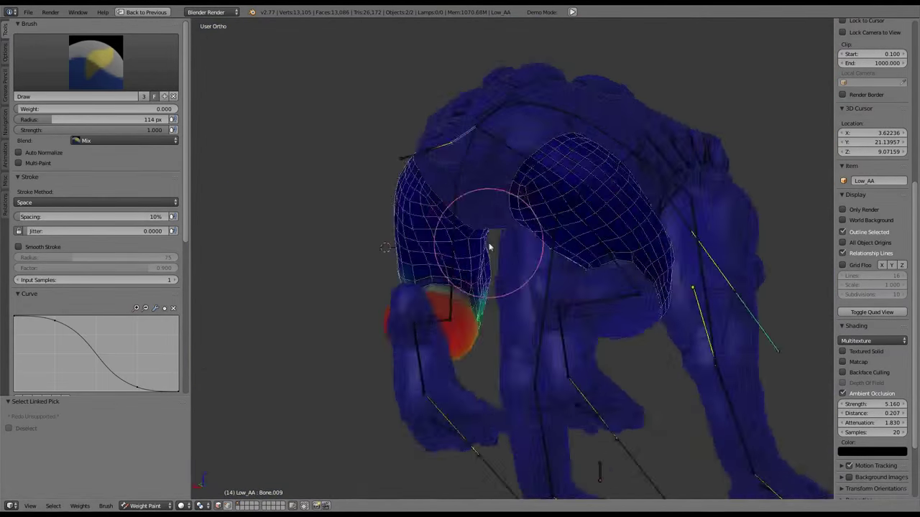
middle_drag(531, 235, 536, 294)
shift+click(572, 275)
click(594, 291)
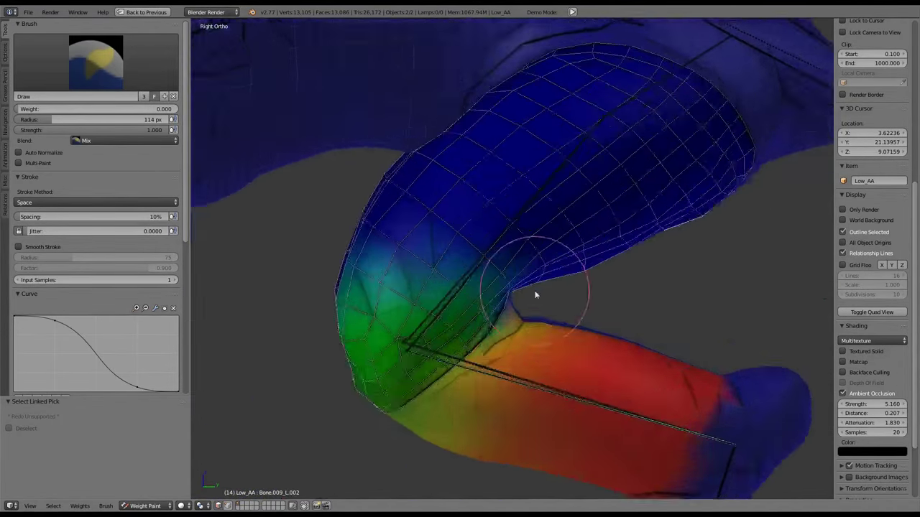
key(KP_3)
Lower the strength and blur the knee between the Bone.009_L.002 and Bone.009_L.003 groups
middle_drag(503, 230, 520, 216)
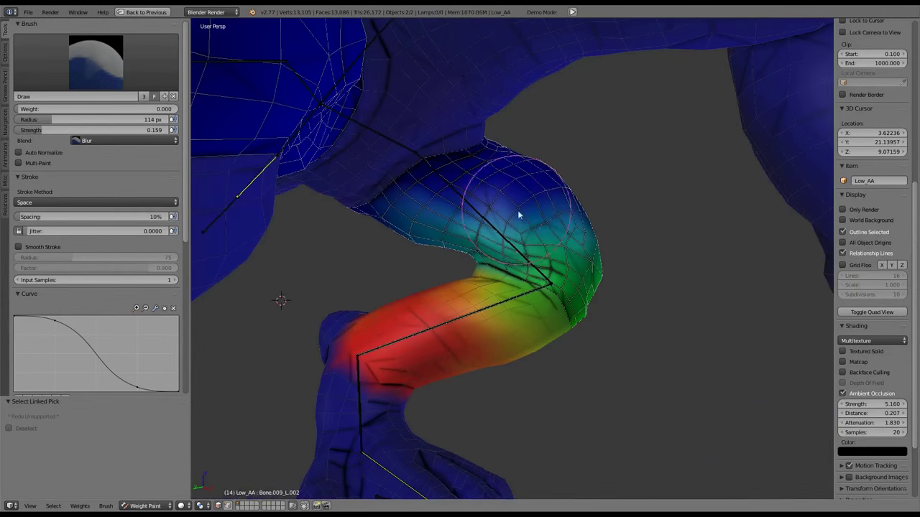
key(shift+f)
click(531, 250)
mouse_move(531, 250)
middle_down()
mouse_move(447, 304)
mouse_move(517, 240)
mouse_move(546, 160)
mouse_move(671, 356)
mouse_move(507, 308)
mouse_move(666, 322)
mouse_move(658, 338)
mouse_move(509, 352)
mouse_move(472, 334)
mouse_move(366, 366)
mouse_move(562, 292)
mouse_move(517, 305)
mouse_move(539, 329)
mouse_move(429, 322)
mouse_move(551, 380)
mouse_move(583, 296)
middle_up()
right_click(672, 356)
right_click(509, 352)
right_click(517, 304)
right_click(583, 296)
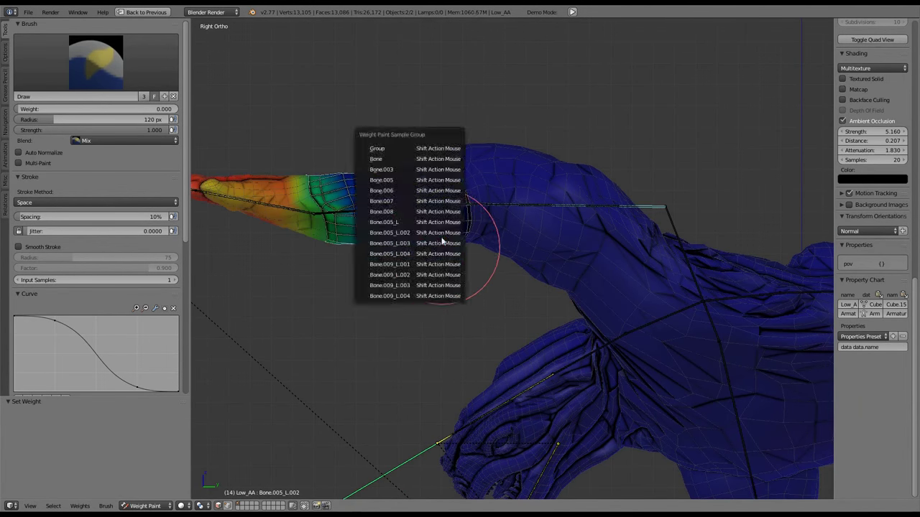
Sample the upper-arm bone groups, then switch the mesh into Vertex Paint mode
click(443, 243)
shift+click(446, 253)
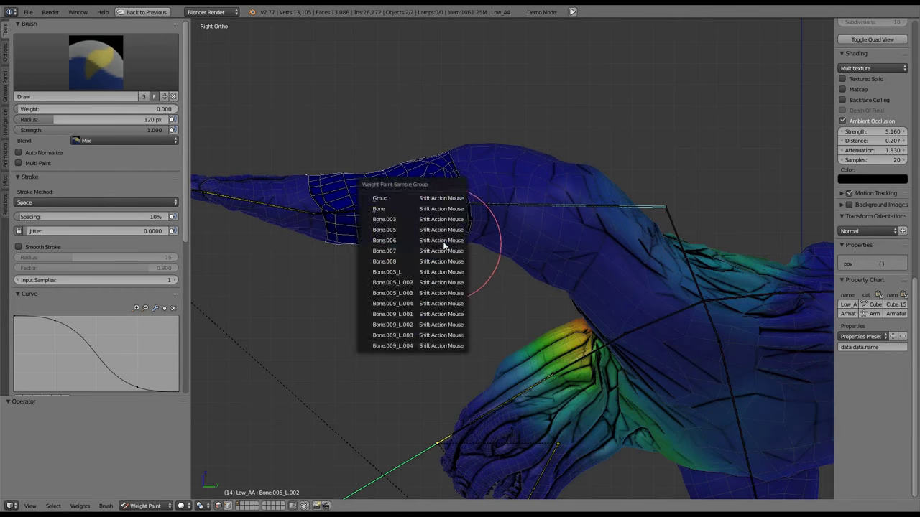
key(ctrl+Tab)
scroll(456, 229, down, 6)
middle_drag(460, 201, 560, 205)
click(139, 506)
click(140, 463)
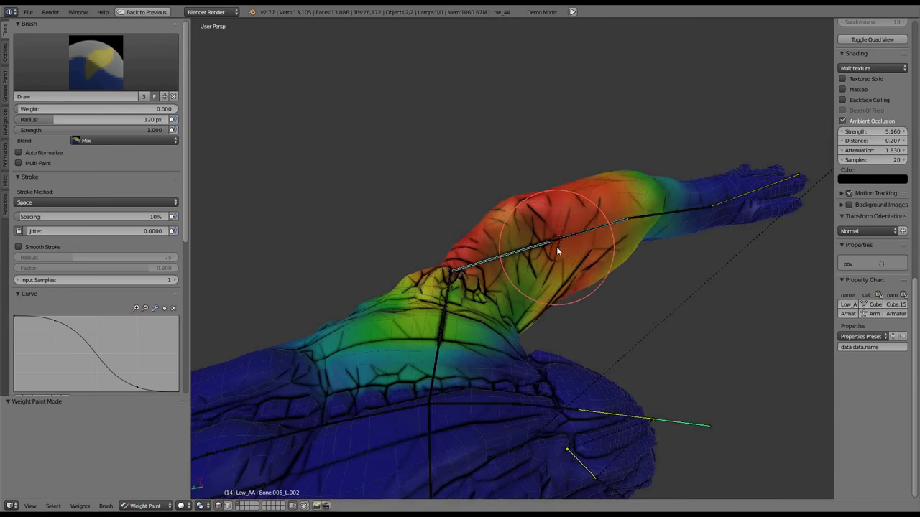
scroll(476, 246, up, 3)
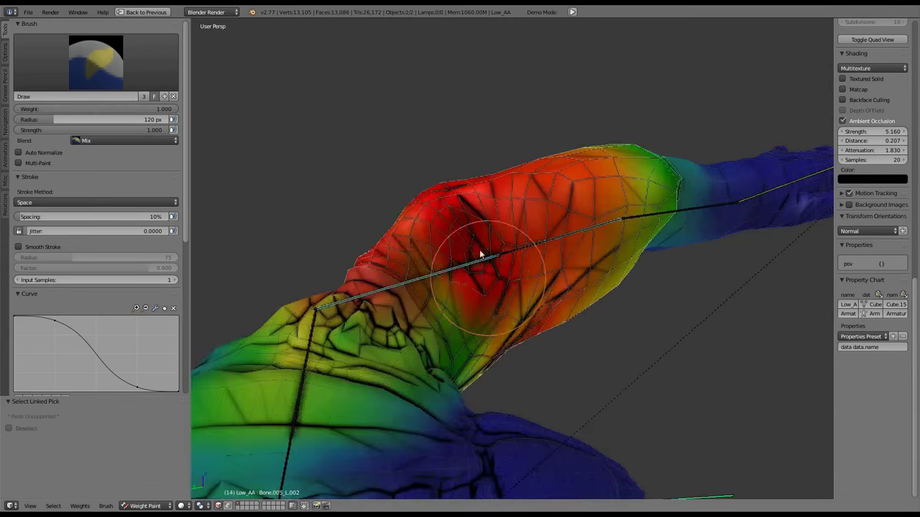
mouse_move(476, 246)
middle_down()
mouse_move(513, 230)
mouse_move(594, 258)
mouse_move(503, 136)
mouse_move(435, 179)
mouse_move(534, 151)
mouse_move(594, 232)
mouse_move(520, 254)
mouse_move(429, 211)
mouse_move(539, 194)
mouse_move(604, 199)
mouse_move(476, 308)
mouse_move(511, 138)
mouse_move(361, 366)
mouse_move(584, 268)
mouse_move(561, 199)
mouse_move(587, 230)
mouse_move(476, 361)
middle_up()
Move a bone in Pose mode to test the arm deformation
key(ctrl+Tab)
key(g)
click(531, 400)
middle_drag(532, 399, 647, 421)
Back in Weight Paint, set Blend to Blur and paint the shoulder weights toward the upper arm
key(ctrl+Tab)
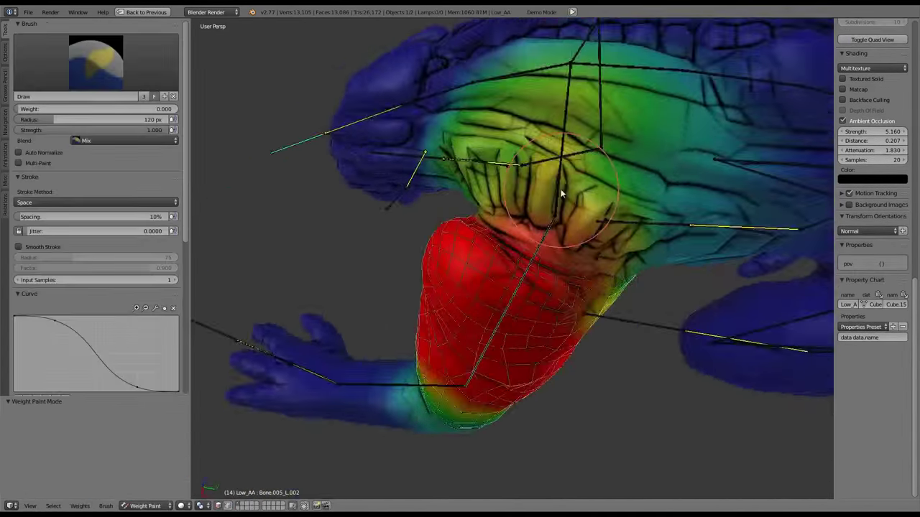
click(126, 140)
click(92, 87)
mouse_move(503, 239)
middle_down()
mouse_move(527, 229)
mouse_move(521, 240)
mouse_move(548, 217)
mouse_move(527, 263)
mouse_move(493, 270)
mouse_move(463, 216)
mouse_move(285, 152)
mouse_move(559, 240)
mouse_move(457, 353)
mouse_move(596, 247)
mouse_move(589, 220)
mouse_move(496, 247)
mouse_move(135, 508)
middle_up()
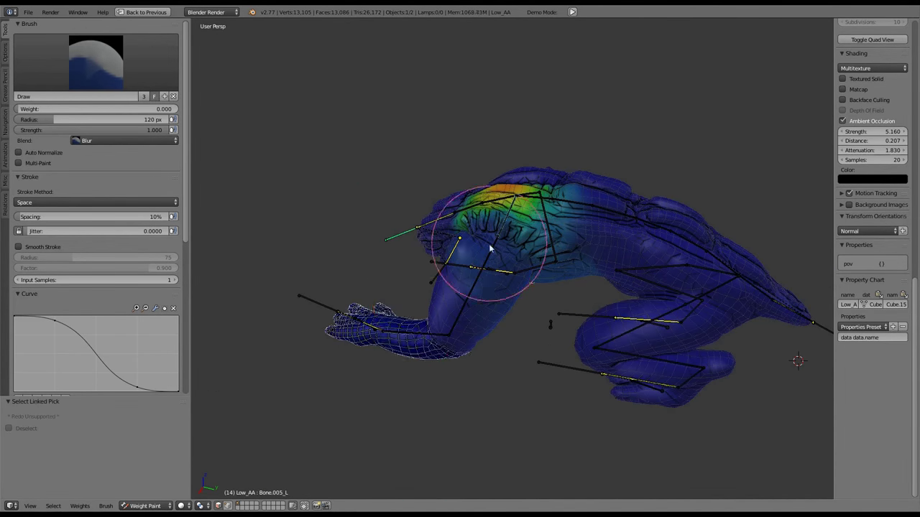
mouse_move(571, 172)
middle_down()
mouse_move(524, 158)
mouse_move(587, 283)
mouse_move(575, 263)
mouse_move(501, 232)
mouse_move(479, 179)
mouse_move(546, 431)
mouse_move(554, 338)
mouse_move(579, 304)
mouse_move(505, 275)
mouse_move(510, 210)
mouse_move(538, 230)
mouse_move(456, 271)
mouse_move(511, 260)
mouse_move(455, 205)
mouse_move(528, 258)
mouse_move(579, 242)
mouse_move(520, 250)
mouse_move(475, 273)
middle_up()
key(l)
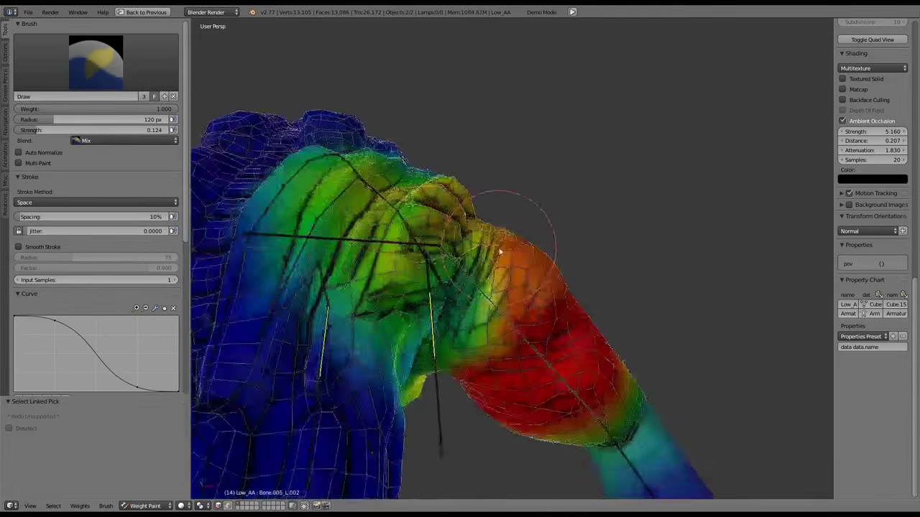
mouse_move(503, 237)
middle_down()
mouse_move(441, 255)
mouse_move(486, 247)
mouse_move(425, 297)
mouse_move(472, 263)
middle_up()
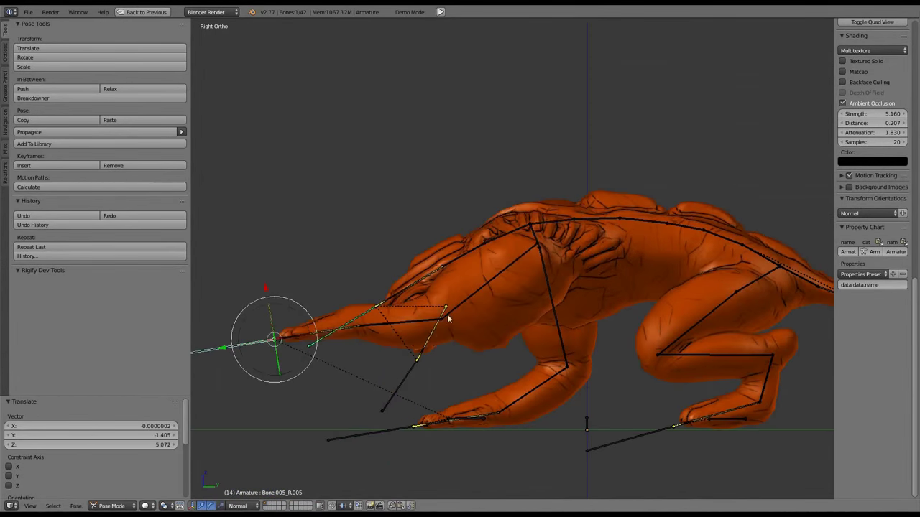
Return the mesh to Weight Paint mode and reframe the arm and torso for blending
click(140, 453)
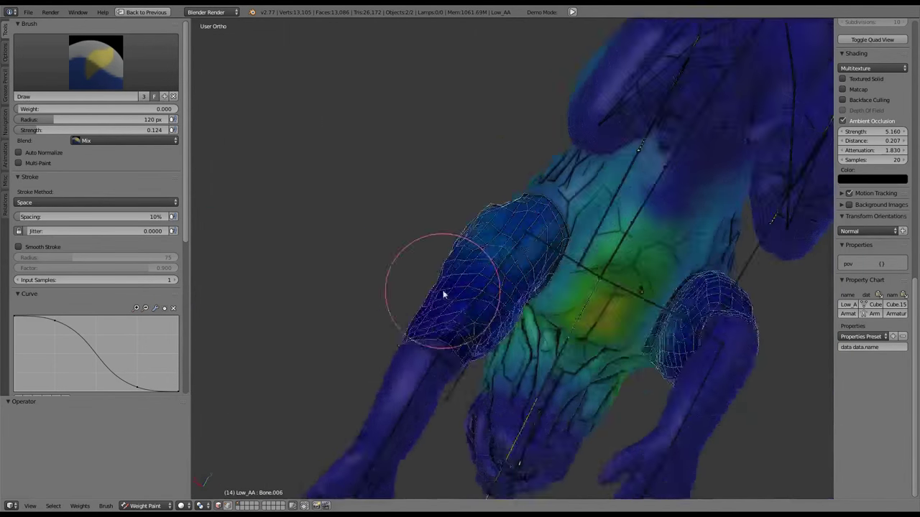
middle_drag(441, 294, 458, 183)
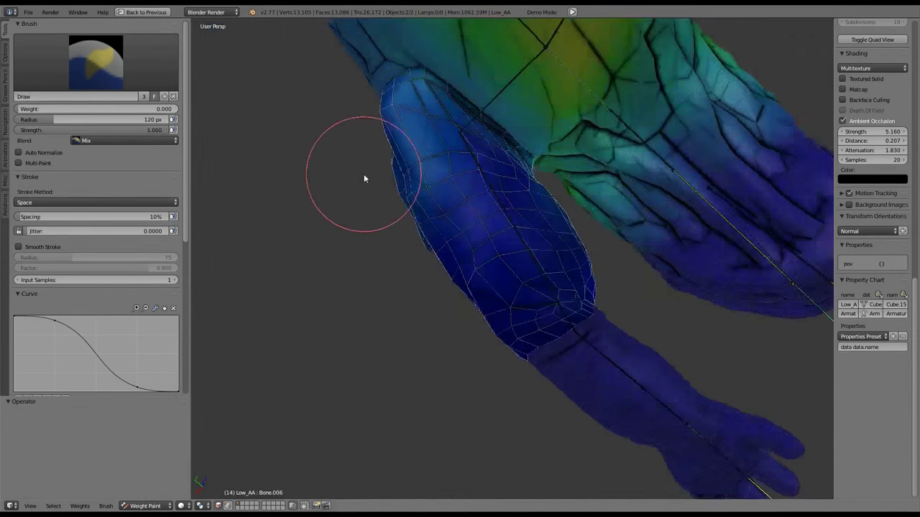
middle_drag(364, 178, 482, 298)
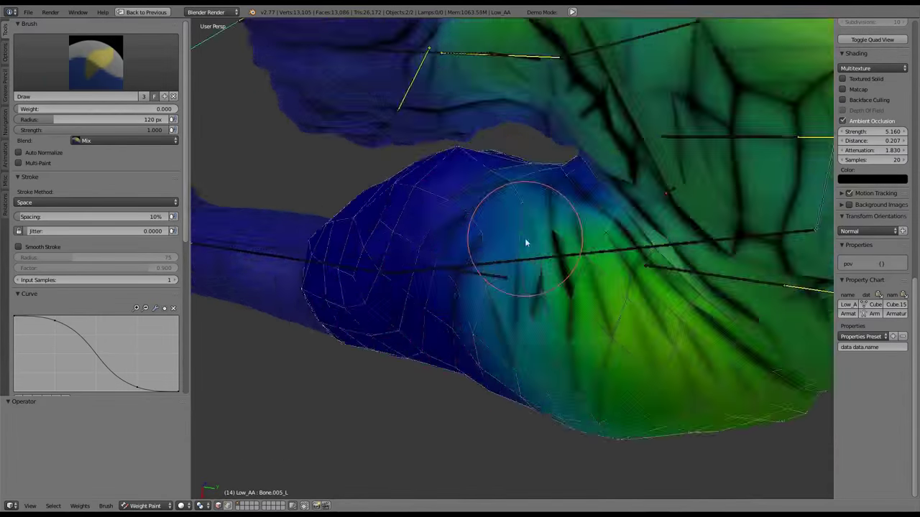
click(151, 140)
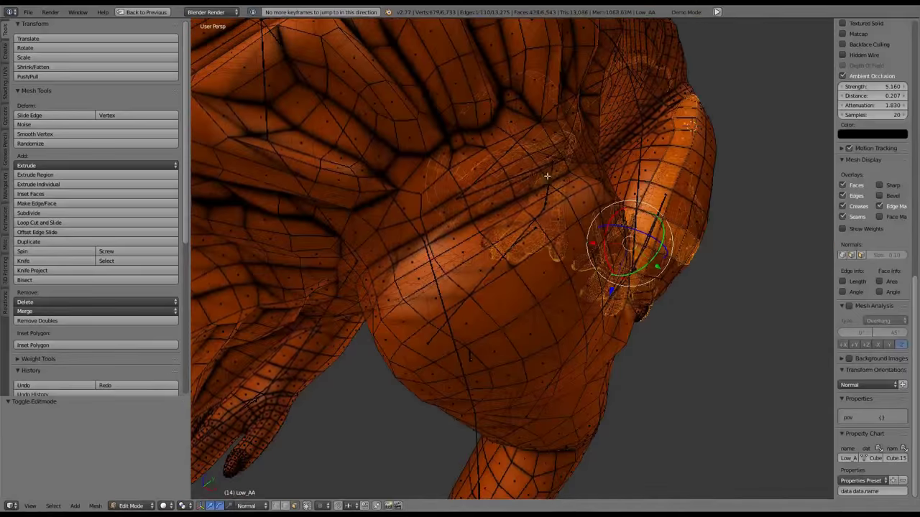
Mark the selected edges as a UV seam
click(676, 197)
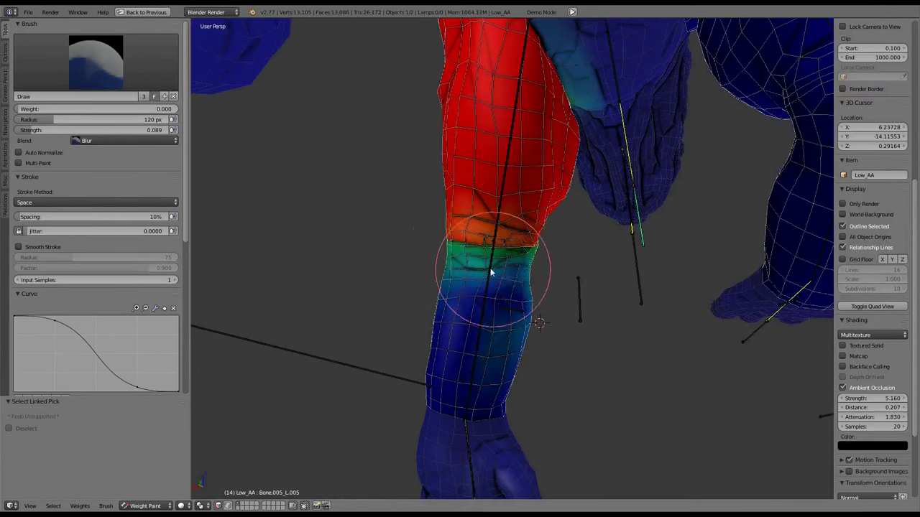
Reframe the leg and sample the bone vertex groups at the knee
middle_drag(491, 271, 512, 250)
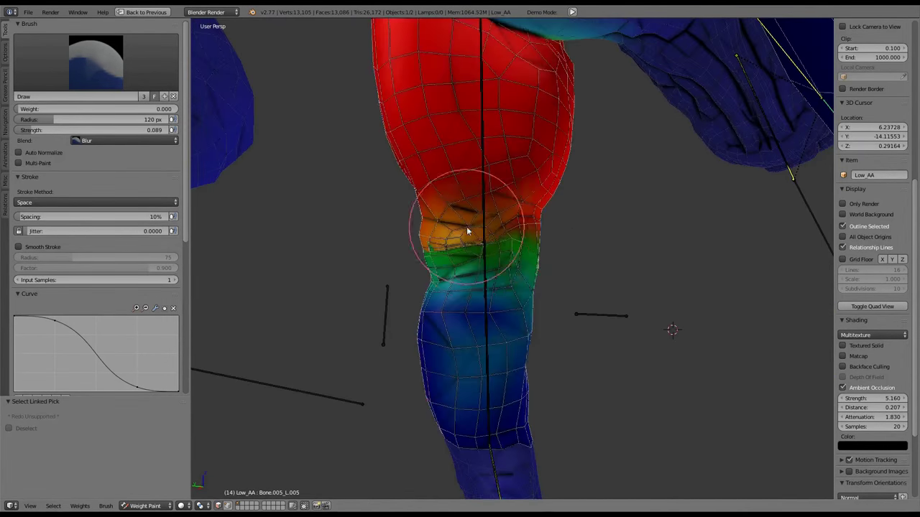
scroll(467, 228, up, 5)
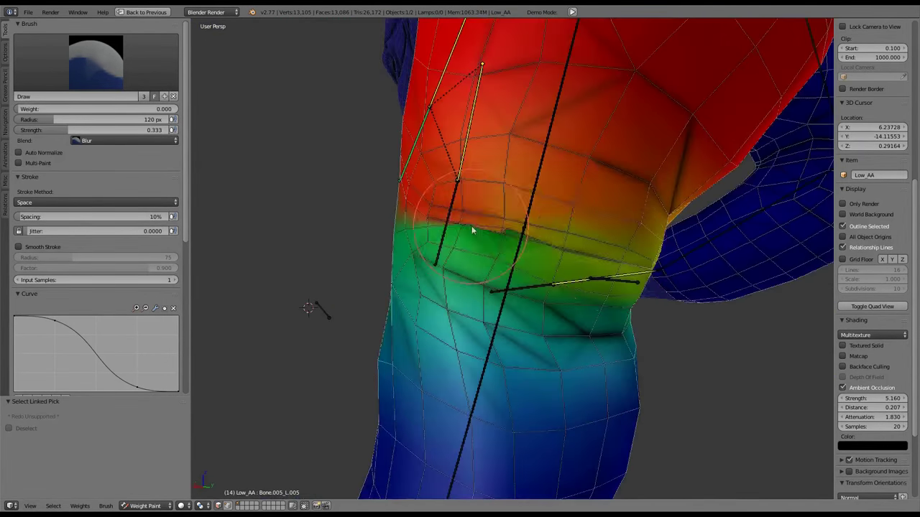
shift+click(478, 255)
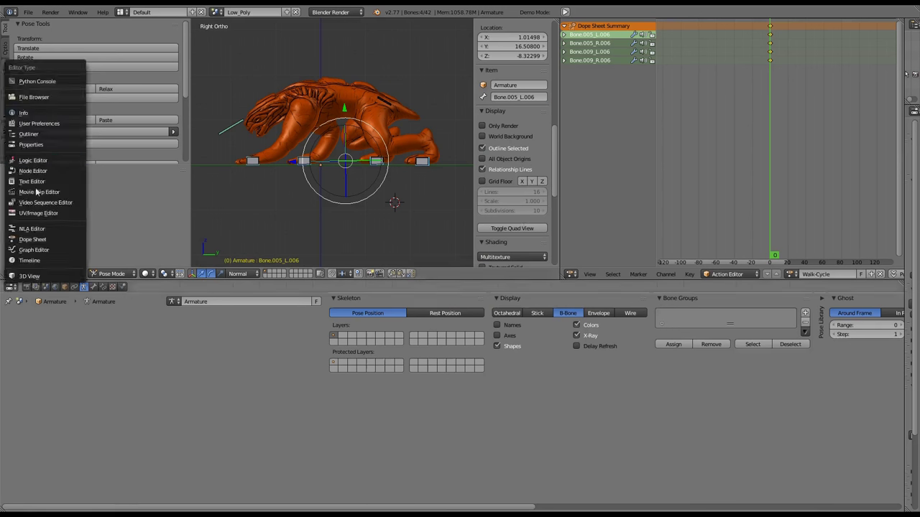
Turn the bottom area into a Timeline, keyframe the bone's pose, and play the Walk-Cycle
click(32, 252)
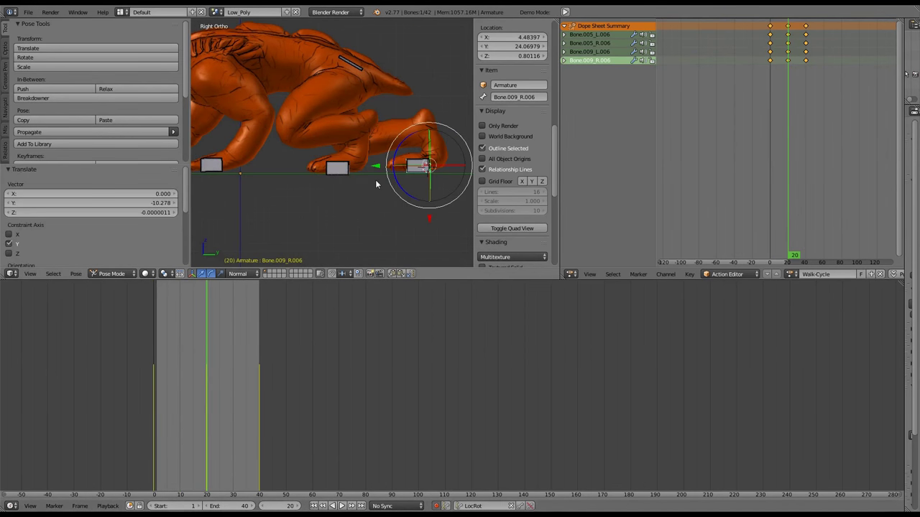
key(i)
key(alt+a)
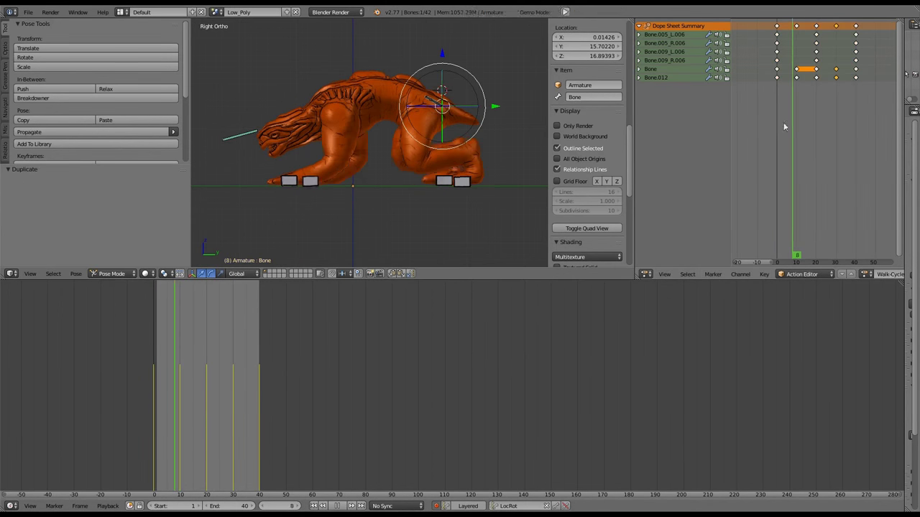
At frame 10, snap foot bone Bone.005_R.006 onto the 3D cursor and play the cycle
drag(215, 416, 153, 366)
right_click(411, 146)
key(Up)
key(shift+s)
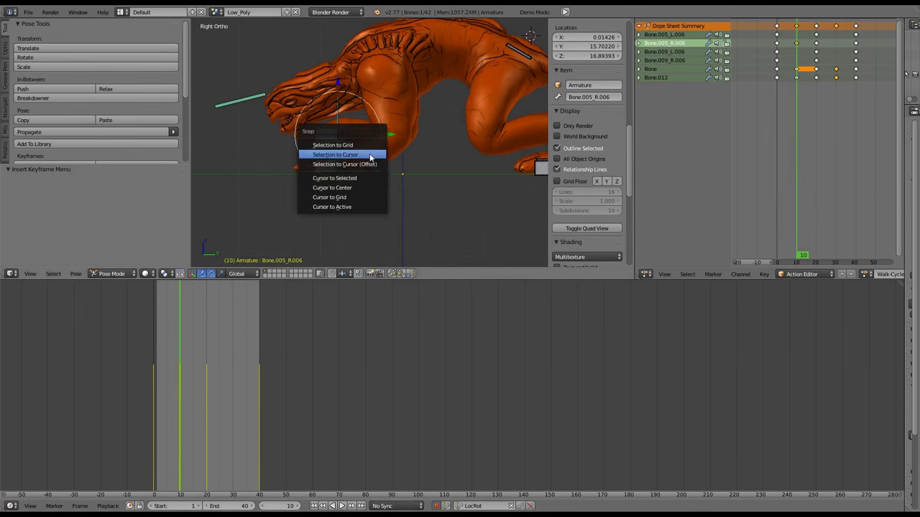
click(386, 175)
key(alt+a)
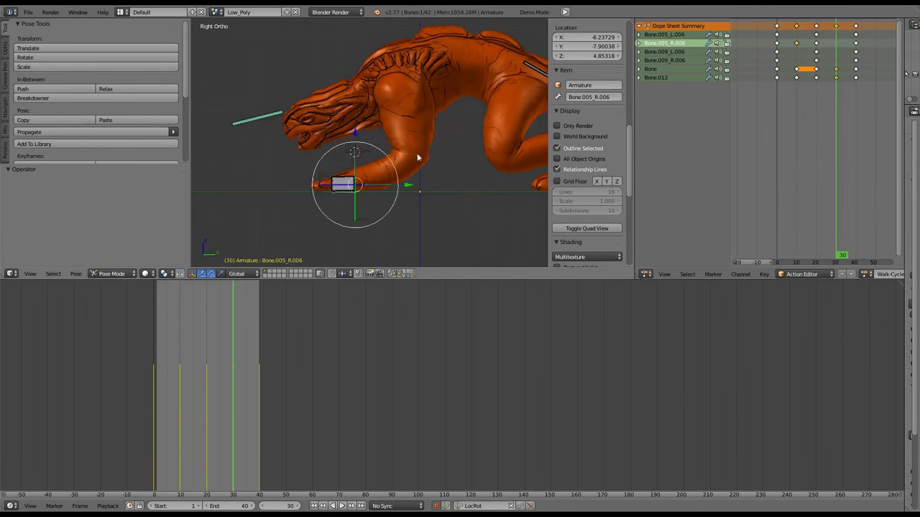
Undo the last adjustments, rotate foot bone Bone.009_R.006, and go to frame 30
key(ctrl+z)
key(ctrl+z)
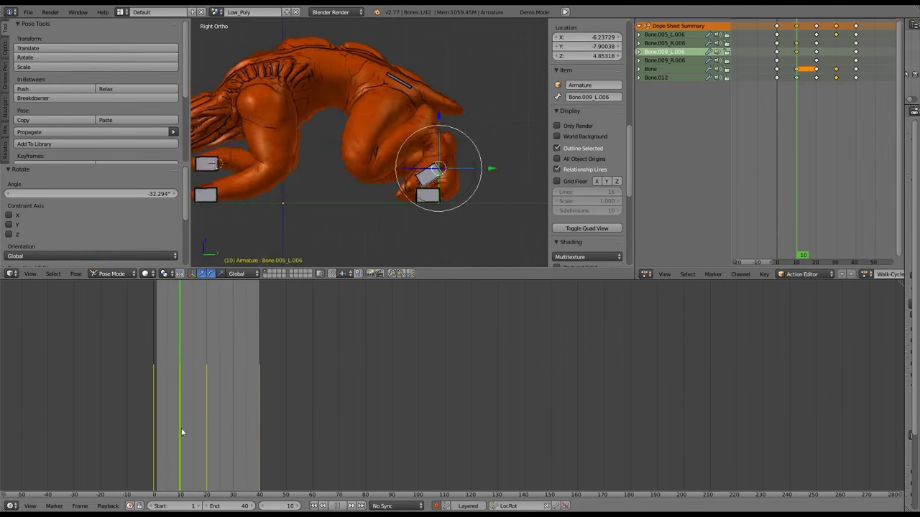
key(ctrl+z)
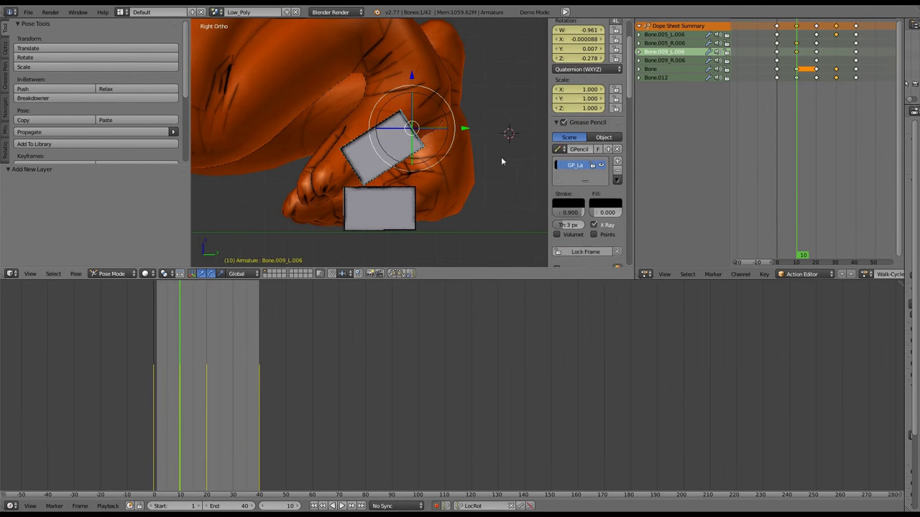
scroll(312, 162, up, 3)
scroll(444, 85, down, 5)
click(202, 341)
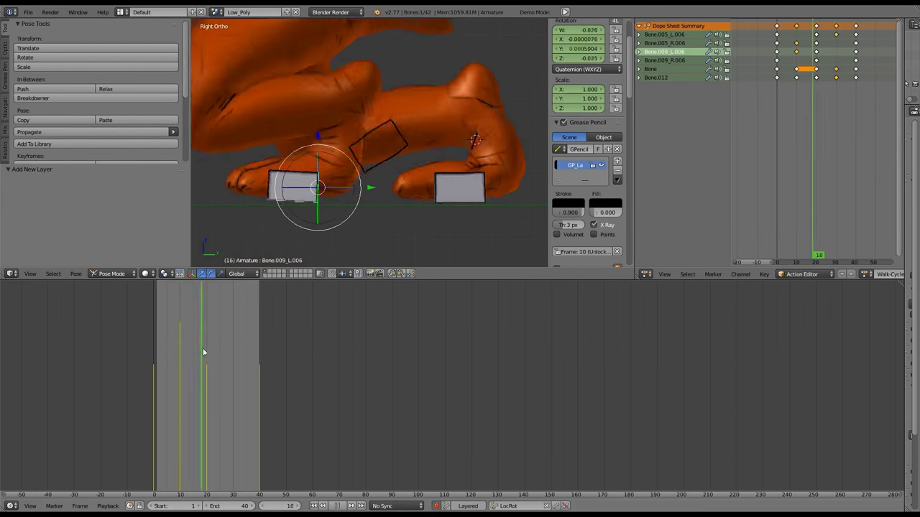
key(r)
click(462, 203)
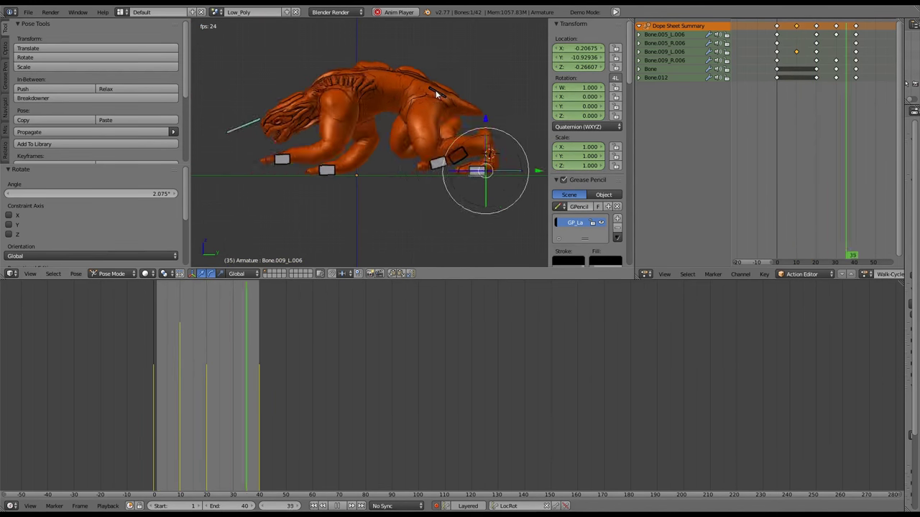
scroll(336, 172, up, 8)
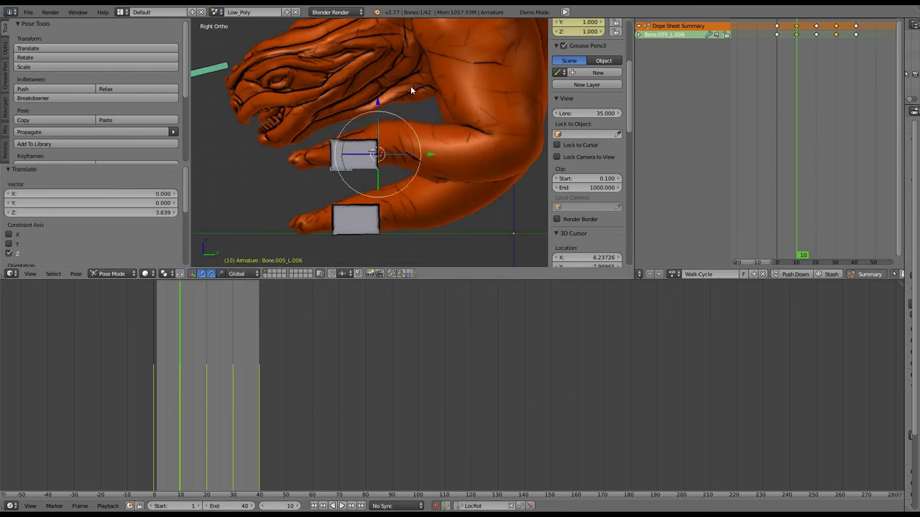
Play back the walk cycle, then view the creature from the right side
key(alt+a)
scroll(403, 79, down, 6)
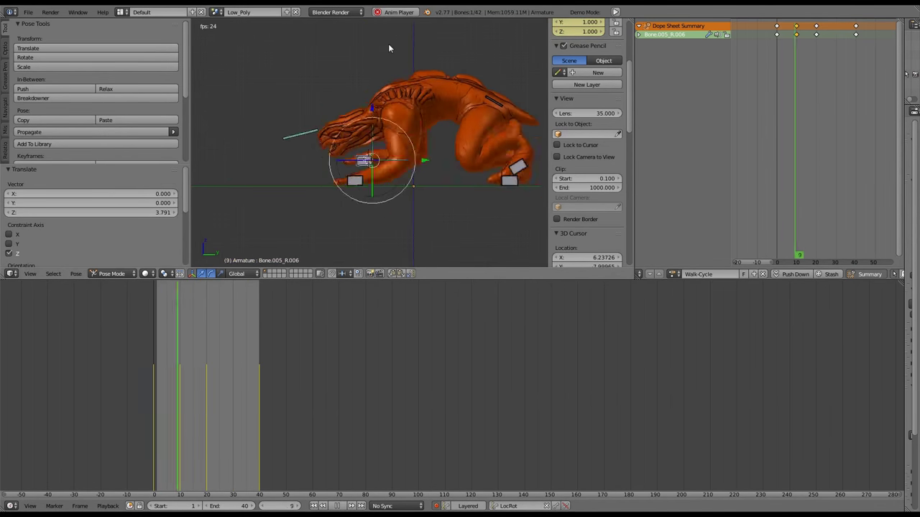
scroll(401, 104, up, 4)
scroll(441, 49, down, 5)
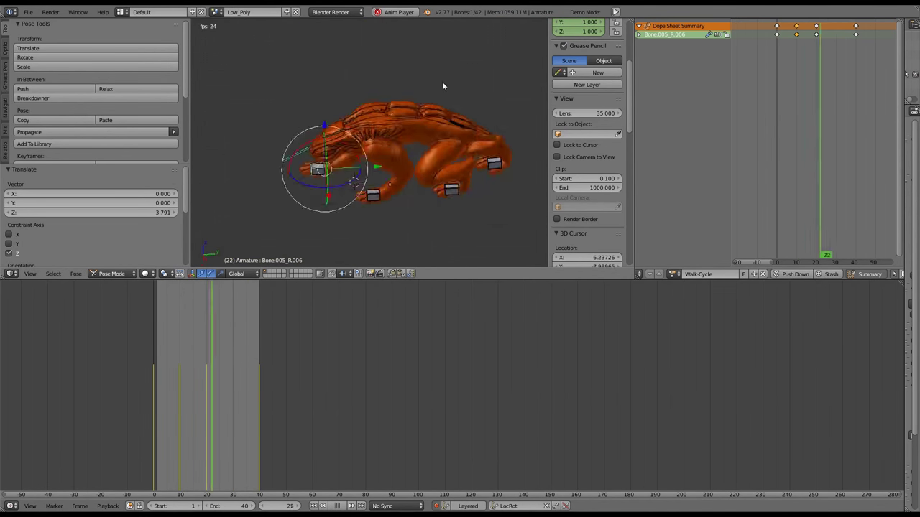
key(KP_3)
key(Escape)
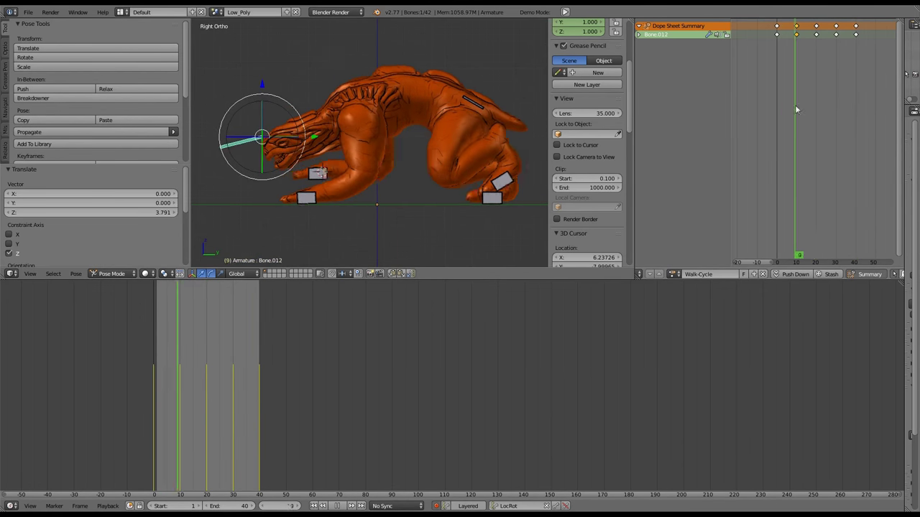
key(Right)
Select the Bone.005_R.006 foot bone and begin repositioning it in side view
right_click(855, 47)
key(alt+a)
scroll(384, 88, up, 3)
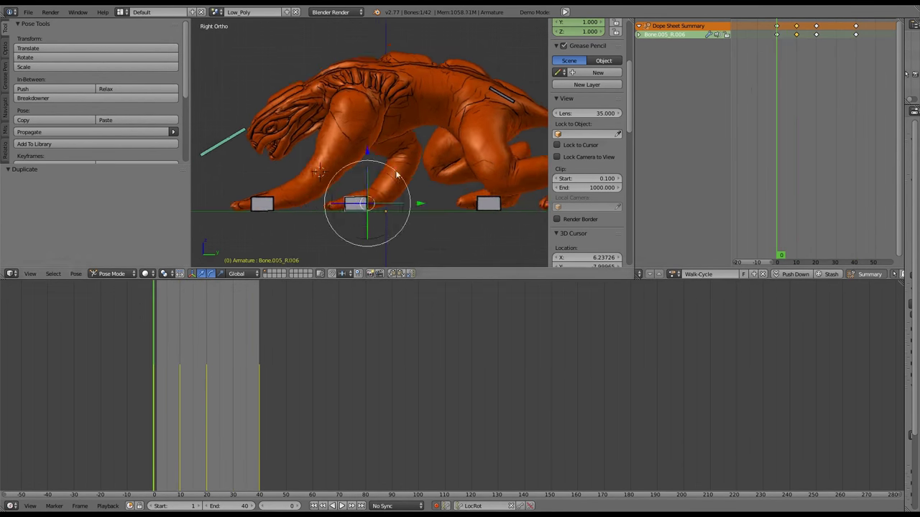
middle_drag(403, 129, 432, 166)
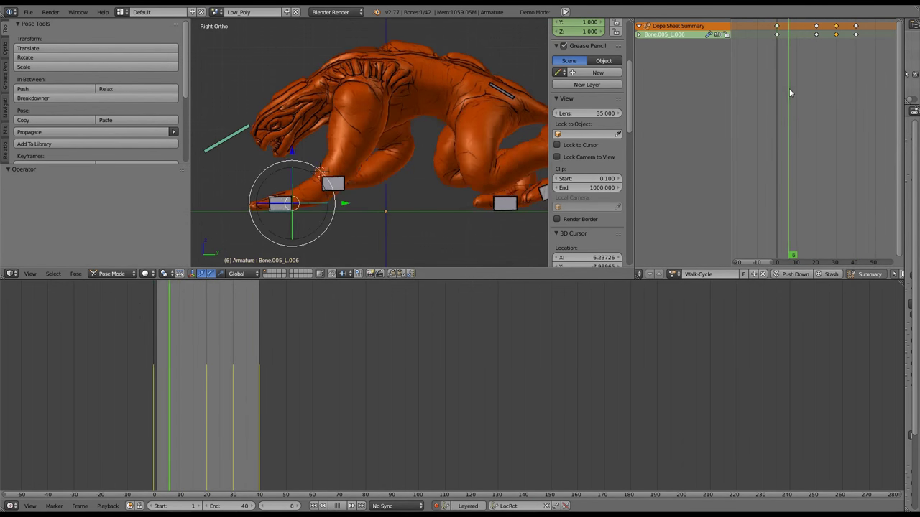
scroll(797, 81, up, 3)
key(alt+a)
key(KP_3)
key(g)
right_click(350, 137)
Tilt the mirrored Bone.005_L.006 foot about 24 degrees at the start and keyframe it
key(alt+a)
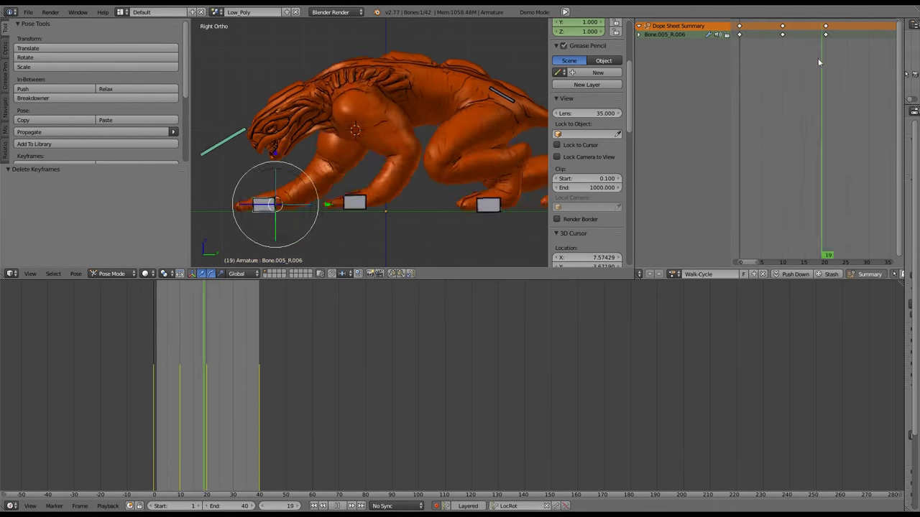
key(ctrl+shift+m)
key(shift+Left)
click(406, 209)
key(alt+a)
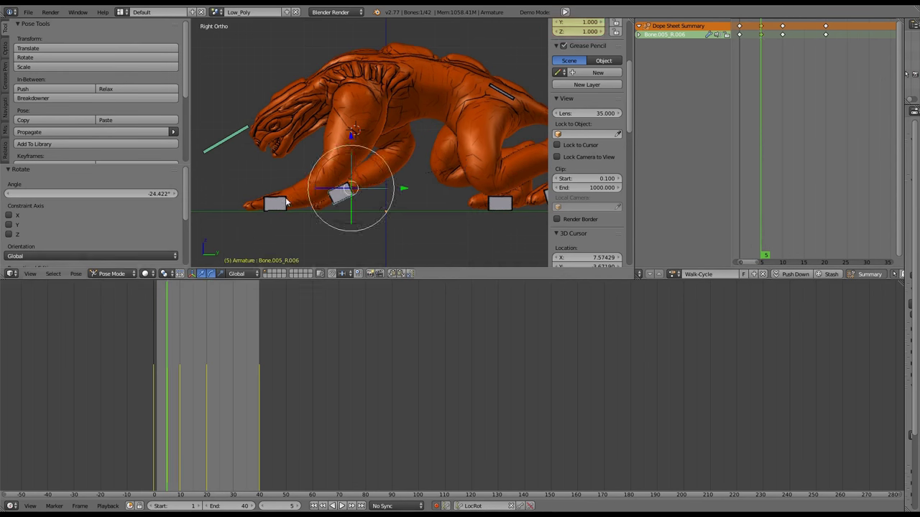
key(ctrl+z)
key(ctrl+z)
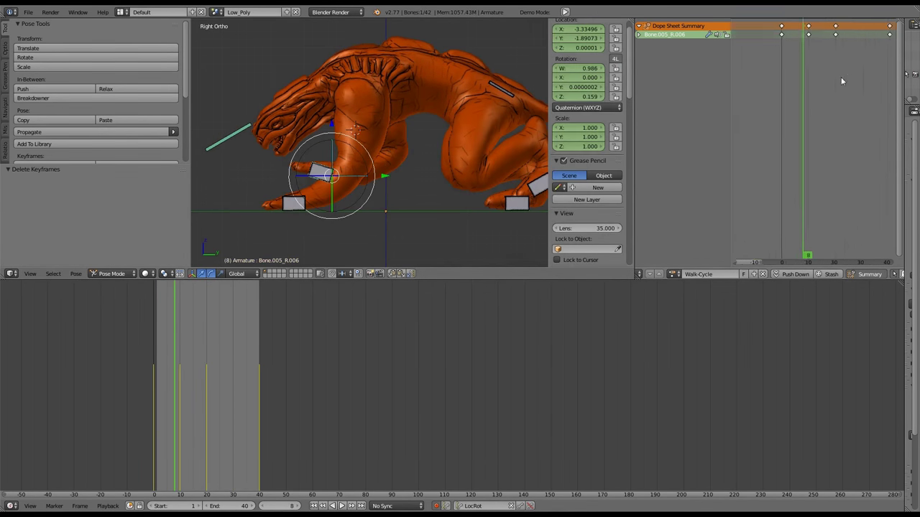
Clear the bone's scale, replay the cycle, and add Bone.005_R.006 to the selection
scroll(841, 81, up, 3)
scroll(602, 142, down, 3)
scroll(413, 136, down, 4)
key(alt+a)
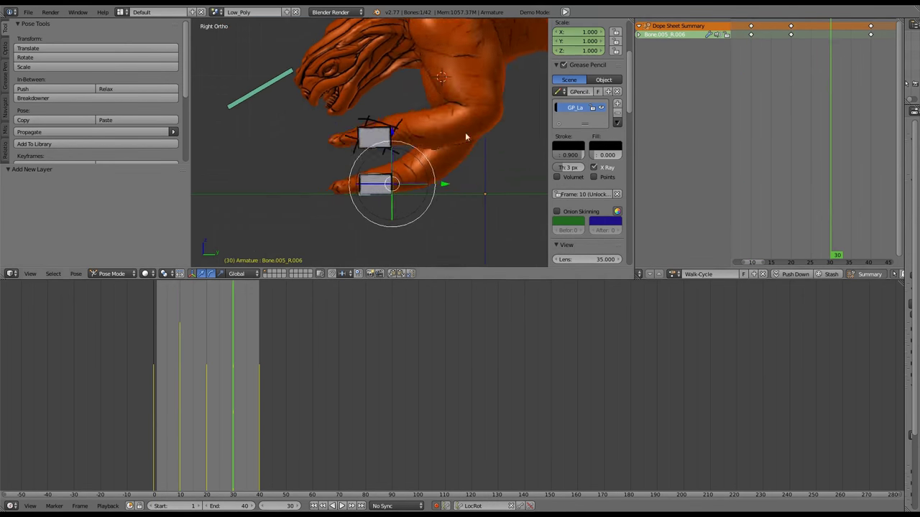
key(alt+s)
key(KP_3)
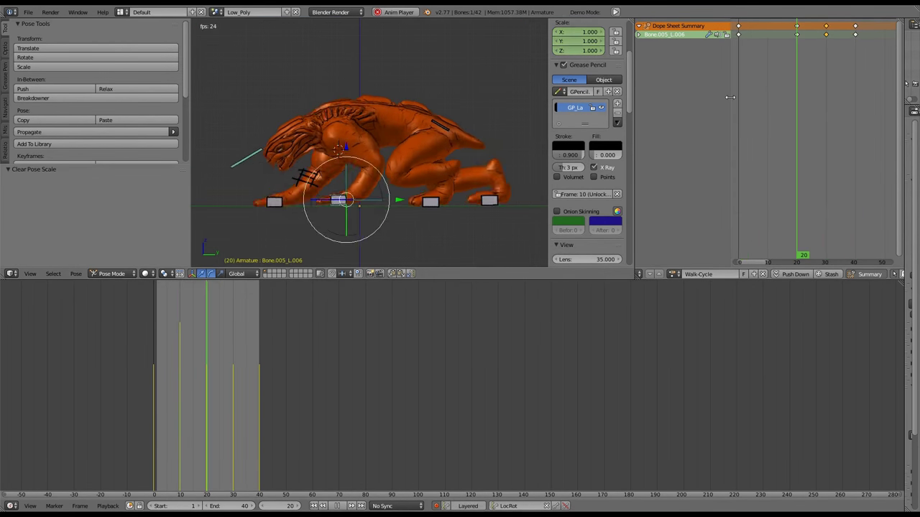
key(alt+a)
shift+right_click(383, 185)
key(ctrl+z)
key(ctrl+alt+z)
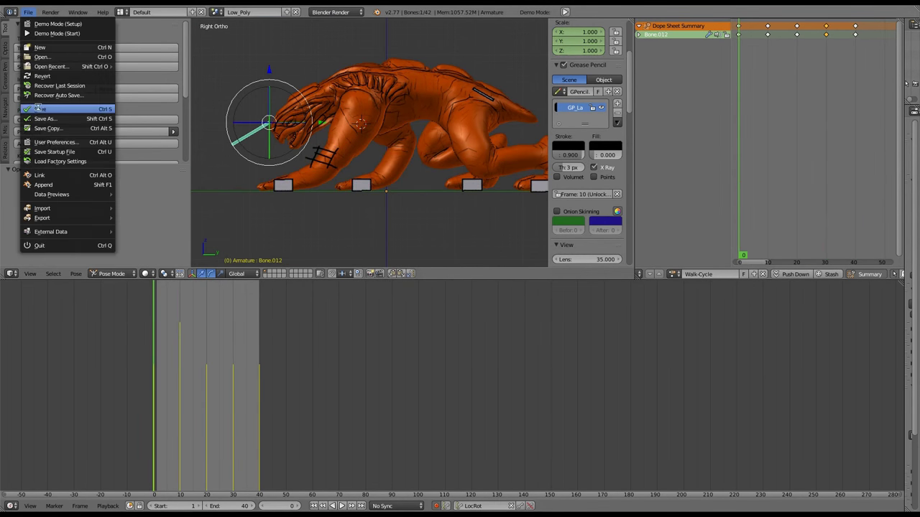
Save the blend file and delete the keyframes at frame 20
click(107, 106)
click(769, 46)
key(Up)
key(Up)
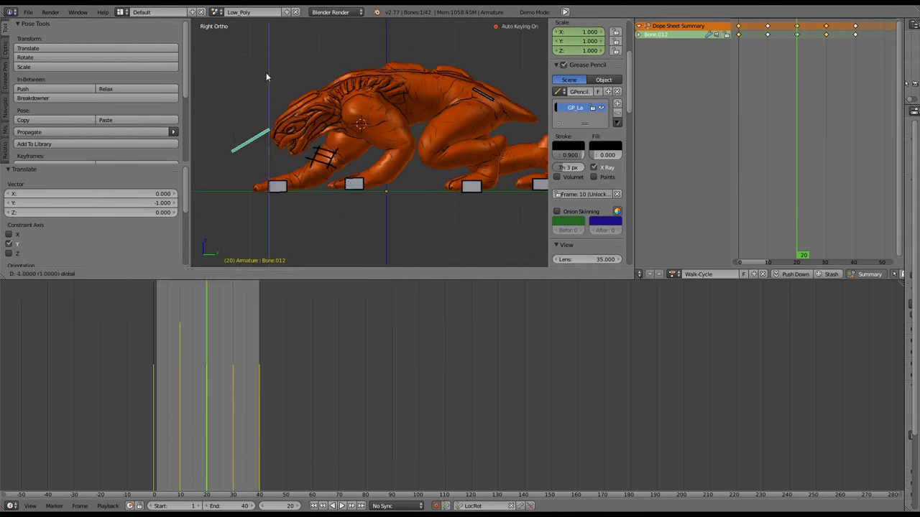
key(x)
click(837, 45)
click(738, 29)
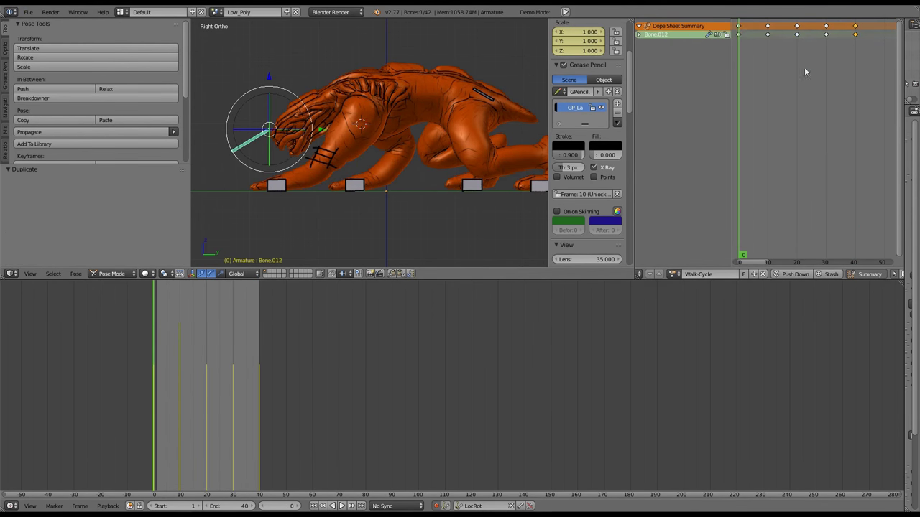
Move the back foot bone Bone.009_R.006 2 units and duplicate its keys 20 frames later
right_click(472, 186)
key(ctrl+KP_6)
click(512, 192)
key(shift+d)
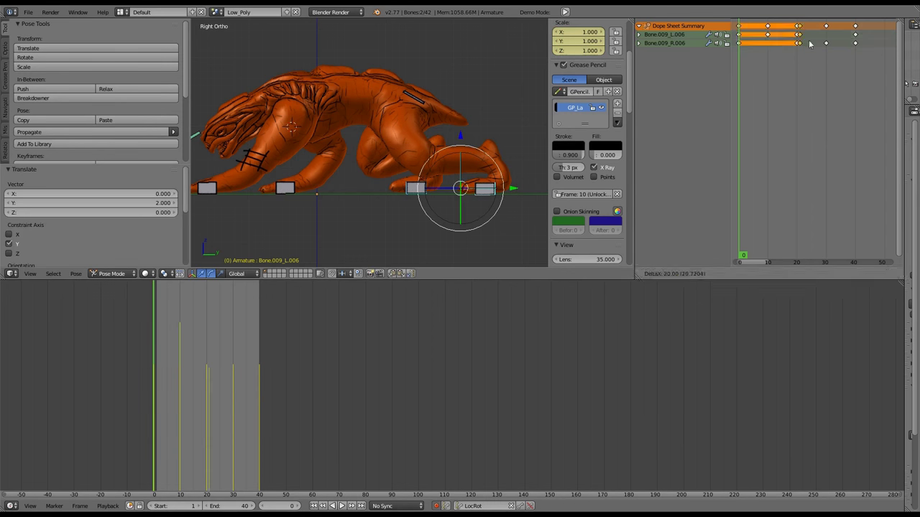
drag(797, 58, 766, 76)
key(shift+Left)
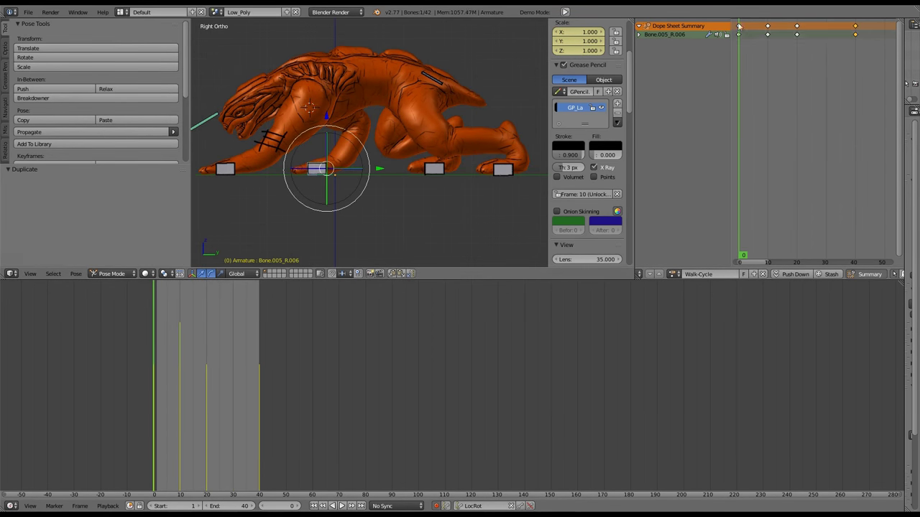
Try a root Bone keyframe at frame 30, then undo it and return to frame 0
key(ctrl+z)
key(alt+a)
key(Escape)
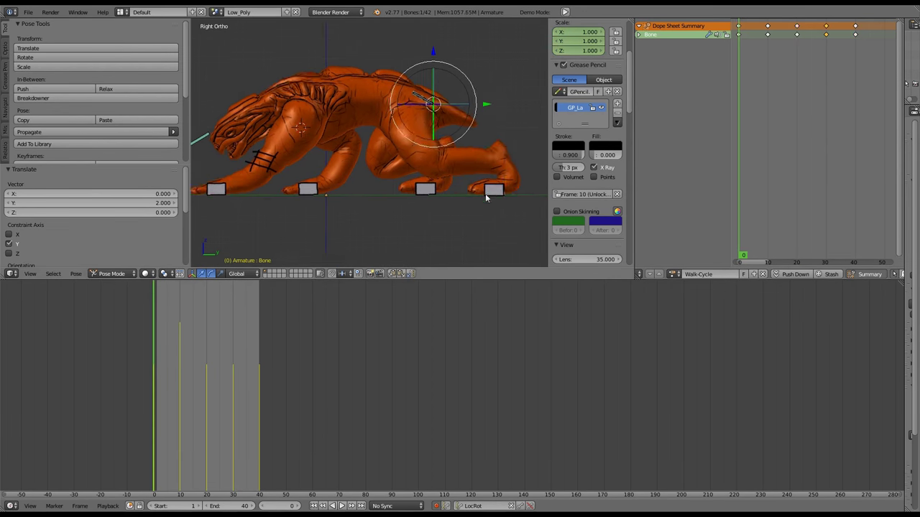
key(ctrl+z)
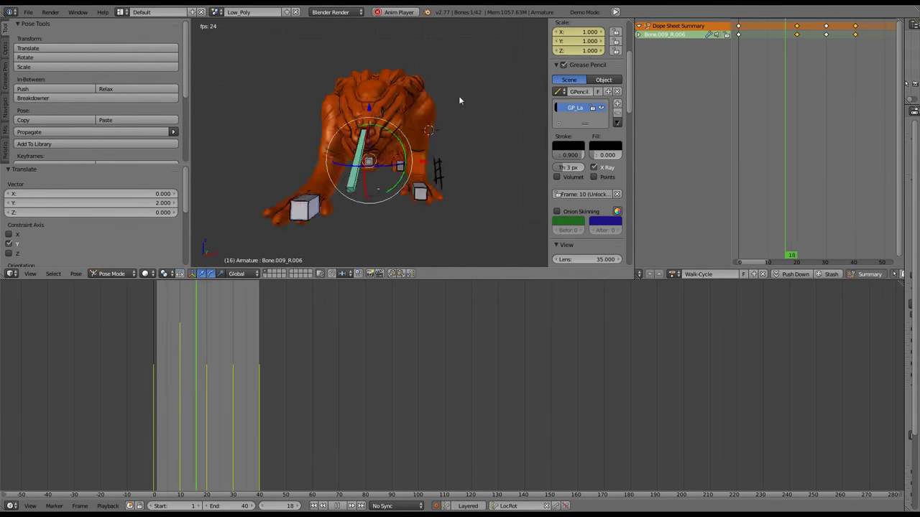
key(Escape)
key(KP_3)
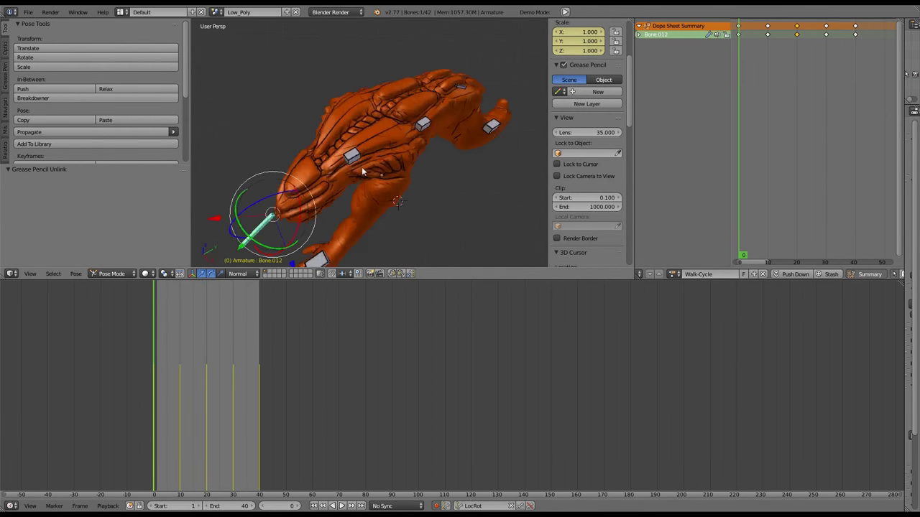
Reposition the head bone Bone.012 and insert a keyframe for it
key(g)
scroll(370, 122, up, 2)
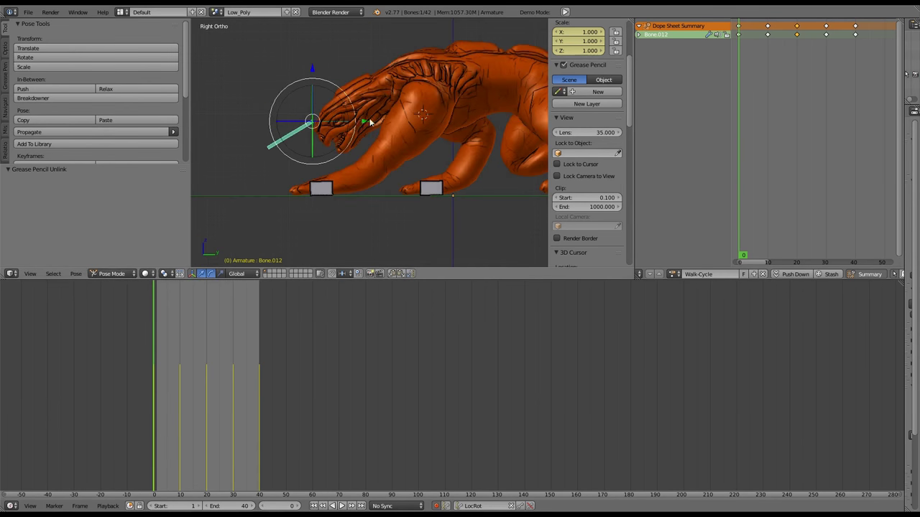
click(360, 120)
key(i)
click(718, 31)
key(alt+a)
scroll(419, 110, up, 3)
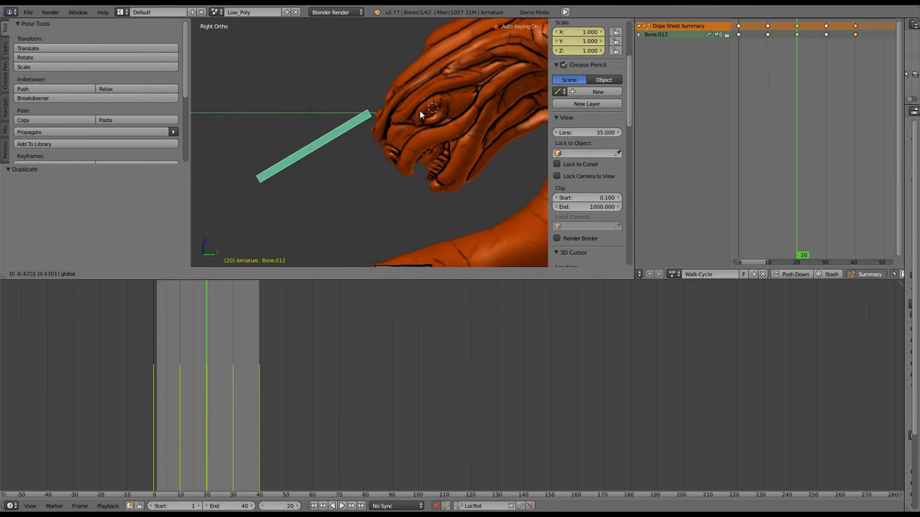
scroll(415, 131, down, 3)
key(KP_3)
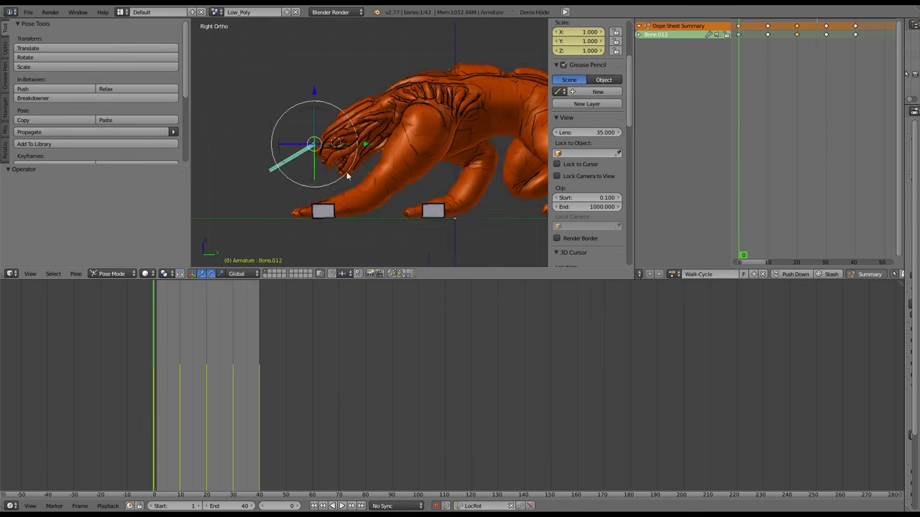
Lower the root Bone at its frame 10 keyframe
right_click(483, 116)
key(alt+s)
key(alt+a)
key(Up)
key(g)
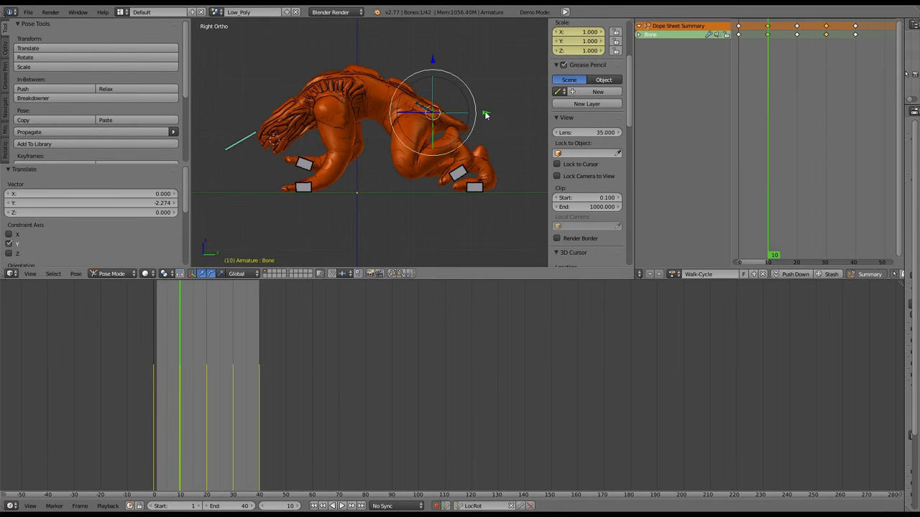
key(alt+a)
key(shift+s)
click(295, 85)
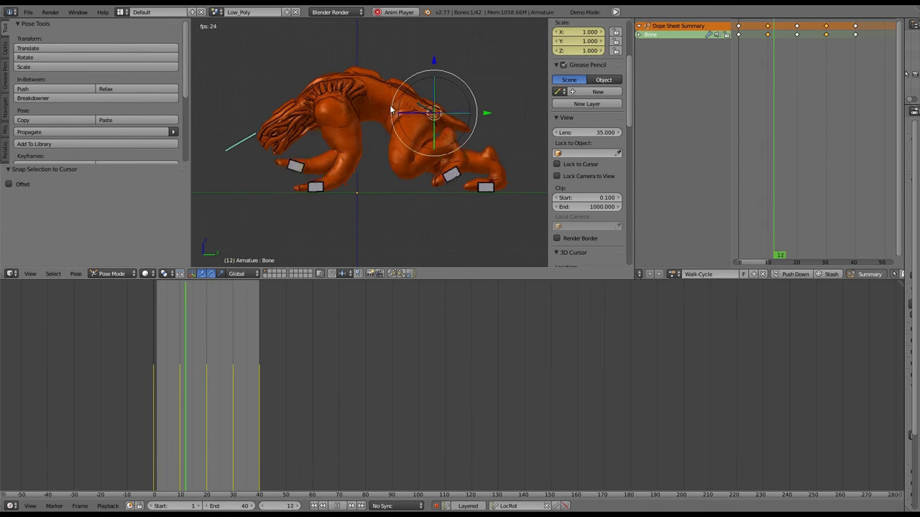
key(alt+a)
Copy the root Bone's frame 0 key to frame 40 so the cycle loops
key(Down)
key(Down)
key(g)
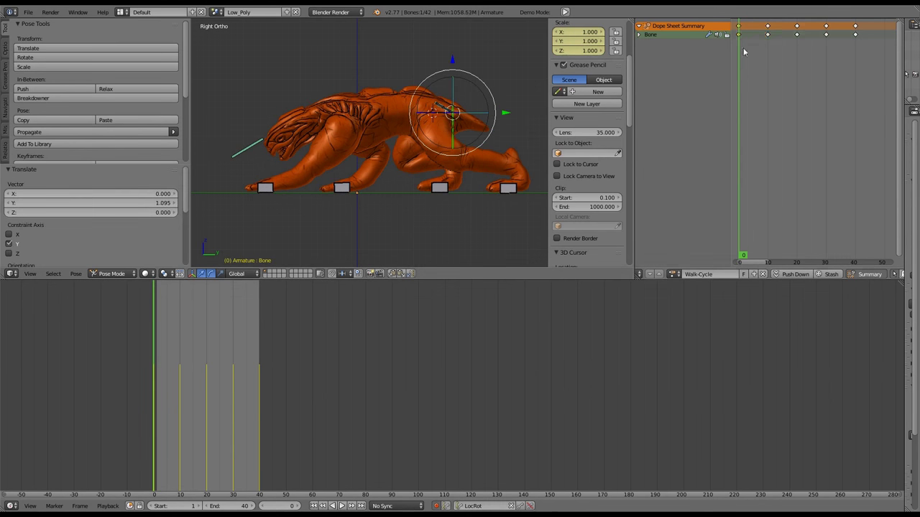
key(shift+d)
click(863, 57)
Scale down the root Bone's bob curve amplitudes, then return to the Action Editor timeline
key(alt+a)
key(Home)
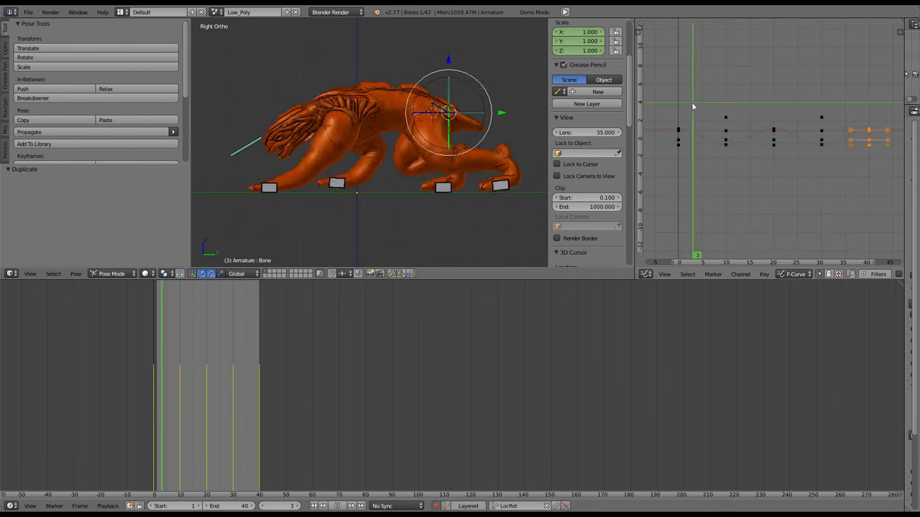
click(760, 113)
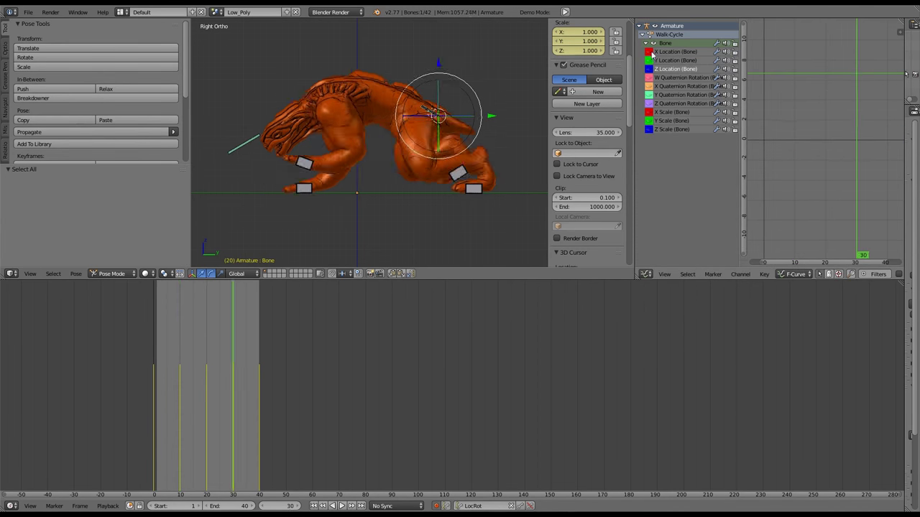
click(653, 53)
click(824, 173)
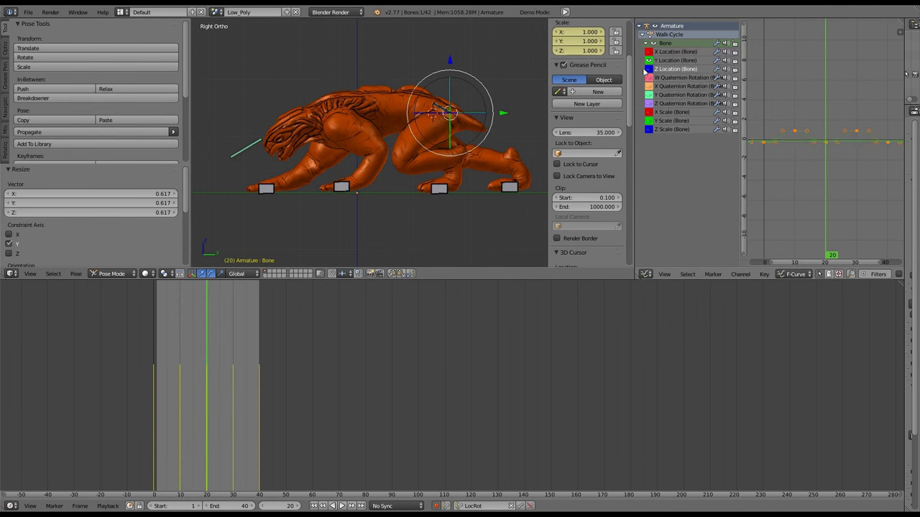
key(s)
click(821, 204)
key(ctrl+Tab)
key(r)
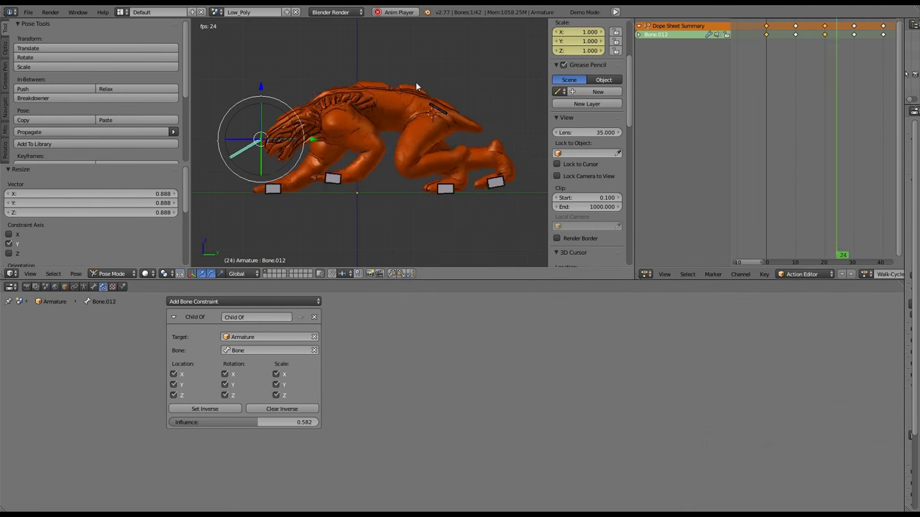
Rotate the head bone 10 degrees at frame 11
key(Escape)
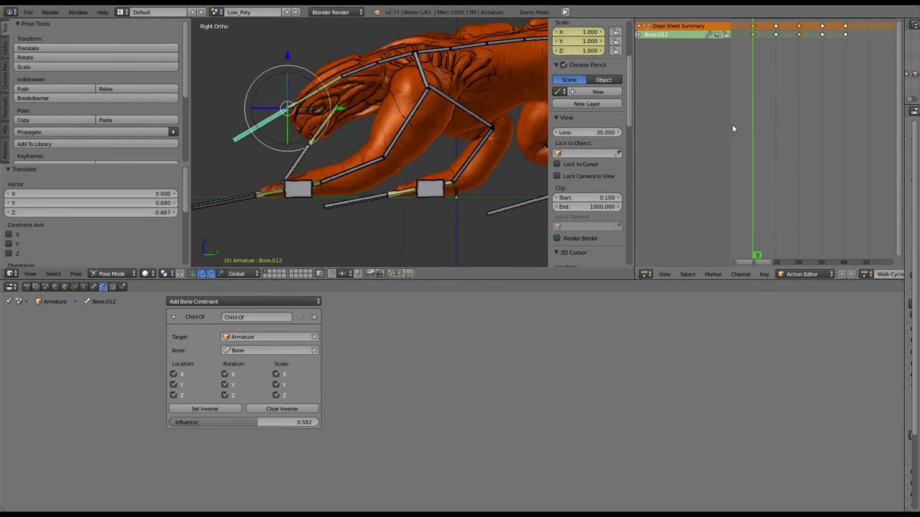
click(776, 145)
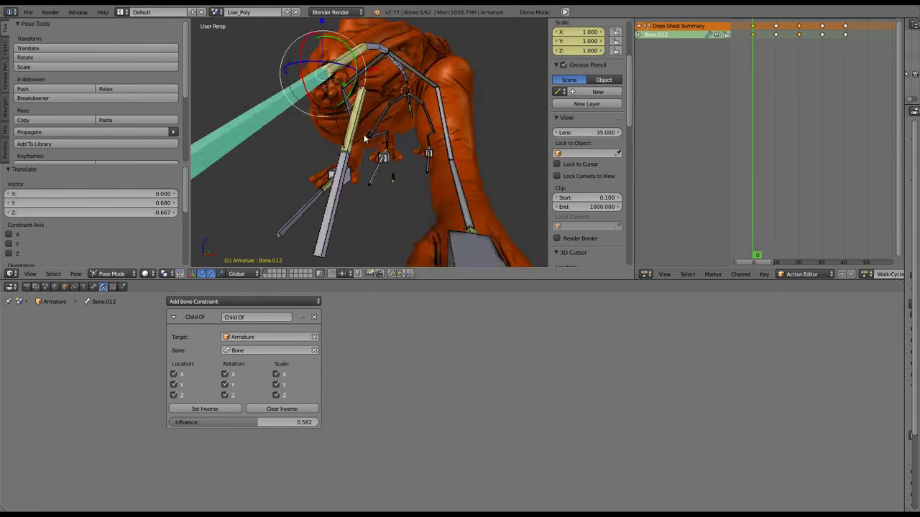
click(389, 44)
middle_drag(389, 45, 374, 215)
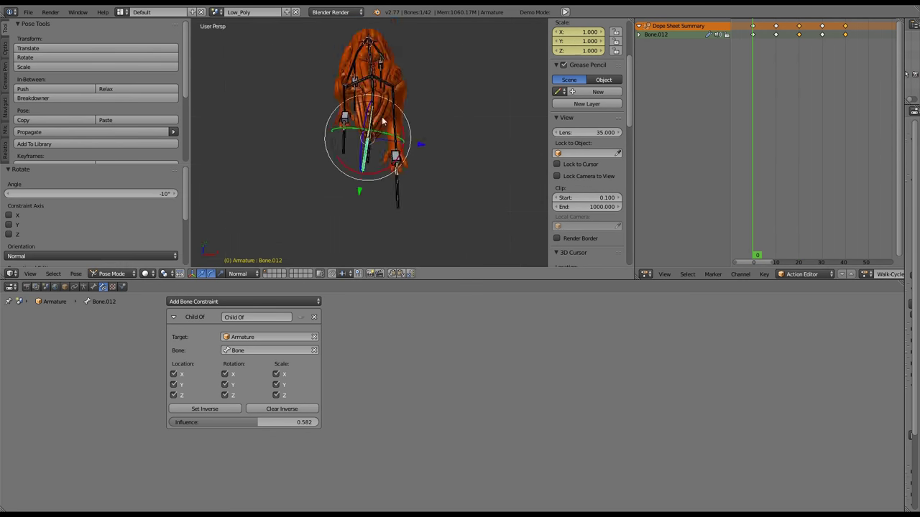
Duplicate the selected walk-cycle keyframes and move the bone to a new position
key(shift+d)
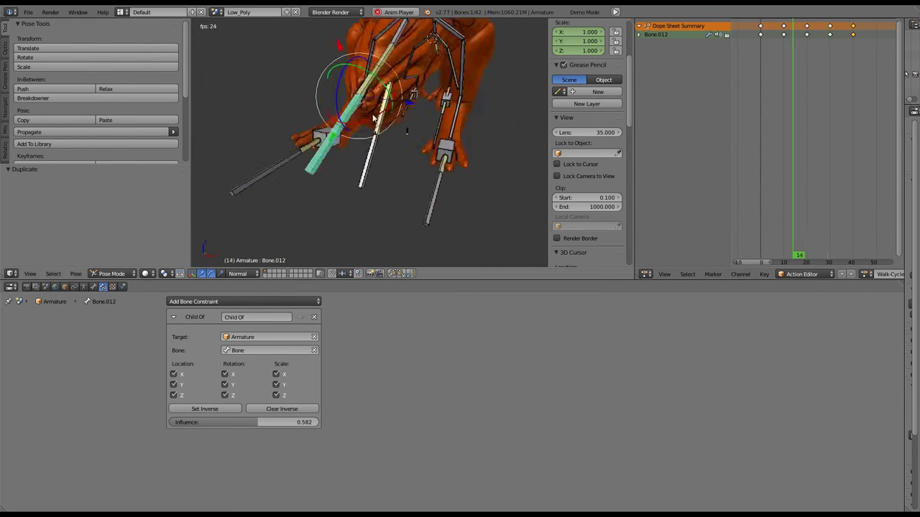
key(KP_3)
key(g)
click(229, 160)
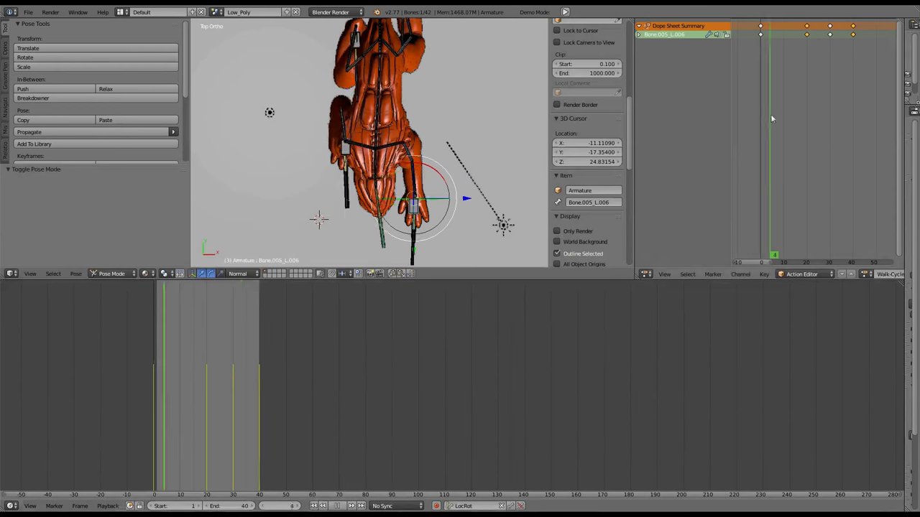
Keyframe every channel at frame 9 with the bone lowered 2 units
drag(772, 119, 783, 64)
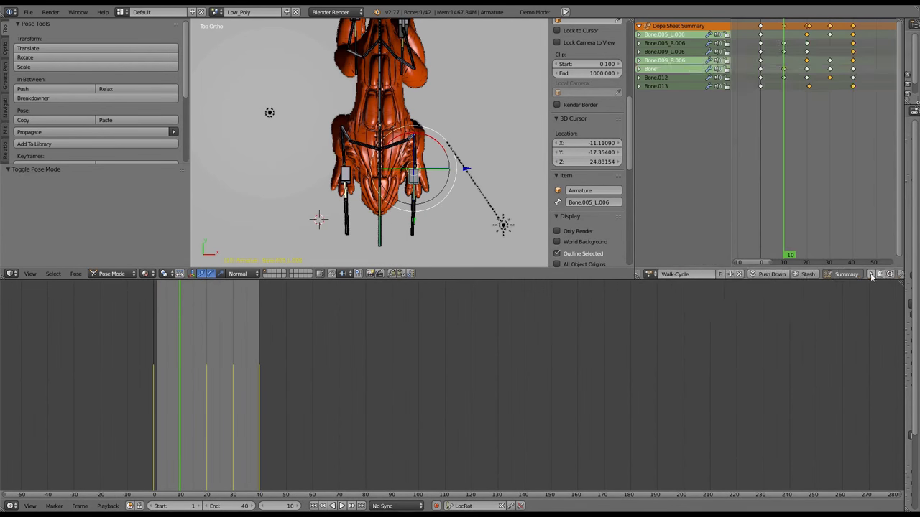
click(786, 48)
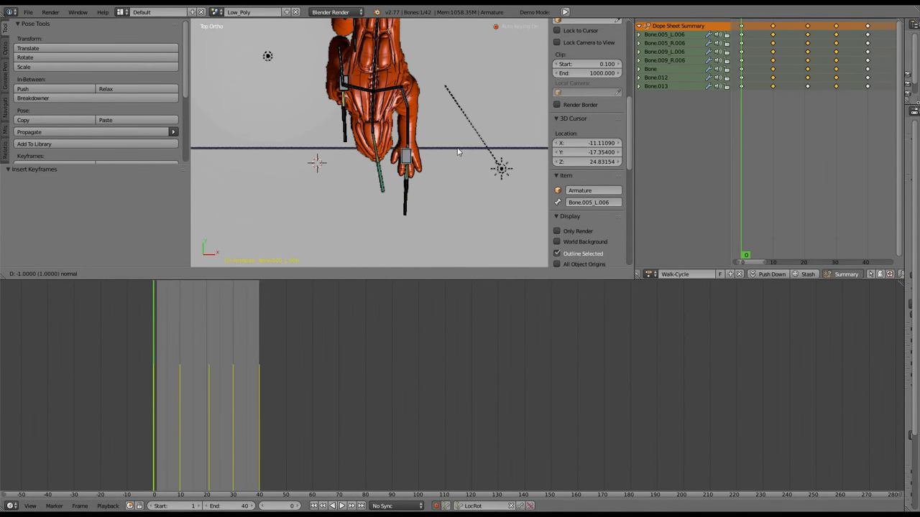
key(Return)
key(Up)
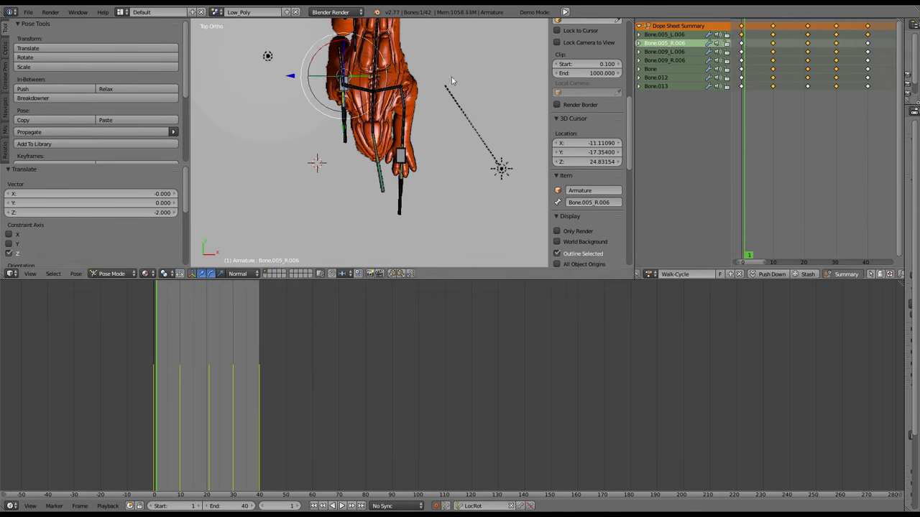
Play back the walk cycle and view it from the right side
key(alt+a)
key(Escape)
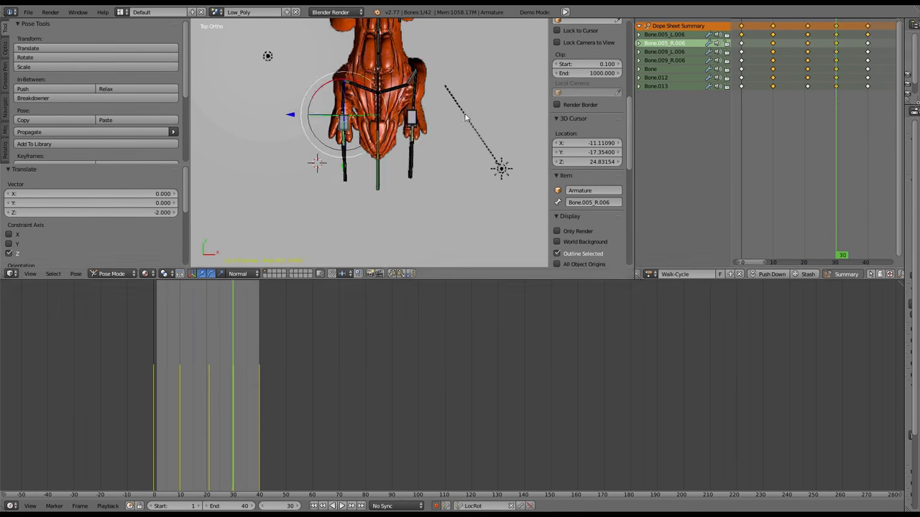
key(alt+a)
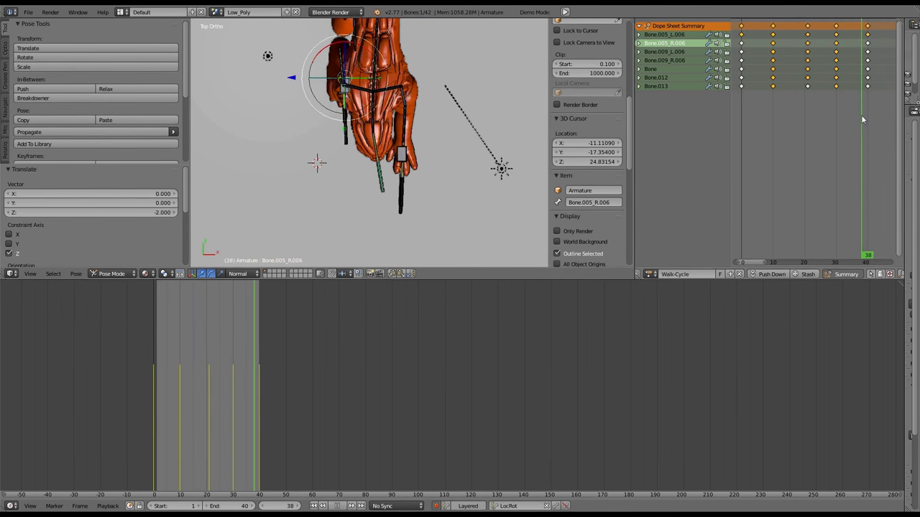
middle_drag(338, 129, 402, 143)
key(KP_3)
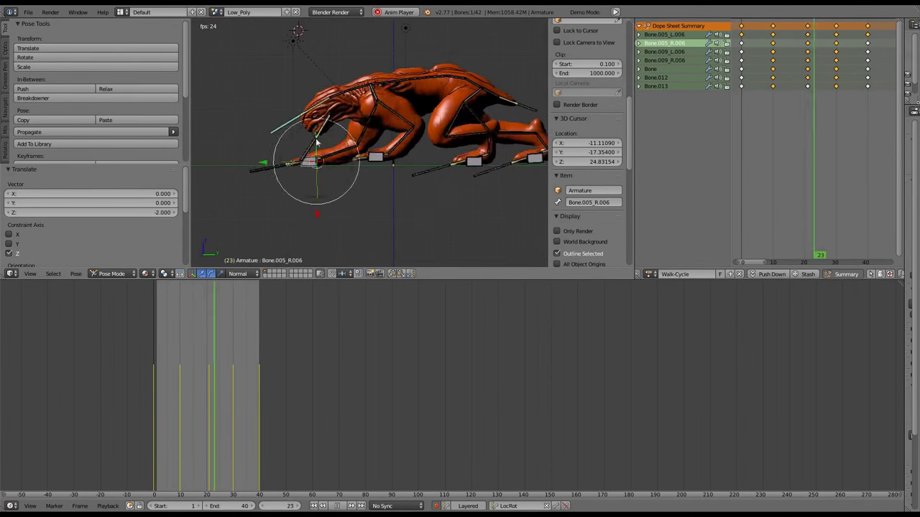
key(alt+a)
Rotate head bone Bone.012 at frame 10 and duplicate its keyframes to frame 21
click(733, 113)
key(Up)
right_click(476, 159)
key(r)
key(shift+d)
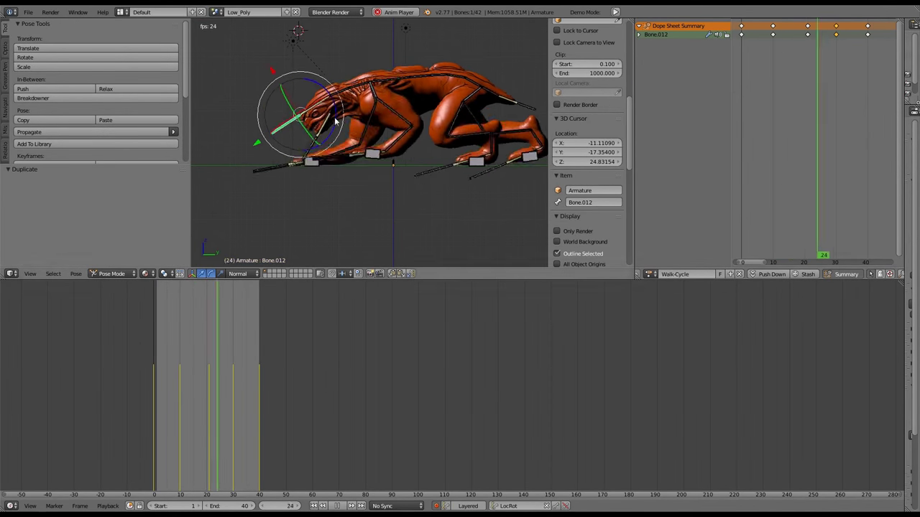
click(778, 72)
Select leg bone Bone.009_L.006, then the main body bone, and place the moved keyframes
middle_drag(503, 129, 414, 171)
right_click(414, 171)
key(KP_3)
scroll(432, 94, down, 3)
right_click(447, 85)
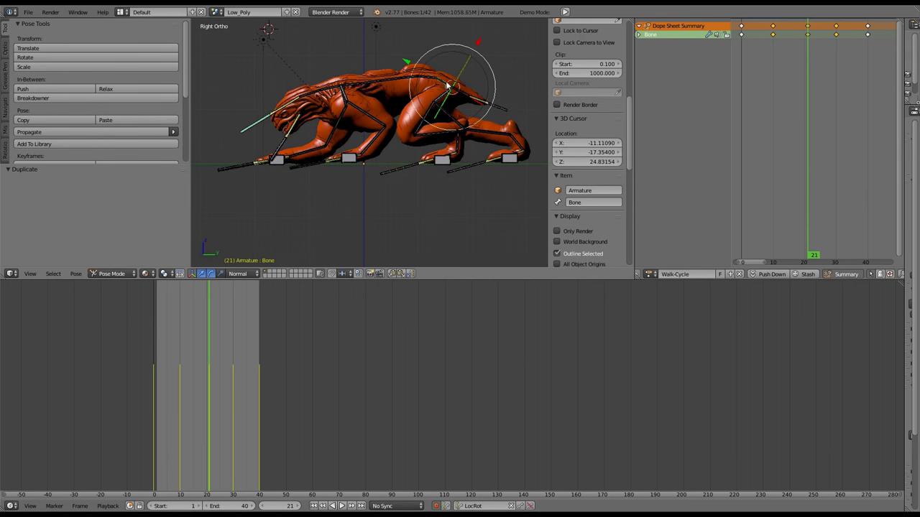
click(749, 46)
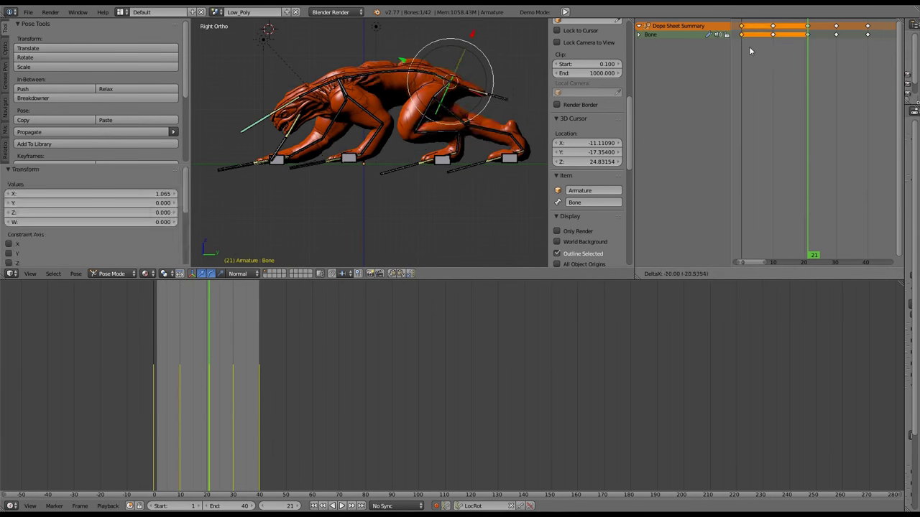
Move the main body bone 1 unit along X and preview it from above
key(alt+a)
key(g)
key(x)
key(1)
key(Return)
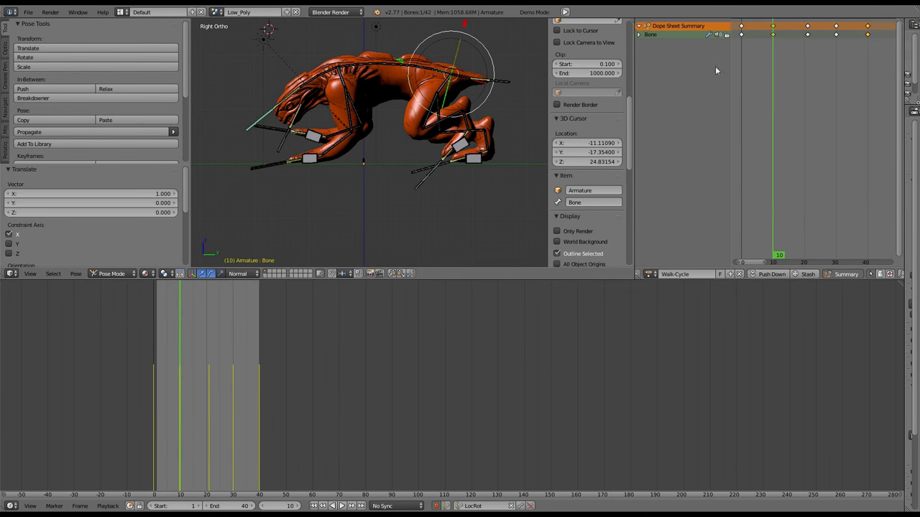
key(KP_7)
key(alt+a)
Shift the body bone's keyframe from frame 21 to frame 20
right_click(856, 43)
key(alt+a)
middle_drag(373, 144, 303, 61)
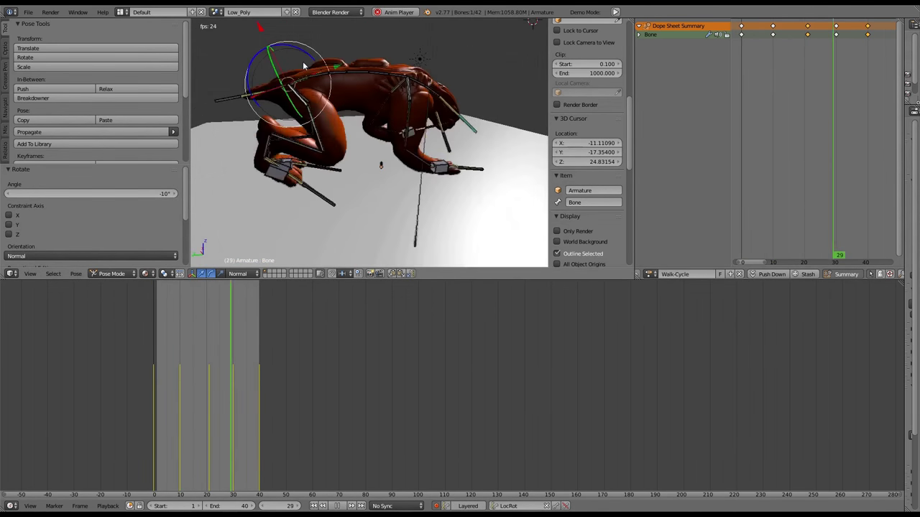
key(KP_3)
key(g)
click(817, 94)
key(alt+a)
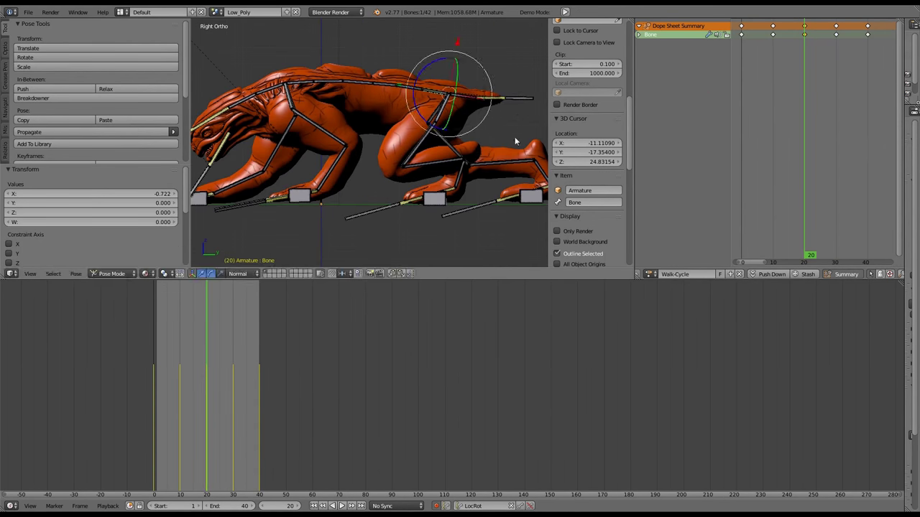
Duplicate all of the body bone's keyframes and place them 18 frames later
key(a)
key(shift+d)
click(823, 67)
key(Down)
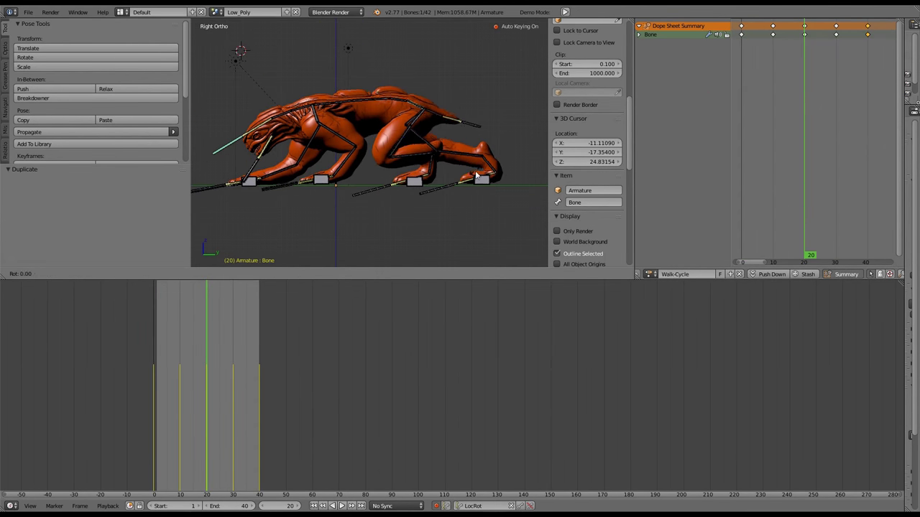
key(Down)
key(r)
click(835, 32)
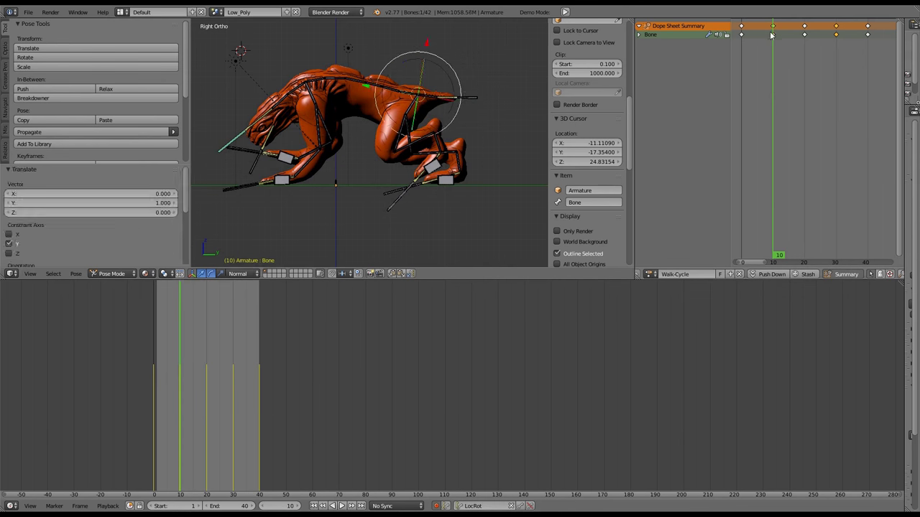
Preview the cycle up to frame 20 and select foot bone Bone.005_L.006
key(alt+a)
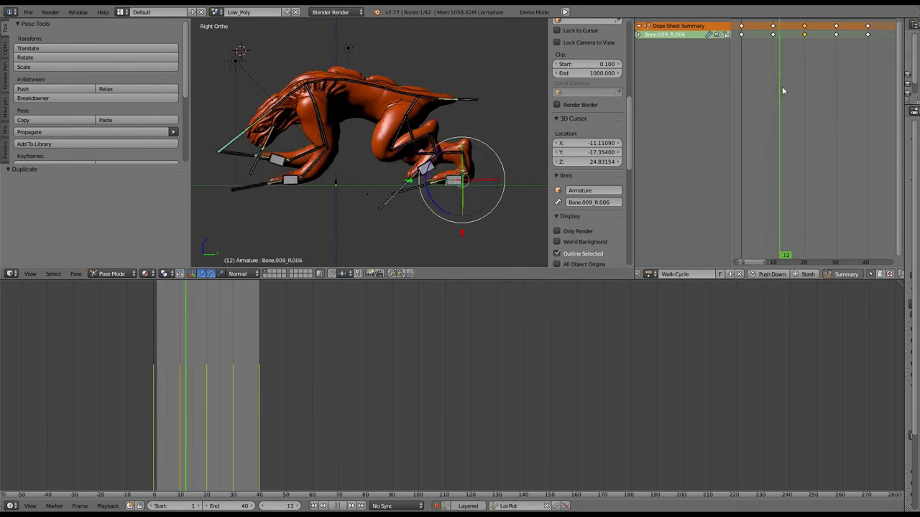
key(alt+a)
right_click(345, 179)
middle_drag(345, 178, 402, 117)
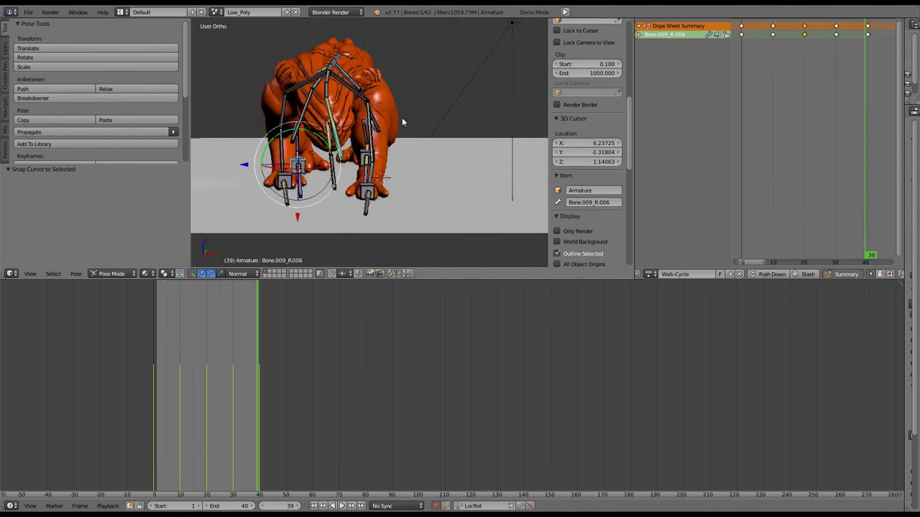
key(alt+a)
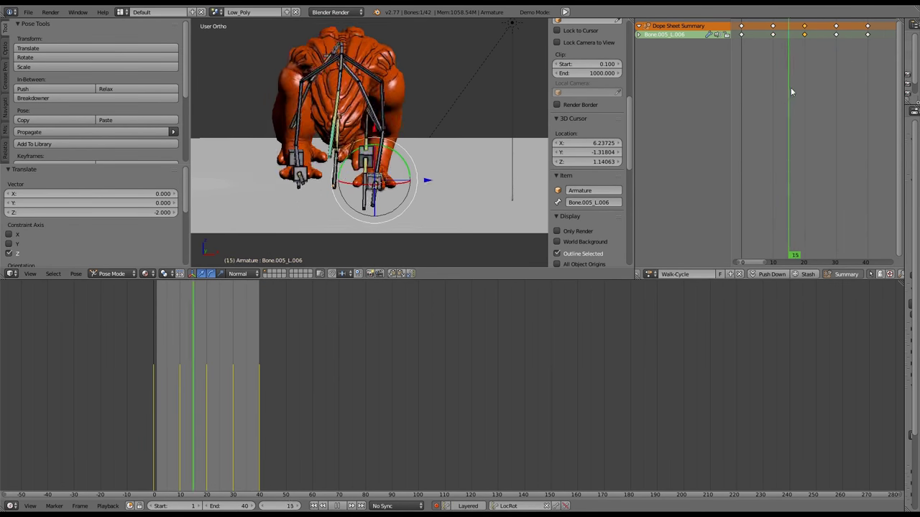
Select foot bone Bone.005_L.006, then leg bone Bone.009_R.006, while previewing playback
middle_drag(446, 115, 354, 97)
right_click(380, 147)
key(alt+a)
key(KP_3)
right_click(471, 162)
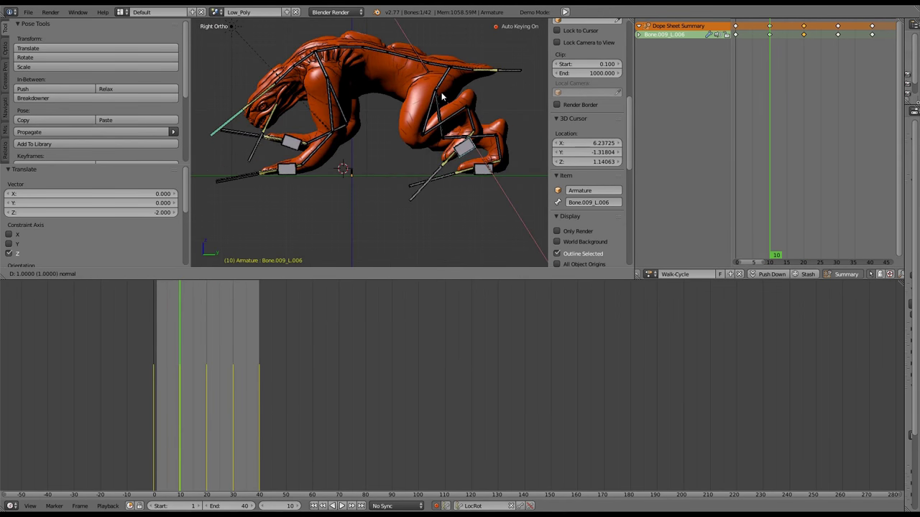
key(alt+a)
Check leg bone Bone.009_R.006 at frames 7 and 19 and confirm its move
click(778, 92)
key(alt+a)
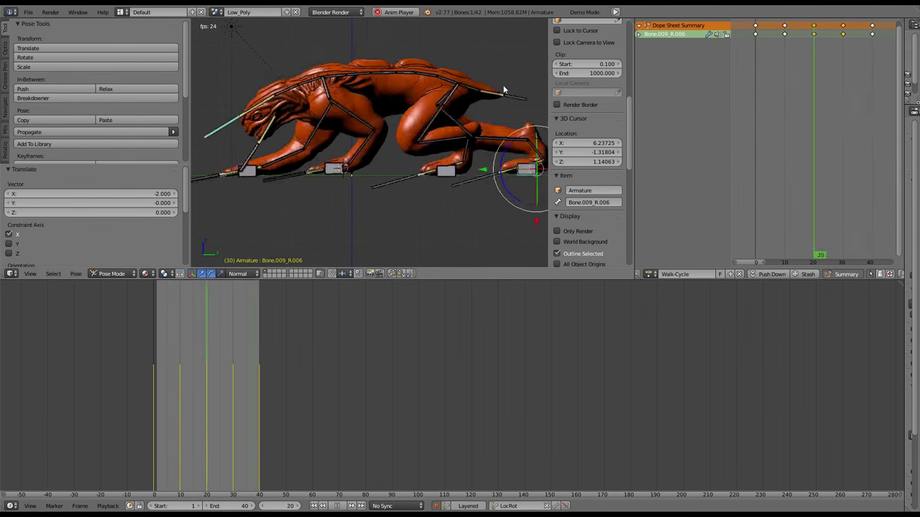
middle_drag(503, 91, 394, 95)
key(KP_3)
key(alt+a)
click(812, 69)
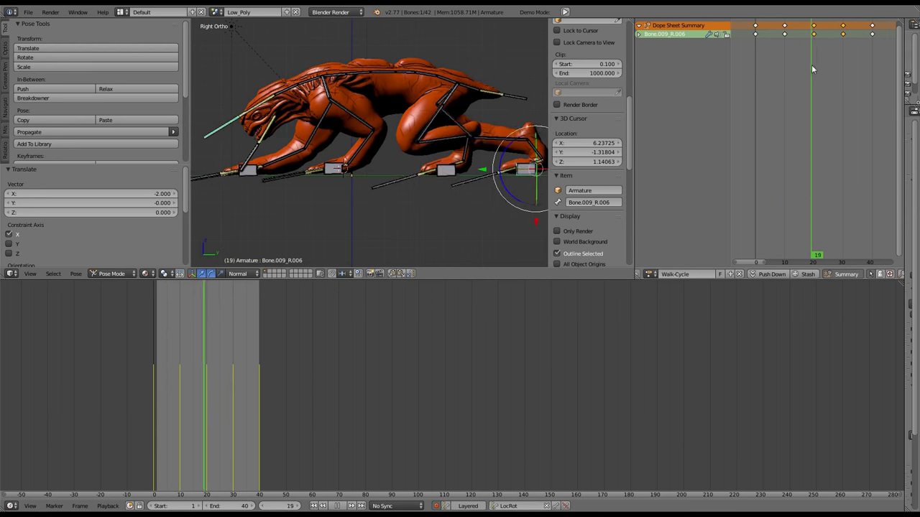
key(Return)
Snap the 3D cursor to leg bone Bone.009_L.006 and return to frame 0
right_click(432, 170)
middle_drag(433, 170, 523, 108)
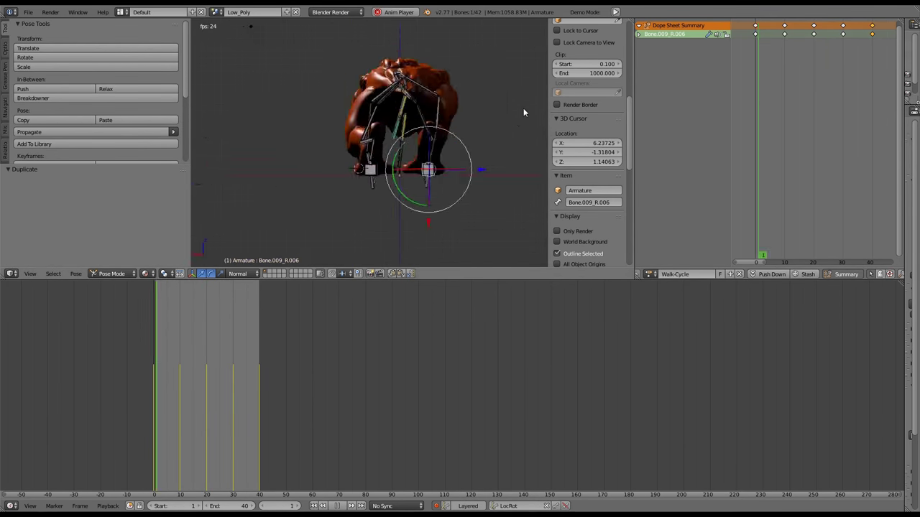
key(KP_3)
right_click(328, 181)
click(811, 91)
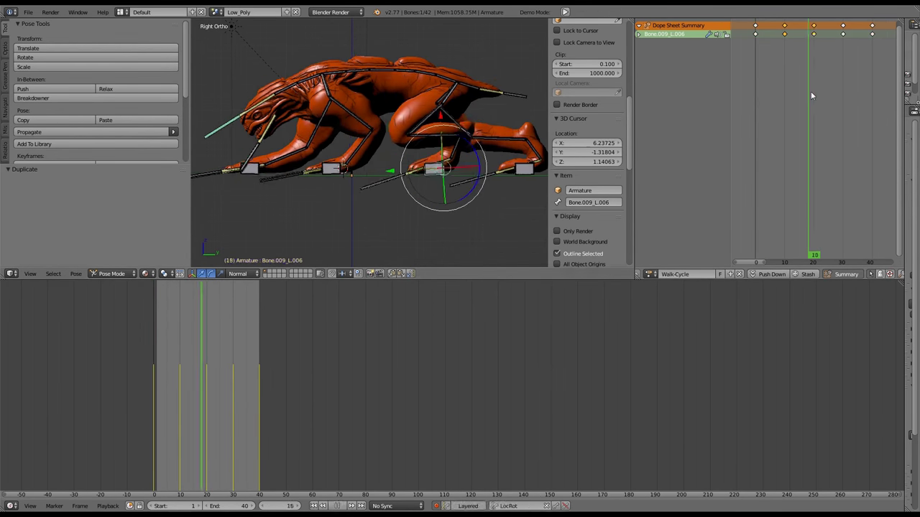
key(shift+s)
click(324, 185)
Select foot bone Bone.005_R.006, move its keyframes, and go to frame 20
scroll(325, 184, up, 3)
click(812, 86)
click(783, 101)
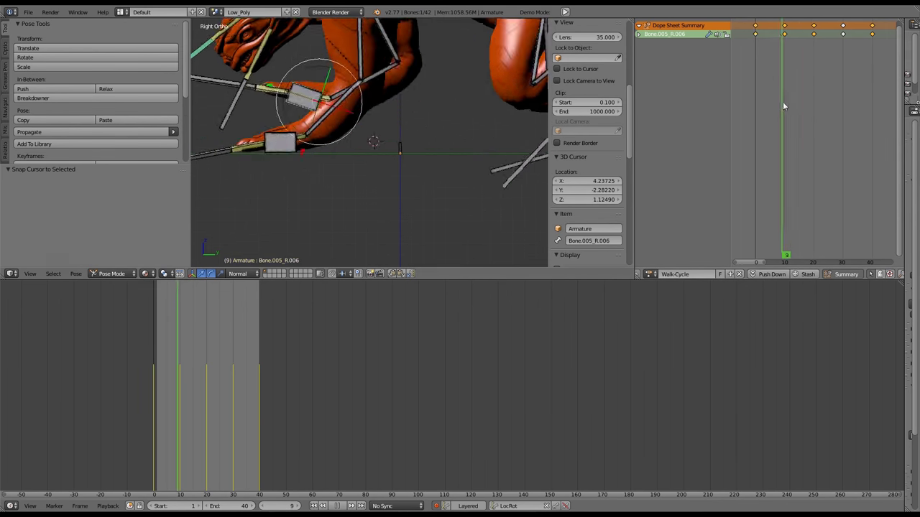
right_click(332, 147)
key(shift+s)
click(827, 38)
scroll(399, 147, down, 4)
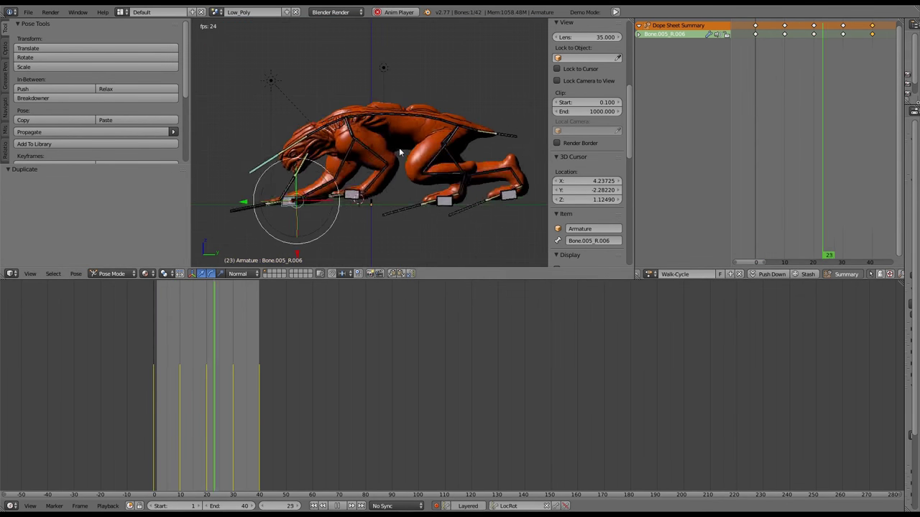
click(820, 89)
Rotate the body bone at frame 10 and place duplicated keyframes 17 frames later
key(g)
click(496, 65)
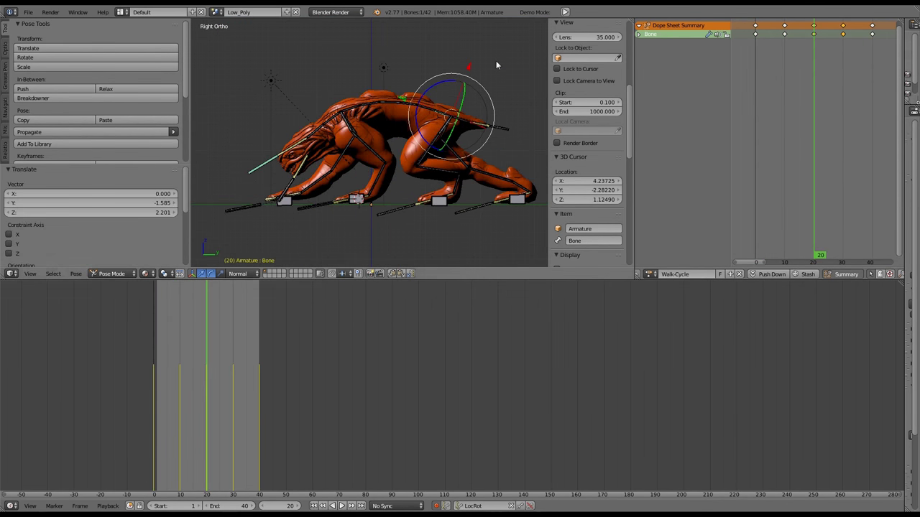
key(ctrl+z)
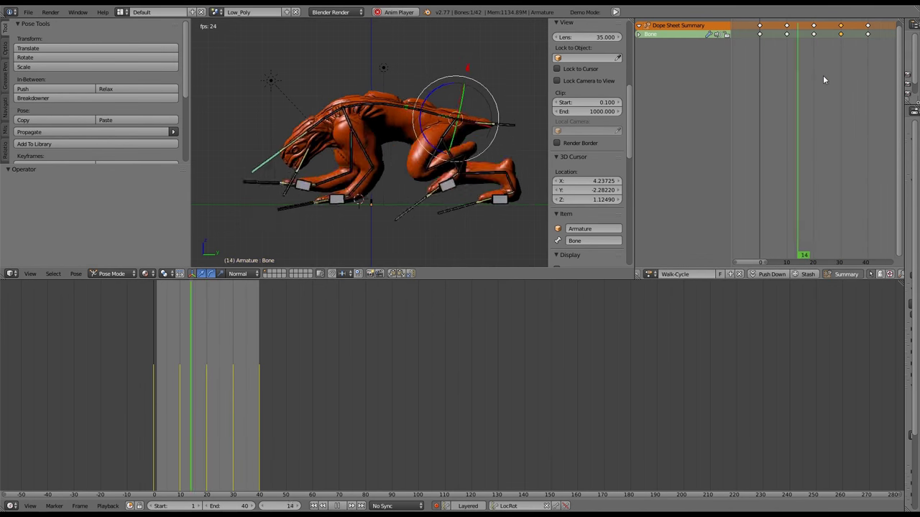
key(alt+a)
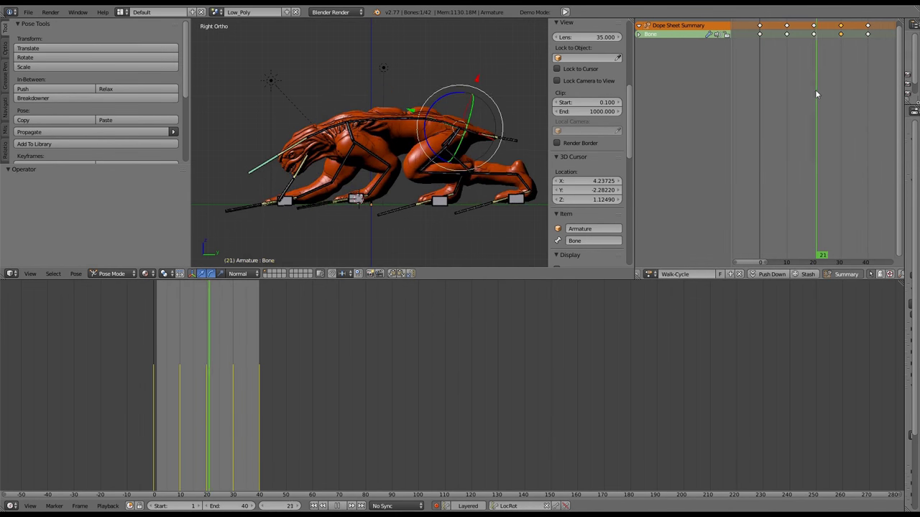
click(786, 90)
key(r)
click(837, 42)
Pose the head bone and move its keyframes later, to frame 20
key(alt+a)
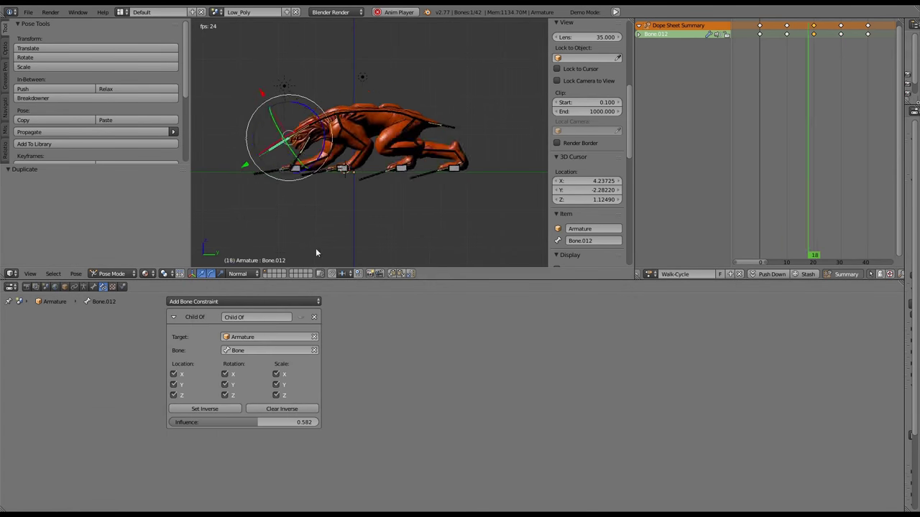
middle_drag(316, 252, 238, 111)
key(KP_7)
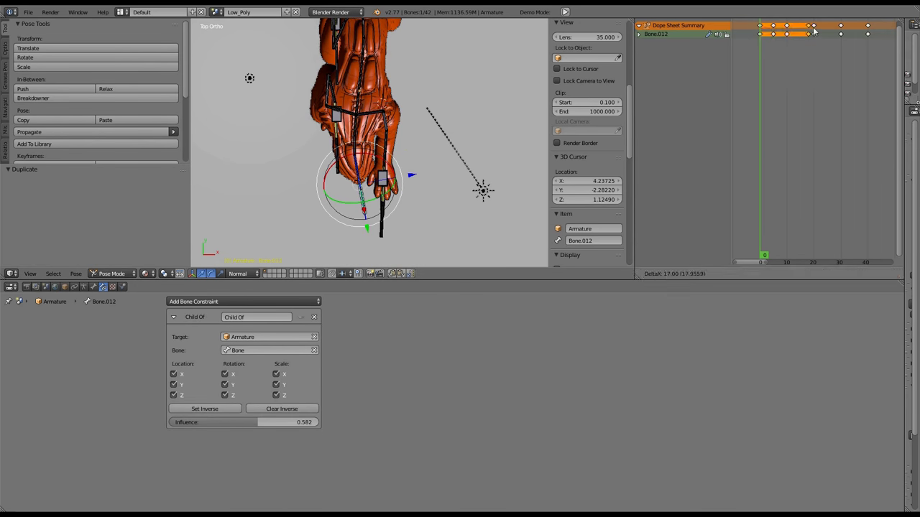
click(814, 30)
click(814, 30)
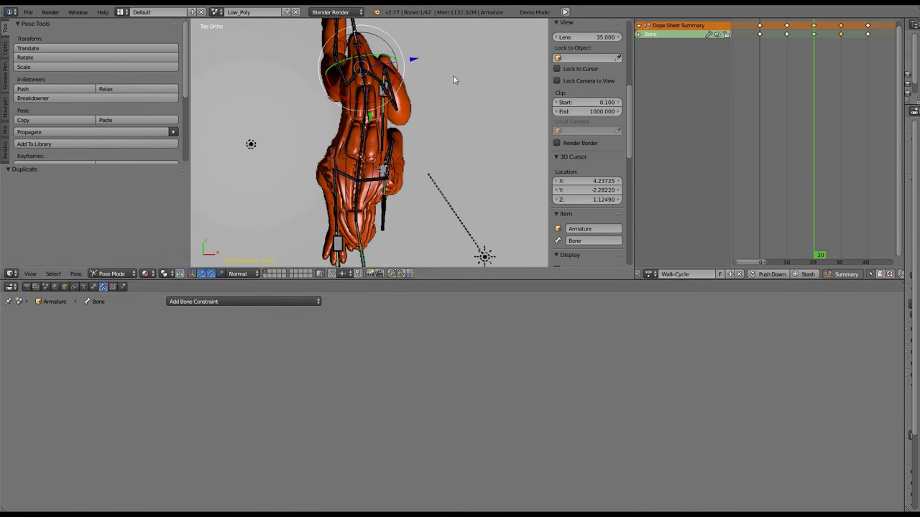
Replay the walk cycle and switch the viewport to solid shading
key(alt+a)
middle_drag(478, 111, 474, 68)
key(Escape)
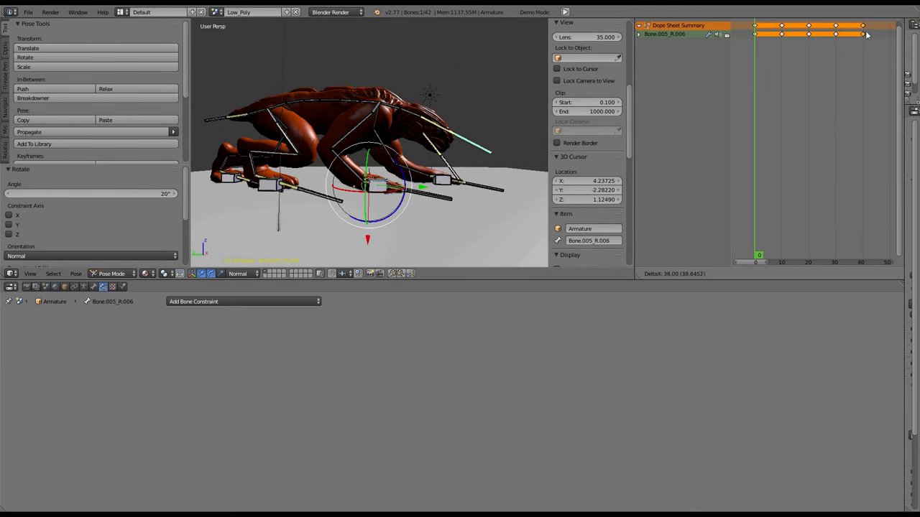
key(alt+a)
key(ctrl+Tab)
Shade the selected creature mesh with the red matcap
right_click(405, 100)
click(173, 273)
click(206, 240)
click(586, 167)
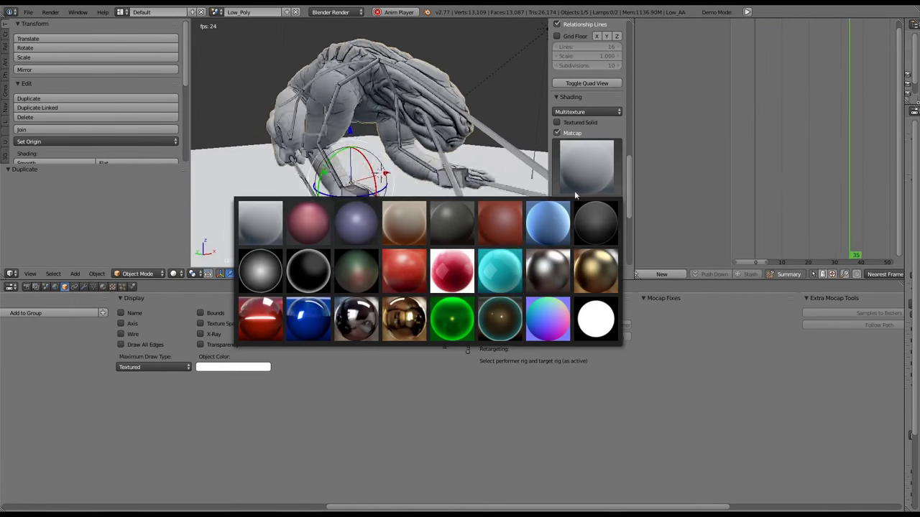
click(500, 221)
middle_drag(499, 221, 419, 110)
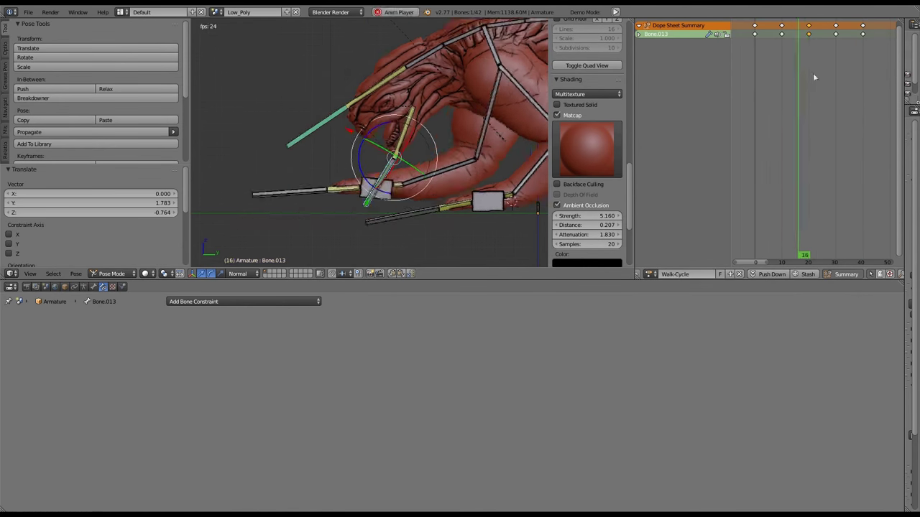
Preview the red-shaded walk cycle from the right side, leaving keyframes unchanged
key(g)
key(Escape)
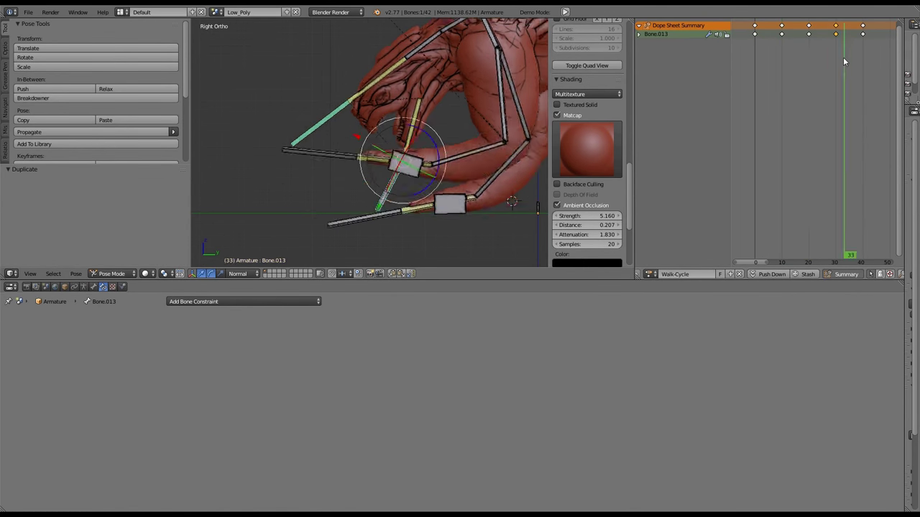
key(alt+a)
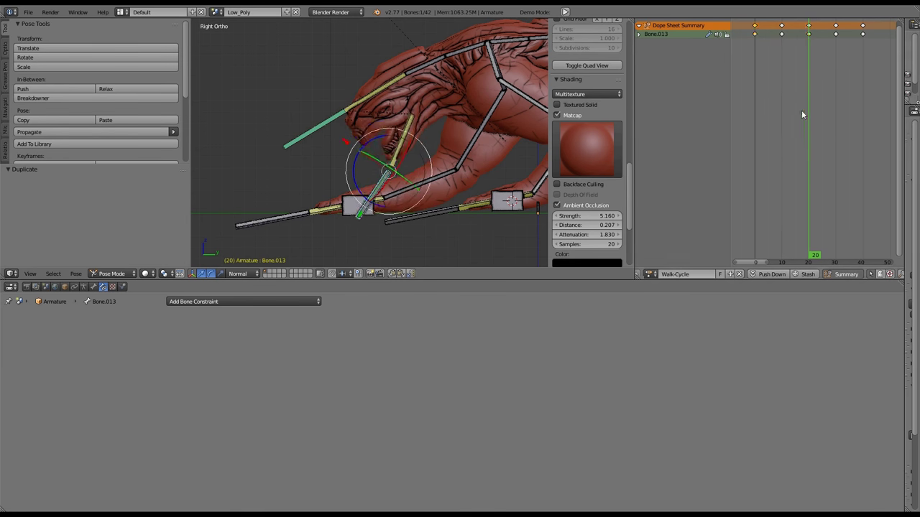
middle_drag(359, 108, 510, 97)
key(KP_3)
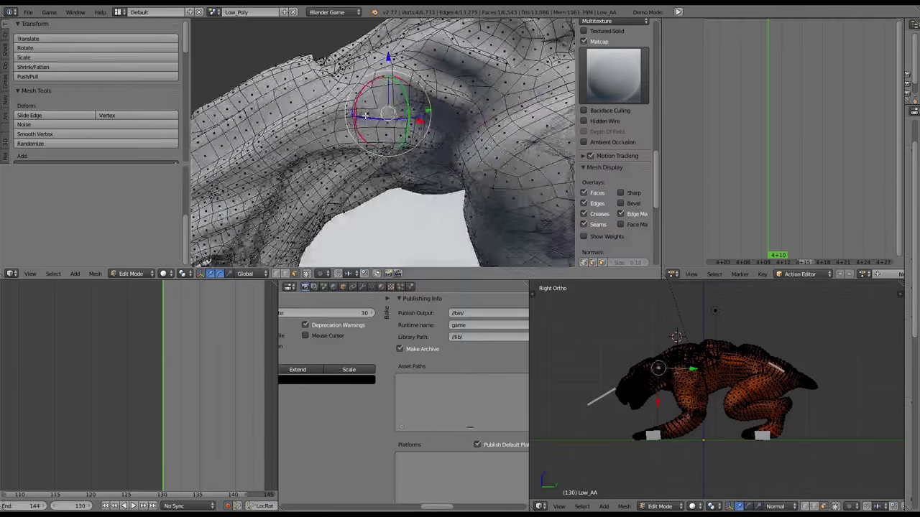
Mark a head edge as a seam and extend the edge path along the neck
key(a)
key(ctrl+z)
key(KP_Decimal)
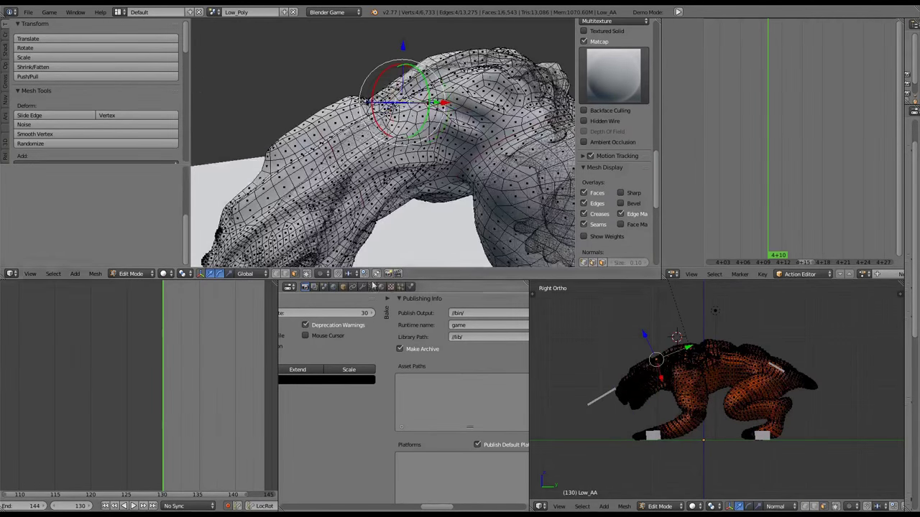
middle_drag(370, 110, 431, 133)
key(ctrl+z)
key(ctrl+z)
key(ctrl+alt+z)
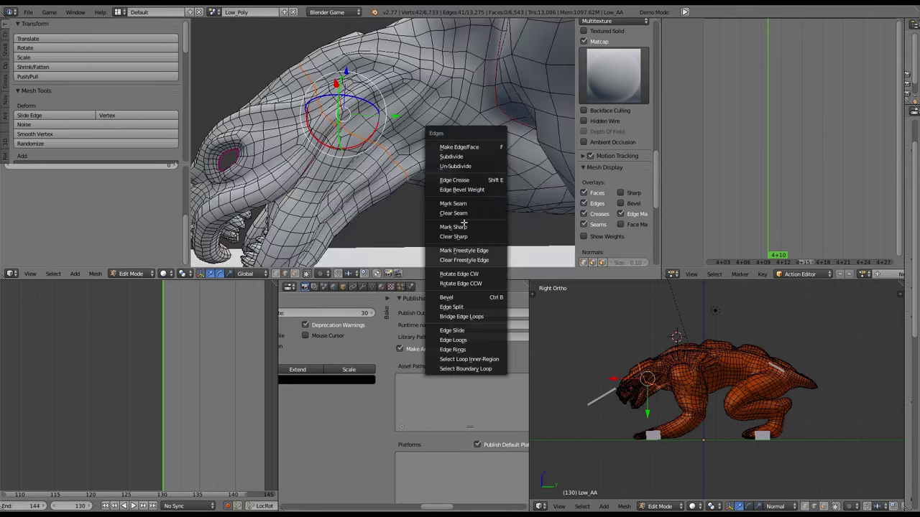
click(445, 215)
middle_drag(445, 216, 442, 126)
ctrl+right_click(461, 126)
ctrl+right_click(443, 125)
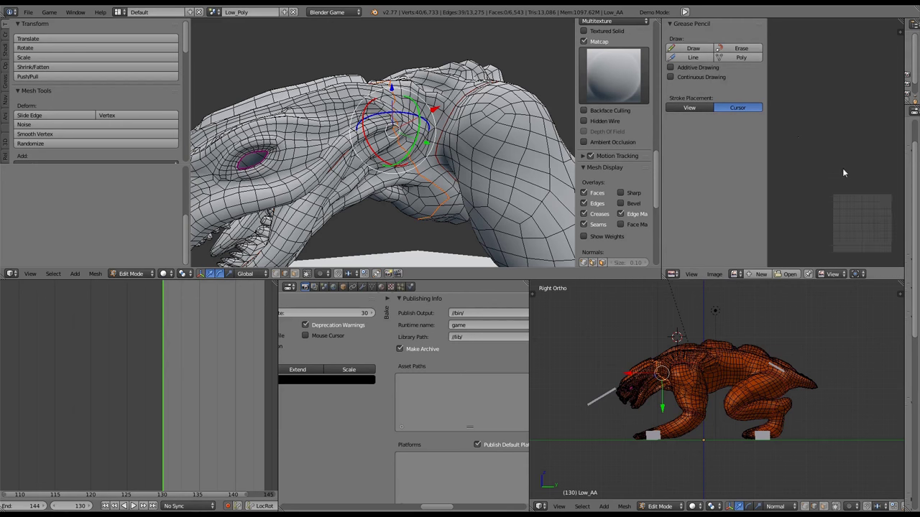
Select the whole mesh and create a new image for the unwrap
key(a)
click(608, 274)
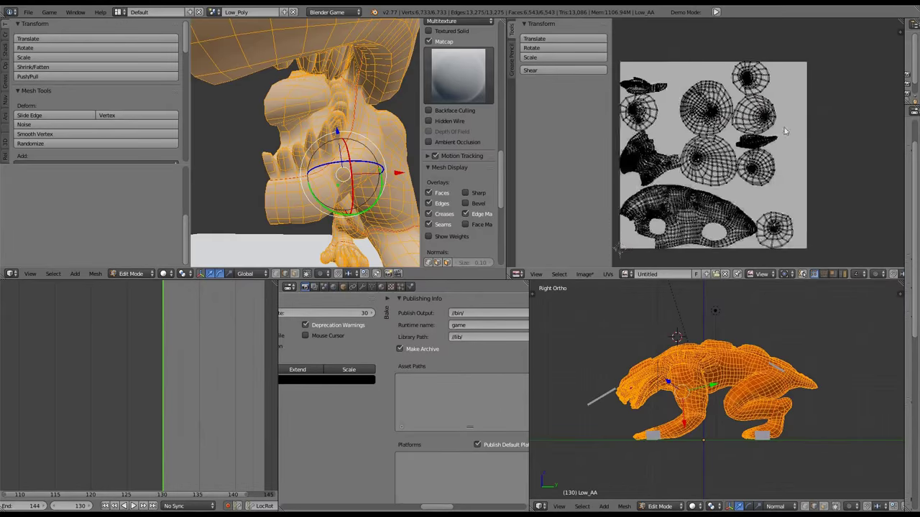
scroll(857, 119, up, 5)
scroll(858, 119, down, 3)
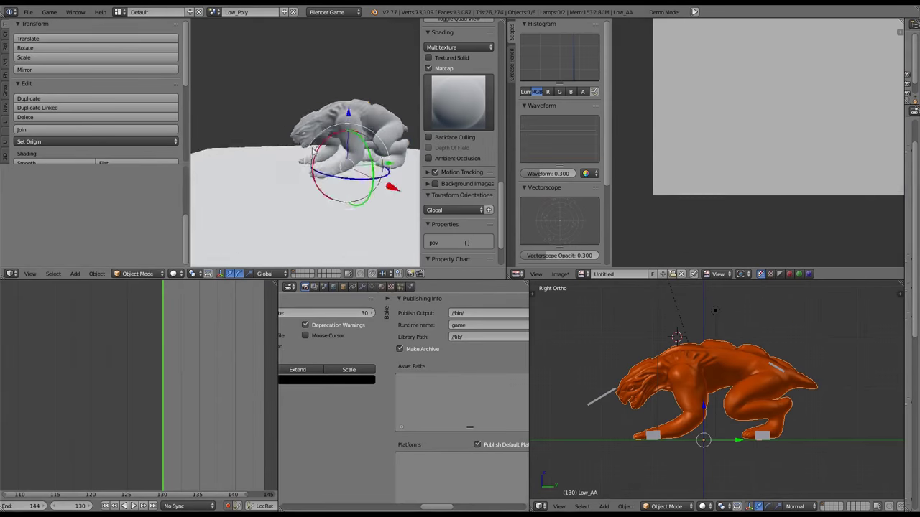
click(376, 287)
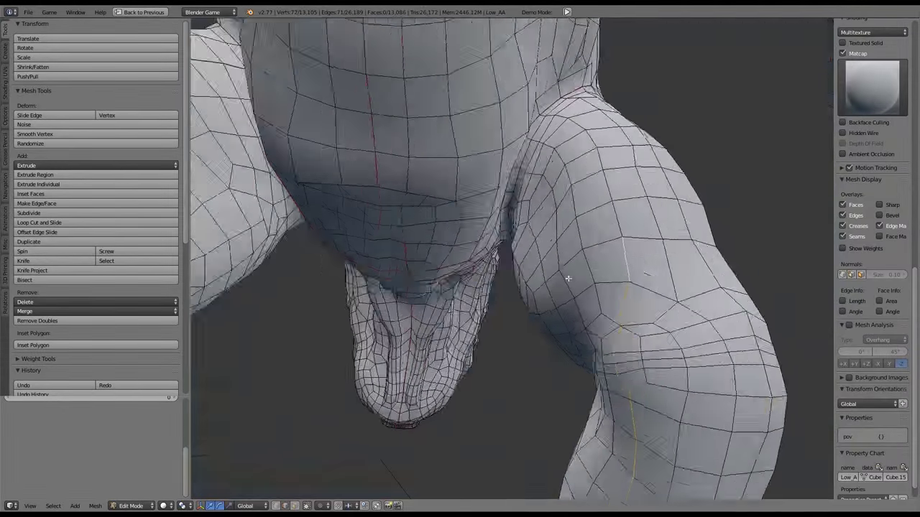
Orbit down to a low, close view of the creature's feet
middle_drag(567, 278, 473, 205)
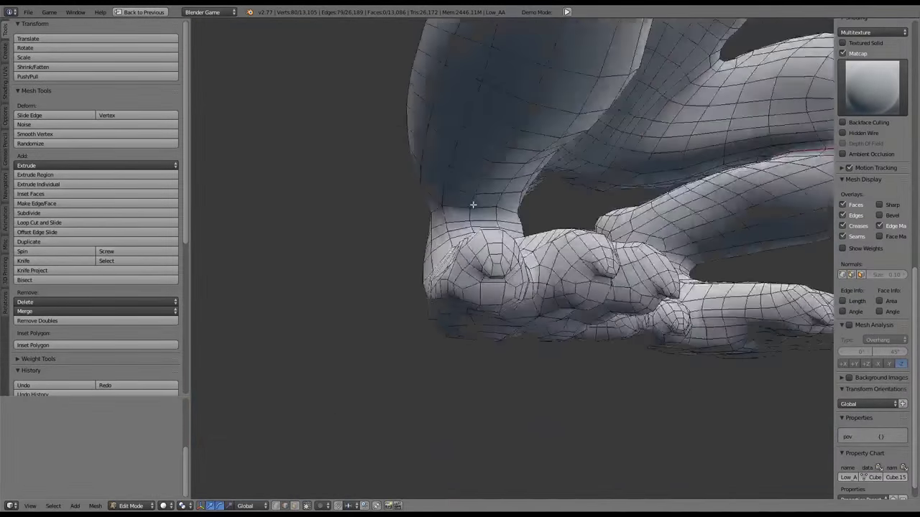
middle_drag(414, 229, 523, 246)
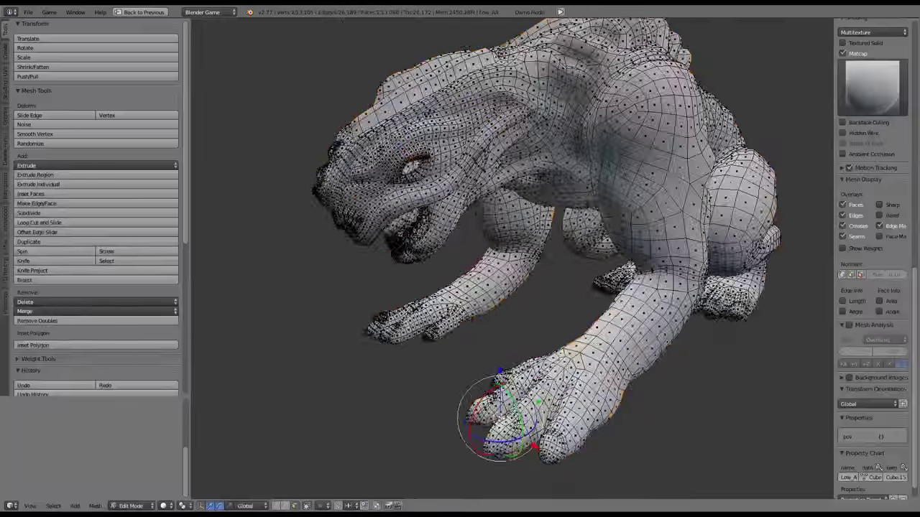
Orbit around the selected foot and zoom in close
middle_drag(503, 287, 575, 237)
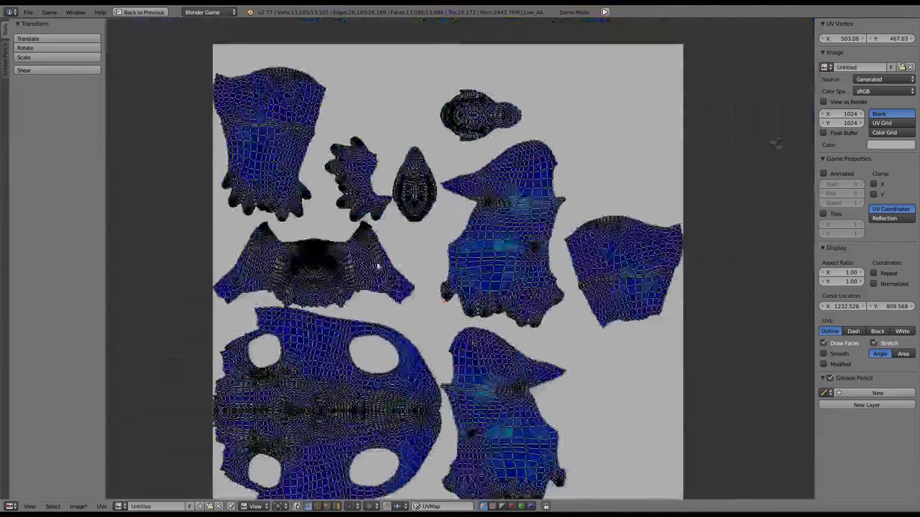
scroll(582, 177, up, 4)
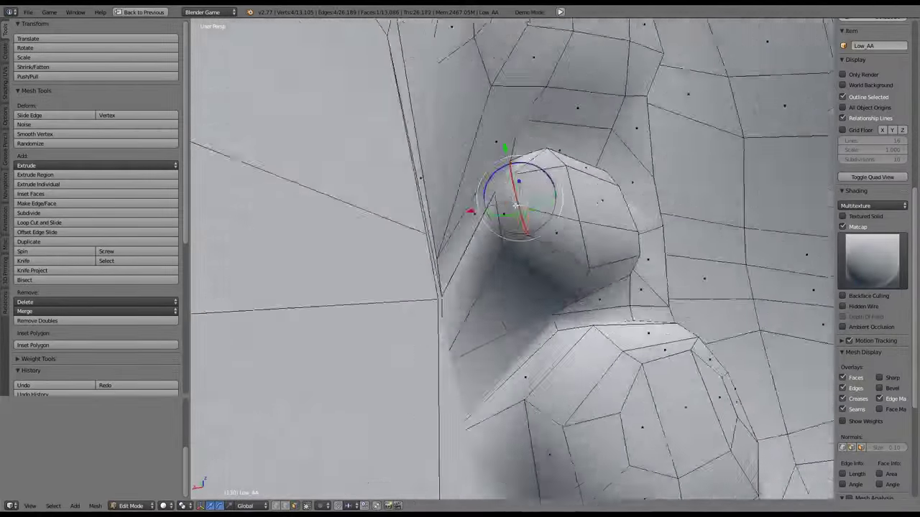
Relax the tooth and gum selection, then mark seams viewing the teeth from side and front
key(w)
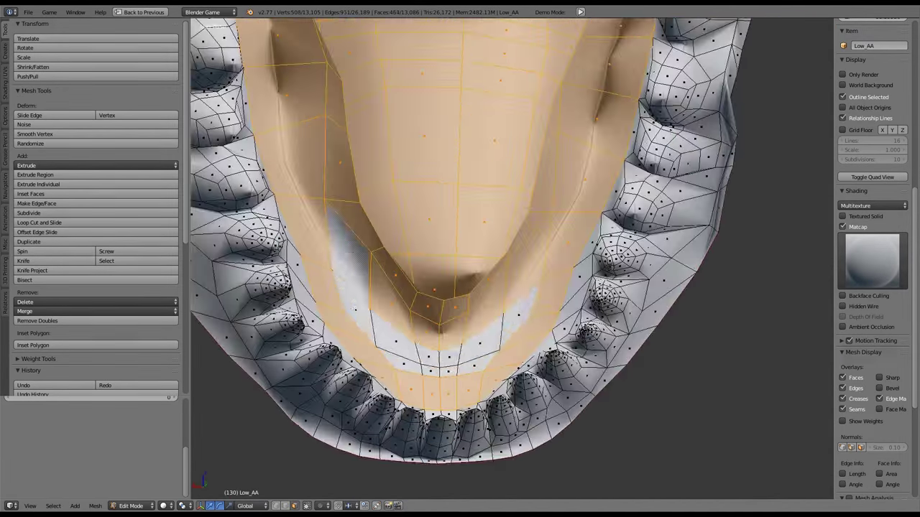
middle_drag(460, 302, 716, 221)
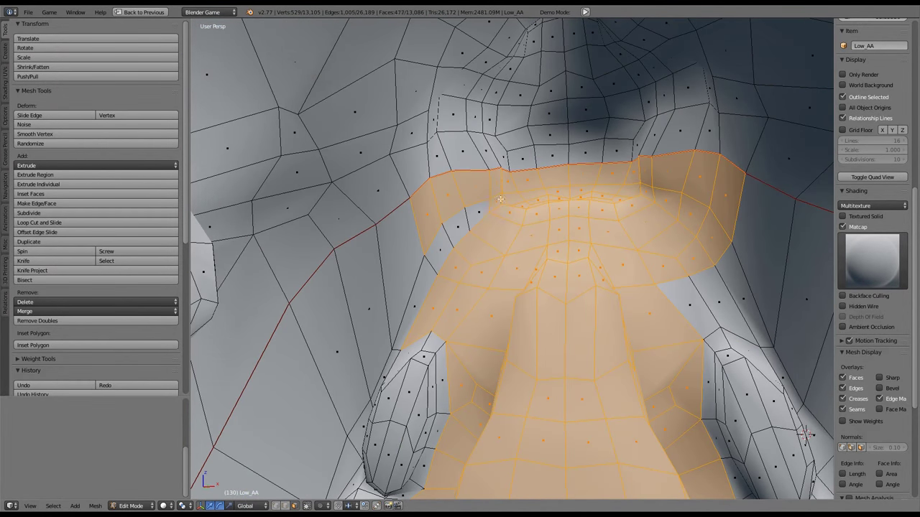
middle_drag(663, 198, 457, 141)
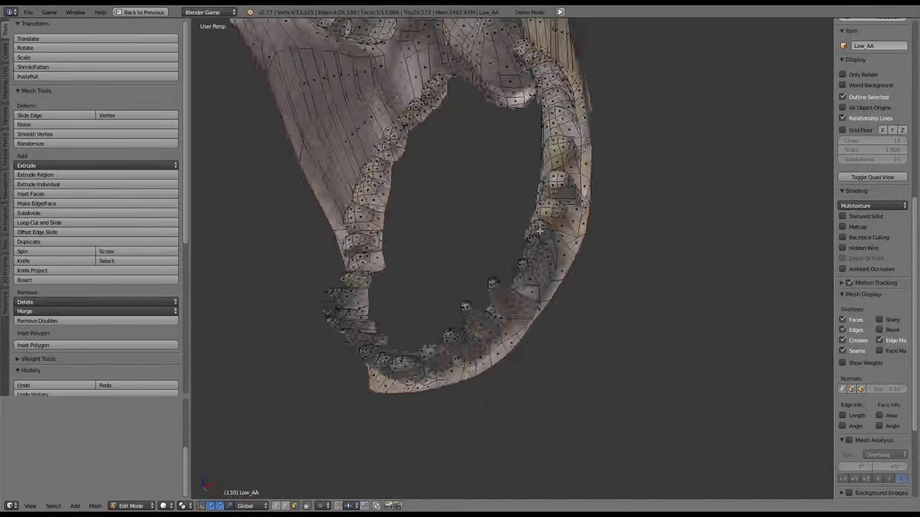
middle_drag(539, 229, 446, 371)
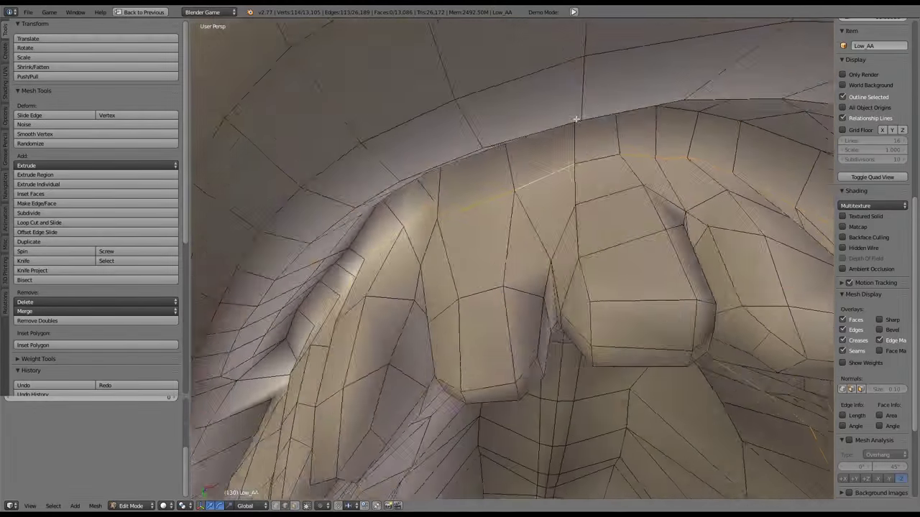
key(ctrl+e)
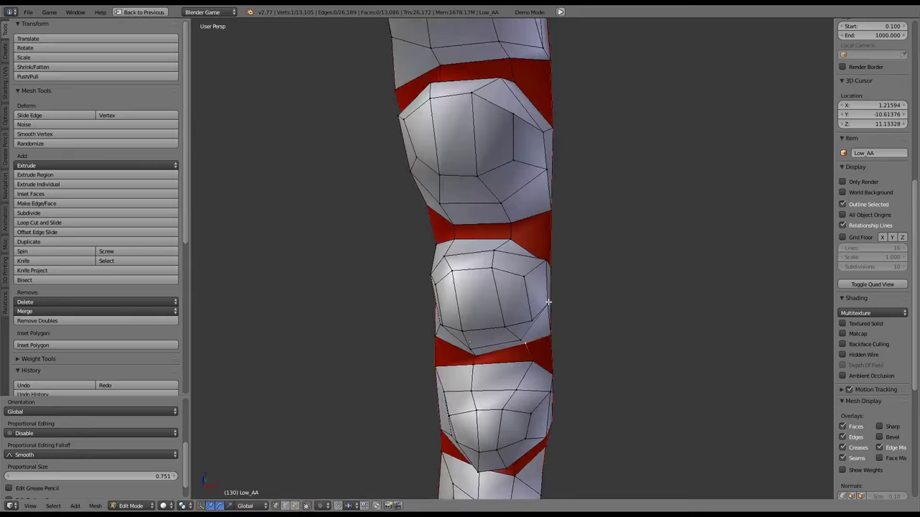
Orbit close to the tooth row and select faces between and beside a tooth
middle_drag(548, 301, 460, 203)
key(g)
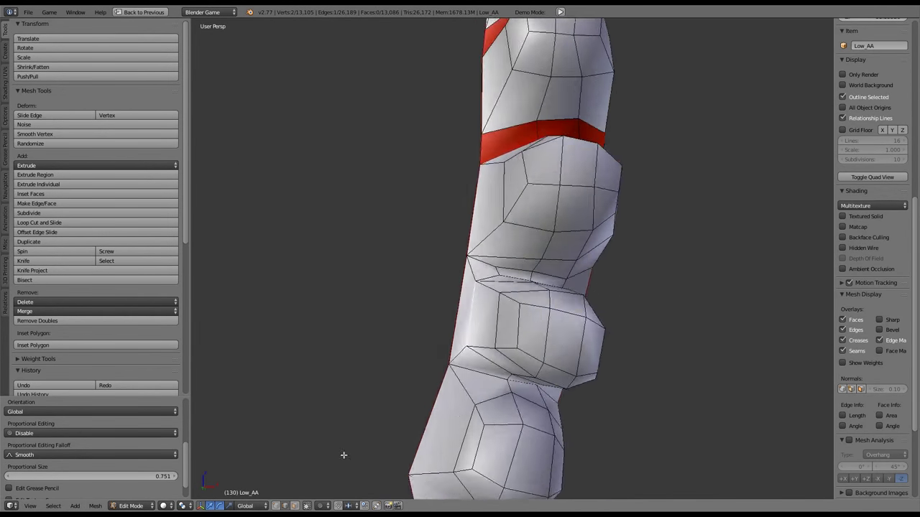
middle_drag(488, 351, 428, 458)
shift+right_click(404, 396)
middle_drag(404, 396, 472, 319)
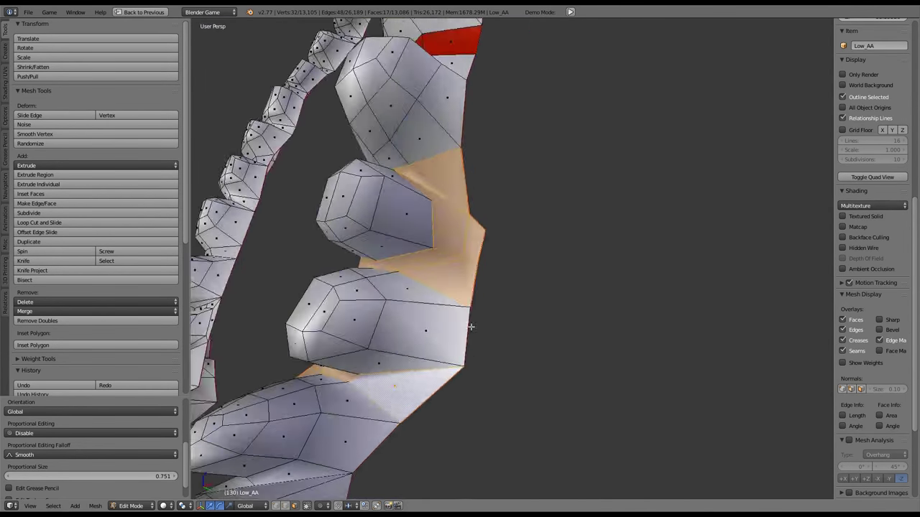
scroll(521, 292, down, 5)
scroll(467, 252, up, 5)
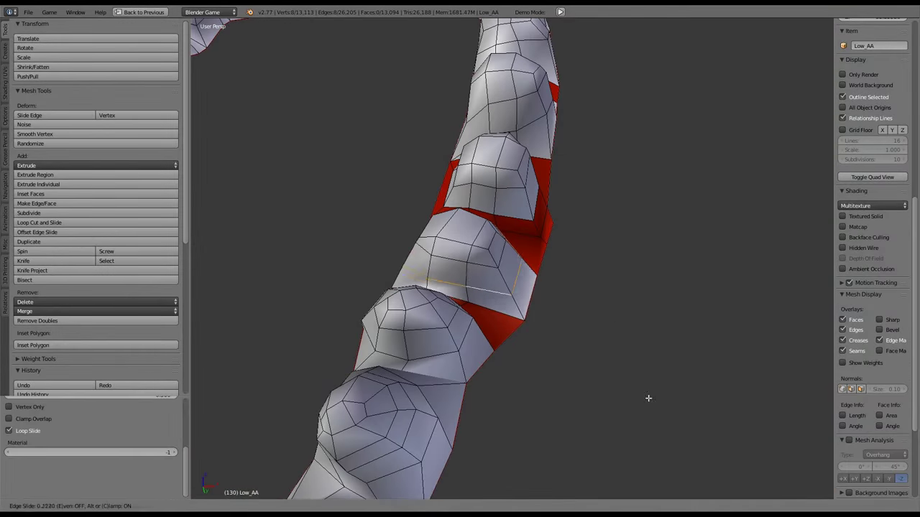
middle_drag(443, 325, 503, 237)
scroll(503, 238, down, 5)
right_click(518, 189)
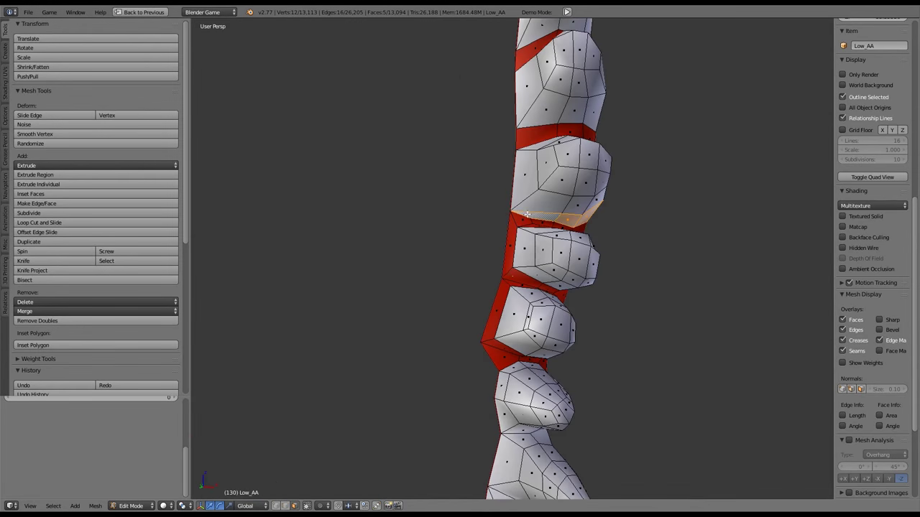
shift+right_click(529, 208)
middle_drag(529, 208, 658, 235)
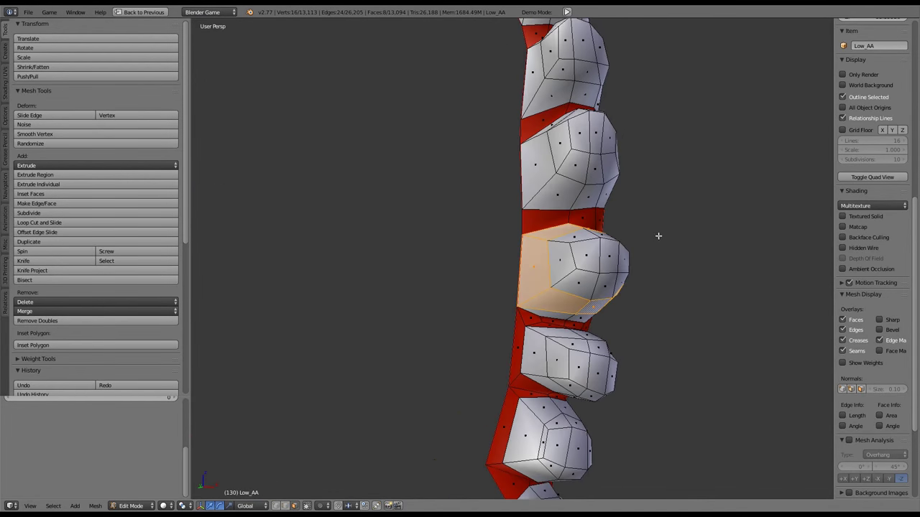
Look up into the mouth and select the face loop encircling one tooth
scroll(611, 251, down, 4)
middle_drag(659, 175, 515, 287)
scroll(432, 374, up, 5)
middle_drag(329, 460, 583, 281)
scroll(490, 326, up, 4)
scroll(518, 301, down, 4)
key(Tab)
scroll(535, 297, up, 4)
key(Tab)
scroll(535, 297, up, 4)
scroll(396, 416, up, 3)
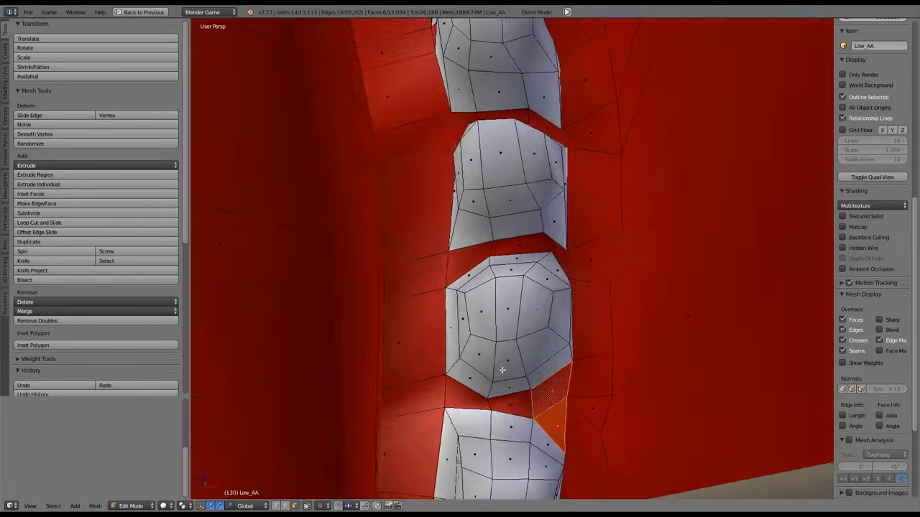
scroll(428, 265, up, 2)
alt+click(428, 265)
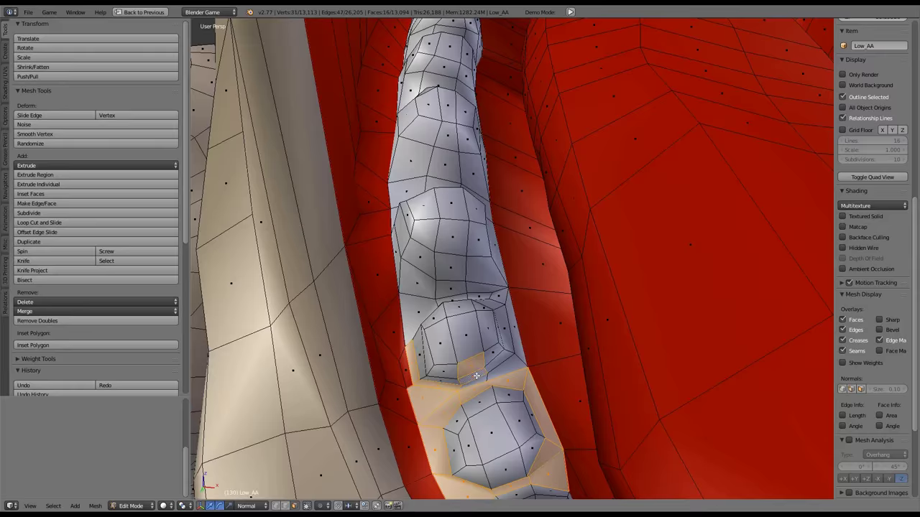
Slide a gum vertex at the tooth bases along its edge to even out the gum
middle_drag(475, 375, 456, 237)
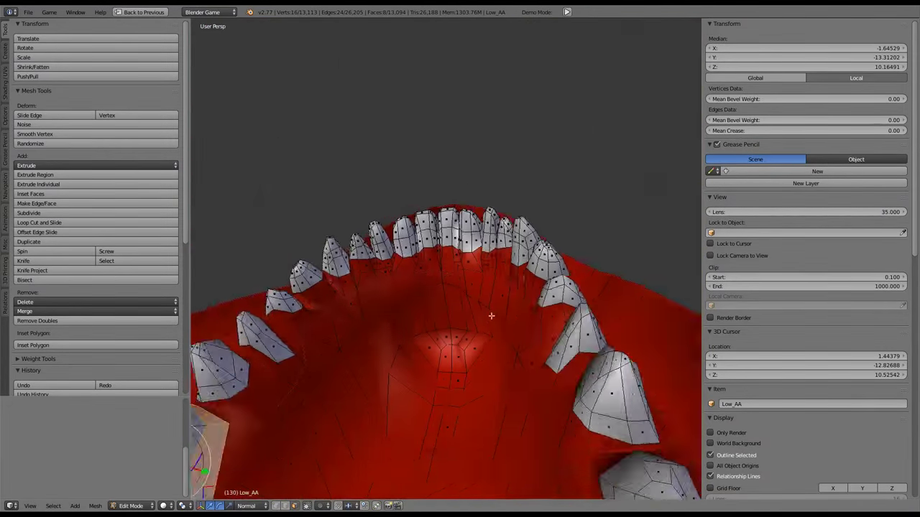
middle_drag(491, 316, 457, 197)
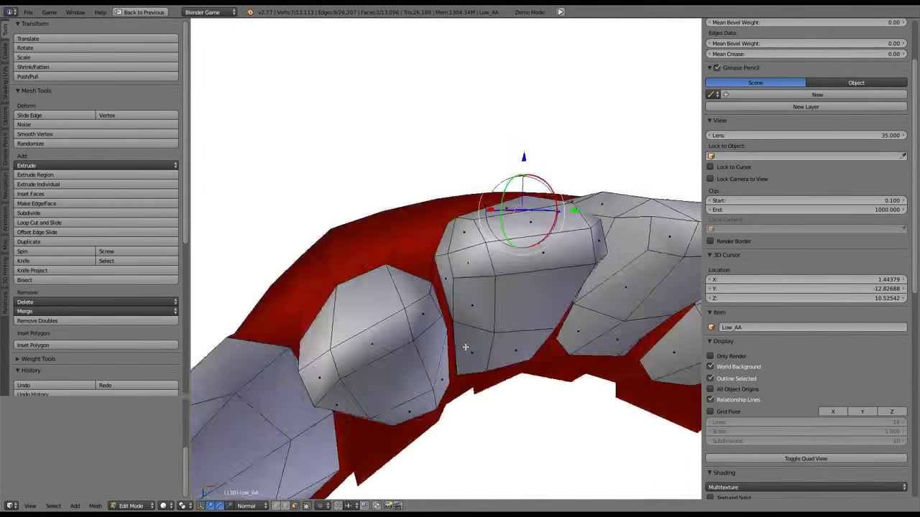
middle_drag(465, 347, 451, 305)
key(shift+v)
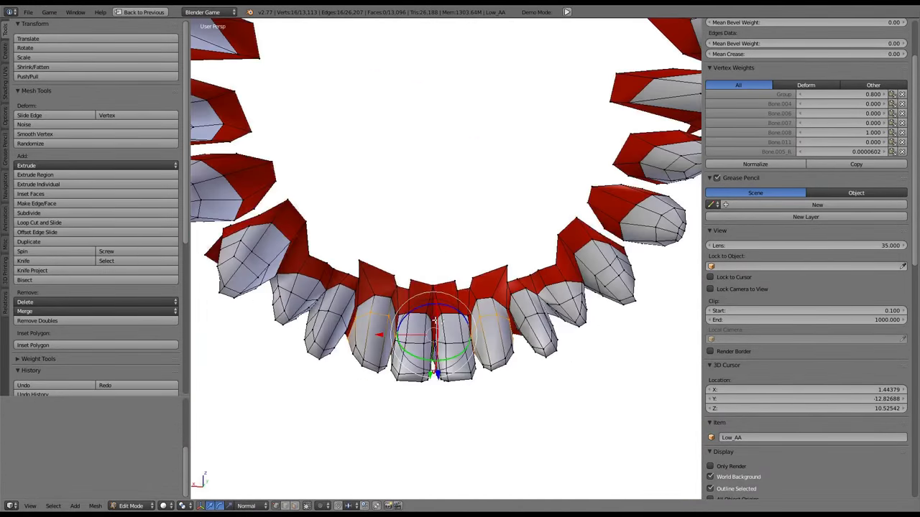
middle_drag(431, 316, 474, 217)
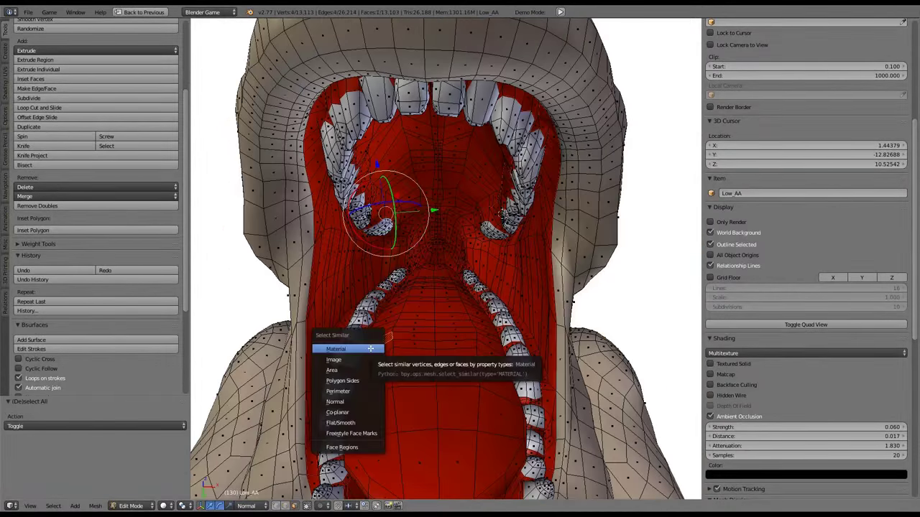
Mark the selected loop around the teeth as a seam from the Ctrl+E Edges menu
key(KP_Decimal)
key(ctrl+e)
click(301, 508)
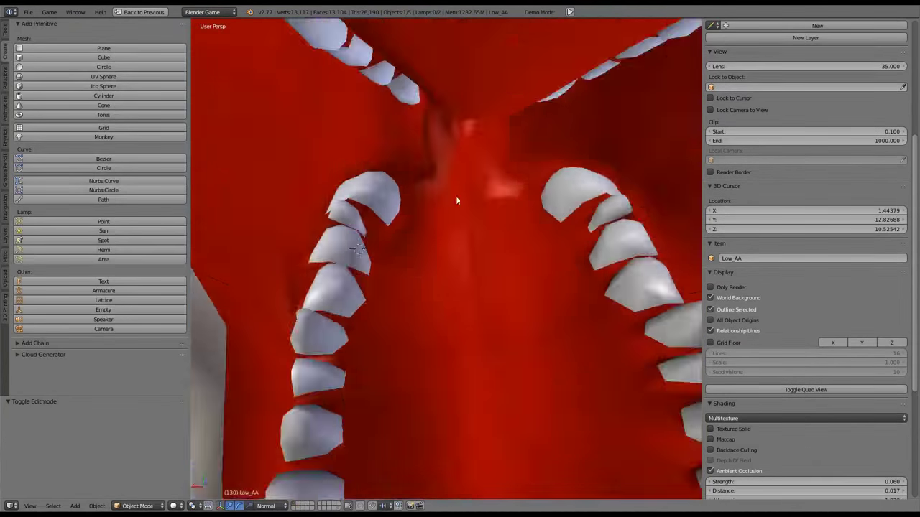
Slide a vertex, then mark seams on a tooth edge and an edge path across the next tooth
key(shift+v)
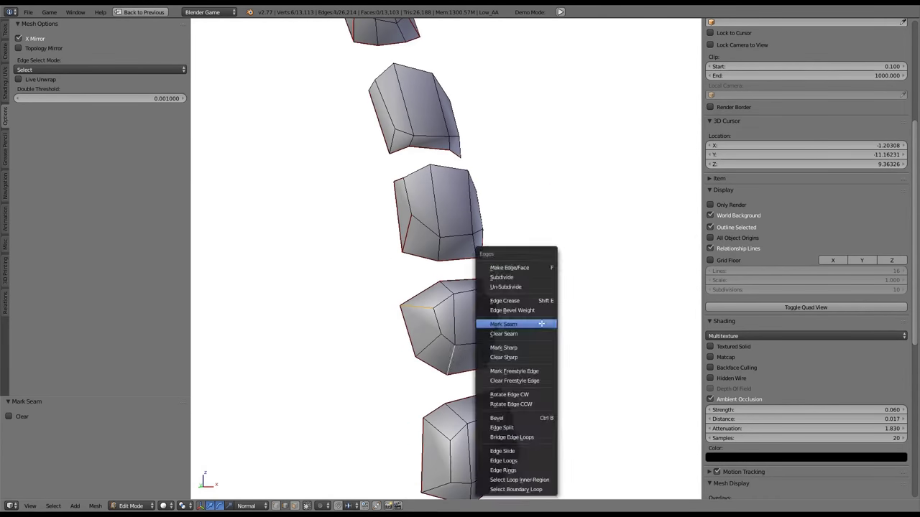
middle_drag(452, 386, 472, 357)
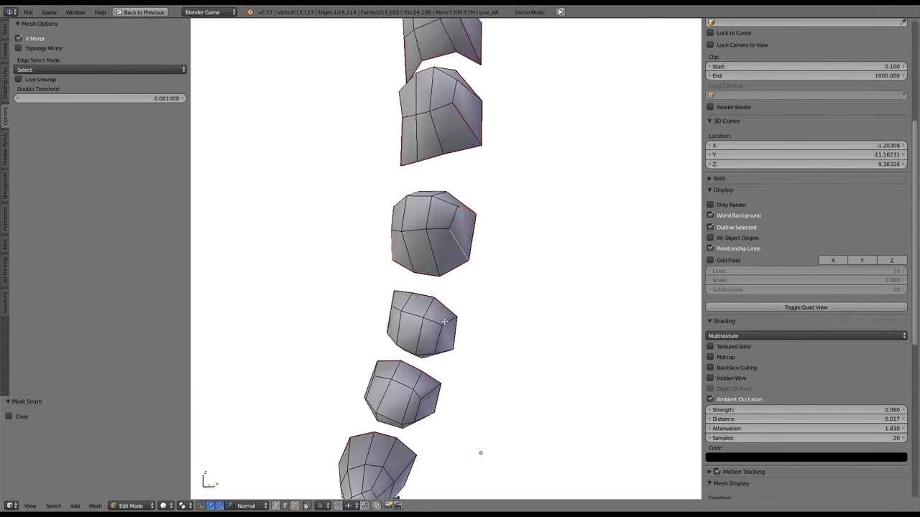
middle_drag(520, 260, 488, 293)
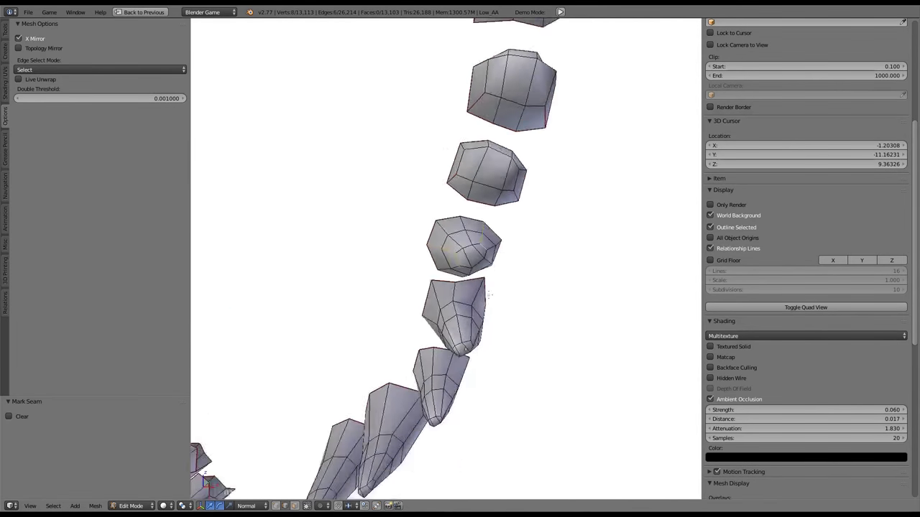
middle_drag(587, 2, 429, 335)
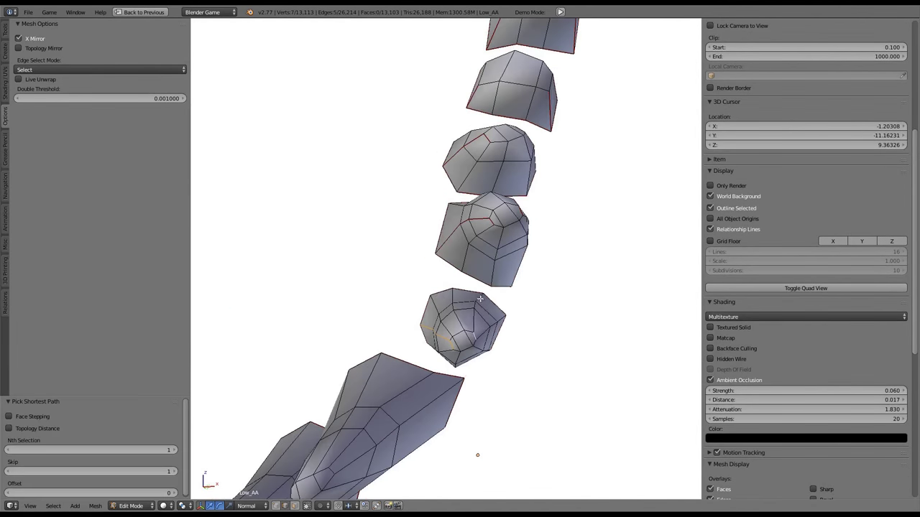
key(ctrl+e)
click(477, 284)
key(KP_Decimal)
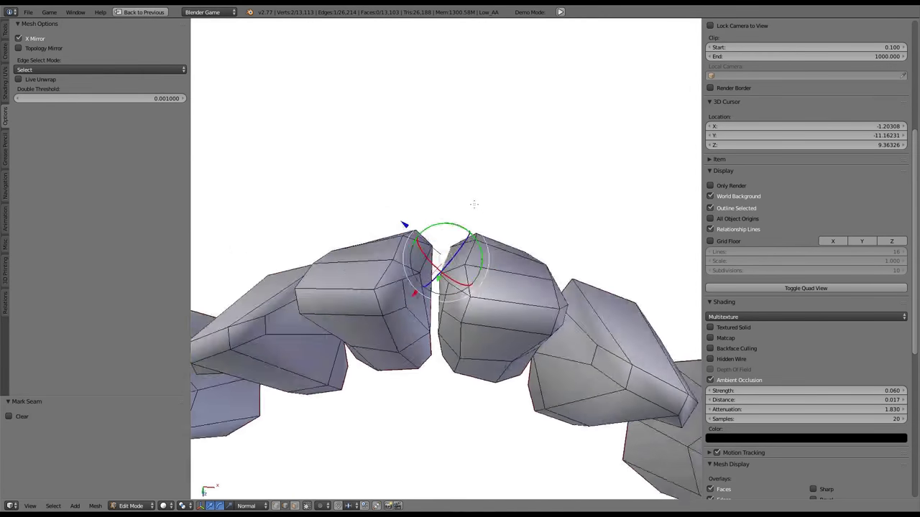
middle_drag(474, 204, 348, 240)
ctrl+right_click(345, 243)
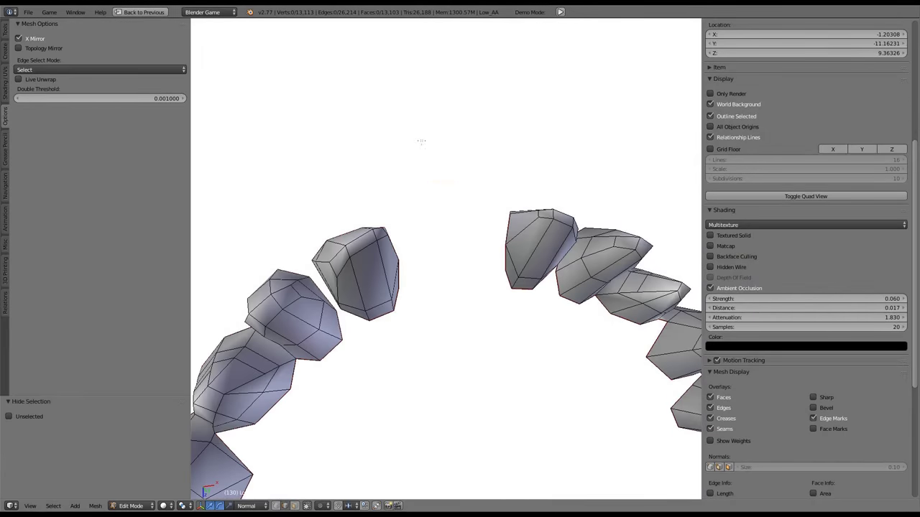
key(KP_Decimal)
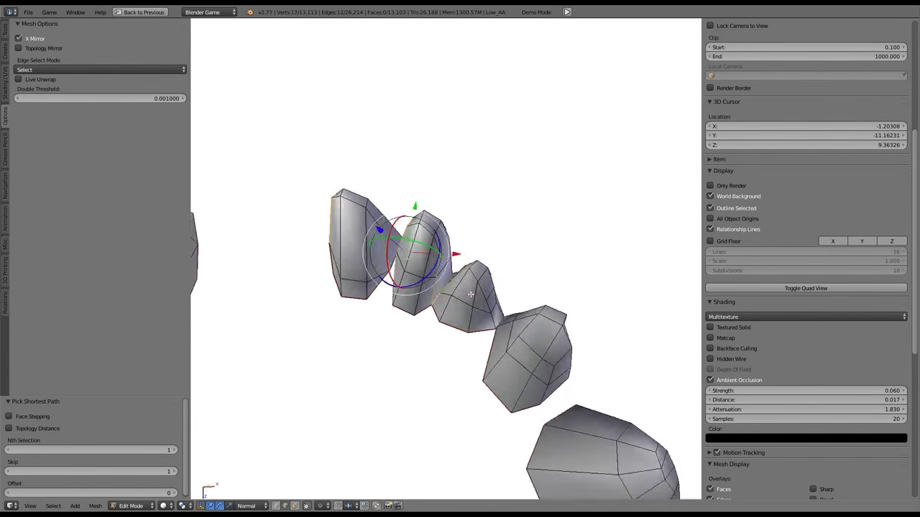
middle_drag(539, 291, 430, 337)
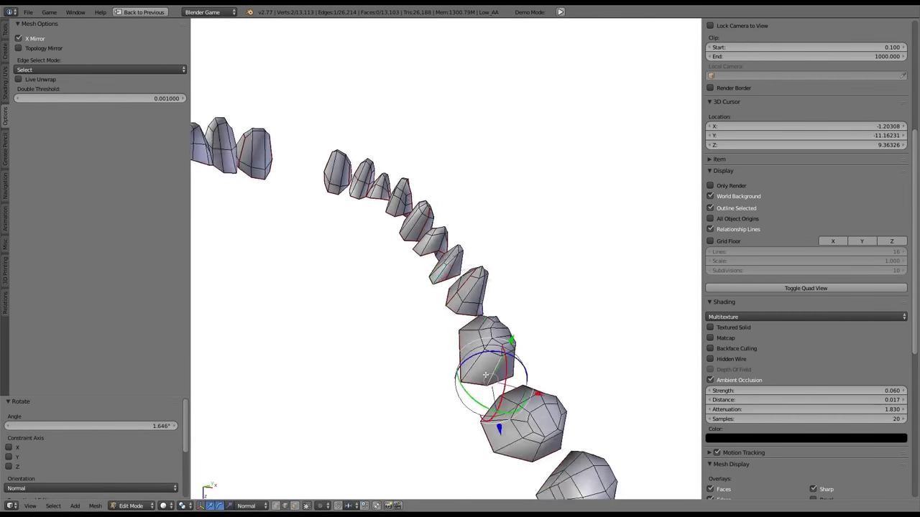
key(KP_Decimal)
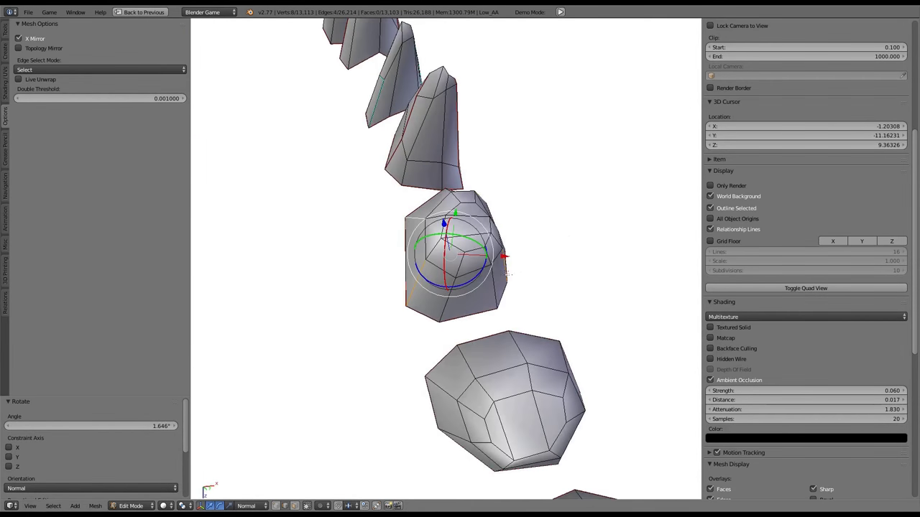
Rotate one awkward tooth edge clockwise and mark the selected tooth edges as seams
middle_drag(478, 316, 577, 354)
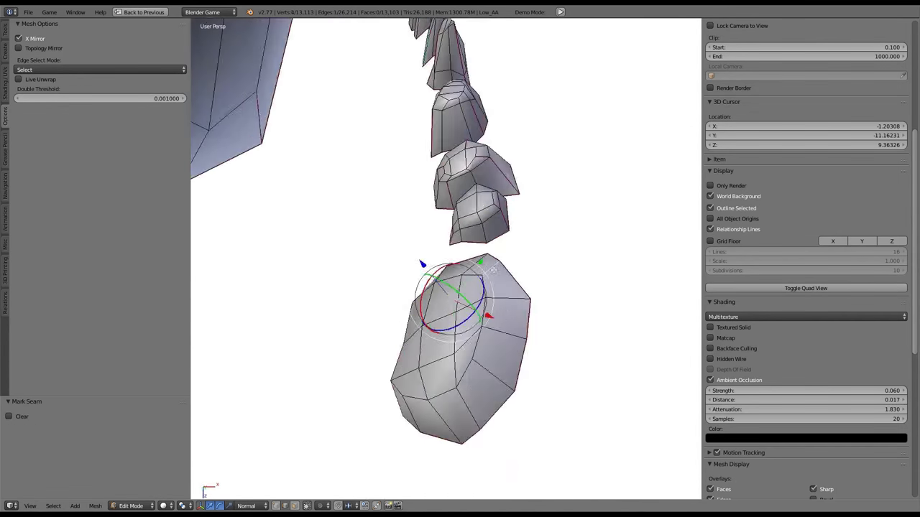
scroll(493, 270, down, 5)
middle_drag(394, 207, 448, 295)
alt+shift+right_click(446, 182)
alt+right_click(393, 214)
key(ctrl+e)
click(448, 295)
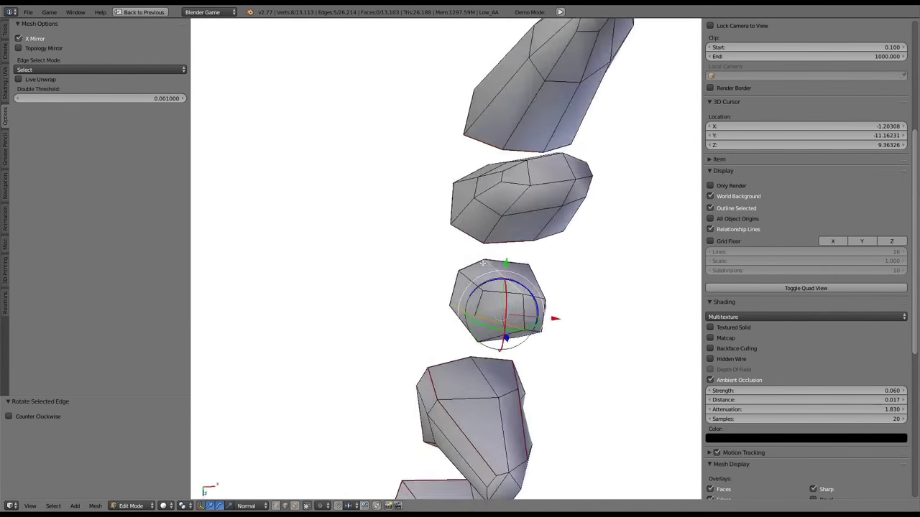
middle_drag(522, 331, 525, 301)
key(ctrl+e)
click(526, 260)
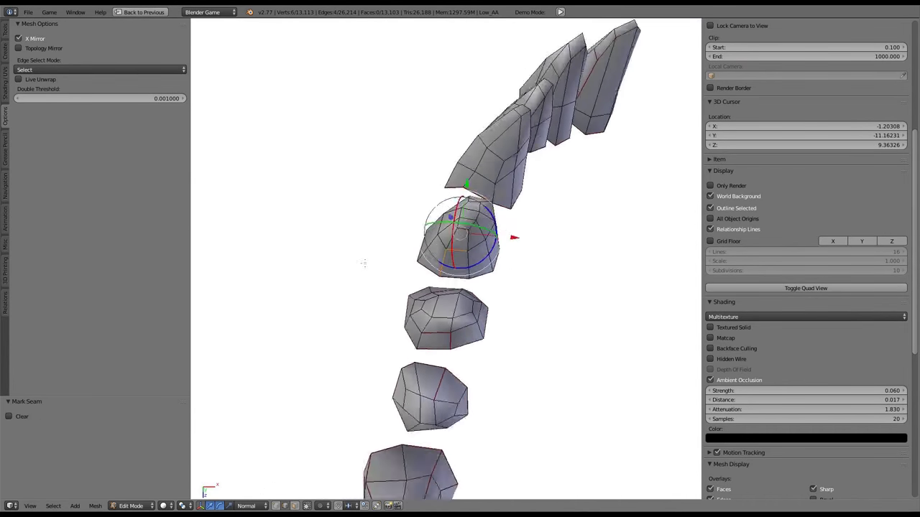
Mark seams on a single edge and a shortest edge path across the next tooth
middle_drag(364, 263, 458, 386)
right_click(455, 286)
key(ctrl+e)
click(456, 287)
ctrl+right_click(546, 303)
key(ctrl+e)
click(546, 303)
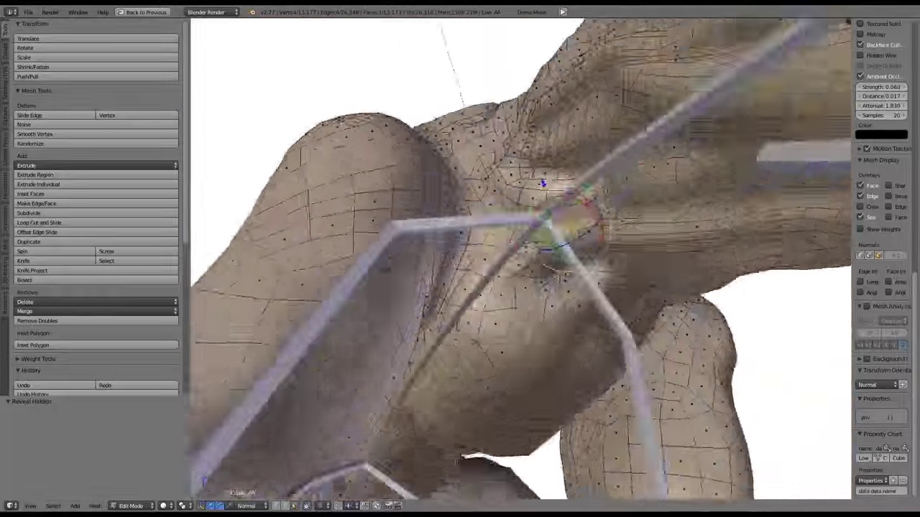
Mark the remaining edges as seams, save the file, and select all faces for unwrapping
click(769, 175)
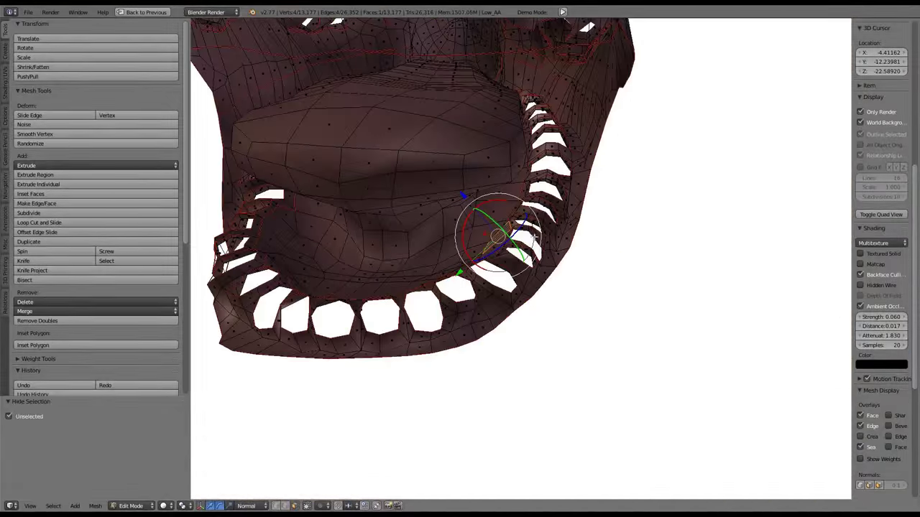
click(28, 13)
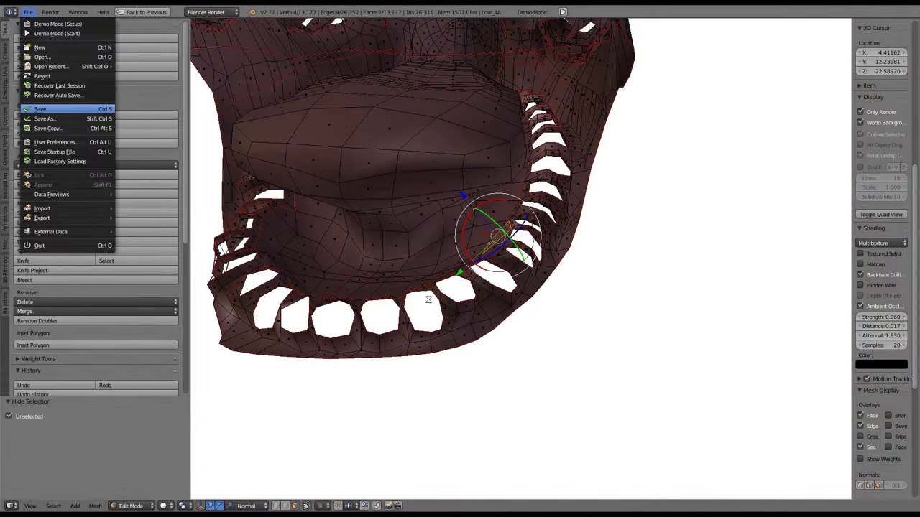
click(39, 109)
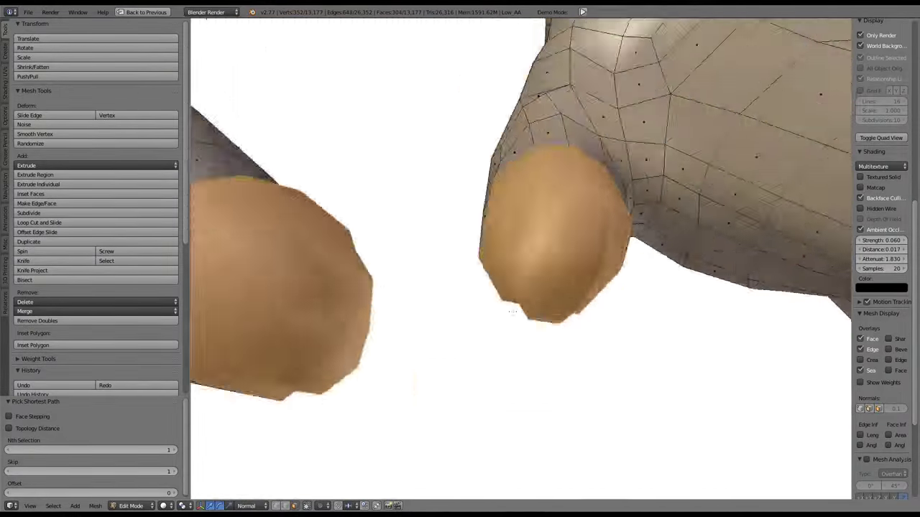
click(546, 233)
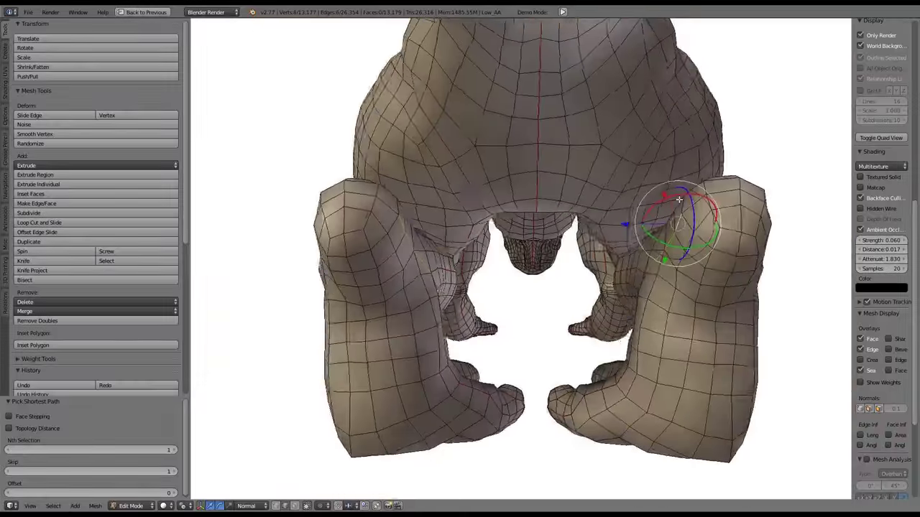
key(a)
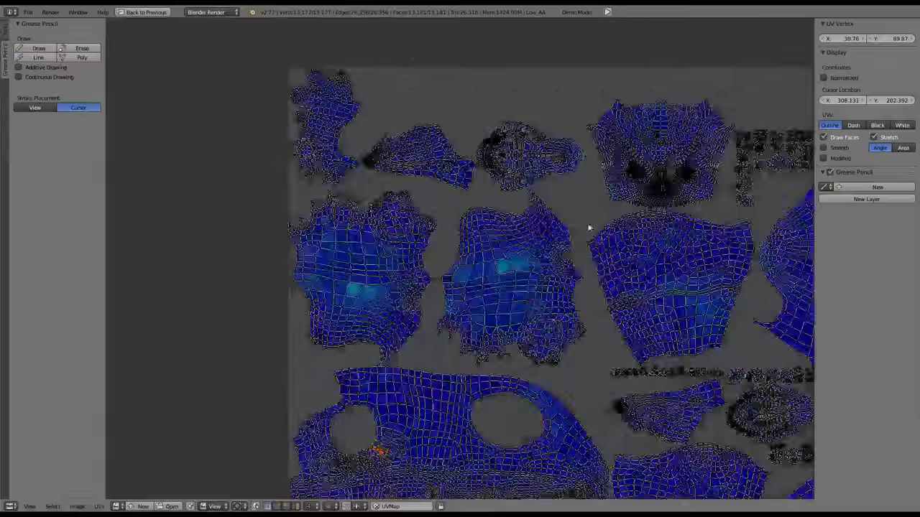
Zoom in and out over the UV islands to check them for stretching
scroll(485, 273, down, 4)
scroll(453, 287, up, 8)
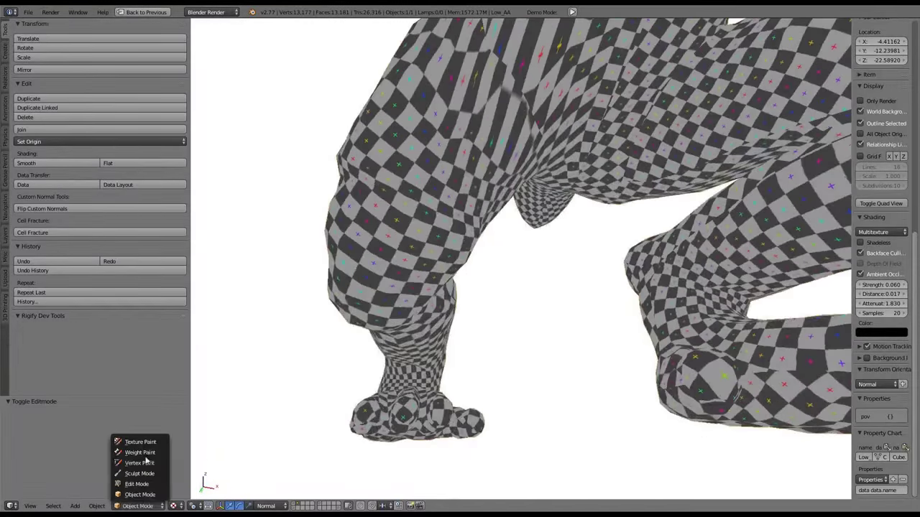
Enter Weight Paint mode and pick the leg's bone group, sampling it from the surface
click(139, 462)
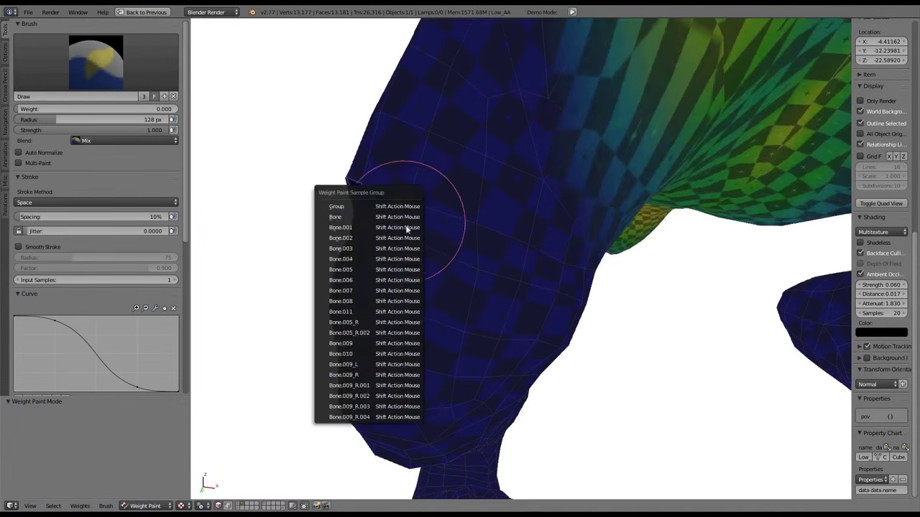
key(l)
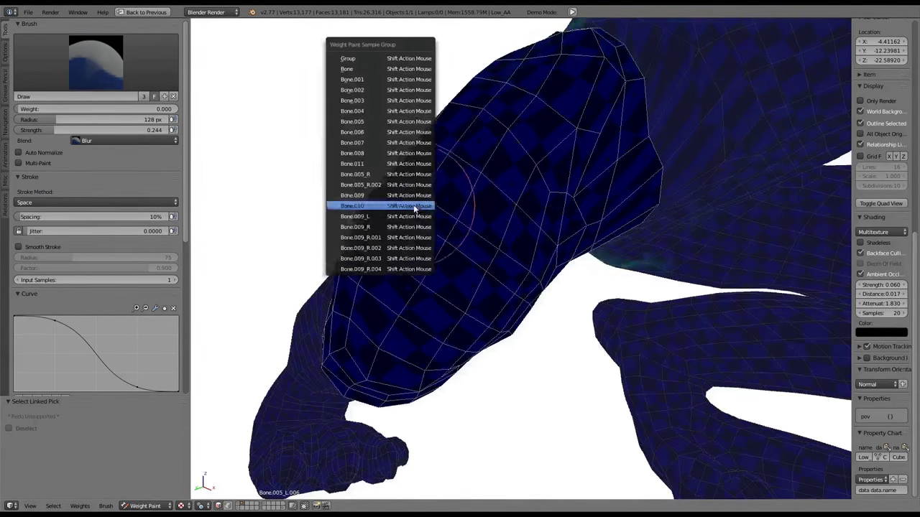
click(380, 207)
middle_drag(359, 213, 376, 267)
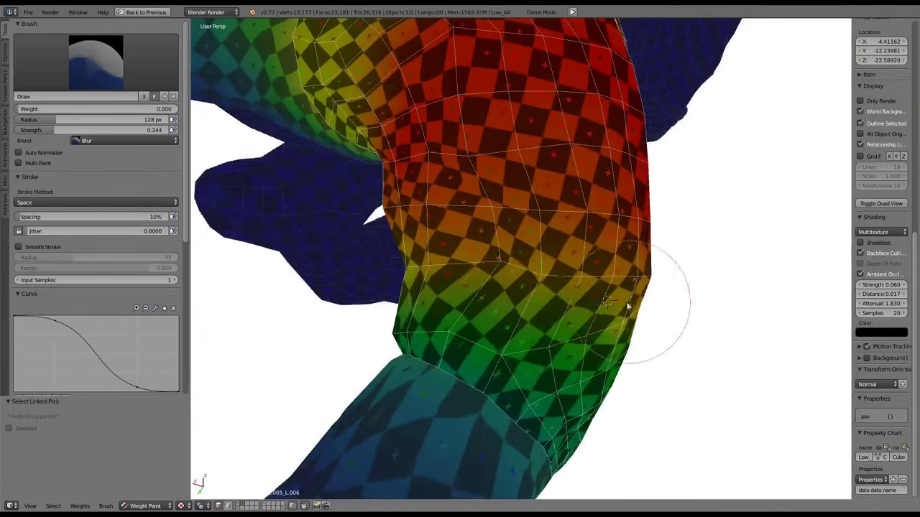
mouse_move(628, 307)
middle_down()
mouse_move(704, 192)
mouse_move(491, 242)
mouse_move(494, 286)
middle_up()
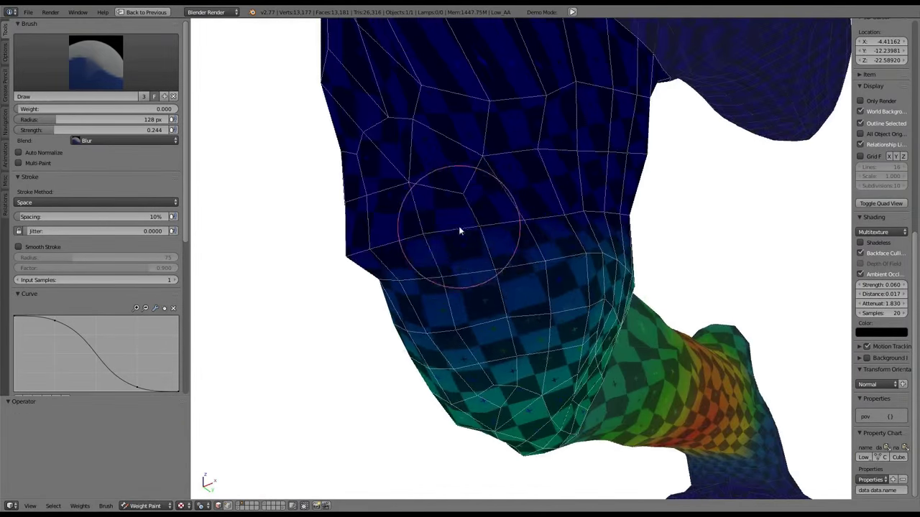
mouse_move(460, 230)
middle_down()
mouse_move(449, 263)
mouse_move(516, 214)
mouse_move(590, 256)
mouse_move(564, 263)
mouse_move(637, 243)
mouse_move(550, 177)
mouse_move(481, 264)
mouse_move(382, 148)
mouse_move(378, 220)
mouse_move(496, 259)
mouse_move(569, 227)
mouse_move(493, 197)
mouse_move(524, 246)
mouse_move(546, 165)
mouse_move(523, 267)
mouse_move(486, 189)
mouse_move(525, 133)
mouse_move(603, 143)
mouse_move(514, 292)
middle_up()
shift+right_click(515, 291)
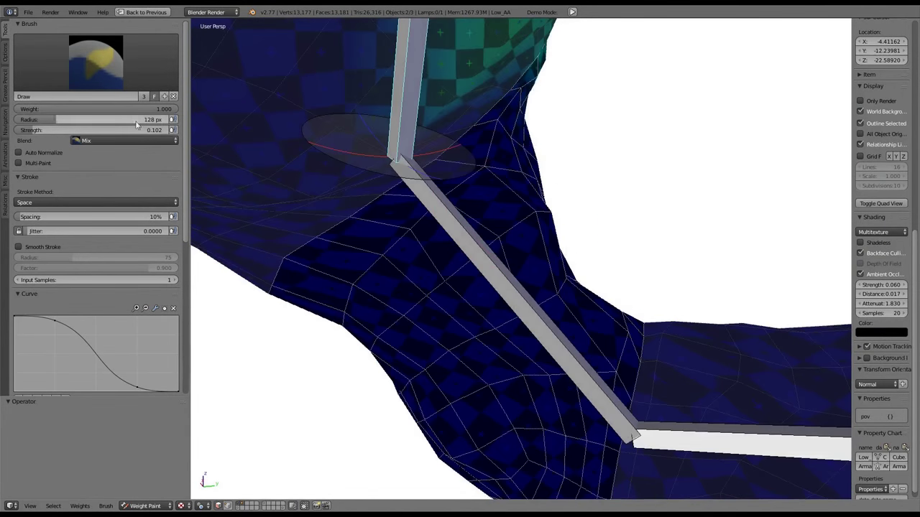
Set the brush radius to 47 px, paint the joint, and play the animation to check deformation
key(f)
click(531, 214)
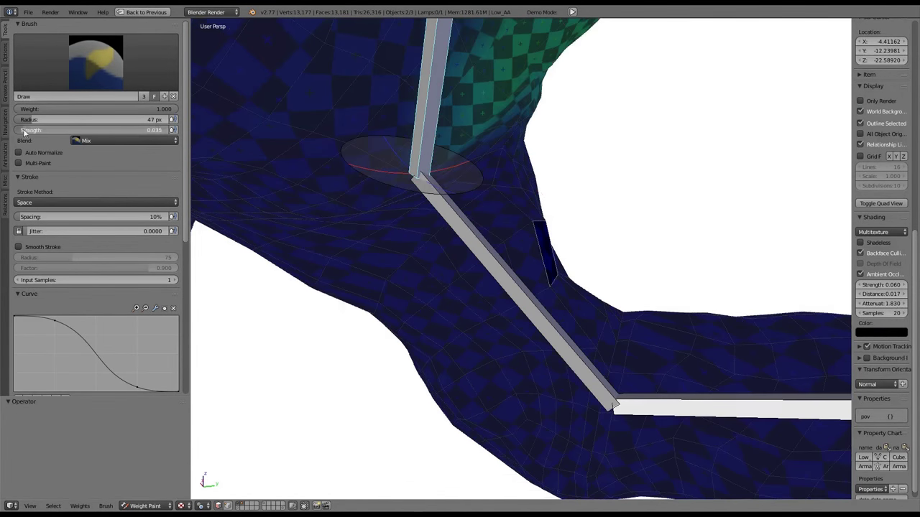
middle_drag(503, 237, 365, 170)
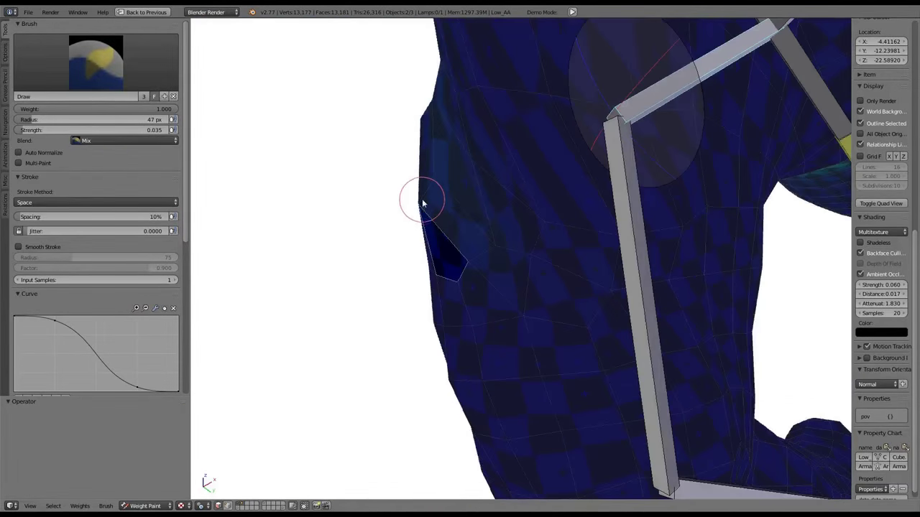
middle_drag(423, 204, 613, 239)
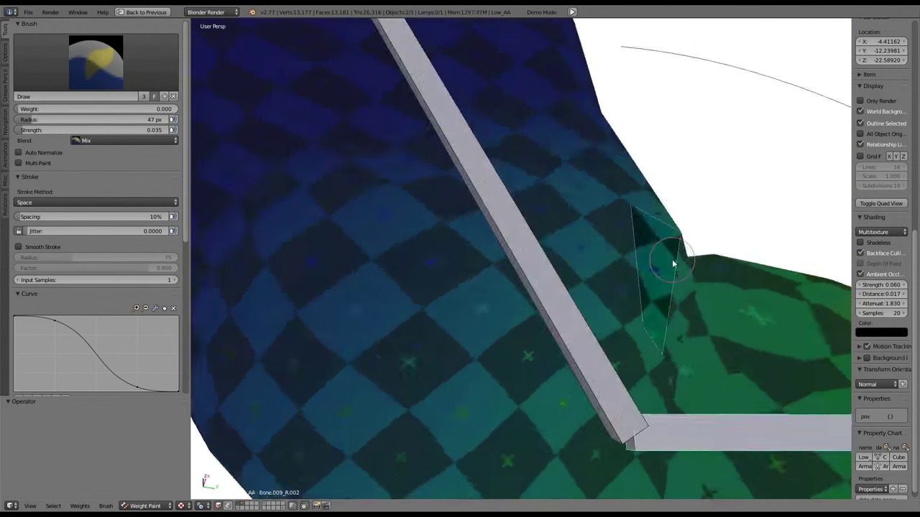
key(alt+a)
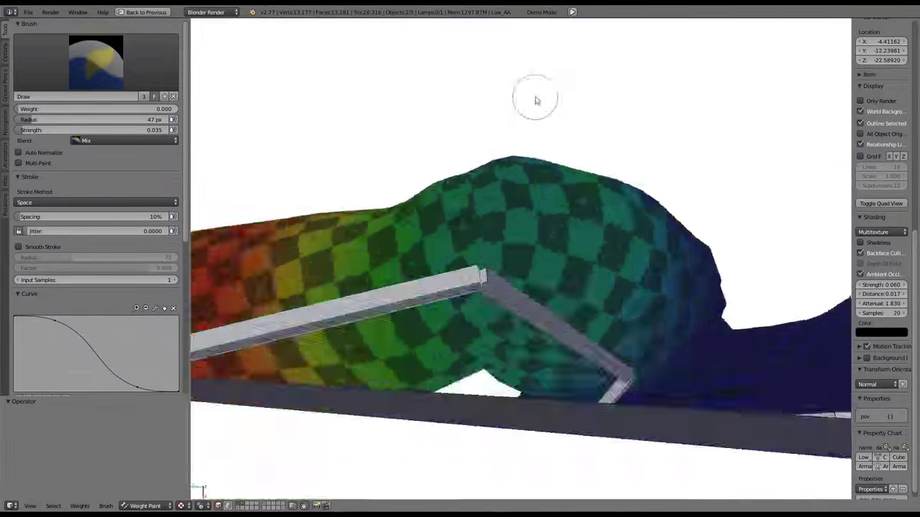
key(ctrl+Tab)
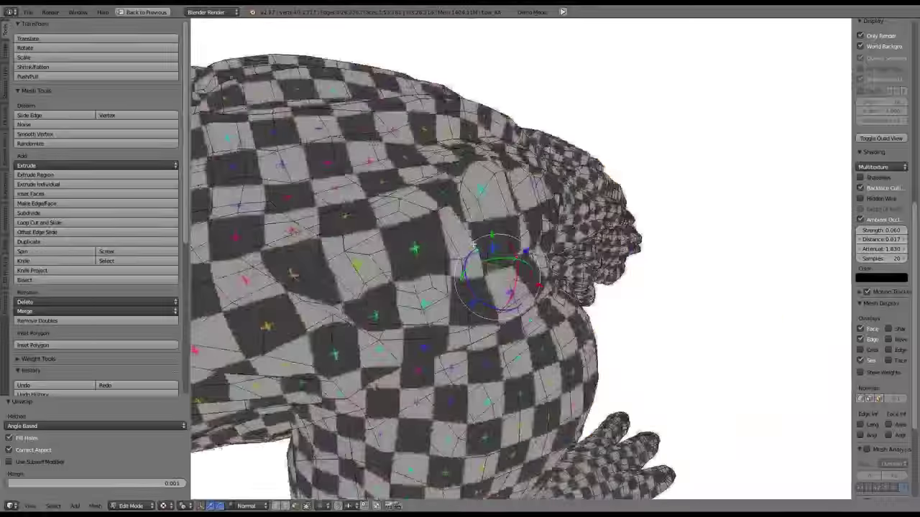
Select the creature's body mesh and hide everything else with Shift+H
middle_drag(503, 215, 489, 201)
scroll(503, 186, down, 3)
key(a)
key(a)
scroll(489, 201, up, 6)
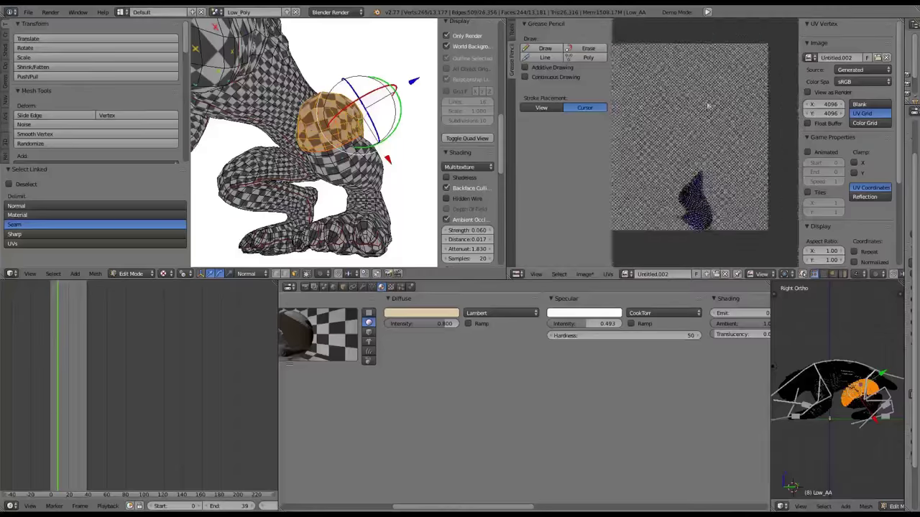
key(shift+h)
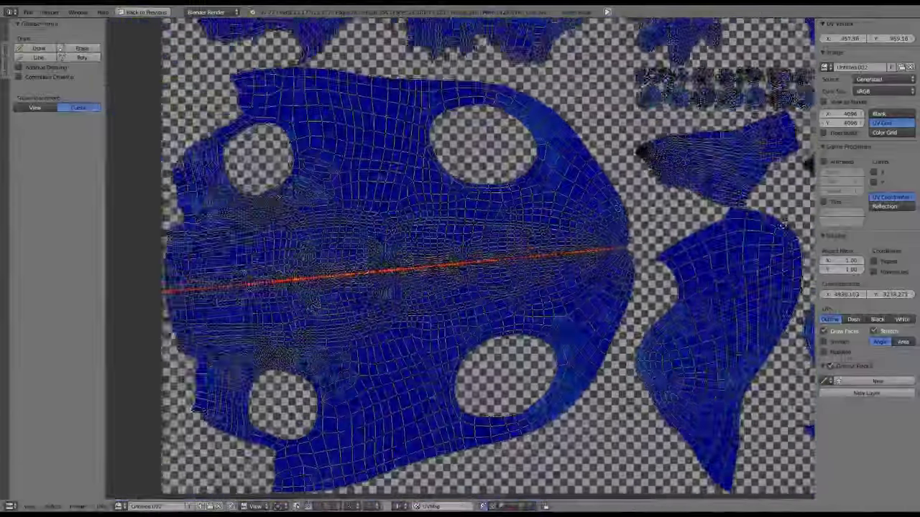
Pin the round hole edges of the body UV island with P, then maximize the 3D view
scroll(573, 214, down, 6)
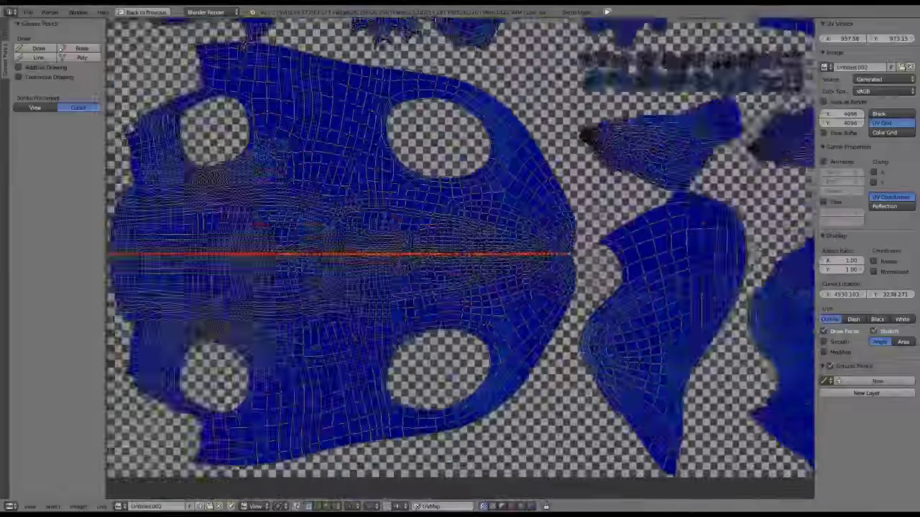
scroll(489, 123, down, 2)
scroll(455, 179, up, 3)
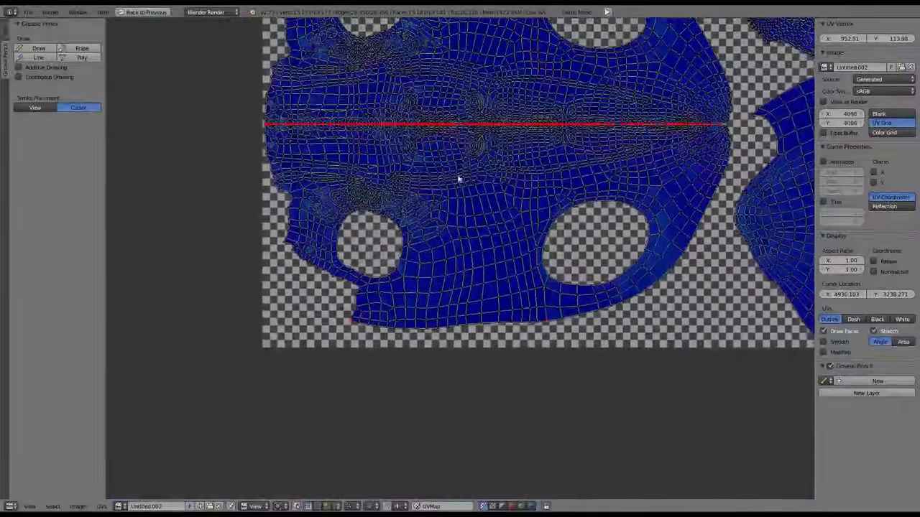
shift+scroll(515, 83, up, 4)
scroll(633, 101, up, 3)
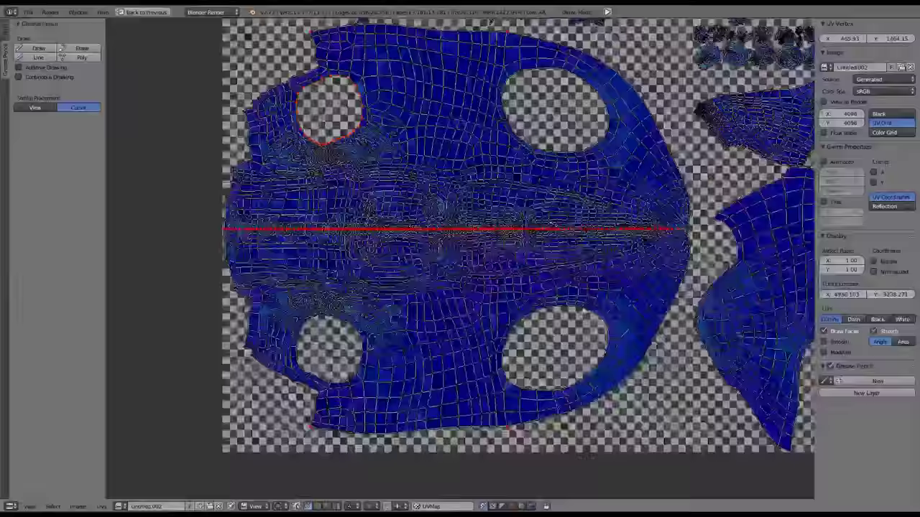
scroll(517, 237, up, 2)
scroll(517, 237, down, 6)
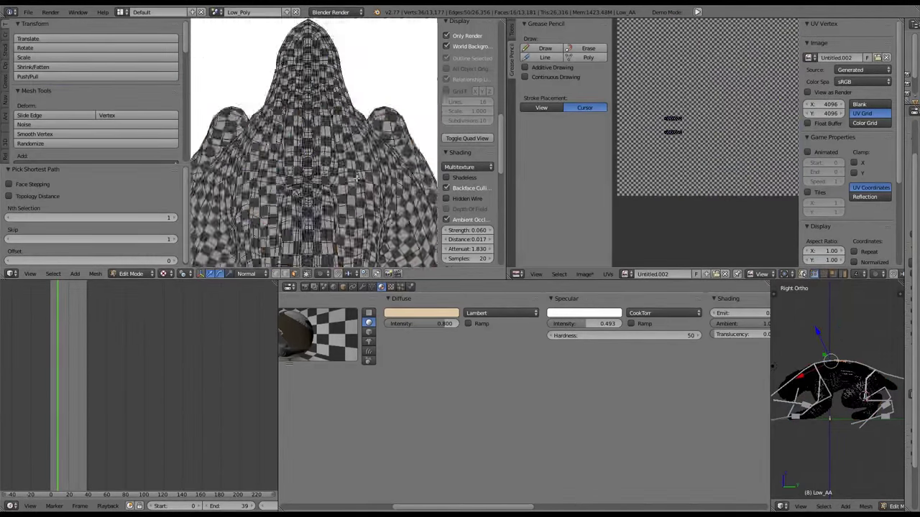
scroll(759, 117, down, 2)
key(p)
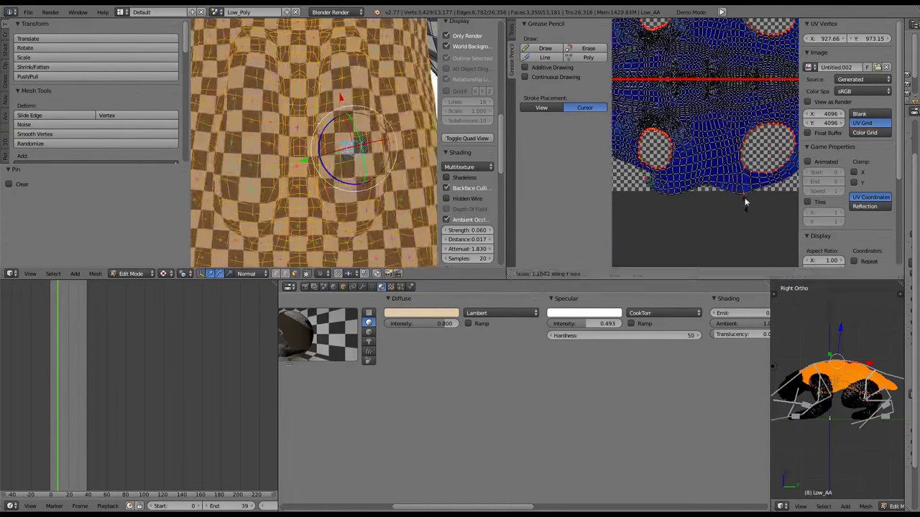
key(ctrl+Up)
scroll(636, 184, up, 6)
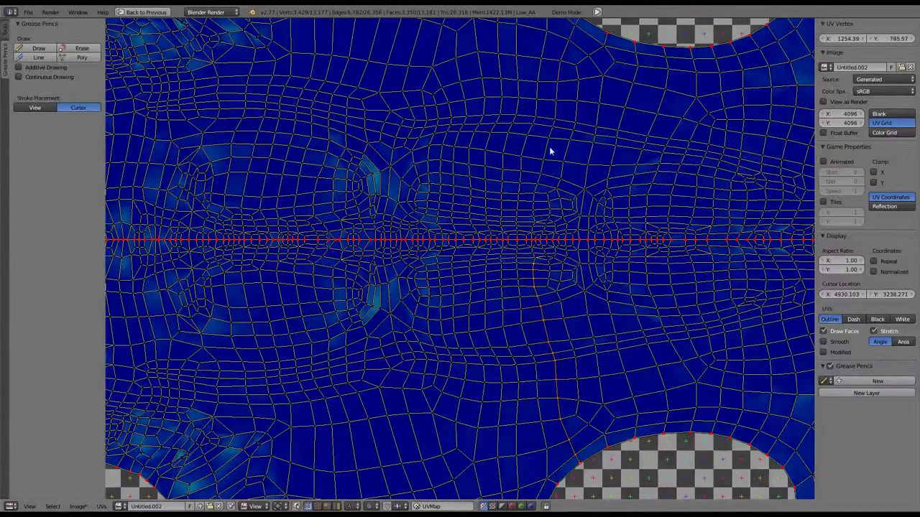
key(ctrl+Up)
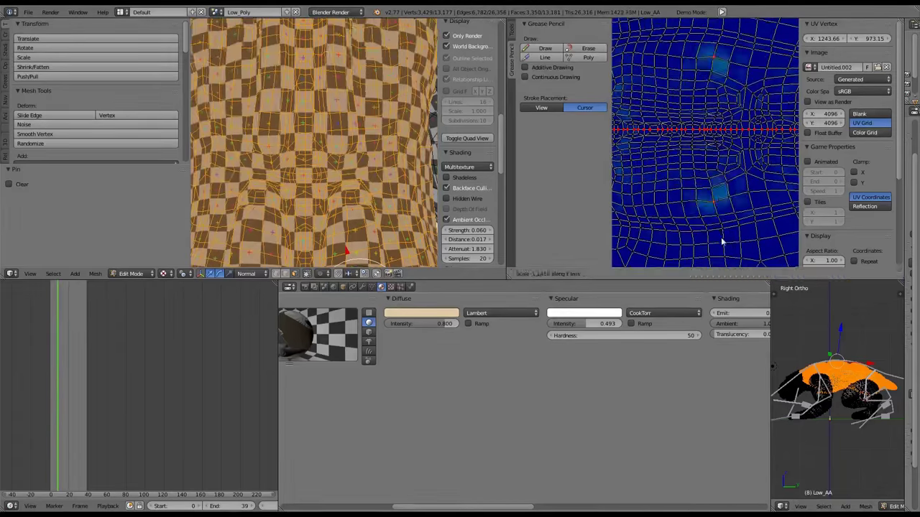
key(ctrl+Up)
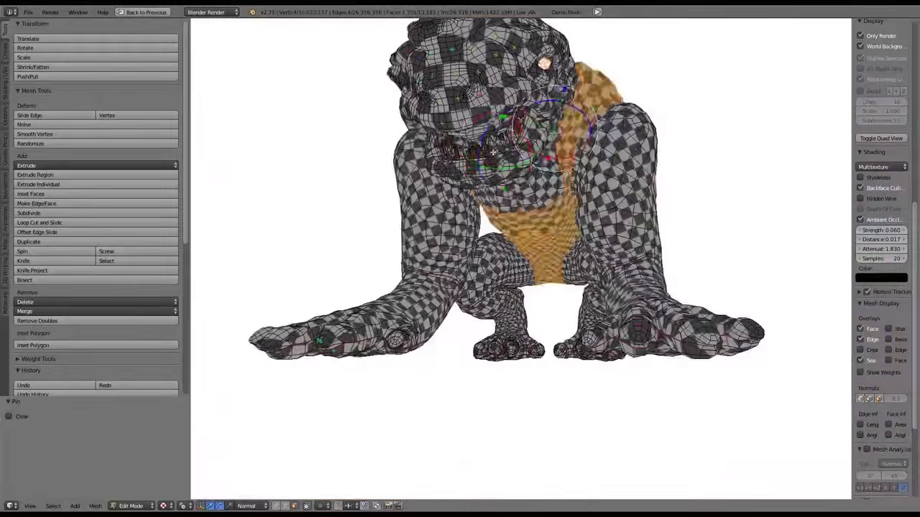
Switch to solid shading and grow a face selection across the back teeth
scroll(406, 123, up, 5)
click(163, 506)
click(172, 468)
key(KP_1)
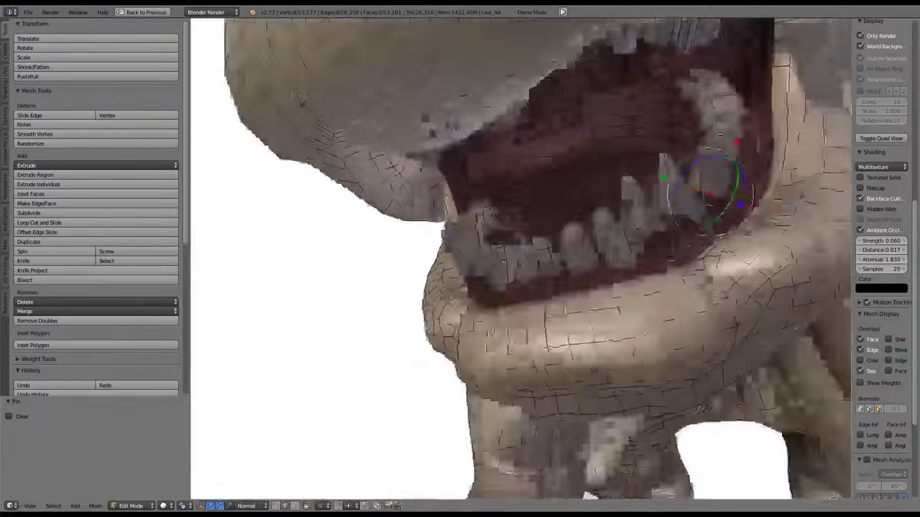
scroll(507, 246, up, 4)
key(g)
key(g)
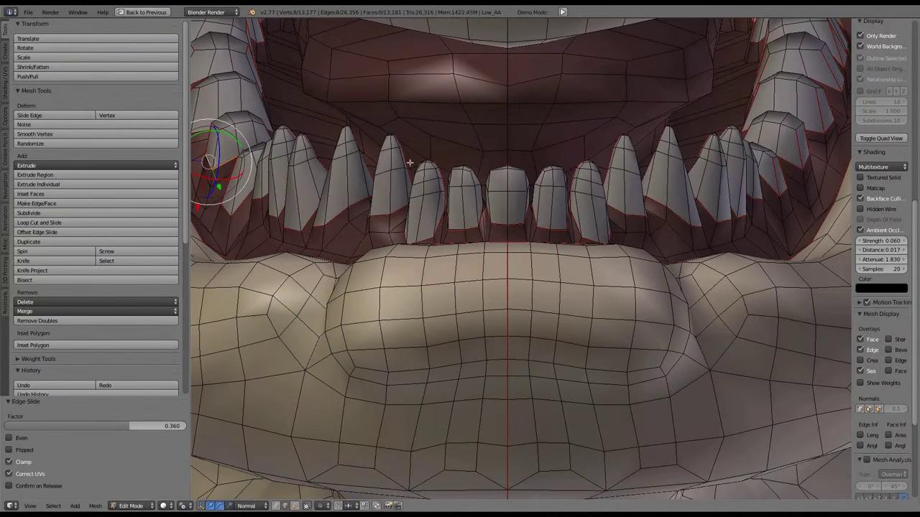
key(ctrl+KP_Add)
key(KP_Decimal)
key(KP_1)
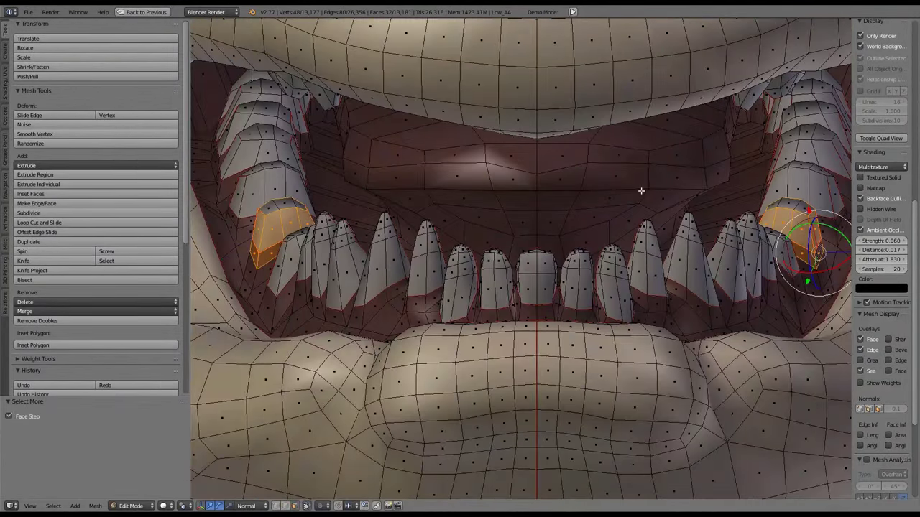
Hide everything except the selected teeth and extend the selection to another tooth piece
key(ctrl+Up)
key(ctrl+Up)
middle_drag(261, 145, 338, 110)
key(ctrl+Up)
key(ctrl+Up)
key(shift+h)
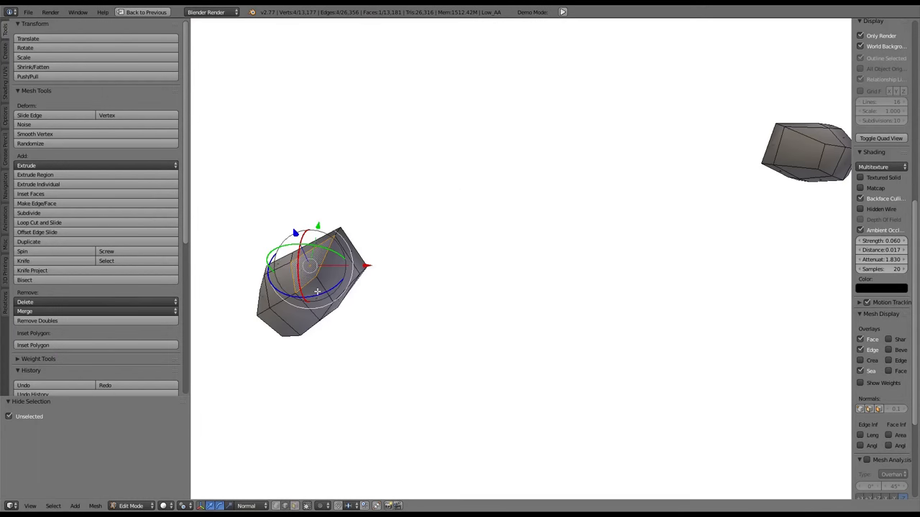
key(l)
Mark the visible tooth outlines as seams and inspect the mouth island's tooth openings in the UV editor
key(ctrl+Up)
key(a)
key(a)
key(ctrl+e)
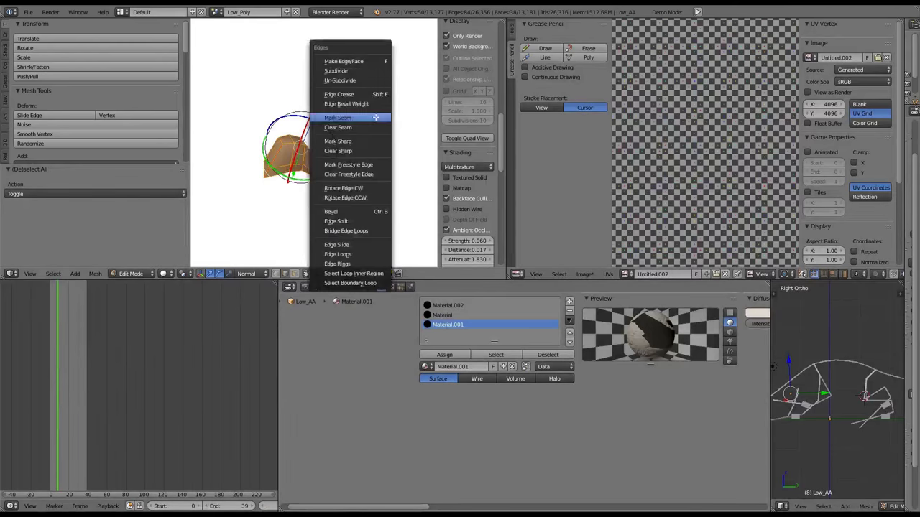
key(ctrl+Up)
scroll(490, 267, up, 8)
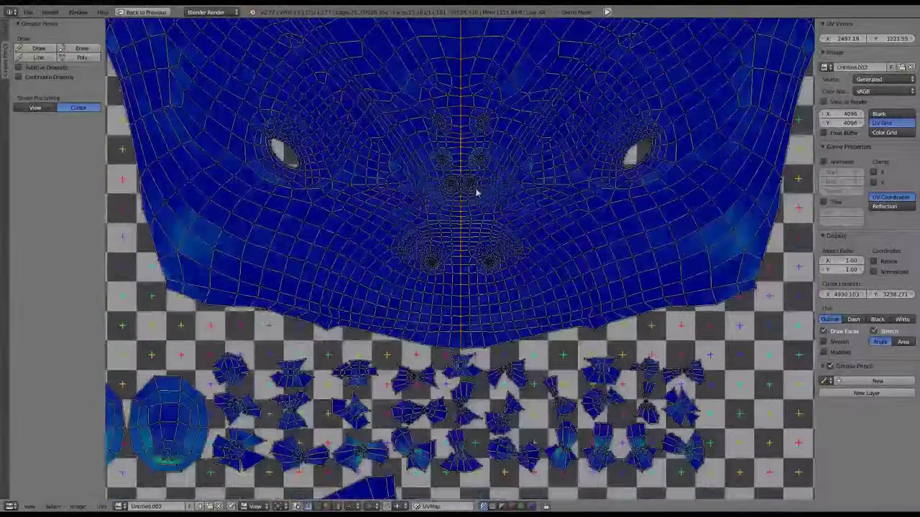
scroll(476, 192, up, 3)
middle_drag(537, 353, 503, 302)
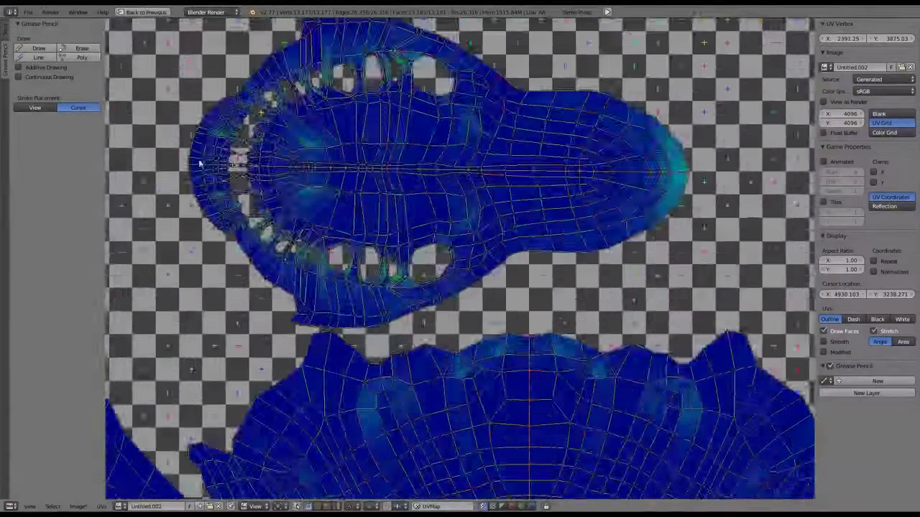
scroll(468, 277, up, 5)
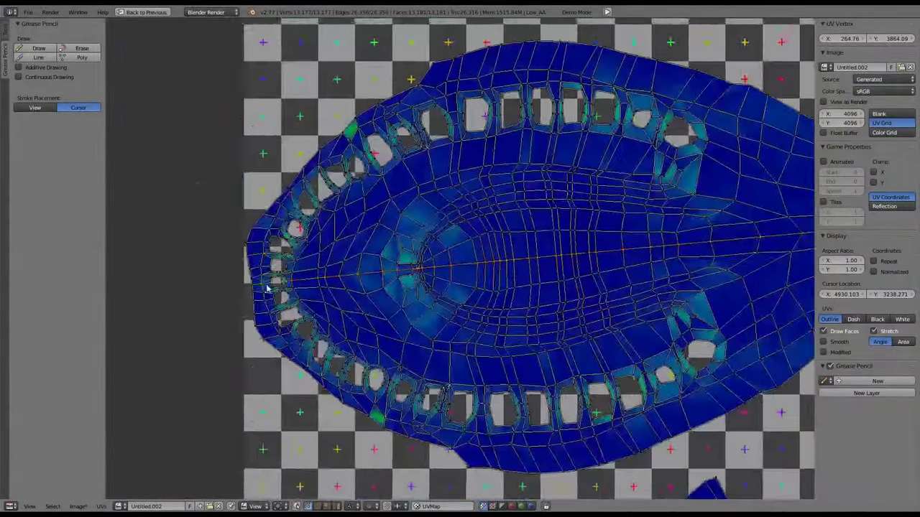
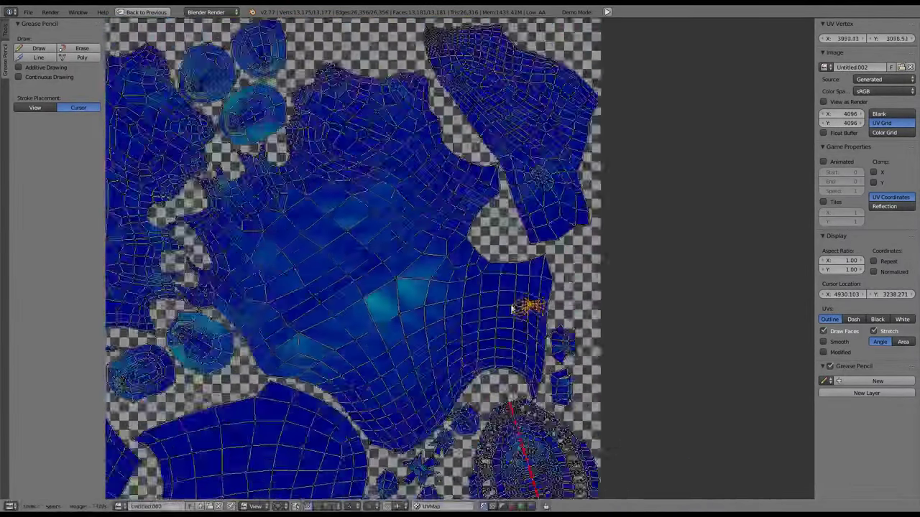
Cancel the move of the orange UV island so it stays in place, and browse the UV layout
key(g)
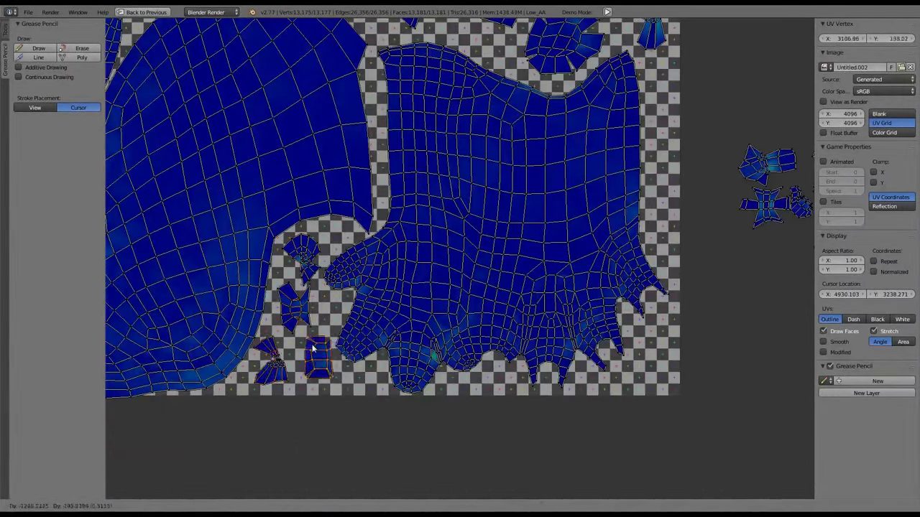
right_click(738, 316)
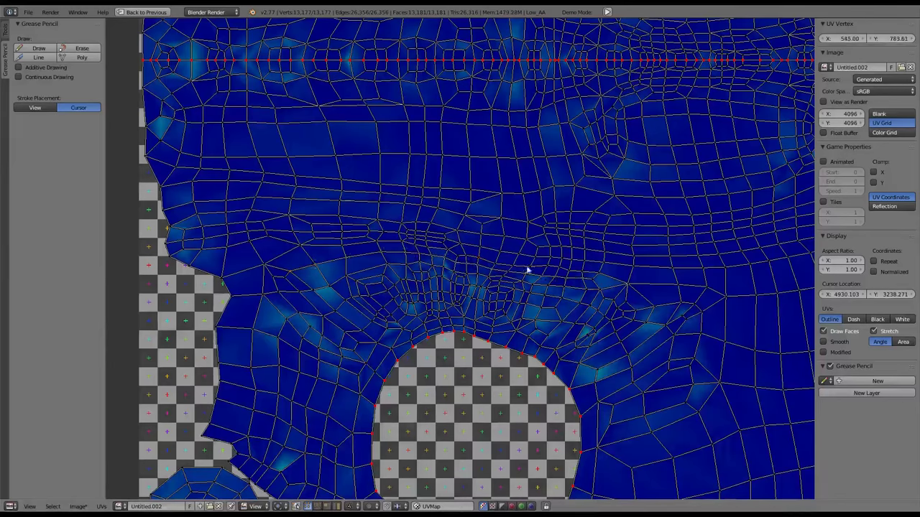
scroll(374, 131, down, 3)
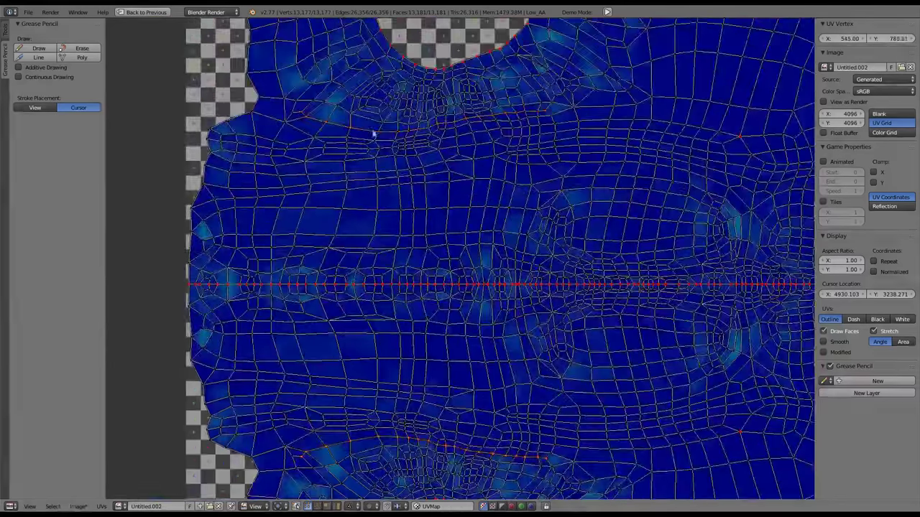
scroll(475, 235, down, 1)
scroll(476, 235, up, 1)
scroll(476, 235, up, 2)
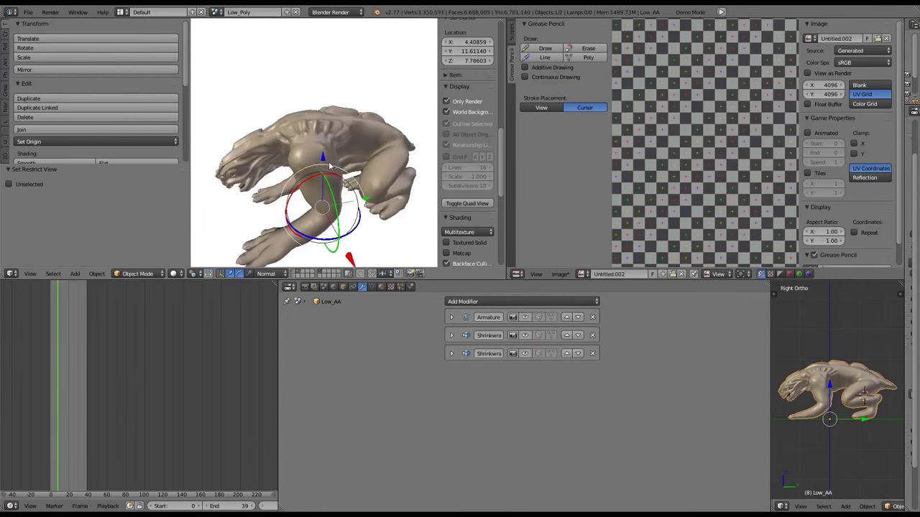
Save the baked 4096 normal map as nor.png and set the bake mode to Ambient Occlusion
click(28, 12)
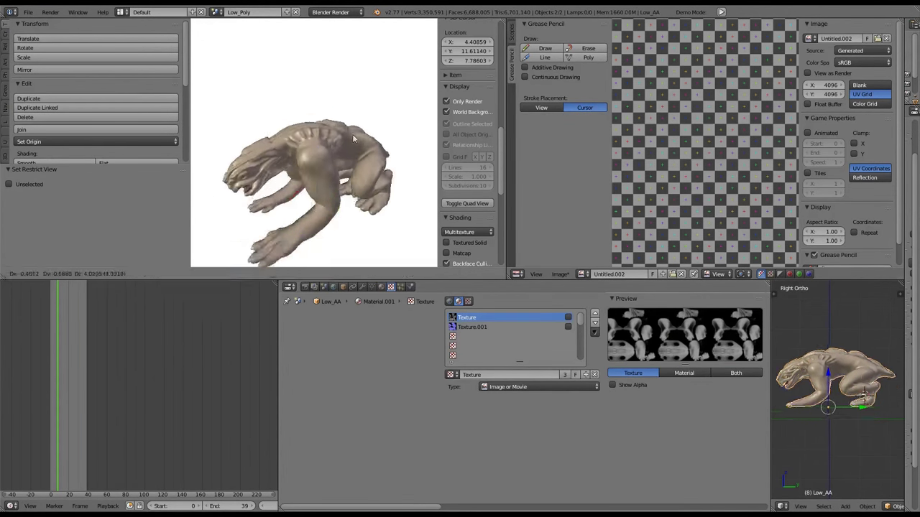
click(437, 337)
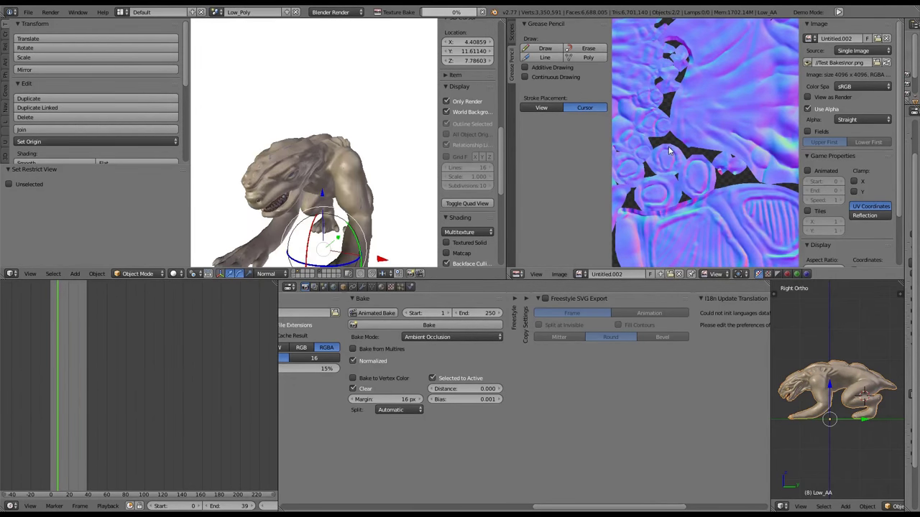
Maximize the image editor to pan across the baked normal map, then restore the layout
scroll(725, 151, up, 5)
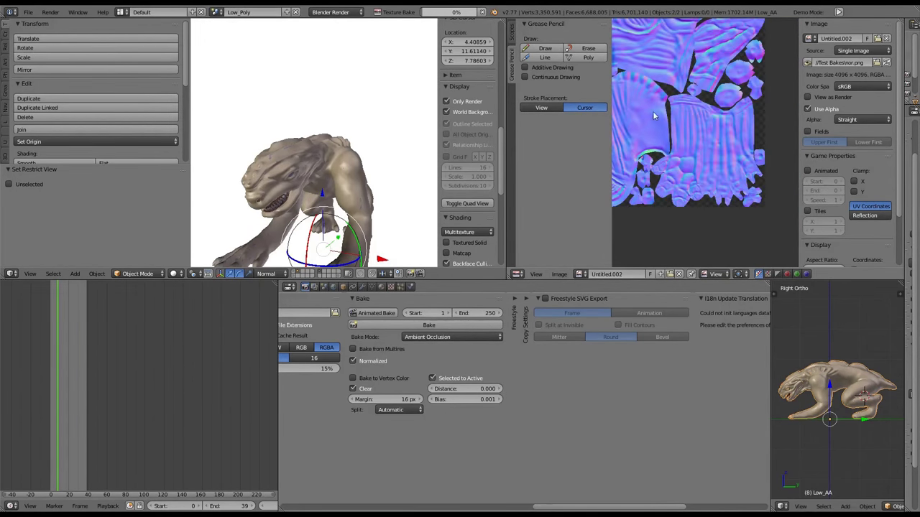
key(ctrl+space)
scroll(280, 460, up, 2)
middle_drag(280, 460, 434, 460)
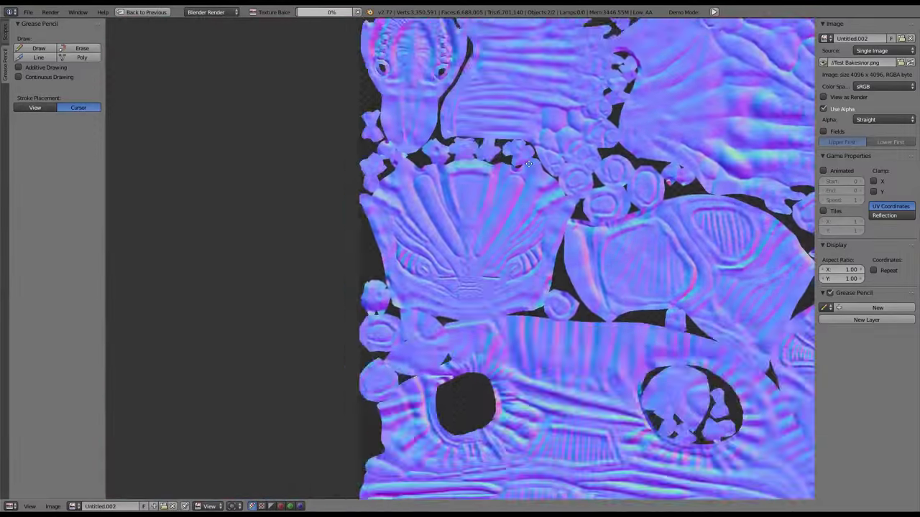
scroll(526, 248, up, 5)
scroll(574, 287, down, 10)
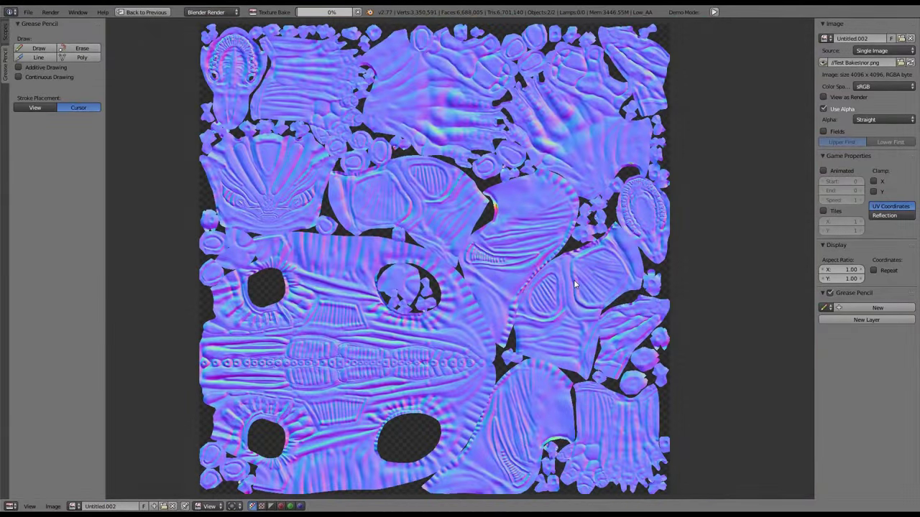
key(ctrl+space)
Set the viewport shading to Texture and enlarge the image editor again on the normal map
click(175, 274)
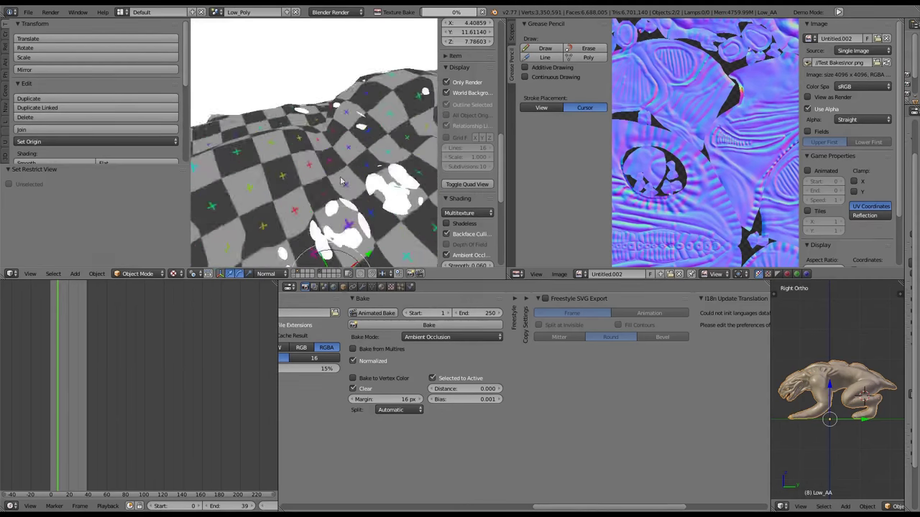
scroll(342, 181, down, 3)
scroll(787, 139, up, 5)
key(ctrl+space)
scroll(647, 136, down, 6)
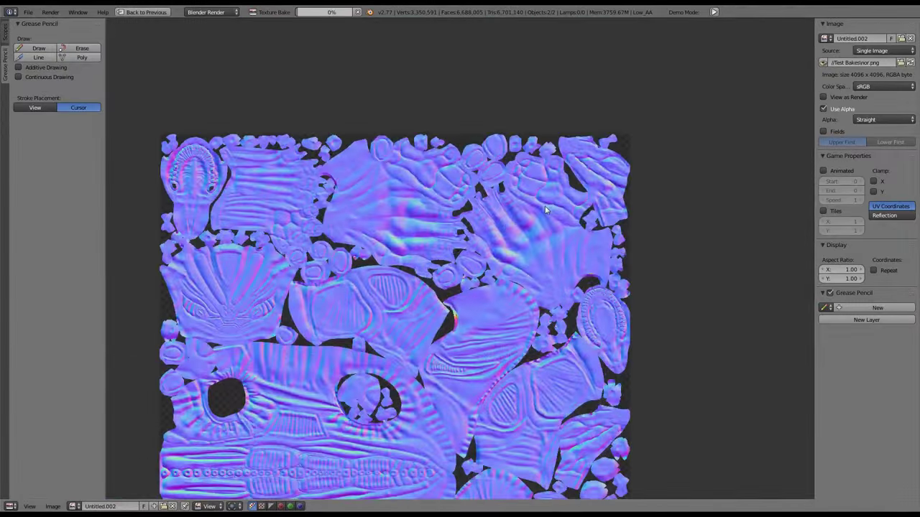
scroll(441, 224, up, 4)
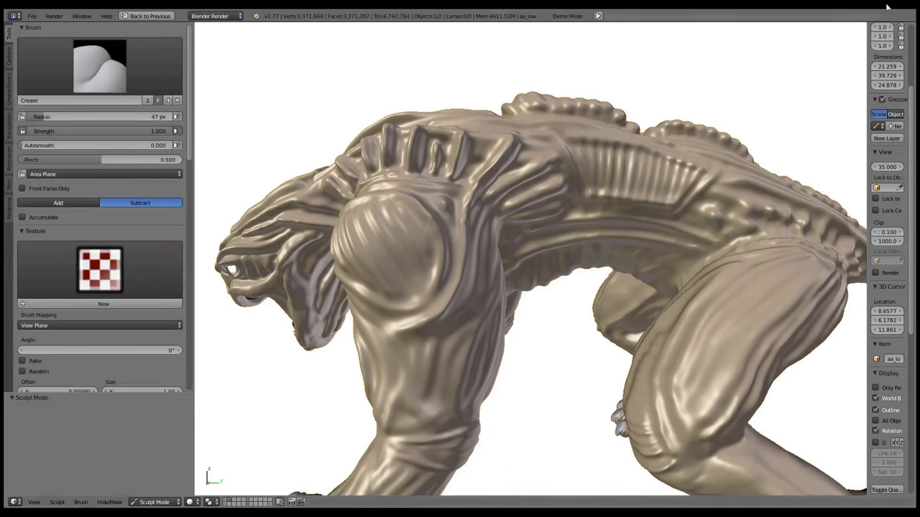
Enlarge the Crease brush to 29 px radius and orbit around the creature's ridged back
scroll(503, 258, up, 6)
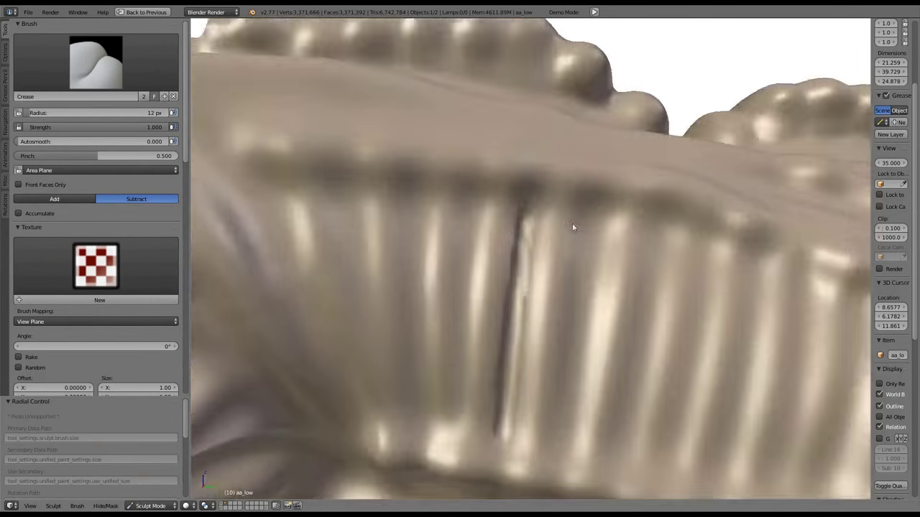
scroll(557, 208, down, 5)
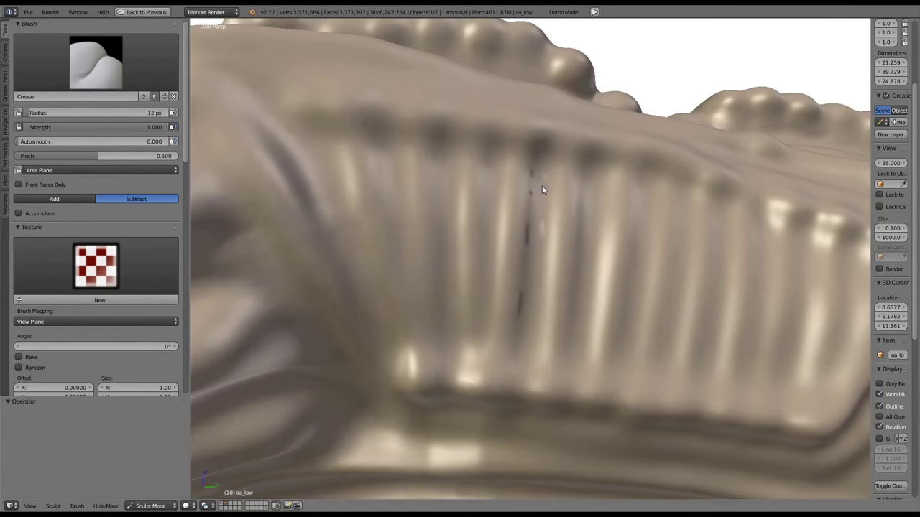
mouse_move(542, 191)
middle_down()
mouse_move(517, 208)
mouse_move(546, 190)
middle_up()
scroll(552, 185, up, 6)
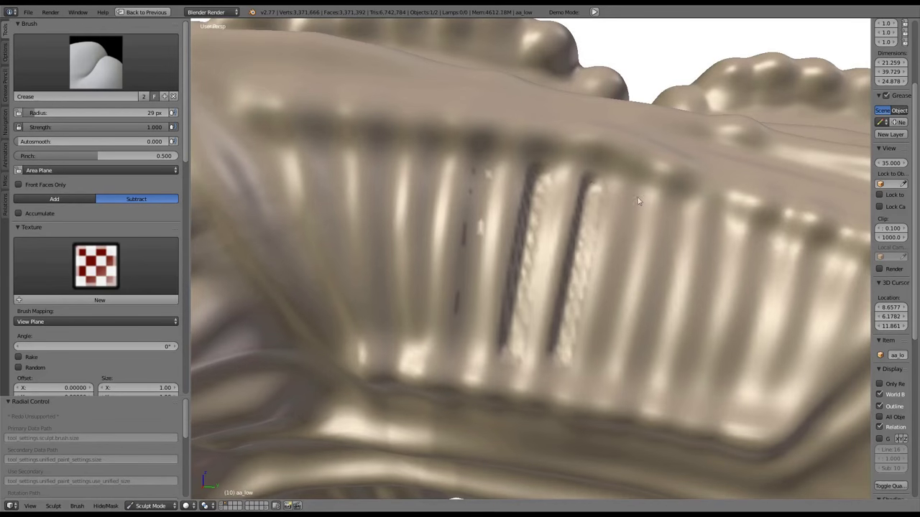
middle_drag(637, 201, 572, 337)
middle_drag(646, 338, 548, 189)
scroll(444, 219, down, 5)
scroll(443, 219, up, 5)
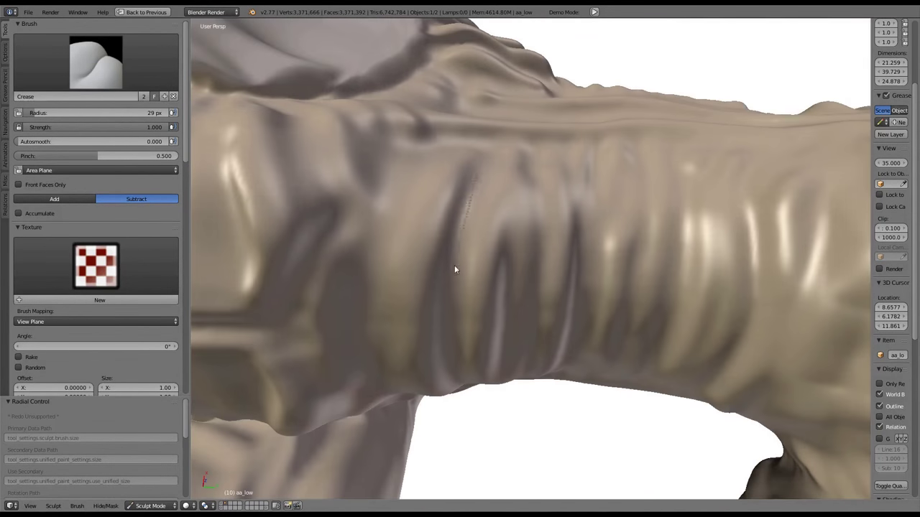
Carve several crease lines across the back and underside ridges, viewing the body from below
middle_drag(455, 267, 476, 204)
key(ctrl+KP_7)
drag(693, 277, 521, 285)
shift+middle_drag(521, 286, 511, 209)
drag(654, 243, 395, 248)
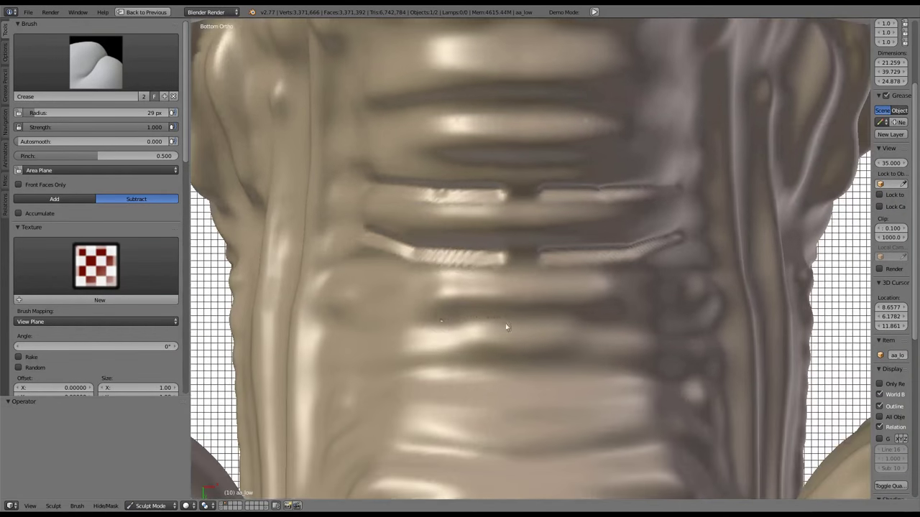
drag(647, 305, 402, 310)
key(s)
key(f)
click(407, 288)
key(shift+c)
Carve deep grooves between the ribs of the striped oval on the creature's flank
mouse_move(714, 189)
middle_down()
mouse_move(477, 211)
mouse_move(501, 290)
mouse_move(532, 265)
mouse_move(427, 298)
mouse_move(476, 309)
mouse_move(388, 338)
mouse_move(302, 248)
middle_up()
mouse_move(642, 232)
middle_down()
mouse_move(476, 192)
mouse_move(532, 274)
middle_up()
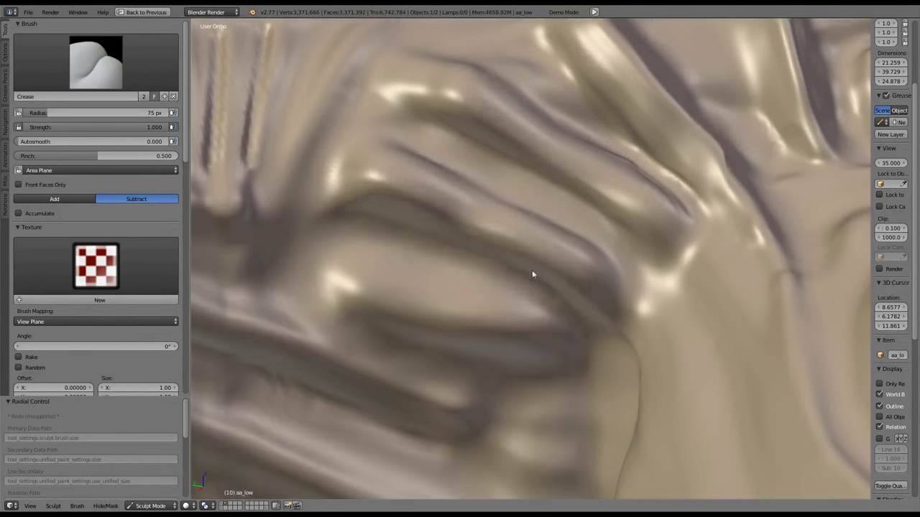
middle_drag(458, 154, 602, 177)
drag(602, 178, 582, 230)
scroll(107, 216, down, 8)
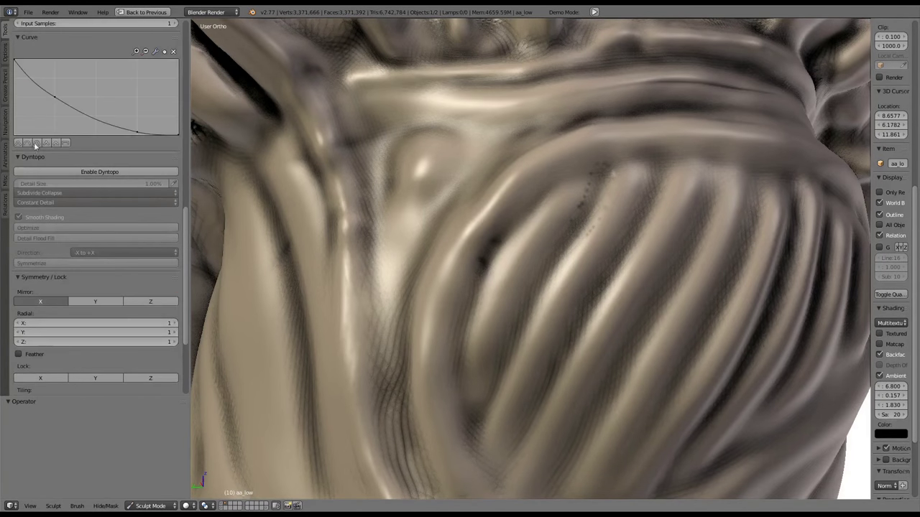
scroll(162, 128, up, 10)
drag(494, 397, 495, 398)
scroll(590, 196, down, 3)
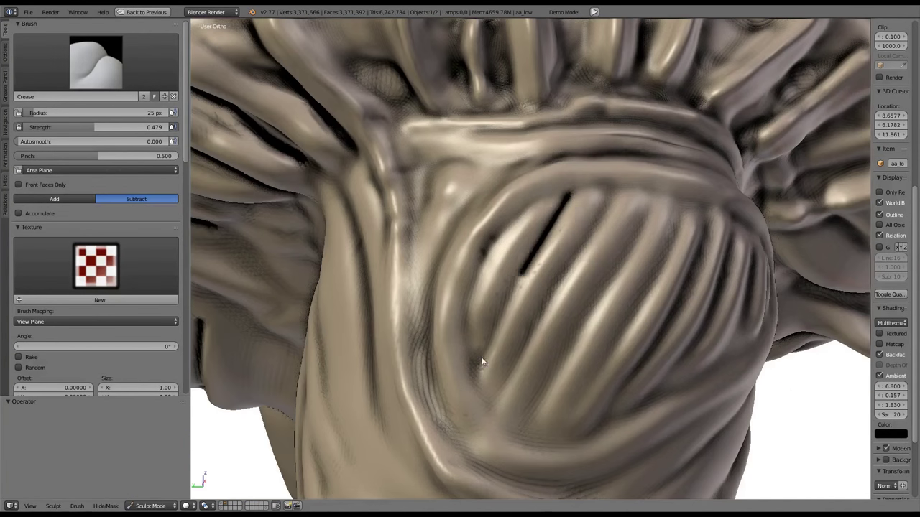
drag(482, 362, 528, 269)
middle_drag(529, 268, 632, 215)
drag(631, 215, 602, 262)
middle_drag(602, 262, 481, 440)
middle_drag(616, 303, 642, 254)
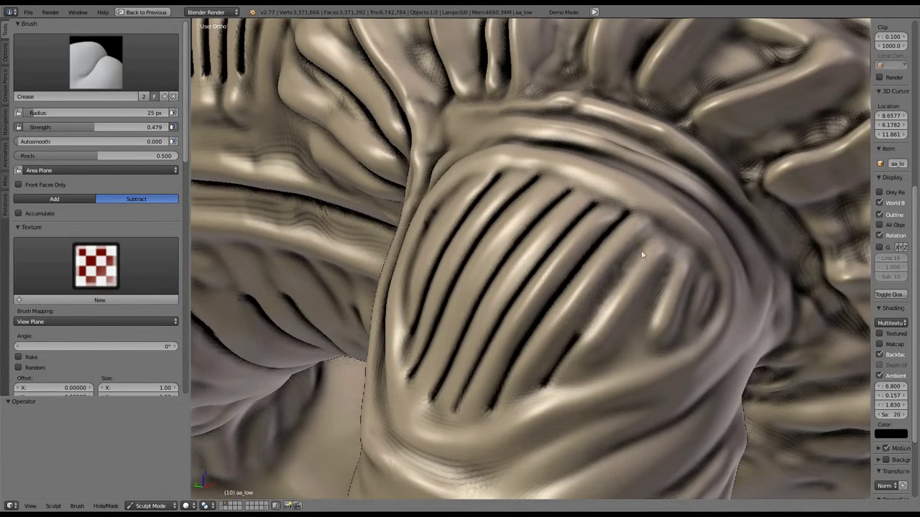
Orbit around the ringed spine column and over the head toward the eye socket
middle_drag(703, 271, 525, 302)
scroll(526, 282, up, 4)
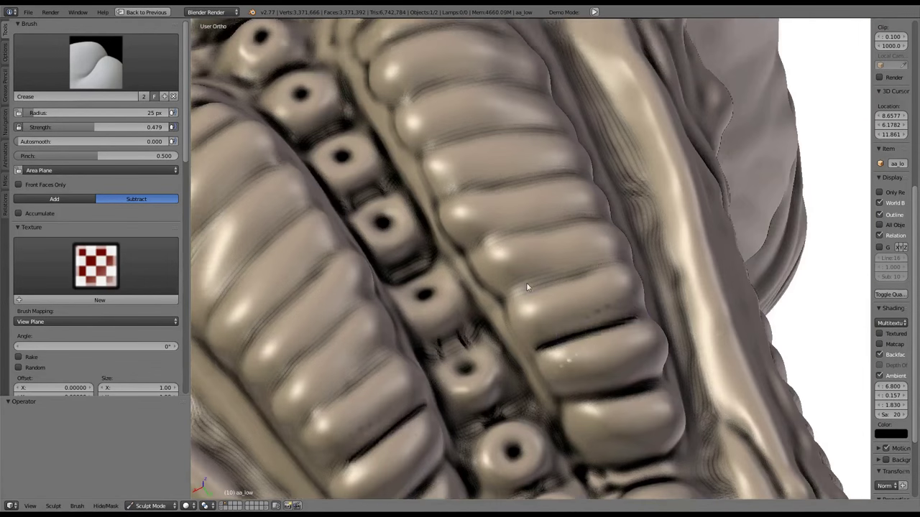
middle_drag(790, 324, 552, 179)
scroll(551, 179, down, 4)
scroll(503, 209, up, 5)
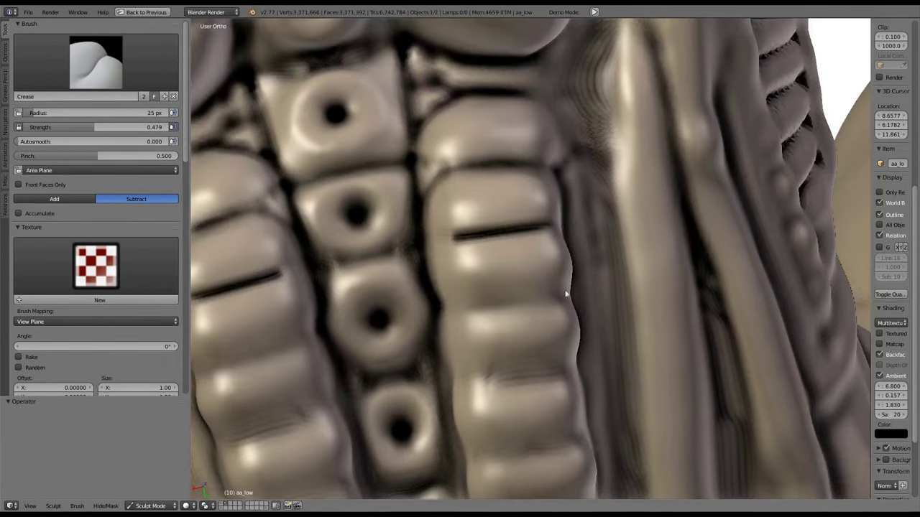
mouse_move(503, 208)
middle_down()
mouse_move(454, 232)
mouse_move(528, 369)
mouse_move(520, 237)
mouse_move(486, 222)
mouse_move(455, 307)
mouse_move(583, 318)
mouse_move(478, 357)
mouse_move(529, 269)
mouse_move(473, 271)
mouse_move(613, 340)
mouse_move(639, 302)
mouse_move(624, 238)
mouse_move(467, 244)
mouse_move(601, 351)
mouse_move(541, 174)
mouse_move(472, 246)
mouse_move(556, 289)
mouse_move(474, 243)
mouse_move(477, 269)
mouse_move(433, 263)
mouse_move(505, 278)
middle_up()
scroll(489, 332, down, 3)
mouse_move(348, 175)
middle_down()
mouse_move(391, 196)
mouse_move(498, 317)
mouse_move(523, 204)
mouse_move(550, 220)
mouse_move(477, 288)
mouse_move(621, 197)
mouse_move(698, 193)
mouse_move(616, 111)
mouse_move(545, 384)
mouse_move(555, 208)
mouse_move(488, 212)
mouse_move(615, 217)
mouse_move(611, 271)
mouse_move(484, 233)
middle_up()
Carve diagonal and straight crease lines inside the thigh panel, checking it from several angles
middle_drag(618, 391, 541, 342)
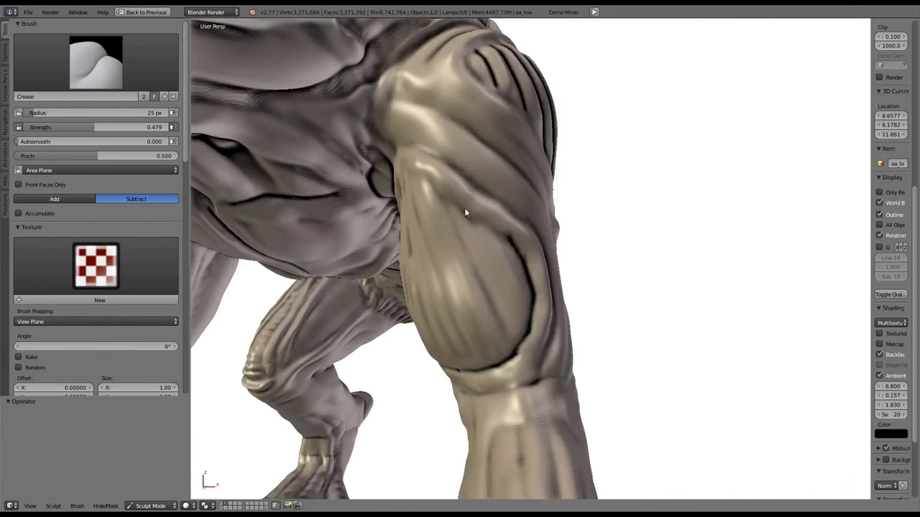
middle_drag(464, 208, 547, 165)
drag(496, 345, 624, 96)
drag(531, 361, 595, 89)
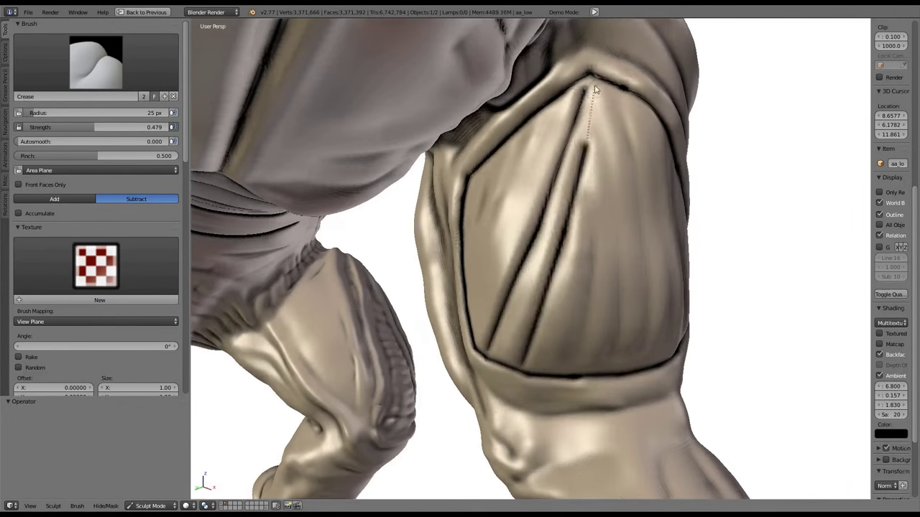
middle_drag(595, 89, 534, 74)
mouse_move(573, 234)
middle_down()
mouse_move(519, 92)
mouse_move(522, 184)
mouse_move(423, 194)
mouse_move(542, 301)
middle_up()
drag(542, 302, 631, 143)
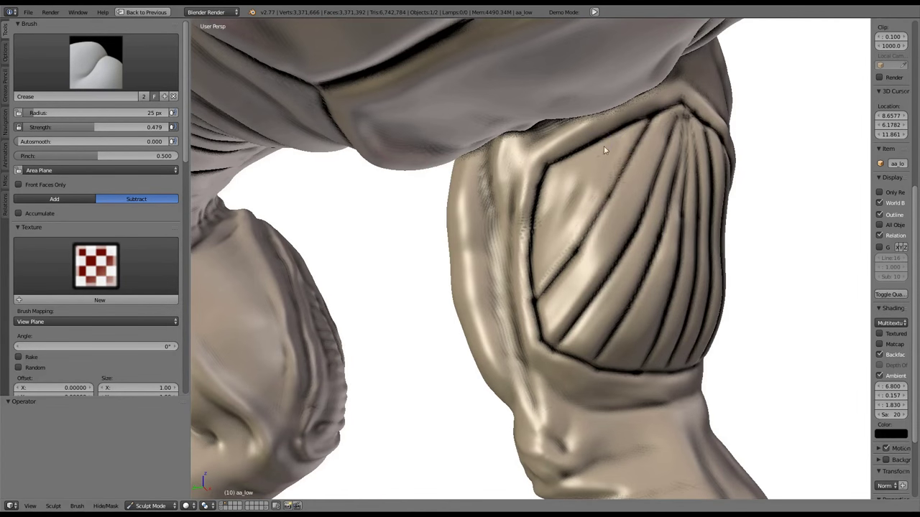
mouse_move(532, 267)
middle_down()
mouse_move(428, 174)
mouse_move(522, 283)
mouse_move(469, 367)
mouse_move(585, 157)
mouse_move(497, 173)
mouse_move(476, 263)
mouse_move(481, 324)
mouse_move(460, 352)
mouse_move(567, 248)
mouse_move(448, 215)
mouse_move(513, 322)
mouse_move(511, 428)
mouse_move(495, 195)
mouse_move(595, 268)
mouse_move(627, 245)
mouse_move(589, 192)
mouse_move(499, 306)
mouse_move(502, 363)
mouse_move(574, 219)
middle_up()
mouse_move(514, 387)
middle_down()
mouse_move(608, 269)
mouse_move(658, 118)
mouse_move(630, 216)
mouse_move(511, 382)
mouse_move(529, 313)
mouse_move(509, 328)
mouse_move(623, 284)
mouse_move(512, 292)
mouse_move(487, 265)
mouse_move(559, 323)
mouse_move(604, 293)
mouse_move(544, 333)
mouse_move(561, 349)
mouse_move(528, 286)
mouse_move(612, 293)
mouse_move(597, 268)
mouse_move(541, 319)
middle_up()
Orbit around the head, hand and fingers to inspect them from front, side and back
mouse_move(584, 446)
middle_down()
mouse_move(525, 169)
mouse_move(568, 202)
mouse_move(614, 287)
mouse_move(572, 236)
mouse_move(443, 213)
mouse_move(474, 216)
mouse_move(496, 201)
mouse_move(525, 158)
mouse_move(585, 283)
mouse_move(440, 162)
mouse_move(560, 259)
mouse_move(556, 212)
mouse_move(546, 207)
mouse_move(596, 138)
mouse_move(608, 242)
mouse_move(502, 274)
mouse_move(534, 310)
mouse_move(593, 304)
mouse_move(563, 394)
mouse_move(652, 85)
mouse_move(546, 216)
mouse_move(649, 210)
mouse_move(452, 331)
mouse_move(520, 200)
middle_up()
mouse_move(641, 244)
middle_down()
mouse_move(505, 295)
mouse_move(494, 229)
mouse_move(479, 241)
mouse_move(564, 231)
mouse_move(524, 199)
mouse_move(520, 223)
mouse_move(563, 280)
mouse_move(575, 241)
mouse_move(536, 191)
middle_up()
mouse_move(610, 240)
middle_down()
mouse_move(638, 253)
mouse_move(535, 251)
mouse_move(451, 368)
mouse_move(391, 303)
mouse_move(463, 221)
mouse_move(572, 212)
mouse_move(554, 215)
mouse_move(555, 176)
mouse_move(531, 164)
mouse_move(572, 259)
mouse_move(523, 242)
mouse_move(562, 172)
mouse_move(508, 227)
mouse_move(598, 258)
middle_up()
middle_drag(485, 232, 662, 388)
middle_drag(626, 349, 583, 248)
middle_drag(503, 110, 485, 242)
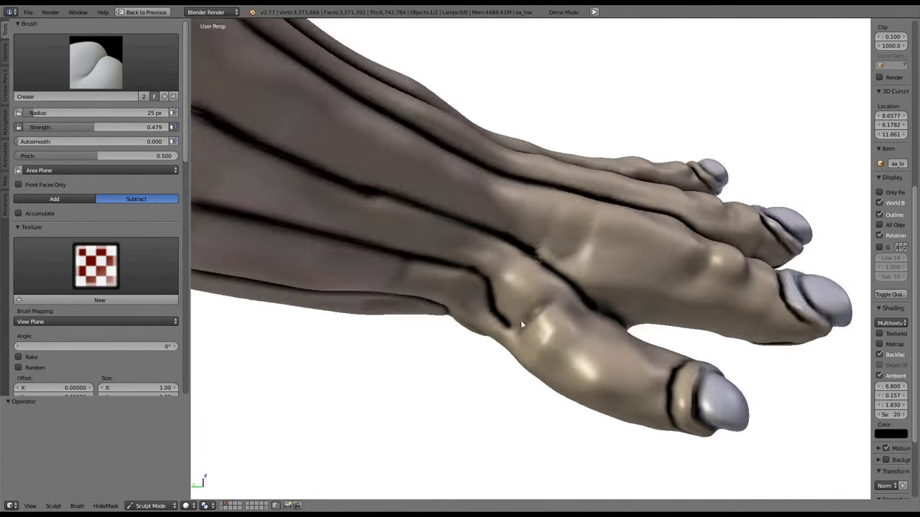
middle_drag(520, 324, 471, 245)
middle_drag(592, 316, 545, 210)
middle_drag(653, 314, 449, 261)
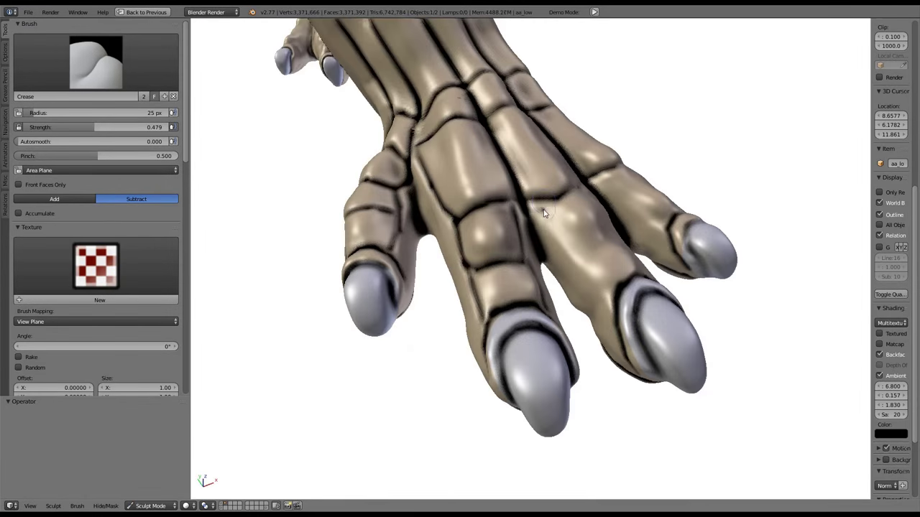
mouse_move(544, 213)
middle_down()
mouse_move(575, 312)
mouse_move(621, 281)
mouse_move(559, 291)
mouse_move(606, 238)
mouse_move(560, 219)
mouse_move(564, 226)
mouse_move(484, 251)
mouse_move(496, 245)
mouse_move(515, 281)
mouse_move(576, 190)
mouse_move(582, 229)
mouse_move(518, 217)
mouse_move(528, 131)
mouse_move(526, 288)
mouse_move(421, 335)
mouse_move(611, 333)
mouse_move(569, 268)
mouse_move(629, 398)
mouse_move(511, 445)
mouse_move(575, 338)
mouse_move(490, 332)
mouse_move(549, 318)
middle_up()
Turn on viewport ambient occlusion and deepen the ribbed crease grooves down the leg and shin
click(878, 357)
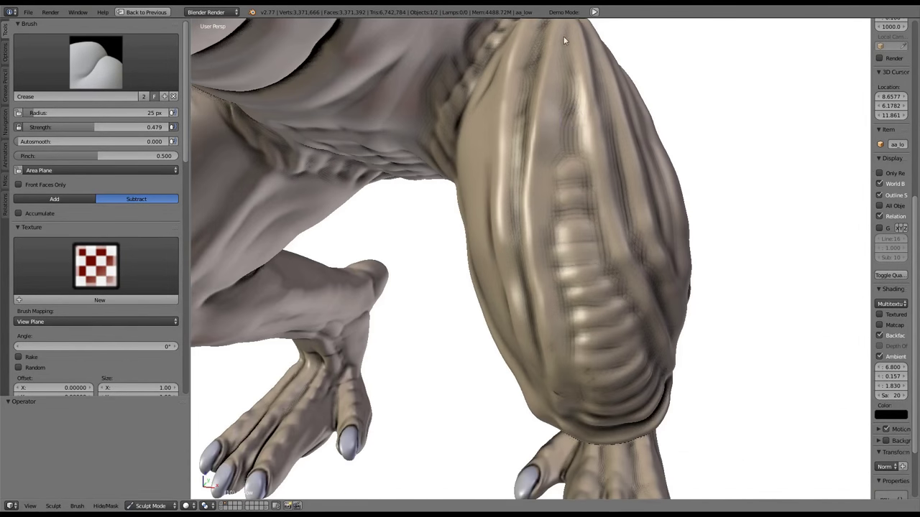
drag(554, 161, 550, 273)
mouse_move(551, 273)
middle_down()
mouse_move(566, 343)
mouse_move(611, 318)
middle_up()
drag(612, 318, 596, 225)
mouse_move(596, 224)
middle_down()
mouse_move(560, 134)
mouse_move(566, 338)
middle_up()
drag(566, 337, 621, 290)
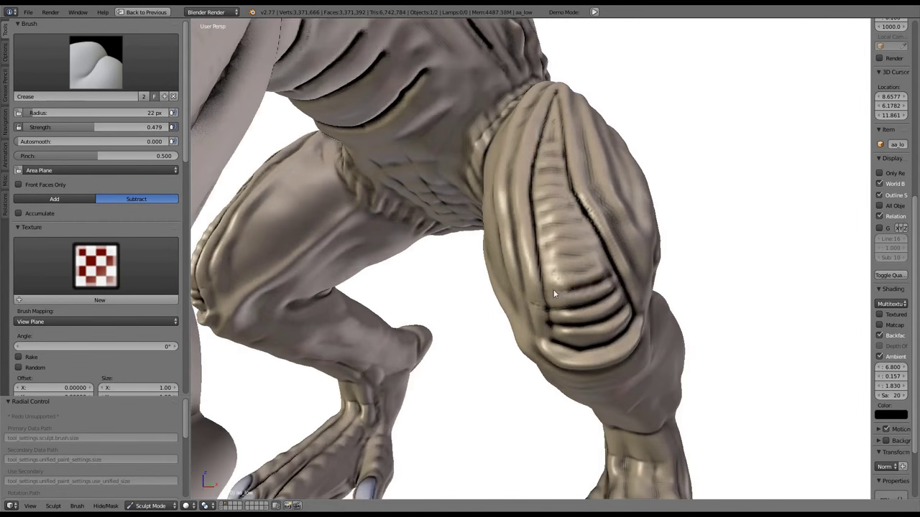
mouse_move(554, 294)
middle_down()
mouse_move(561, 288)
mouse_move(546, 302)
middle_up()
drag(546, 302, 595, 269)
middle_drag(594, 270, 560, 241)
drag(560, 240, 589, 215)
middle_drag(589, 215, 568, 237)
drag(568, 237, 587, 210)
middle_drag(587, 210, 543, 161)
Smooth along the ribs, then switch to the Inflate/Deflate brush at 29 px radius
mouse_move(587, 353)
middle_down()
mouse_move(534, 267)
mouse_move(549, 195)
mouse_move(590, 256)
mouse_move(621, 249)
mouse_move(566, 270)
mouse_move(566, 223)
mouse_move(722, 147)
mouse_move(546, 271)
mouse_move(616, 241)
mouse_move(591, 131)
middle_up()
scroll(721, 143, up, 3)
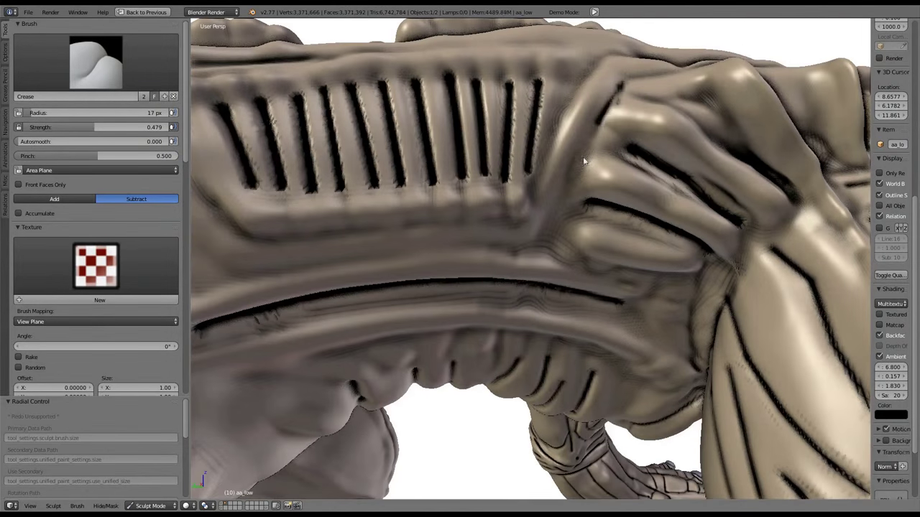
mouse_move(584, 161)
middle_down()
mouse_move(646, 239)
mouse_move(436, 264)
mouse_move(388, 209)
mouse_move(684, 227)
mouse_move(618, 237)
mouse_move(513, 226)
mouse_move(490, 242)
mouse_move(531, 238)
mouse_move(584, 263)
mouse_move(536, 239)
middle_up()
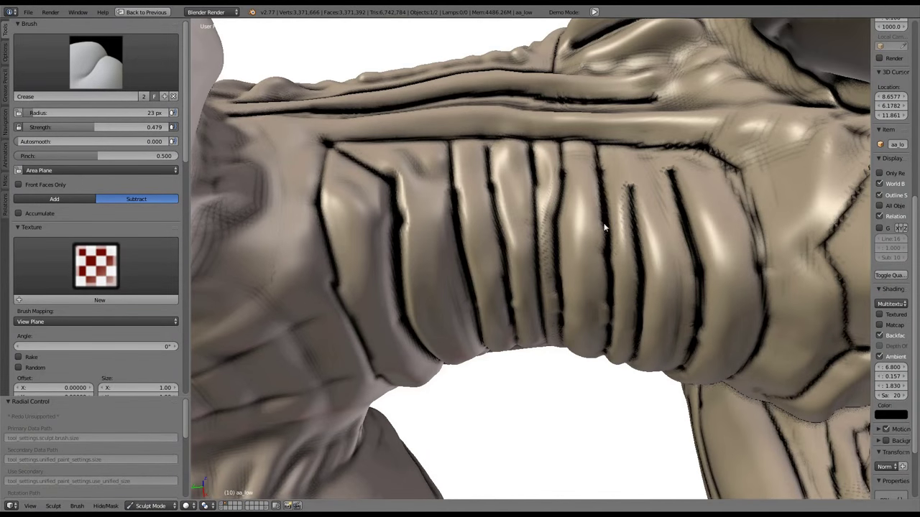
middle_drag(604, 227, 517, 239)
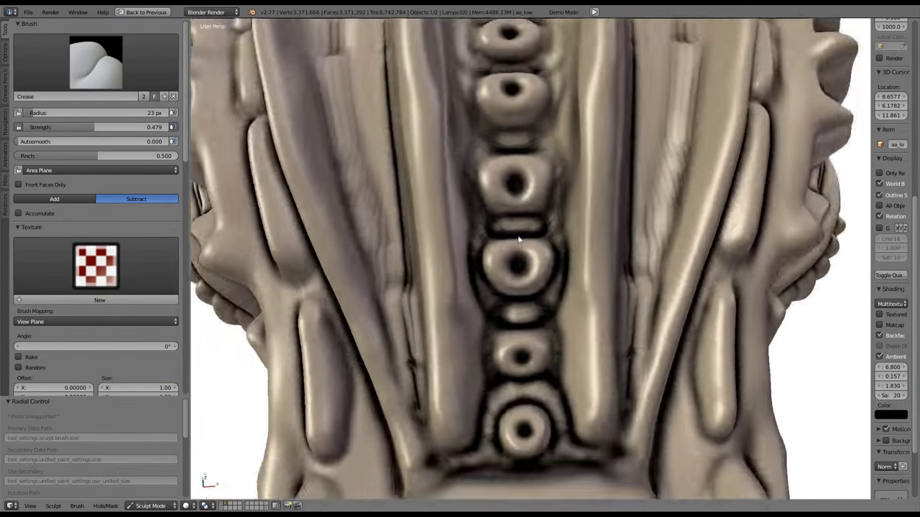
scroll(517, 239, up, 2)
click(5, 52)
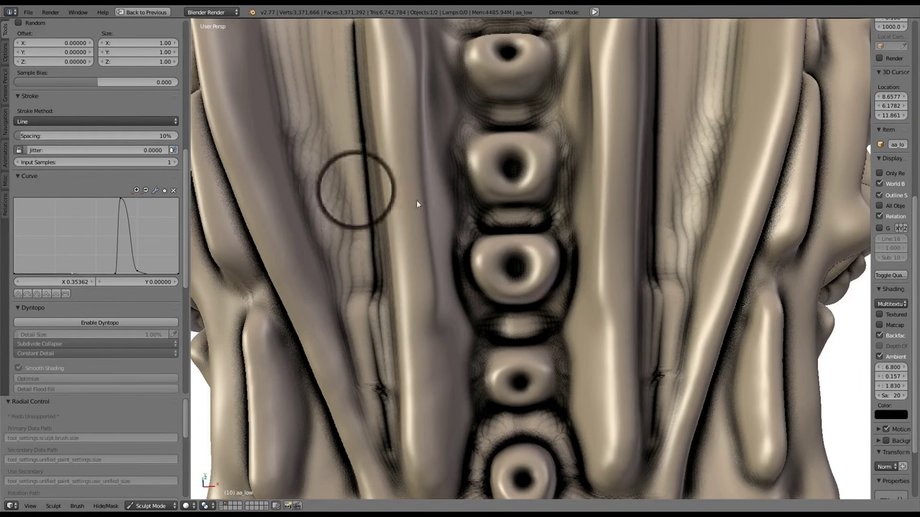
scroll(402, 193, down, 2)
click(96, 63)
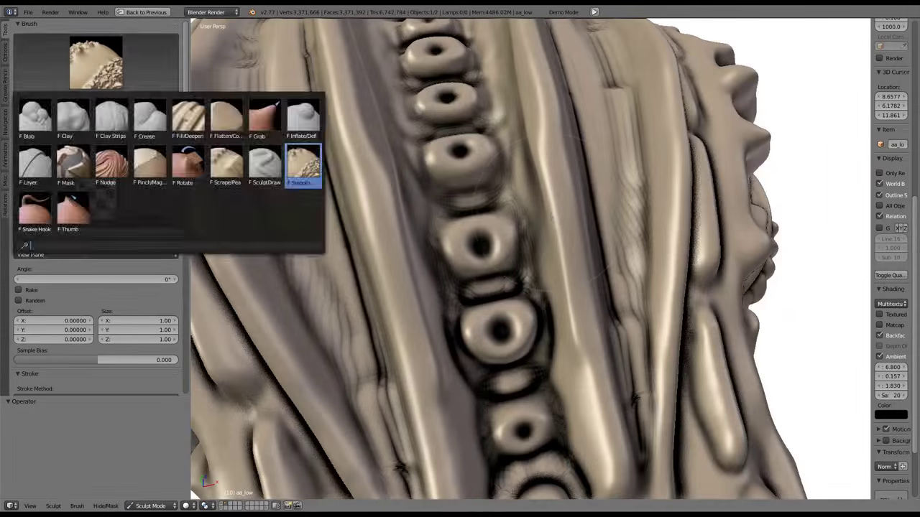
click(299, 181)
mouse_move(299, 181)
middle_down()
mouse_move(575, 162)
mouse_move(421, 205)
mouse_move(466, 230)
mouse_move(496, 215)
mouse_move(485, 266)
mouse_move(535, 271)
middle_up()
key(i)
key(f)
click(531, 194)
Carve a crease line down the middle of the creature's tongue
scroll(535, 272, down, 4)
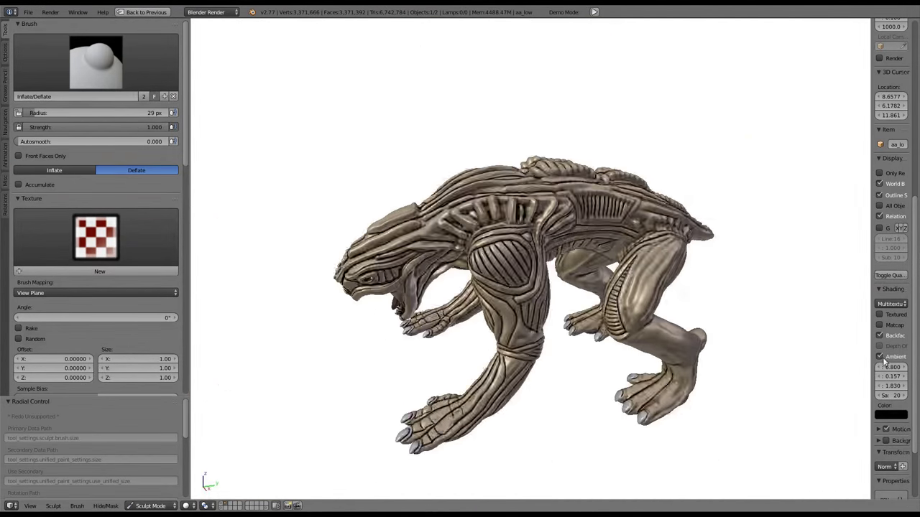
middle_drag(594, 263, 569, 219)
scroll(569, 219, up, 5)
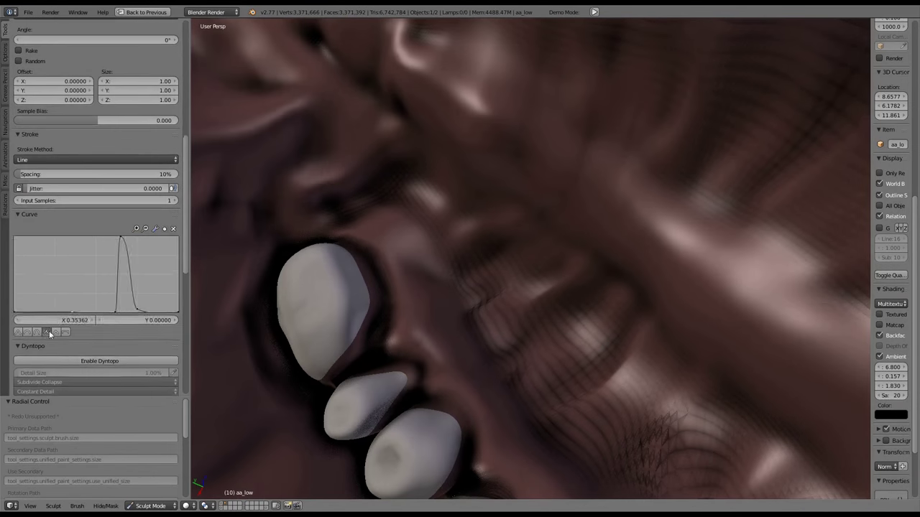
middle_drag(521, 357, 549, 258)
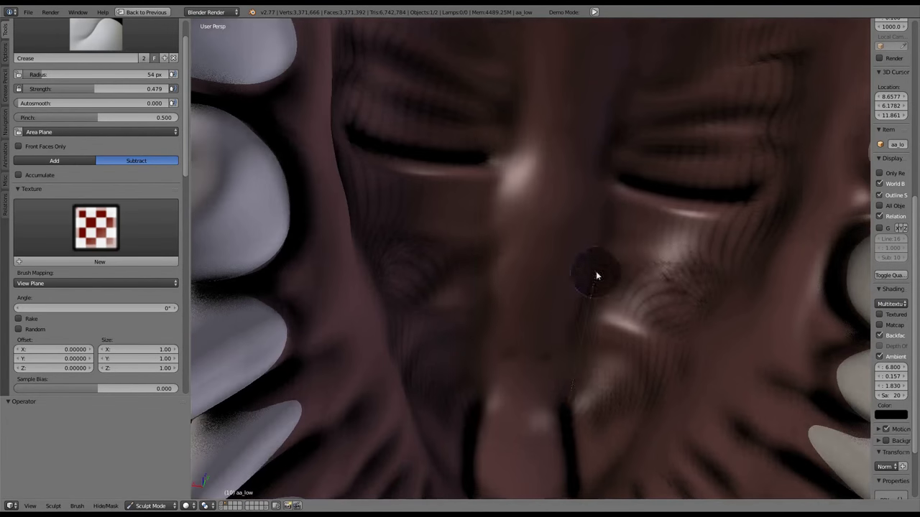
middle_drag(595, 275, 571, 355)
middle_drag(587, 308, 542, 153)
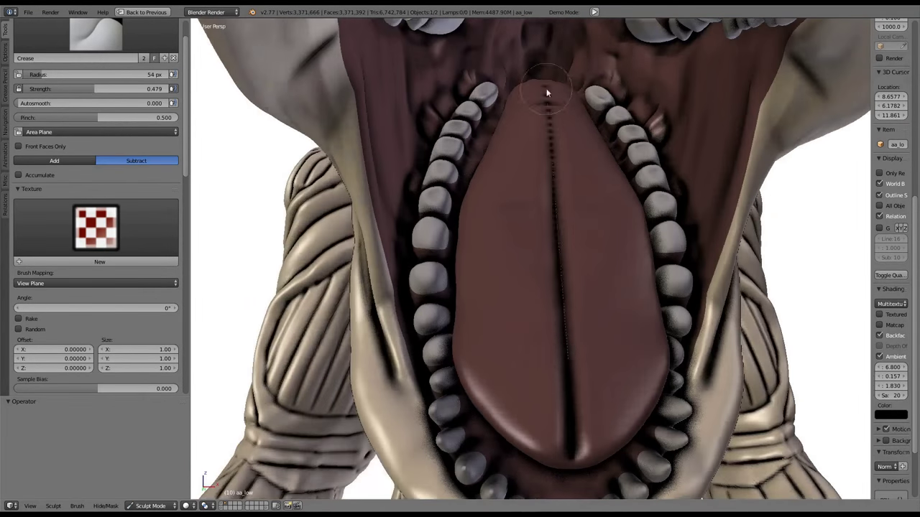
drag(546, 92, 546, 92)
scroll(515, 88, up, 2)
scroll(539, 247, down, 6)
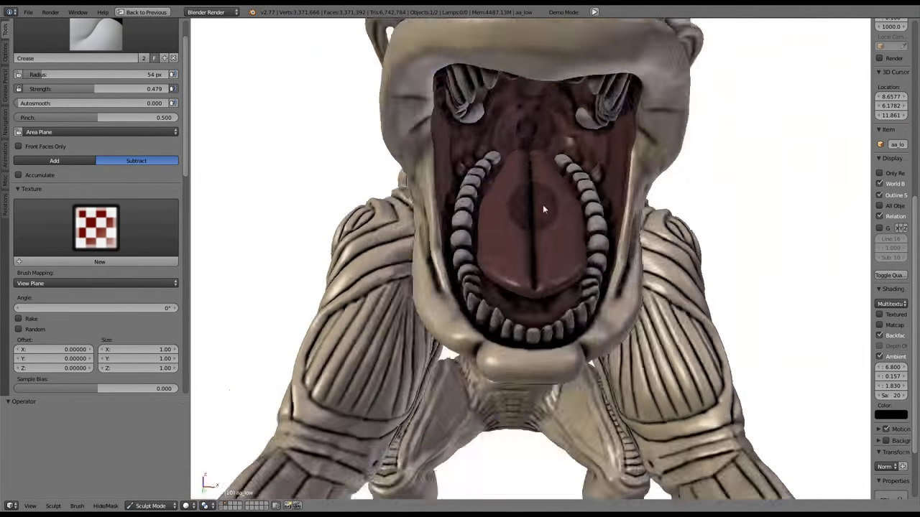
scroll(544, 210, up, 5)
Shrink the brush to 29 px and crease along the ridges inside the mouth
middle_drag(590, 240, 554, 367)
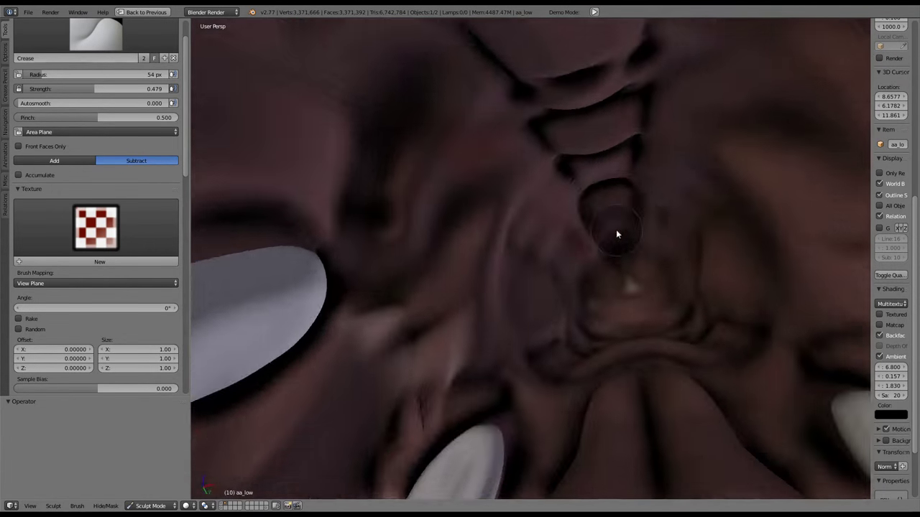
mouse_move(616, 233)
middle_down()
mouse_move(522, 165)
mouse_move(658, 286)
middle_up()
mouse_move(519, 281)
middle_down()
mouse_move(649, 353)
mouse_move(570, 287)
mouse_move(603, 220)
mouse_move(516, 251)
mouse_move(653, 250)
mouse_move(441, 266)
mouse_move(525, 215)
mouse_move(569, 216)
mouse_move(616, 257)
mouse_move(544, 307)
middle_up()
key(f)
drag(544, 308, 591, 277)
middle_drag(591, 277, 566, 198)
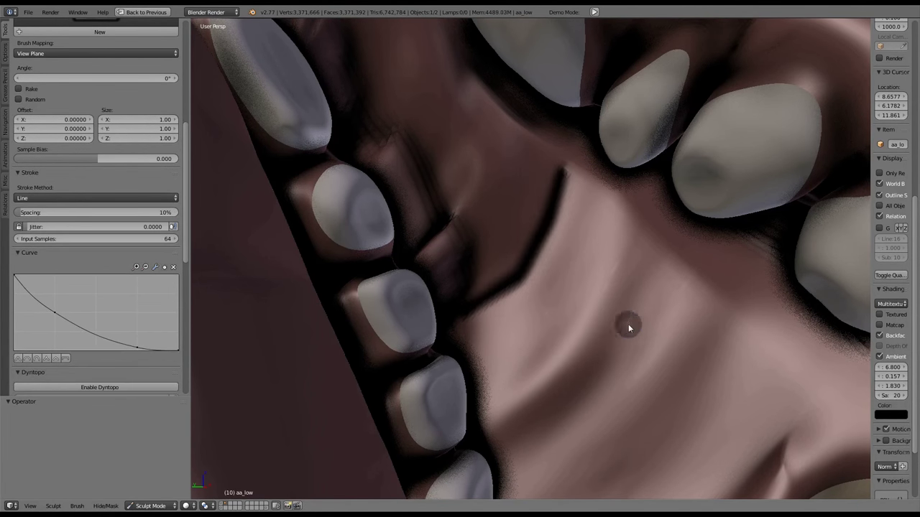
mouse_move(628, 327)
middle_down()
mouse_move(573, 329)
mouse_move(581, 353)
mouse_move(587, 240)
middle_up()
key(f)
click(524, 262)
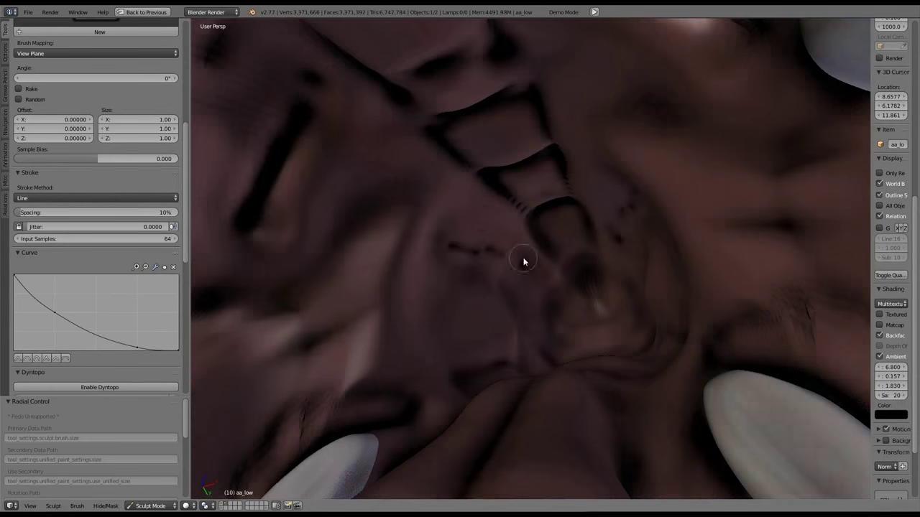
middle_drag(523, 262, 632, 195)
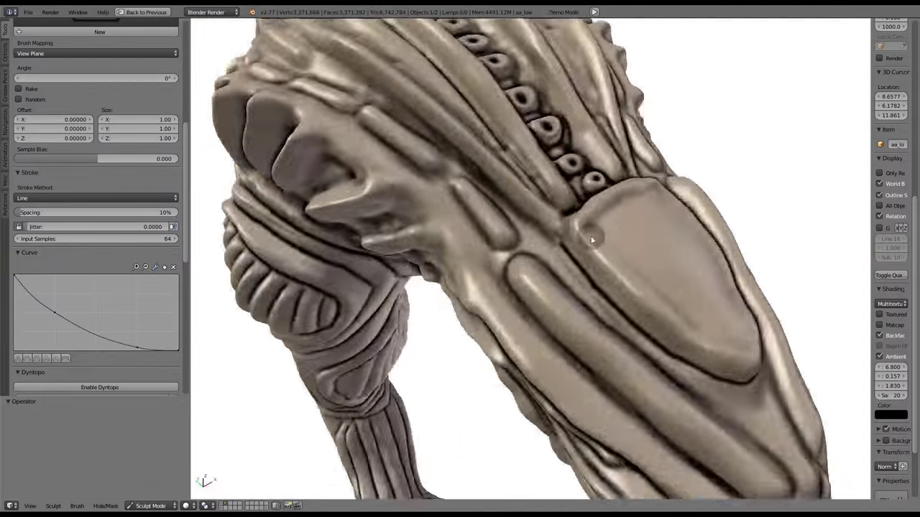
Orbit over the creature's thigh, knee and foot for close views of the leg
mouse_move(591, 236)
middle_down()
mouse_move(491, 273)
mouse_move(616, 191)
mouse_move(558, 316)
middle_up()
mouse_move(544, 286)
middle_down()
mouse_move(689, 180)
mouse_move(550, 253)
mouse_move(483, 241)
middle_up()
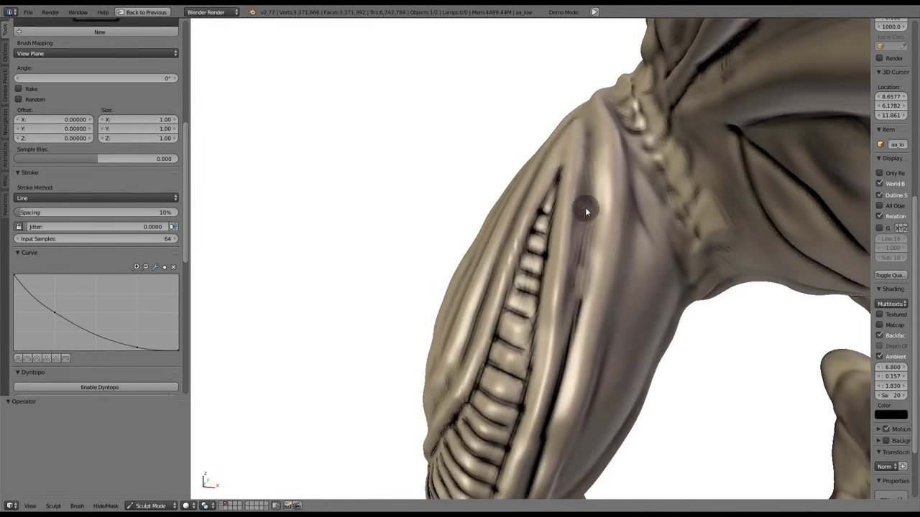
middle_drag(585, 212, 638, 285)
mouse_move(483, 178)
middle_down()
mouse_move(554, 247)
mouse_move(580, 349)
mouse_move(520, 291)
mouse_move(417, 226)
mouse_move(612, 352)
mouse_move(594, 289)
mouse_move(450, 238)
middle_up()
mouse_move(467, 189)
middle_down()
mouse_move(678, 333)
mouse_move(492, 233)
mouse_move(450, 201)
mouse_move(696, 322)
mouse_move(626, 286)
mouse_move(595, 241)
middle_up()
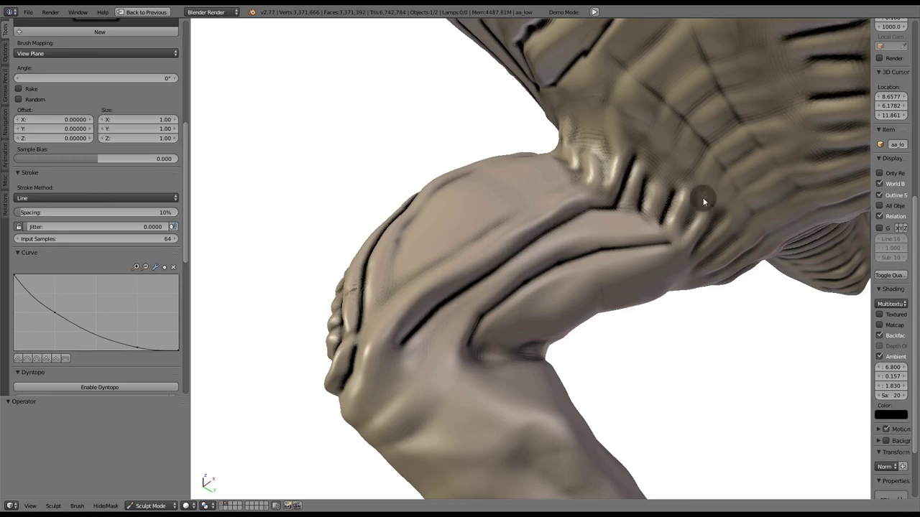
mouse_move(415, 336)
middle_down()
mouse_move(593, 220)
mouse_move(578, 191)
mouse_move(589, 273)
mouse_move(553, 254)
mouse_move(587, 244)
mouse_move(578, 257)
mouse_move(584, 293)
mouse_move(327, 133)
mouse_move(522, 312)
mouse_move(538, 289)
mouse_move(524, 289)
mouse_move(462, 203)
middle_up()
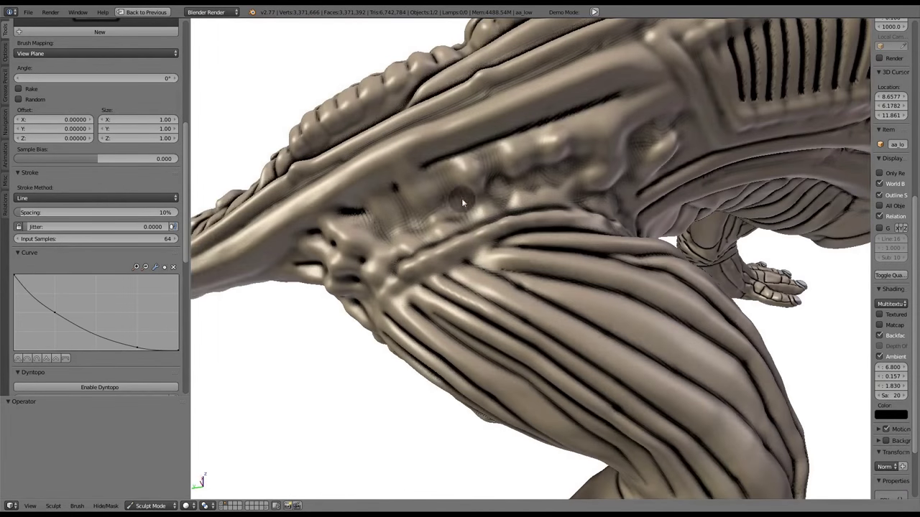
Set the sculpt brush Stroke Method to Line
middle_drag(538, 179, 431, 363)
key(e)
click(431, 424)
Apply Crease strokes along the arm, knee and lower leg
mouse_move(431, 424)
middle_down()
mouse_move(587, 206)
mouse_move(527, 336)
mouse_move(494, 272)
mouse_move(554, 314)
mouse_move(427, 321)
mouse_move(495, 243)
mouse_move(596, 152)
mouse_move(538, 95)
mouse_move(468, 181)
mouse_move(436, 187)
mouse_move(441, 116)
middle_up()
mouse_move(570, 112)
middle_down()
mouse_move(499, 275)
mouse_move(498, 263)
mouse_move(558, 335)
mouse_move(397, 130)
mouse_move(457, 301)
mouse_move(548, 342)
mouse_move(538, 286)
mouse_move(586, 352)
middle_up()
middle_drag(549, 269, 553, 253)
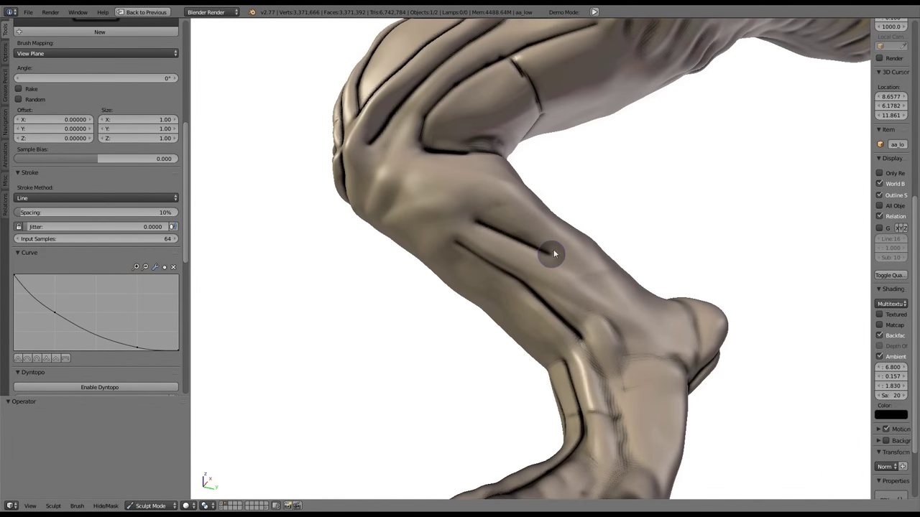
mouse_move(600, 290)
middle_down()
mouse_move(463, 253)
mouse_move(496, 269)
mouse_move(535, 223)
mouse_move(527, 246)
mouse_move(487, 160)
mouse_move(347, 141)
mouse_move(489, 172)
mouse_move(573, 134)
mouse_move(552, 197)
mouse_move(349, 209)
mouse_move(578, 208)
mouse_move(748, 373)
mouse_move(638, 298)
middle_up()
middle_drag(424, 323, 483, 202)
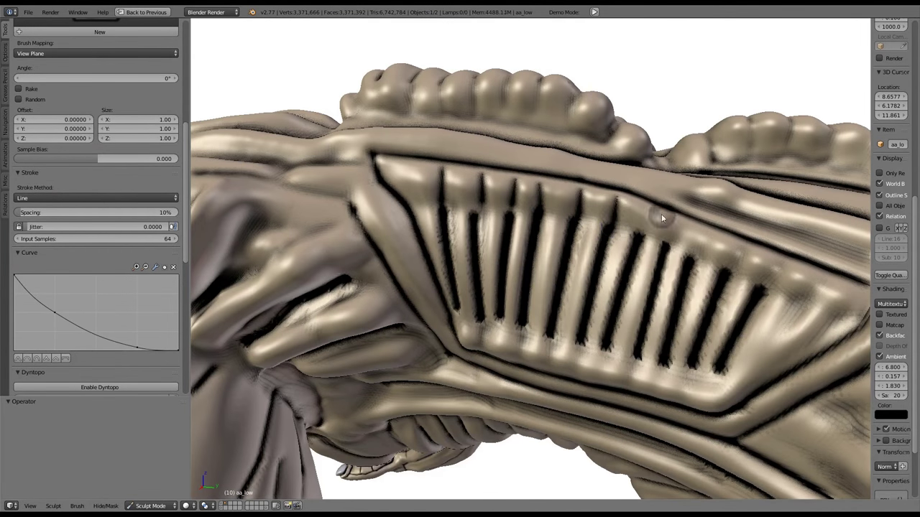
Crease the ribbed underside, neck and ringed bumps on the back
middle_drag(812, 301, 487, 218)
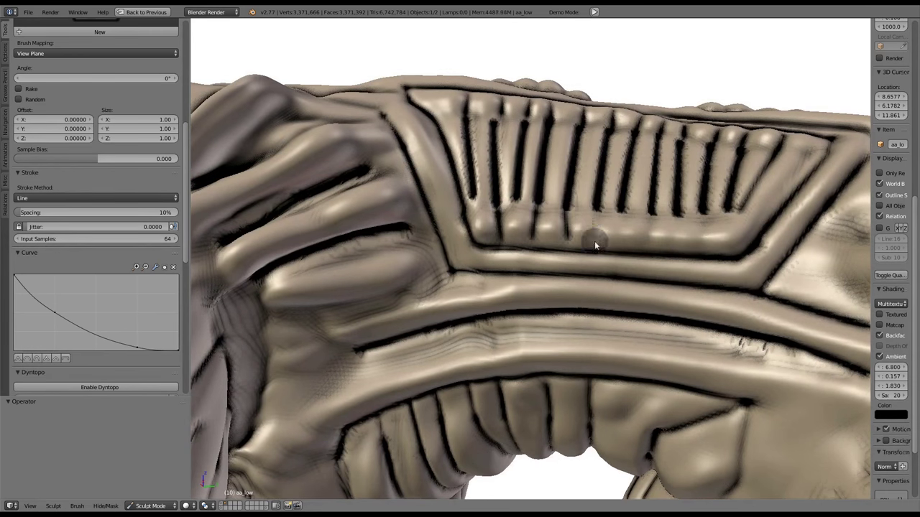
mouse_move(707, 295)
middle_down()
mouse_move(558, 207)
mouse_move(553, 184)
mouse_move(499, 308)
mouse_move(571, 170)
mouse_move(359, 243)
mouse_move(546, 271)
middle_up()
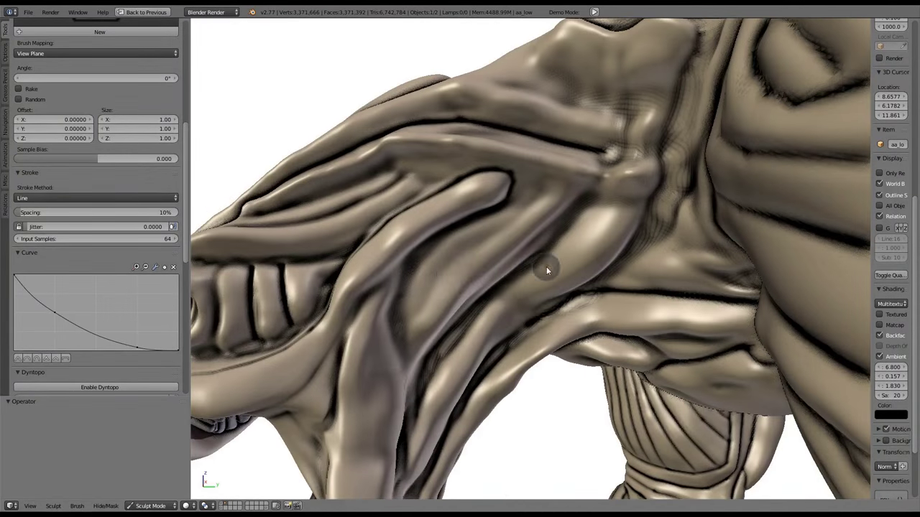
mouse_move(636, 170)
middle_down()
mouse_move(448, 269)
mouse_move(534, 273)
mouse_move(620, 251)
middle_up()
middle_drag(505, 332, 457, 295)
middle_drag(803, 233, 674, 264)
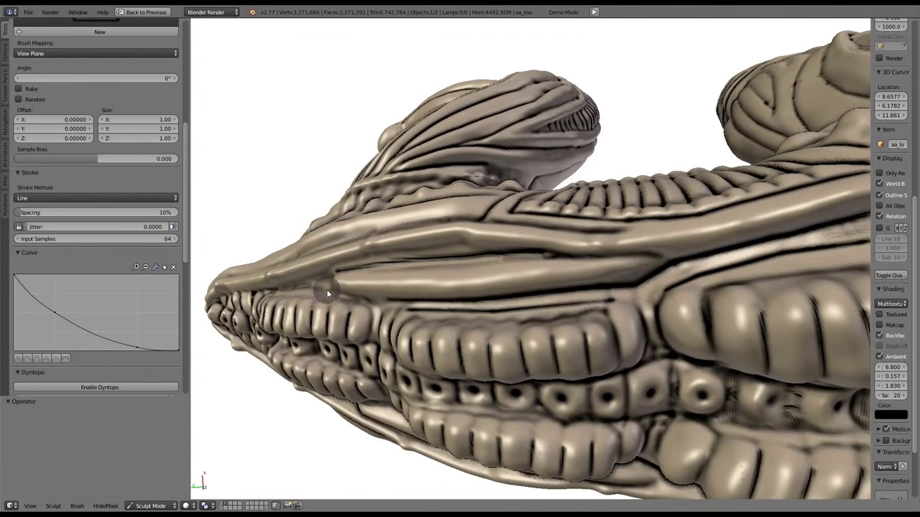
Crease the ribbed flank and the top of the ribbed back
mouse_move(326, 293)
middle_down()
mouse_move(519, 237)
mouse_move(645, 323)
mouse_move(550, 257)
mouse_move(594, 288)
mouse_move(351, 269)
mouse_move(701, 261)
mouse_move(615, 303)
mouse_move(580, 207)
mouse_move(620, 263)
mouse_move(643, 237)
middle_up()
middle_drag(495, 207, 494, 332)
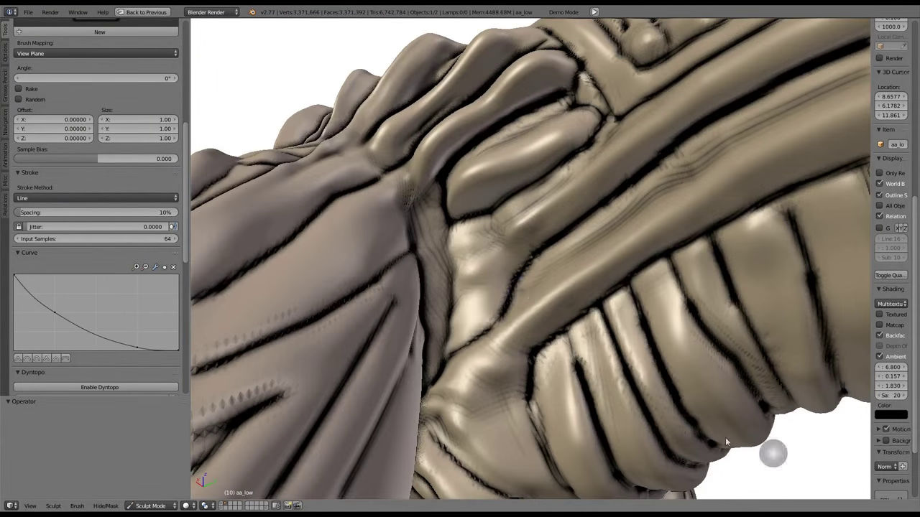
mouse_move(726, 442)
middle_down()
mouse_move(567, 401)
mouse_move(601, 264)
middle_up()
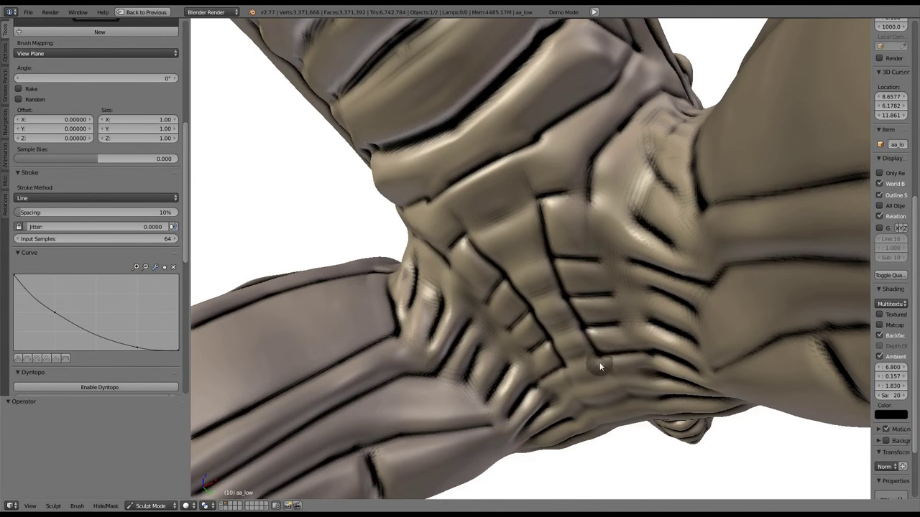
mouse_move(576, 193)
middle_down()
mouse_move(606, 173)
mouse_move(546, 216)
mouse_move(594, 277)
mouse_move(489, 252)
mouse_move(335, 394)
mouse_move(630, 247)
mouse_move(437, 306)
mouse_move(501, 367)
mouse_move(524, 256)
mouse_move(498, 329)
mouse_move(465, 246)
mouse_move(510, 266)
mouse_move(498, 201)
mouse_move(529, 281)
mouse_move(616, 302)
mouse_move(470, 291)
mouse_move(616, 308)
mouse_move(745, 246)
mouse_move(486, 285)
mouse_move(598, 376)
mouse_move(618, 319)
mouse_move(592, 242)
mouse_move(487, 342)
mouse_move(489, 325)
mouse_move(465, 357)
mouse_move(510, 280)
middle_up()
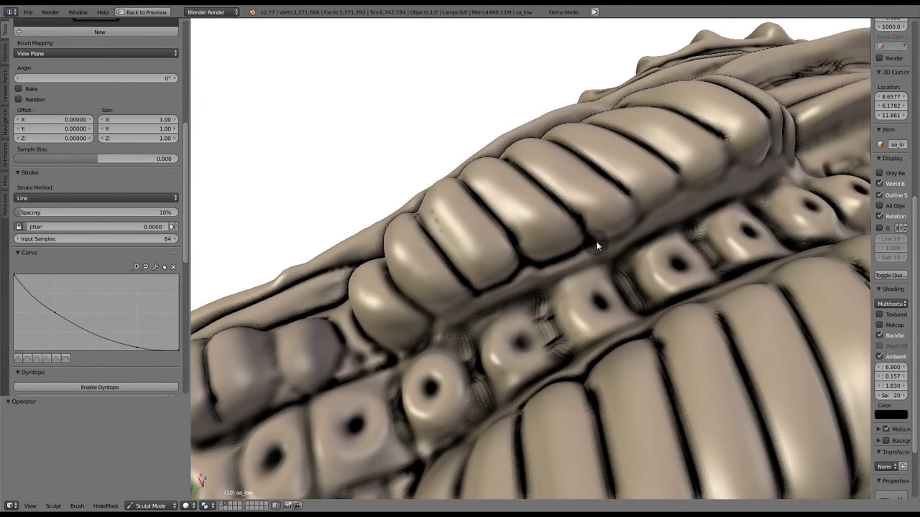
mouse_move(596, 245)
middle_down()
mouse_move(532, 260)
mouse_move(517, 277)
middle_up()
mouse_move(581, 221)
middle_down()
mouse_move(579, 322)
mouse_move(529, 309)
mouse_move(529, 222)
mouse_move(548, 224)
mouse_move(528, 220)
mouse_move(503, 234)
mouse_move(550, 218)
mouse_move(548, 279)
mouse_move(534, 232)
mouse_move(575, 259)
mouse_move(612, 304)
mouse_move(562, 318)
mouse_move(573, 265)
mouse_move(624, 259)
middle_up()
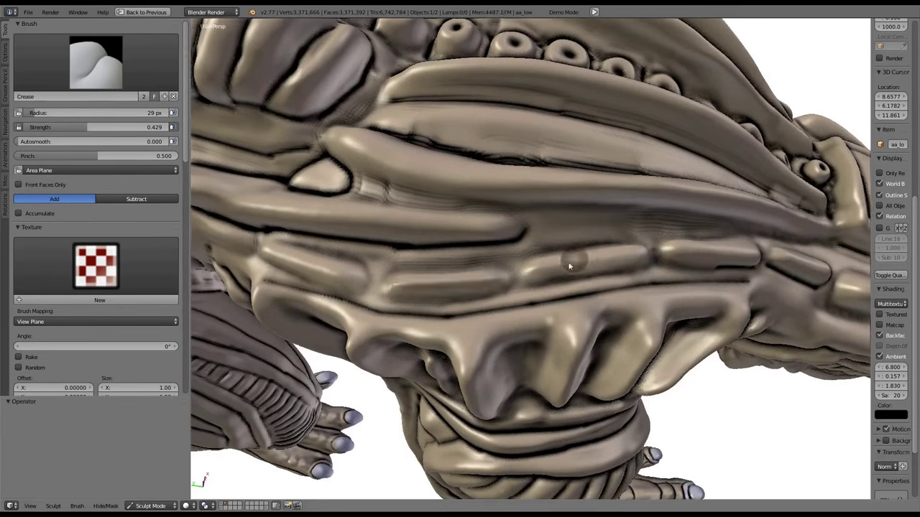
Use the Subtract Crease brush on the snout, ribbed body, leg and foot
mouse_move(568, 267)
middle_down()
mouse_move(523, 224)
mouse_move(544, 302)
mouse_move(335, 270)
middle_up()
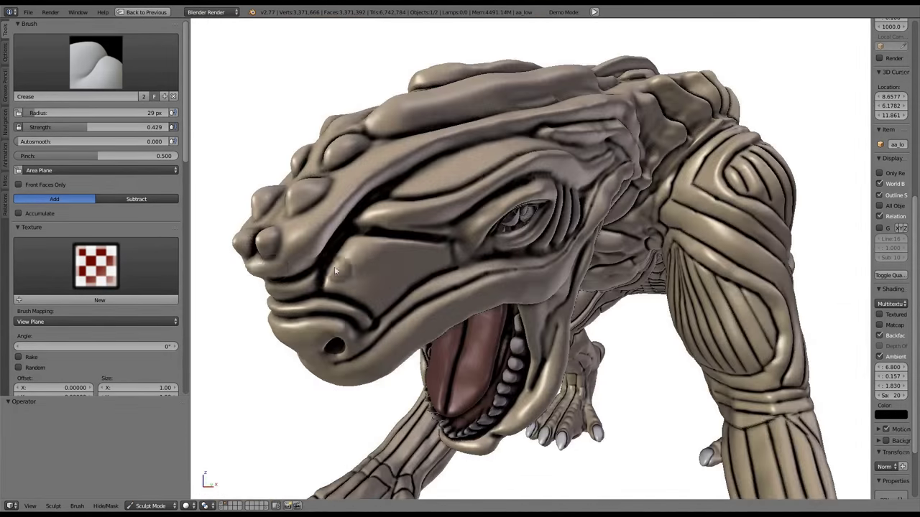
middle_drag(387, 165, 360, 170)
middle_drag(604, 109, 635, 247)
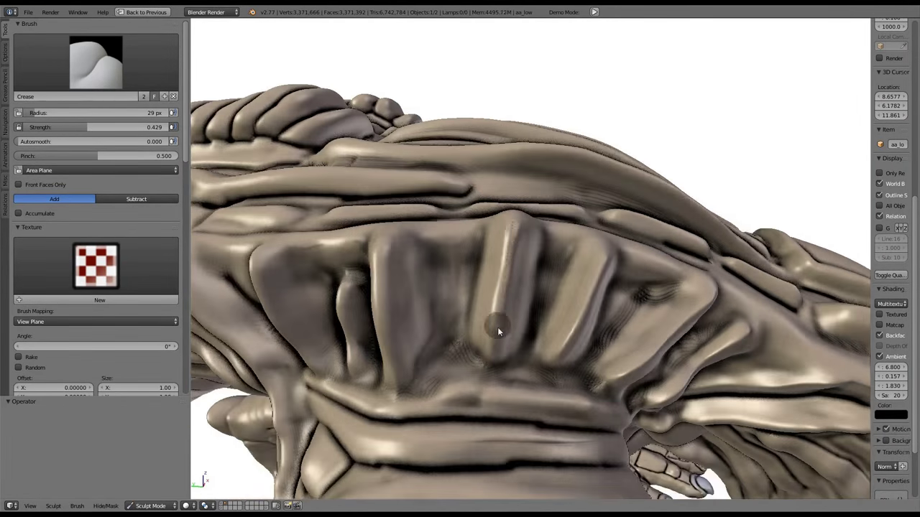
mouse_move(497, 327)
middle_down()
mouse_move(492, 302)
mouse_move(573, 261)
mouse_move(408, 228)
middle_up()
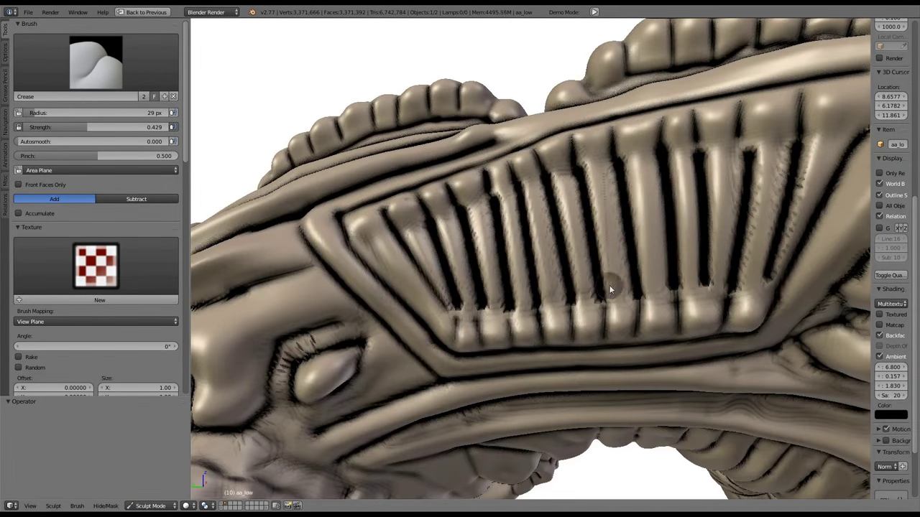
mouse_move(730, 162)
middle_down()
mouse_move(630, 213)
mouse_move(653, 243)
mouse_move(506, 245)
mouse_move(469, 271)
mouse_move(699, 355)
middle_up()
scroll(357, 229, down, 6)
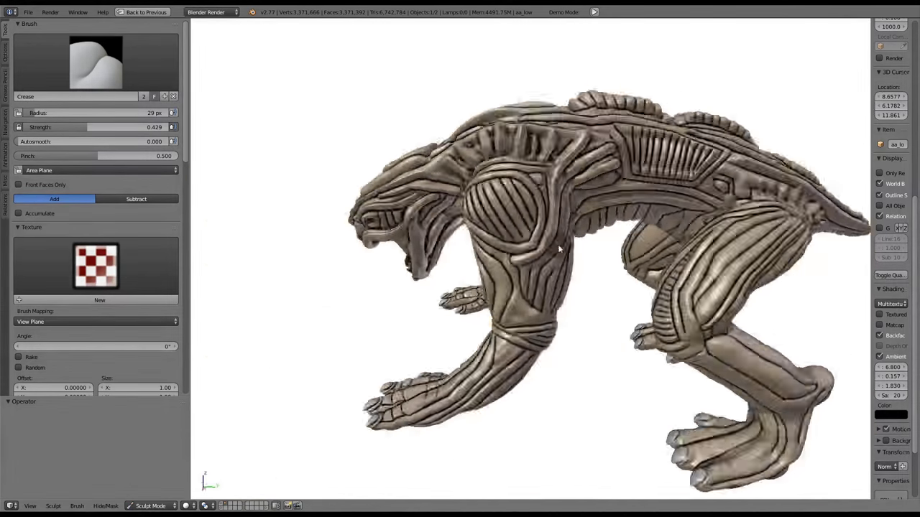
scroll(558, 244, up, 8)
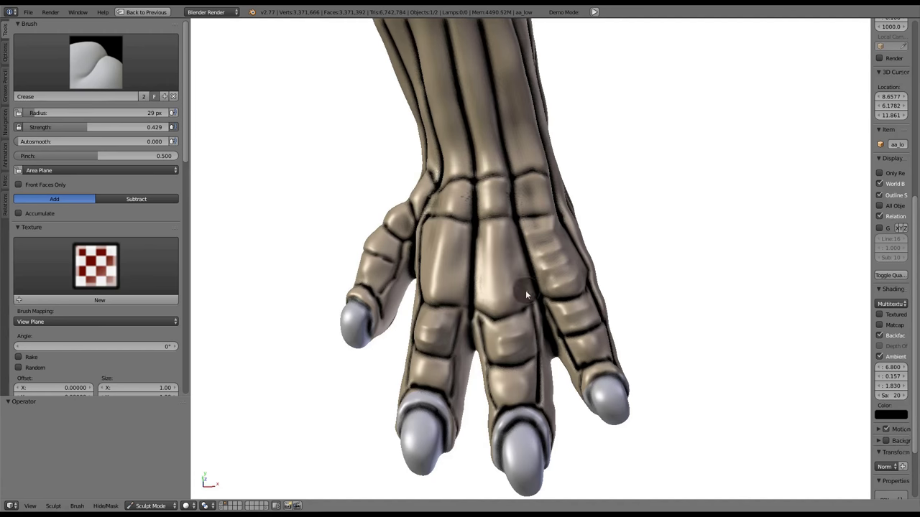
mouse_move(471, 346)
middle_down()
mouse_move(581, 335)
mouse_move(573, 253)
mouse_move(530, 318)
mouse_move(493, 322)
mouse_move(589, 286)
mouse_move(643, 327)
mouse_move(492, 216)
mouse_move(457, 244)
mouse_move(536, 284)
middle_up()
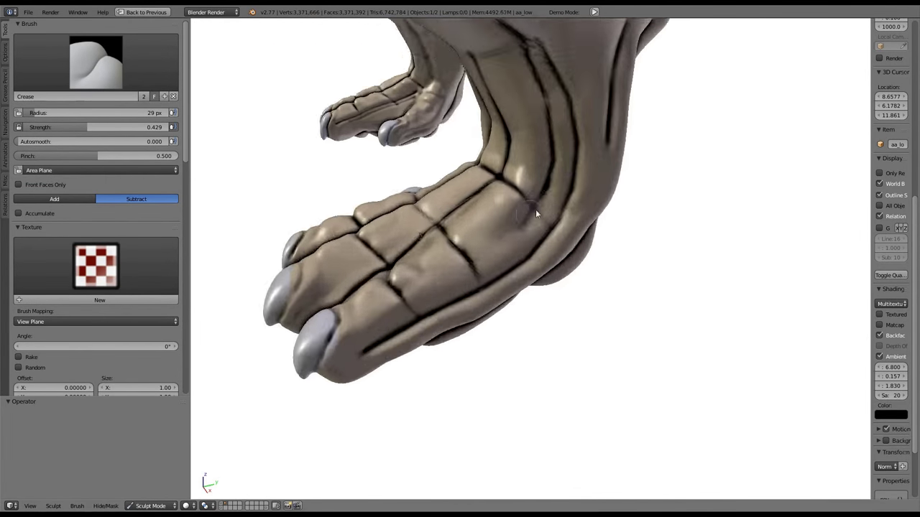
Carve crease grooves over the top, sides and front of the foot's toes
middle_drag(535, 212, 464, 223)
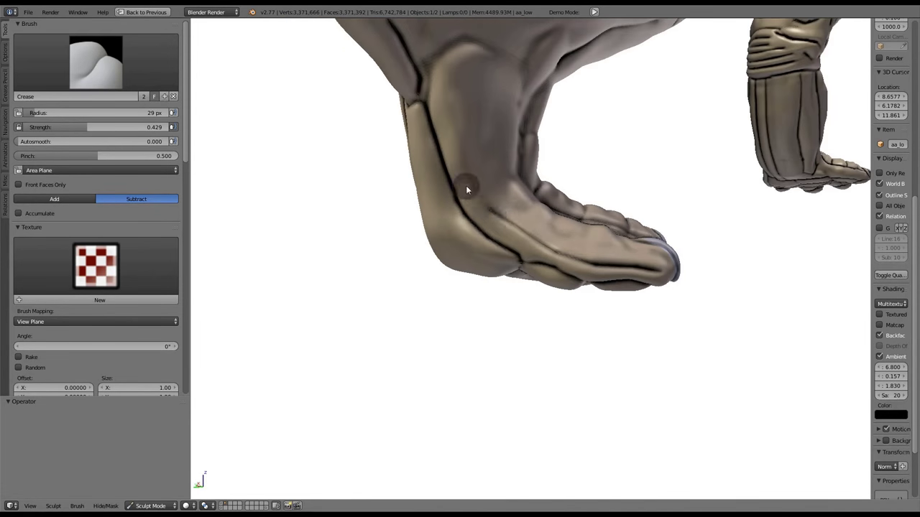
mouse_move(555, 216)
middle_down()
mouse_move(556, 206)
mouse_move(568, 312)
mouse_move(435, 209)
mouse_move(544, 293)
mouse_move(476, 299)
mouse_move(580, 324)
mouse_move(504, 269)
mouse_move(503, 301)
mouse_move(596, 266)
middle_up()
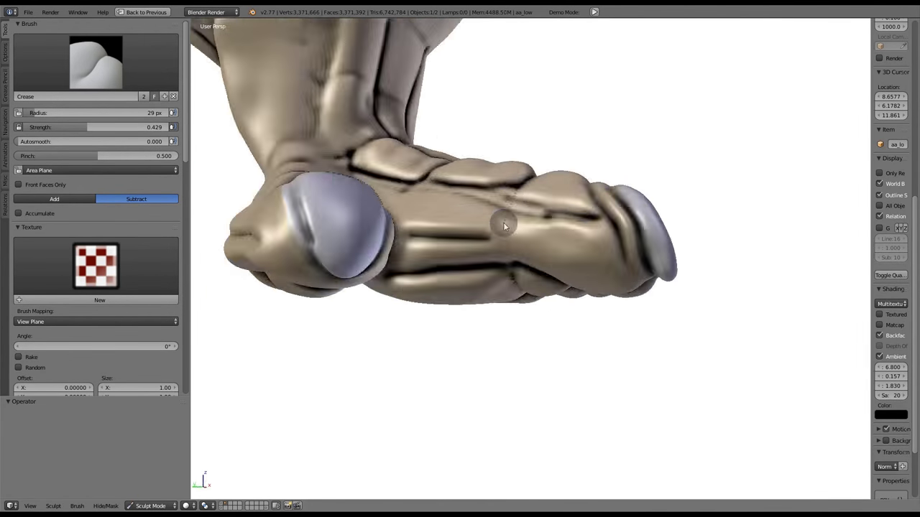
mouse_move(504, 228)
middle_down()
mouse_move(349, 140)
mouse_move(640, 189)
mouse_move(596, 269)
mouse_move(464, 293)
middle_up()
mouse_move(480, 363)
middle_down()
mouse_move(491, 231)
mouse_move(519, 204)
mouse_move(615, 309)
mouse_move(663, 306)
mouse_move(523, 366)
mouse_move(421, 304)
mouse_move(599, 307)
mouse_move(452, 281)
mouse_move(468, 216)
mouse_move(307, 278)
mouse_move(637, 282)
mouse_move(538, 197)
mouse_move(590, 211)
mouse_move(633, 208)
mouse_move(675, 173)
mouse_move(720, 156)
middle_up()
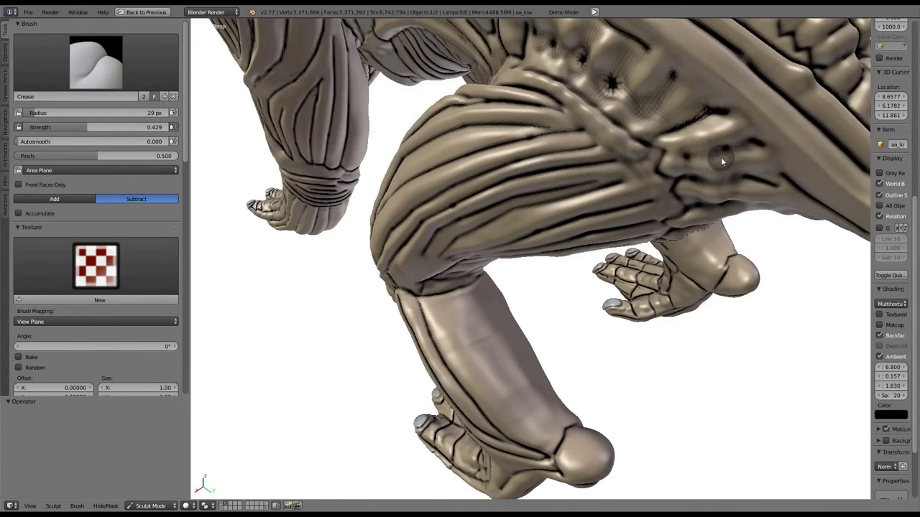
Carve grooves along the neck, torso underside and lower legs, then set Crease to Add
mouse_move(773, 171)
middle_down()
mouse_move(815, 166)
mouse_move(612, 255)
mouse_move(486, 147)
middle_up()
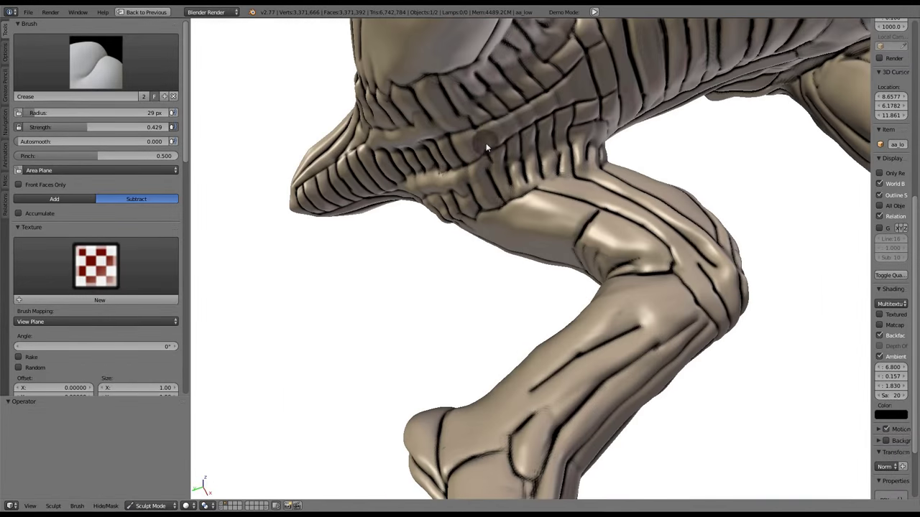
mouse_move(540, 123)
middle_down()
mouse_move(517, 286)
mouse_move(595, 167)
mouse_move(500, 248)
mouse_move(613, 213)
mouse_move(503, 266)
mouse_move(493, 289)
mouse_move(518, 261)
mouse_move(546, 285)
mouse_move(466, 299)
mouse_move(527, 188)
mouse_move(519, 210)
mouse_move(615, 171)
mouse_move(639, 195)
mouse_move(549, 260)
mouse_move(708, 283)
mouse_move(523, 260)
middle_up()
mouse_move(558, 312)
middle_down()
mouse_move(525, 285)
mouse_move(501, 222)
mouse_move(500, 364)
mouse_move(524, 269)
mouse_move(584, 251)
mouse_move(718, 136)
mouse_move(452, 269)
mouse_move(586, 237)
middle_up()
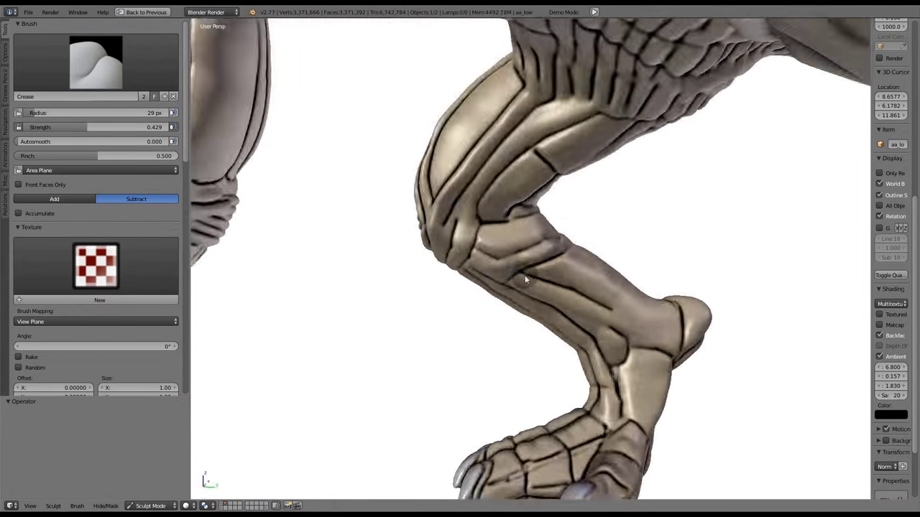
middle_drag(526, 280, 521, 222)
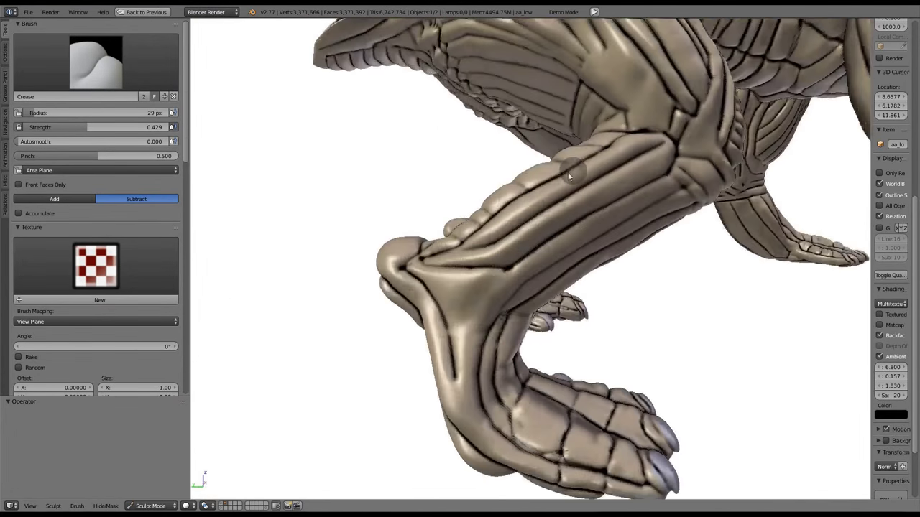
mouse_move(568, 176)
middle_down()
mouse_move(559, 175)
mouse_move(474, 309)
mouse_move(539, 216)
mouse_move(532, 184)
mouse_move(572, 199)
mouse_move(597, 235)
mouse_move(631, 103)
mouse_move(497, 197)
mouse_move(712, 202)
mouse_move(657, 189)
mouse_move(533, 213)
mouse_move(550, 308)
mouse_move(560, 288)
mouse_move(601, 285)
middle_up()
mouse_move(668, 246)
middle_down()
mouse_move(600, 302)
mouse_move(586, 205)
mouse_move(682, 230)
middle_up()
mouse_move(575, 183)
middle_down()
mouse_move(546, 331)
mouse_move(524, 302)
mouse_move(597, 278)
mouse_move(667, 81)
middle_up()
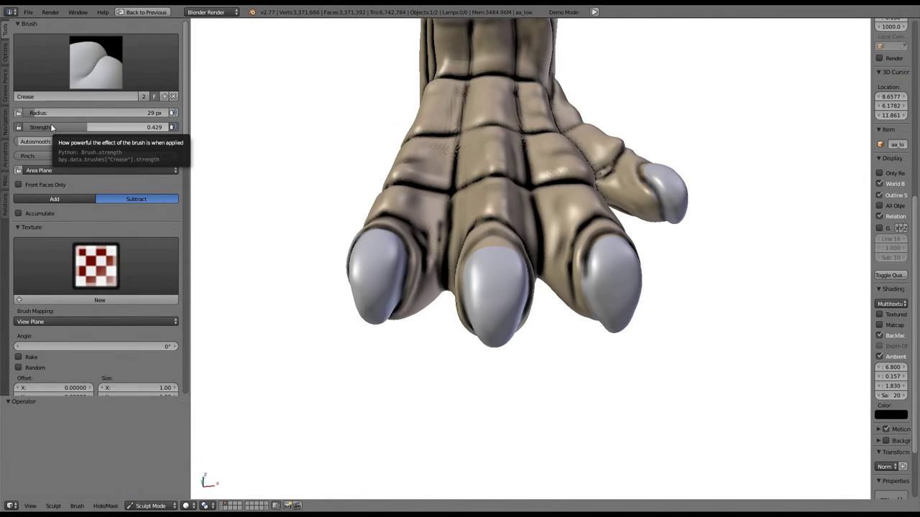
click(68, 199)
Sculpt raised crease detail on the clawed hand and fingers in Add mode
scroll(562, 295, up, 2)
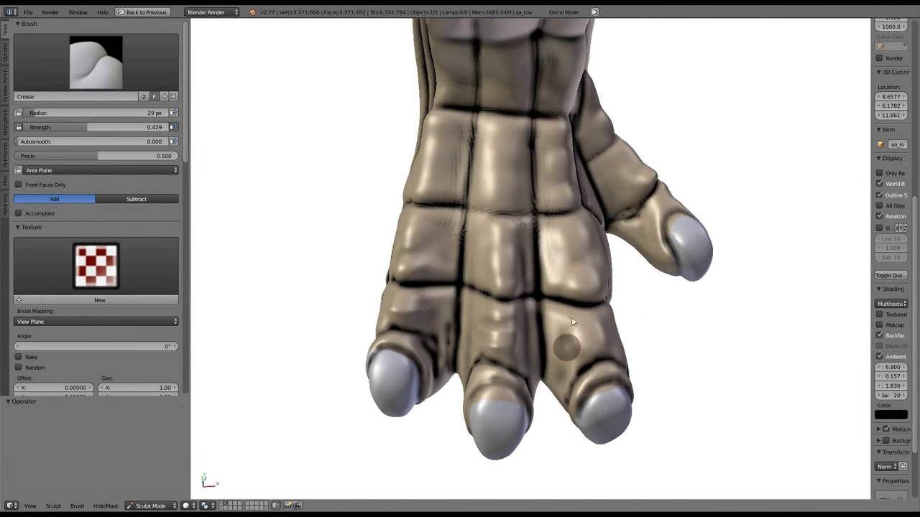
middle_drag(623, 340, 568, 304)
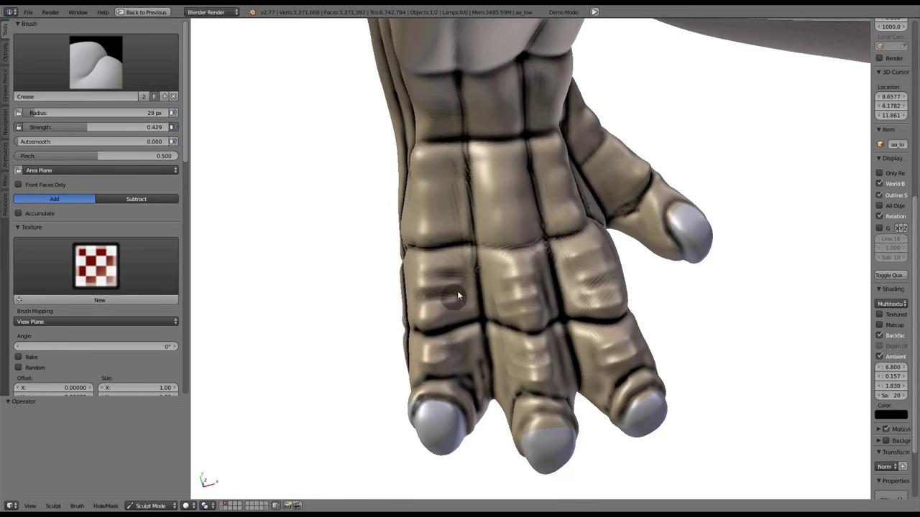
mouse_move(573, 220)
middle_down()
mouse_move(555, 214)
mouse_move(556, 185)
mouse_move(565, 219)
mouse_move(544, 226)
mouse_move(635, 281)
mouse_move(590, 155)
mouse_move(544, 258)
mouse_move(505, 242)
mouse_move(548, 303)
middle_up()
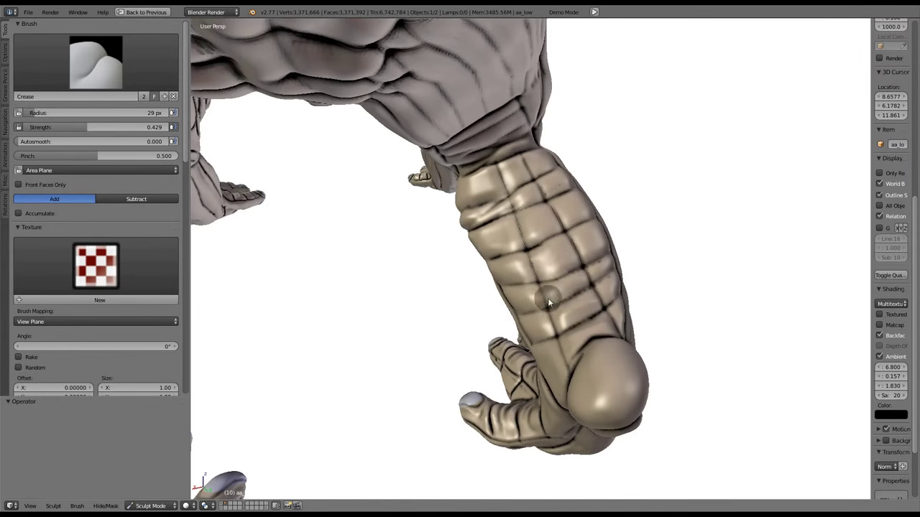
mouse_move(514, 245)
middle_down()
mouse_move(616, 218)
mouse_move(562, 254)
mouse_move(588, 163)
mouse_move(541, 187)
mouse_move(533, 332)
mouse_move(569, 185)
mouse_move(457, 167)
middle_up()
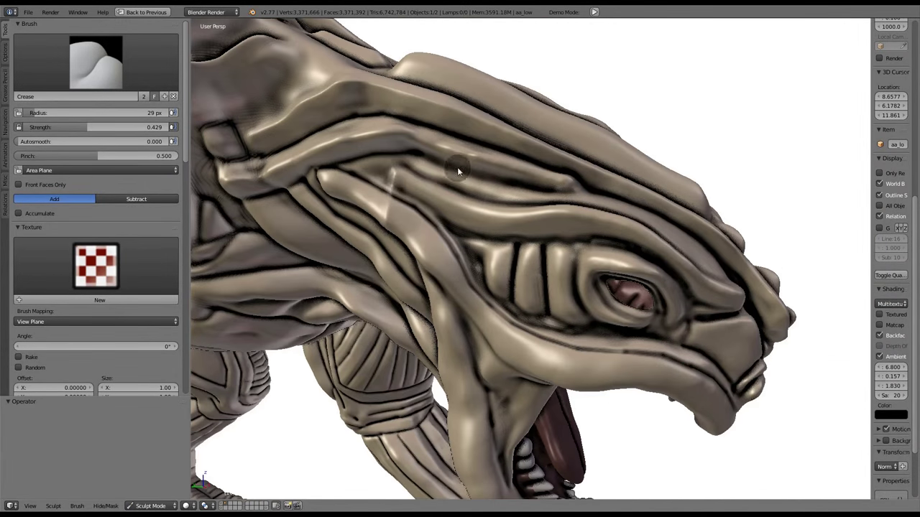
mouse_move(464, 207)
middle_down()
mouse_move(623, 236)
mouse_move(618, 287)
mouse_move(498, 203)
mouse_move(576, 247)
mouse_move(519, 329)
mouse_move(494, 341)
mouse_move(641, 214)
mouse_move(588, 311)
mouse_move(572, 209)
mouse_move(677, 304)
mouse_move(587, 240)
mouse_move(569, 162)
mouse_move(604, 251)
mouse_move(644, 155)
mouse_move(510, 323)
mouse_move(587, 220)
mouse_move(618, 200)
mouse_move(623, 214)
mouse_move(585, 240)
mouse_move(556, 358)
mouse_move(509, 366)
mouse_move(538, 323)
mouse_move(416, 259)
mouse_move(607, 361)
mouse_move(584, 243)
mouse_move(542, 288)
middle_up()
Hold Ctrl to carve crease lines along the head and up the forearm
key(ctrl)
mouse_move(561, 347)
middle_down()
mouse_move(525, 302)
mouse_move(636, 265)
mouse_move(621, 335)
mouse_move(594, 287)
mouse_move(631, 249)
mouse_move(491, 242)
mouse_move(456, 362)
mouse_move(497, 366)
mouse_move(588, 258)
mouse_move(541, 344)
middle_up()
mouse_move(567, 271)
middle_down()
mouse_move(502, 281)
mouse_move(518, 371)
middle_up()
drag(517, 372, 530, 117)
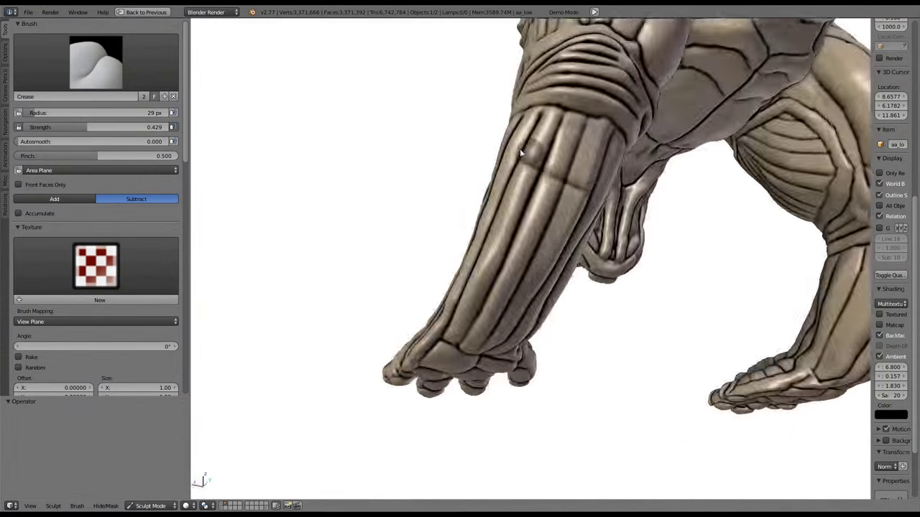
mouse_move(548, 301)
middle_down()
mouse_move(464, 278)
mouse_move(537, 224)
middle_up()
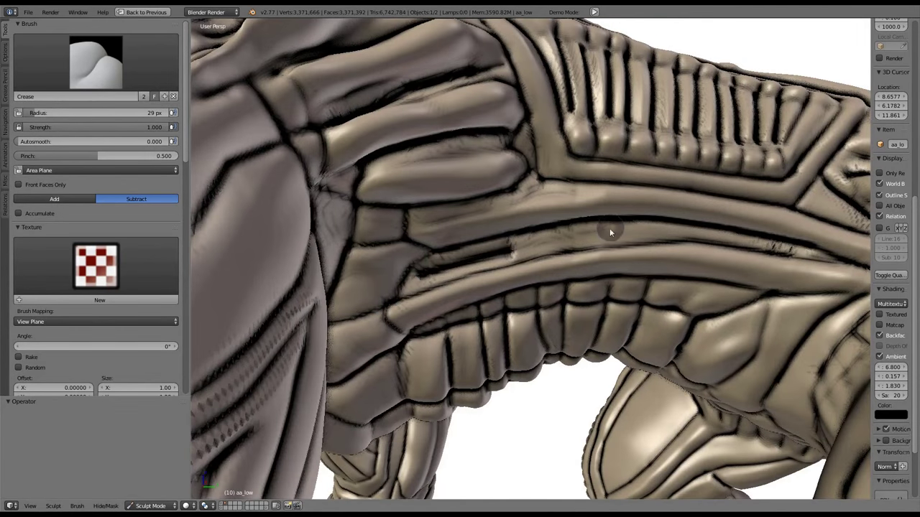
Shrink the crease brush to 26 px radius and 0.542 strength
mouse_move(609, 231)
middle_down()
mouse_move(463, 371)
mouse_move(517, 352)
mouse_move(577, 318)
mouse_move(435, 312)
mouse_move(407, 422)
mouse_move(610, 323)
middle_up()
key(shift+f)
key(f)
Crease the snout, the chest underside and the area around the open mouth
mouse_move(456, 328)
middle_down()
mouse_move(529, 261)
mouse_move(517, 258)
mouse_move(558, 243)
mouse_move(578, 189)
mouse_move(503, 215)
mouse_move(470, 208)
mouse_move(535, 259)
mouse_move(716, 286)
mouse_move(460, 302)
mouse_move(494, 212)
middle_up()
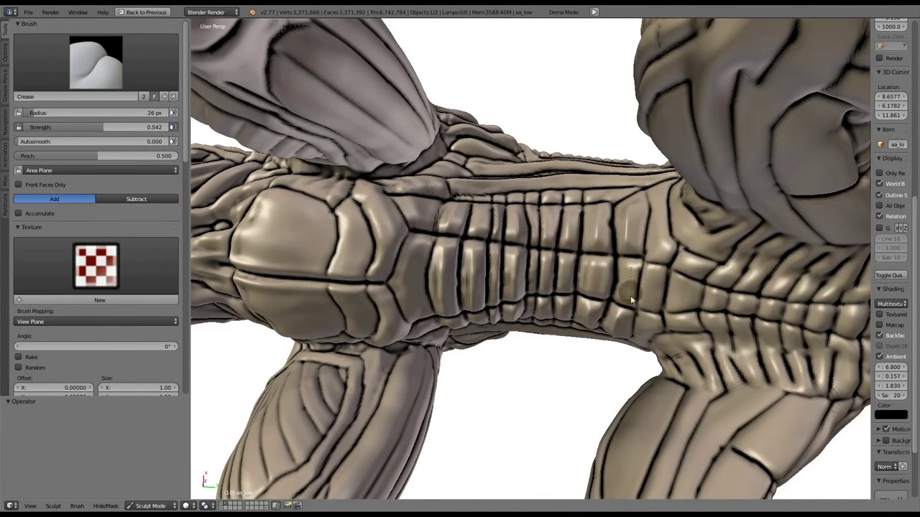
mouse_move(630, 300)
middle_down()
mouse_move(380, 371)
mouse_move(583, 111)
mouse_move(632, 216)
mouse_move(665, 245)
mouse_move(485, 279)
mouse_move(425, 141)
mouse_move(466, 233)
mouse_move(402, 215)
middle_up()
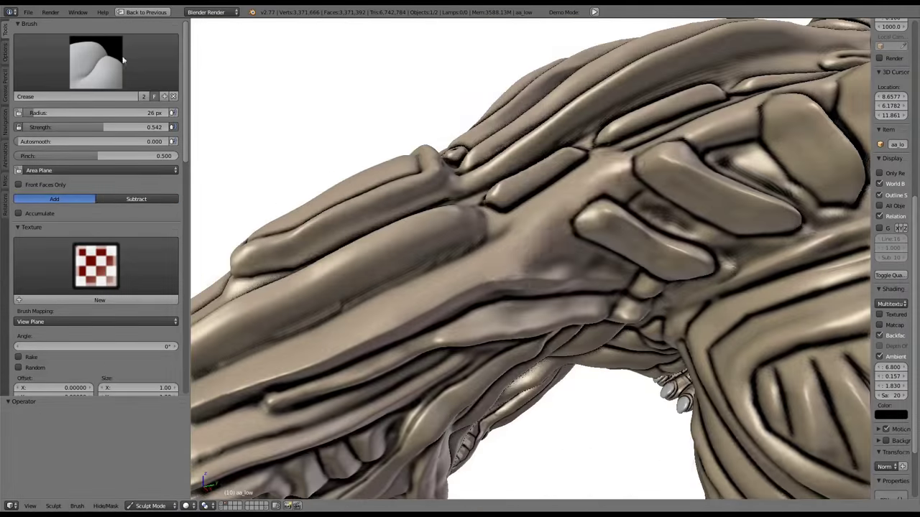
scroll(607, 154, down, 3)
mouse_move(607, 154)
middle_down()
mouse_move(548, 306)
mouse_move(433, 336)
mouse_move(681, 211)
mouse_move(618, 172)
mouse_move(557, 111)
mouse_move(519, 256)
mouse_move(612, 270)
mouse_move(524, 242)
mouse_move(417, 335)
mouse_move(593, 222)
mouse_move(595, 265)
mouse_move(506, 268)
mouse_move(649, 268)
mouse_move(612, 282)
mouse_move(441, 271)
middle_up()
drag(442, 270, 472, 272)
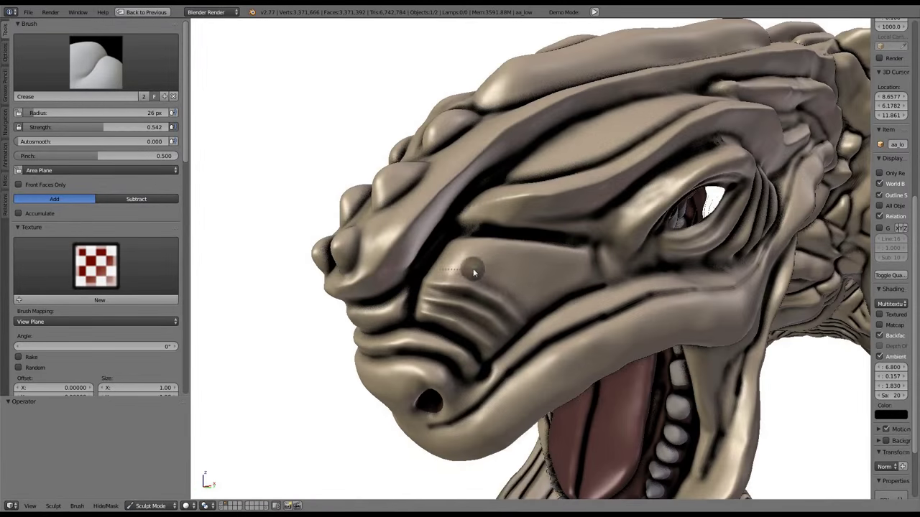
mouse_move(569, 286)
middle_down()
mouse_move(555, 287)
mouse_move(608, 298)
mouse_move(589, 303)
mouse_move(559, 268)
mouse_move(694, 164)
mouse_move(474, 176)
mouse_move(543, 239)
middle_up()
middle_drag(736, 255, 582, 171)
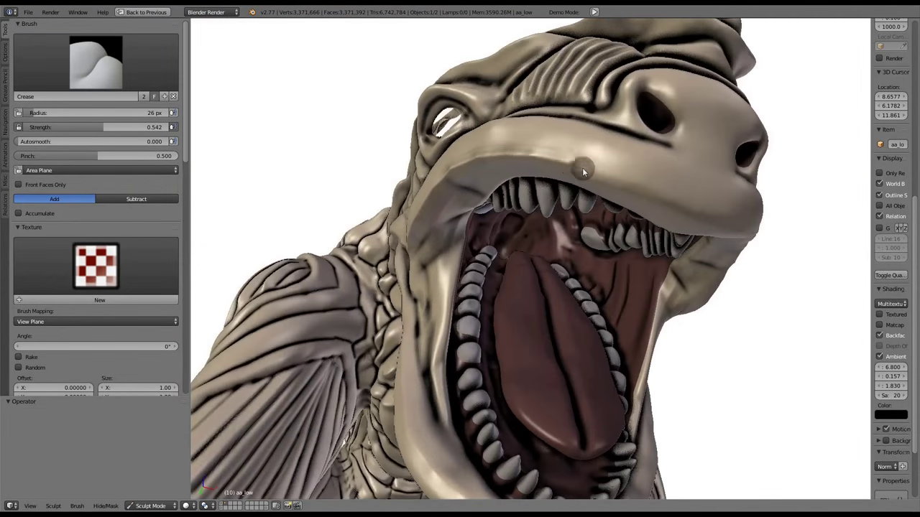
Crease the armoured chest plate, the neck and the back of the head
mouse_move(707, 191)
middle_down()
mouse_move(485, 198)
mouse_move(512, 197)
middle_up()
mouse_move(543, 328)
middle_down()
mouse_move(557, 214)
mouse_move(451, 132)
middle_up()
mouse_move(548, 304)
middle_down()
mouse_move(529, 318)
mouse_move(558, 266)
mouse_move(527, 373)
mouse_move(537, 358)
middle_up()
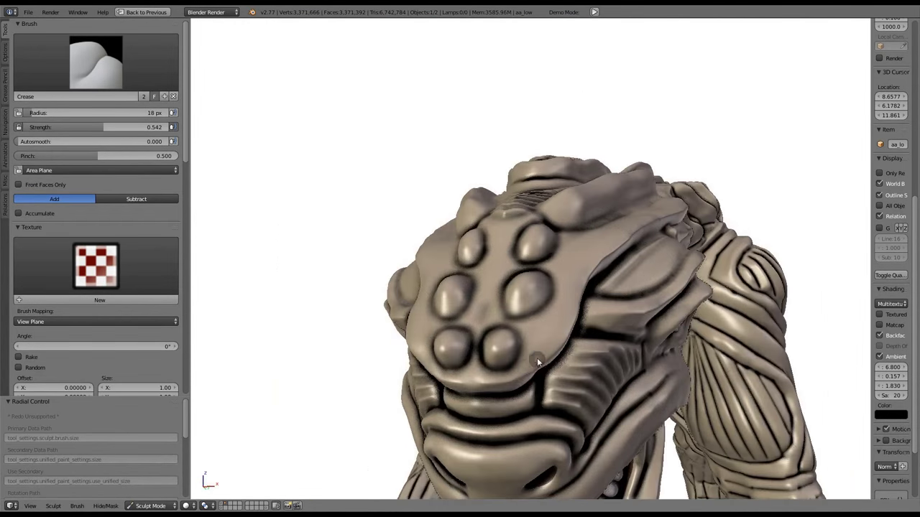
middle_drag(567, 279, 507, 368)
mouse_move(619, 286)
middle_down()
mouse_move(666, 273)
mouse_move(637, 191)
mouse_move(402, 215)
mouse_move(453, 227)
mouse_move(639, 223)
mouse_move(507, 205)
mouse_move(589, 290)
middle_up()
mouse_move(531, 290)
middle_down()
mouse_move(600, 294)
mouse_move(522, 293)
mouse_move(585, 318)
mouse_move(526, 282)
middle_up()
Add crease detail along the snout side, ribbed back and spine
mouse_move(685, 260)
middle_down()
mouse_move(577, 228)
mouse_move(595, 180)
mouse_move(550, 290)
mouse_move(494, 249)
mouse_move(488, 189)
mouse_move(608, 267)
middle_up()
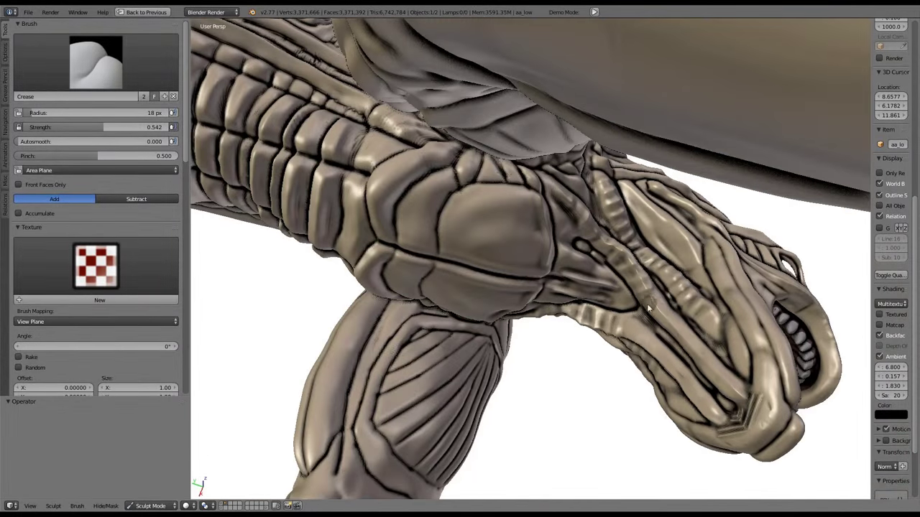
mouse_move(692, 370)
middle_down()
mouse_move(518, 298)
mouse_move(486, 218)
mouse_move(468, 210)
middle_up()
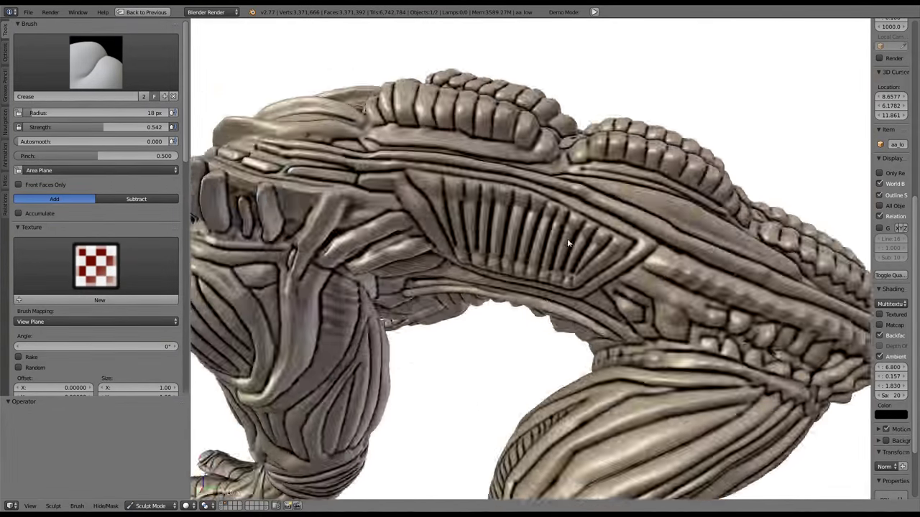
mouse_move(568, 242)
middle_down()
mouse_move(540, 230)
mouse_move(516, 241)
middle_up()
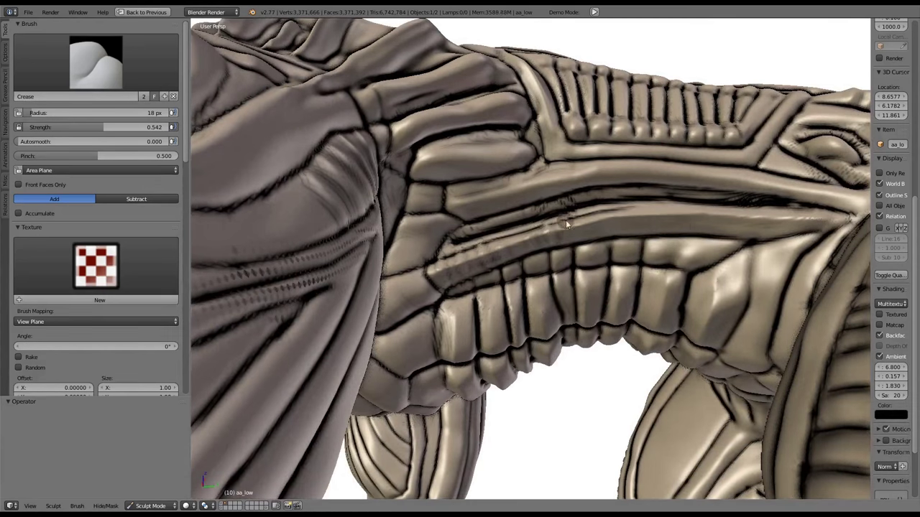
mouse_move(706, 217)
middle_down()
mouse_move(623, 199)
mouse_move(515, 288)
mouse_move(628, 271)
mouse_move(545, 345)
mouse_move(519, 273)
mouse_move(515, 289)
mouse_move(532, 263)
mouse_move(538, 273)
middle_up()
mouse_move(442, 263)
middle_down()
mouse_move(497, 296)
mouse_move(469, 301)
middle_up()
mouse_move(532, 277)
middle_down()
mouse_move(529, 253)
mouse_move(488, 318)
mouse_move(427, 240)
mouse_move(523, 309)
mouse_move(518, 181)
mouse_move(657, 183)
mouse_move(482, 246)
mouse_move(402, 237)
middle_up()
Switch to Smooth, save the sculpt via File > Save, and add a Subdivision Surface modifier
key(shift+s)
mouse_move(448, 218)
middle_down()
mouse_move(652, 206)
mouse_move(489, 249)
mouse_move(550, 159)
mouse_move(499, 351)
mouse_move(441, 287)
middle_up()
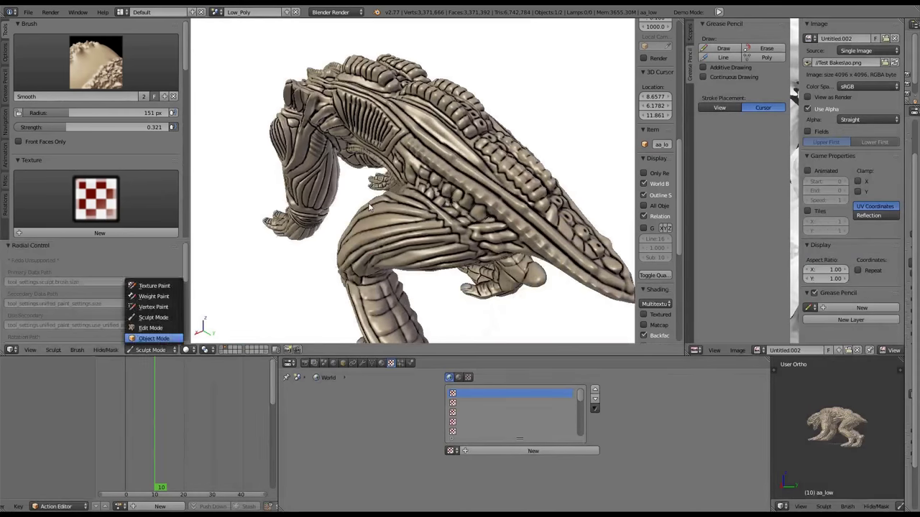
click(28, 12)
click(45, 109)
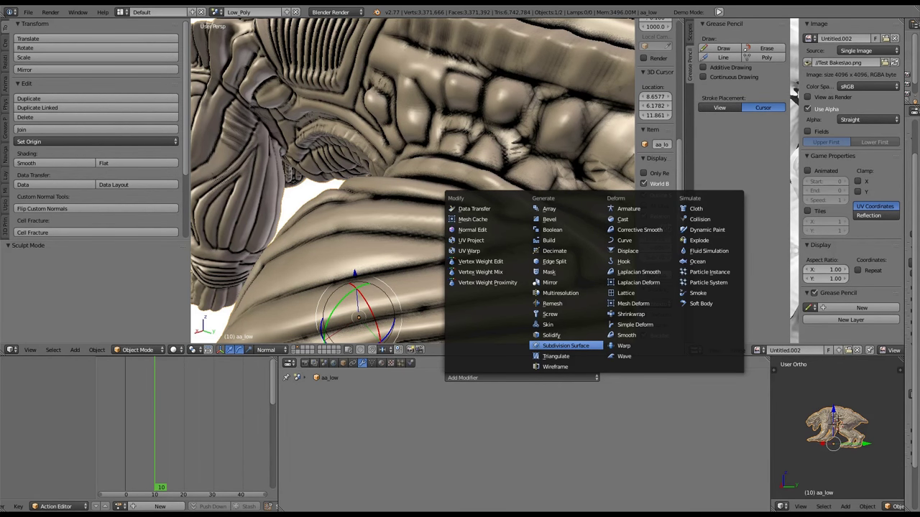
click(565, 346)
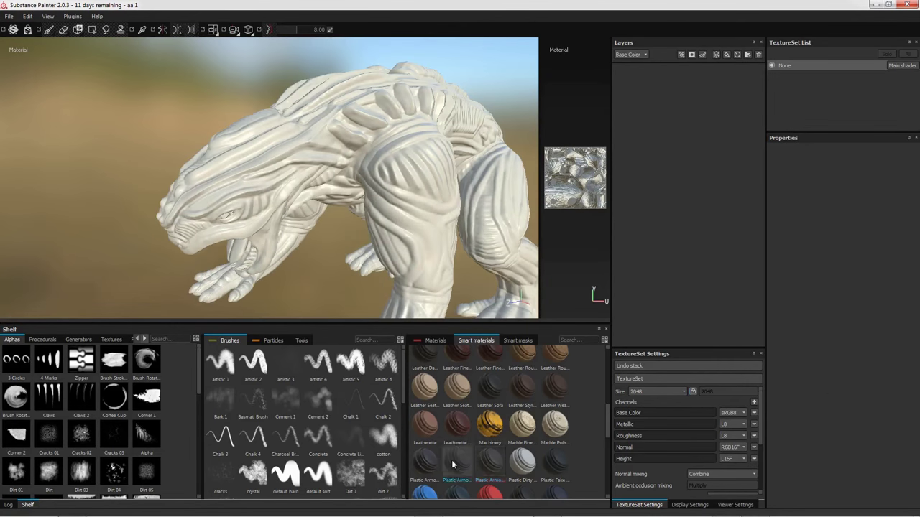
Drag Dust, Machinery and Leather Sofa smart materials from the shelf onto the creature
drag(523, 434, 718, 119)
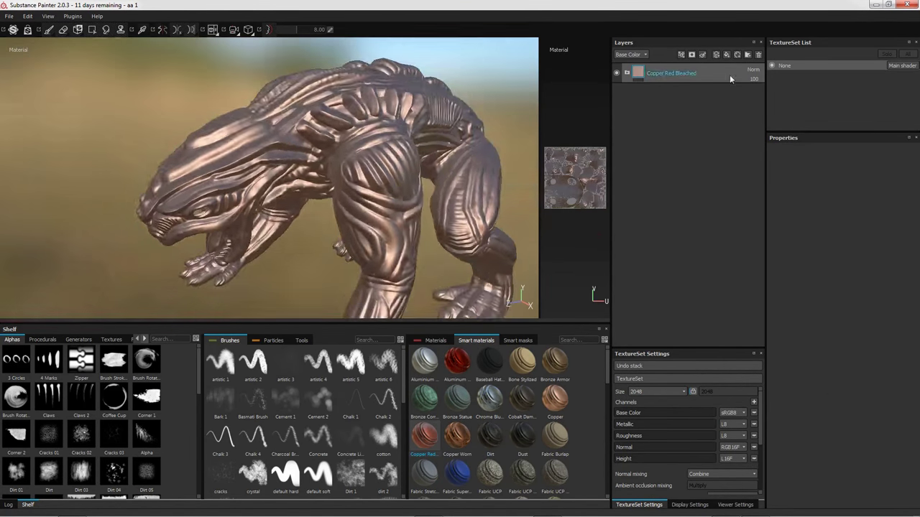
scroll(503, 417, down, 5)
drag(426, 359, 683, 73)
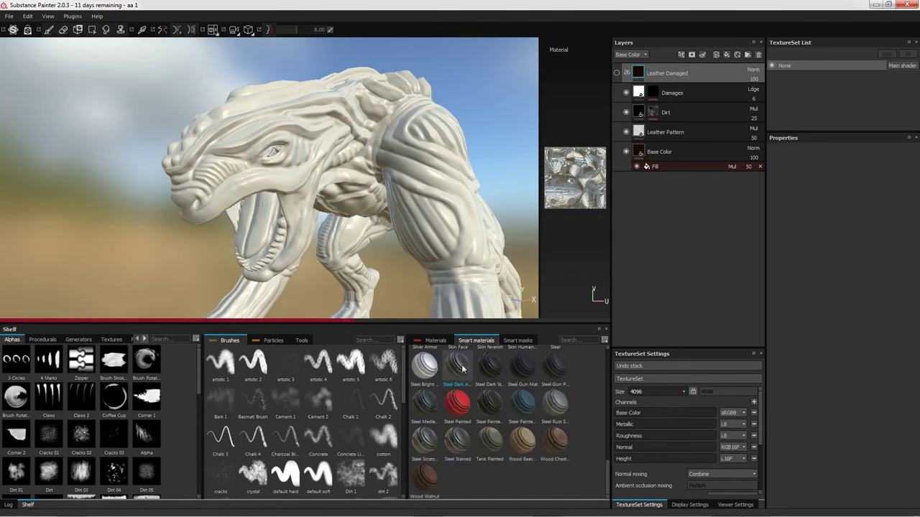
scroll(521, 410, up, 10)
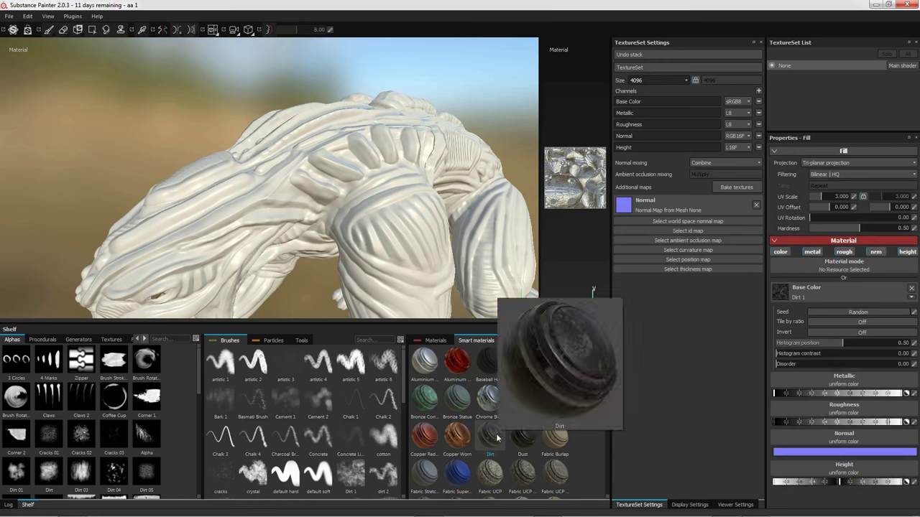
scroll(503, 417, down, 3)
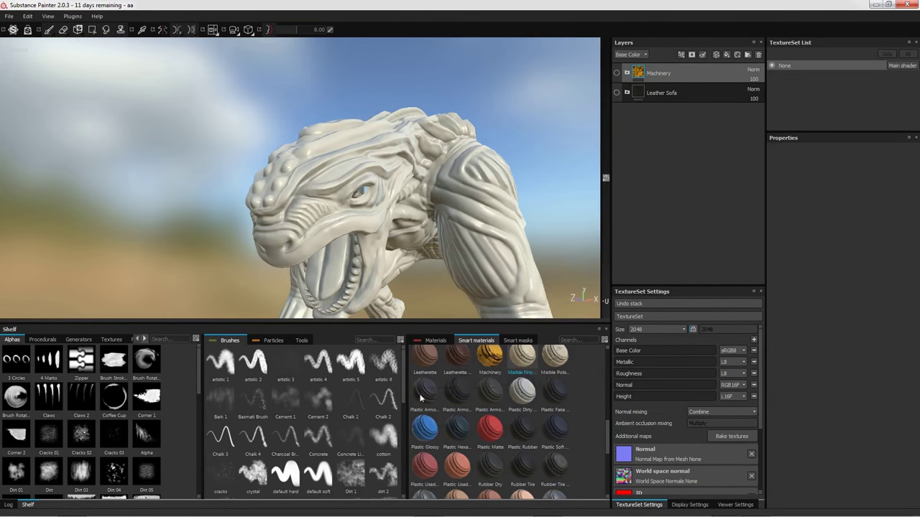
Collapse the Base Color folder and inspect the Veins Blurry and Noise fill settings
mouse_move(522, 464)
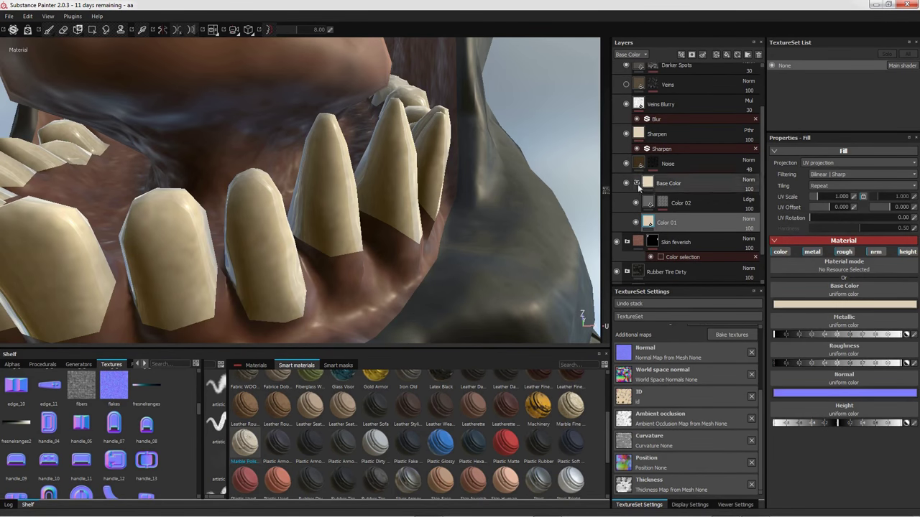
click(637, 184)
click(629, 164)
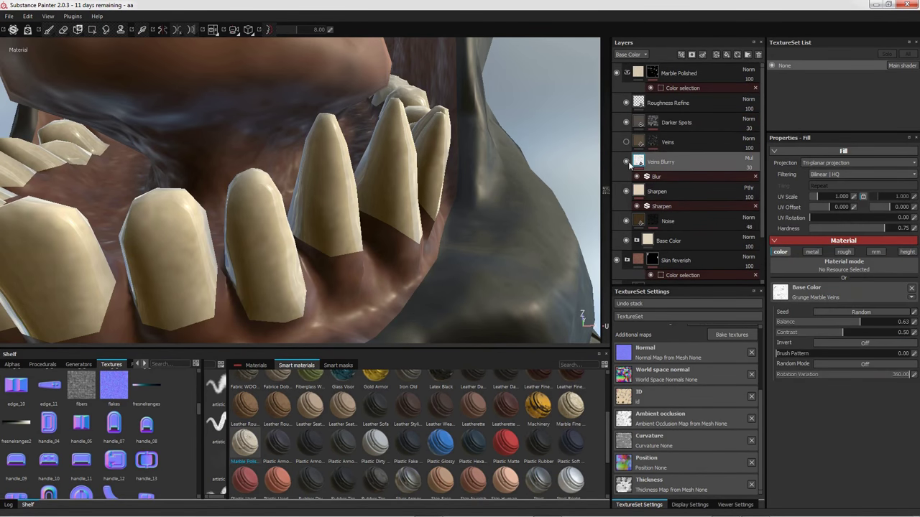
click(638, 221)
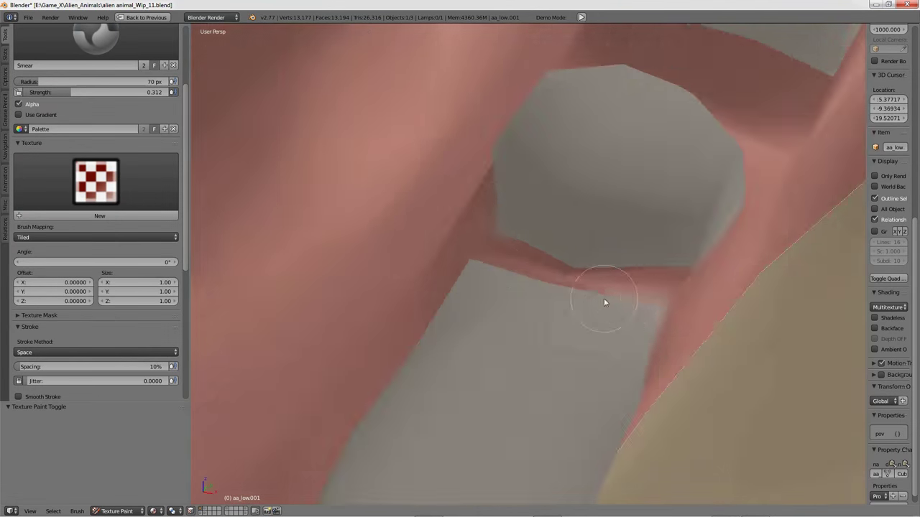
Inspect the painted pink gums and grey teeth, then return to Substance Painter
mouse_move(603, 302)
middle_down()
mouse_move(571, 248)
mouse_move(446, 278)
mouse_move(635, 334)
mouse_move(529, 327)
middle_up()
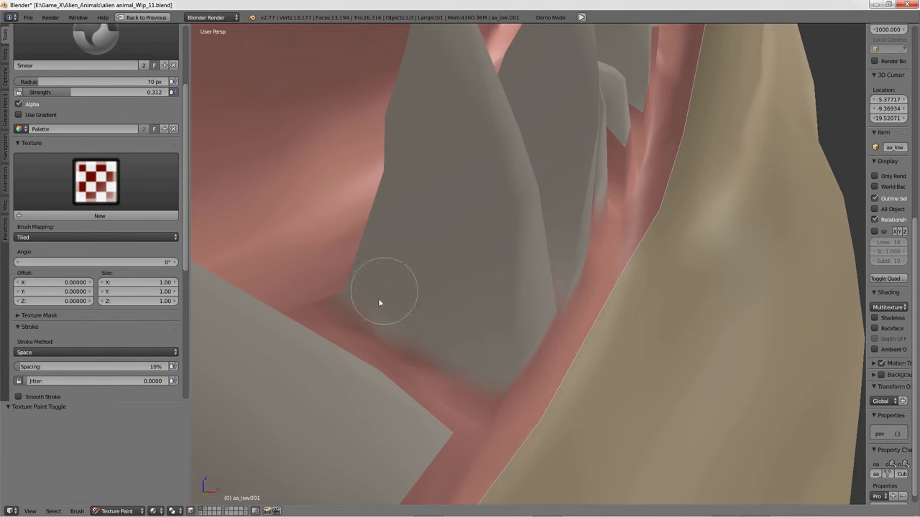
middle_drag(380, 303, 535, 356)
middle_drag(451, 254, 575, 358)
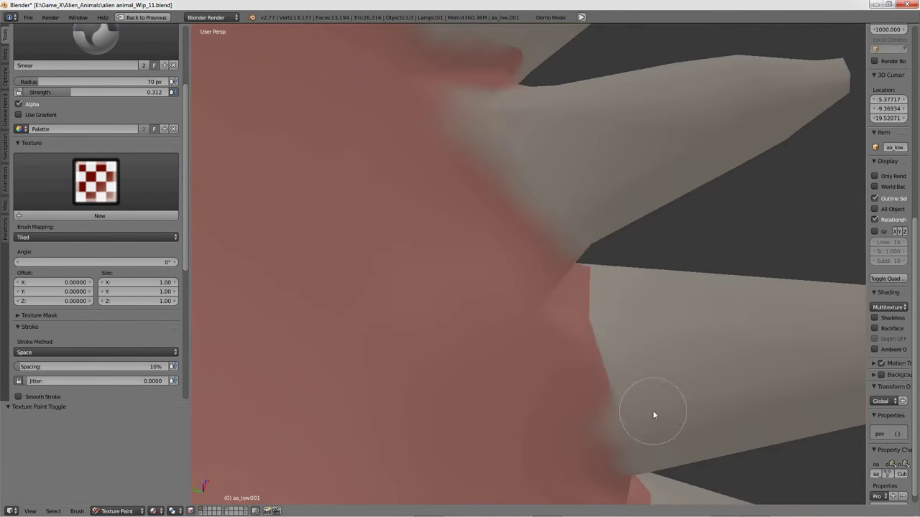
middle_drag(653, 415, 564, 206)
mouse_move(562, 310)
middle_down()
mouse_move(513, 314)
mouse_move(435, 285)
mouse_move(536, 269)
mouse_move(569, 394)
mouse_move(532, 337)
mouse_move(532, 371)
mouse_move(468, 304)
mouse_move(554, 299)
mouse_move(592, 263)
mouse_move(604, 285)
mouse_move(611, 205)
middle_up()
key(alt+Tab)
key(alt+Tab)
key(alt+Tab)
alt+drag(431, 216, 506, 227)
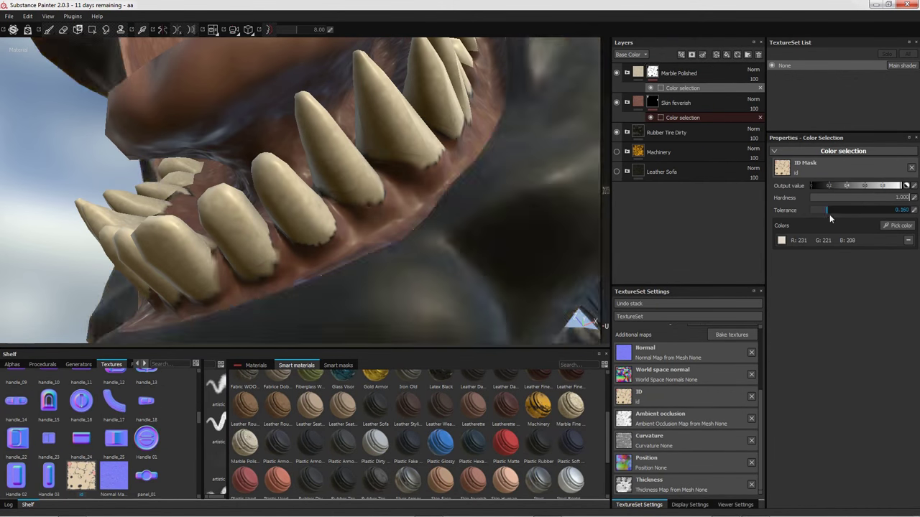
Lower the gum mask's Color selection tolerance to about 0.033 and hide Marble Polished
mouse_move(345, 209)
alt+mouse_down()
mouse_move(332, 191)
mouse_move(394, 167)
alt+mouse_up()
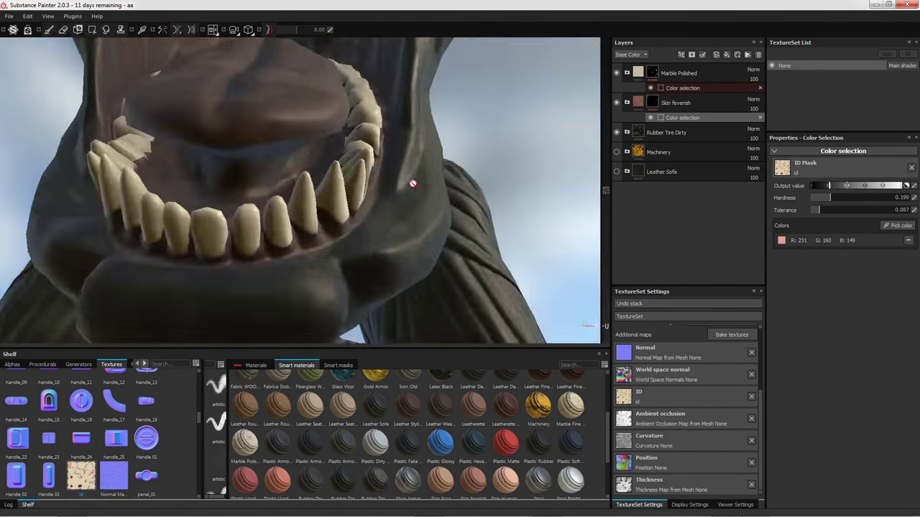
click(616, 72)
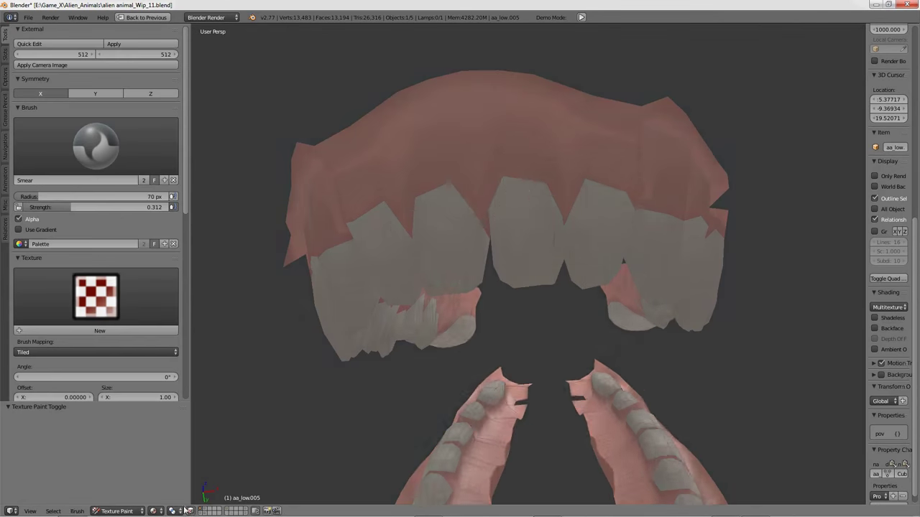
Turn off face-selection masking and move in close on the tooth and gum
click(185, 510)
middle_drag(531, 238, 597, 256)
scroll(597, 256, up, 4)
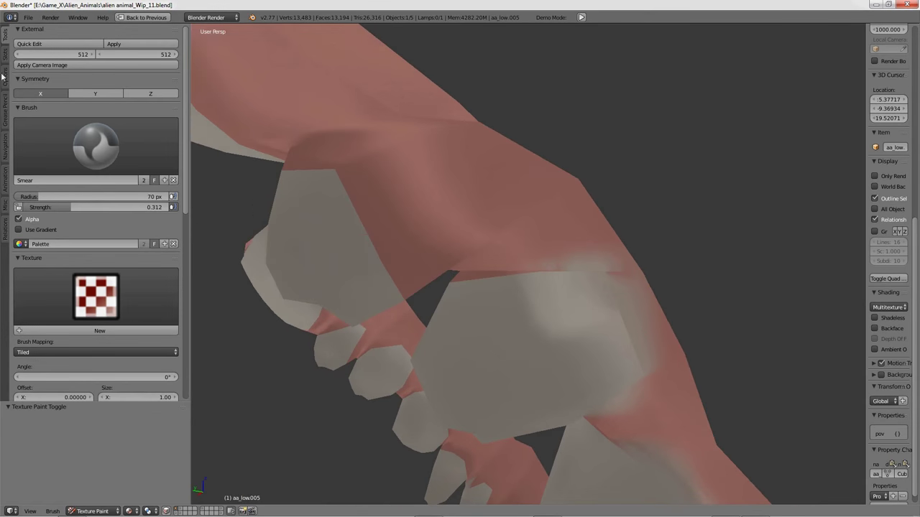
middle_drag(584, 318, 487, 220)
scroll(486, 220, up, 4)
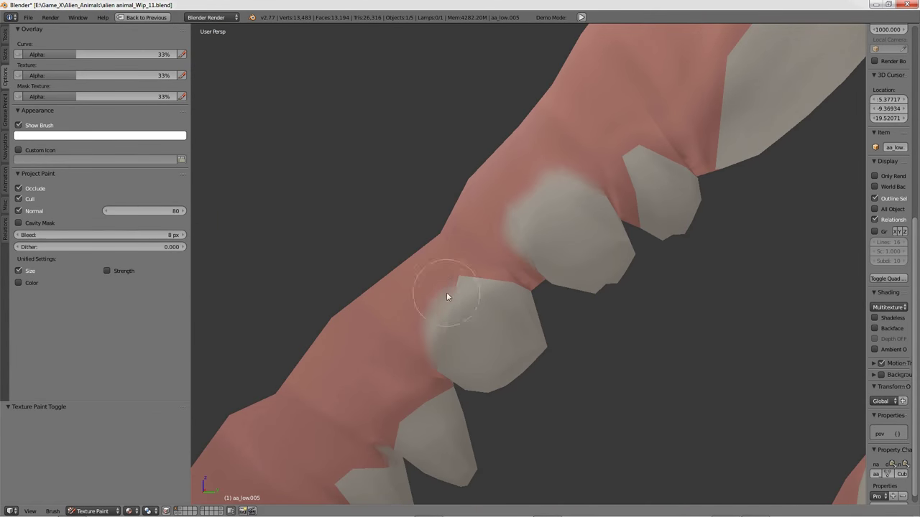
middle_drag(465, 318, 642, 266)
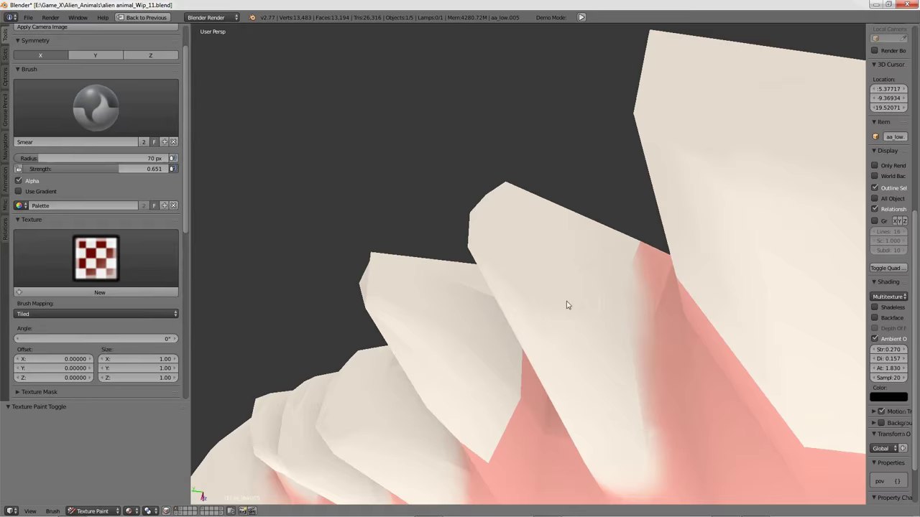
mouse_move(567, 305)
middle_down()
mouse_move(487, 307)
mouse_move(436, 257)
mouse_move(534, 256)
mouse_move(592, 307)
mouse_move(334, 380)
mouse_move(573, 168)
mouse_move(581, 226)
mouse_move(591, 138)
mouse_move(608, 246)
mouse_move(540, 271)
mouse_move(616, 236)
mouse_move(509, 222)
mouse_move(688, 240)
mouse_move(597, 197)
mouse_move(544, 232)
mouse_move(539, 282)
mouse_move(606, 283)
mouse_move(400, 271)
mouse_move(522, 301)
mouse_move(542, 288)
mouse_move(600, 281)
mouse_move(511, 252)
mouse_move(554, 297)
middle_up()
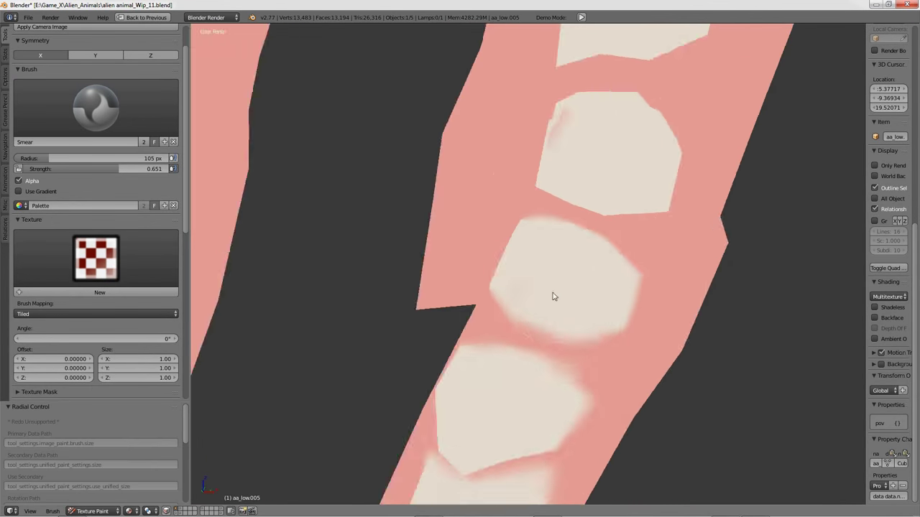
Set the smear brush radius to 105 px and work along the tooth and gum edges
scroll(554, 297, up, 3)
key(f)
click(735, 249)
middle_drag(607, 261, 507, 321)
middle_drag(494, 394, 491, 299)
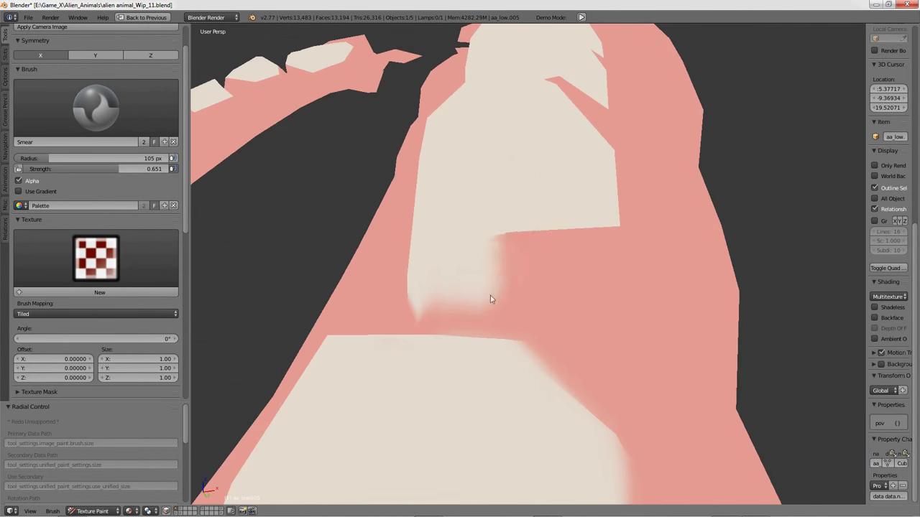
middle_drag(576, 225, 535, 387)
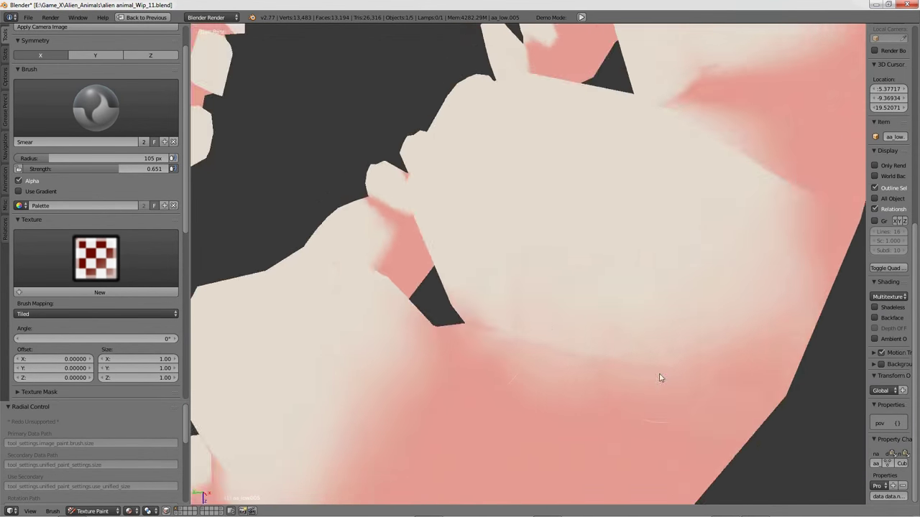
middle_drag(661, 378, 547, 330)
middle_drag(564, 289, 712, 201)
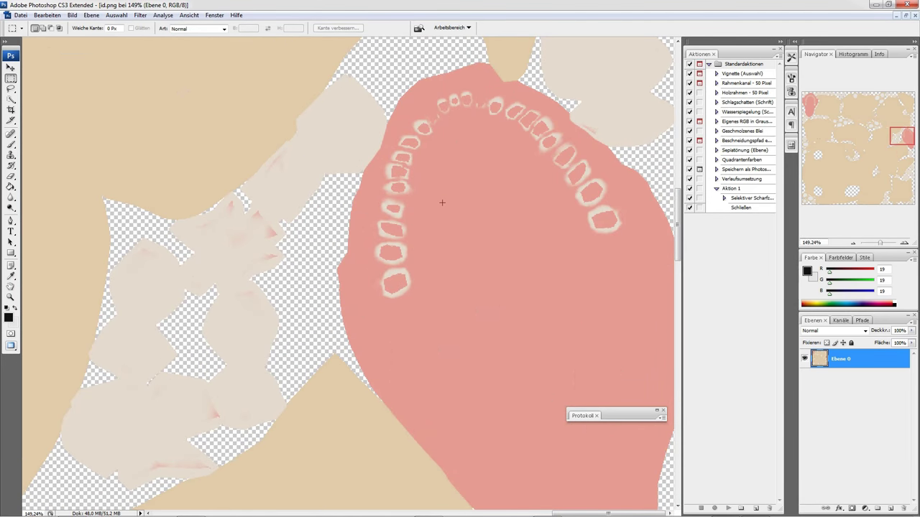
Open Auswahl > Farbbereich on id.png and start sampling a colour with the eyedropper
click(116, 15)
click(151, 90)
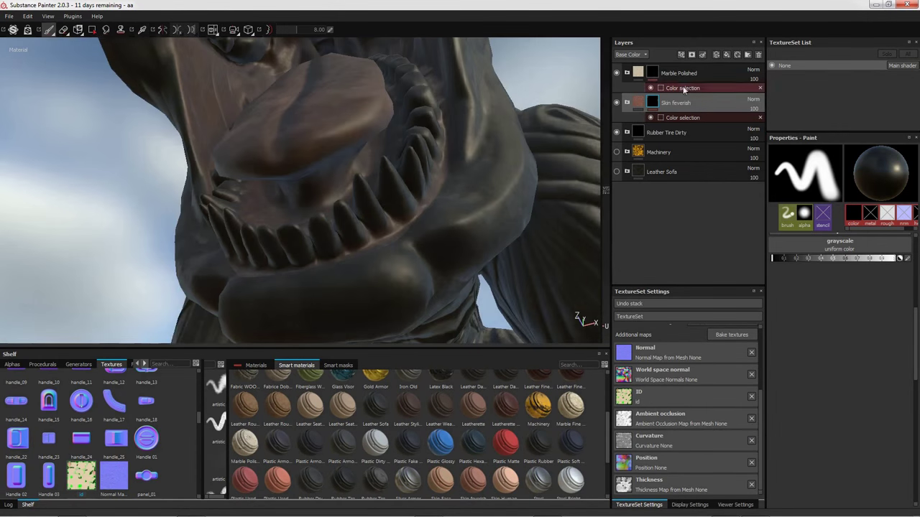
Open the Marble Polished colour-selection mask settings
click(682, 88)
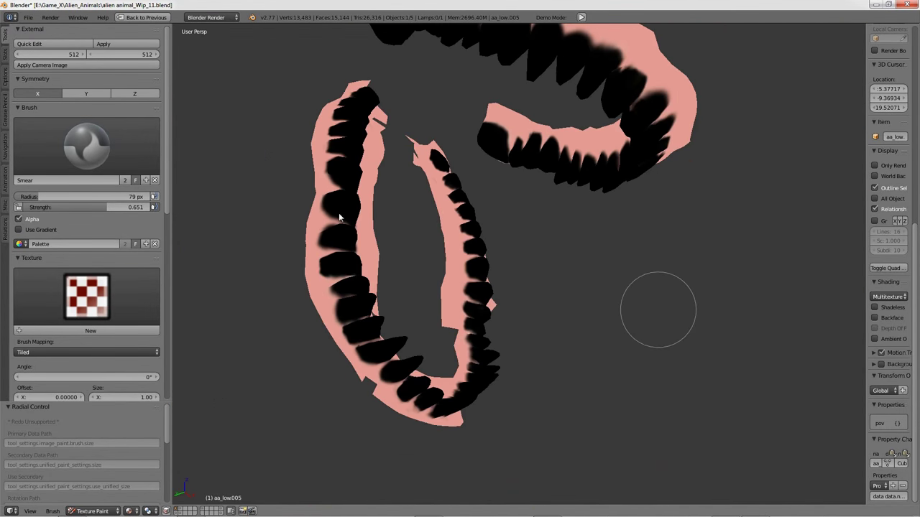
Return to Blender's texture painting with the 3D view enlarged on the pink gums
key(alt+Tab)
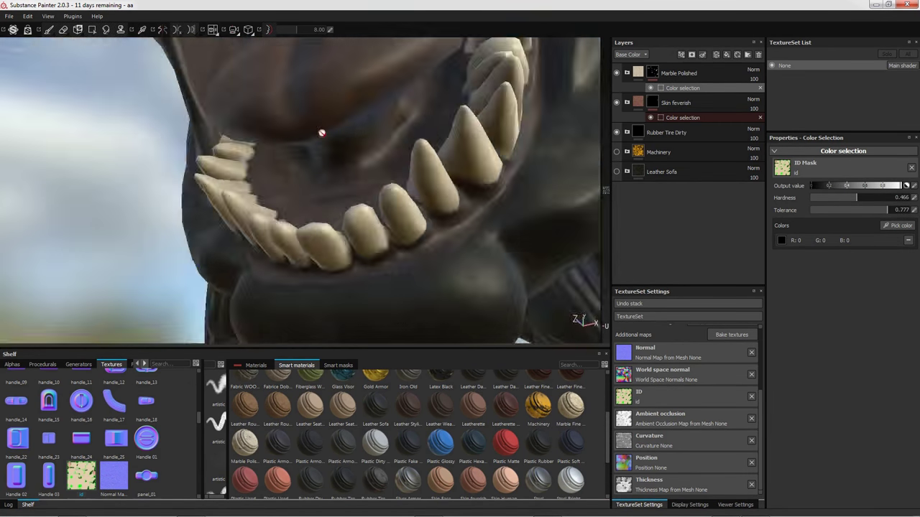
key(alt+Tab)
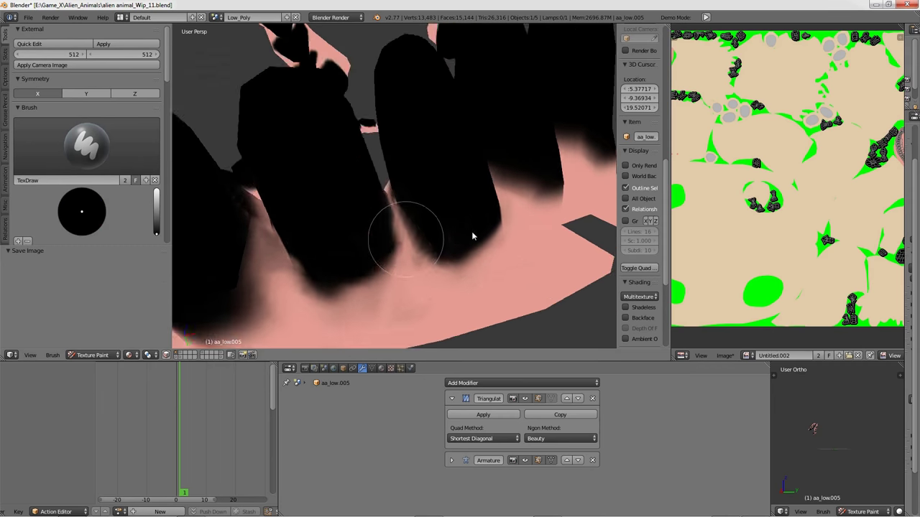
key(ctrl+Up)
mouse_move(356, 267)
middle_down()
mouse_move(505, 308)
mouse_move(421, 101)
mouse_move(528, 225)
mouse_move(504, 236)
mouse_move(554, 302)
mouse_move(561, 389)
mouse_move(528, 365)
mouse_move(529, 216)
mouse_move(580, 171)
mouse_move(537, 220)
mouse_move(758, 252)
mouse_move(677, 259)
mouse_move(501, 321)
mouse_move(750, 191)
mouse_move(600, 302)
mouse_move(560, 233)
mouse_move(581, 225)
mouse_move(597, 363)
mouse_move(626, 207)
mouse_move(593, 390)
mouse_move(618, 301)
mouse_move(602, 331)
mouse_move(606, 308)
mouse_move(236, 195)
mouse_move(586, 372)
middle_up()
Shrink the brush to 44 px, swap the colour to black, and switch to the texture image
key(f)
click(601, 302)
key(x)
key(x)
key(x)
key(x)
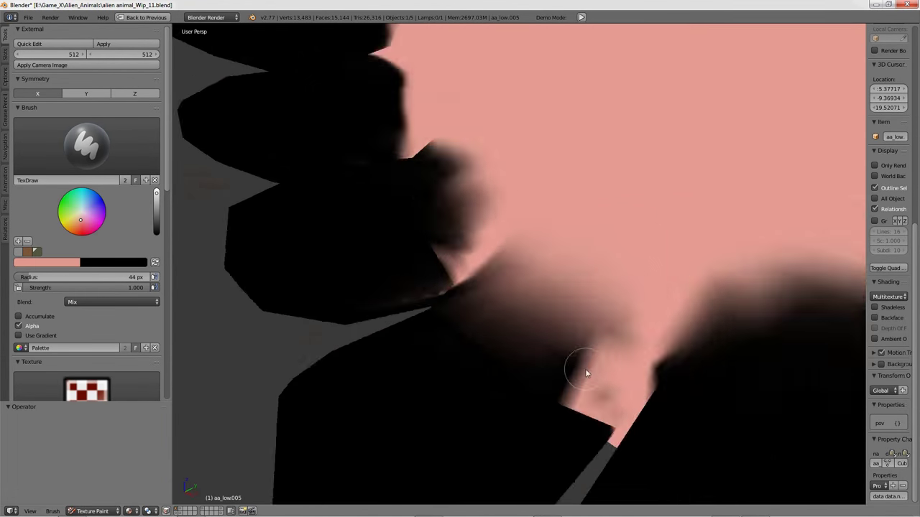
mouse_move(588, 332)
middle_down()
mouse_move(612, 308)
mouse_move(703, 259)
middle_up()
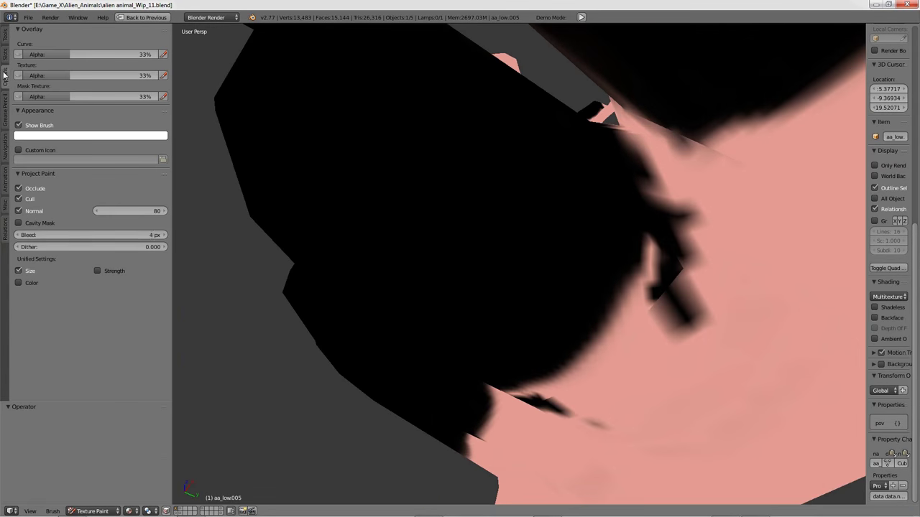
key(shift+F10)
scroll(407, 273, up, 6)
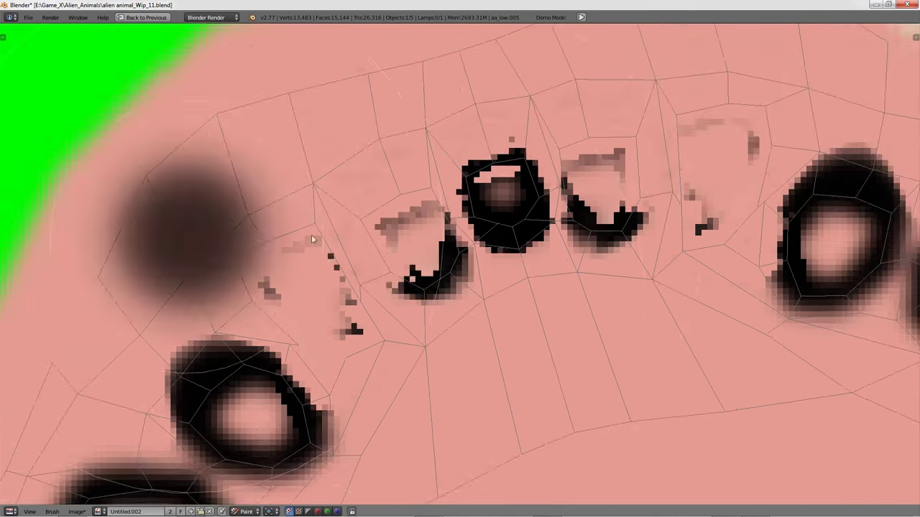
Pan and zoom across the painted teeth texture's UV islands
scroll(314, 238, up, 2)
mouse_move(481, 174)
middle_down()
mouse_move(406, 218)
mouse_move(297, 243)
middle_up()
scroll(296, 243, up, 3)
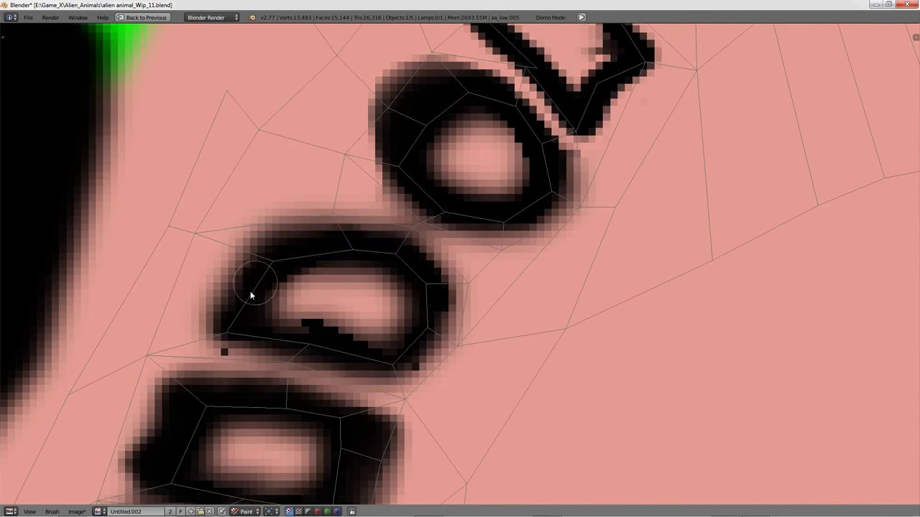
scroll(470, 289, up, 2)
scroll(470, 289, down, 2)
middle_drag(527, 236, 465, 149)
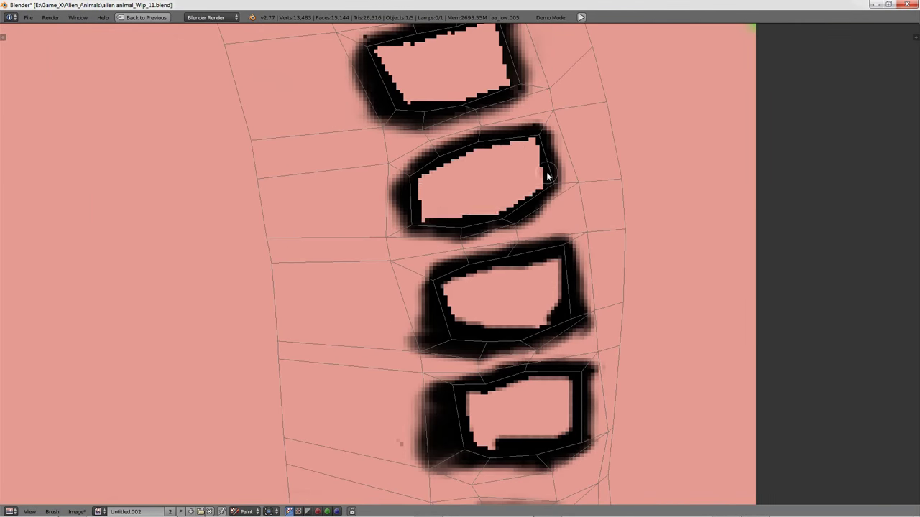
mouse_move(546, 176)
middle_down()
mouse_move(503, 292)
mouse_move(447, 215)
middle_up()
scroll(453, 164, up, 4)
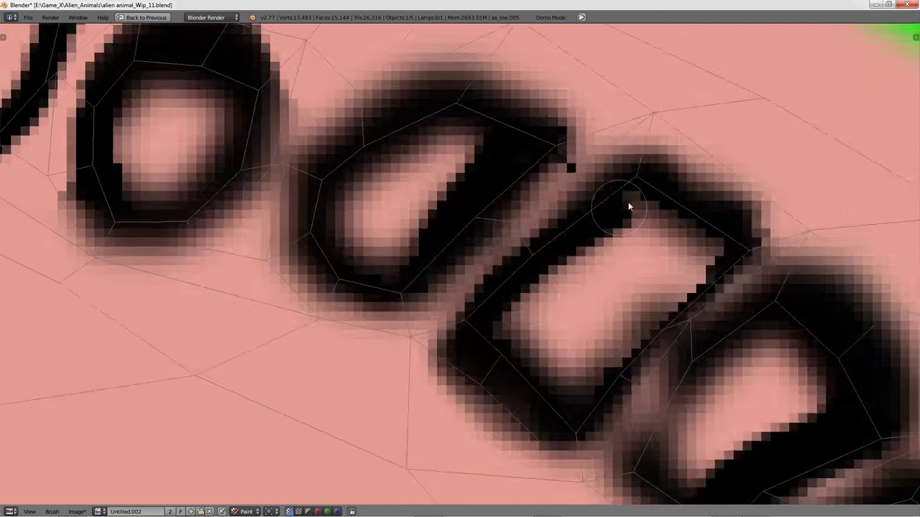
scroll(628, 207, down, 6)
scroll(410, 205, up, 3)
scroll(460, 287, down, 3)
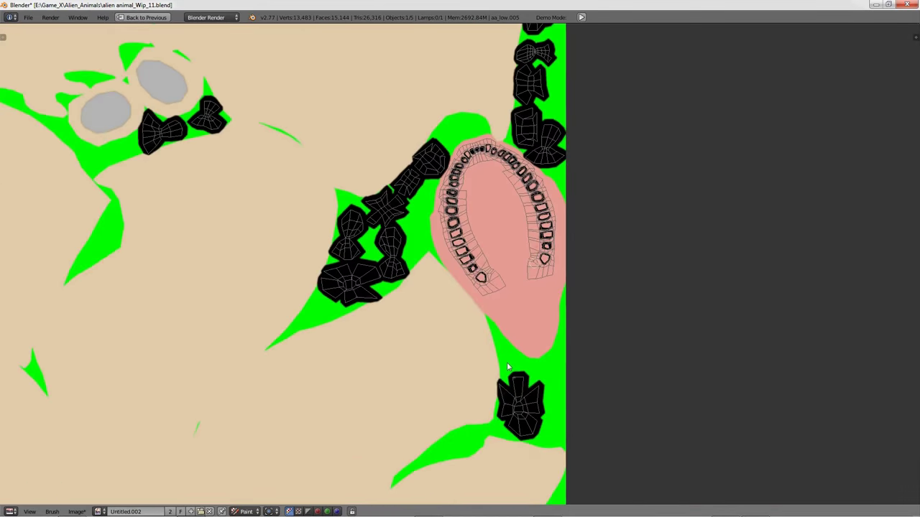
scroll(507, 367, up, 5)
middle_drag(426, 89, 433, 273)
scroll(429, 170, down, 3)
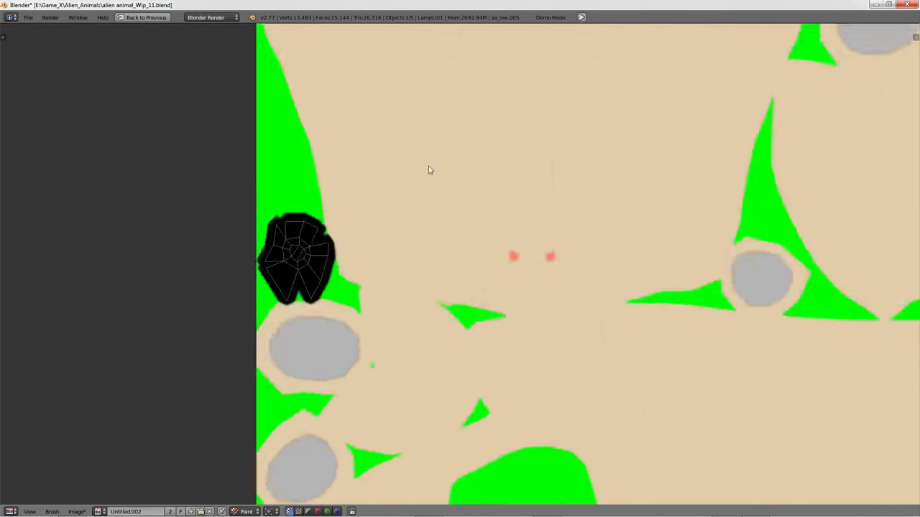
scroll(425, 194, up, 4)
scroll(563, 246, down, 5)
scroll(489, 288, down, 2)
scroll(459, 152, up, 6)
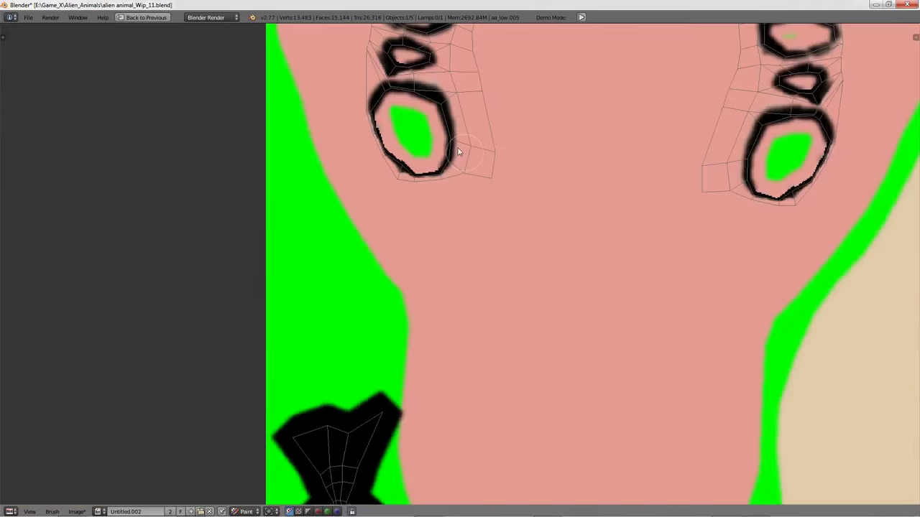
Hide the tool options and inspect the black teeth islands and the eye island
key(t)
scroll(458, 153, up, 4)
middle_drag(518, 323, 514, 274)
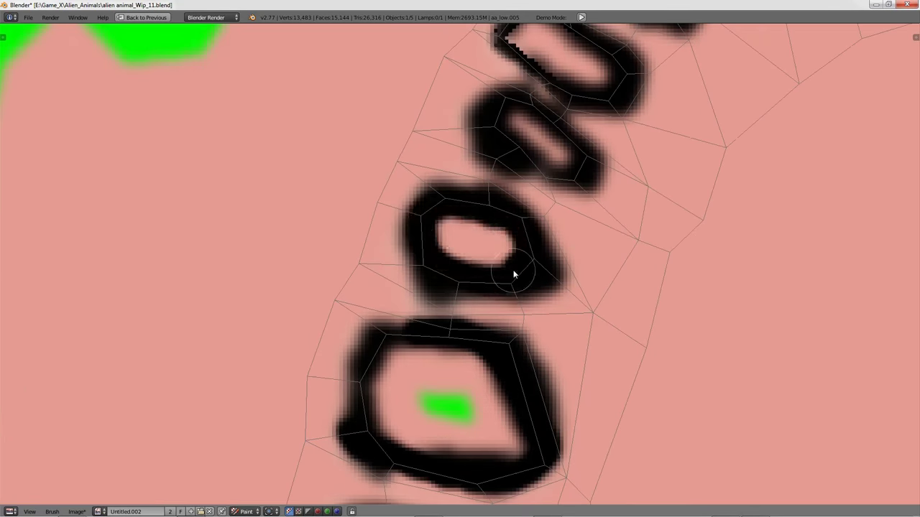
scroll(467, 293, down, 3)
scroll(570, 340, up, 3)
middle_drag(571, 341, 630, 378)
scroll(480, 291, up, 2)
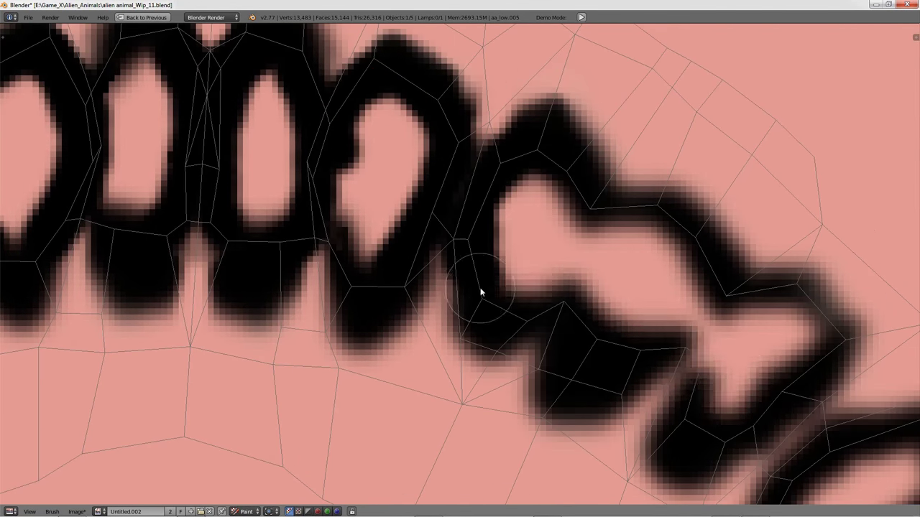
scroll(480, 291, down, 2)
middle_drag(480, 291, 546, 365)
scroll(562, 359, up, 2)
scroll(582, 304, up, 2)
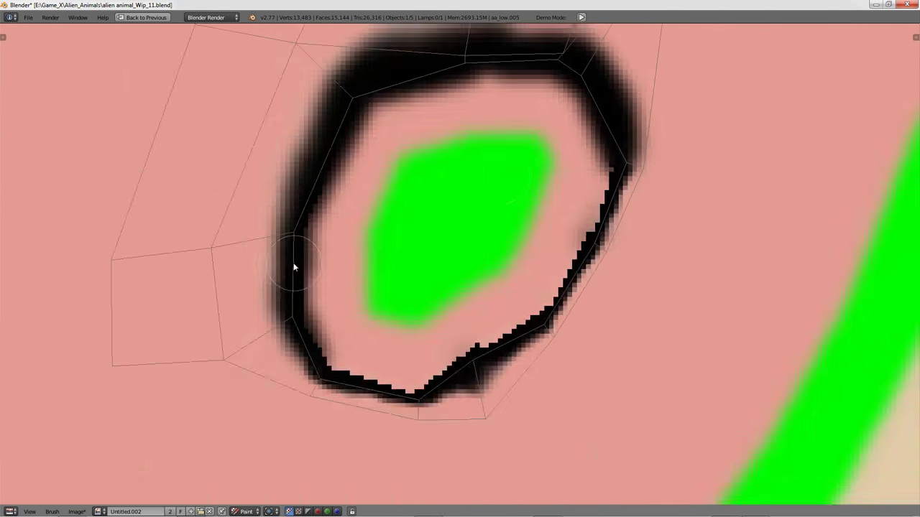
Toggle between the split layout and the maximized view, then dismiss the window switcher
key(shift+space)
key(shift+space)
scroll(476, 222, up, 4)
scroll(460, 257, down, 2)
scroll(483, 248, up, 2)
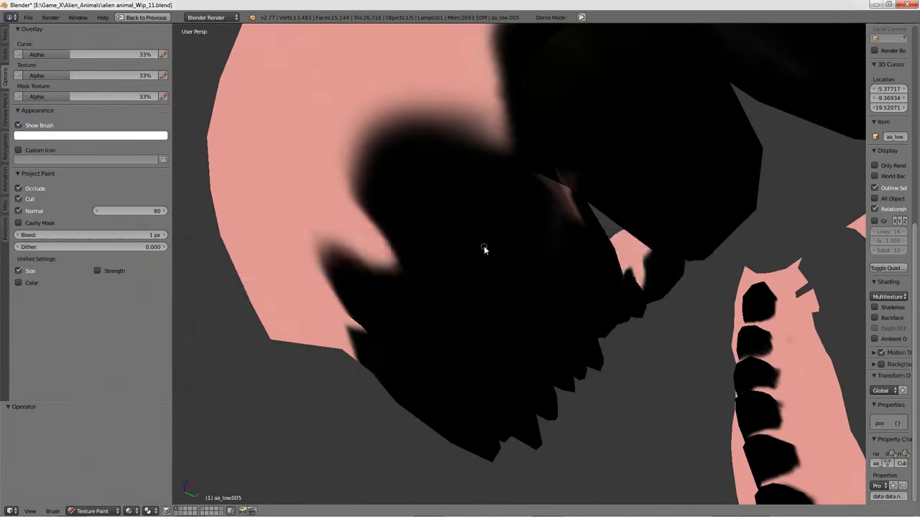
key(shift+space)
key(shift+space)
scroll(571, 419, down, 4)
scroll(458, 199, up, 5)
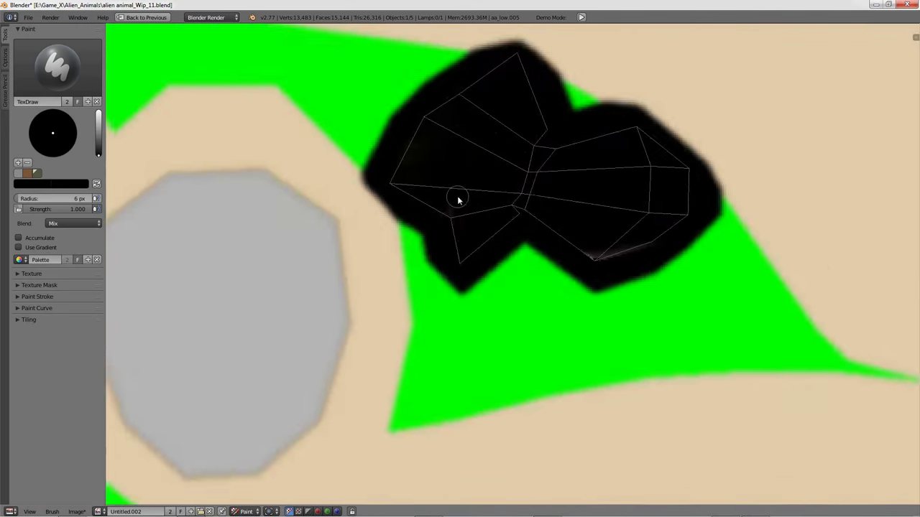
scroll(585, 177, down, 3)
scroll(572, 239, up, 3)
key(alt+Tab)
key(Tab)
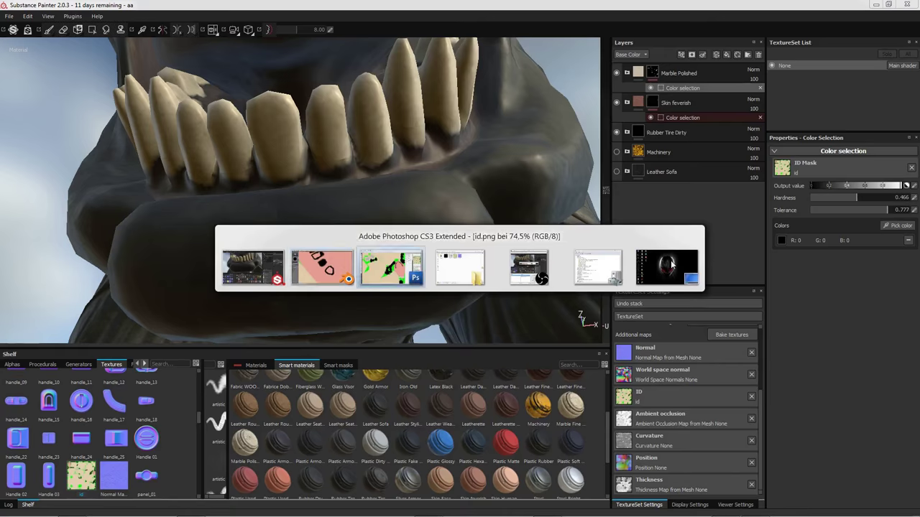
key(Escape)
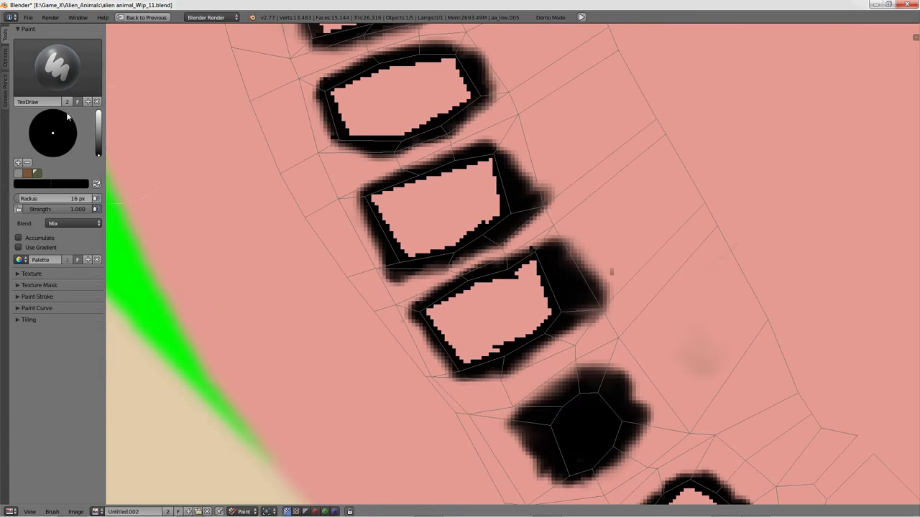
Pan along the rows of teeth to a close-up of another tooth
scroll(586, 392, down, 5)
scroll(587, 392, up, 6)
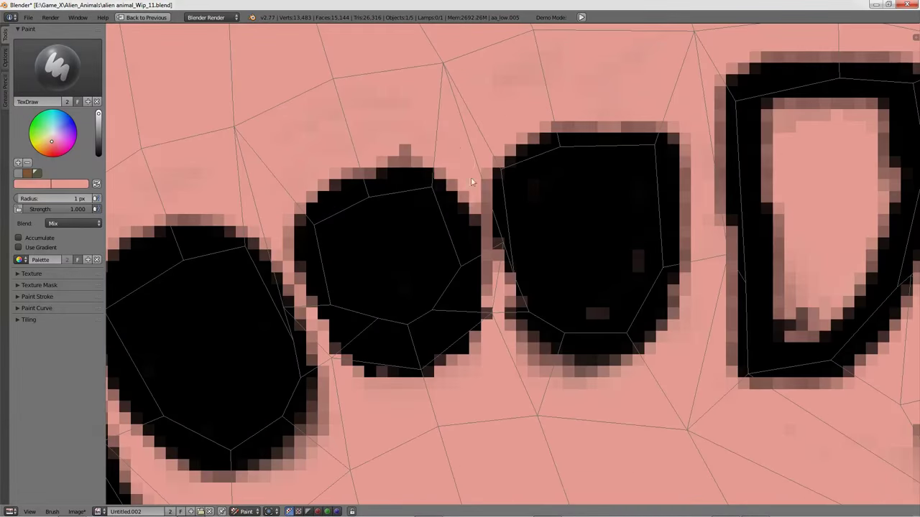
mouse_move(587, 392)
middle_down()
mouse_move(682, 431)
mouse_move(542, 265)
mouse_move(452, 281)
mouse_move(308, 273)
mouse_move(583, 282)
middle_up()
mouse_move(673, 173)
middle_down()
mouse_move(841, 251)
mouse_move(716, 191)
mouse_move(403, 275)
mouse_move(619, 206)
middle_up()
scroll(619, 206, down, 3)
mouse_move(544, 191)
middle_down()
mouse_move(465, 96)
mouse_move(115, 121)
middle_up()
scroll(464, 96, up, 3)
mouse_move(388, 200)
middle_down()
mouse_move(328, 208)
mouse_move(361, 265)
middle_up()
middle_drag(422, 286, 599, 226)
Switch the paint colour to pink and paint over a stray black tooth edge
click(32, 184)
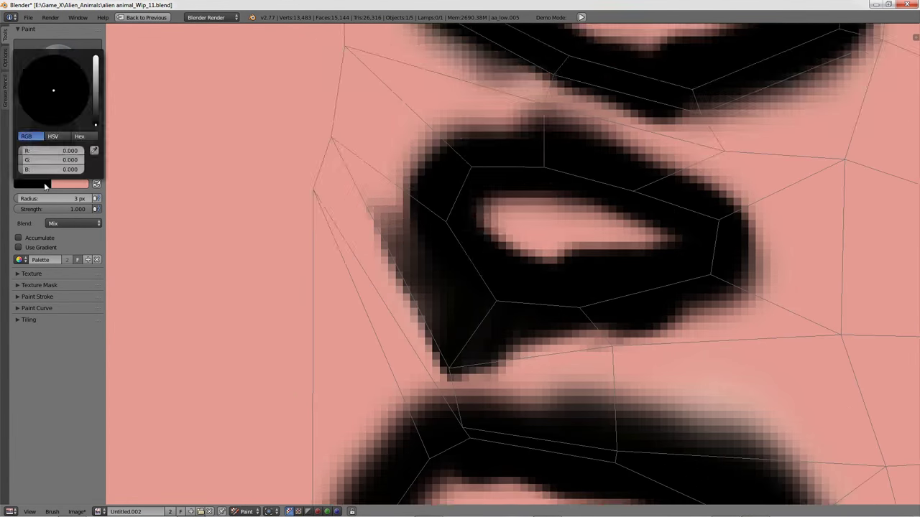
click(358, 228)
drag(302, 233, 427, 242)
scroll(428, 242, down, 2)
middle_drag(428, 241, 573, 254)
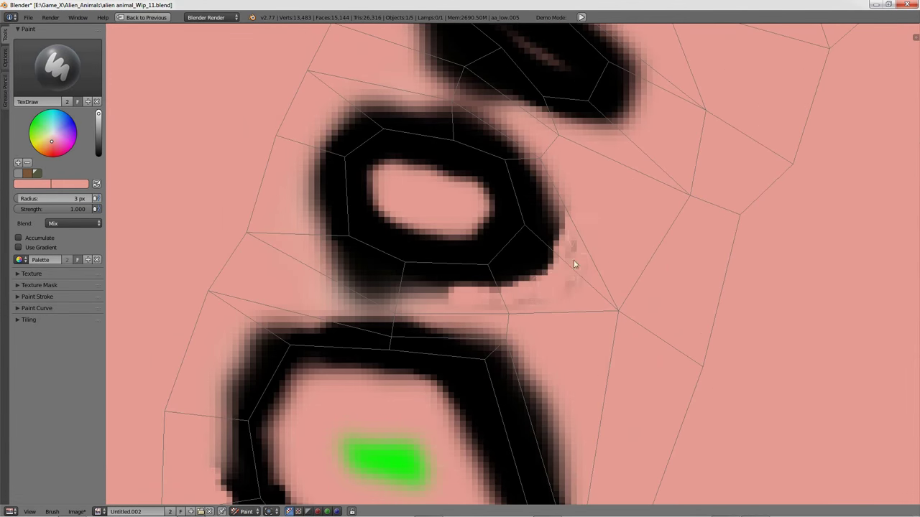
scroll(442, 199, down, 3)
scroll(464, 256, down, 4)
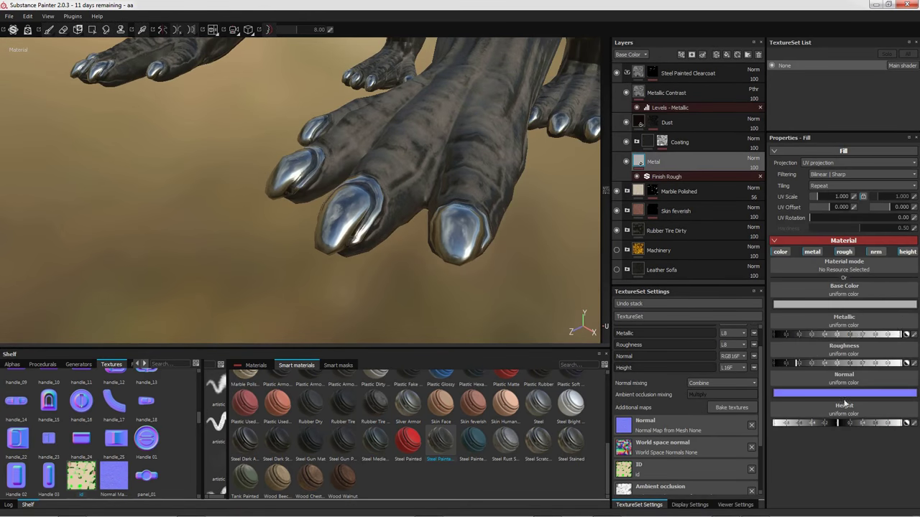
Orbit around the limbs and toes to inspect the grey-tipped claws
scroll(655, 321, up, 3)
alt+drag(402, 230, 352, 216)
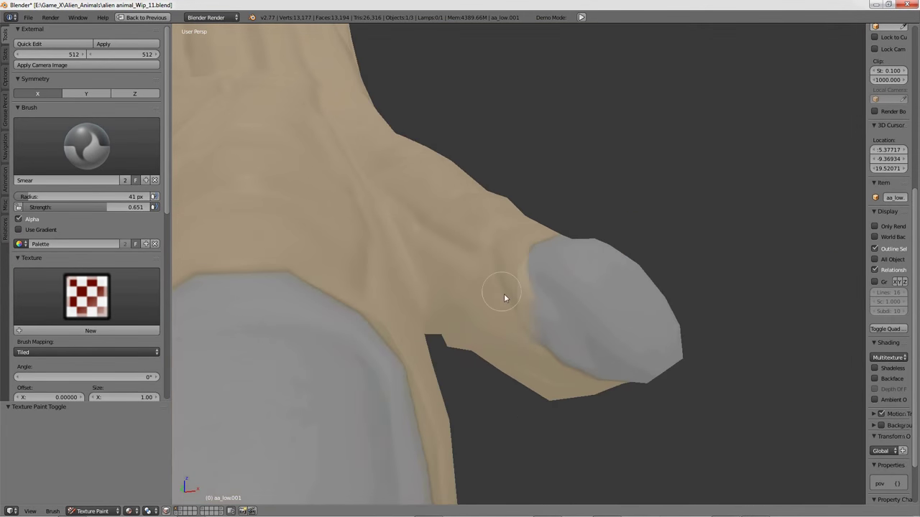
mouse_move(433, 302)
middle_down()
mouse_move(468, 320)
mouse_move(517, 431)
mouse_move(489, 247)
mouse_move(594, 250)
mouse_move(554, 269)
mouse_move(597, 304)
mouse_move(573, 304)
mouse_move(524, 265)
mouse_move(589, 314)
mouse_move(493, 254)
middle_up()
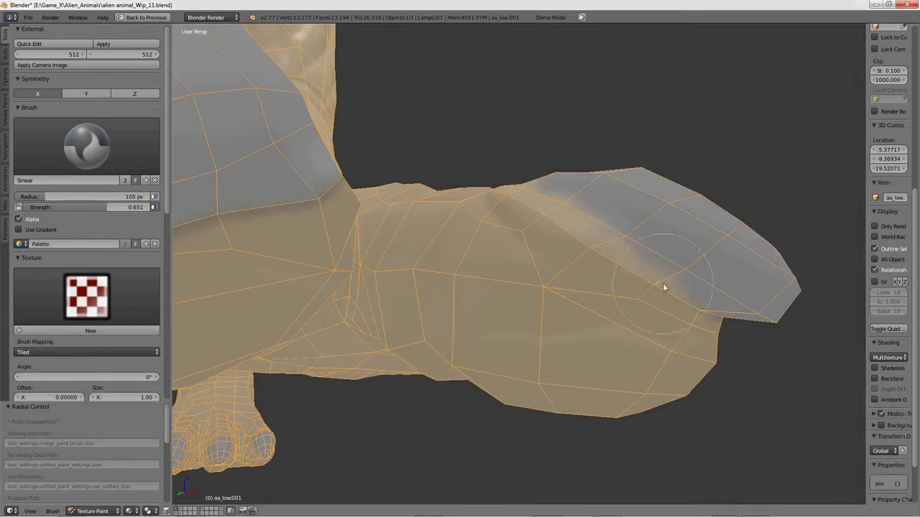
middle_drag(663, 286, 522, 311)
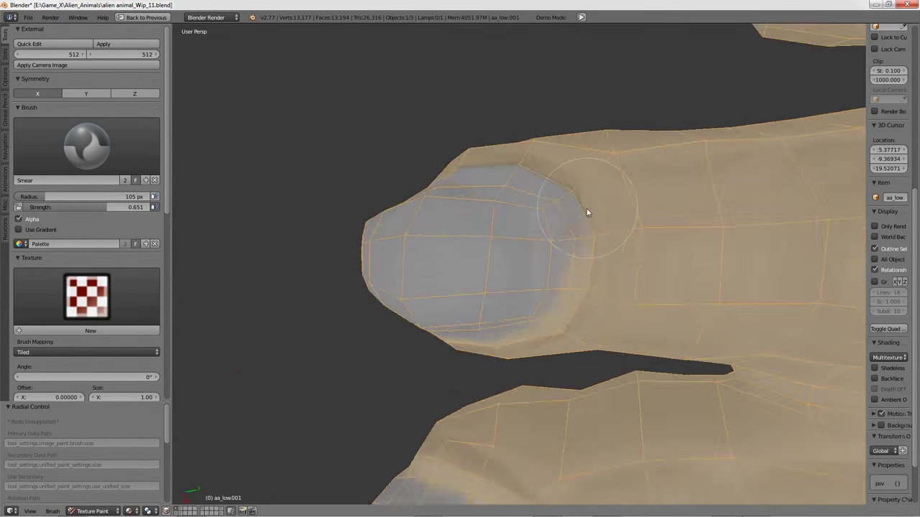
middle_drag(555, 184, 675, 214)
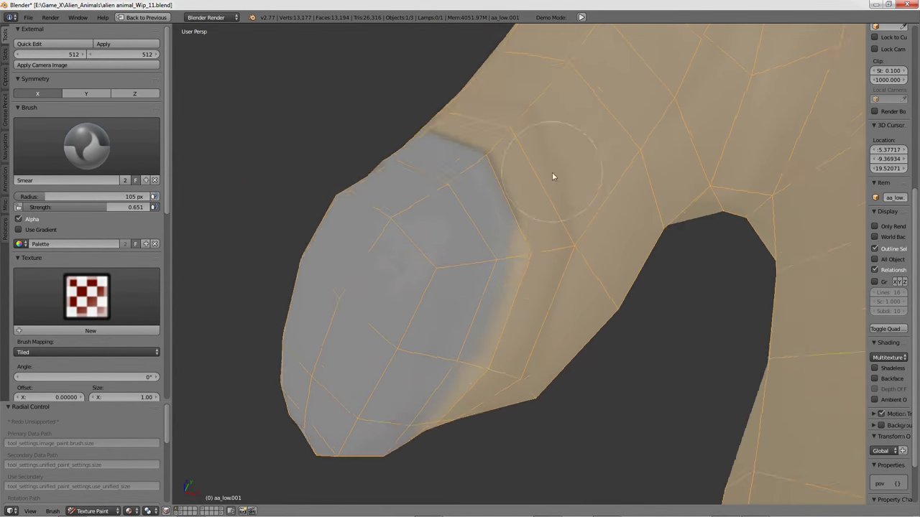
mouse_move(552, 176)
middle_down()
mouse_move(536, 237)
mouse_move(496, 249)
mouse_move(532, 266)
mouse_move(482, 145)
mouse_move(470, 212)
middle_up()
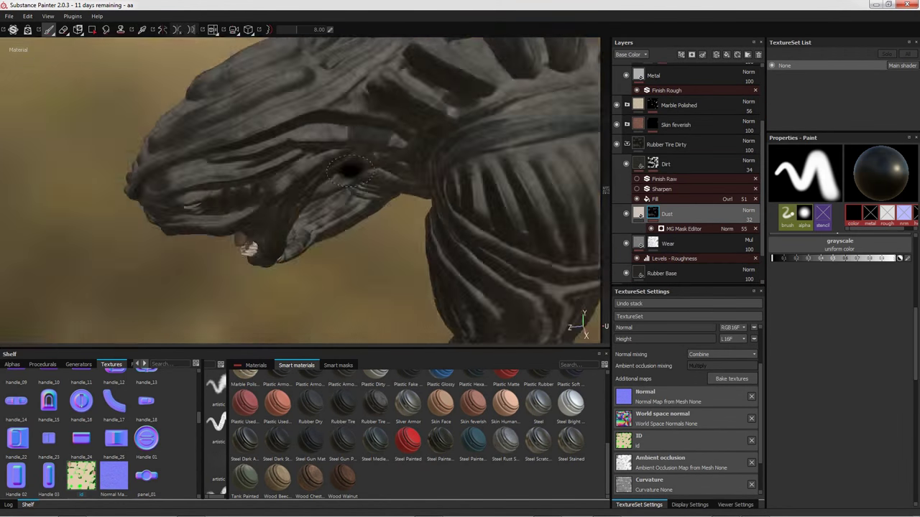
key(alt+Tab)
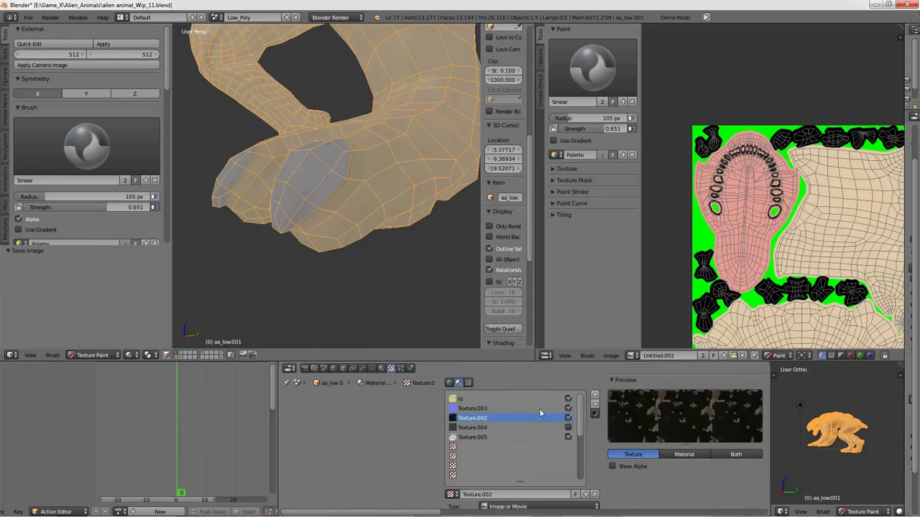
Enable Diffuse Ramp and check the painted claws, grey fingertip and feet
click(413, 460)
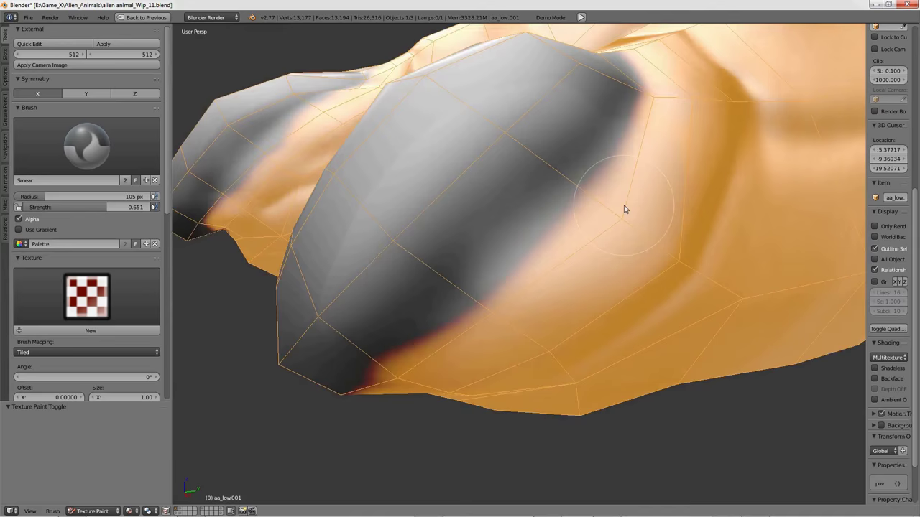
mouse_move(625, 209)
middle_down()
mouse_move(425, 362)
mouse_move(470, 269)
mouse_move(638, 219)
mouse_move(493, 334)
mouse_move(513, 357)
mouse_move(447, 167)
middle_up()
mouse_move(528, 246)
middle_down()
mouse_move(570, 362)
mouse_move(582, 335)
middle_up()
mouse_move(649, 301)
middle_down()
mouse_move(626, 273)
mouse_move(452, 303)
mouse_move(518, 362)
mouse_move(563, 284)
mouse_move(605, 248)
mouse_move(499, 259)
mouse_move(641, 244)
mouse_move(594, 292)
mouse_move(608, 304)
mouse_move(453, 240)
mouse_move(478, 273)
mouse_move(546, 224)
mouse_move(460, 375)
middle_up()
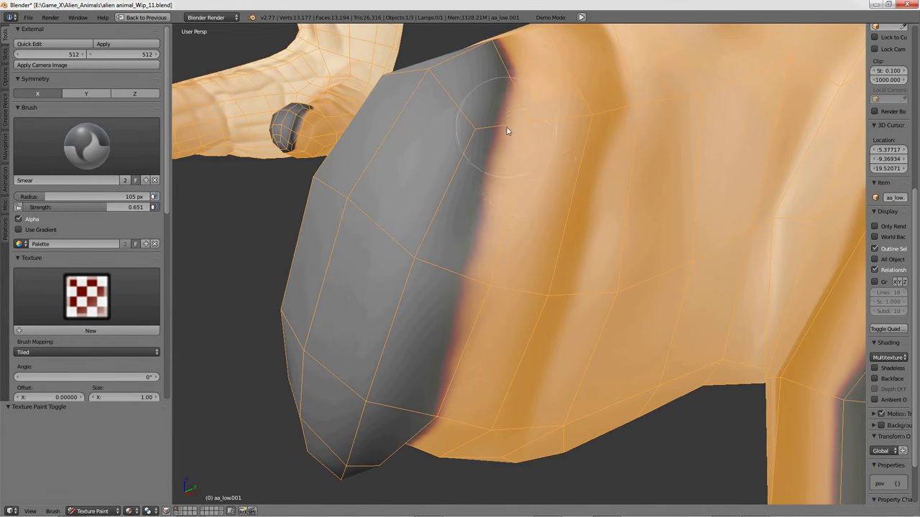
mouse_move(507, 131)
middle_down()
mouse_move(472, 144)
mouse_move(488, 338)
mouse_move(517, 242)
mouse_move(648, 396)
mouse_move(720, 233)
mouse_move(585, 271)
mouse_move(546, 357)
mouse_move(369, 251)
middle_up()
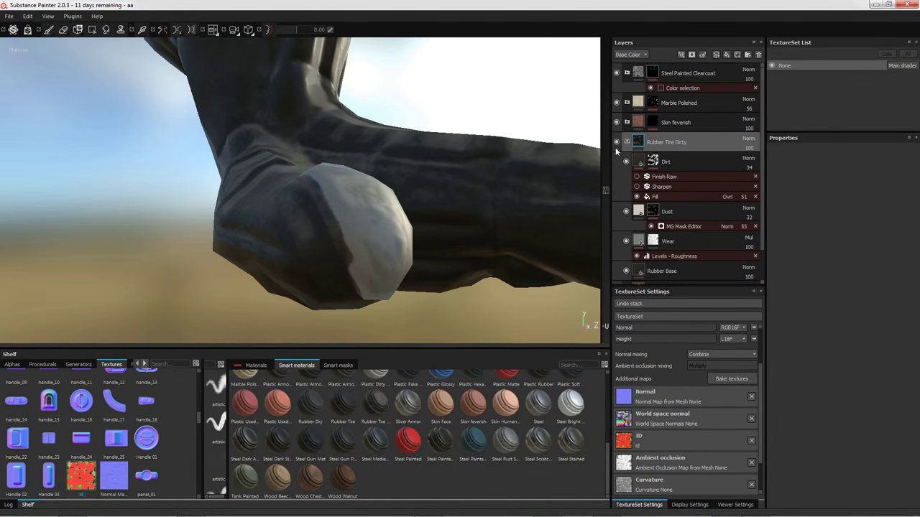
Collapse the Rubber Tire Dirty folder and pick the blue ID colour for the Gold Armor mask
click(627, 142)
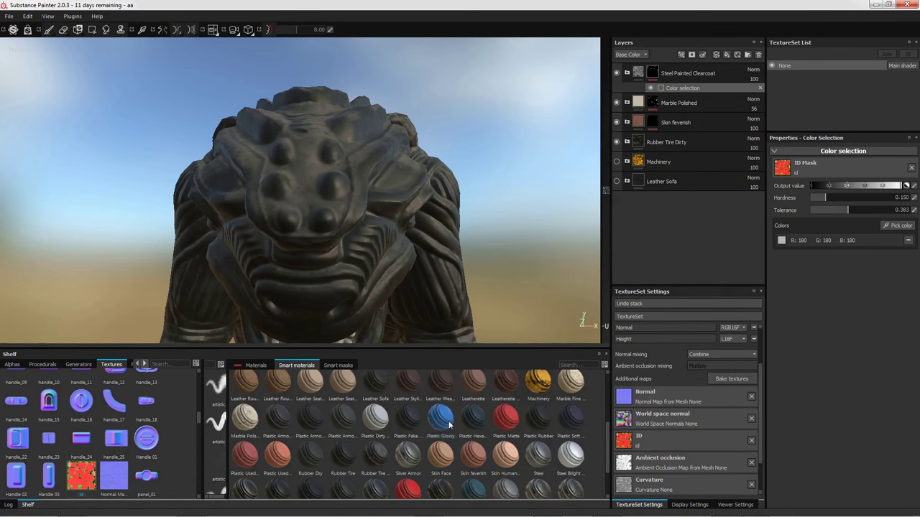
click(891, 227)
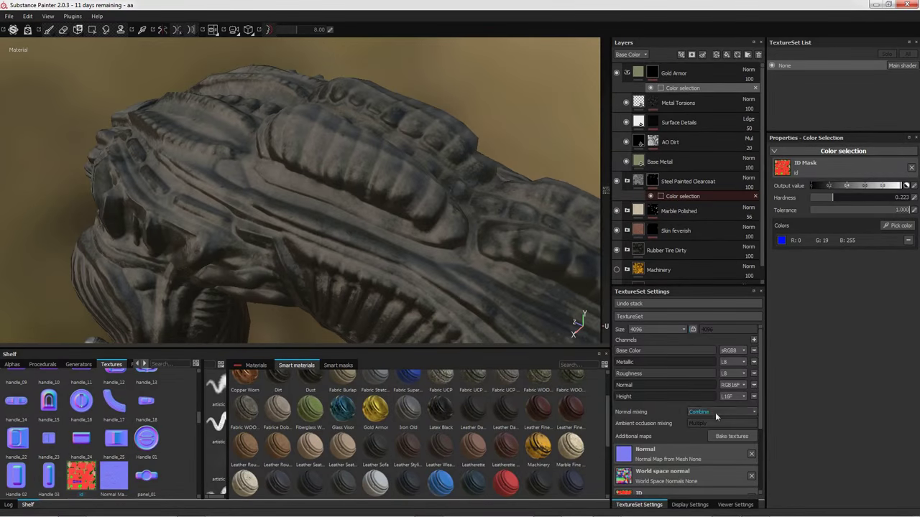
scroll(716, 416, down, 3)
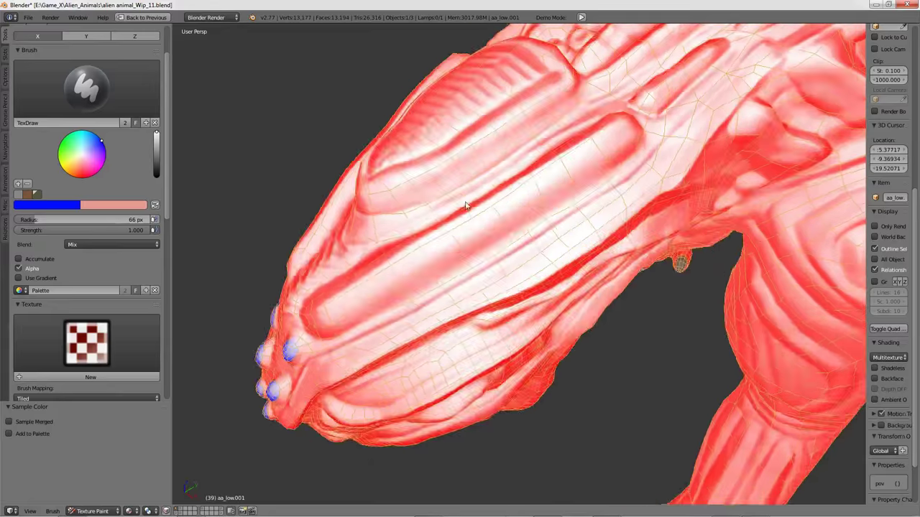
Orbit to a new angle on the painted ribbed model
middle_drag(465, 206, 452, 314)
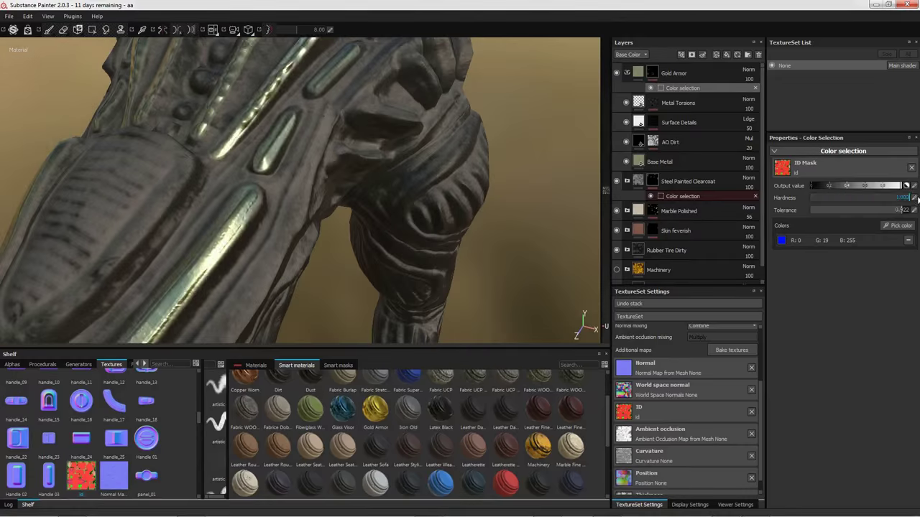
Raise the Color Selection mask tolerance to 0.088, then switch over to Blender
drag(816, 210, 833, 211)
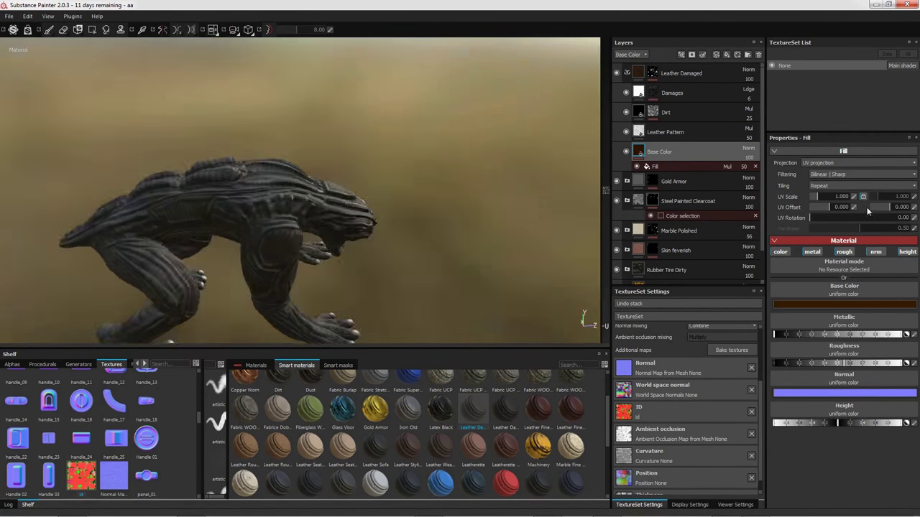
key(alt+Tab)
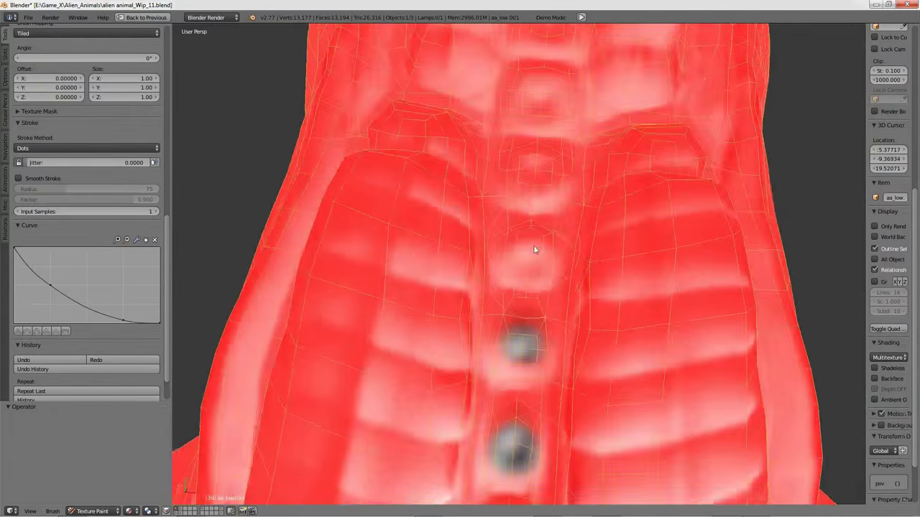
Orbit around the creature's red torso in Blender, then return to Substance Painter
mouse_move(533, 250)
middle_down()
mouse_move(542, 220)
mouse_move(532, 287)
mouse_move(564, 366)
mouse_move(529, 283)
mouse_move(481, 258)
mouse_move(610, 245)
middle_up()
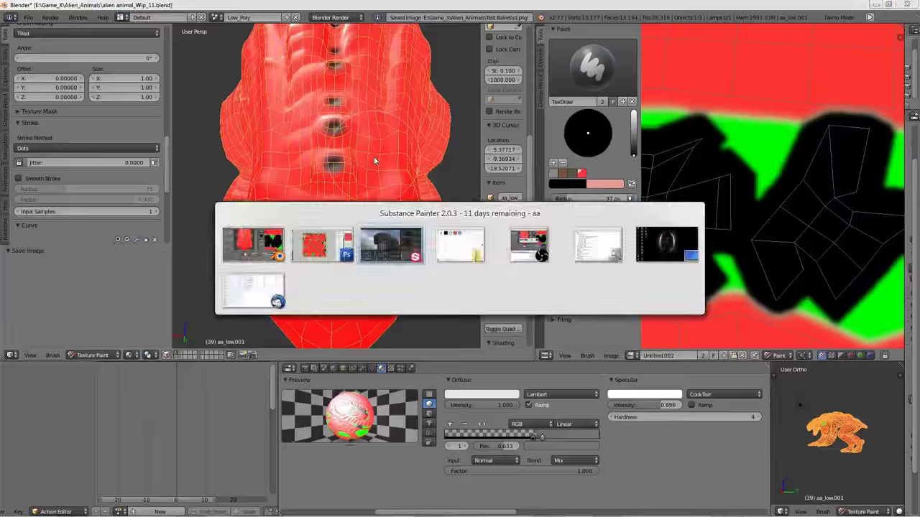
key(alt+Tab)
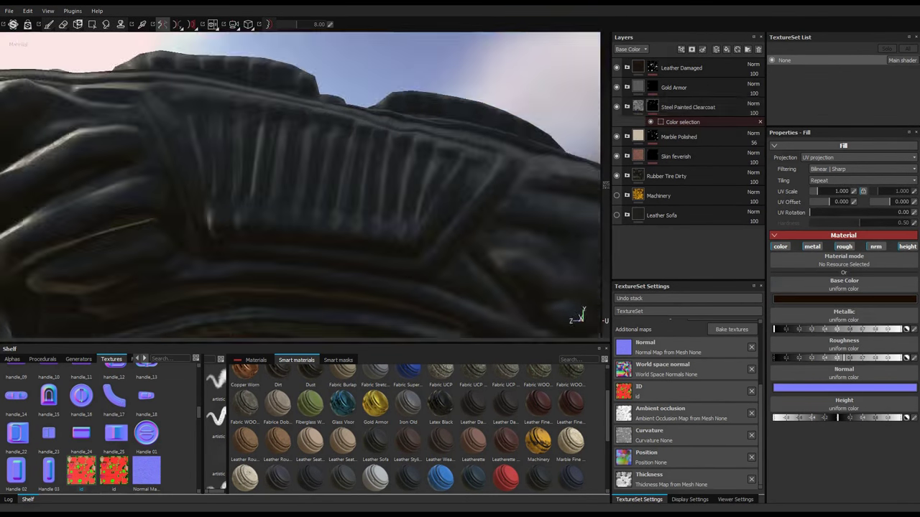
Add a Steel Bright material layer on top of the stack and hide its Bright edges sublayer
scroll(655, 324, up, 3)
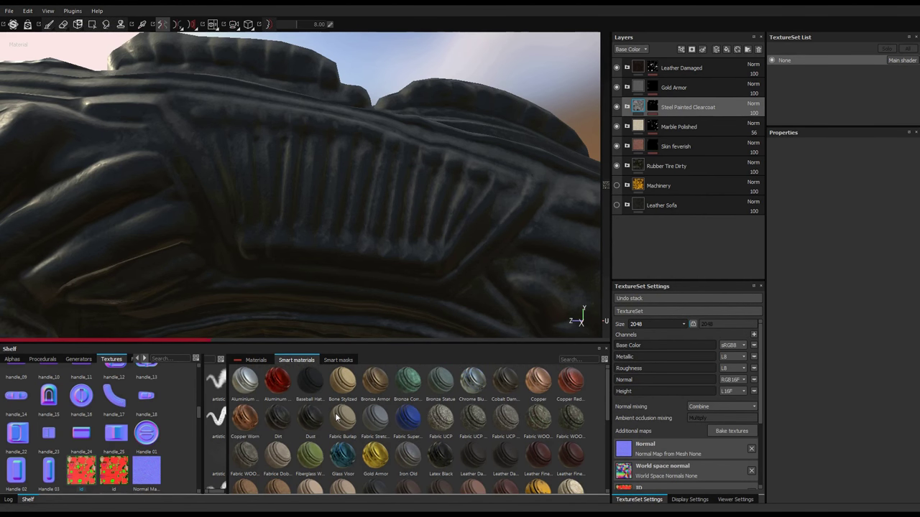
drag(666, 66, 665, 58)
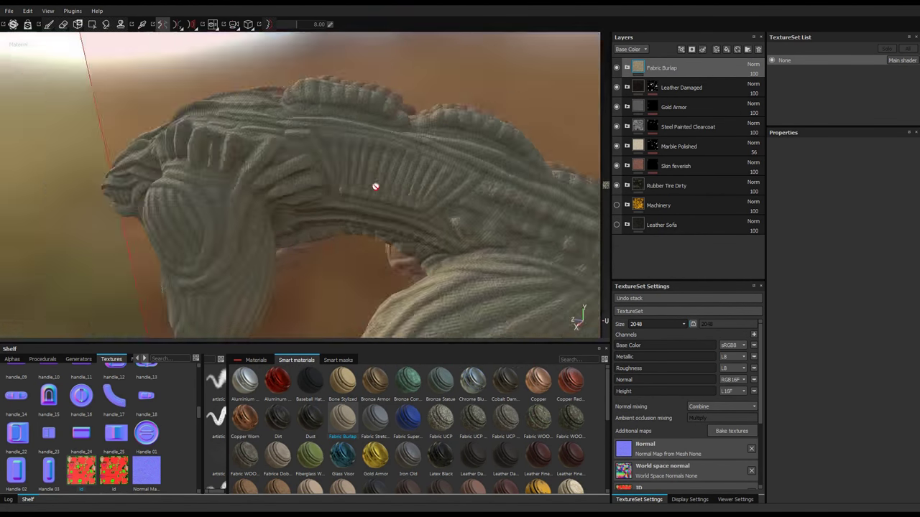
alt+drag(376, 187, 390, 242)
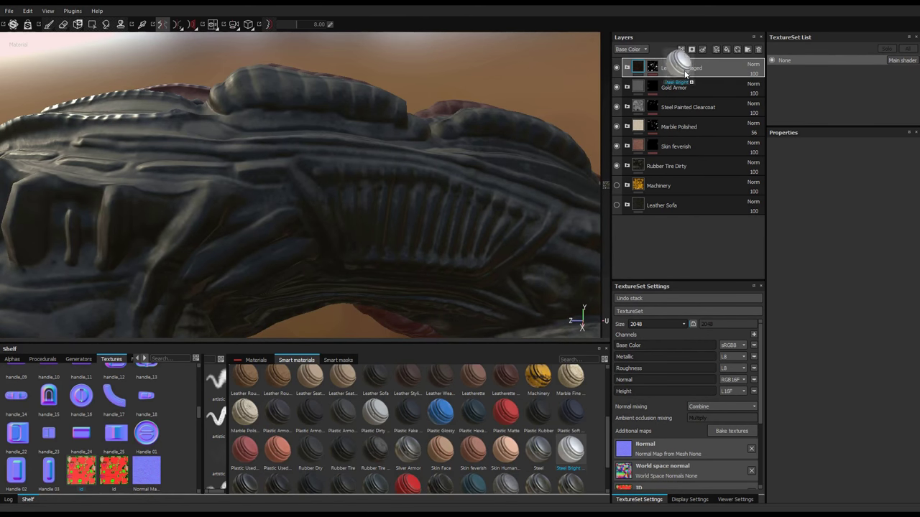
drag(685, 72, 683, 68)
alt+drag(390, 220, 366, 248)
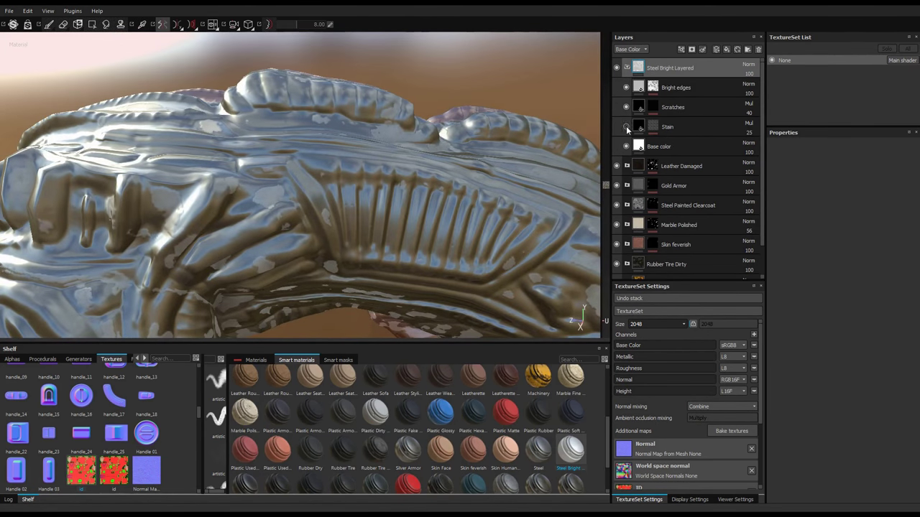
click(625, 87)
alt+drag(345, 158, 402, 101)
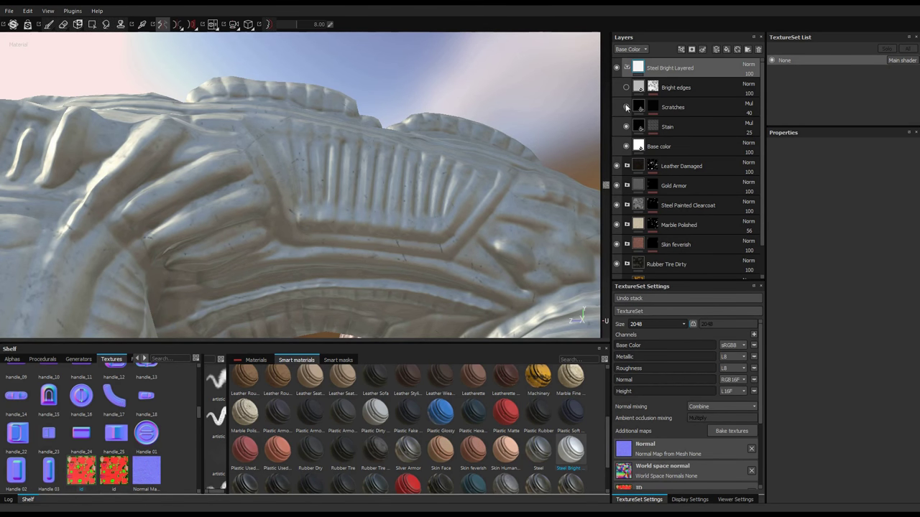
Give the Steel Bright layer a black mask and stamp a row of white dots along the ribs
click(691, 49)
click(717, 85)
key(1)
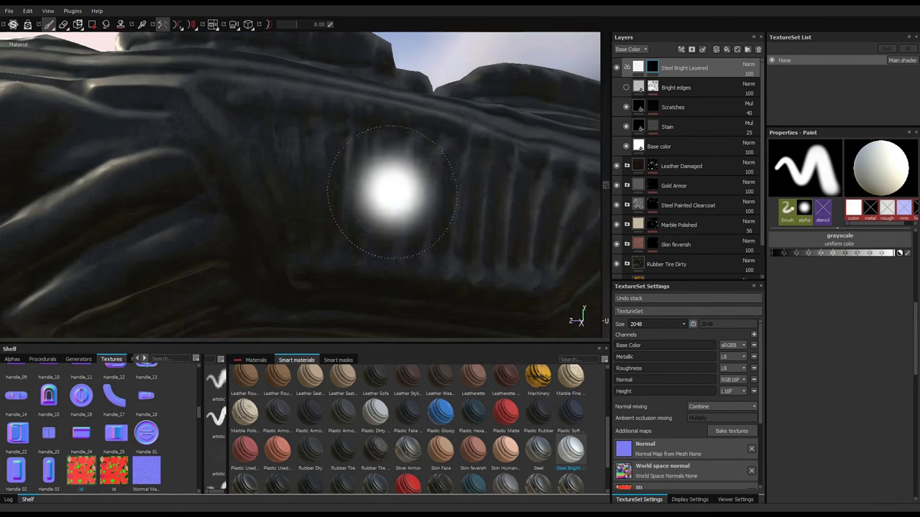
alt+drag(391, 190, 435, 216)
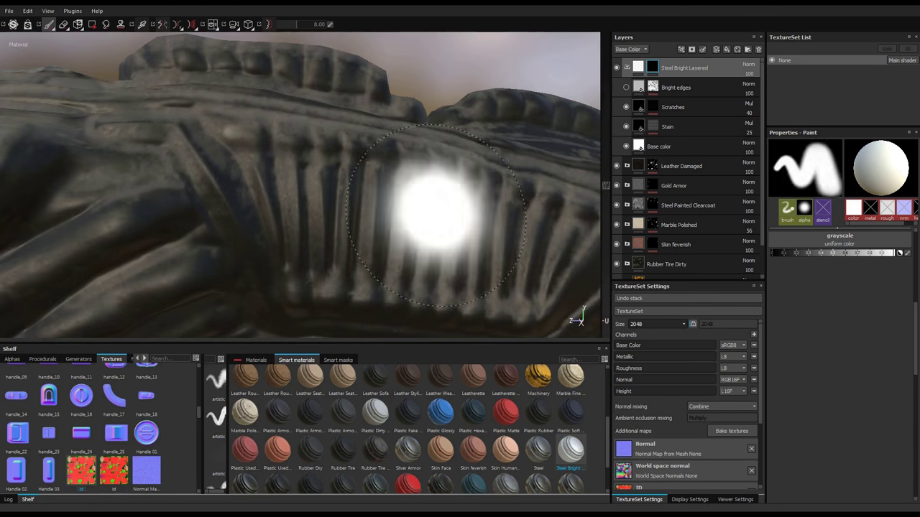
ctrl+right_drag(435, 216, 343, 154)
drag(343, 153, 341, 277)
mouse_move(378, 158)
alt+mouse_down()
mouse_move(437, 197)
mouse_move(425, 180)
alt+mouse_up()
key(ctrl+z)
ctrl+right_drag(391, 226, 400, 219)
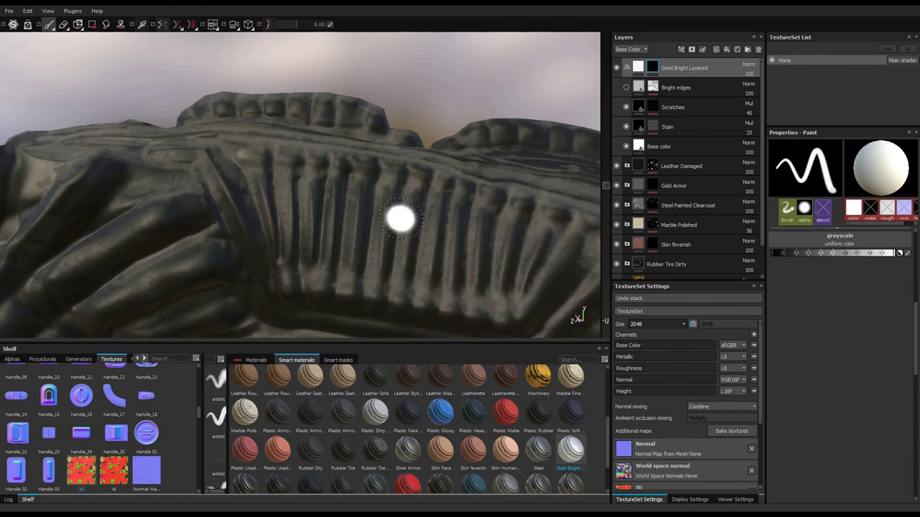
mouse_move(401, 219)
alt+mouse_down()
mouse_move(322, 271)
mouse_move(318, 294)
mouse_move(421, 150)
mouse_move(394, 143)
mouse_move(465, 220)
mouse_move(242, 257)
alt+mouse_up()
key(ctrl+z)
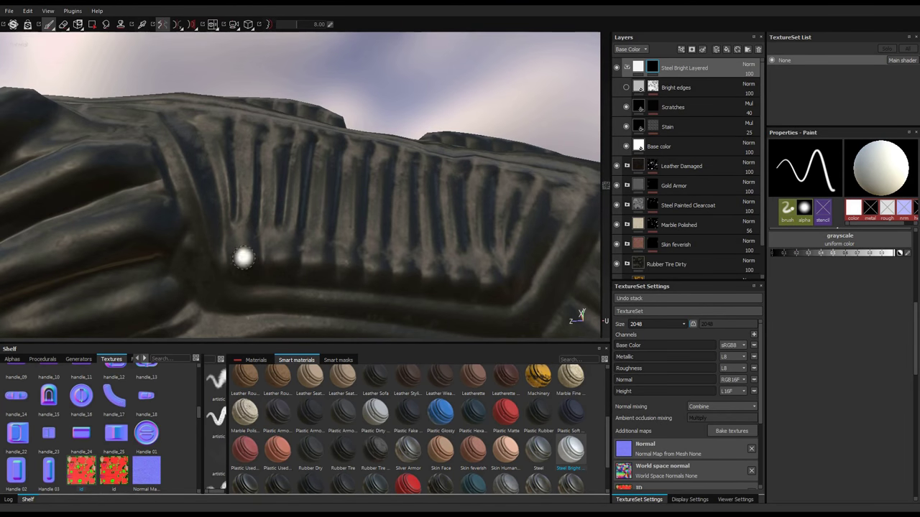
mouse_move(436, 278)
alt+mouse_down()
mouse_move(421, 180)
mouse_move(403, 215)
alt+mouse_up()
Tune the studs: lower height, adjust metallic, raise roughness and tint them light grey
click(659, 145)
drag(862, 418, 849, 417)
drag(898, 329, 878, 330)
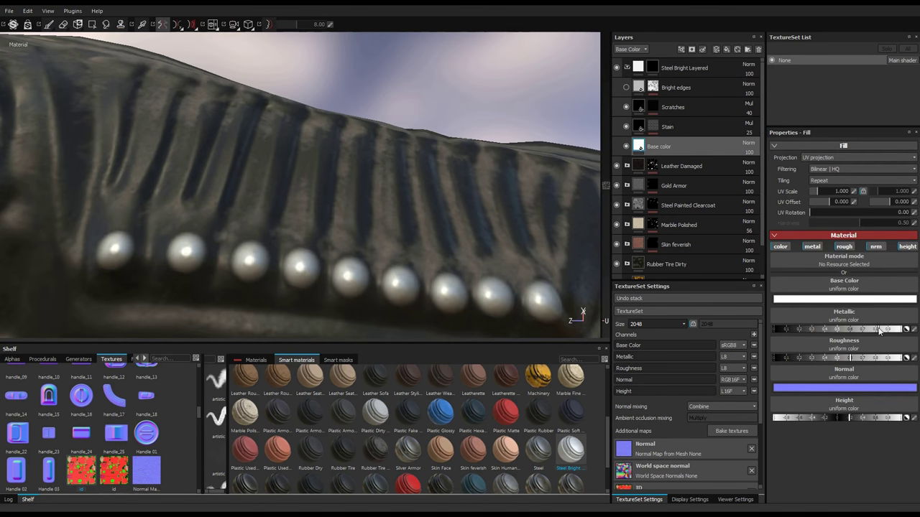
mouse_move(794, 358)
mouse_down()
mouse_move(889, 357)
mouse_move(871, 358)
mouse_up()
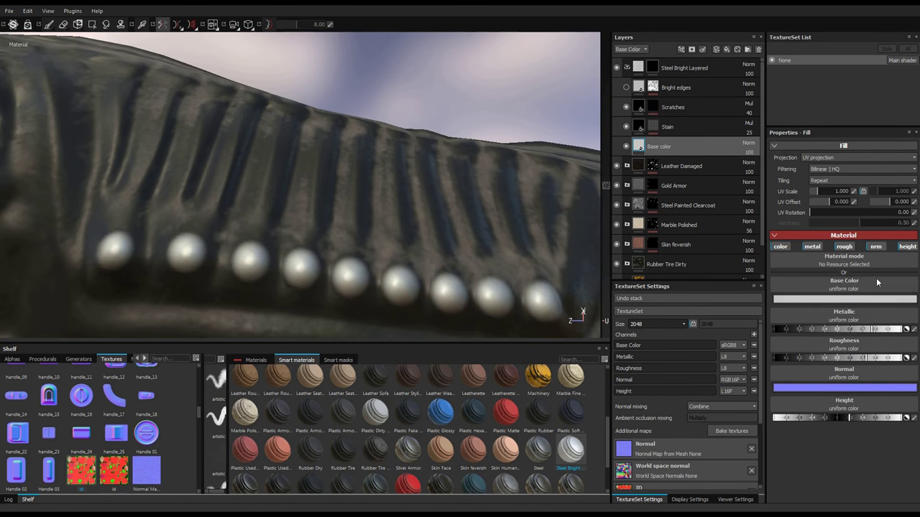
mouse_move(873, 299)
mouse_down()
mouse_move(883, 318)
mouse_move(869, 286)
mouse_up()
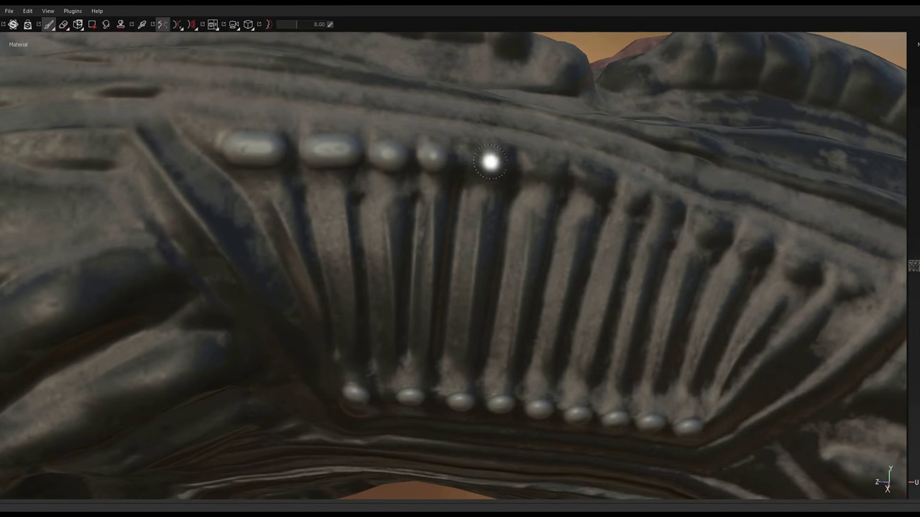
Brighten the stud row, then paint and smooth raised ribs between the studs across the panel
mouse_move(489, 162)
mouse_down()
mouse_move(594, 181)
mouse_move(669, 210)
mouse_up()
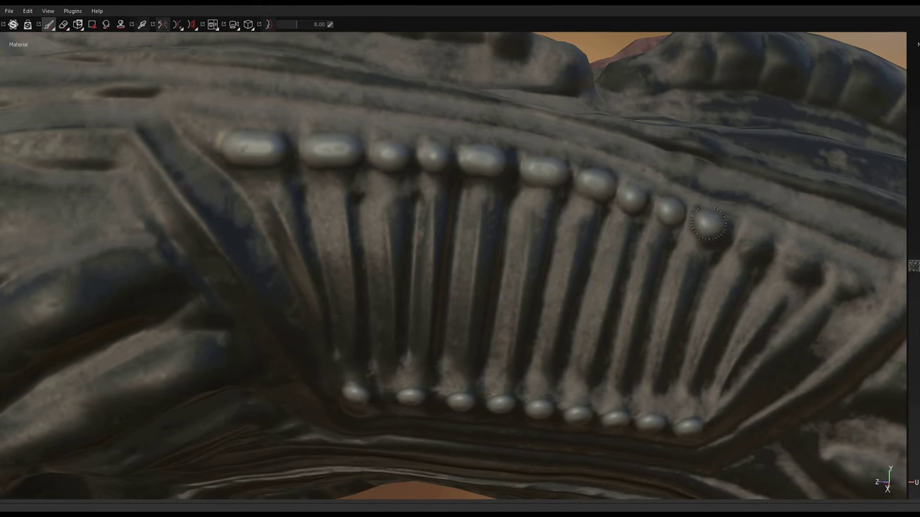
drag(669, 210, 757, 250)
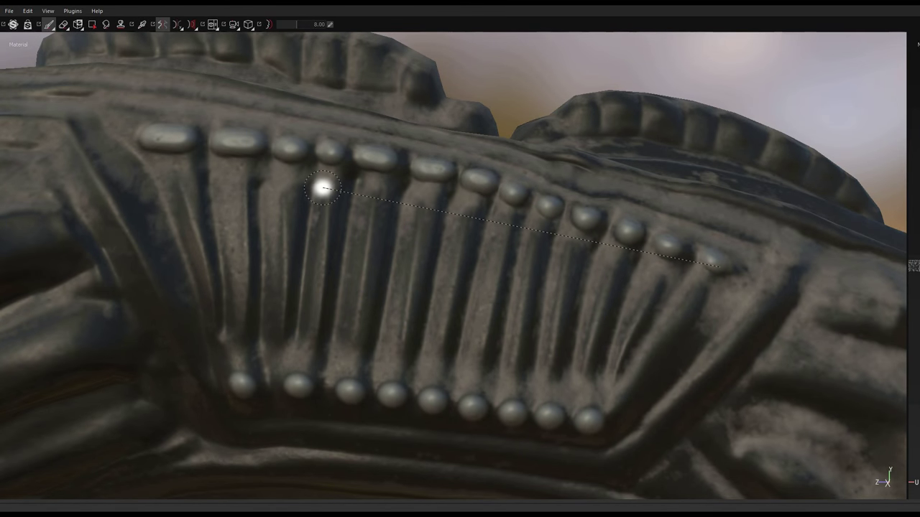
drag(322, 189, 288, 277)
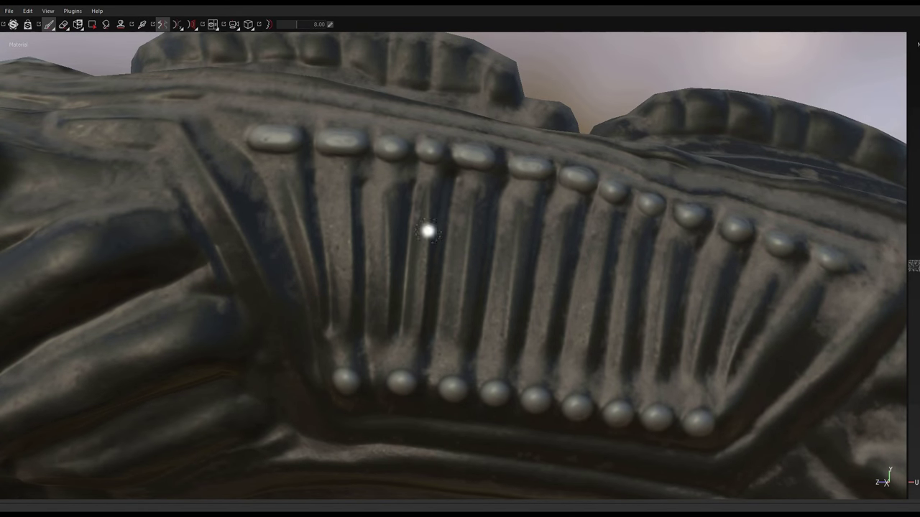
drag(430, 184, 424, 343)
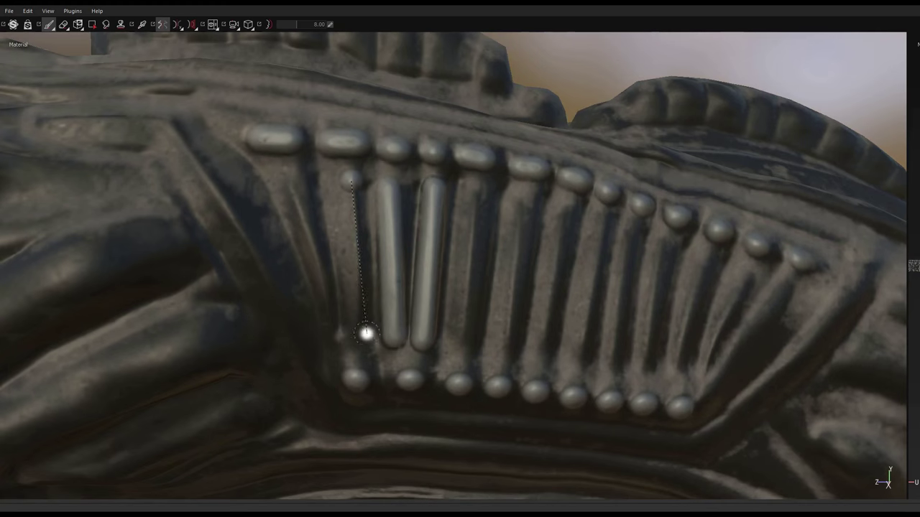
drag(327, 331, 289, 175)
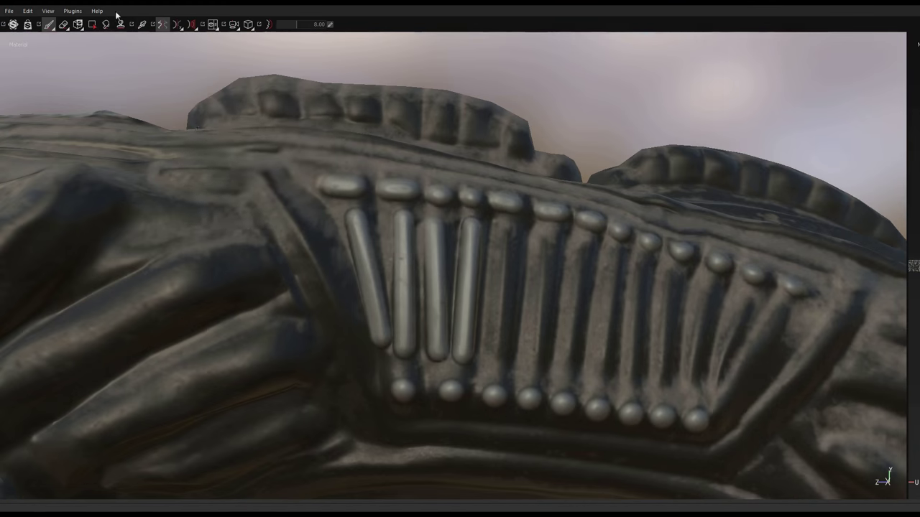
shift+drag(381, 309, 399, 336)
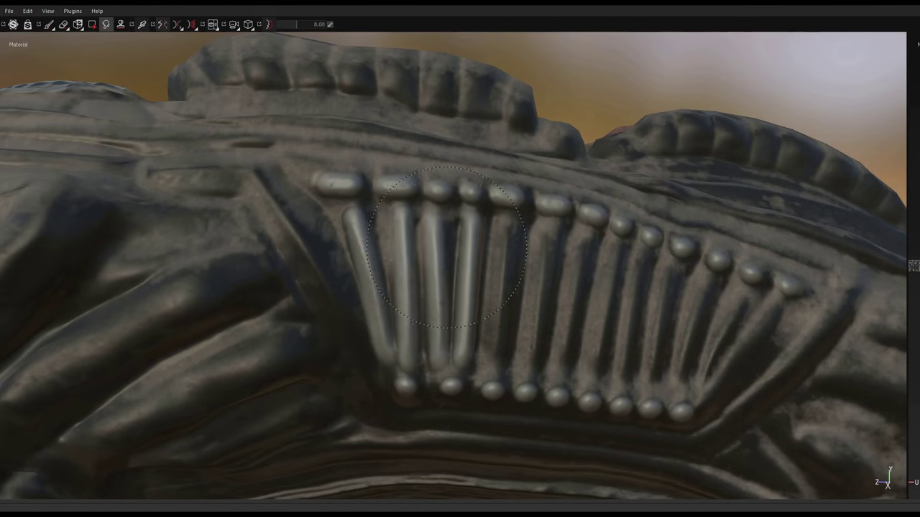
shift+drag(352, 237, 366, 309)
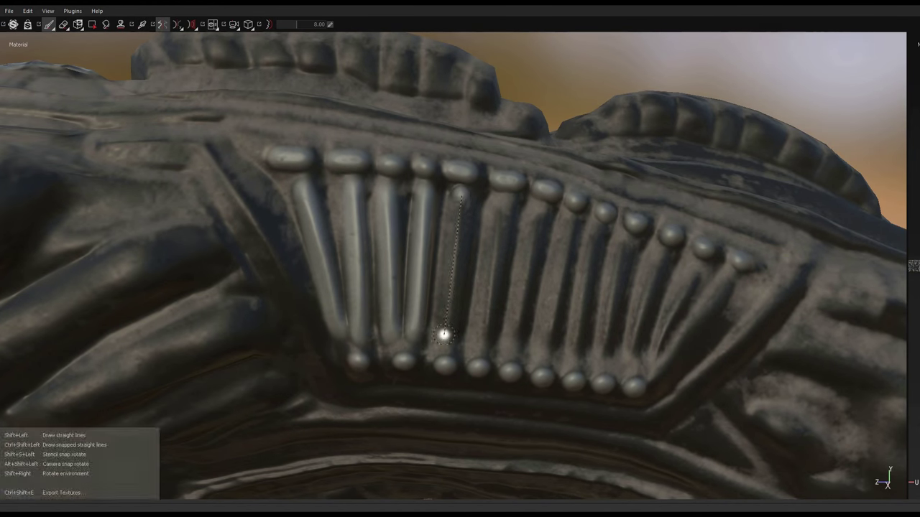
shift+click(444, 334)
drag(503, 186, 486, 344)
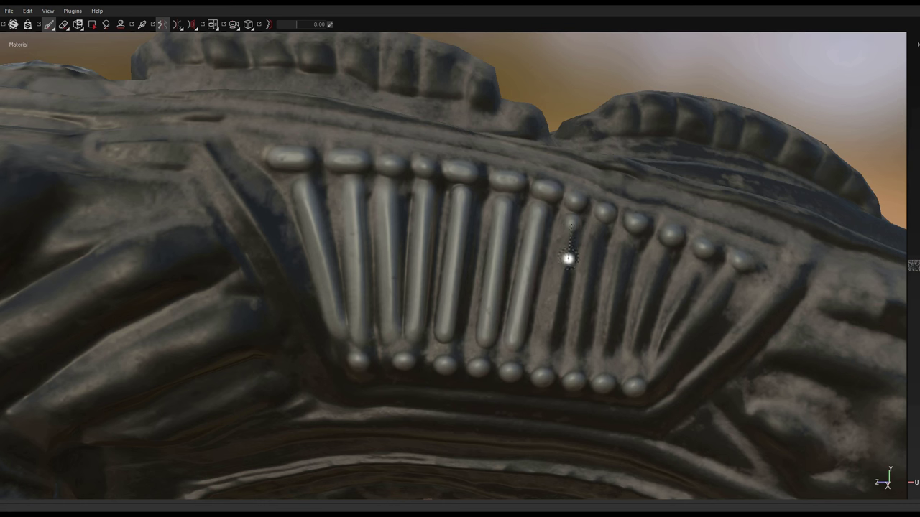
drag(631, 239, 607, 360)
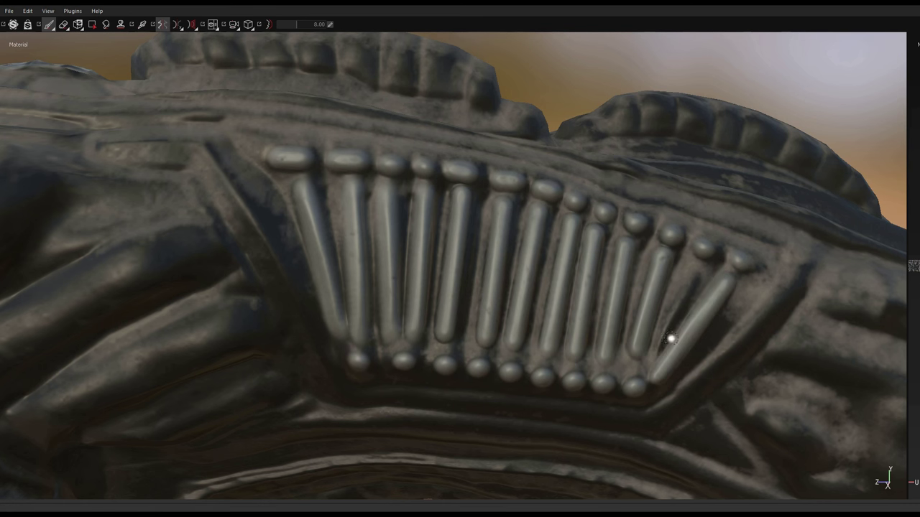
With a tube brush, lay smooth tube strokes along the groove below the ribs toward the head
click(106, 24)
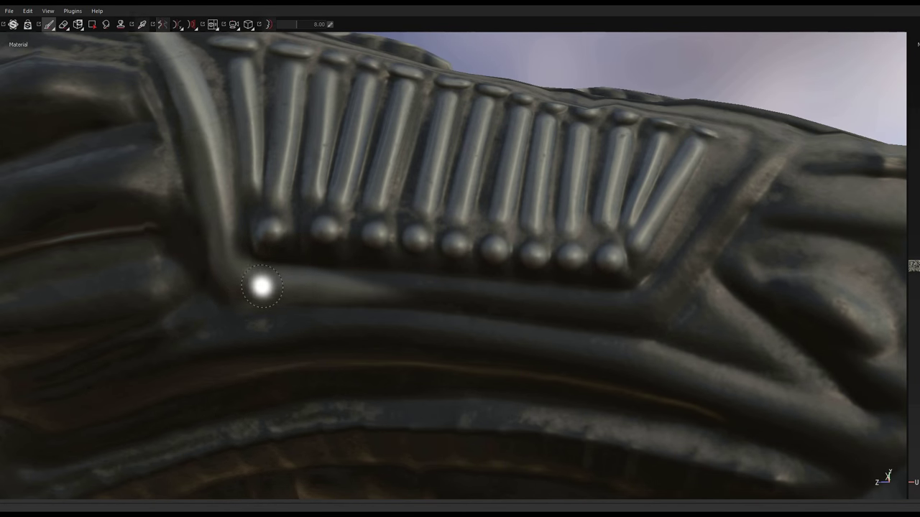
mouse_move(262, 287)
mouse_down()
mouse_move(631, 311)
mouse_move(697, 255)
mouse_up()
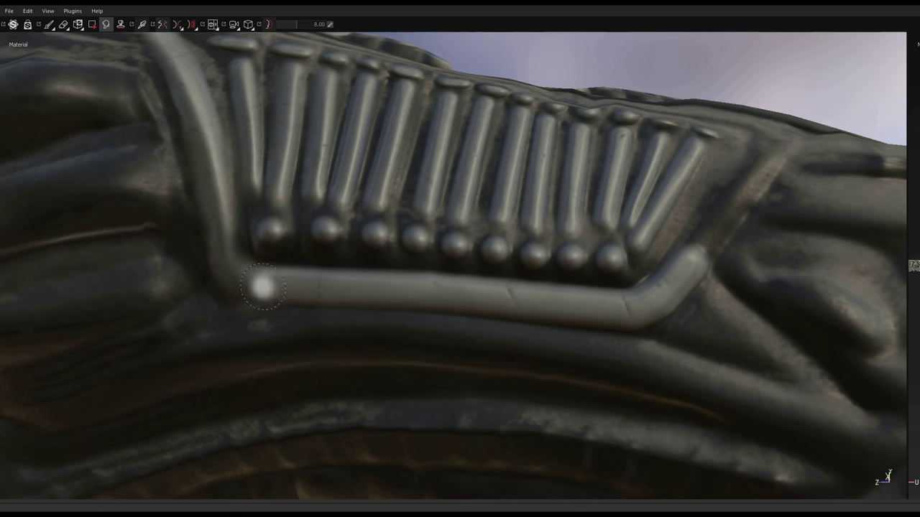
middle_drag(747, 179, 611, 273)
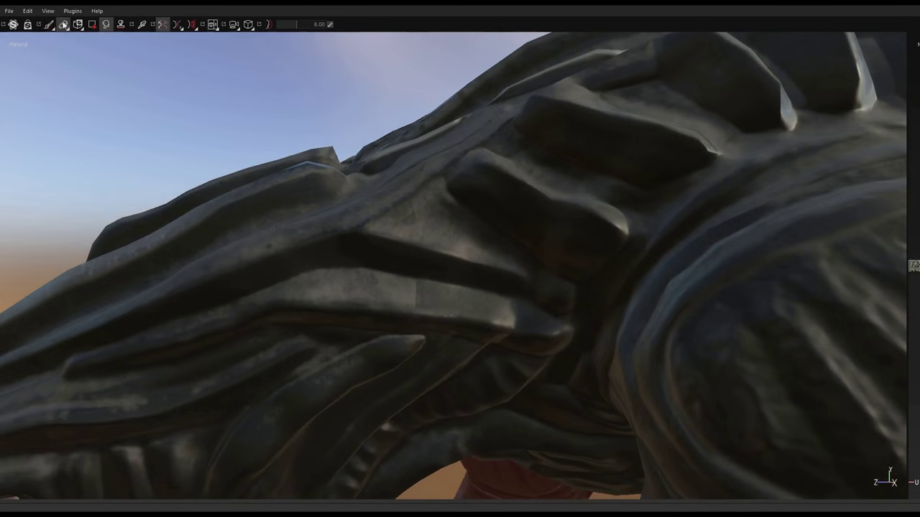
drag(216, 324, 555, 253)
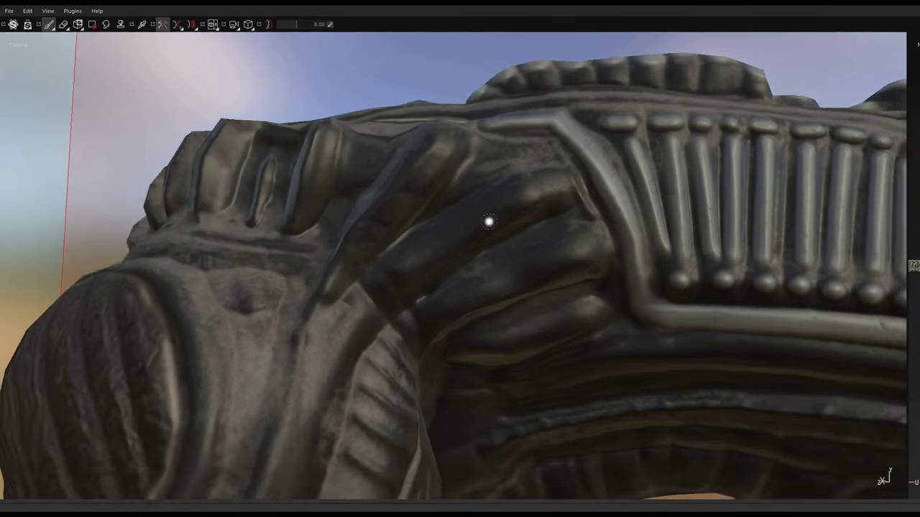
mouse_move(493, 216)
mouse_down()
mouse_move(442, 263)
mouse_move(446, 285)
mouse_up()
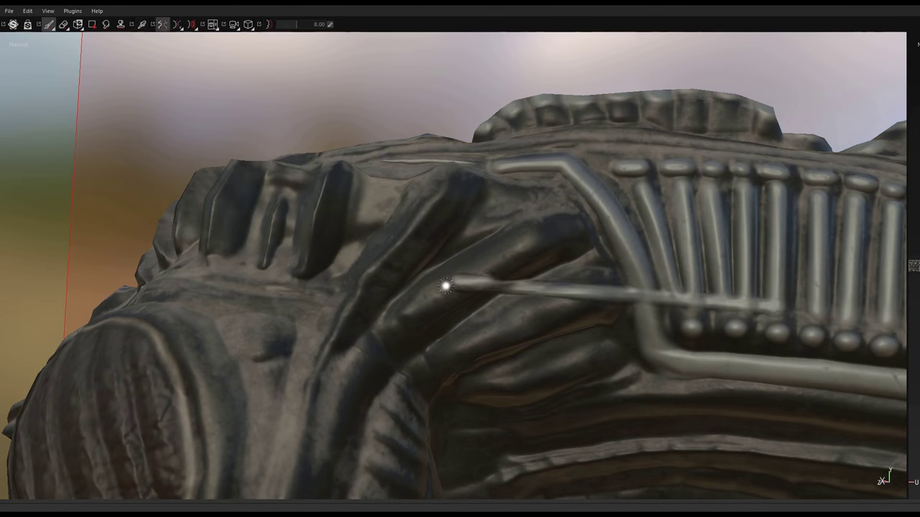
shift+right_drag(491, 261, 479, 265)
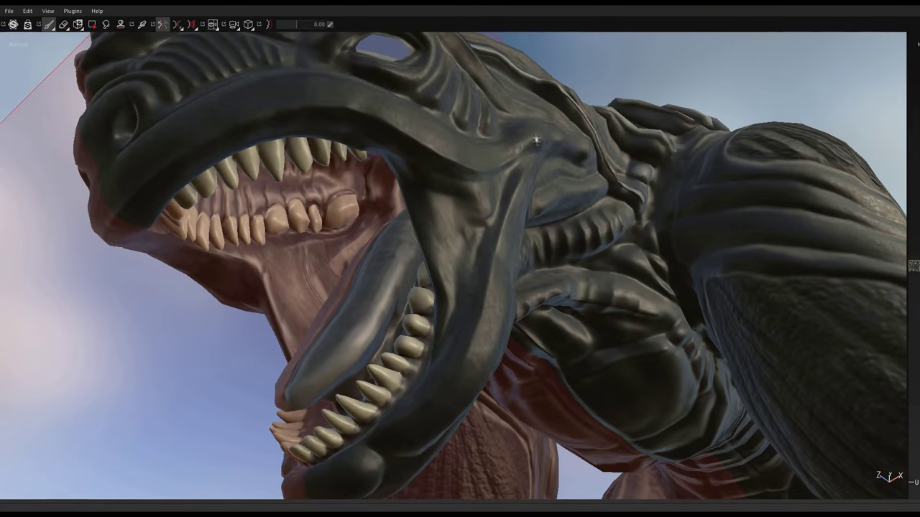
Orbit around the neck, head and cheek ribs, then zoom out to the whole flank
middle_drag(536, 140, 383, 278)
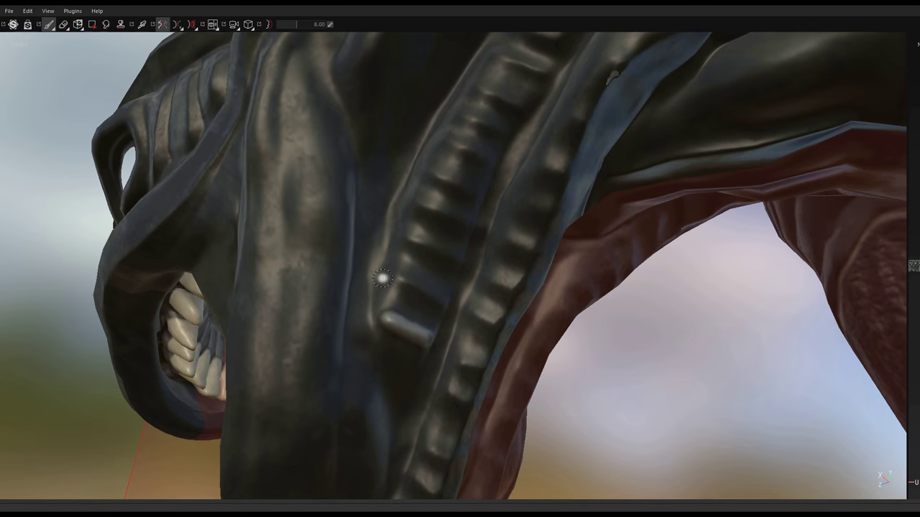
scroll(411, 265, up, 3)
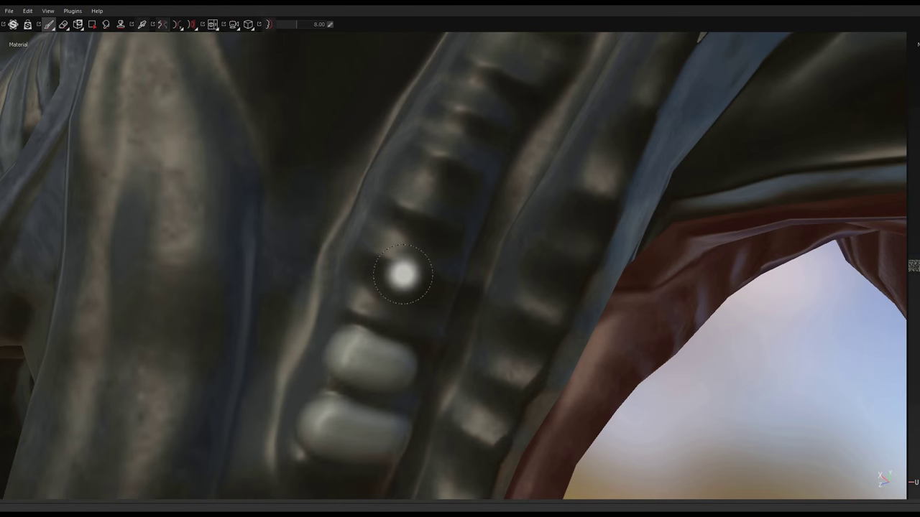
mouse_move(427, 305)
middle_down()
mouse_move(417, 222)
mouse_move(468, 240)
mouse_move(493, 263)
mouse_move(546, 117)
mouse_move(477, 222)
mouse_move(431, 237)
mouse_move(396, 287)
mouse_move(472, 280)
middle_up()
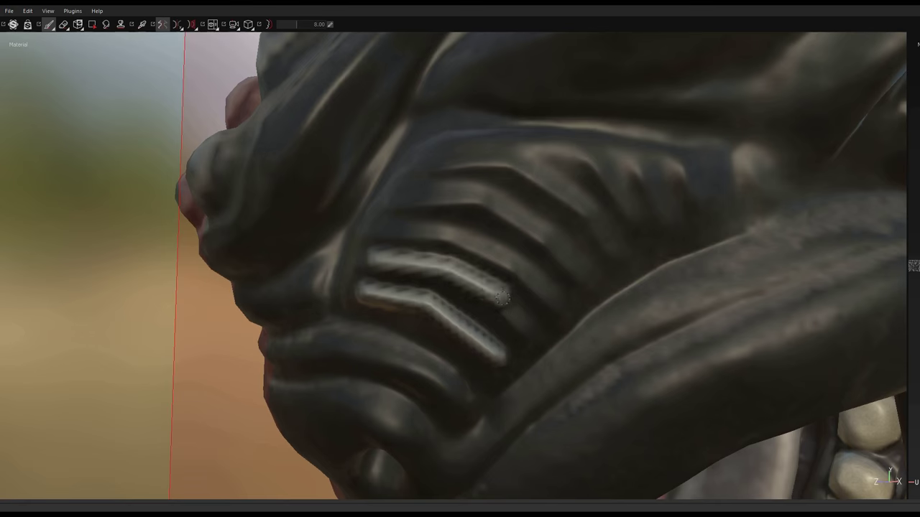
mouse_move(501, 298)
alt+mouse_down()
mouse_move(739, 197)
mouse_move(448, 267)
mouse_move(601, 311)
alt+mouse_up()
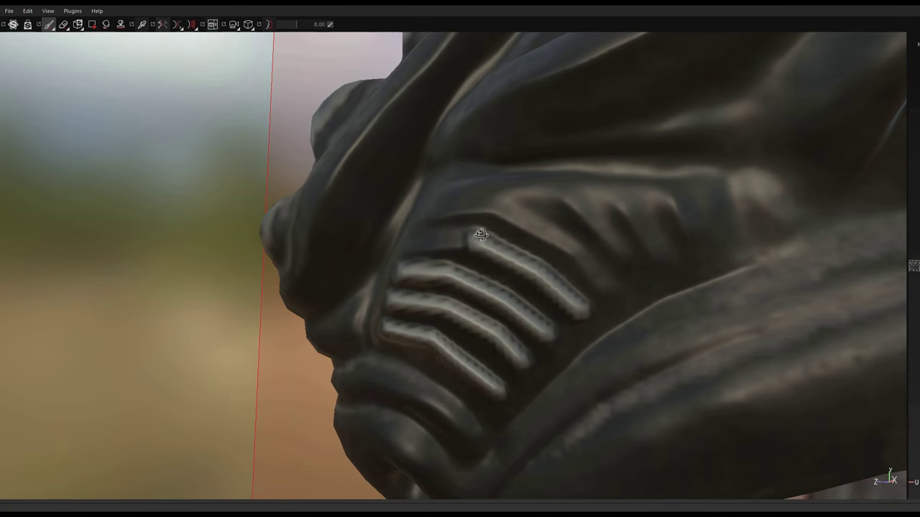
mouse_move(480, 234)
alt+mouse_down()
mouse_move(456, 263)
mouse_move(559, 251)
mouse_move(435, 248)
mouse_move(303, 272)
alt+mouse_up()
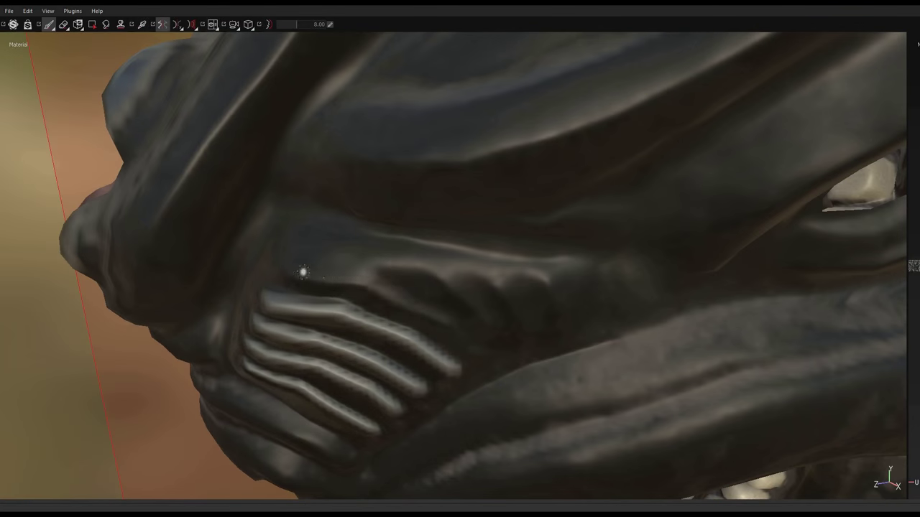
mouse_move(532, 310)
alt+mouse_down()
mouse_move(503, 267)
mouse_move(425, 232)
mouse_move(433, 303)
mouse_move(477, 253)
mouse_move(410, 273)
alt+mouse_up()
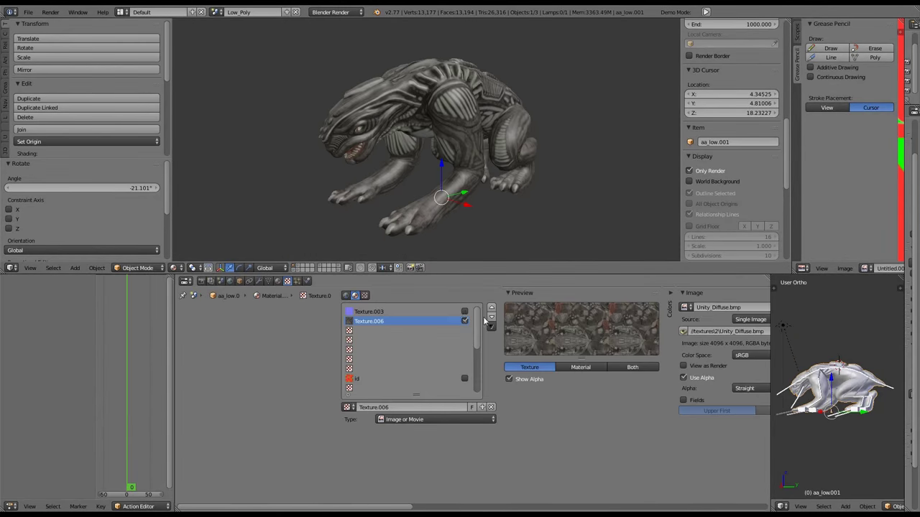
Load Nor OpenGL.jpg from textures folder 2 and let it affect surface normals
click(473, 306)
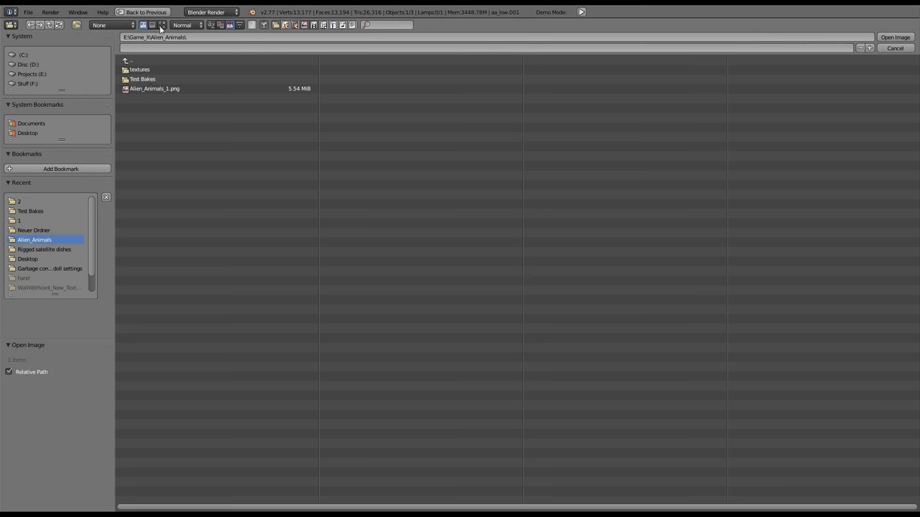
click(142, 71)
double_click(277, 190)
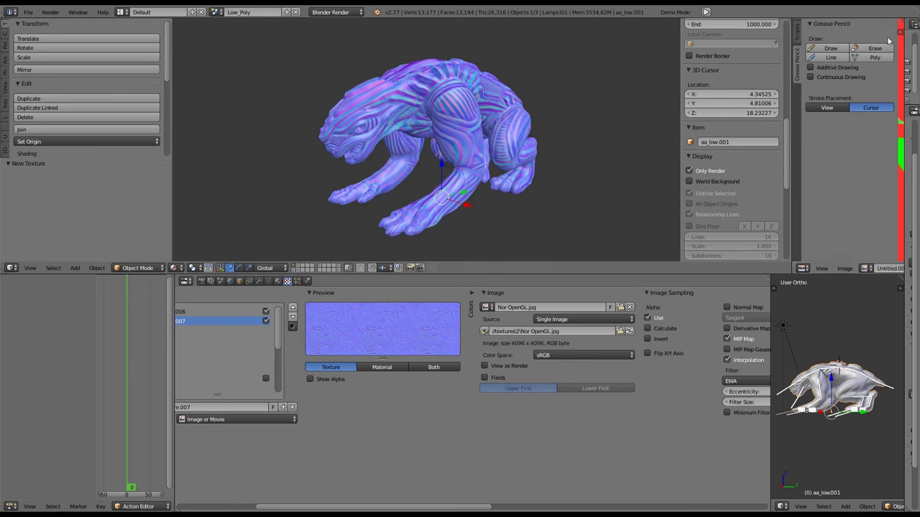
middle_drag(460, 143, 435, 97)
scroll(348, 337, down, 5)
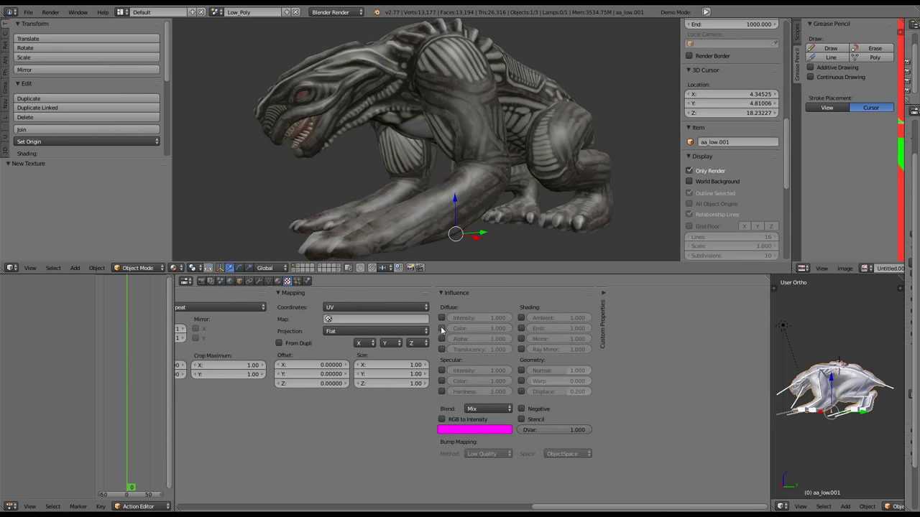
click(521, 370)
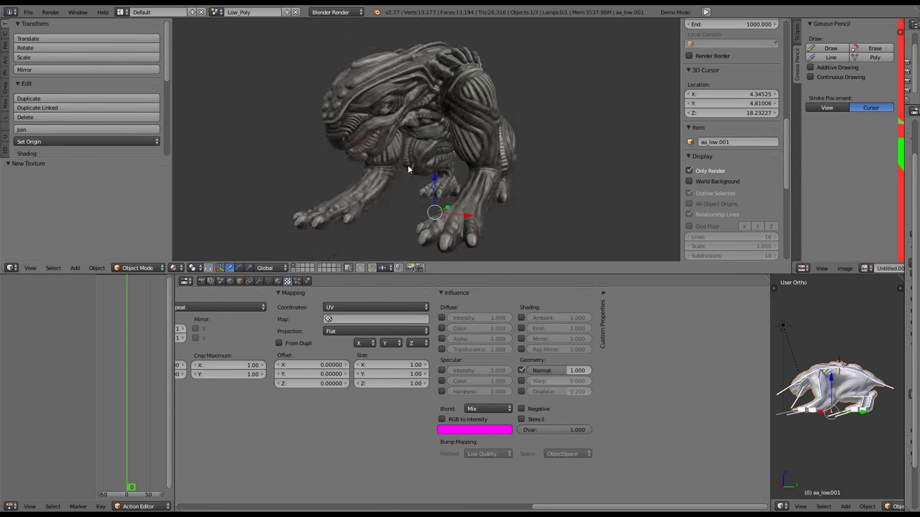
middle_drag(445, 201, 501, 115)
scroll(467, 345, down, 5)
Create a new image texture in an empty slot and load Unity_Gloss.jpg into it
click(421, 407)
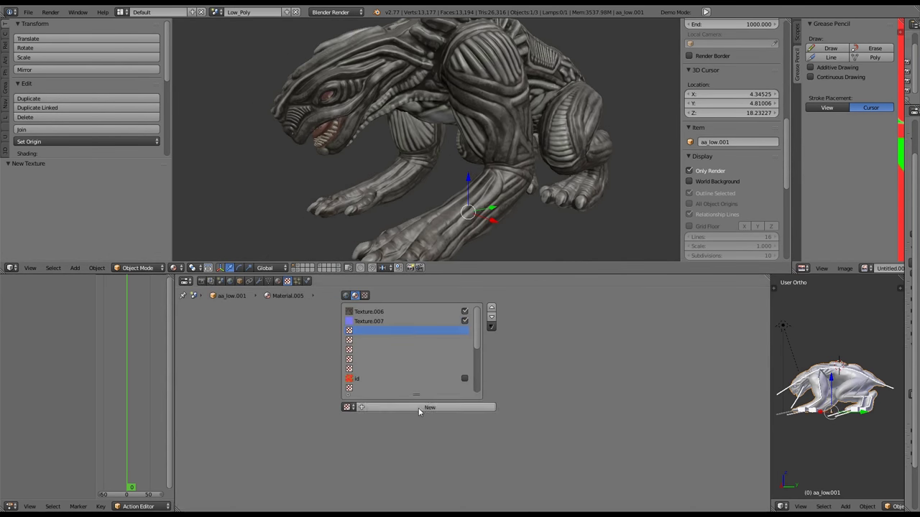
click(475, 407)
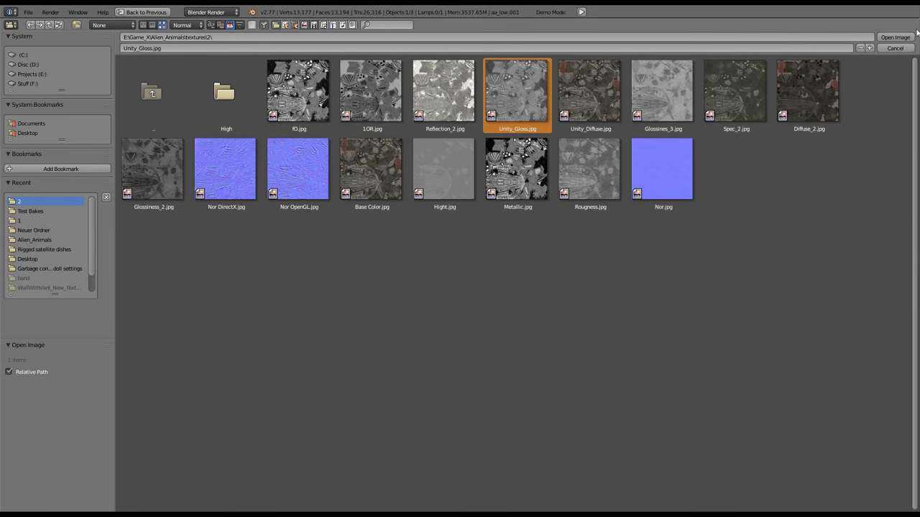
click(895, 37)
scroll(474, 345, down, 5)
scroll(486, 157, up, 5)
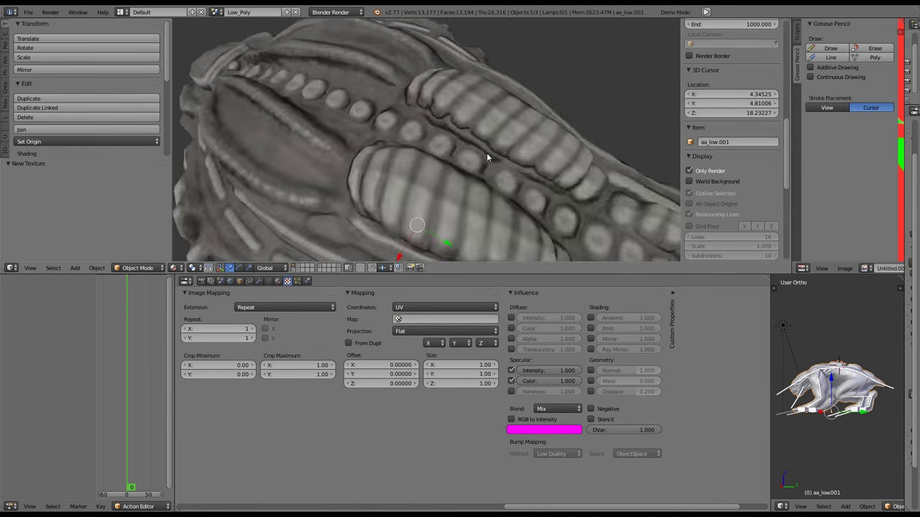
scroll(487, 157, down, 2)
scroll(374, 391, up, 5)
scroll(479, 87, down, 3)
middle_drag(479, 86, 495, 144)
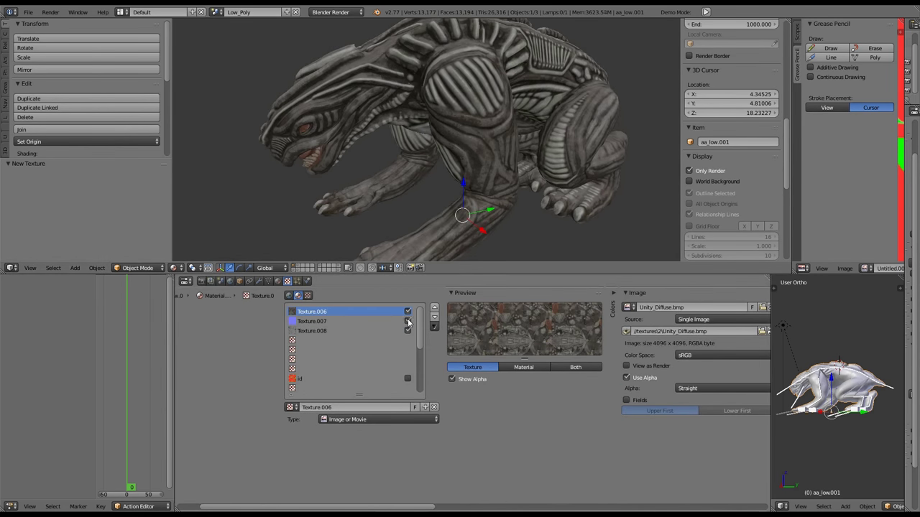
Load Glossiness_2.jpg into Texture.007, using the thumbnail view of the file browser
click(408, 322)
click(550, 306)
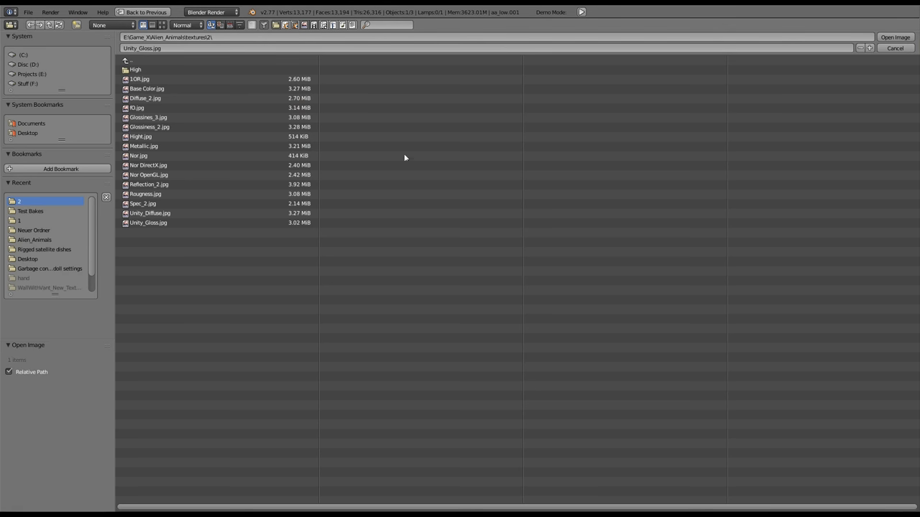
click(230, 24)
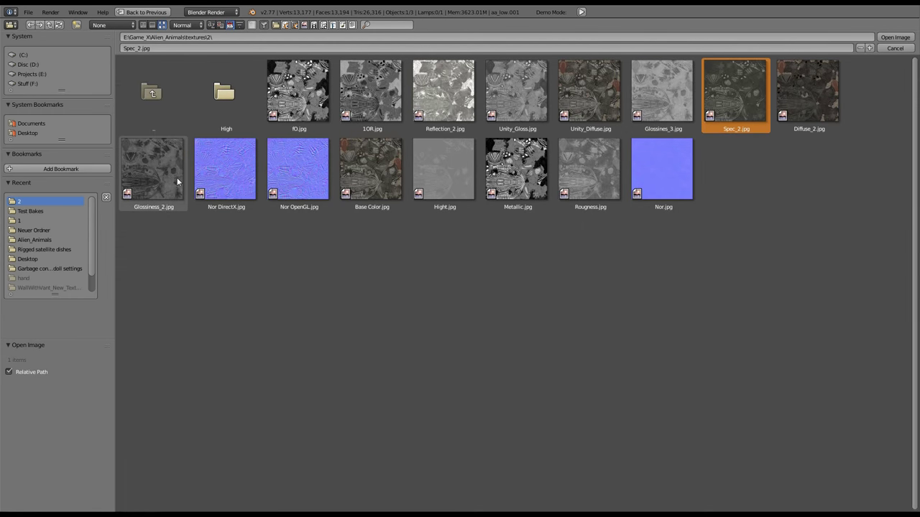
double_click(178, 181)
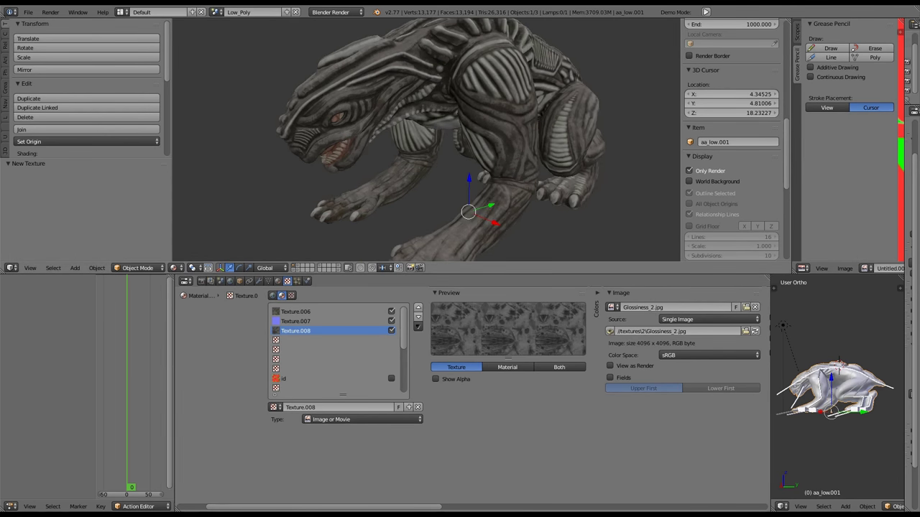
key(KP_3)
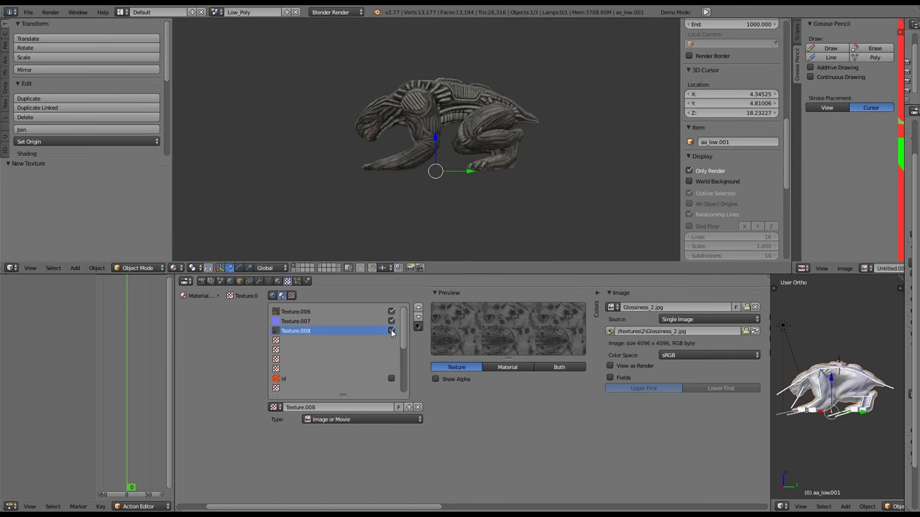
scroll(422, 89, up, 5)
Load Diffuse_2.jpg into the texture, then replace it with Base Color.jpg
click(745, 307)
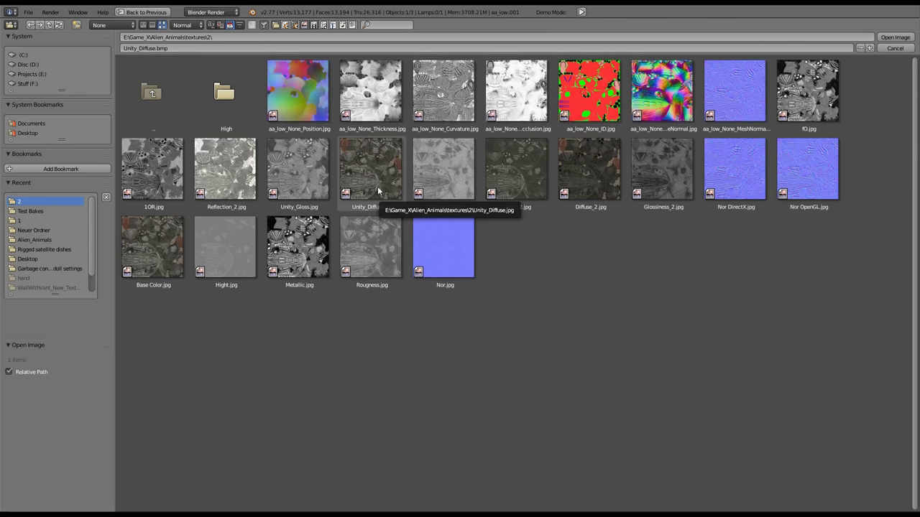
click(589, 170)
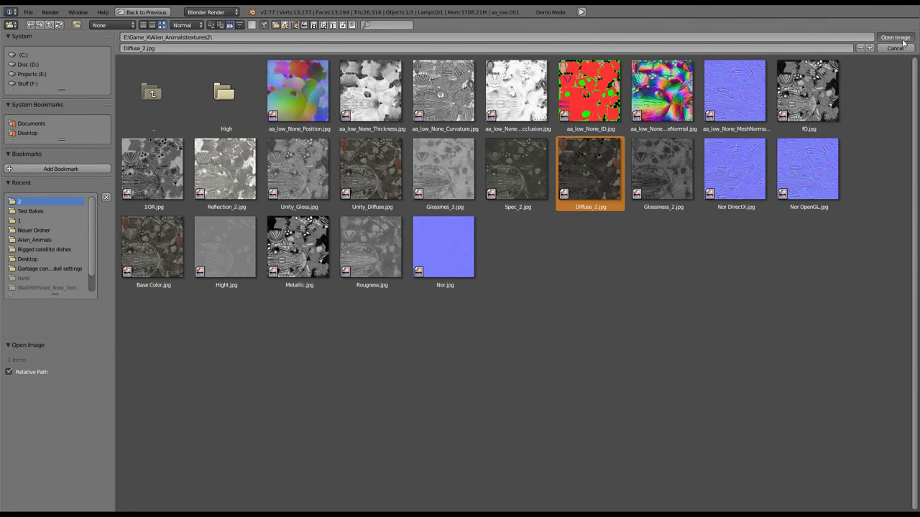
click(900, 40)
middle_drag(350, 134, 404, 110)
scroll(404, 110, up, 4)
click(587, 308)
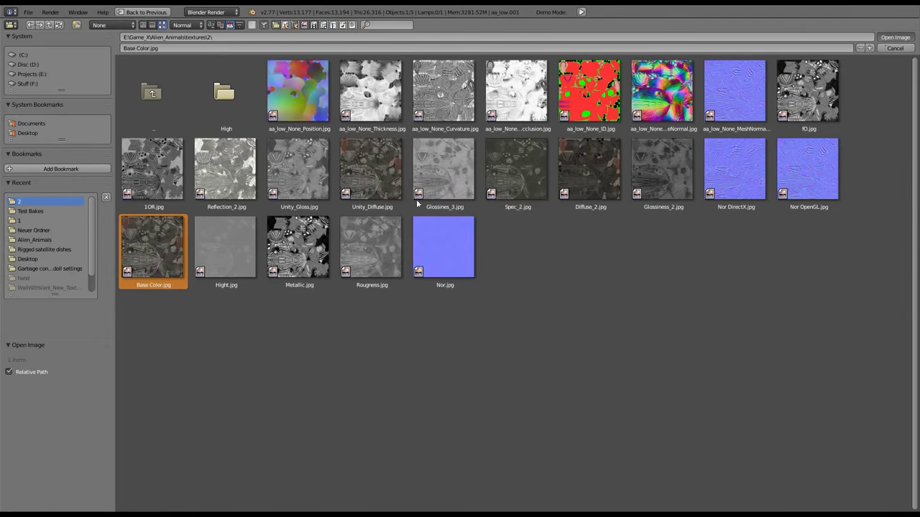
key(Return)
ctrl+scroll(489, 322, right, 3)
Load Diffuse_2.jpg into the texture, then switch to the Texture.007 slot
click(587, 308)
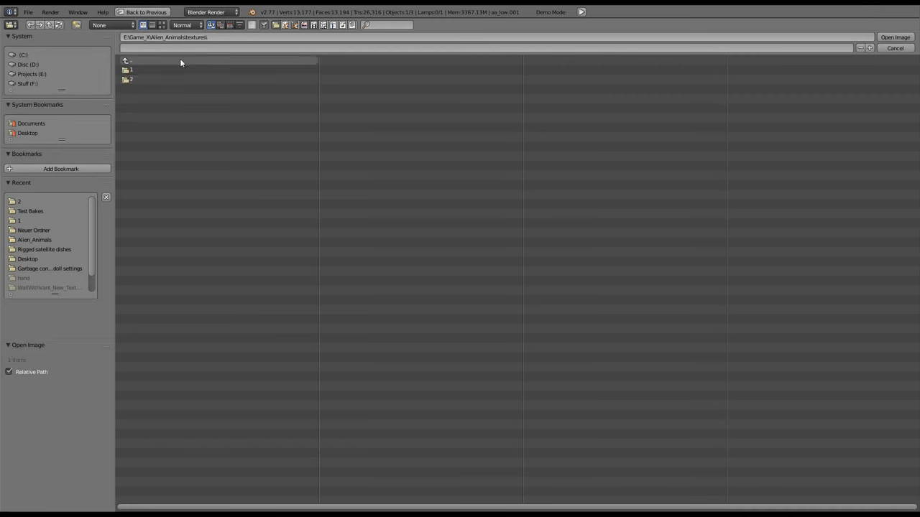
click(895, 37)
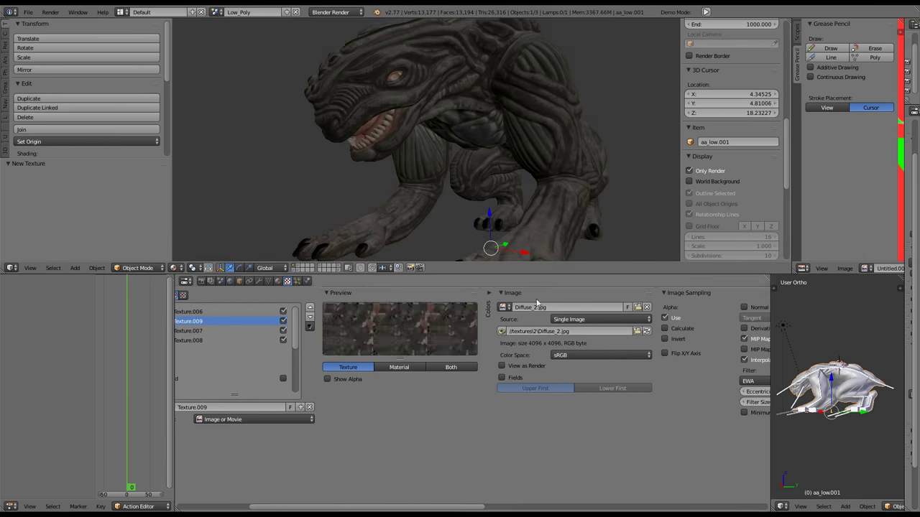
middle_drag(518, 101, 409, 96)
scroll(409, 96, down, 4)
ctrl+scroll(431, 338, left, 5)
click(355, 331)
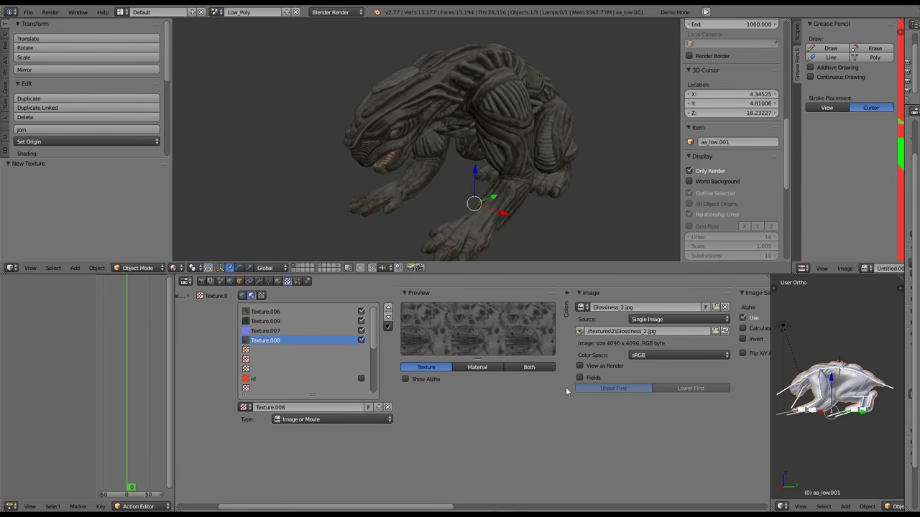
ctrl+scroll(566, 391, right, 3)
Load Reflection_2.jpg into Texture.008
click(531, 308)
double_click(223, 155)
scroll(383, 156, up, 4)
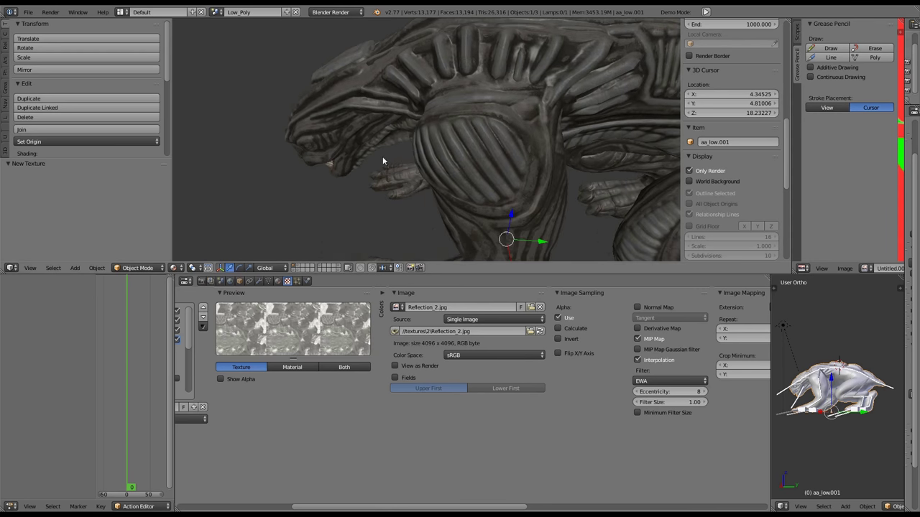
ctrl+scroll(536, 395, right, 5)
ctrl+scroll(292, 361, left, 8)
ctrl+scroll(464, 344, right, 3)
Load Glossiness_2.jpg, keep specular colour influence at 1.0, and enable diffuse colour influence
click(449, 308)
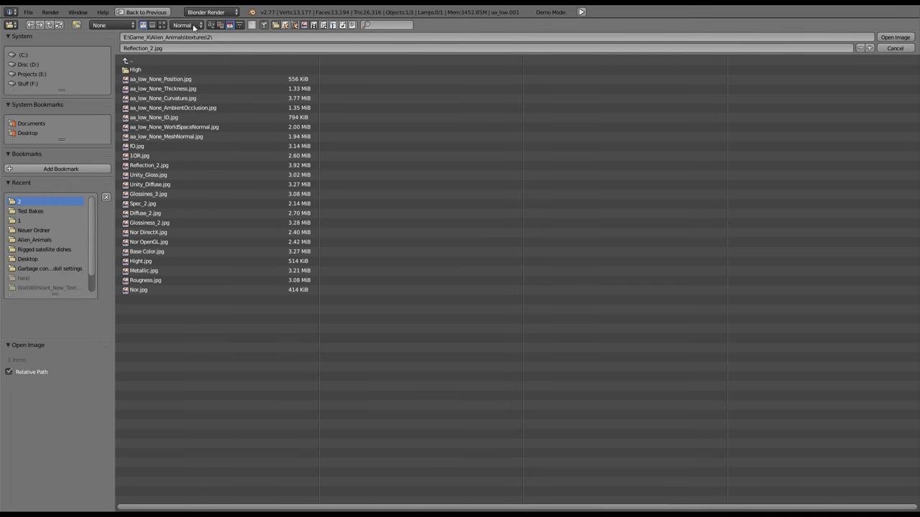
click(163, 25)
click(520, 170)
double_click(658, 174)
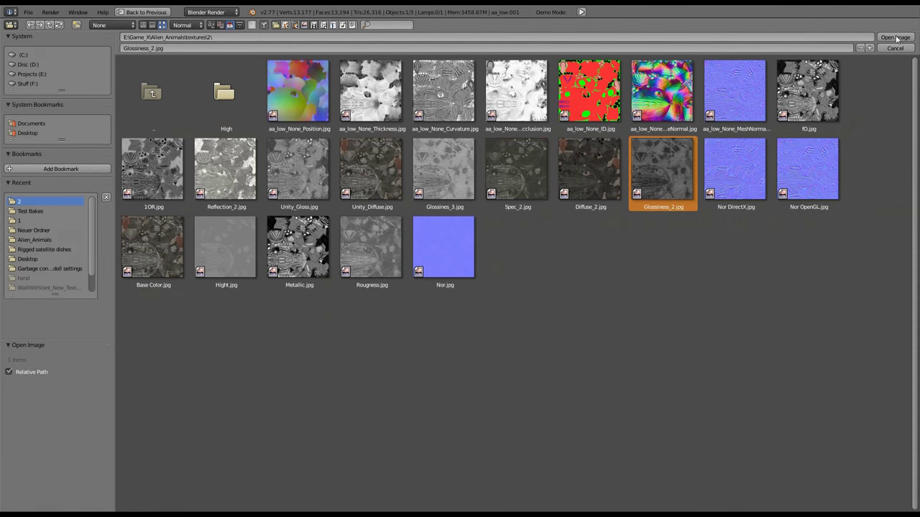
scroll(459, 123, up, 5)
scroll(459, 123, down, 5)
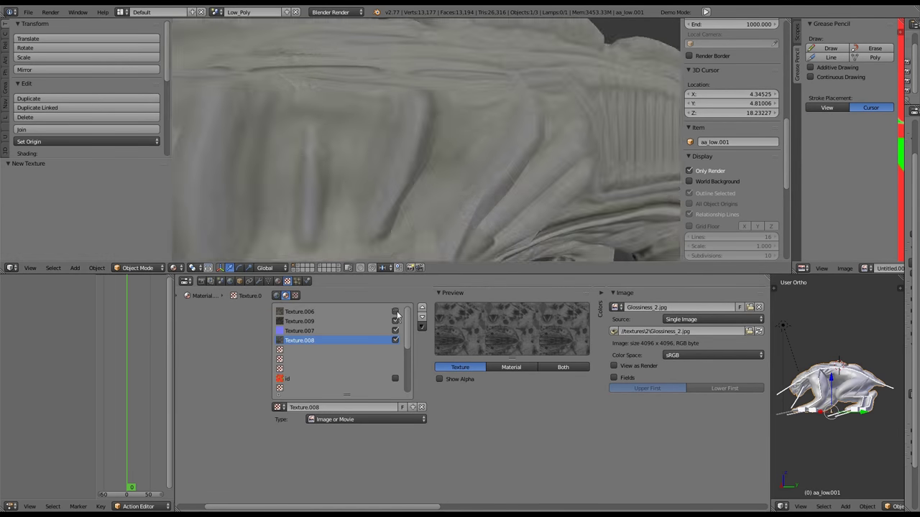
ctrl+scroll(391, 438, right, 4)
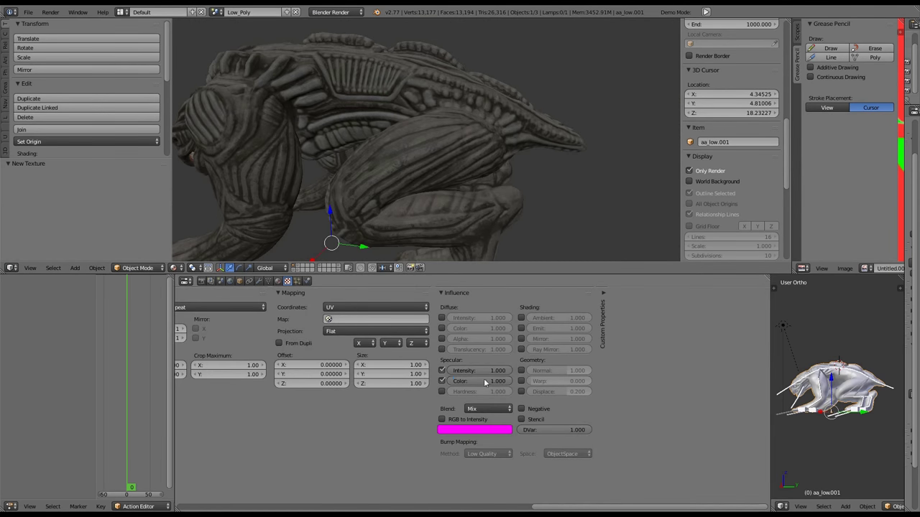
key(Return)
click(442, 328)
scroll(448, 136, down, 5)
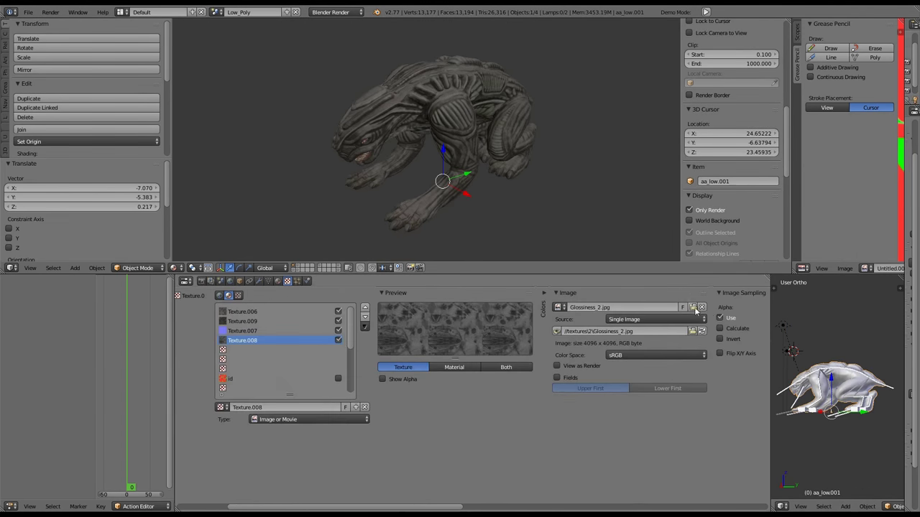
Replace Glossiness_2.jpg with Unity_Gloss.jpg as the gloss image
click(692, 307)
double_click(325, 303)
scroll(446, 115, up, 5)
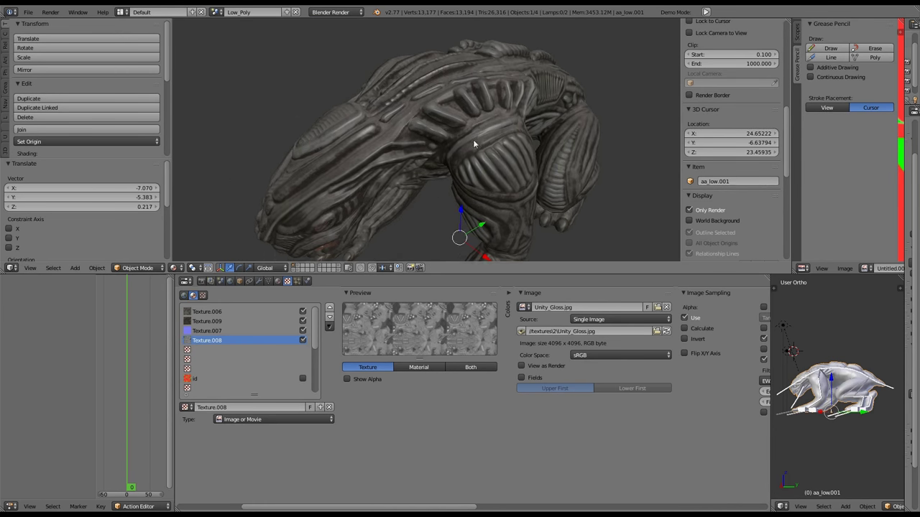
Add an image in an empty slot, blend it with Multiply at 0.469 colour influence
click(428, 353)
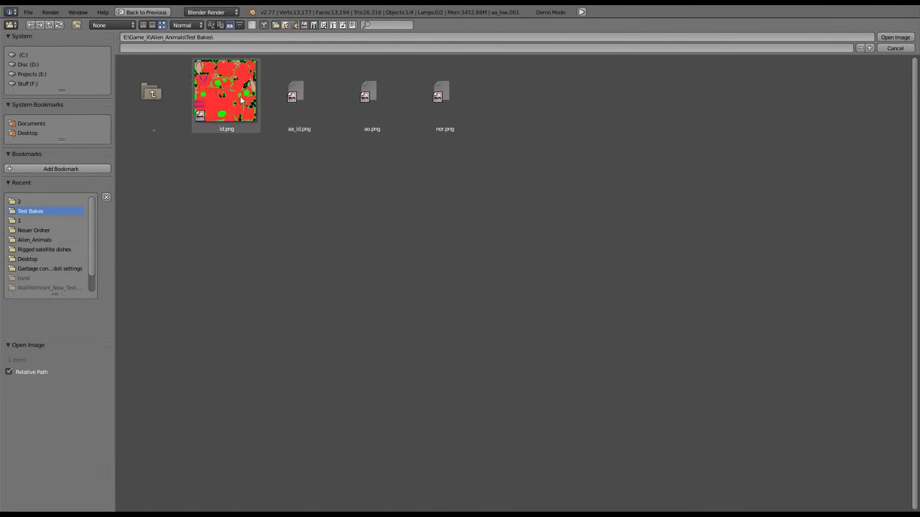
key(BackSpace)
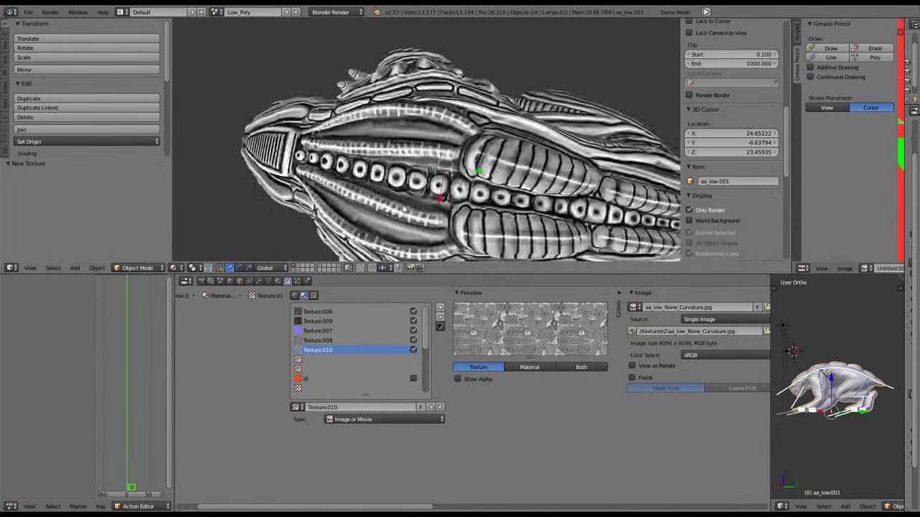
click(503, 409)
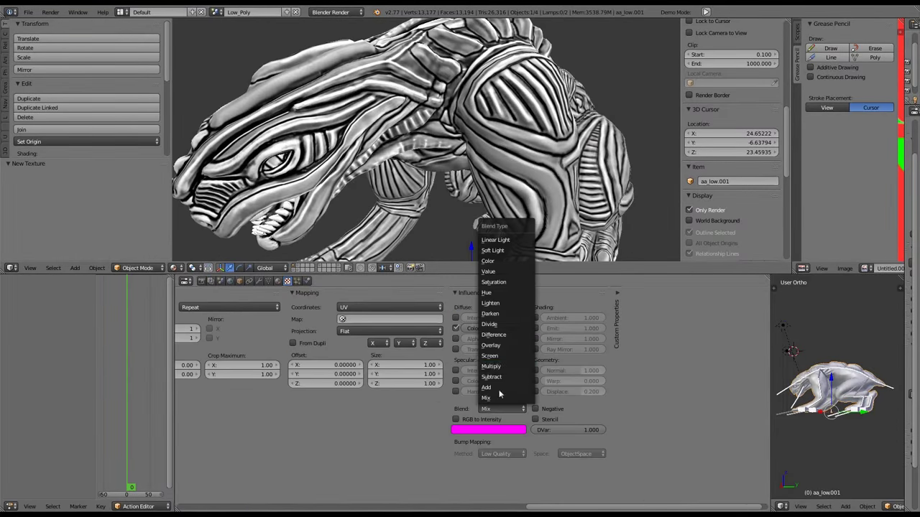
click(491, 367)
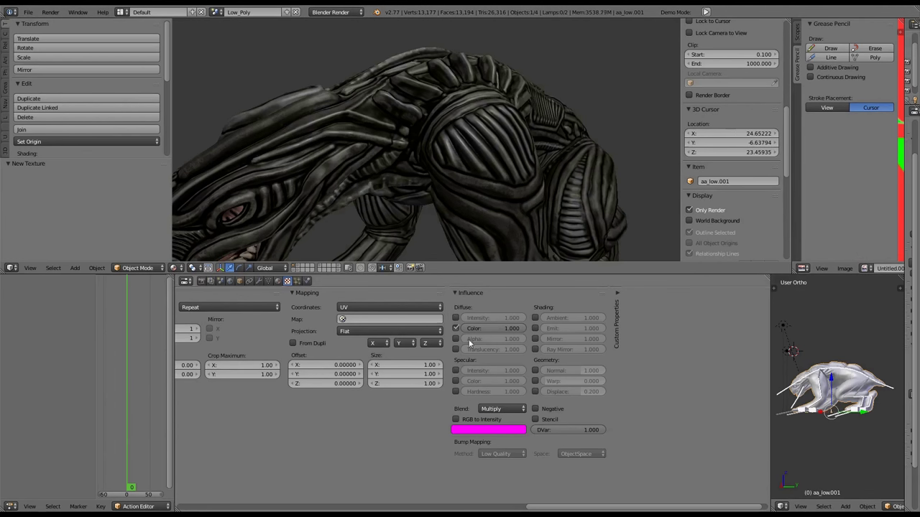
mouse_move(489, 328)
mouse_down()
mouse_move(463, 328)
mouse_move(493, 328)
mouse_move(474, 329)
mouse_up()
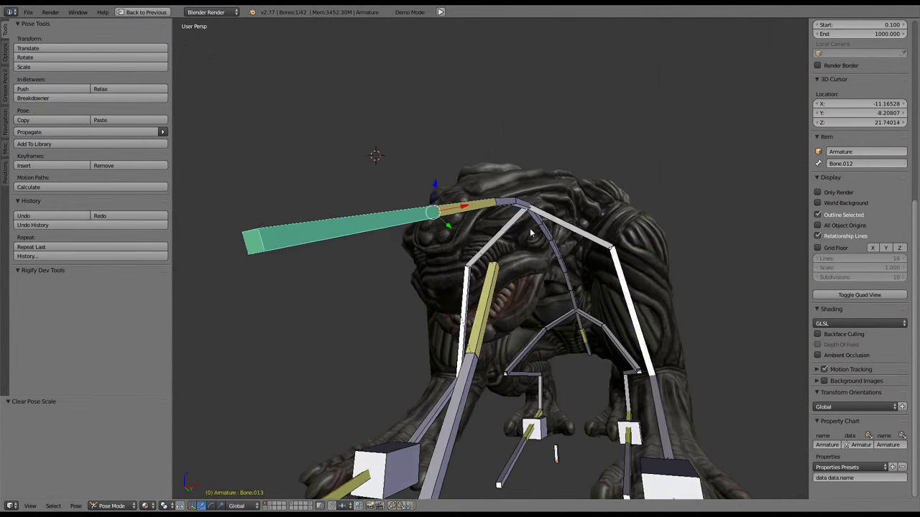
Set the transform orientation to Normal
click(249, 479)
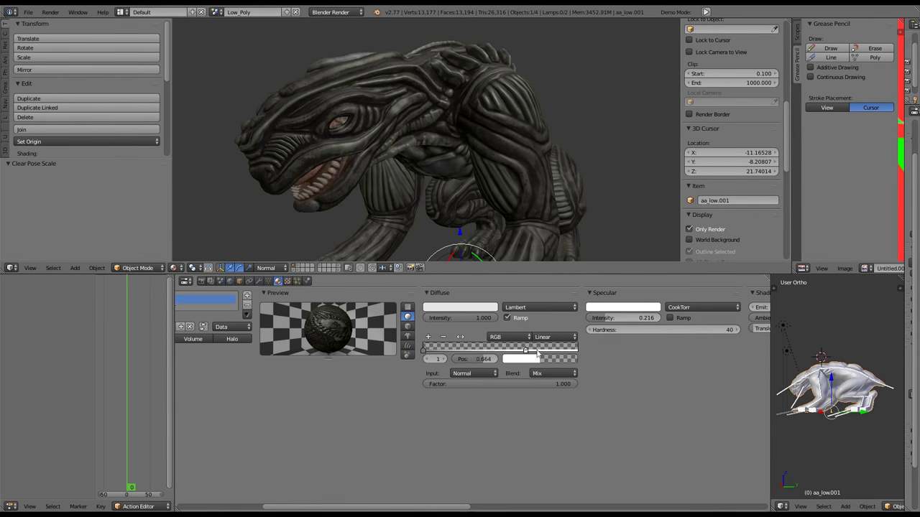
Slide the diffuse ramp stops, raise the stop alpha to about 0.76, and place the second stop at 0.639
drag(537, 352, 575, 351)
click(568, 358)
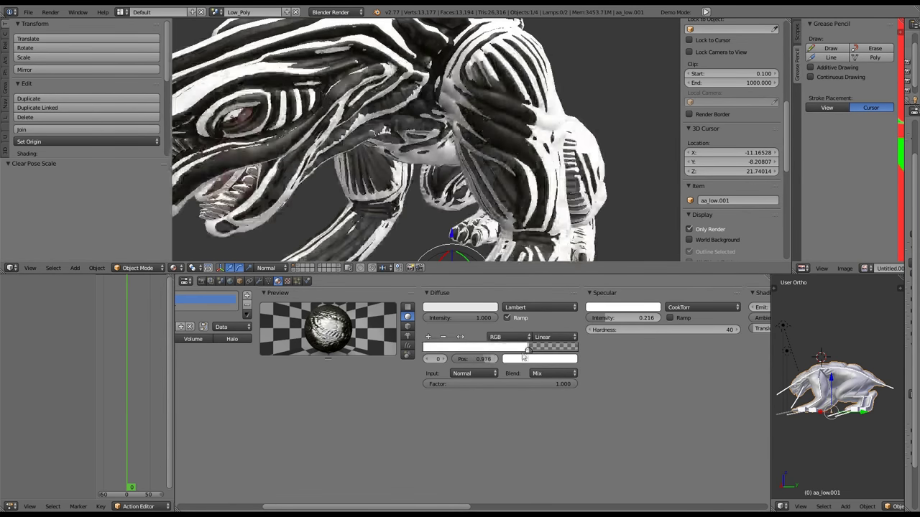
drag(527, 352, 579, 350)
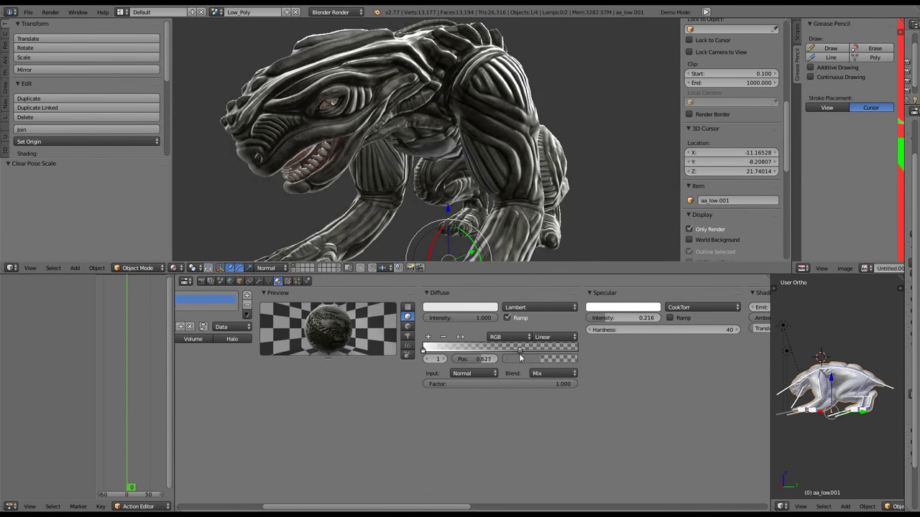
click(425, 350)
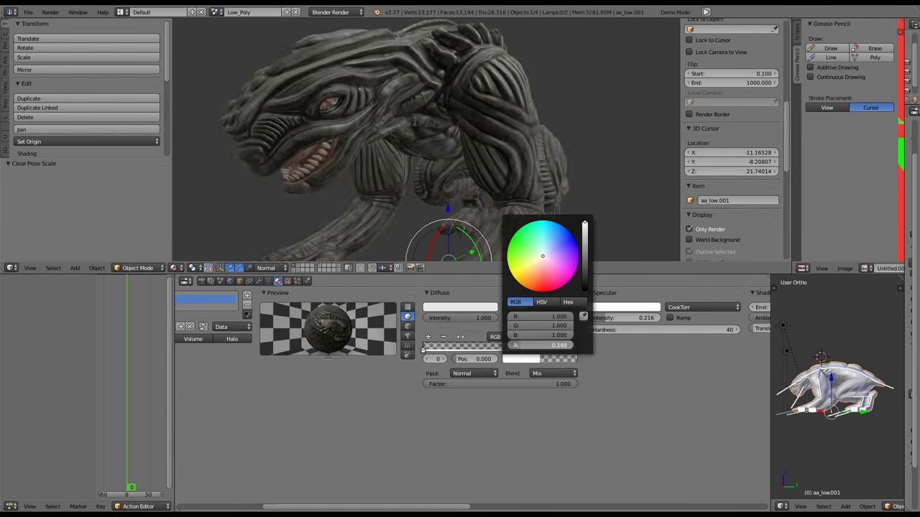
mouse_move(517, 345)
mouse_down()
mouse_move(557, 345)
mouse_move(513, 350)
mouse_up()
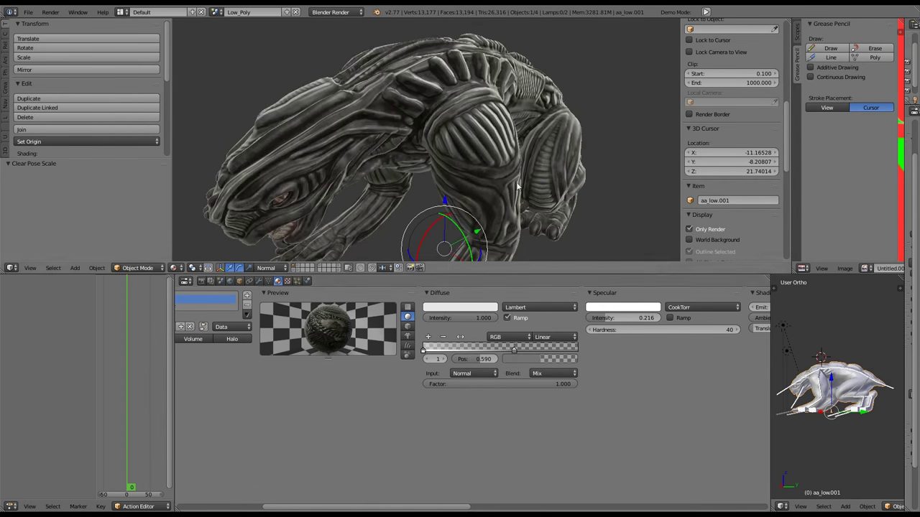
middle_drag(517, 186, 540, 173)
ctrl+scroll(542, 373, up, 1)
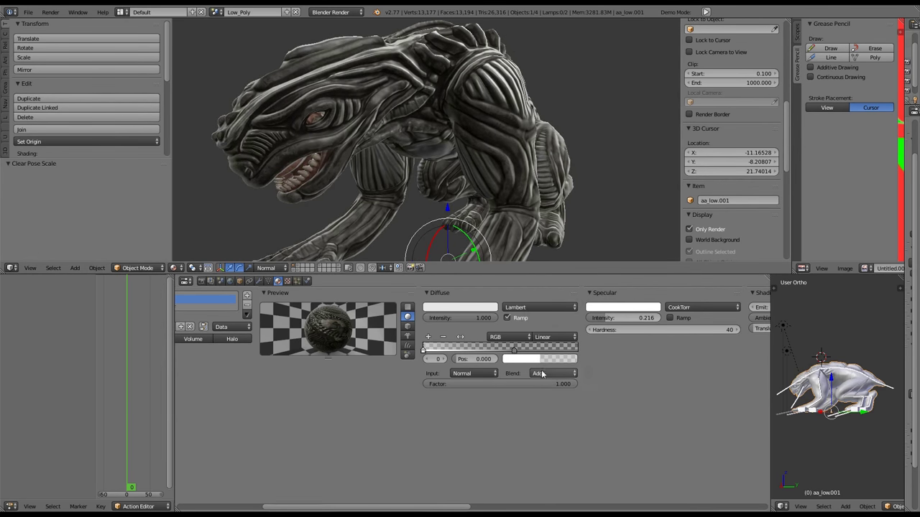
drag(494, 324, 481, 320)
drag(536, 350, 544, 351)
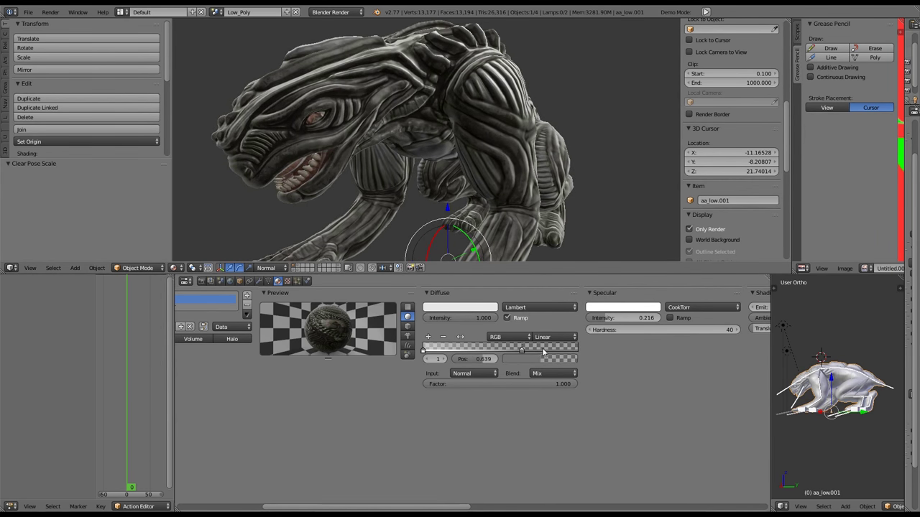
ctrl+scroll(466, 362, up, 1)
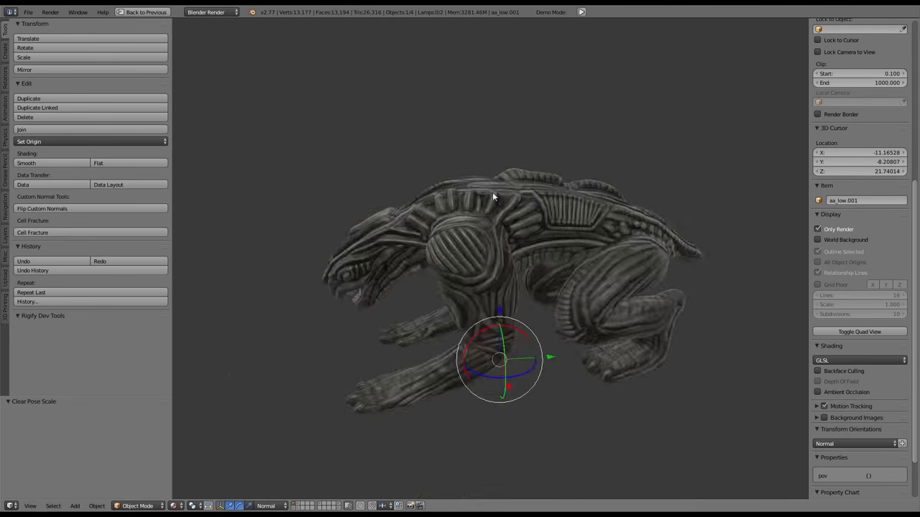
Enlarge the 3D view and select a head bone in Pose Mode
key(KP_3)
scroll(407, 346, up, 5)
right_click(406, 343)
key(ctrl+Tab)
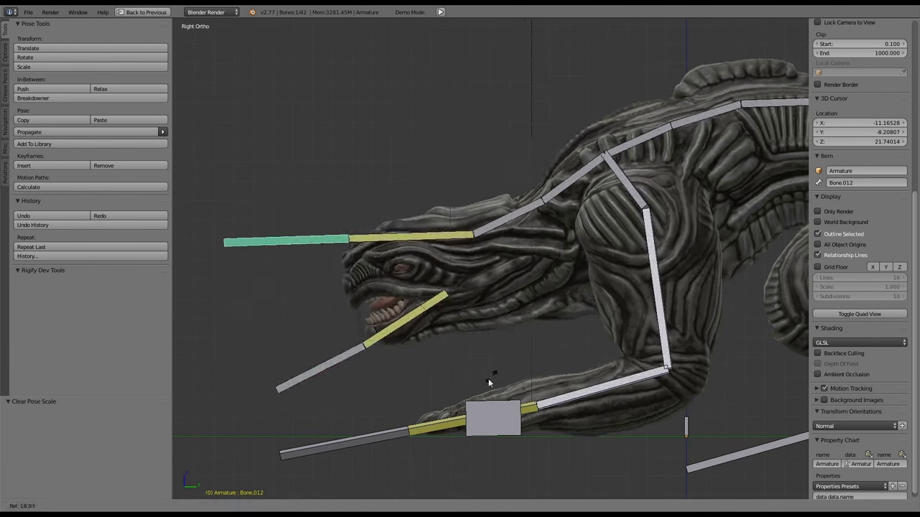
scroll(431, 343, up, 2)
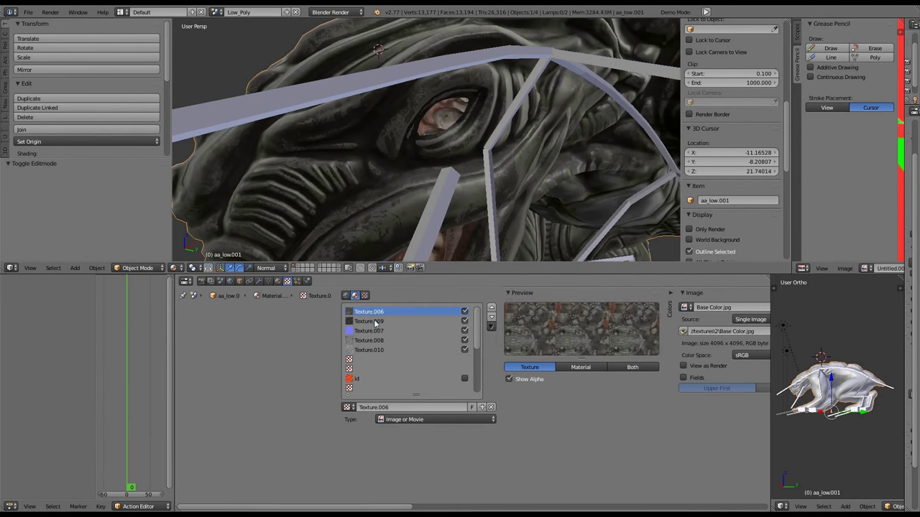
Move the texture slot down, enable Normal influence with best-quality bump mapping, then move the jaw bone
click(490, 316)
scroll(333, 401, down, 5)
click(523, 370)
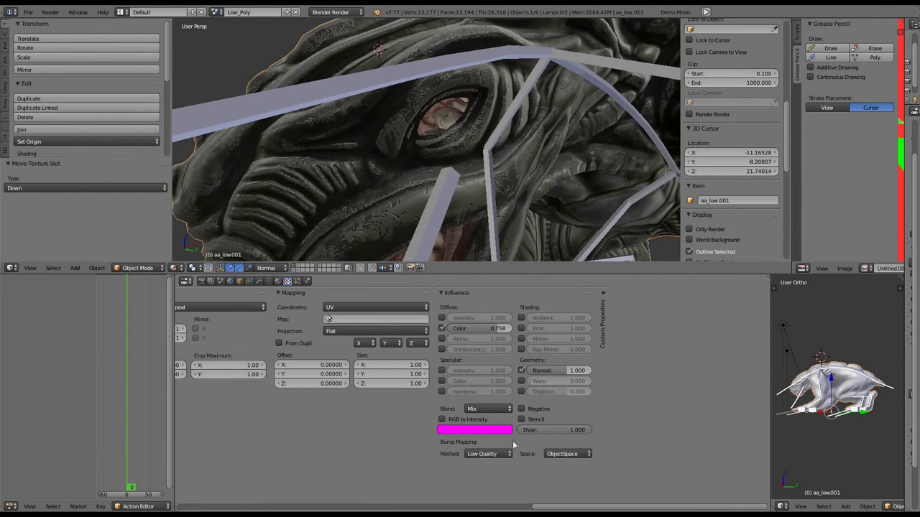
click(489, 454)
click(489, 402)
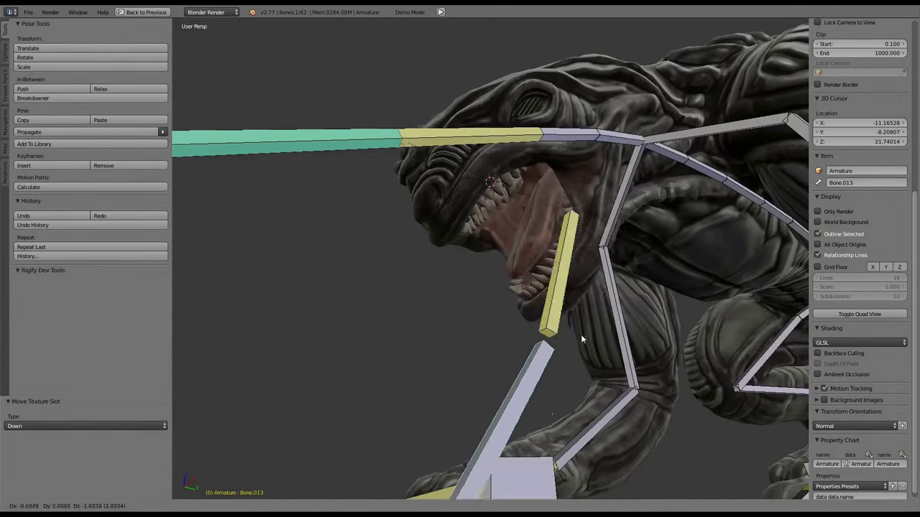
click(581, 334)
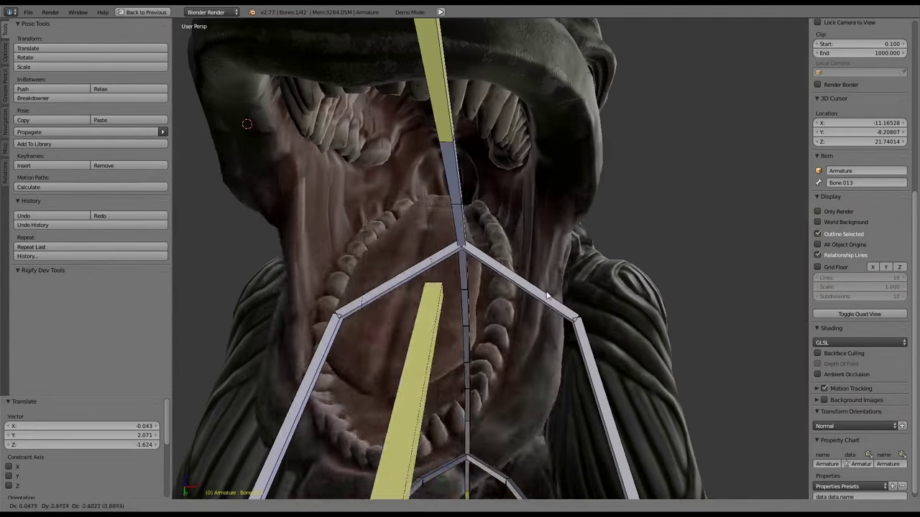
key(g)
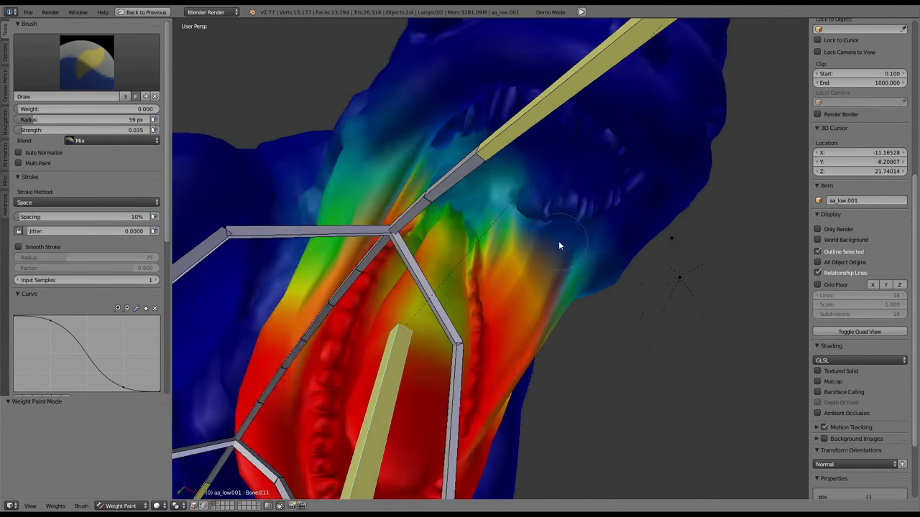
Select the tooth mesh islands, then orbit to inspect the weight-painted jaw and bones
key(l)
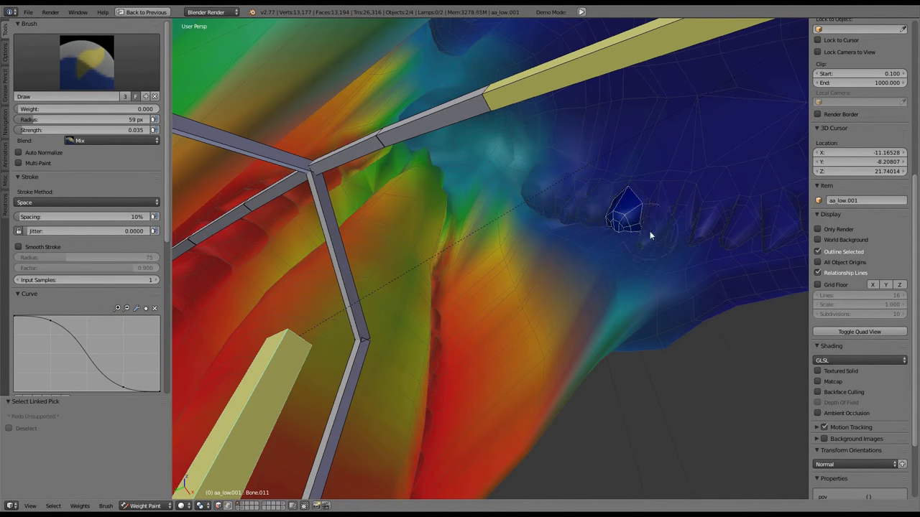
key(l)
key(l)
key(l)
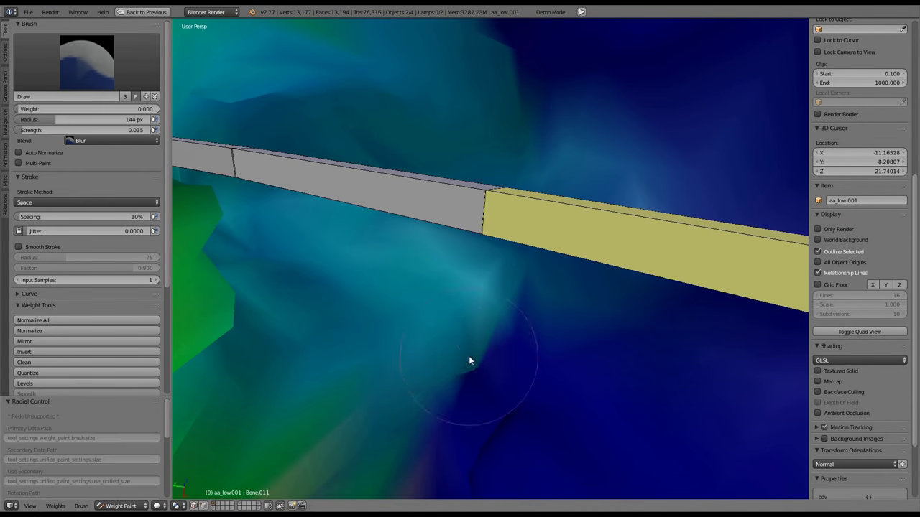
mouse_move(469, 359)
middle_down()
mouse_move(390, 236)
mouse_move(509, 338)
mouse_move(495, 281)
mouse_move(586, 286)
mouse_move(432, 209)
mouse_move(505, 267)
mouse_move(493, 225)
mouse_move(577, 312)
mouse_move(529, 211)
mouse_move(571, 232)
mouse_move(580, 183)
mouse_move(292, 333)
mouse_move(488, 231)
mouse_move(489, 240)
middle_up()
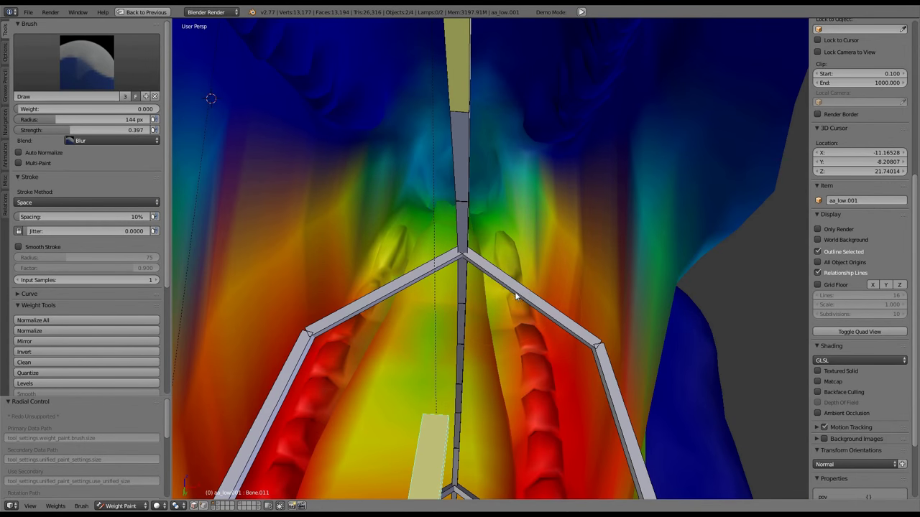
mouse_move(515, 296)
middle_down()
mouse_move(558, 269)
mouse_move(589, 283)
mouse_move(611, 337)
mouse_move(495, 204)
mouse_move(532, 240)
mouse_move(437, 199)
mouse_move(486, 253)
middle_up()
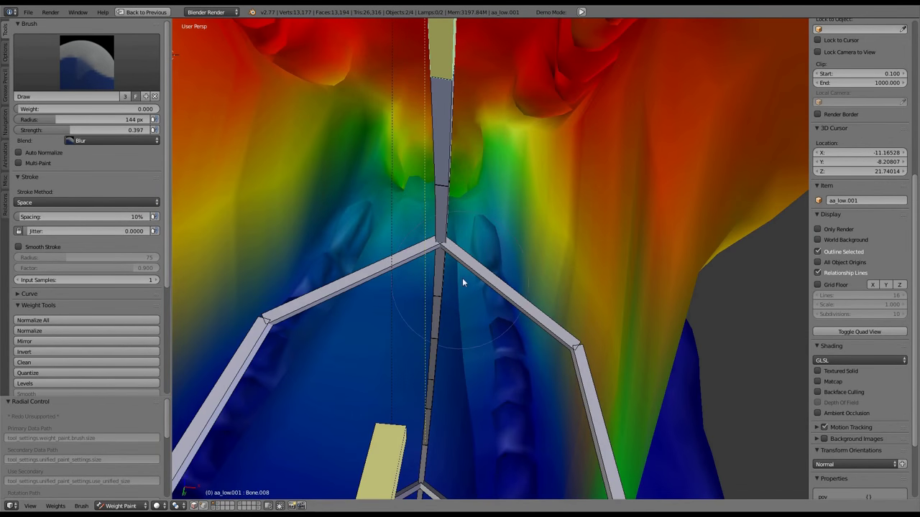
mouse_move(462, 282)
middle_down()
mouse_move(484, 213)
mouse_move(568, 242)
mouse_move(375, 263)
mouse_move(493, 200)
middle_up()
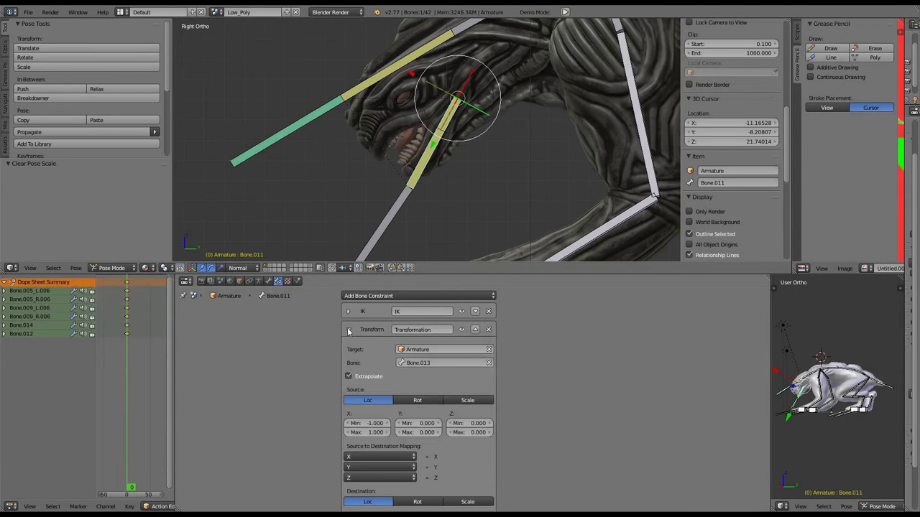
Move the IK constraint above the jaw's Transformation constraint and set owner space to Local Space
click(474, 330)
click(472, 335)
drag(555, 275, 555, 214)
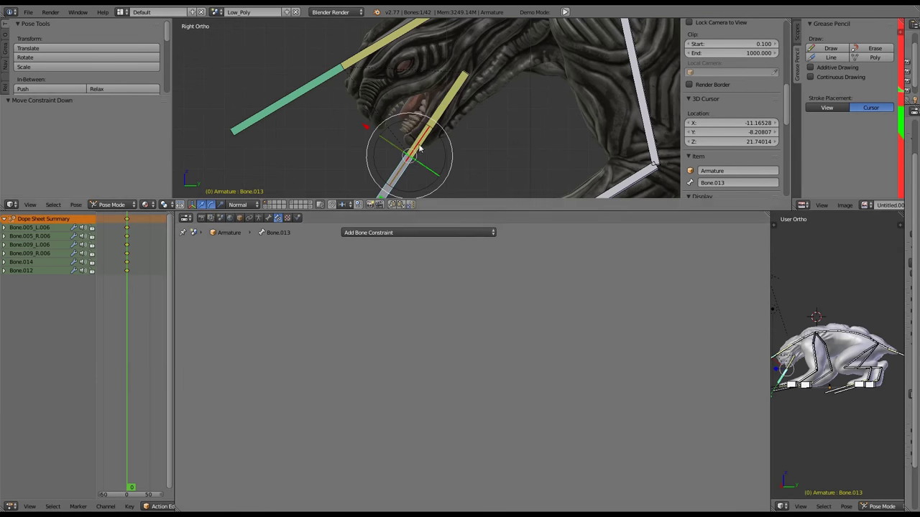
click(469, 486)
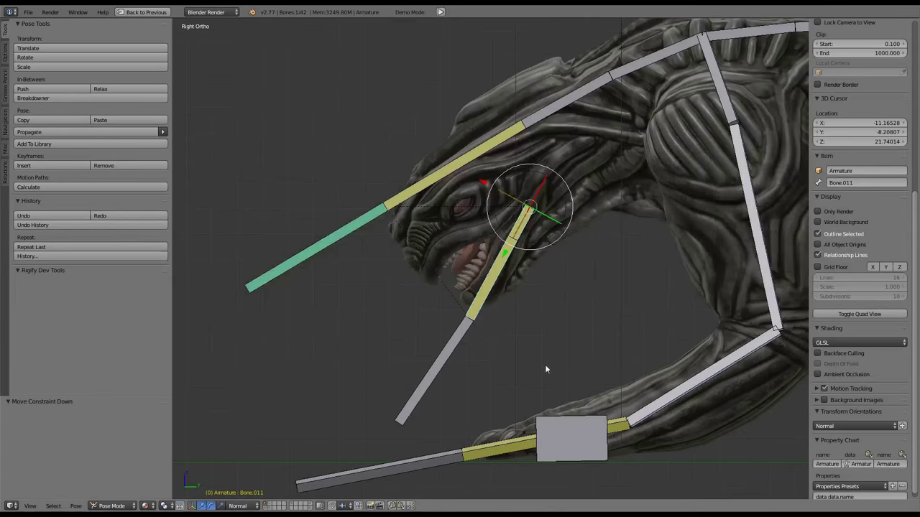
scroll(546, 371, up, 5)
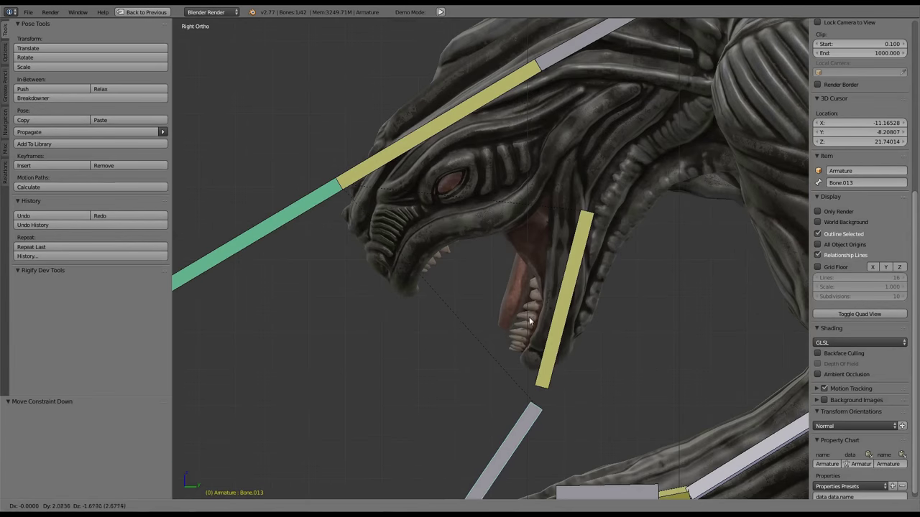
Add a connected bone, Bone.017, and position it near the creature's snout
key(shift+s)
scroll(530, 320, down, 5)
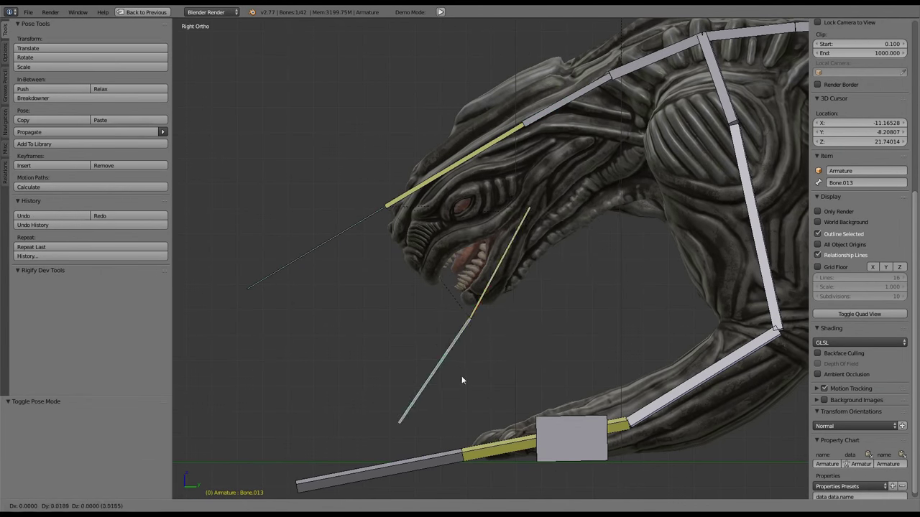
scroll(600, 215, up, 3)
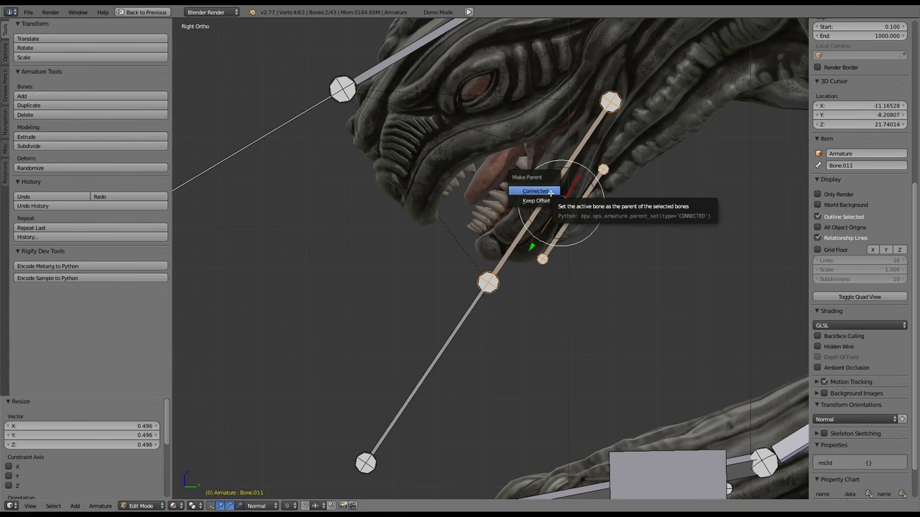
click(551, 191)
key(Tab)
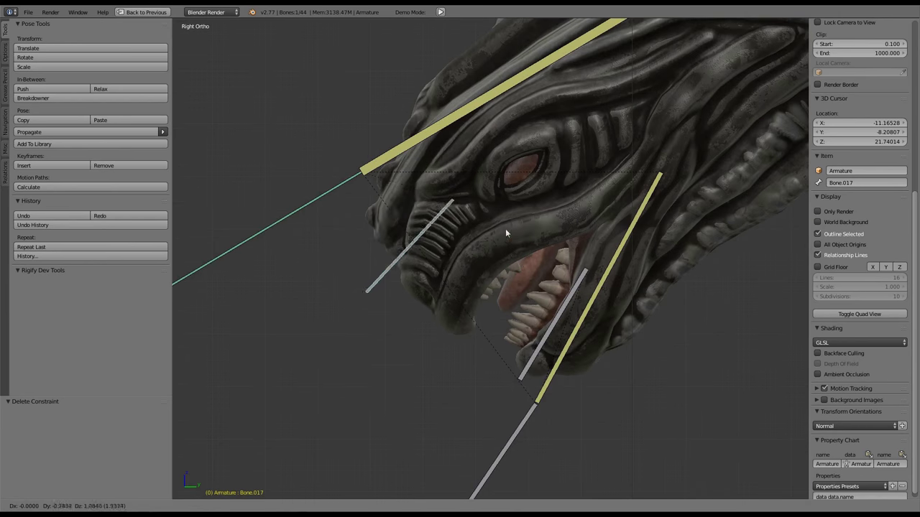
click(556, 409)
middle_drag(414, 253, 602, 178)
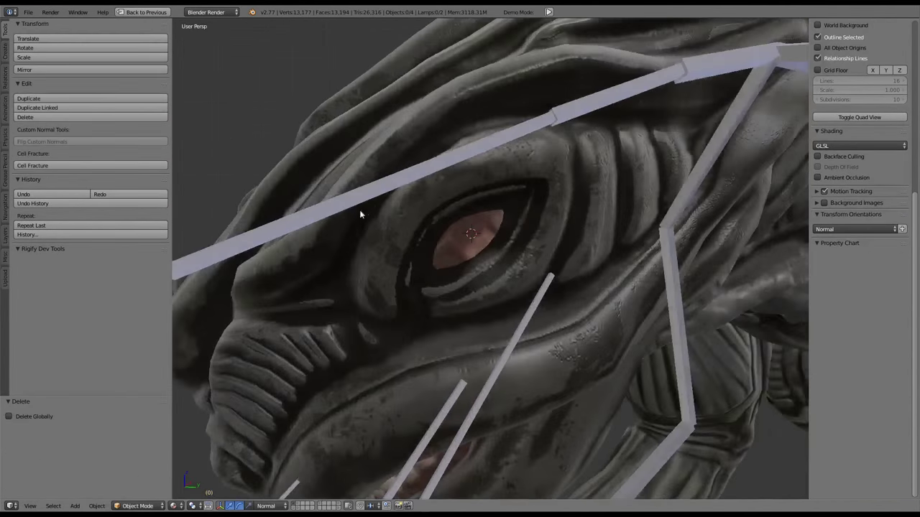
Add a UV Sphere at the eye, scale it to the socket and move it along X
key(shift+a)
click(600, 254)
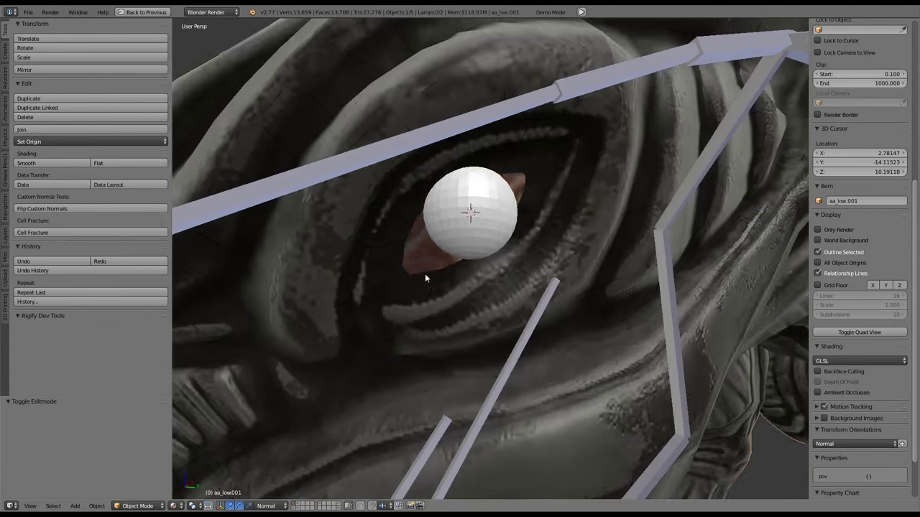
key(Tab)
key(w)
key(Escape)
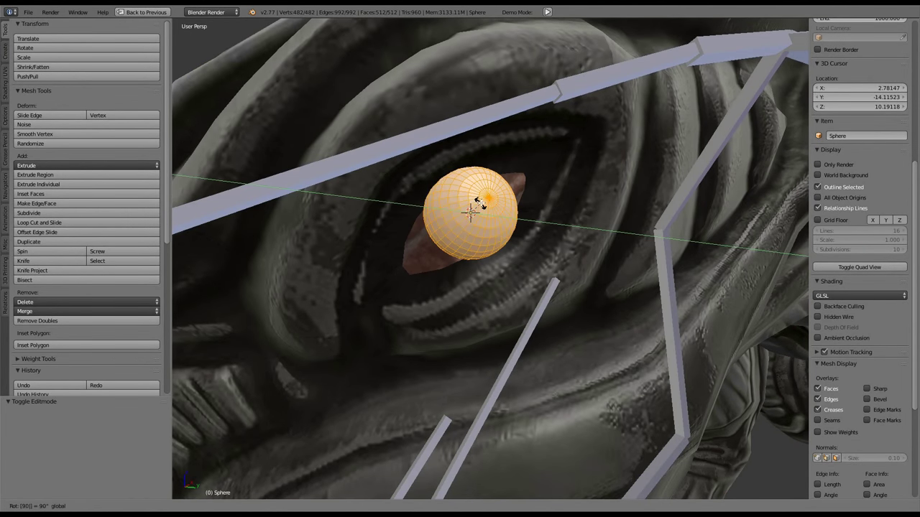
key(s)
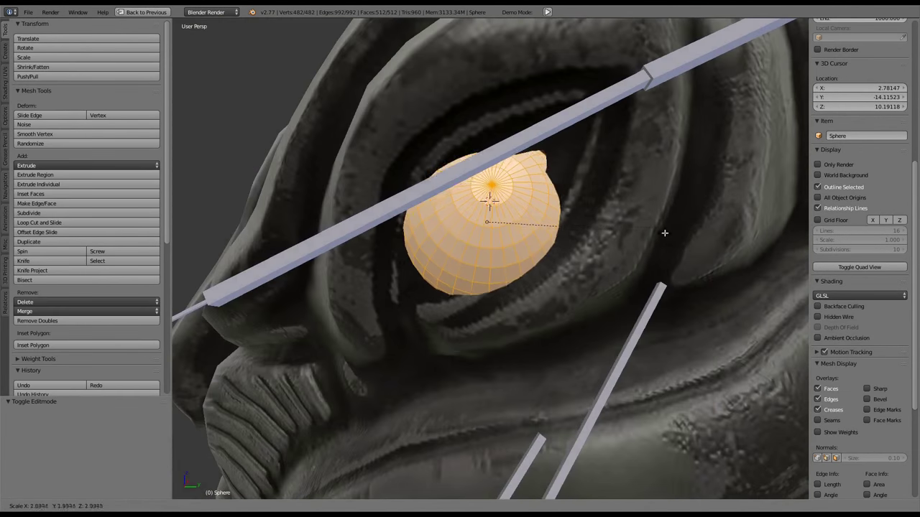
key(Tab)
key(g)
key(x)
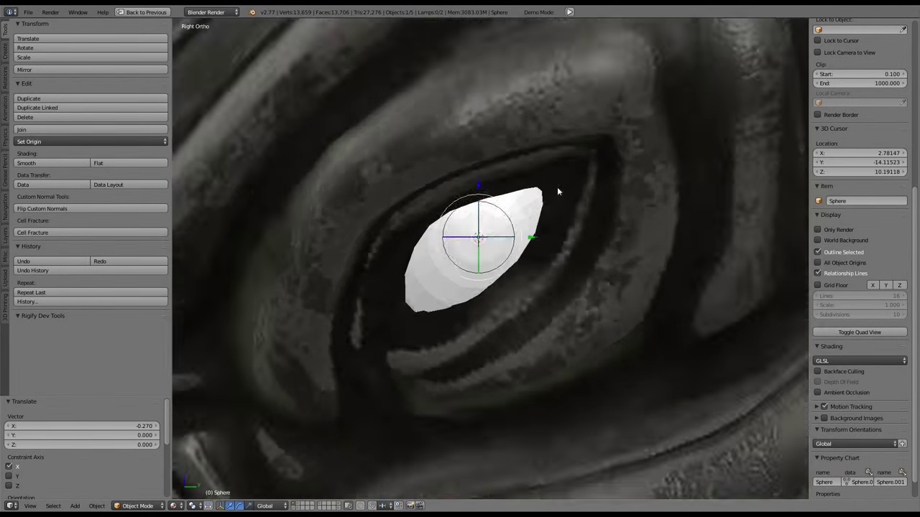
Shift the sphere slightly along X into the eye socket, then select the creature's body mesh
key(Tab)
key(w)
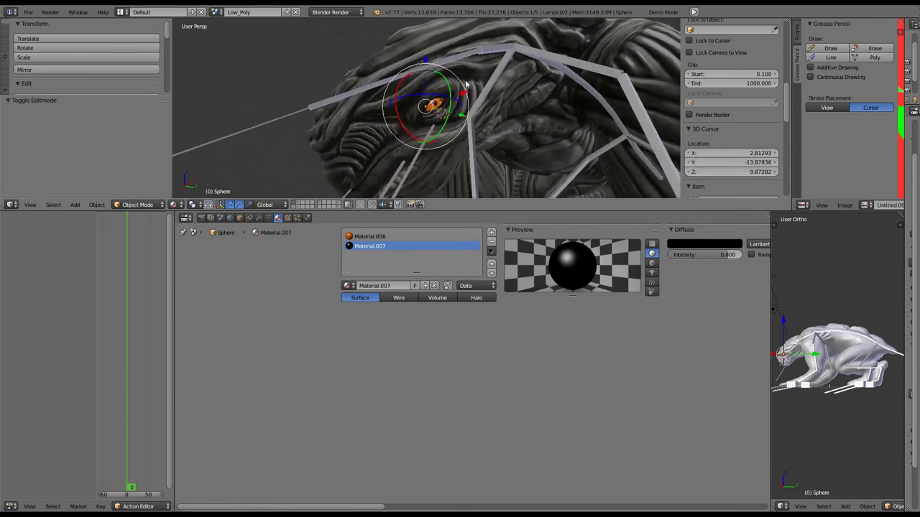
key(ctrl+Up)
scroll(499, 84, up, 5)
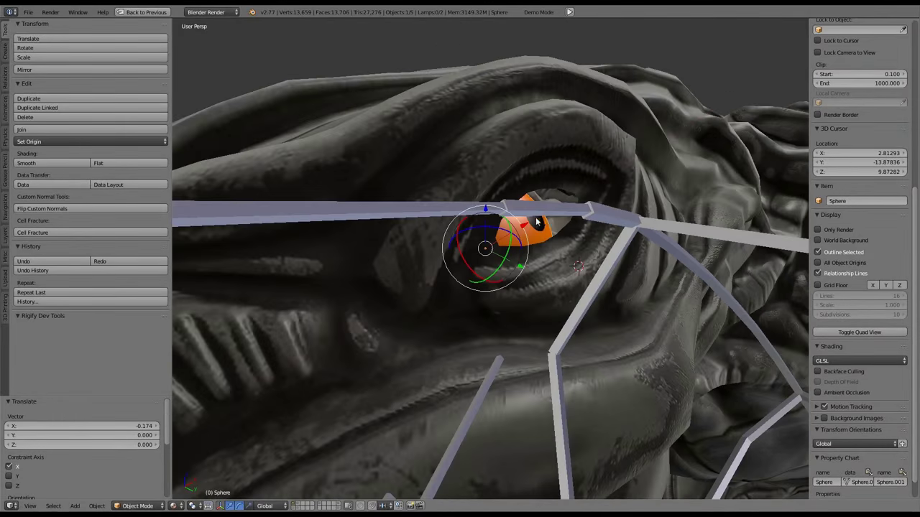
middle_drag(536, 223, 563, 276)
click(539, 279)
right_click(363, 147)
key(ctrl+Up)
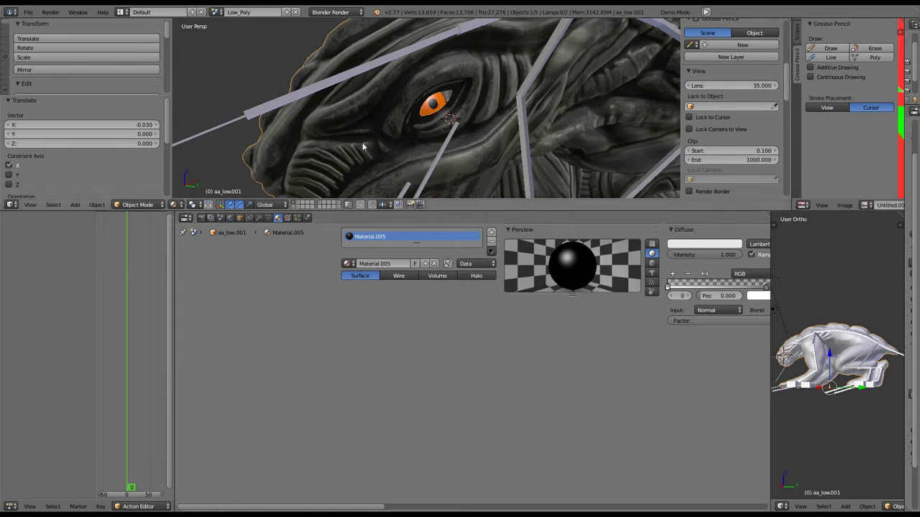
Duplicate the eyeball sphere for the other eye and flip the copy's normals
key(ctrl+Up)
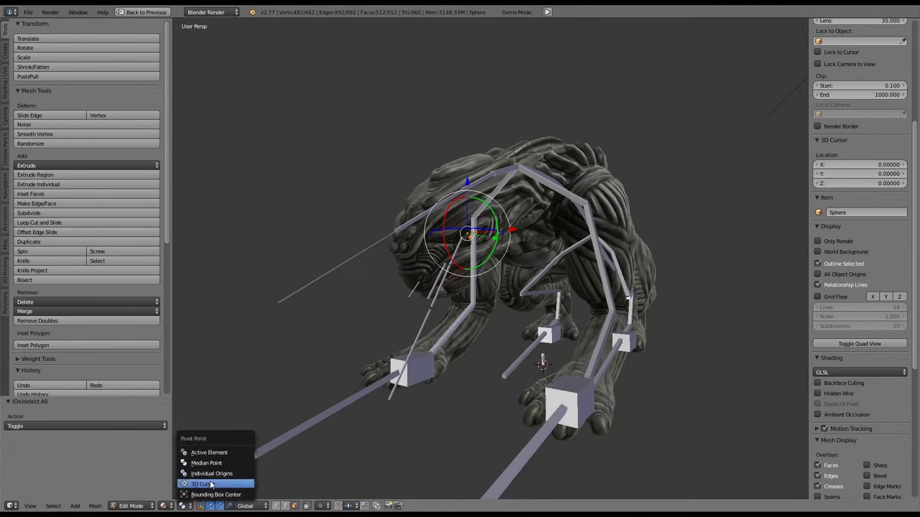
key(shift+d)
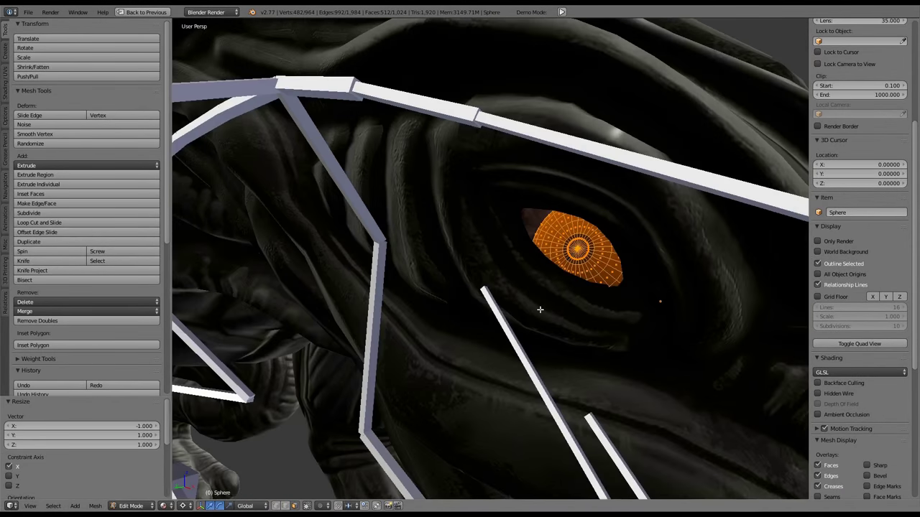
key(ctrl+n)
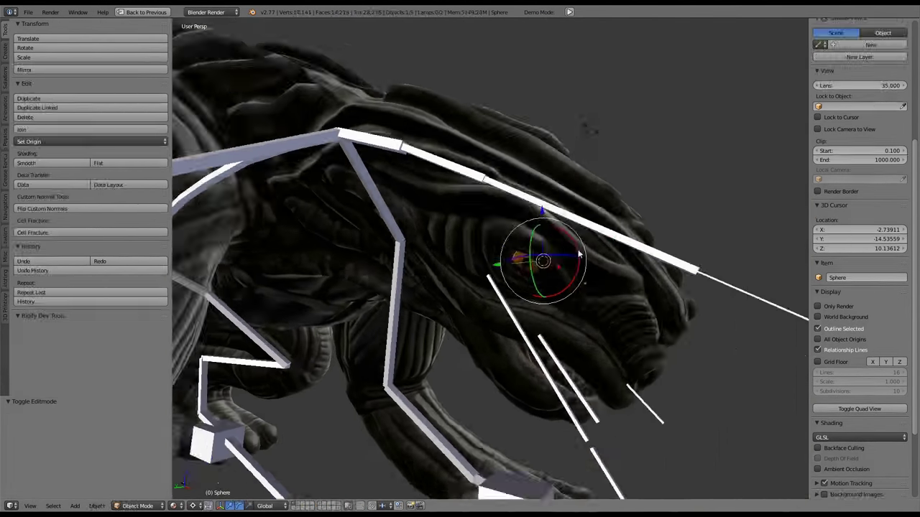
key(w)
click(618, 341)
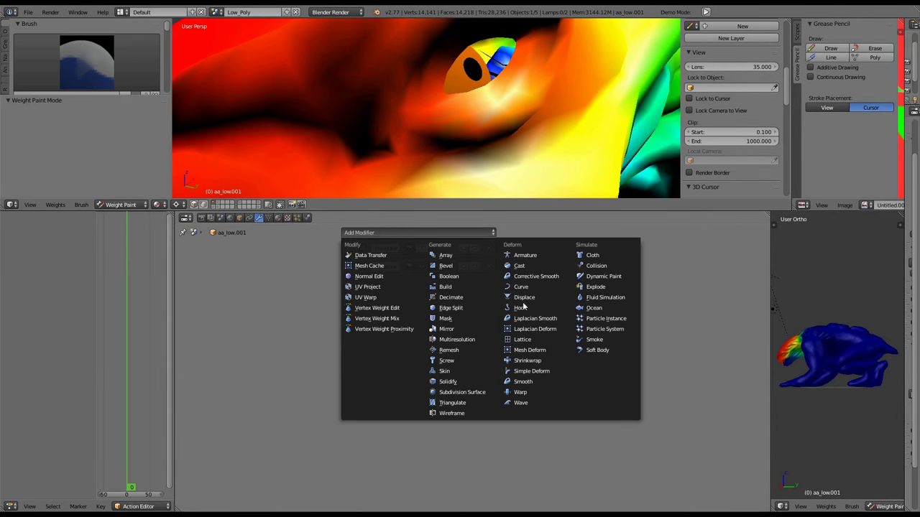
Give aa_low.001 a Shrinkwrap targeting Sphere, limited to Eyes_S, with Keep Above Surface on
click(521, 244)
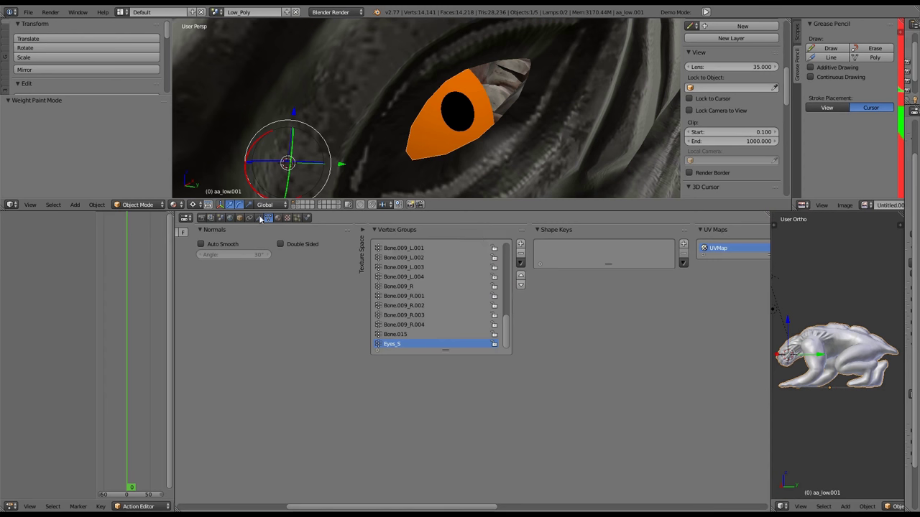
right_click(457, 98)
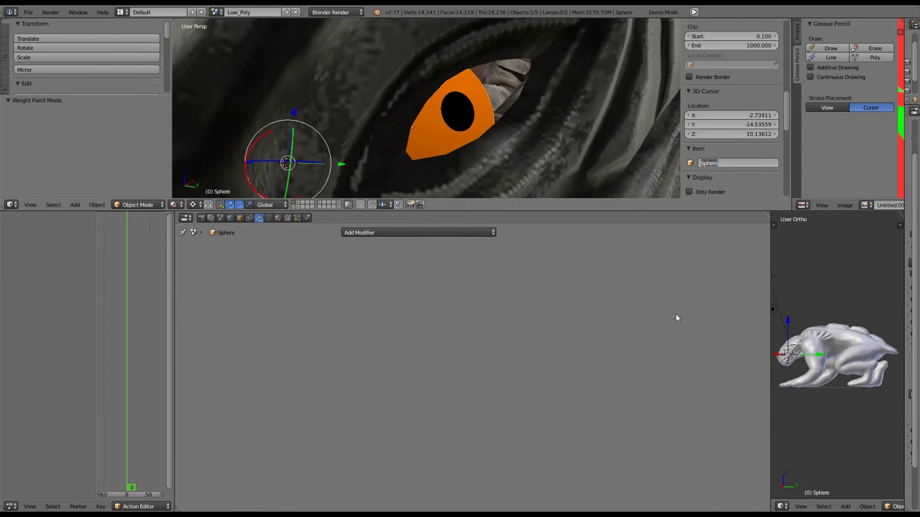
key(Return)
click(457, 324)
click(441, 338)
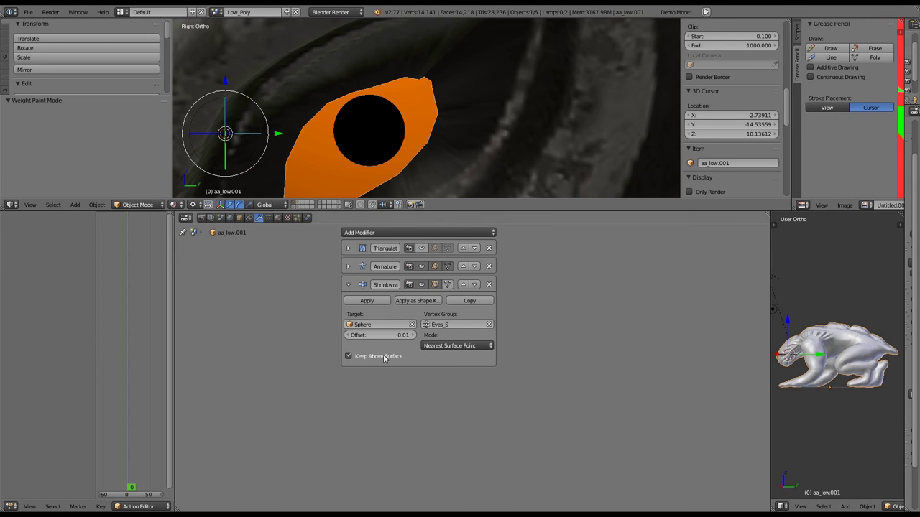
click(381, 357)
scroll(415, 97, down, 8)
click(457, 346)
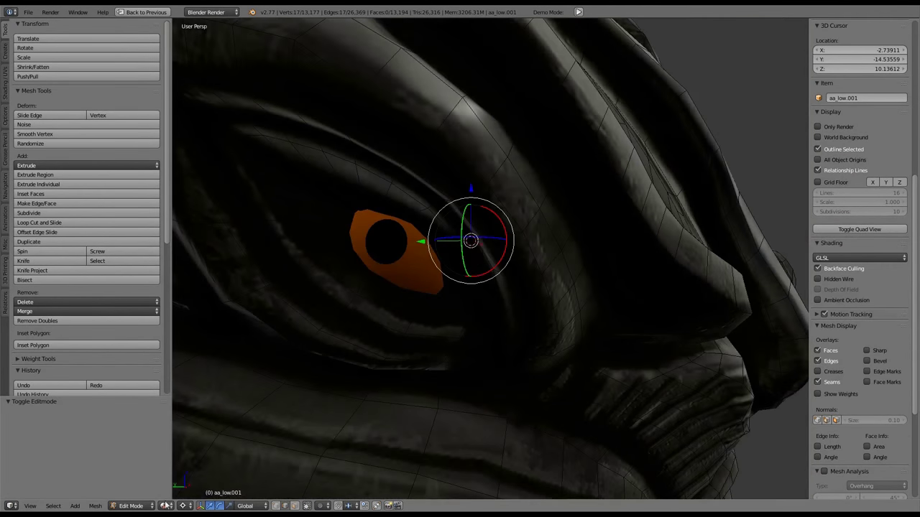
Lower the paint weight to 0.206, select an edge path around the eye, and set orientation to Normal
drag(91, 109, 46, 108)
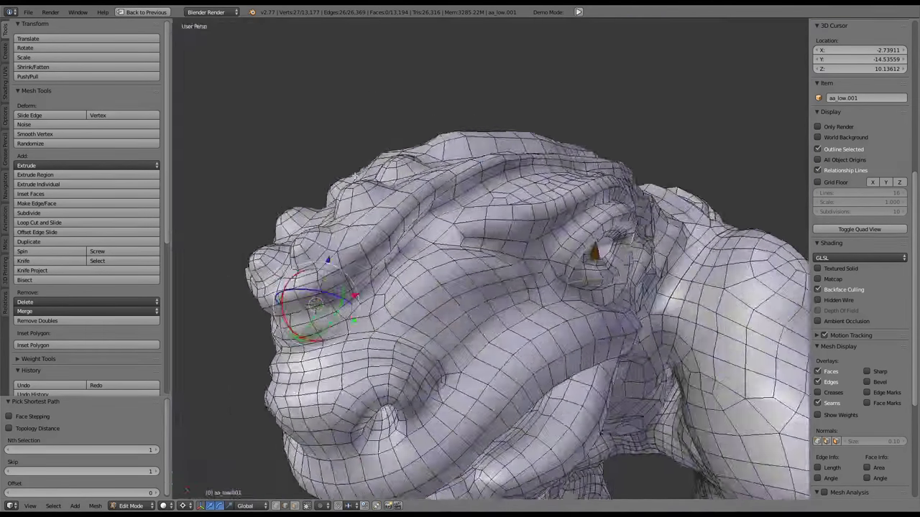
ctrl+click(455, 232)
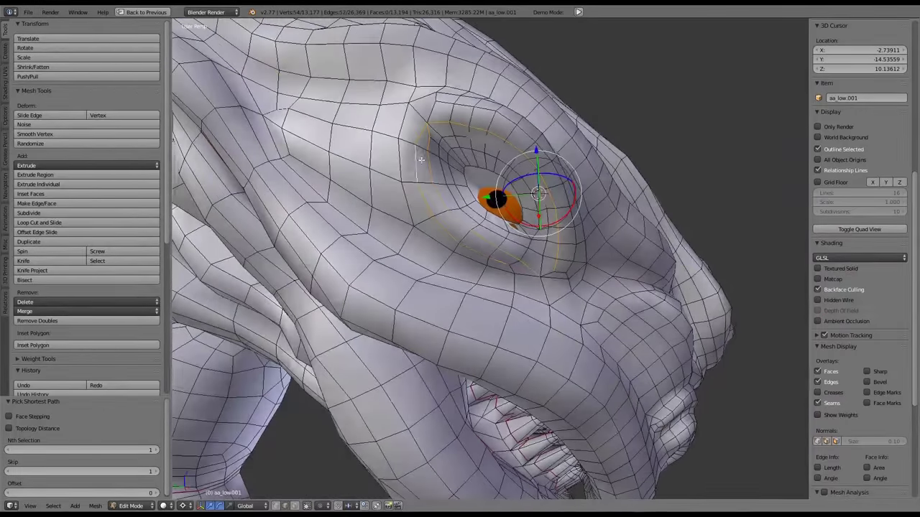
ctrl+click(470, 272)
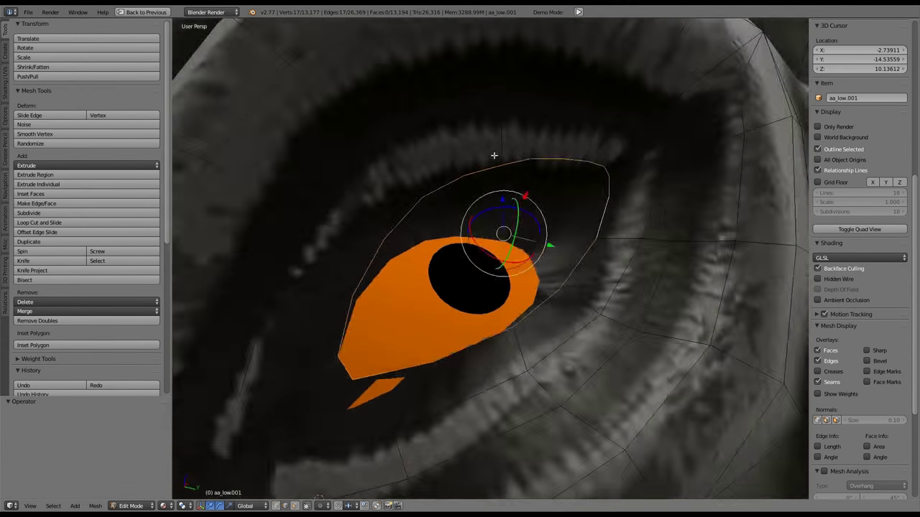
click(245, 506)
click(258, 474)
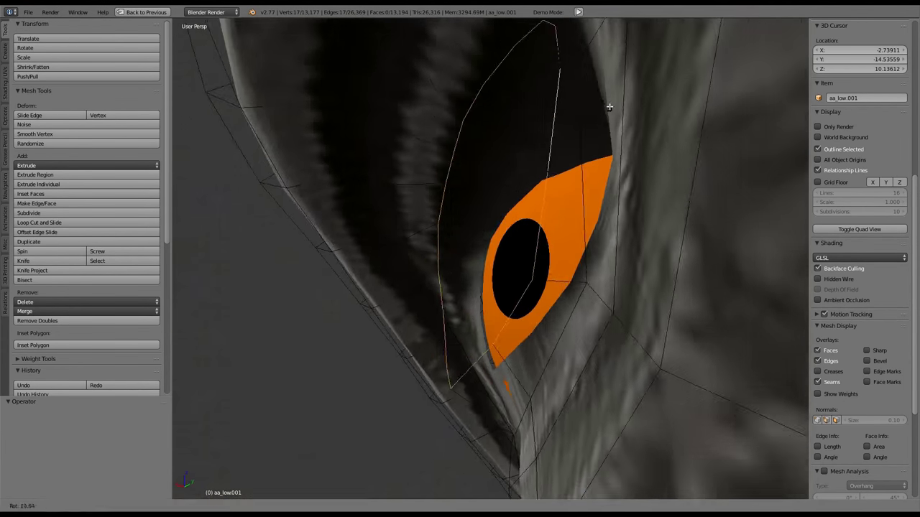
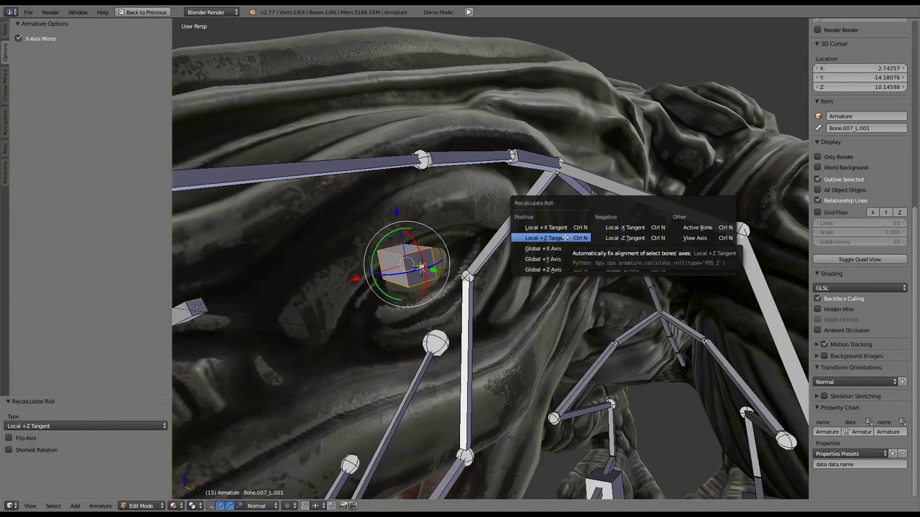
Recalculate the eye bone's roll to Global +Y Axis and leave Edit Mode on the armature
click(554, 259)
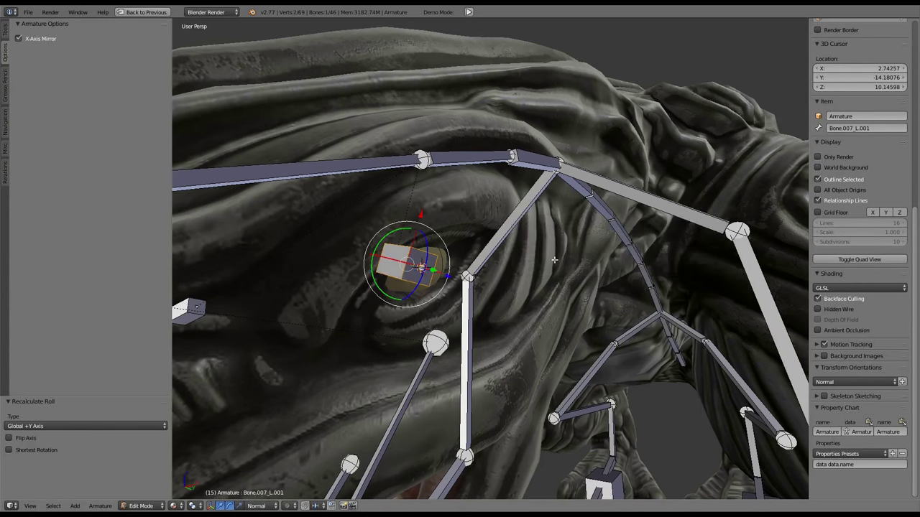
key(Tab)
middle_drag(537, 273, 628, 257)
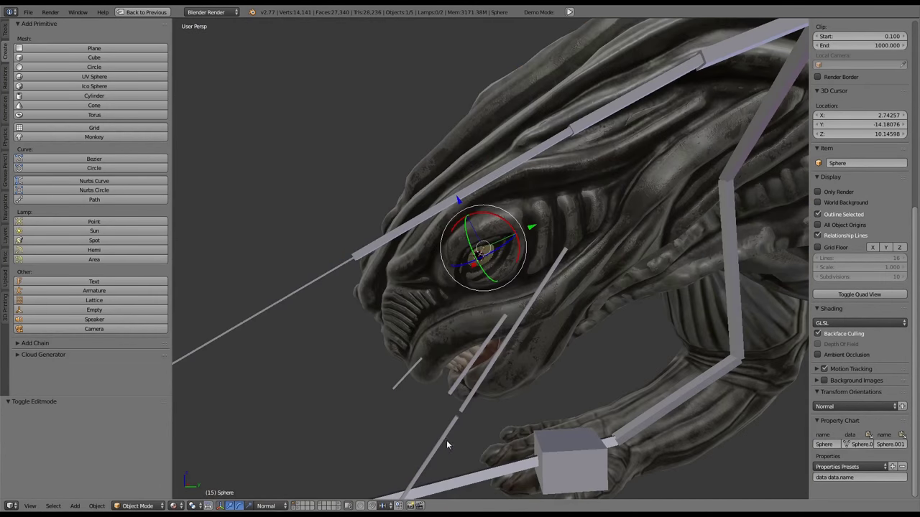
middle_drag(446, 440, 493, 319)
scroll(453, 398, up, 2)
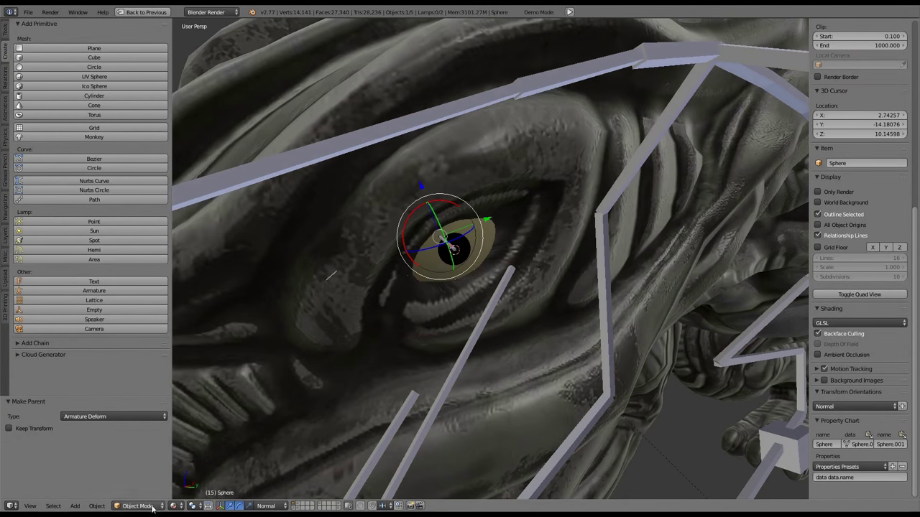
Put the eye sphere into Weight Paint mode with the split multi-area layout restored
key(ctrl+Tab)
scroll(429, 256, down, 1)
key(ctrl+Tab)
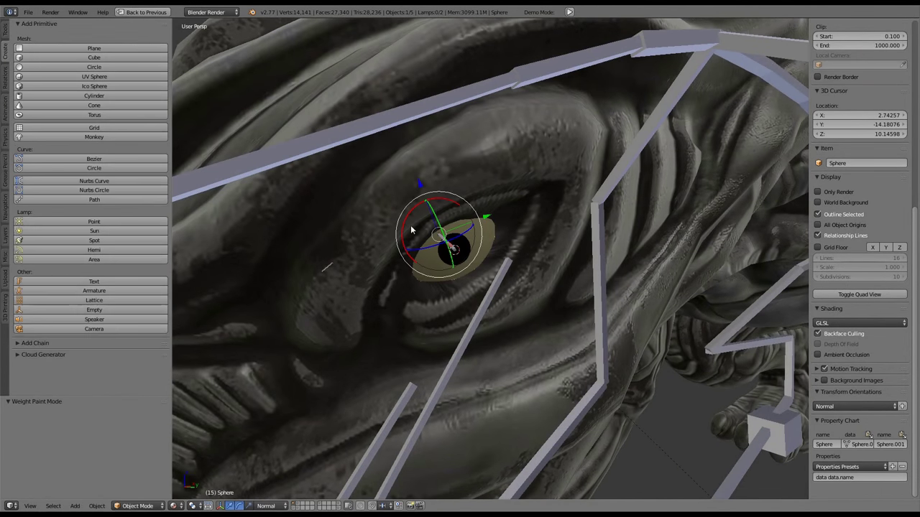
key(ctrl+Up)
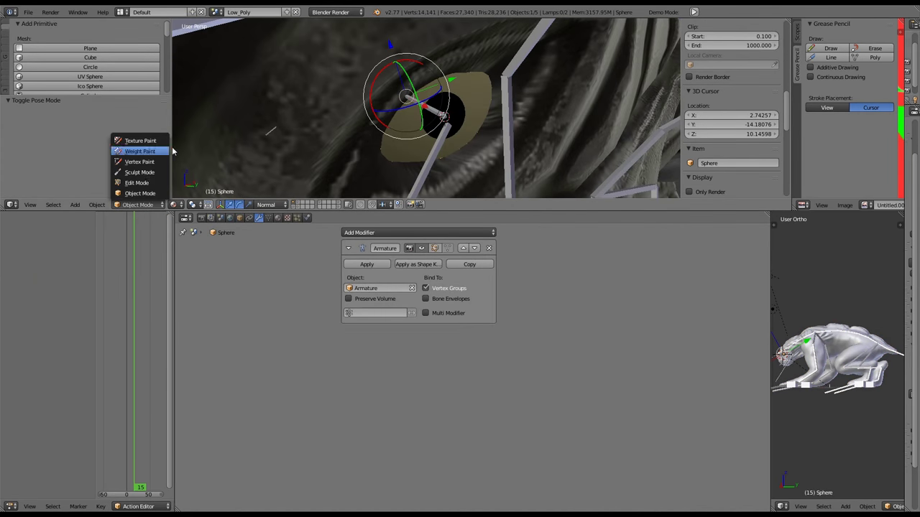
click(164, 151)
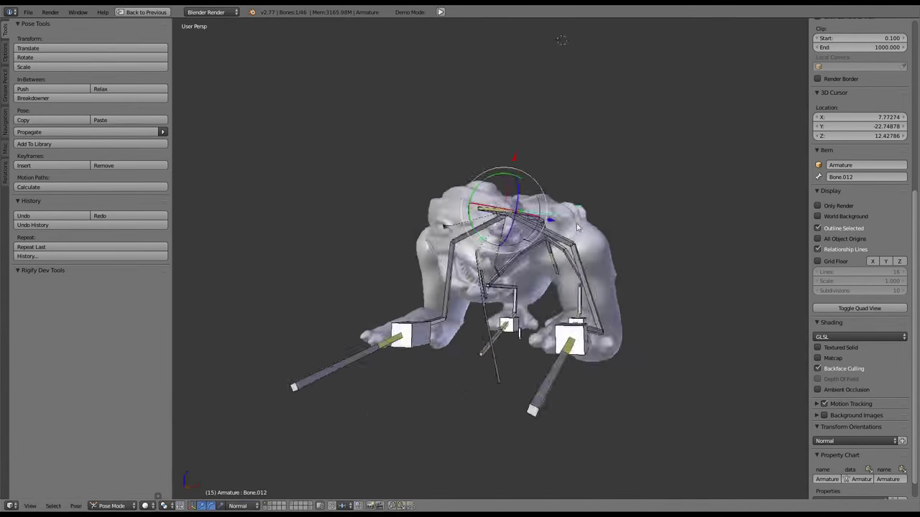
Set Anisotropic Filter to Off in the User Preferences System settings
click(28, 13)
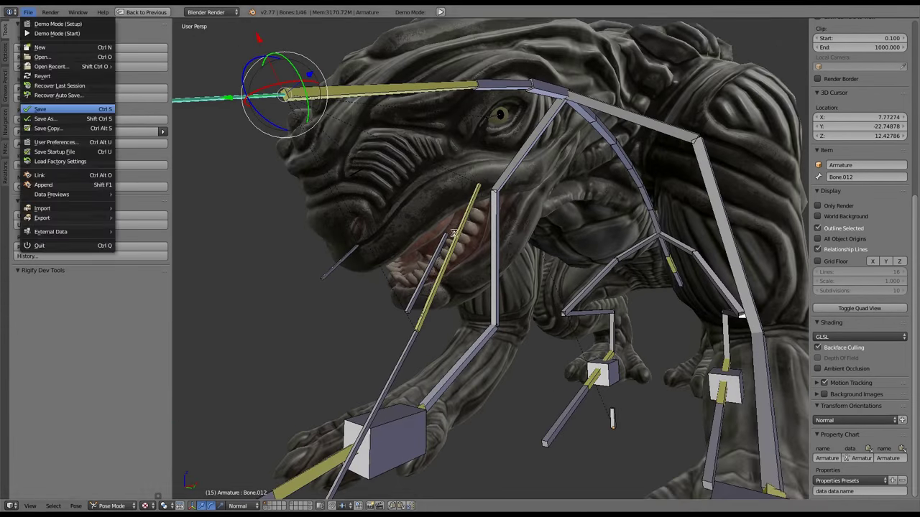
click(28, 12)
click(55, 142)
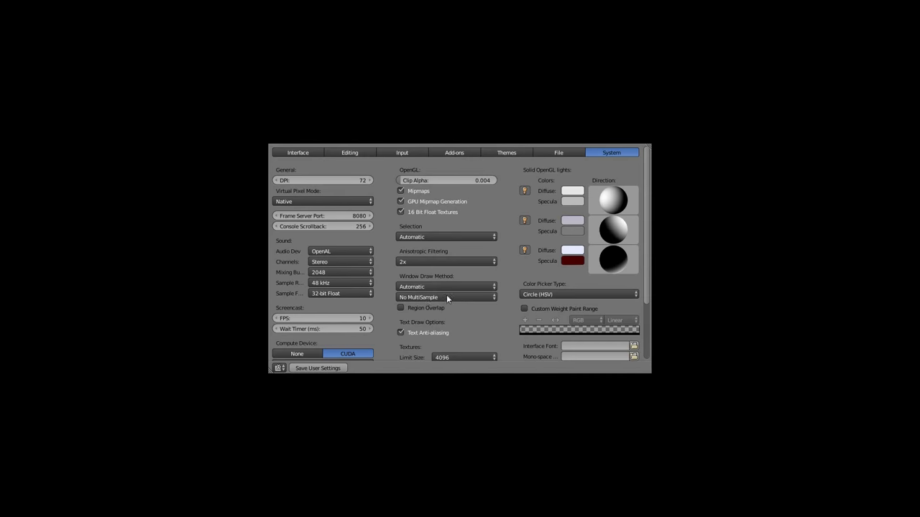
drag(652, 373, 806, 441)
click(494, 290)
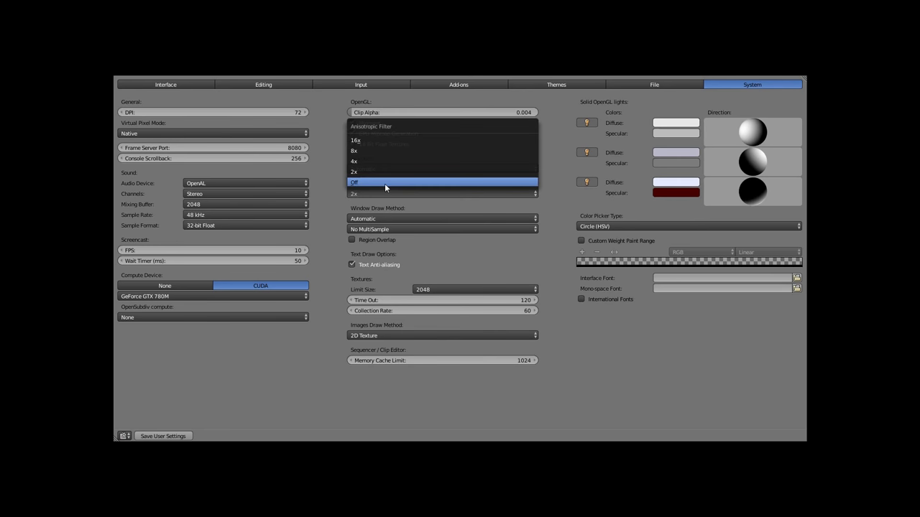
click(385, 183)
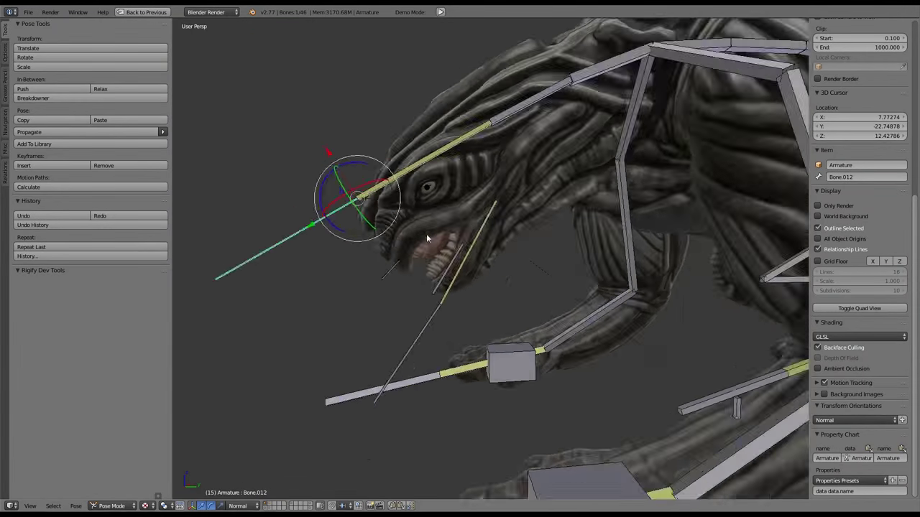
View the head from the right side, toggling wireframe and back to solid display
mouse_move(426, 233)
middle_down()
mouse_move(365, 245)
mouse_move(421, 263)
middle_up()
key(KP_3)
click(144, 505)
click(164, 484)
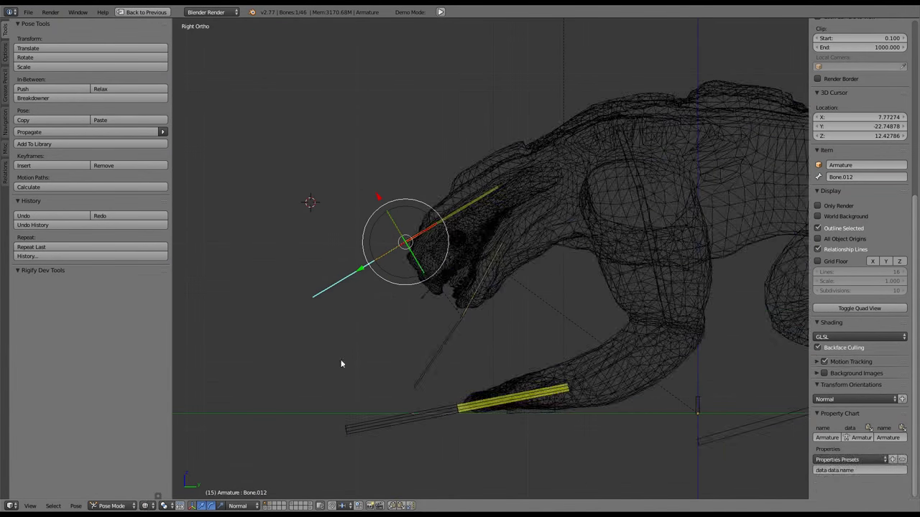
key(z)
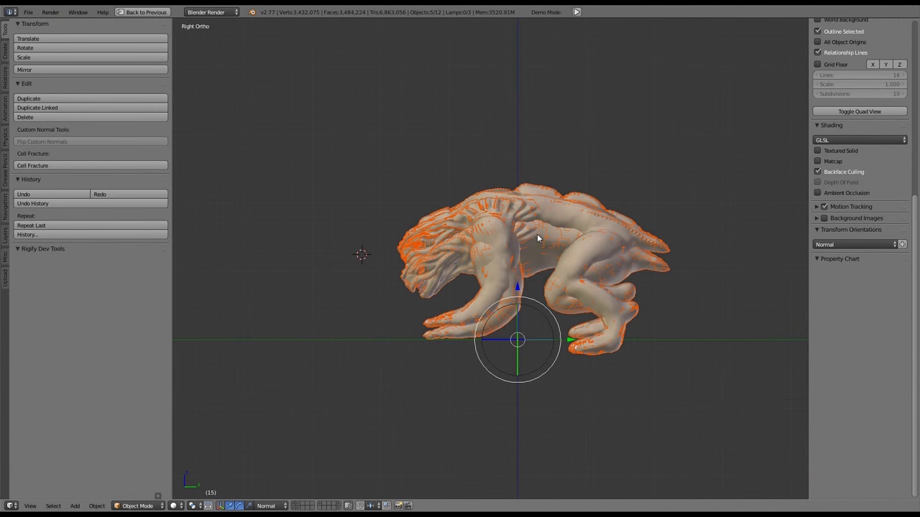
Create a new empty scene, then switch back to the Low_Poly scene
click(97, 506)
click(349, 364)
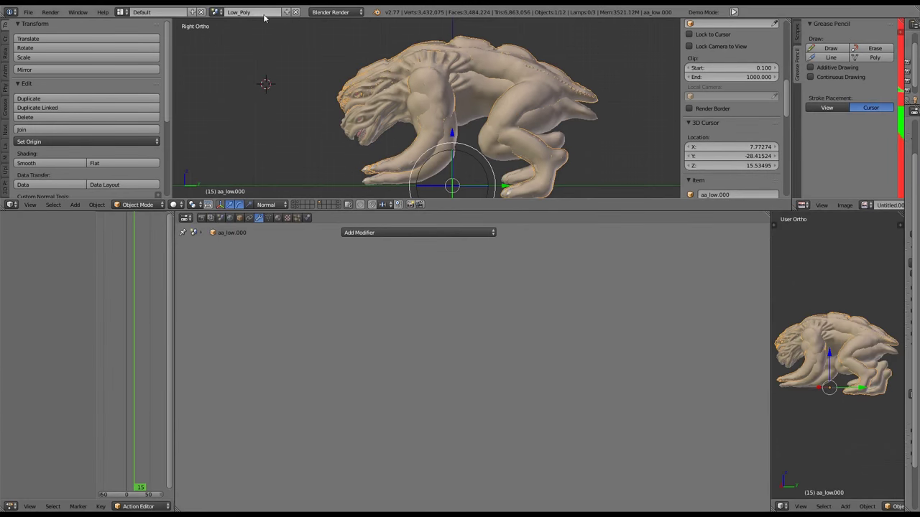
click(286, 12)
click(264, 29)
click(216, 12)
click(245, 32)
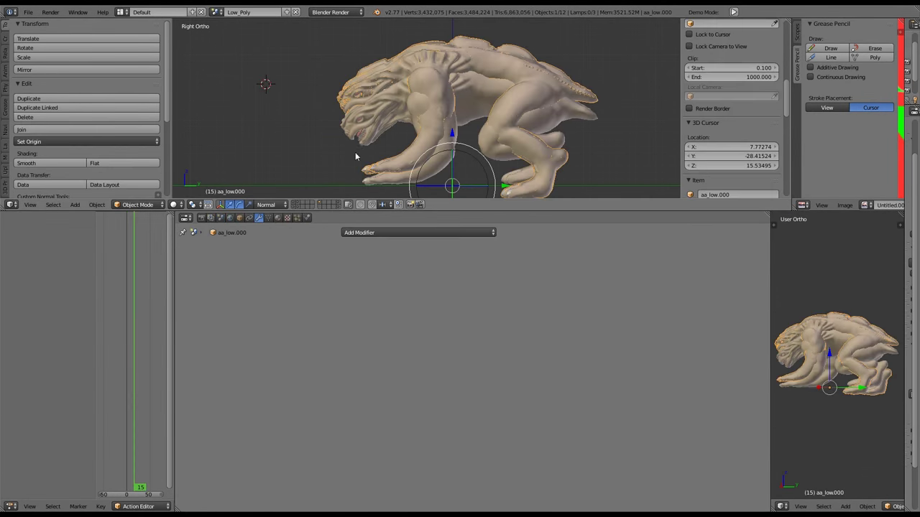
Select all objects and link them into the rest scene via Make Links > Objects to Scene
key(a)
key(a)
key(Home)
click(97, 205)
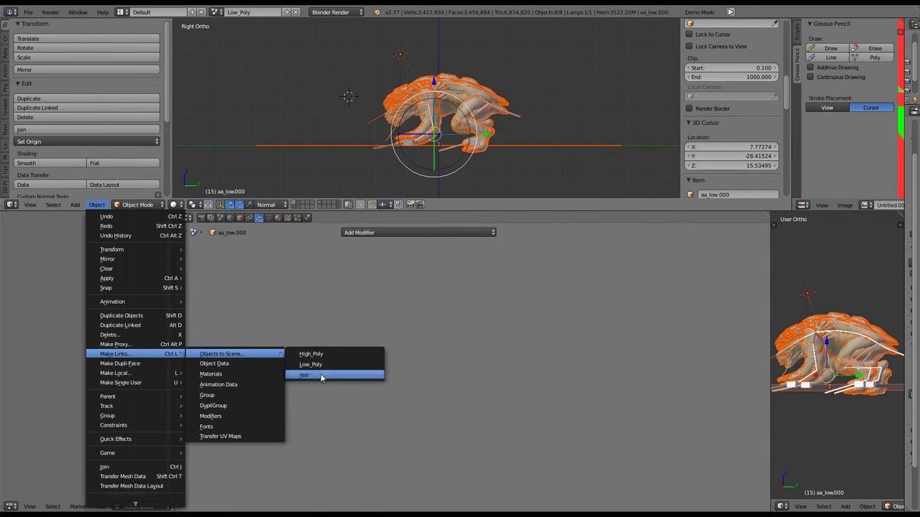
click(321, 375)
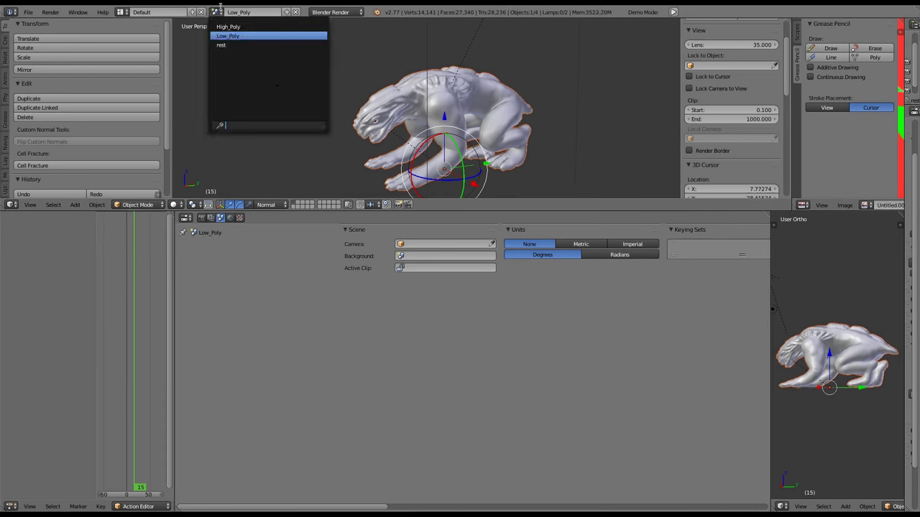
click(215, 35)
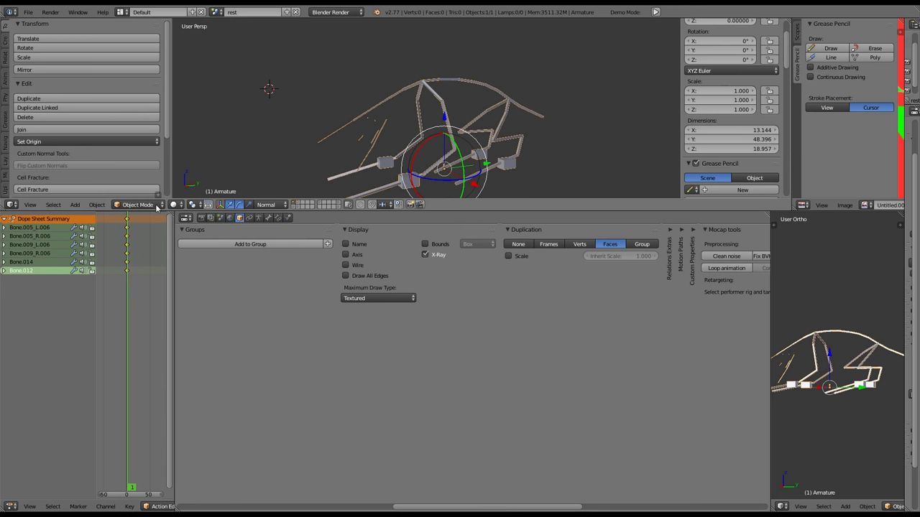
click(158, 208)
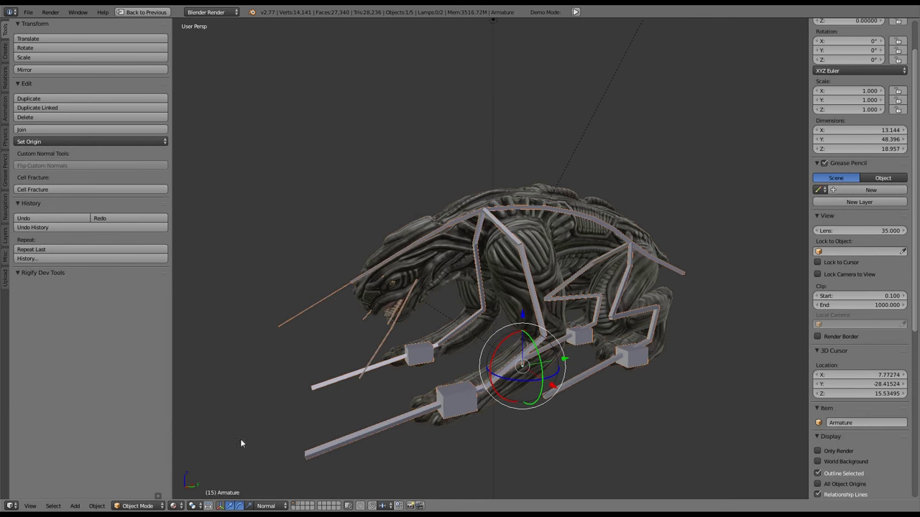
Rotate the leg bone Bone.005_L from the front view to test the mesh deformation
key(KP_1)
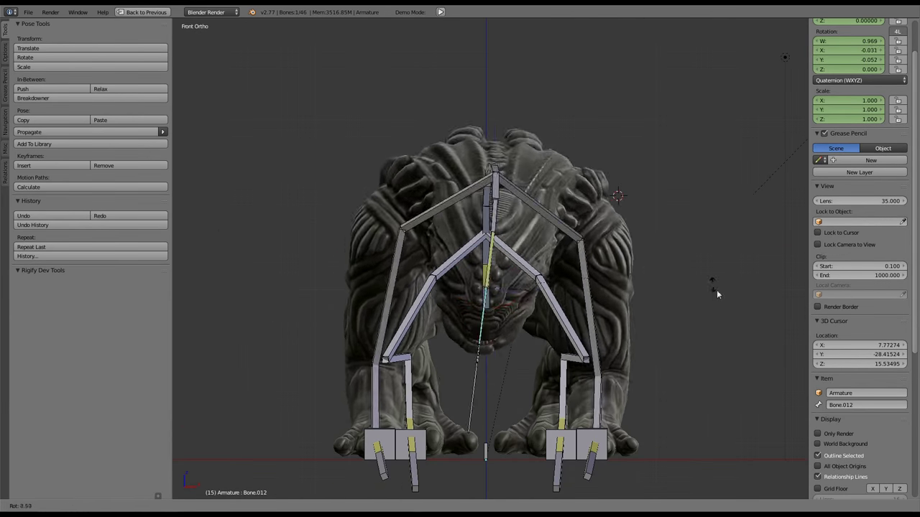
right_click(582, 221)
key(r)
click(714, 229)
middle_drag(715, 230, 688, 249)
scroll(698, 240, up, 3)
key(KP_1)
key(KP_3)
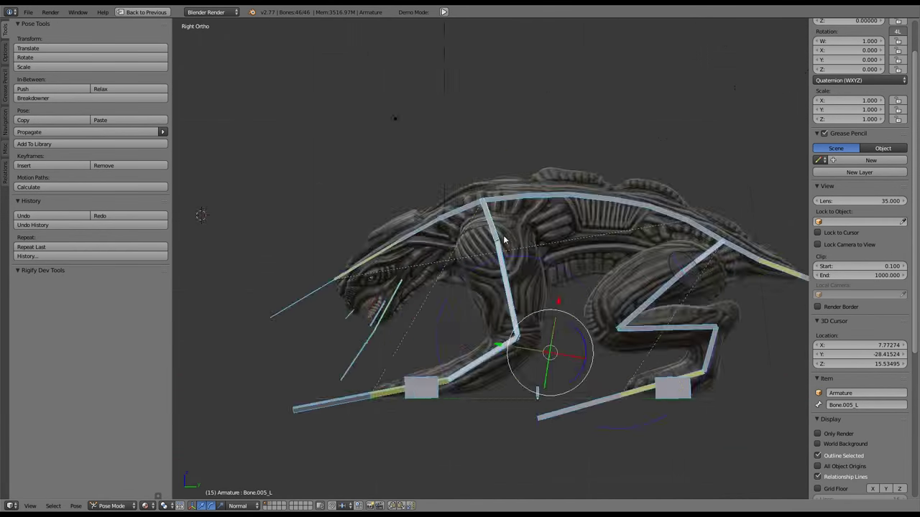
scroll(503, 235, up, 4)
Move Bone.013 near the head to test how the head deforms
right_click(439, 291)
scroll(440, 291, up, 2)
middle_drag(440, 291, 606, 207)
key(KP_5)
scroll(606, 207, up, 2)
key(g)
click(442, 95)
key(KP_3)
Select the jaw-tip bone Bone.017 and make the mesh aa_low.001 active
right_click(419, 353)
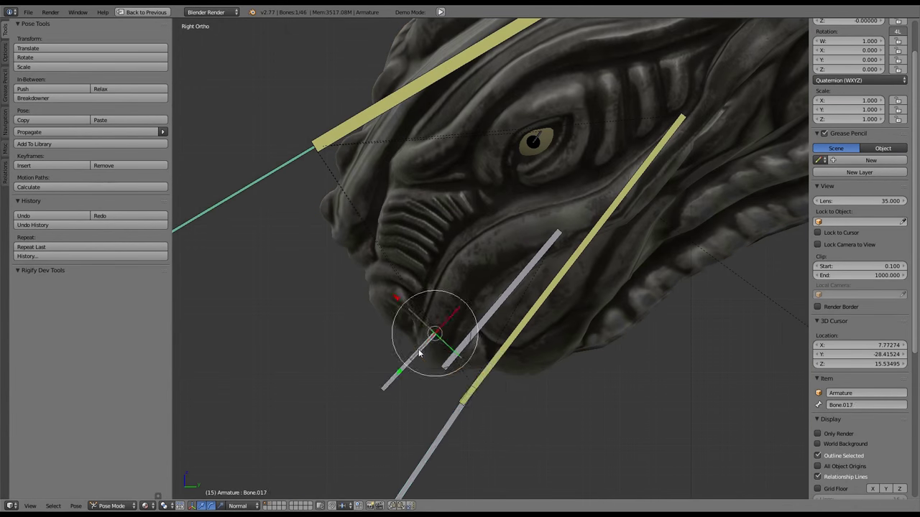
key(ctrl+Tab)
shift+click(442, 337)
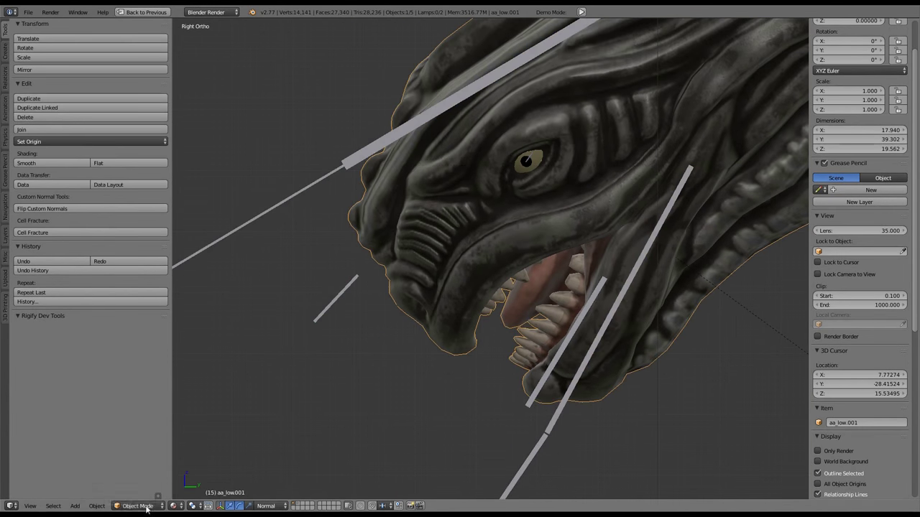
Put the mesh into Weight Paint, briefly check Edit Mode, and return to Weight Paint in side view
click(111, 505)
click(126, 454)
middle_drag(455, 298, 414, 272)
scroll(415, 272, up, 4)
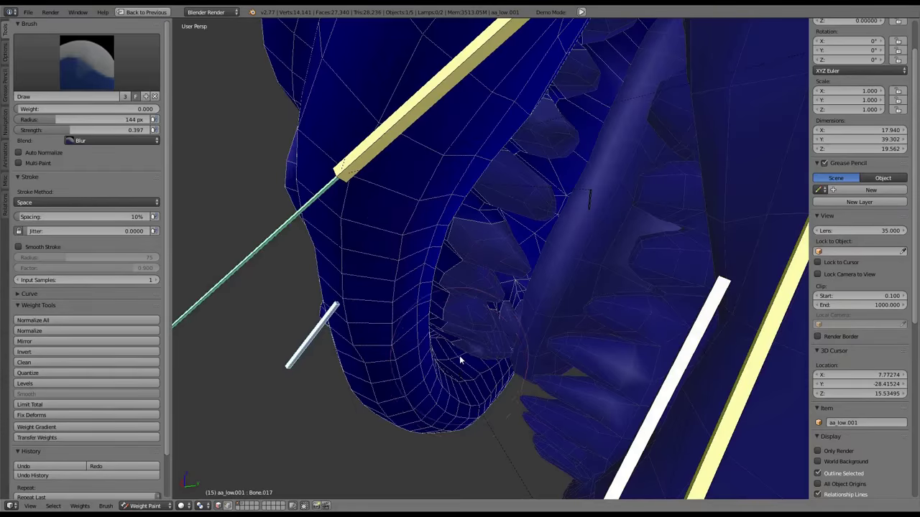
key(Tab)
scroll(461, 360, up, 6)
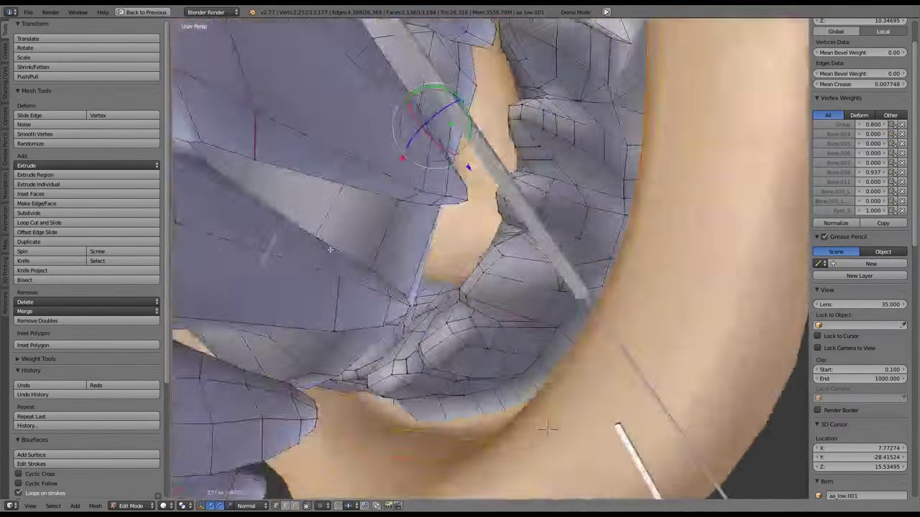
scroll(330, 249, down, 8)
key(KP_3)
click(111, 505)
click(126, 454)
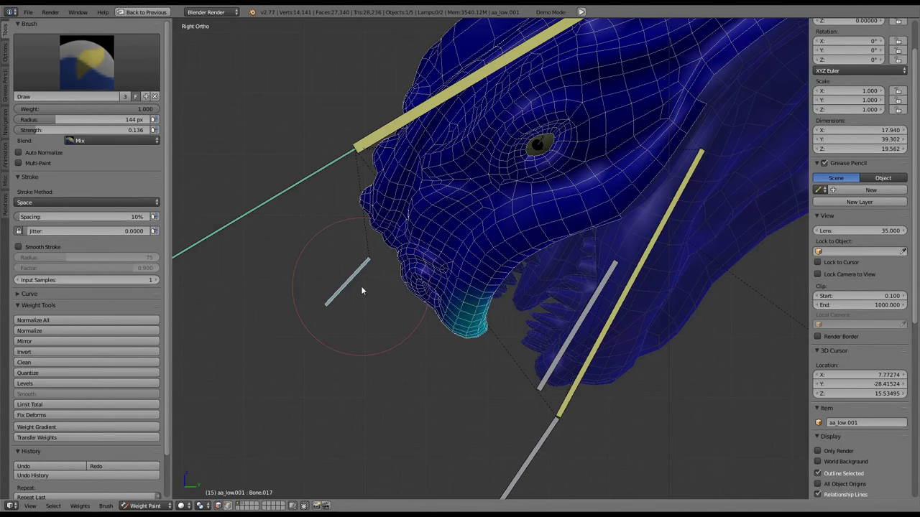
Put the armature into Pose Mode and aa_low.001 back into Weight Paint in a maximized viewport
key(ctrl+Up)
click(111, 204)
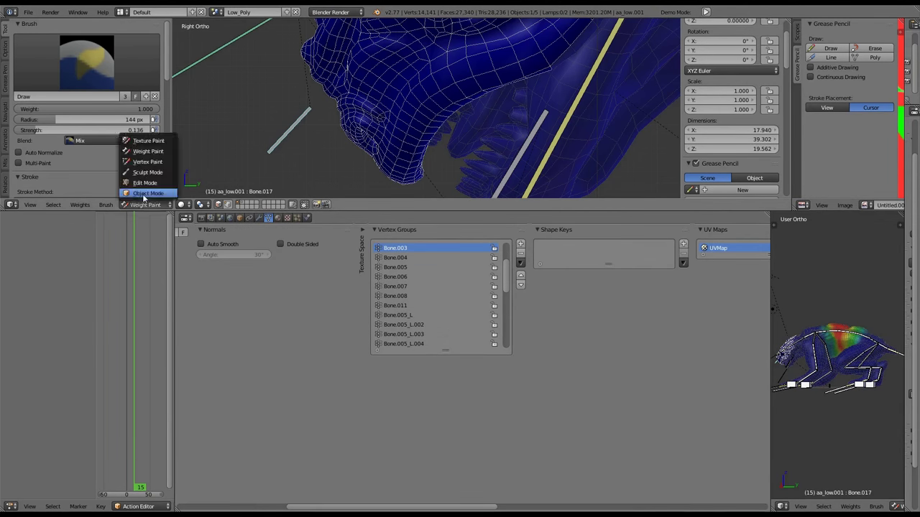
click(150, 189)
scroll(582, 253, down, 5)
key(ctrl+Up)
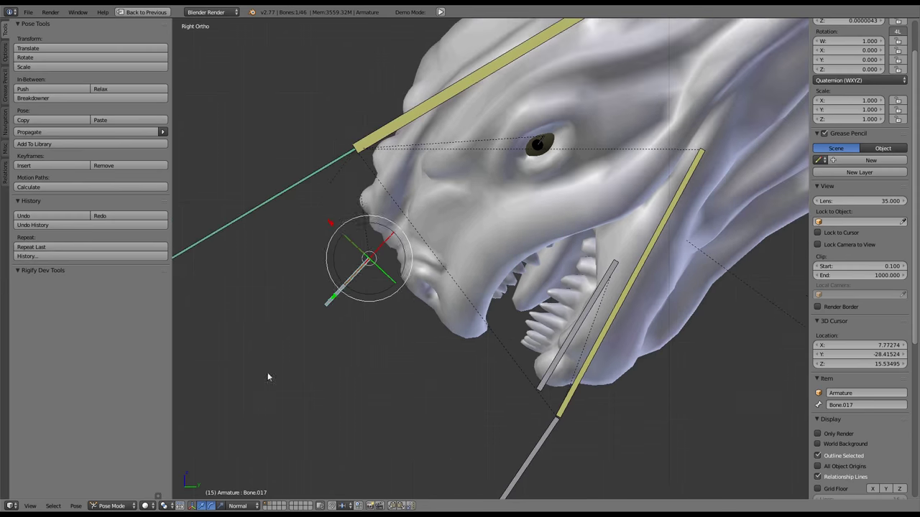
click(111, 506)
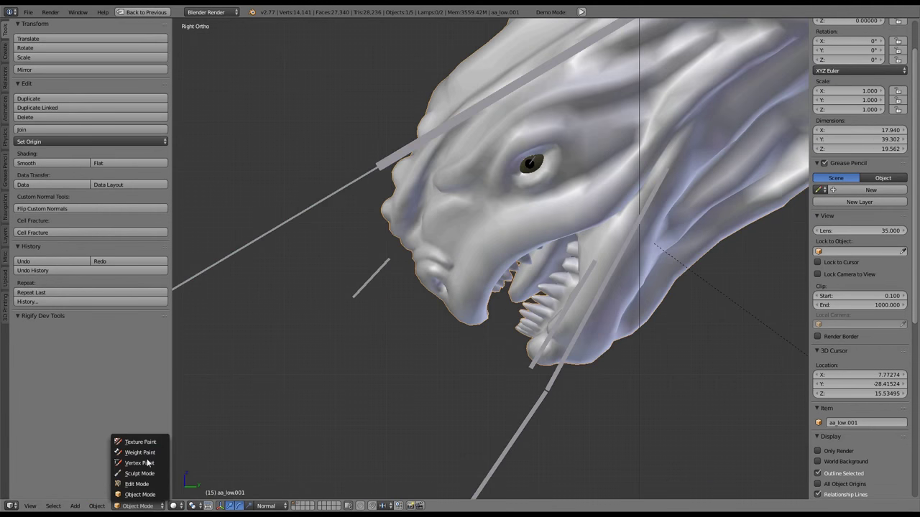
click(119, 455)
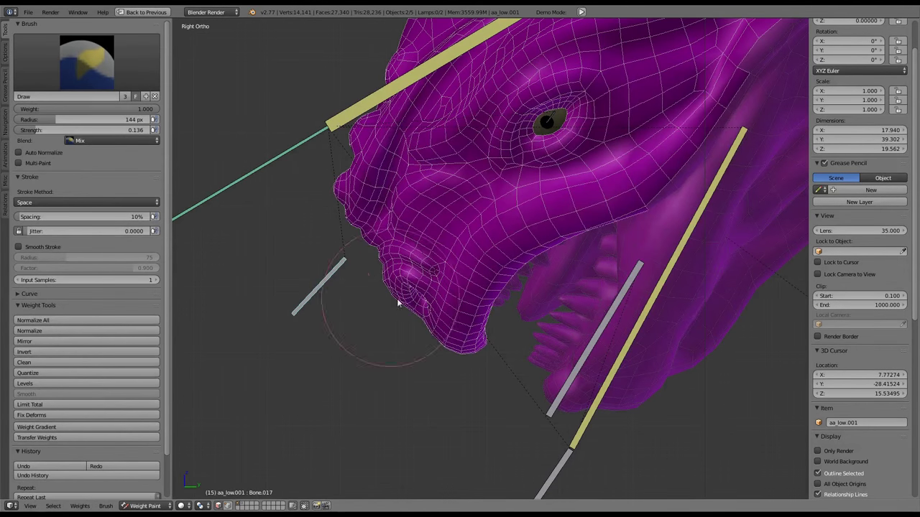
Undo a trial stroke on the jaw tip and limit painting to selected vertices
mouse_move(398, 304)
mouse_down()
mouse_move(464, 345)
mouse_move(480, 318)
mouse_up()
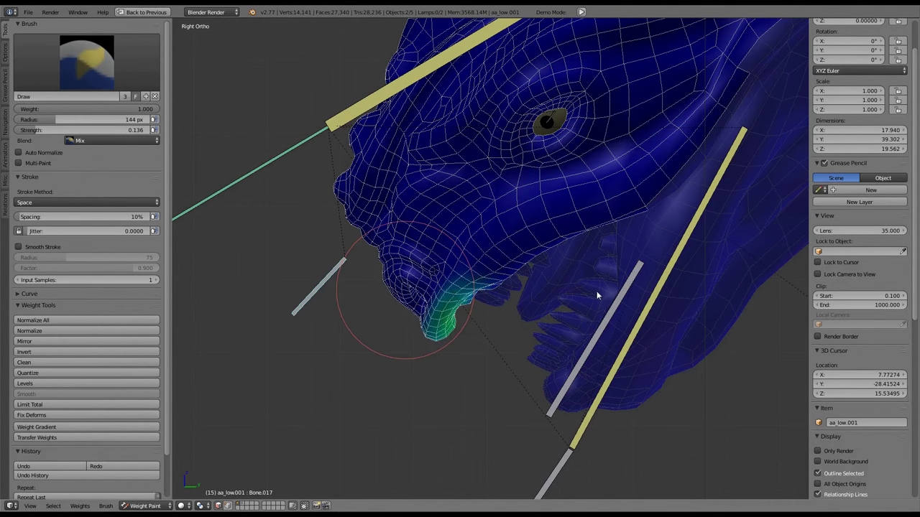
key(ctrl+z)
key(ctrl+z)
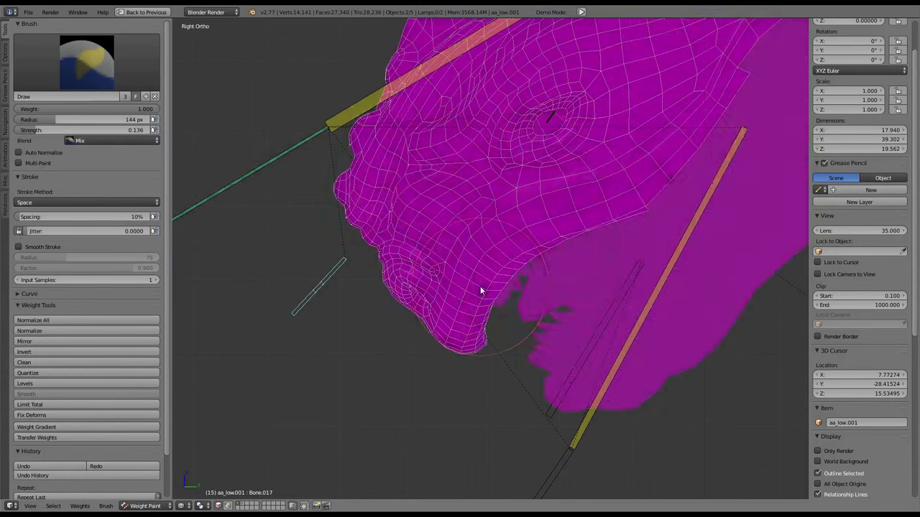
key(v)
click(442, 317)
key(ctrl+z)
With strength 0.031 and radius 261 px, paint Bone.017 weight from the snout tip along the upper jaw
key(shift+f)
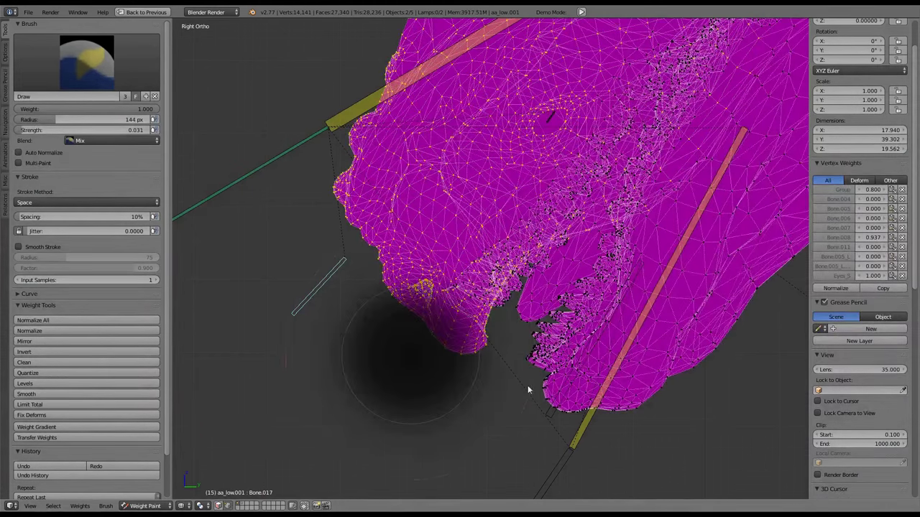
click(529, 390)
click(426, 286)
mouse_move(381, 276)
mouse_down()
mouse_move(534, 253)
mouse_move(500, 224)
mouse_move(620, 245)
mouse_move(633, 227)
mouse_up()
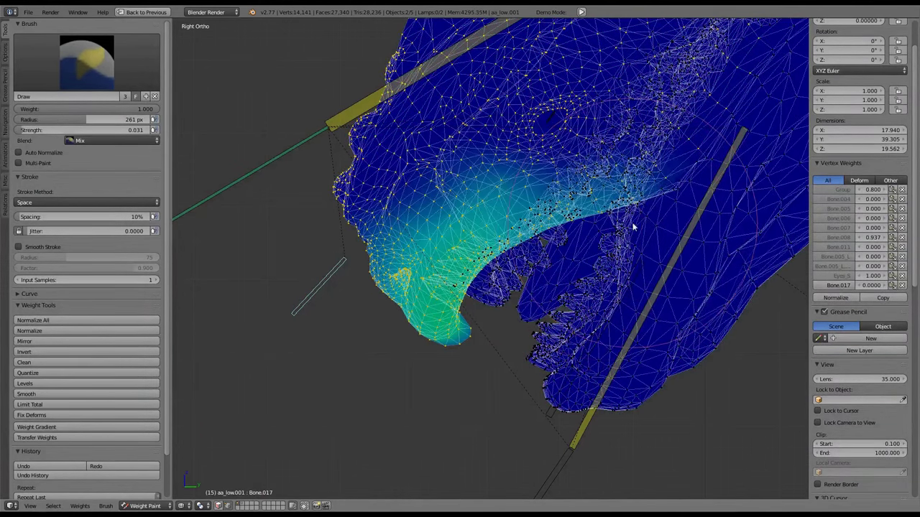
key(f)
click(464, 372)
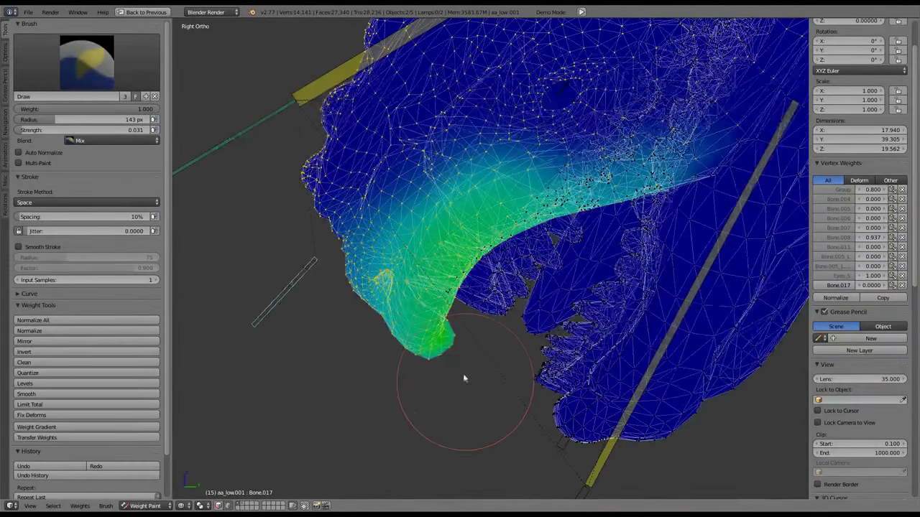
drag(464, 373, 451, 347)
Recentre the view on the head and test the new weights with a cancelled bone move
scroll(425, 374, up, 7)
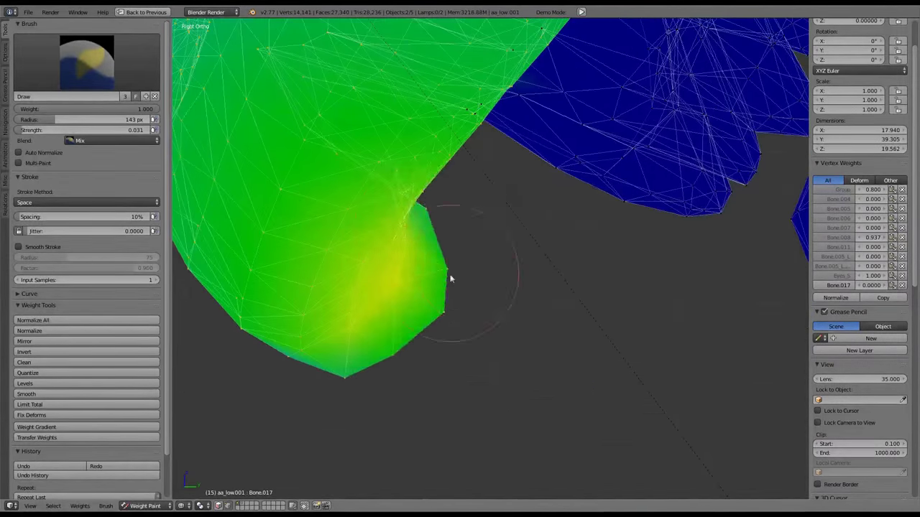
scroll(396, 335, down, 3)
key(KP_1)
key(KP_3)
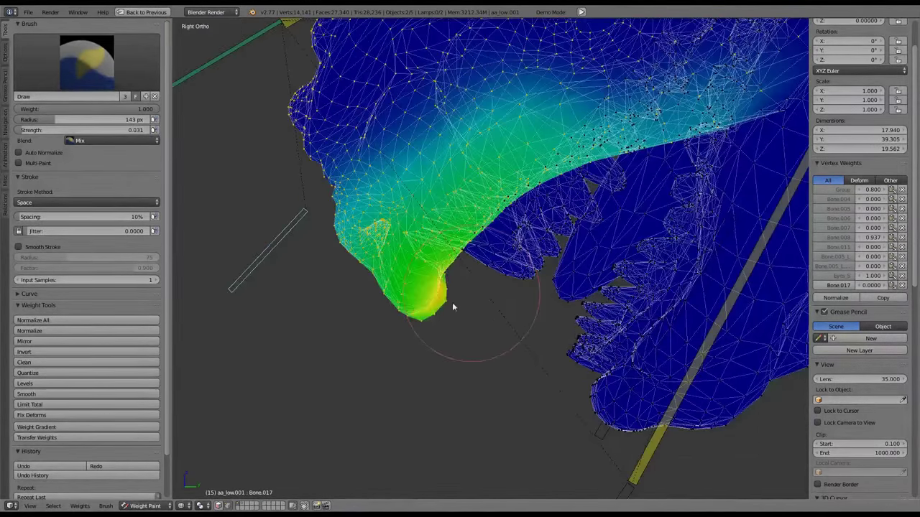
shift+middle_drag(679, 183, 632, 255)
shift+middle_drag(363, 246, 422, 261)
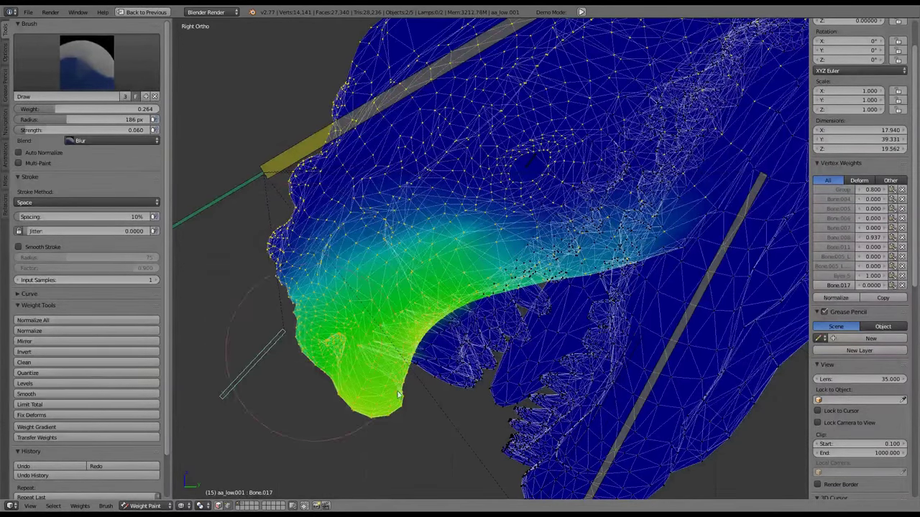
scroll(432, 335, down, 2)
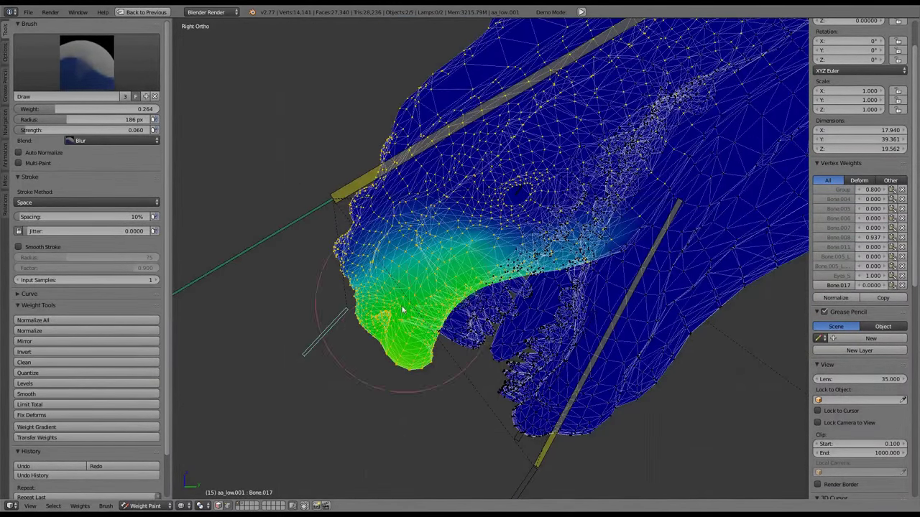
scroll(402, 310, up, 2)
key(g)
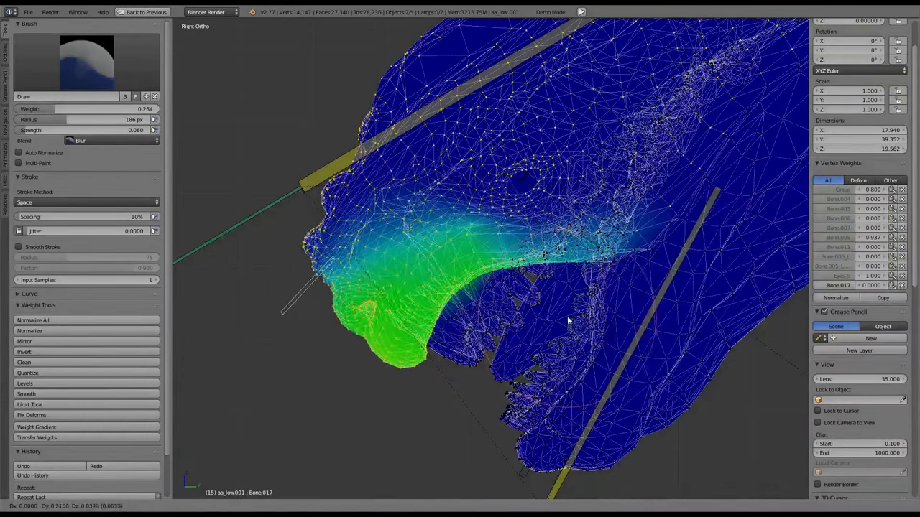
right_click(378, 265)
Leave Weight Paint, switch to Material shading, and test a head bone move
click(155, 494)
click(201, 506)
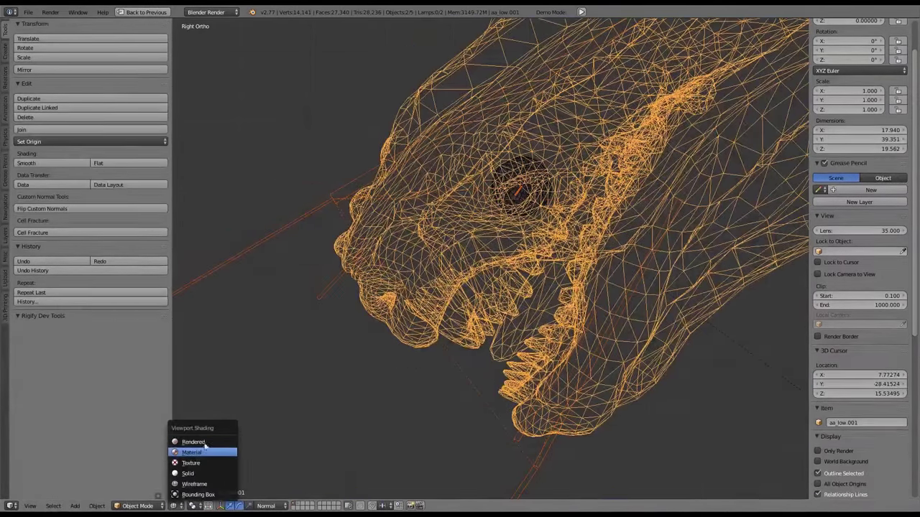
click(205, 443)
key(g)
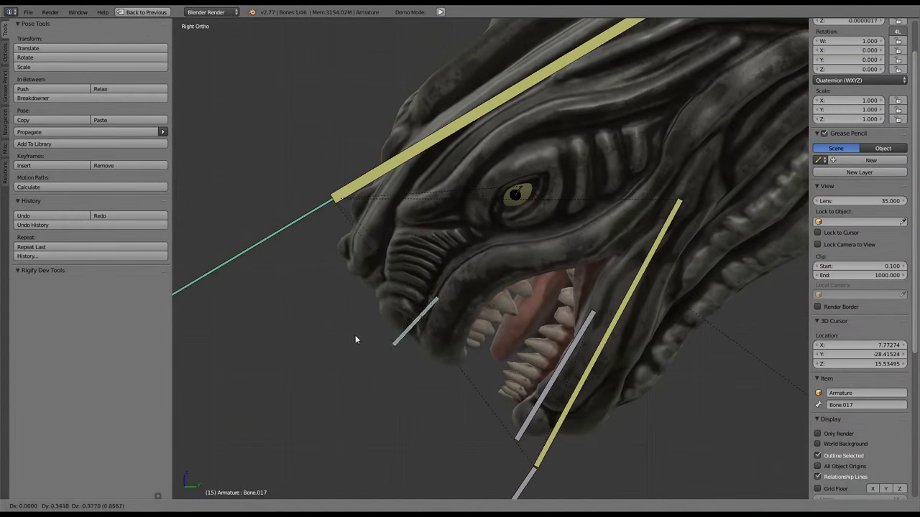
right_click(355, 334)
Test-move a bone in right side view to check the snout deformation, then undo the pose
middle_drag(355, 334, 602, 245)
key(KP_3)
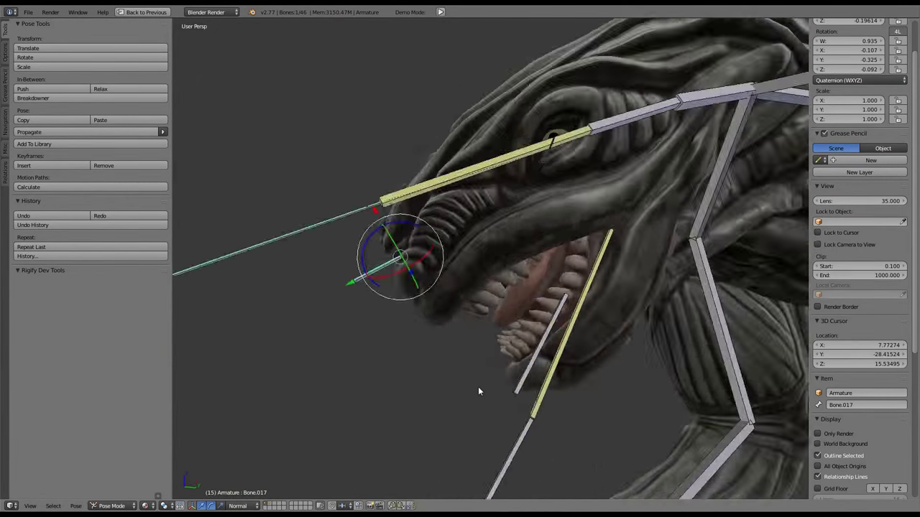
scroll(480, 385, up, 4)
key(g)
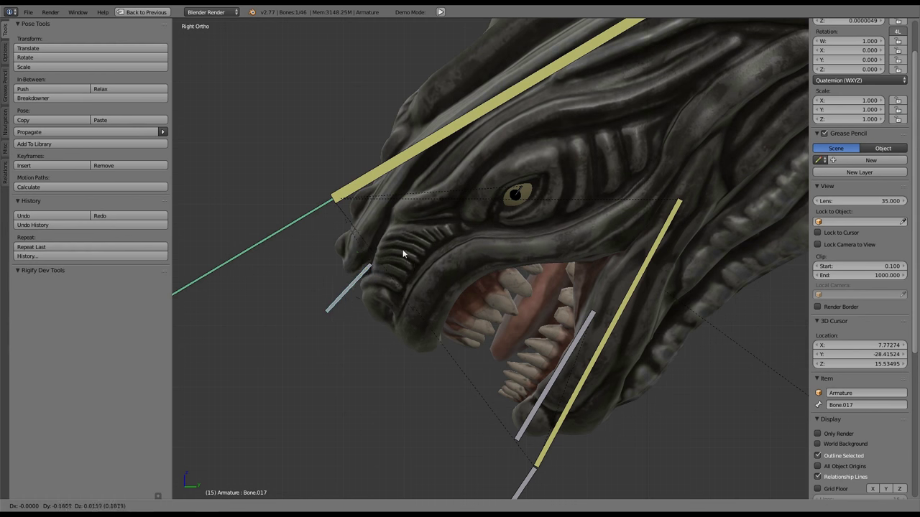
click(532, 210)
key(ctrl+z)
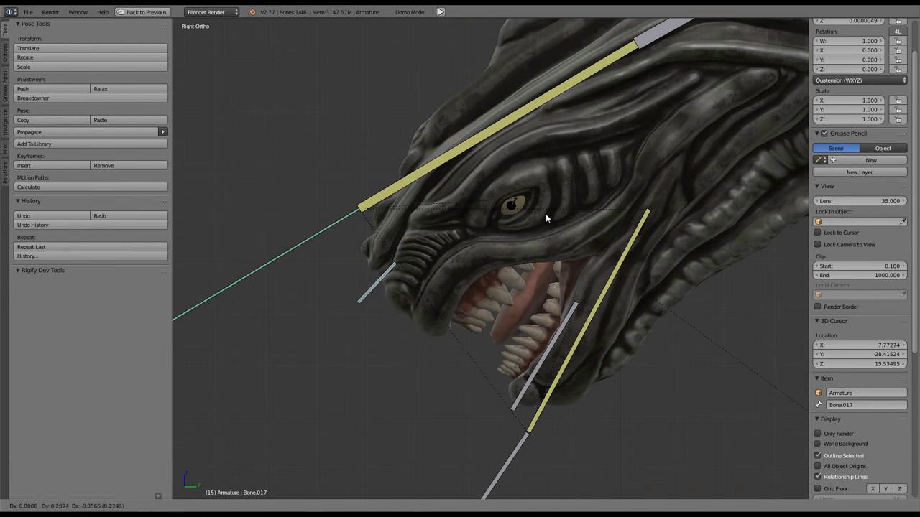
Select the creature mesh and blur the Bone.017 weights across the snout
right_click(545, 213)
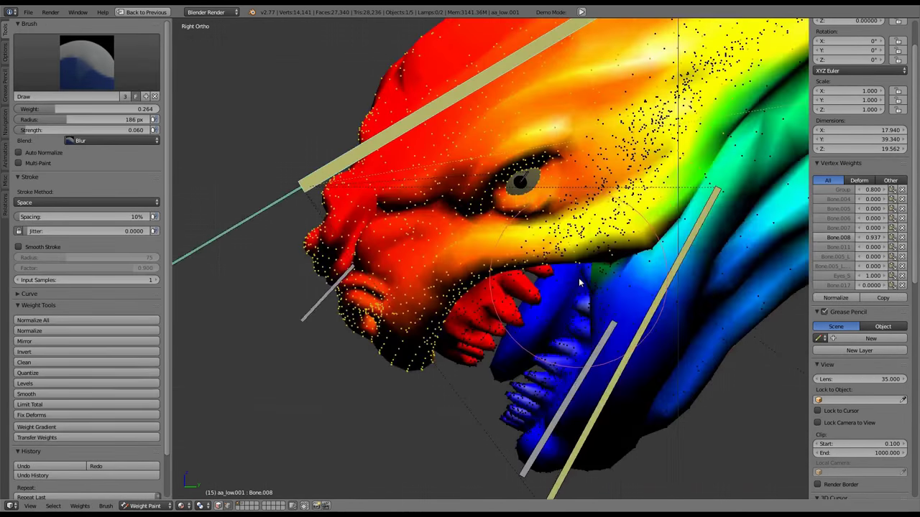
scroll(496, 267, up, 2)
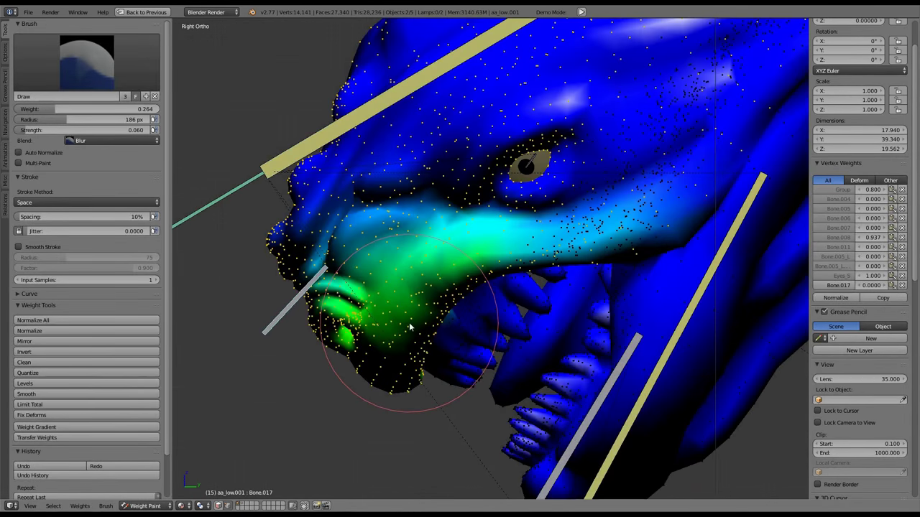
scroll(497, 266, up, 2)
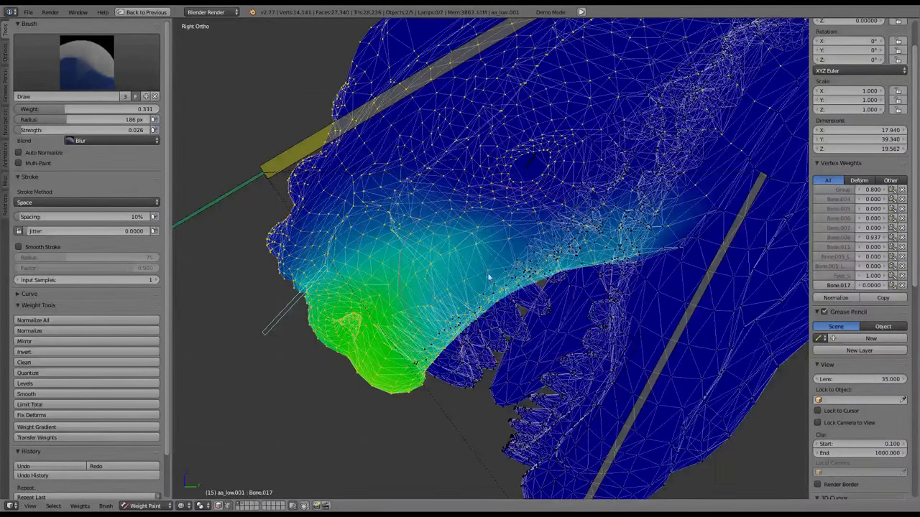
mouse_move(305, 300)
mouse_down()
mouse_move(324, 253)
mouse_move(363, 294)
mouse_up()
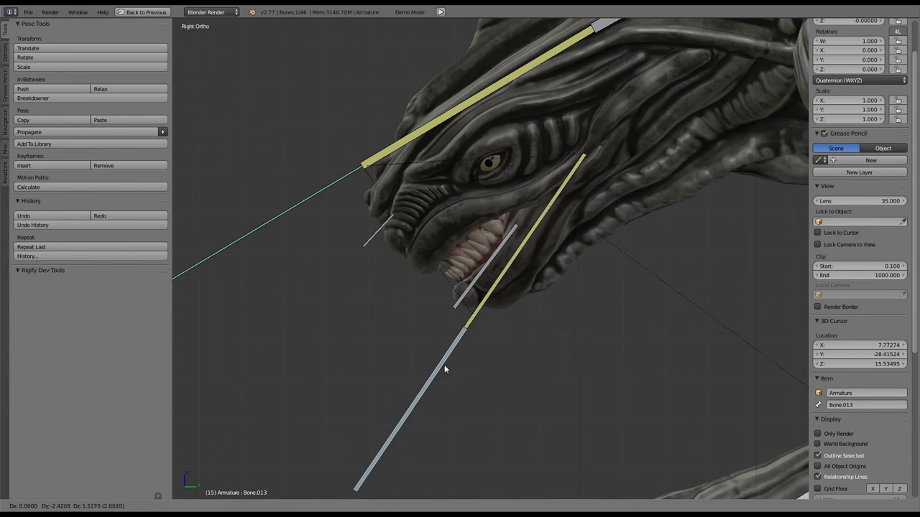
Select another jaw bone and move it to open the mouth
click(444, 365)
right_click(464, 318)
key(g)
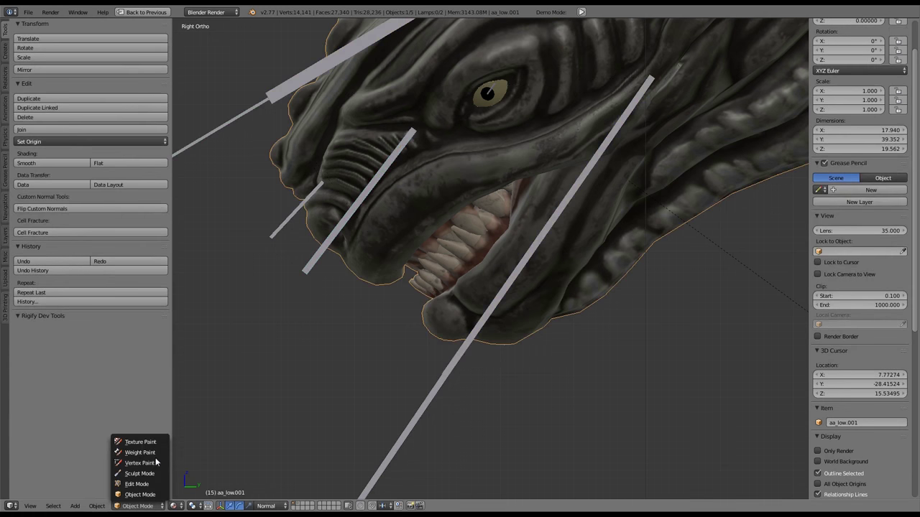
click(134, 394)
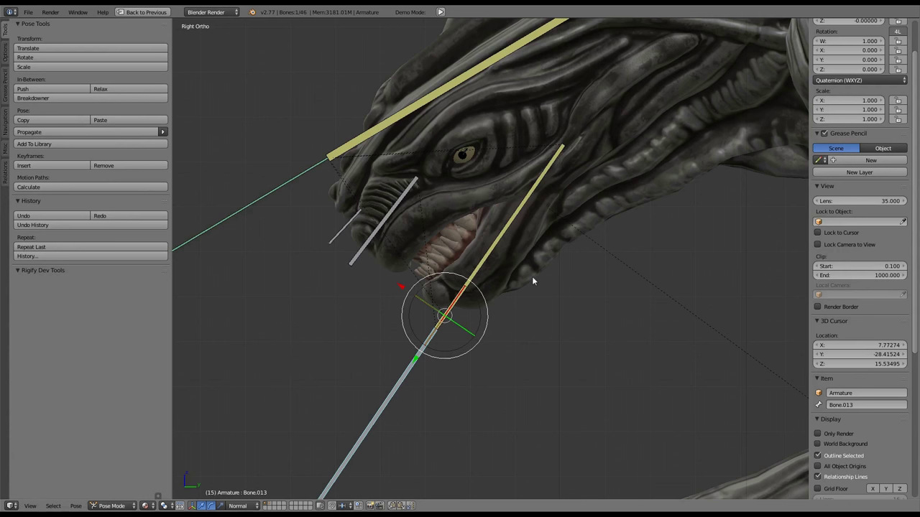
key(g)
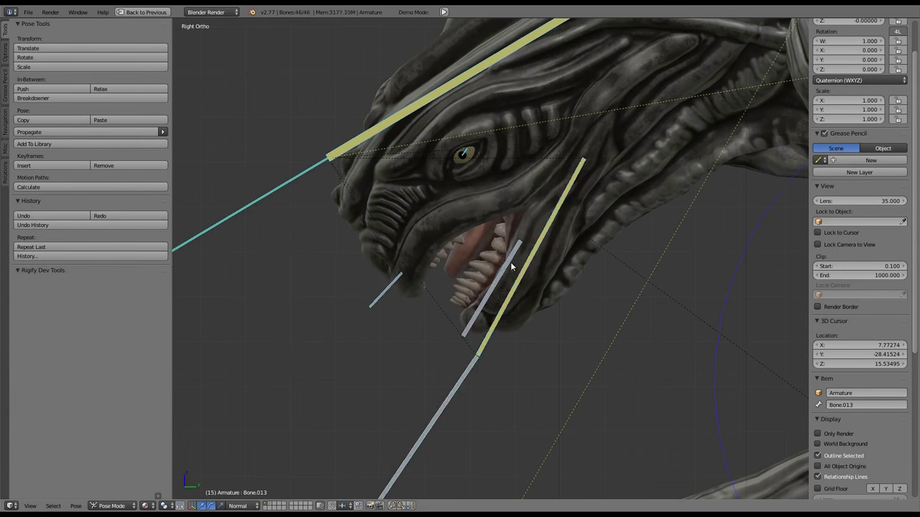
Paint Bone.016 weights on the lower jaw tip and rotate the jaw bone to test them
click(143, 506)
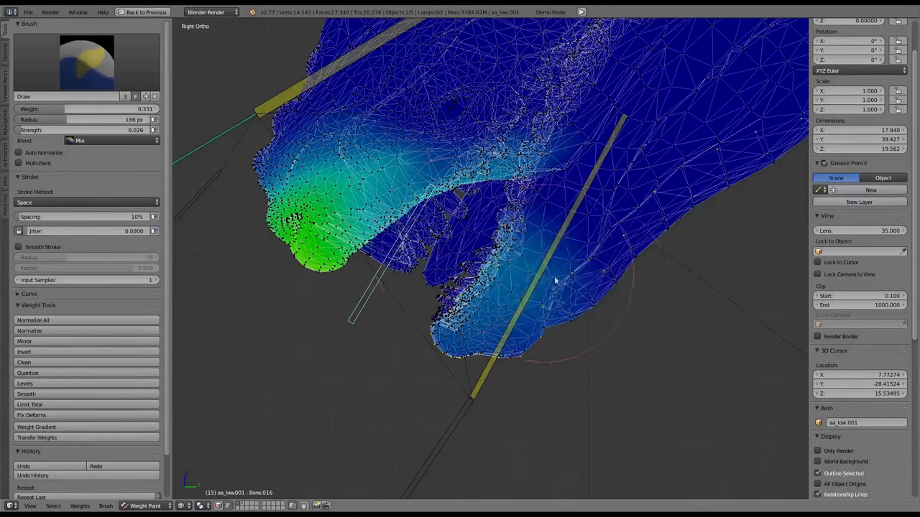
ctrl+middle_drag(496, 343, 495, 316)
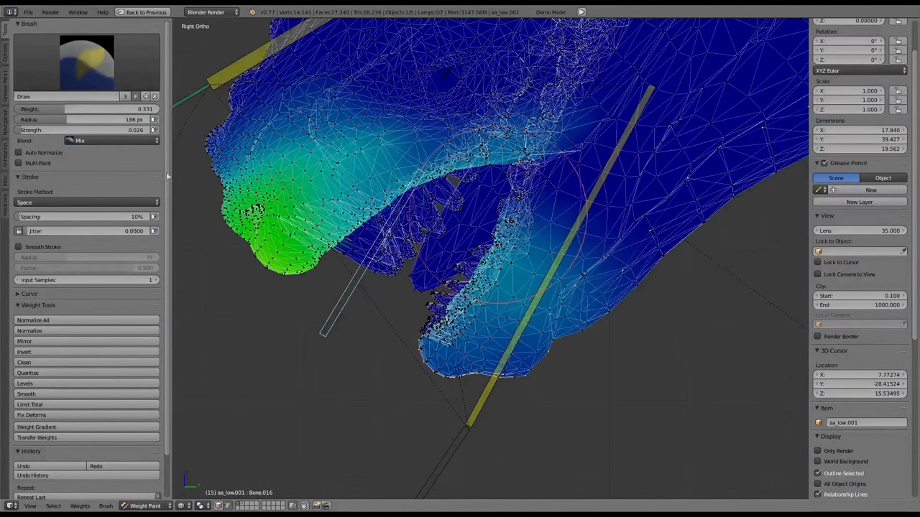
drag(495, 309, 508, 265)
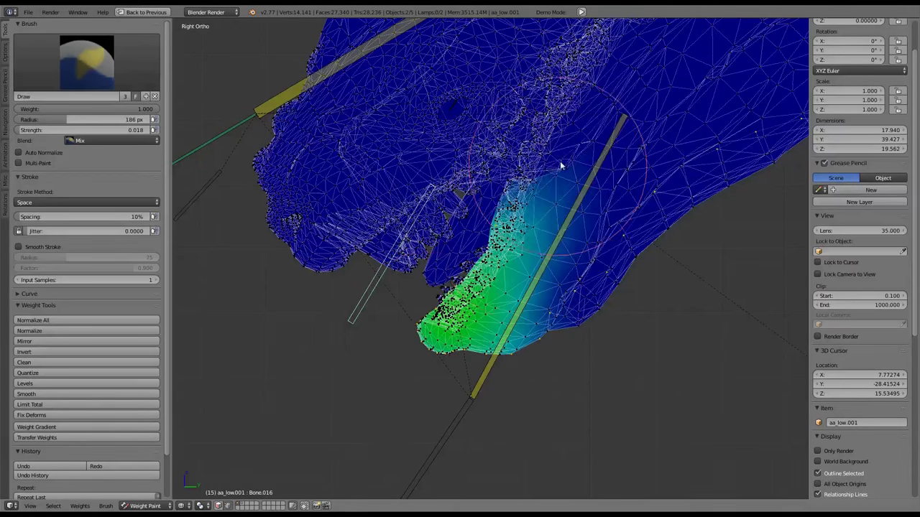
key(r)
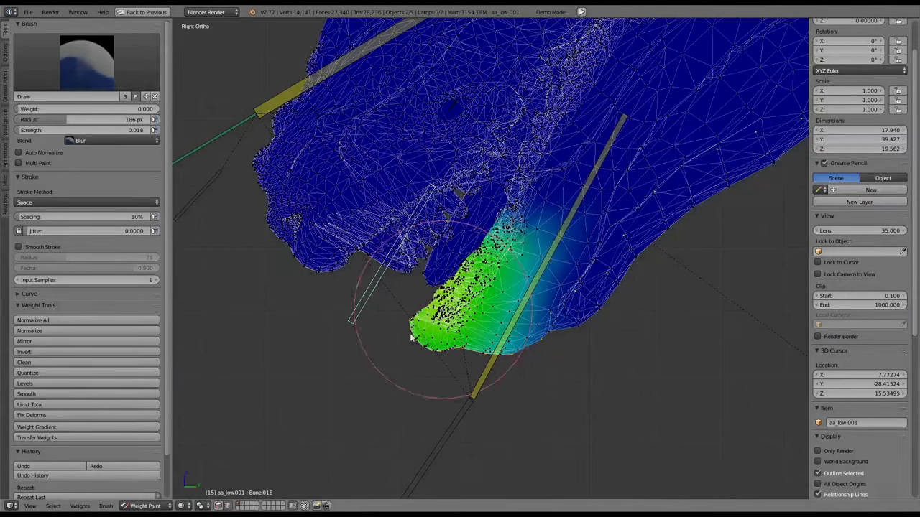
key(r)
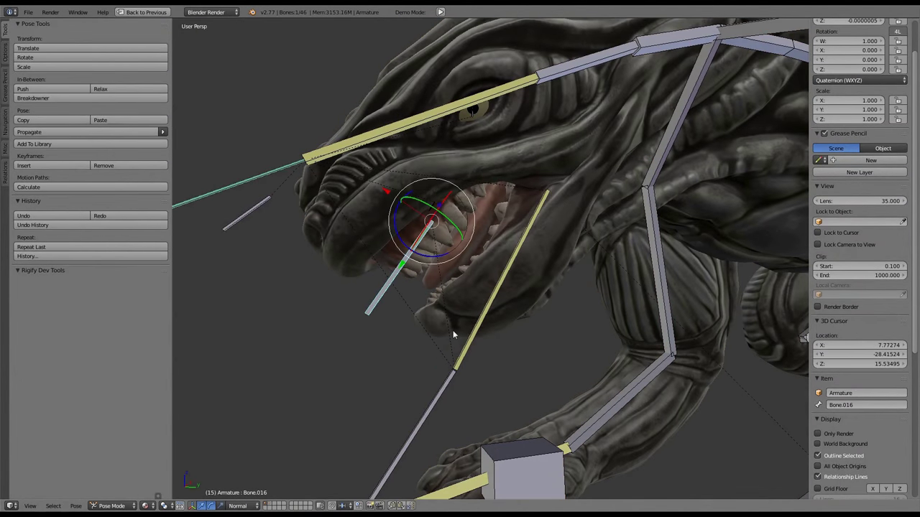
In right side view, select snout bones Bone.017 and Bone.016 and move them into the head
key(KP_3)
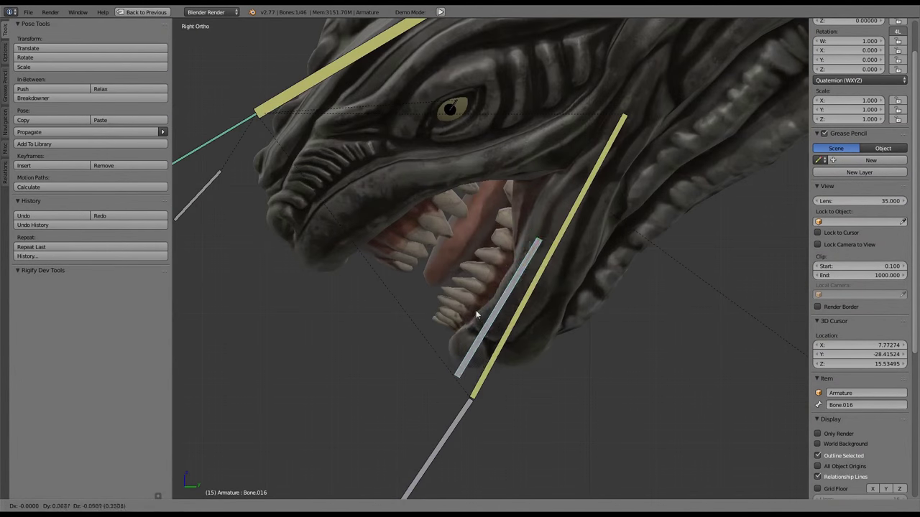
key(bracketright)
shift+right_click(402, 335)
key(KP_Decimal)
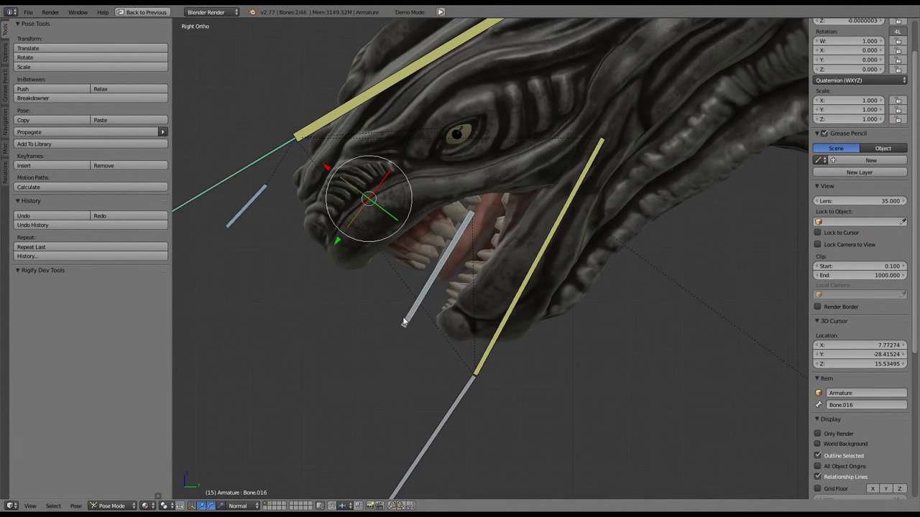
scroll(456, 350, up, 2)
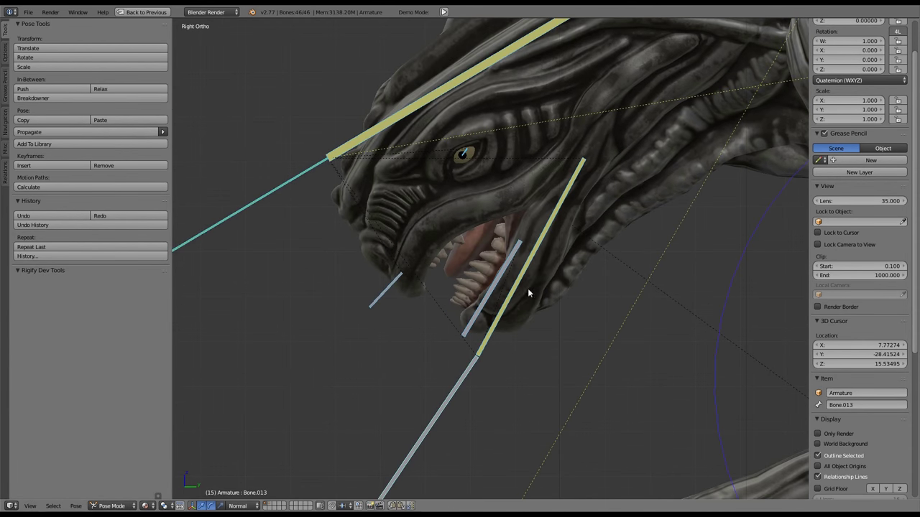
click(417, 361)
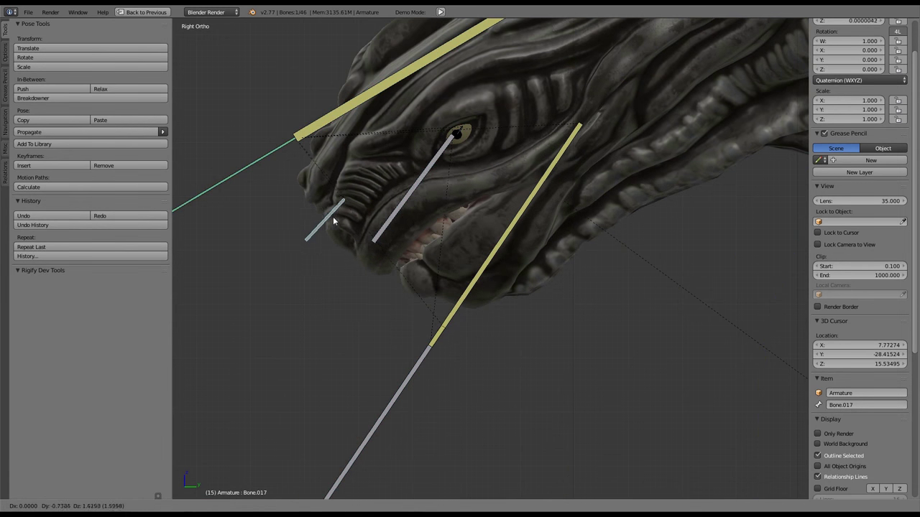
Move jaw bone Bone.016 down to open the mouth
click(334, 221)
right_click(385, 226)
key(g)
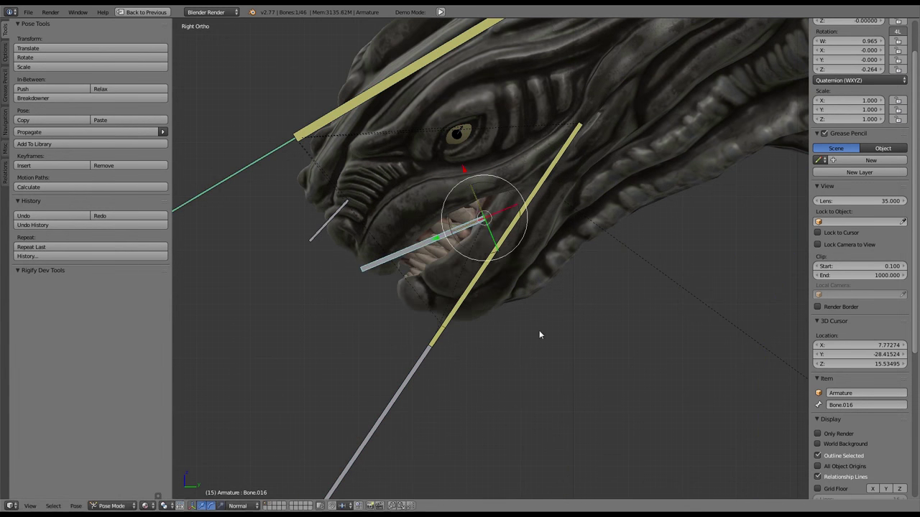
click(546, 329)
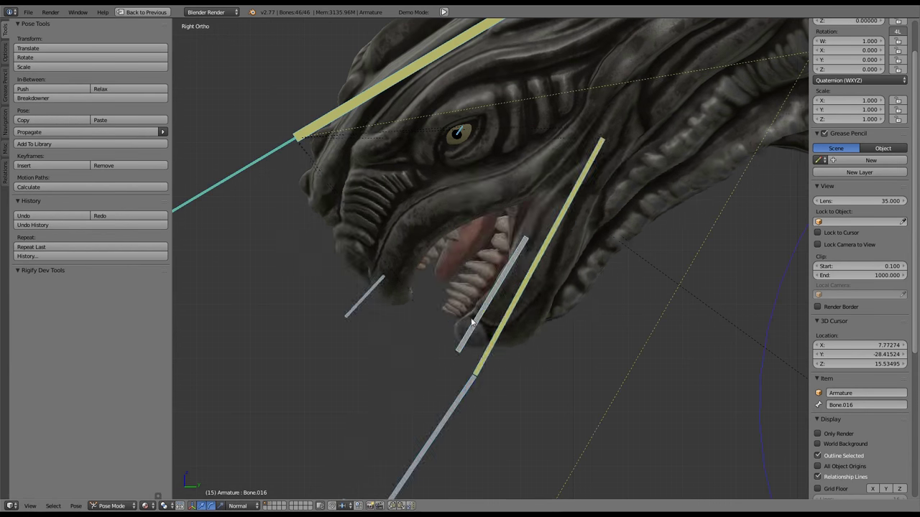
middle_drag(546, 328, 510, 232)
Reposition Bone.017 and Bone.016 while checking the head from both sides
right_click(352, 193)
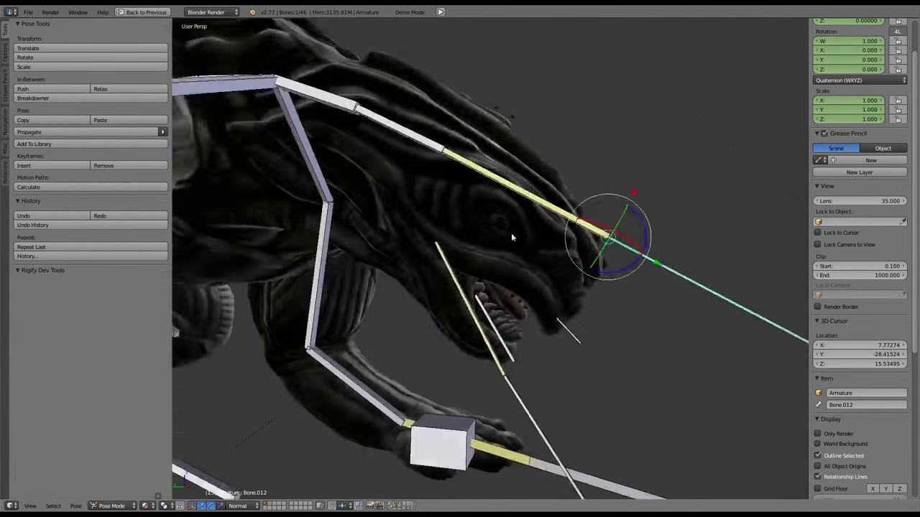
scroll(511, 233, up, 2)
right_click(551, 369)
key(g)
click(616, 309)
middle_drag(616, 309, 540, 291)
click(525, 413)
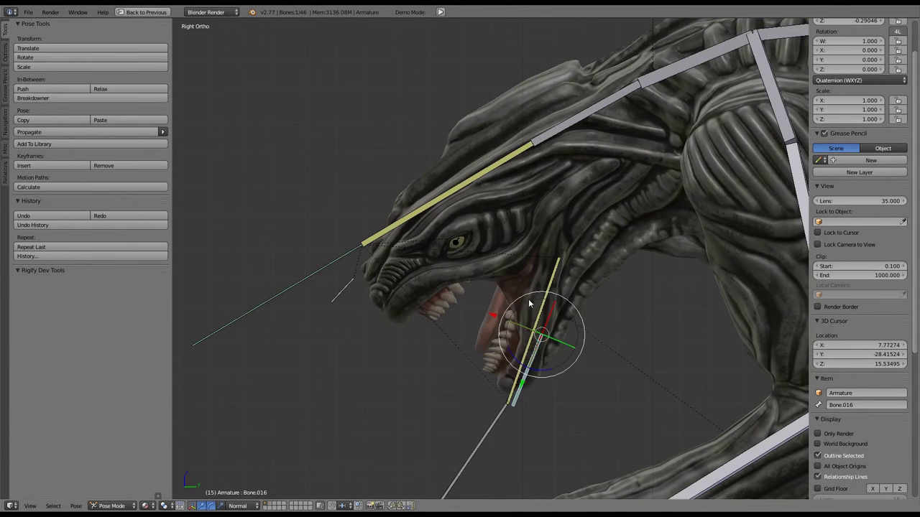
Move mouth bone Bone.013 into place in the right side view
right_click(540, 291)
scroll(571, 272, up, 4)
key(KP_3)
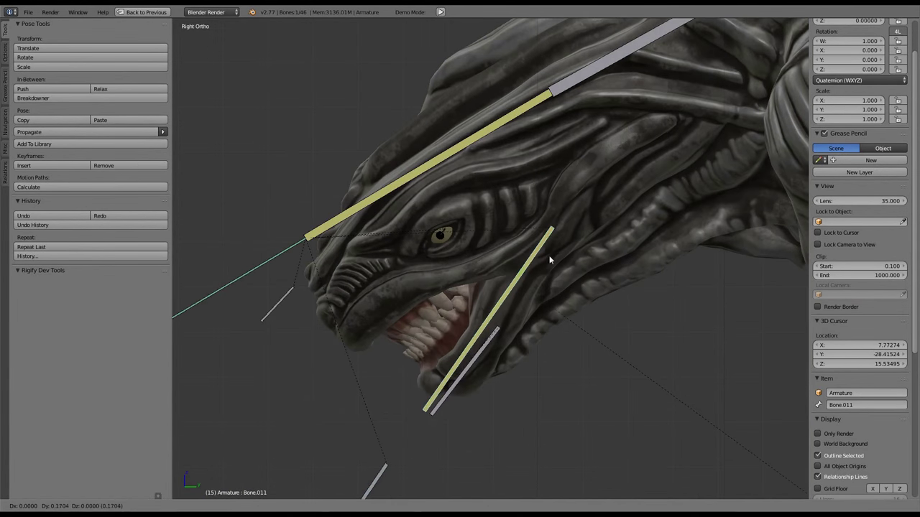
key(g)
click(621, 388)
Adjust Bone.016's position again from the right side view
right_click(558, 205)
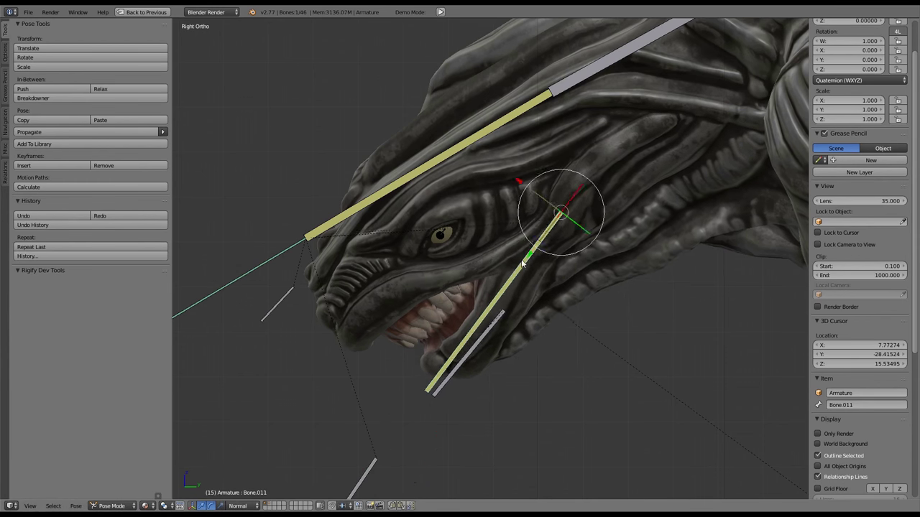
middle_drag(559, 205, 585, 246)
key(KP_3)
scroll(415, 280, up, 3)
right_click(543, 295)
key(g)
click(447, 256)
Fine-tune Bone.013's position inside the head
scroll(447, 256, down, 4)
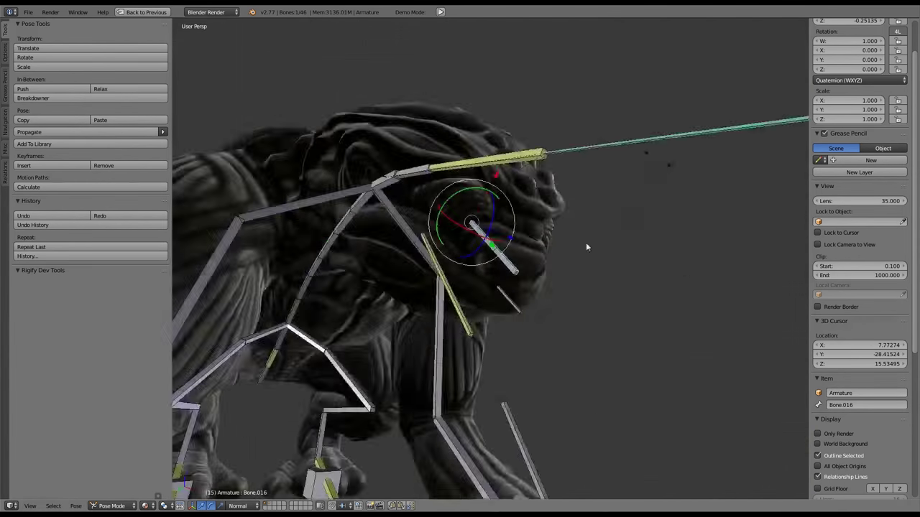
key(KP_3)
key(a)
scroll(453, 264, up, 2)
right_click(433, 408)
key(g)
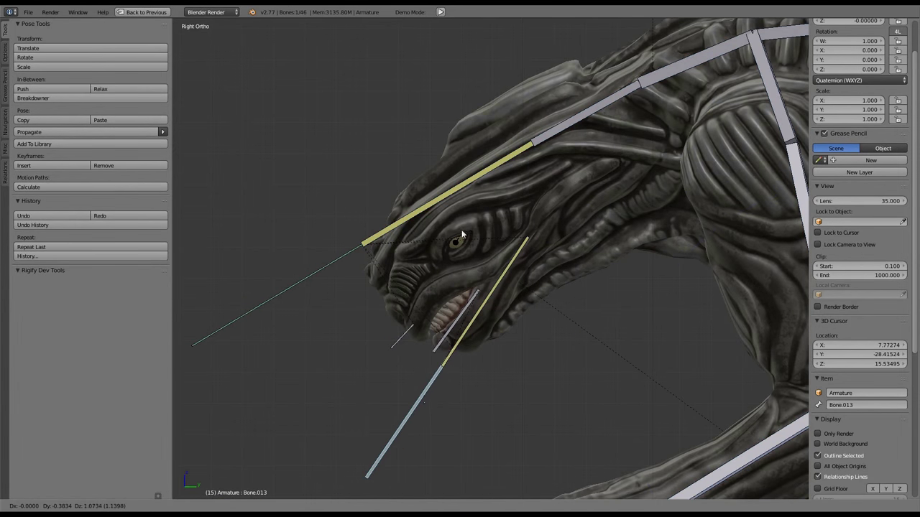
click(462, 235)
Restore the normal screen layout and play the animation with Alt+A
scroll(462, 234, down, 2)
key(ctrl+Up)
key(ctrl+Up)
key(ctrl+space)
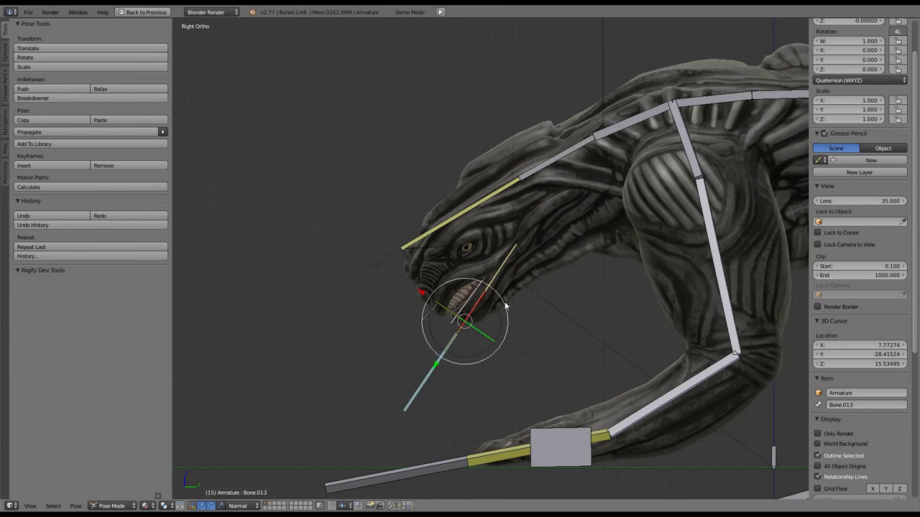
key(alt+a)
scroll(505, 307, up, 2)
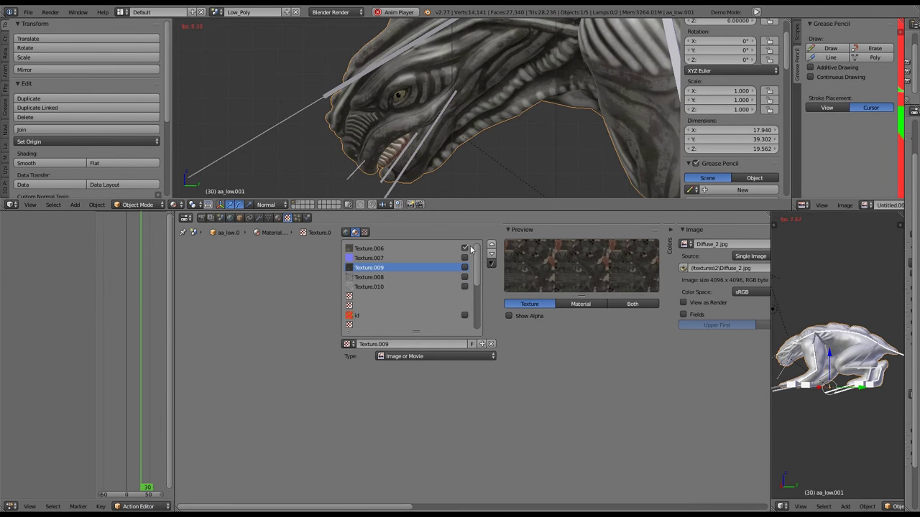
Enable Texture.008, .009 and .010 and delete the selected bones' keyframes
drag(464, 267, 464, 286)
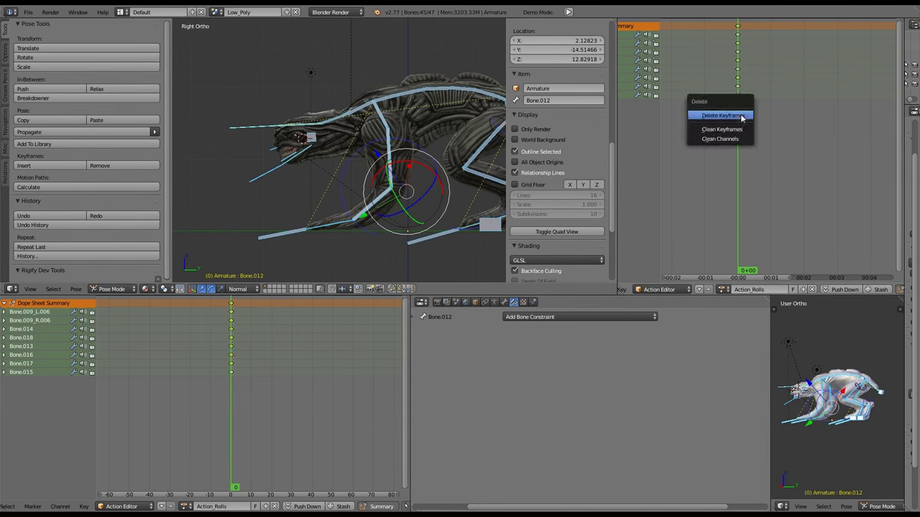
click(741, 117)
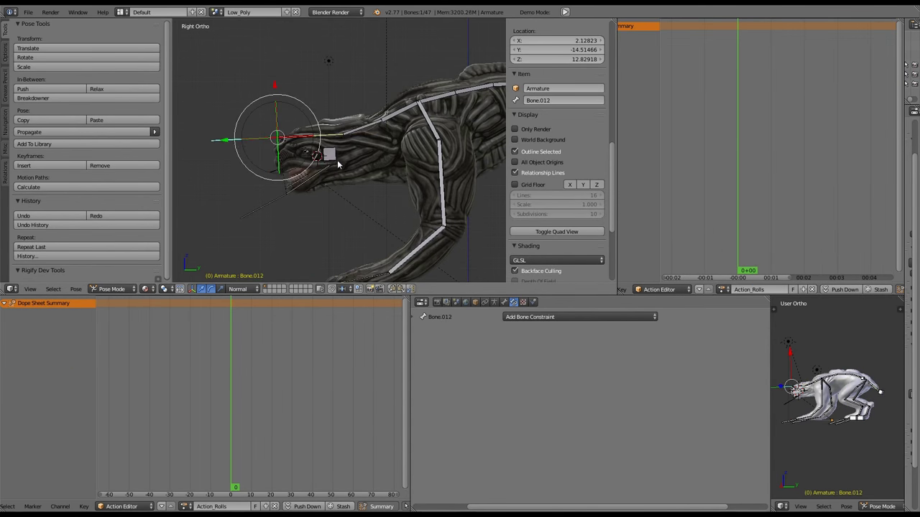
key(ctrl+shift+c)
key(Escape)
scroll(336, 159, down, 3)
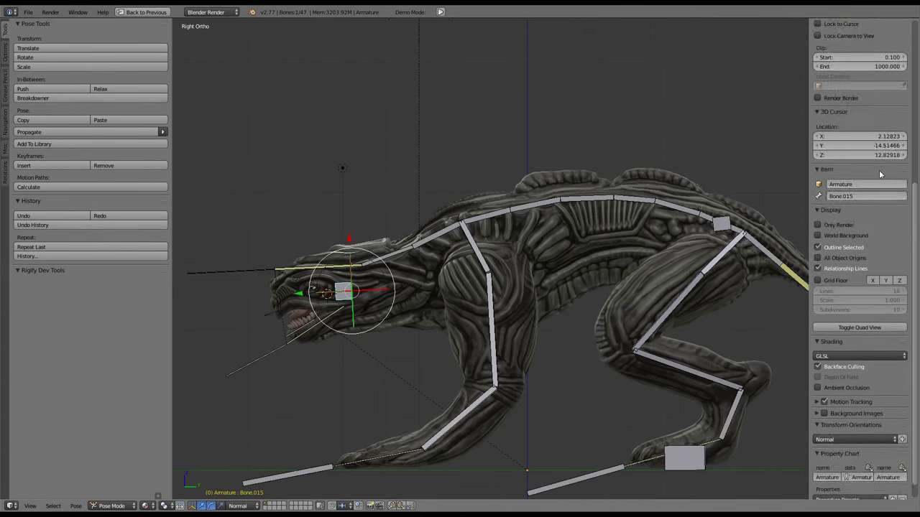
scroll(860, 209, up, 10)
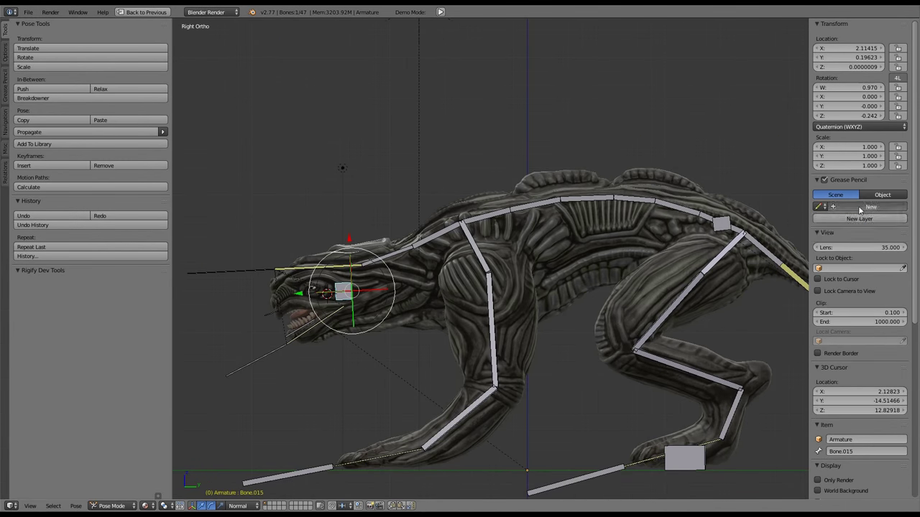
Create a new grease pencil layer and draw a guide stroke along the alien's back
click(860, 209)
mouse_move(441, 195)
mouse_down()
mouse_move(568, 173)
mouse_move(770, 215)
mouse_up()
middle_drag(771, 216, 567, 334)
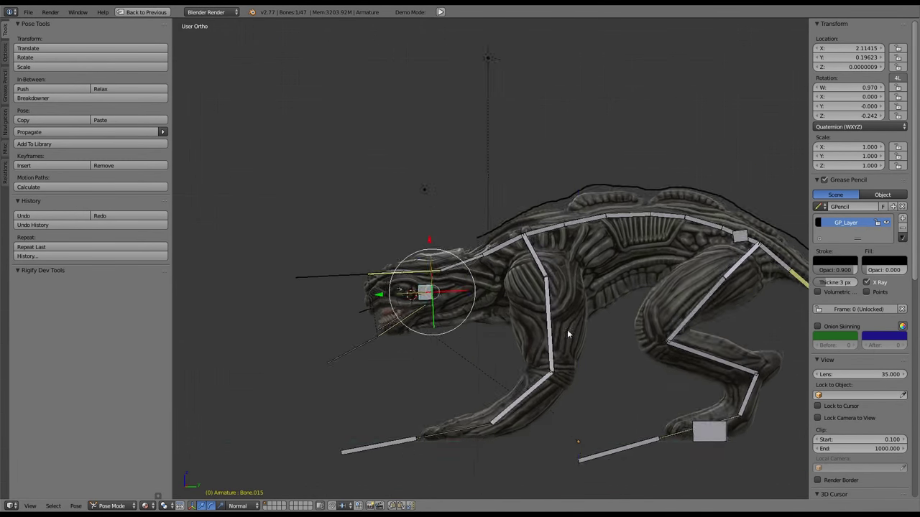
key(KP_3)
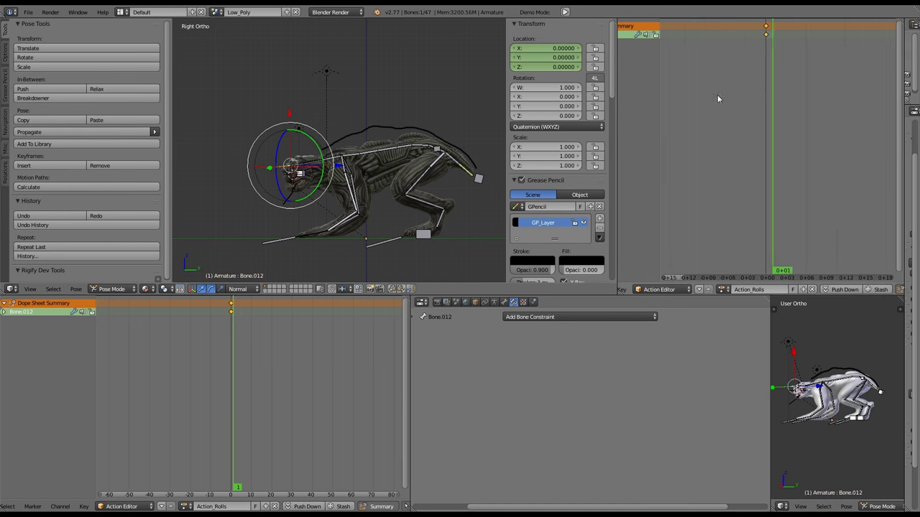
Step to frame 3, then back to frame 0, checking side and top views
key(Right)
key(Right)
scroll(338, 165, up, 3)
middle_drag(331, 172, 407, 192)
key(KP_3)
key(KP_7)
click(752, 77)
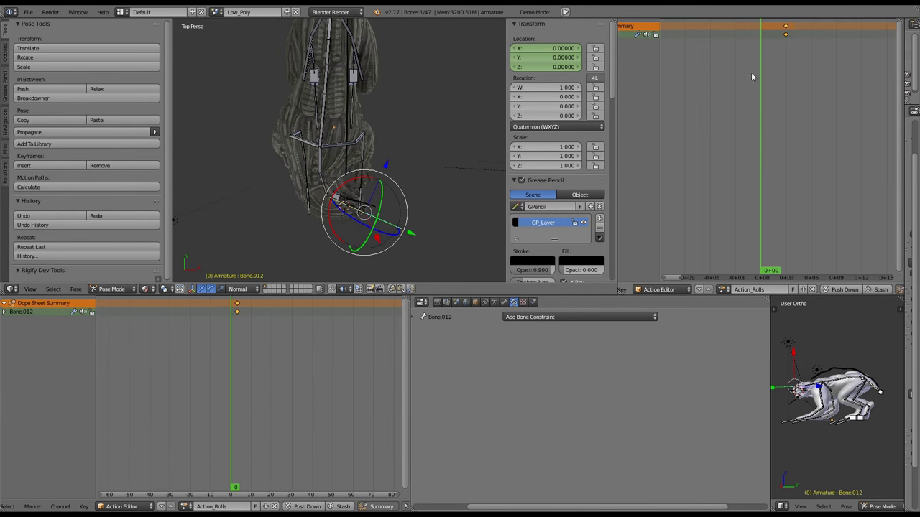
key(KP_3)
key(KP_7)
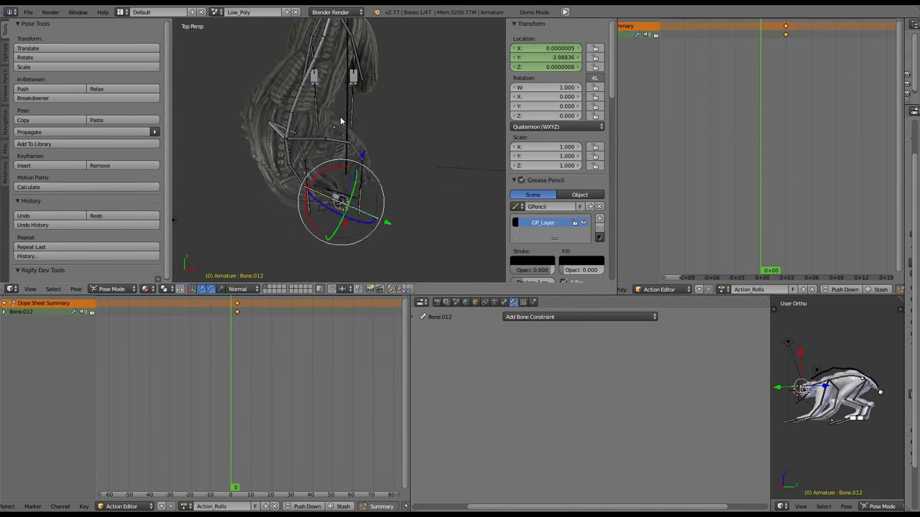
Move the head bone 2 units along the global Y axis
key(g)
key(y)
key(1)
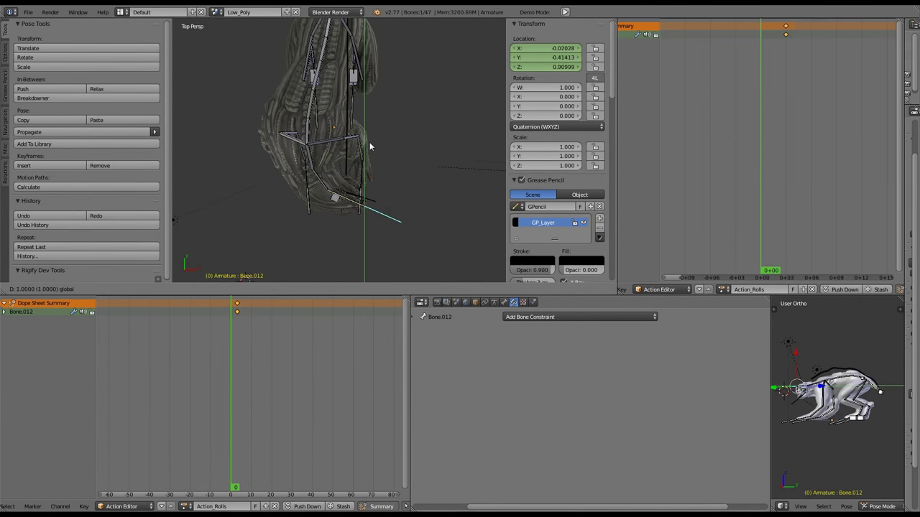
key(KP_3)
key(ctrl+Up)
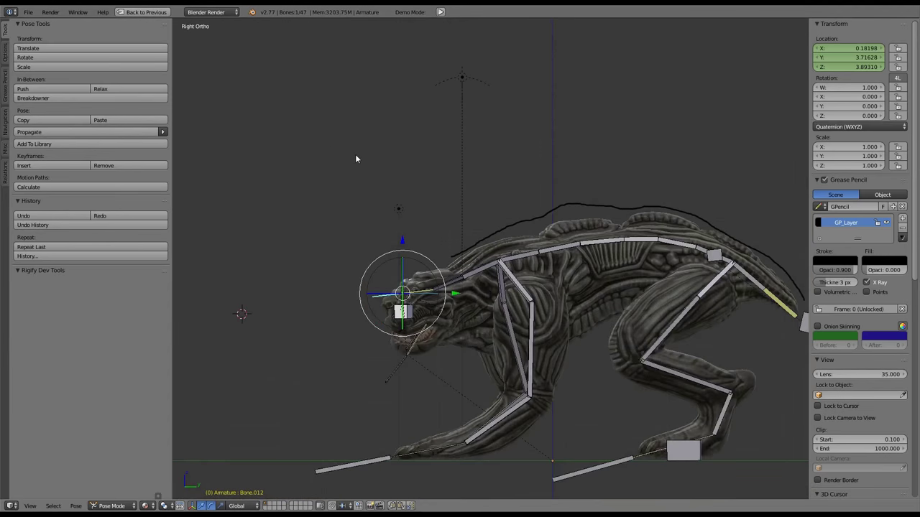
key(KP_7)
key(1)
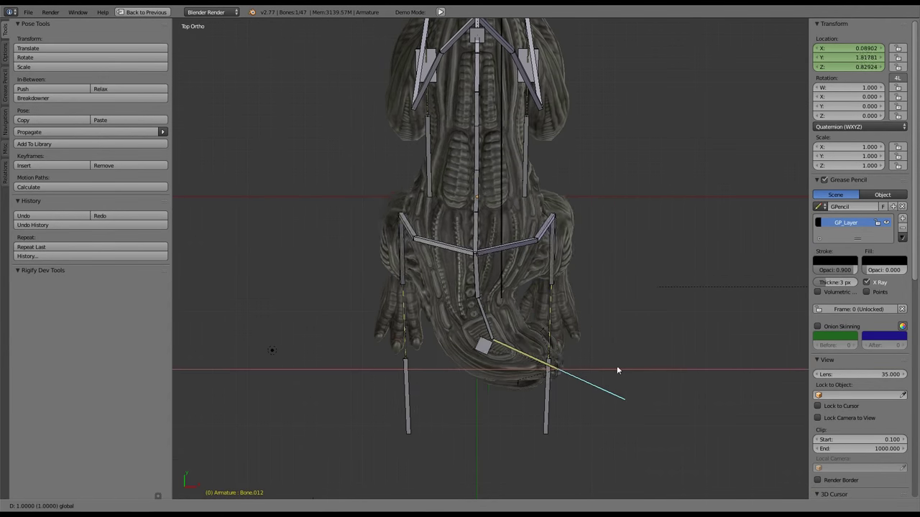
key(BackSpace)
key(2)
key(KP_3)
key(KP_7)
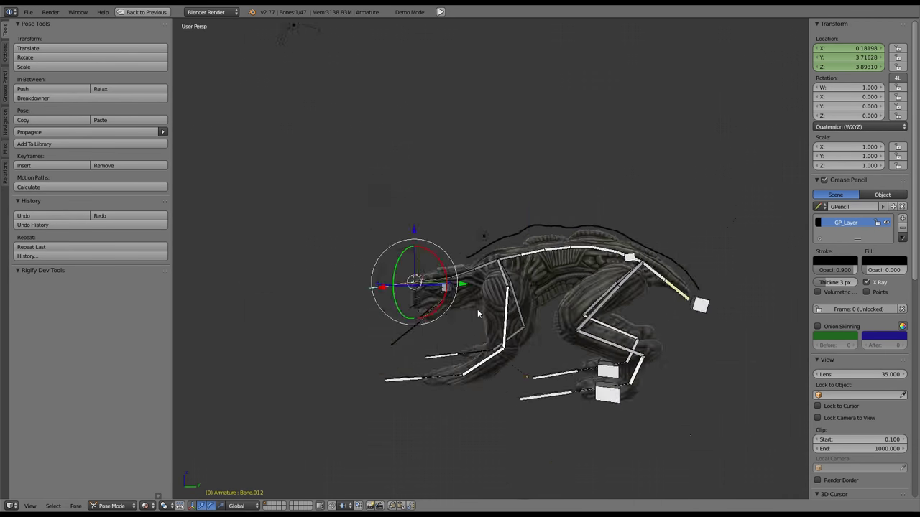
Clear Bone.015's location and rotation from the top view
key(ctrl+Up)
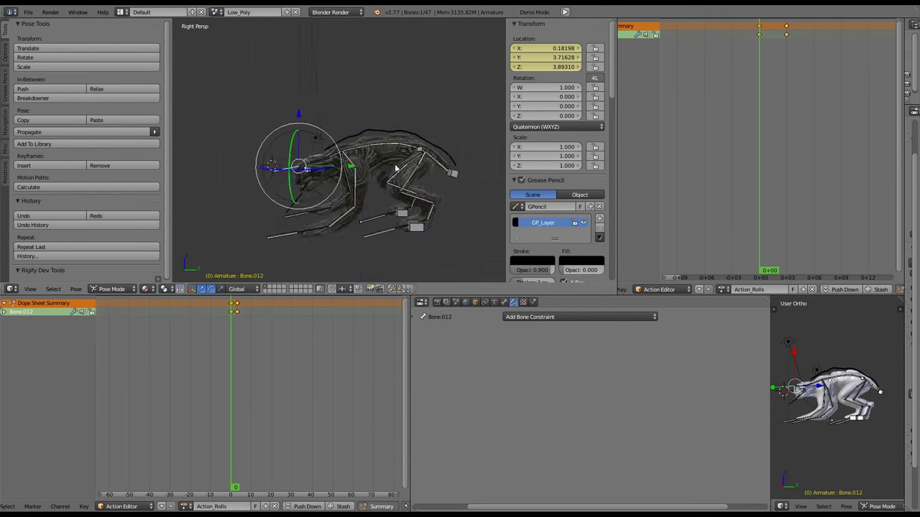
key(KP_7)
key(alt+g)
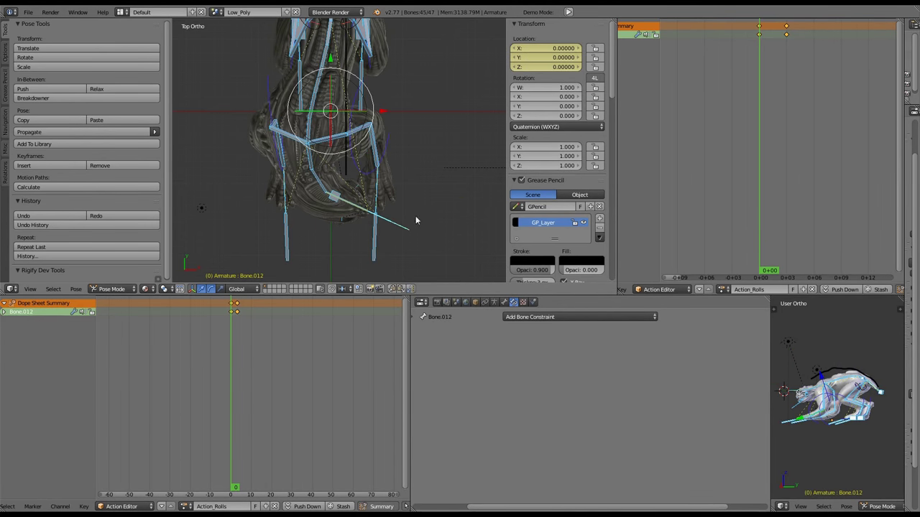
key(alt+r)
key(r)
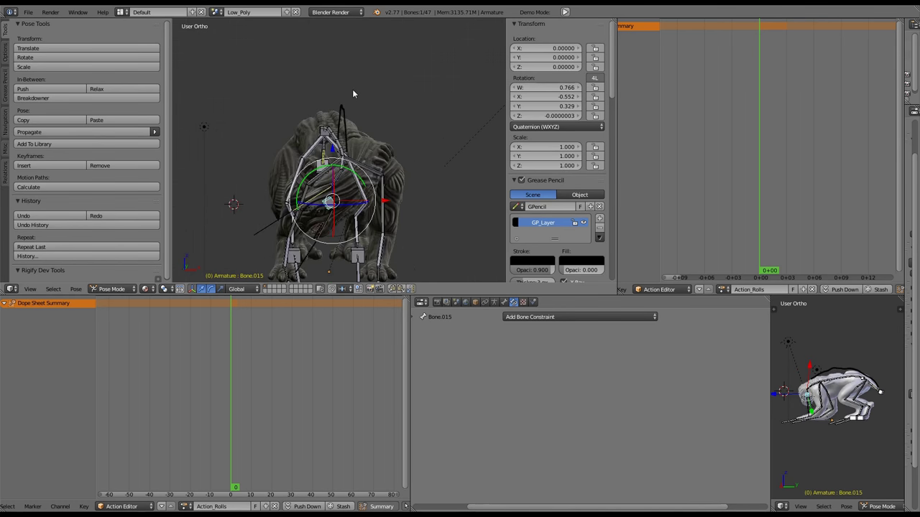
key(Escape)
key(KP_3)
click(722, 289)
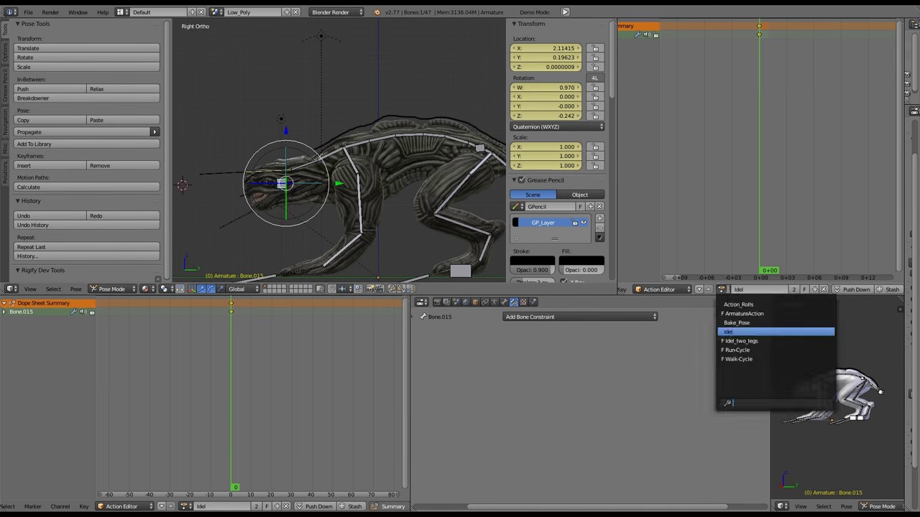
Assign the Idel action and move the head bone at frame 3
key(Return)
key(Up)
right_click(242, 164)
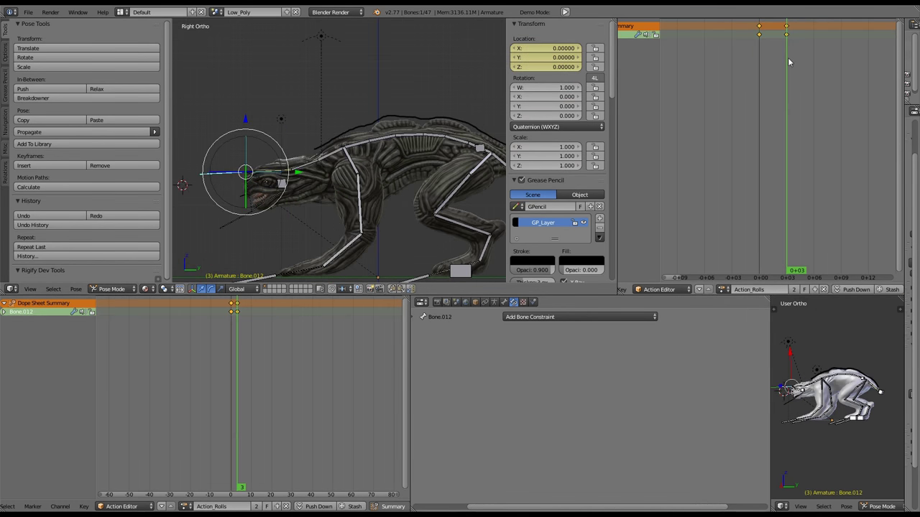
key(KP_7)
key(r)
key(g)
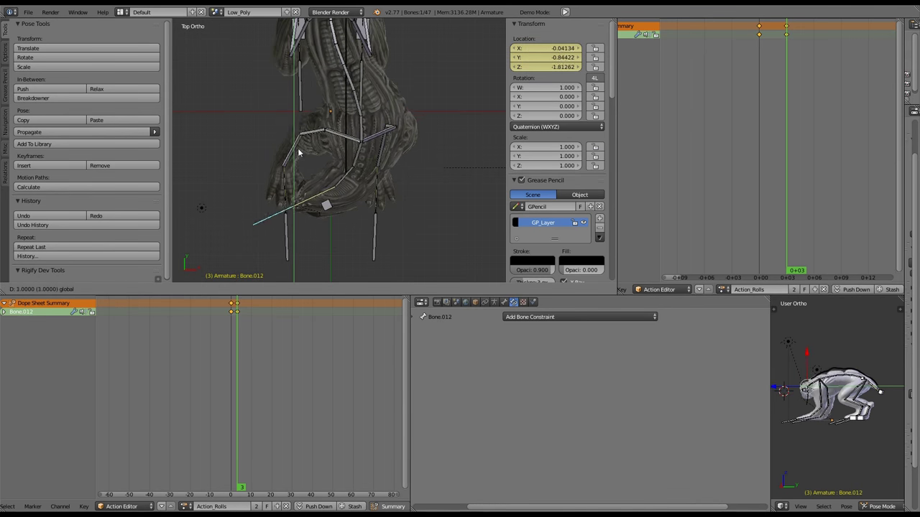
click(349, 201)
middle_drag(349, 202, 337, 108)
key(KP_7)
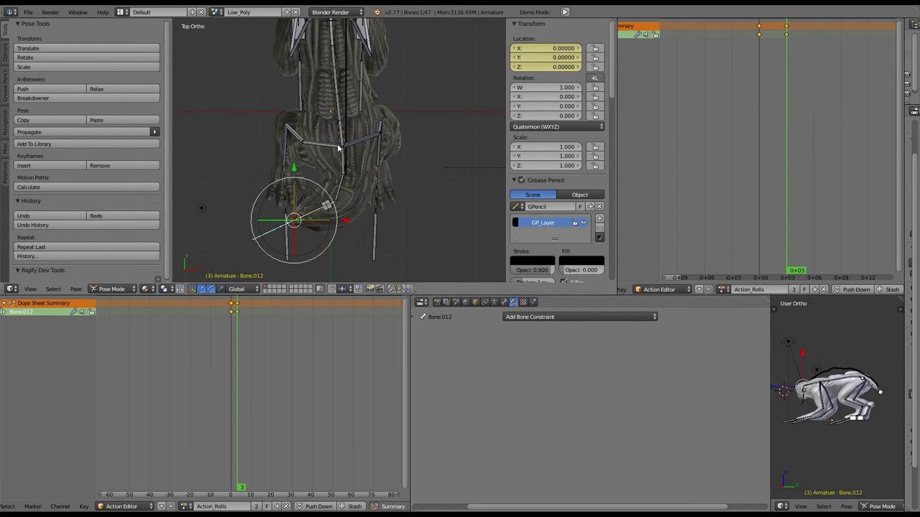
Insert location keyframes for Bone.012 at frames 0 and 6
right_click(330, 199)
key(shift+Left)
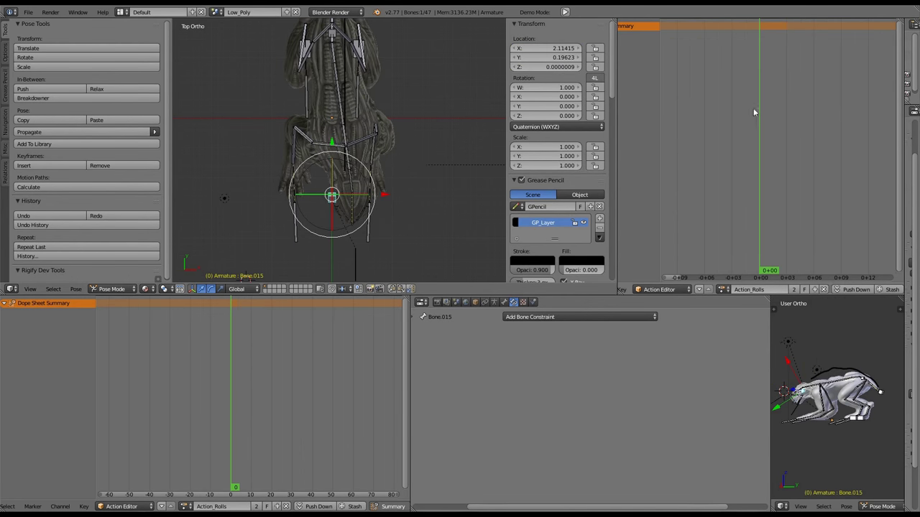
key(Right)
key(Right)
key(Right)
key(Right)
key(Right)
key(Right)
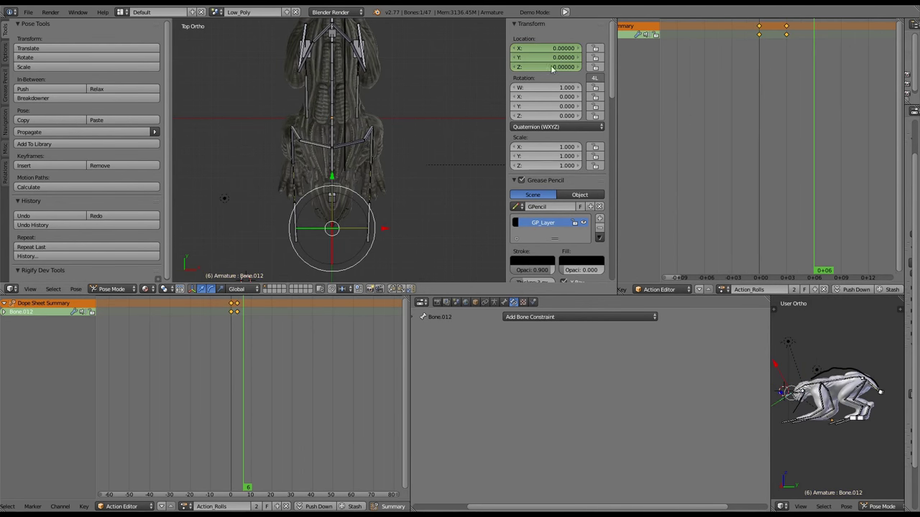
key(i)
key(shift+Left)
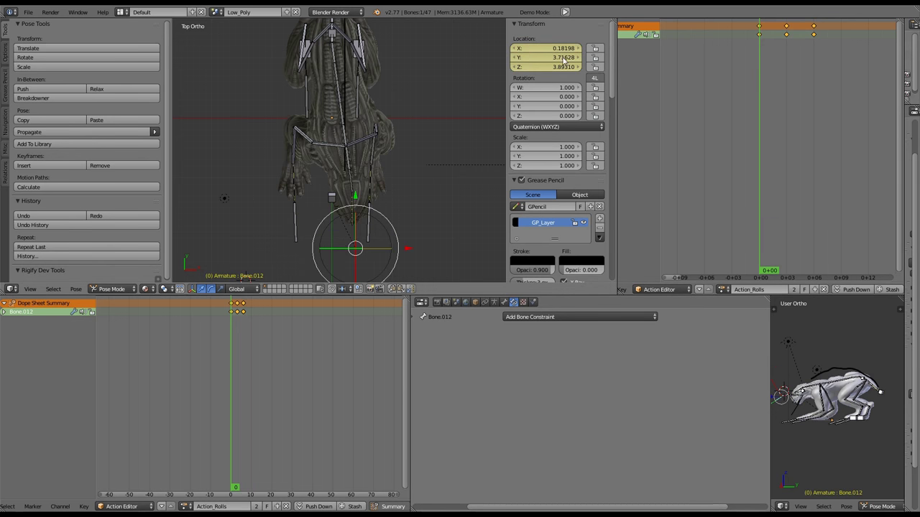
key(Escape)
key(shift+Right)
middle_drag(373, 108, 397, 111)
key(i)
click(397, 111)
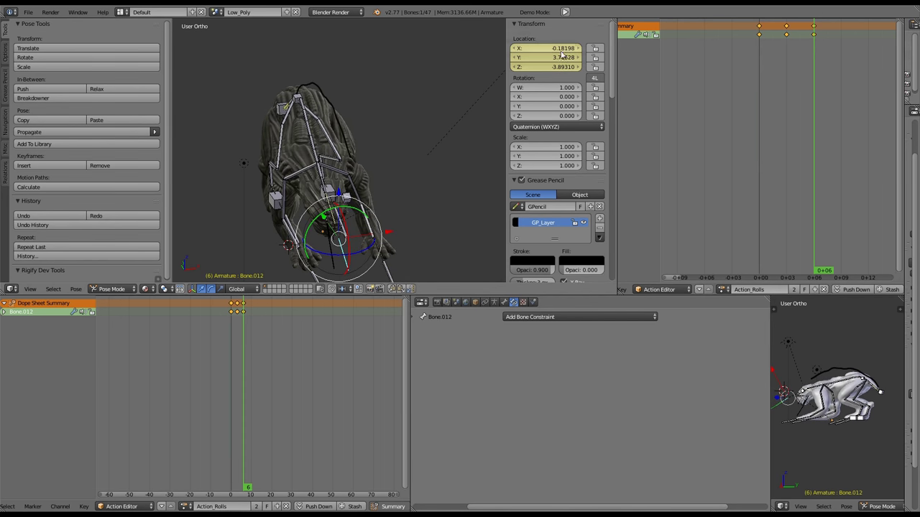
Rotate Bone.015 in top view, then select all bones on the first frame
key(KP_7)
middle_drag(413, 113, 237, 104)
key(KP_7)
right_click(373, 137)
key(r)
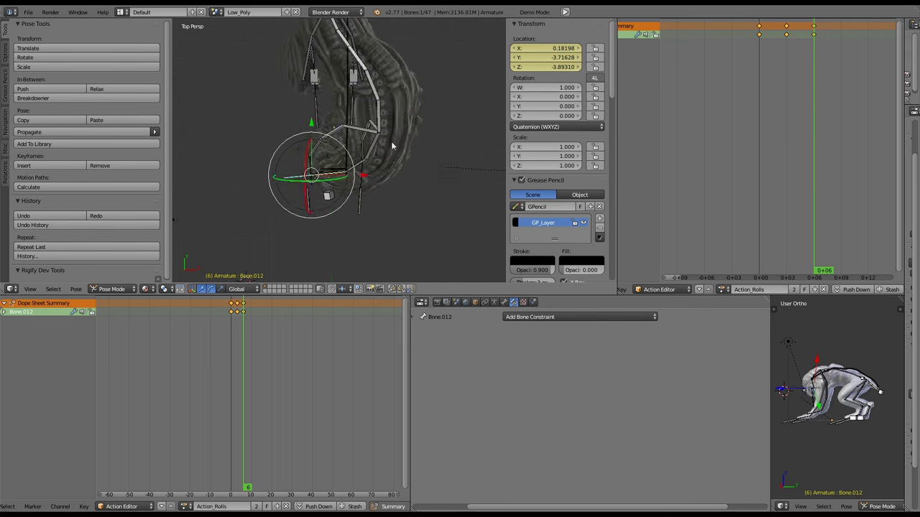
middle_drag(391, 141, 503, 281)
key(KP_7)
key(a)
key(shift+Left)
key(KP_5)
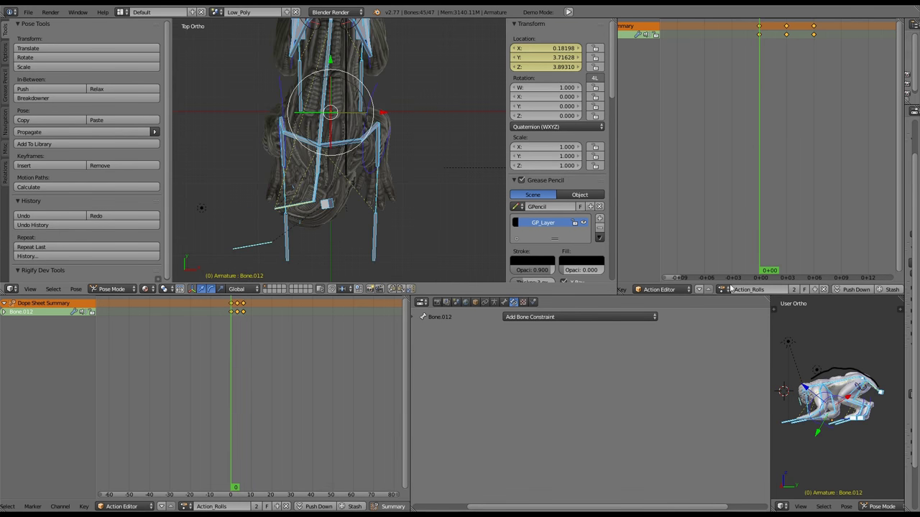
scroll(480, 208, down, 4)
Switch to the Idel action, select Bone.012, and set the current frame to 3
click(722, 289)
click(748, 323)
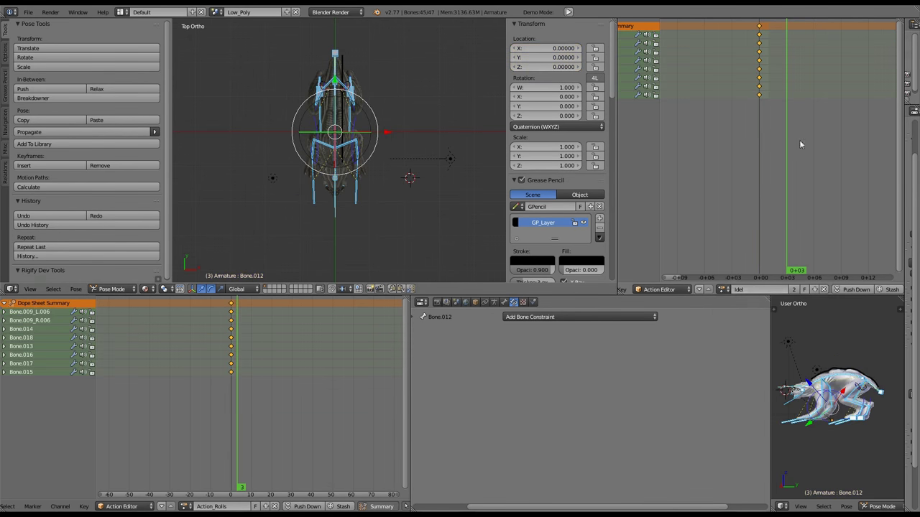
click(722, 289)
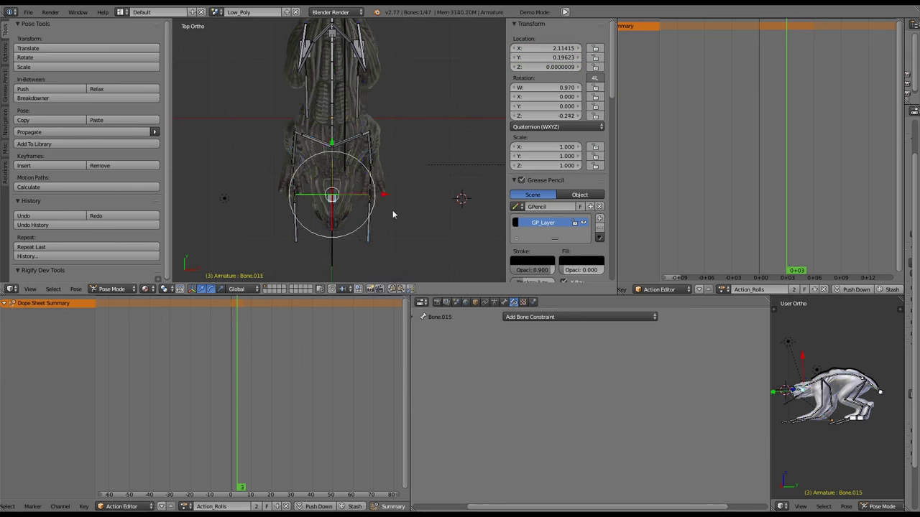
drag(796, 134, 808, 134)
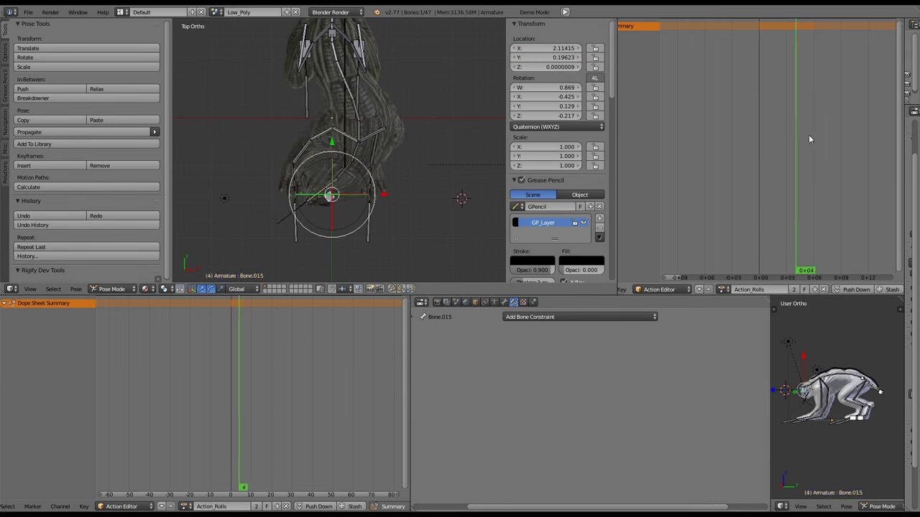
middle_drag(431, 144, 371, 78)
right_click(299, 124)
middle_drag(299, 124, 266, 79)
middle_drag(361, 63, 392, 101)
click(800, 84)
click(788, 86)
Rotate Bone.015, then add an Action bone constraint to Bone.012
right_click(337, 209)
key(r)
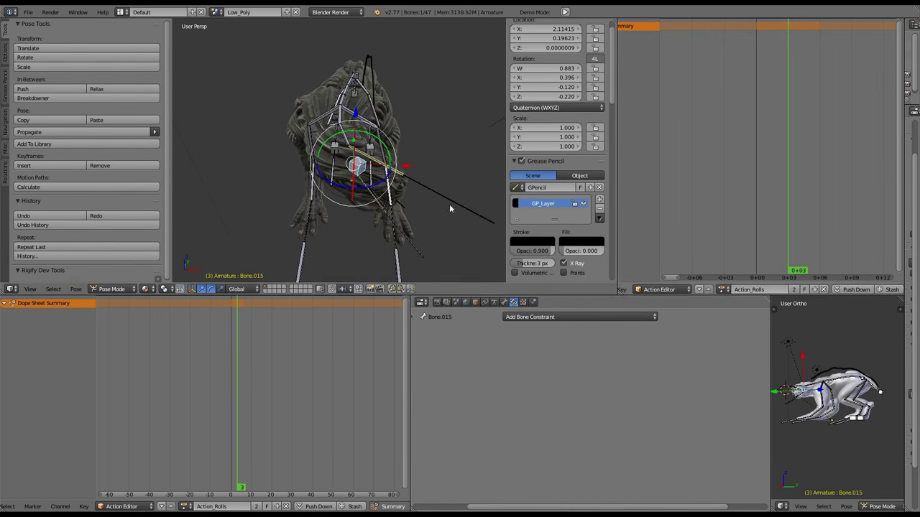
click(580, 317)
click(631, 366)
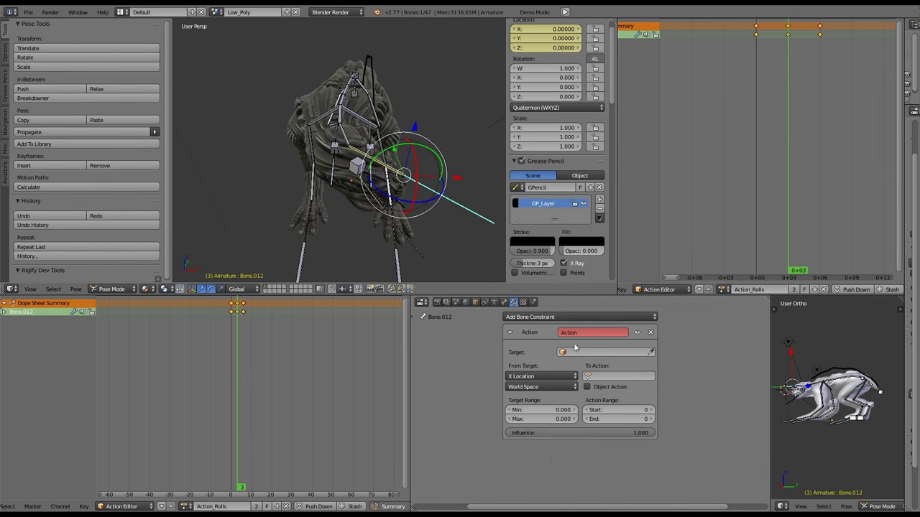
Point the Action constraint at Armature bone Bone.015, driving the Action_Rolls action
click(574, 352)
click(587, 367)
click(587, 366)
scroll(557, 144, down, 10)
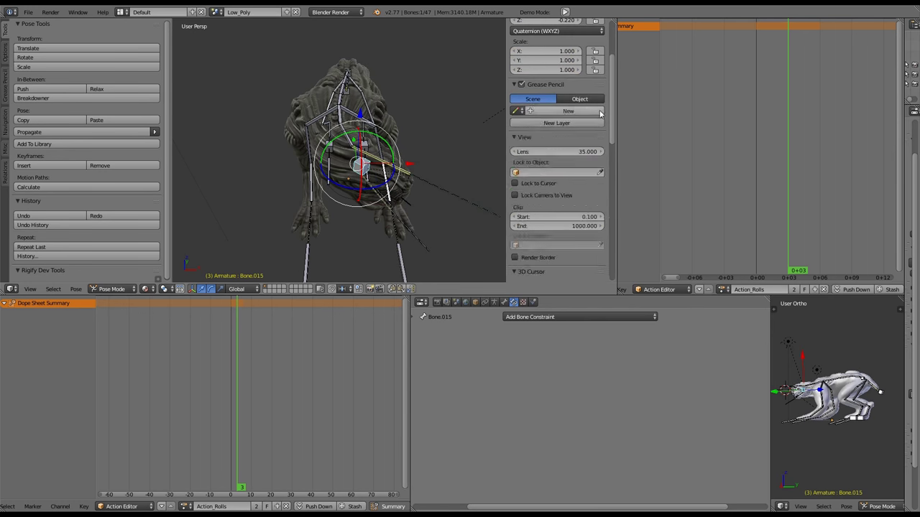
click(539, 392)
click(618, 389)
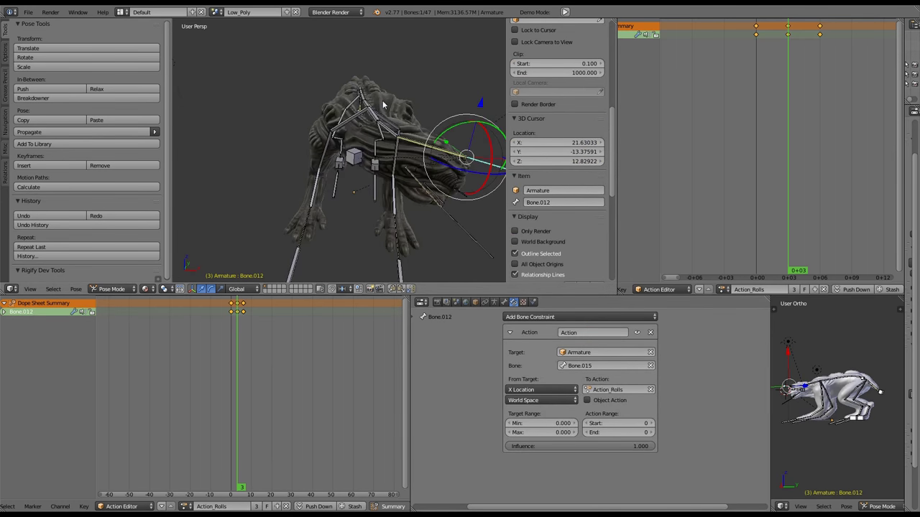
click(610, 404)
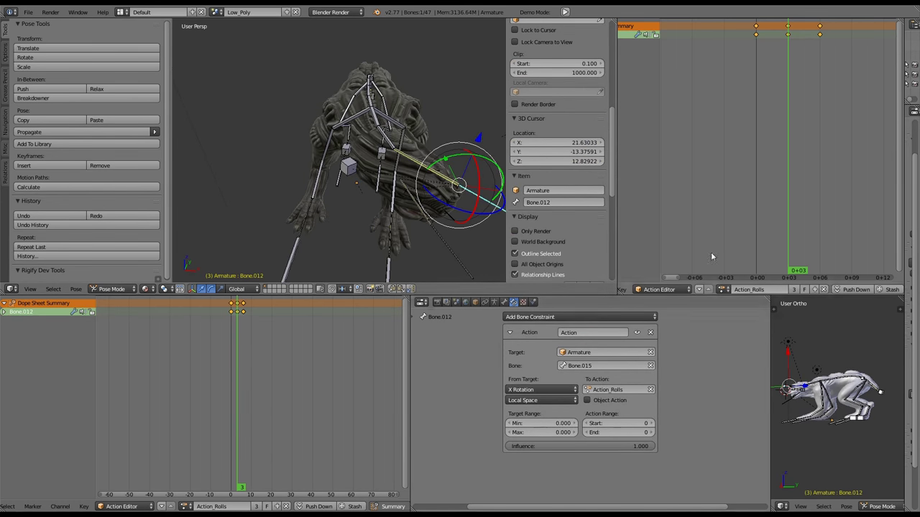
Test-rotate Bone.015 in top view, then reselect Bone.012
right_click(350, 195)
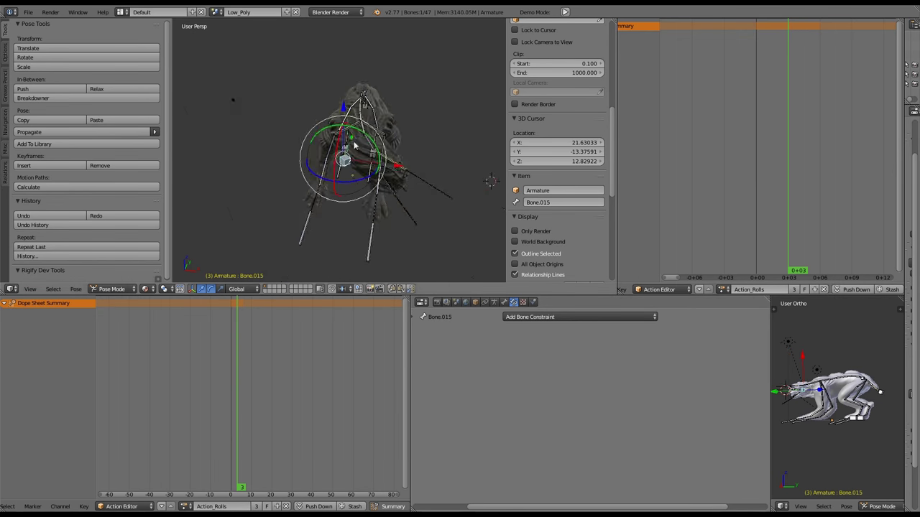
key(KP_7)
key(r)
middle_drag(384, 267, 379, 162)
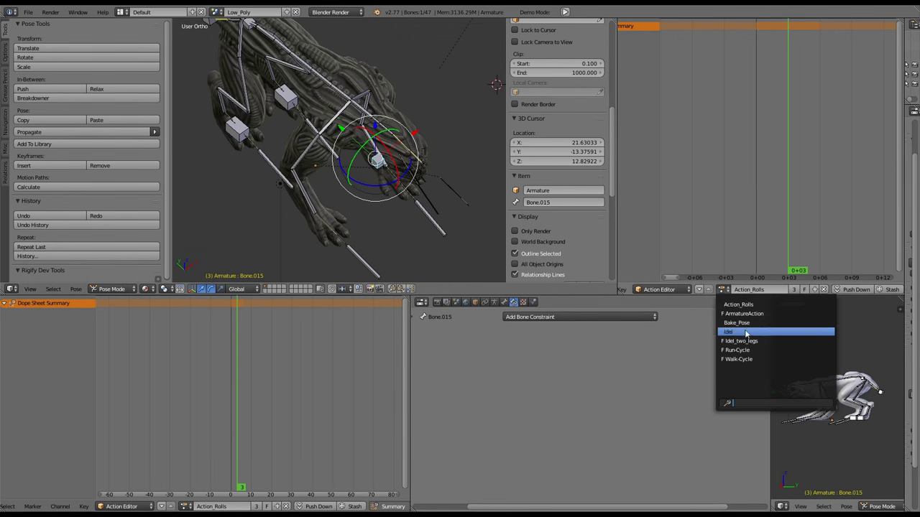
key(KP_7)
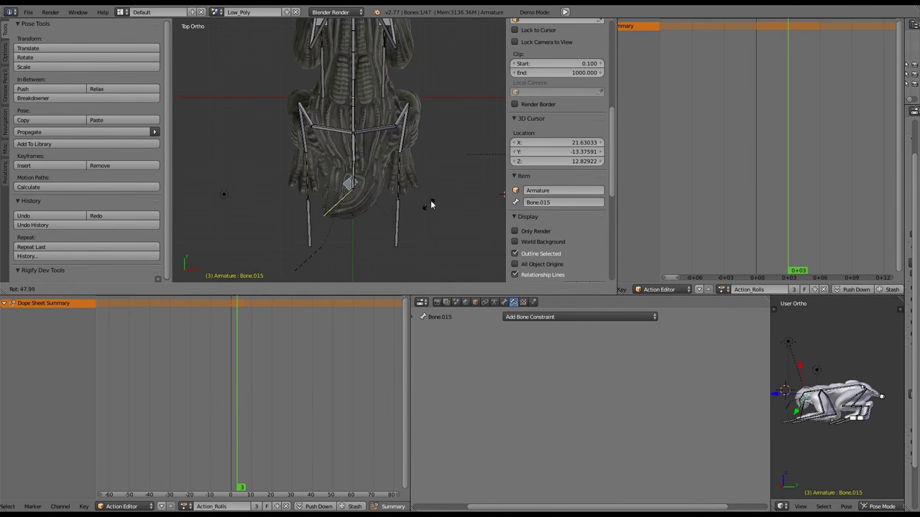
right_click(380, 230)
Set the action frame range to end at 6 and the Min rotation to 45
key(Home)
scroll(719, 288, up, 3)
click(647, 289)
click(737, 199)
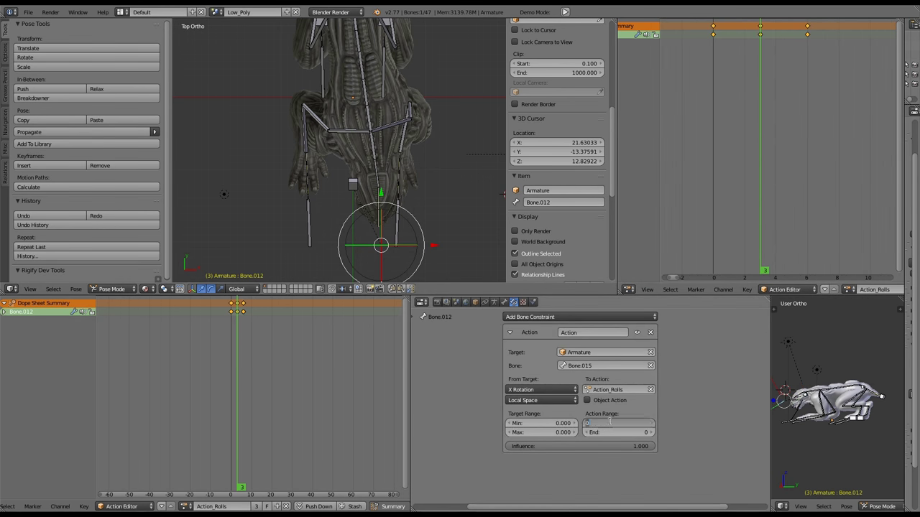
key(Return)
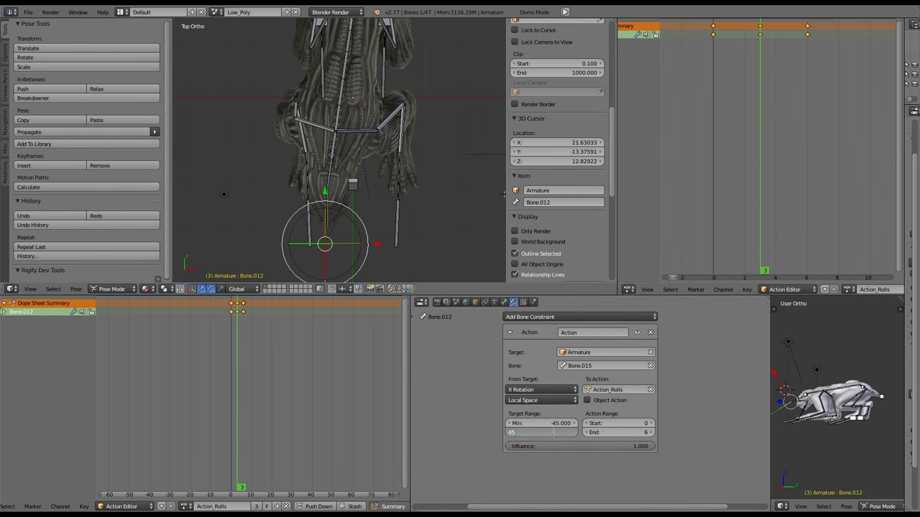
Test Bone.015's rotation, then set the Max rotation to -45 on Bone.012
right_click(351, 185)
key(r)
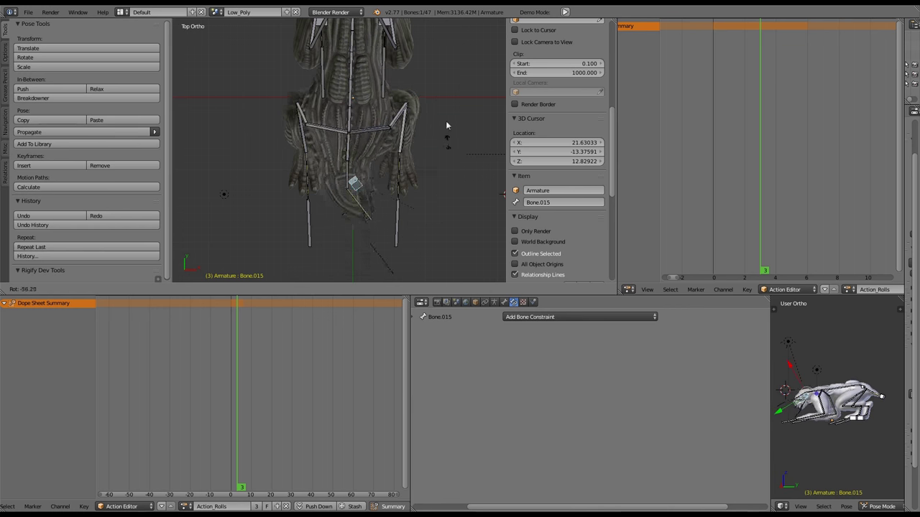
right_click(445, 127)
right_click(394, 215)
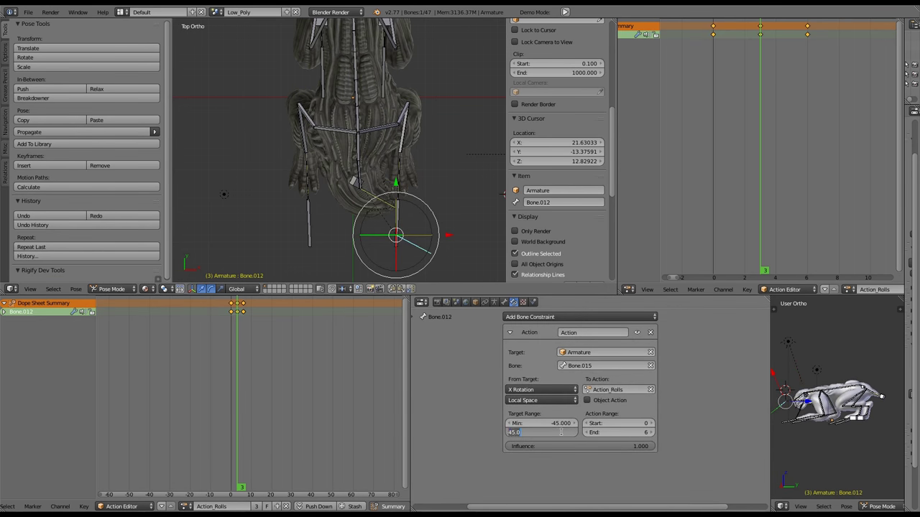
key(Return)
Test the roll by rotating Bone.015 in an enlarged 3D view, then undo it
right_click(351, 186)
key(ctrl+Up)
middle_drag(432, 216, 409, 356)
key(r)
click(496, 281)
key(ctrl+Up)
key(ctrl+z)
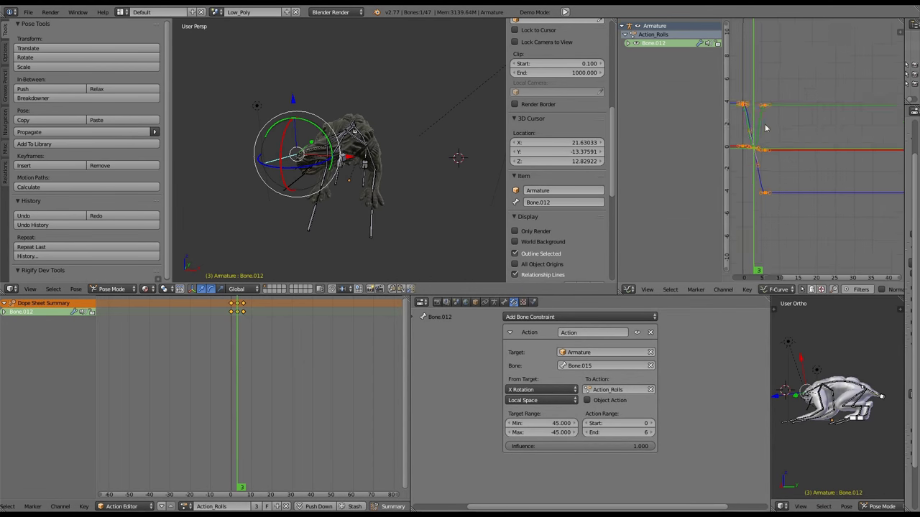
Give the Action_Rolls curves constant extrapolation and linear keyframe interpolation
key(shift+e)
click(851, 104)
key(Left)
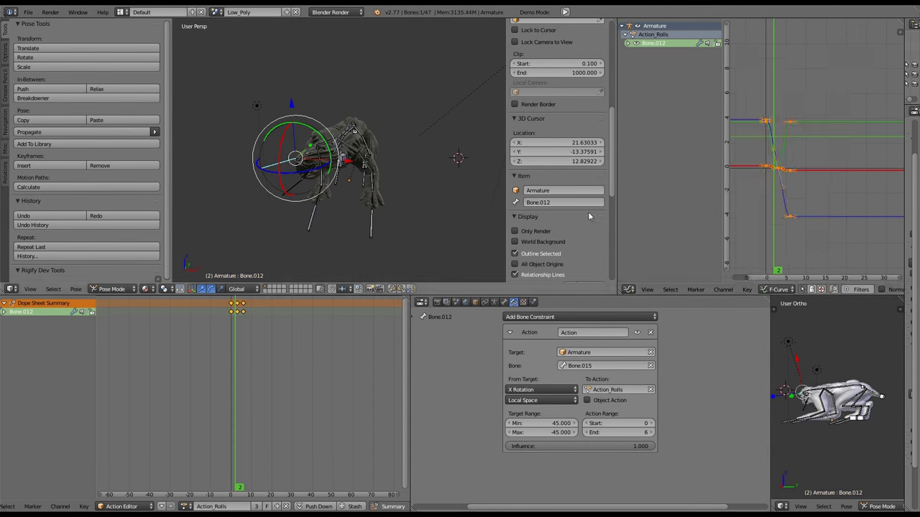
click(747, 288)
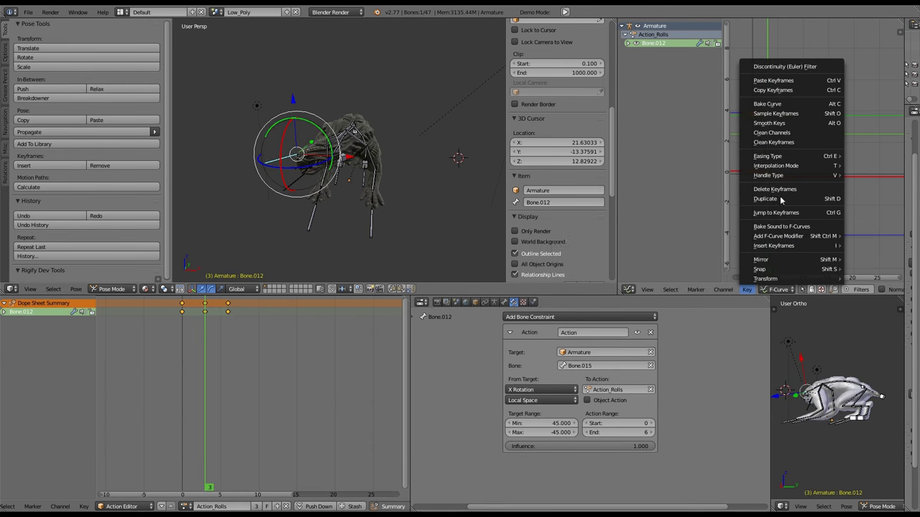
mouse_move(775, 165)
click(550, 188)
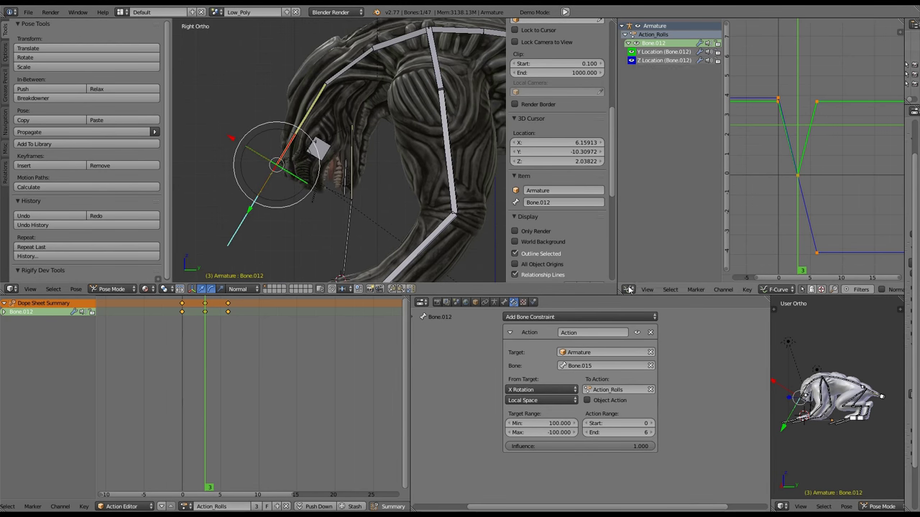
Switch the curve editor back to the Action editor and pan to later frames
click(629, 289)
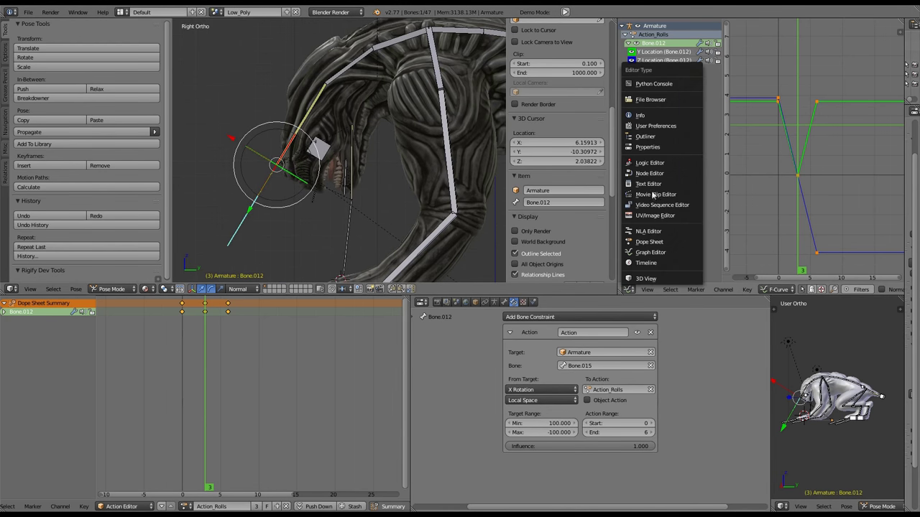
click(650, 255)
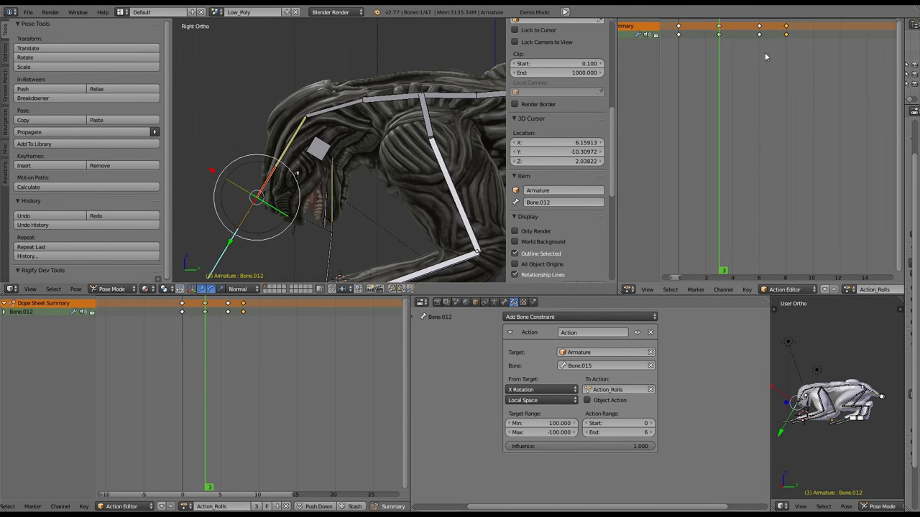
middle_drag(806, 49, 756, 65)
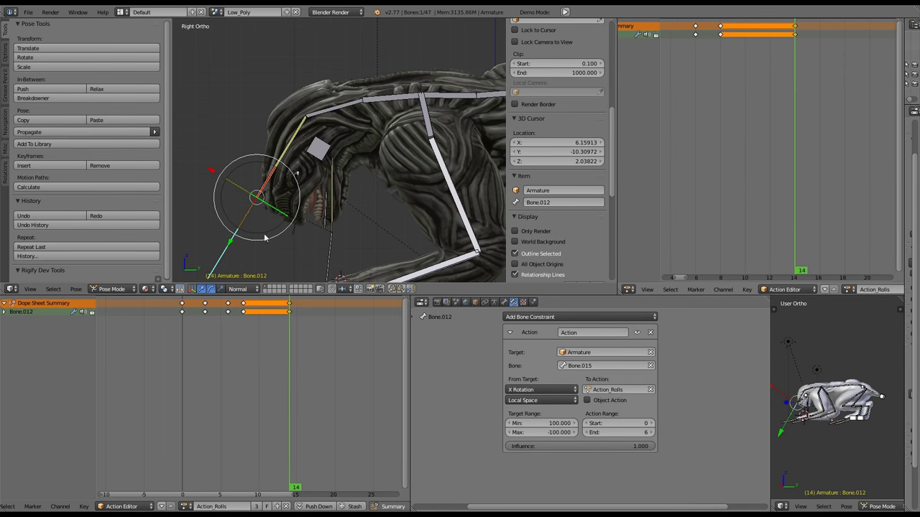
At frame 12, move Bone.012 and key its location and rotation
right_click(317, 157)
right_click(361, 177)
click(767, 61)
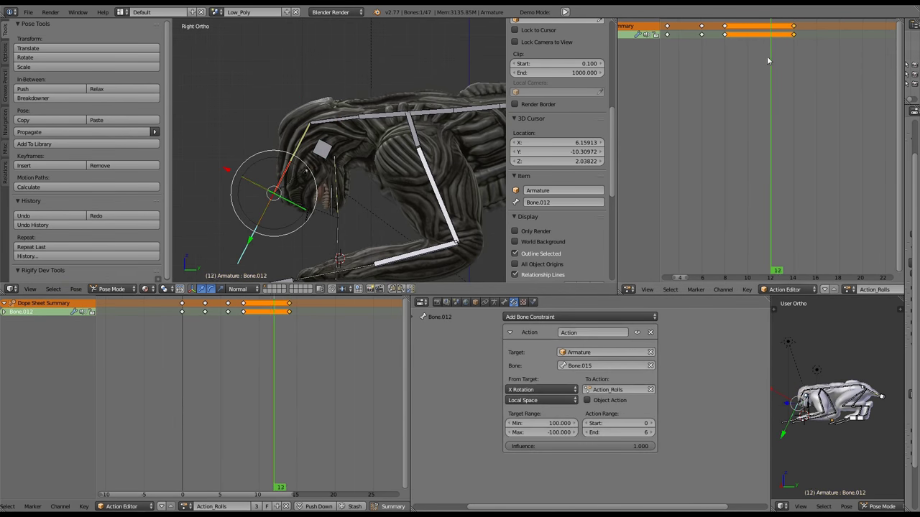
key(g)
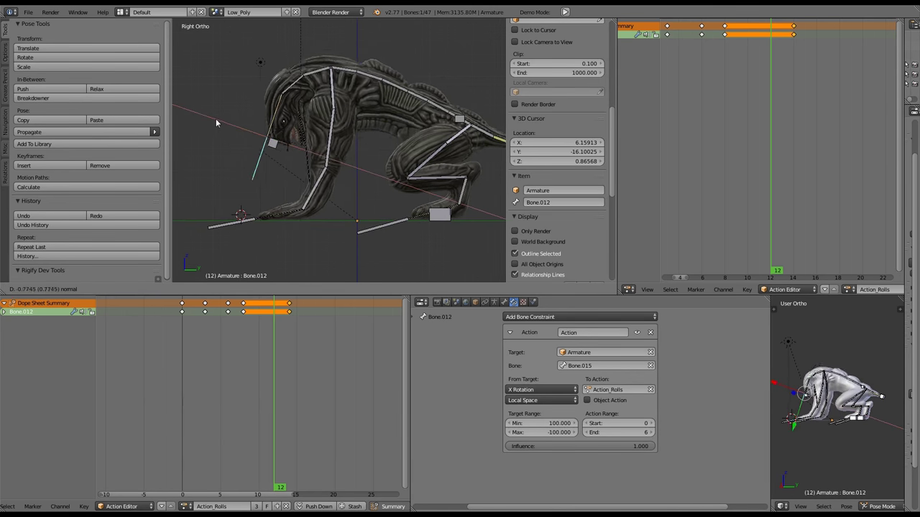
click(409, 170)
key(i)
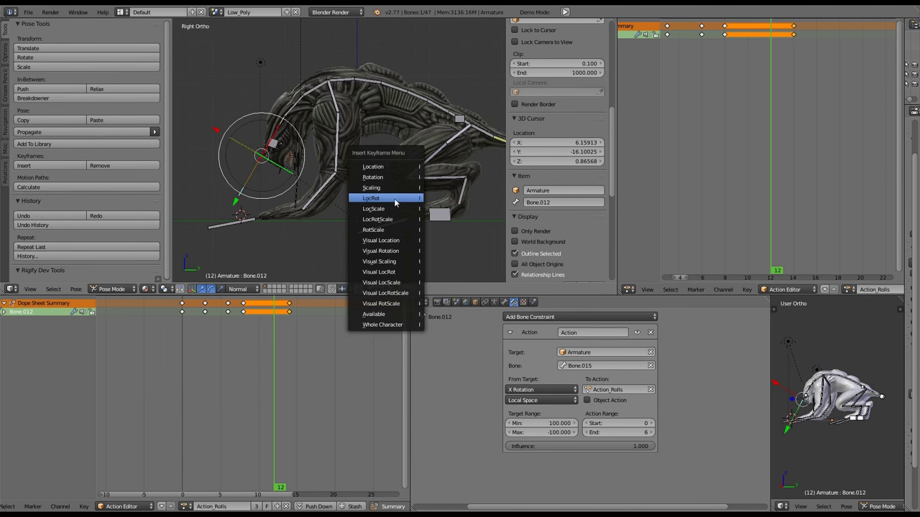
click(403, 197)
Compare frames 12 and 14, then test-rotate head control Bone.015 and undo it
click(796, 43)
right_click(274, 148)
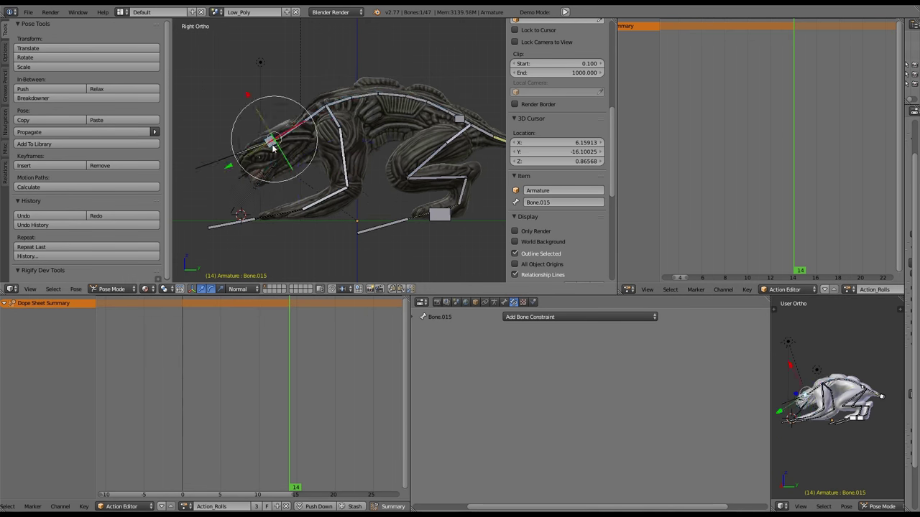
right_click(269, 147)
click(772, 72)
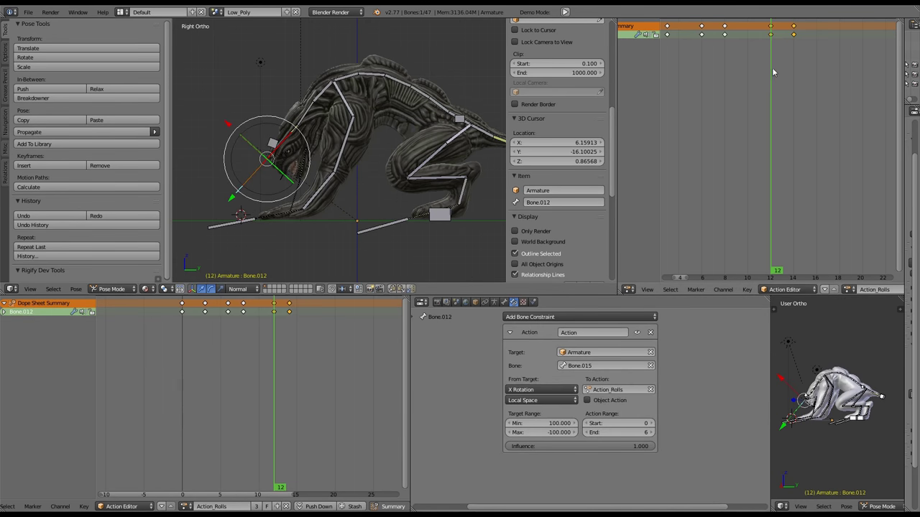
click(793, 71)
right_click(314, 158)
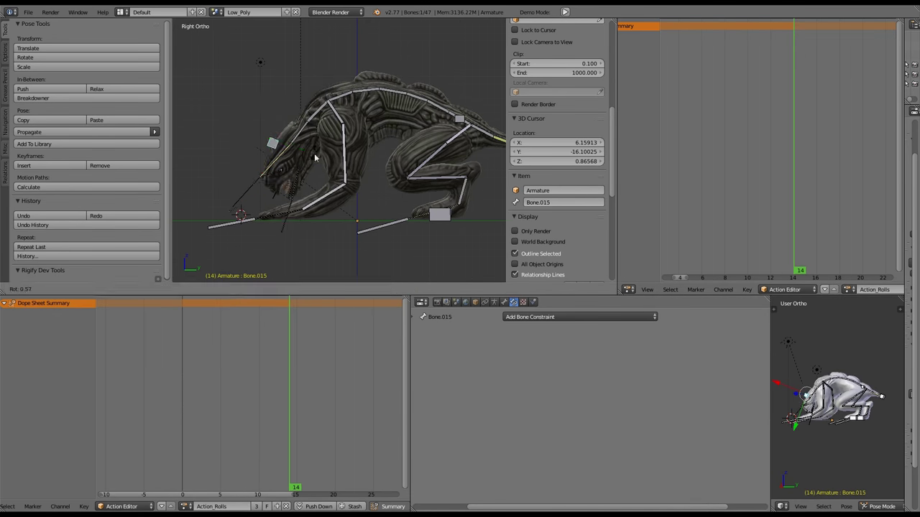
right_click(277, 142)
key(r)
key(ctrl+z)
key(ctrl+z)
key(ctrl+z)
key(ctrl+z)
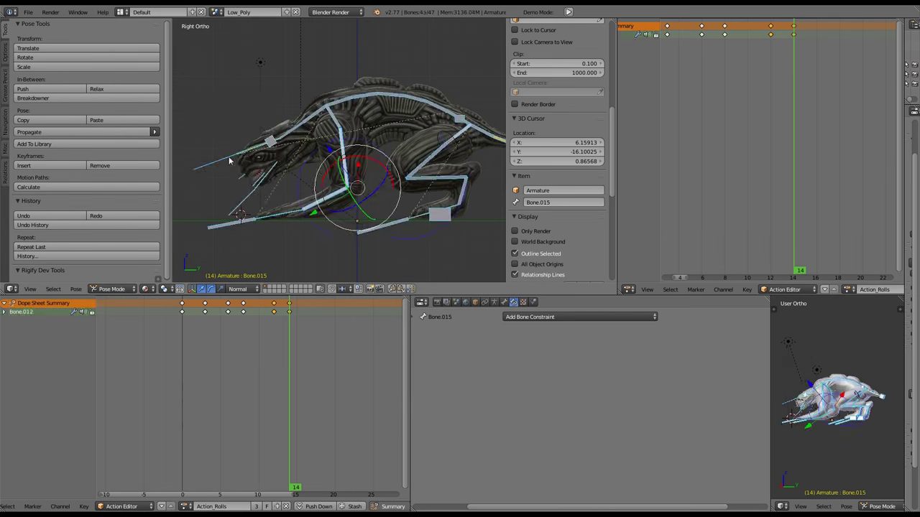
Test moving and rotating Bone.015, undo, and show Bone.012's constraints in a taller editor
right_click(277, 138)
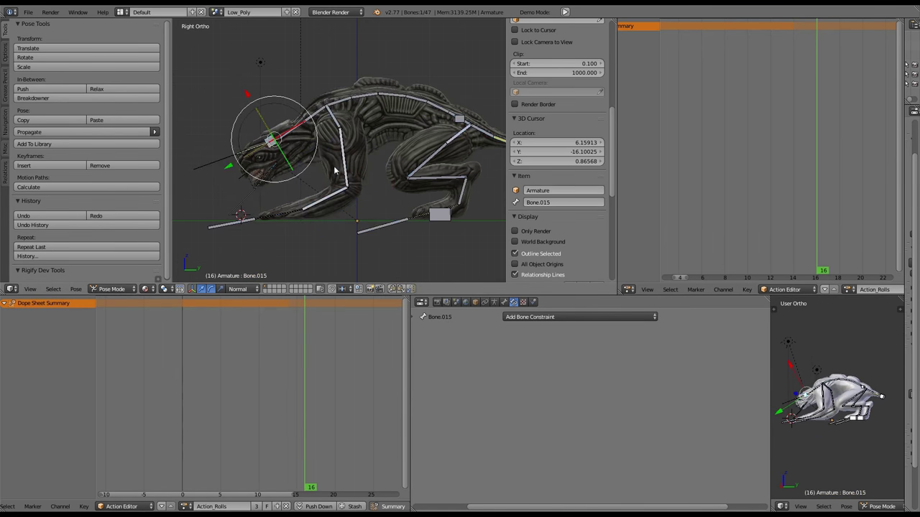
key(g)
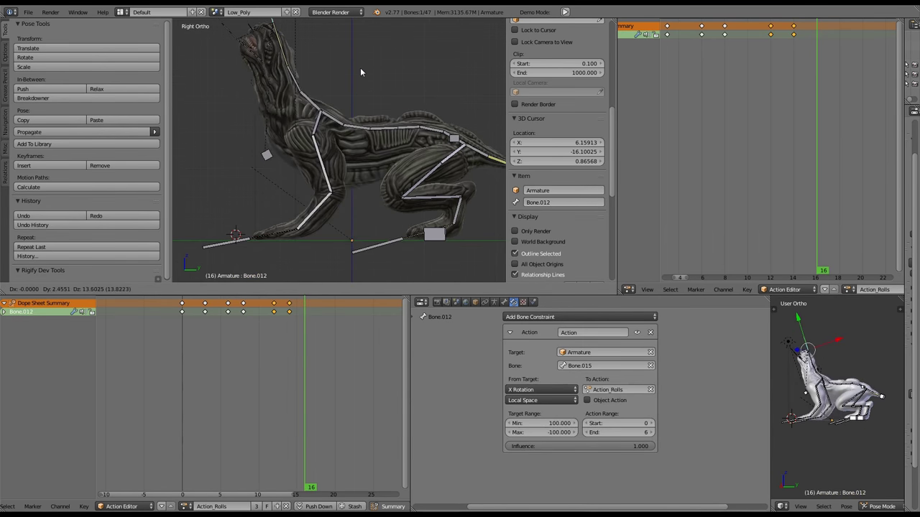
click(375, 49)
key(r)
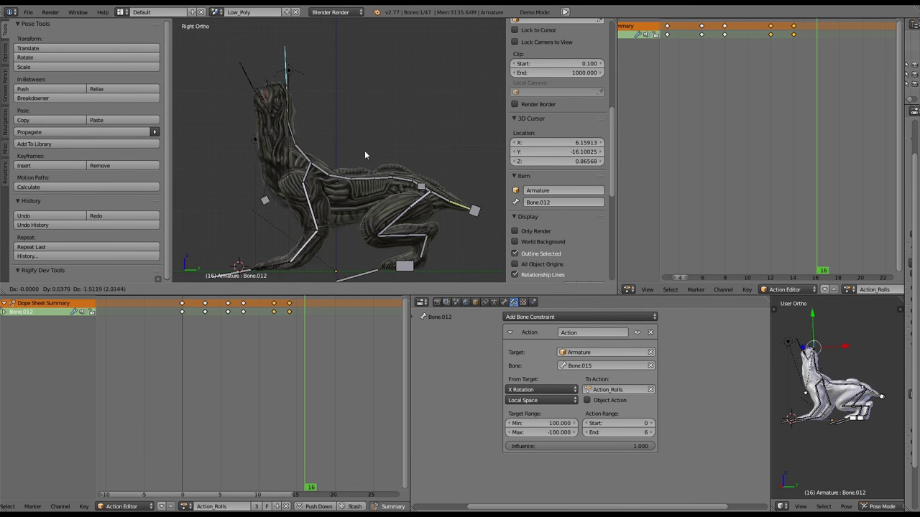
key(ctrl+z)
key(ctrl+z)
key(ctrl+z)
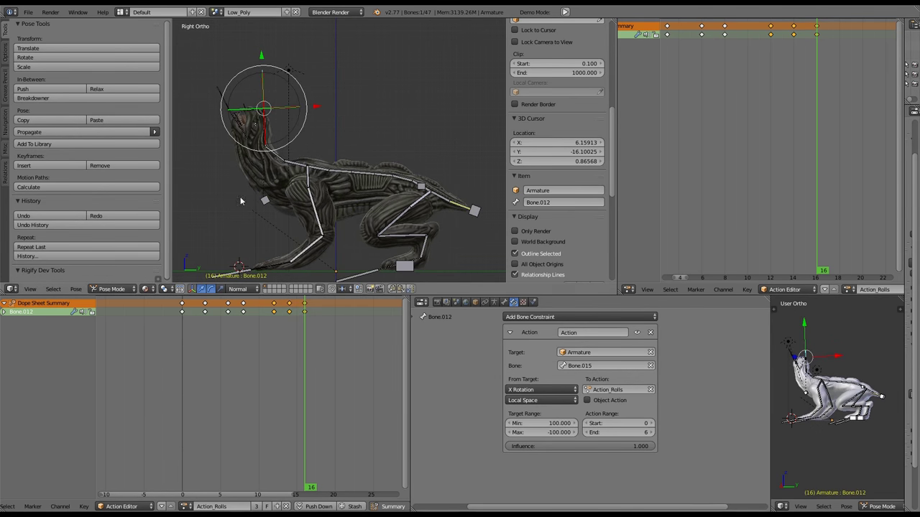
scroll(316, 153, up, 5)
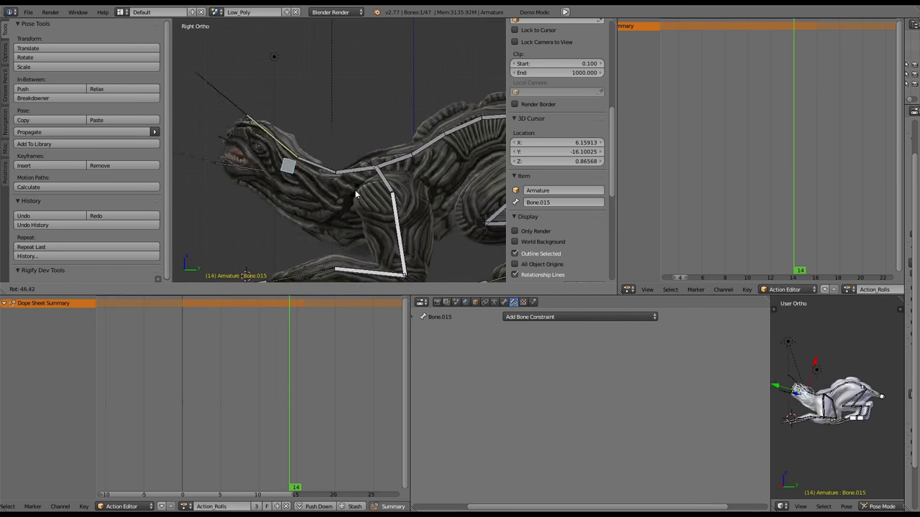
right_click(240, 152)
drag(618, 295, 618, 218)
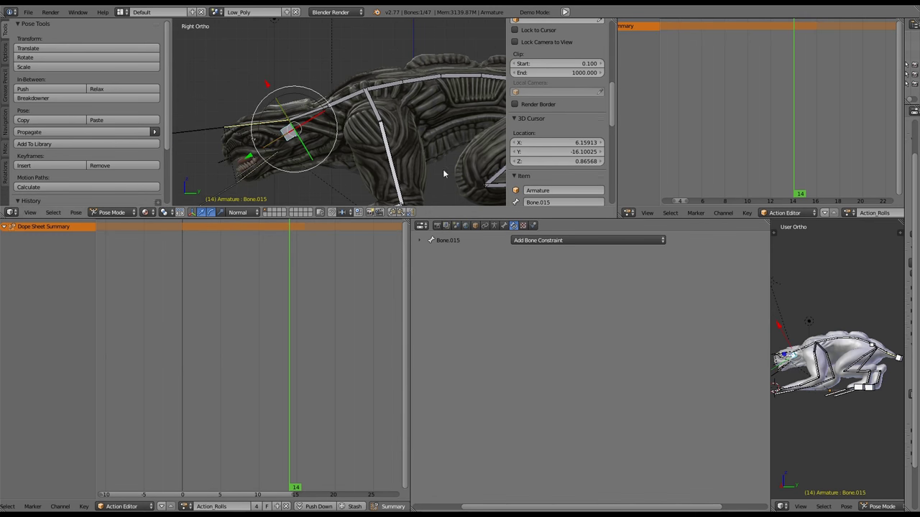
Test-rotate head control Bone.015 and restore its rest pose
scroll(353, 158, down, 4)
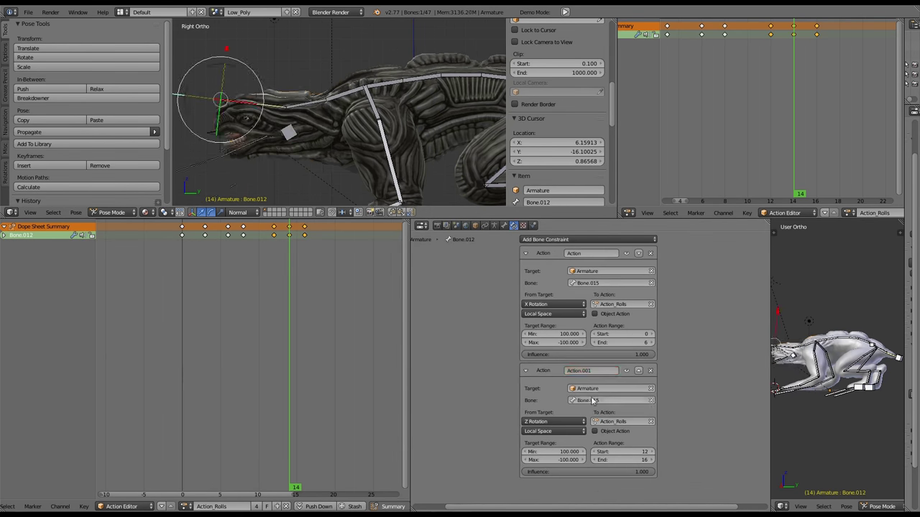
right_click(352, 158)
click(327, 155)
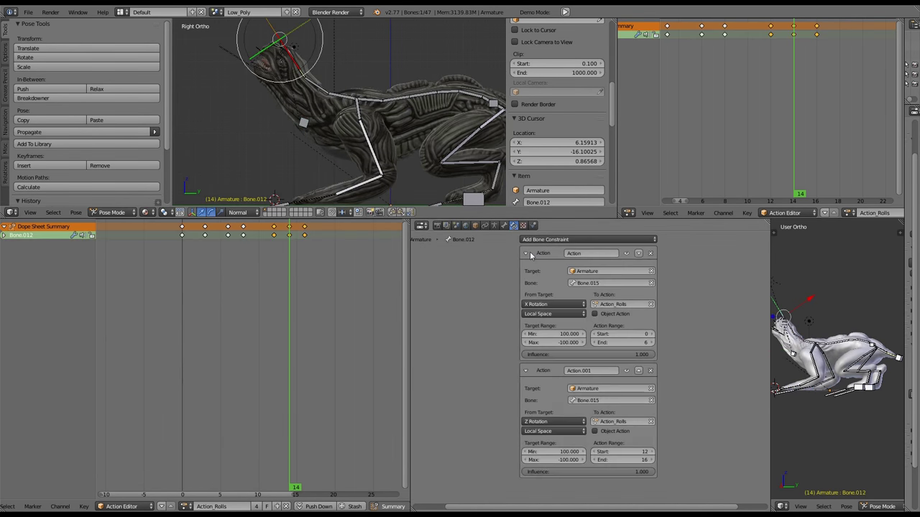
key(ctrl+z)
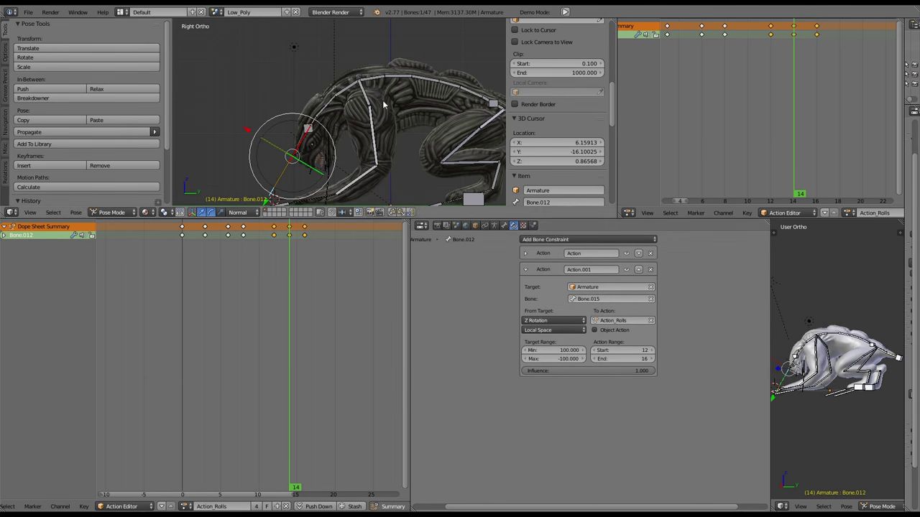
key(ctrl+Up)
key(r)
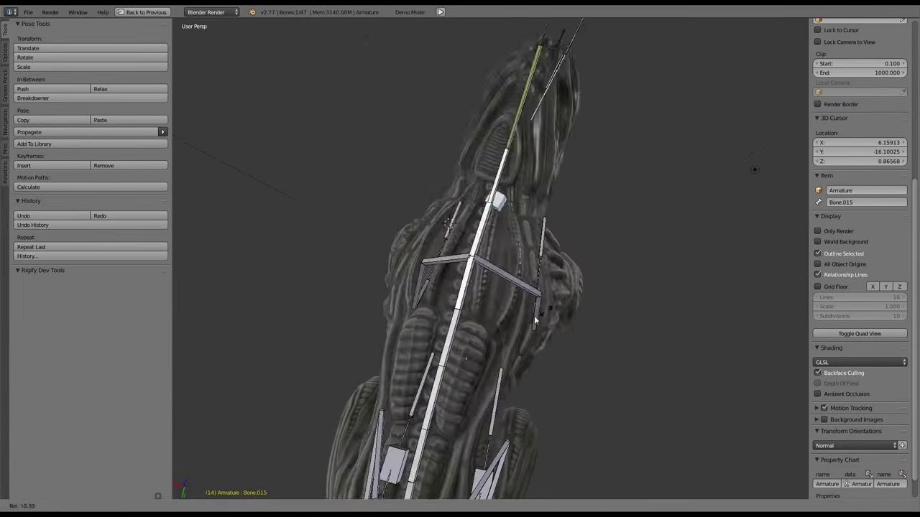
key(Escape)
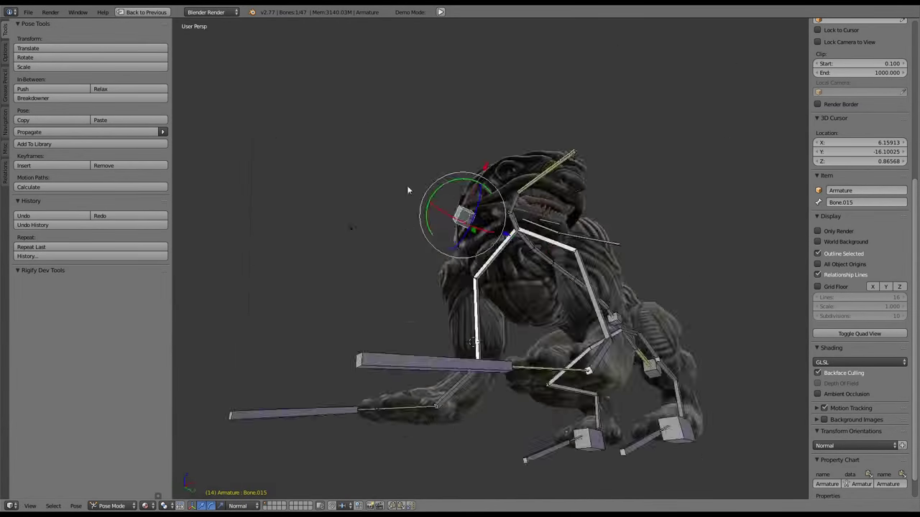
Select all bones in Right Ortho view and toggle into Edit Mode
middle_drag(406, 189, 622, 203)
key(a)
scroll(622, 203, up, 5)
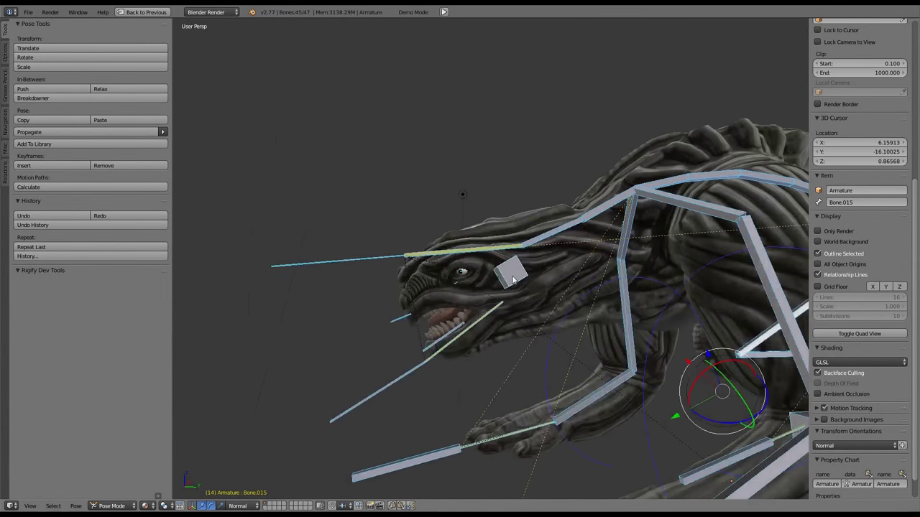
key(KP_3)
scroll(565, 364, up, 3)
key(Tab)
scroll(625, 317, up, 2)
Back in Pose Mode, cancel a test rotation, then select and move a bone joint near the head
key(Tab)
key(Tab)
key(r)
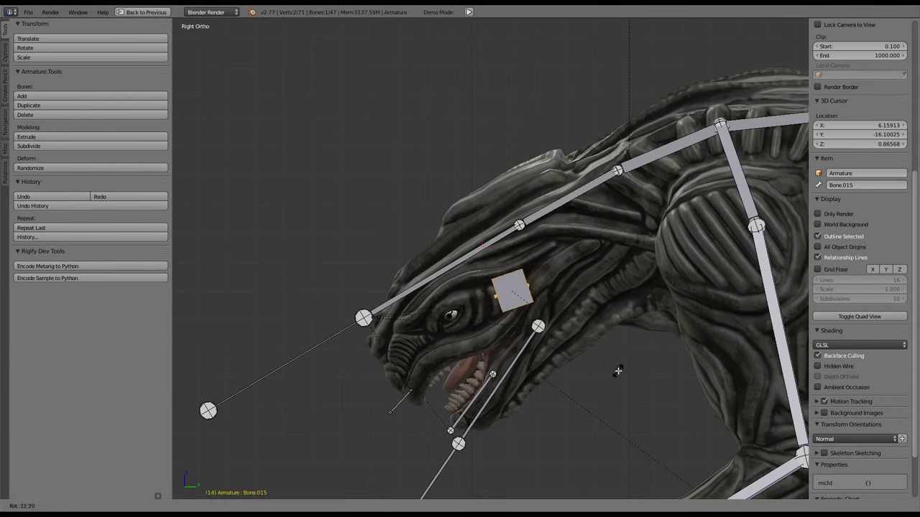
key(Escape)
scroll(621, 321, up, 3)
scroll(460, 247, down, 2)
right_click(460, 247)
key(g)
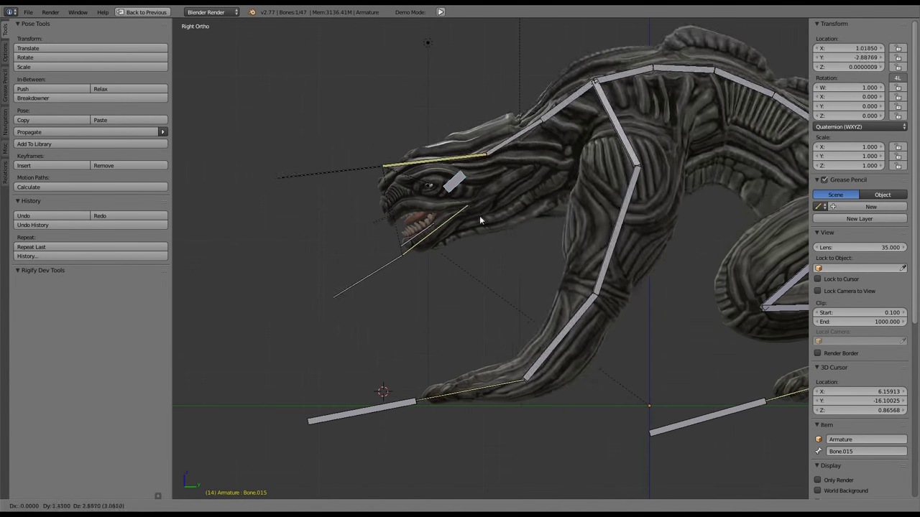
Set the second Action constraint's space to Local With Parent
key(Tab)
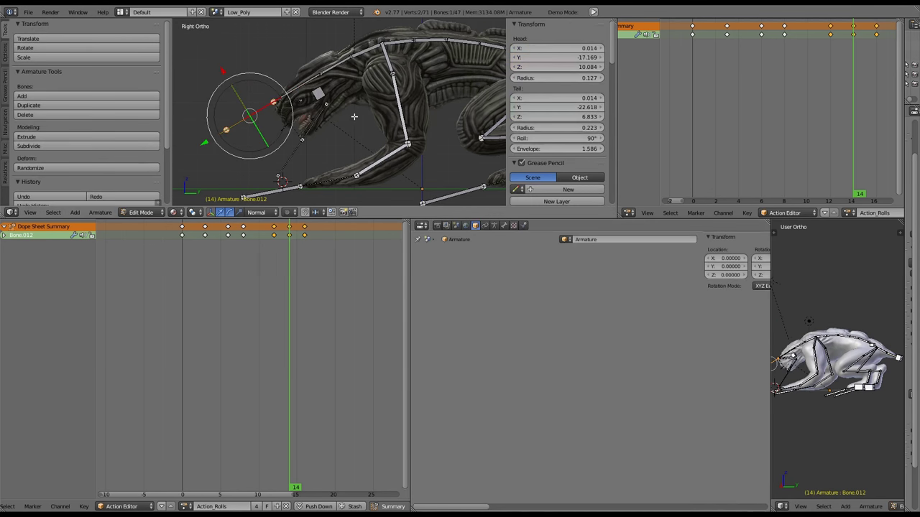
click(526, 270)
click(526, 253)
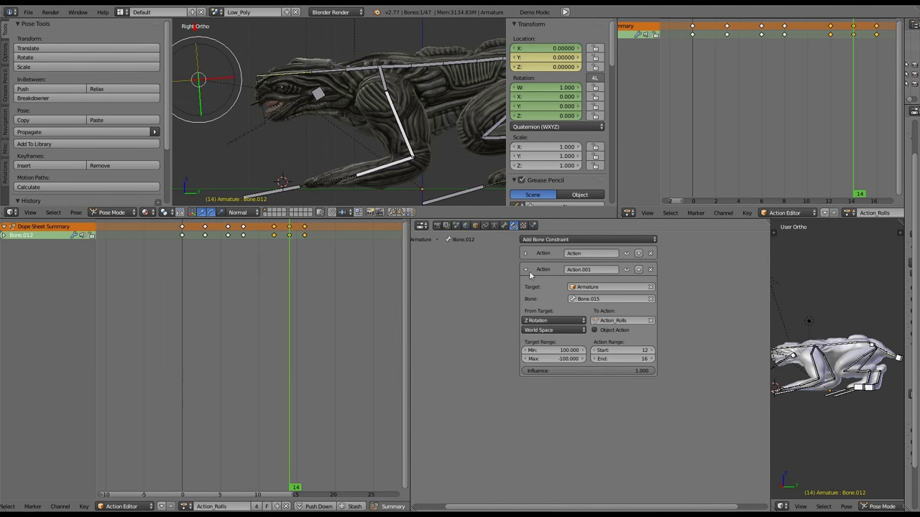
click(544, 302)
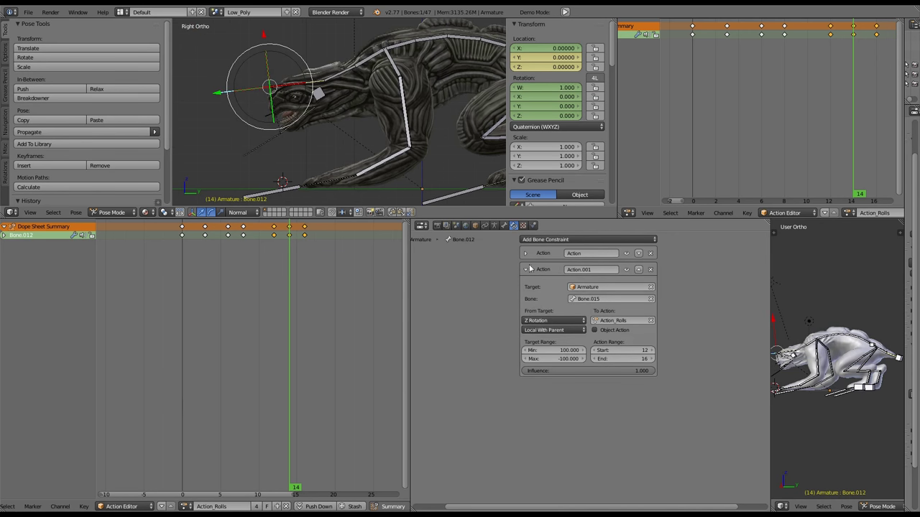
key(ctrl+Up)
key(ctrl+Up)
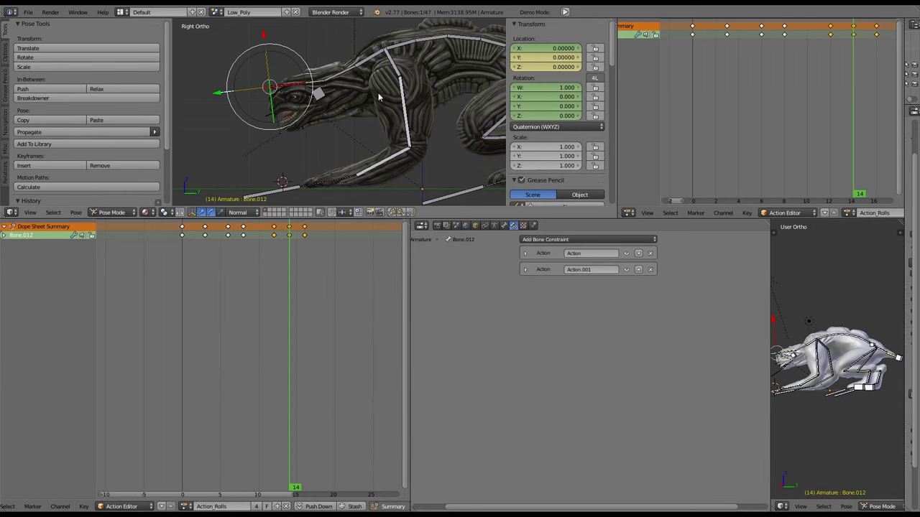
Check frame 3, return to frame 14, and key location and rotation there
click(727, 46)
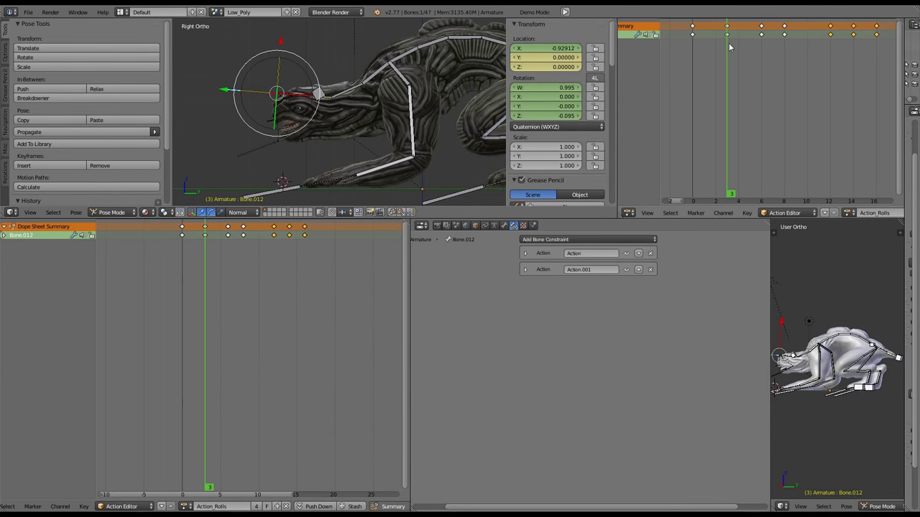
click(853, 40)
click(340, 113)
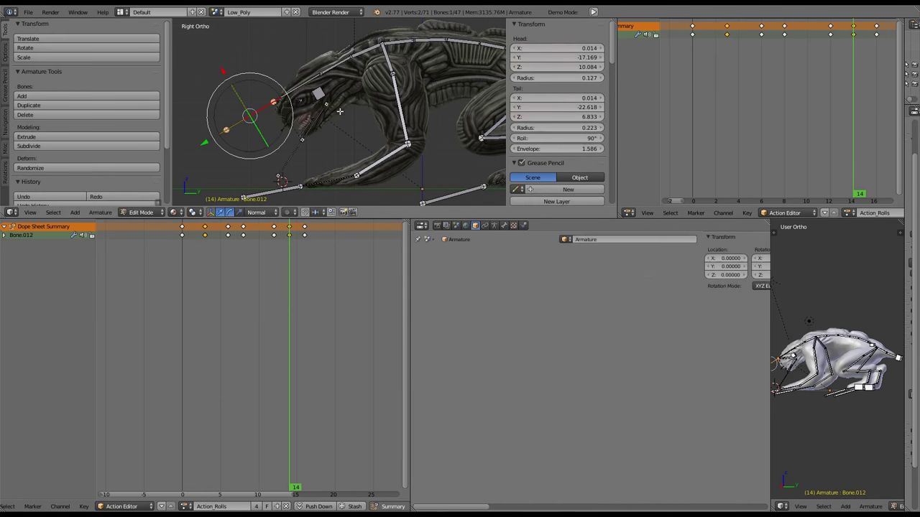
click(344, 103)
Set the first Action constraint to World Space and the second back to Local Space
ctrl+click(526, 269)
click(553, 431)
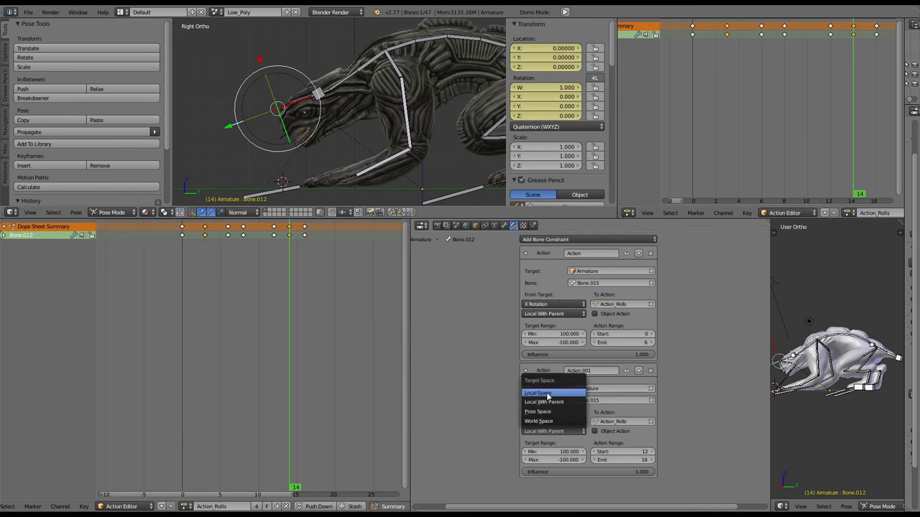
click(554, 314)
click(549, 273)
click(551, 393)
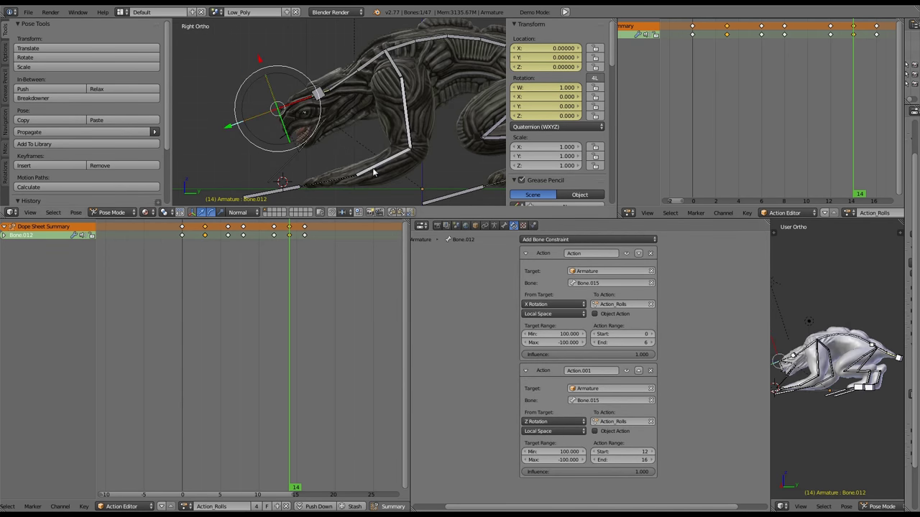
right_click(327, 97)
right_click(321, 106)
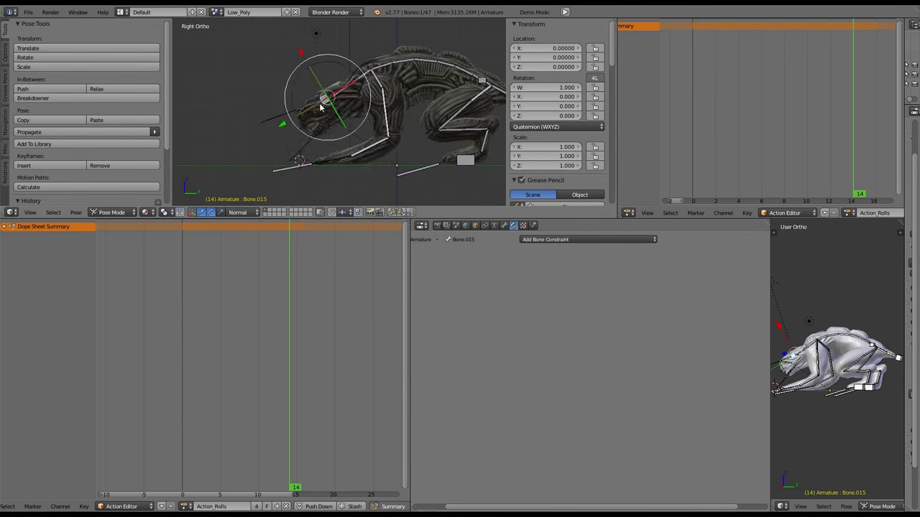
In Right Ortho view, select all bones and switch the armature to Edit Mode
key(shift+space)
key(Tab)
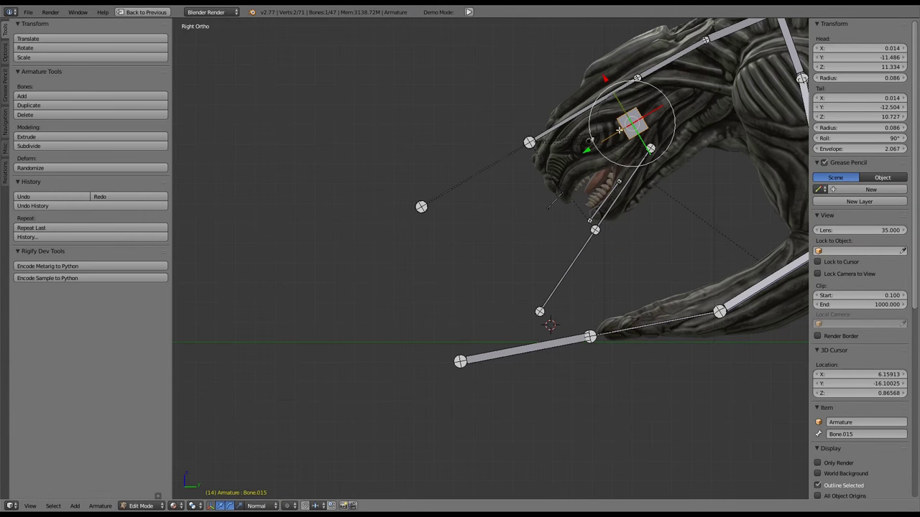
key(Tab)
scroll(559, 256, down, 4)
scroll(559, 256, up, 1)
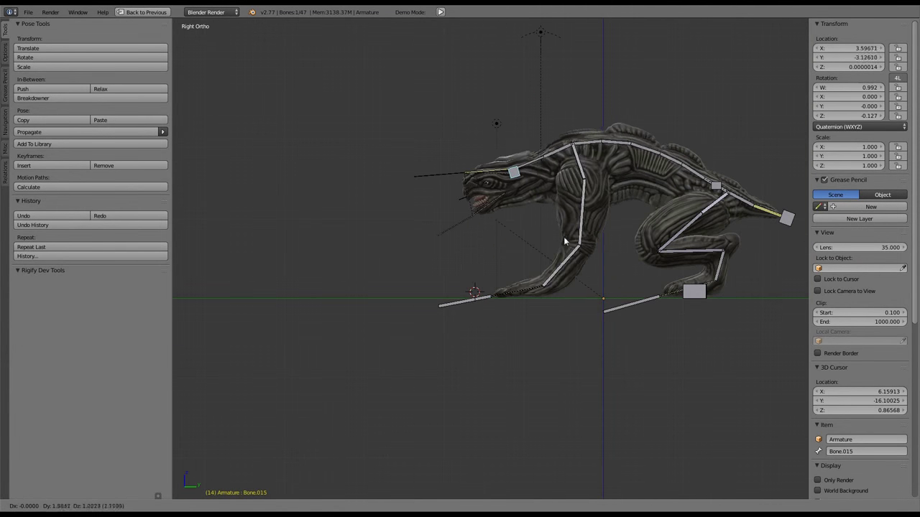
middle_drag(531, 276, 526, 244)
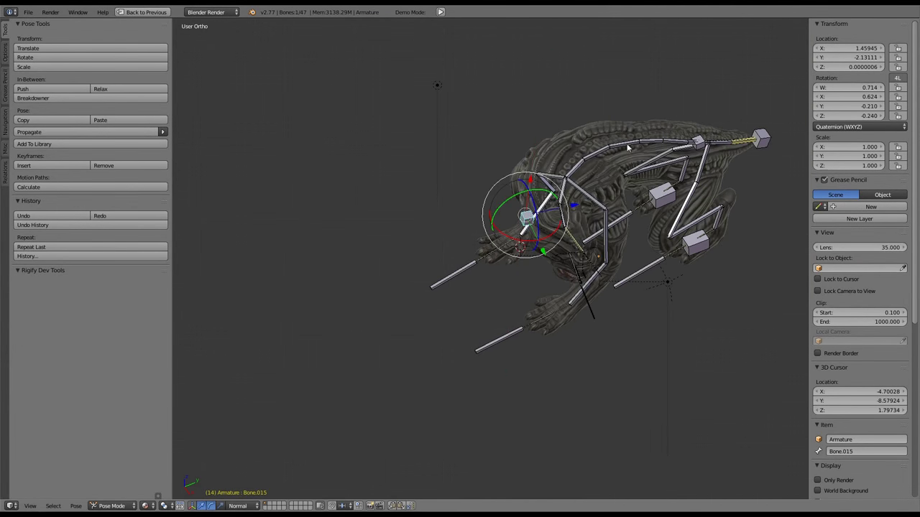
middle_drag(627, 147, 608, 199)
key(KP_3)
key(a)
key(Tab)
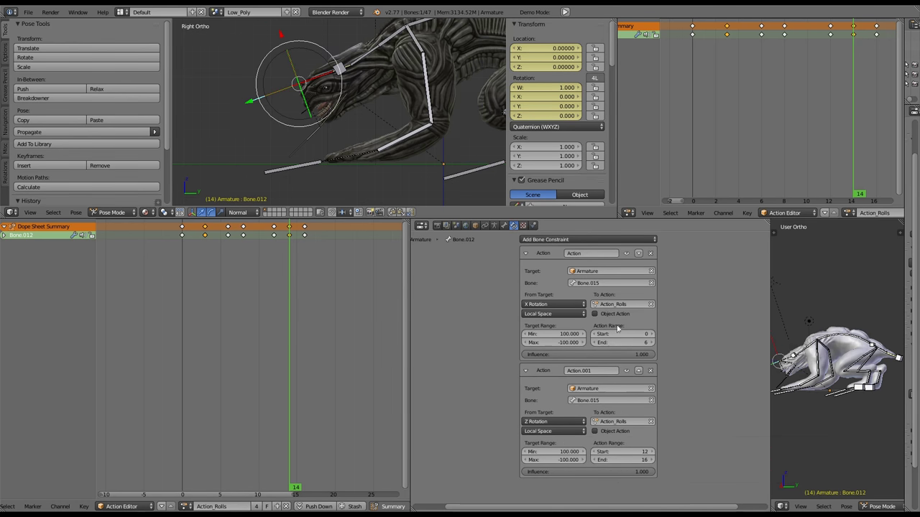
Test-rotate the head control and inspect Bone.012's Action and Bone.008's IK constraints
right_click(361, 77)
key(r)
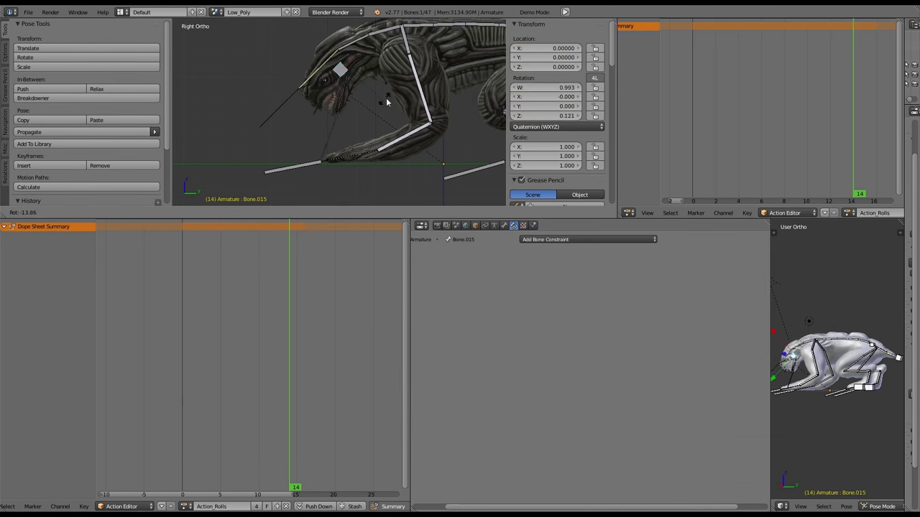
right_click(293, 92)
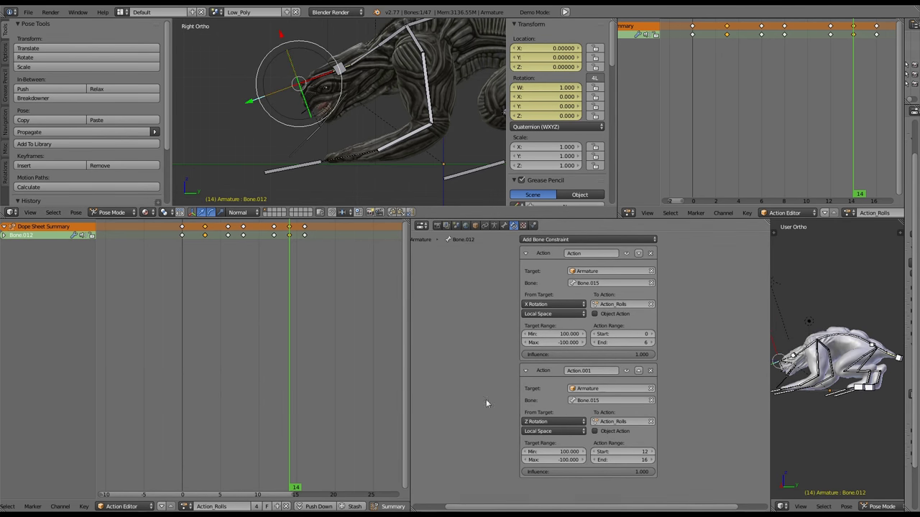
right_click(399, 106)
right_click(369, 159)
key(r)
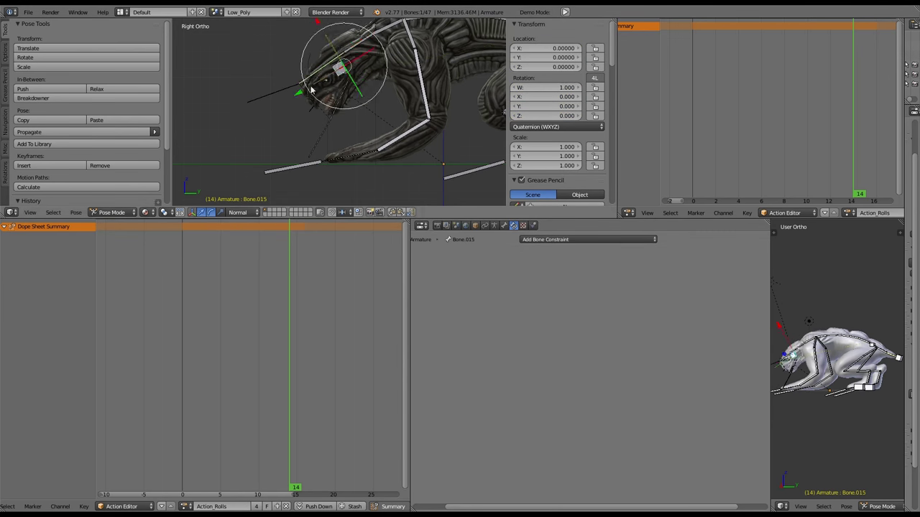
key(ctrl+Up)
middle_drag(403, 108, 413, 174)
scroll(494, 210, down, 2)
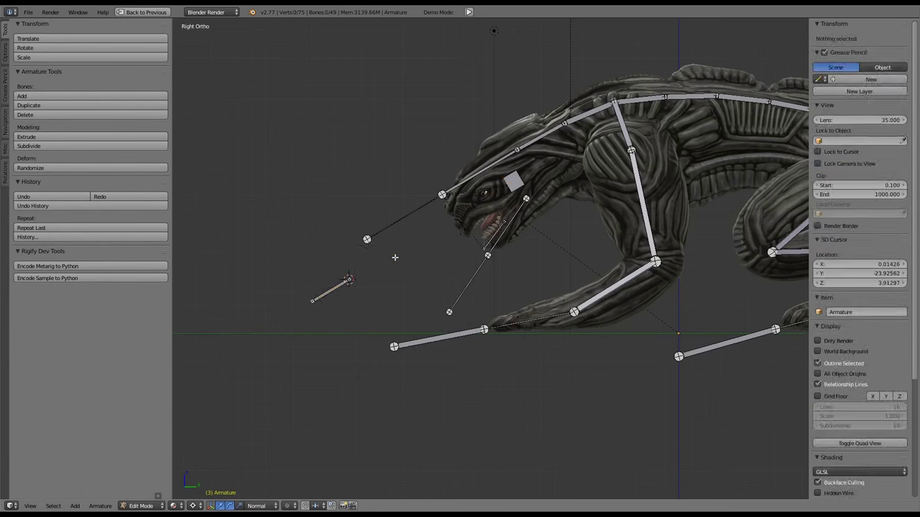
In Pose Mode, try a Stretch To constraint on Bone.015 targeting Armature / Bone.020, then remove it
key(ctrl+Tab)
key(alt+a)
key(Escape)
key(ctrl+Up)
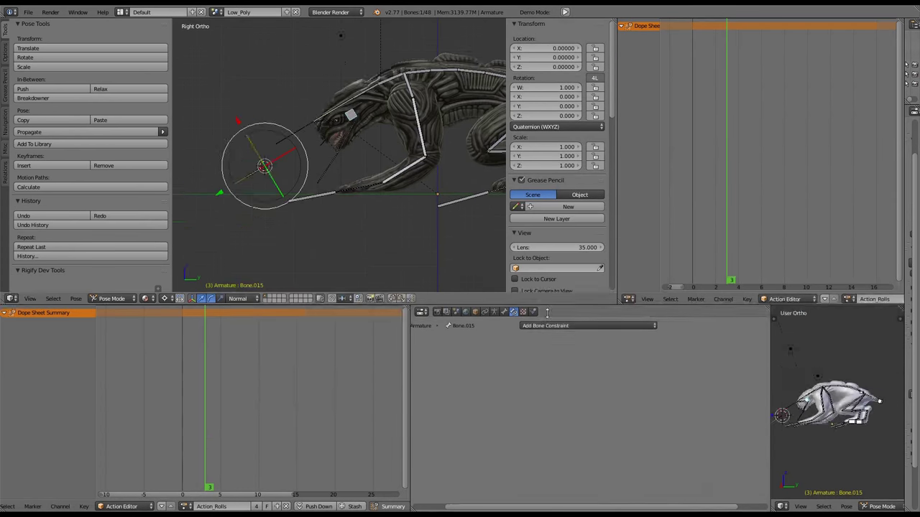
drag(547, 309, 547, 365)
click(568, 380)
click(661, 448)
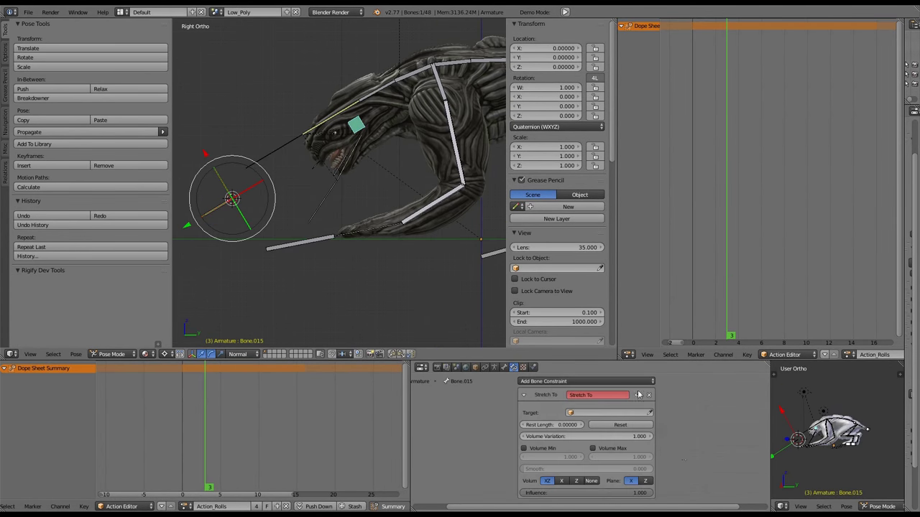
scroll(565, 251, down, 6)
right_click(216, 213)
click(649, 394)
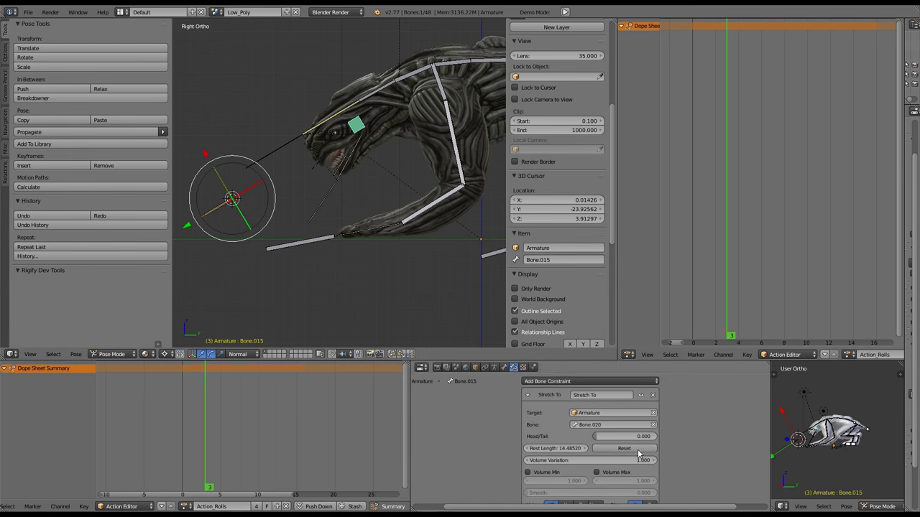
click(586, 381)
click(678, 472)
Add a Track To constraint to Bone.015 with owner and target spaces set to Local Space
click(610, 424)
click(586, 450)
click(574, 472)
click(578, 428)
click(629, 472)
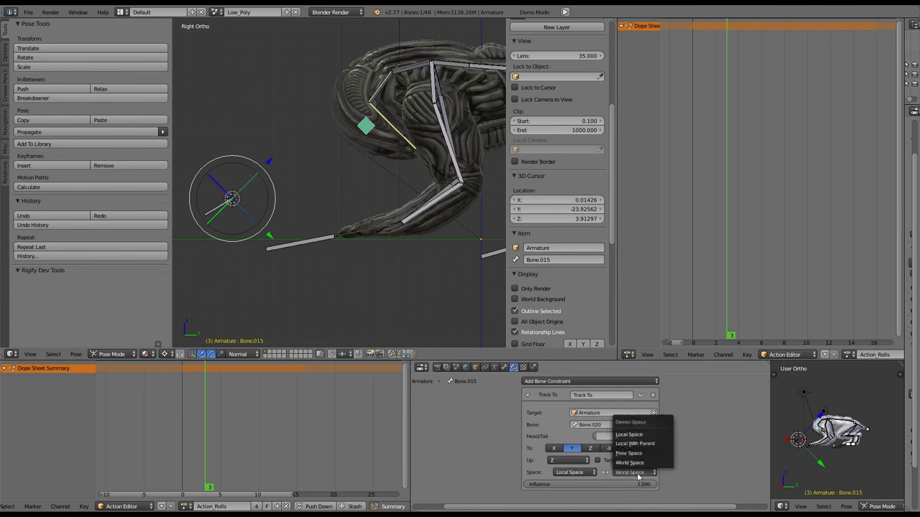
click(639, 429)
drag(613, 330, 789, 330)
Set the Track To Up axis to X, test To axes -Y, Y and X, and select Bone.020
click(568, 460)
click(568, 460)
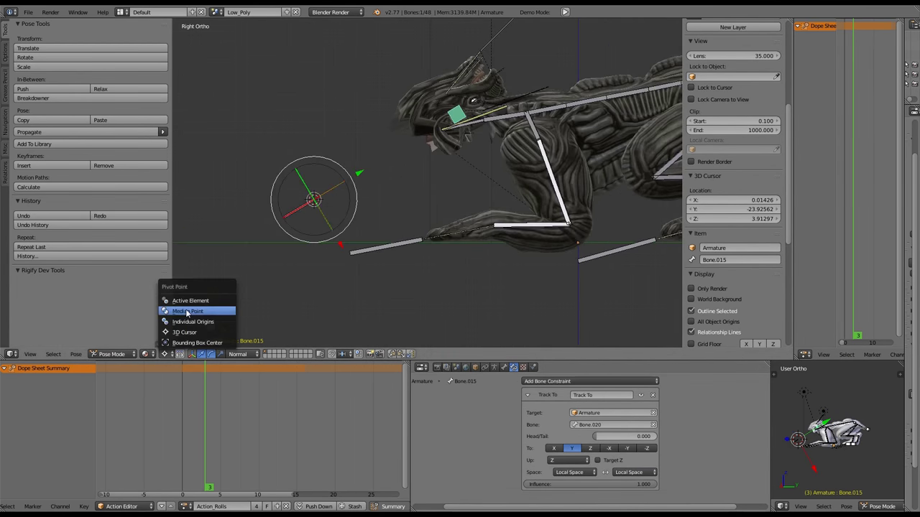
click(567, 431)
click(629, 448)
click(572, 448)
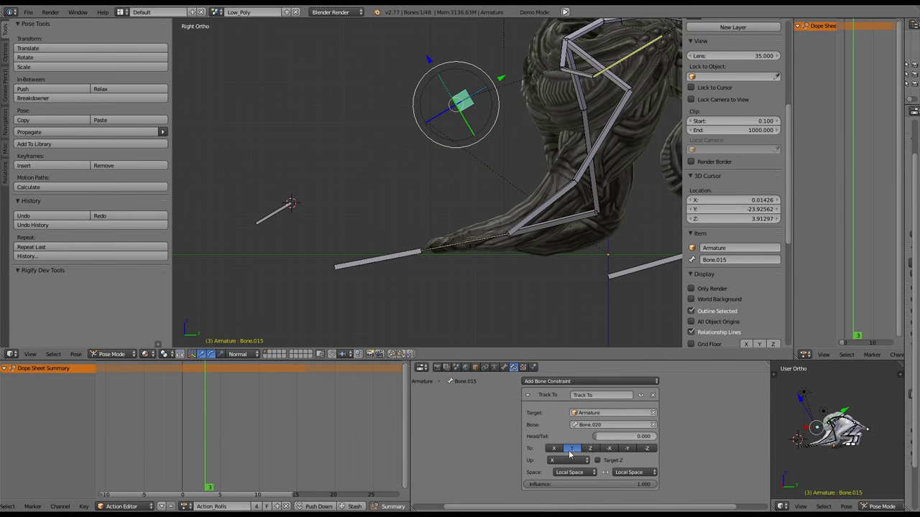
click(608, 448)
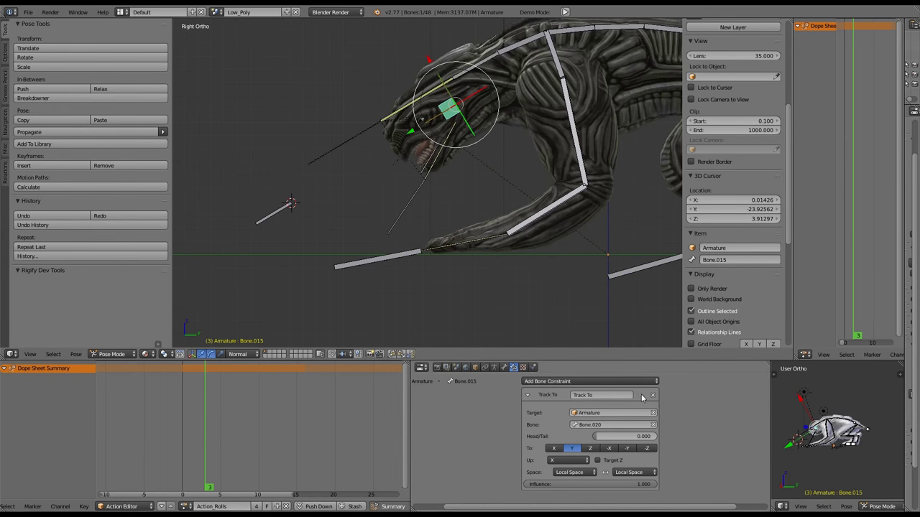
click(627, 449)
click(553, 449)
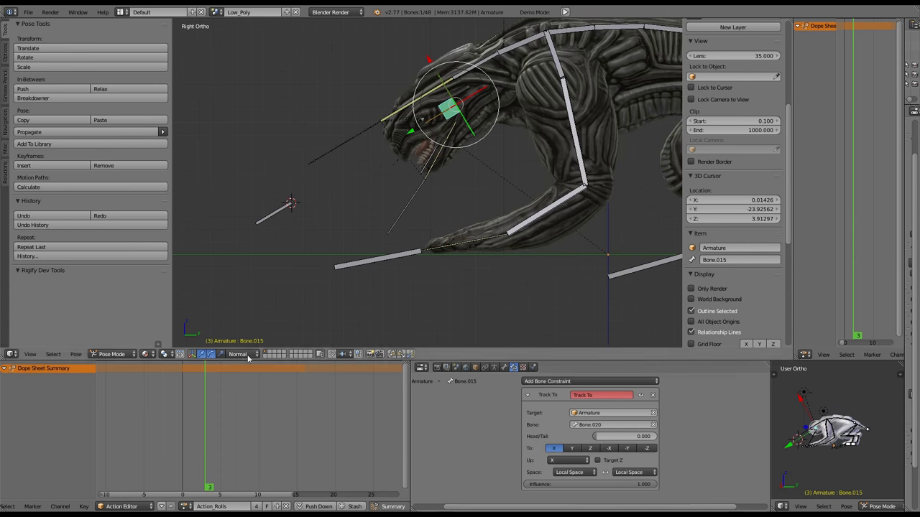
right_click(449, 108)
In a full-window front view, snap the 3D cursor to the selected Bone.020
middle_drag(449, 108, 503, 144)
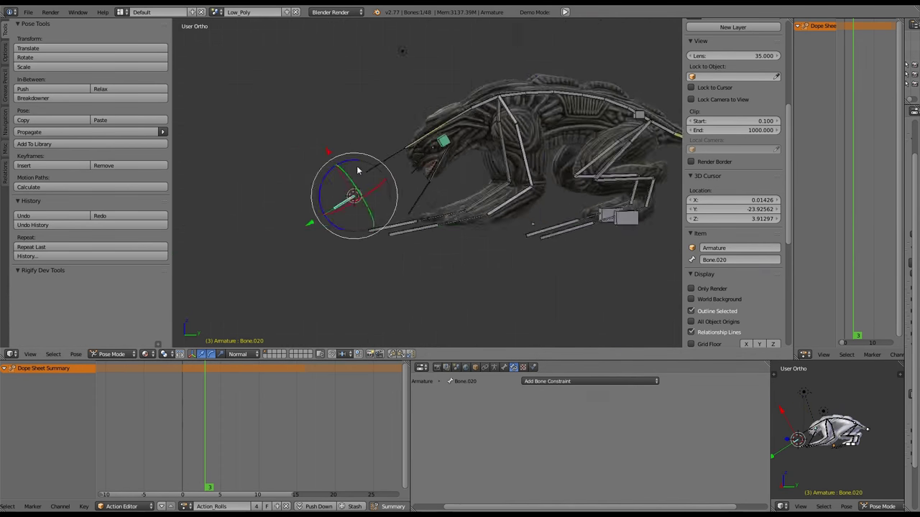
key(shift+space)
middle_drag(734, 217, 544, 258)
middle_drag(544, 315, 518, 214)
middle_drag(449, 317, 516, 176)
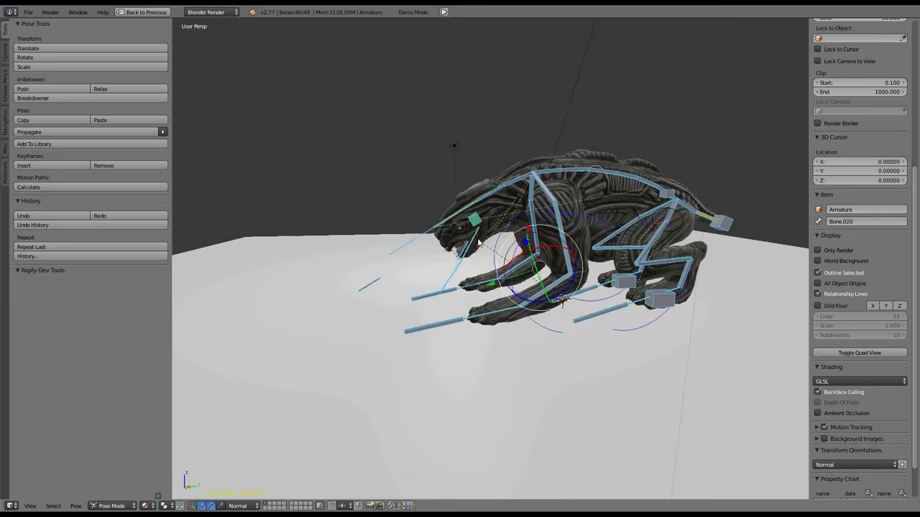
key(shift+s)
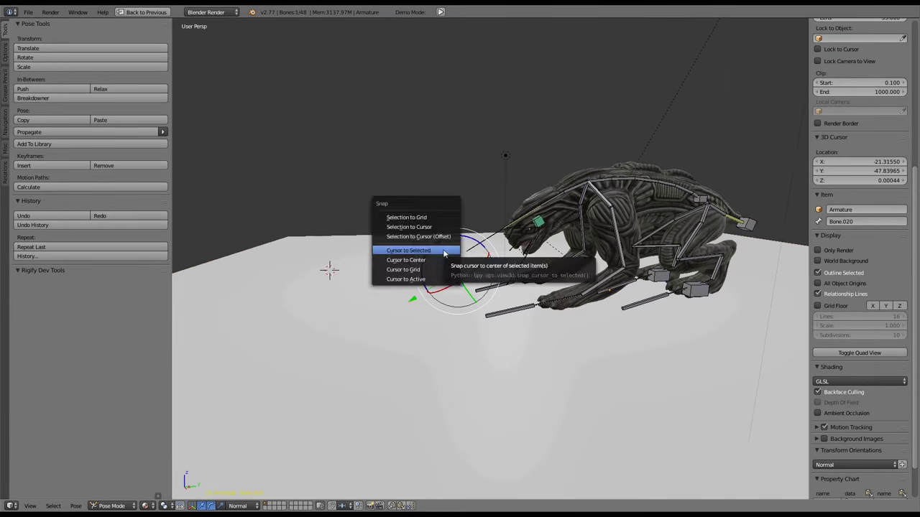
click(444, 253)
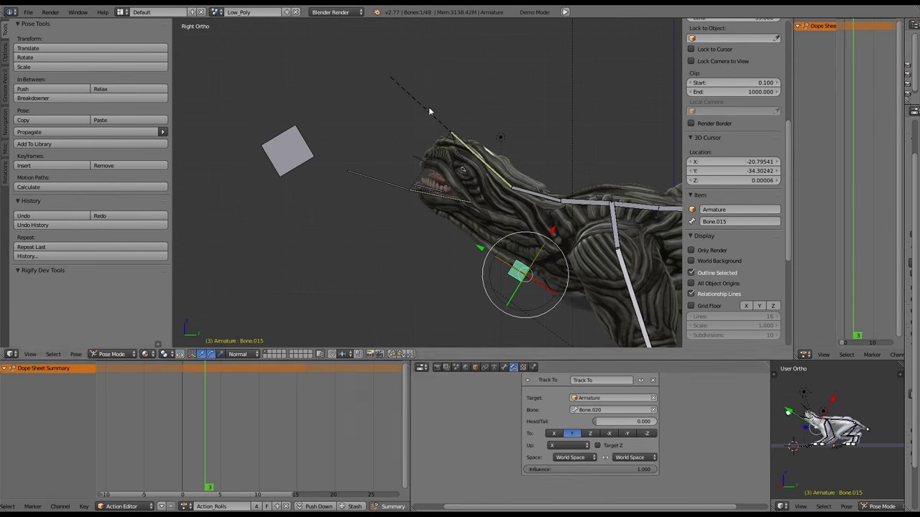
Lower the Track To influence to 0.799 and move in for a close-up of the head
drag(618, 471, 636, 472)
key(shift+s)
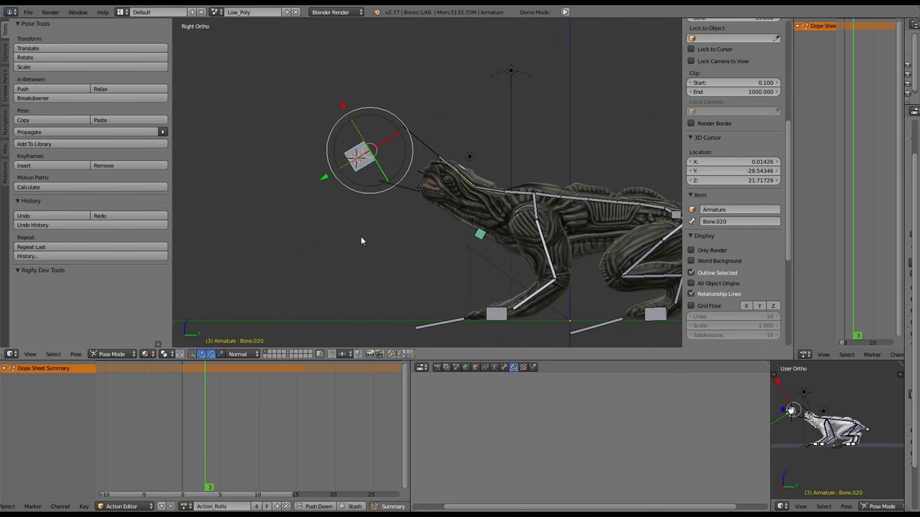
middle_drag(362, 241, 460, 126)
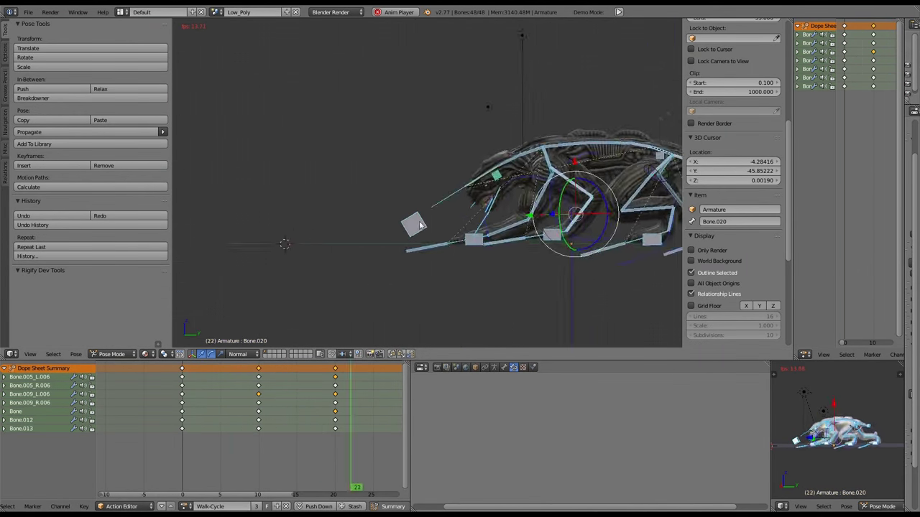
Show the bones and overlays again and return to the multi-area layout
middle_drag(345, 143, 540, 173)
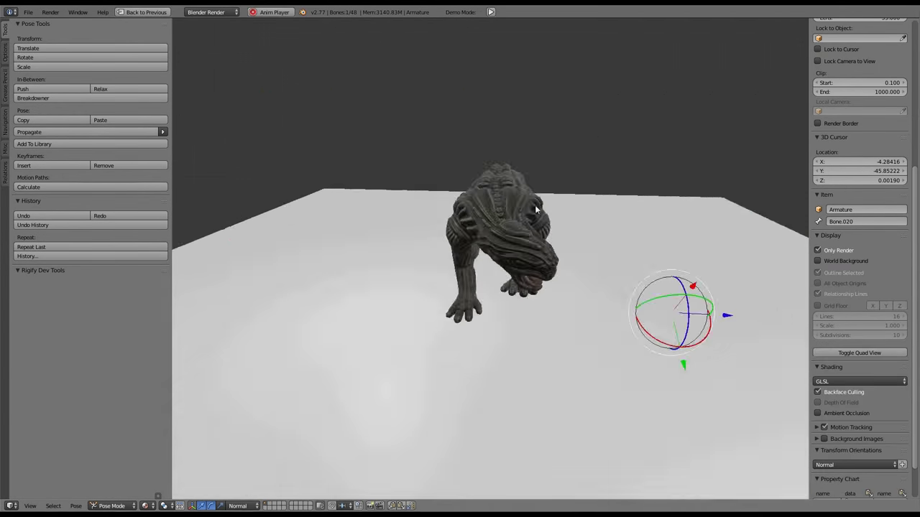
middle_drag(609, 216, 460, 249)
key(shift+alt+z)
middle_drag(553, 185, 542, 221)
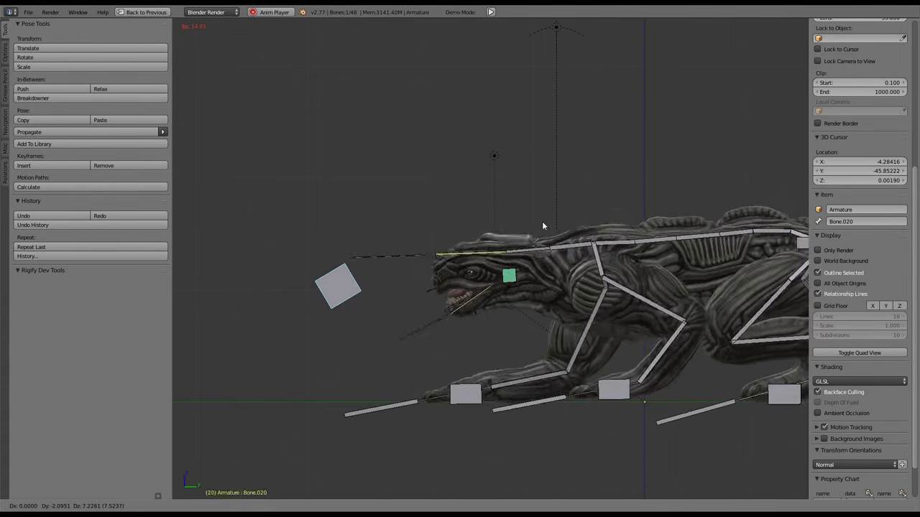
key(ctrl+Up)
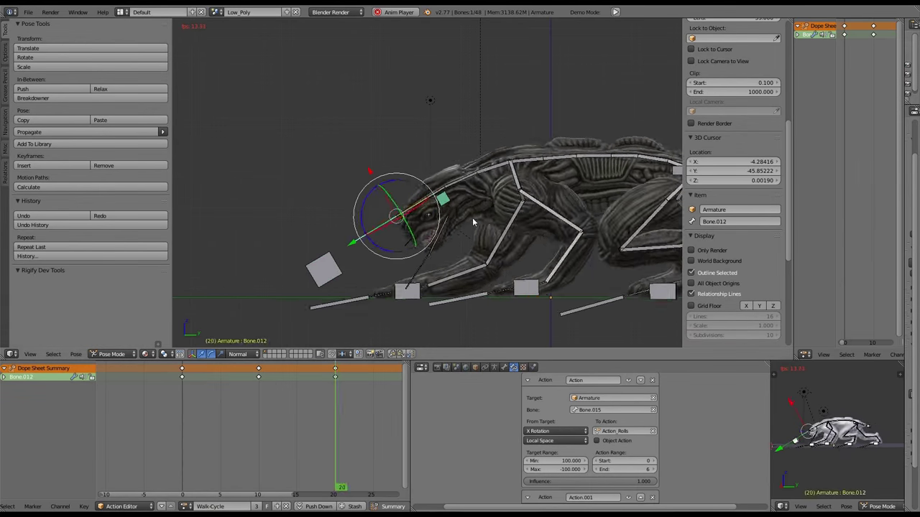
Delete Bone.012's walk-cycle keyframes and start playing the walk cycle
right_click(613, 165)
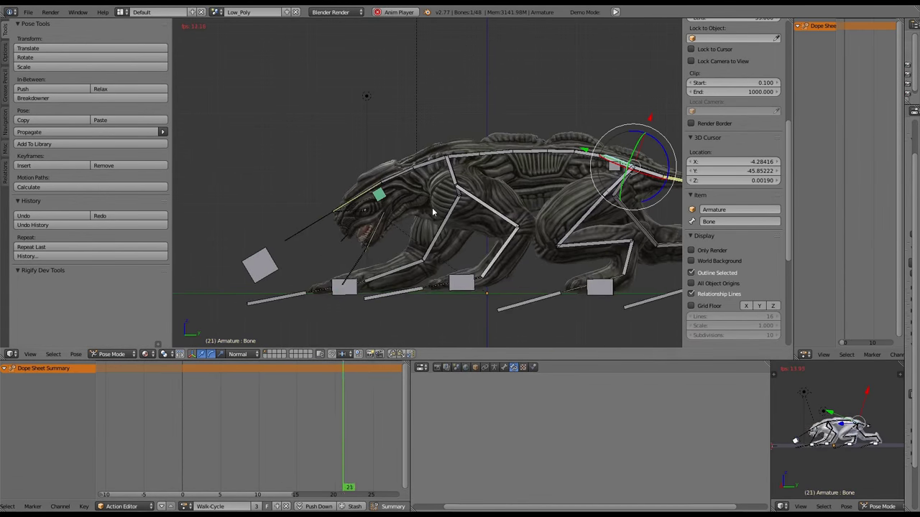
key(Escape)
click(247, 393)
key(alt+a)
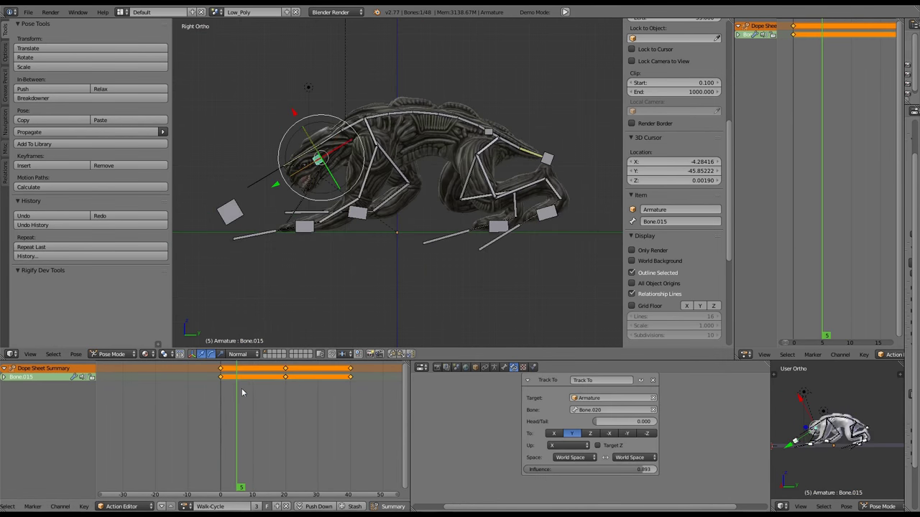
Move the target cube during playback, checking it from side and top views
scroll(307, 108, up, 1)
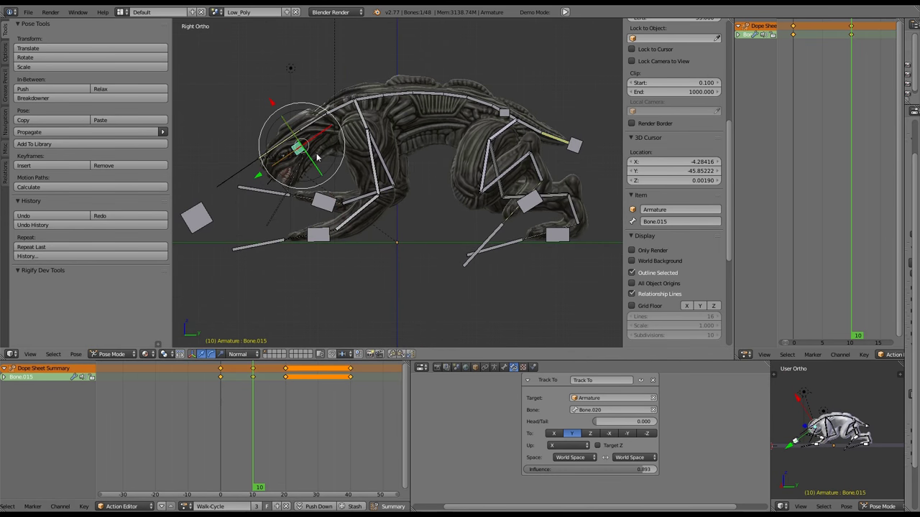
key(g)
key(y)
key(y)
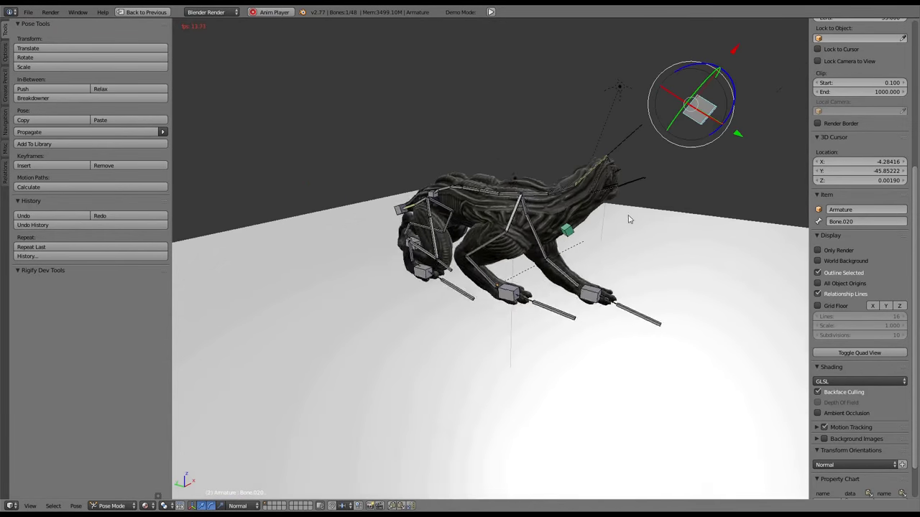
middle_drag(629, 219, 431, 323)
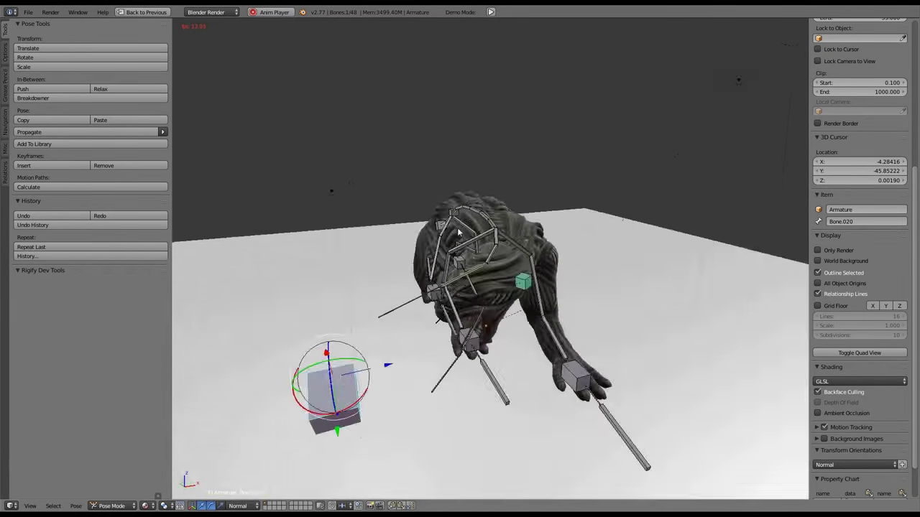
key(g)
key(KP_7)
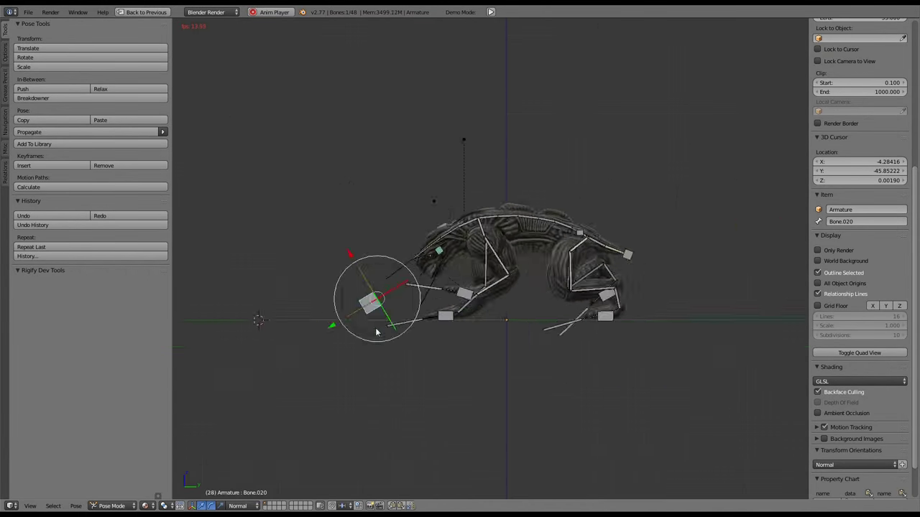
key(KP_3)
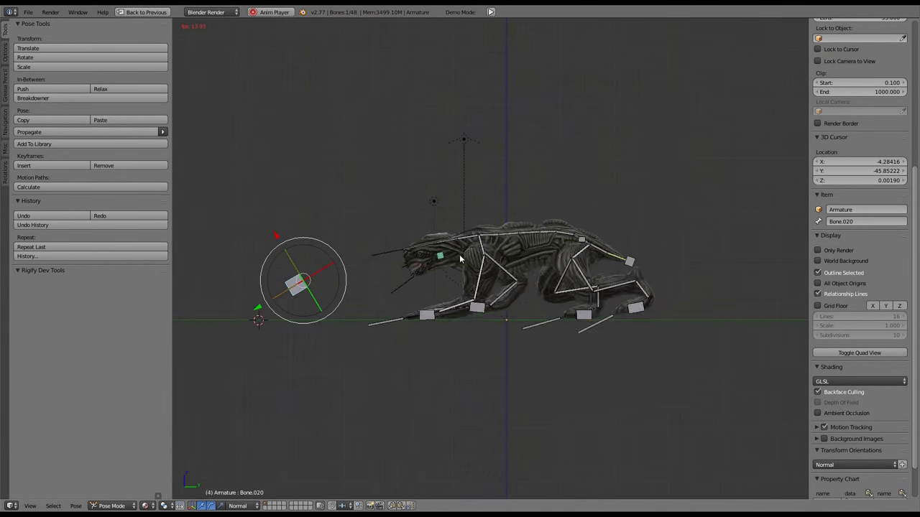
key(KP_7)
key(Escape)
Replay the walk cycle and reposition Bone.020 from a top-down perspective
scroll(570, 412, up, 5)
middle_drag(570, 412, 540, 206)
key(alt+a)
scroll(355, 202, down, 4)
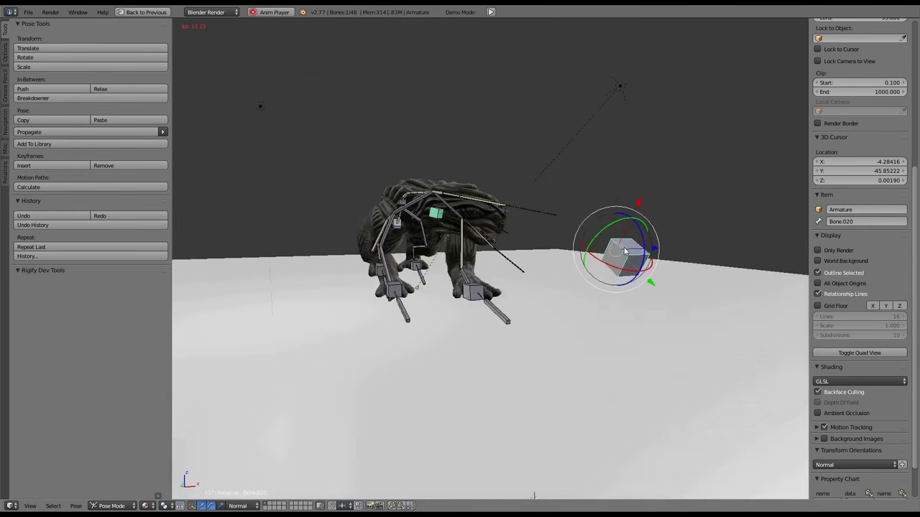
middle_drag(355, 202, 569, 200)
right_click(459, 279)
key(g)
key(Escape)
In side view, move the head-tracking target again, then stop playback and reselect the target
key(a)
key(KP_3)
right_click(571, 191)
key(g)
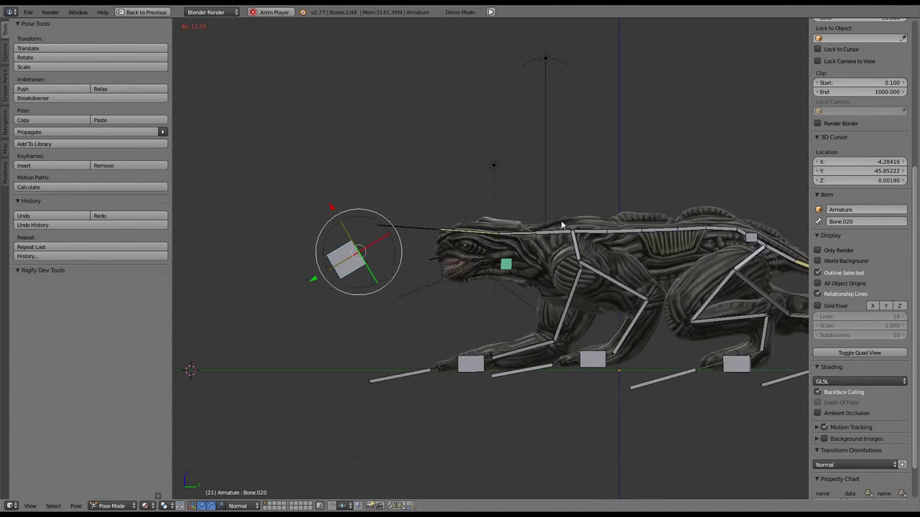
key(Escape)
key(alt+a)
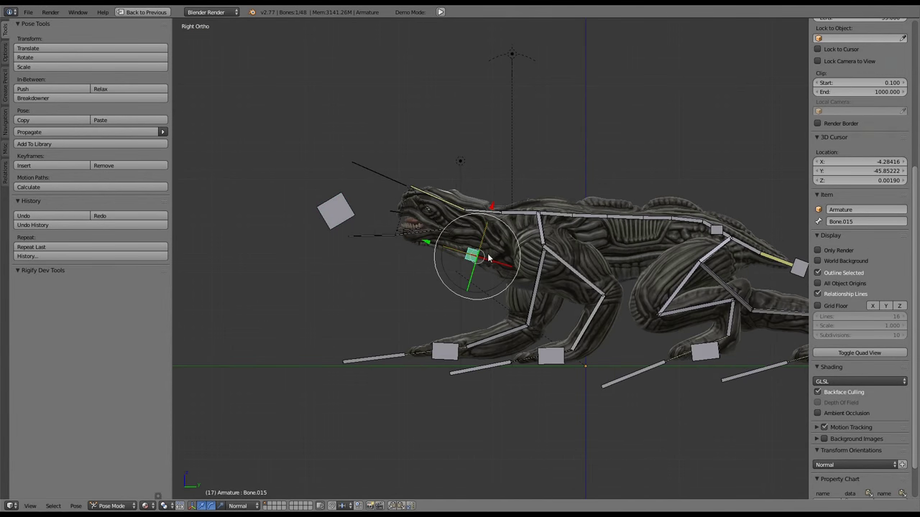
key(ctrl+Up)
key(g)
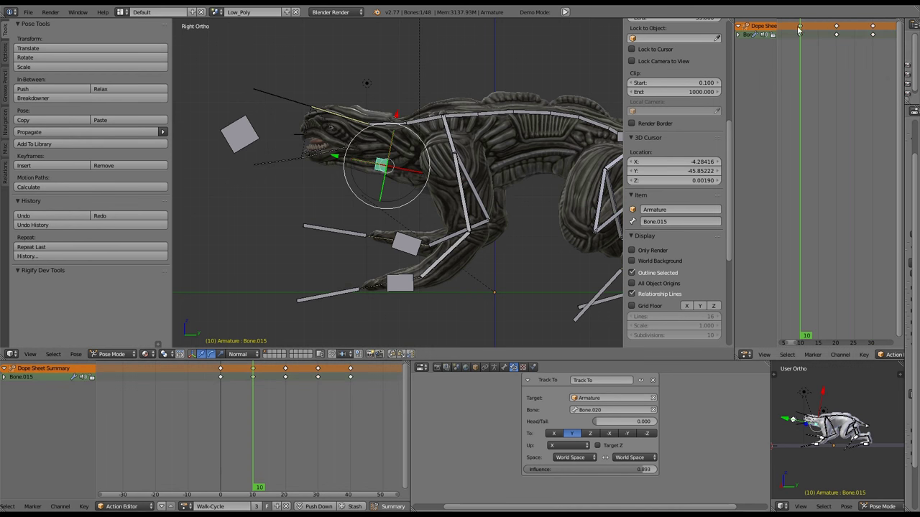
key(a)
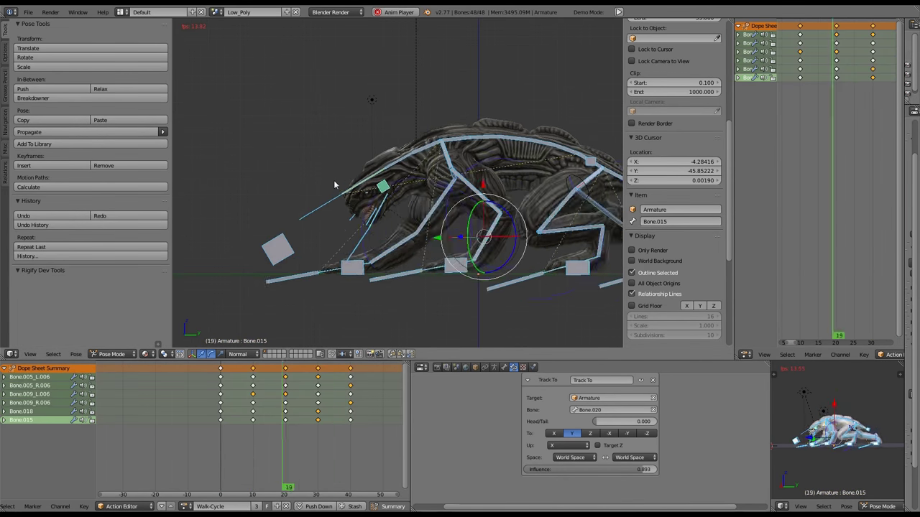
key(a)
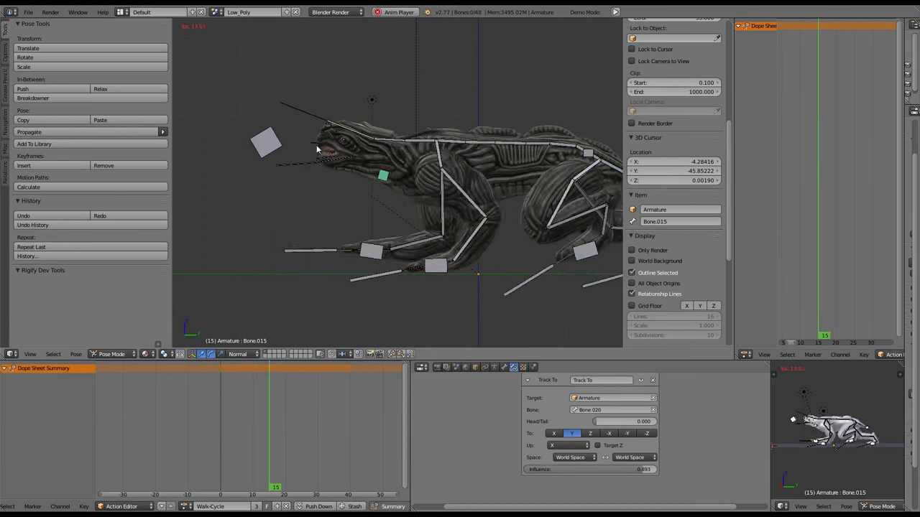
right_click(255, 147)
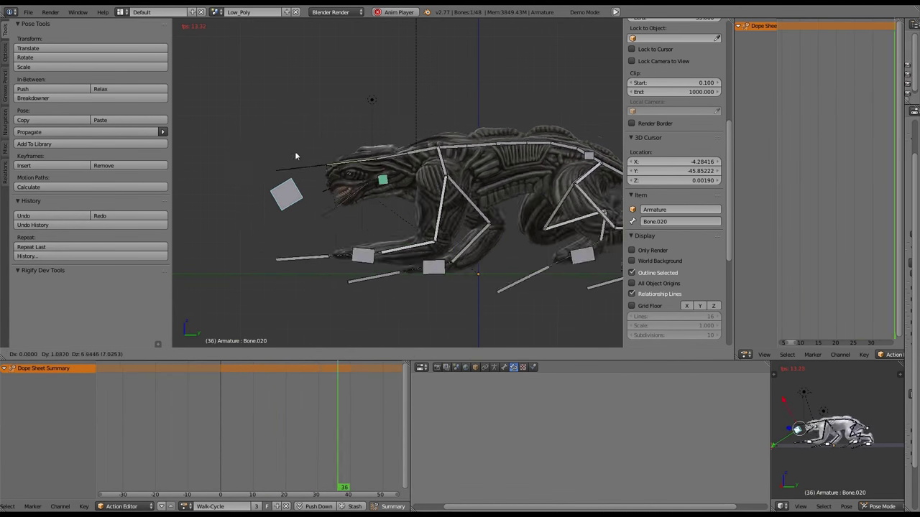
right_click(286, 120)
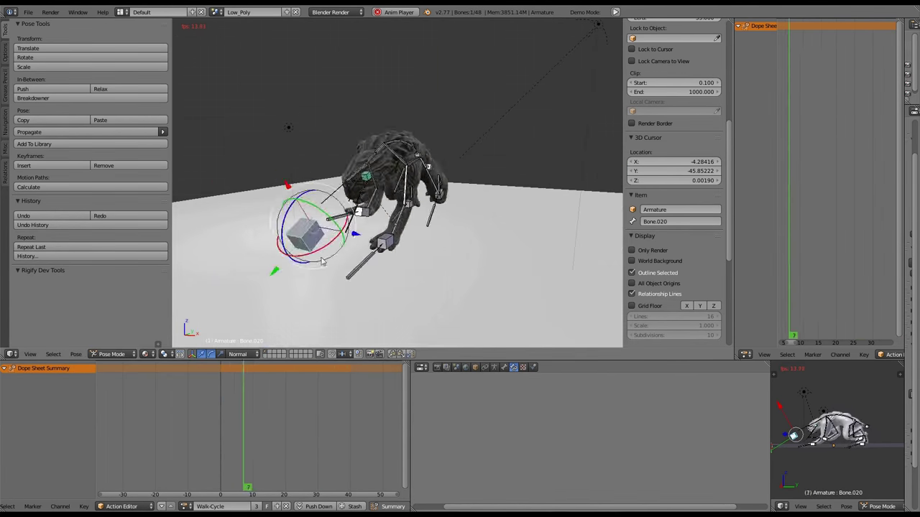
Select the neck bones and test pulling the target up and forward to watch the head follow
middle_drag(436, 179, 320, 135)
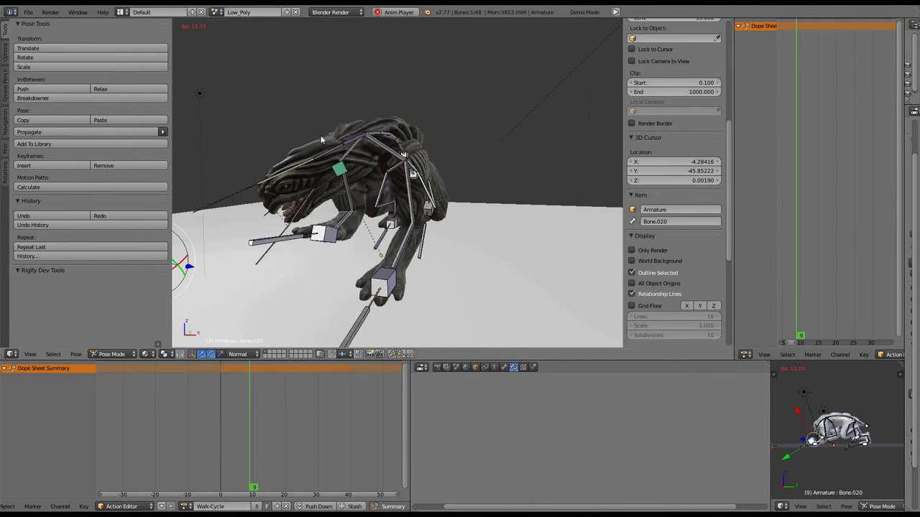
key(KP_3)
key(a)
scroll(369, 123, down, 2)
scroll(368, 124, up, 2)
right_click(416, 179)
key(Escape)
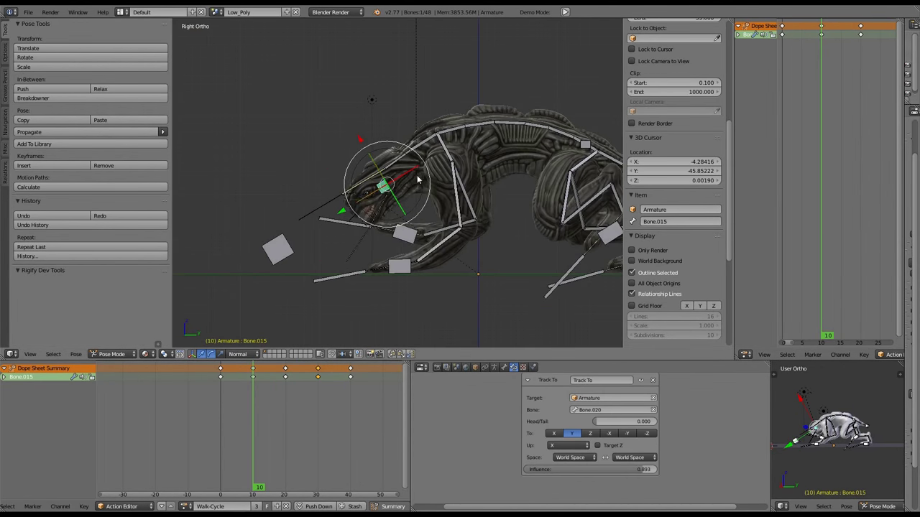
right_drag(286, 246, 243, 60)
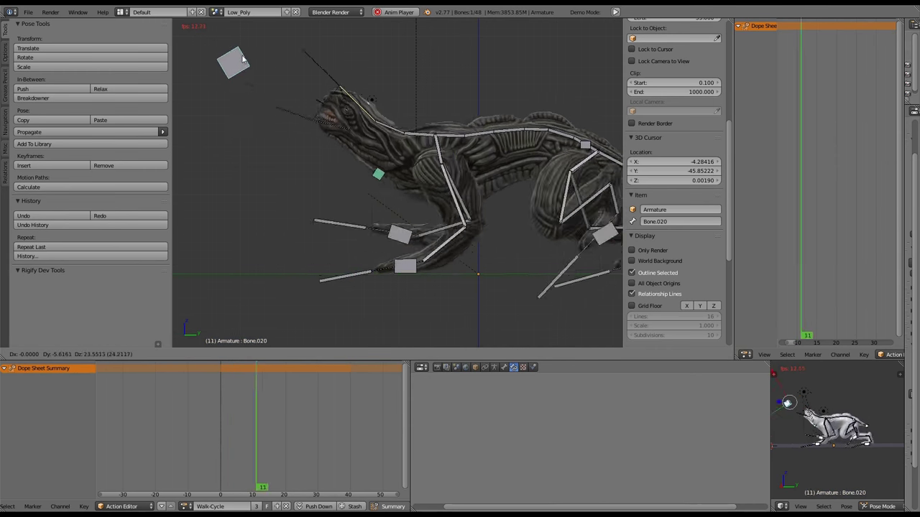
key(Escape)
key(Escape)
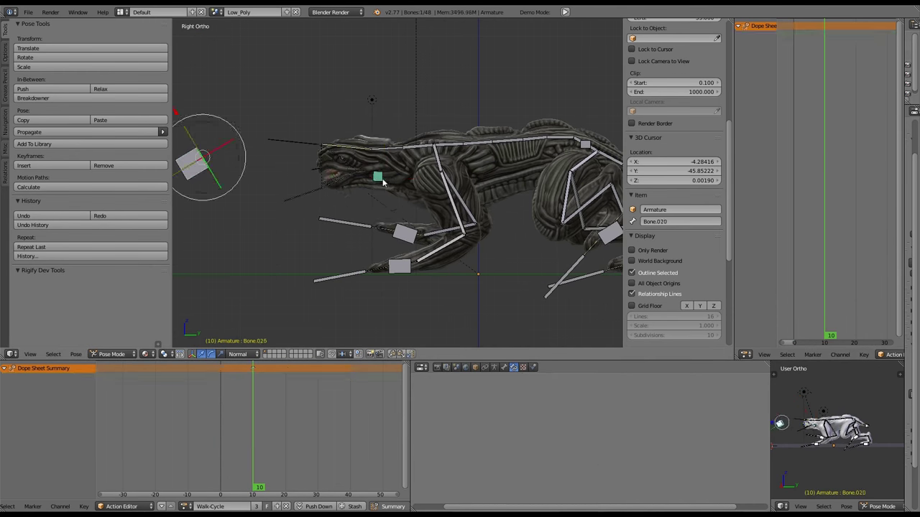
right_click(357, 143)
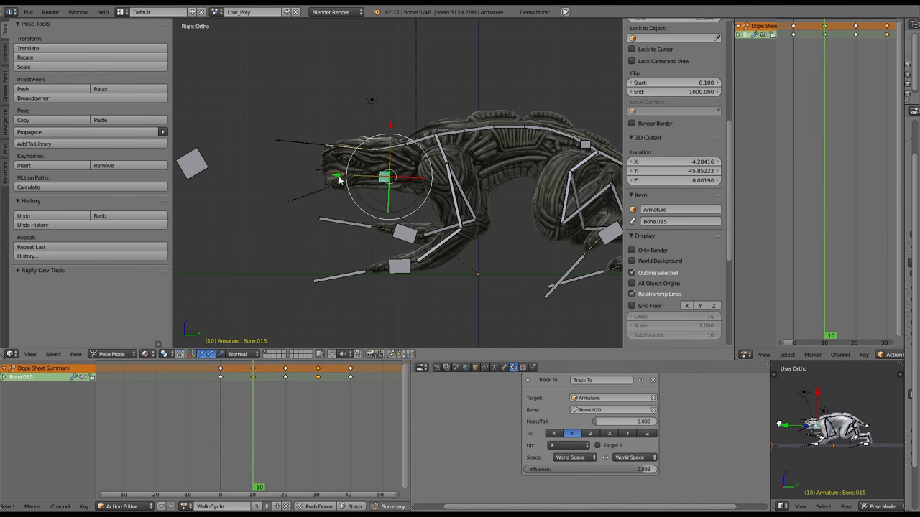
right_drag(278, 249, 287, 194)
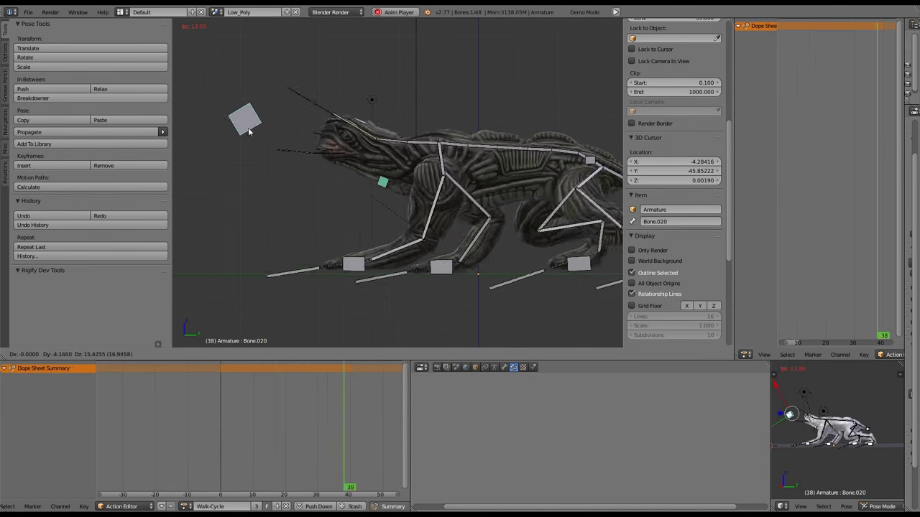
key(Escape)
Lift the head target to a new spot, then bring up spine bone Bone.006's bone properties
key(g)
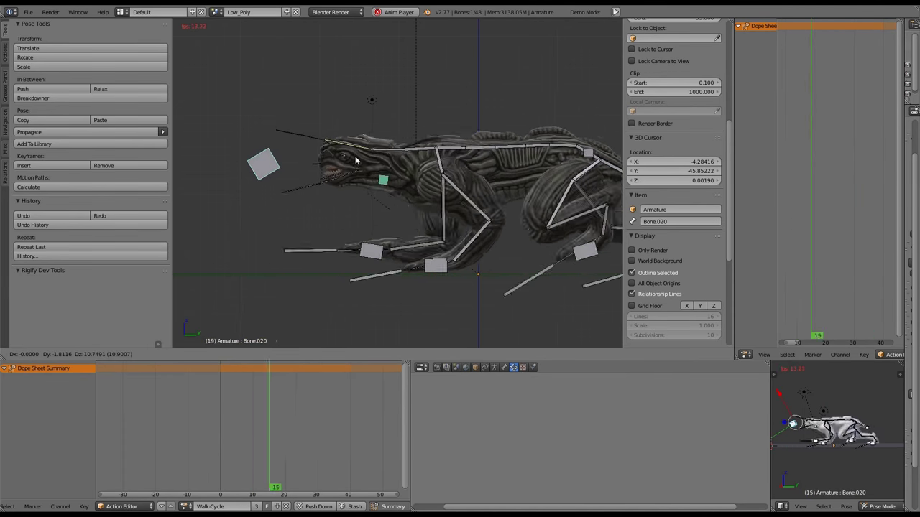
click(281, 156)
right_click(449, 154)
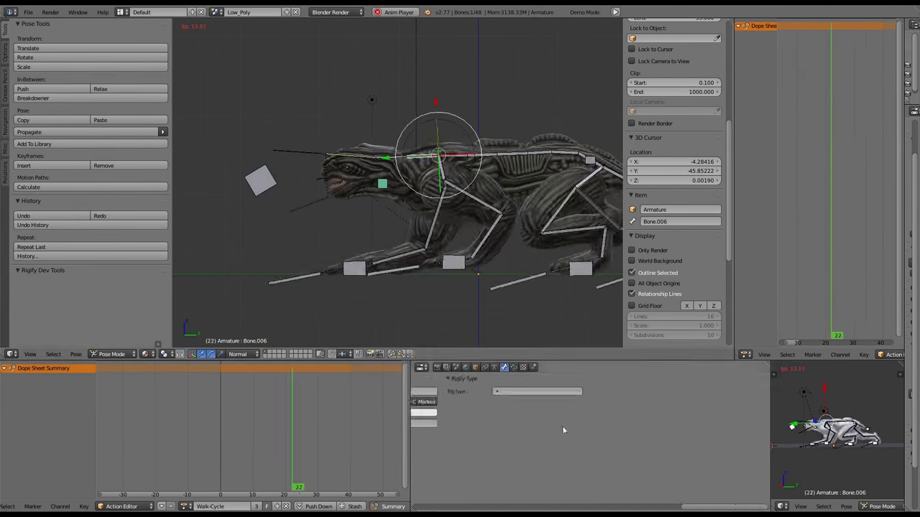
click(503, 367)
scroll(503, 410, down, 3)
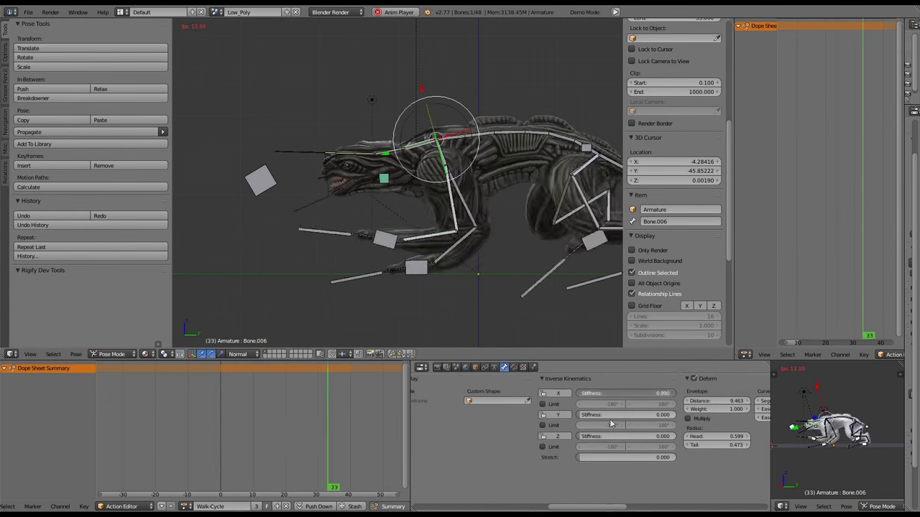
key(alt+a)
scroll(653, 418, down, 5)
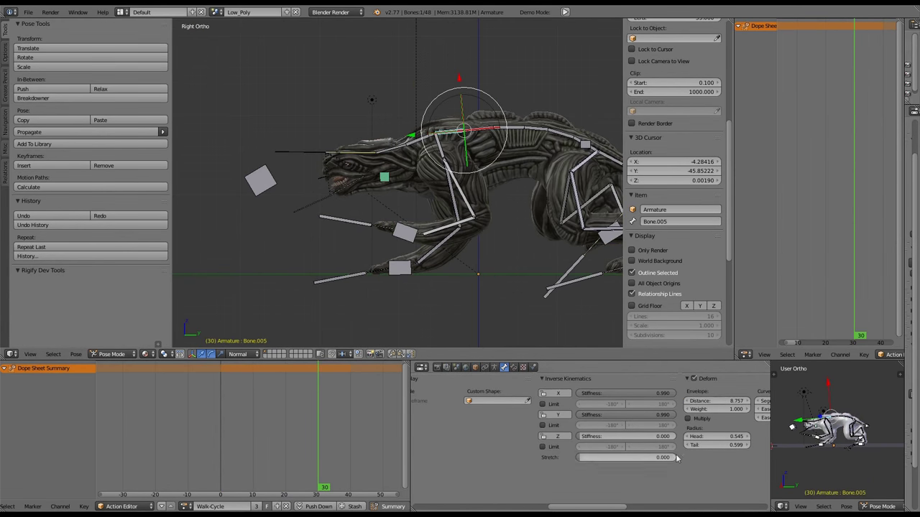
Set Bone.006's IK stiffness to 0.990 and give it a small IK stretch, replaying to check
key(ctrl+z)
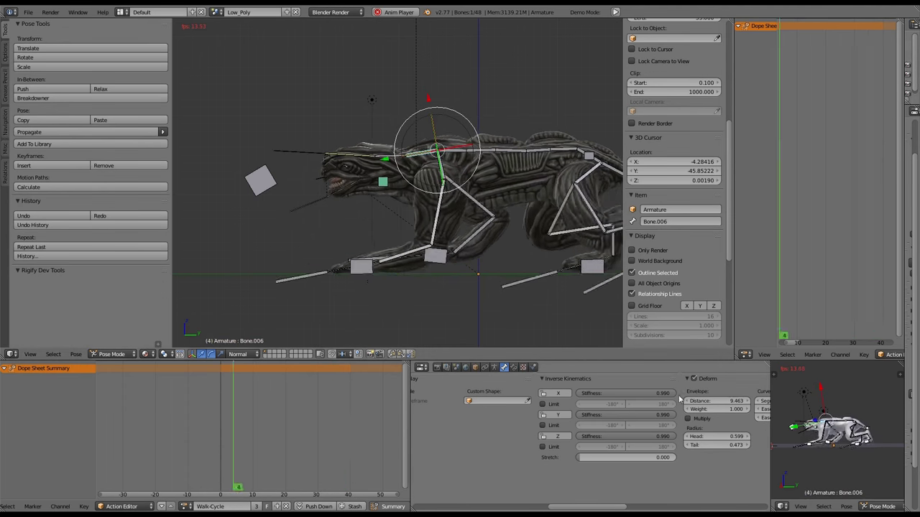
key(ctrl+z)
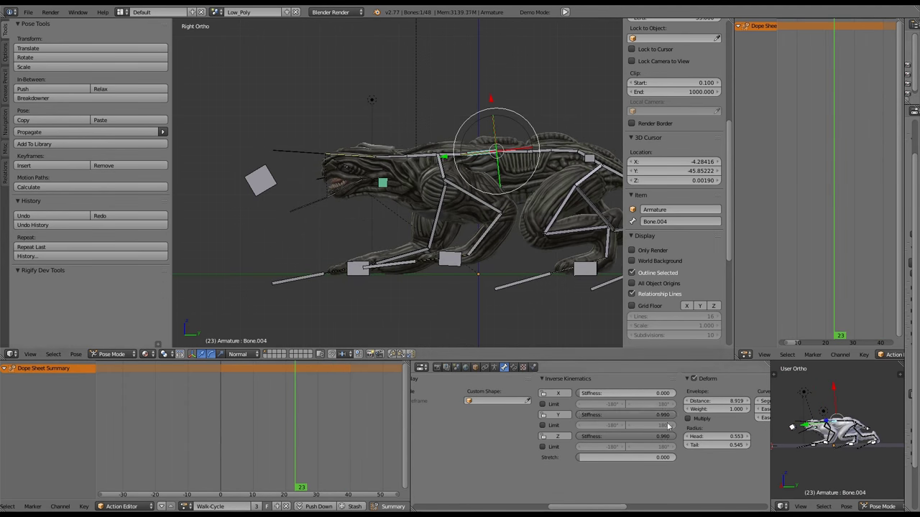
key(ctrl+z)
key(alt+a)
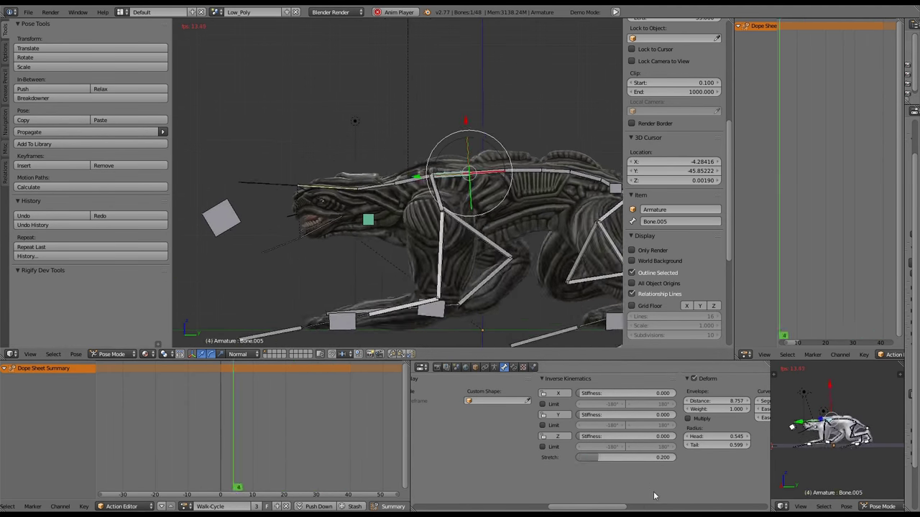
key(ctrl+z)
click(660, 457)
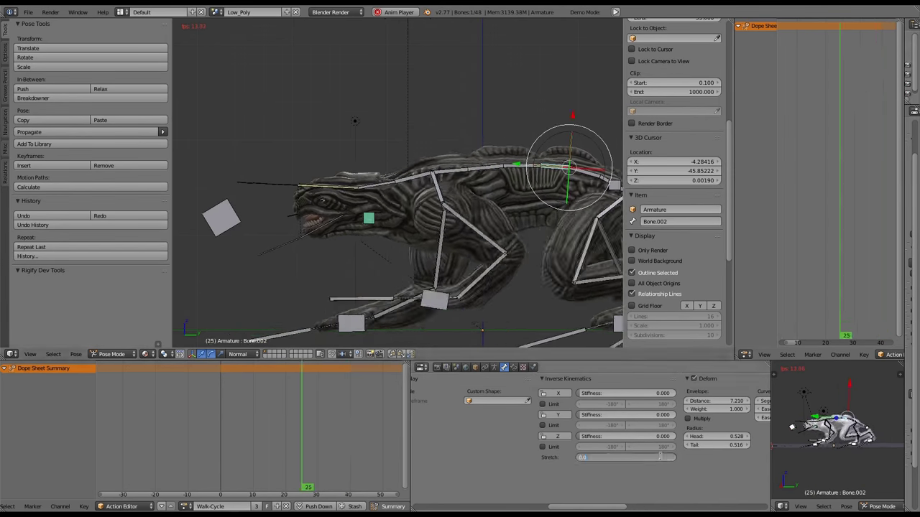
scroll(522, 185, down, 3)
Check the rear spine bones Bone.018 and root, then neck bones Bone.002 and Bone.001, during playback
right_click(522, 185)
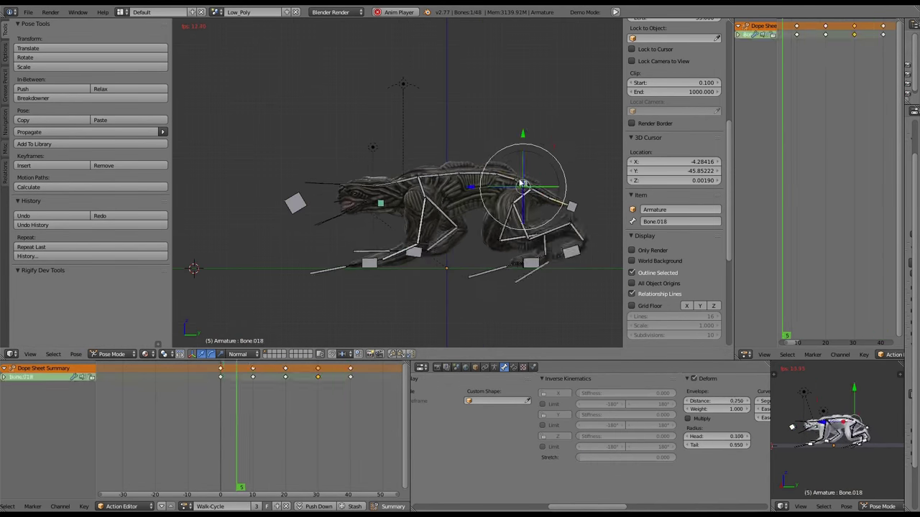
right_click(373, 160)
right_click(535, 190)
scroll(535, 191, up, 2)
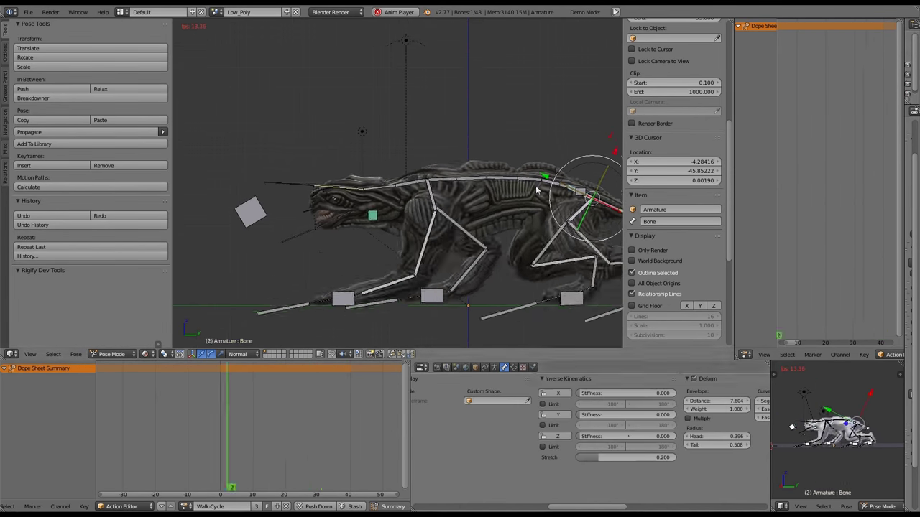
key(shift+space)
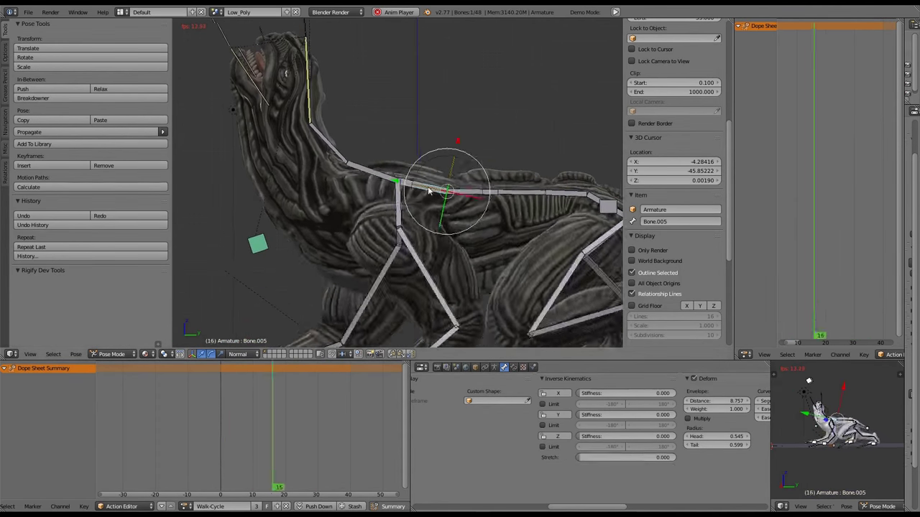
key(alt+a)
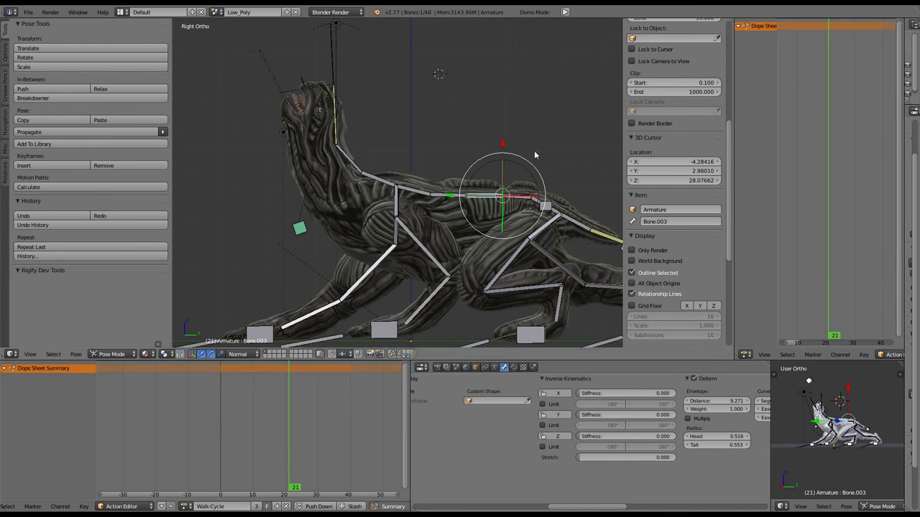
scroll(351, 173, up, 5)
right_click(351, 173)
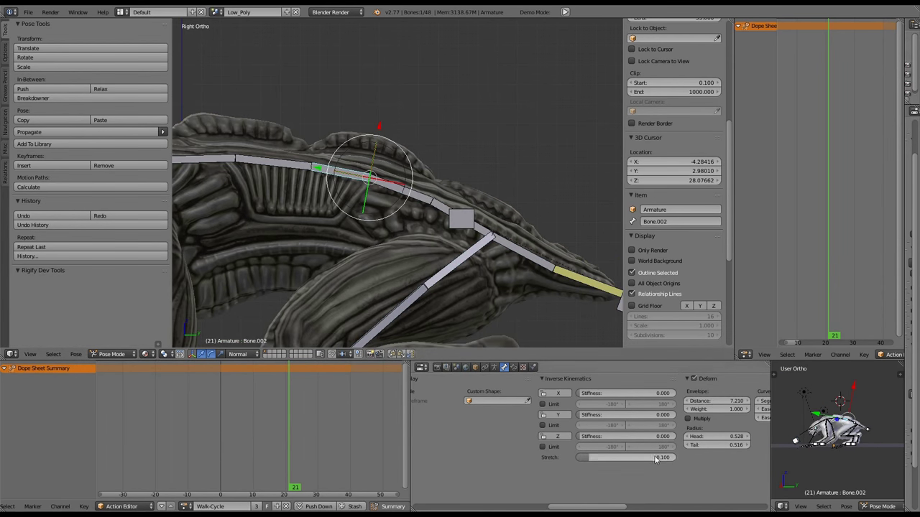
scroll(392, 184, down, 3)
right_click(393, 184)
key(alt+a)
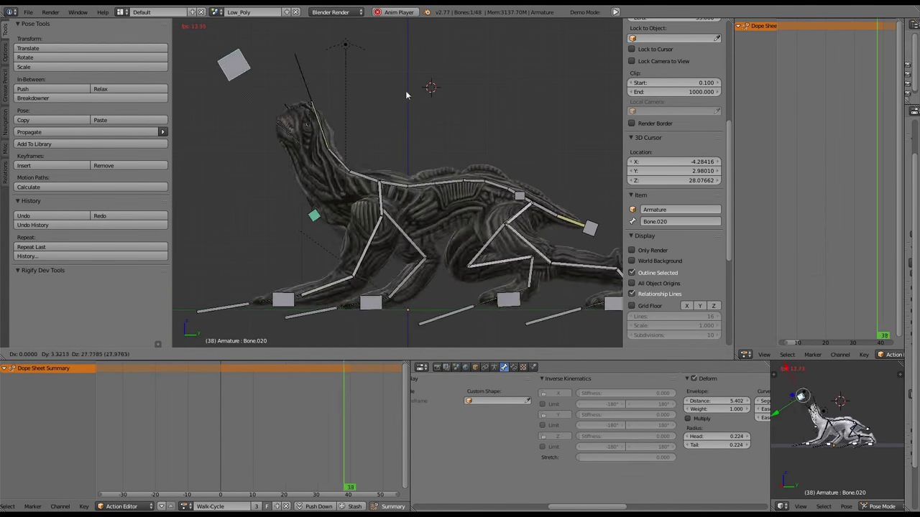
Select a spine bone and nudge the head-tracking target while the walk cycle plays
right_click(375, 186)
scroll(338, 172, down, 3)
right_drag(291, 147, 284, 160)
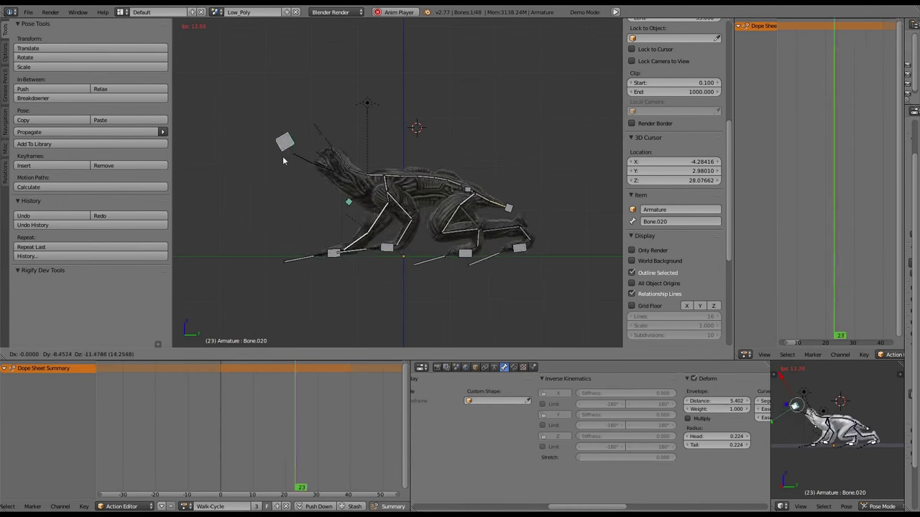
middle_drag(334, 217, 413, 214)
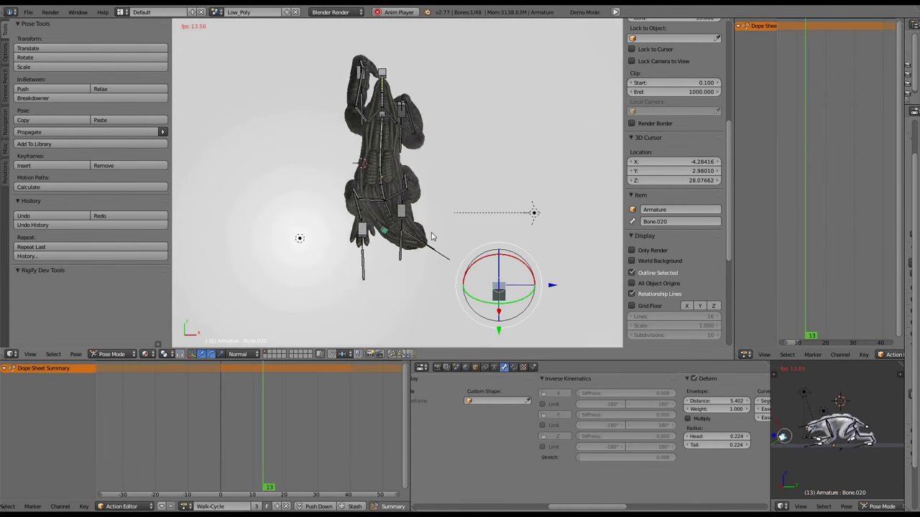
scroll(426, 215, up, 2)
key(Escape)
key(KP_3)
right_drag(530, 169, 524, 193)
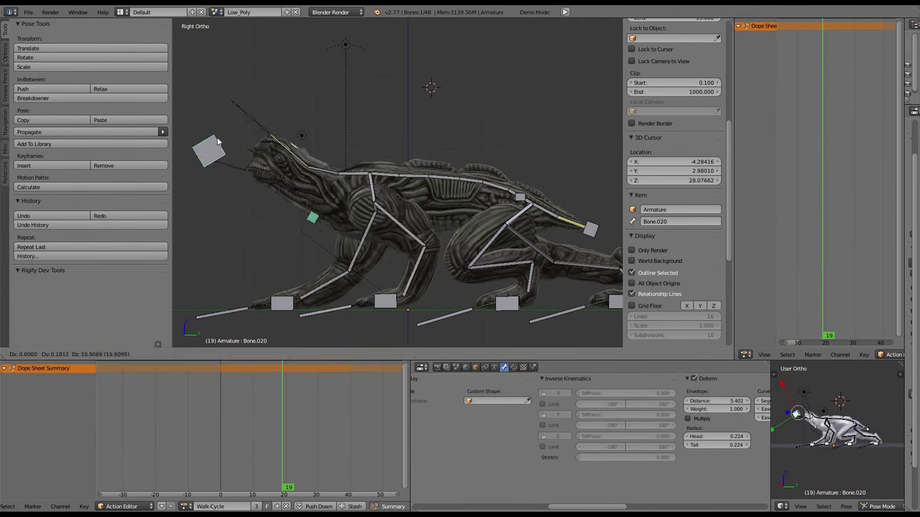
key(alt+a)
right_drag(413, 252, 434, 268)
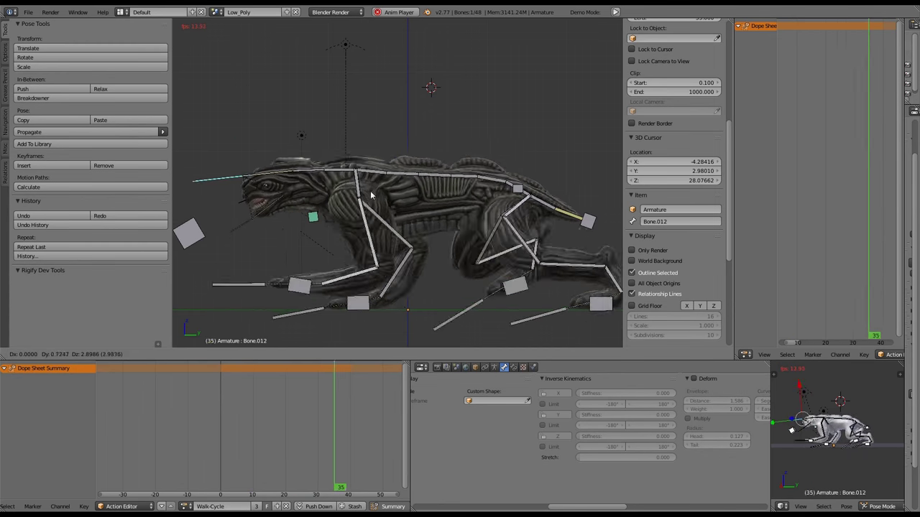
right_drag(523, 176, 539, 164)
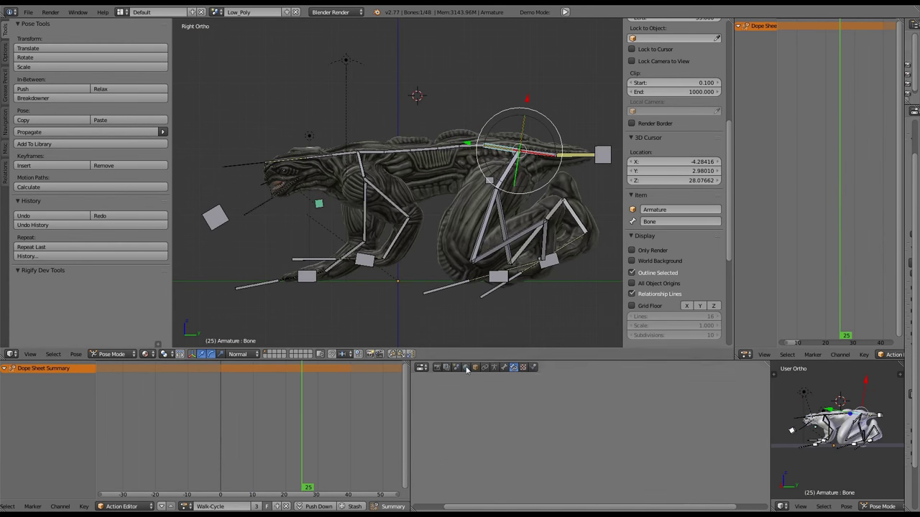
In a maximized right-side view, set the front leg bone's IK stretch to 0.100
key(ctrl+space)
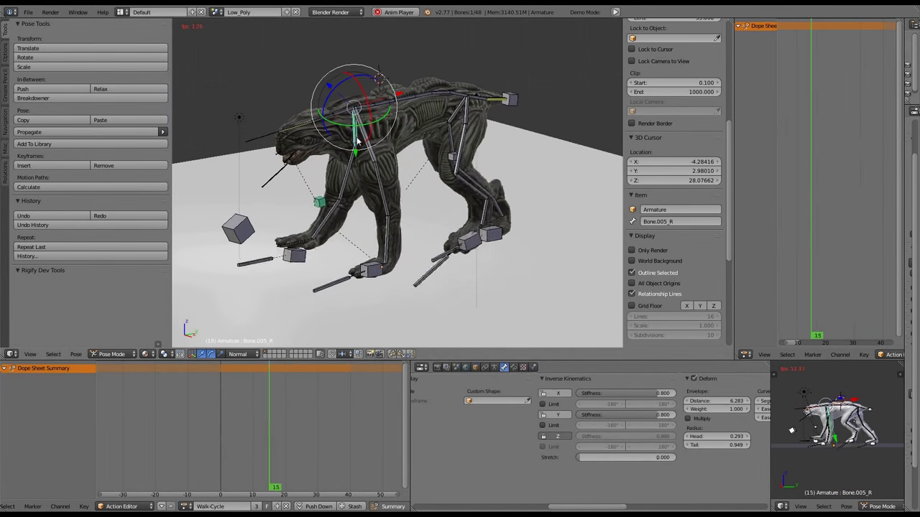
middle_drag(516, 264, 396, 139)
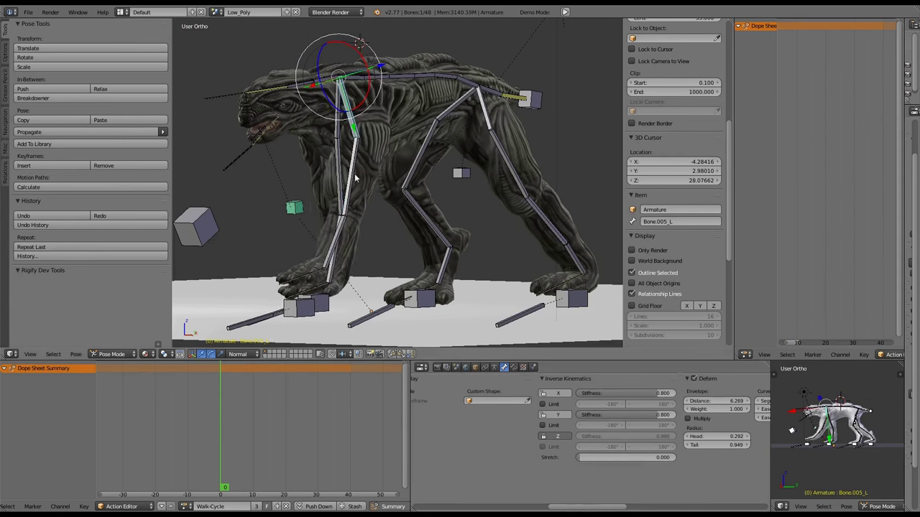
key(KP_3)
key(alt+a)
drag(656, 461, 658, 460)
key(Escape)
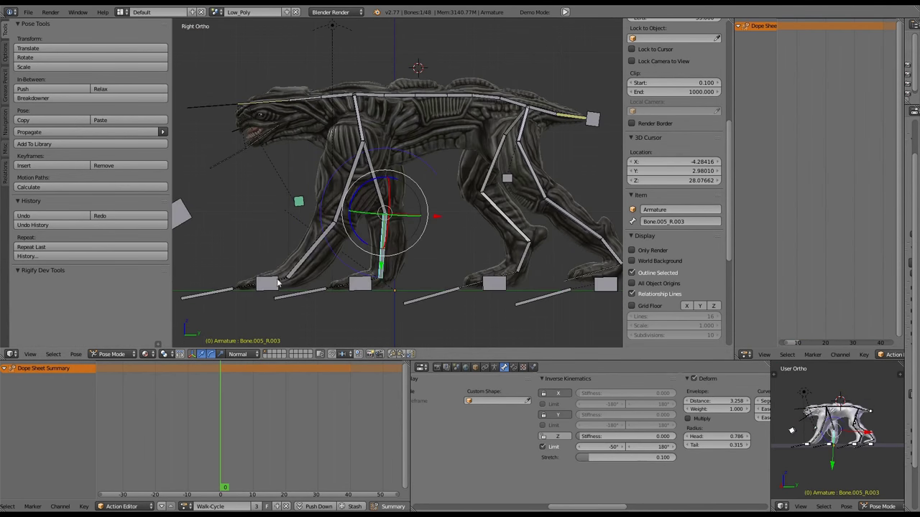
Replay the walk and select bones down the hind leg chain, then the rear spine bone
right_click(523, 150)
key(alt+a)
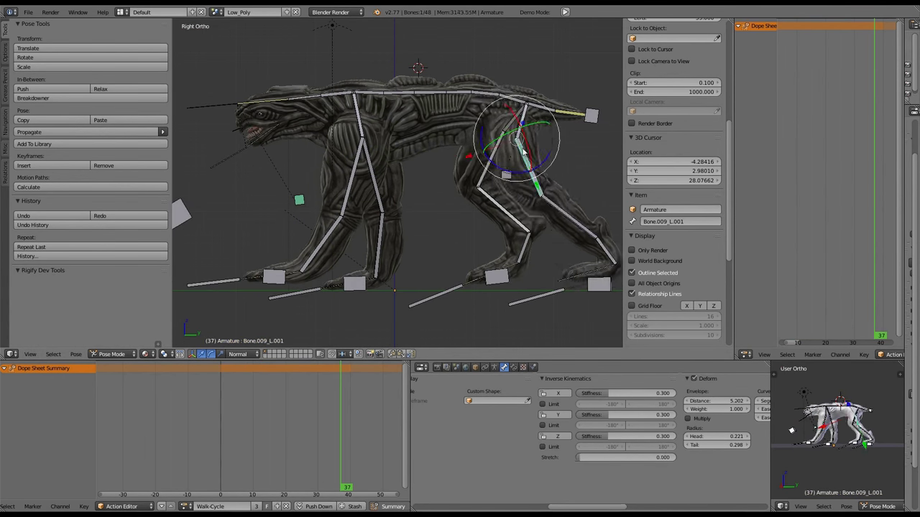
key(bracketright)
key(KP_Decimal)
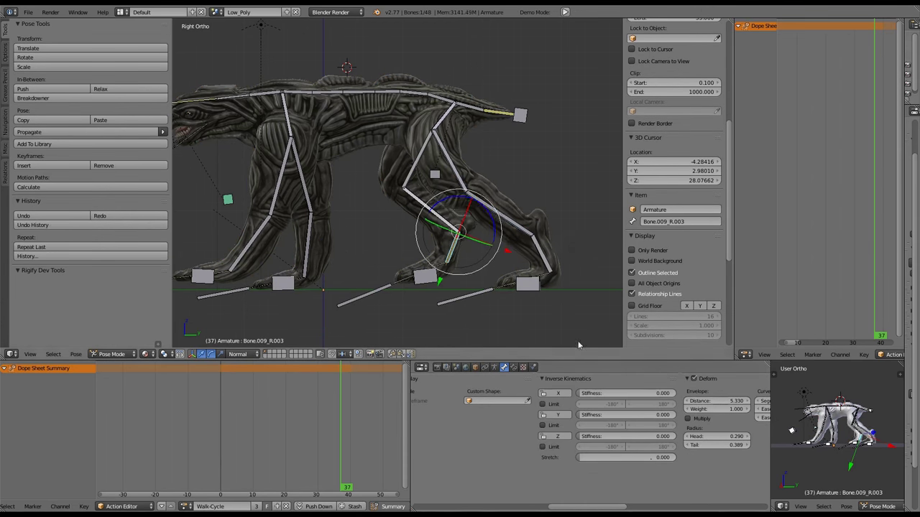
right_click(473, 120)
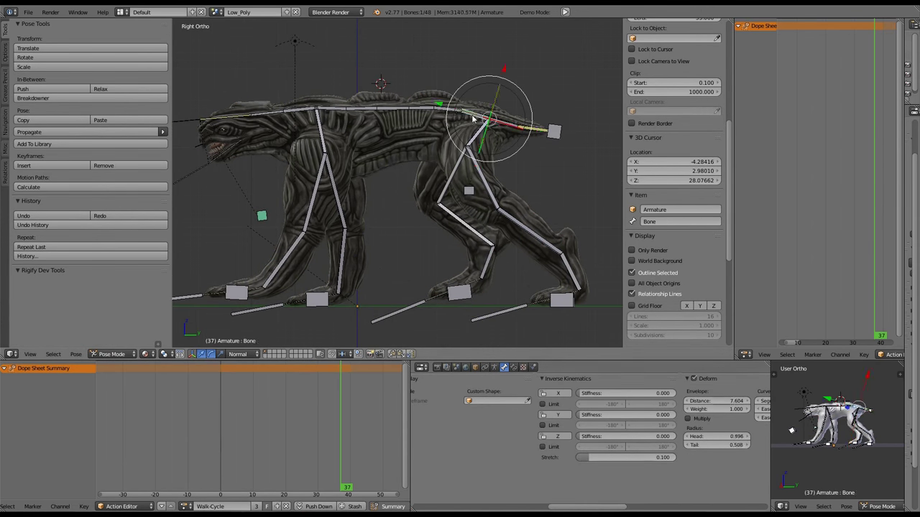
Maximize the 3D view, play the walk cycle, and finish moving the tail bone
key(ctrl+alt+space)
key(alt+a)
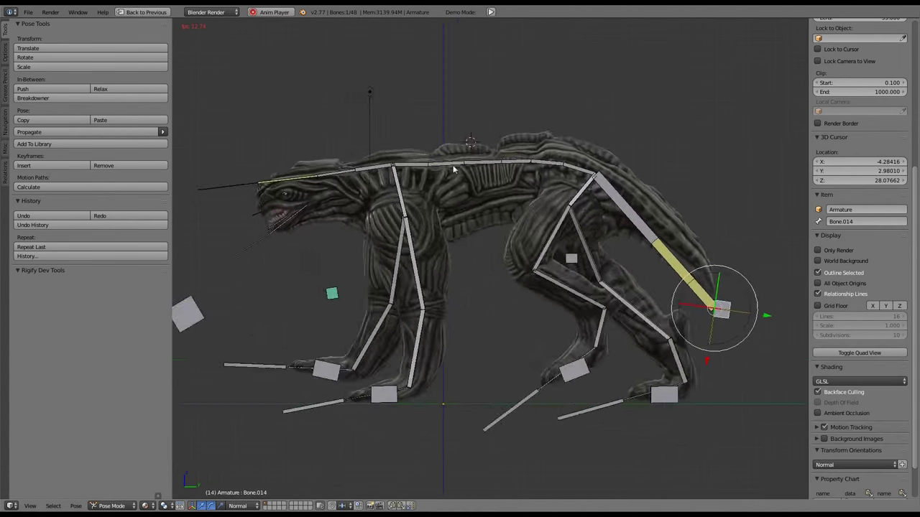
click(675, 271)
scroll(675, 271, up, 1)
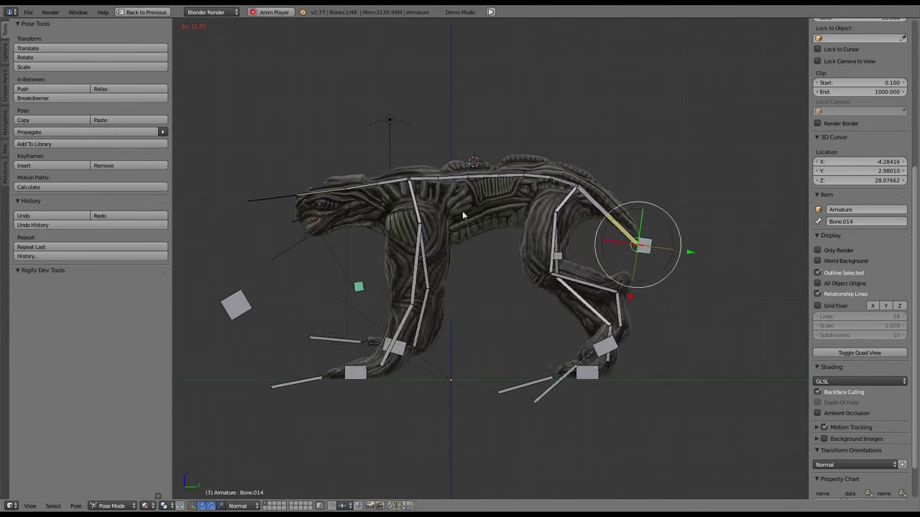
middle_drag(266, 205, 484, 141)
right_click(484, 141)
In the right side orthographic view, select the rear spine bone and start moving it
key(ctrl+alt+space)
key(ctrl+alt+space)
key(KP_3)
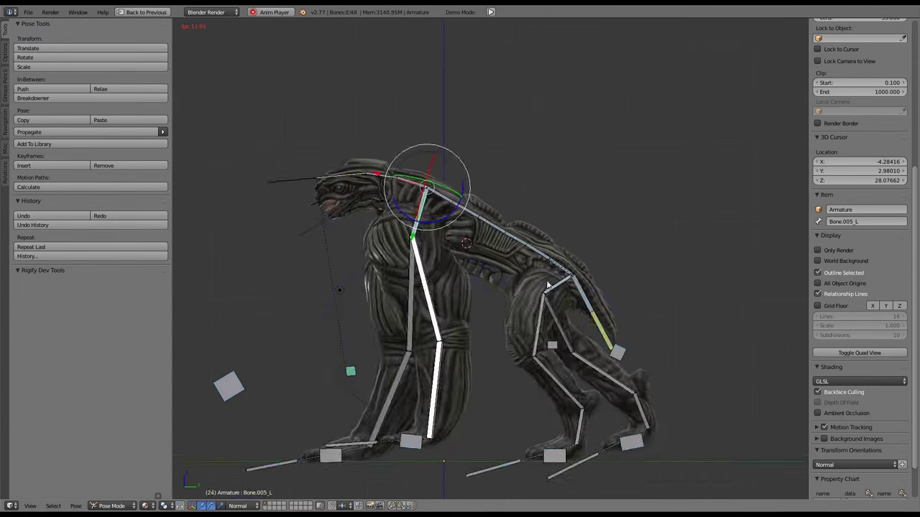
key(a)
key(a)
right_click(307, 307)
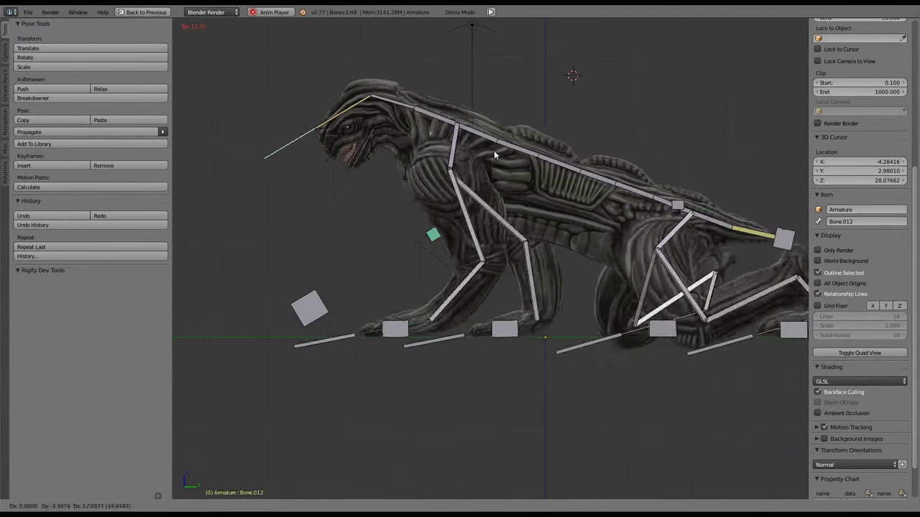
right_click(686, 208)
scroll(309, 164, down, 1)
right_click(309, 163)
key(g)
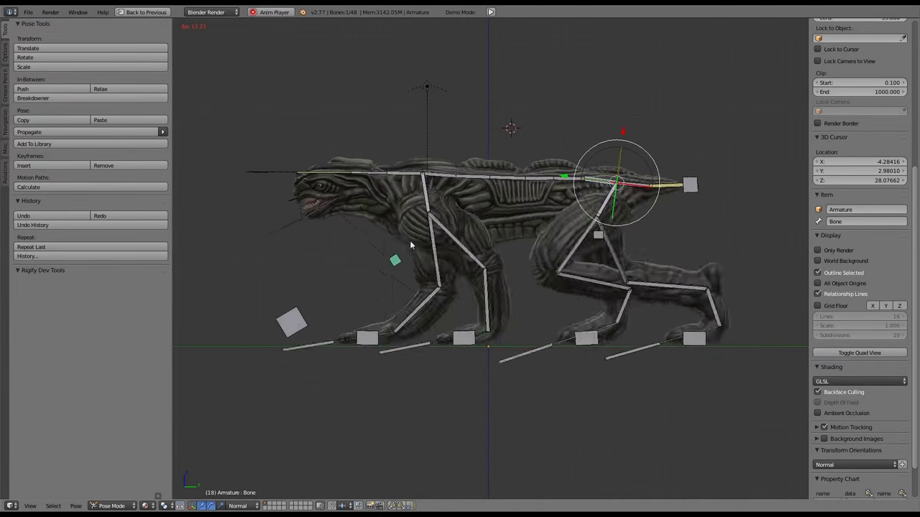
Finish the bone move, select the head bone, and replay the walk cycle
right_click(236, 262)
key(g)
middle_drag(402, 266, 431, 259)
key(KP_3)
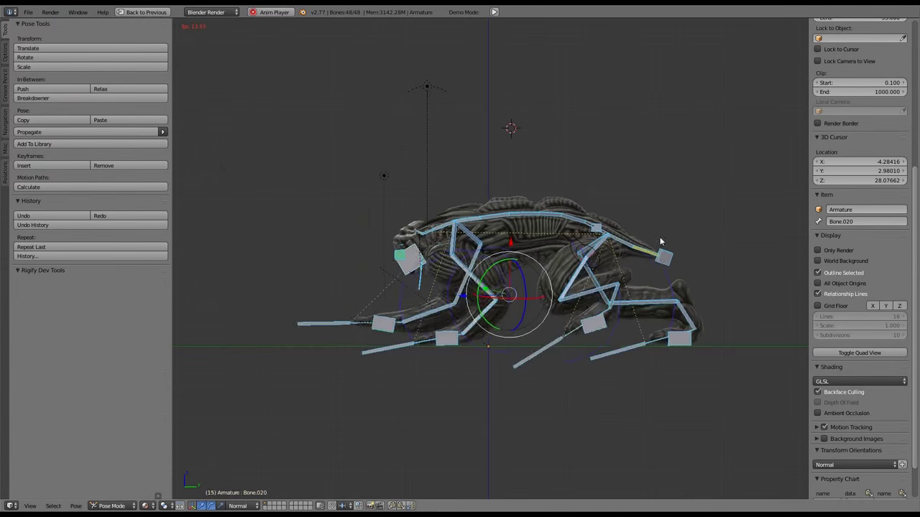
right_click(397, 254)
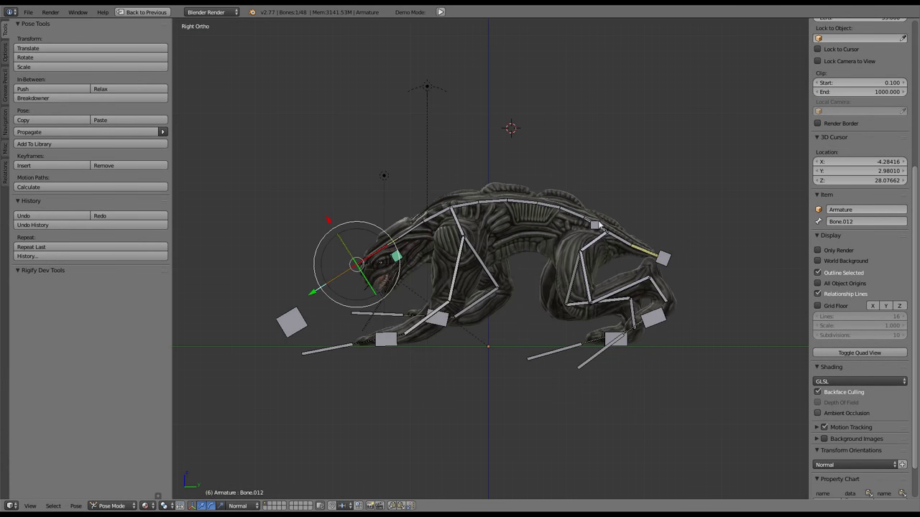
key(alt+a)
Reposition the head bone and check it from a perspective view with the floor
right_click(679, 207)
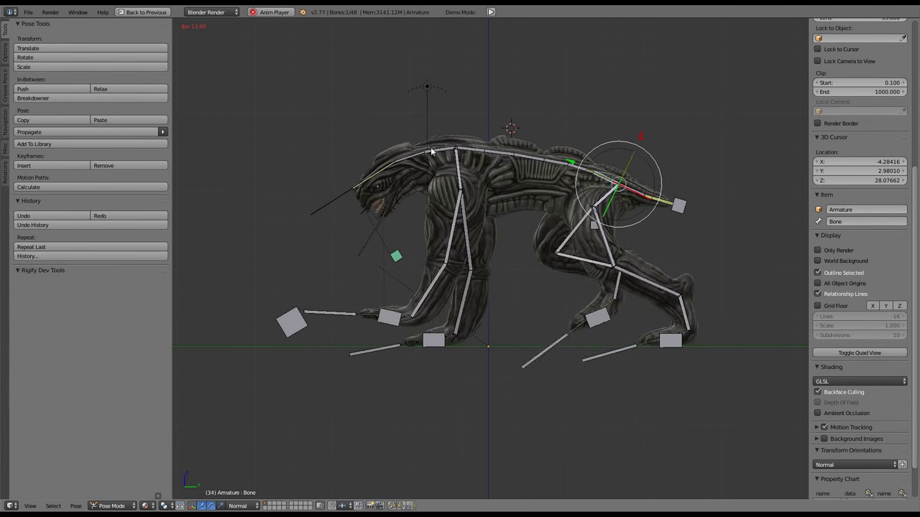
right_click(432, 151)
key(g)
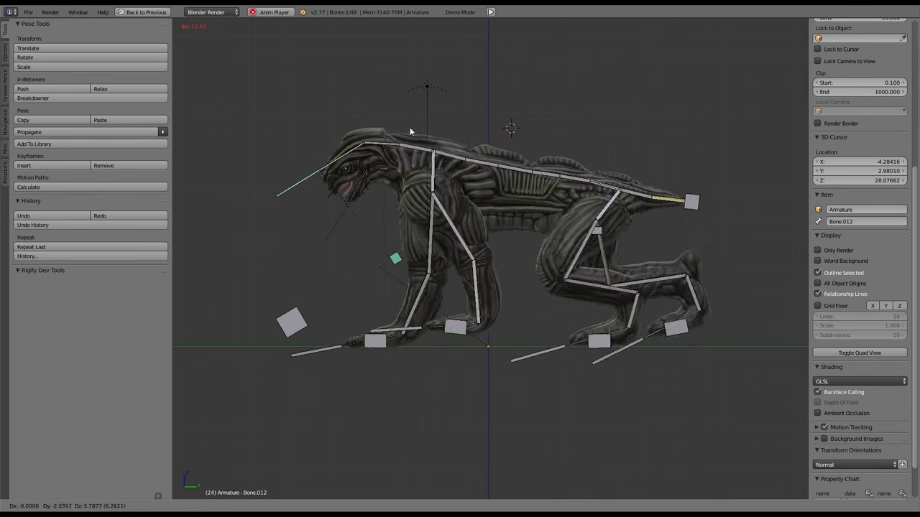
click(467, 133)
middle_drag(518, 134, 615, 145)
key(KP_3)
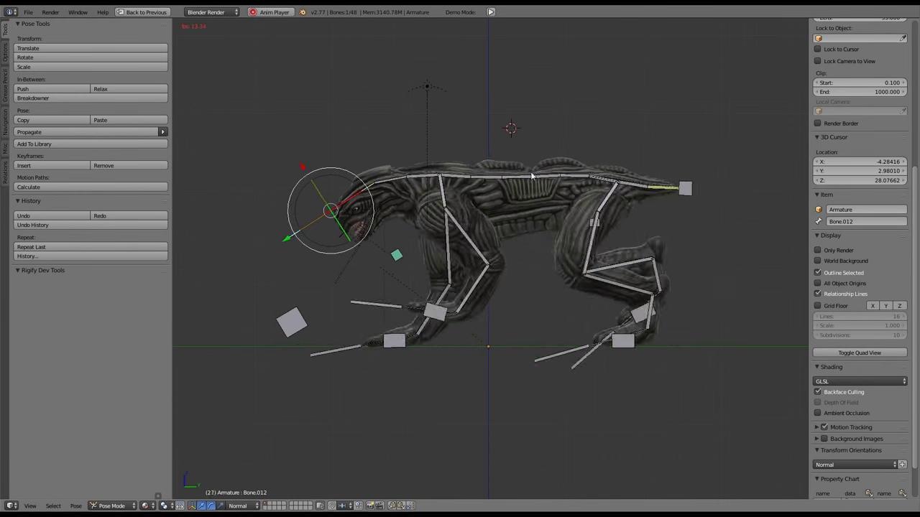
Inspect the tail base, head and tail tip bones from the side and from behind
right_click(531, 175)
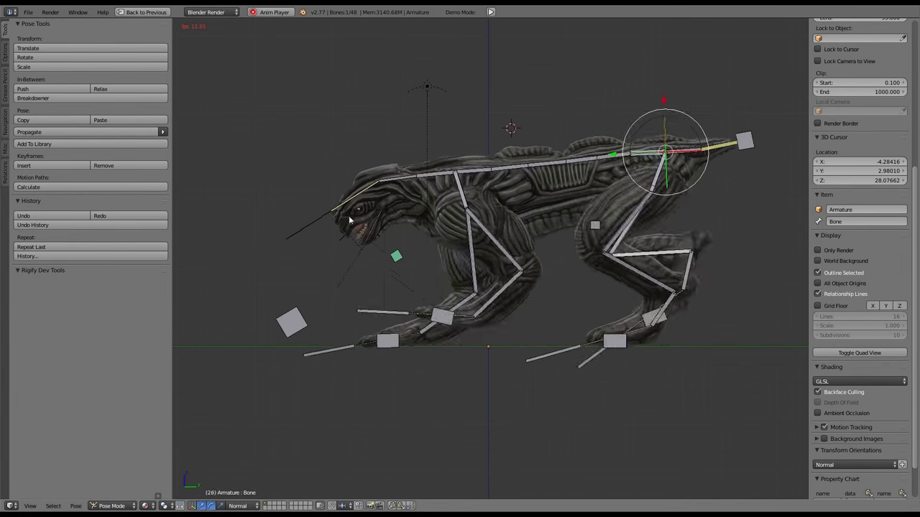
right_click(349, 219)
right_click(708, 233)
middle_drag(704, 237, 543, 208)
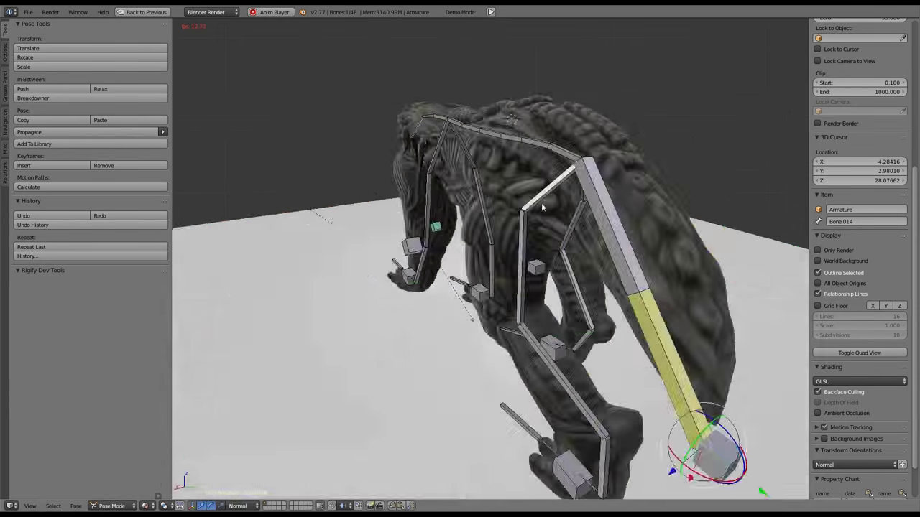
key(KP_3)
Check the head, root and target cube bones, then select all and restore the normal layout
right_click(338, 148)
right_click(497, 360)
right_click(317, 172)
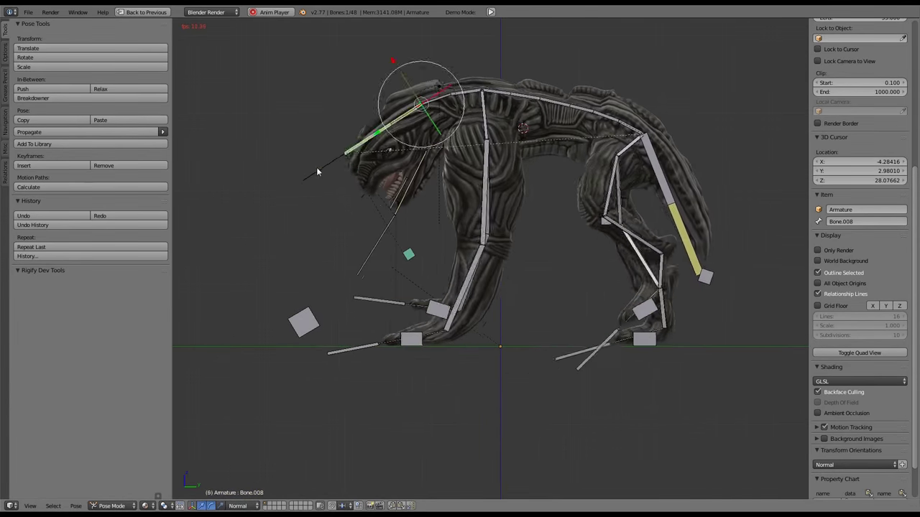
right_click(305, 322)
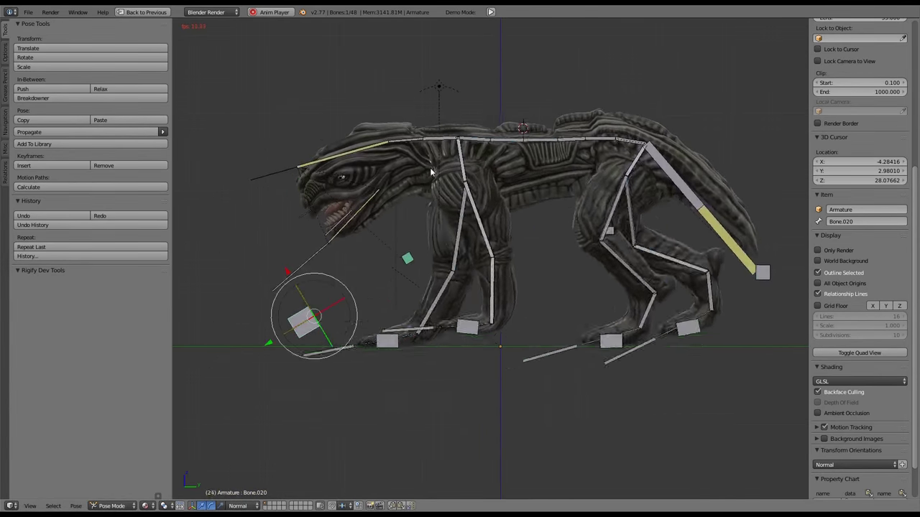
key(a)
scroll(386, 219, up, 4)
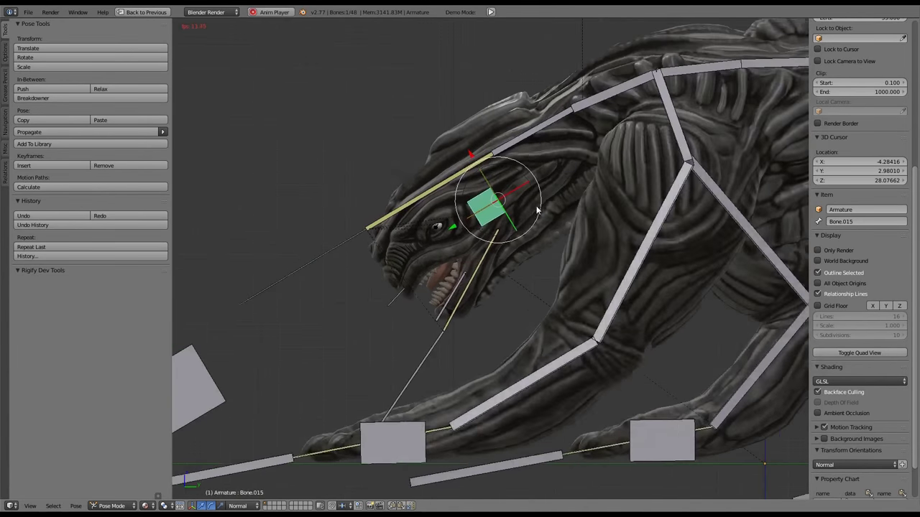
key(ctrl+Up)
In Edit Mode, select the bone inside the head and start moving it
key(Tab)
scroll(555, 100, up, 4)
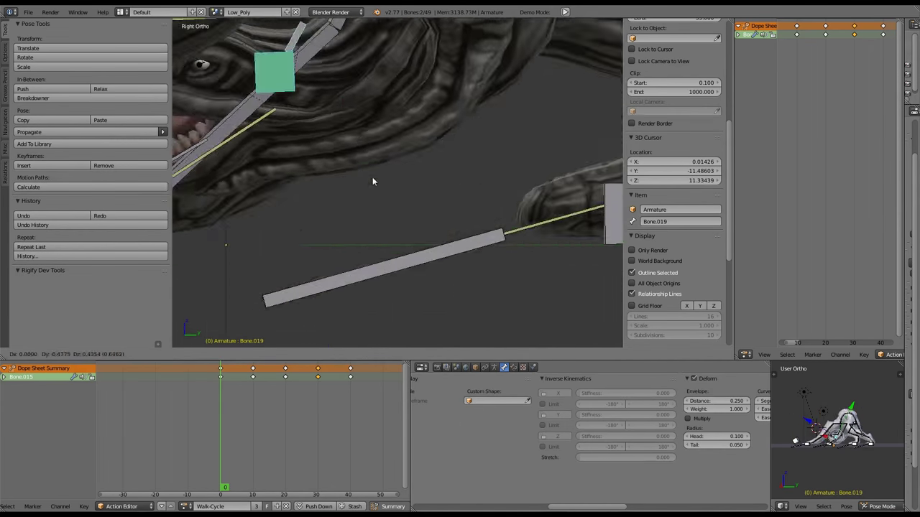
key(a)
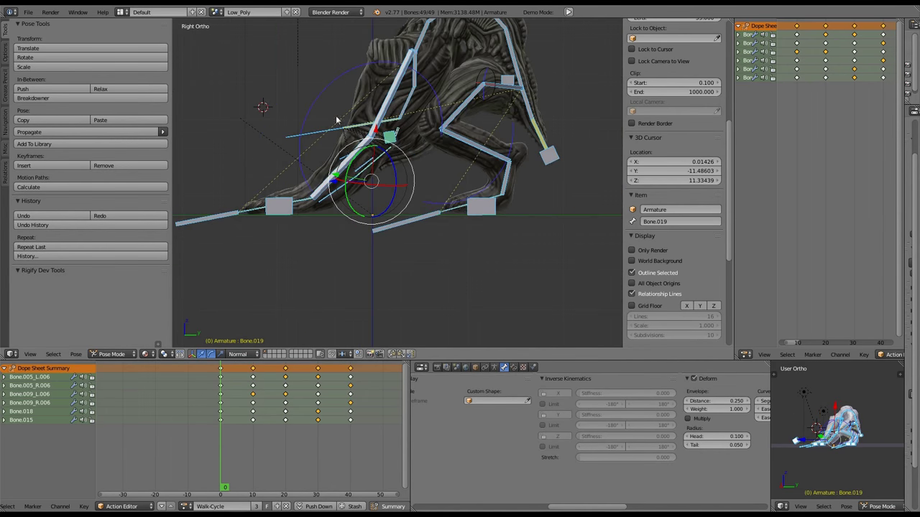
scroll(440, 202, up, 5)
key(Tab)
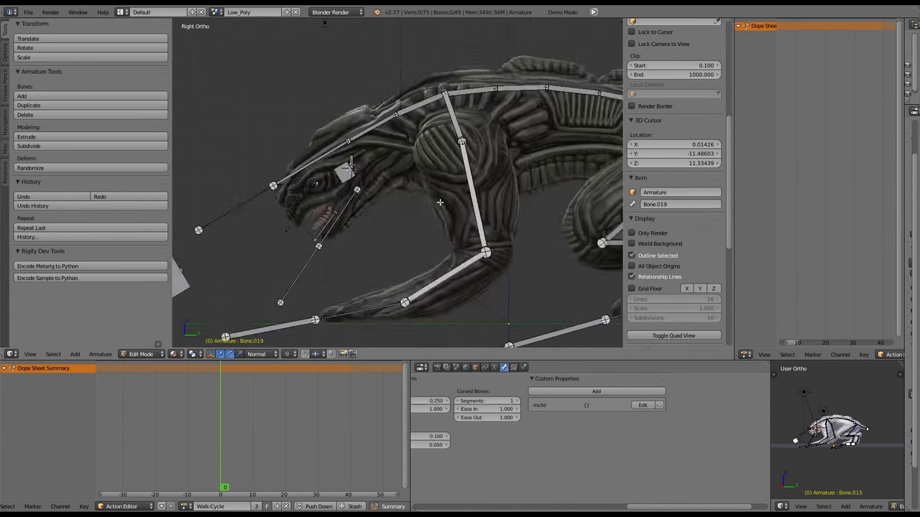
scroll(440, 202, up, 3)
right_click(351, 164)
key(g)
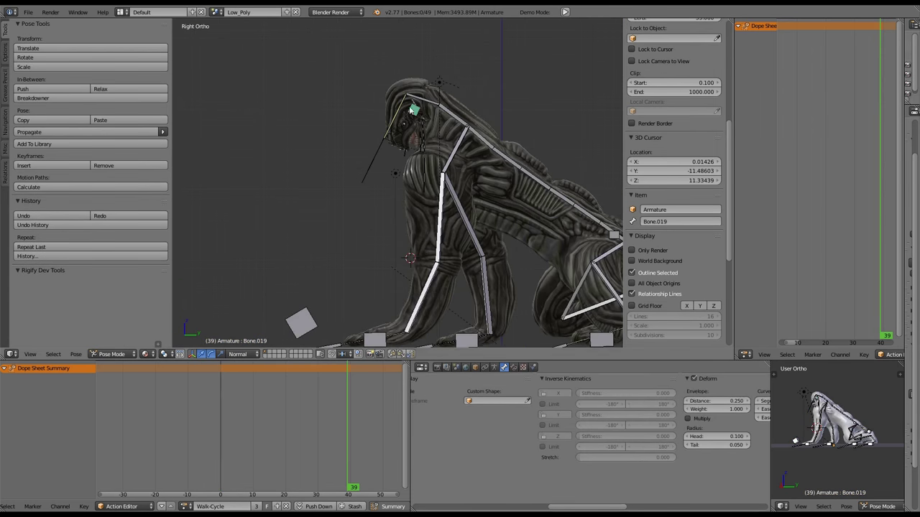
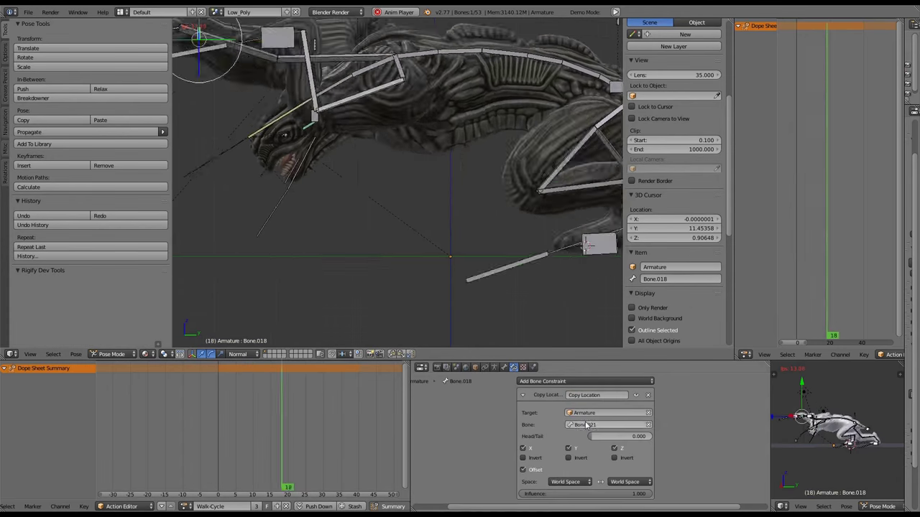
Test the rig by moving controller Bone.021 while starting and stopping the walk cycle
right_click(349, 92)
key(g)
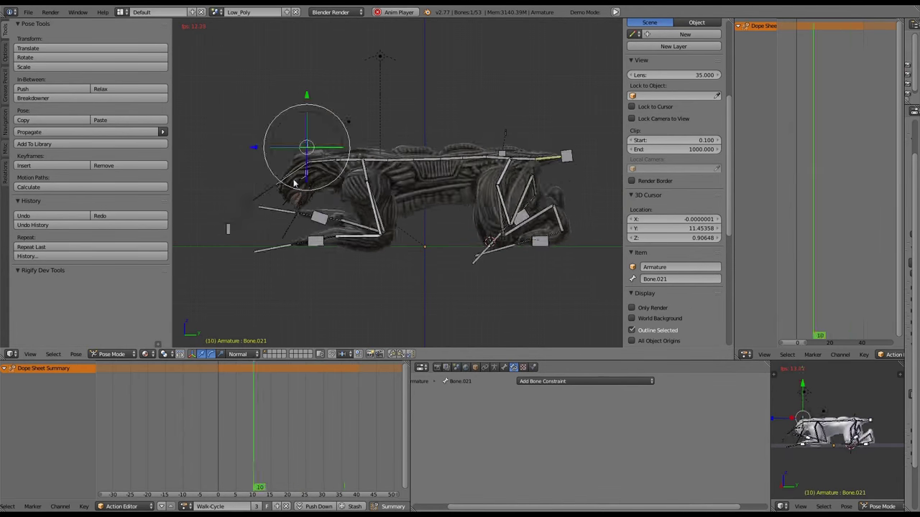
shift+right_click(320, 217)
key(ctrl+shift+c)
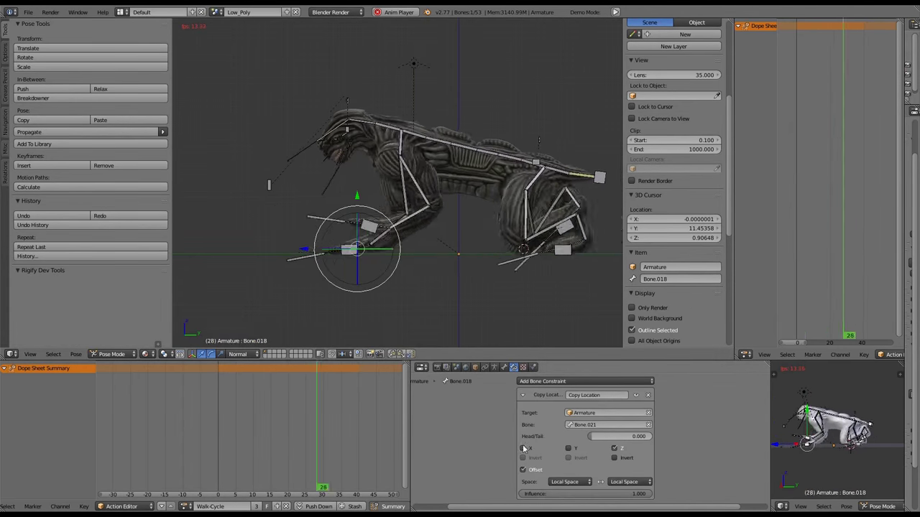
right_click(348, 99)
key(g)
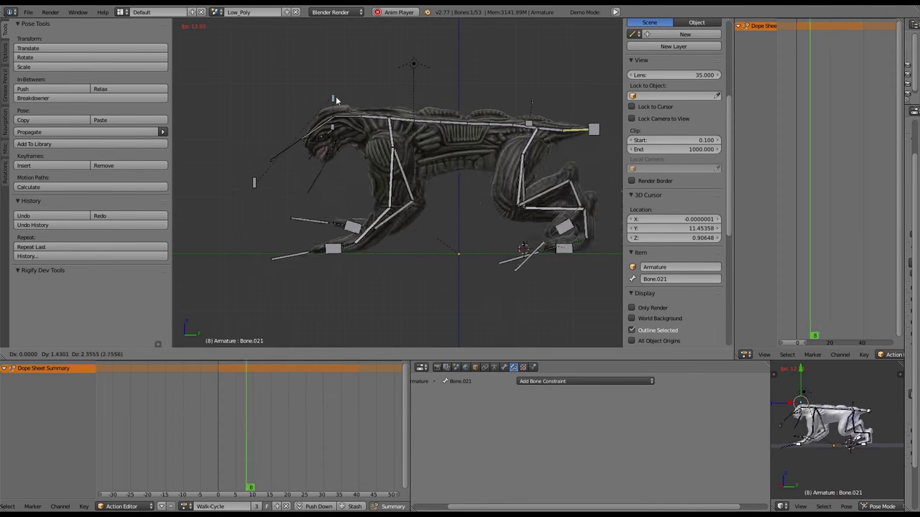
middle_drag(341, 191, 306, 248)
key(alt+a)
right_click(306, 249)
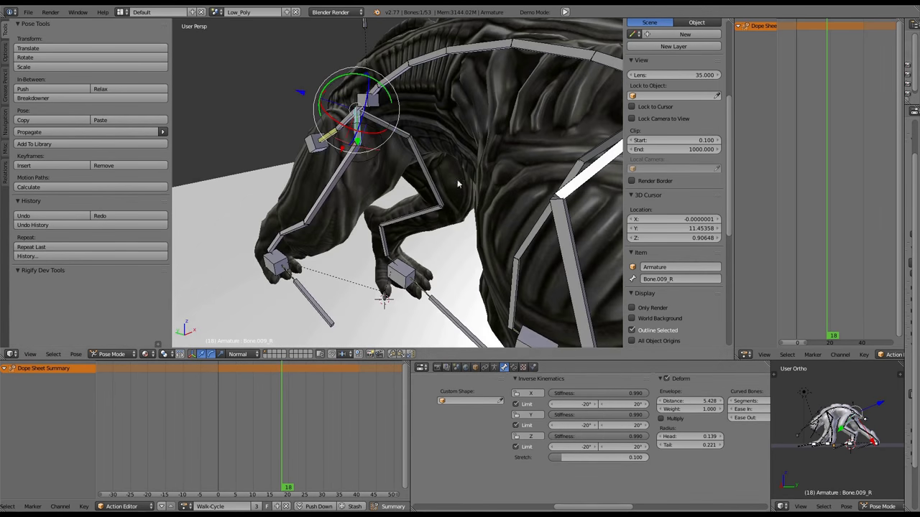
key(alt+a)
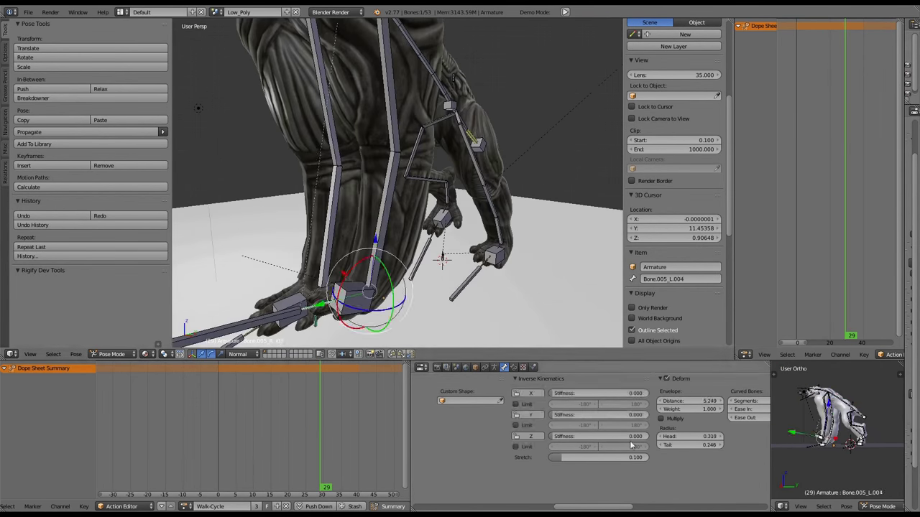
key(alt+a)
key(alt+a)
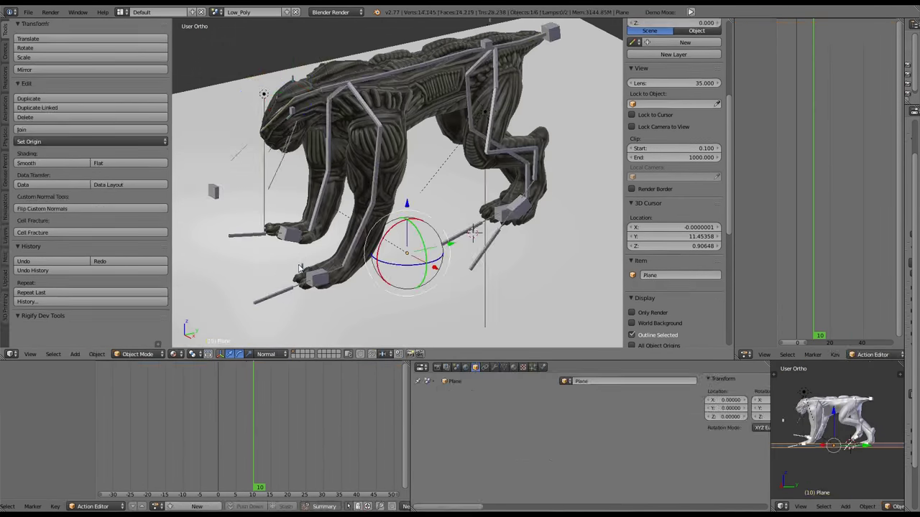
key(alt+a)
Run Copy Constraints and review the selected bones' constraints, confirming test moves
click(453, 186)
key(alt+a)
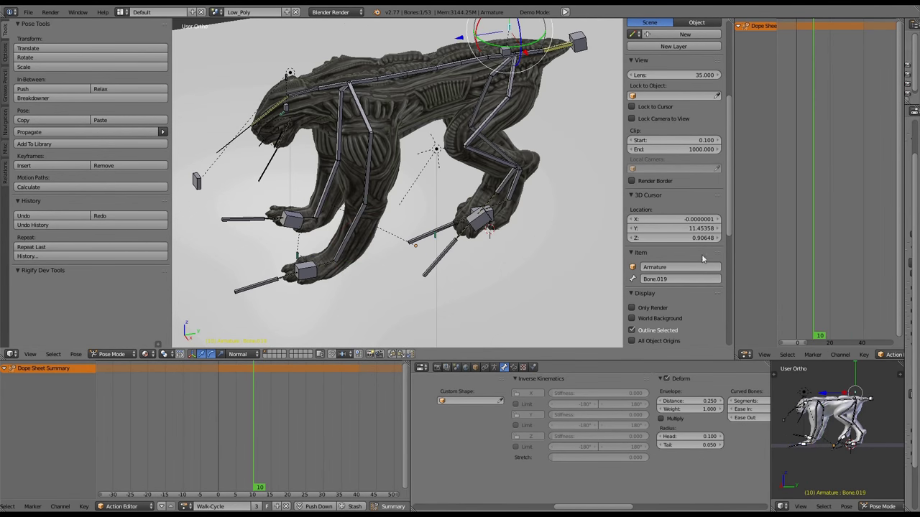
click(513, 367)
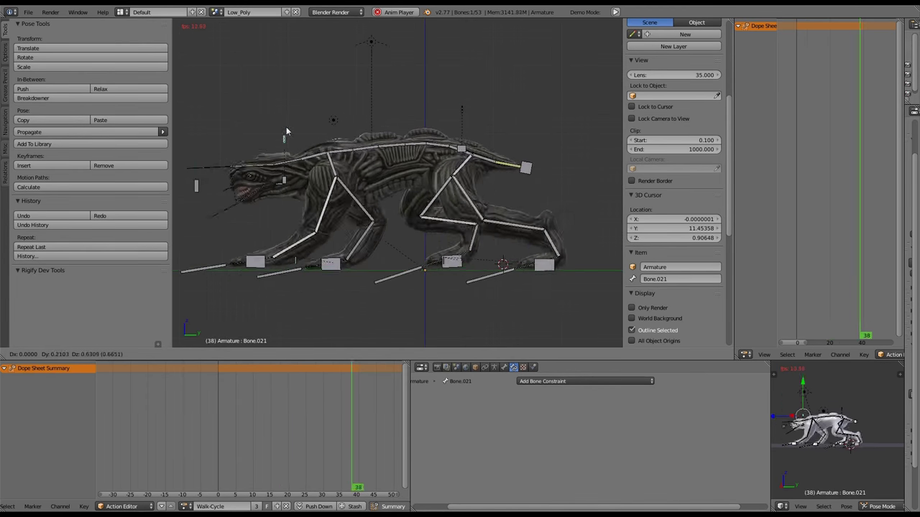
click(267, 104)
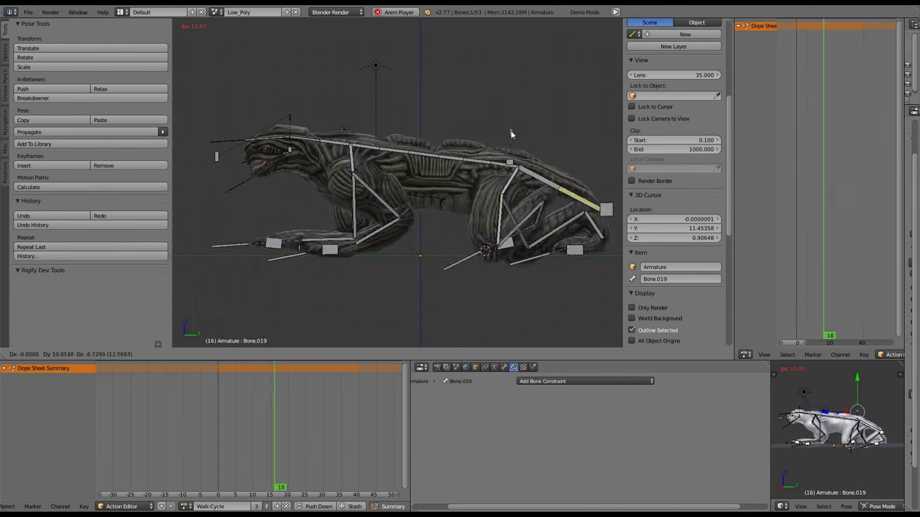
right_click(463, 108)
click(504, 367)
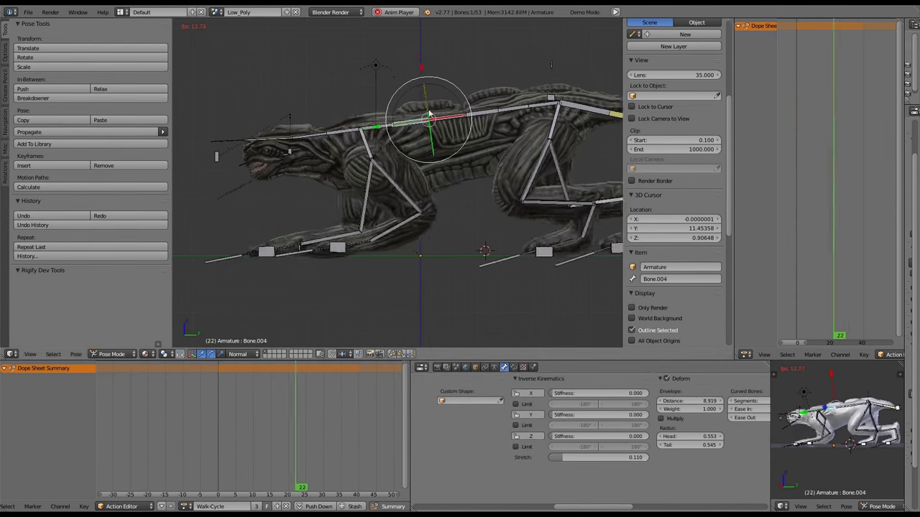
click(379, 200)
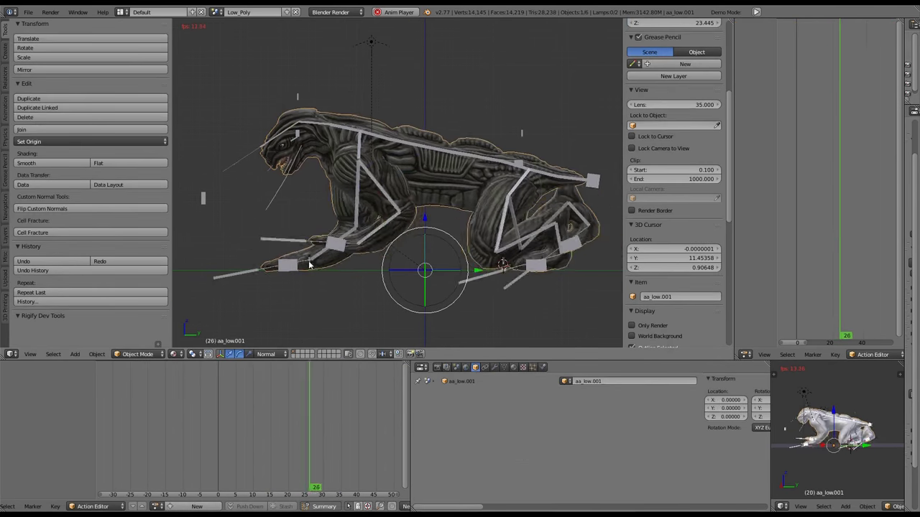
Add a Transformation constraint to front foot Bone.018 below its Copy Location
right_click(314, 263)
click(513, 367)
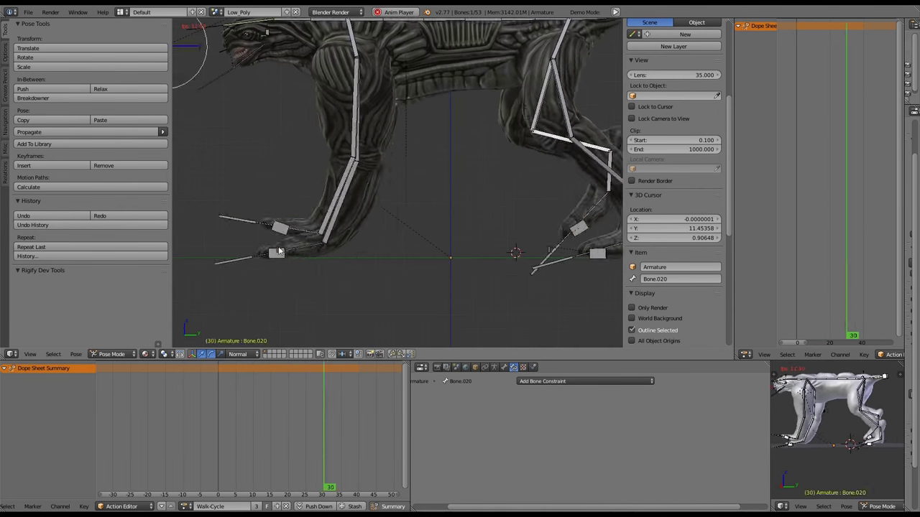
click(586, 381)
click(582, 480)
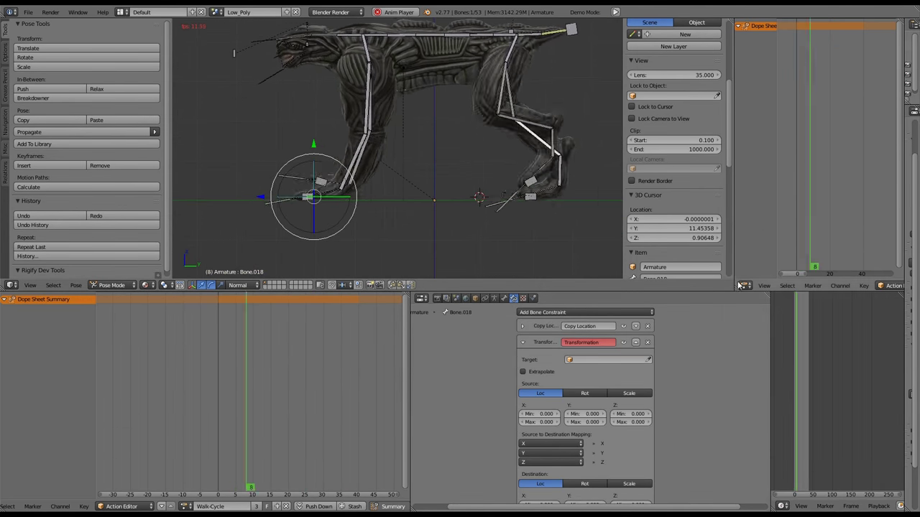
Make Bone.018's Transformation drive Scale, with destination scale ranging from 1 to 2
key(s)
key(y)
right_click(289, 216)
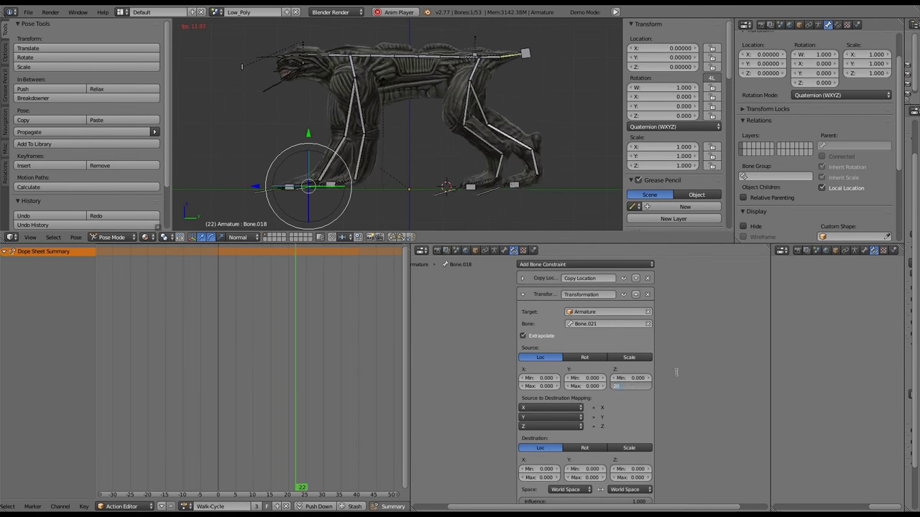
click(633, 420)
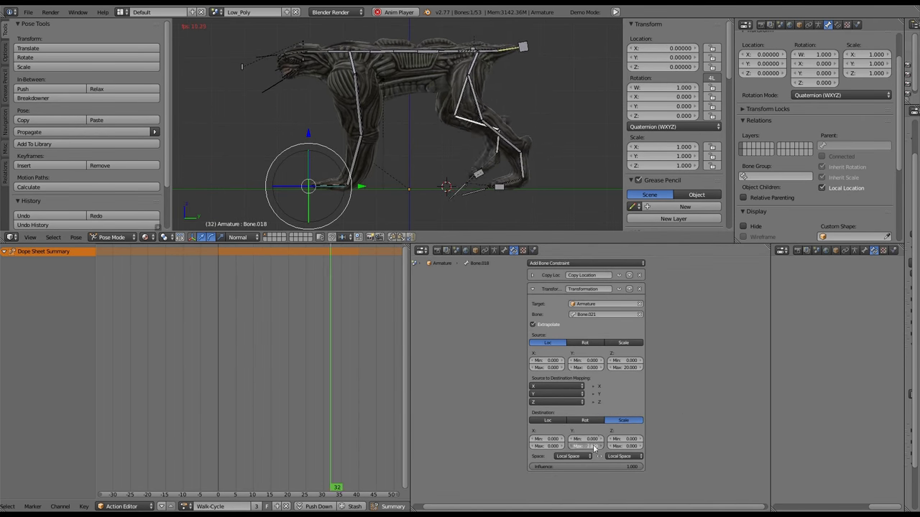
drag(547, 447, 575, 446)
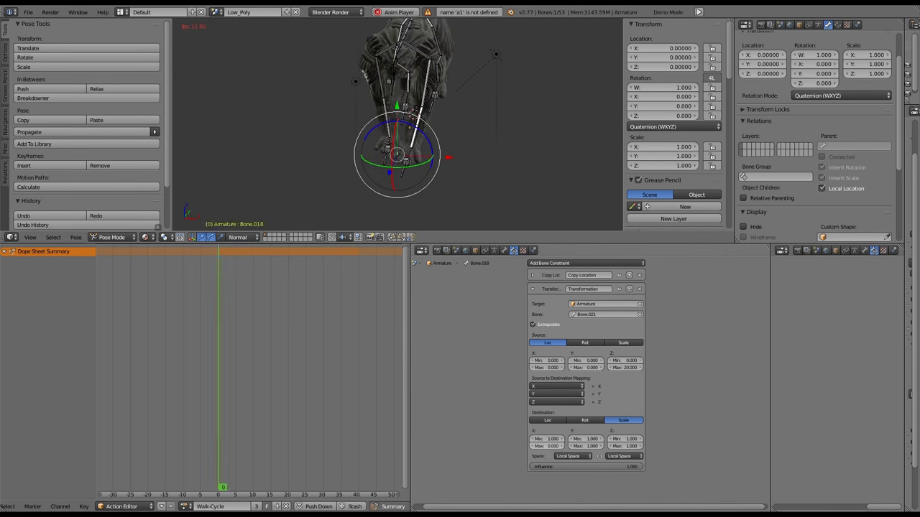
Move Bone.021 in side and front views to check that the front foot scales
key(KP_3)
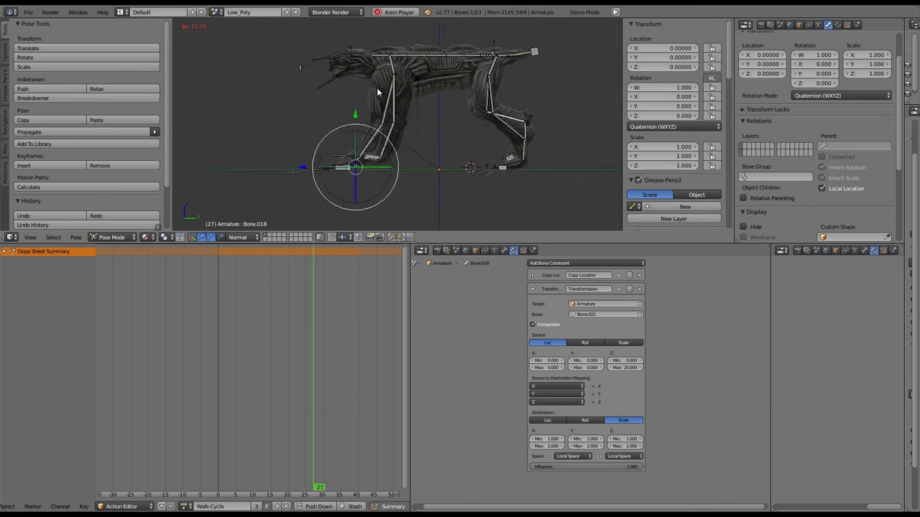
right_click(431, 115)
key(g)
right_click(402, 81)
right_click(313, 154)
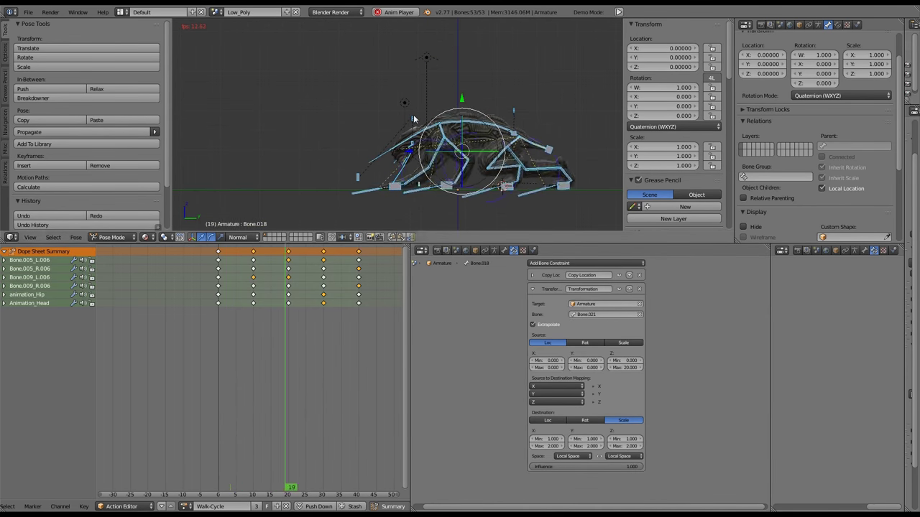
right_drag(414, 119, 472, 81)
middle_drag(506, 183, 452, 137)
right_click(424, 165)
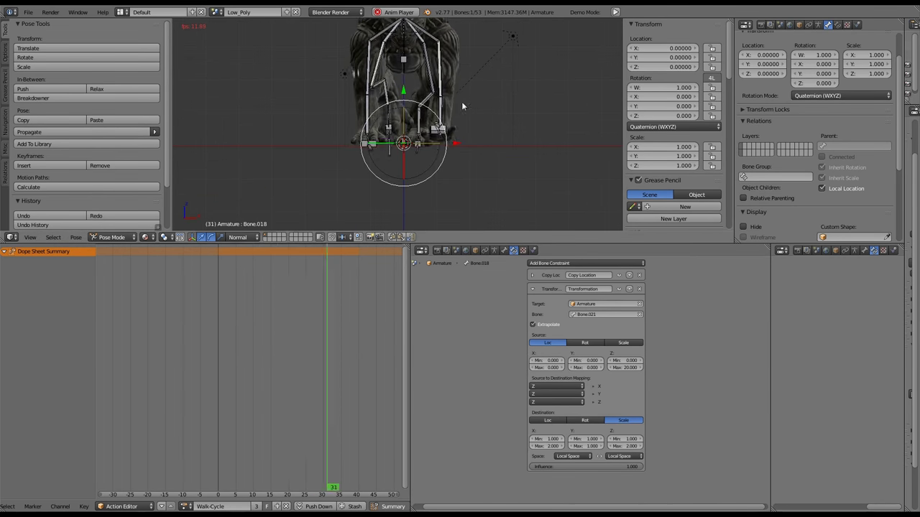
middle_drag(461, 102, 472, 140)
right_click(476, 69)
middle_drag(477, 68, 507, 63)
scroll(394, 192, up, 3)
alt+right_click(437, 165)
Select rear foot Bone.022 and collapse its Copy Location constraint to reach the Transformation settings
click(437, 165)
key(alt+a)
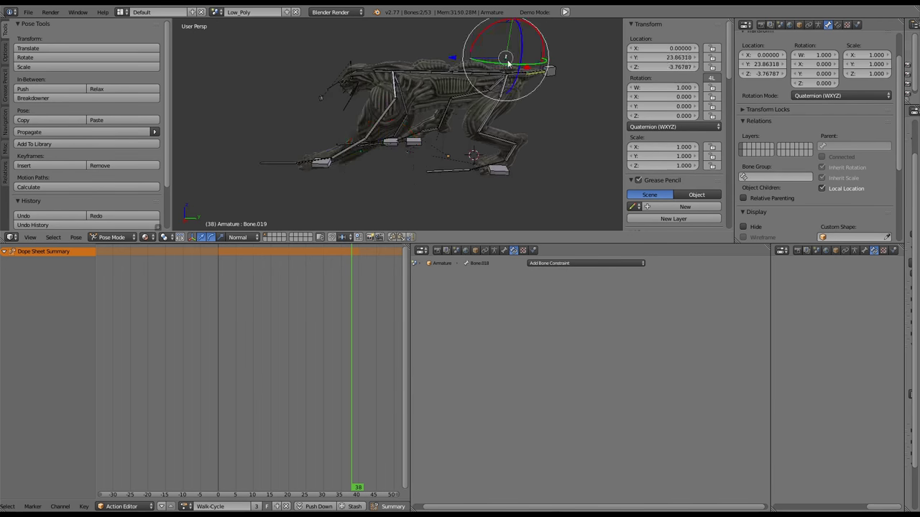
scroll(507, 63, up, 5)
right_click(417, 179)
scroll(509, 172, down, 3)
scroll(539, 153, up, 3)
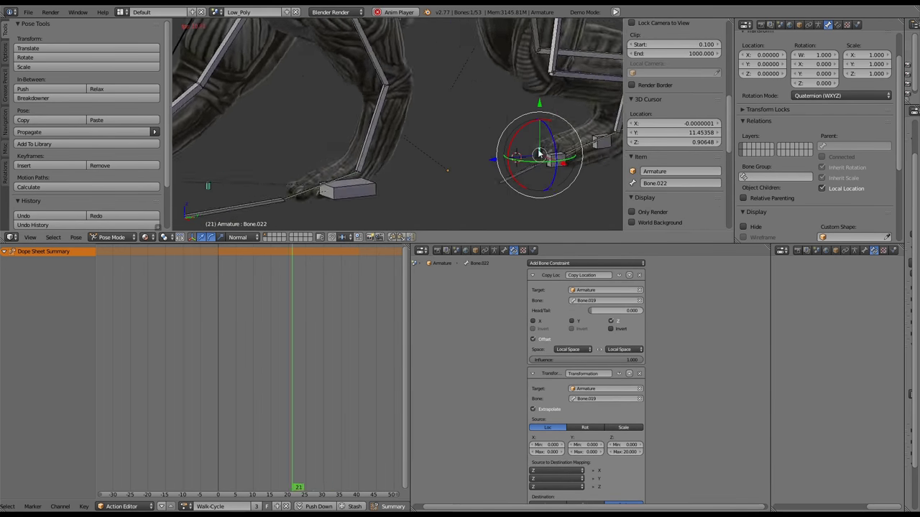
middle_drag(539, 153, 503, 172)
click(532, 276)
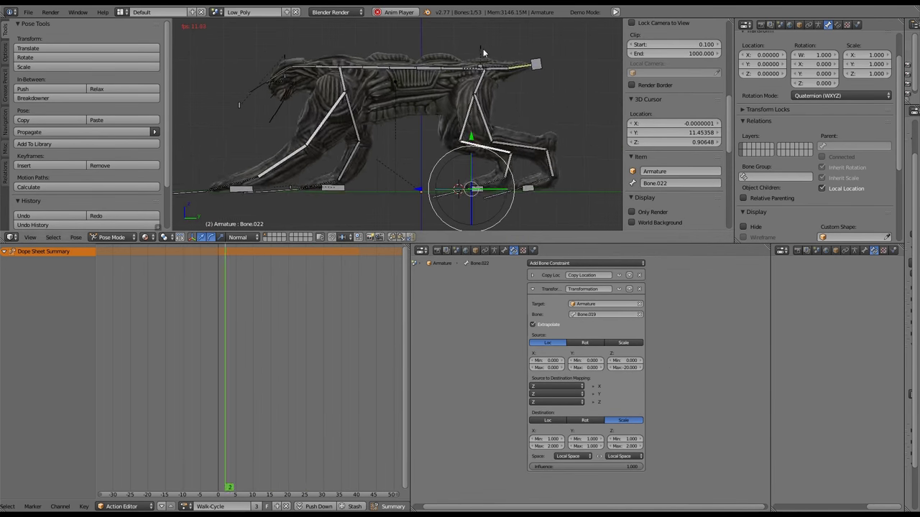
middle_drag(483, 48, 539, 46)
key(KP_3)
key(alt+a)
key(KP_1)
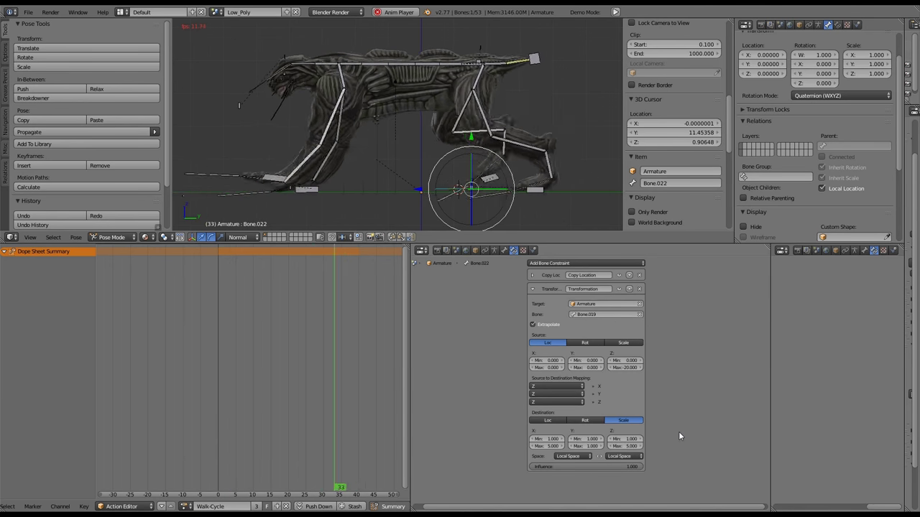
Move Bone.021 in front view to test the rear foot scaling on Bone.022
right_click(268, 57)
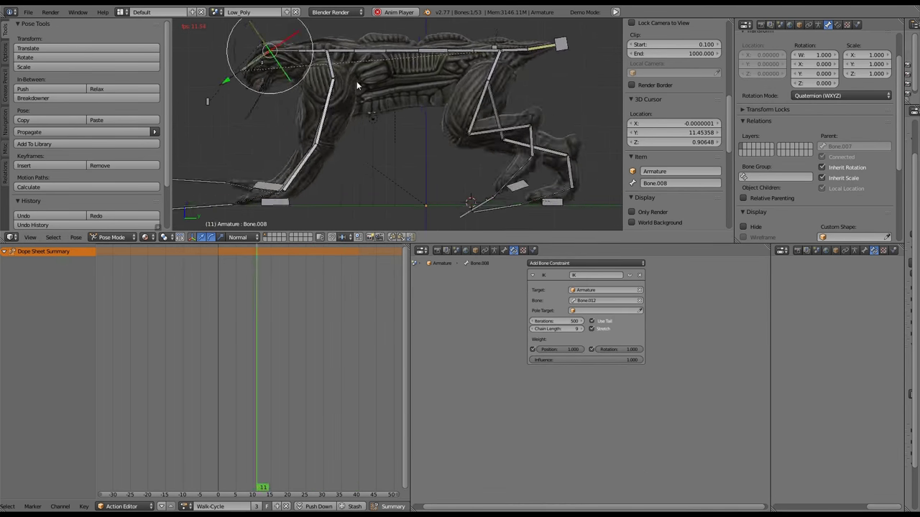
right_click(431, 115)
key(g)
right_click(399, 96)
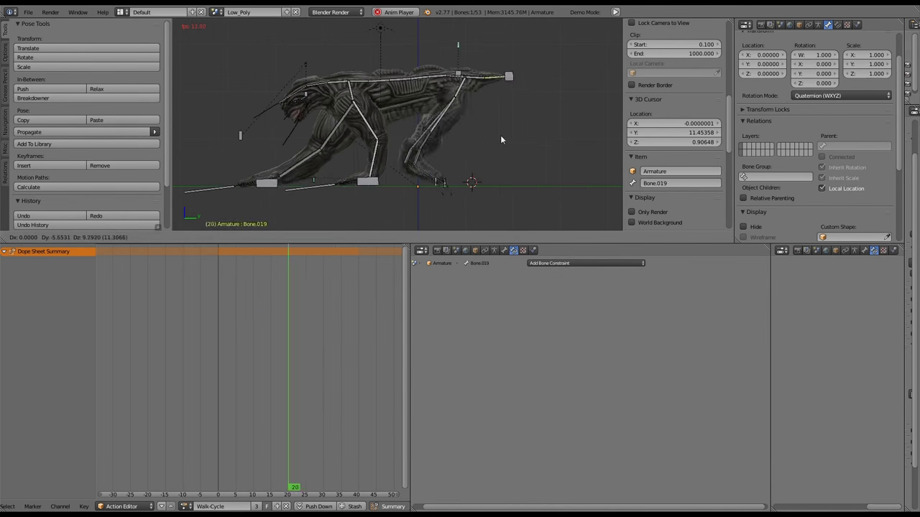
right_click(431, 183)
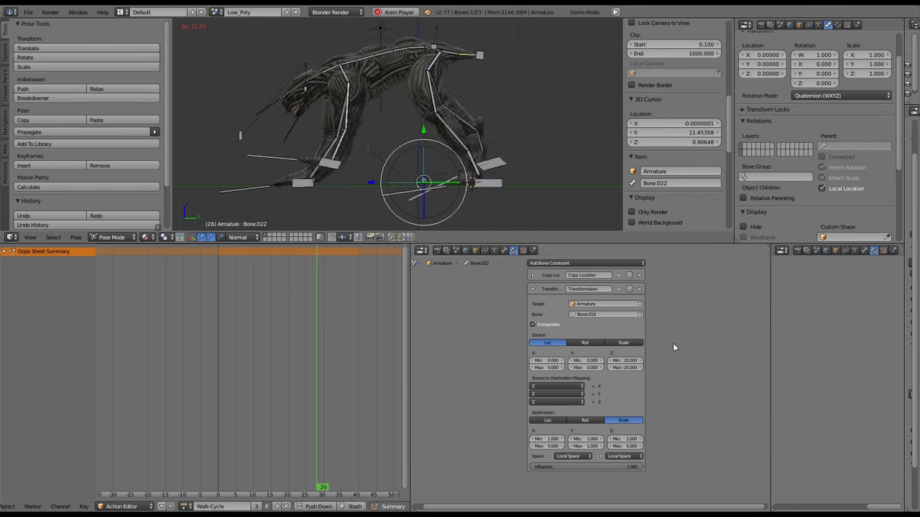
right_click(446, 42)
key(Escape)
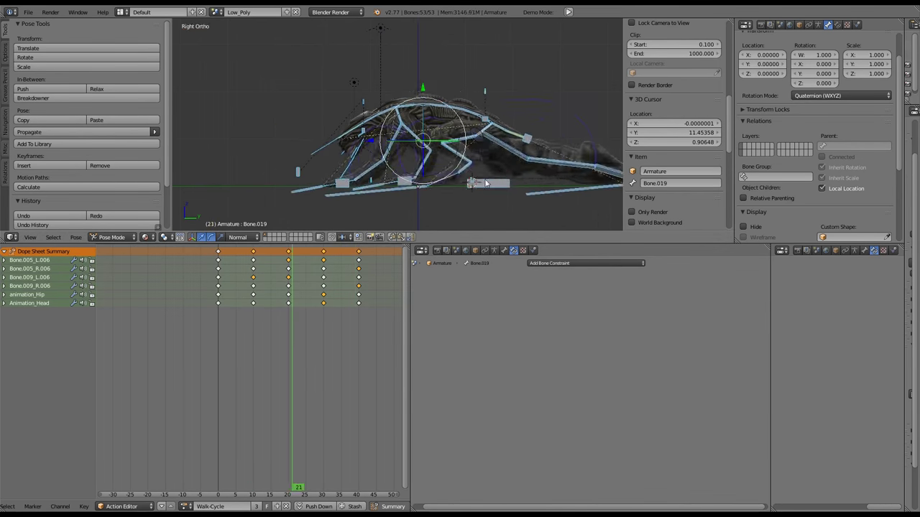
right_click(503, 182)
right_click(483, 94)
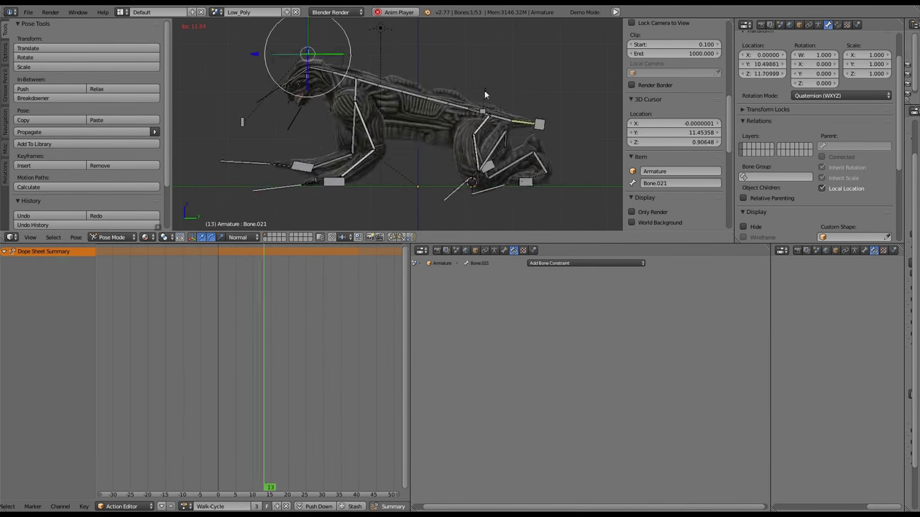
right_click(332, 181)
Toggle the maximized 3D view and compare front and side views of the legs
key(ctrl+Up)
key(KP_3)
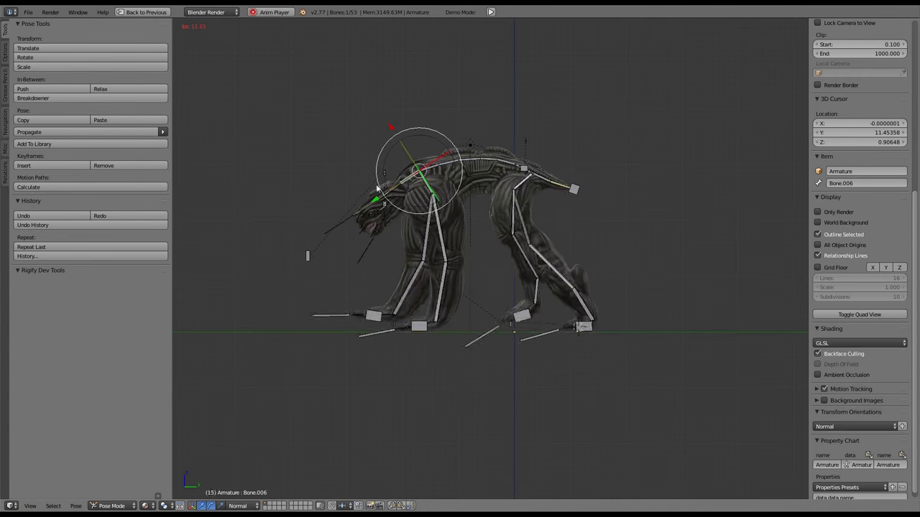
key(KP_1)
key(KP_3)
key(KP_1)
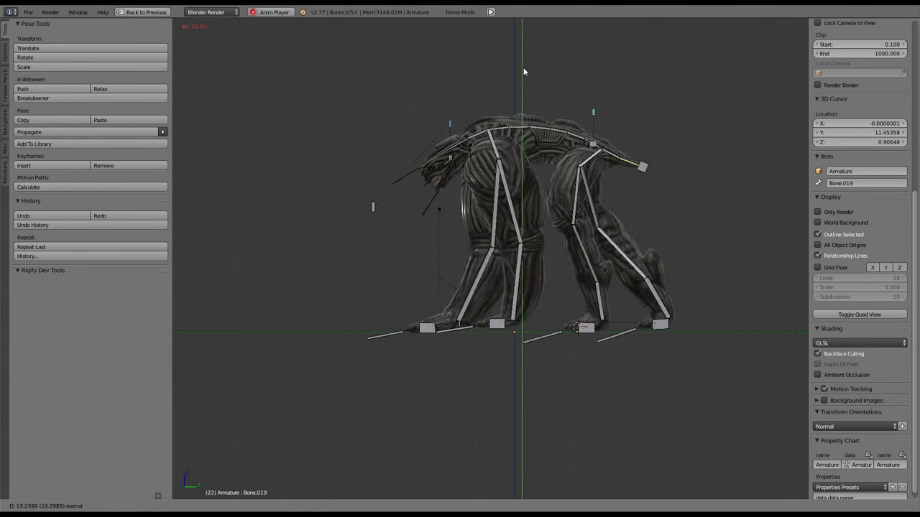
key(ctrl+Up)
middle_drag(393, 134, 561, 249)
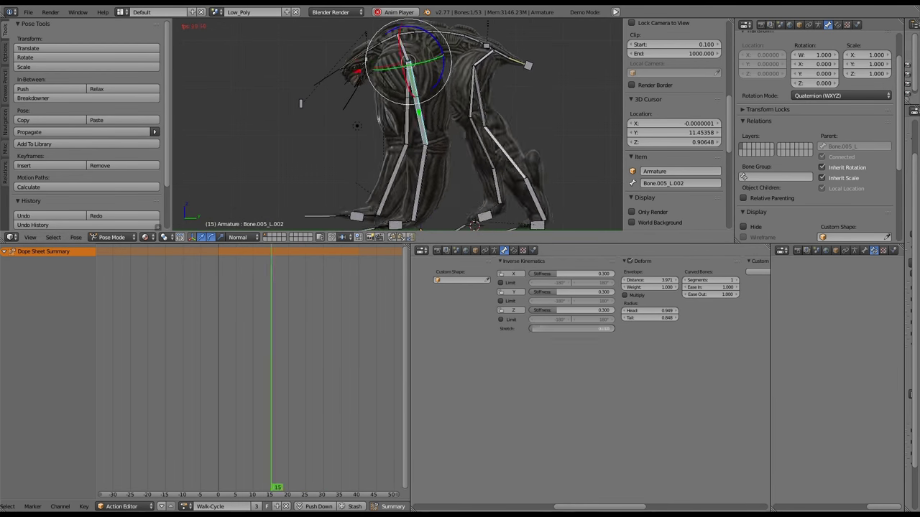
key(KP_3)
Inspect IK on Bone.021, Bone.006 and spine bones, switching between mesh and armature pose
right_click(462, 54)
right_click(462, 56)
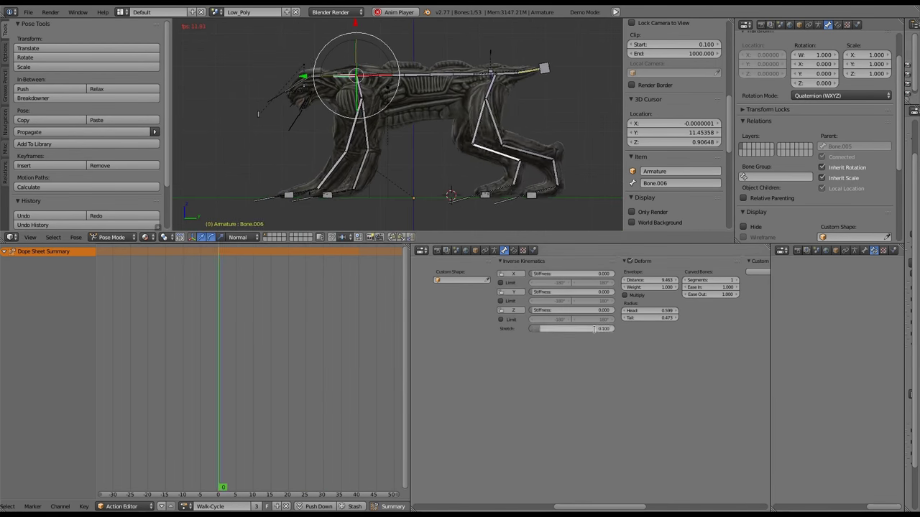
scroll(402, 129, up, 3)
right_click(467, 100)
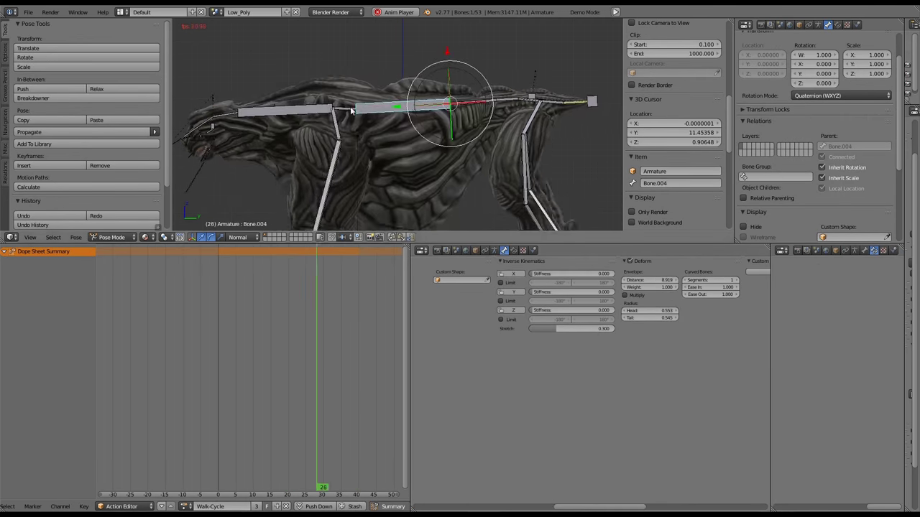
scroll(402, 144, up, 3)
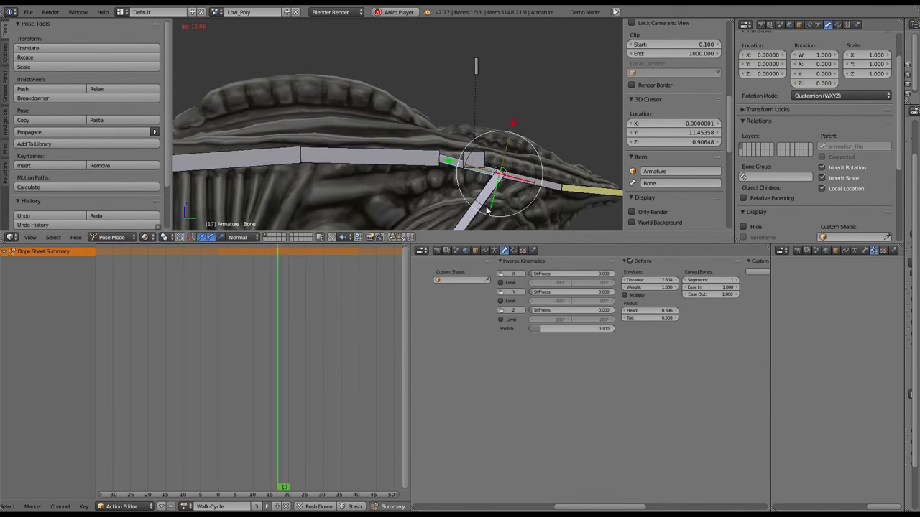
key(ctrl+Tab)
right_click(515, 168)
right_click(515, 163)
key(ctrl+Tab)
scroll(431, 129, down, 3)
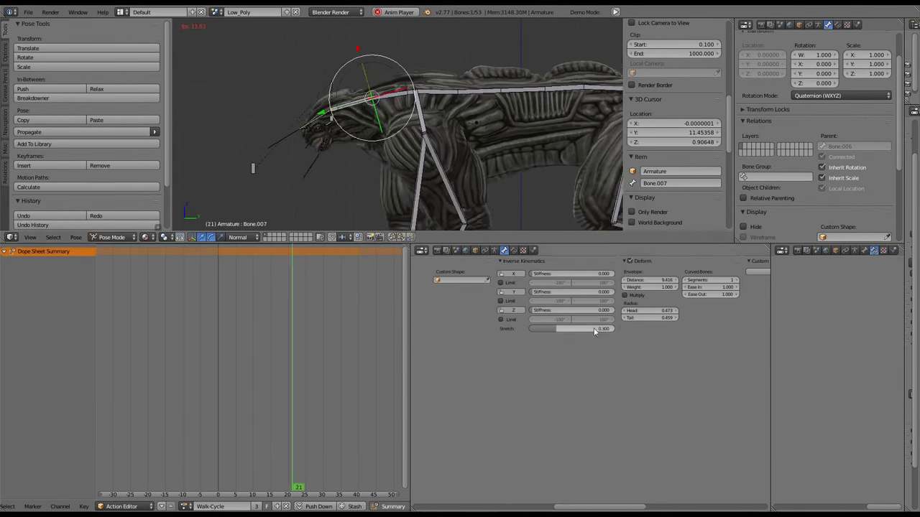
key(ctrl+Up)
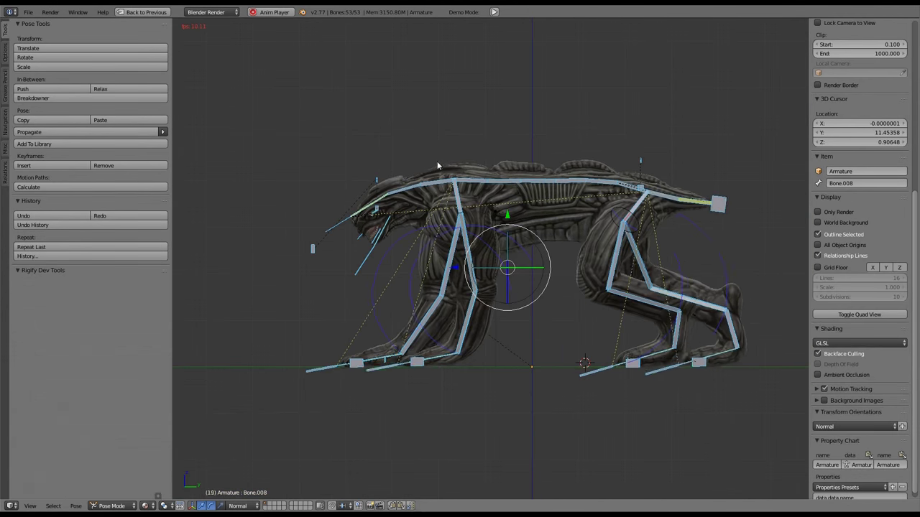
Test-move Bone.021 and check Bone.019, Animation_Head and Bone.004
right_click(611, 192)
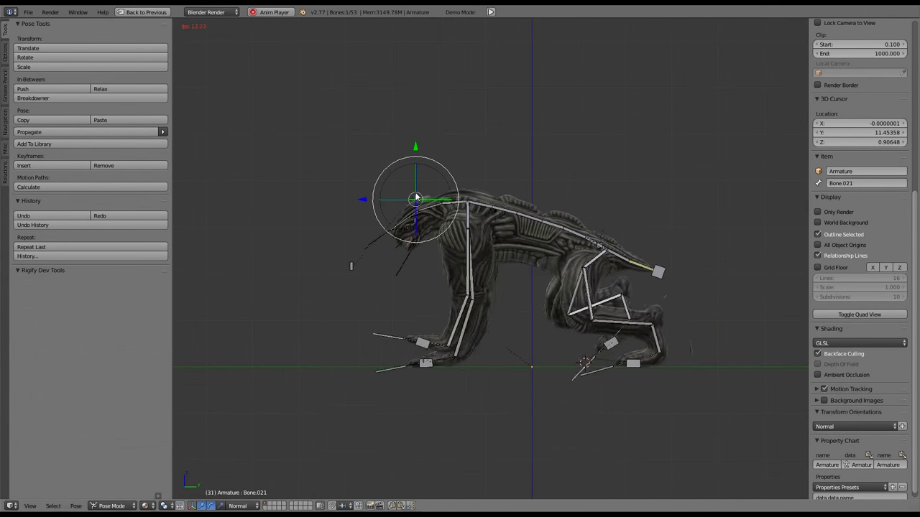
right_click(601, 150)
key(g)
key(Escape)
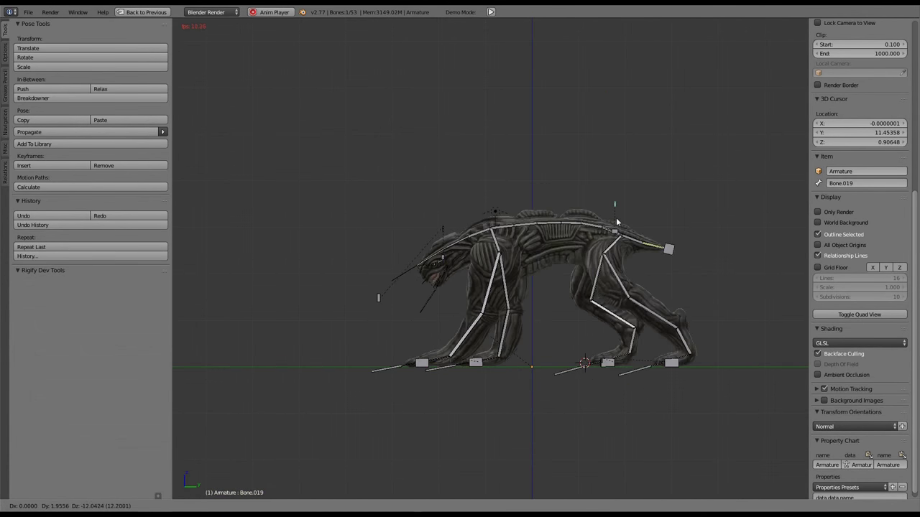
right_click(431, 260)
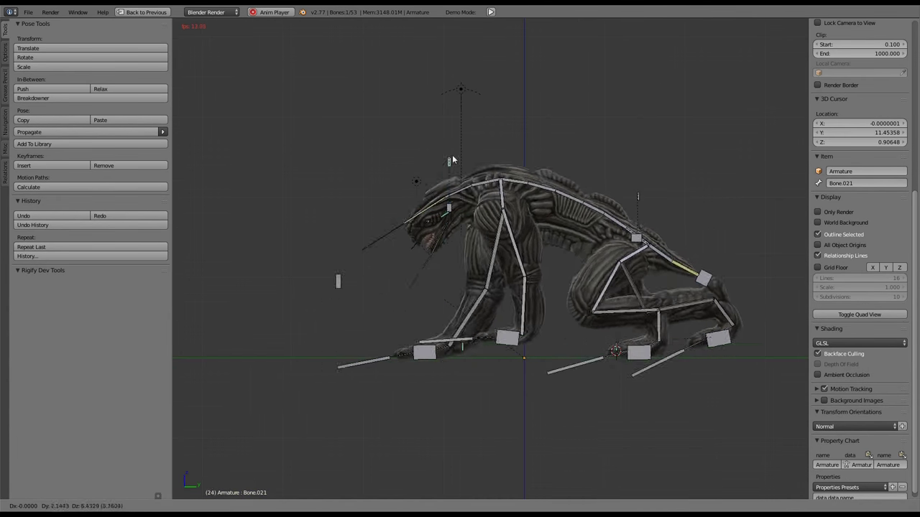
right_click(501, 220)
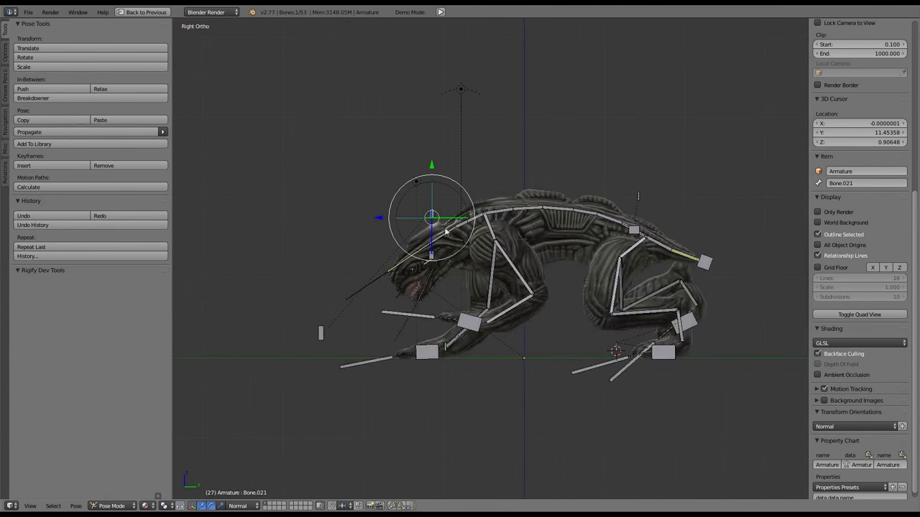
scroll(501, 220, up, 3)
key(alt+a)
right_click(557, 214)
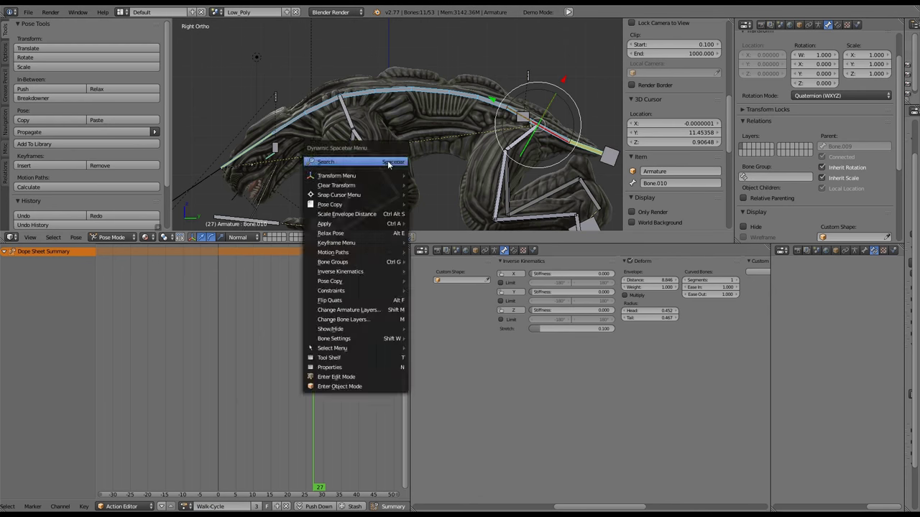
Load ArmatureAction with a Timeline in the right area, preview full-window, then revert to Walk-Cycle
click(403, 173)
click(415, 177)
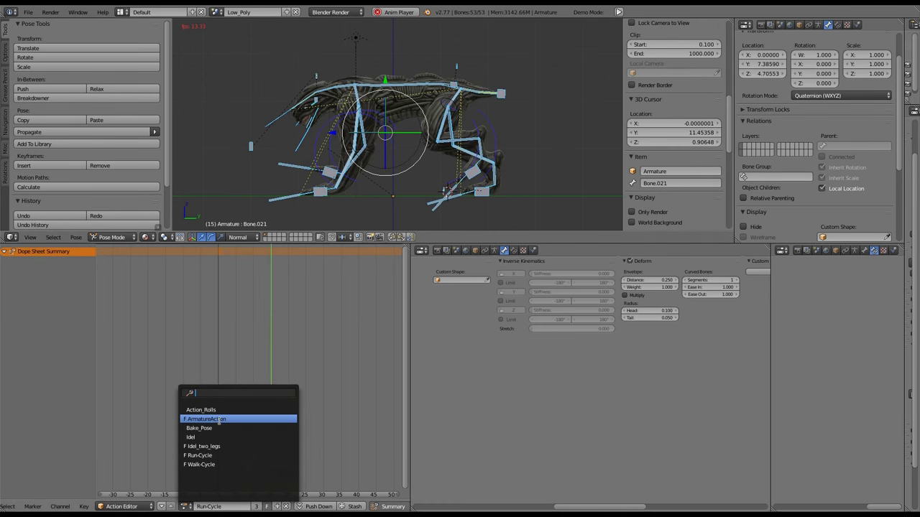
click(218, 419)
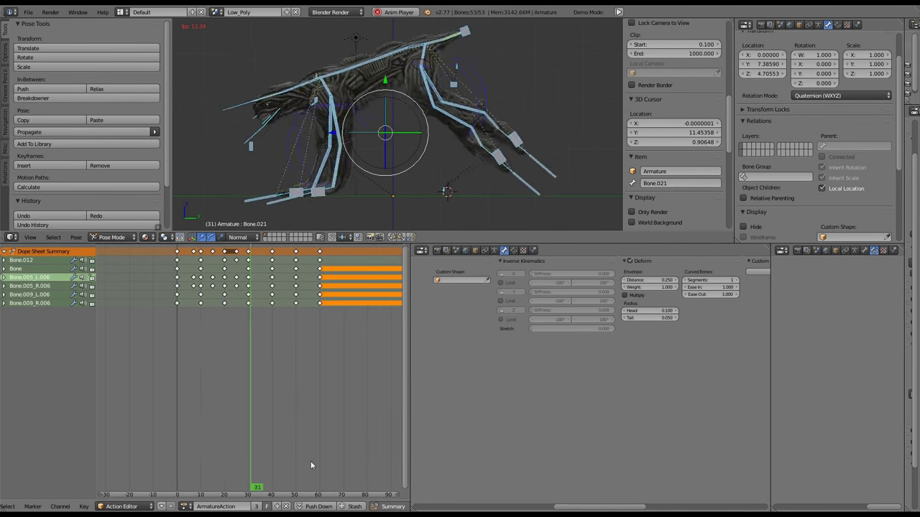
click(781, 250)
click(805, 230)
key(shift+space)
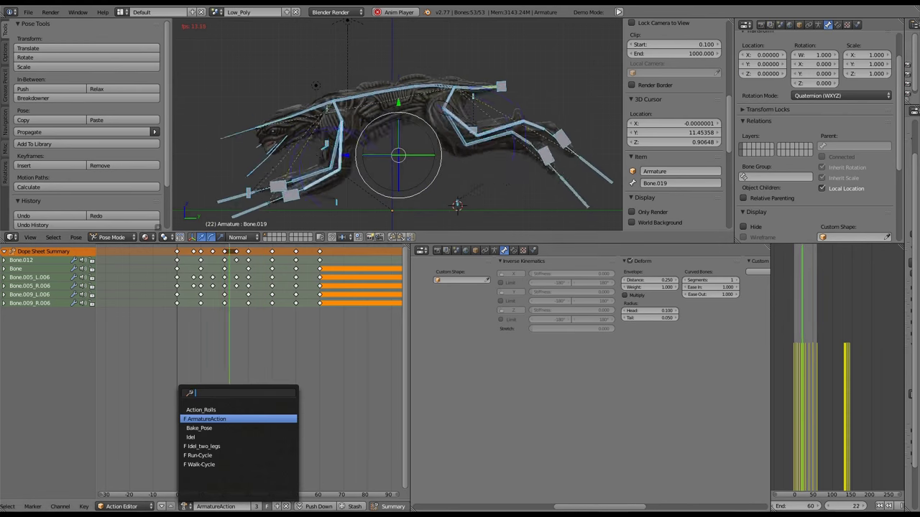
click(295, 402)
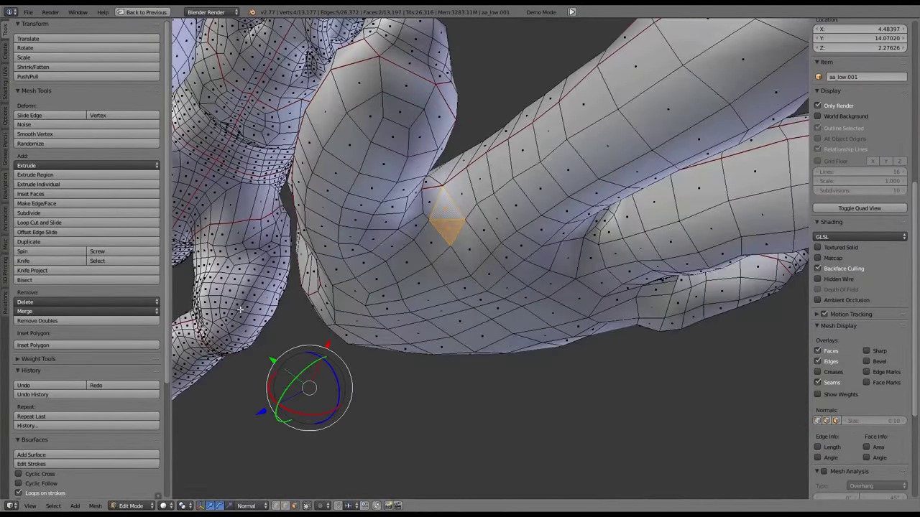
Mark the selected edges on the creature's hand as UV seams
click(71, 426)
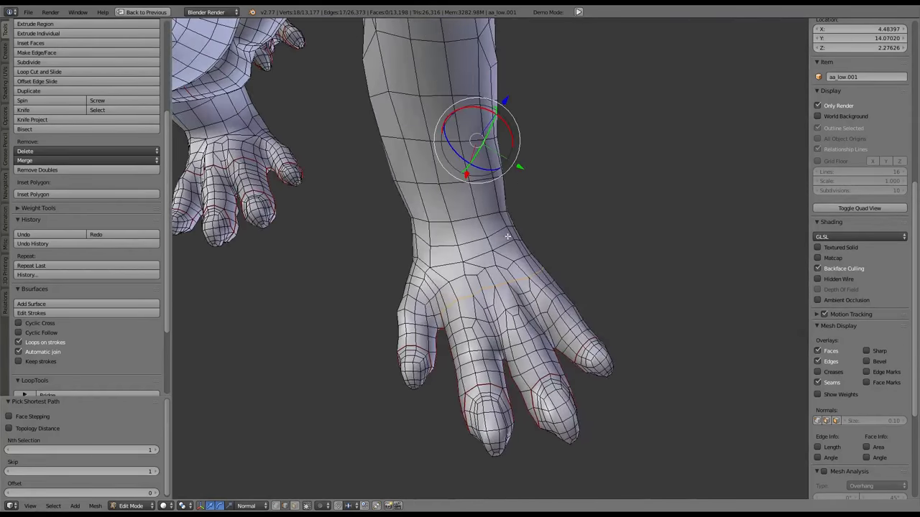
middle_drag(508, 237, 434, 295)
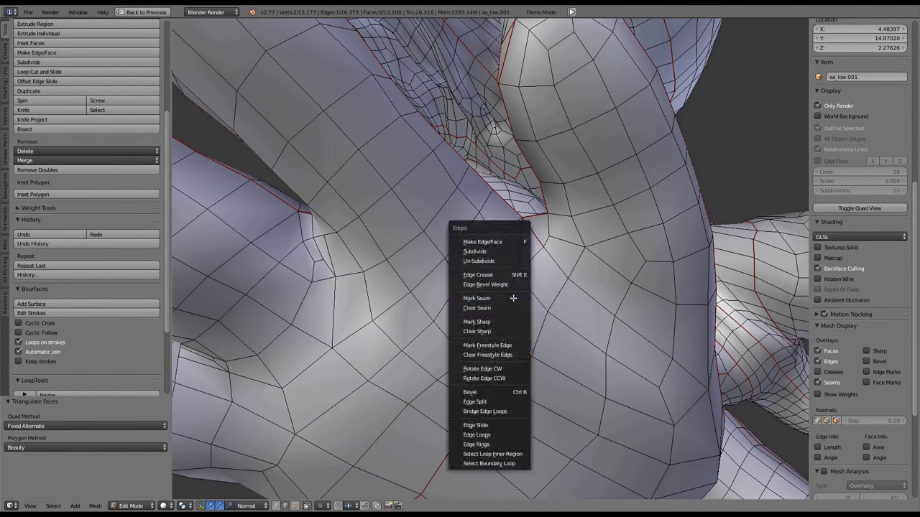
click(513, 298)
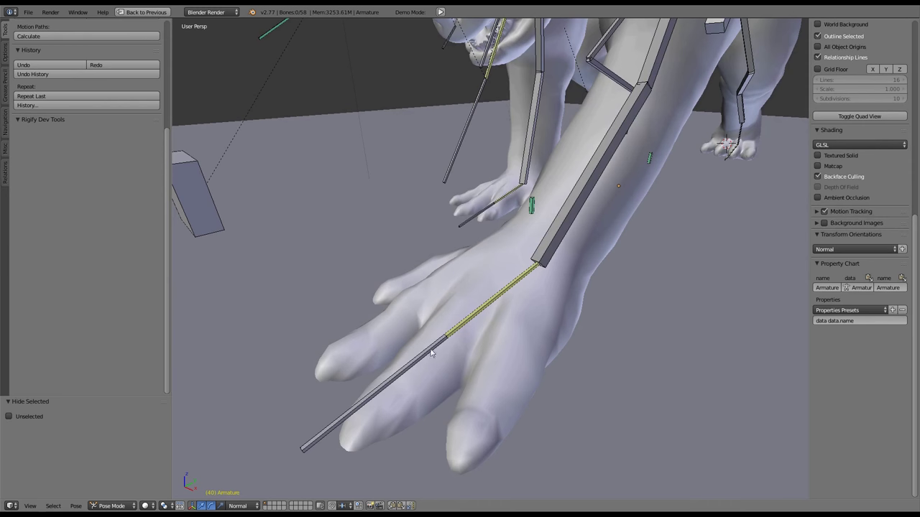
Copy the IK constraint to the selected leg bones and view the paw from the side
key(space)
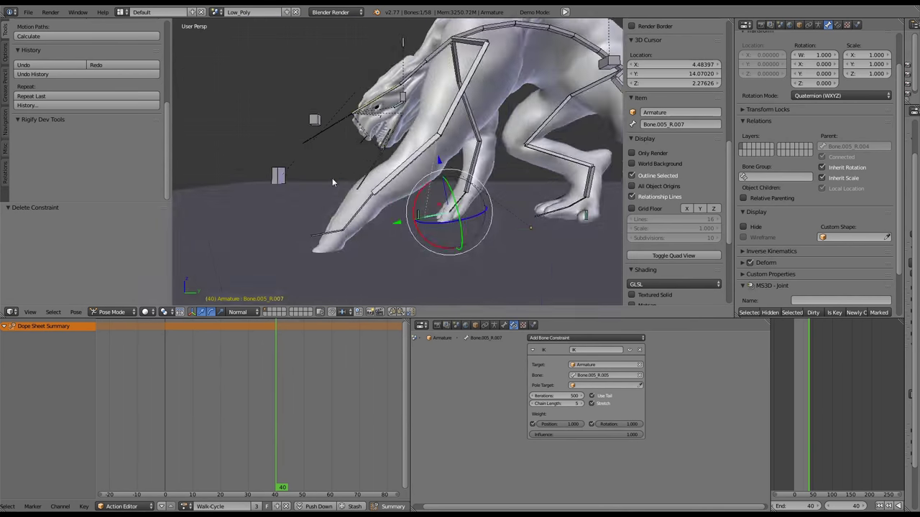
key(KP_3)
scroll(389, 157, up, 3)
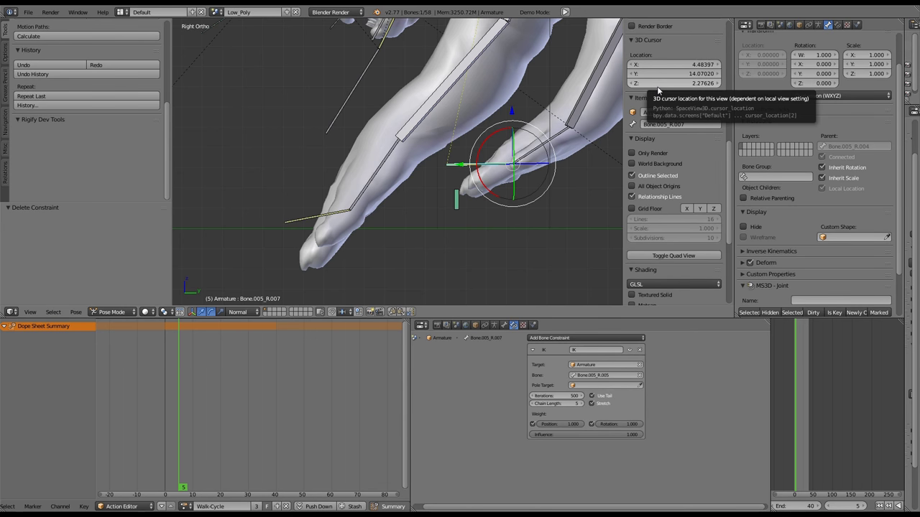
scroll(431, 180, down, 3)
middle_drag(431, 179, 533, 183)
Snap the 3D cursor to the selected paw bone in armature Edit Mode
key(Tab)
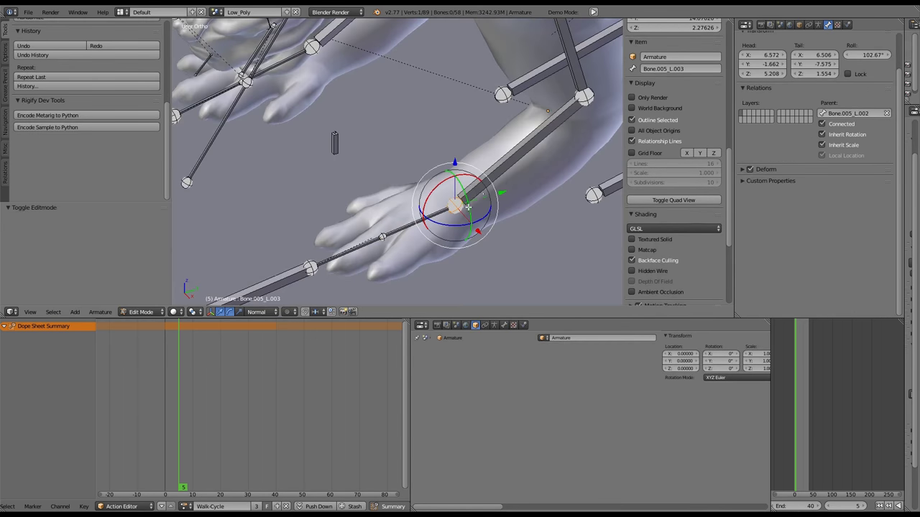
key(shift+s)
click(533, 183)
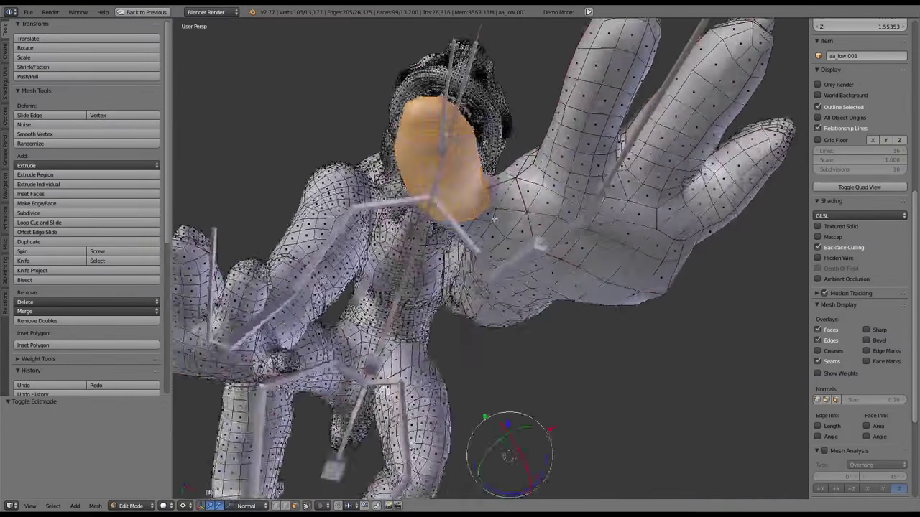
Put the mesh in Weight Paint mode, use Material viewport shading and deselect all
click(137, 506)
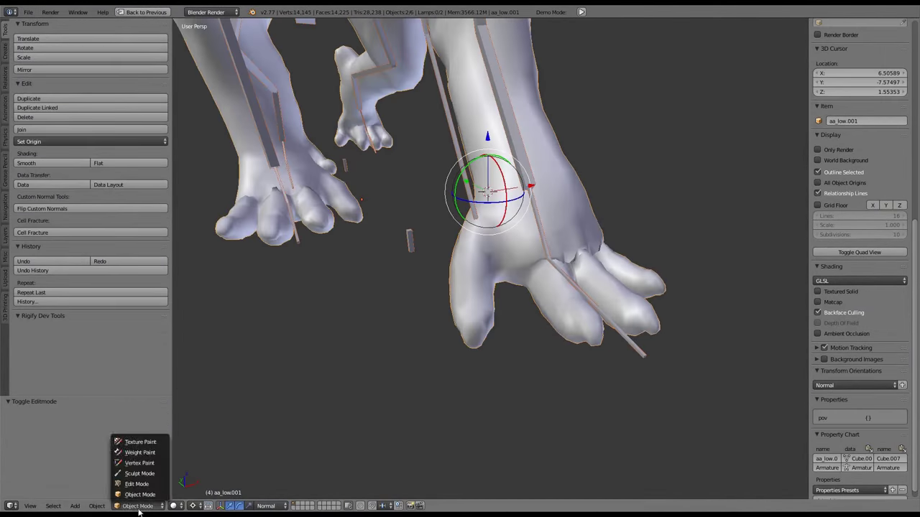
click(139, 452)
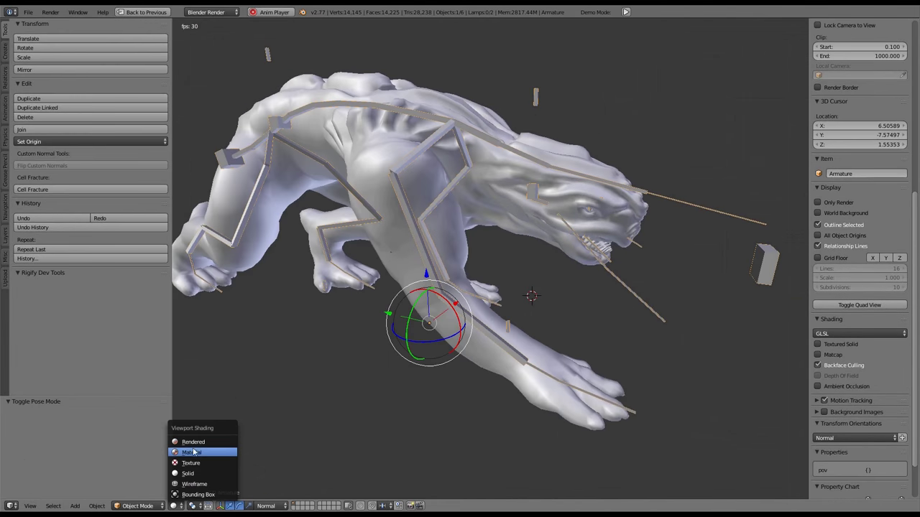
click(193, 452)
key(a)
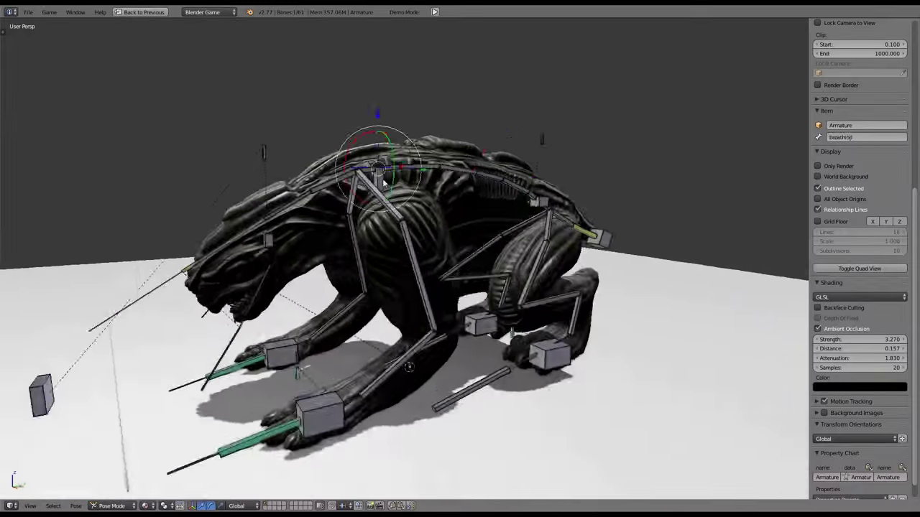
Switch the viewport to solid shading and give the selected vertices full weight
click(146, 506)
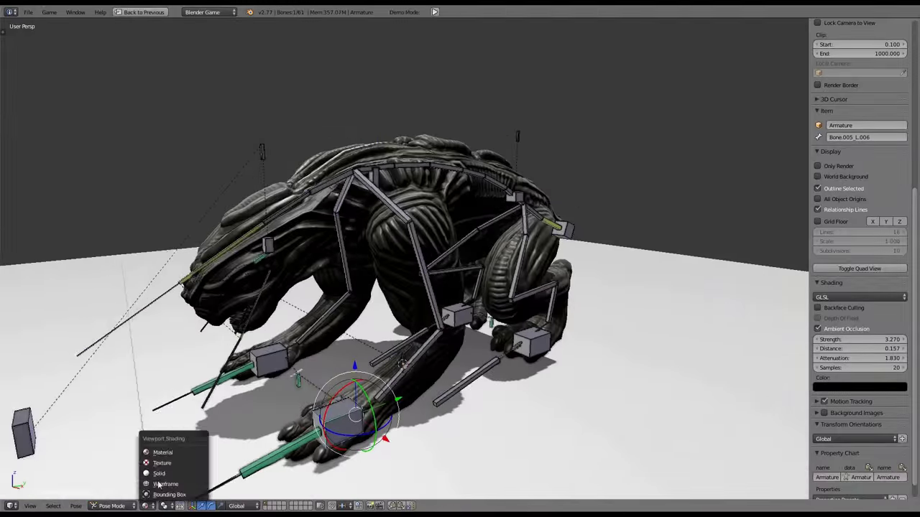
click(159, 473)
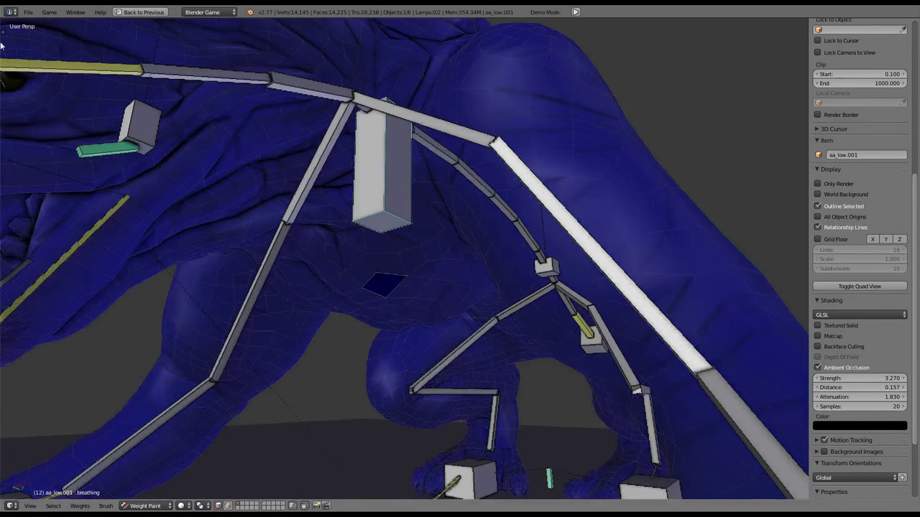
key(t)
mouse_move(460, 273)
middle_down()
mouse_move(496, 283)
mouse_move(493, 246)
mouse_move(411, 267)
mouse_move(490, 255)
mouse_move(519, 316)
mouse_move(328, 148)
mouse_move(459, 230)
mouse_move(487, 335)
mouse_move(505, 285)
mouse_move(504, 256)
mouse_move(478, 277)
middle_up()
scroll(328, 148, down, 2)
key(shift+k)
scroll(328, 148, up, 3)
Set the weight paint brush blending to Blur
click(123, 140)
click(90, 82)
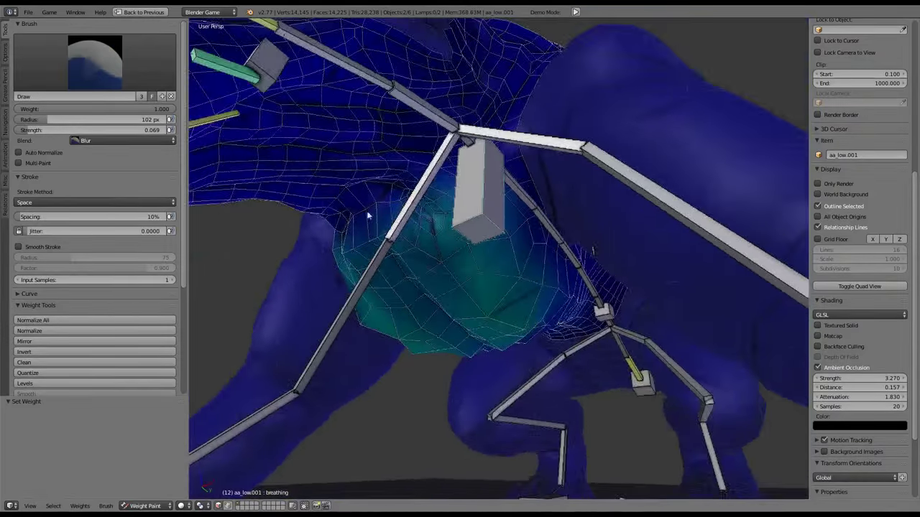
mouse_move(368, 215)
middle_down()
mouse_move(464, 304)
mouse_move(534, 281)
mouse_move(645, 314)
middle_up()
key(ctrl+z)
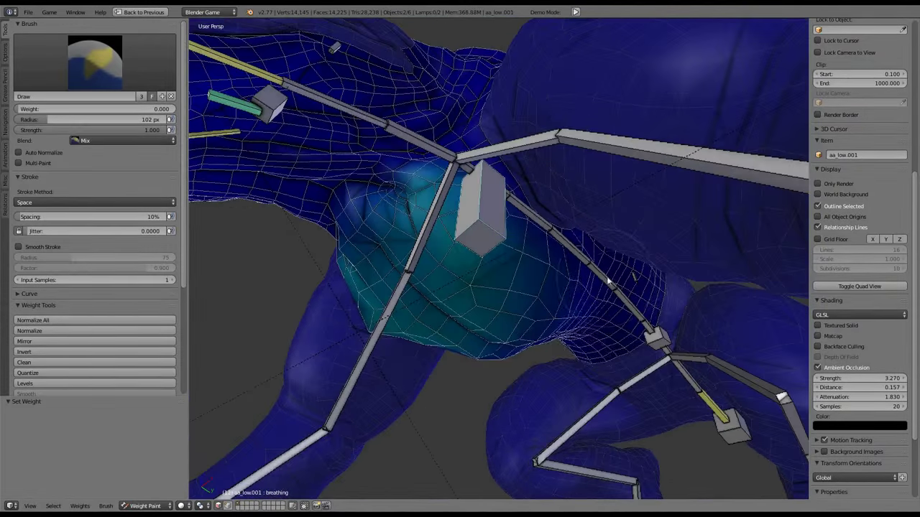
middle_drag(610, 282, 446, 215)
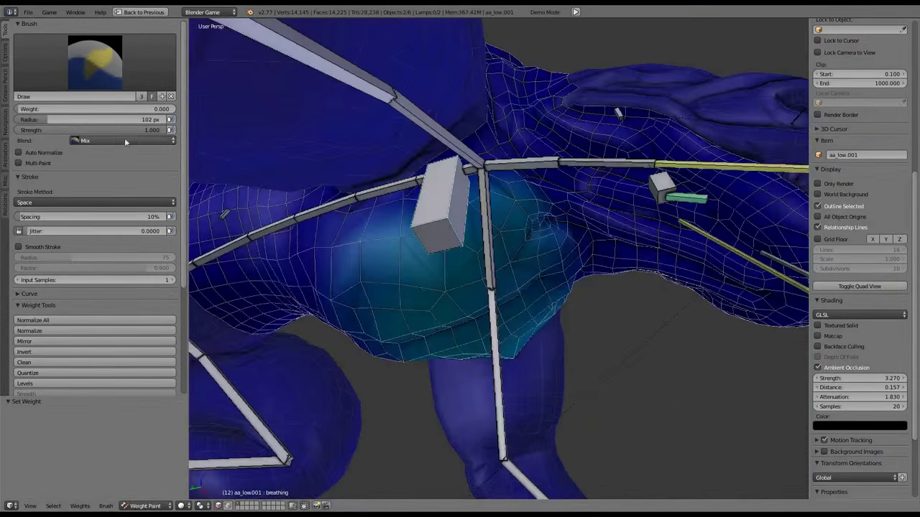
click(89, 87)
mouse_move(446, 259)
middle_down()
mouse_move(539, 302)
mouse_move(595, 312)
mouse_move(541, 269)
mouse_move(476, 258)
middle_up()
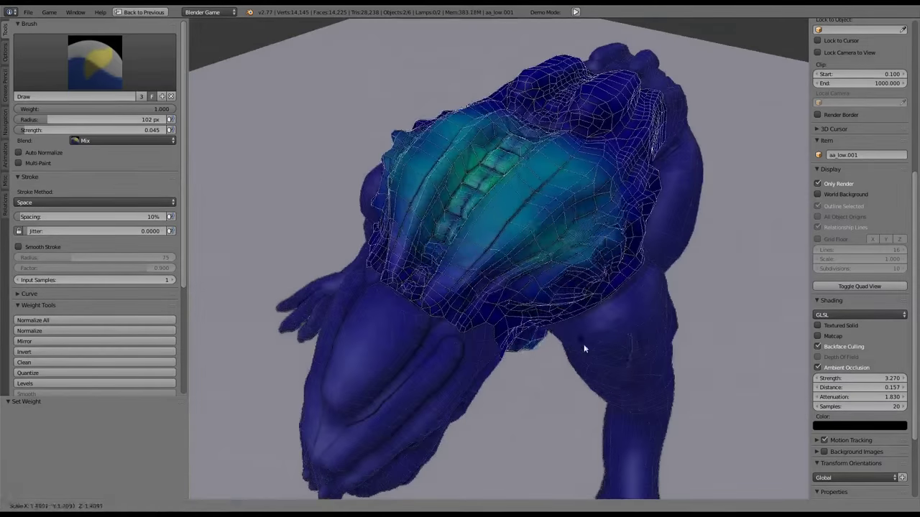
Select the linked mesh part and blur the weights on the creature's head and chest
mouse_move(584, 349)
middle_down()
mouse_move(421, 266)
mouse_move(513, 273)
mouse_move(538, 203)
mouse_move(472, 296)
middle_up()
key(l)
click(121, 140)
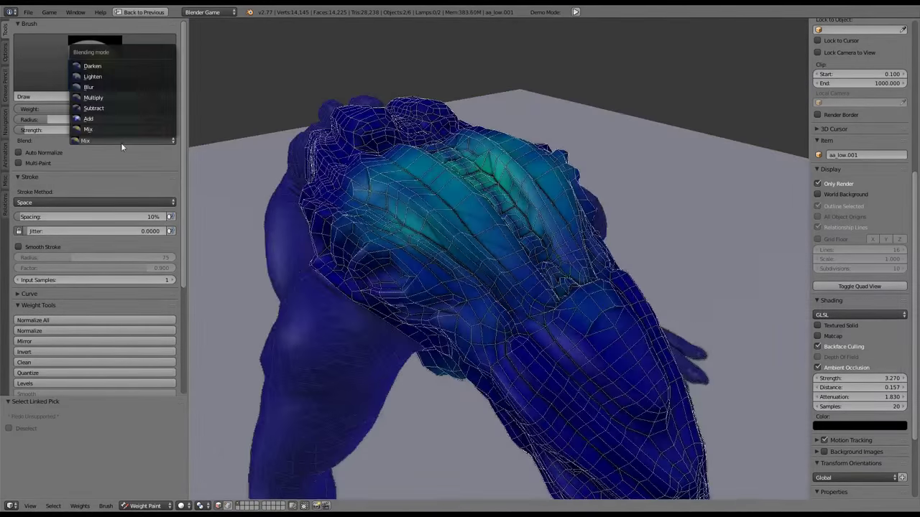
click(93, 81)
middle_drag(493, 304, 535, 250)
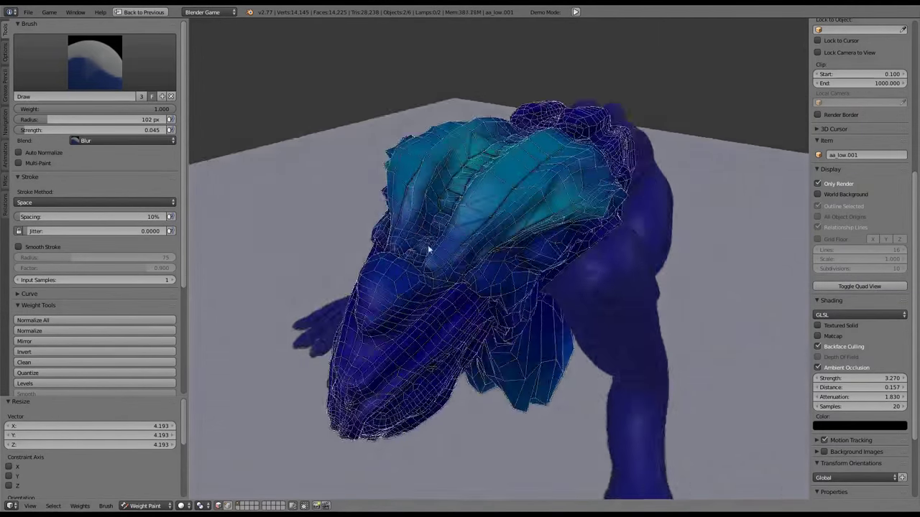
mouse_move(428, 249)
middle_down()
mouse_move(499, 201)
mouse_move(468, 277)
mouse_move(468, 218)
mouse_move(486, 338)
middle_up()
middle_drag(437, 359, 535, 268)
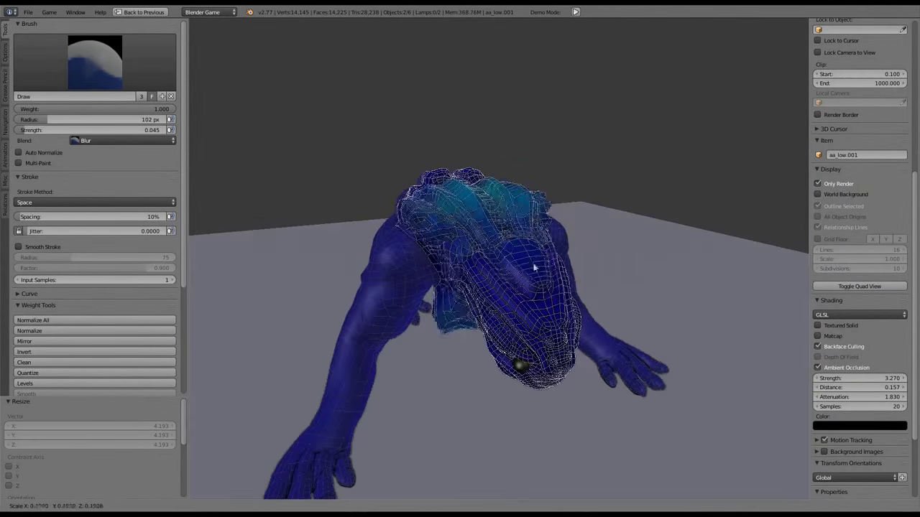
Rescale the creature mesh and return to the pose-mode armature
key(s)
click(431, 346)
middle_drag(431, 346, 443, 278)
key(s)
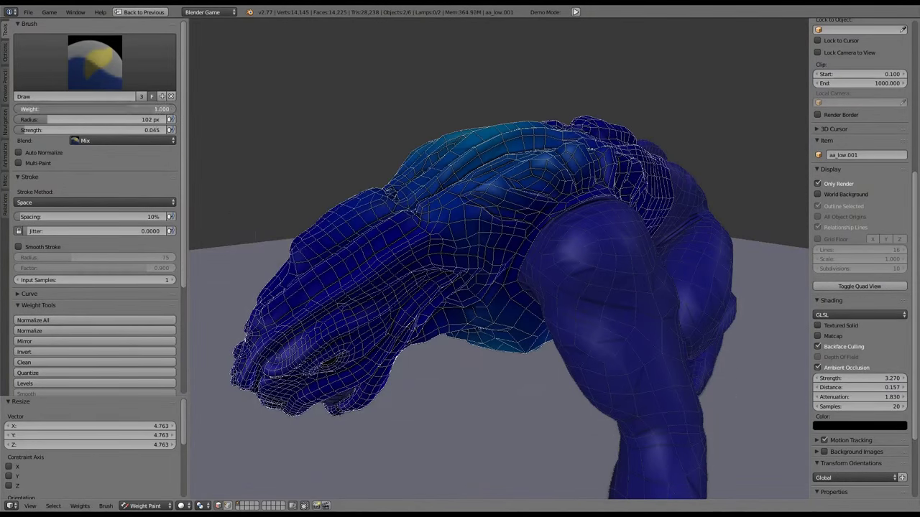
key(s)
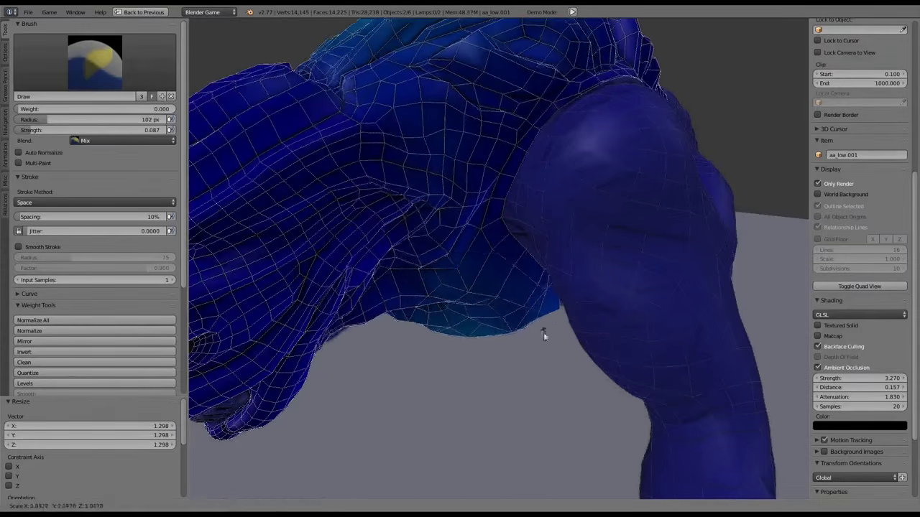
click(405, 199)
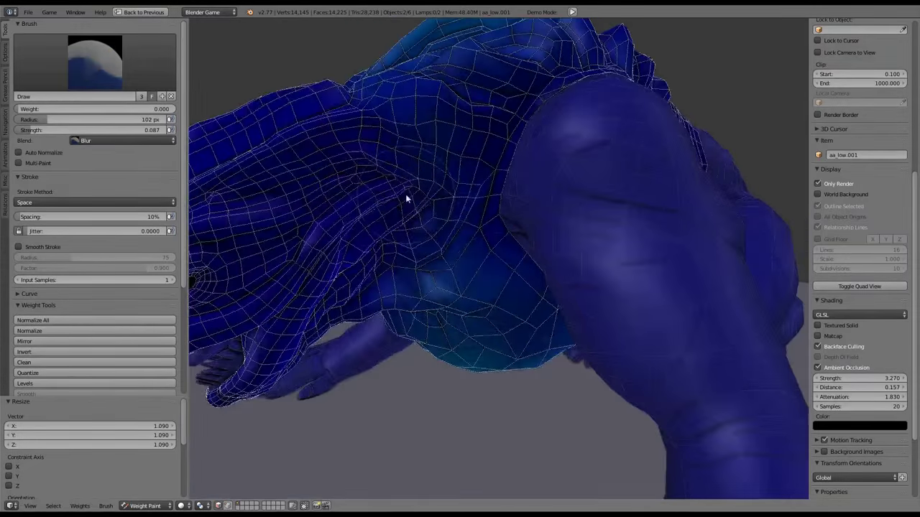
click(625, 101)
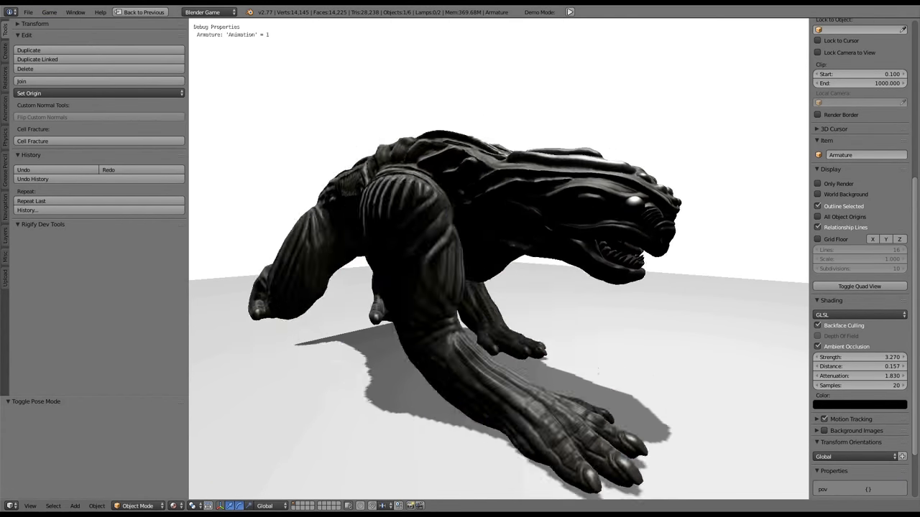
key(Escape)
middle_drag(603, 197, 484, 190)
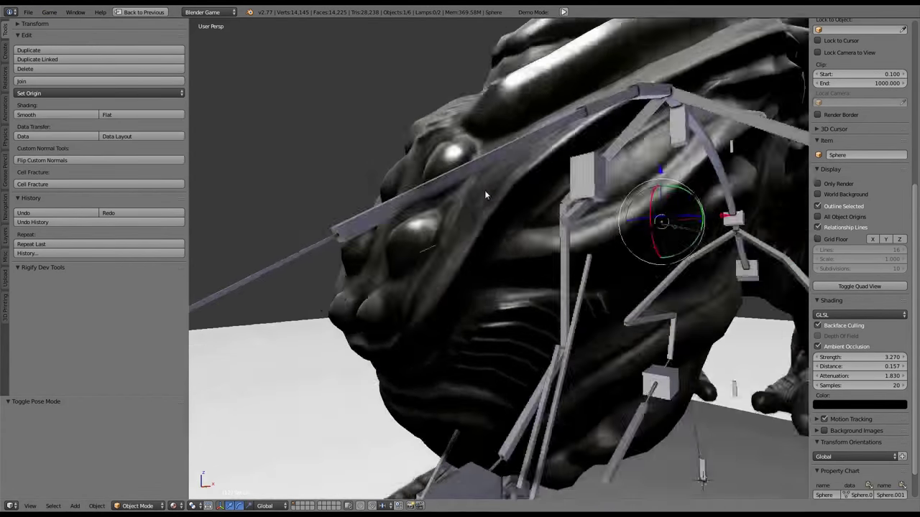
scroll(484, 189, up, 3)
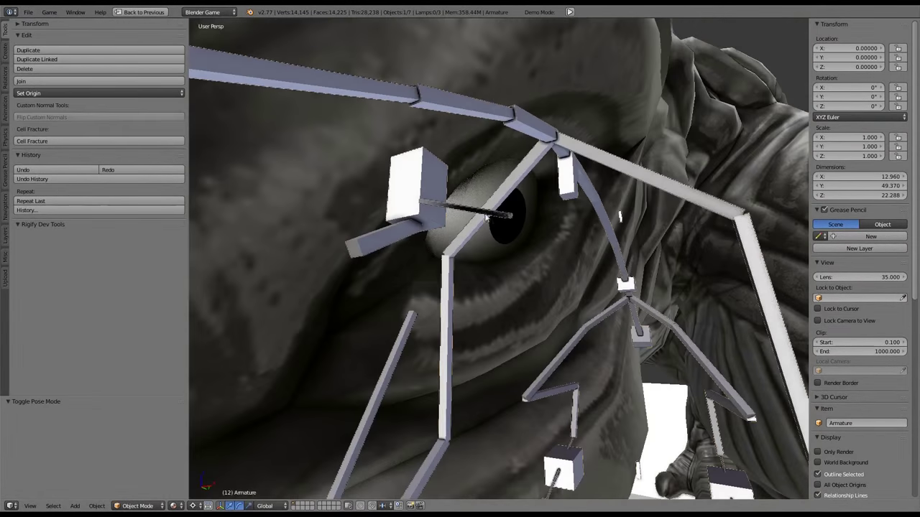
key(ctrl+Tab)
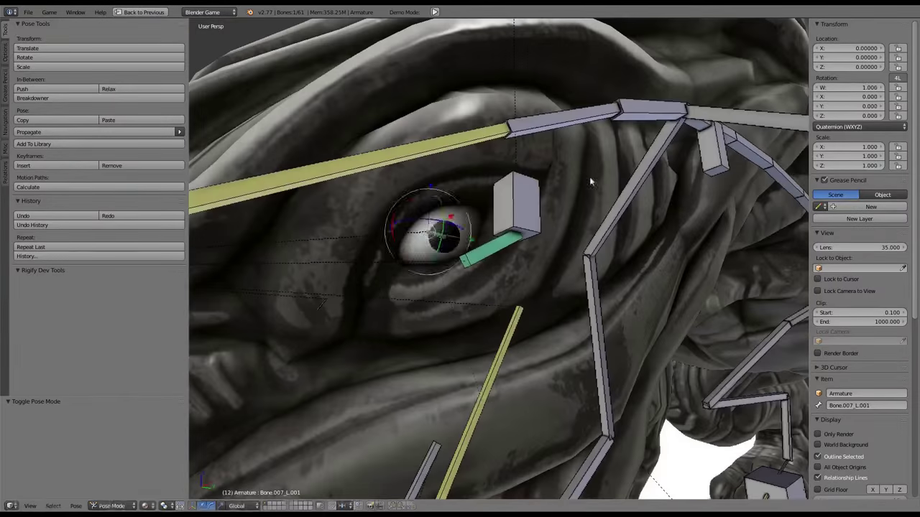
click(112, 506)
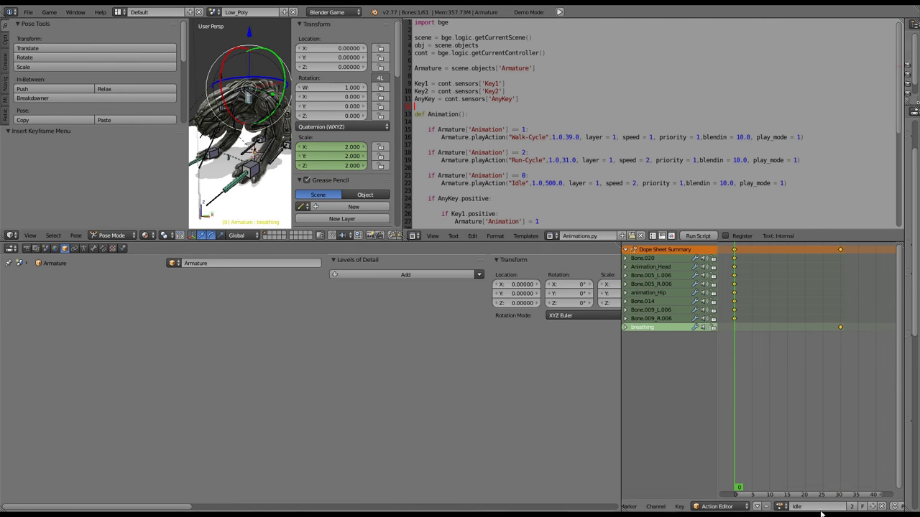
Make the lower-left area a Timeline and the script area a Graph Editor showing the breathing curve
click(10, 248)
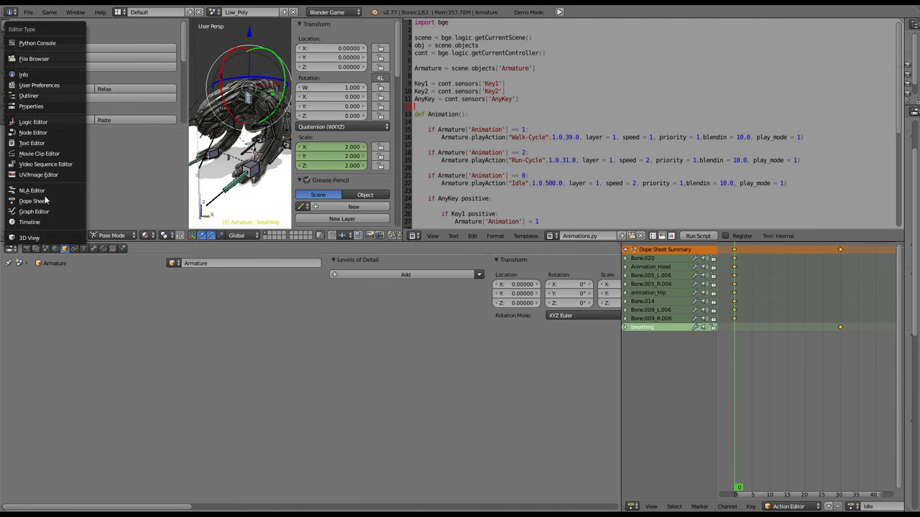
click(36, 226)
click(460, 506)
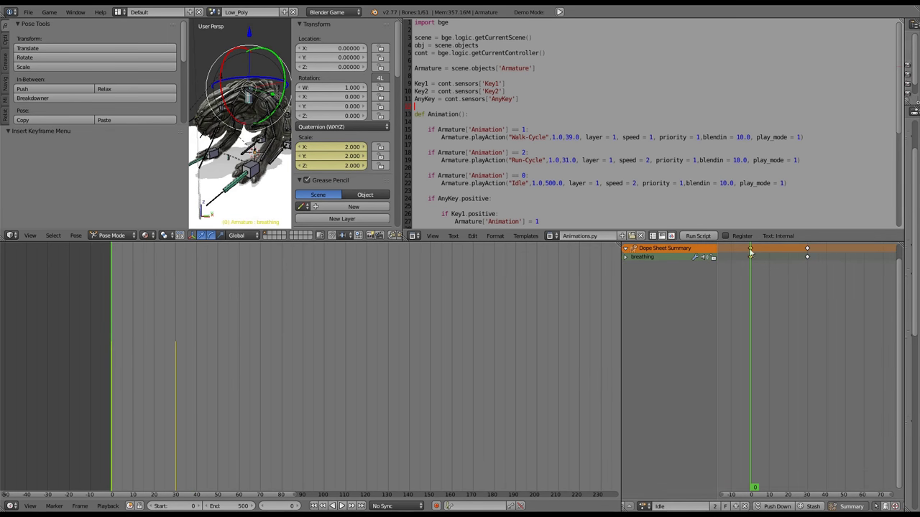
click(433, 199)
click(432, 235)
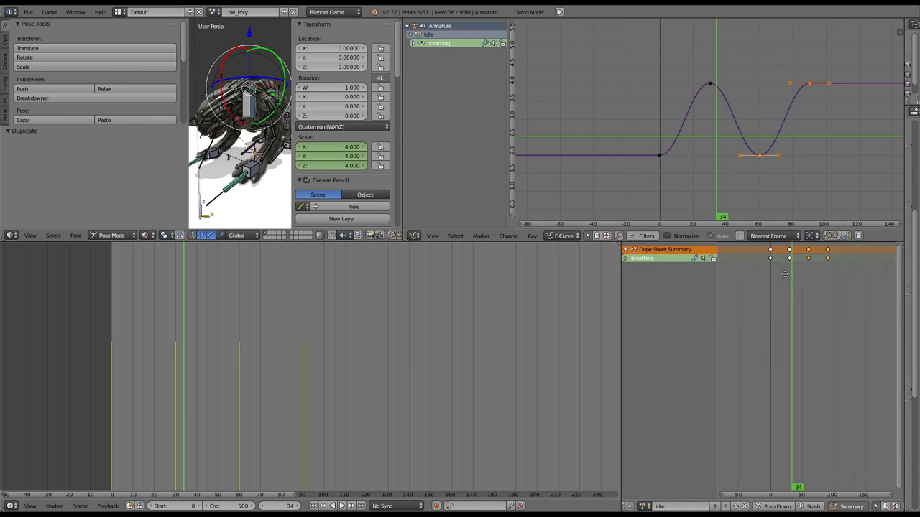
Move the duplicated breathing keys later, out to frame 120, and maximise the Action Editor
click(797, 280)
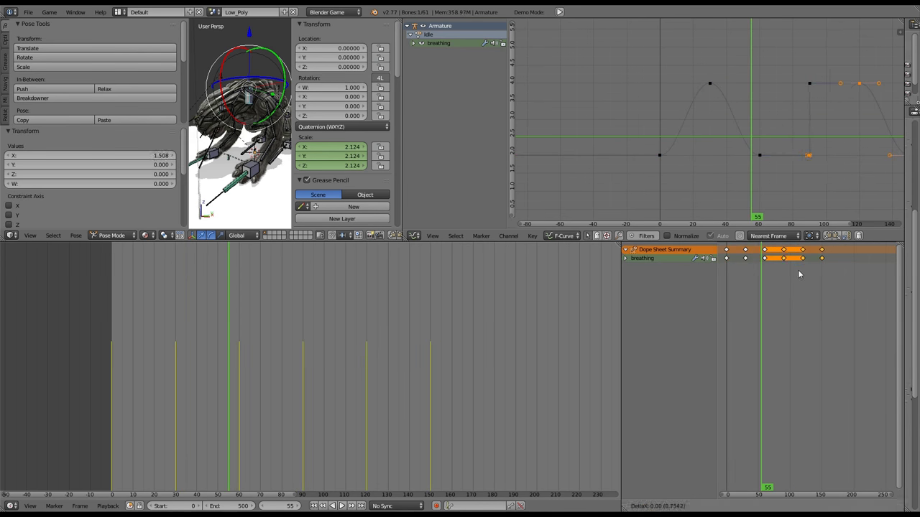
scroll(798, 269, down, 1)
key(Home)
scroll(808, 280, up, 2)
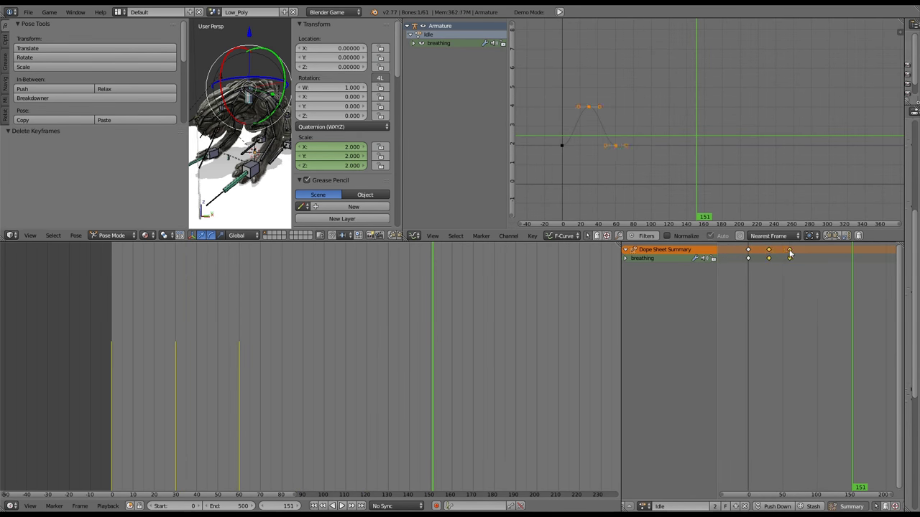
click(812, 276)
scroll(816, 288, up, 1)
key(shift+space)
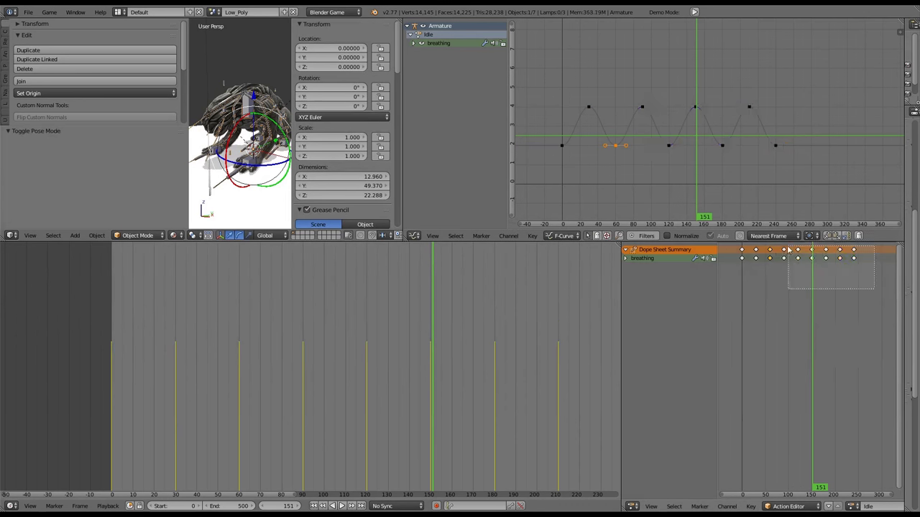
Delete the keys past frame 70, key Bone.013 and shift the selected keys earlier
key(x)
click(817, 258)
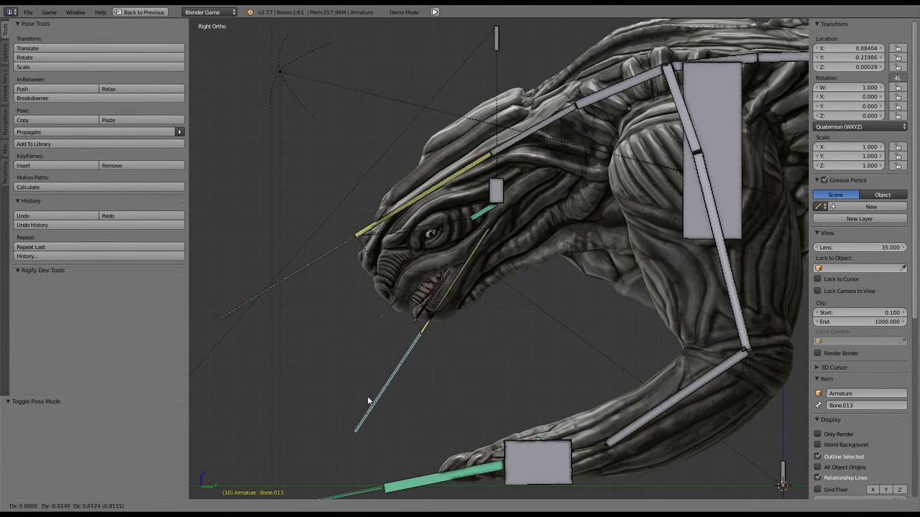
click(365, 396)
key(i)
key(ctrl+Up)
key(g)
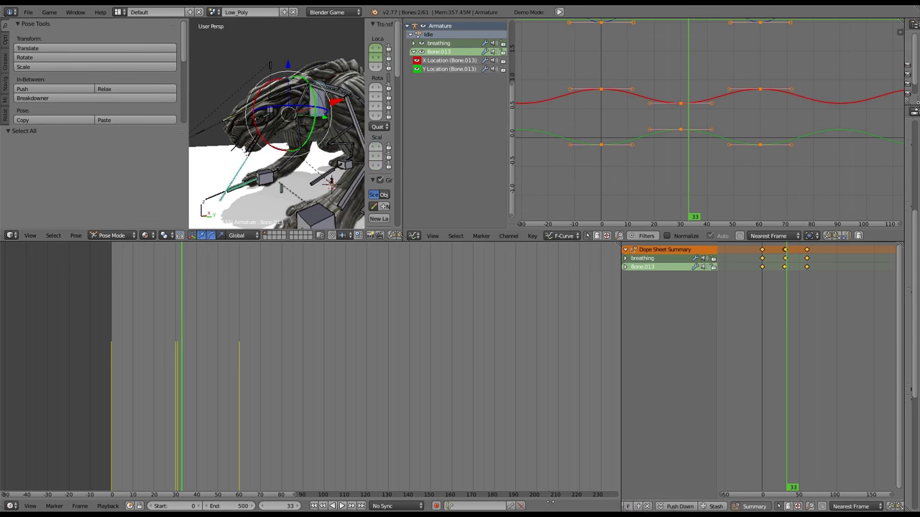
Paste the copied Bone.013 and breathing keys into the Walk-Cycle action and play it back
click(737, 506)
click(776, 465)
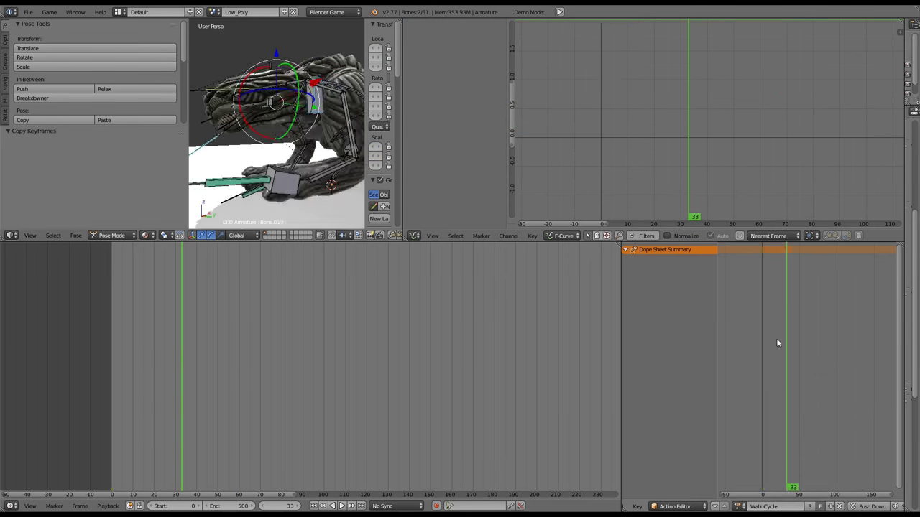
key(shift+Left)
key(i)
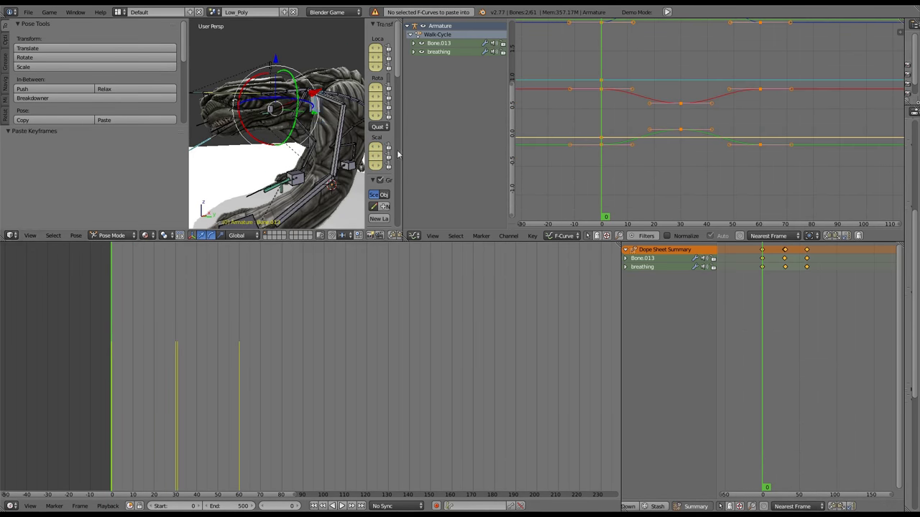
key(alt+a)
key(a)
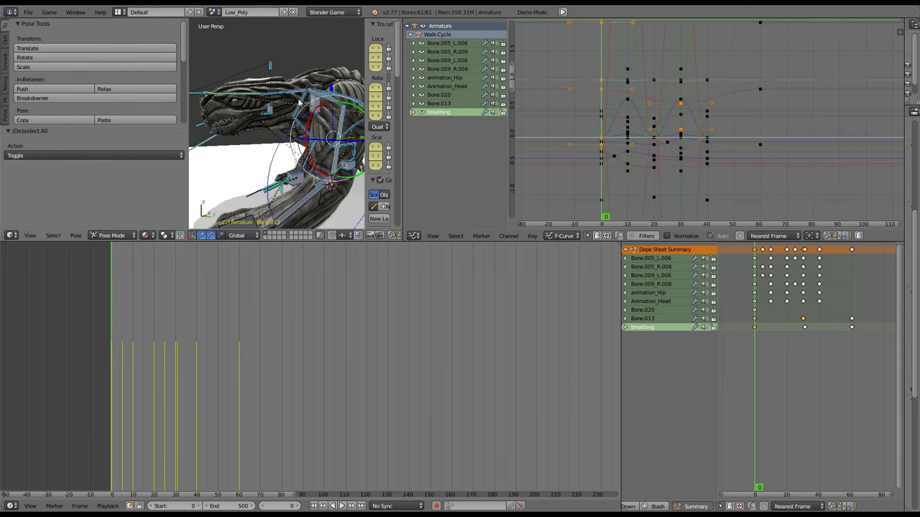
key(a)
key(ctrl+z)
key(ctrl+z)
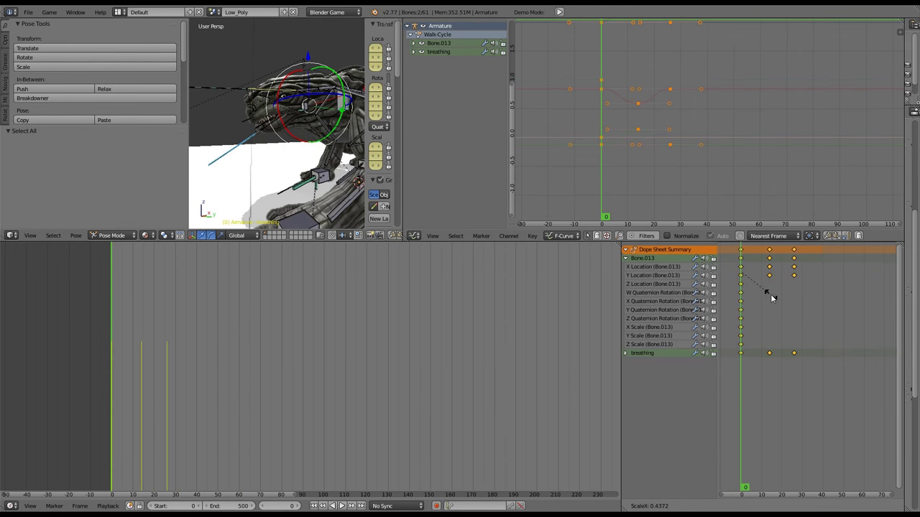
key(a)
key(a)
Preview the game, then switch to Run-Cycle, check frame 31 and test it in-game
click(49, 12)
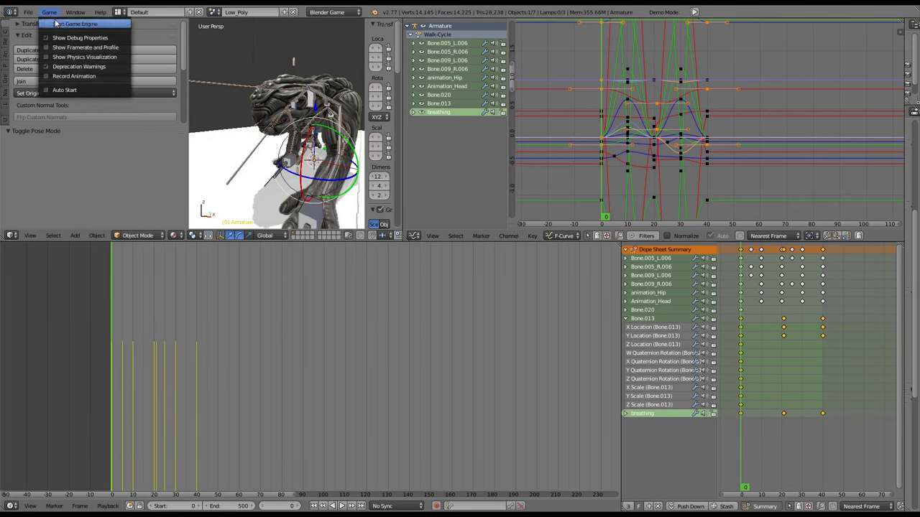
click(72, 23)
key(Escape)
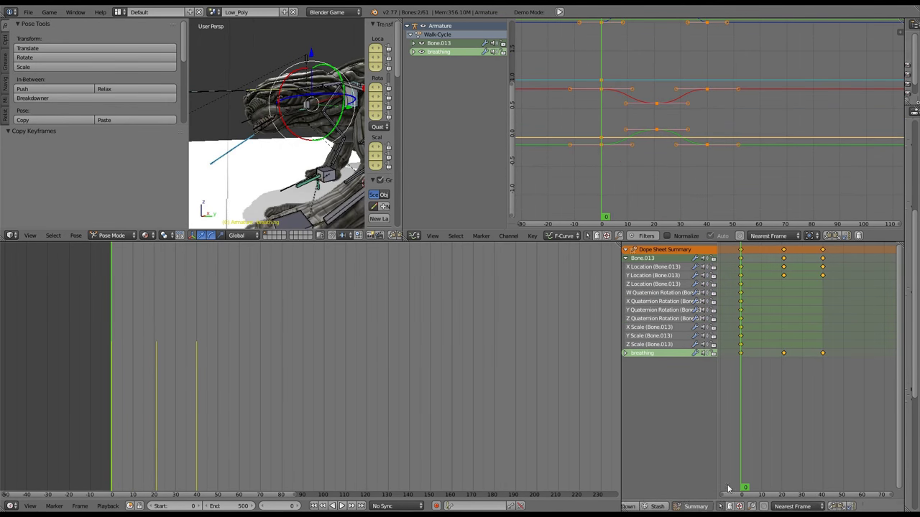
click(726, 506)
click(776, 453)
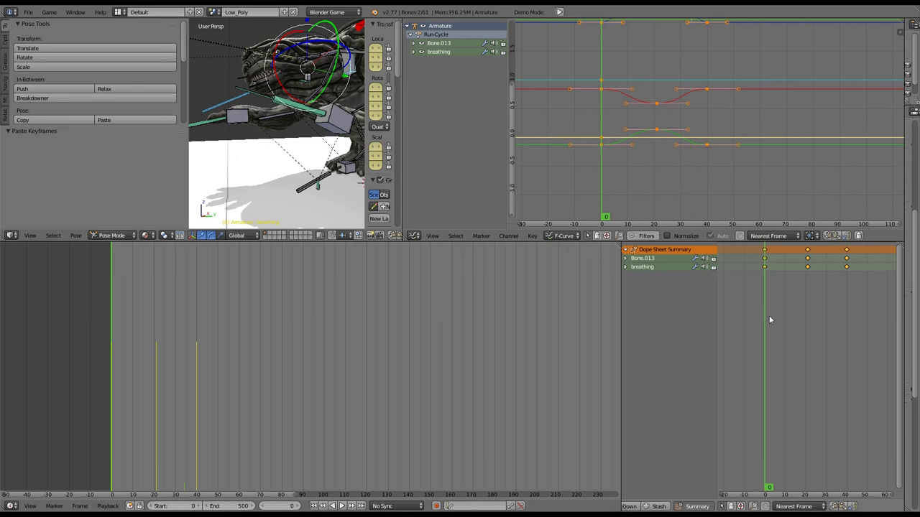
drag(769, 319, 829, 332)
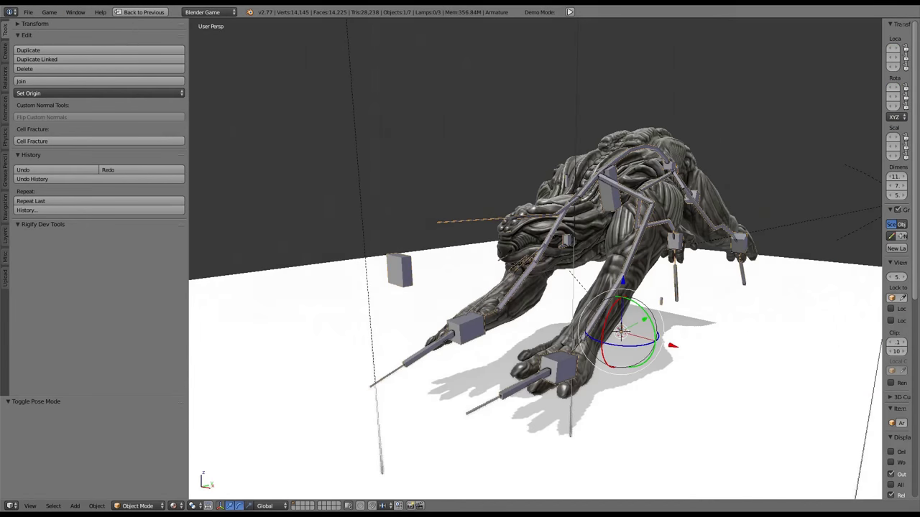
key(p)
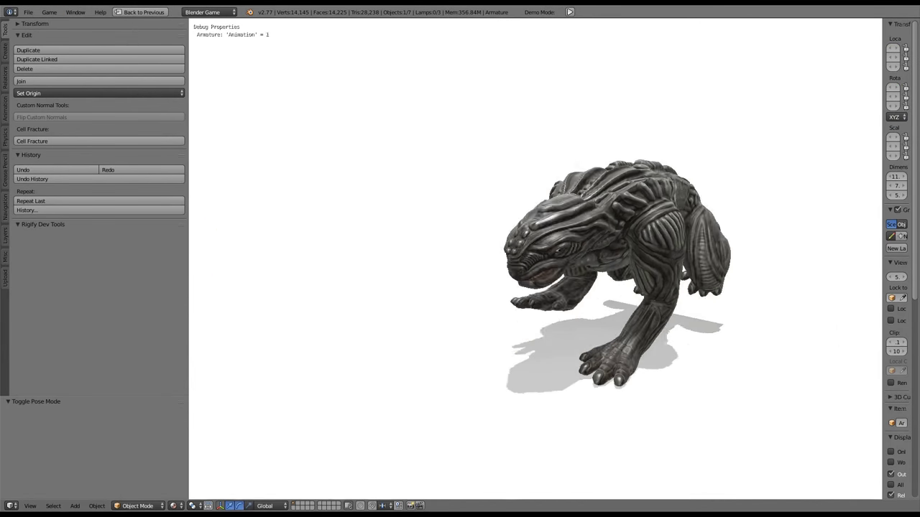
key(Escape)
In Right view pose mode, raise the Animation_Head control and test the pose in-game
key(KP_3)
key(ctrl+Tab)
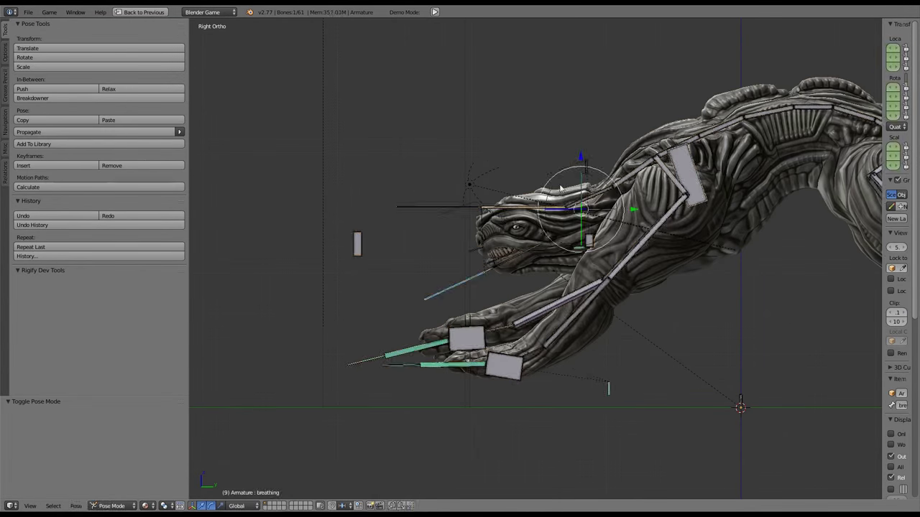
key(ctrl+Up)
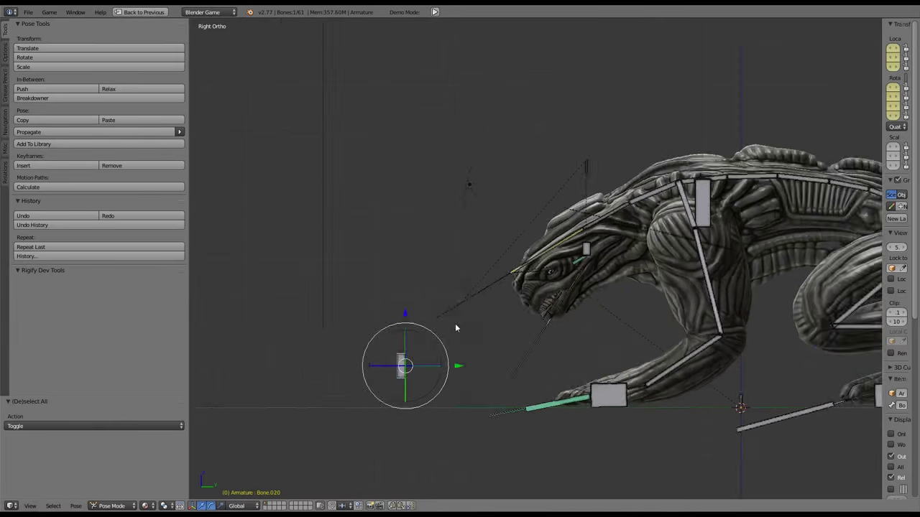
scroll(377, 239, down, 2)
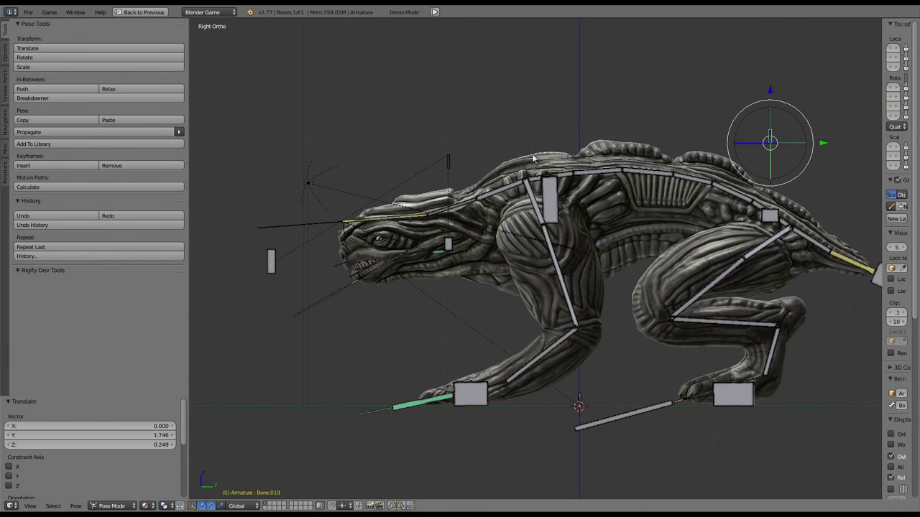
right_click(425, 246)
key(g)
right_click(431, 236)
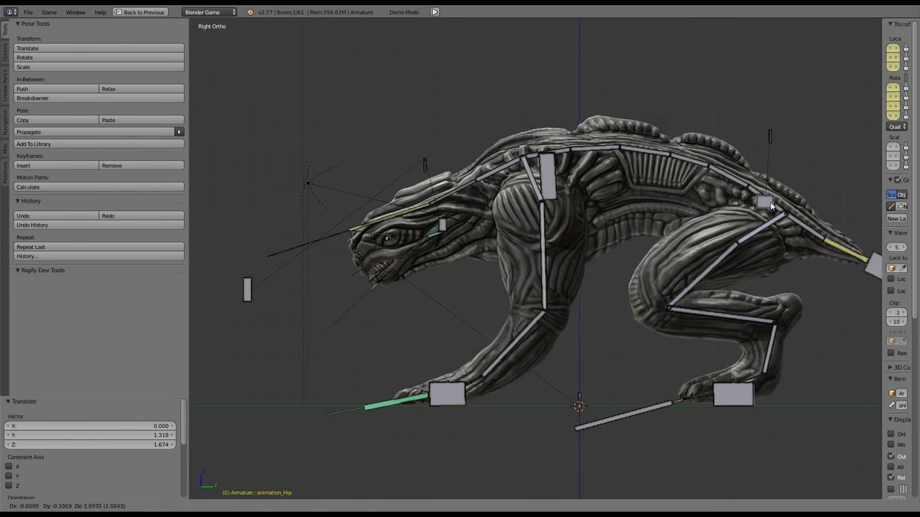
right_click(244, 261)
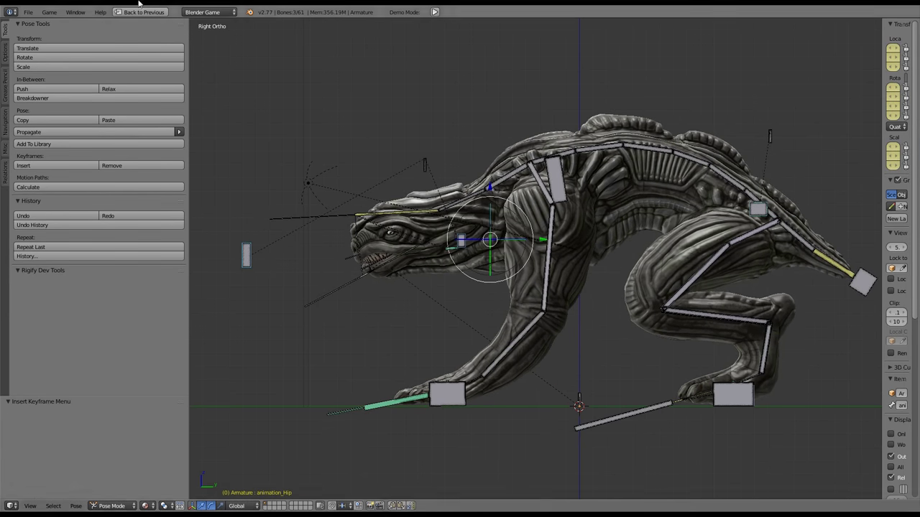
key(ctrl+Tab)
key(p)
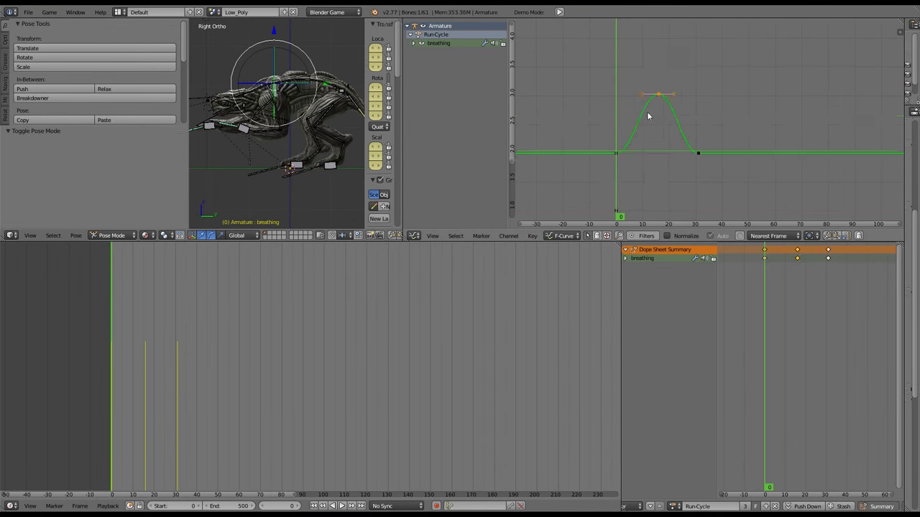
Adjust the Run-Cycle breathing peak key at frame 17 and test it in the game
click(661, 116)
key(g)
key(ctrl+Tab)
key(p)
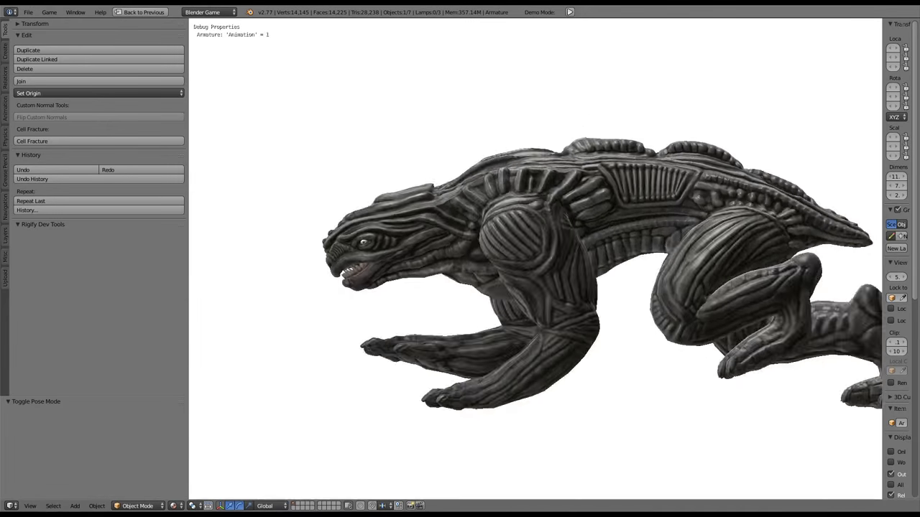
key(Escape)
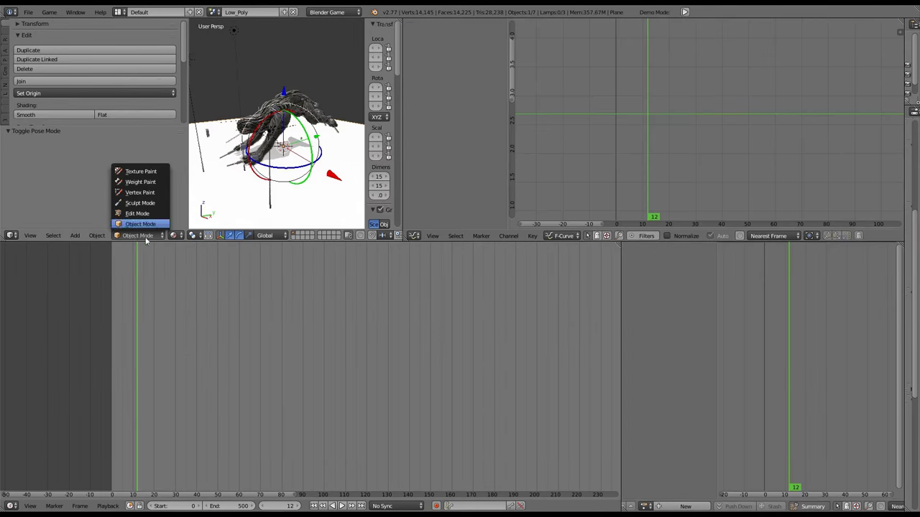
Maximise the 3D view, hide all unselected bones and move the selected bone in Right view
key(ctrl+Tab)
key(ctrl+space)
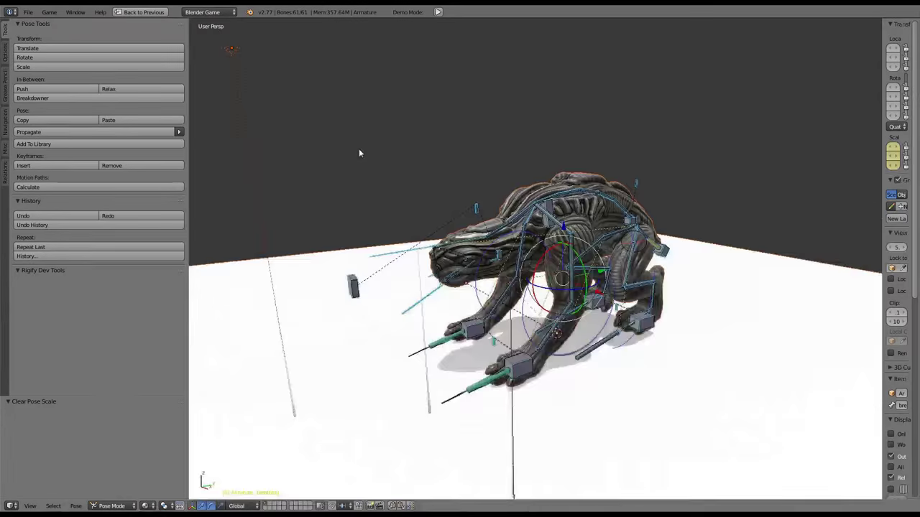
key(g)
middle_drag(503, 227, 647, 230)
key(shift+h)
key(KP_3)
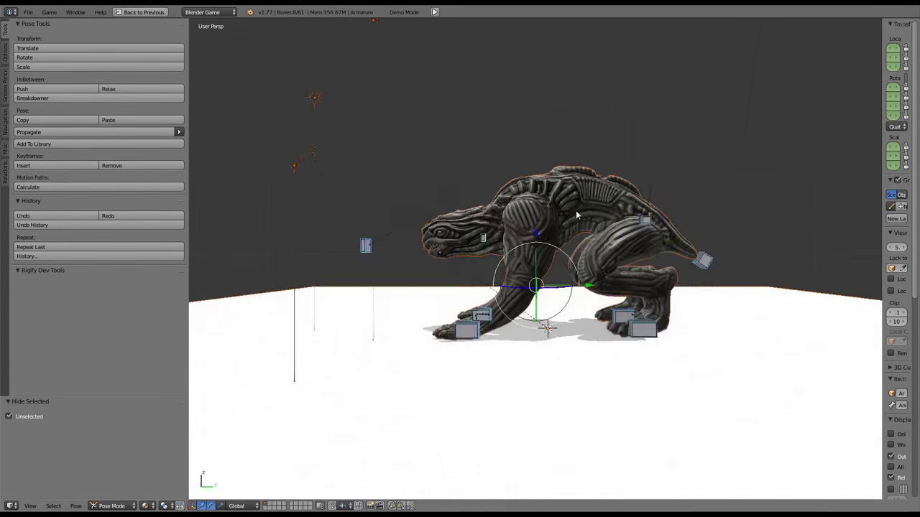
key(g)
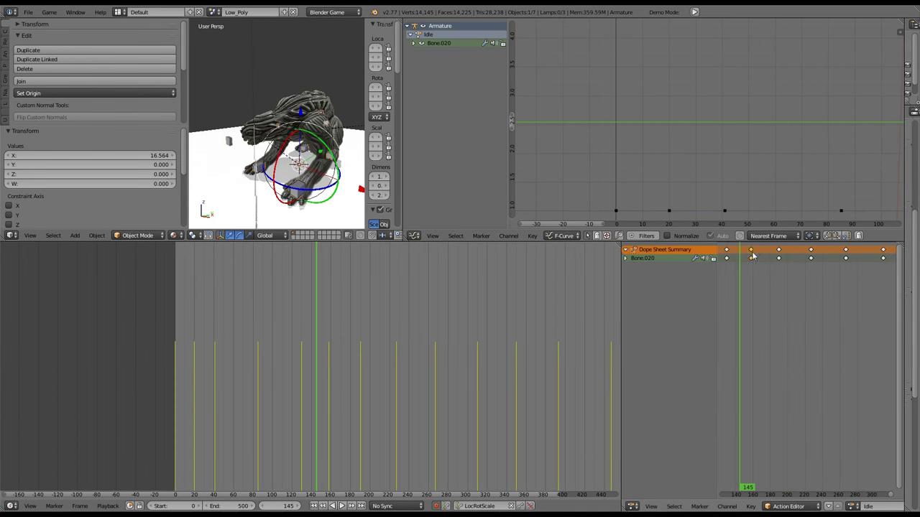
Switch to textured shading and Object Mode, then run the game to test Idle
click(187, 203)
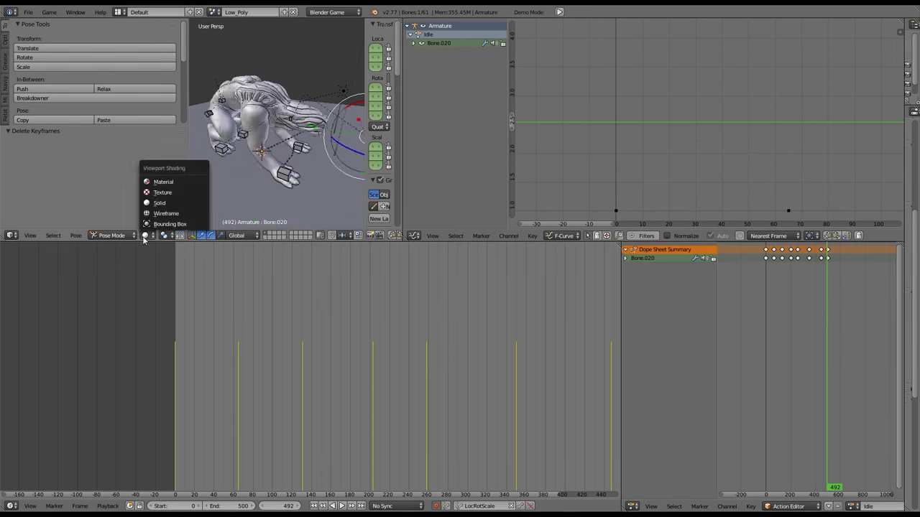
click(154, 186)
click(111, 235)
click(116, 225)
key(p)
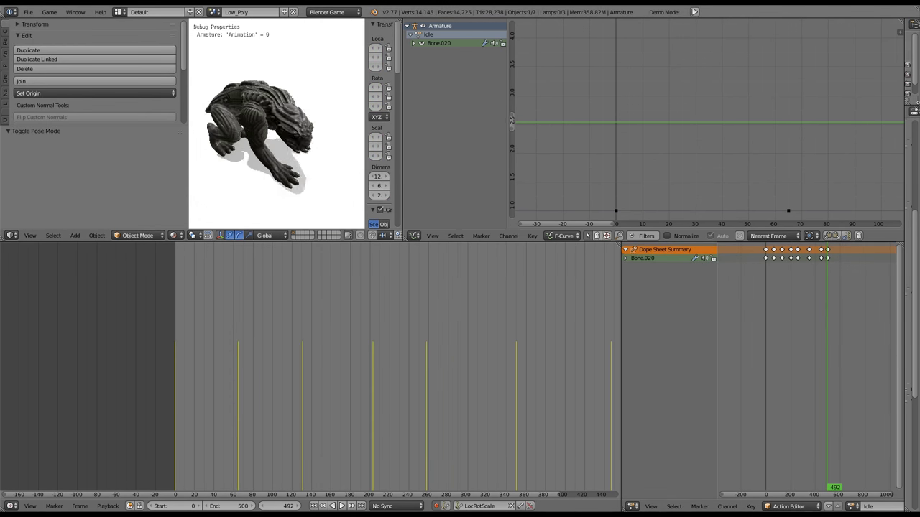
key(Escape)
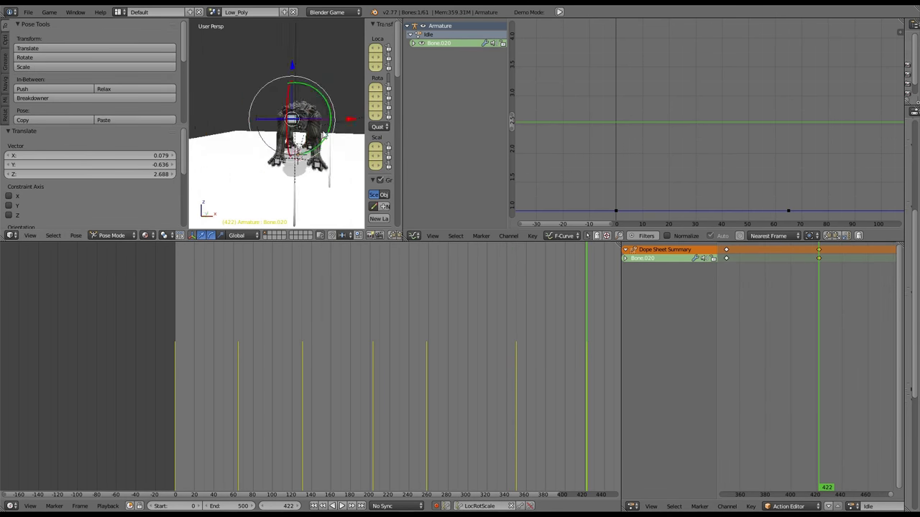
Key the bone at frame 167 and reposition the jaw bone during playback
key(alt+a)
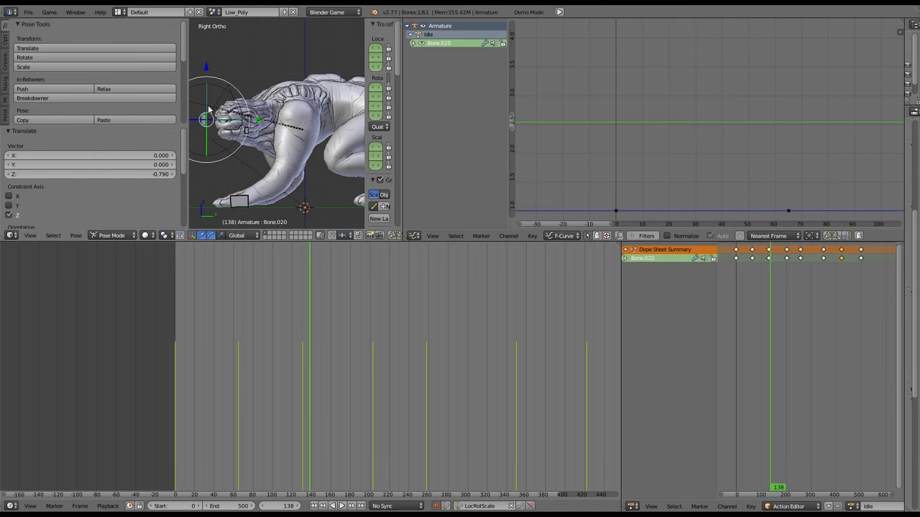
click(245, 336)
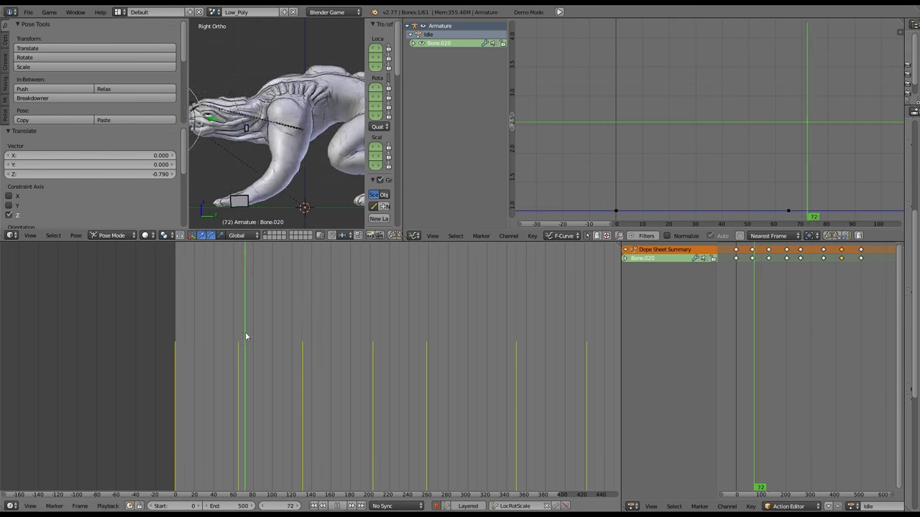
key(alt+a)
middle_drag(287, 129, 241, 190)
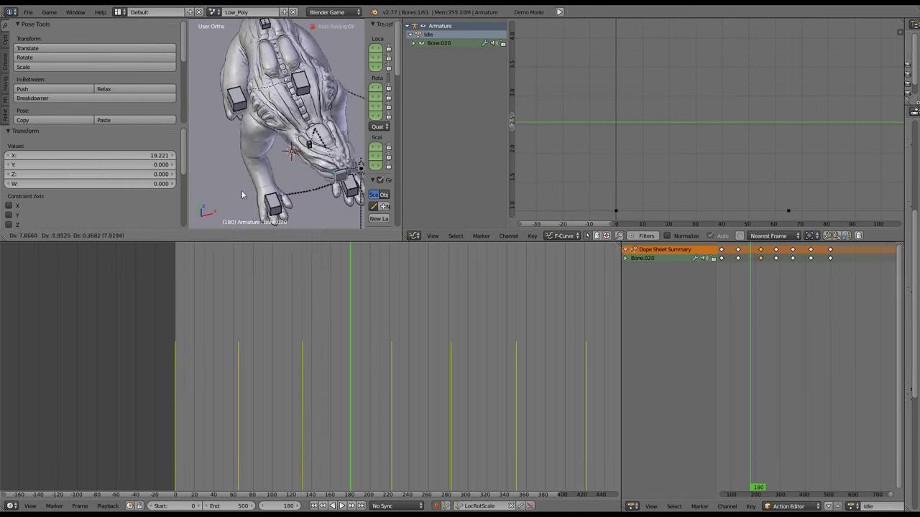
key(i)
key(alt+a)
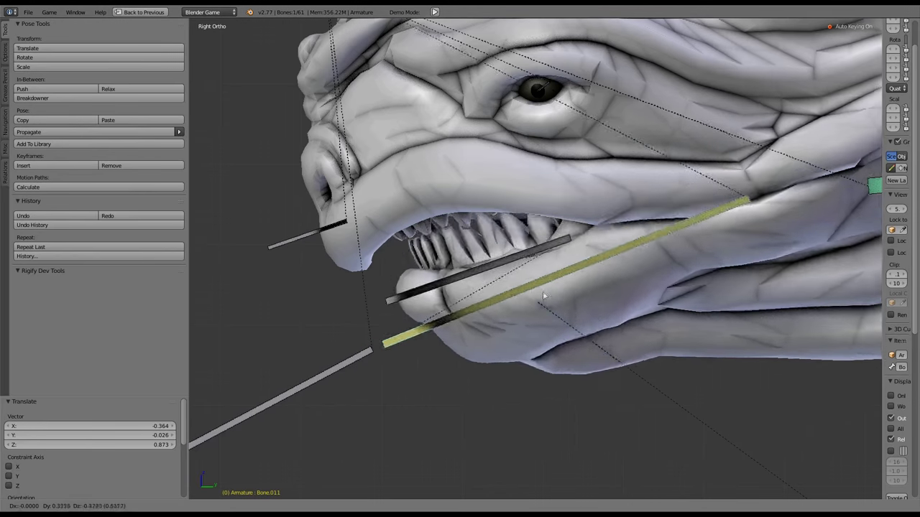
key(g)
click(531, 247)
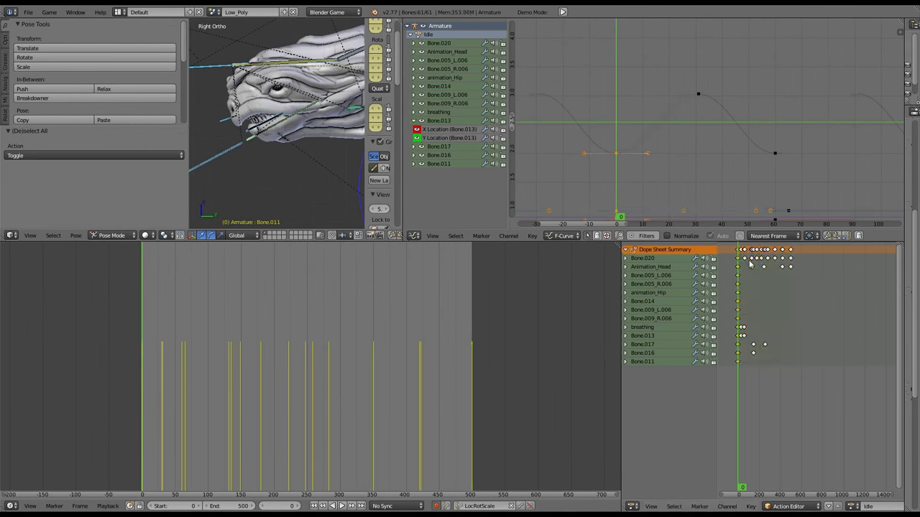
Duplicate all Idle keyframes, place the copies later and play the animation back
key(a)
key(shift+d)
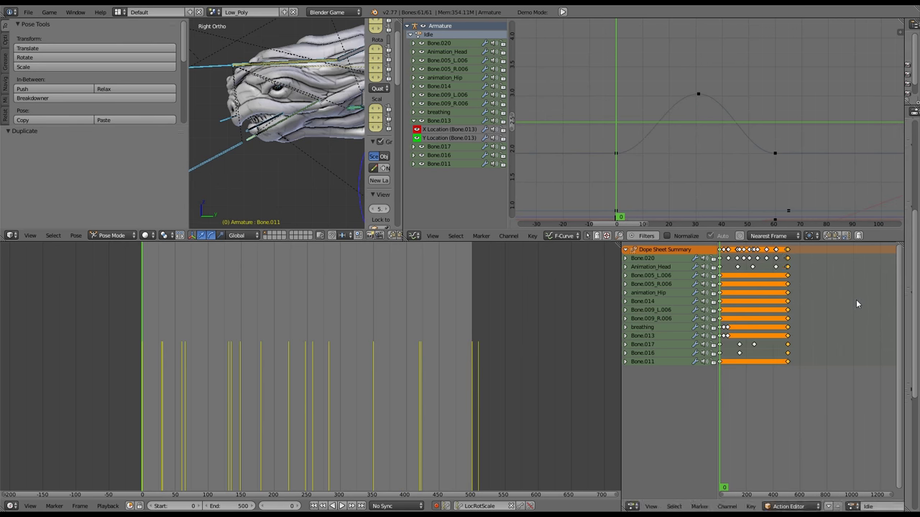
click(855, 299)
scroll(802, 279, up, 3)
key(alt+a)
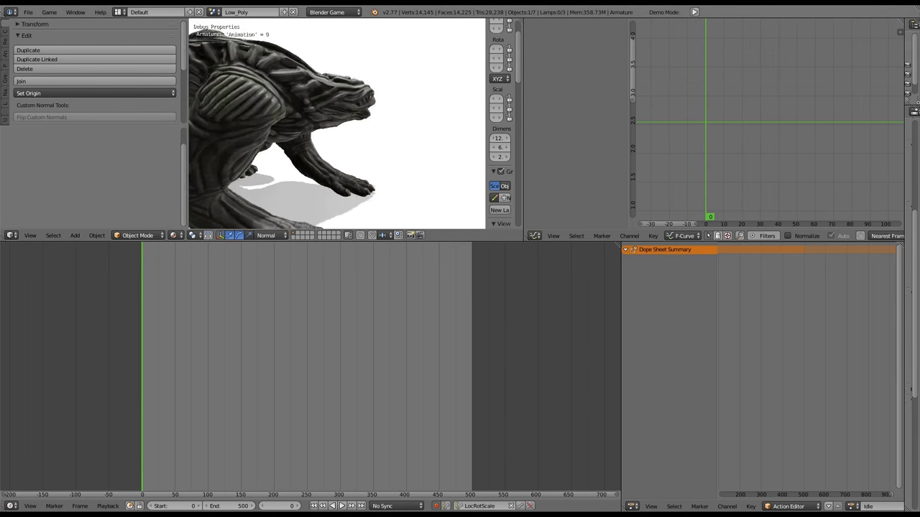
key(Escape)
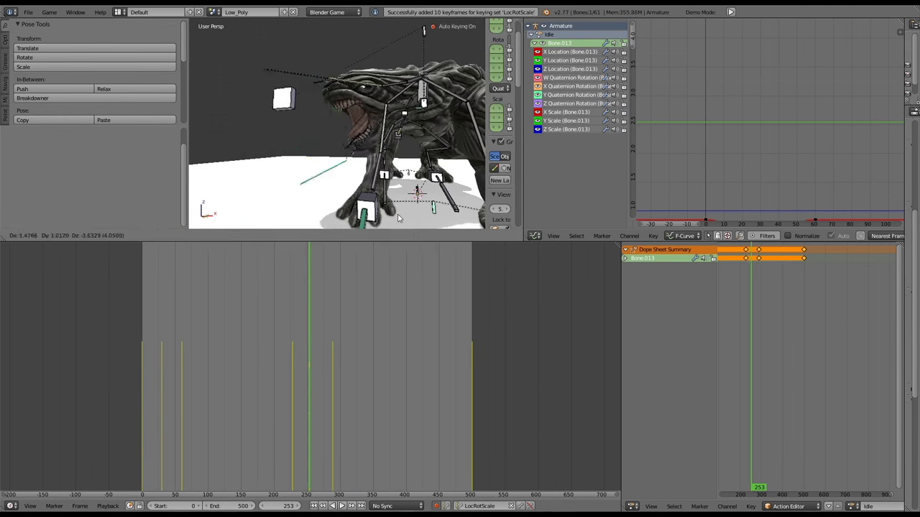
Pose the foreleg bone and scrub the Idle action through frames 198, 416 and 422
drag(305, 338, 305, 287)
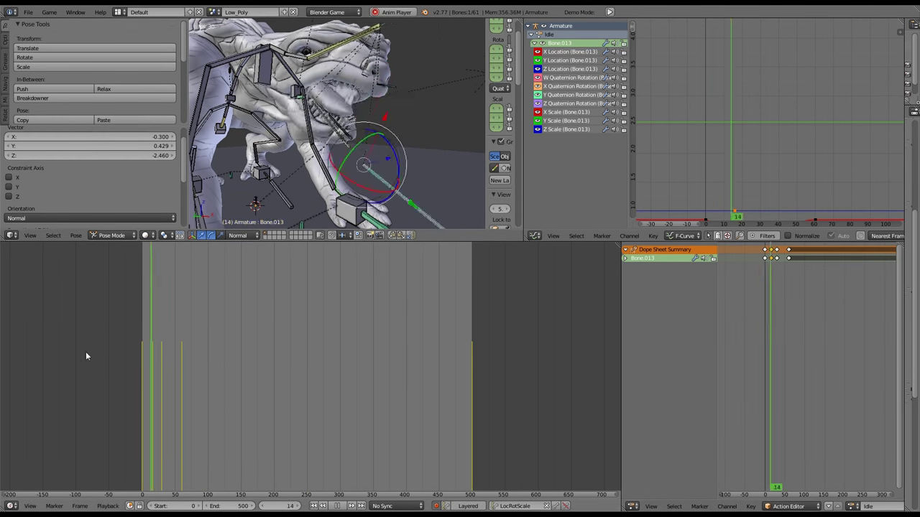
scroll(757, 262, up, 5)
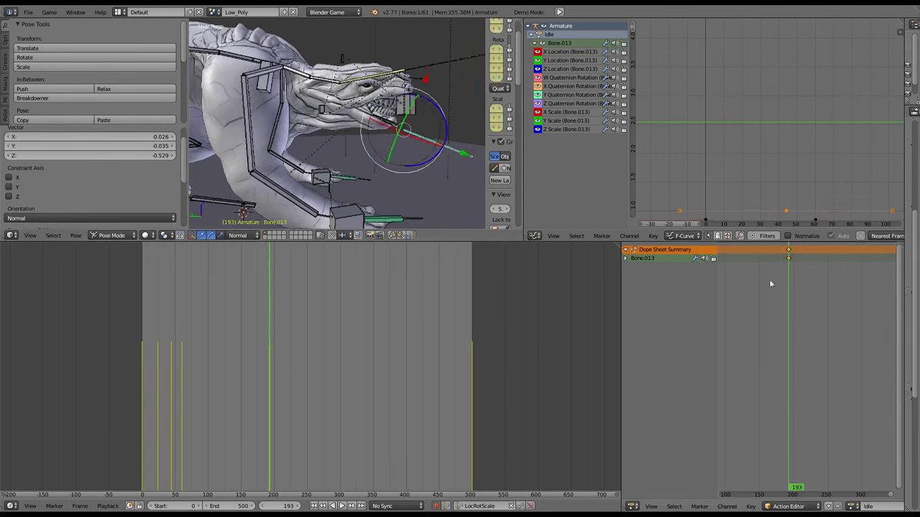
drag(769, 278, 790, 287)
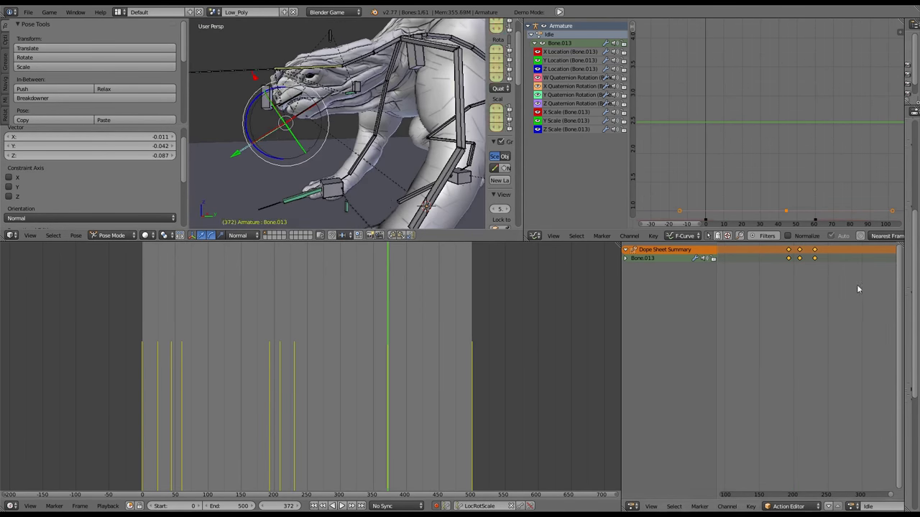
drag(857, 284, 788, 275)
mouse_move(375, 115)
middle_down()
mouse_move(344, 122)
mouse_move(359, 115)
middle_up()
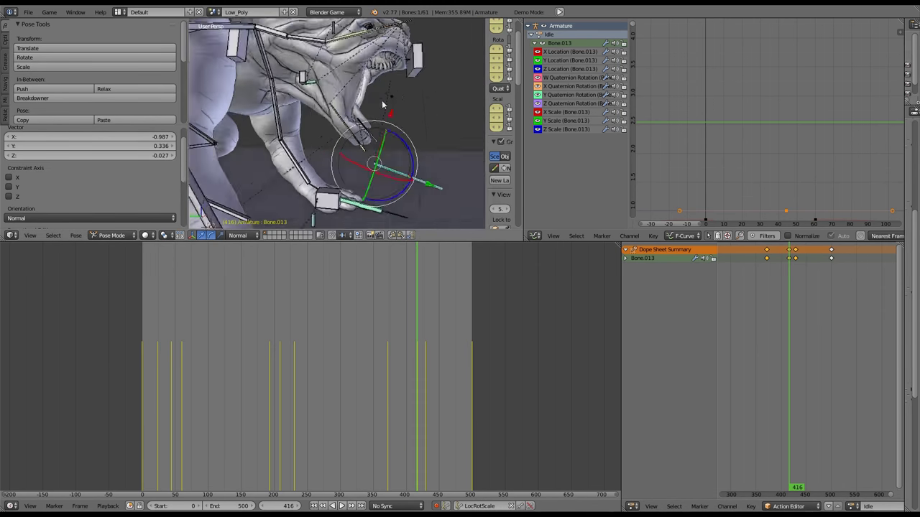
key(alt+a)
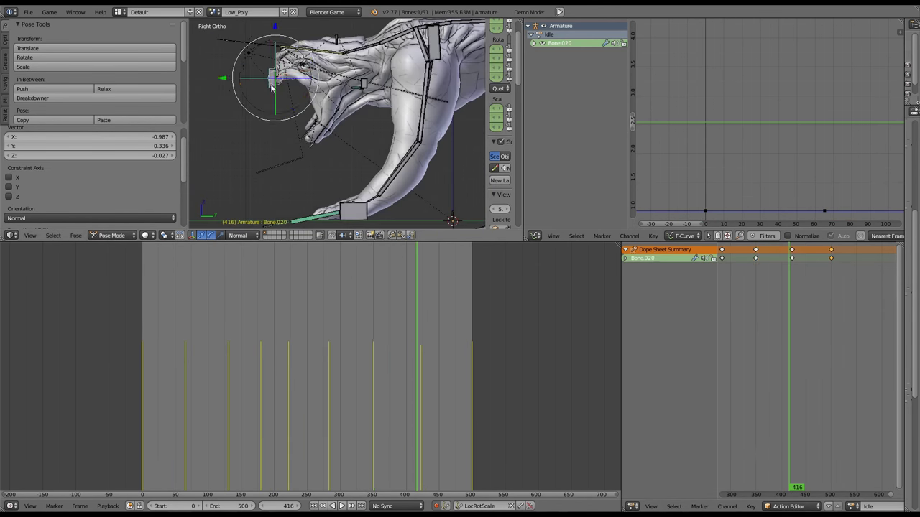
mouse_move(791, 269)
mouse_down()
mouse_move(759, 270)
mouse_move(776, 269)
mouse_up()
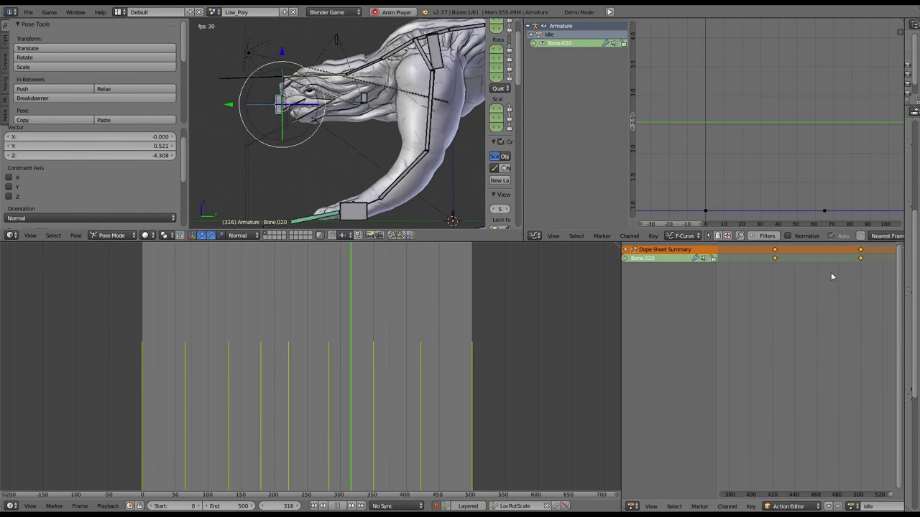
key(alt+a)
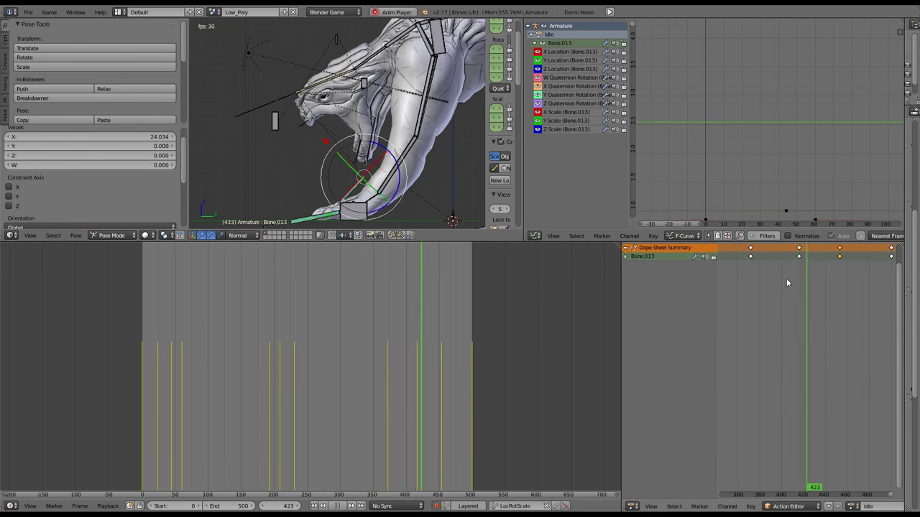
click(842, 301)
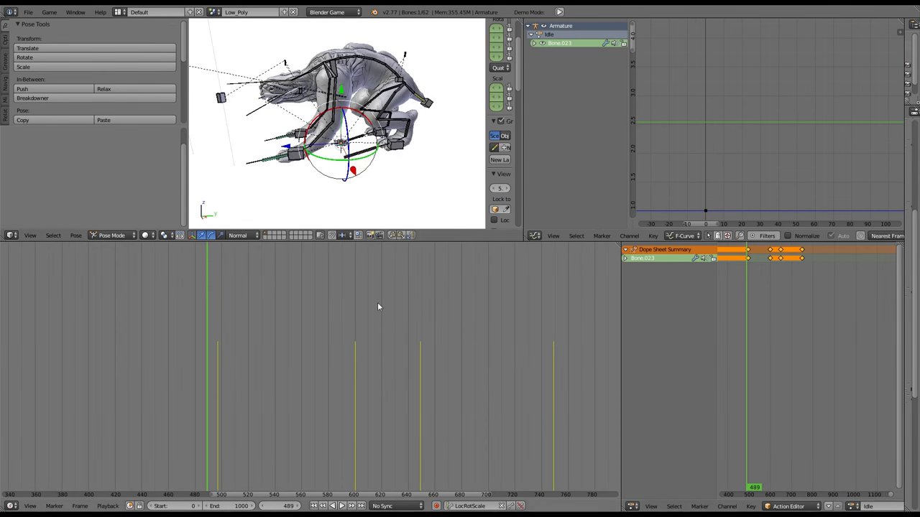
Show Animations.py in the Text Editor and enter the value 1000
click(533, 235)
click(562, 126)
text(1000)
click(111, 235)
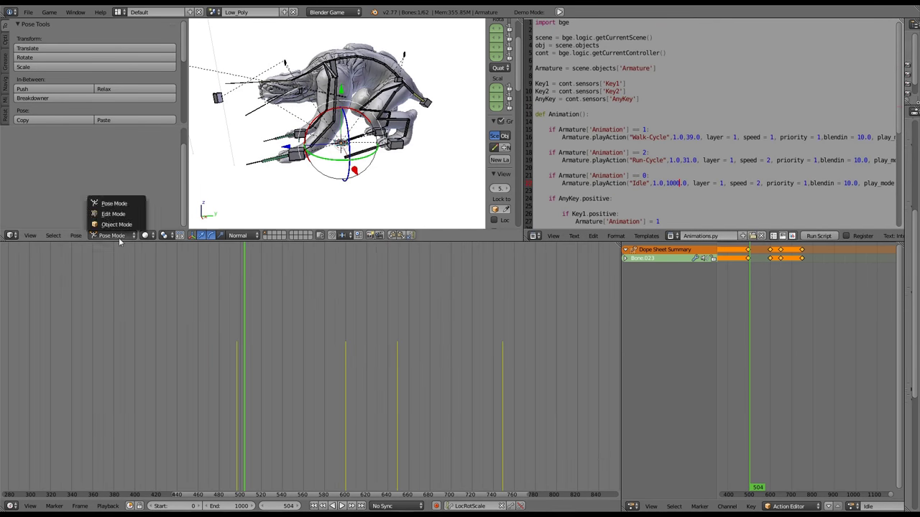
click(108, 229)
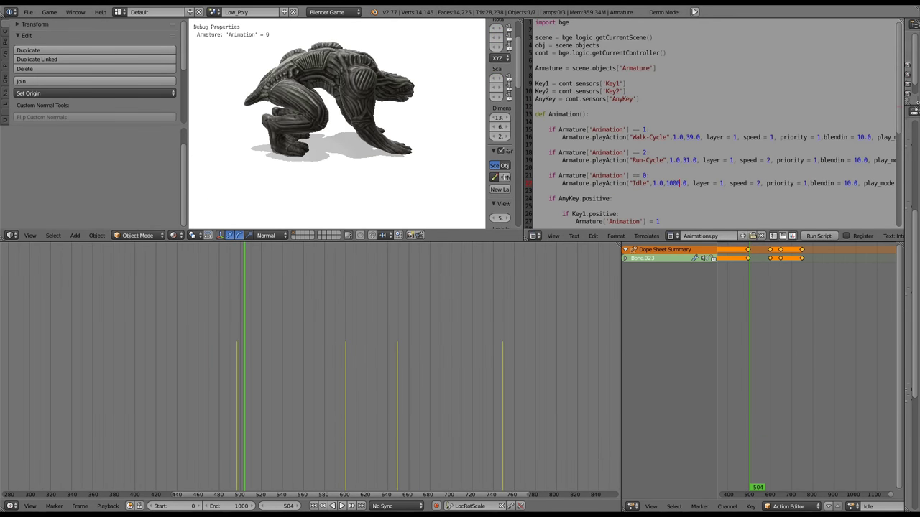
Check the Walk-Cycle action, return to Idle and test the actions in the game
key(ctrl+Tab)
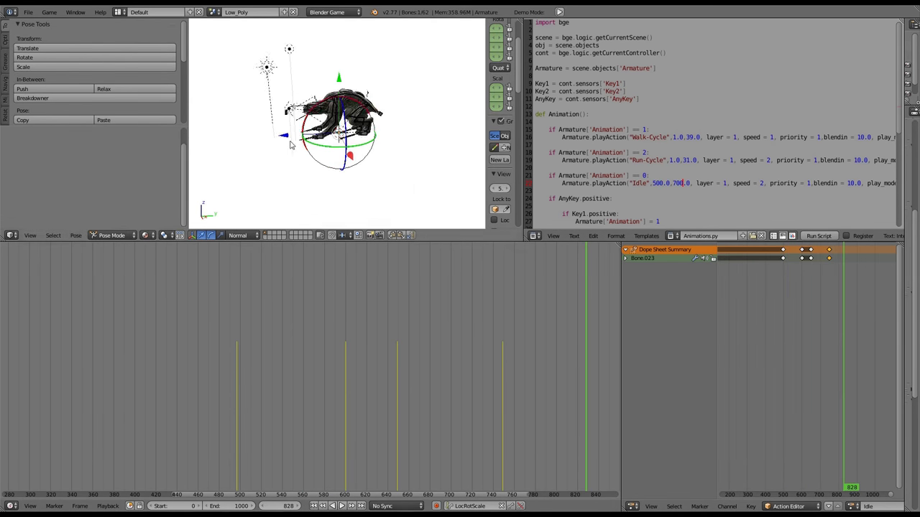
key(ctrl+Tab)
click(49, 12)
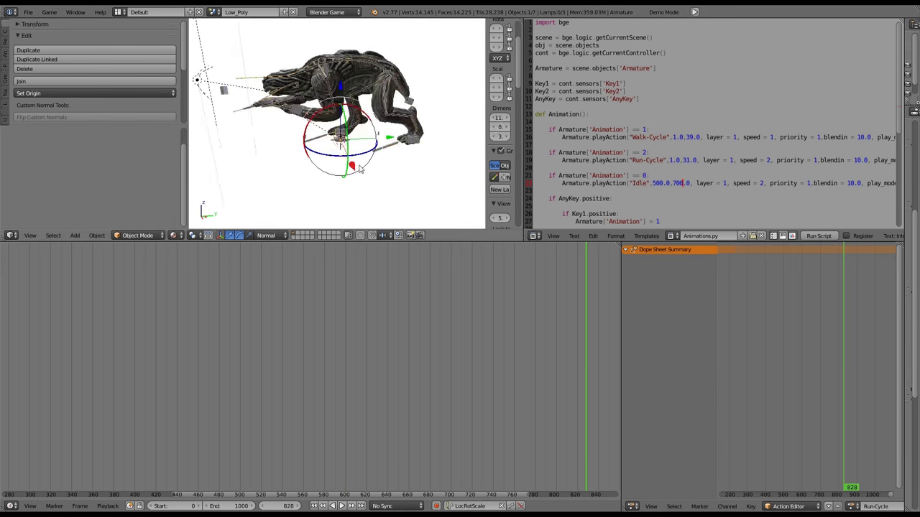
key(Home)
key(shift+Left)
click(851, 506)
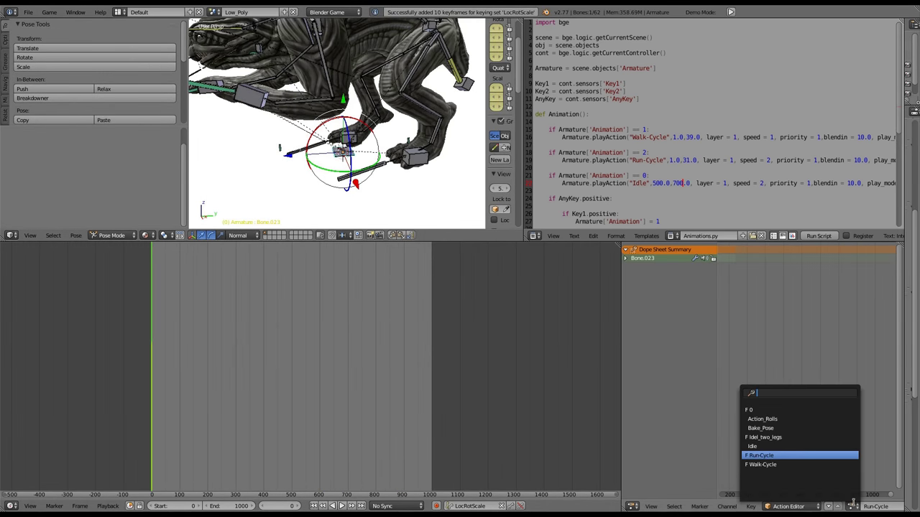
click(762, 465)
click(851, 505)
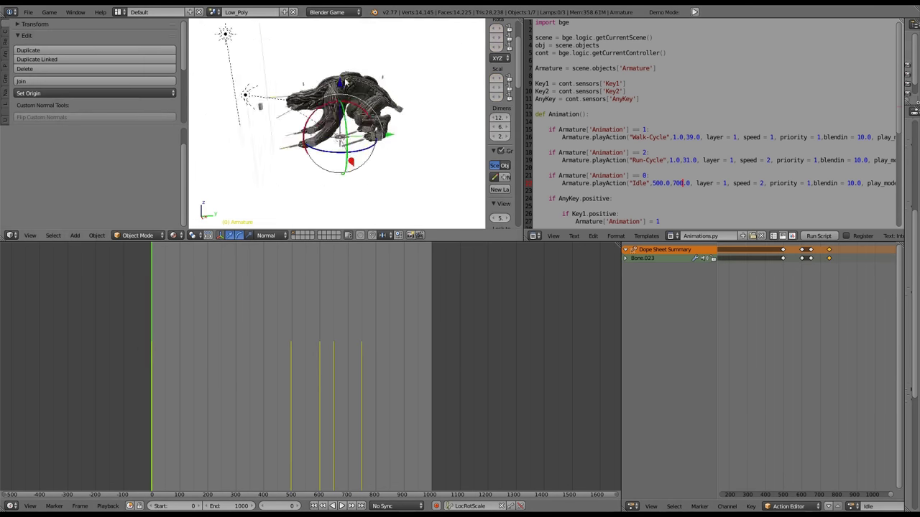
key(p)
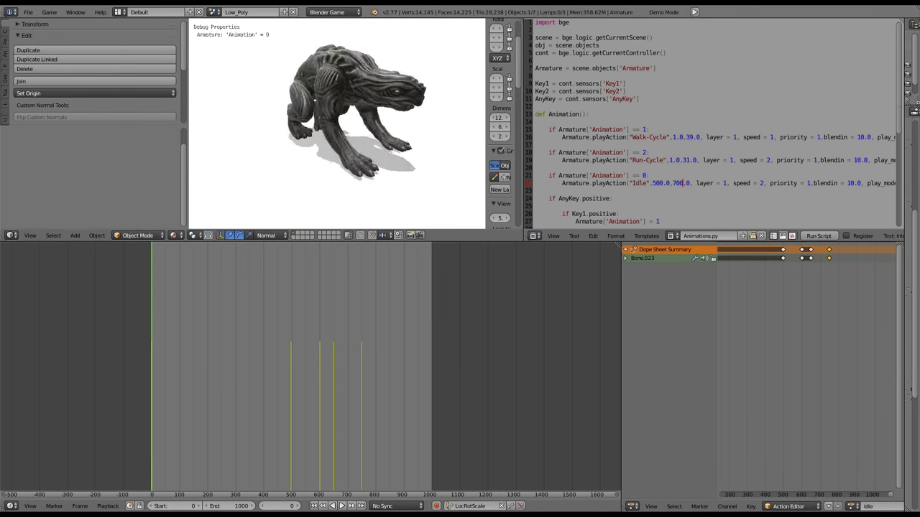
key(Escape)
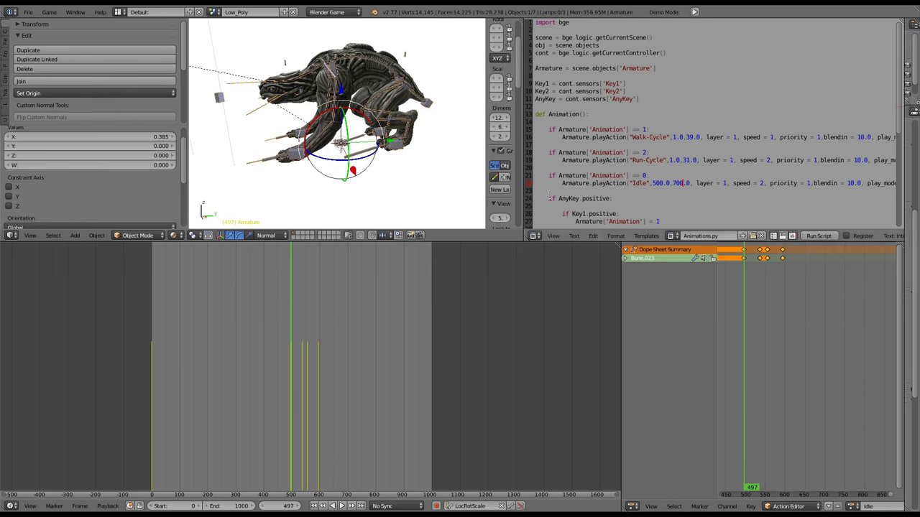
Rerun the game engine tests, then shift the selected Idle keys about 63 frames later
key(p)
key(Escape)
click(49, 12)
click(61, 23)
key(Escape)
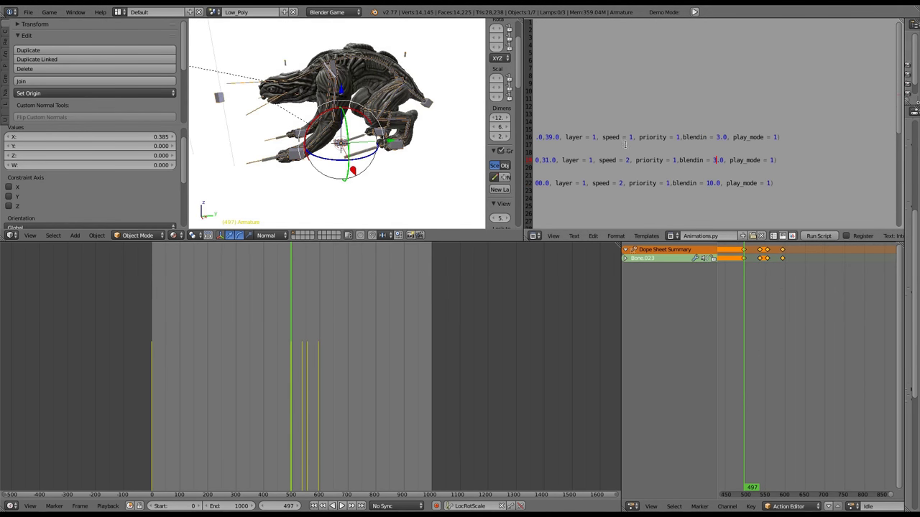
click(49, 12)
click(61, 23)
key(Escape)
scroll(295, 374, up, 1)
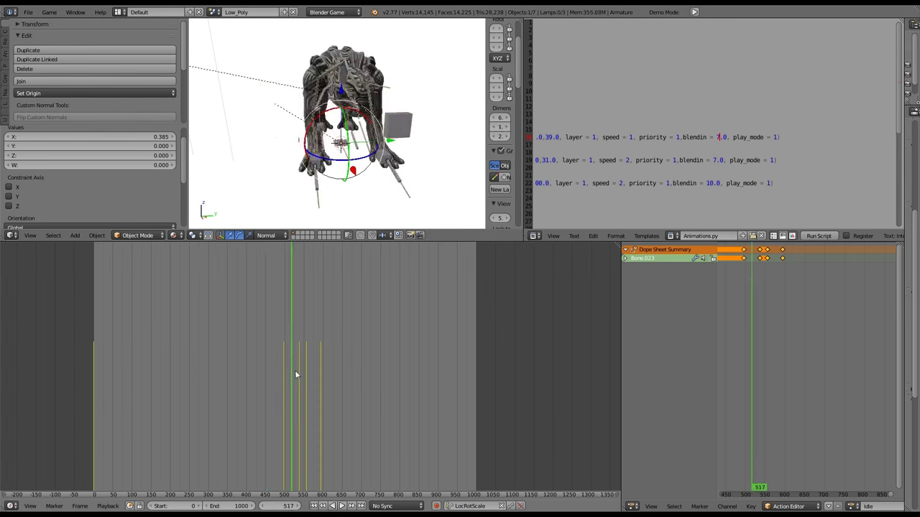
click(281, 386)
right_drag(761, 249, 790, 250)
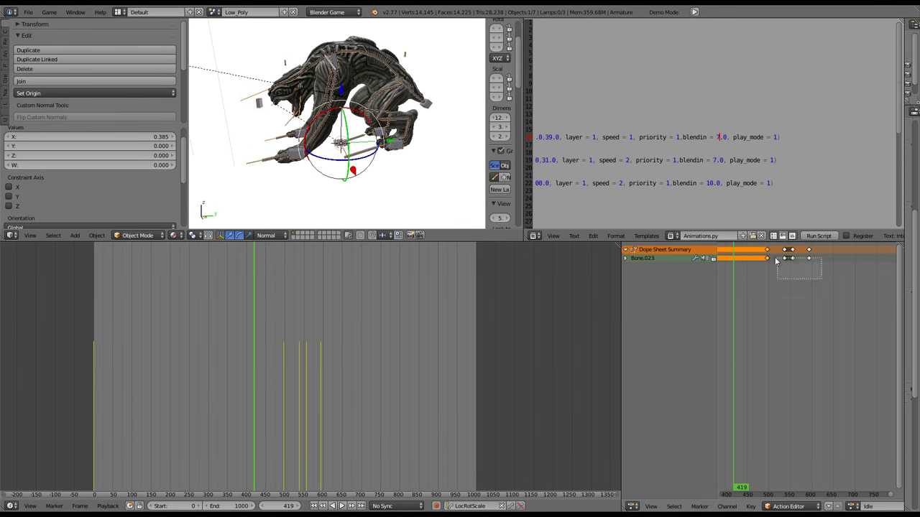
Enter Pose Mode, list the action's bone channels and go to frame 534
key(ctrl+z)
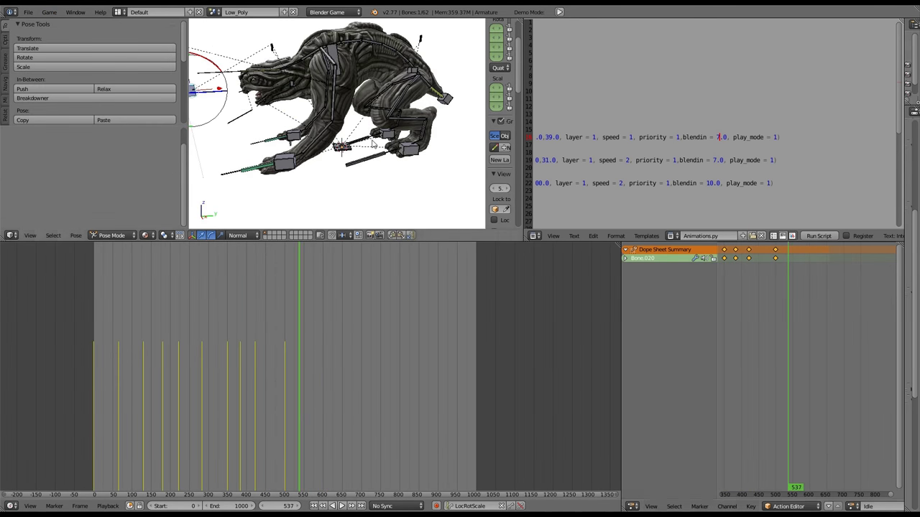
click(724, 334)
scroll(801, 287, up, 8)
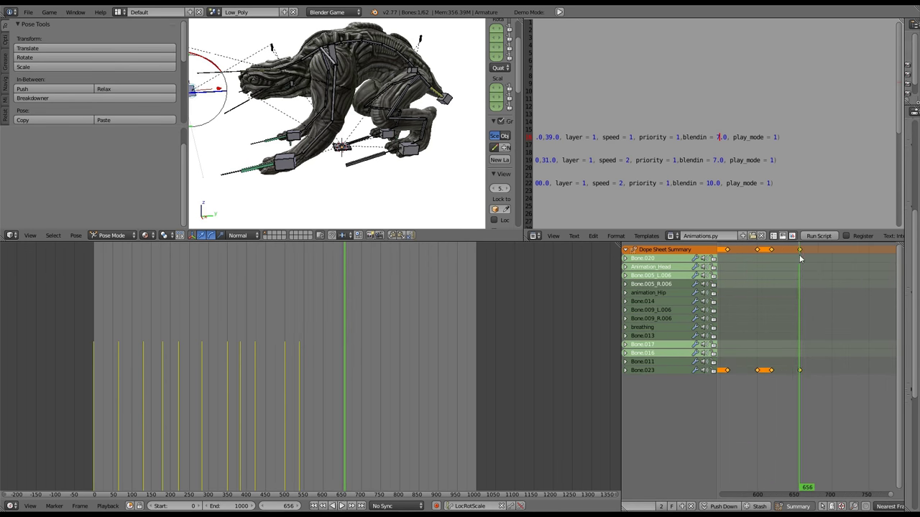
scroll(780, 260, down, 4)
click(757, 303)
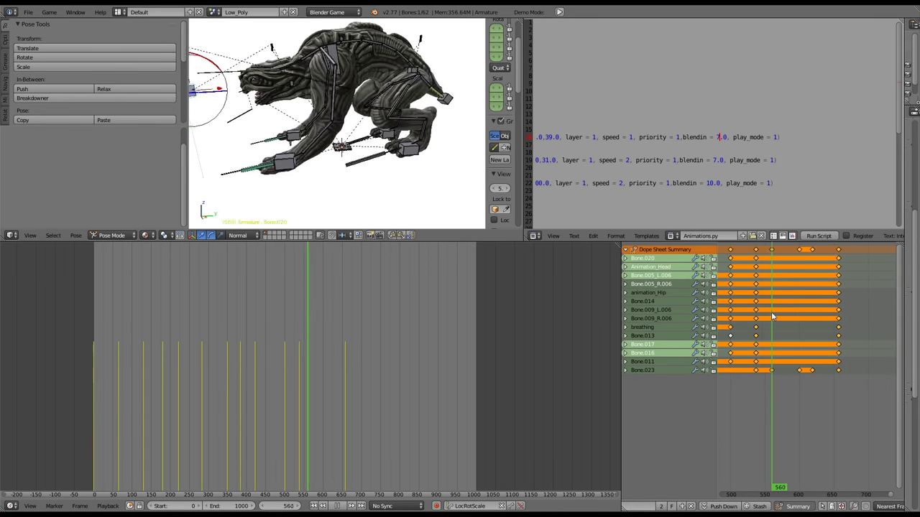
Select Bone.023 and other creature bones, then step to the keyframe at frame 537
right_click(291, 99)
middle_drag(321, 105, 441, 160)
key(a)
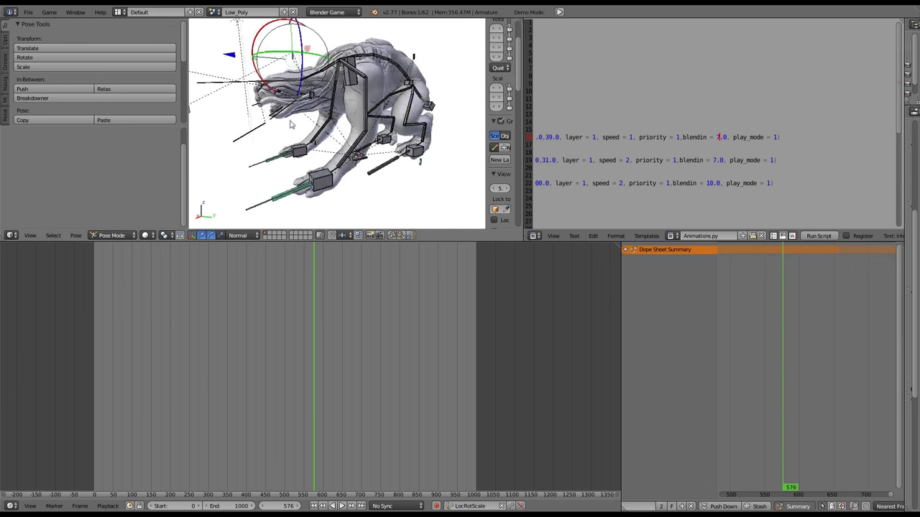
right_click(292, 194)
scroll(292, 195, up, 3)
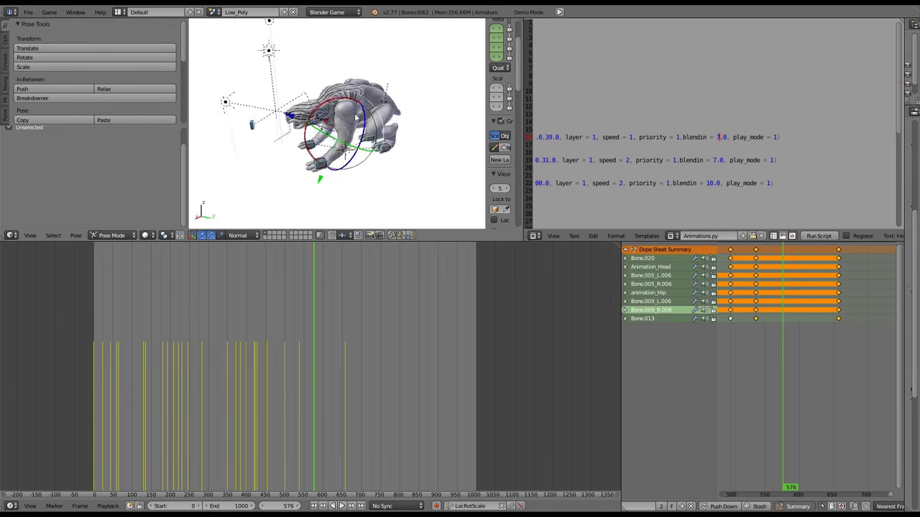
drag(783, 306, 755, 301)
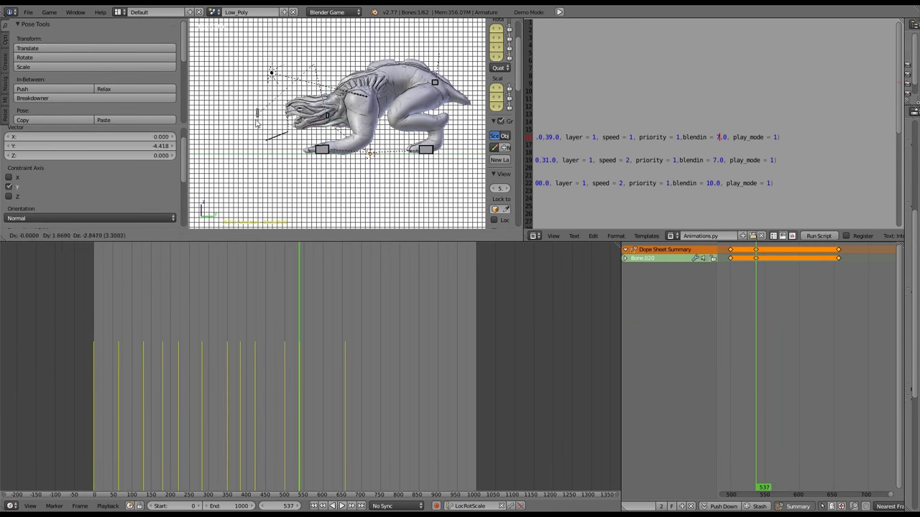
click(322, 366)
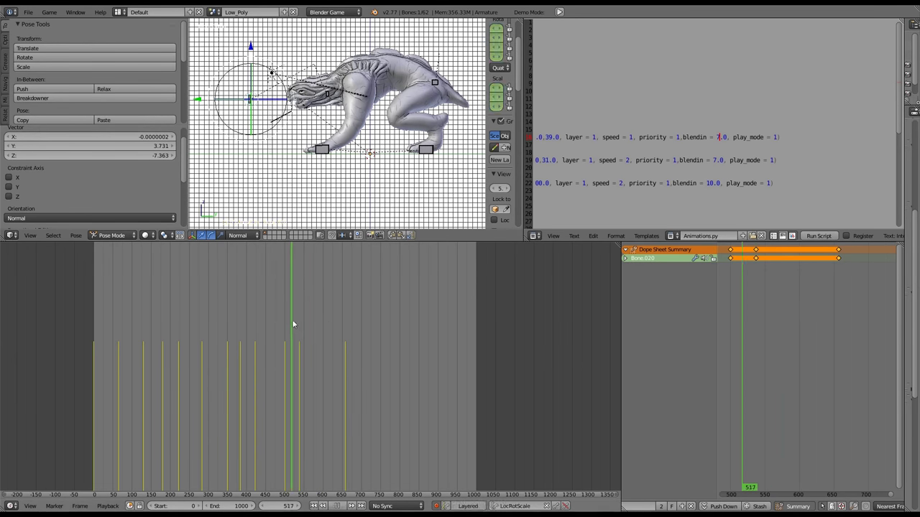
key(Up)
Review the motion in front orthographic view, playing and scrubbing between frames 548 and 564
middle_drag(263, 89, 325, 96)
key(KP_1)
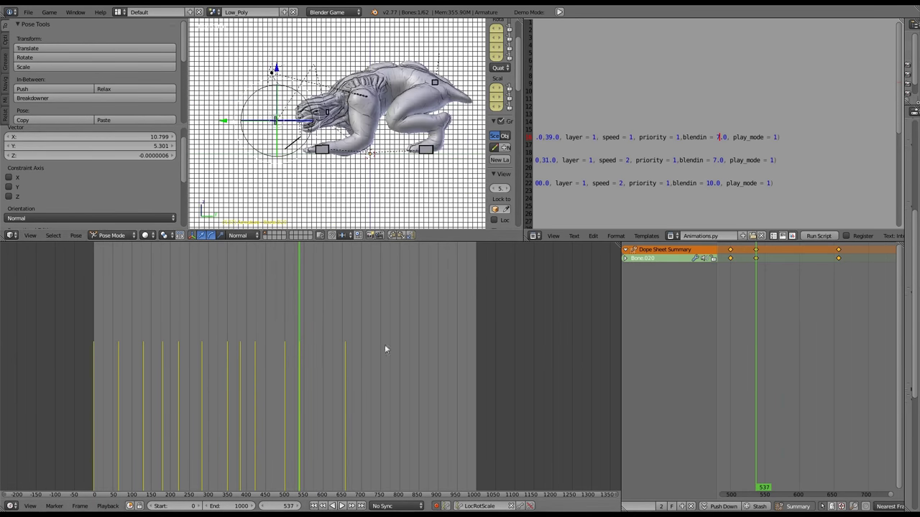
drag(296, 342, 303, 342)
key(alt+a)
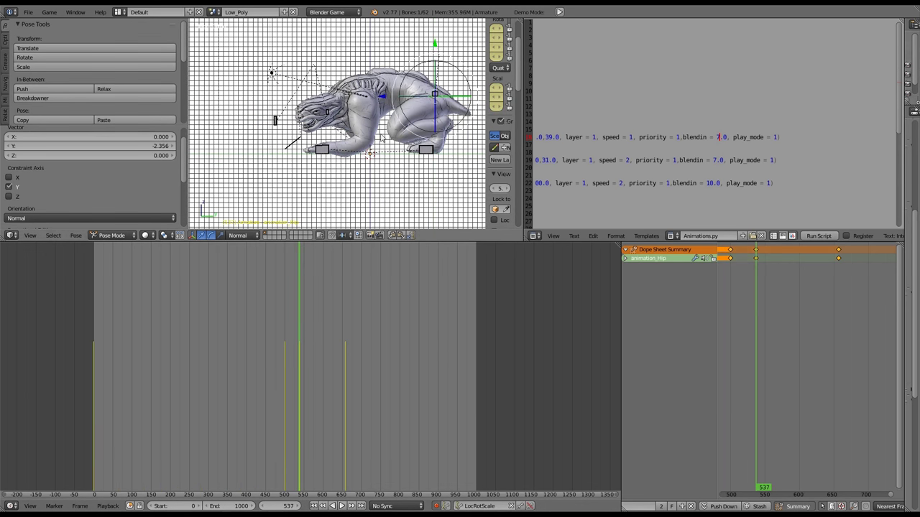
key(alt+a)
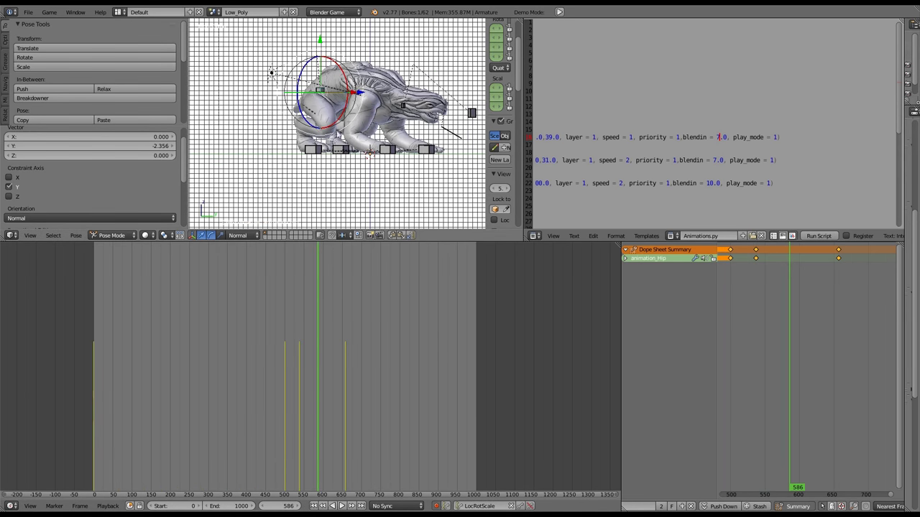
drag(320, 339, 307, 355)
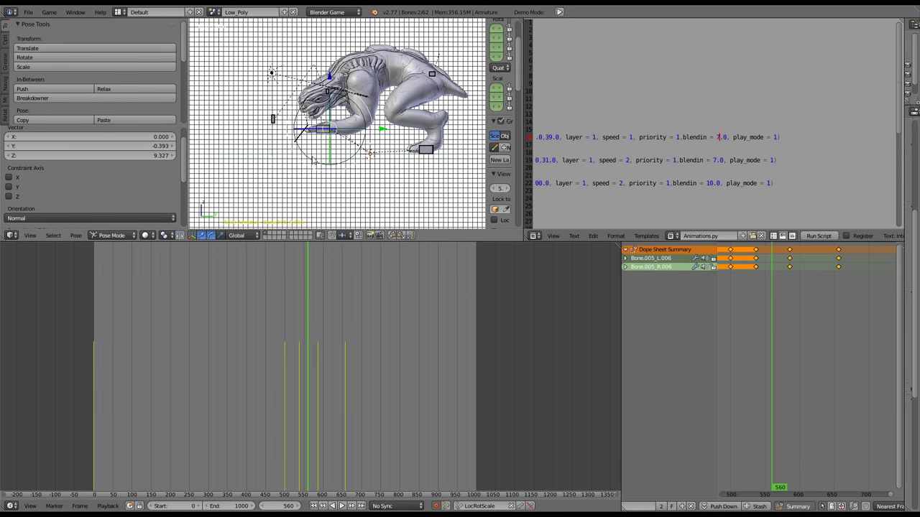
key(alt+a)
key(alt+a)
drag(314, 359, 312, 316)
Insert keyframes for the pose at frame 572 and reposition Bone.020
middle_drag(414, 72, 431, 94)
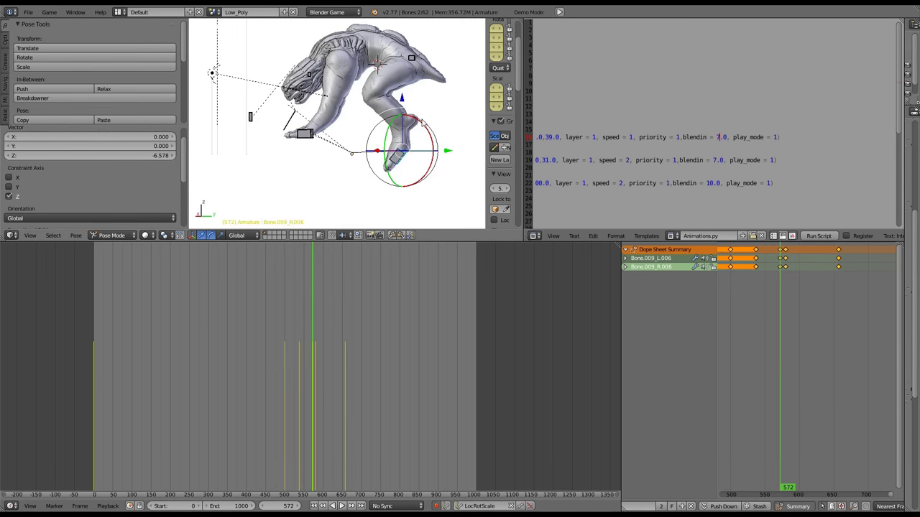
key(i)
drag(807, 278, 782, 313)
right_click(320, 147)
key(g)
click(319, 147)
Select both Bone.005 leg bones, scrub between frames 561 and 592, and select all bones in side view
middle_drag(337, 122, 388, 126)
right_click(381, 153)
shift+right_click(420, 146)
click(320, 350)
drag(320, 350, 304, 338)
key(a)
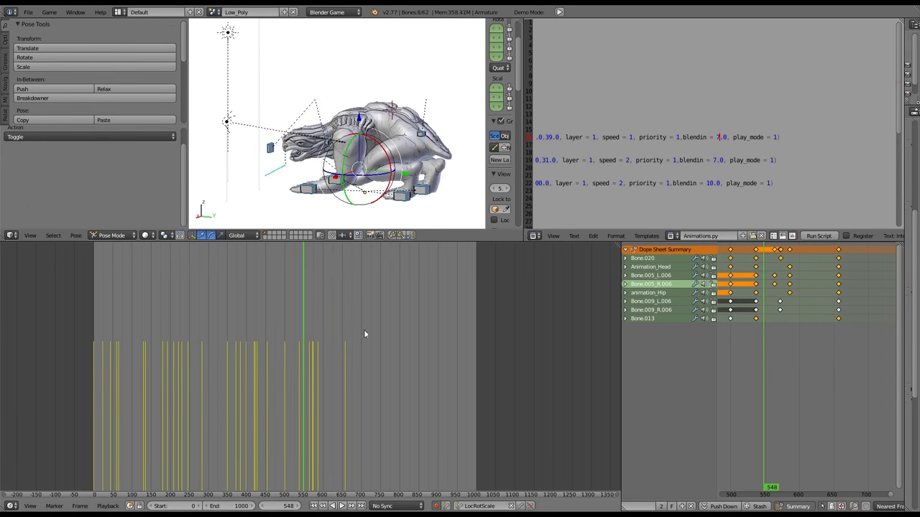
key(KP_3)
Move the Bone.005 leg bones and scrub ahead to frame 611
right_click(424, 155)
key(g)
click(312, 353)
key(g)
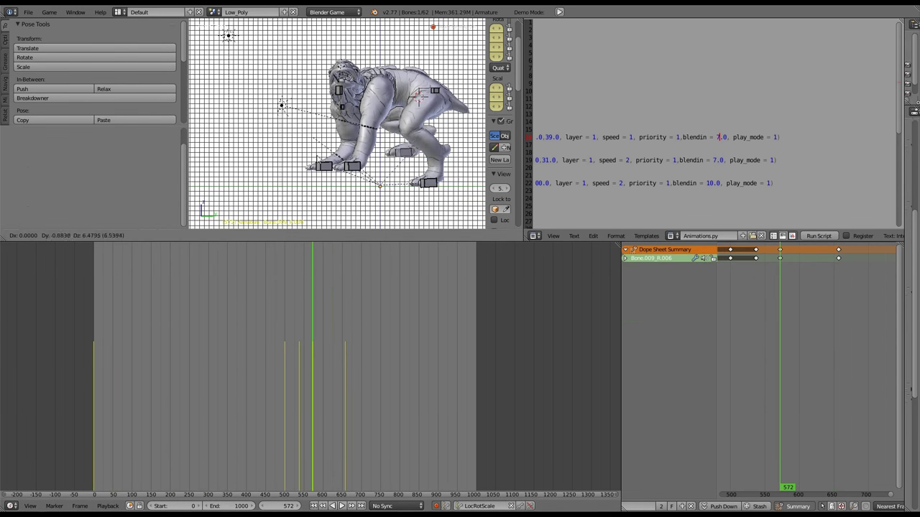
key(Return)
click(322, 325)
drag(322, 325, 337, 342)
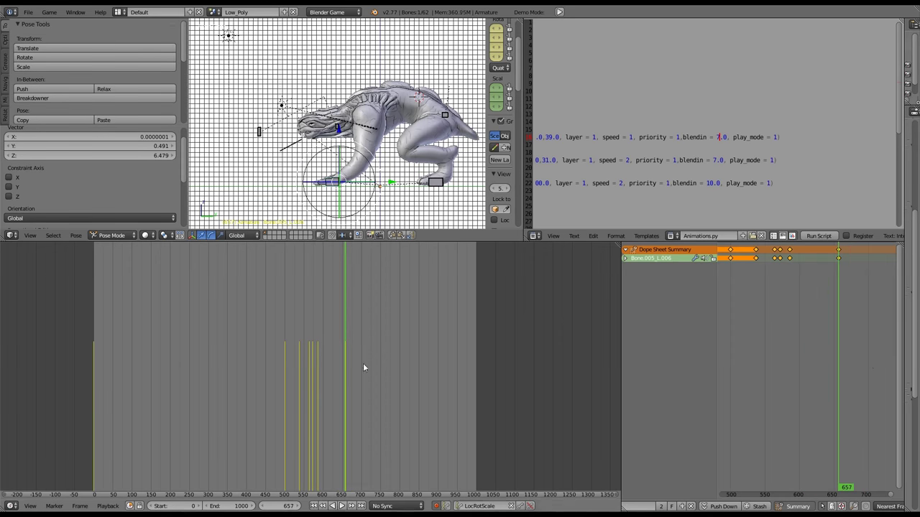
Reposition the Bone.009_L.006 foot at frame 572, undoing and redoing the move
key(a)
click(805, 268)
drag(818, 276, 779, 288)
key(ctrl+z)
click(737, 294)
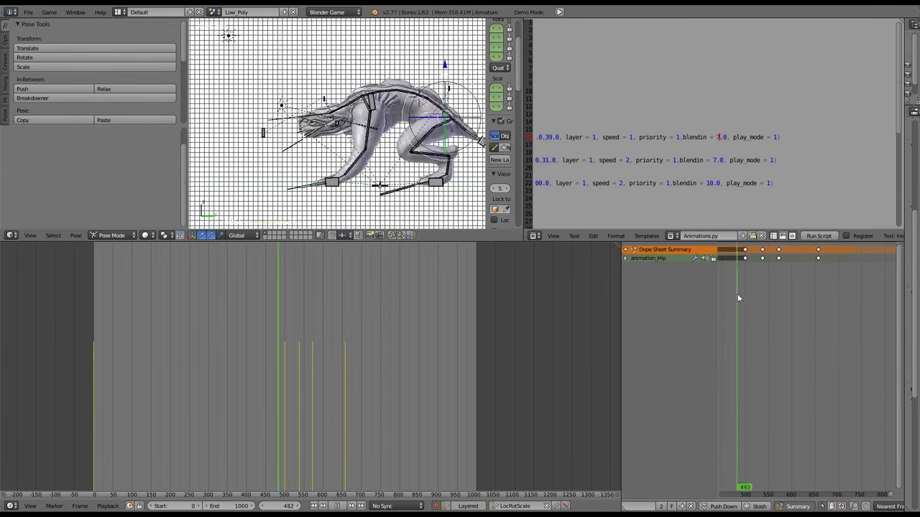
key(ctrl+shift+z)
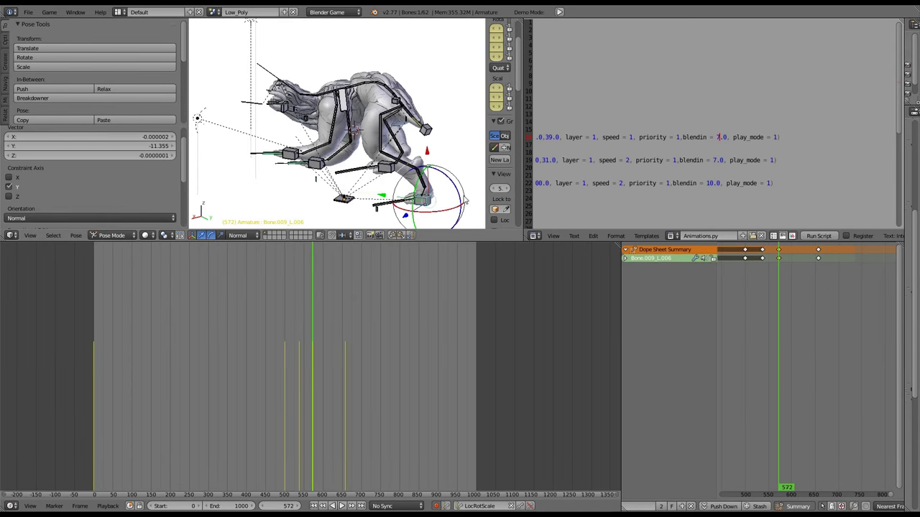
Play back frames 549–574 and switch to the right side orthographic view
click(768, 309)
drag(771, 322, 779, 322)
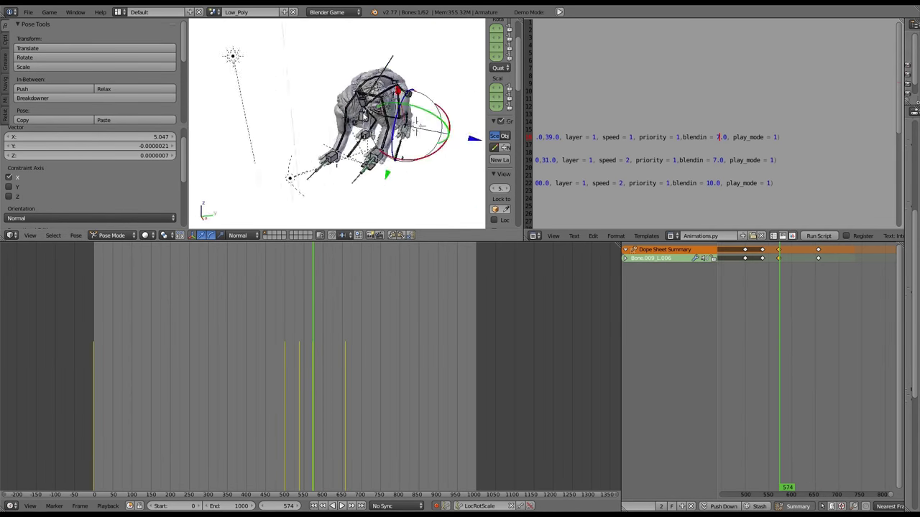
key(alt+a)
key(alt+a)
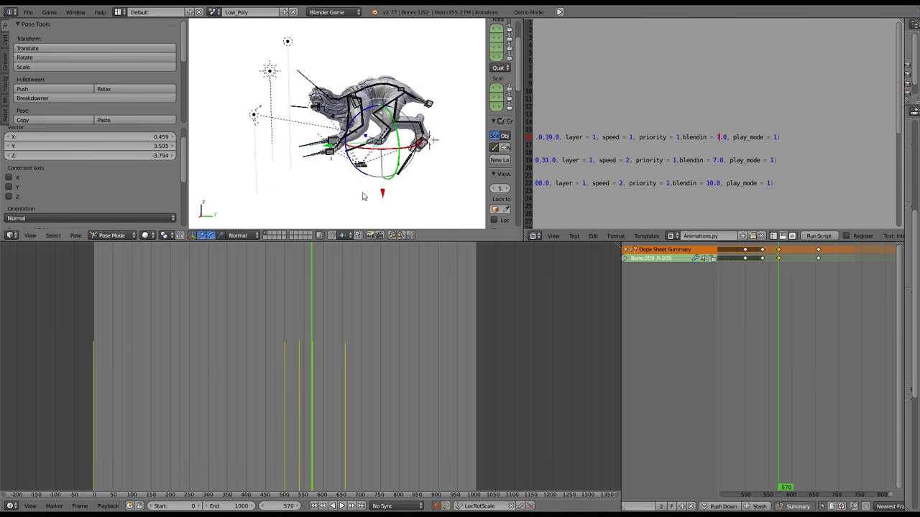
key(alt+a)
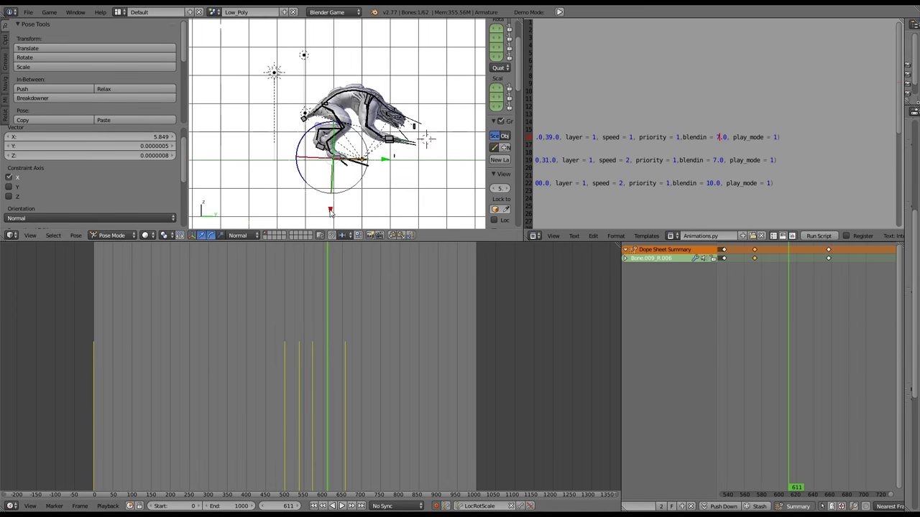
click(304, 294)
key(alt+a)
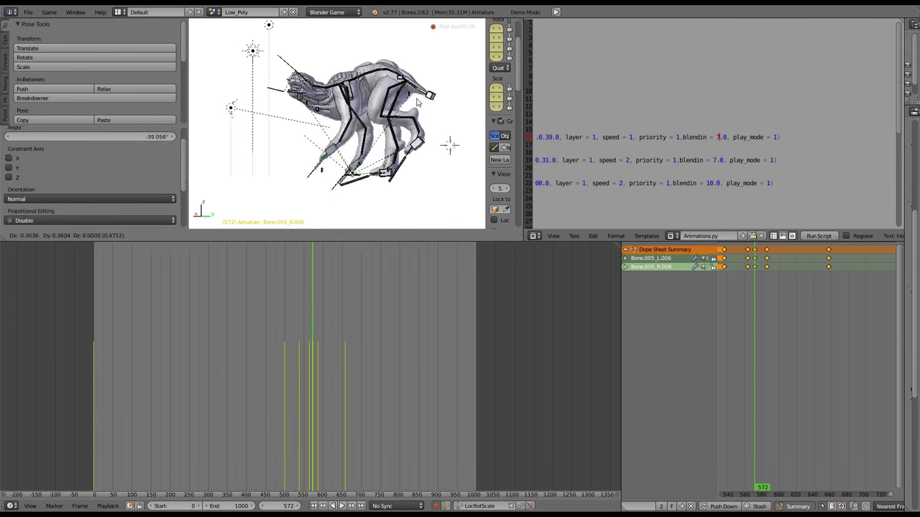
key(KP_3)
Move and rotate Bone.011 while scrubbing between frames 598 and 516
right_click(448, 175)
key(Left)
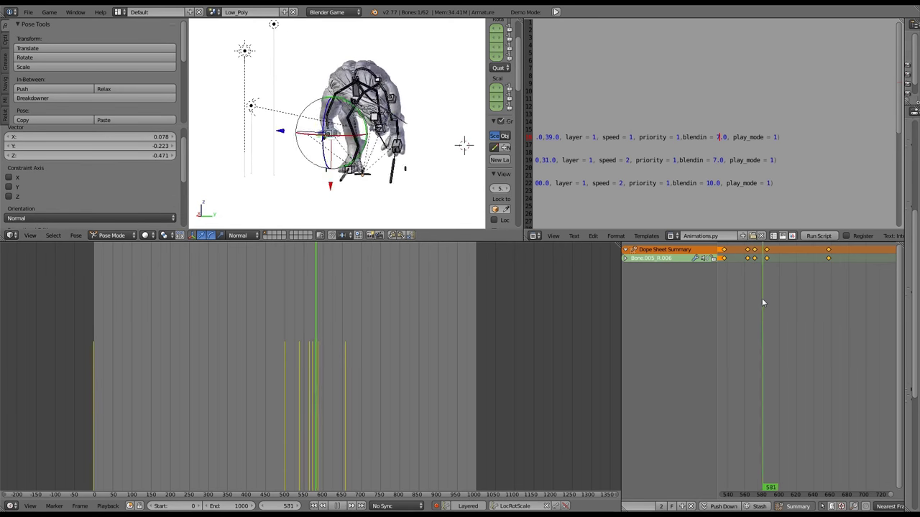
key(g)
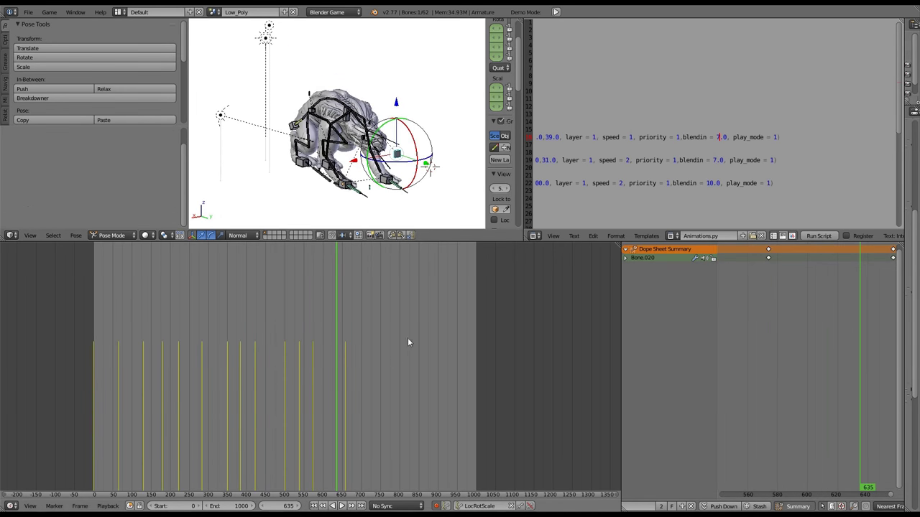
click(323, 324)
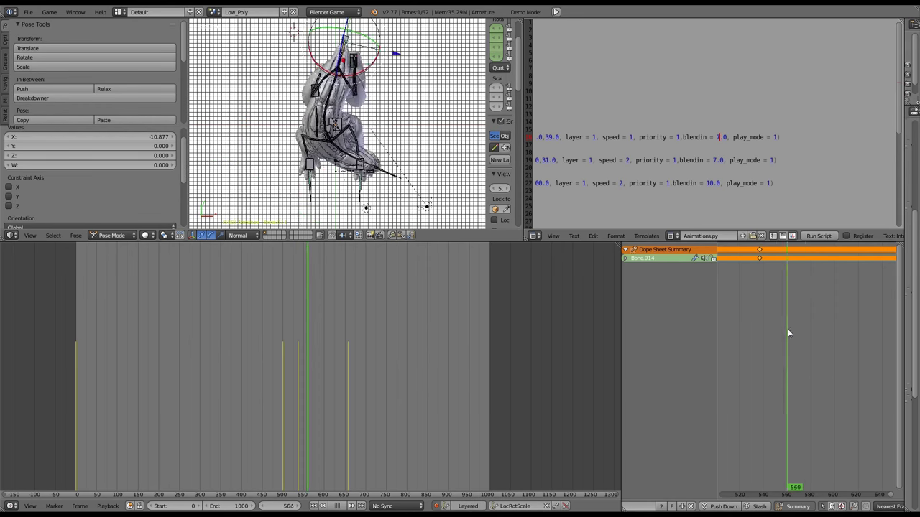
key(r)
click(753, 313)
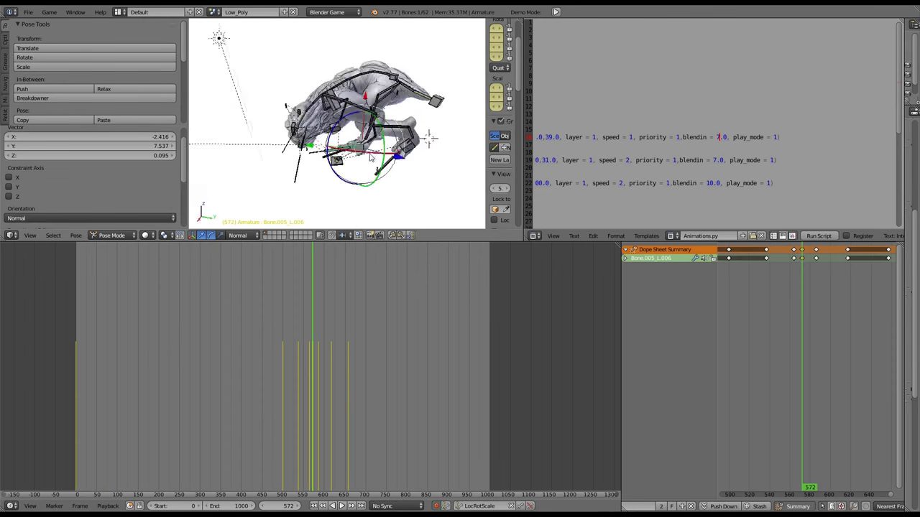
Clear the selection, show all bone channels, and shift the rightmost keyframes slightly earlier
middle_drag(373, 158, 431, 187)
click(791, 281)
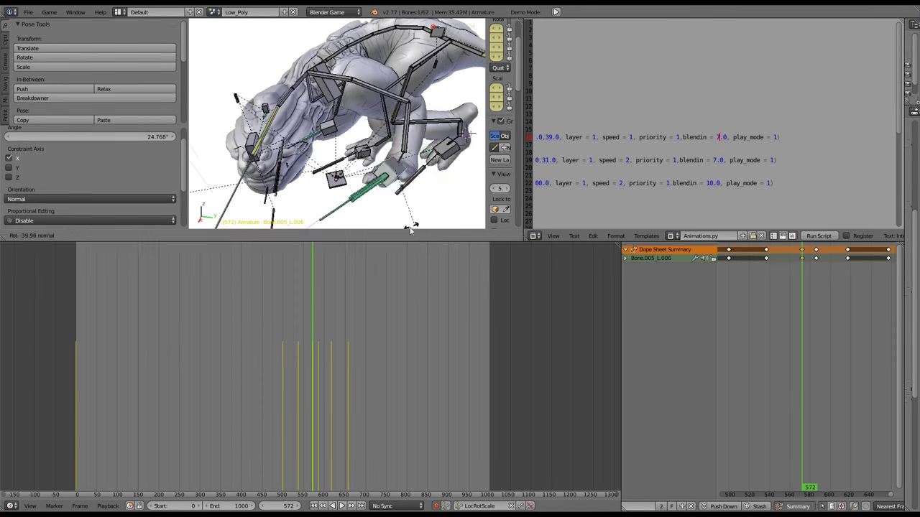
middle_drag(388, 145, 417, 172)
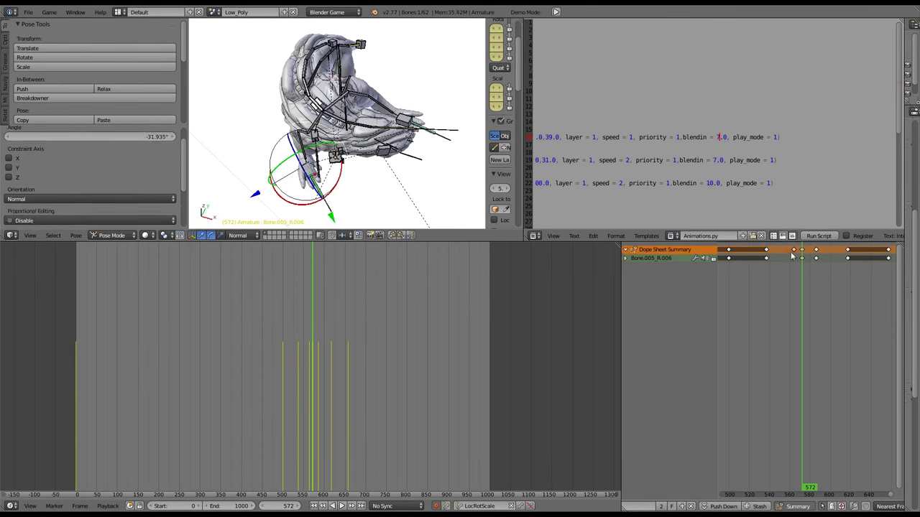
click(783, 277)
key(alt+a)
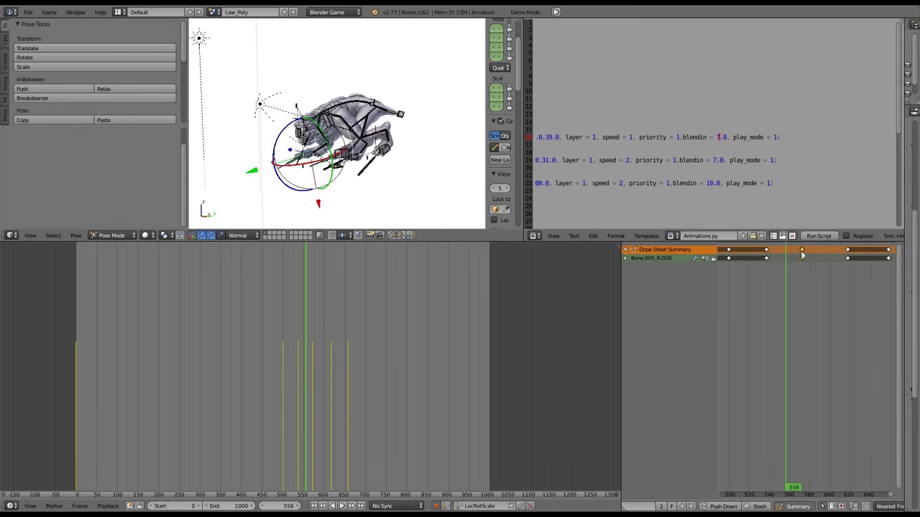
click(802, 249)
scroll(740, 267, down, 1)
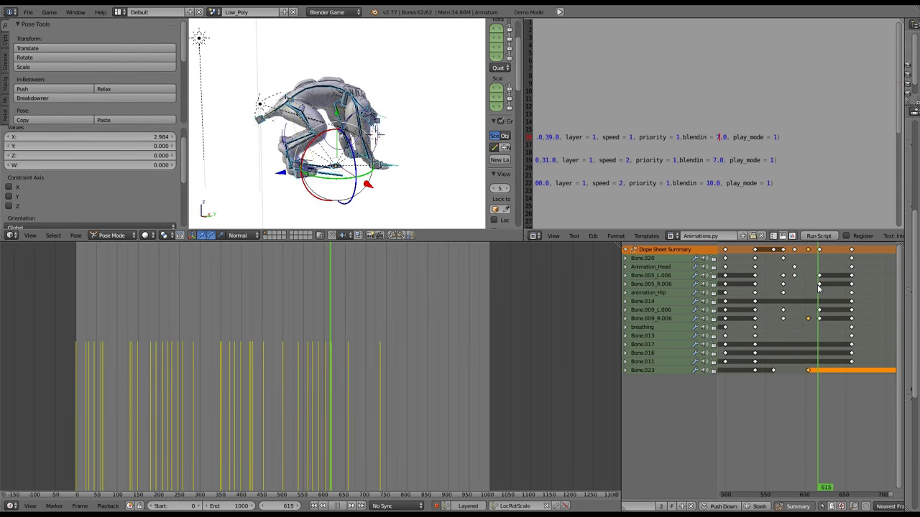
drag(818, 289, 804, 310)
drag(836, 279, 750, 280)
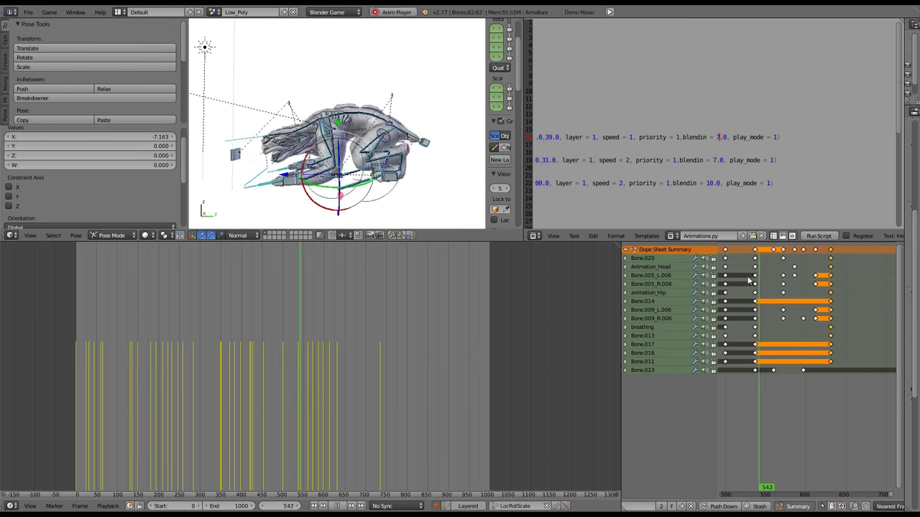
Move the Bone.005_L.006 leg bone along Y and reposition it at frame 572
click(650, 275)
middle_drag(338, 129, 385, 176)
key(g)
key(y)
click(772, 300)
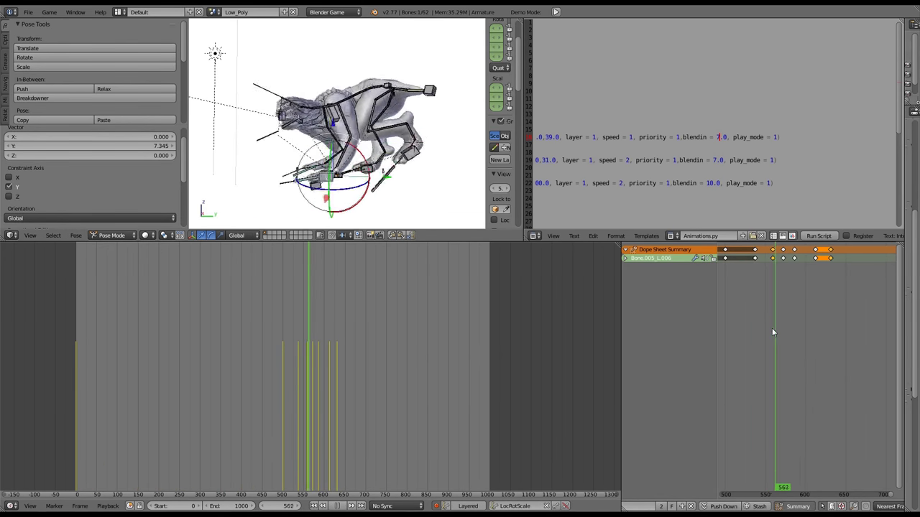
drag(773, 332, 783, 302)
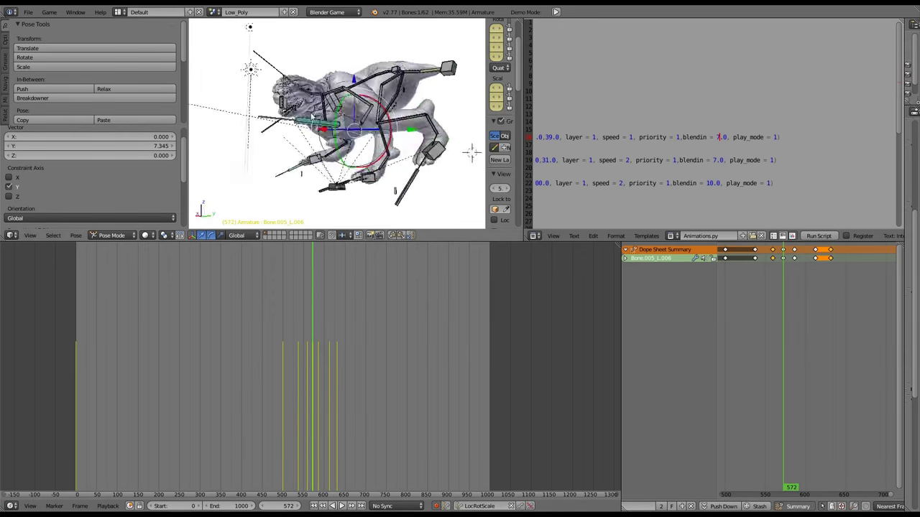
key(g)
click(363, 96)
Play the animation, preview the textured model, then return to posing the armature
key(alt+a)
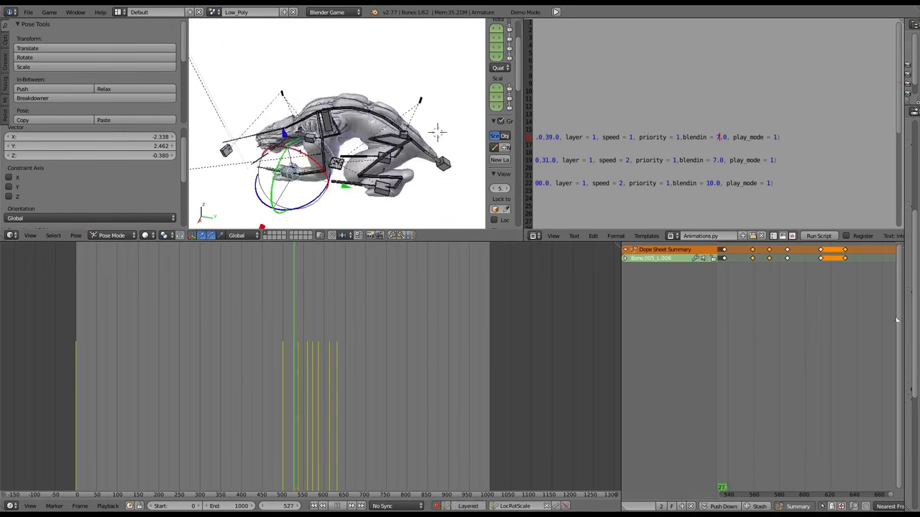
click(284, 350)
key(Escape)
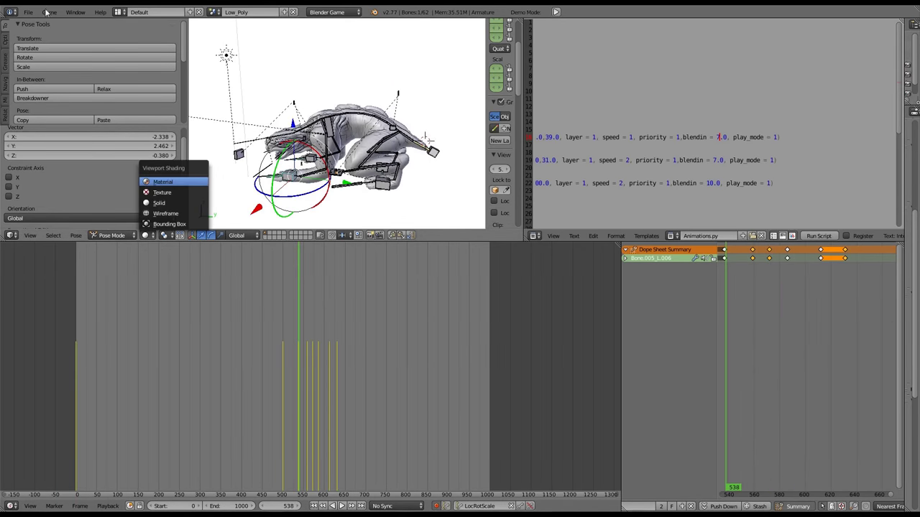
key(ctrl+Tab)
key(Escape)
key(ctrl+Tab)
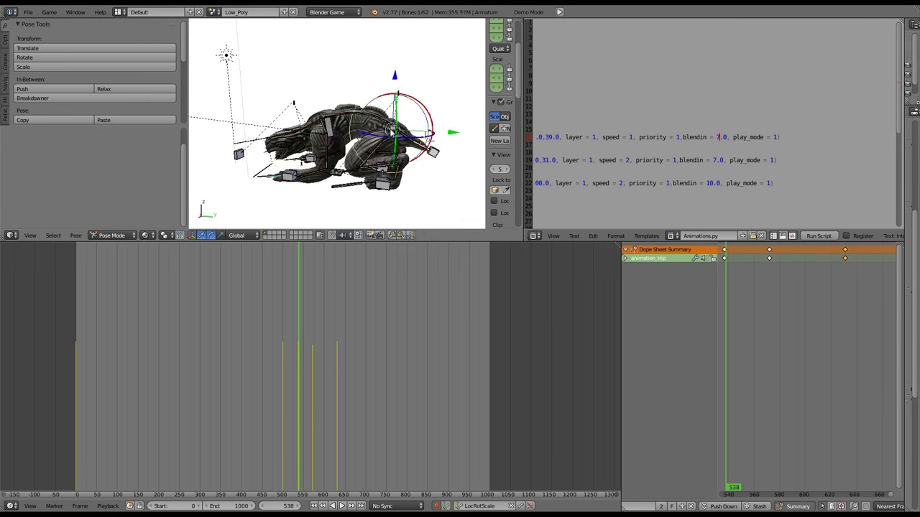
Move the hip bone into a new pose at frame 572 and select Bone.020
mouse_move(300, 327)
mouse_down()
mouse_move(318, 324)
mouse_move(302, 345)
mouse_move(308, 338)
mouse_up()
key(alt+a)
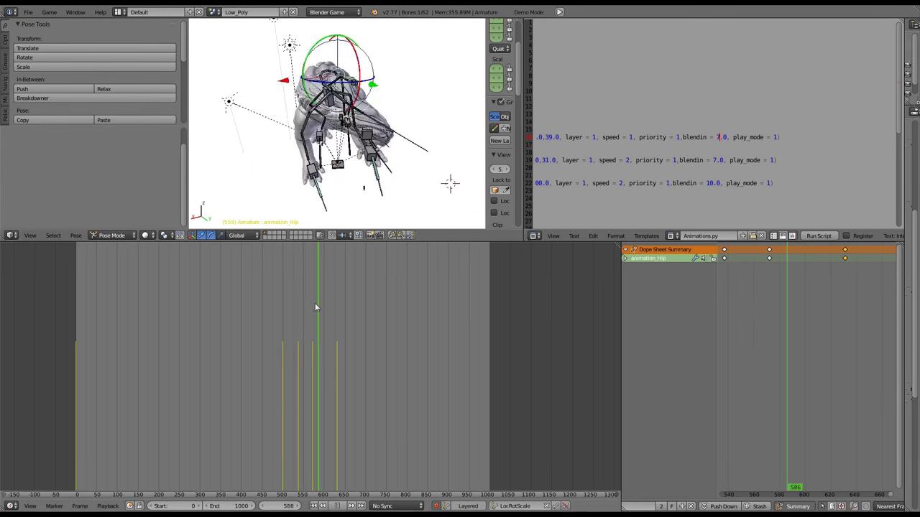
key(alt+a)
key(g)
click(416, 189)
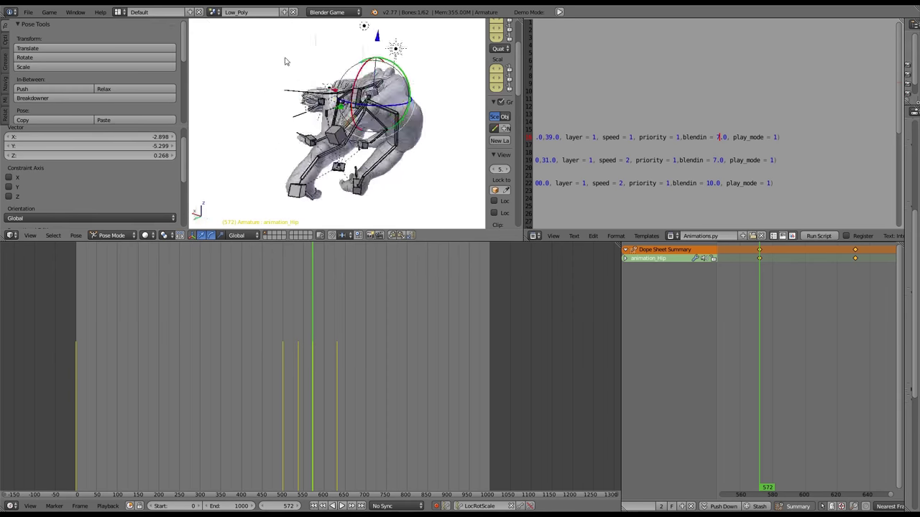
right_click(368, 169)
middle_drag(403, 179, 388, 151)
Rotate Bone.009_R.006 about Z, undo it, and review playback up to frame 571
right_click(316, 155)
key(r)
key(z)
key(Return)
key(ctrl+z)
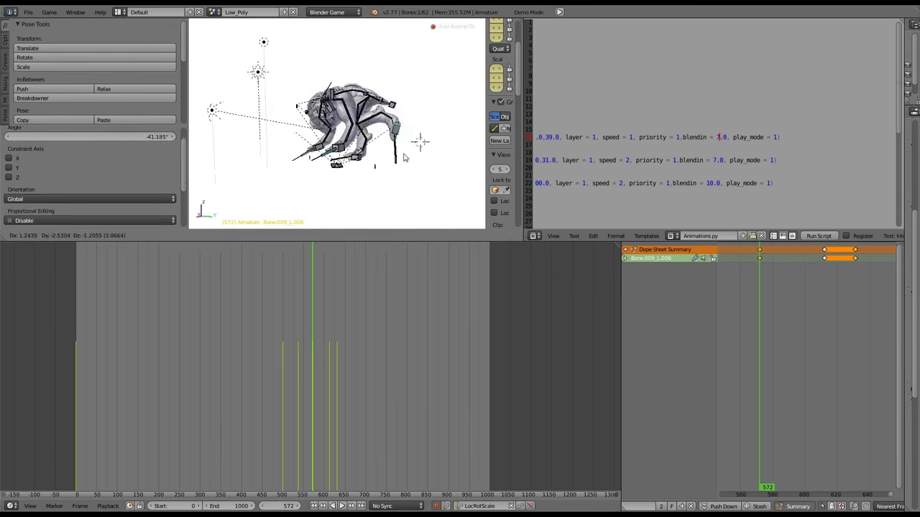
key(alt+a)
click(265, 330)
key(alt+a)
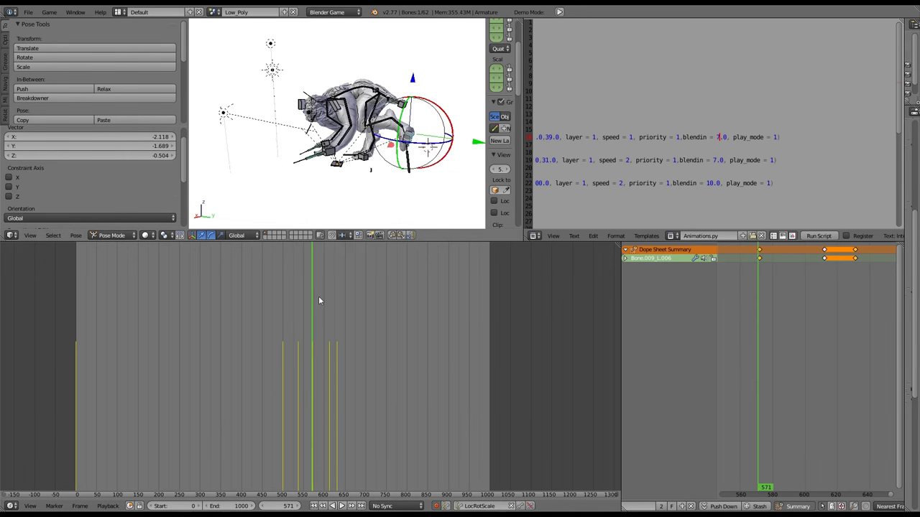
Move the selected bones at frame 586 and play forward and in reverse between frames 593 and 605
key(g)
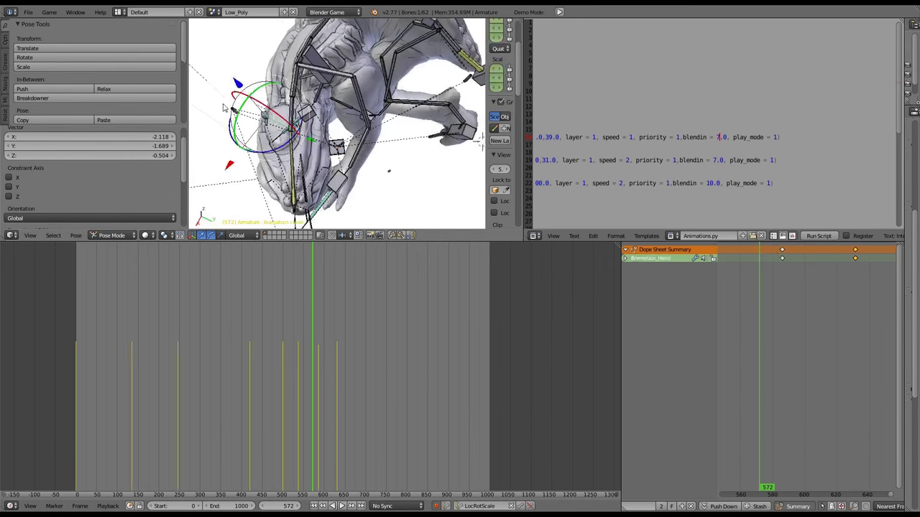
click(318, 329)
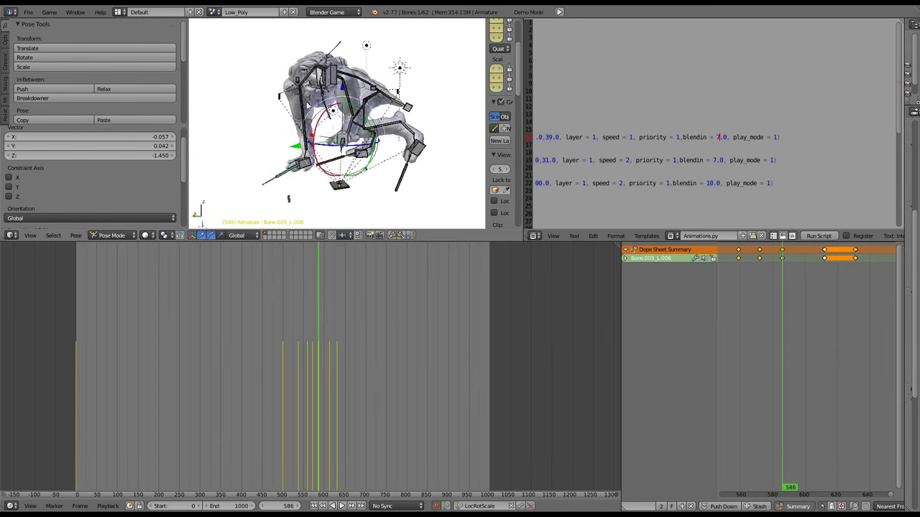
key(alt+shift+a)
key(alt+a)
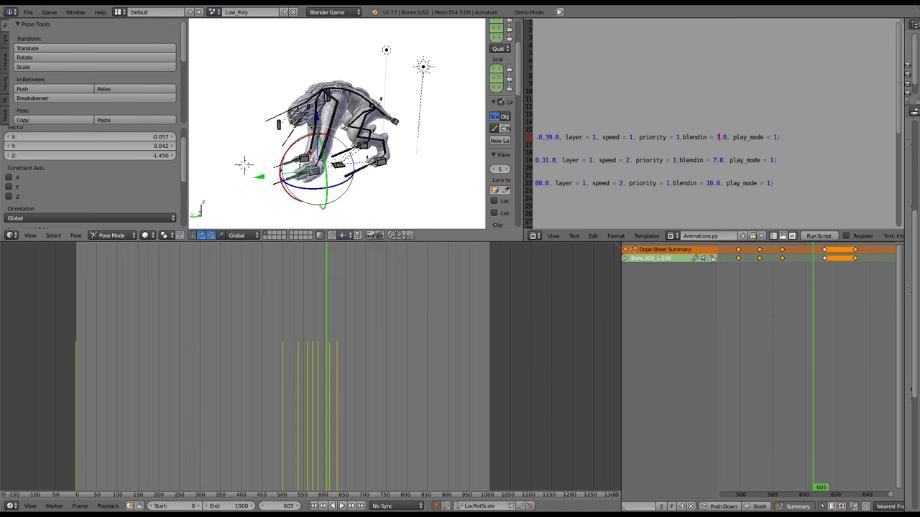
key(alt+shift+a)
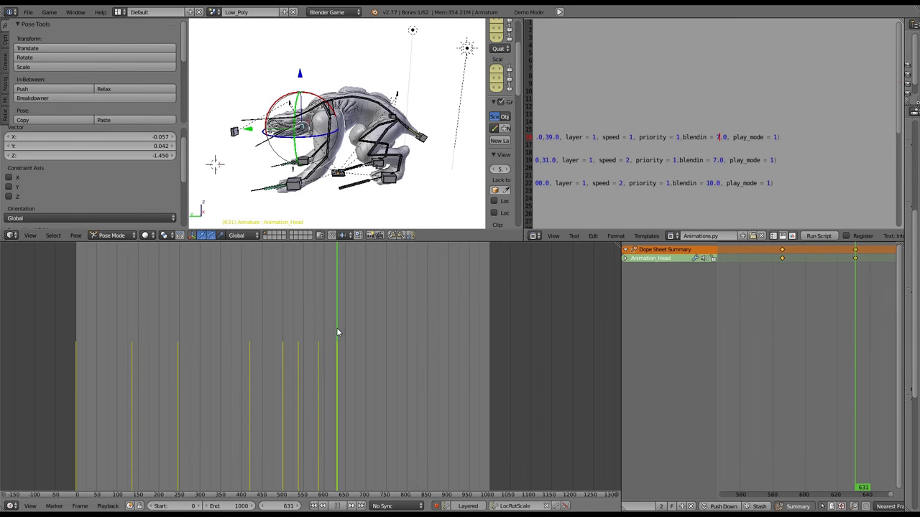
drag(336, 328, 322, 330)
Lower the creature along Z and rotate the left foot bone Bone.005_L.006
drag(312, 37, 314, 50)
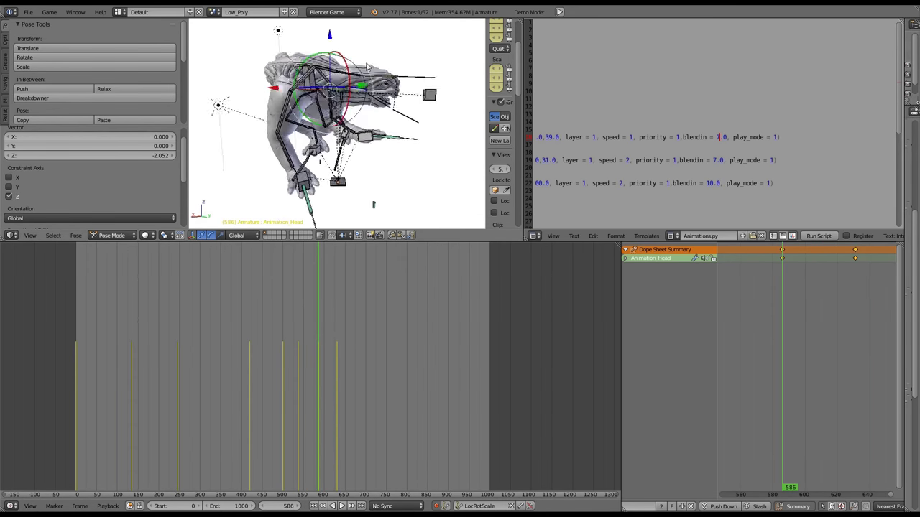
middle_drag(366, 66, 359, 100)
right_click(280, 190)
key(r)
drag(319, 316, 333, 350)
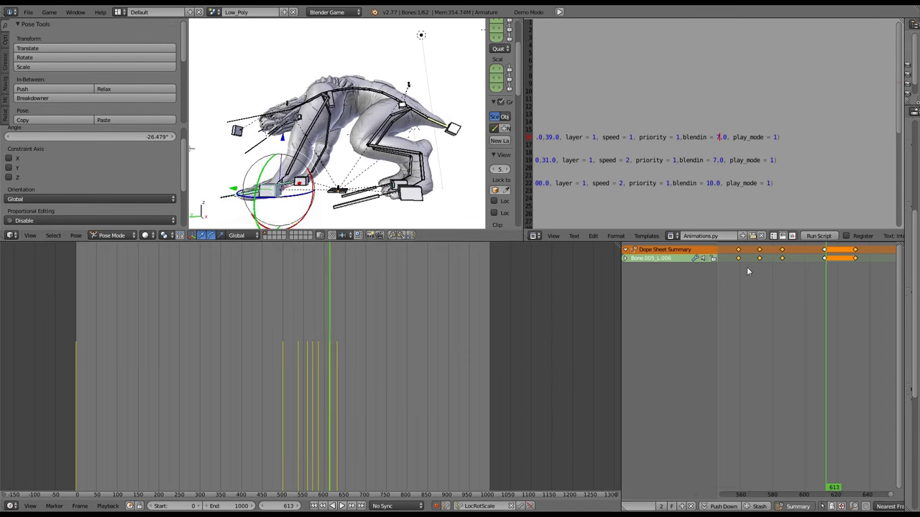
middle_drag(338, 130, 345, 143)
drag(328, 319, 308, 319)
Select Bone.009_R.006 at frame 572 and play the animation from frame 549
scroll(320, 164, down, 2)
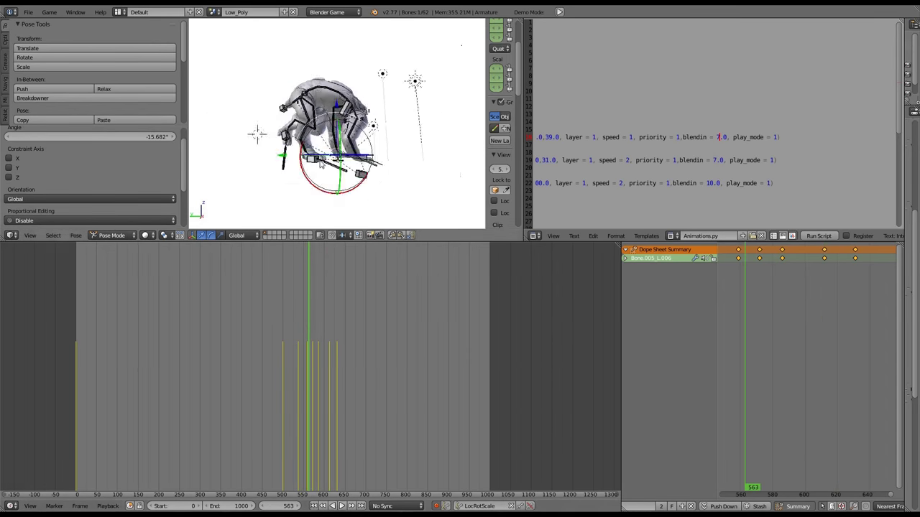
key(Up)
scroll(371, 271, up, 2)
middle_drag(338, 122, 373, 108)
right_click(345, 144)
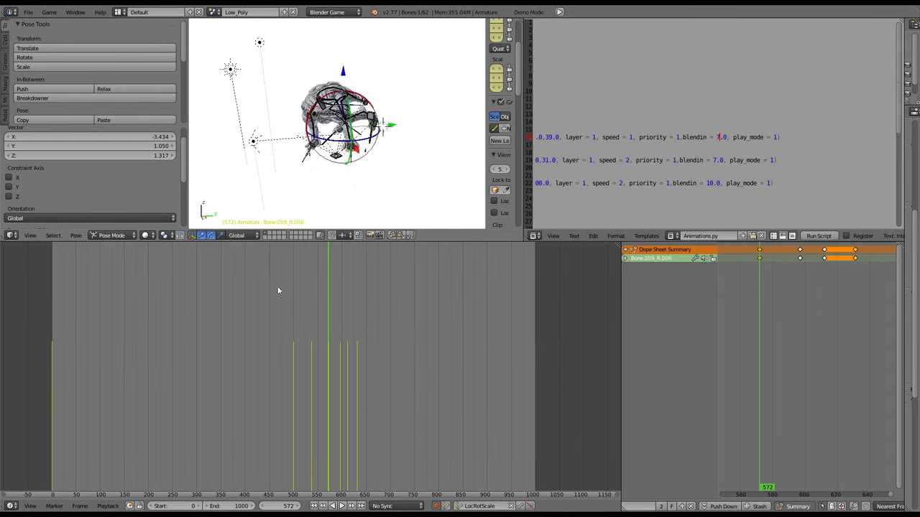
click(323, 344)
key(alt+a)
middle_drag(377, 181, 379, 128)
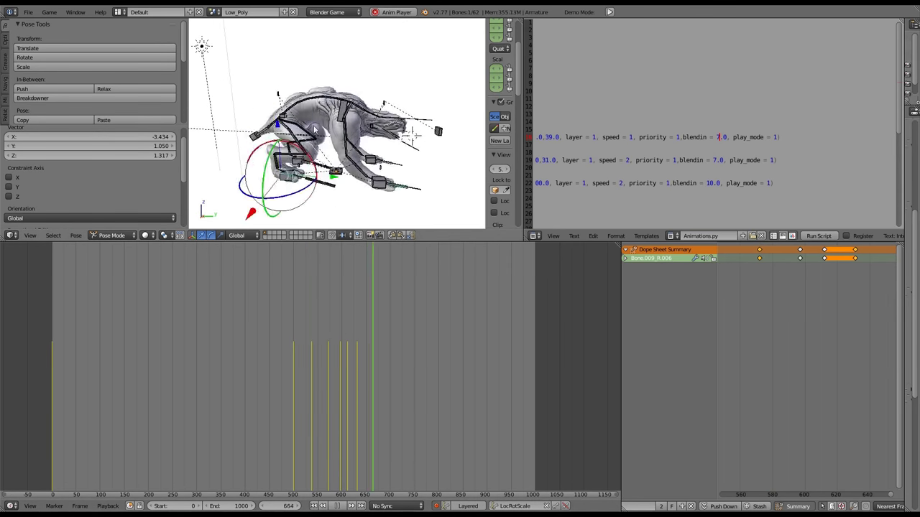
Switch to textured shading and Object Mode, then start the game to test the actions
click(147, 235)
click(164, 188)
click(111, 235)
click(86, 201)
click(49, 12)
click(79, 22)
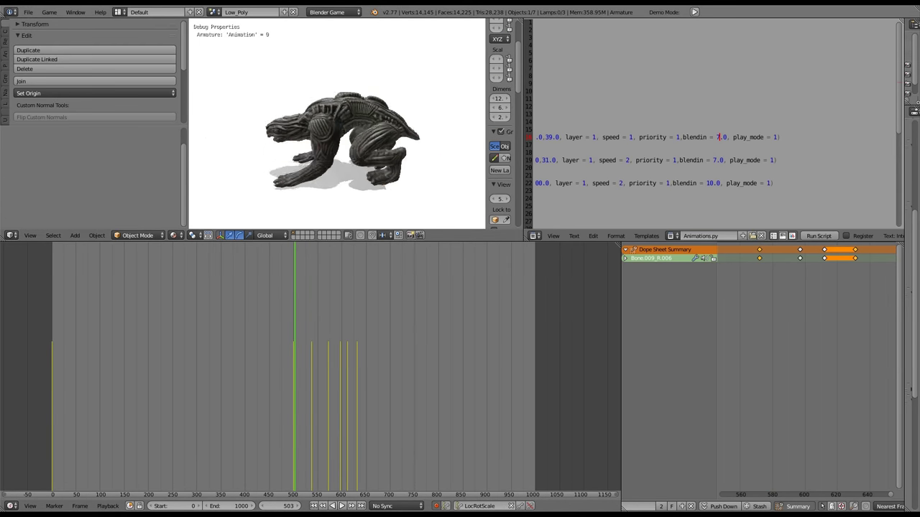
Exit the game and show the ground Plane's material settings with its 0.800 grey diffuse
key(Escape)
key(ctrl+Tab)
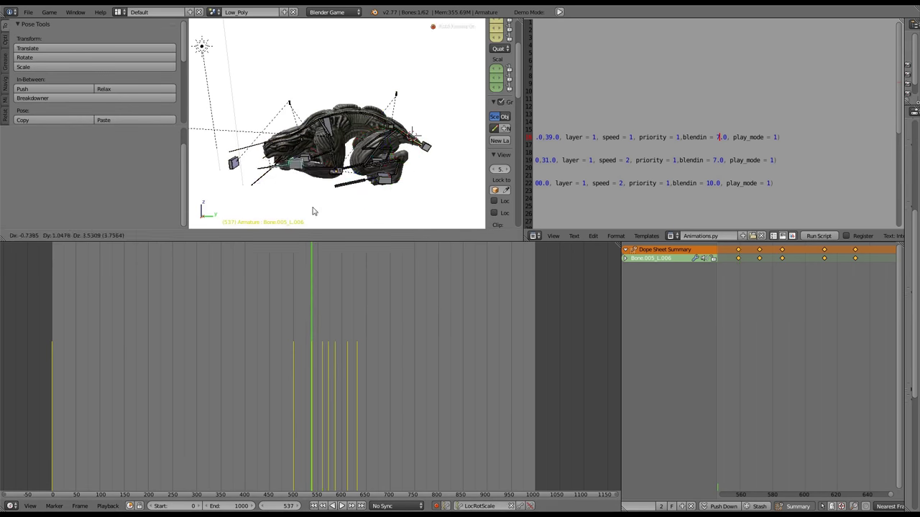
key(ctrl+Tab)
click(12, 506)
Rotate the leg bone about 57° around Z, key it at frame 582, and preview playback
click(529, 275)
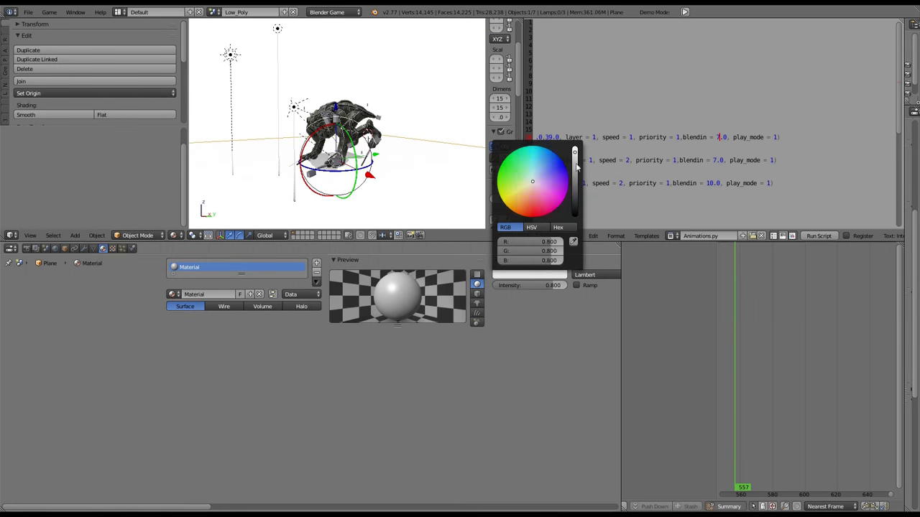
key(ctrl+Tab)
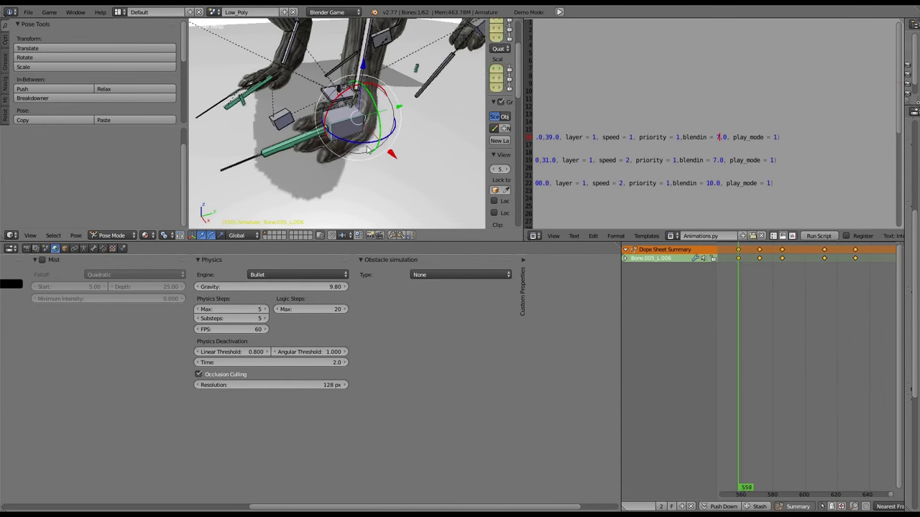
drag(384, 142, 409, 61)
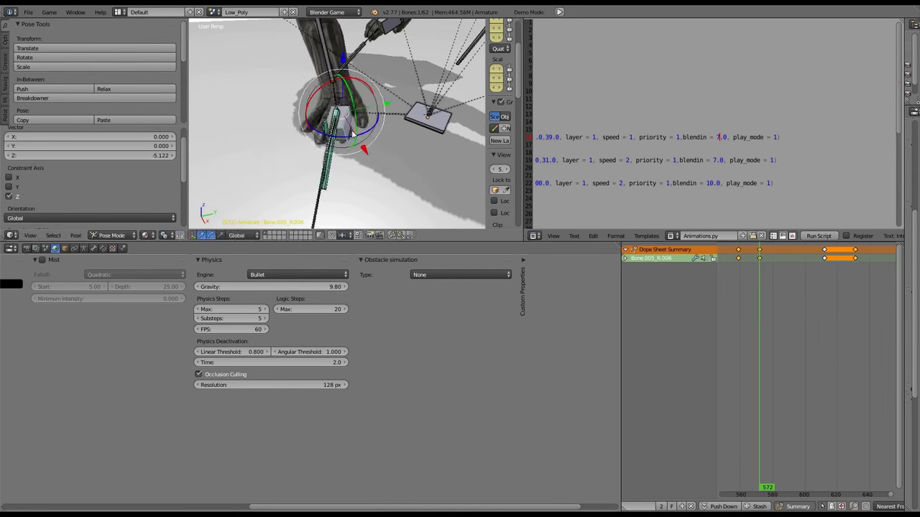
click(775, 271)
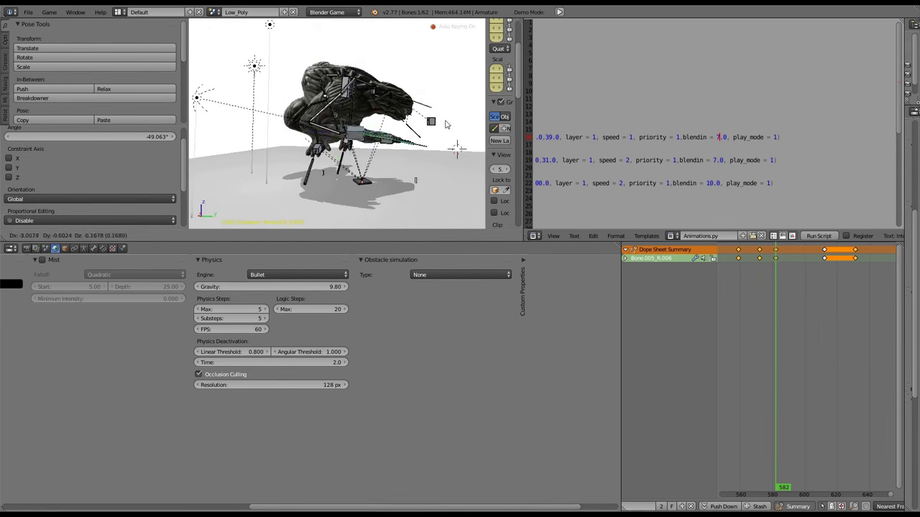
key(alt+a)
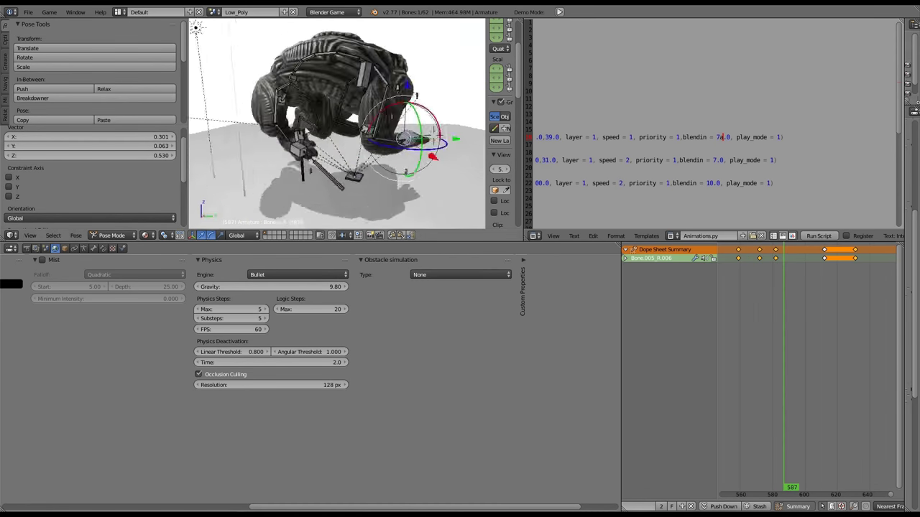
key(alt+a)
Reposition the bone around frames 566–569 and rotate the animation_Hip bone
click(796, 290)
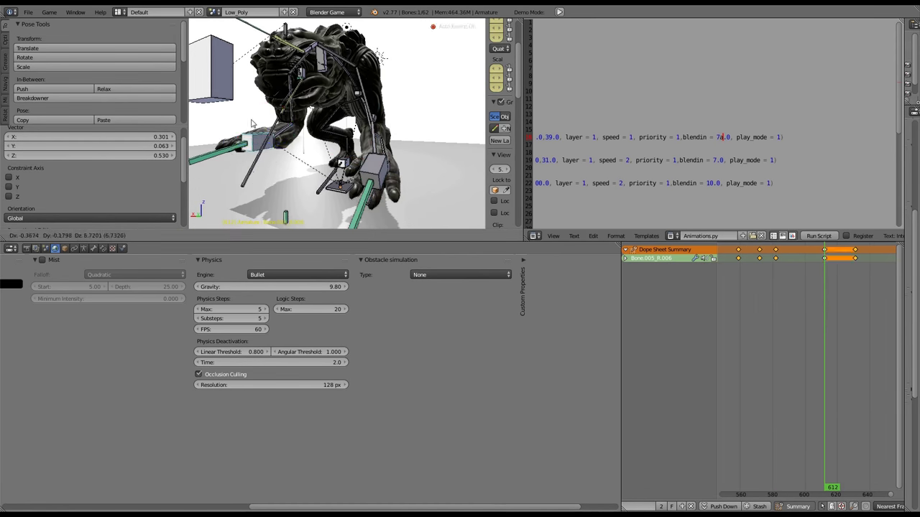
drag(785, 307, 752, 307)
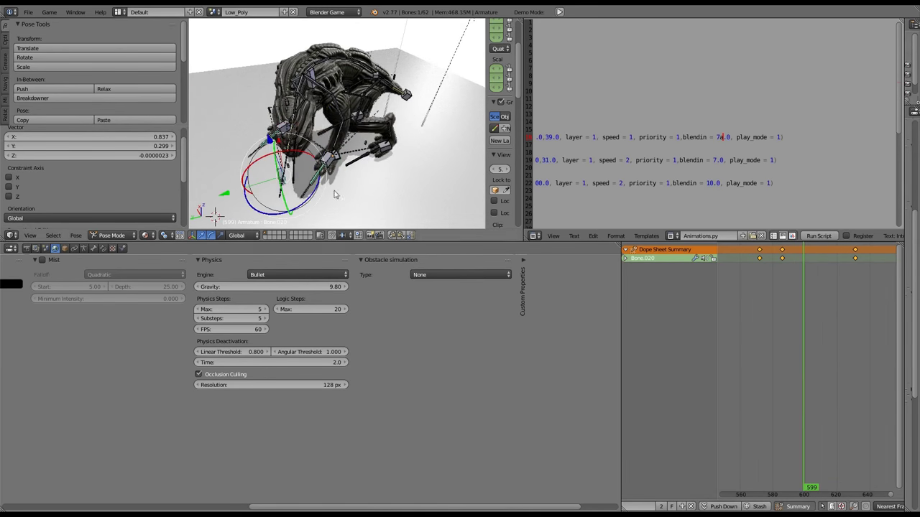
drag(791, 311, 772, 312)
scroll(791, 314, down, 2)
click(814, 317)
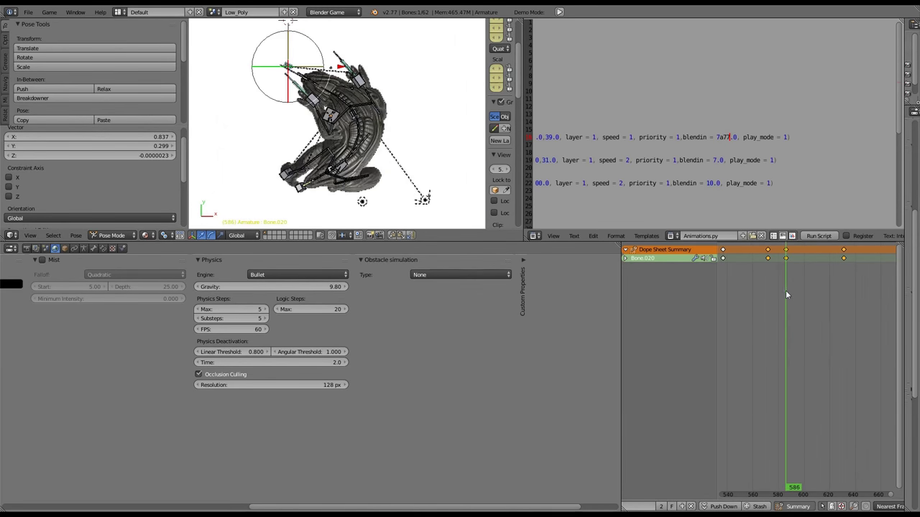
click(419, 116)
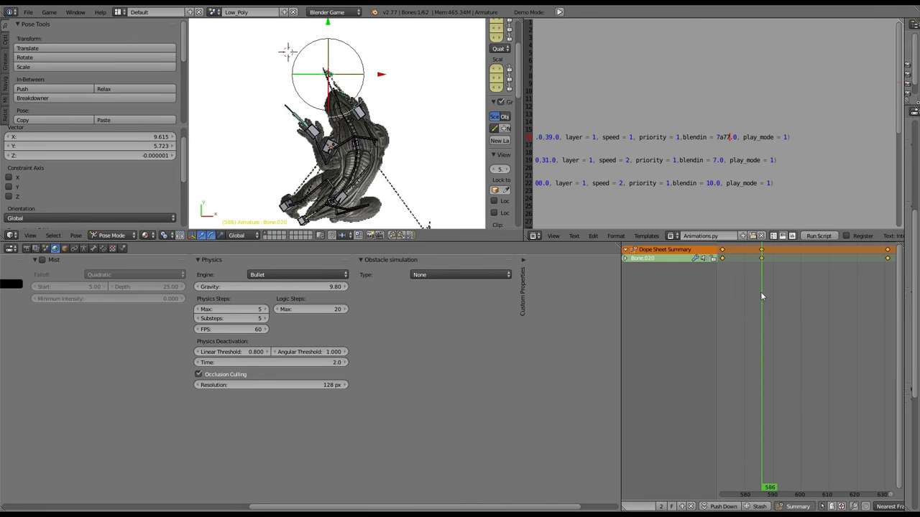
middle_drag(374, 122, 338, 144)
right_click(309, 180)
middle_drag(309, 180, 365, 115)
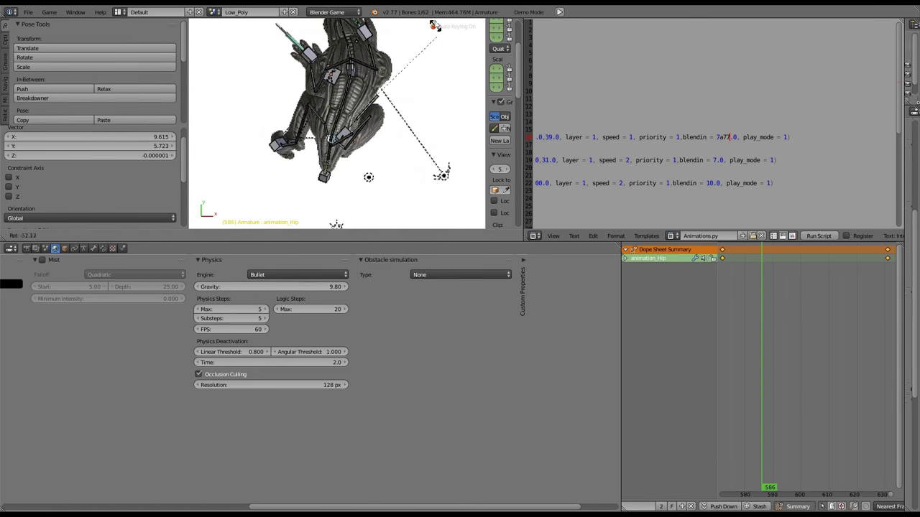
click(336, 225)
At frame 571, move the selected bone vertically along the Z axis
key(alt+a)
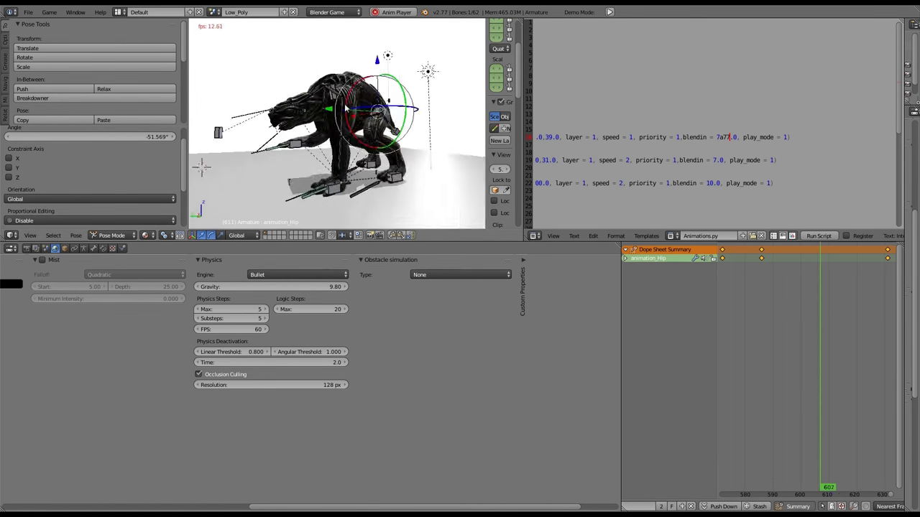
key(alt+a)
drag(766, 315, 784, 308)
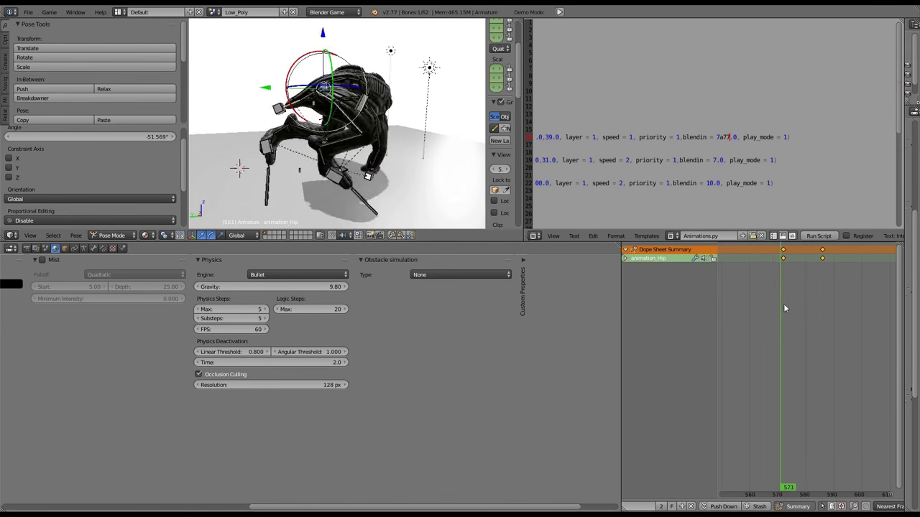
key(g)
key(z)
click(200, 75)
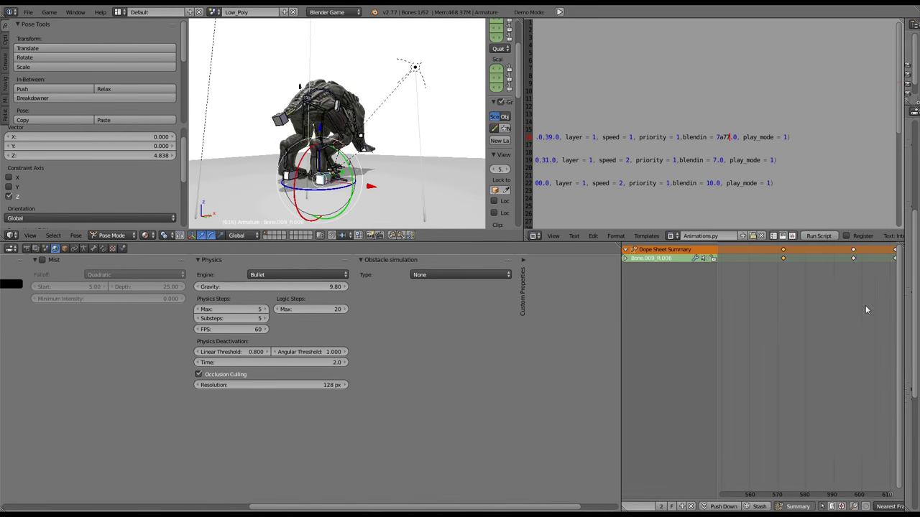
Switch the viewport to solid shading and review the animation around frames 623–624
click(145, 235)
click(165, 208)
key(alt+a)
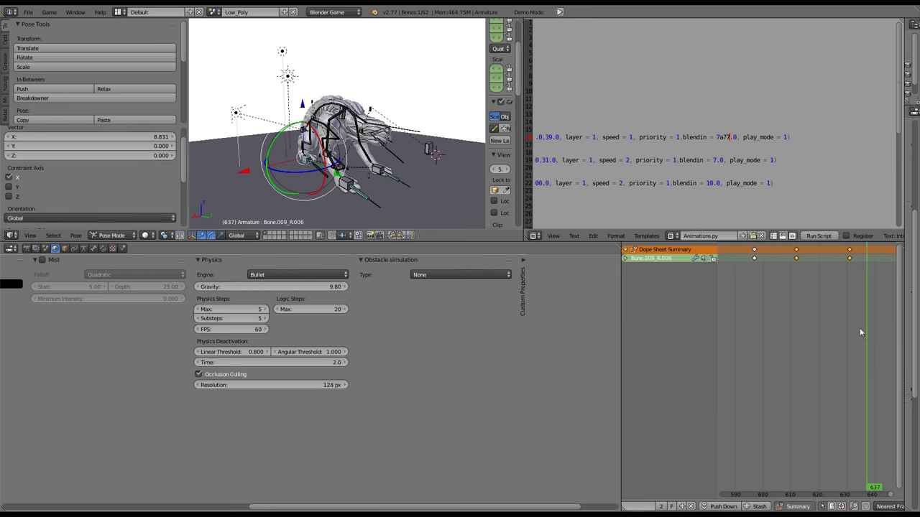
mouse_move(860, 327)
mouse_down()
mouse_move(808, 279)
mouse_move(806, 264)
mouse_up()
key(alt+a)
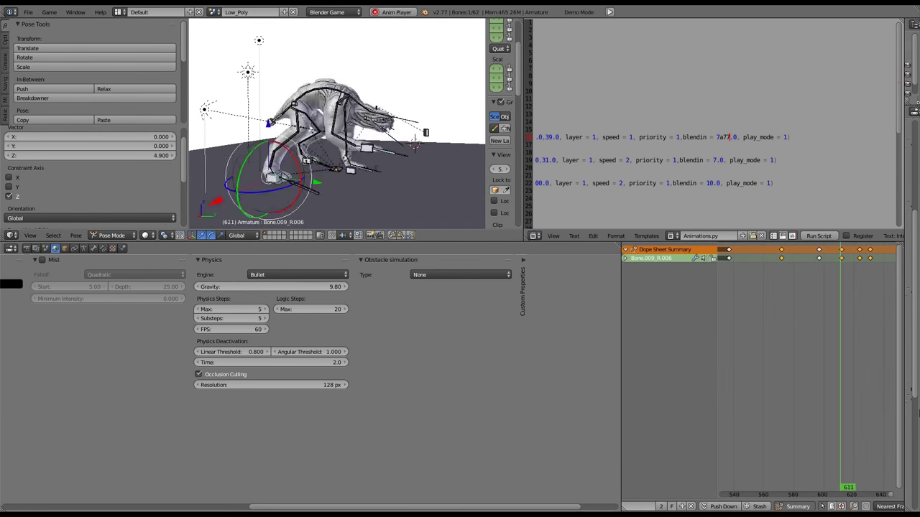
drag(823, 302, 835, 294)
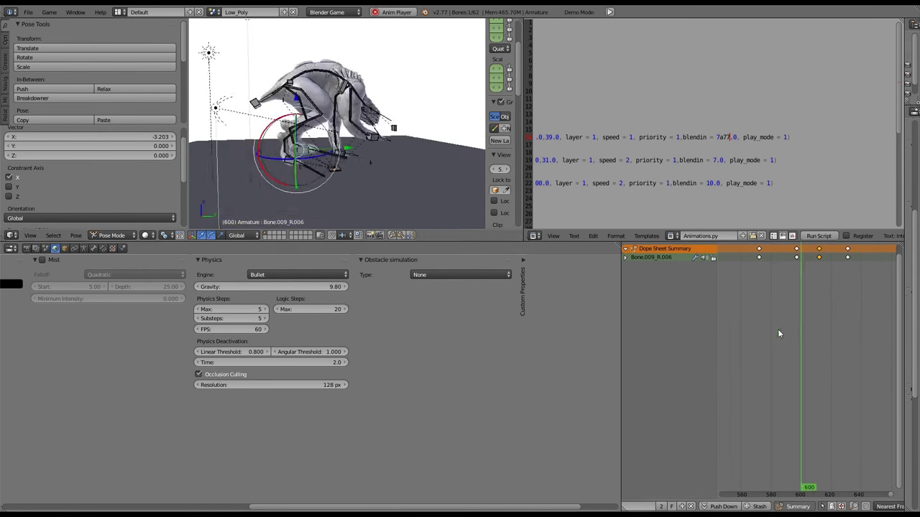
scroll(846, 324, down, 3)
key(alt+a)
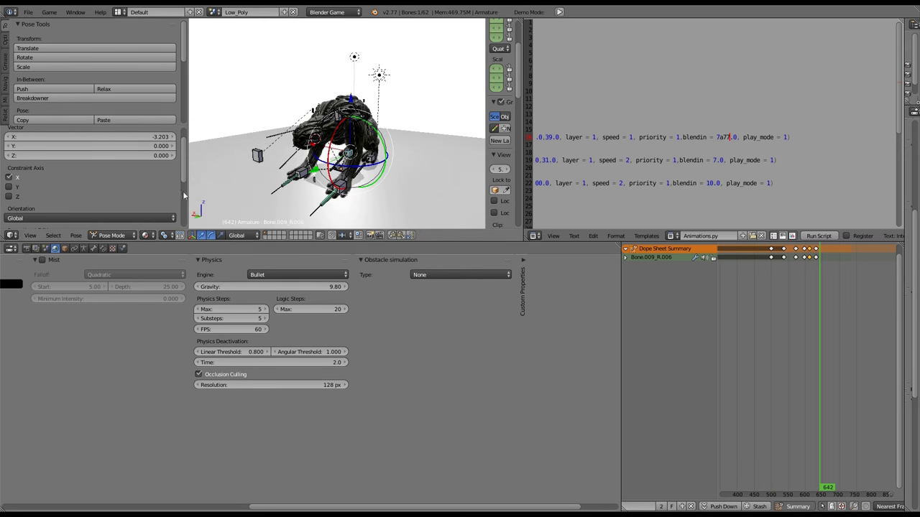
Run the game twice with P to test the creature's animation
key(ctrl+Tab)
key(p)
key(Escape)
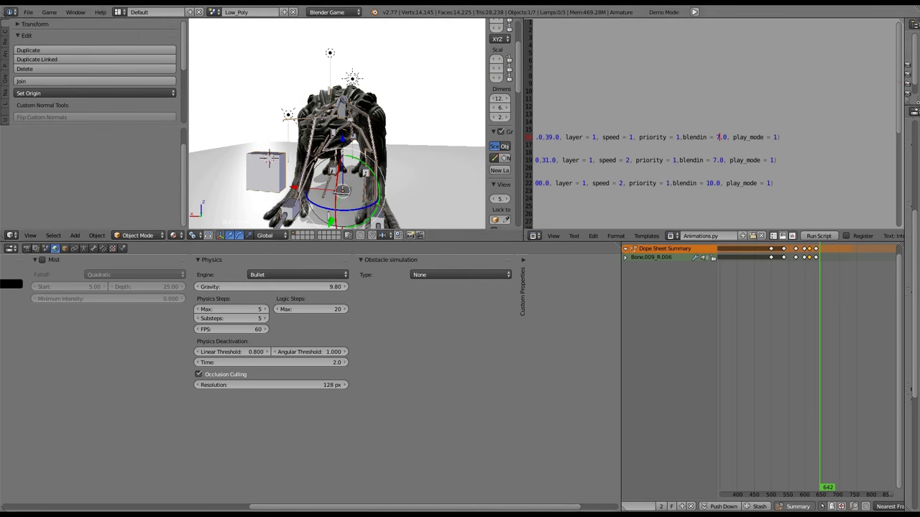
key(p)
key(Escape)
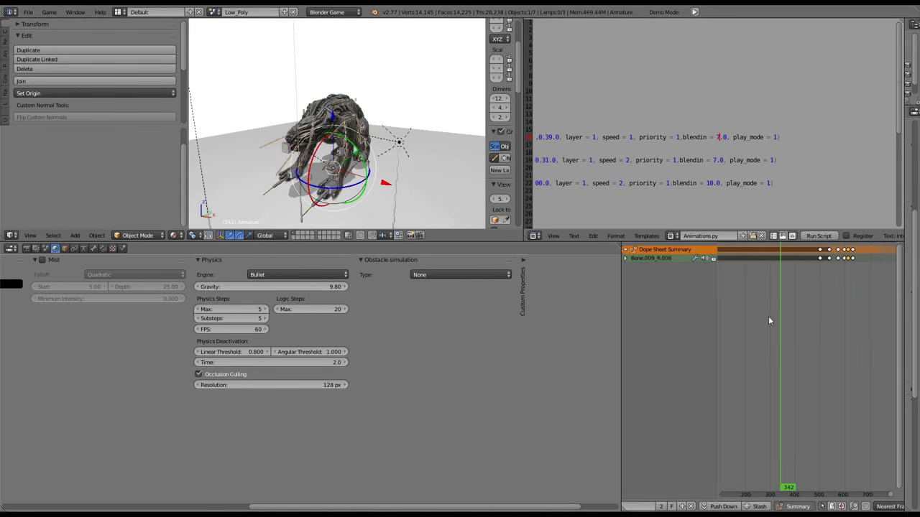
Refine the bone pose by moving it at frames 595, 536, 557 and 572
key(ctrl+Tab)
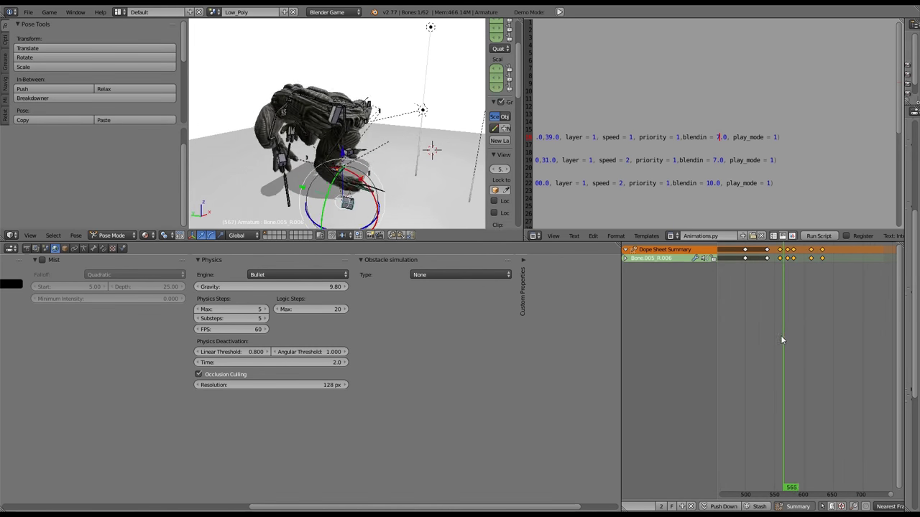
scroll(797, 288, up, 3)
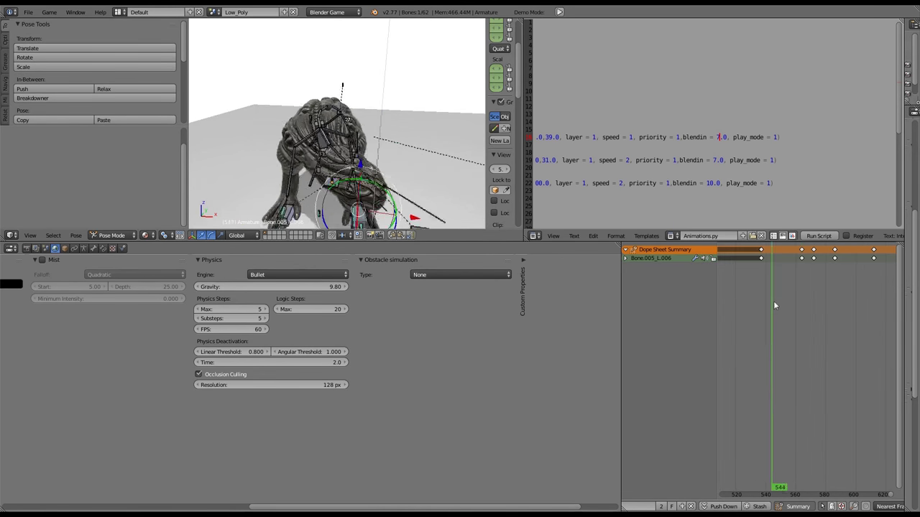
key(g)
click(359, 127)
drag(860, 297, 761, 317)
click(761, 287)
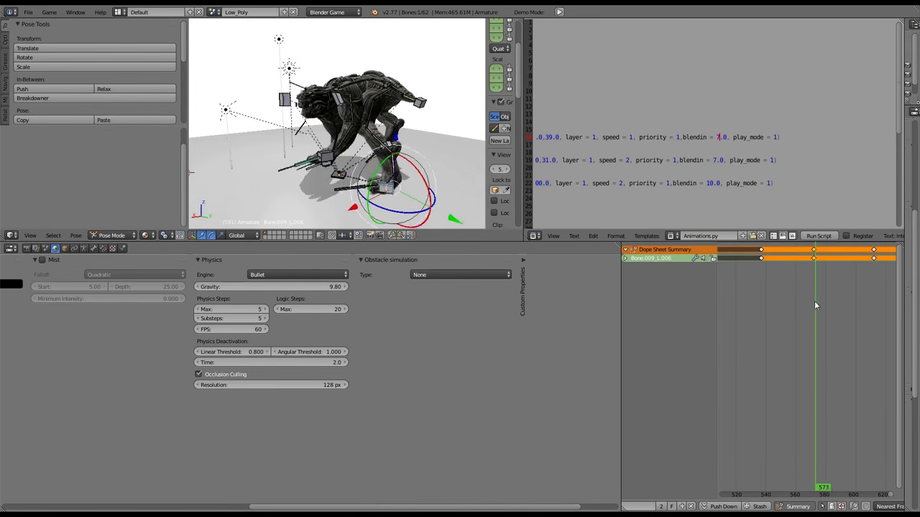
drag(814, 302, 792, 258)
click(812, 273)
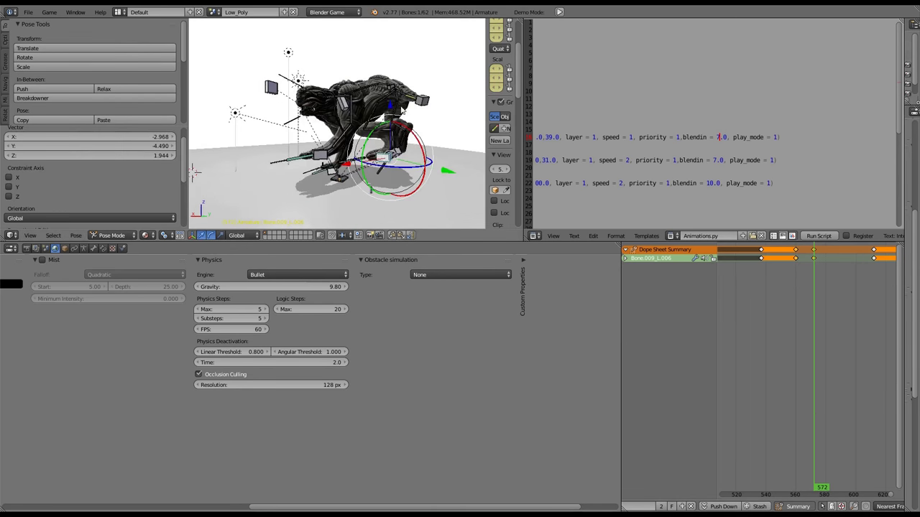
key(g)
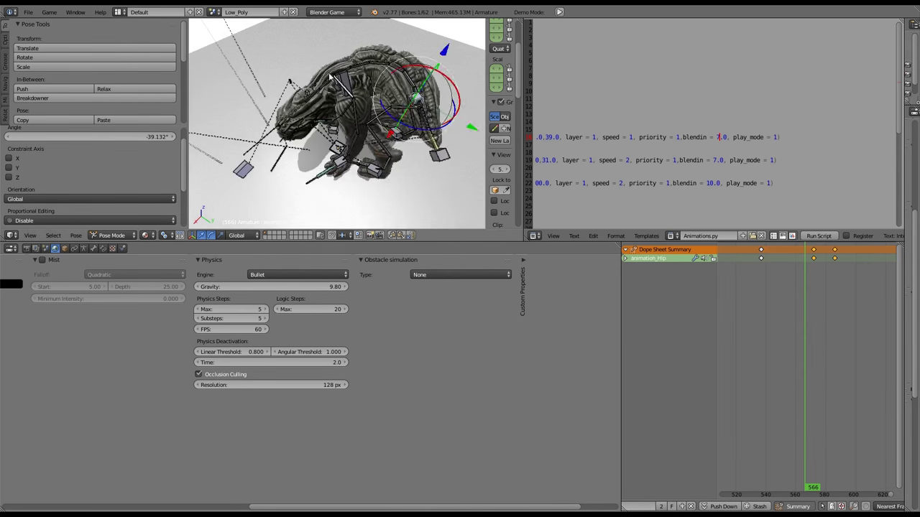
click(352, 109)
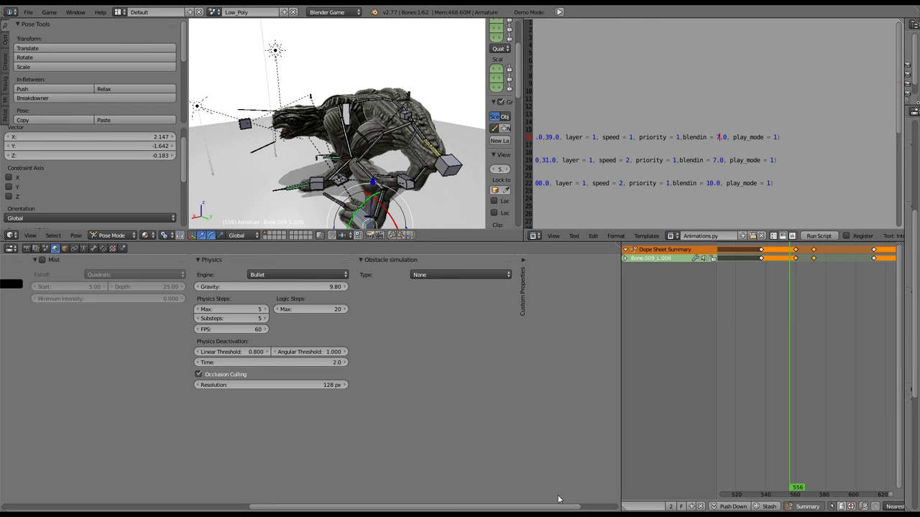
Preview the creature, shift the keyframes later in time, and go to frame 538
key(ctrl+Tab)
key(alt+a)
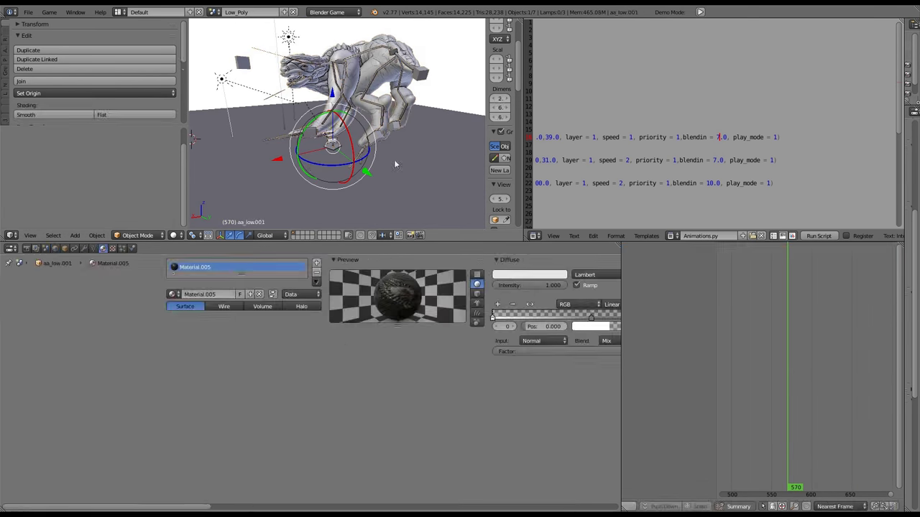
key(ctrl+Tab)
scroll(776, 270, up, 2)
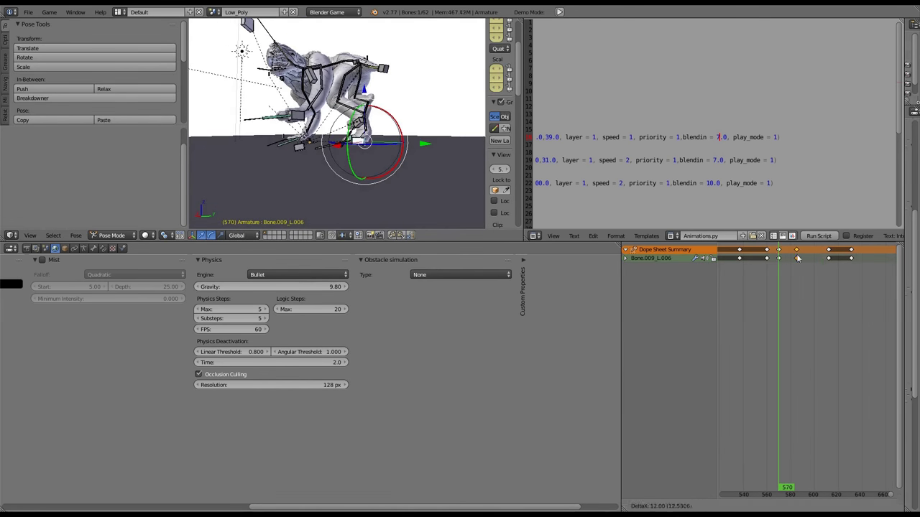
click(798, 259)
click(742, 296)
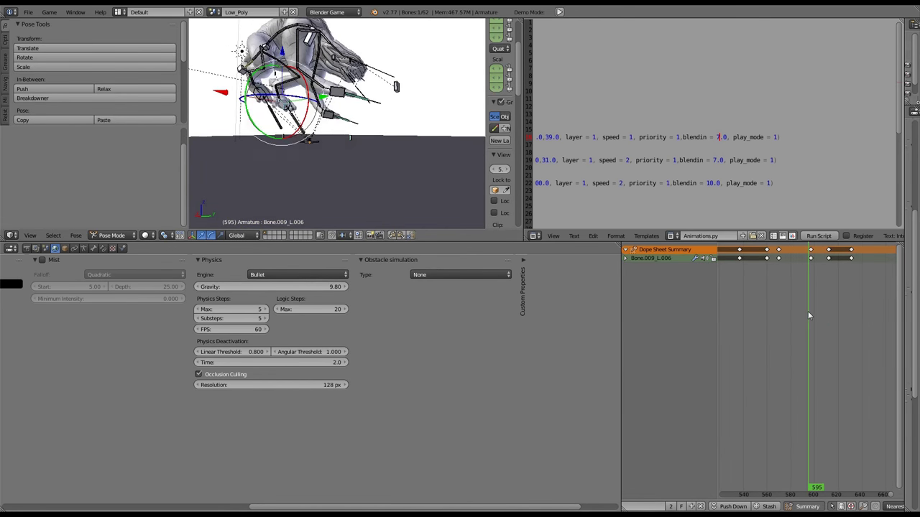
Adjust the Animation_Head bone around frames 582–589, undoing stray keys, then run the game
right_click(316, 176)
key(g)
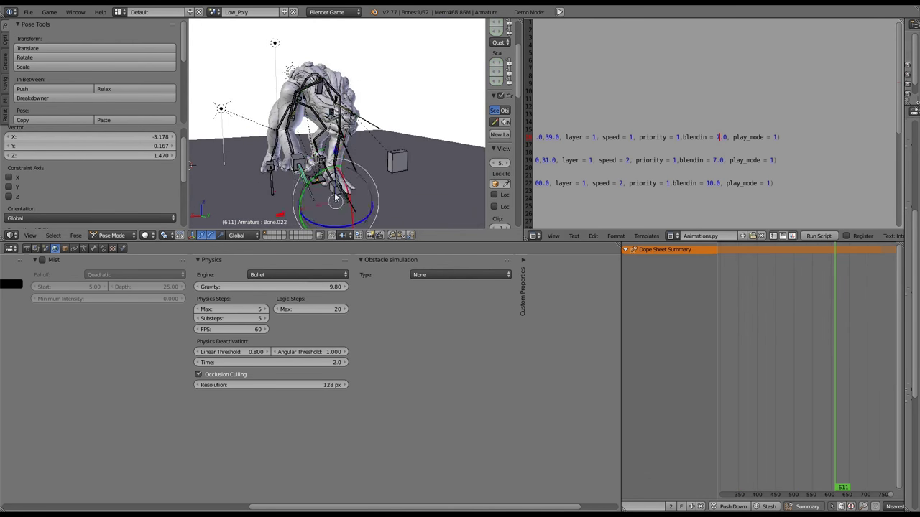
key(ctrl+z)
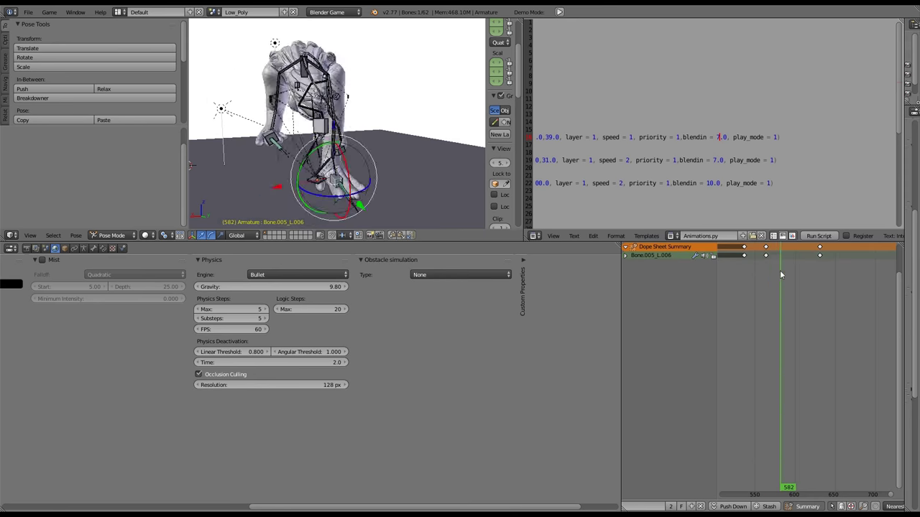
key(ctrl+shift+z)
click(802, 320)
key(ctrl+z)
click(787, 289)
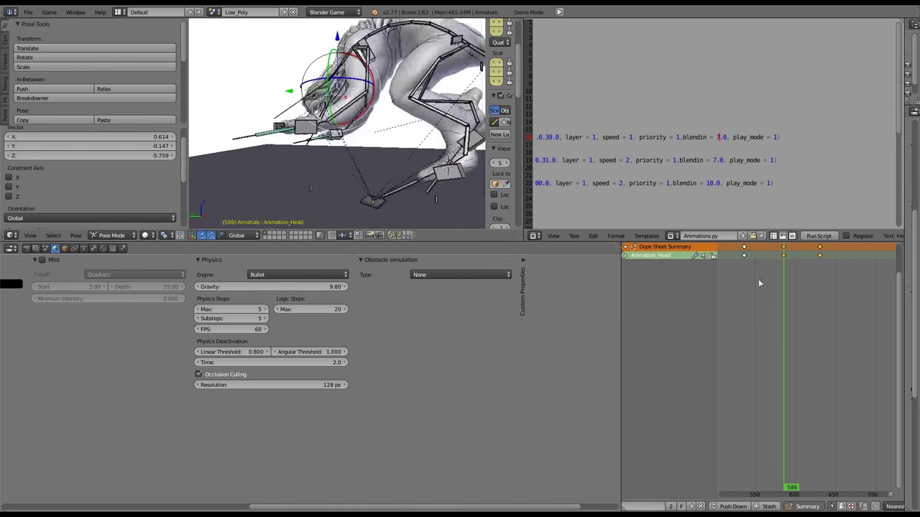
key(ctrl+z)
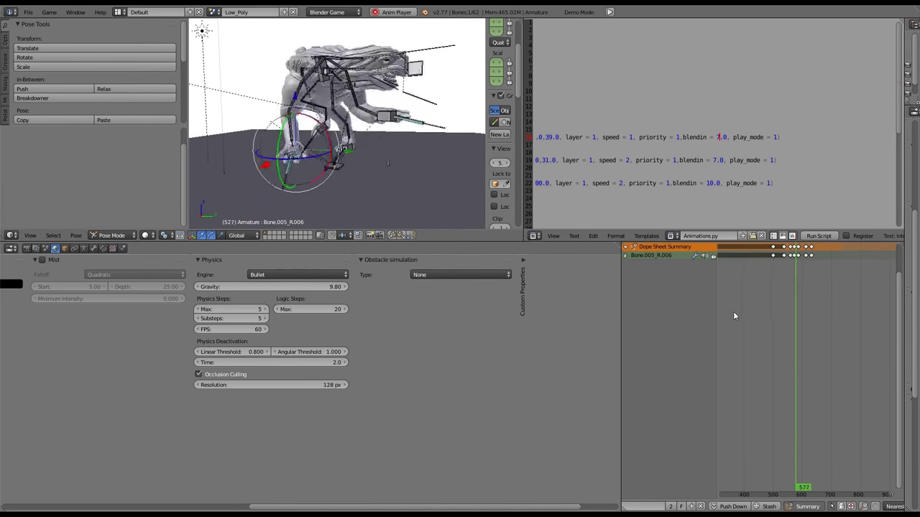
key(p)
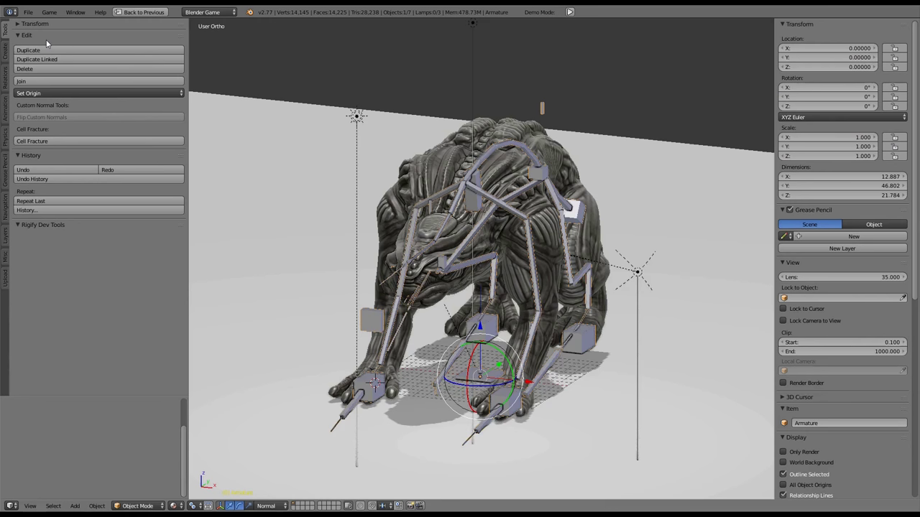
Test the game full-screen, then inspect the creature from the right side view
key(p)
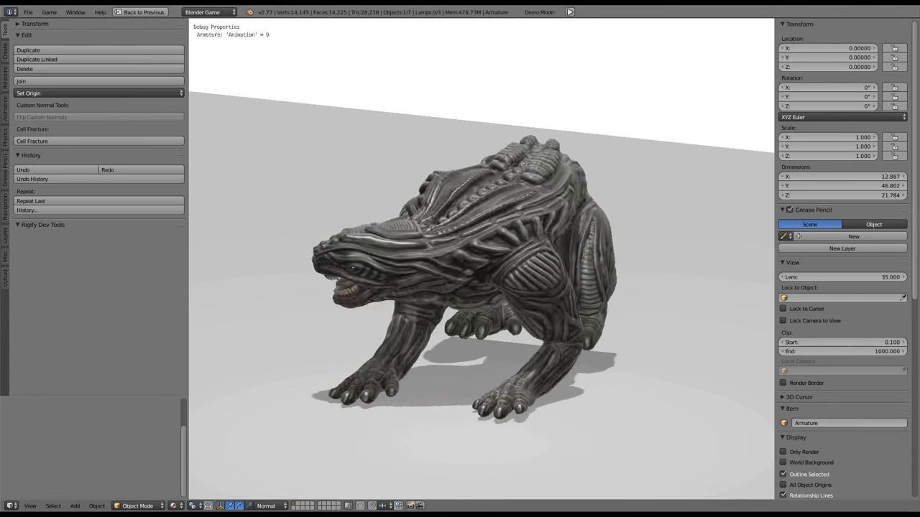
key(Escape)
key(ctrl+Up)
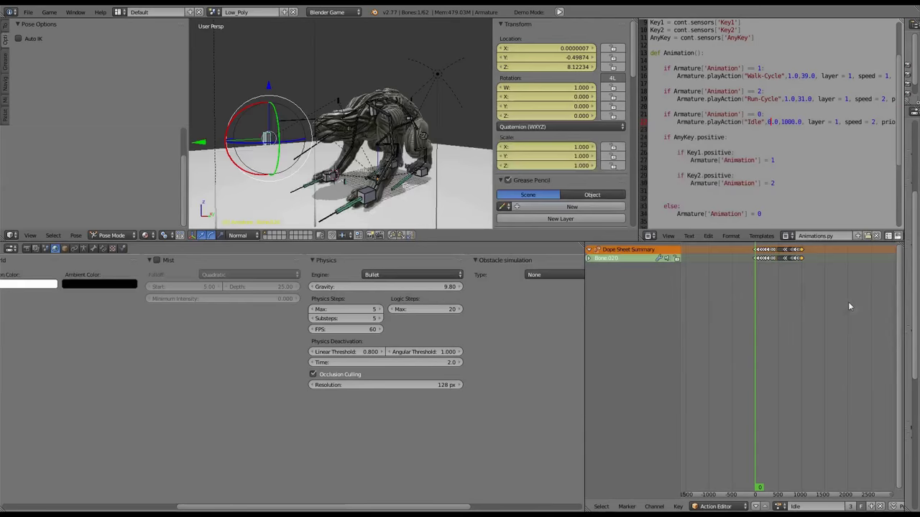
key(ctrl+Up)
middle_drag(503, 302, 431, 288)
key(KP_3)
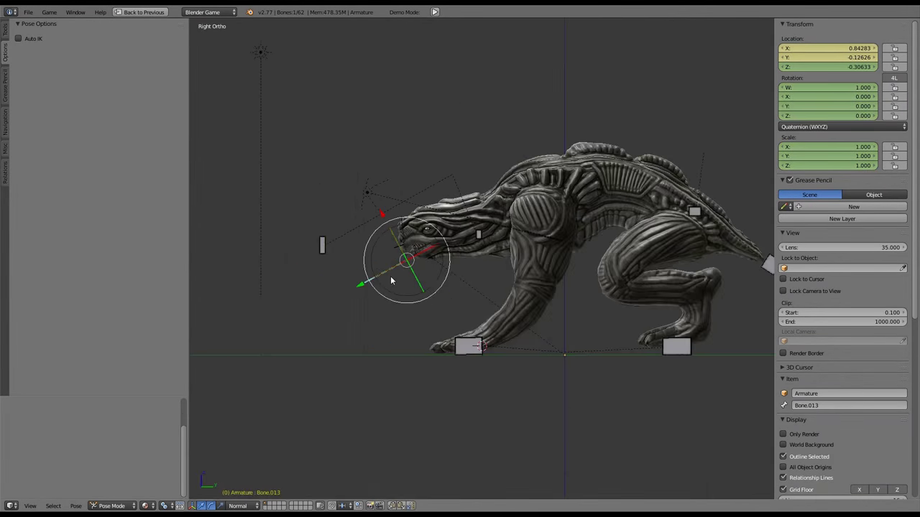
key(ctrl+Up)
Select all keyframes and a bone channel in the attack action, viewing from the right side
scroll(729, 350, up, 3)
key(a)
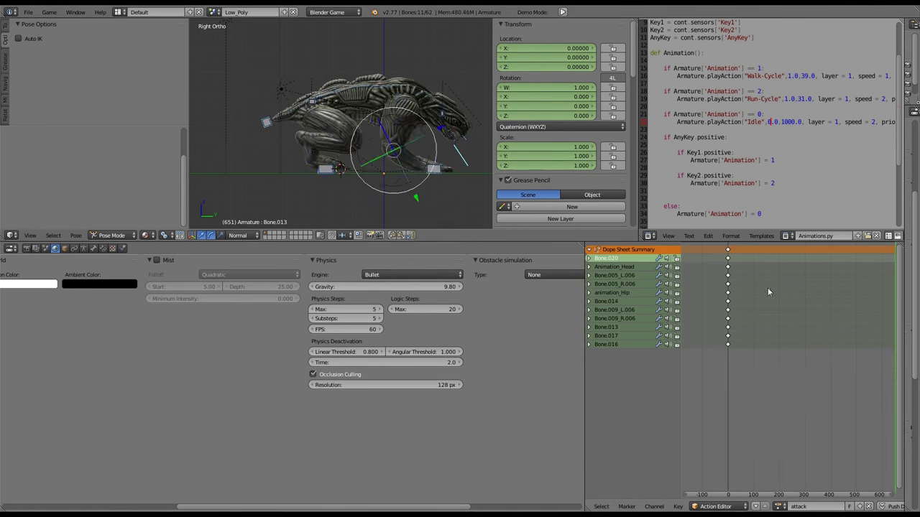
scroll(767, 287, up, 2)
click(762, 365)
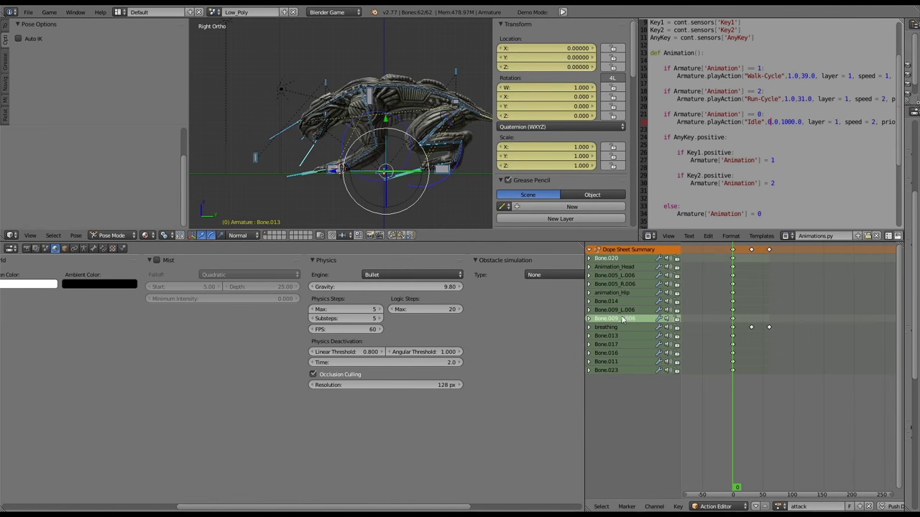
middle_drag(388, 165, 329, 291)
key(ctrl+Up)
key(KP_3)
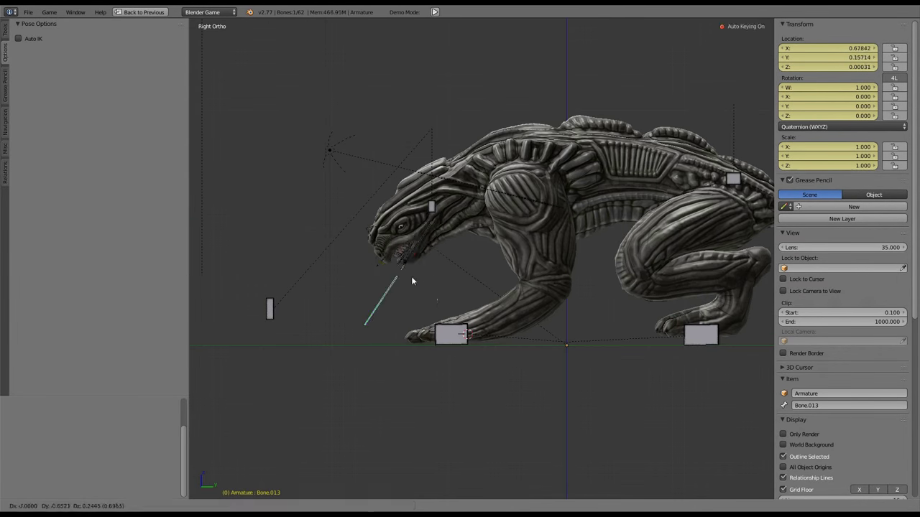
key(ctrl+Up)
Key LocRotScale on all bones at frame 0 and pose the Bone.013 jaw
key(a)
key(i)
click(749, 325)
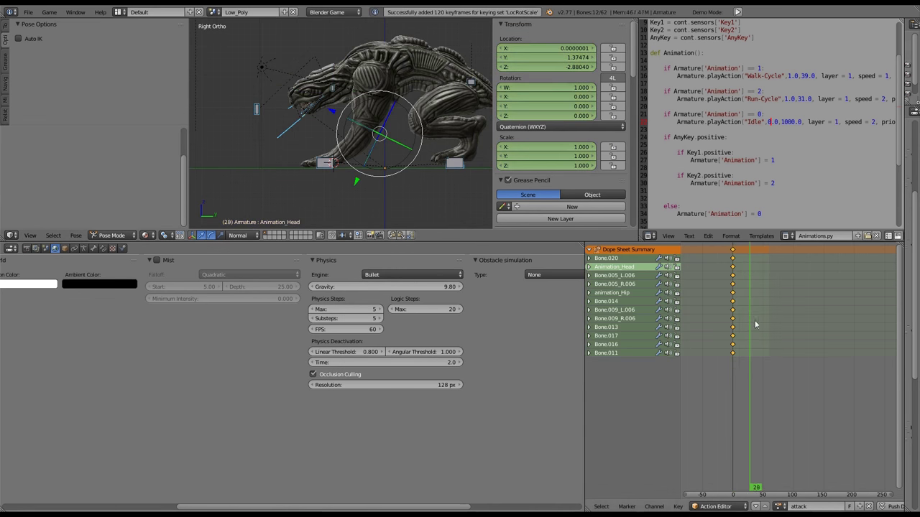
click(464, 82)
right_click(300, 140)
click(779, 328)
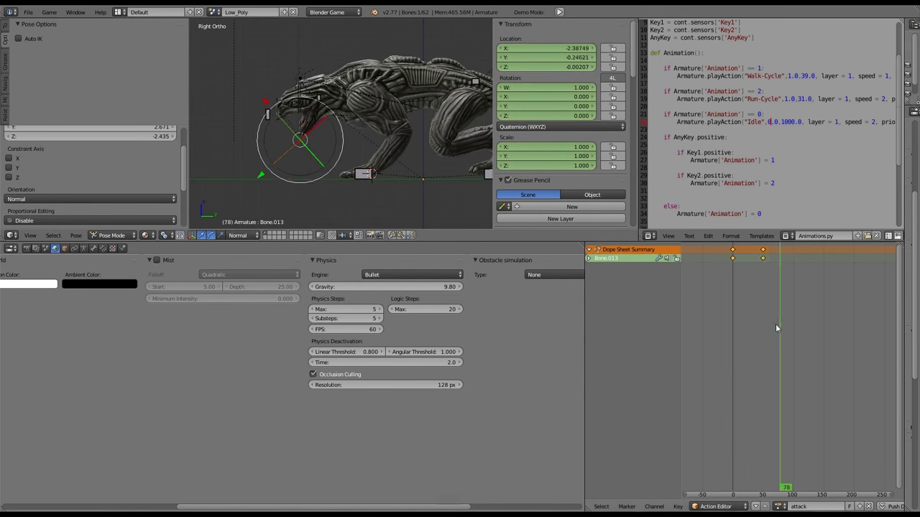
click(794, 336)
right_click(333, 136)
key(ctrl+z)
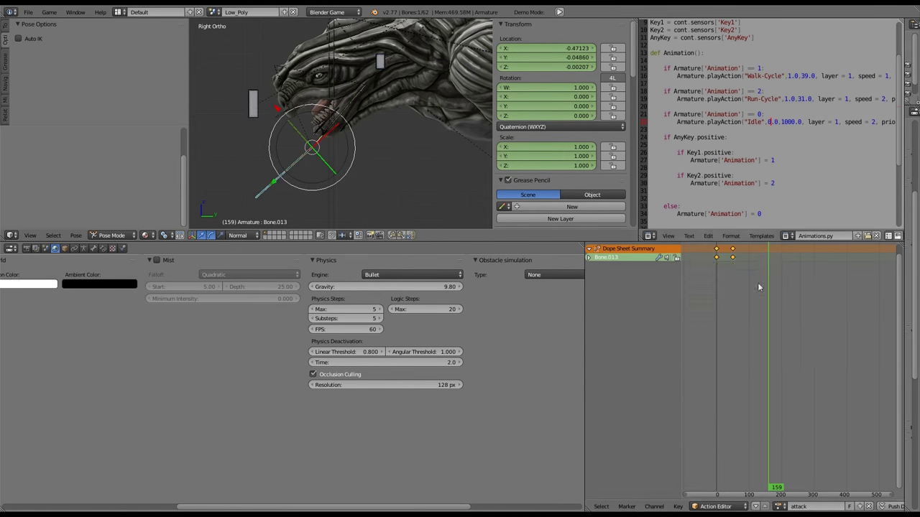
Clear cyclic extrapolation from the attack action's curves with Shift+E
click(733, 309)
click(11, 247)
click(29, 219)
key(shift+e)
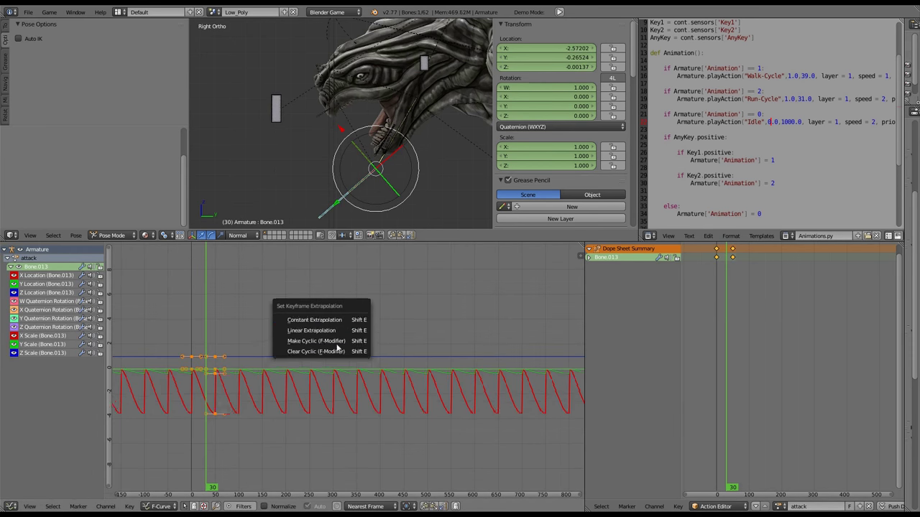
click(337, 350)
drag(718, 304, 707, 286)
right_drag(316, 119, 334, 128)
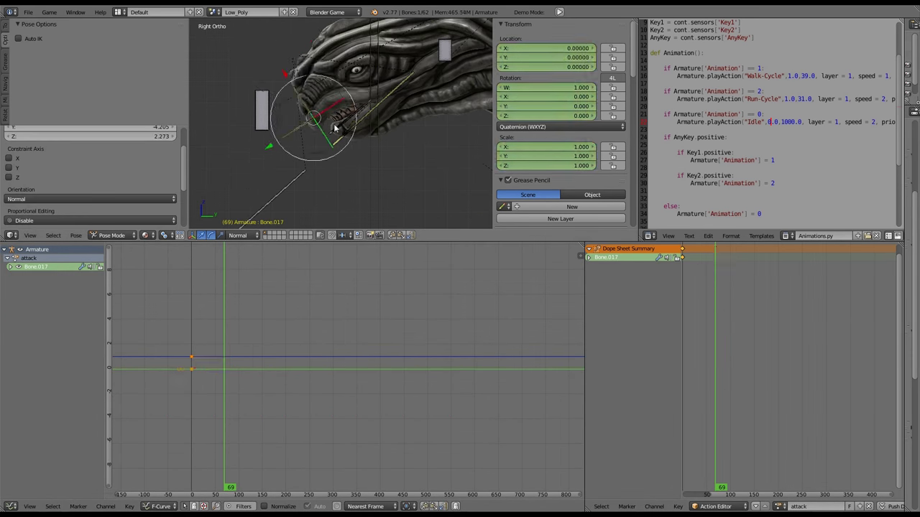
key(ctrl+z)
key(ctrl+z)
Play back the attack, then show the Logic Editor and expand the keyboard sensor
key(alt+a)
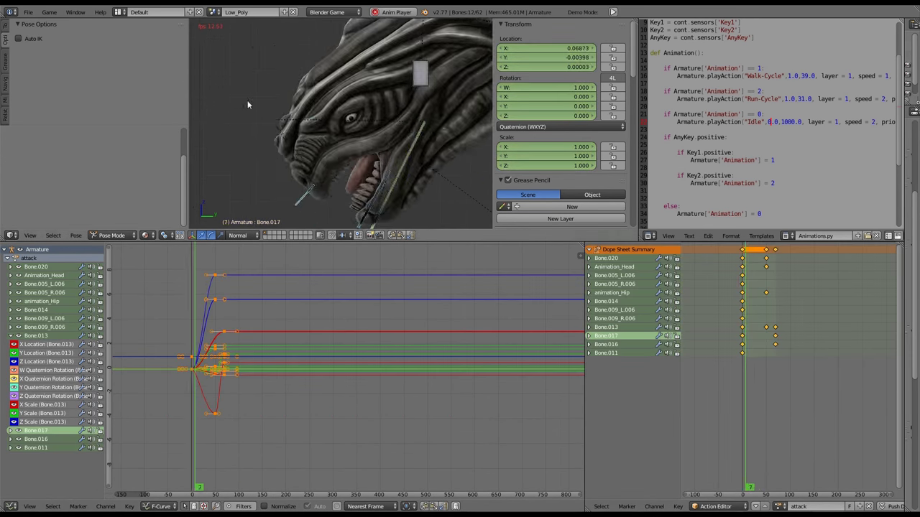
key(KP_3)
key(alt+a)
click(144, 235)
click(172, 196)
click(10, 506)
click(32, 357)
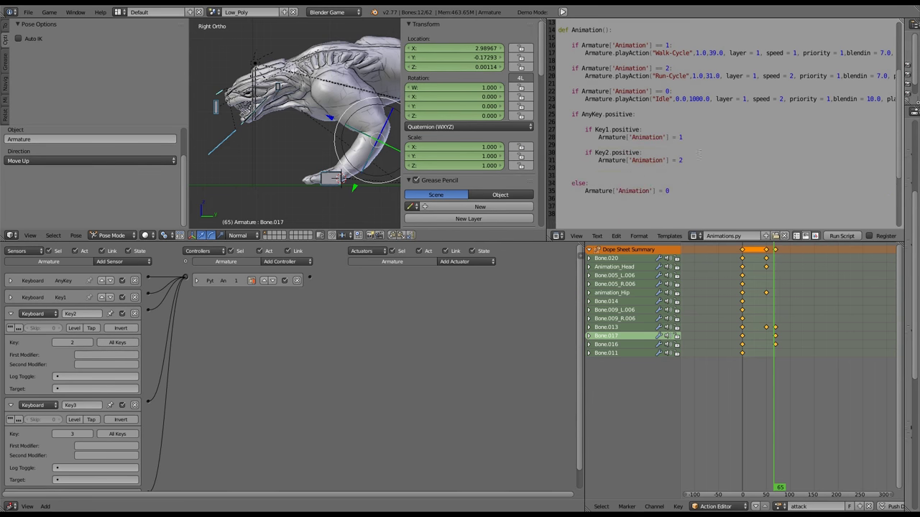
Duplicate the Run-Cycle block in Animations.py and make the Attack action end at frame 100.0
drag(612, 91, 572, 67)
key(ctrl+c)
key(ctrl+v)
scroll(680, 140, up, 2)
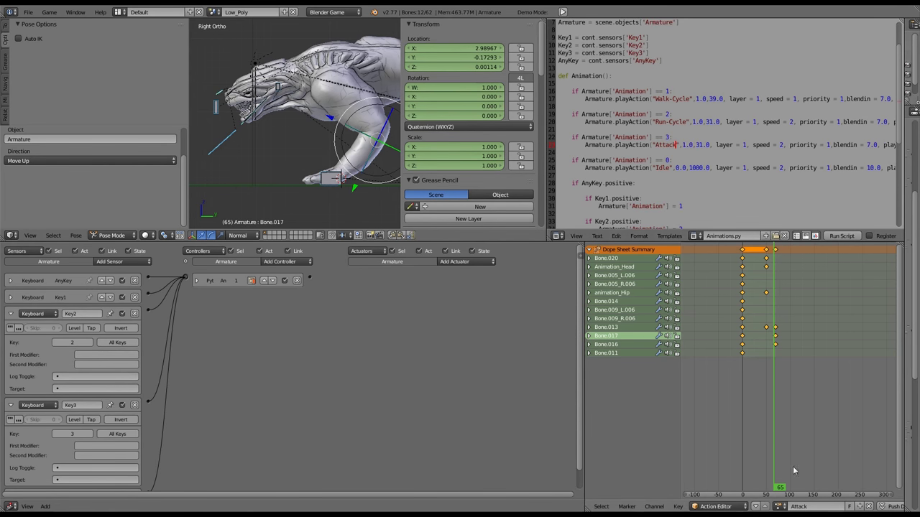
scroll(724, 129, up, 1)
key(shift+Left)
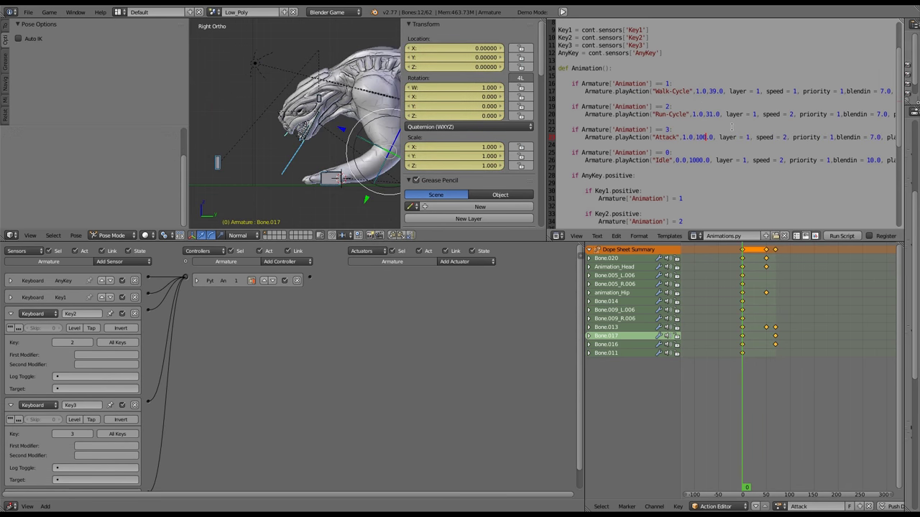
Run the game full-screen to test the attack, then restore the layout
key(ctrl+Up)
key(p)
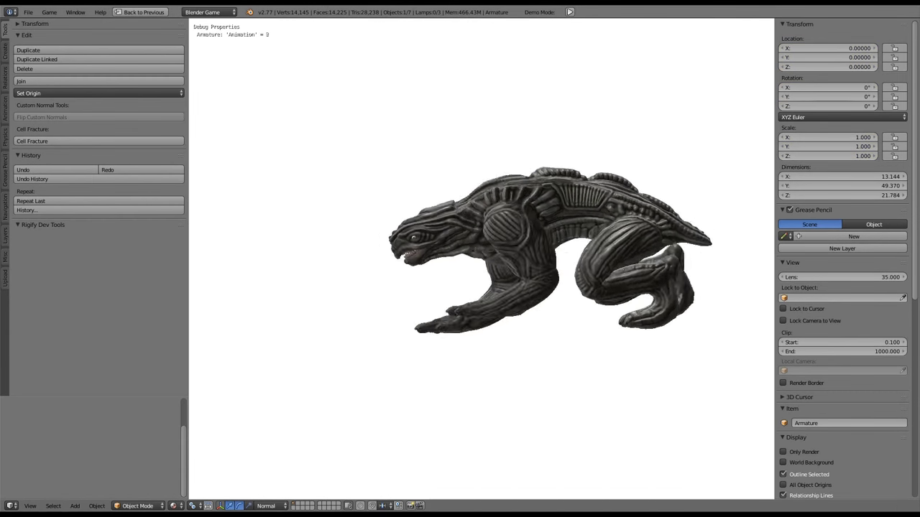
key(Escape)
key(ctrl+Up)
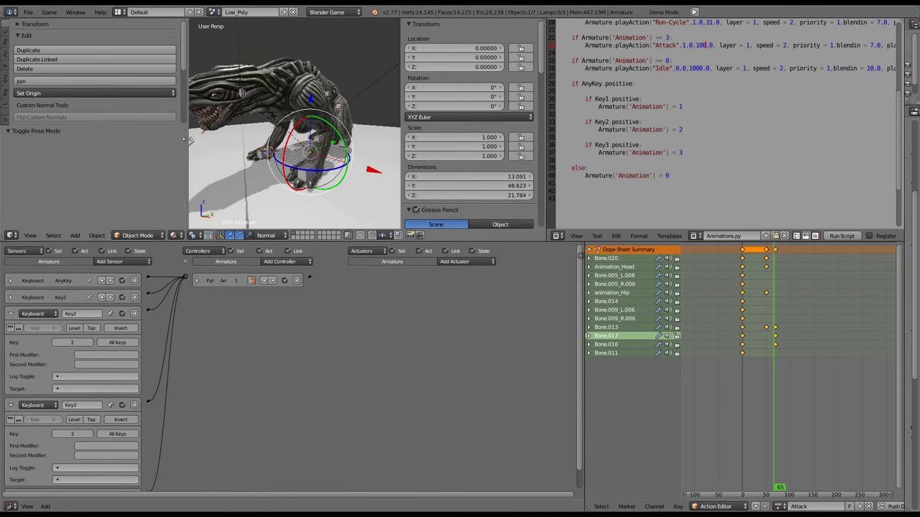
In Pose Mode, rotate the Bone.020 head bone from the side view and key it
drag(187, 141, 85, 141)
key(ctrl+Tab)
middle_drag(115, 150, 252, 160)
right_click(185, 92)
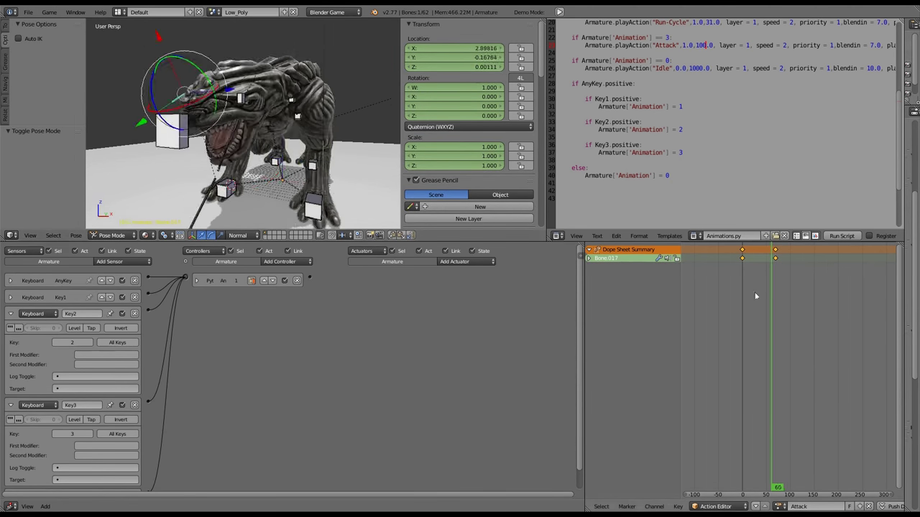
scroll(287, 98, up, 3)
key(KP_3)
right_click(216, 121)
key(r)
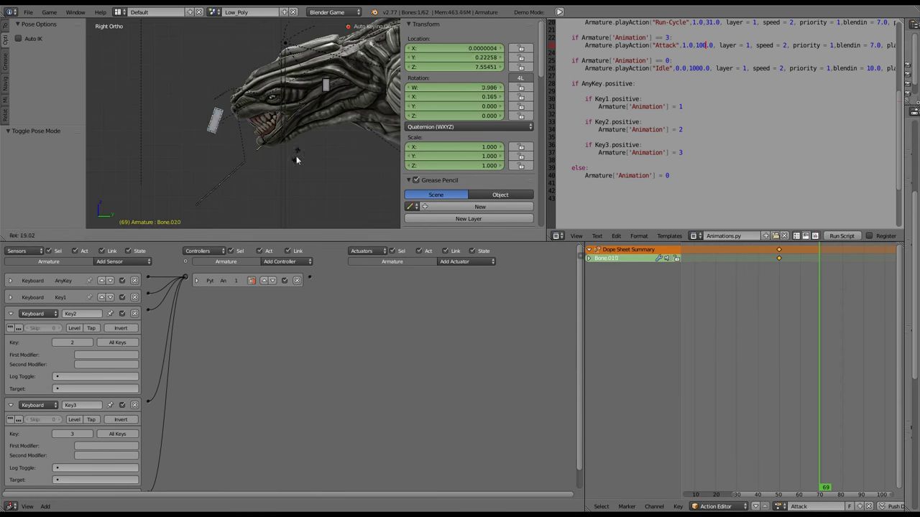
click(297, 160)
middle_drag(297, 159, 288, 130)
Play the Attack animation, reposition the jaw bone, and select all bones
key(alt+a)
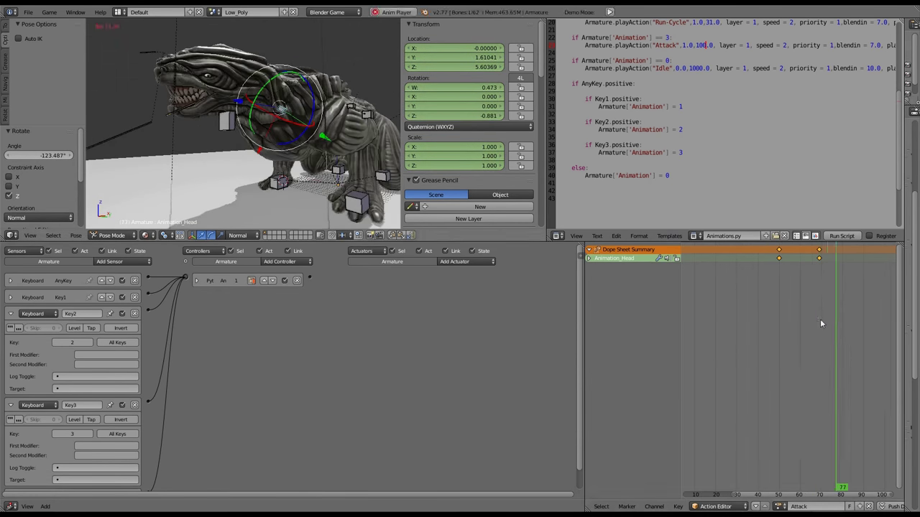
scroll(819, 319, down, 3)
key(alt+a)
key(g)
middle_drag(216, 144, 251, 127)
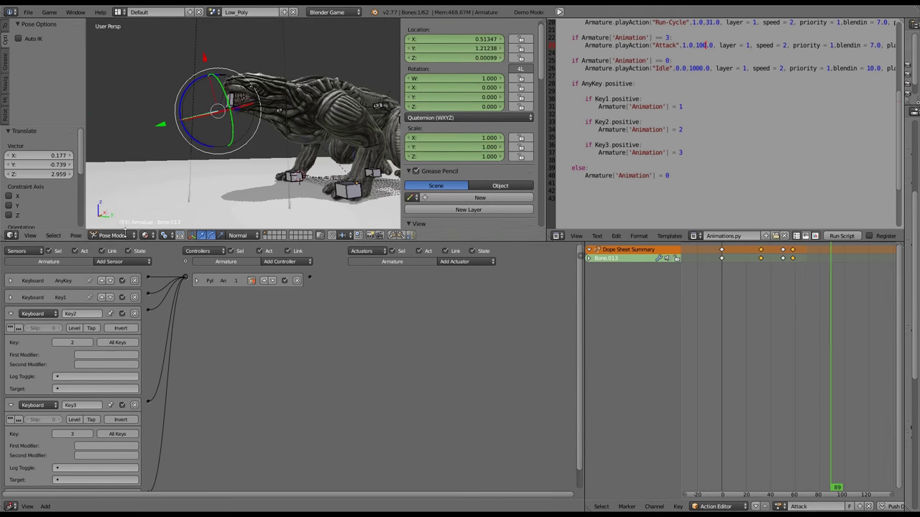
key(a)
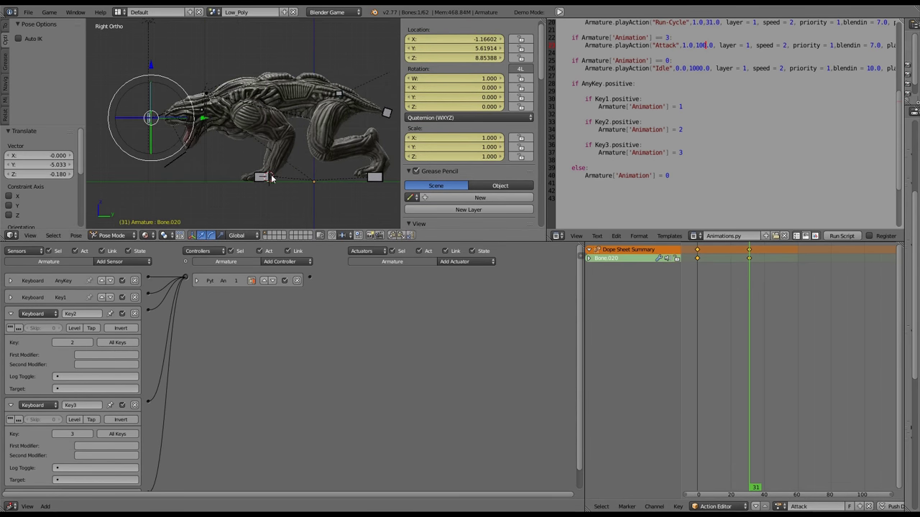
Start the game engine to test, then delete the selected bones' unwanted keyframes
click(49, 13)
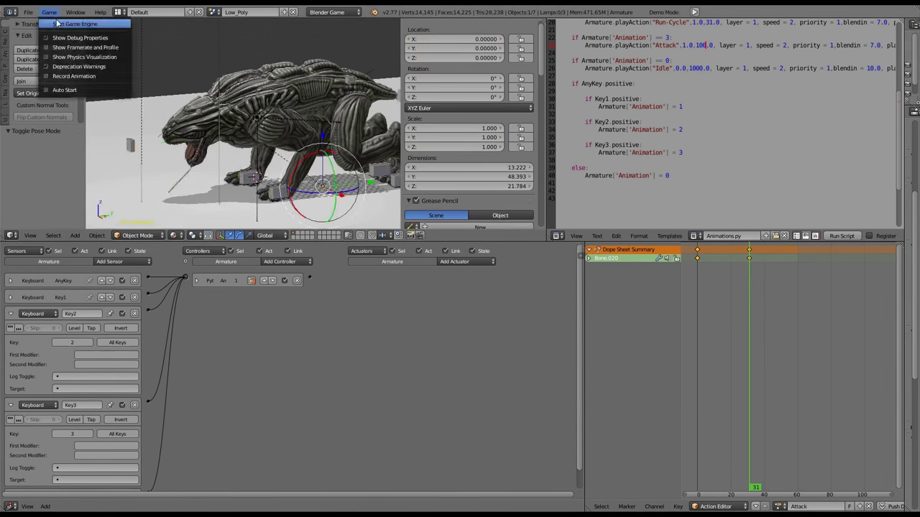
click(57, 23)
key(Escape)
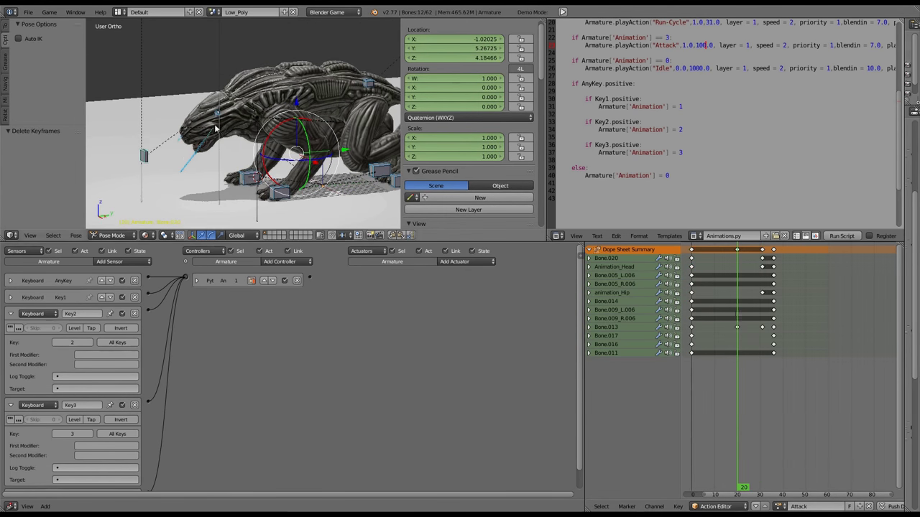
key(Delete)
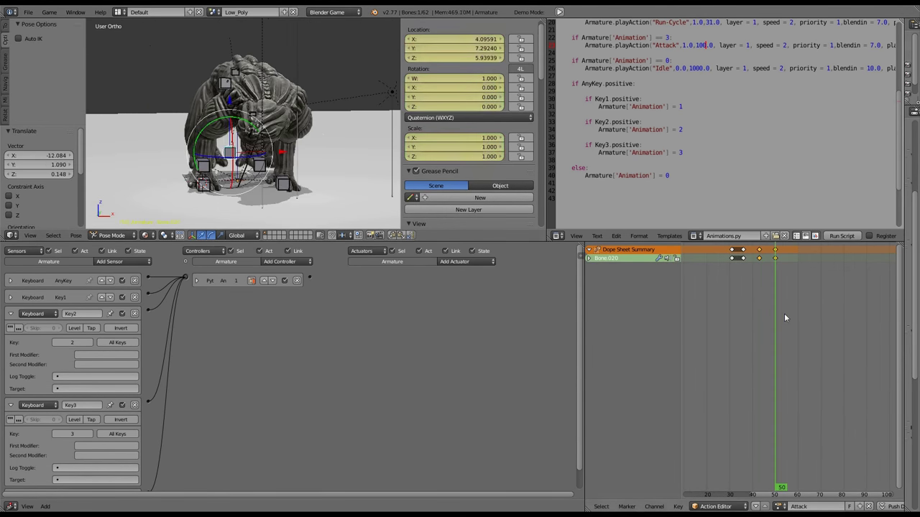
middle_drag(302, 144, 185, 146)
key(a)
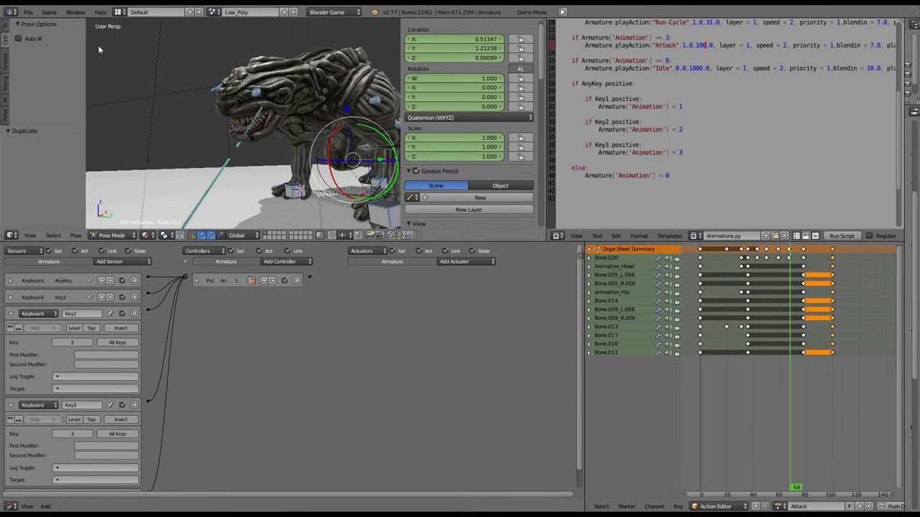
Leave Pose Mode and run the game to test the reworked attack
key(ctrl+Tab)
key(p)
key(Escape)
click(747, 287)
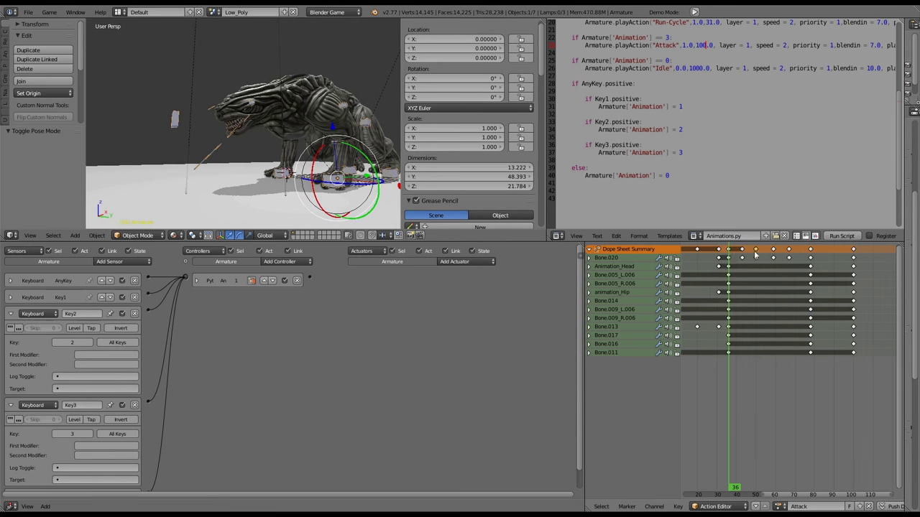
Duplicate Bone.020's keyframes at frame 40 and slide the copies later to lengthen the Attack
key(ctrl+Tab)
key(KP_7)
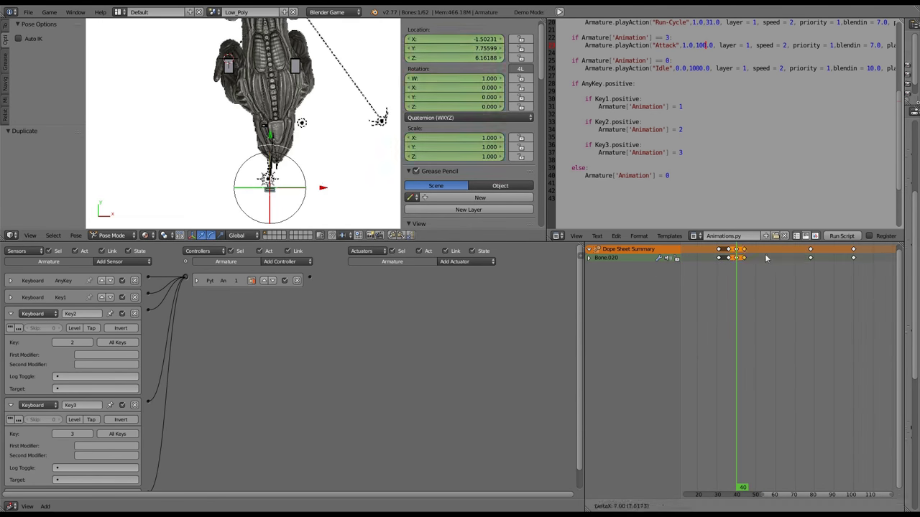
key(KP_1)
middle_drag(314, 162, 338, 143)
scroll(751, 291, up, 2)
click(714, 251)
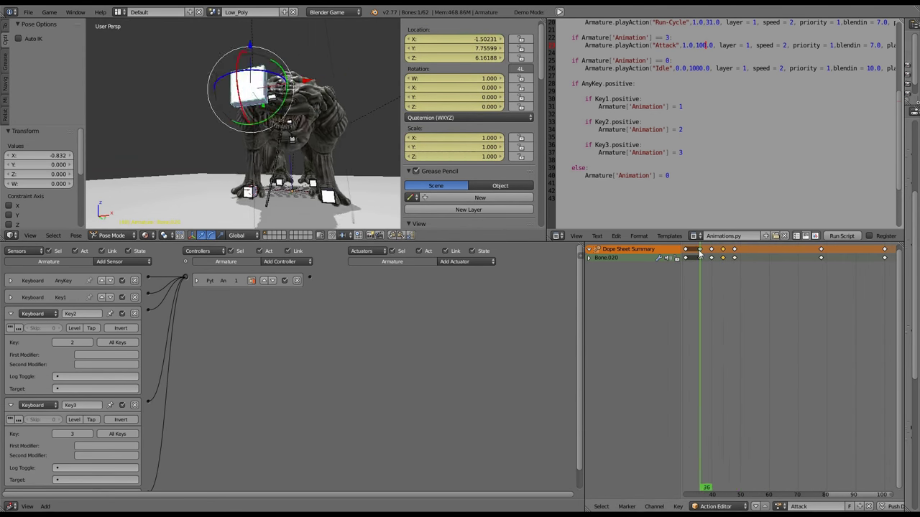
key(shift+d)
click(766, 269)
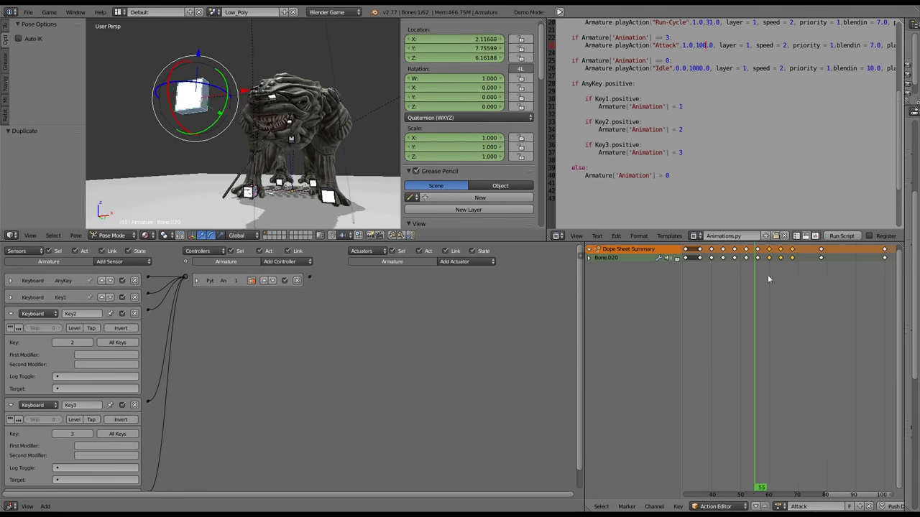
scroll(861, 287, down, 1)
drag(719, 260, 701, 256)
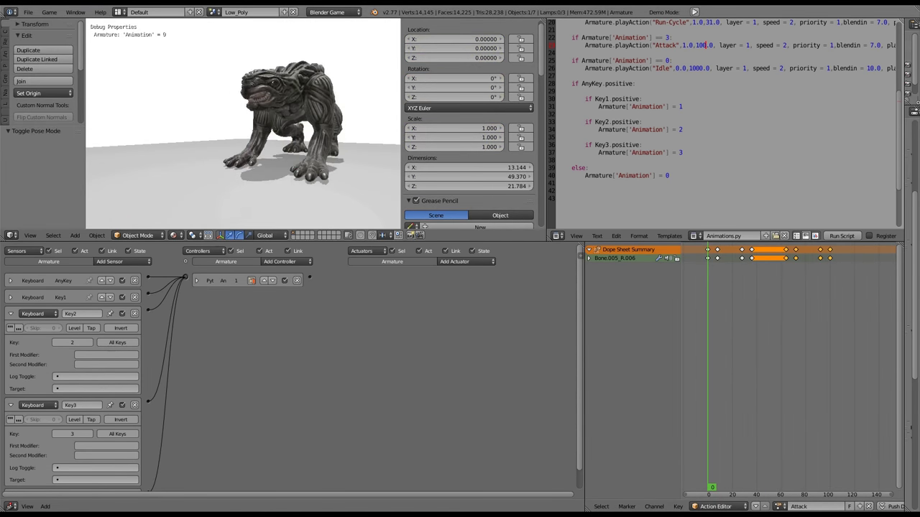
Test the attack with key 3 in the game, then play back the animation
key(3)
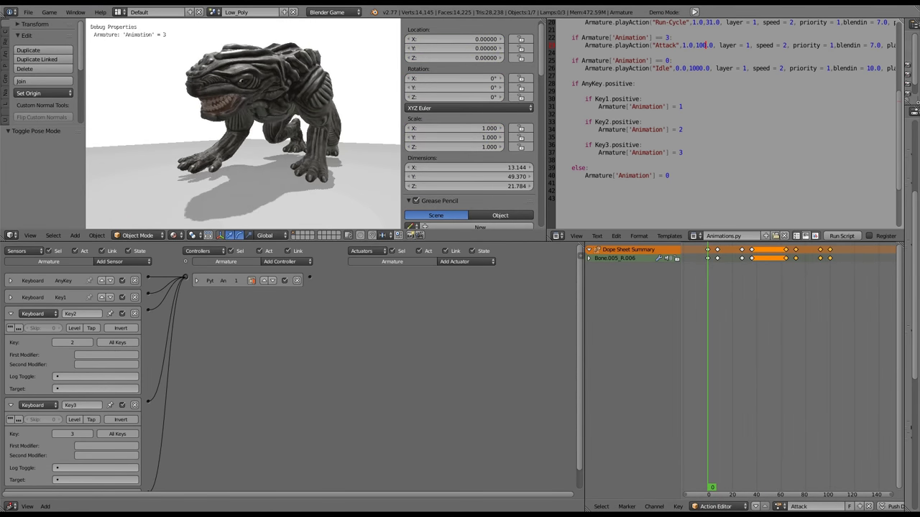
key(Escape)
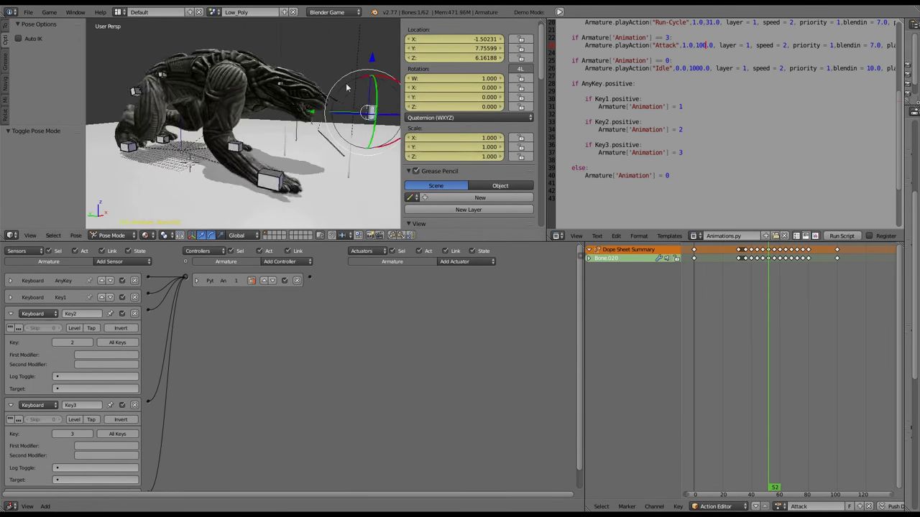
key(alt+a)
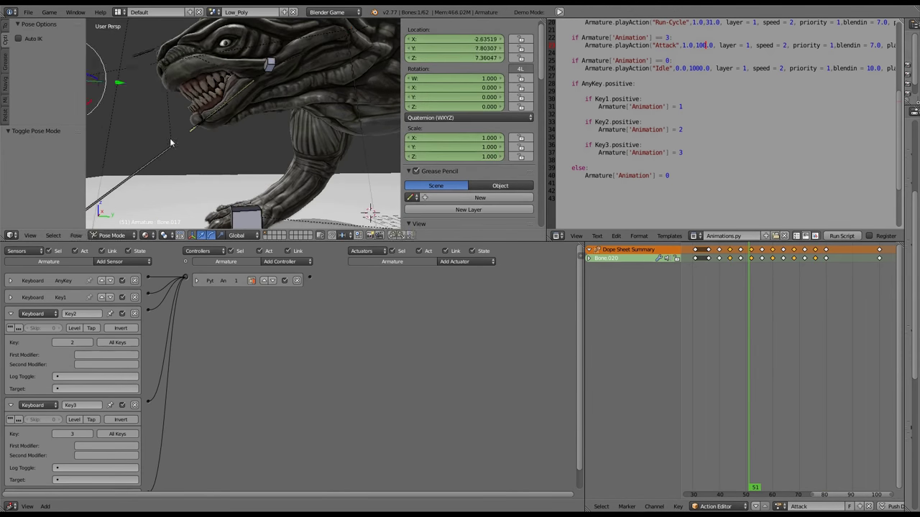
click(779, 507)
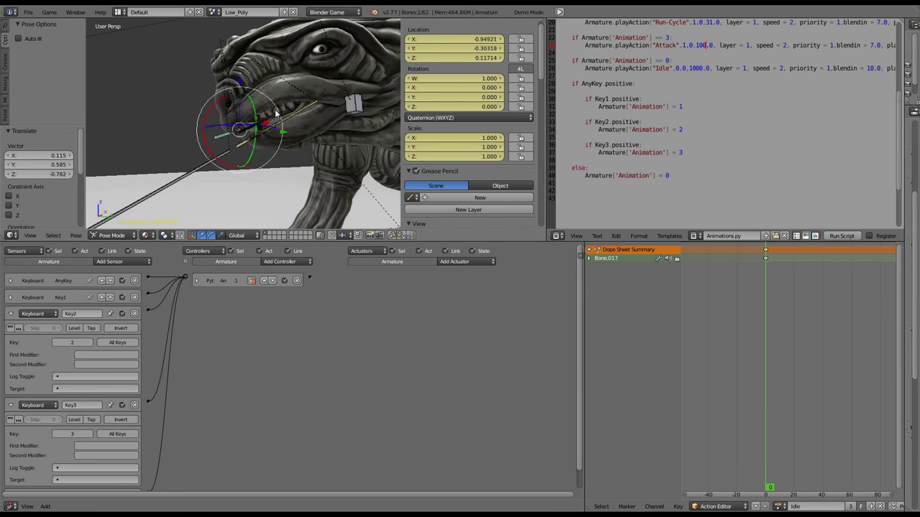
middle_drag(244, 122, 319, 86)
key(Escape)
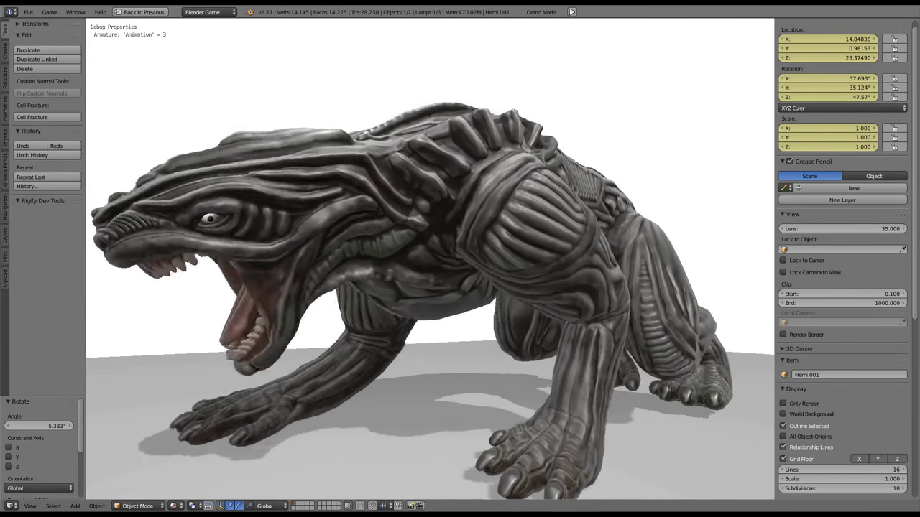
key(Escape)
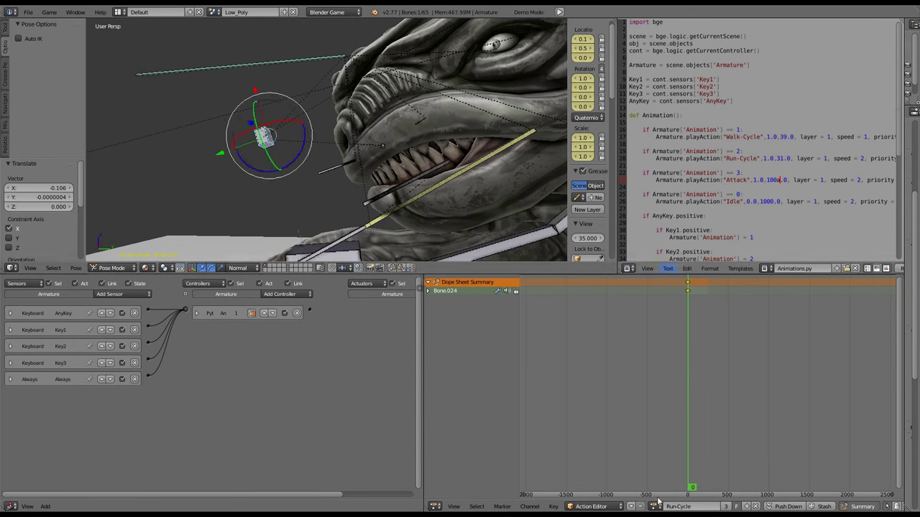
Switch the Action Editor from the action list to the Idle action
click(654, 506)
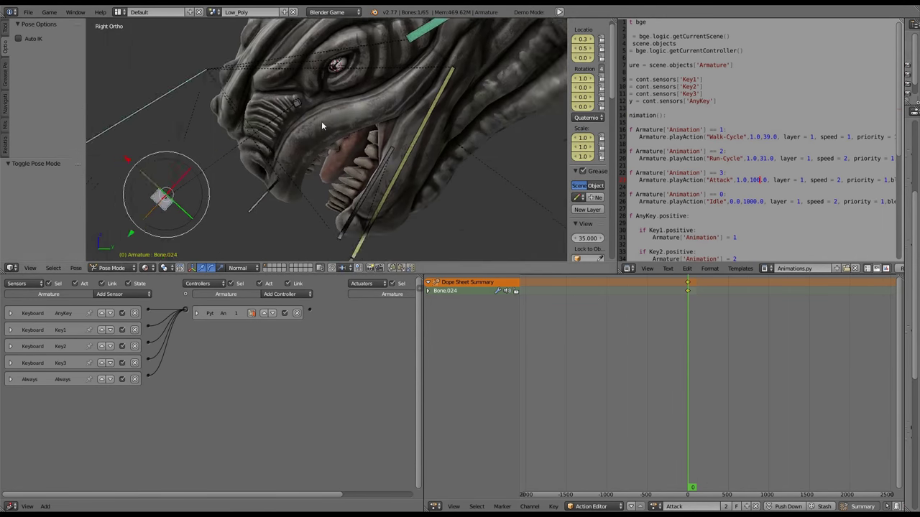
click(654, 506)
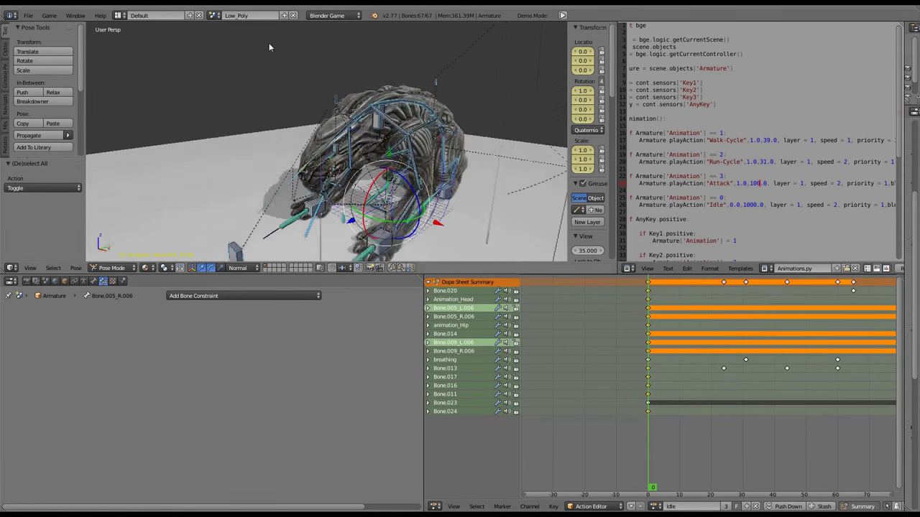
Box-select Jump keyframes, raise the bone, and select the leg, animation_Hip and Bone.009_R.006 bones
key(Home)
drag(652, 316, 663, 281)
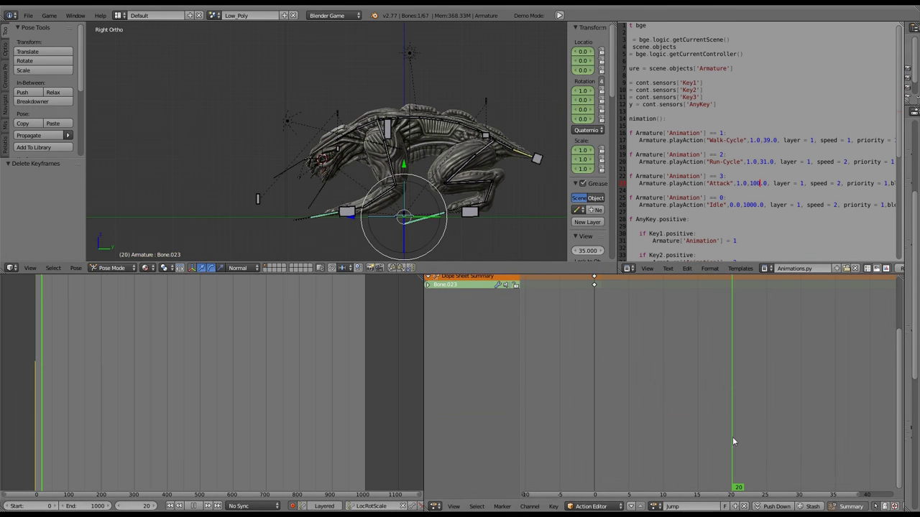
key(g)
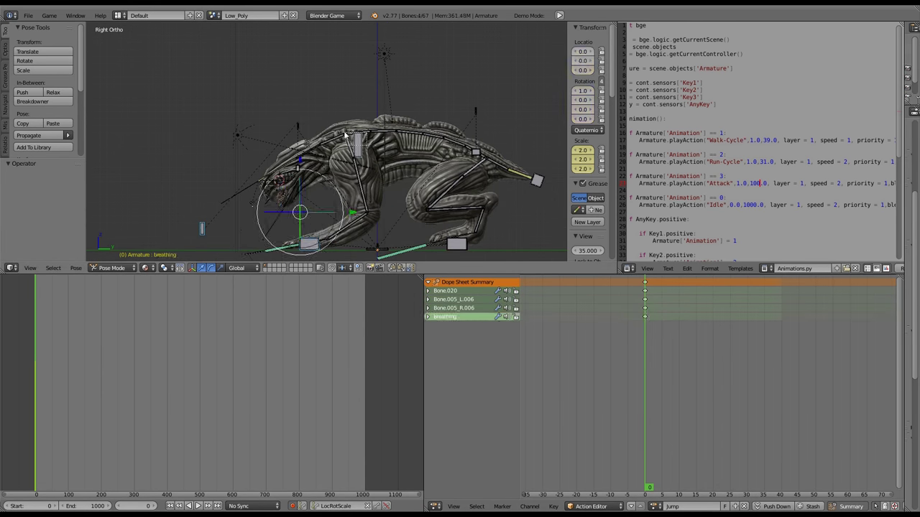
shift+right_click(394, 251)
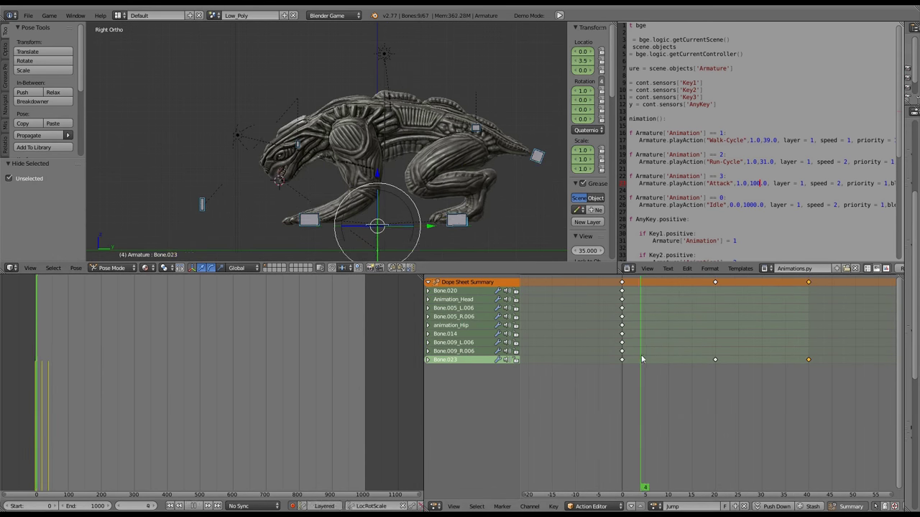
right_click(475, 67)
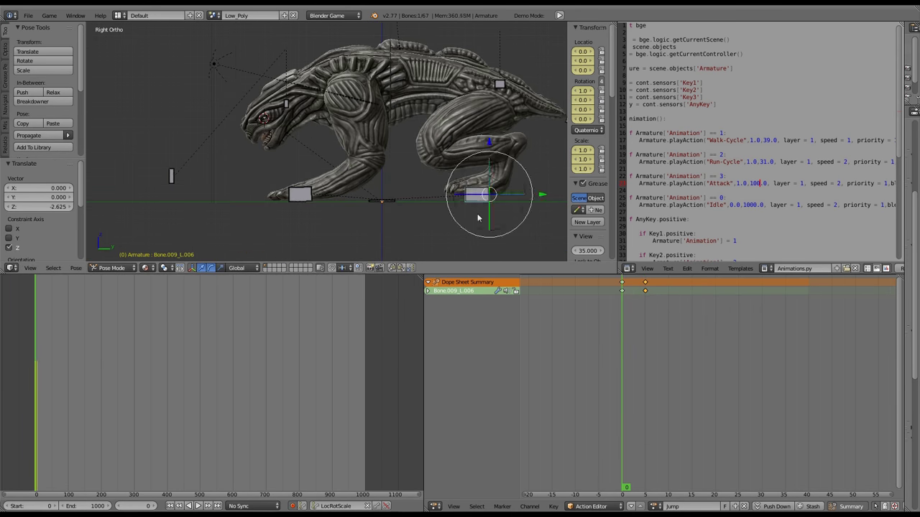
shift+right_click(485, 202)
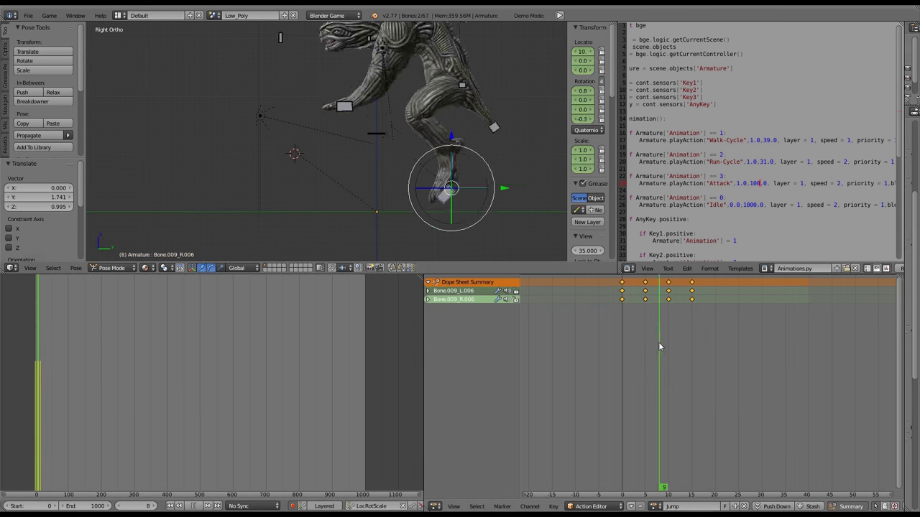
At frame 10, rotate the leg bone and move the animation_Hip bone
key(Up)
key(r)
click(664, 296)
key(Up)
right_click(441, 122)
key(g)
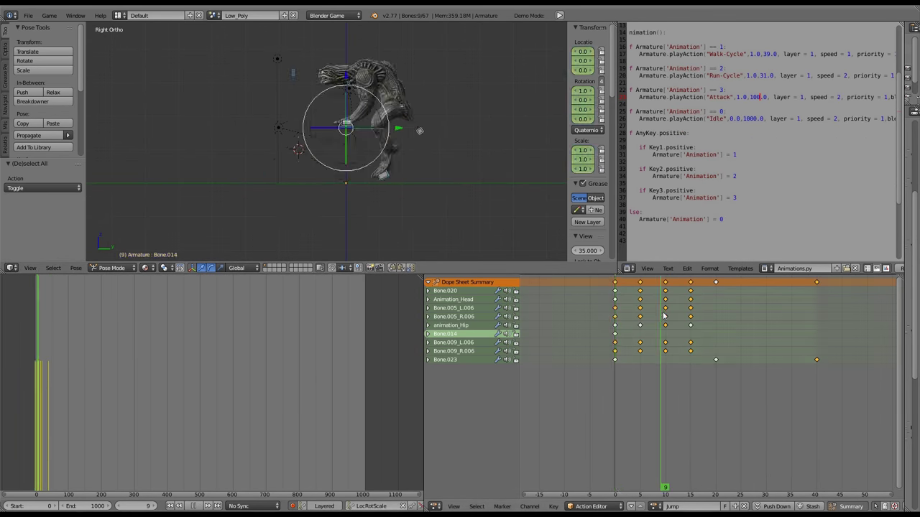
Copy the frame-0 keyframes to frame 40 to close the Jump, then play it back
key(shift+d)
text(40)
key(Return)
click(616, 309)
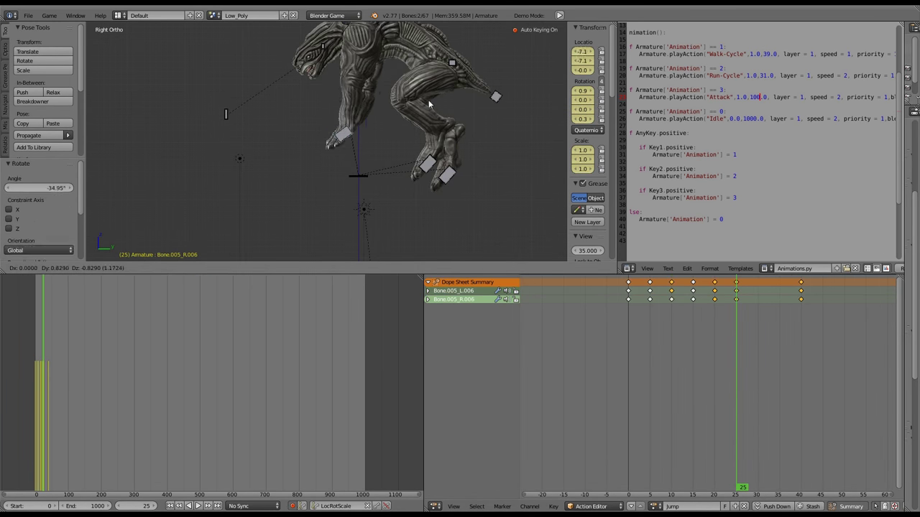
key(a)
key(alt+a)
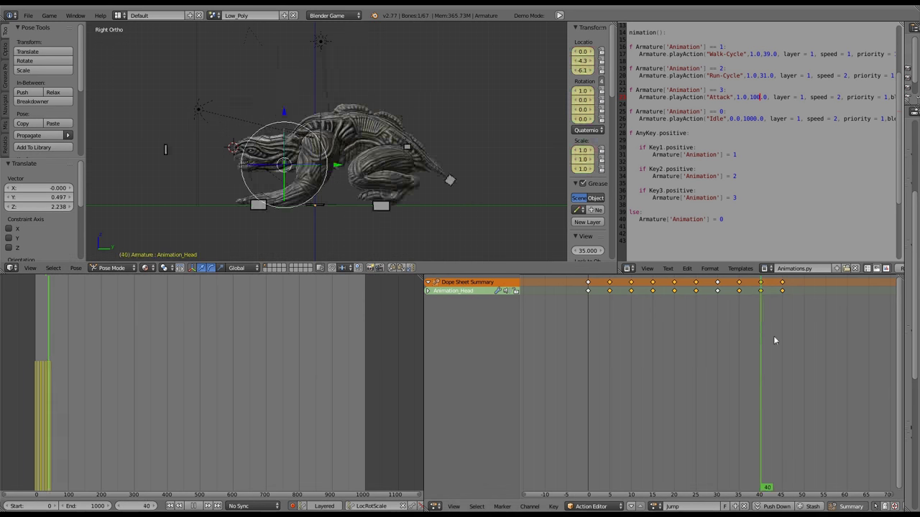
Add 'Key4 = cont.sensors['Key4']' to Animations.py and test the jump with key 4
key(shift+F2)
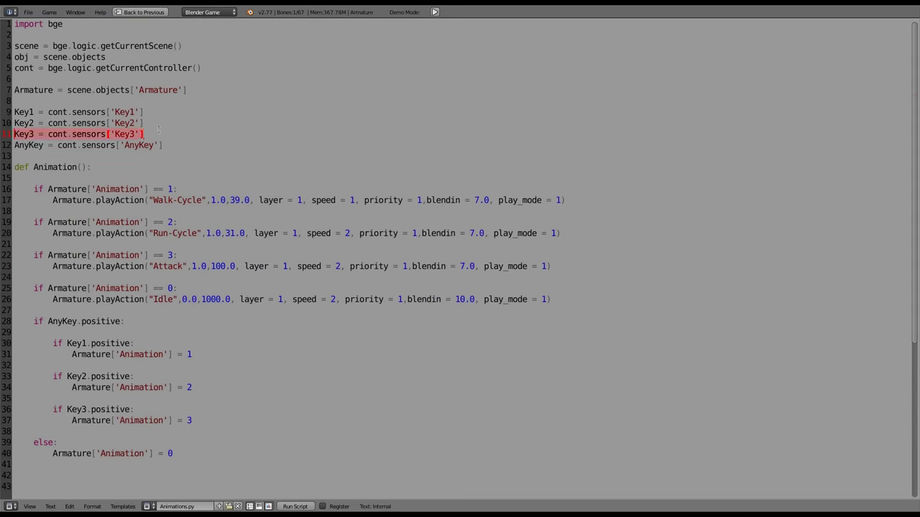
text(Key4 = cont.sensors['Key4'])
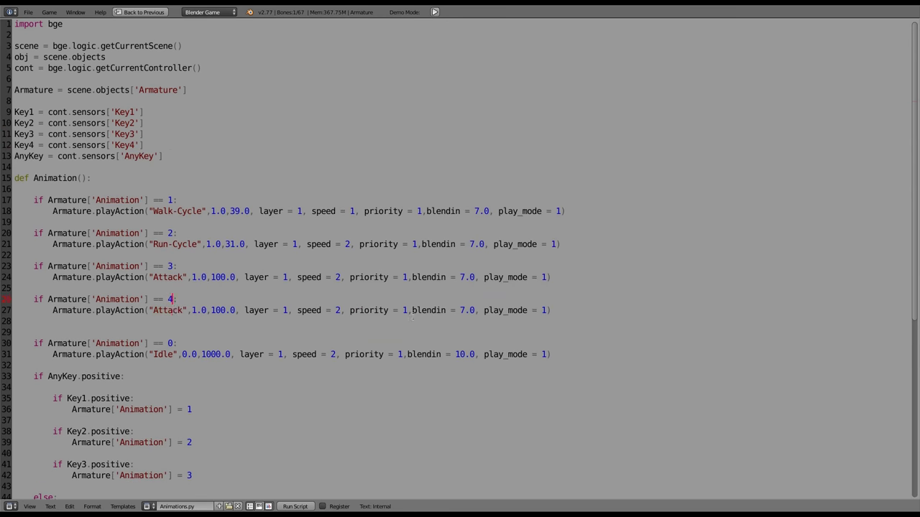
key(ctrl+Up)
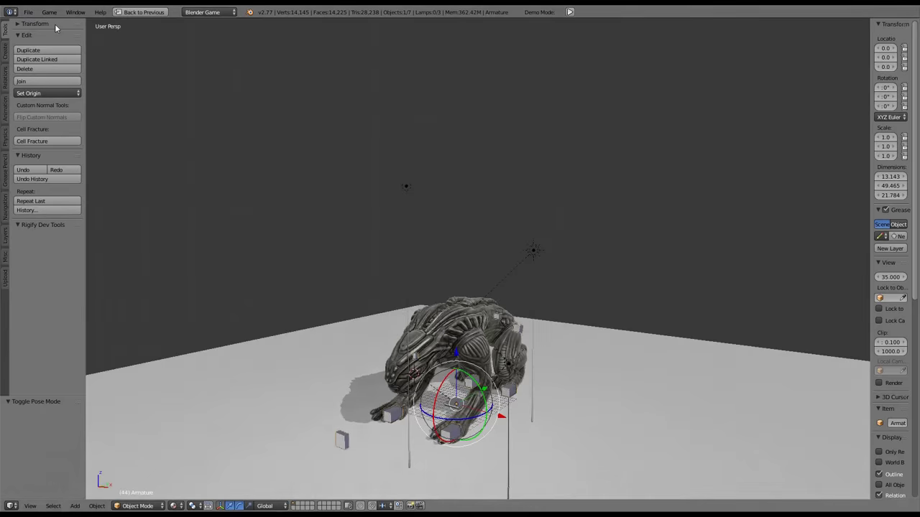
key(ctrl+Up)
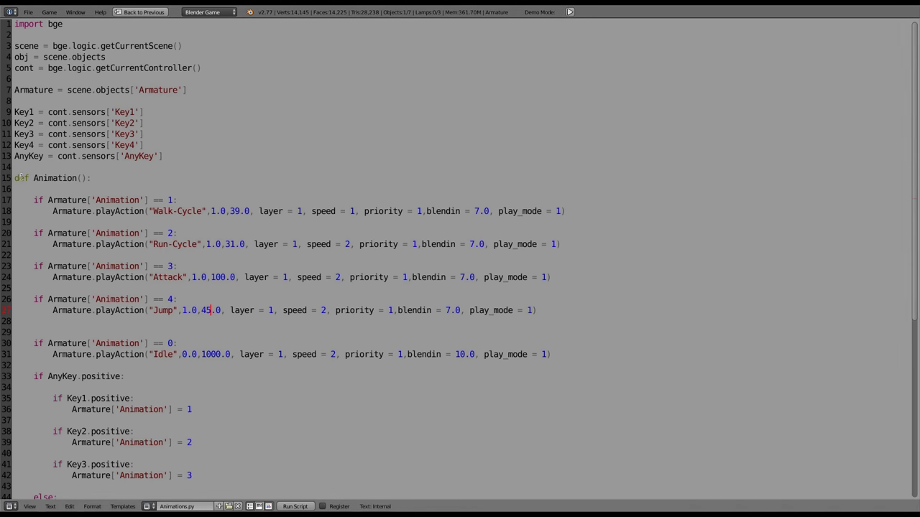
scroll(10, 323, down, 5)
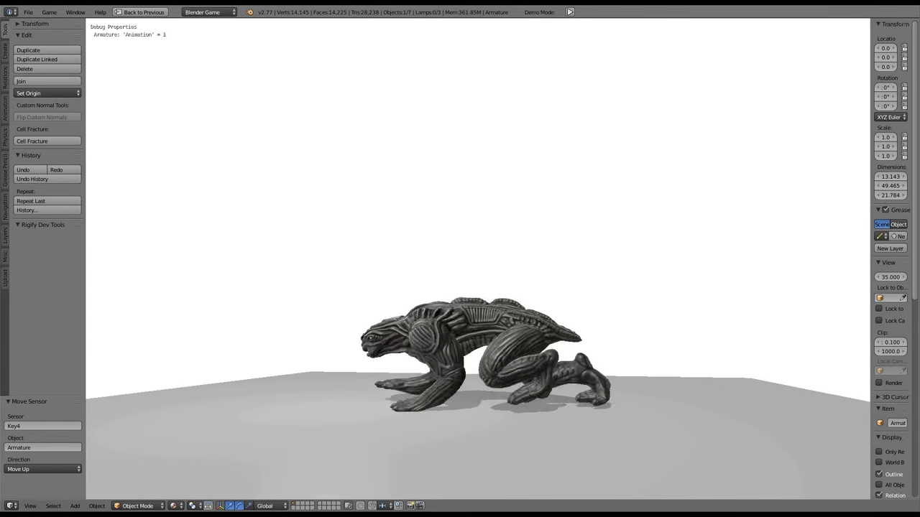
key(4)
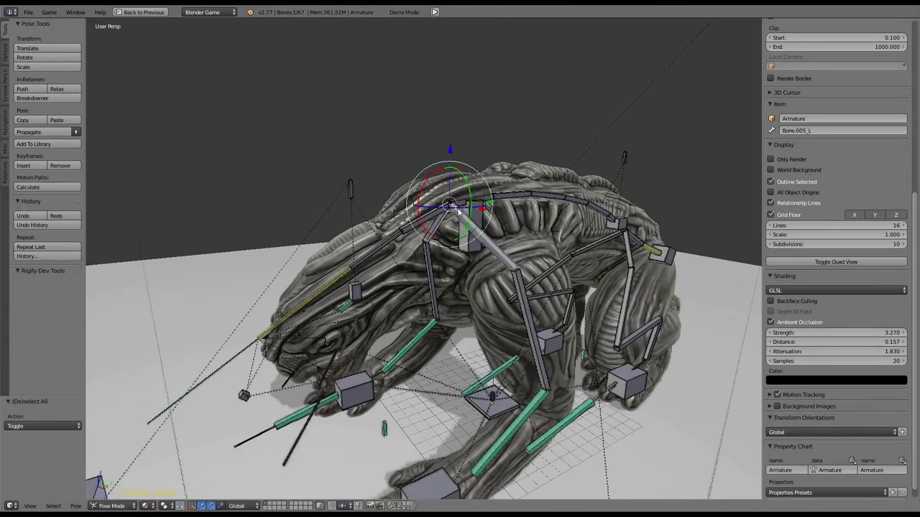
Rotate Bone.025 and key its LocRotScale pose, including a new pose at frame 22
key(Tab)
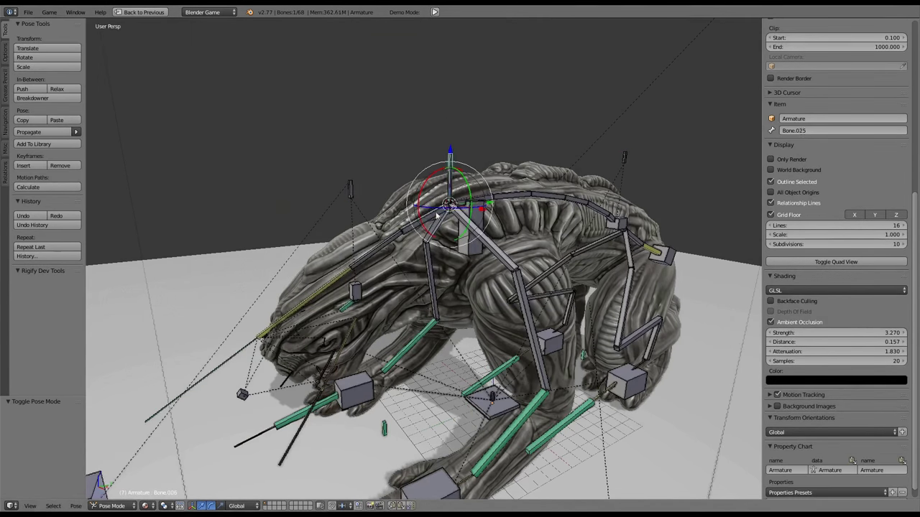
key(r)
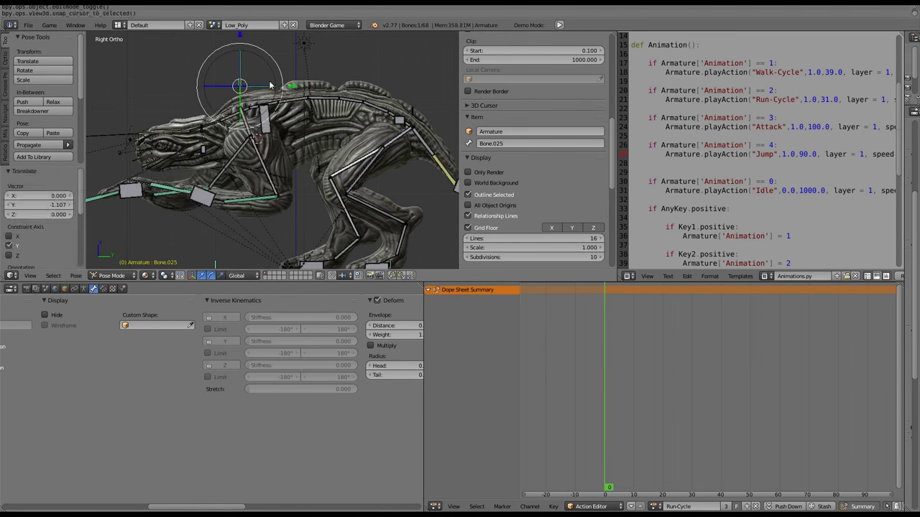
key(i)
click(694, 362)
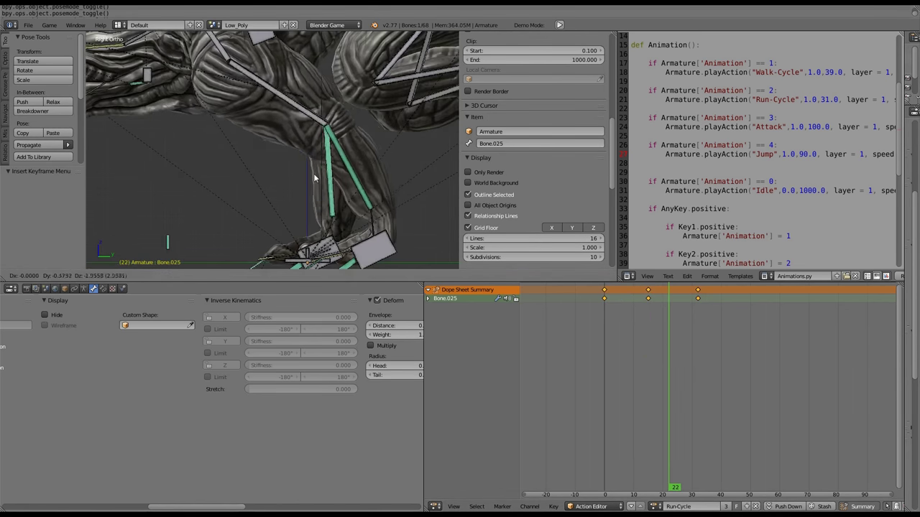
click(372, 115)
scroll(371, 115, down, 2)
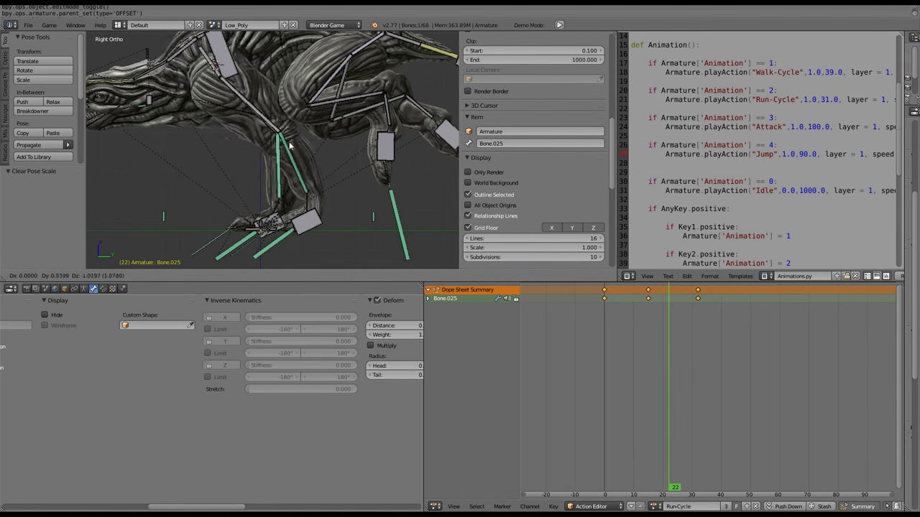
click(289, 145)
key(i)
click(276, 129)
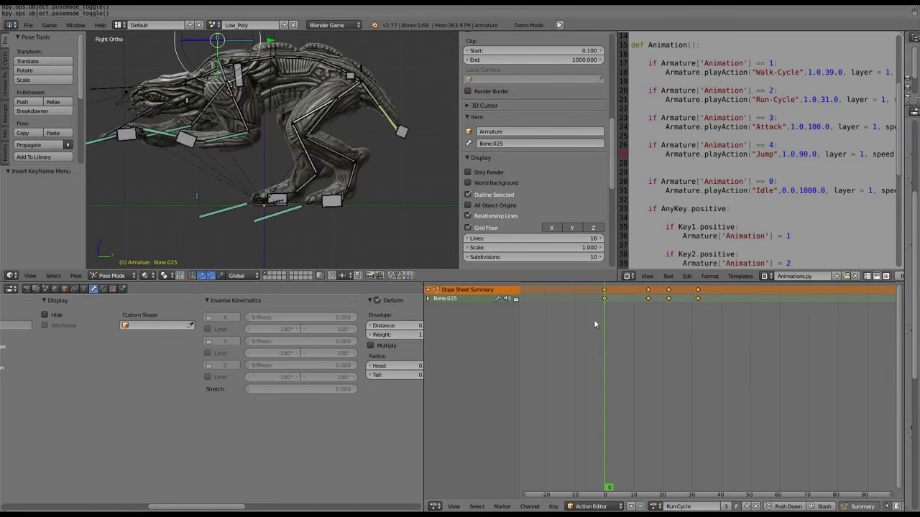
Test the Run-Cycle in the game and switch to another action
key(ctrl+Tab)
key(p)
key(Escape)
click(656, 506)
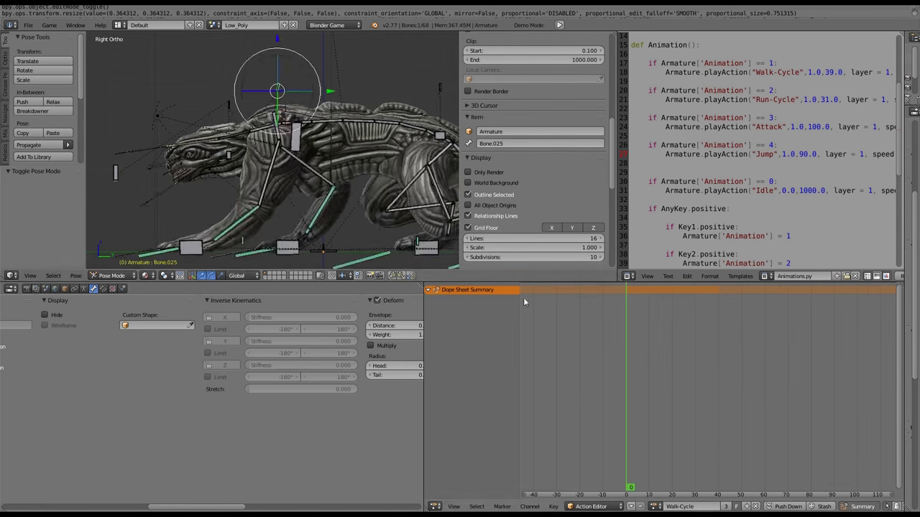
key(KP_7)
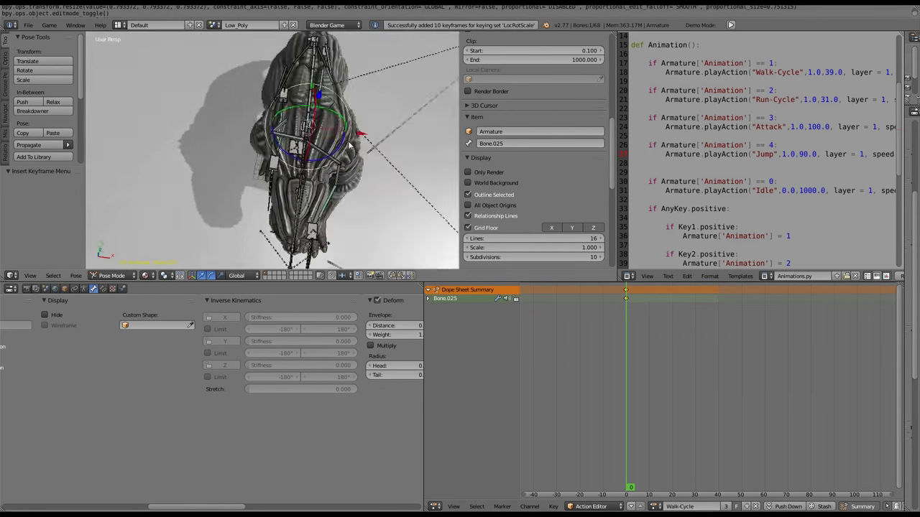
Key Bone.025 in the Walk-Cycle, test the walk in the game, and return to Pose Mode
key(i)
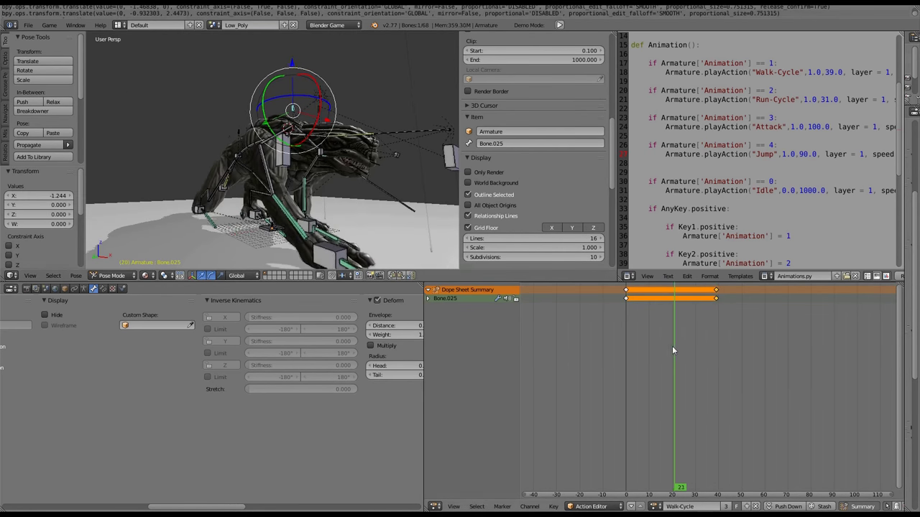
click(112, 265)
key(p)
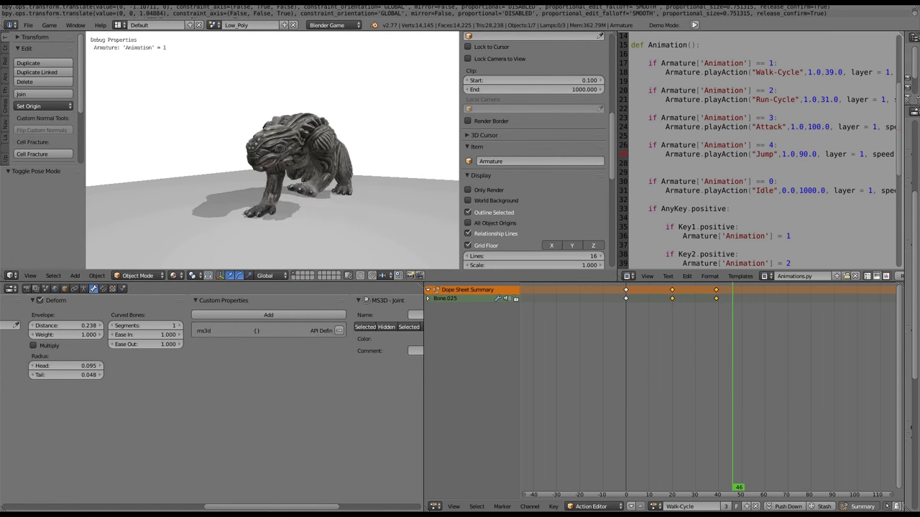
key(Escape)
click(138, 275)
click(140, 242)
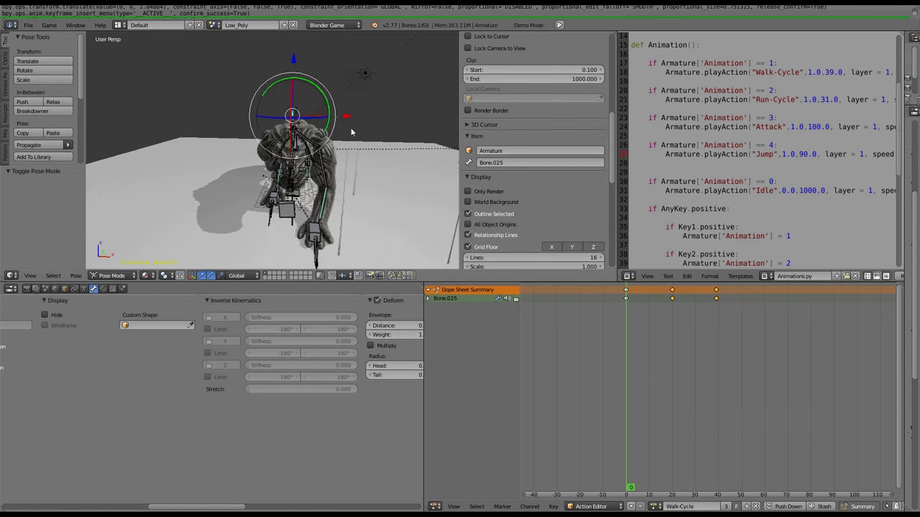
Reset the bone's scale and key its location, rotation and scale, then rotate the foot bone
middle_drag(314, 53, 323, 85)
key(alt+s)
key(i)
click(311, 106)
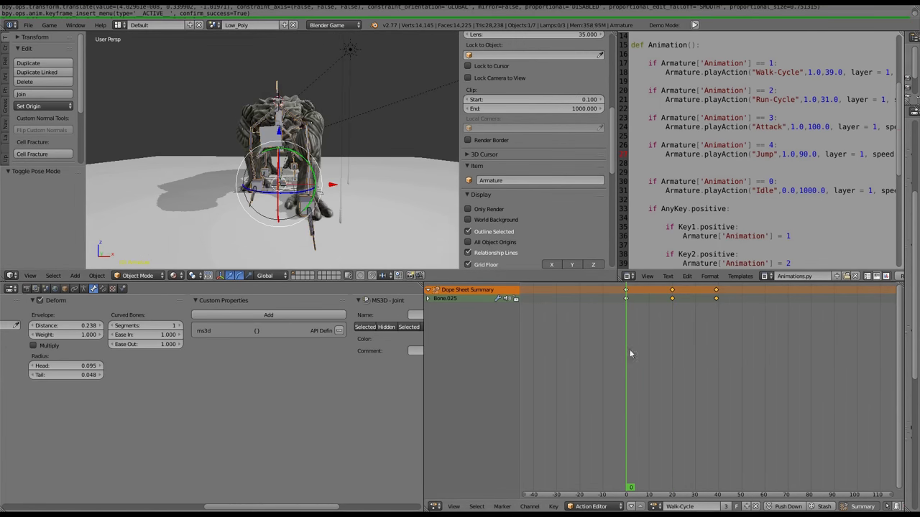
scroll(300, 174, up, 5)
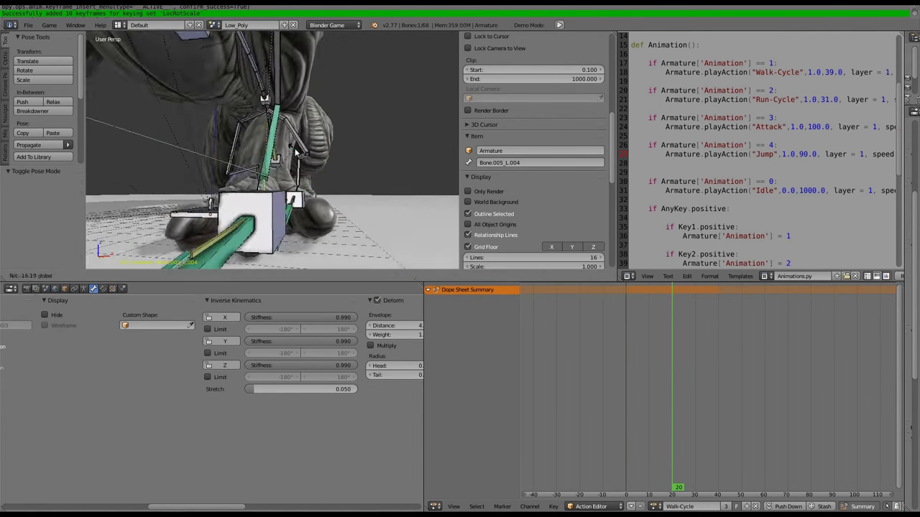
key(ctrl+Tab)
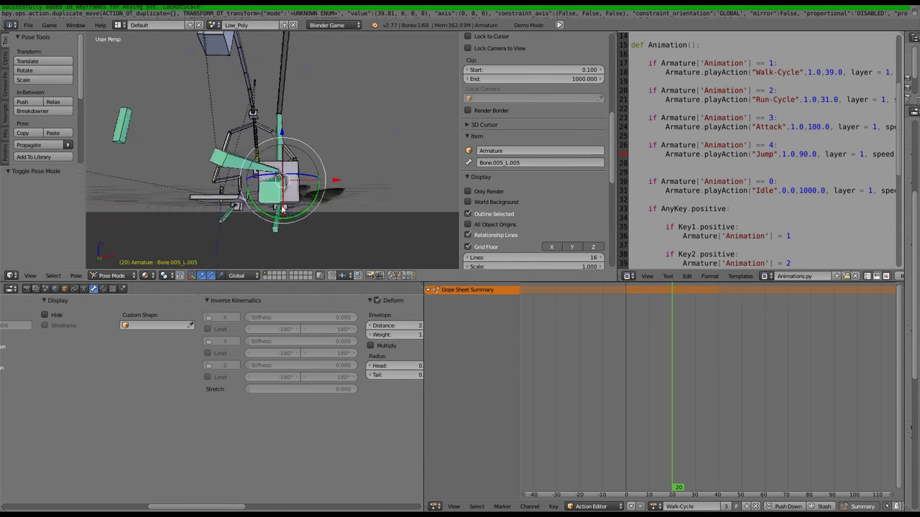
key(r)
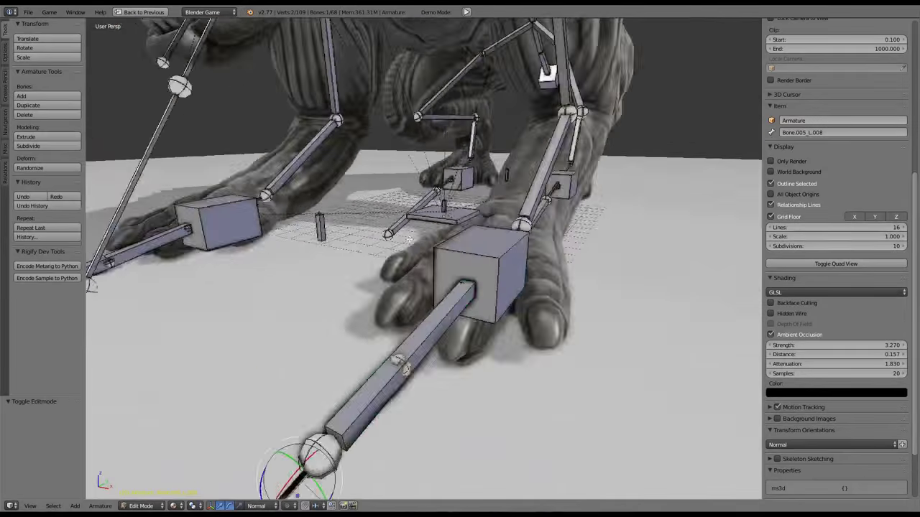
Recalculate the left foot bones' roll, hide selected bones, and test the rig in the game
key(ctrl+n)
key(ctrl+n)
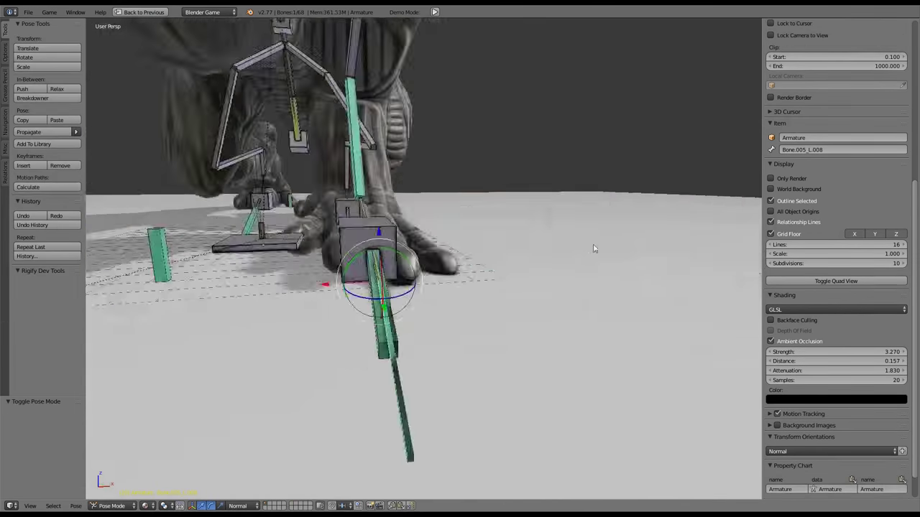
key(h)
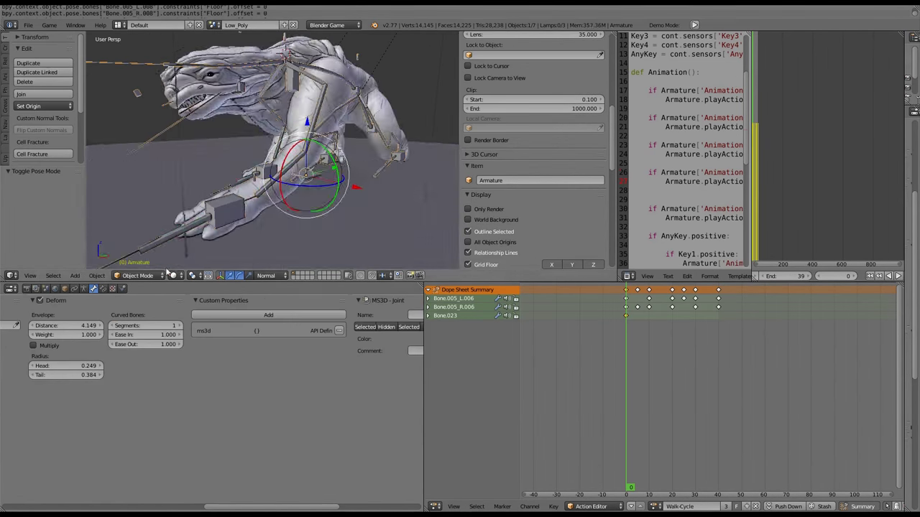
key(p)
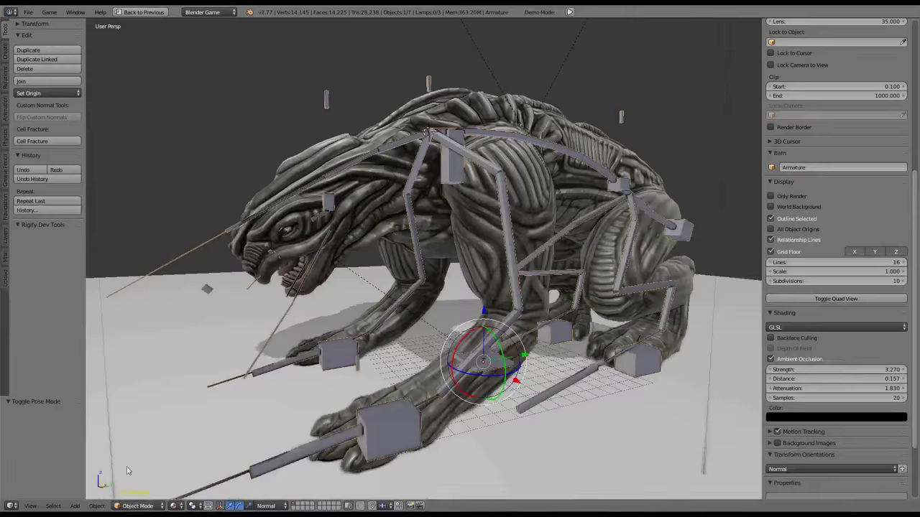
key(ctrl+Up)
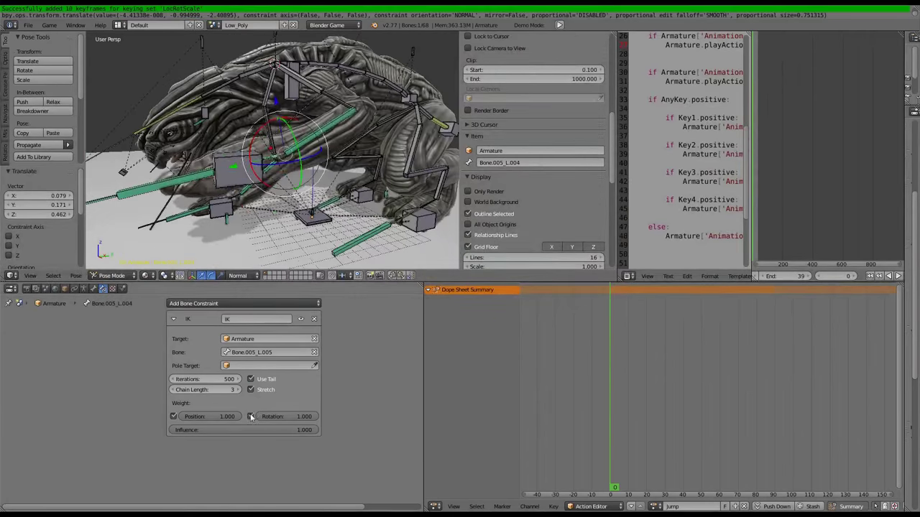
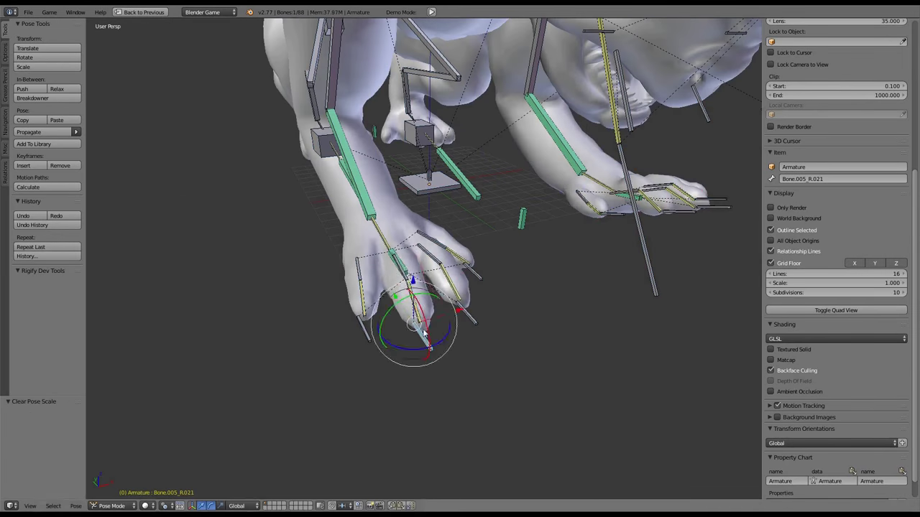
Select another bone on the creature's foot
click(109, 507)
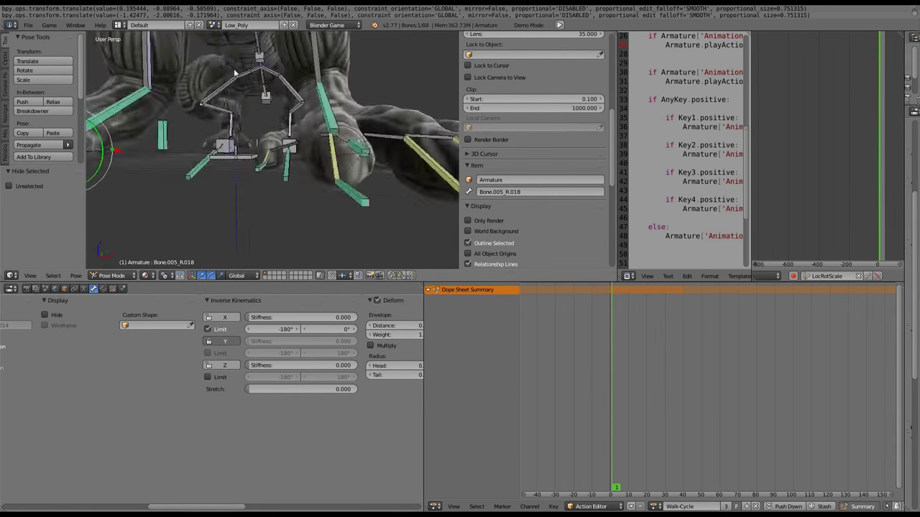
Browse the armature's action list and maximize the 3D view
click(655, 506)
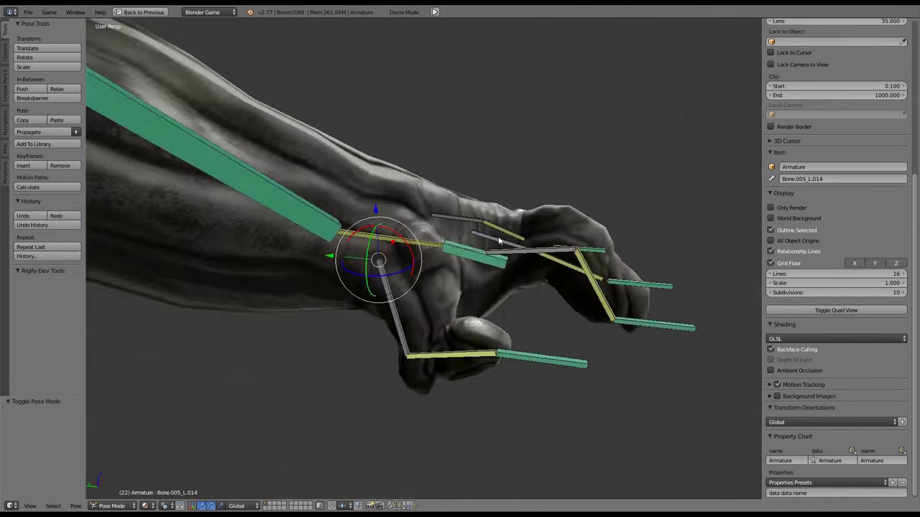
key(ctrl+Up)
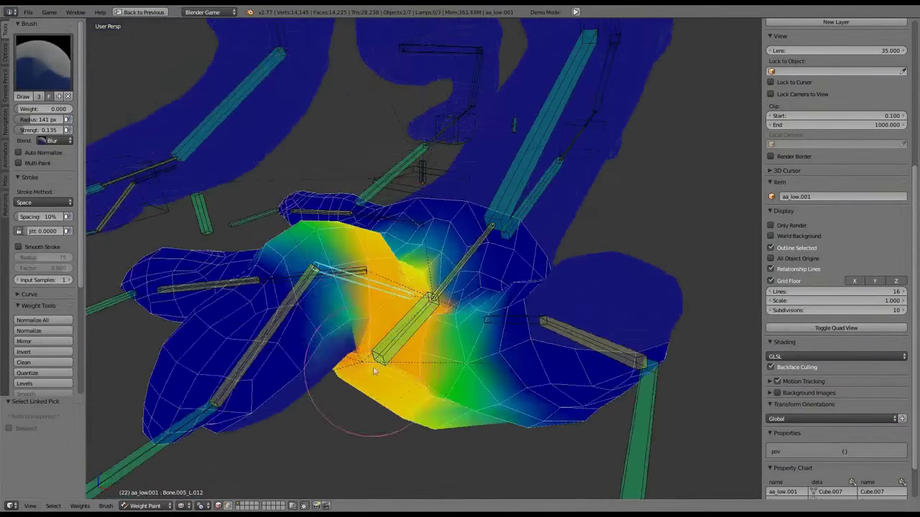
Orbit closer around the weight-painted finger to inspect its weights
middle_drag(373, 370, 394, 263)
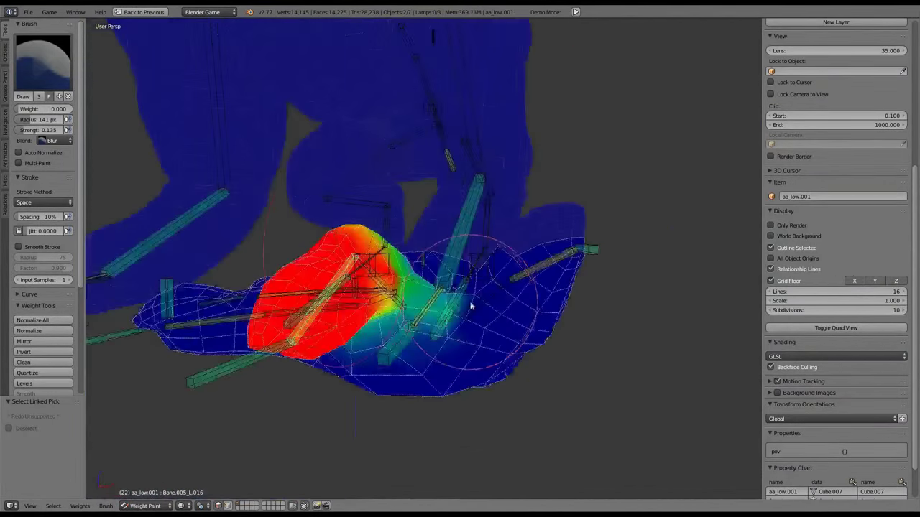
mouse_move(471, 307)
middle_down()
mouse_move(405, 283)
mouse_move(438, 366)
mouse_move(435, 277)
mouse_move(388, 281)
mouse_move(455, 316)
mouse_move(362, 259)
mouse_move(538, 182)
mouse_move(729, 240)
mouse_move(534, 259)
mouse_move(475, 201)
mouse_move(431, 123)
mouse_move(484, 236)
mouse_move(421, 278)
mouse_move(454, 172)
mouse_move(446, 205)
mouse_move(513, 257)
mouse_move(435, 328)
mouse_move(278, 299)
middle_up()
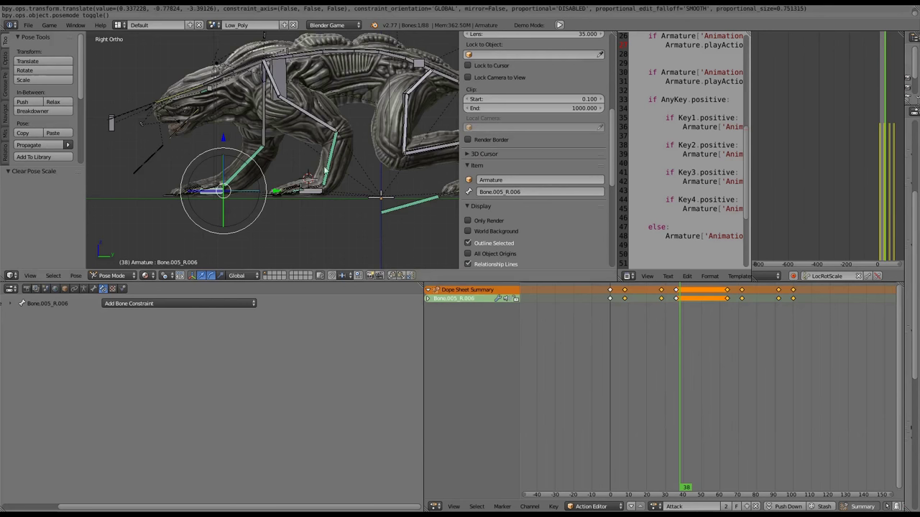
Browse the armature's list of stored actions
click(655, 507)
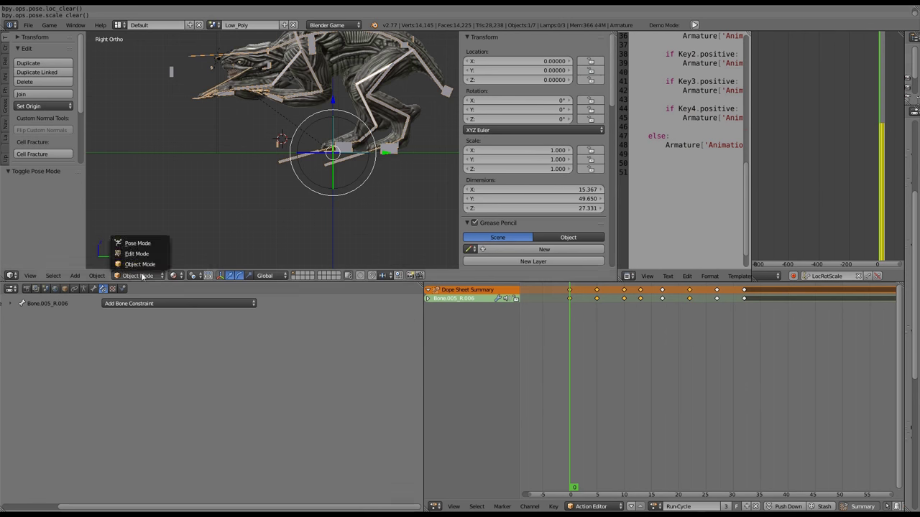
Browse the stored actions and jump to an earlier Walk-Cycle frame
click(656, 507)
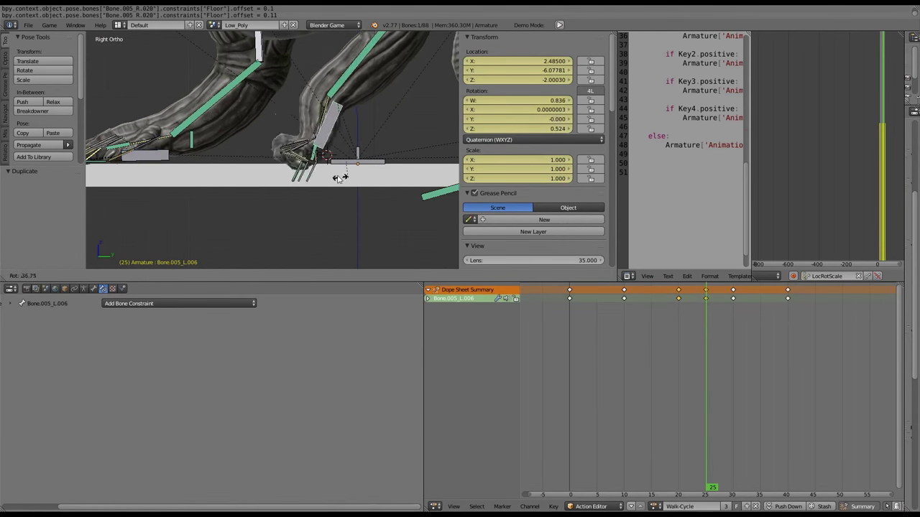
click(683, 335)
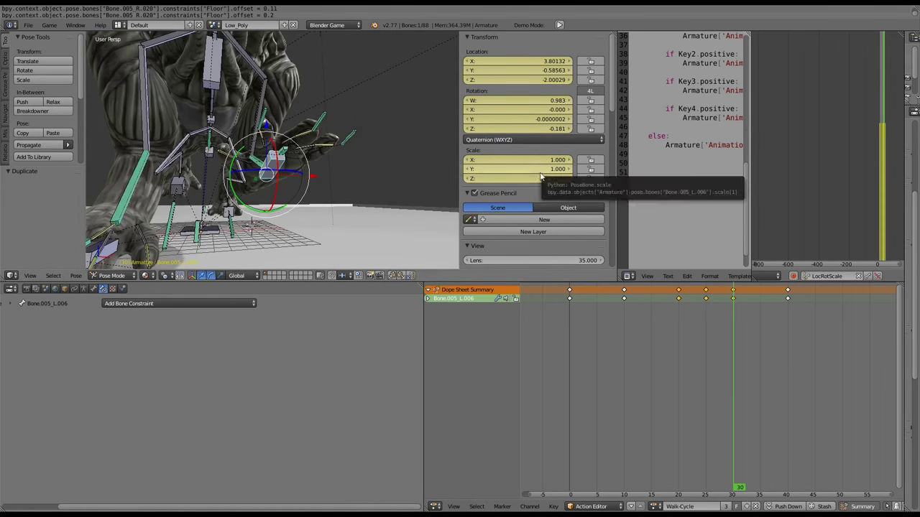
Play the Walk-Cycle in the viewport and orbit around the creature's feet
key(ctrl+space)
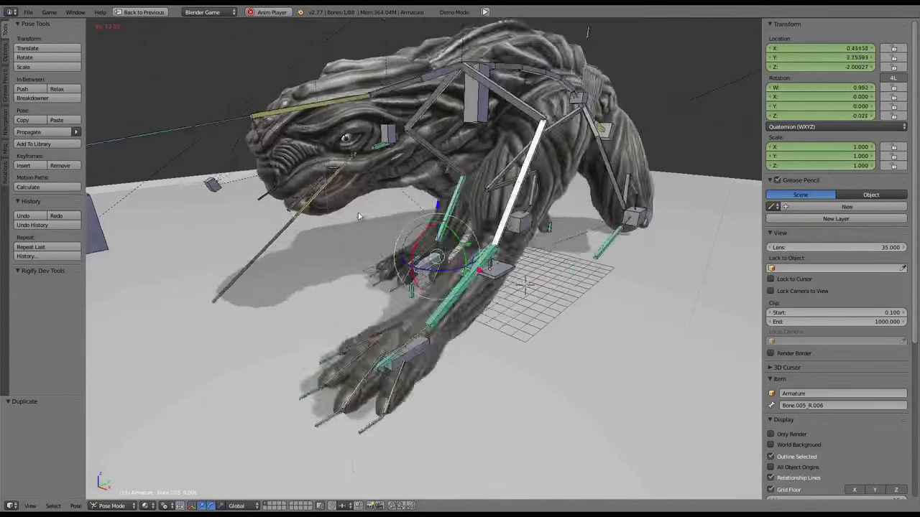
key(ctrl+space)
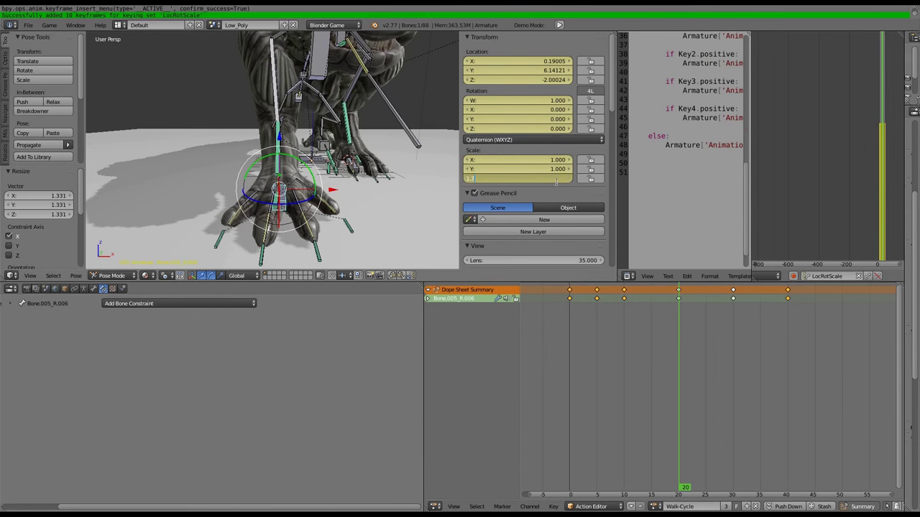
key(alt+a)
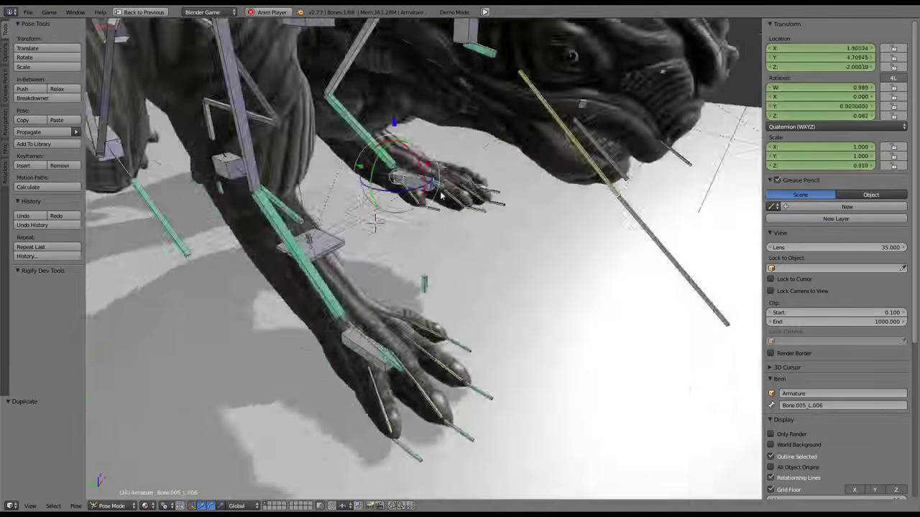
middle_drag(474, 180, 396, 222)
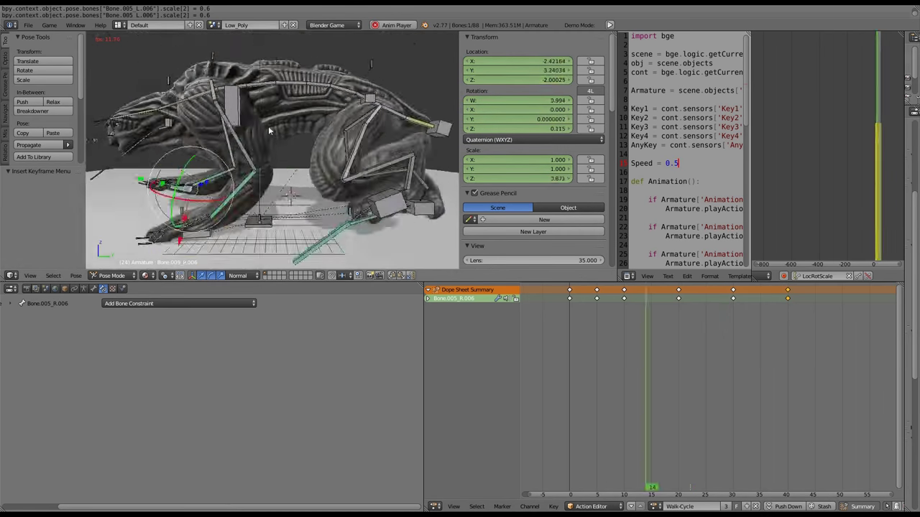
Stop the Walk-Cycle animation playback
key(ctrl+Up)
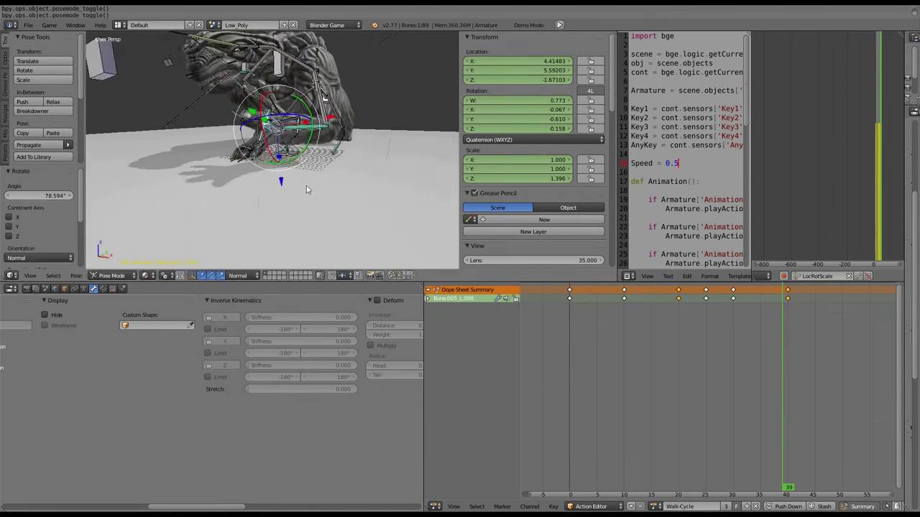
Load the Attack action in the Action Editor
click(663, 419)
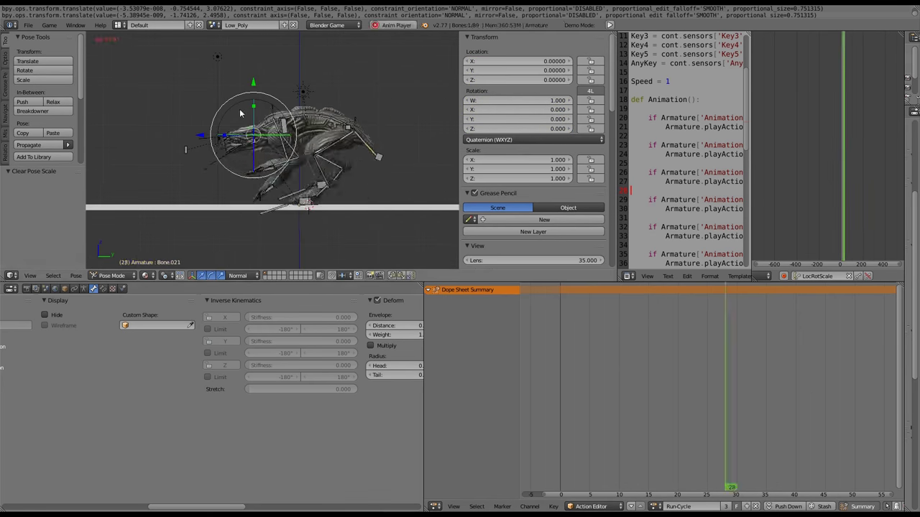
Run the game to test the key-triggered animations, then exit and browse the stored actions
key(p)
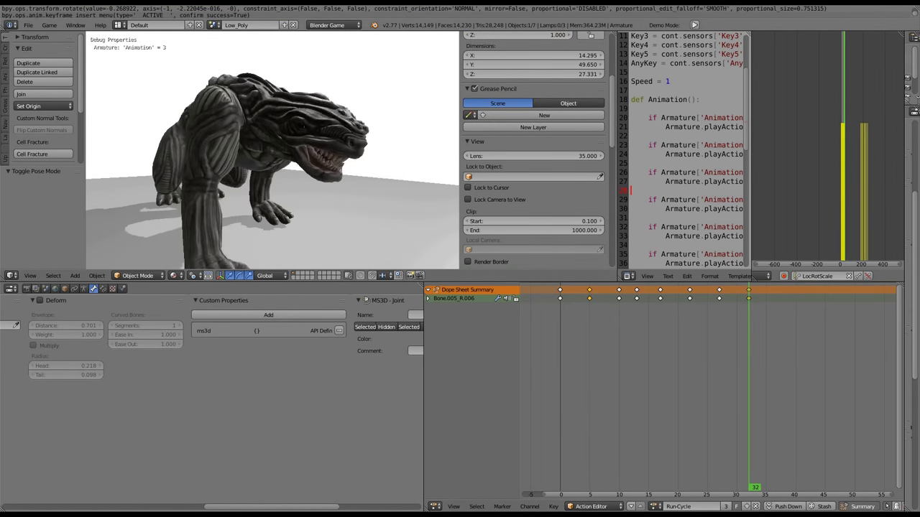
key(Escape)
click(655, 507)
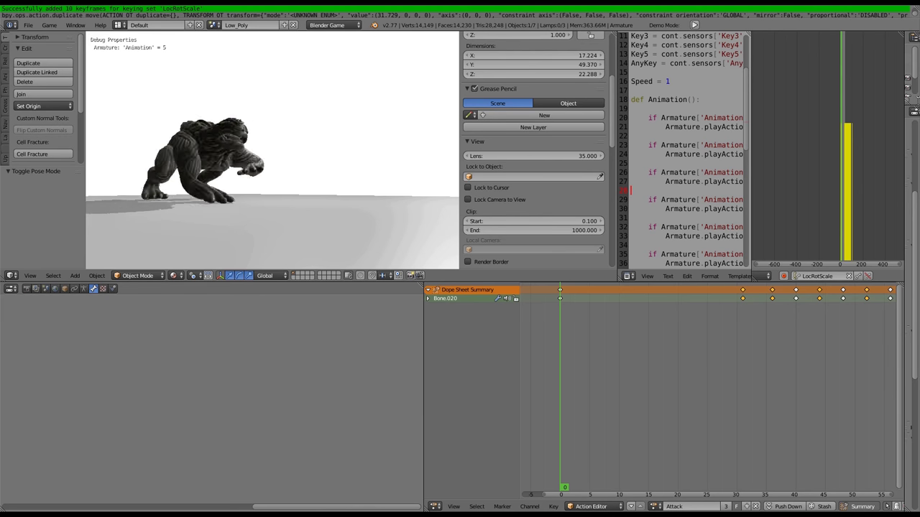
Stop the game, put the armature in Pose Mode and relaunch the game to test the Attack
key(Escape)
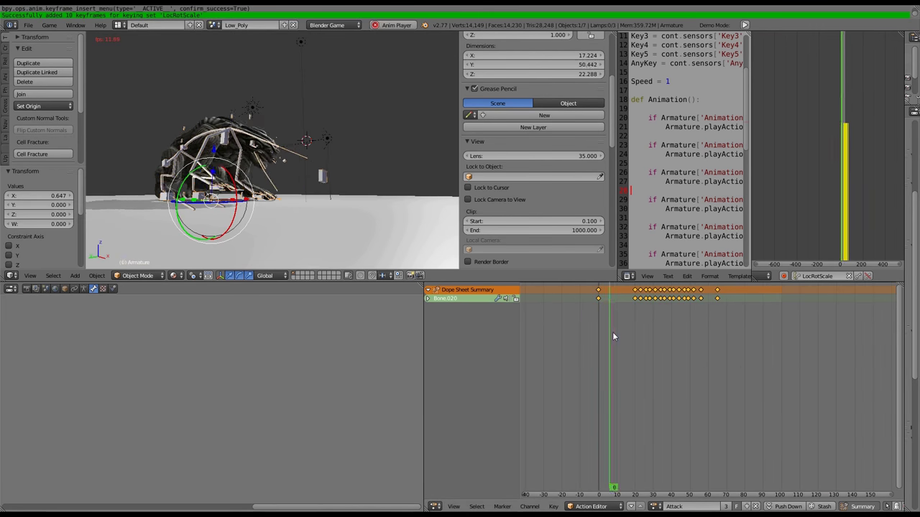
click(137, 244)
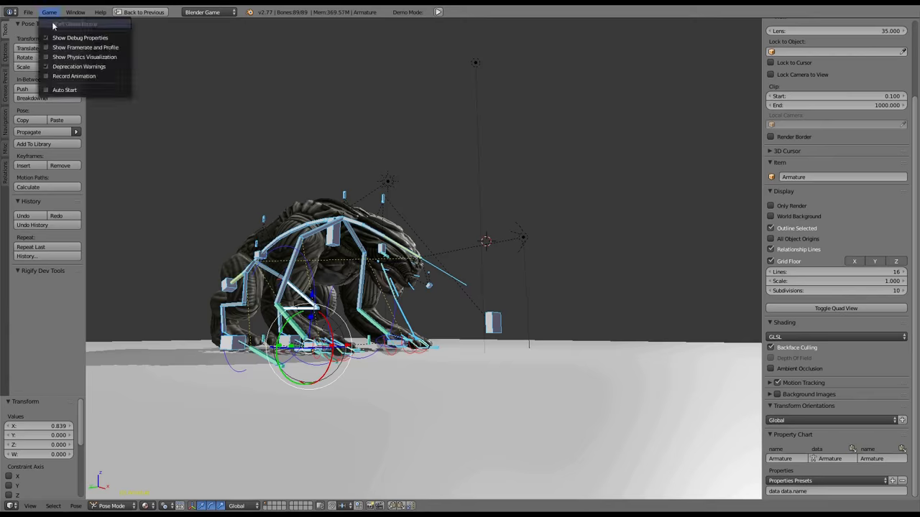
click(61, 29)
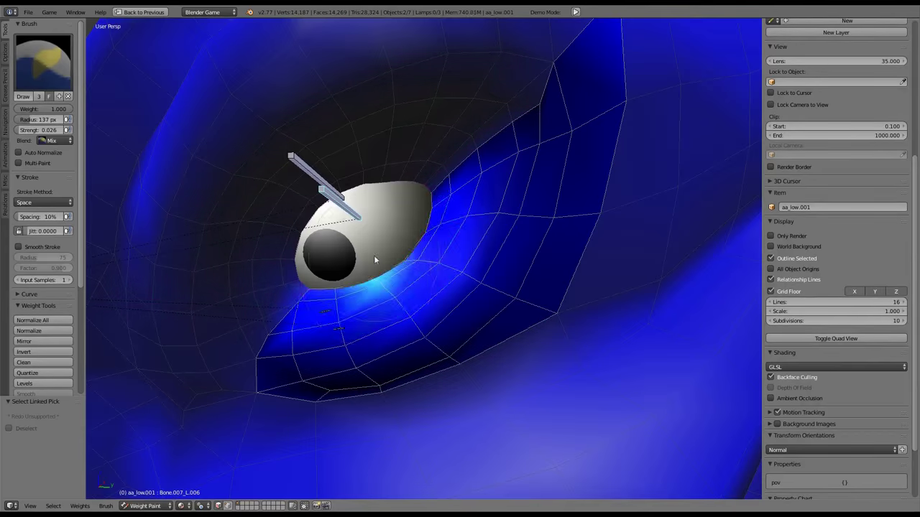
Paint weight around the eye for bone Bone.007_L.007, then restore the full editor layout
drag(374, 255, 427, 262)
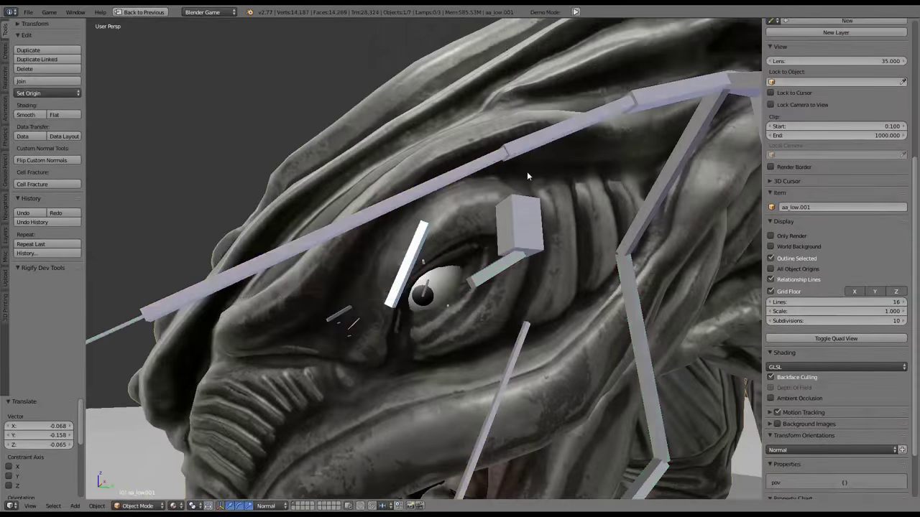
key(ctrl+Up)
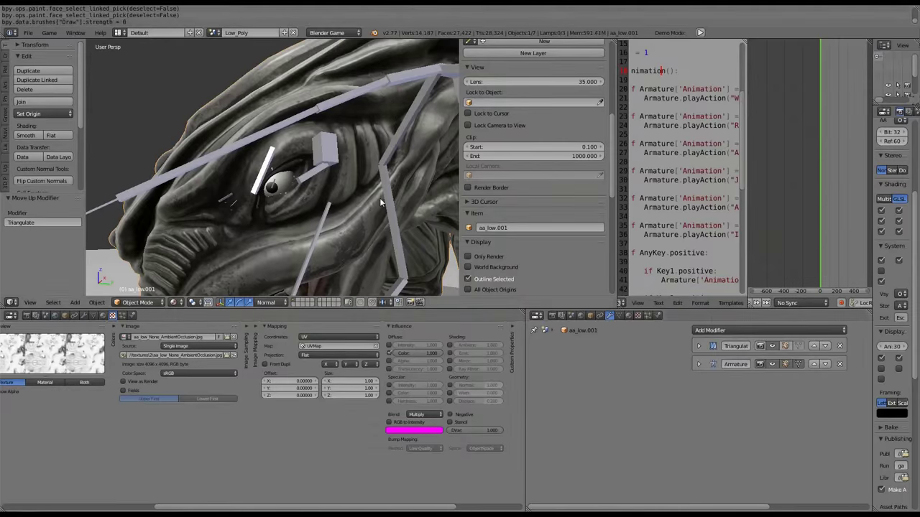